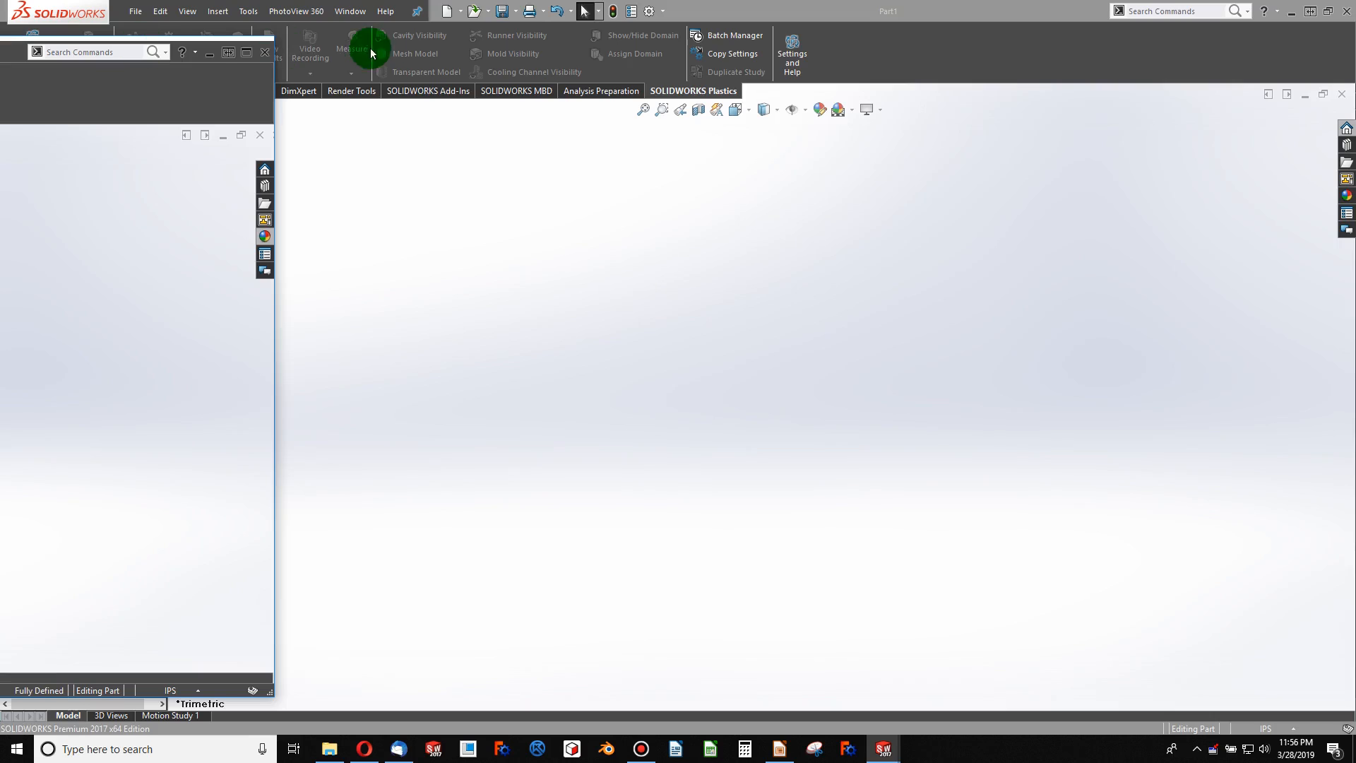
- Start a sketch on the Front Plane and draw a circle about 6.9 in in diameter centred on the origin
{"action": "left_click", "coordinate": [235, 56]}
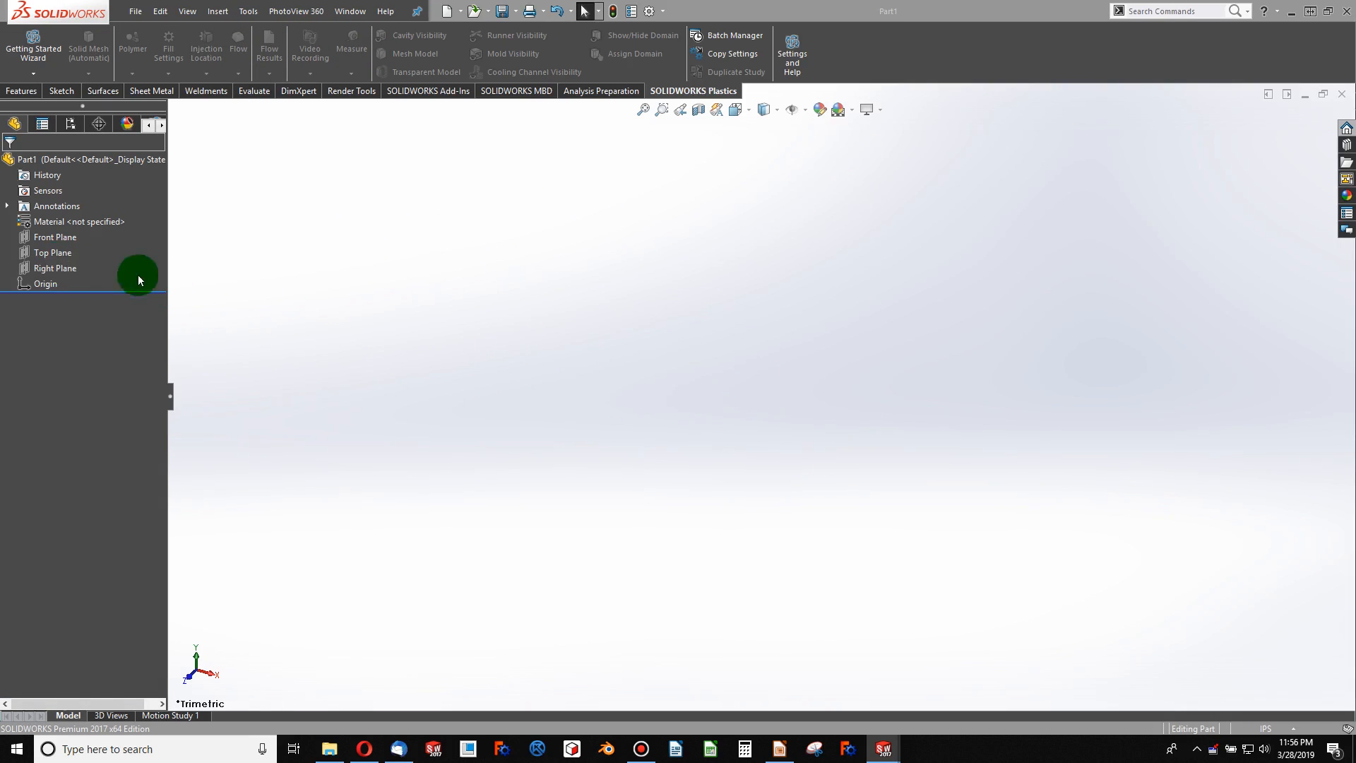
{"action": "left_click", "coordinate": [61, 238]}
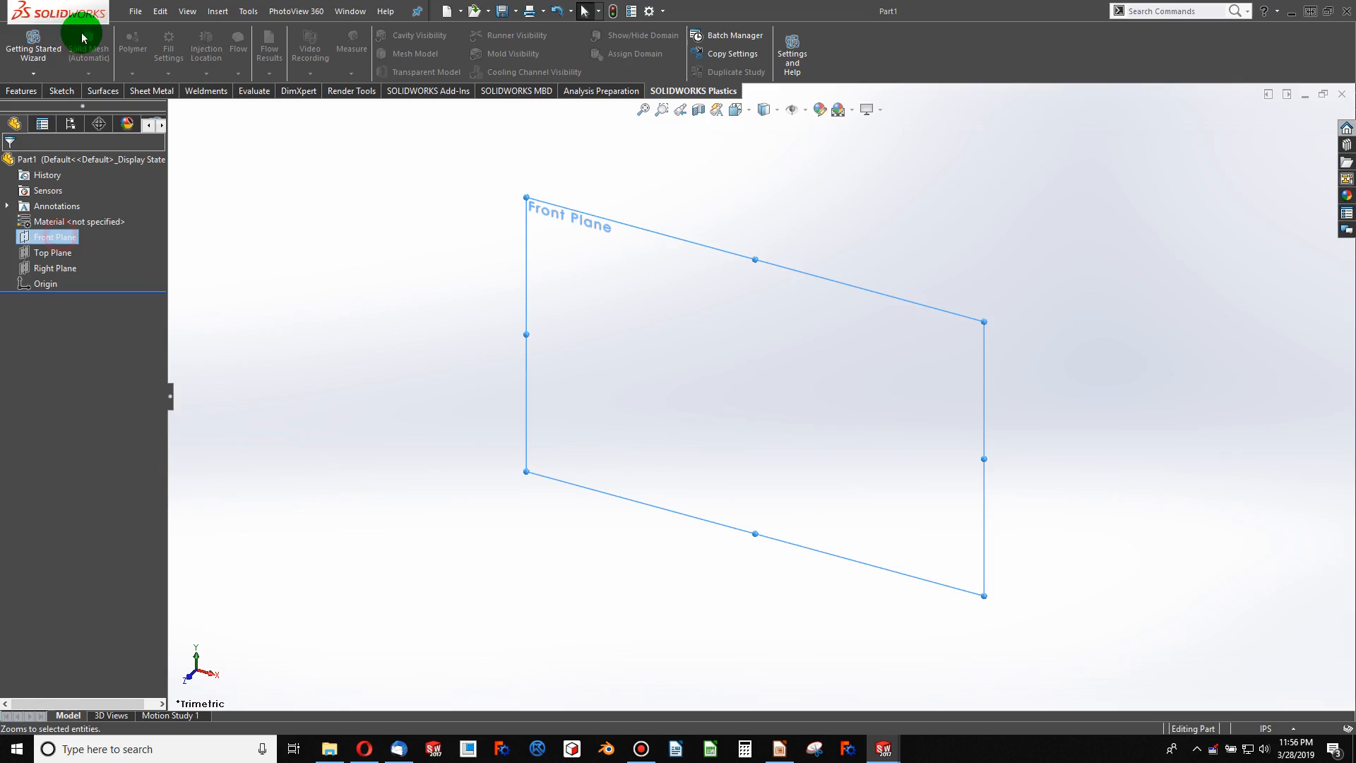
{"action": "left_click", "coordinate": [62, 90]}
{"action": "left_click", "coordinate": [20, 41]}
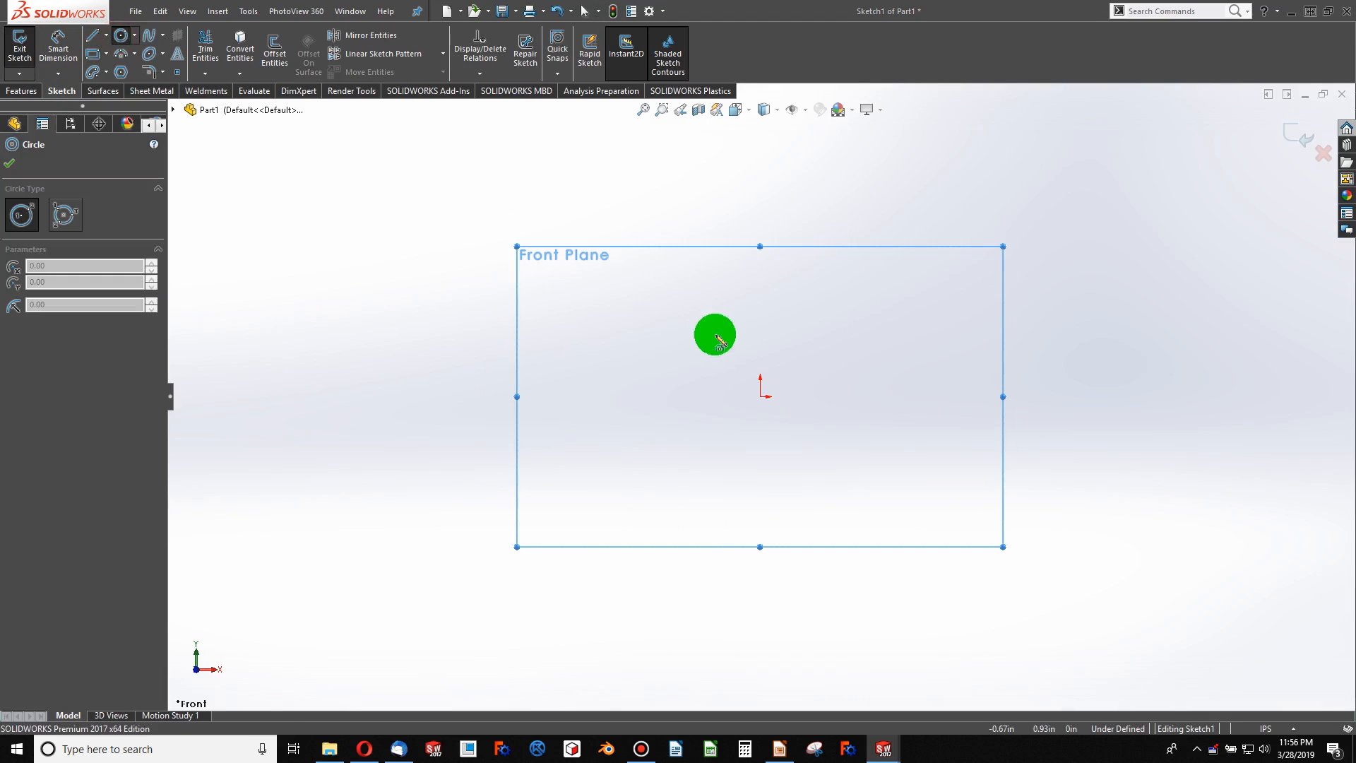
{"action": "left_click", "coordinate": [119, 36]}
{"action": "left_click", "coordinate": [760, 397]}
{"action": "left_click", "coordinate": [974, 294]}
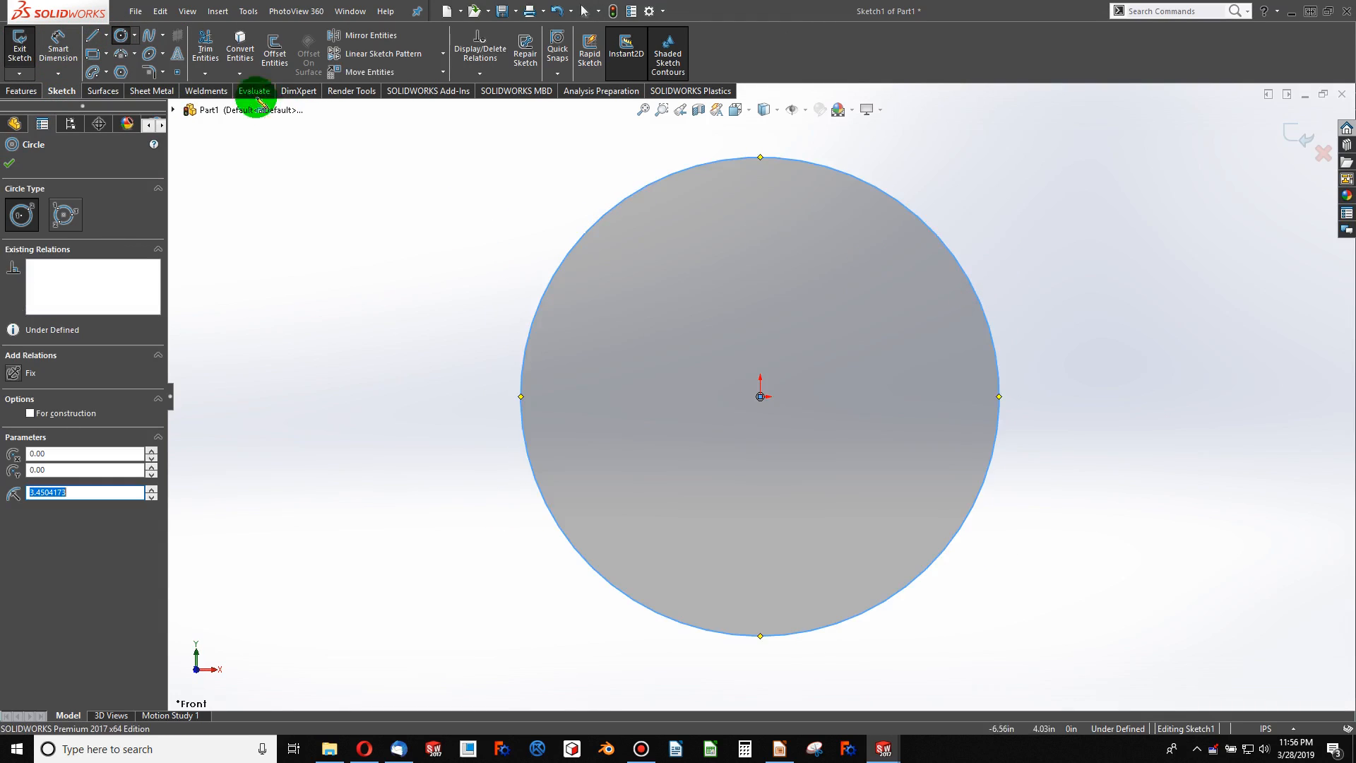
- Dimension the circle's diameter to 6 in
{"action": "left_click", "coordinate": [59, 44]}
{"action": "left_click", "coordinate": [991, 346]}
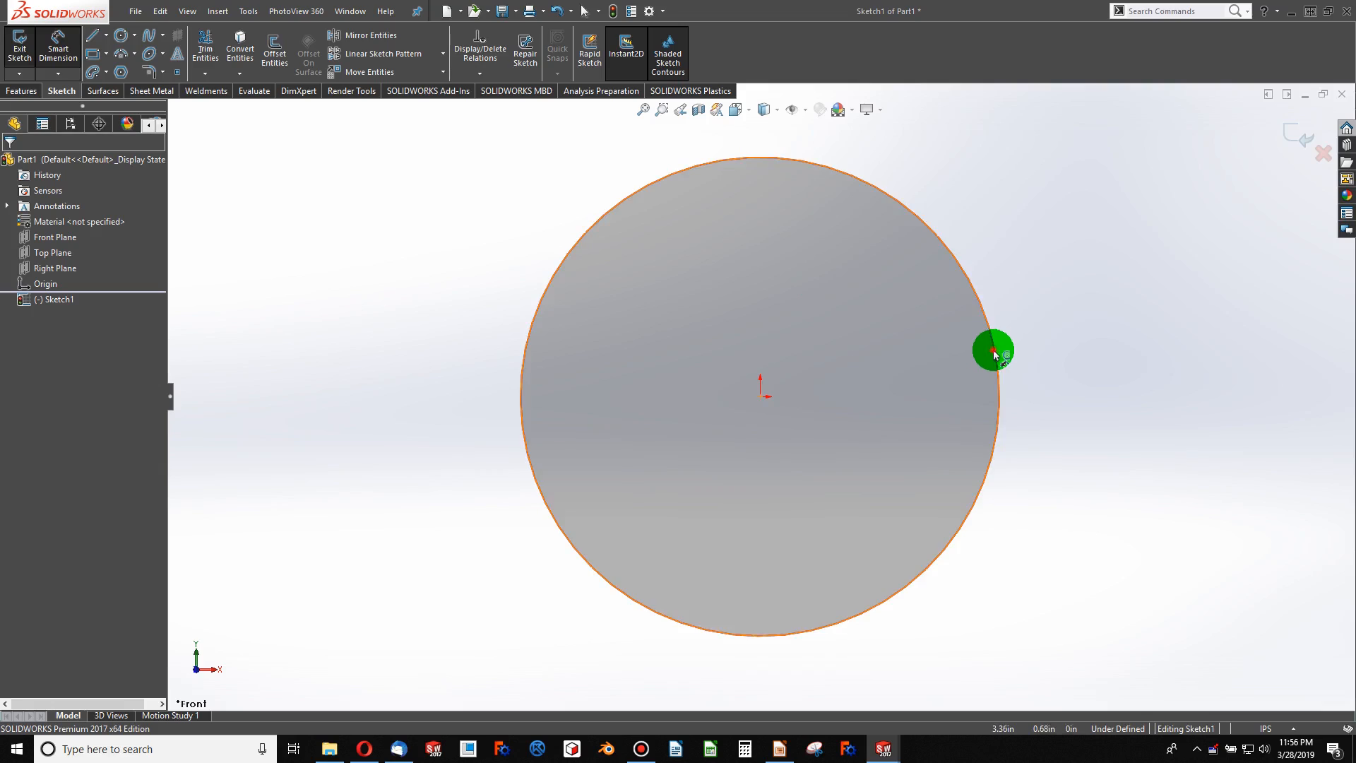
{"action": "left_click", "coordinate": [1189, 337]}
{"action": "type", "text": "6"}
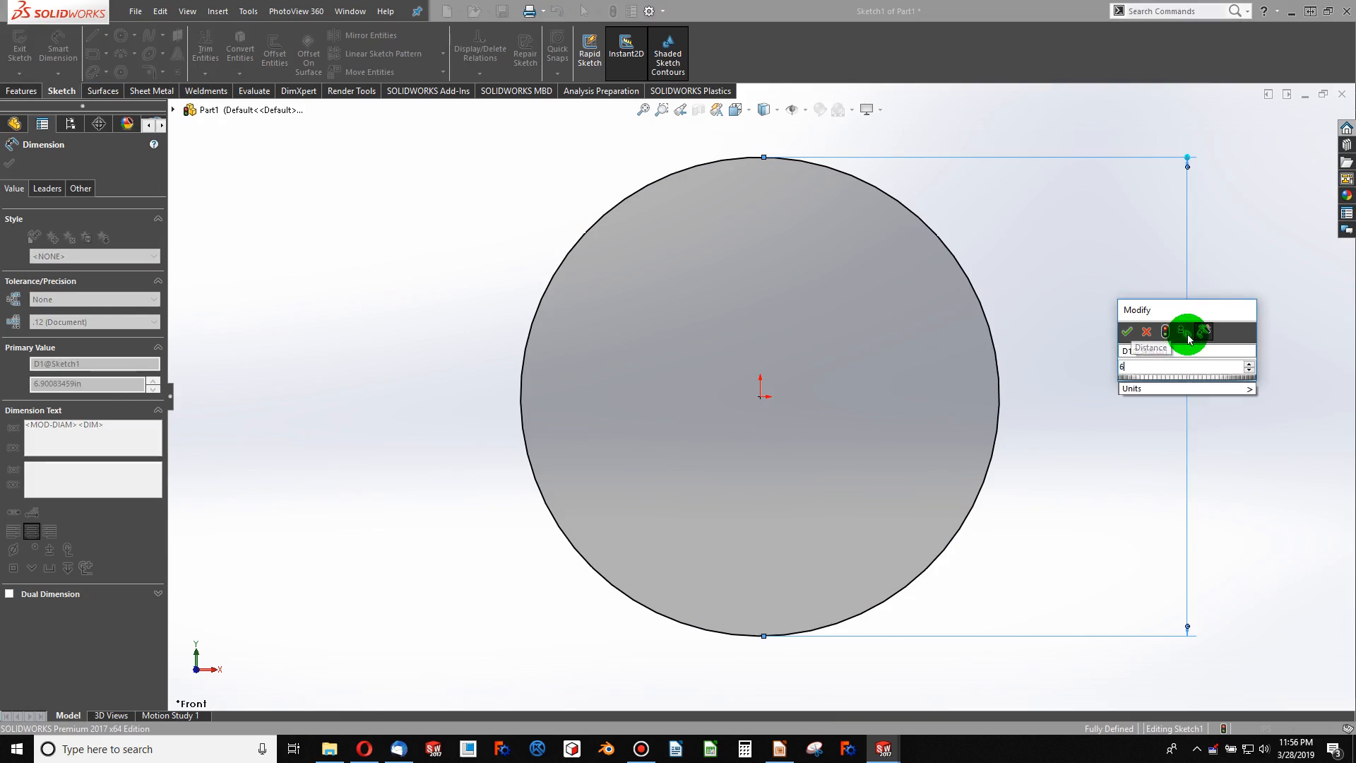
{"action": "key", "text": "Return"}
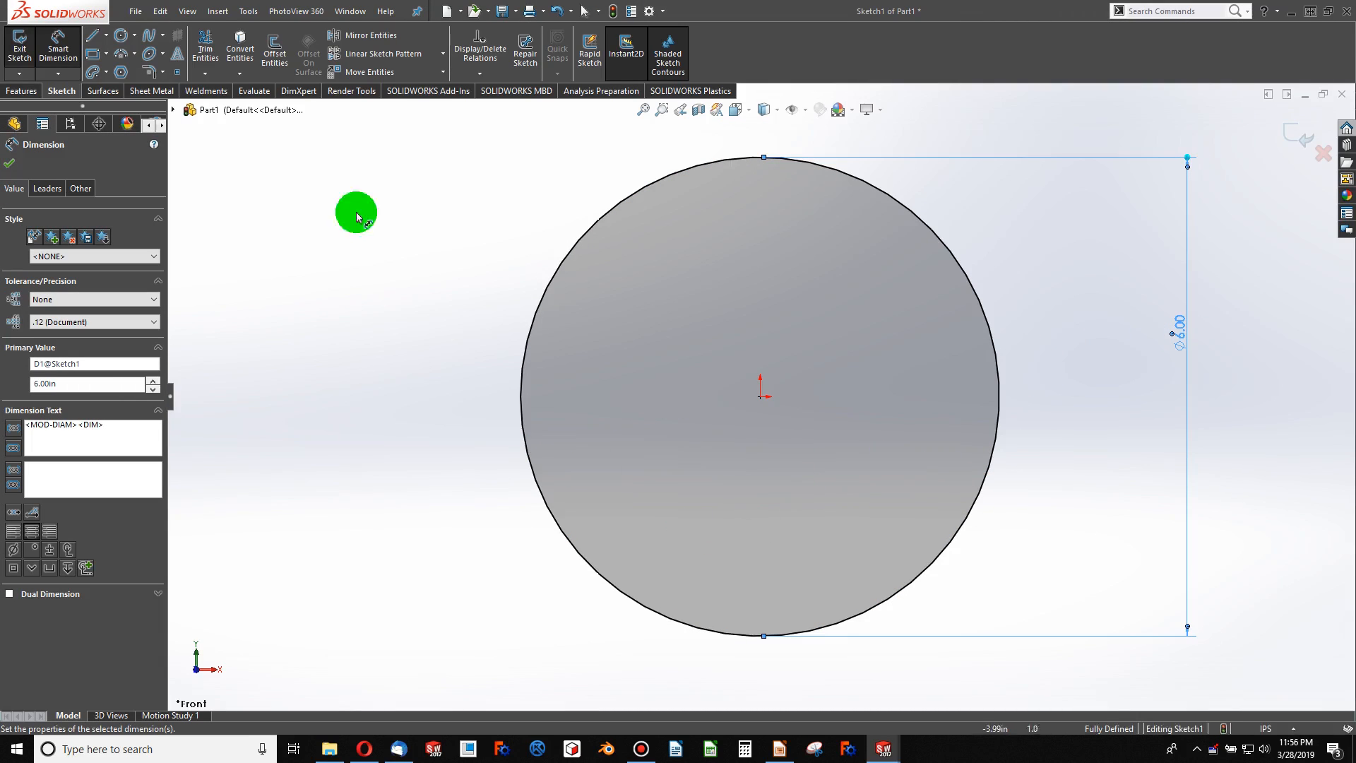
- Sketch a small circle about 0.57 in in diameter inside the large circle, directly below the origin
{"action": "left_click", "coordinate": [119, 36]}
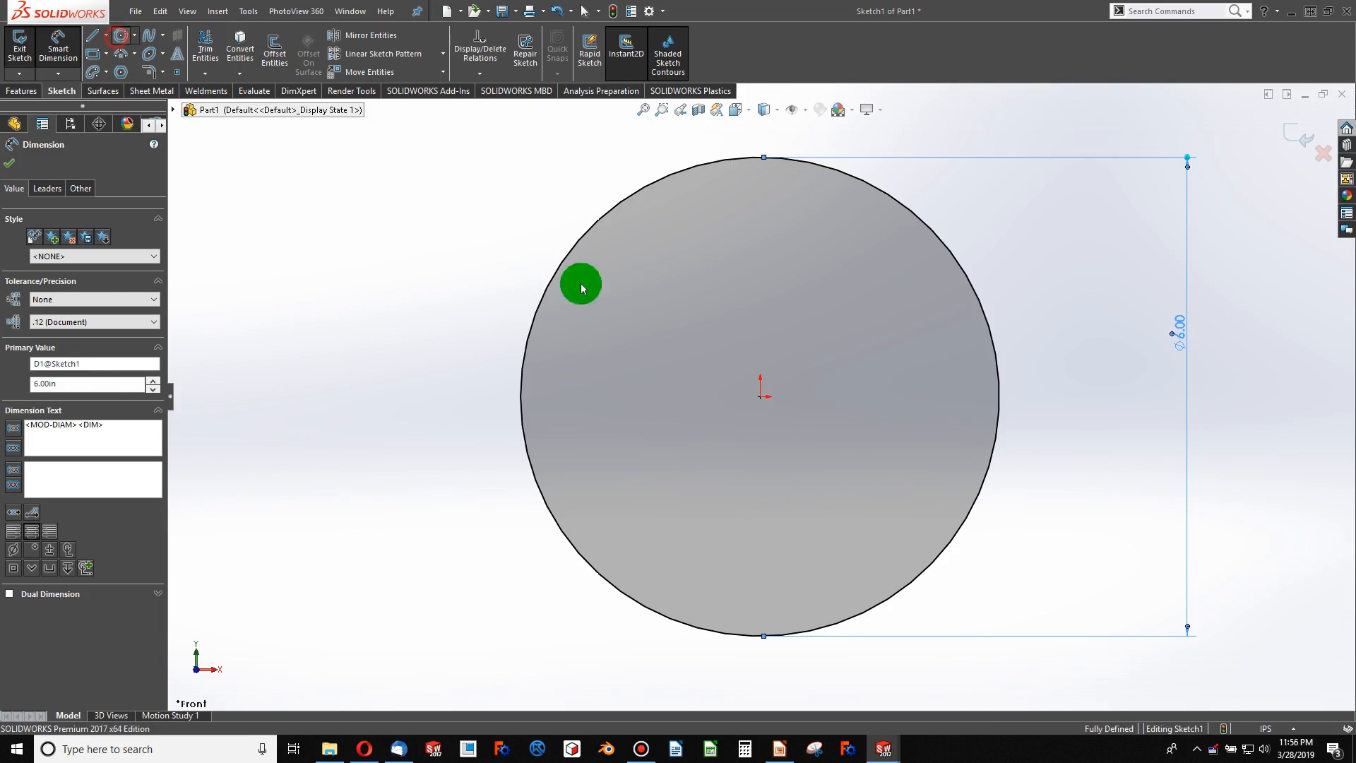
{"action": "left_click", "coordinate": [761, 553]}
{"action": "left_click", "coordinate": [779, 541]}
{"action": "key", "text": "Escape"}
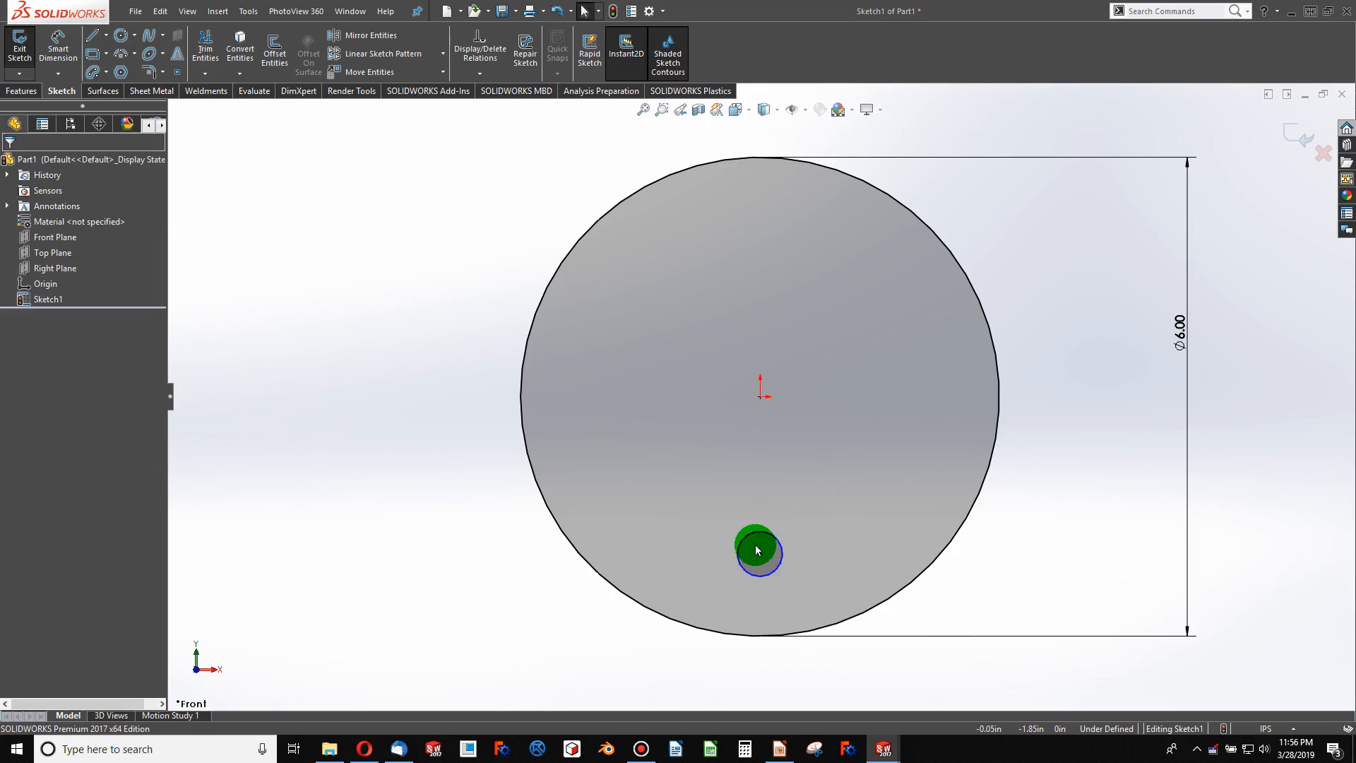
- Dimension the small circle's diameter to 0.75 in
{"action": "left_click", "coordinate": [59, 39]}
{"action": "left_click", "coordinate": [758, 530]}
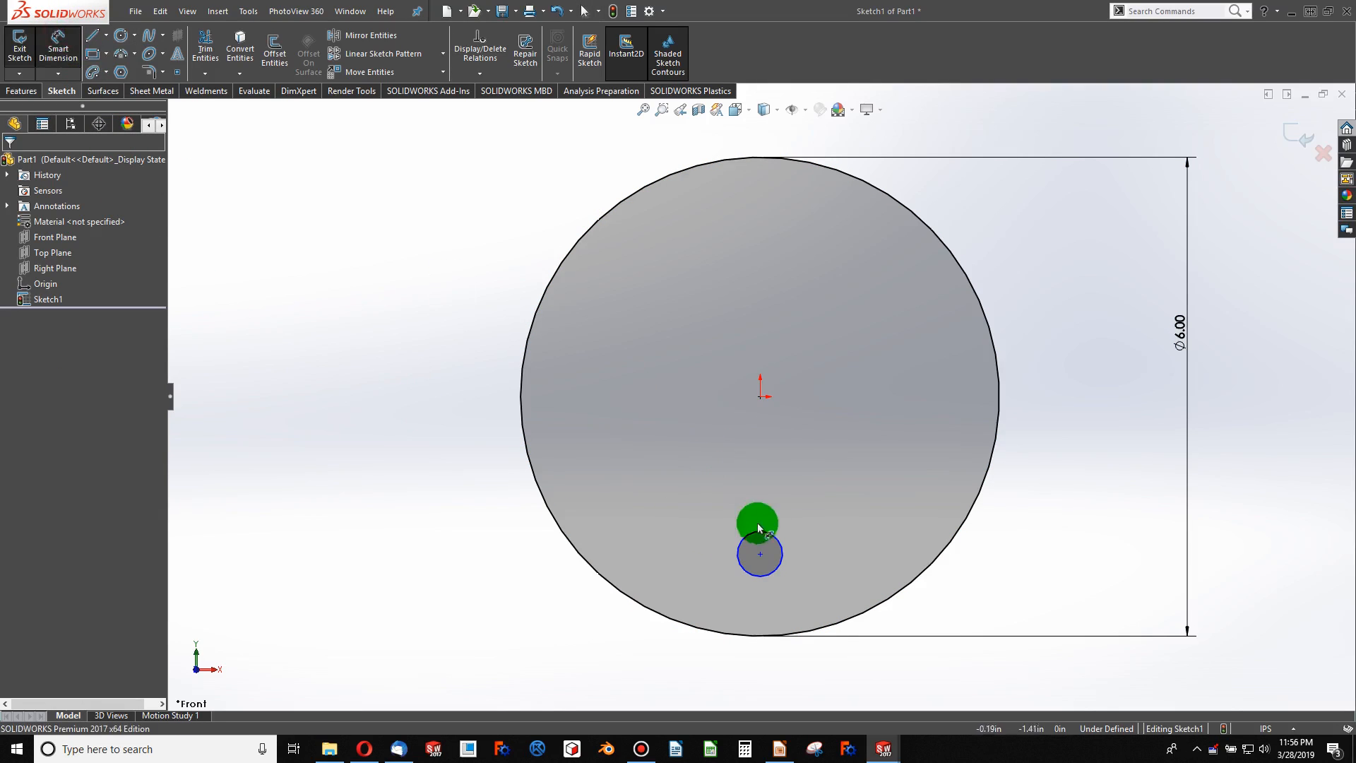
{"action": "left_click", "coordinate": [835, 533]}
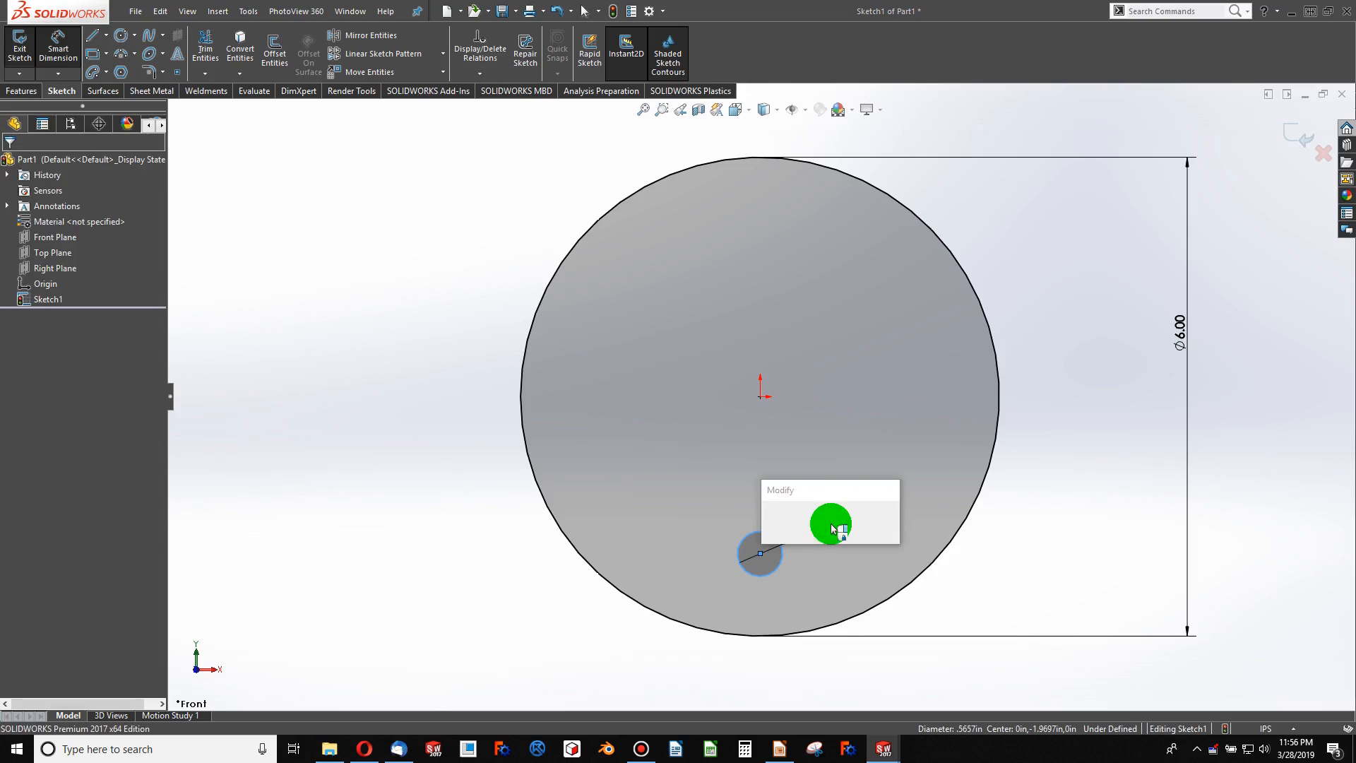
{"action": "type", "text": "0.75"}
{"action": "key", "text": "Return"}
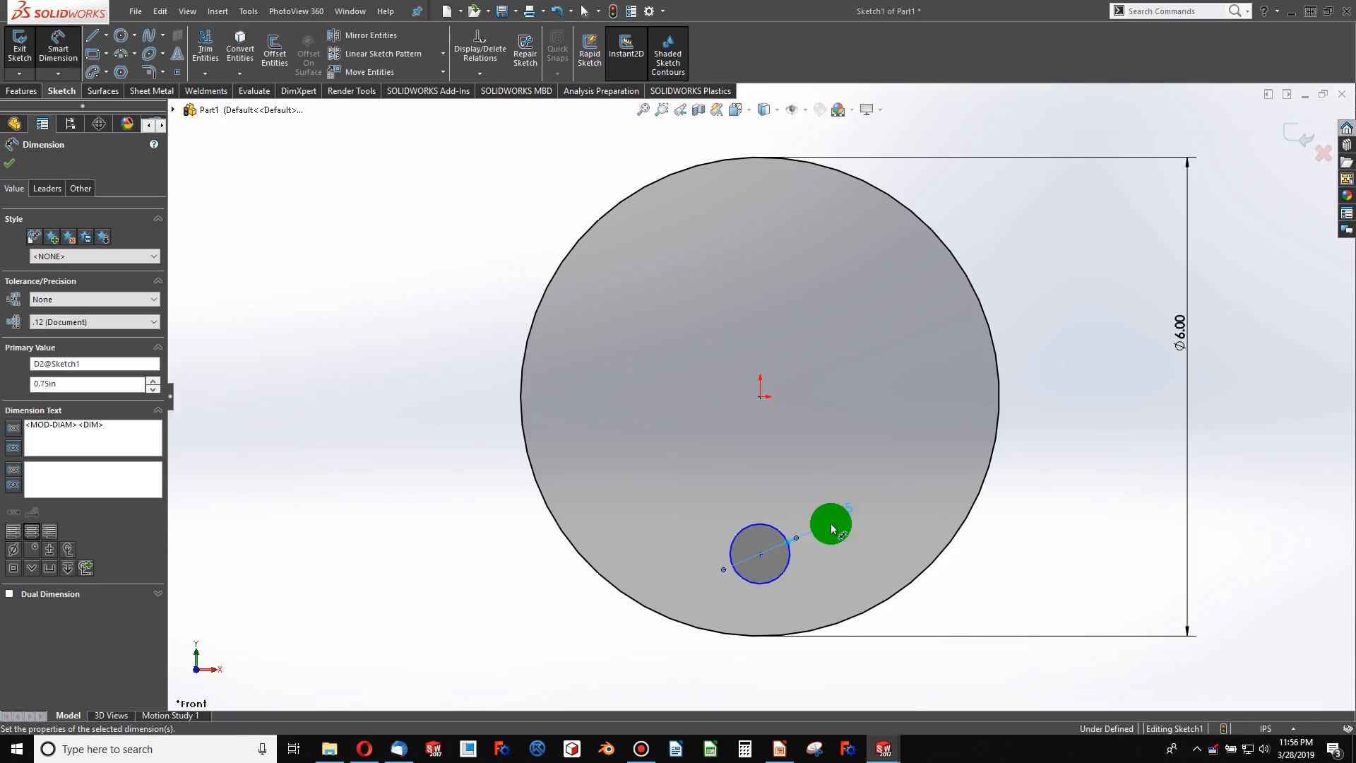
{"action": "left_click", "coordinate": [761, 563]}
- Create a circular sketch pattern of the 0.75 in circle with 5 equally spaced instances over 360 degrees
{"action": "left_click", "coordinate": [150, 54]}
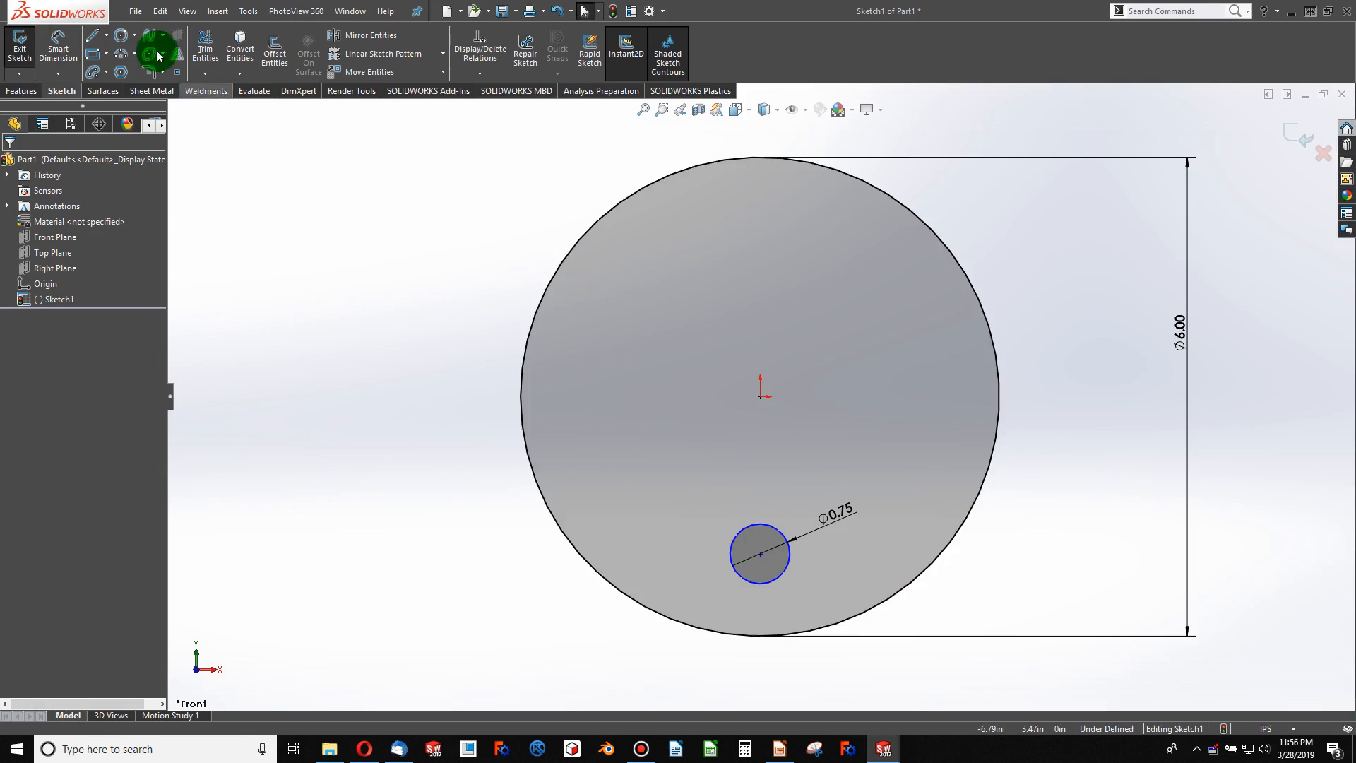
{"action": "left_click", "coordinate": [442, 53]}
{"action": "left_click", "coordinate": [410, 88]}
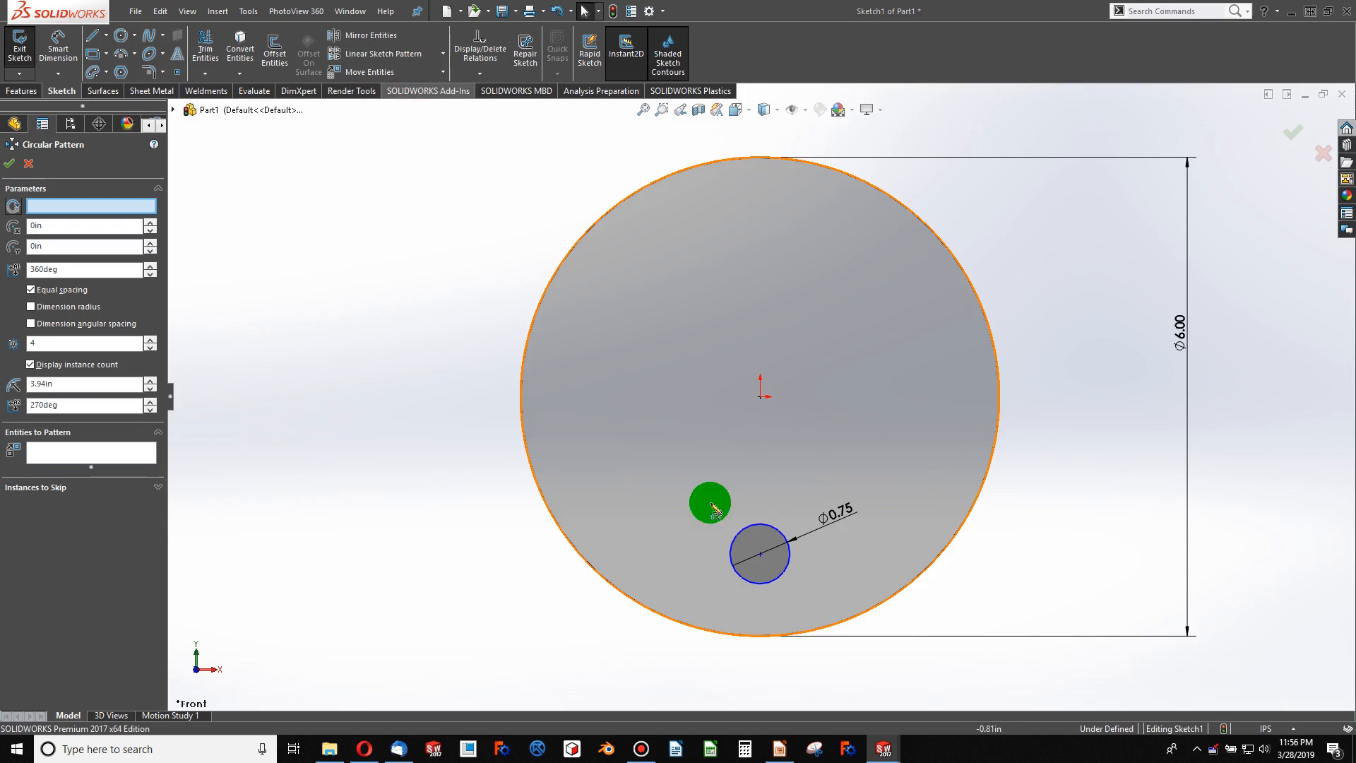
{"action": "left_click", "coordinate": [742, 531]}
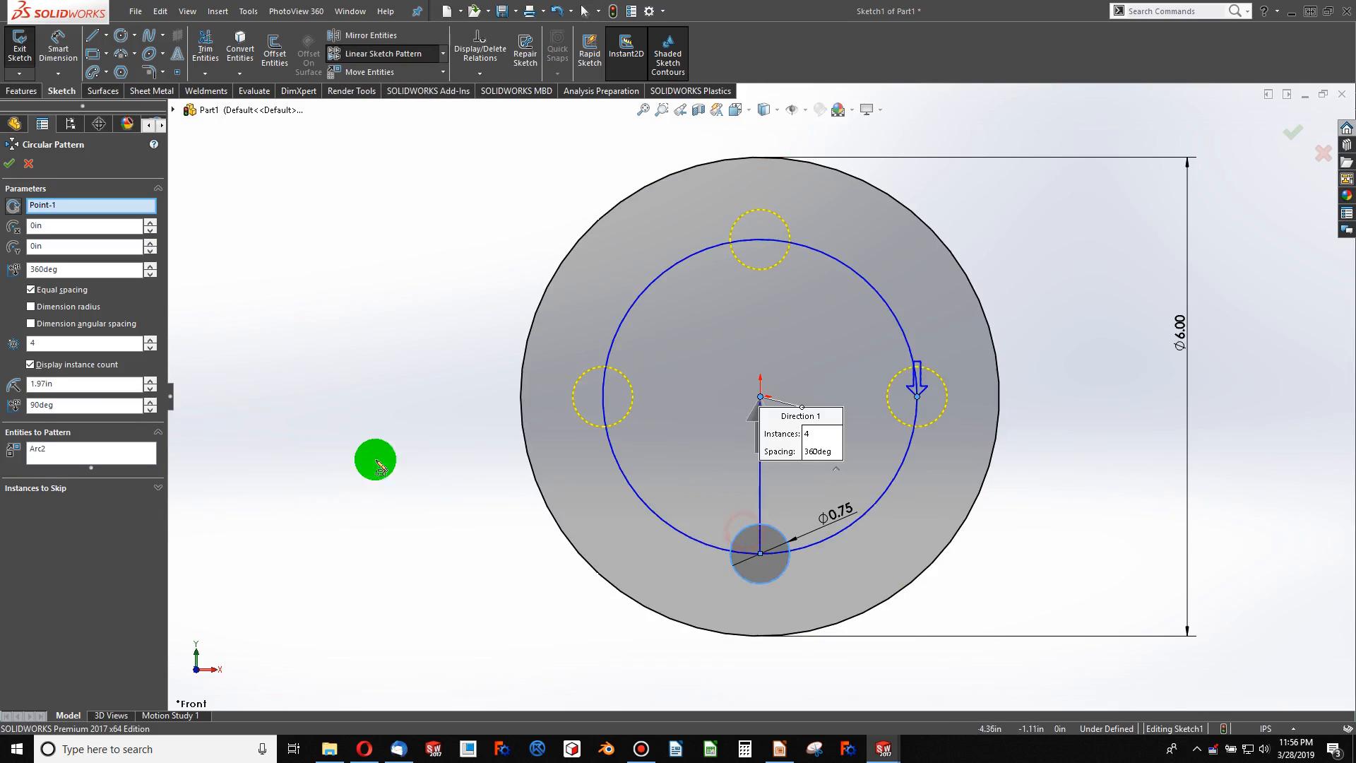
{"action": "left_click", "coordinate": [152, 342]}
{"action": "left_click", "coordinate": [9, 163]}
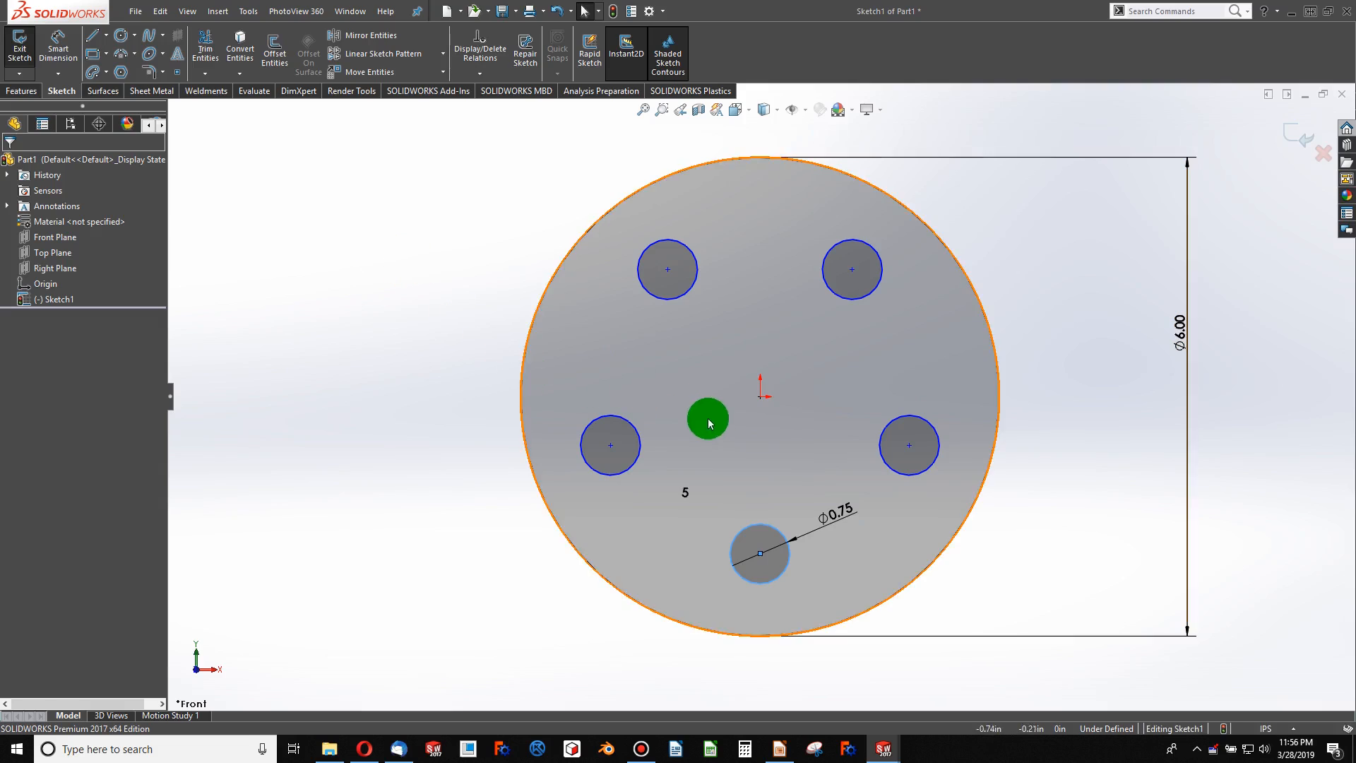
- Dimension the distance between the centres of the bottom and upper-left pattern circles to 4.50 in
{"action": "left_click", "coordinate": [58, 44]}
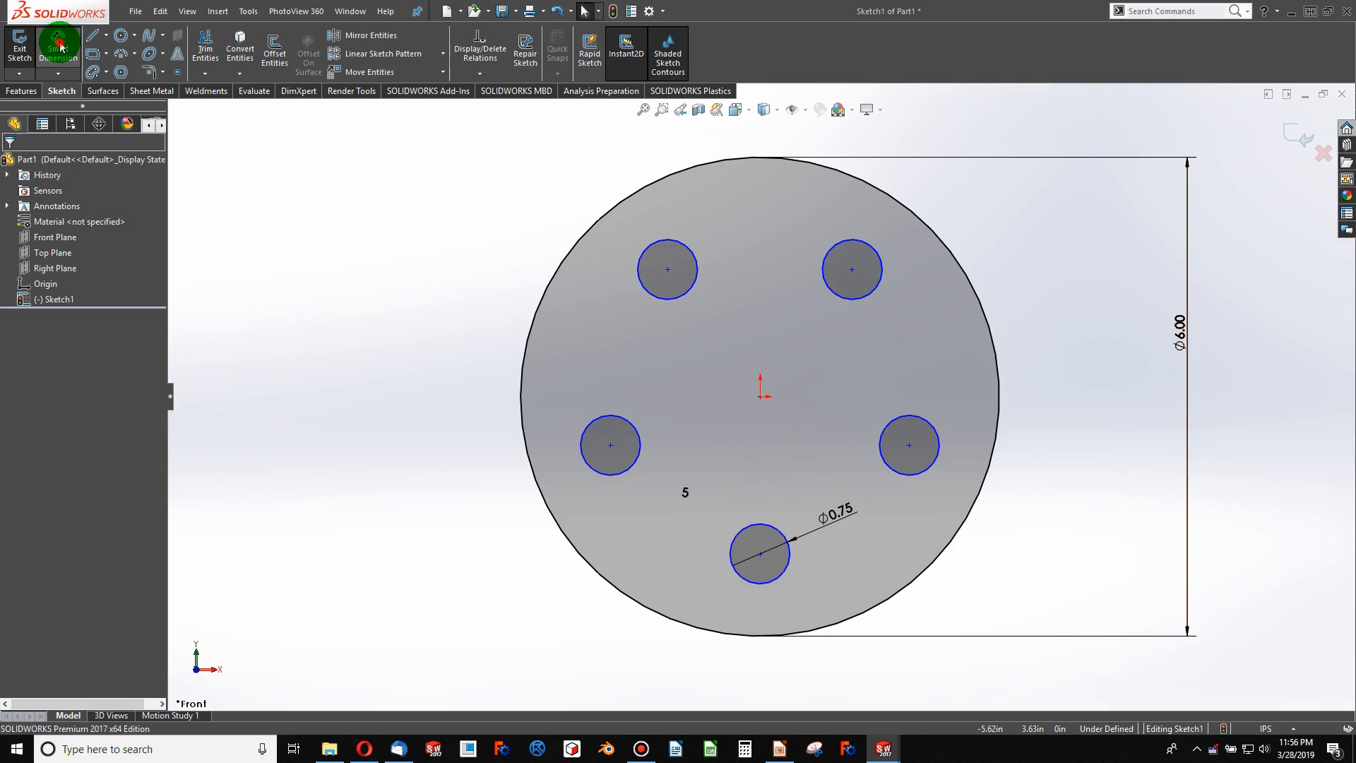
{"action": "left_click", "coordinate": [760, 559]}
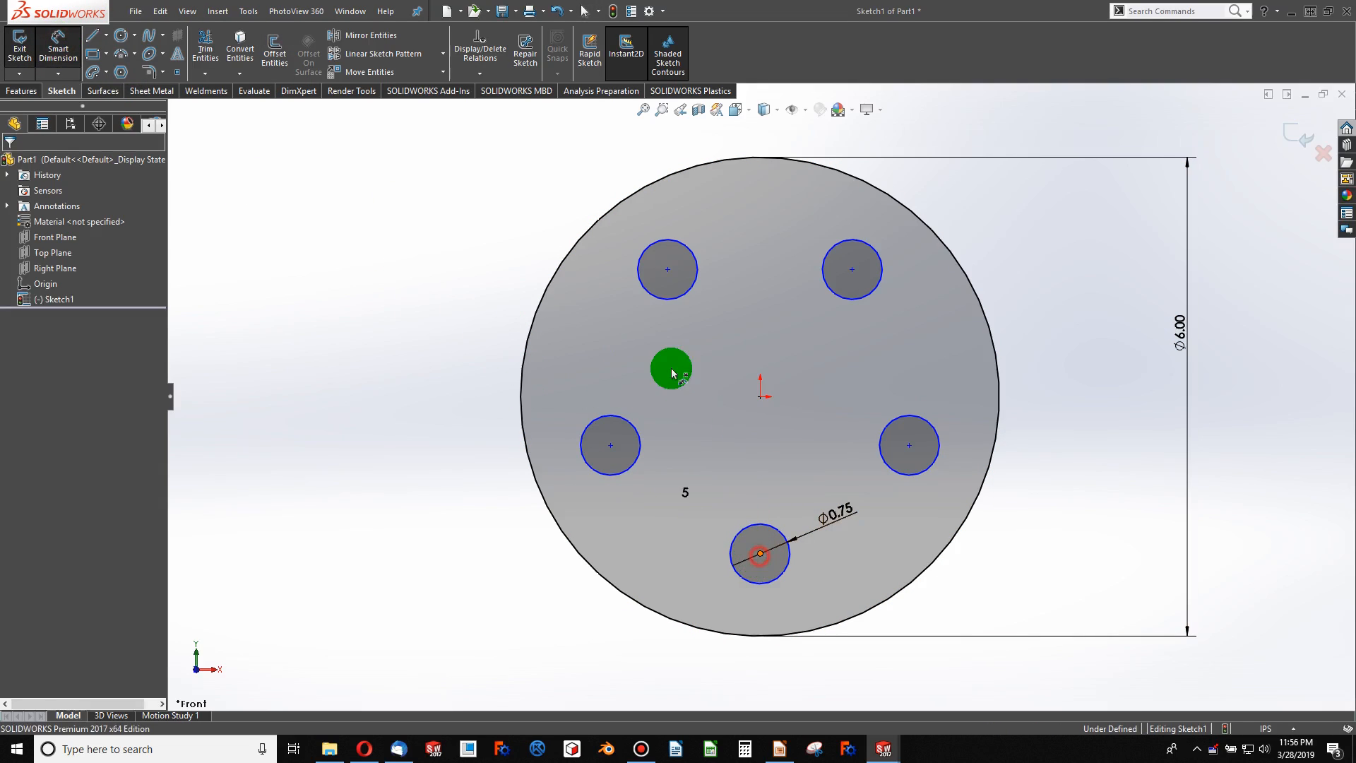
{"action": "left_click", "coordinate": [667, 270]}
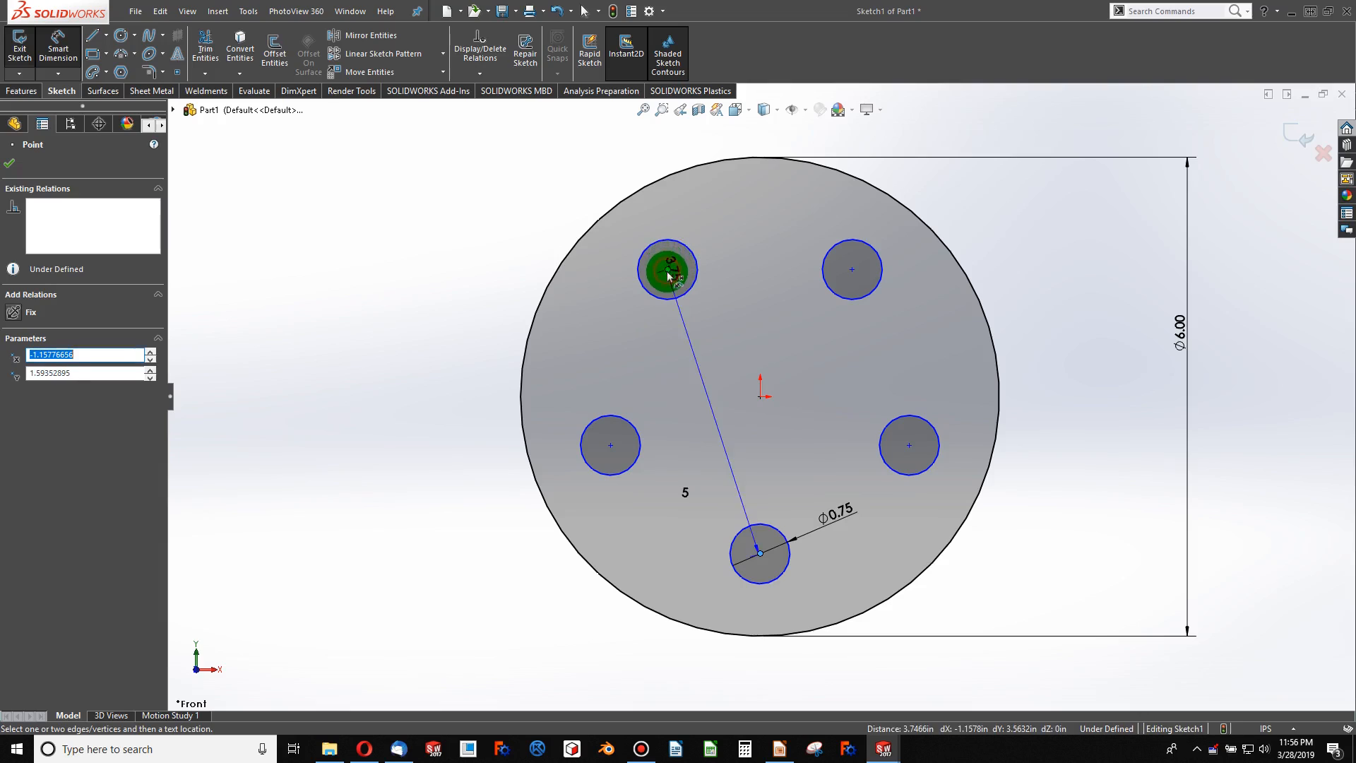
{"action": "left_click", "coordinate": [609, 565]}
{"action": "key", "text": "Return"}
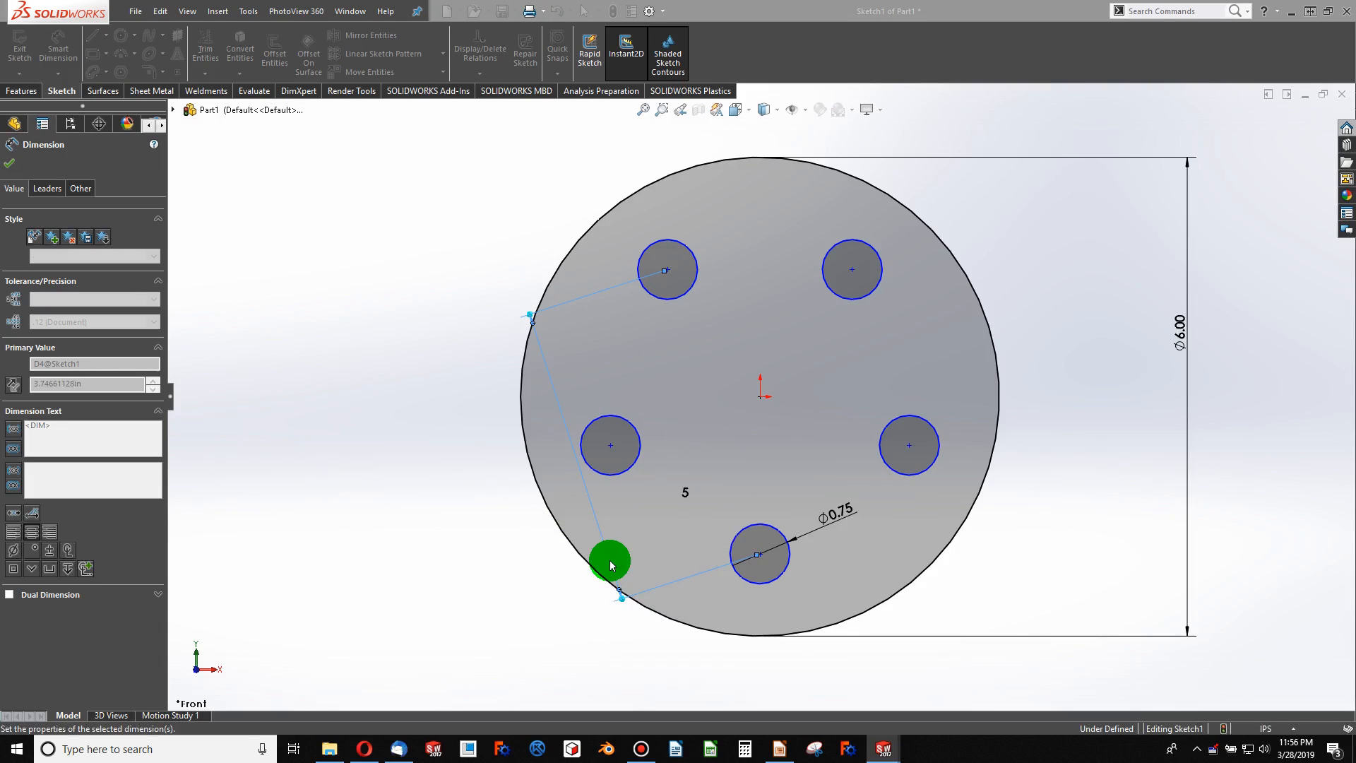
{"action": "key", "text": "Escape"}
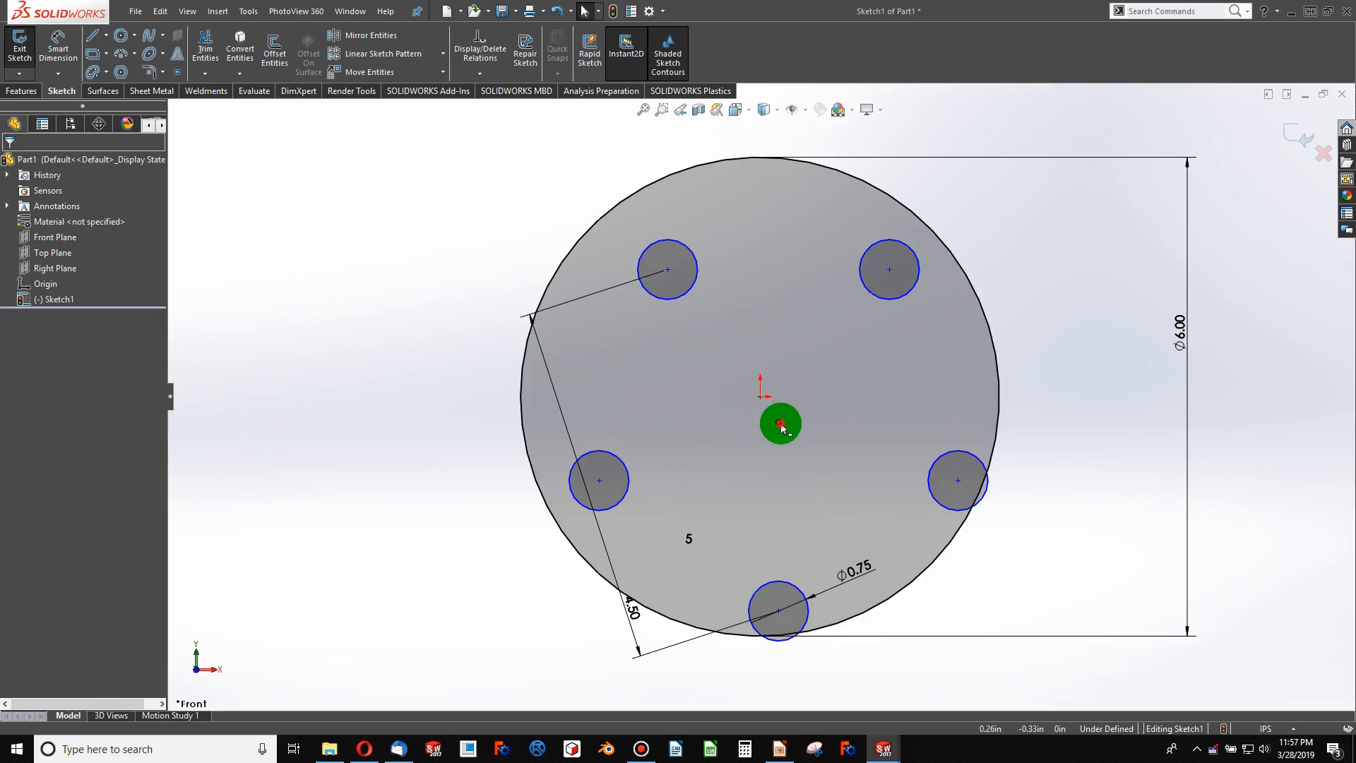
- Make the circular pattern's centre point coincident with the origin
{"action": "left_click", "coordinate": [779, 422]}
{"action": "left_click", "coordinate": [760, 396], "text": "ctrl"}
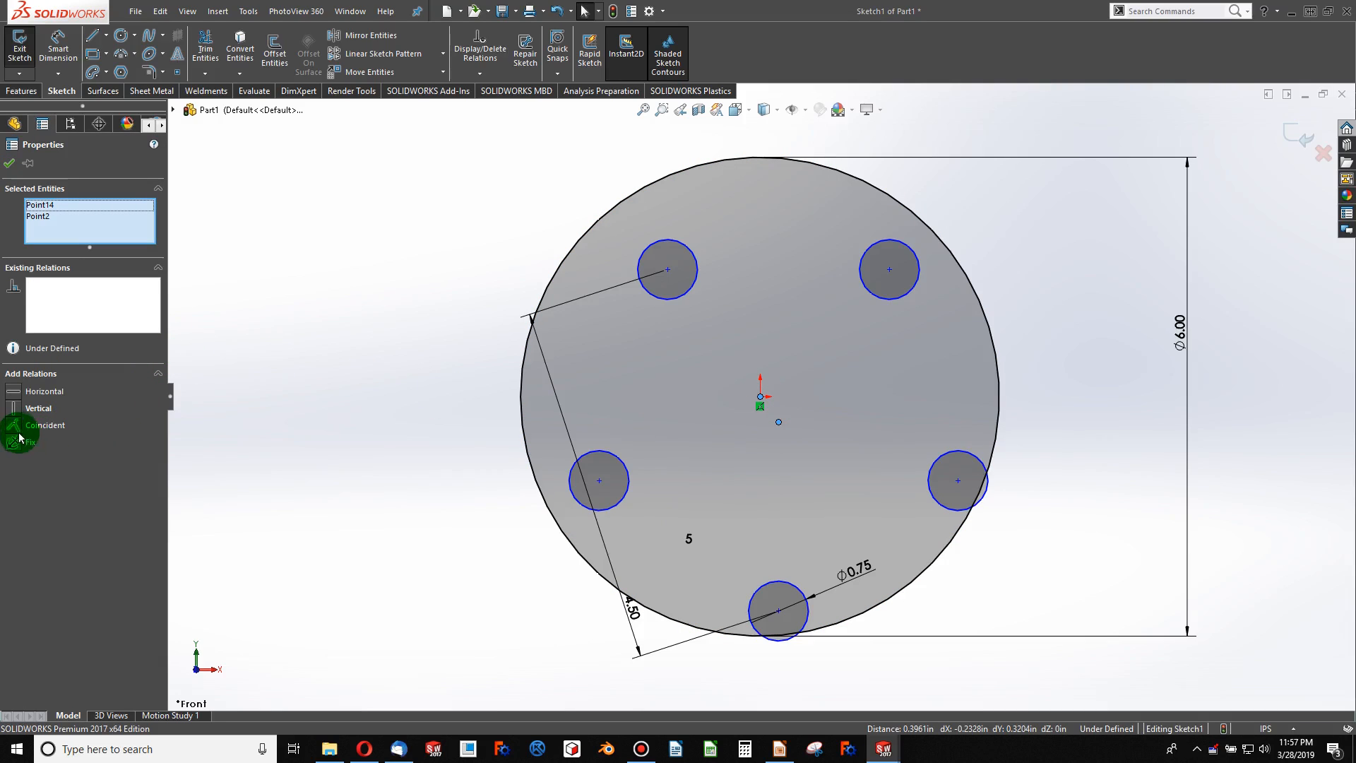
{"action": "left_click", "coordinate": [17, 428]}
{"action": "left_click", "coordinate": [230, 455]}
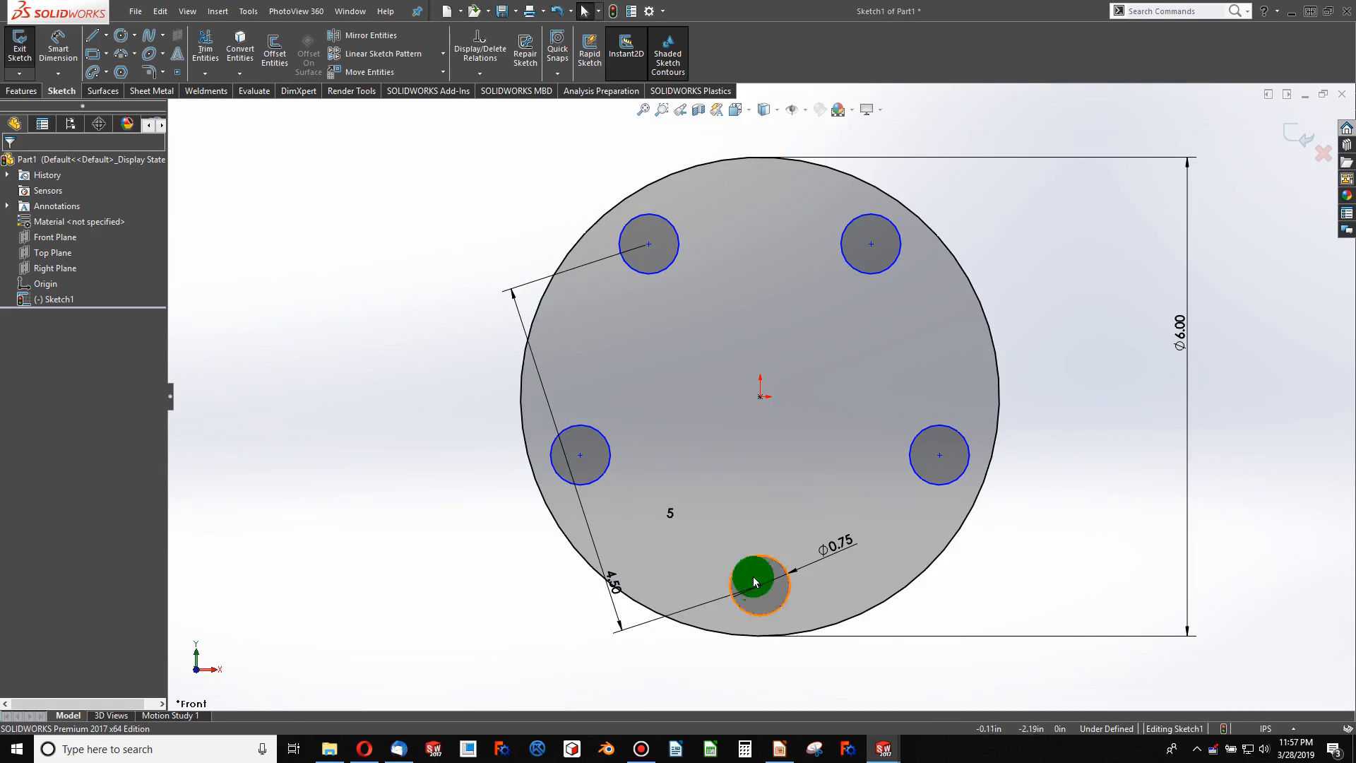
- Add a vertical relation between the bottom small circle's centre and the origin
{"action": "mouse_move", "coordinate": [761, 589]}
{"action": "left_mouse_down"}
{"action": "mouse_move", "coordinate": [823, 590]}
{"action": "mouse_move", "coordinate": [760, 586]}
{"action": "left_mouse_up"}
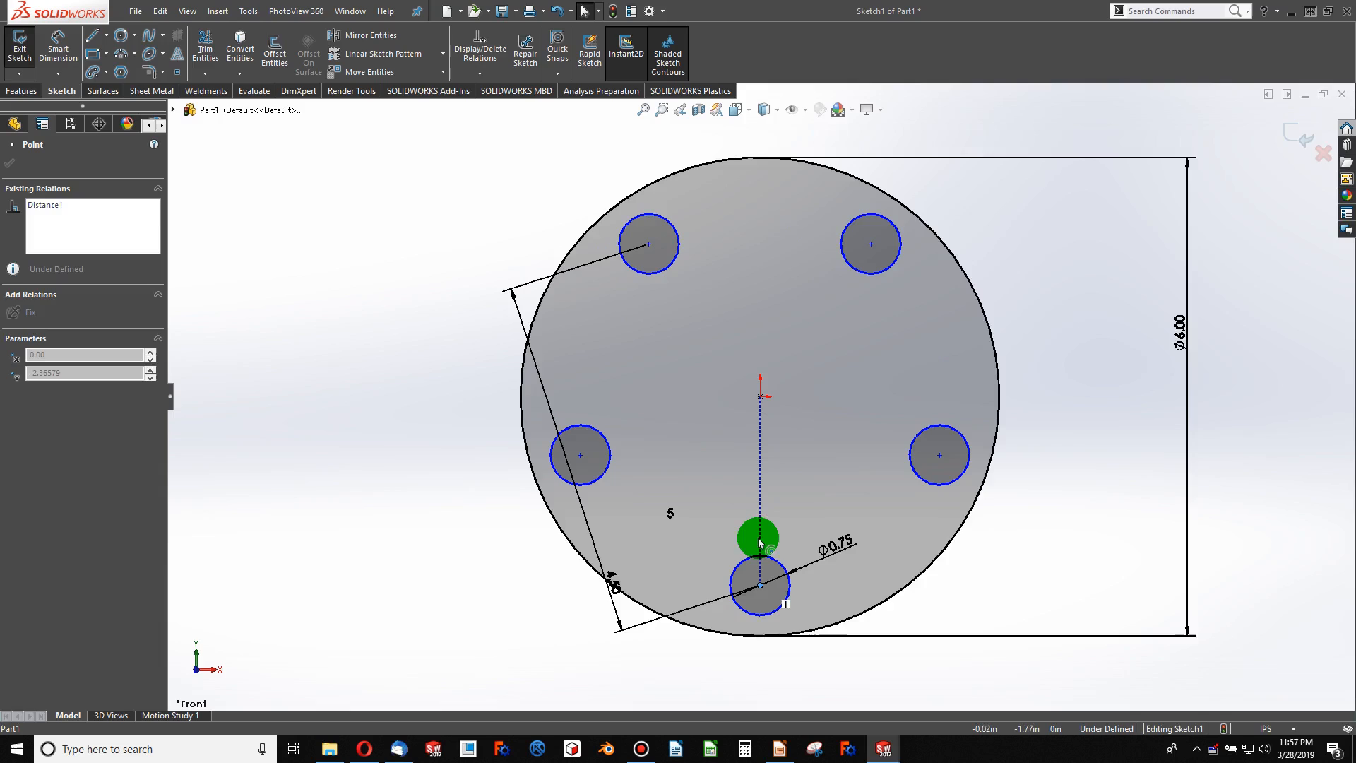
{"action": "left_click", "coordinate": [760, 396], "text": "ctrl"}
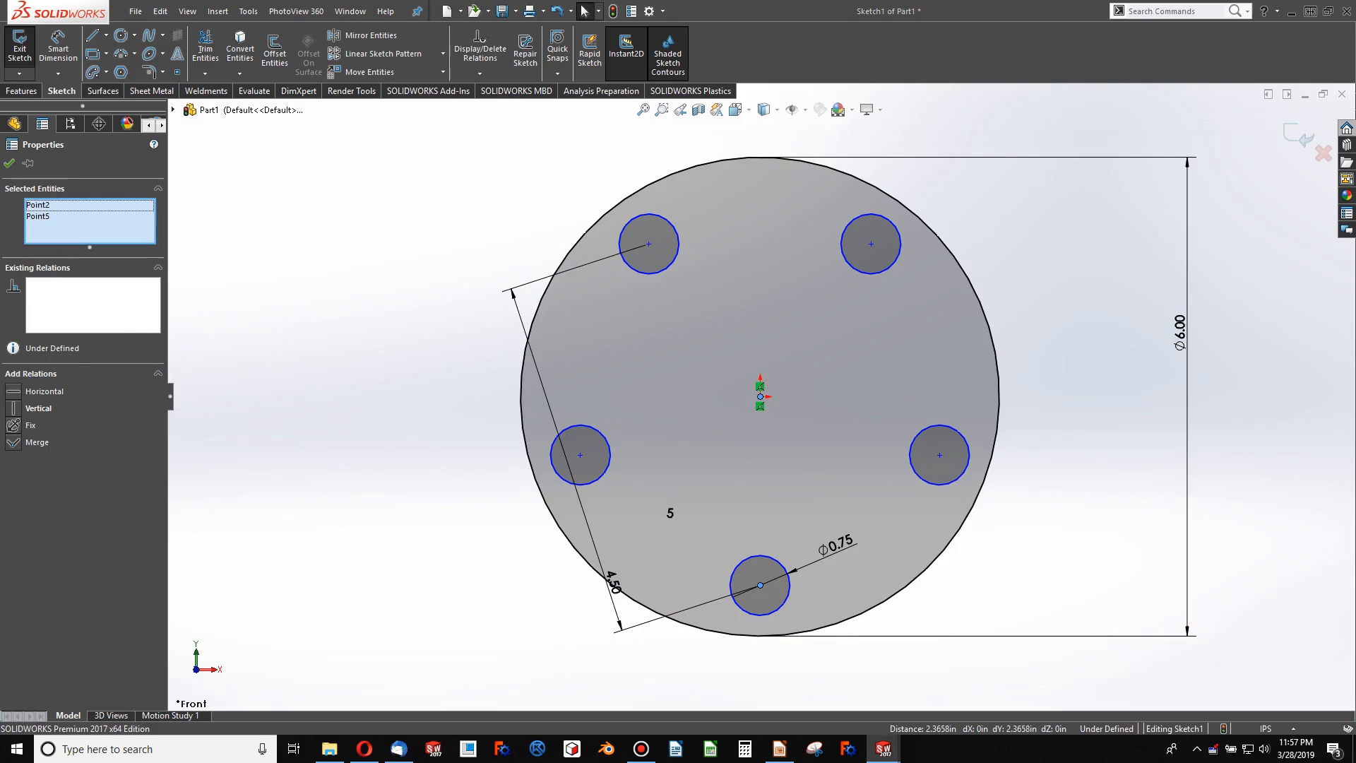
{"action": "left_click", "coordinate": [18, 413]}
{"action": "left_click", "coordinate": [393, 406]}
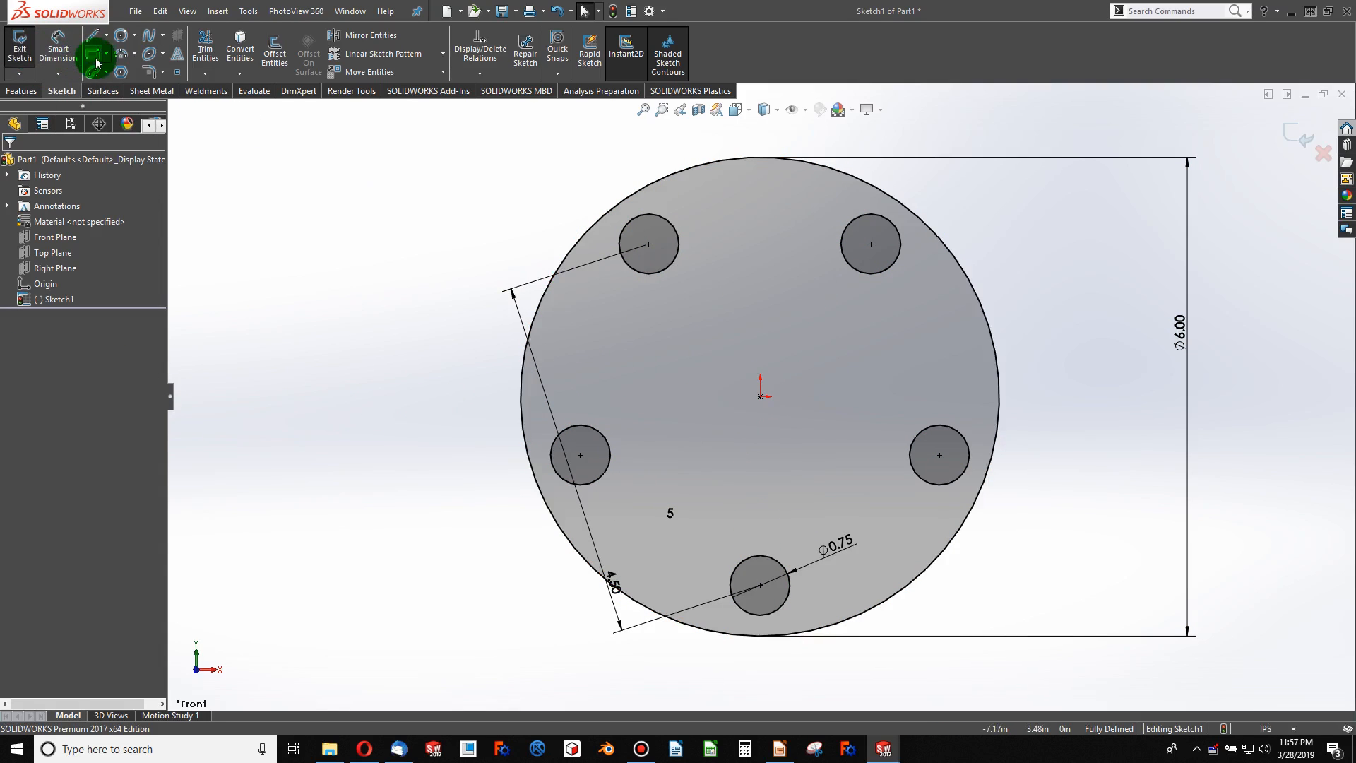
- Sketch a central circle on the origin and dimension its diameter to 2 in
{"action": "left_click", "coordinate": [119, 39]}
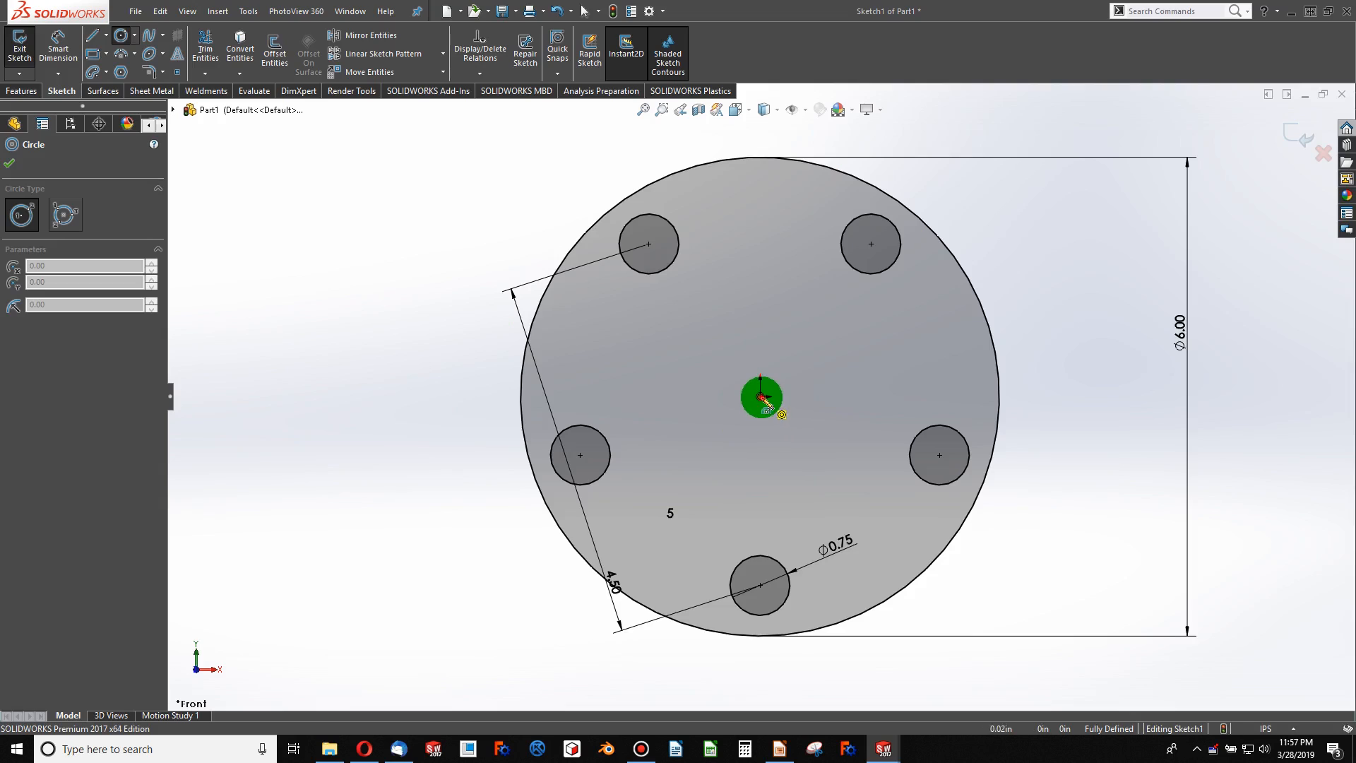
{"action": "left_click", "coordinate": [761, 397]}
{"action": "left_click", "coordinate": [885, 344]}
{"action": "left_click", "coordinate": [58, 44]}
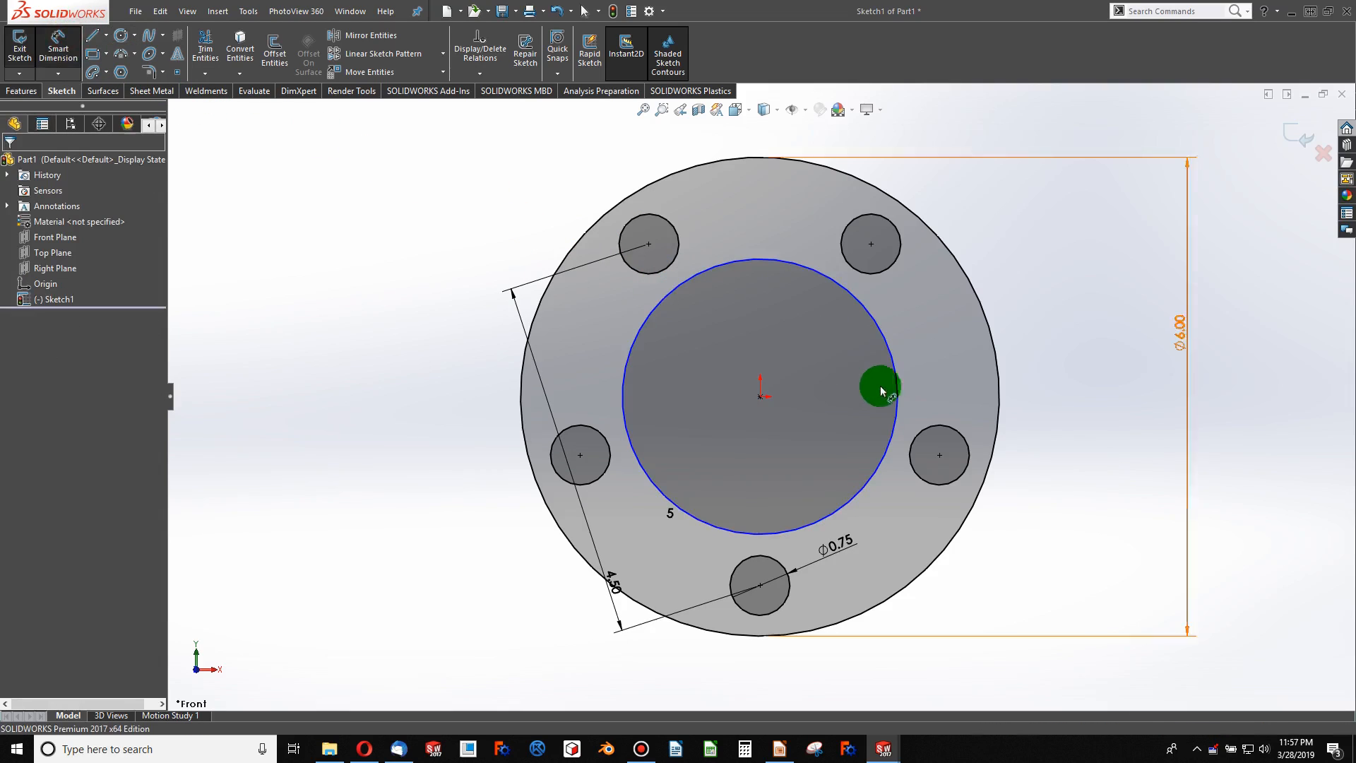
{"action": "left_click", "coordinate": [895, 375]}
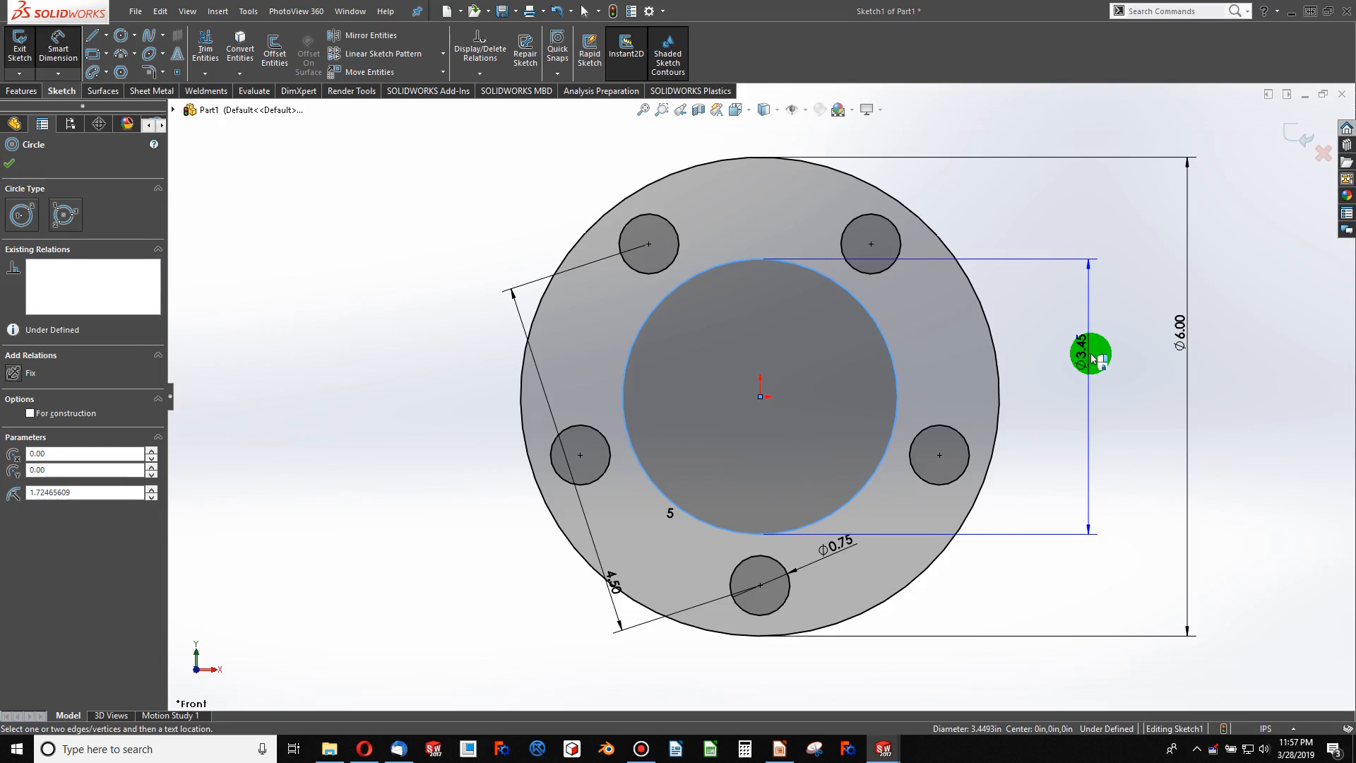
{"action": "left_click", "coordinate": [1078, 245]}
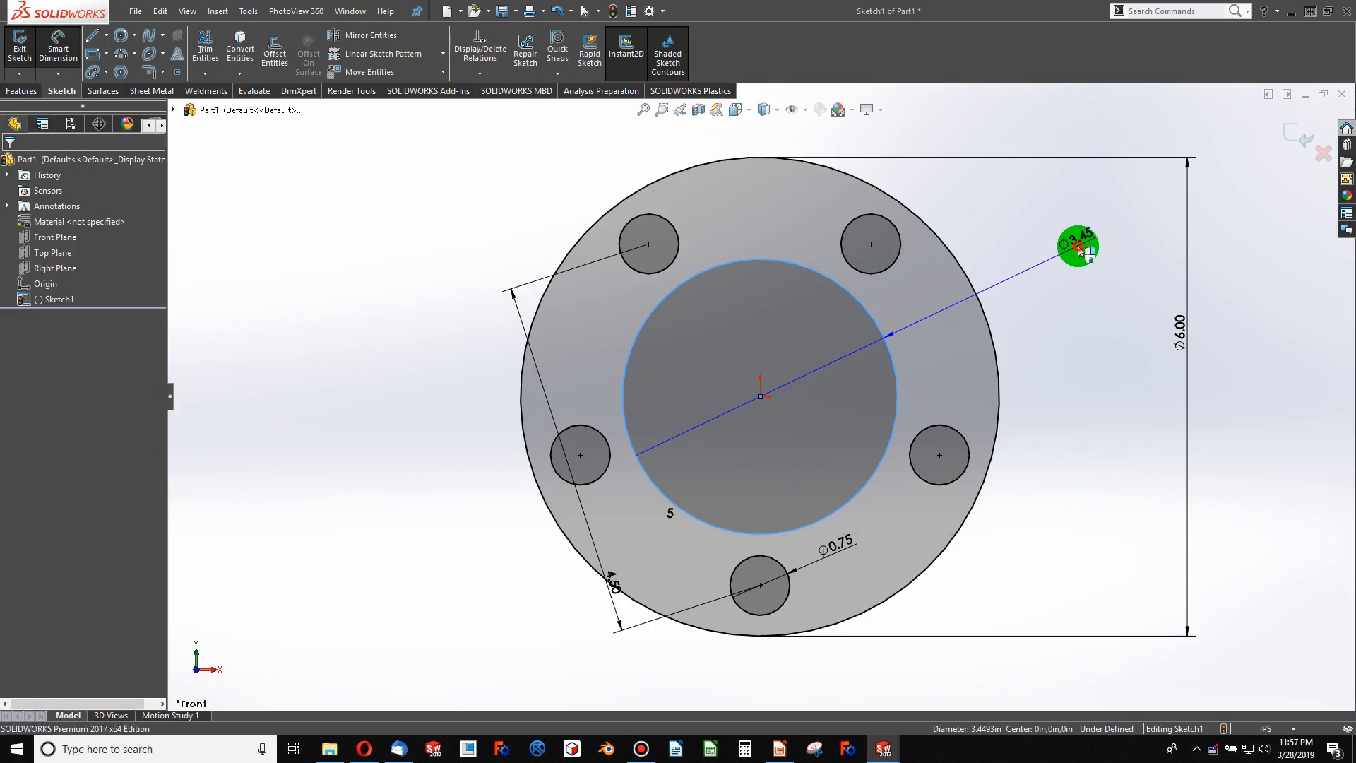
{"action": "type", "text": "2"}
{"action": "key", "text": "Return"}
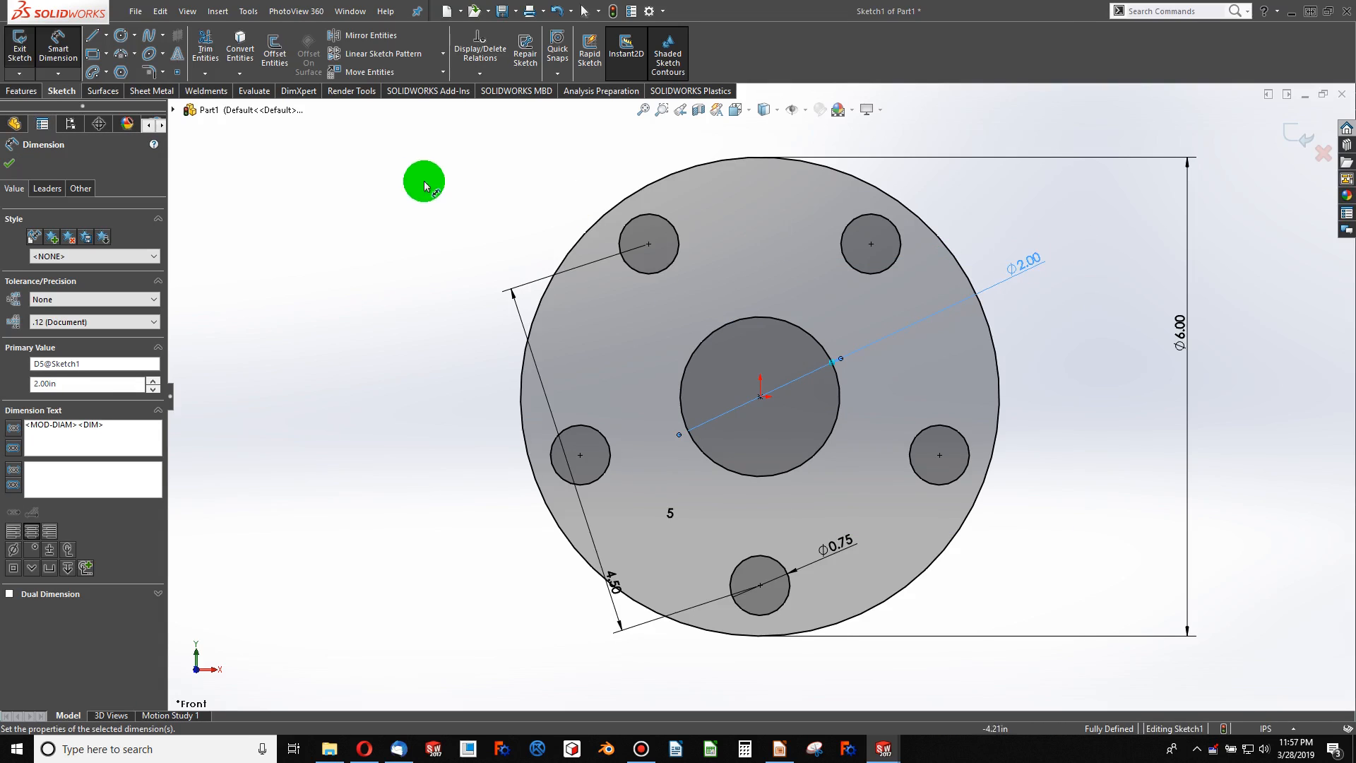
- Extrude the flange sketch as a blind boss with a depth of 0.50 in
{"action": "left_click", "coordinate": [23, 100]}
{"action": "left_click", "coordinate": [27, 43]}
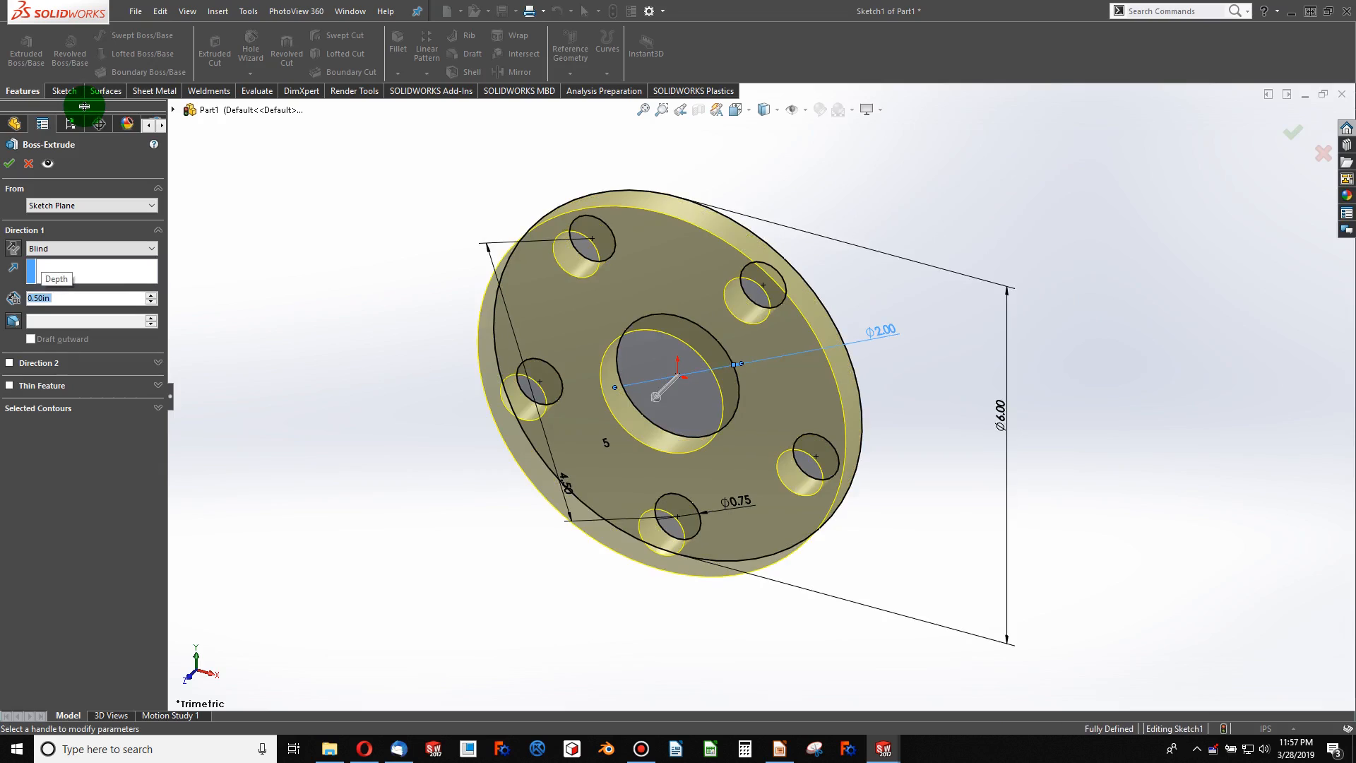
{"action": "left_click", "coordinate": [11, 164]}
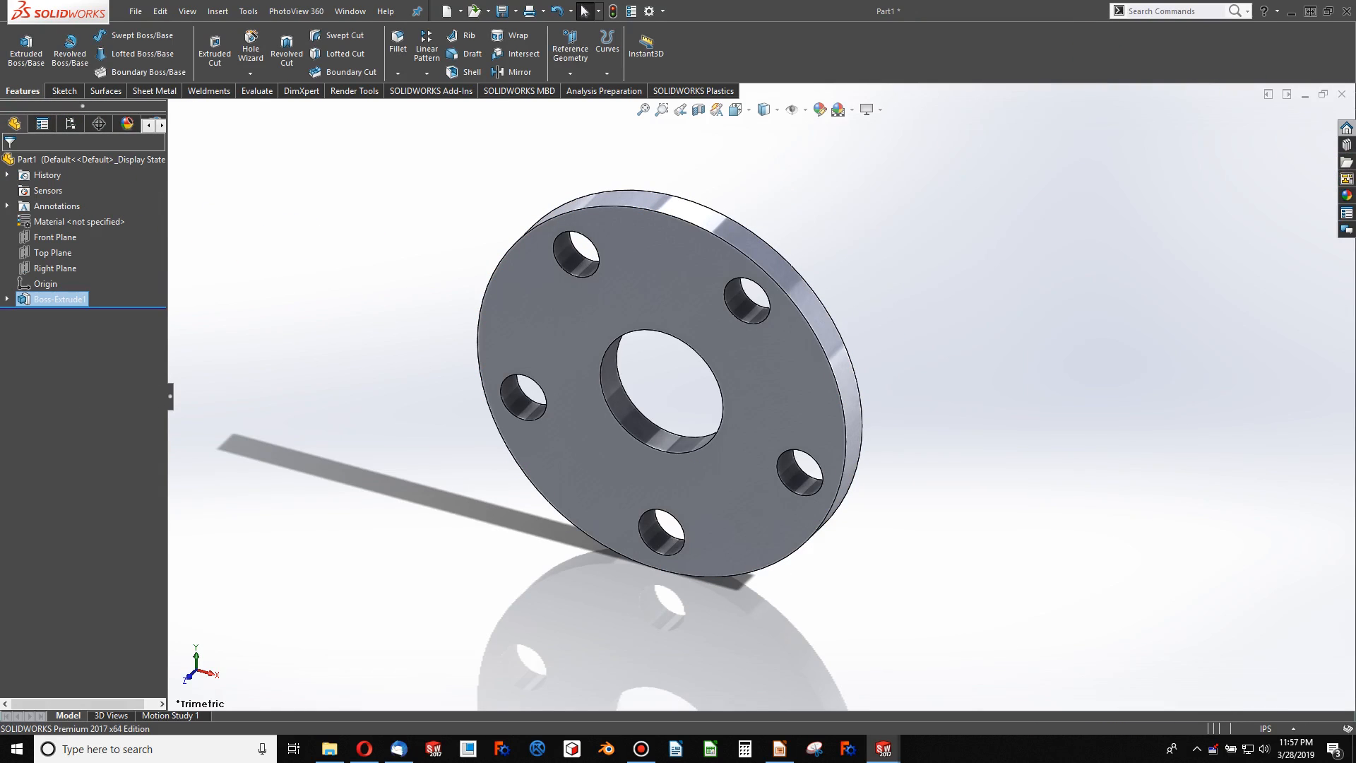
- Start a new sketch on the flange's flat front face
{"action": "key", "text": "alt+Tab"}
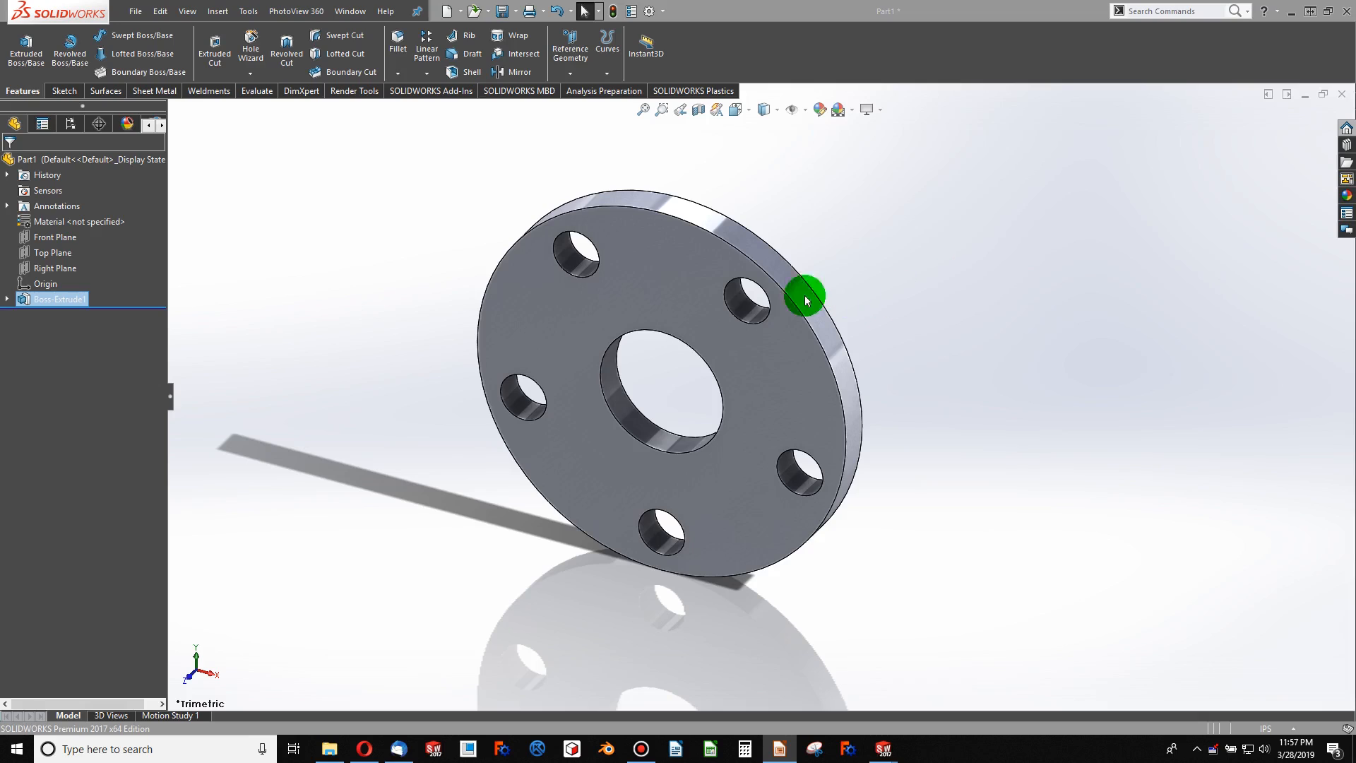
{"action": "left_click", "coordinate": [541, 329]}
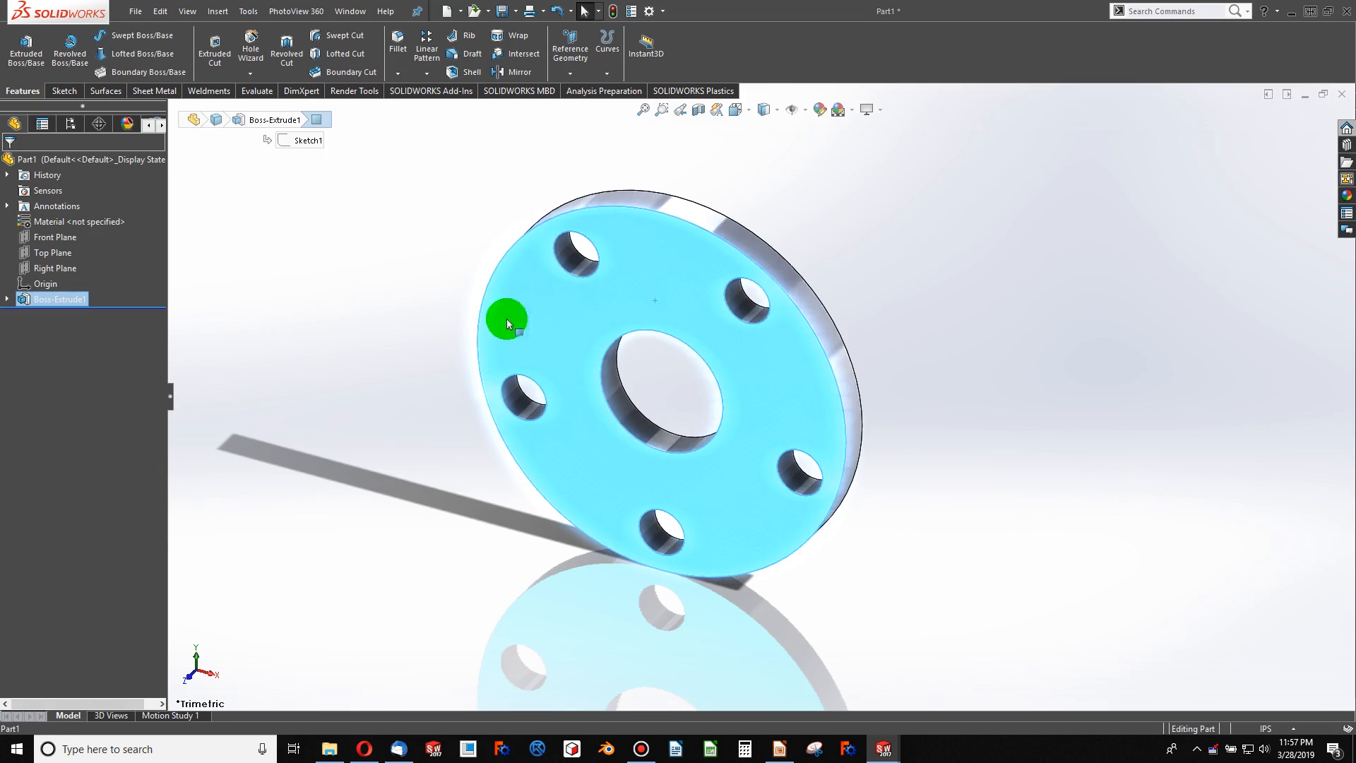
{"action": "middle_click_drag", "start_coordinate": [714, 341], "coordinate": [572, 305]}
{"action": "left_click", "coordinate": [60, 90]}
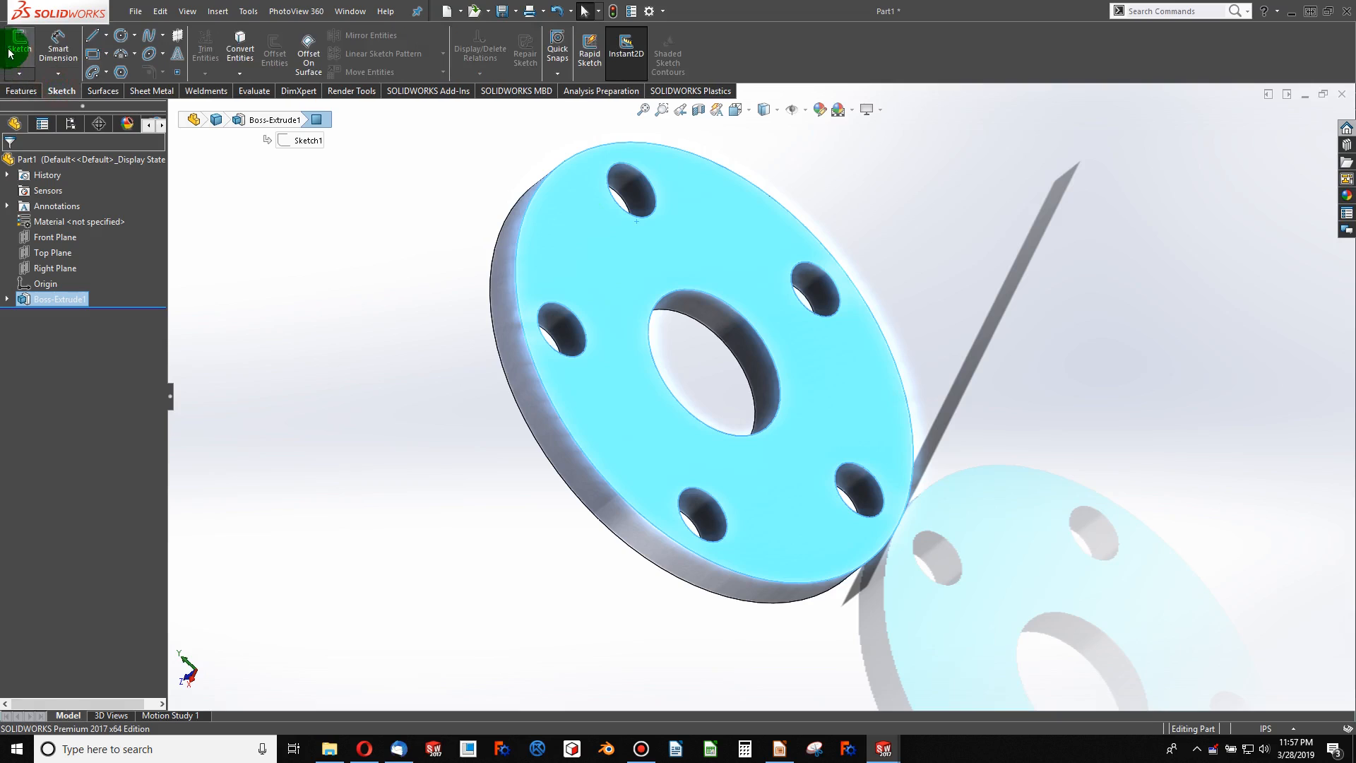
{"action": "left_click", "coordinate": [20, 44]}
{"action": "mouse_move", "coordinate": [432, 367]}
{"action": "middle_mouse_down"}
{"action": "mouse_move", "coordinate": [560, 375]}
{"action": "mouse_move", "coordinate": [654, 270]}
{"action": "mouse_move", "coordinate": [599, 252]}
{"action": "middle_mouse_up"}
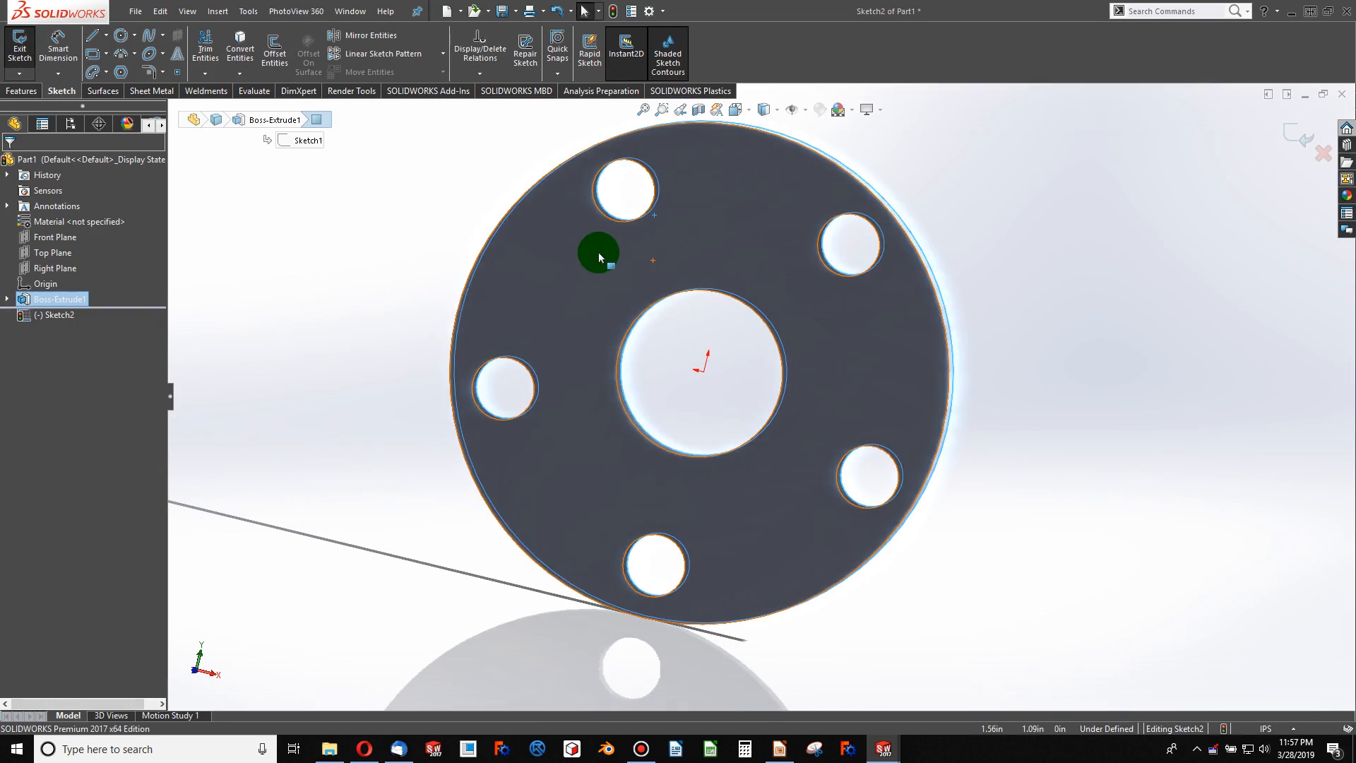
{"action": "key", "text": "ctrl+8"}
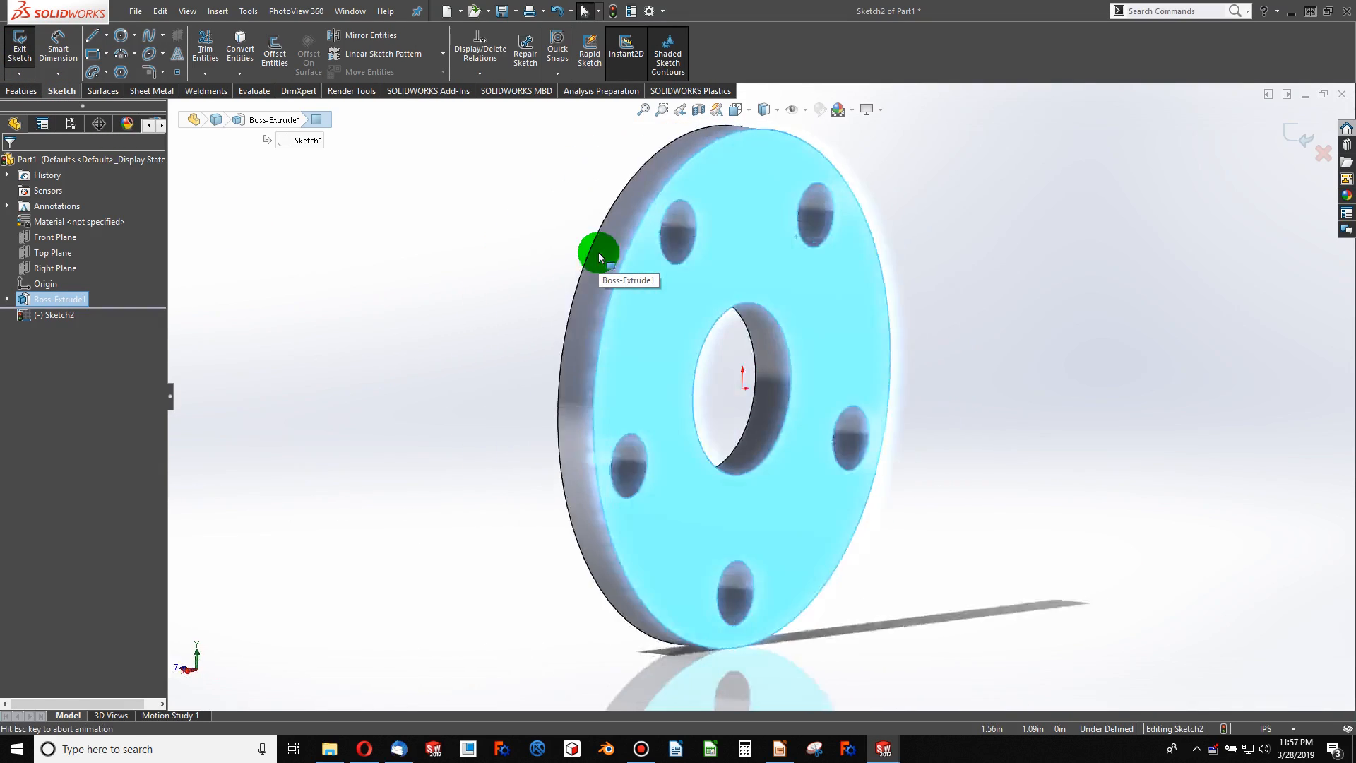
{"action": "key", "text": "ctrl+8"}
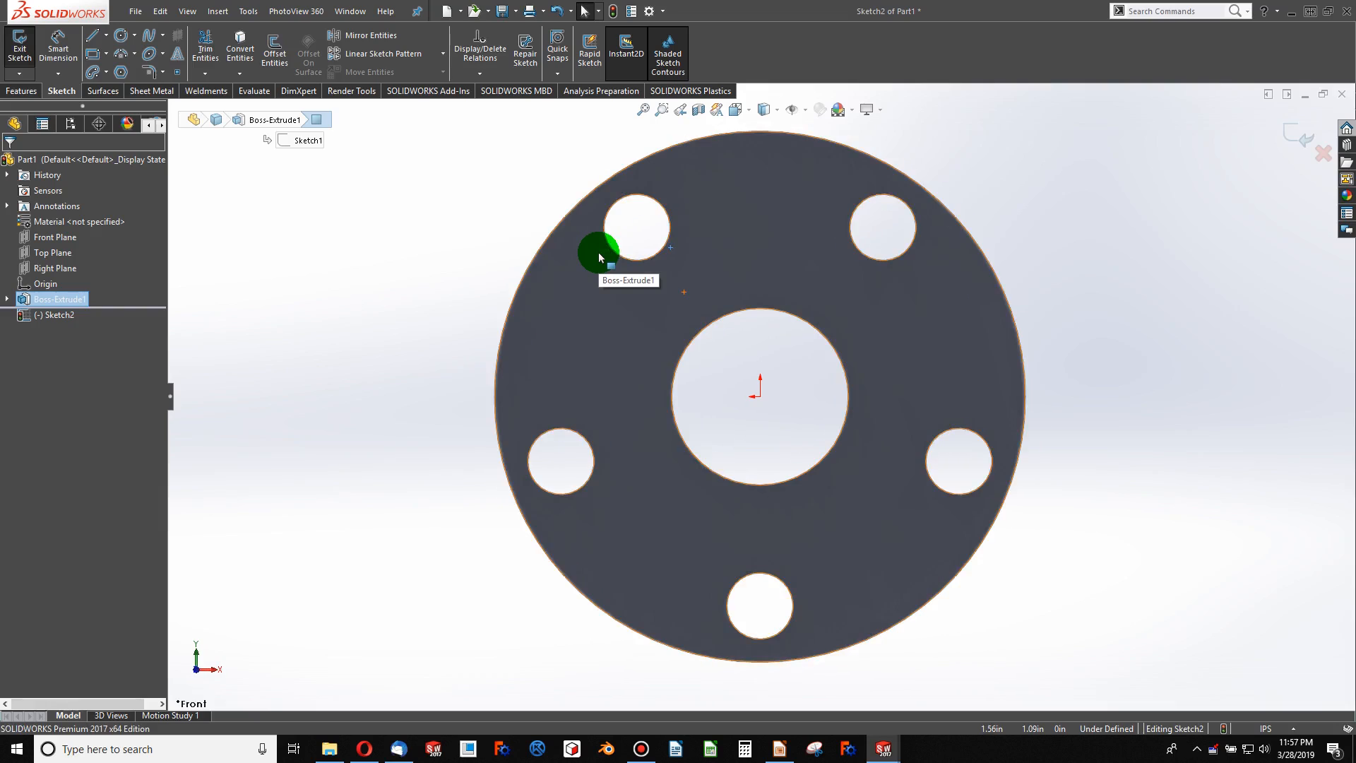
- Sketch a three-point arc of about 1.26 in radius near the flange's top, with both ends on the outer edge
{"action": "scroll", "coordinate": [599, 254], "scroll_direction": "up", "scroll_amount": 4}
{"action": "scroll", "coordinate": [661, 212], "scroll_direction": "down", "scroll_amount": 3}
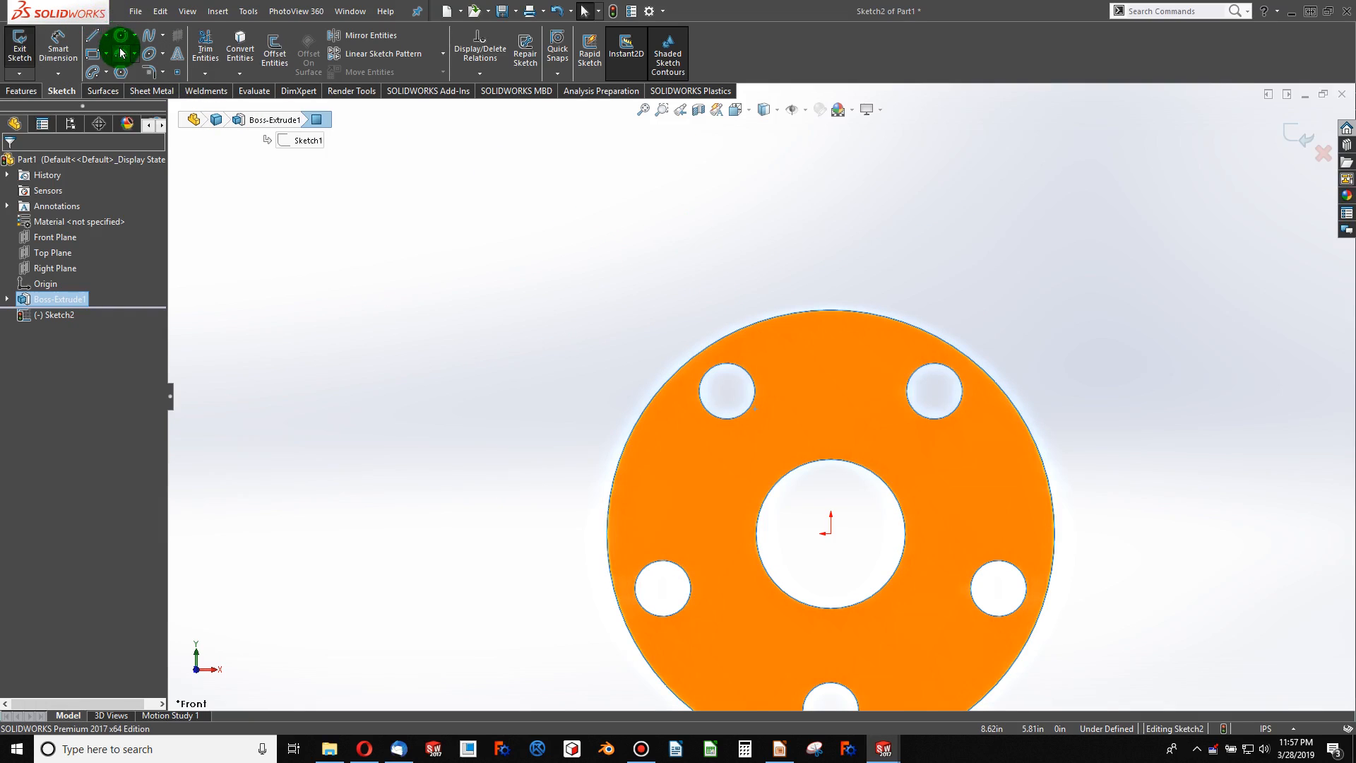
{"action": "left_click", "coordinate": [122, 52]}
{"action": "left_click", "coordinate": [775, 317]}
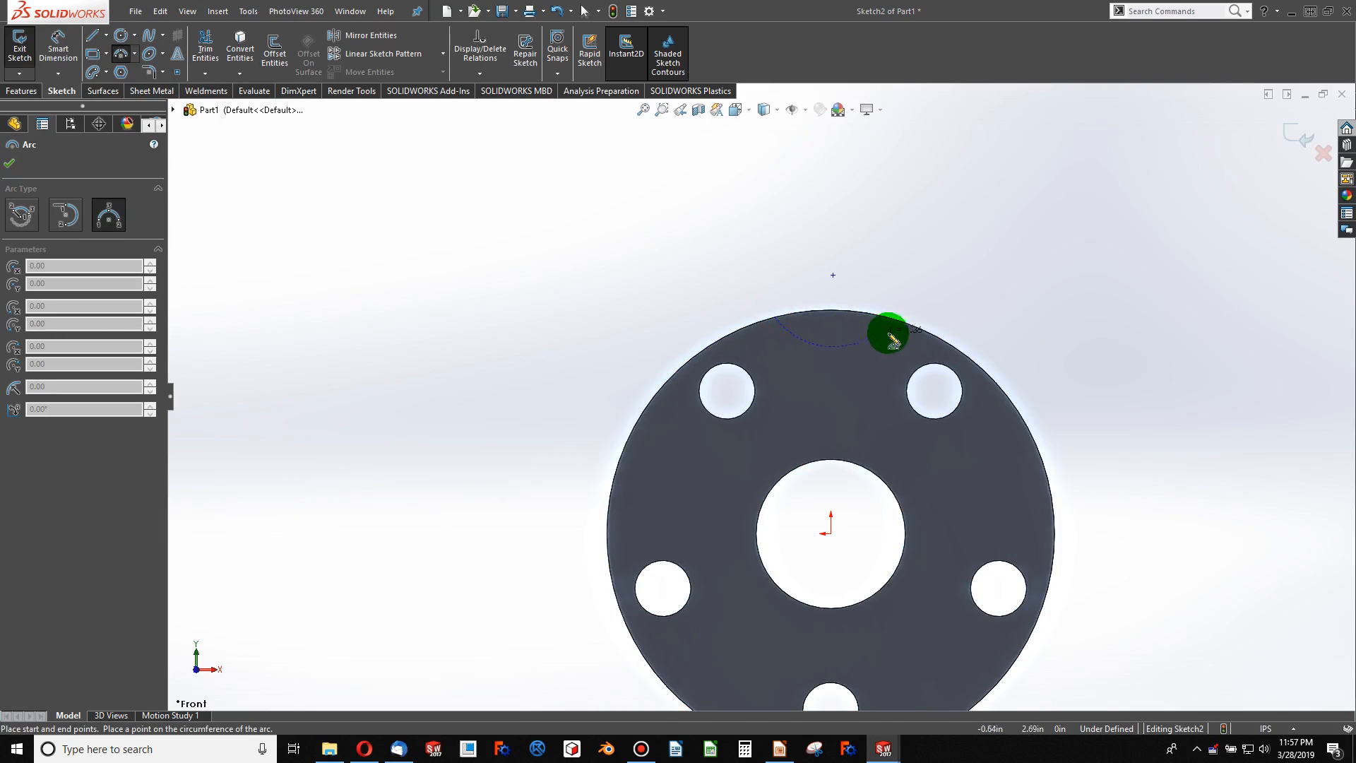
{"action": "left_click", "coordinate": [909, 325]}
{"action": "left_click", "coordinate": [793, 303]}
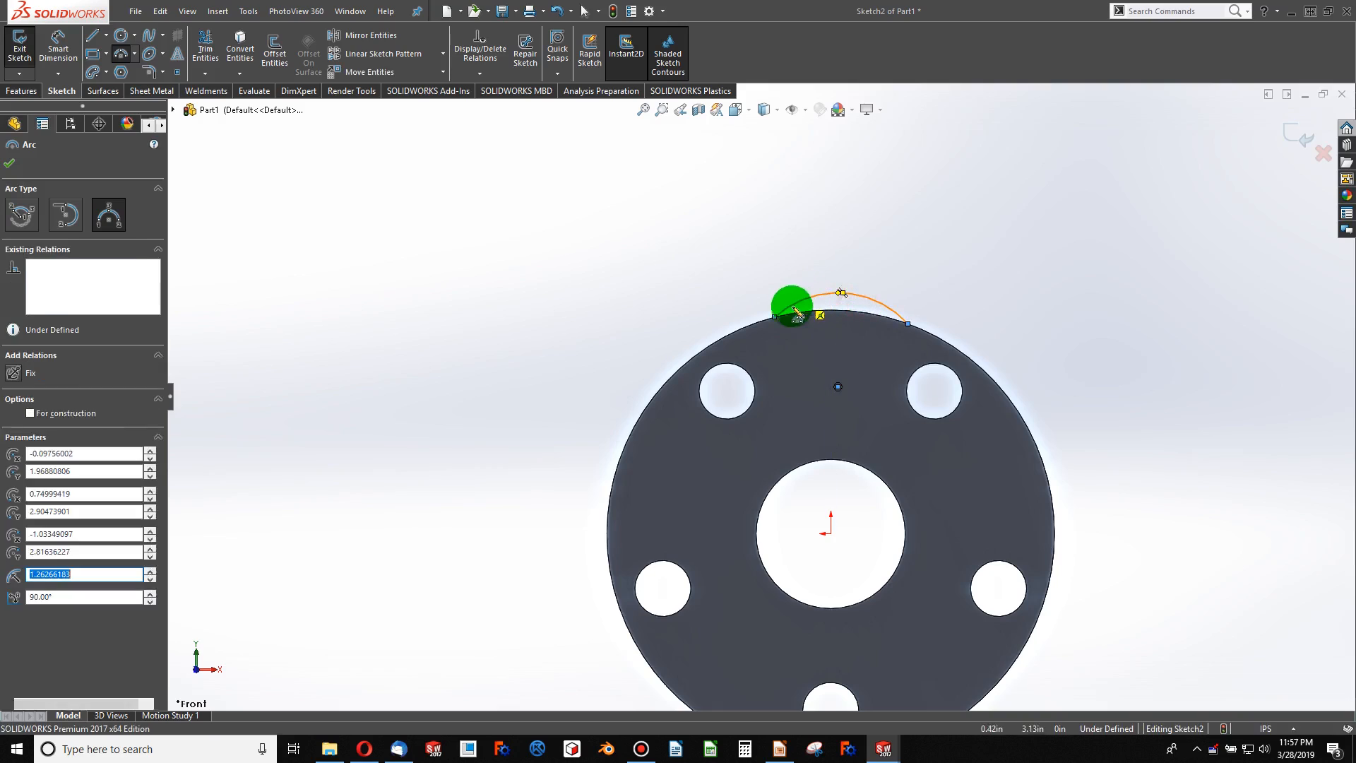
{"action": "key", "text": "Escape"}
{"action": "mouse_move", "coordinate": [775, 317]}
{"action": "left_mouse_down"}
{"action": "mouse_move", "coordinate": [803, 315]}
{"action": "mouse_move", "coordinate": [779, 315]}
{"action": "left_mouse_up"}
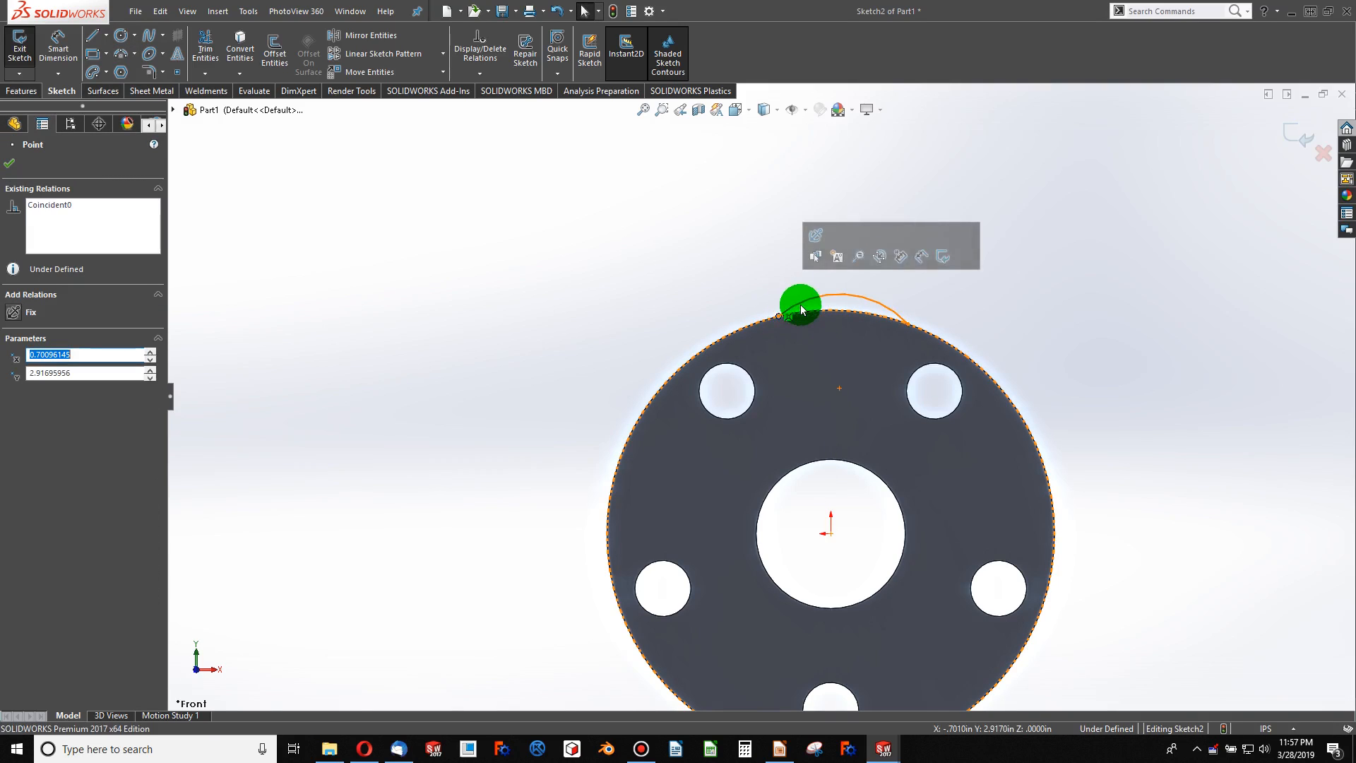
- Make the arc coradial with the flange's outer edge and convert it to construction geometry
{"action": "left_click", "coordinate": [800, 304]}
{"action": "left_click", "coordinate": [759, 320], "text": "ctrl"}
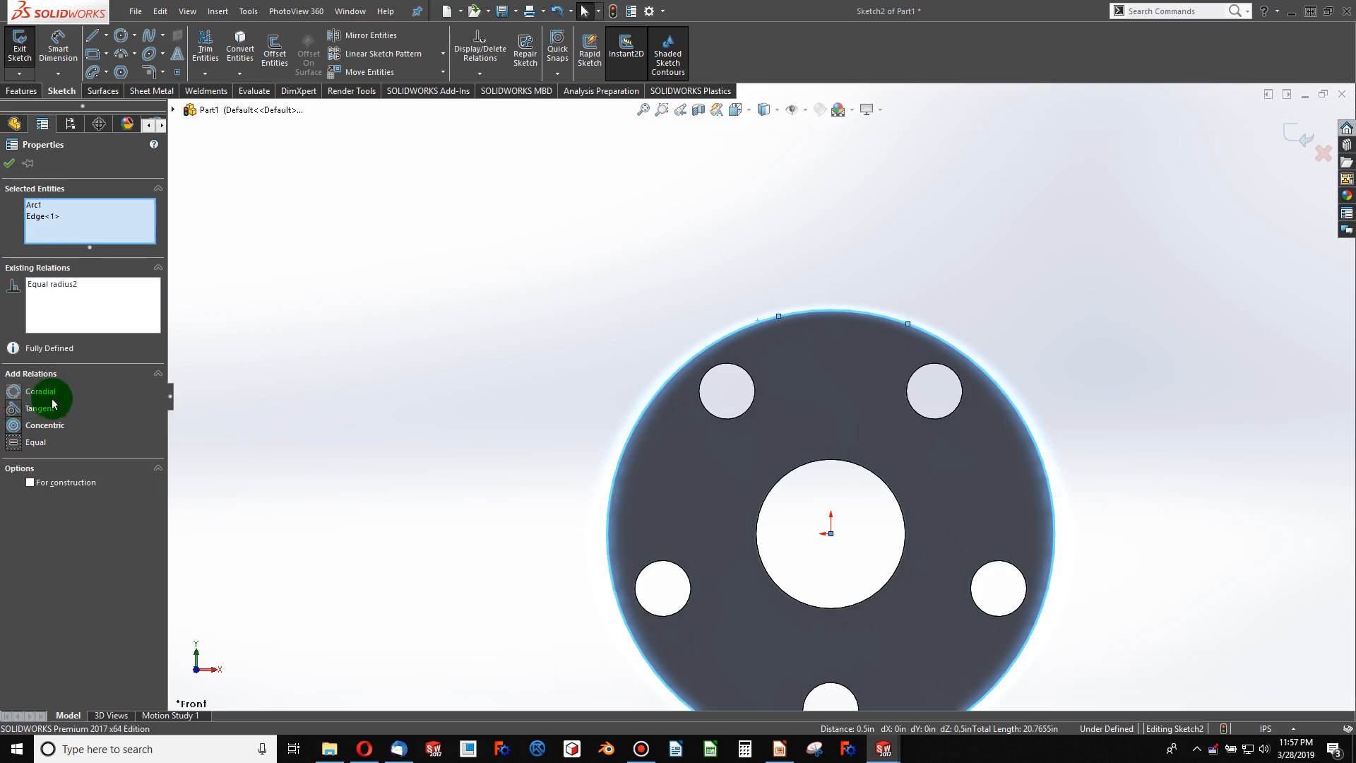
{"action": "left_click", "coordinate": [29, 481]}
{"action": "left_click", "coordinate": [469, 366]}
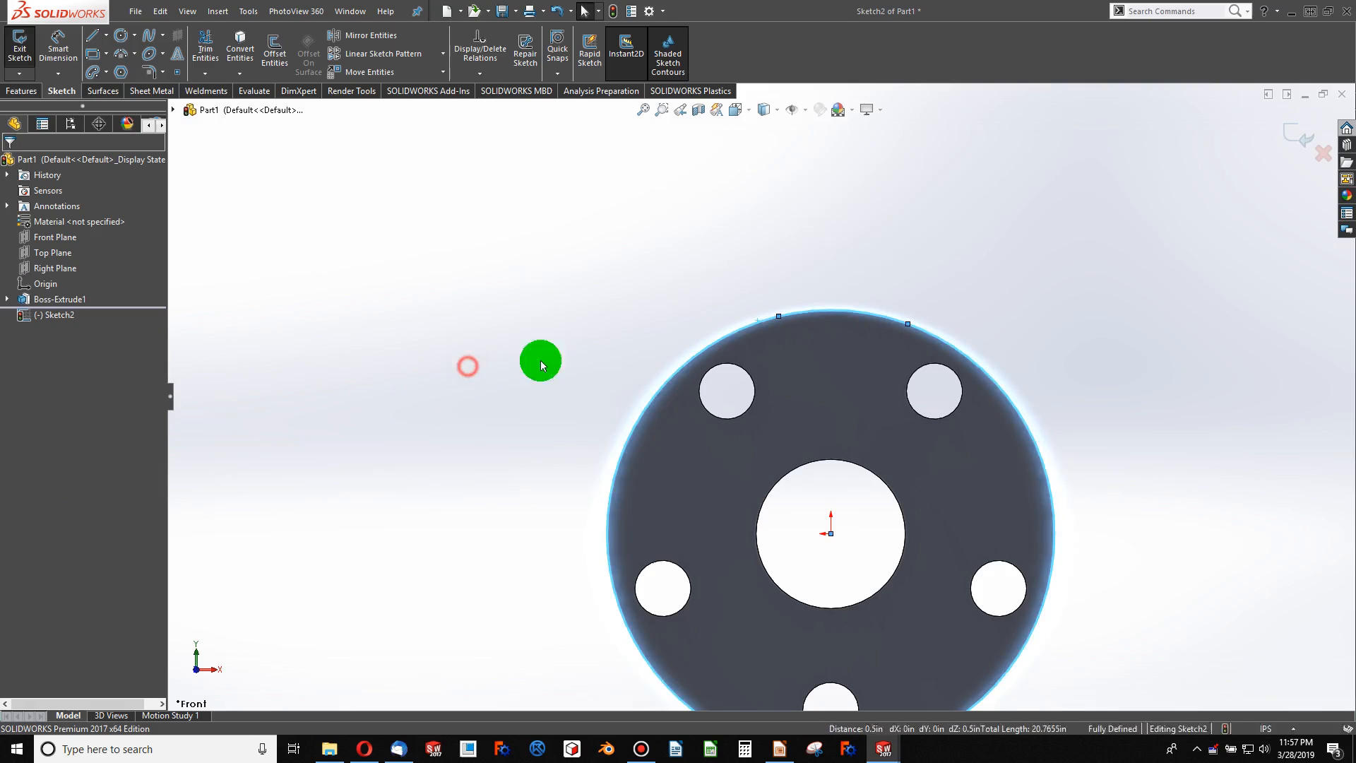
{"action": "left_click", "coordinate": [780, 316]}
{"action": "left_click", "coordinate": [909, 322], "text": "ctrl"}
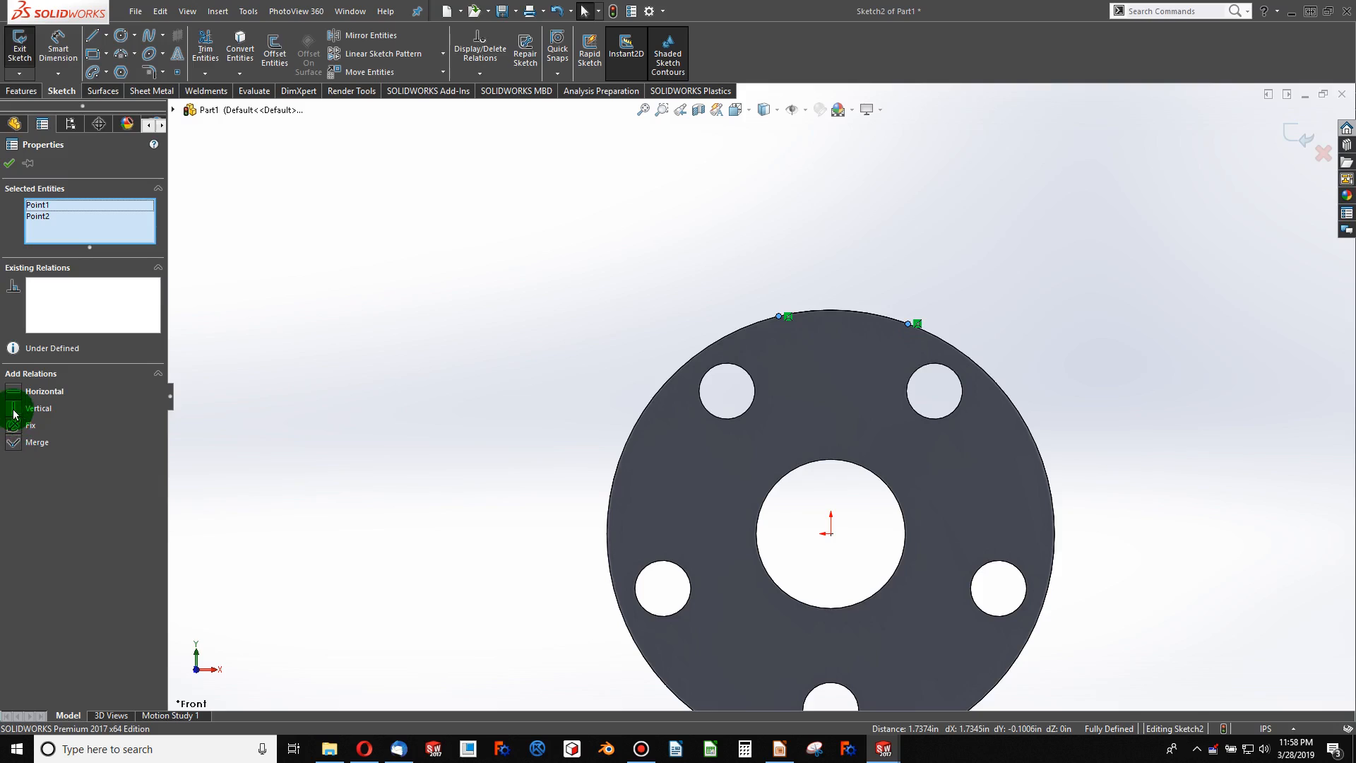
{"action": "left_click", "coordinate": [337, 454]}
- Add a vertical relation between the arc's right endpoint and the origin
{"action": "left_click", "coordinate": [908, 321]}
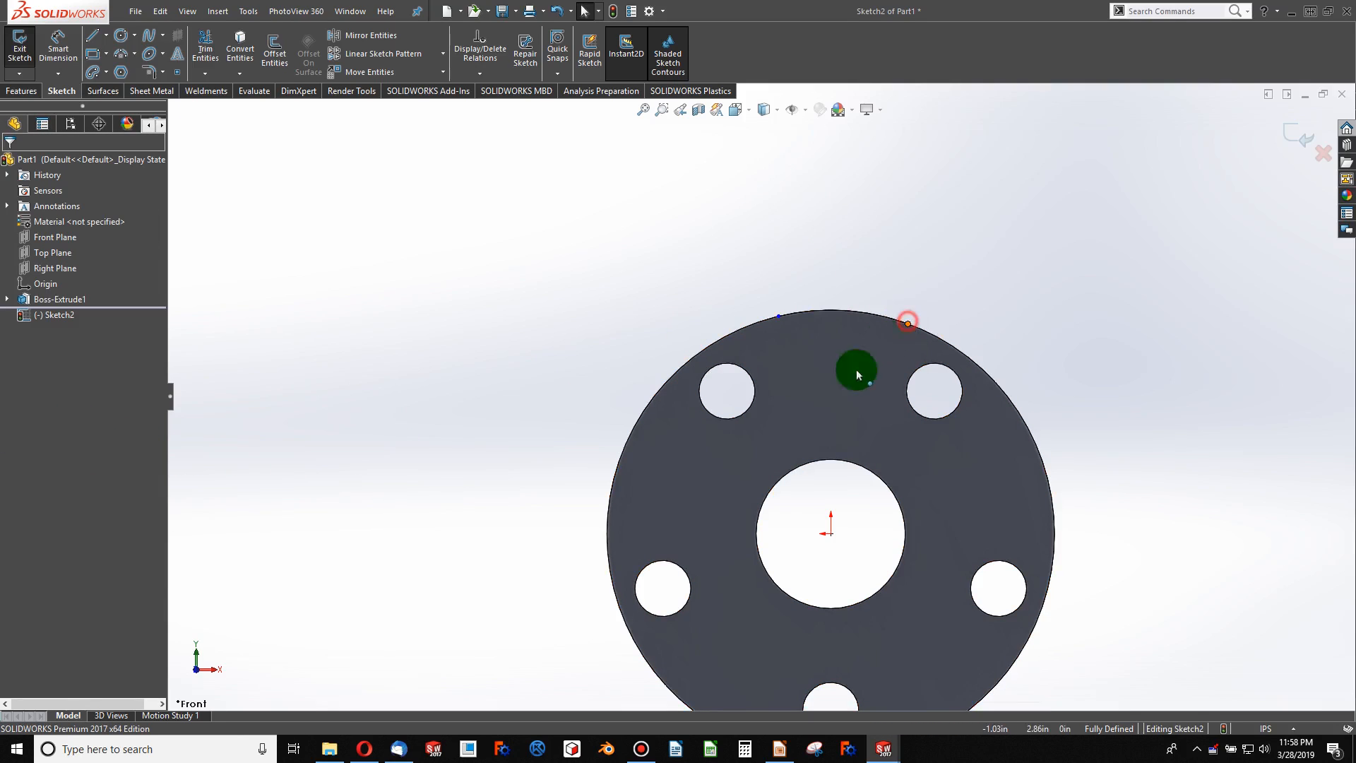
{"action": "left_click", "coordinate": [832, 535], "text": "ctrl"}
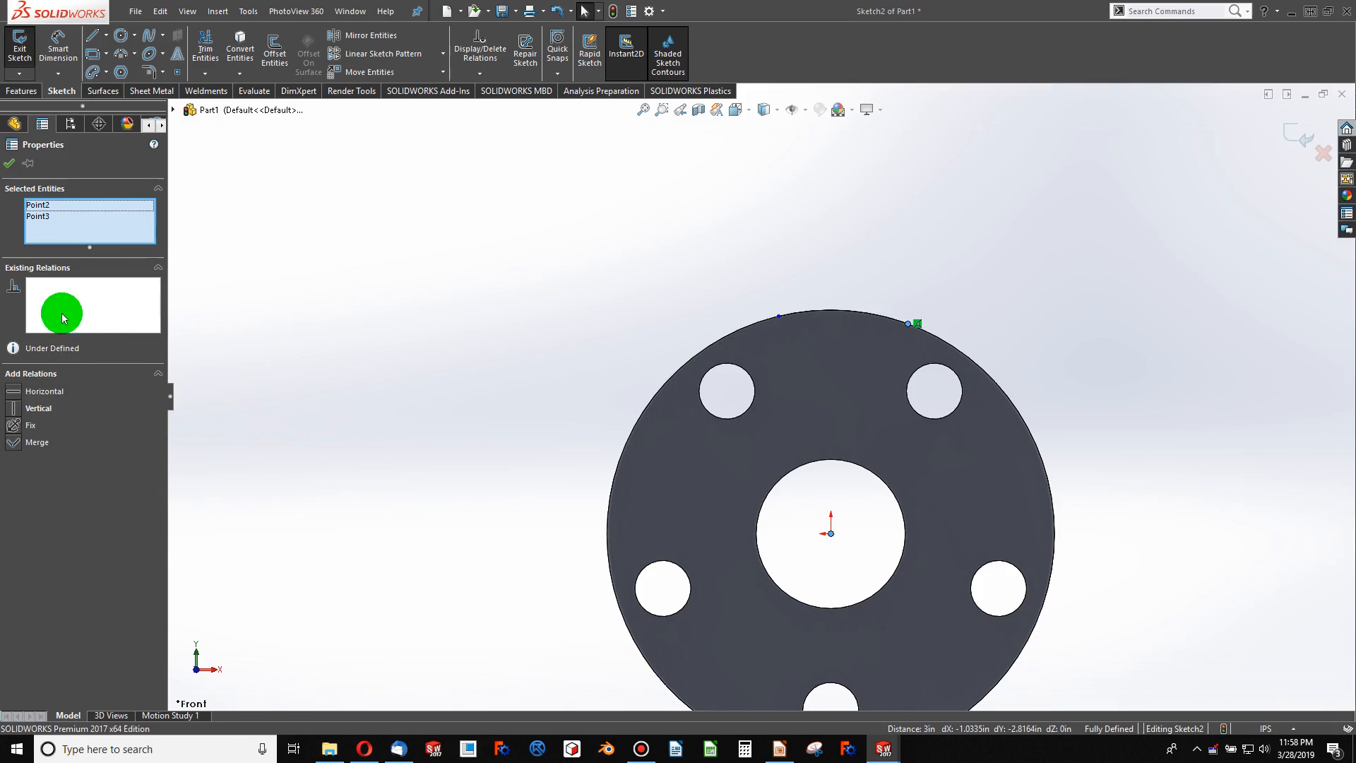
{"action": "left_click", "coordinate": [17, 410]}
{"action": "left_click", "coordinate": [541, 338]}
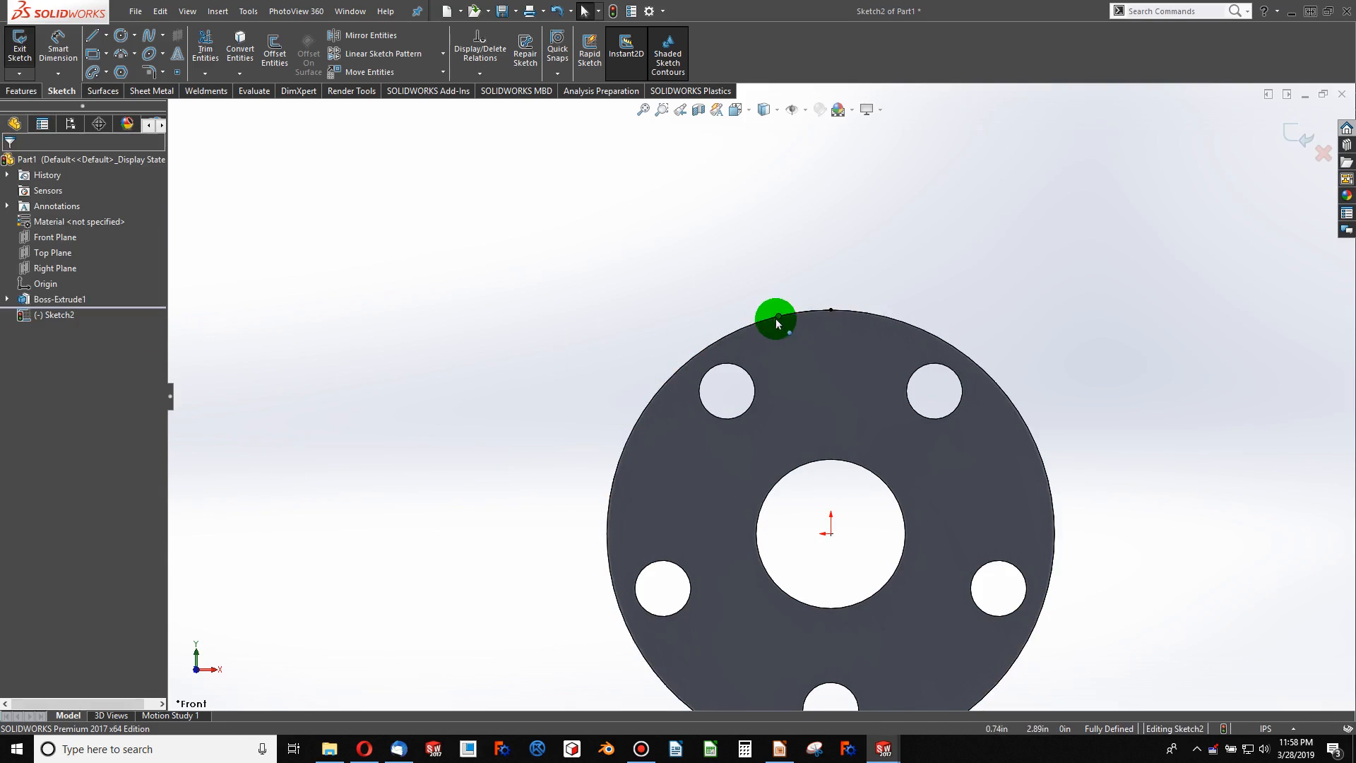
- Sketch a line about 5 in long upward from the origin and make it coincident with the arc endpoint at the flange's top
{"action": "left_click", "coordinate": [103, 40]}
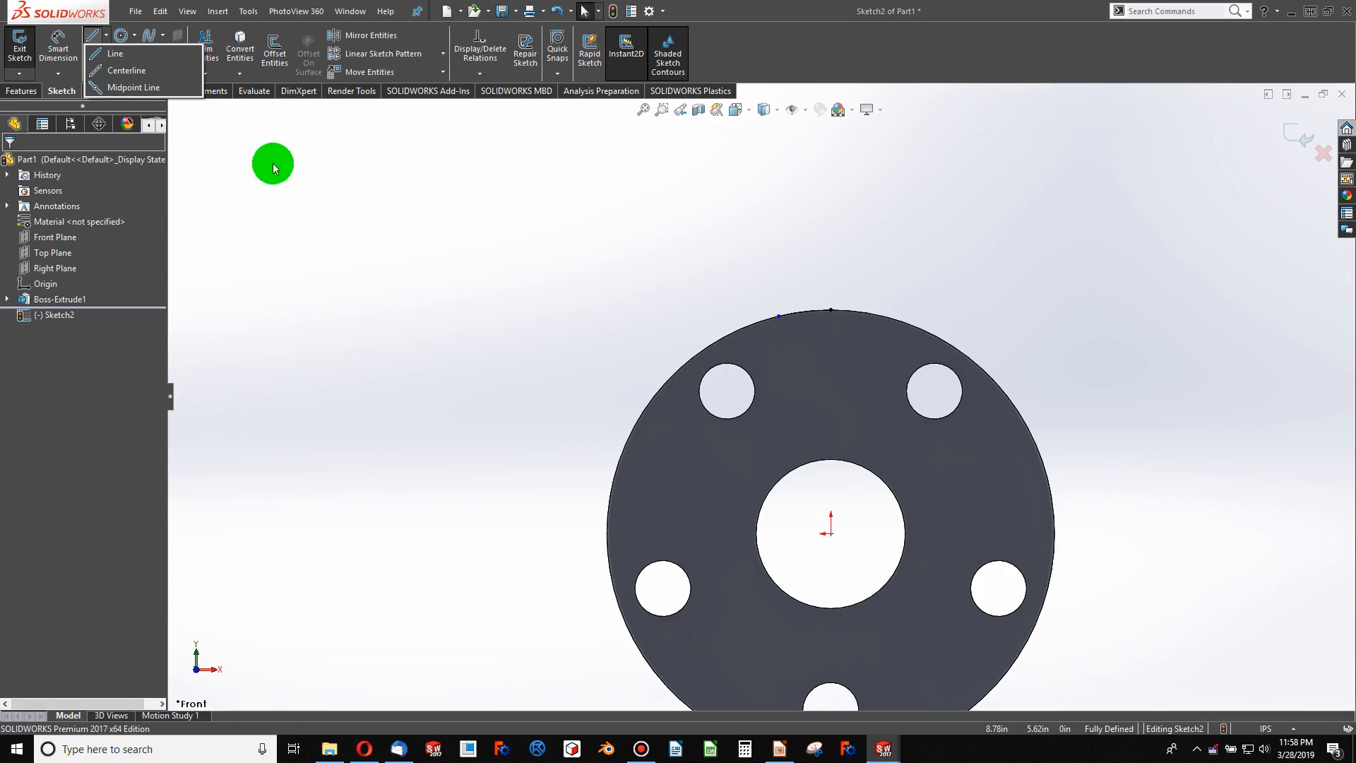
{"action": "left_click", "coordinate": [113, 54]}
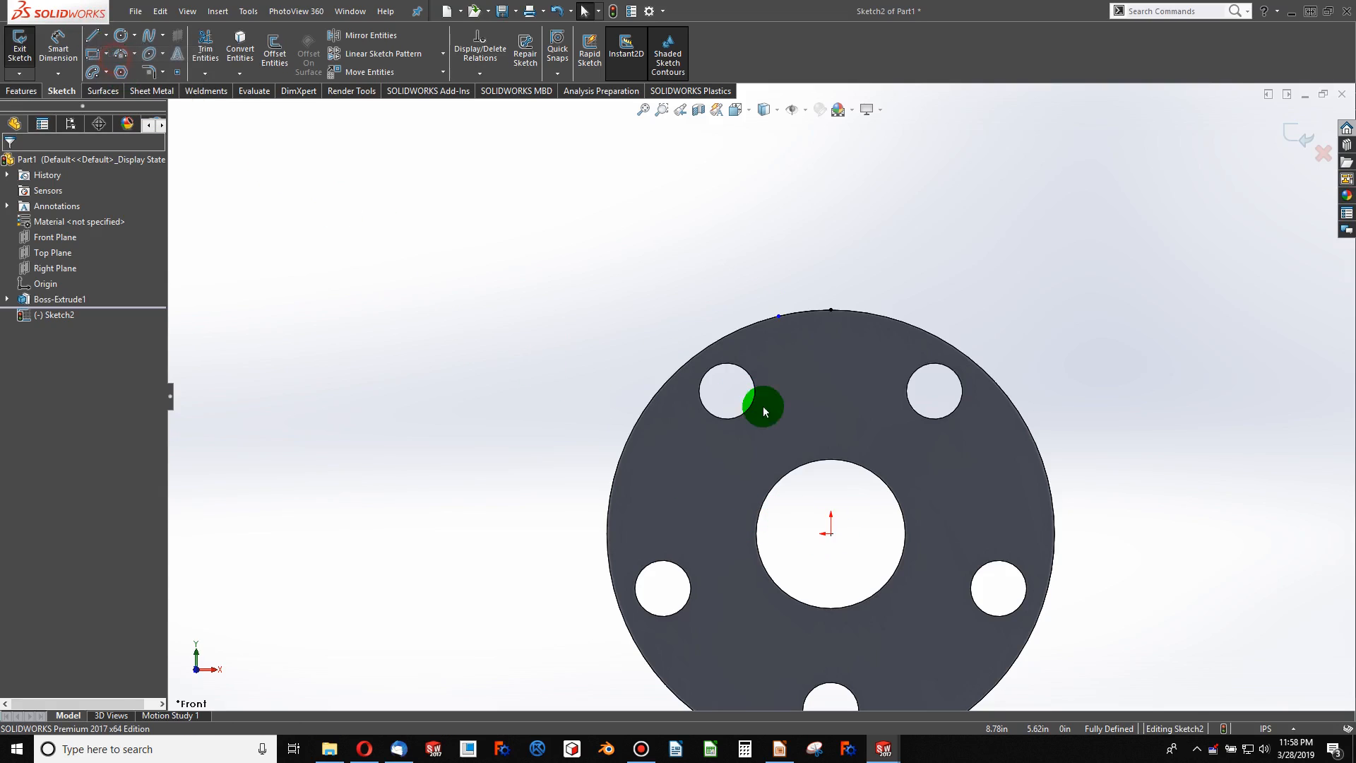
{"action": "left_click", "coordinate": [833, 535]}
{"action": "left_click", "coordinate": [842, 163]}
{"action": "key", "text": "Escape"}
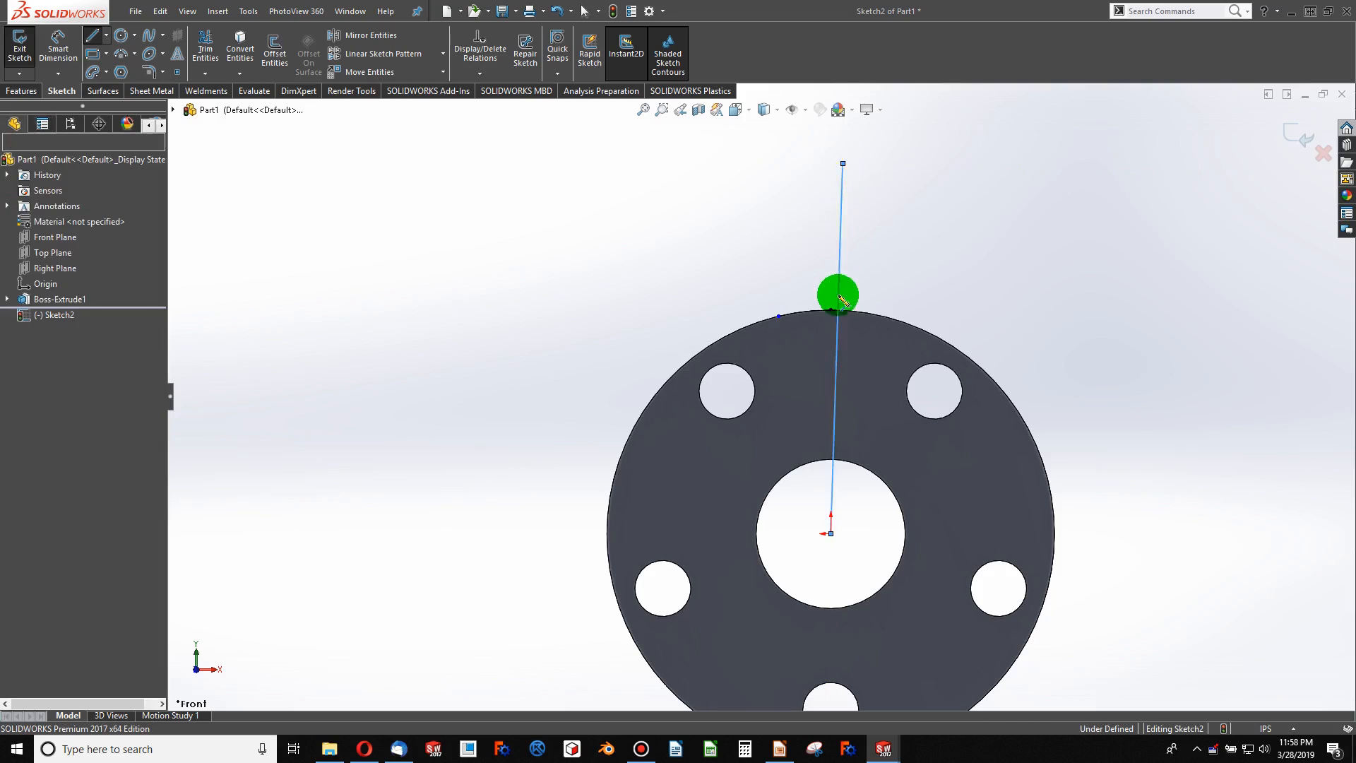
{"action": "left_click", "coordinate": [831, 309]}
{"action": "left_click", "coordinate": [836, 286], "text": "ctrl"}
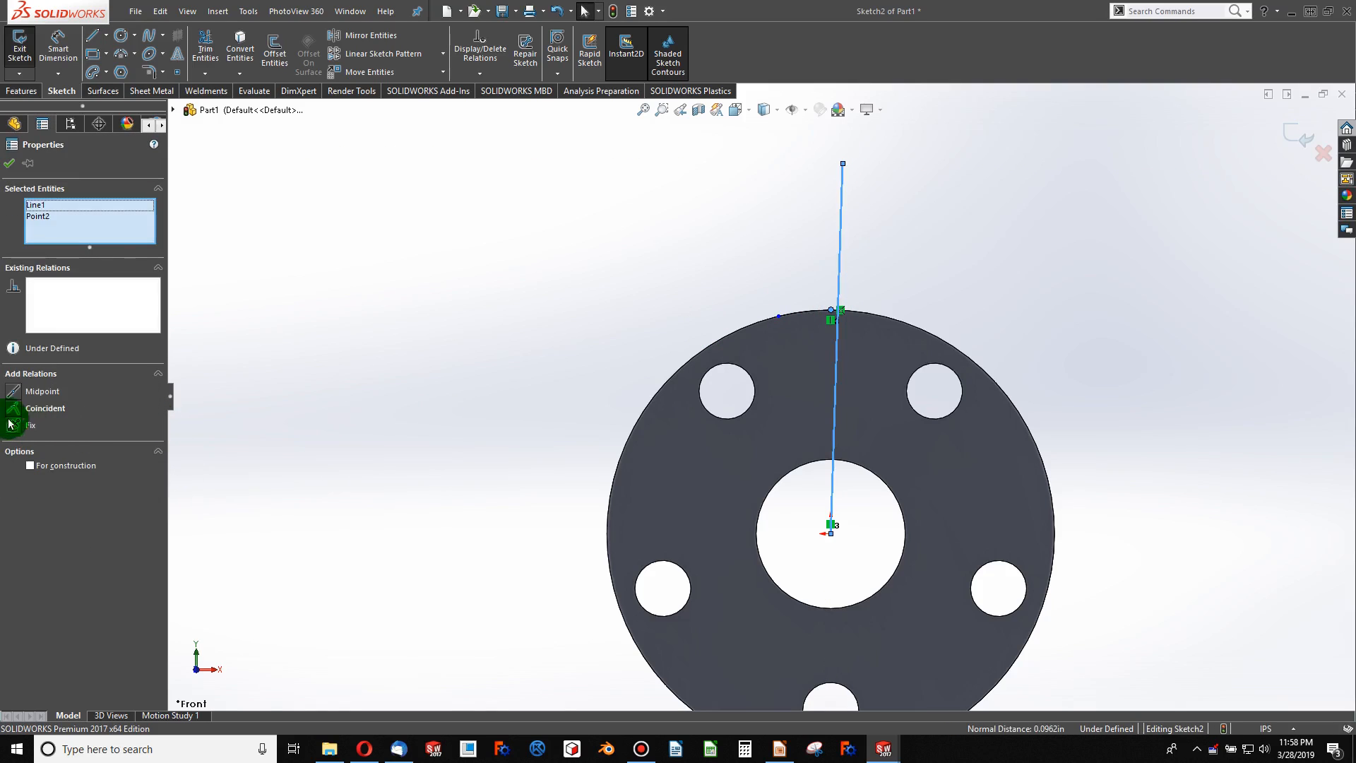
{"action": "left_click", "coordinate": [45, 408]}
{"action": "left_click", "coordinate": [186, 344]}
- Sketch a slanted line about 3.2 in long across the outer edge and make it coincident with the arc's left endpoint
{"action": "left_click", "coordinate": [92, 35]}
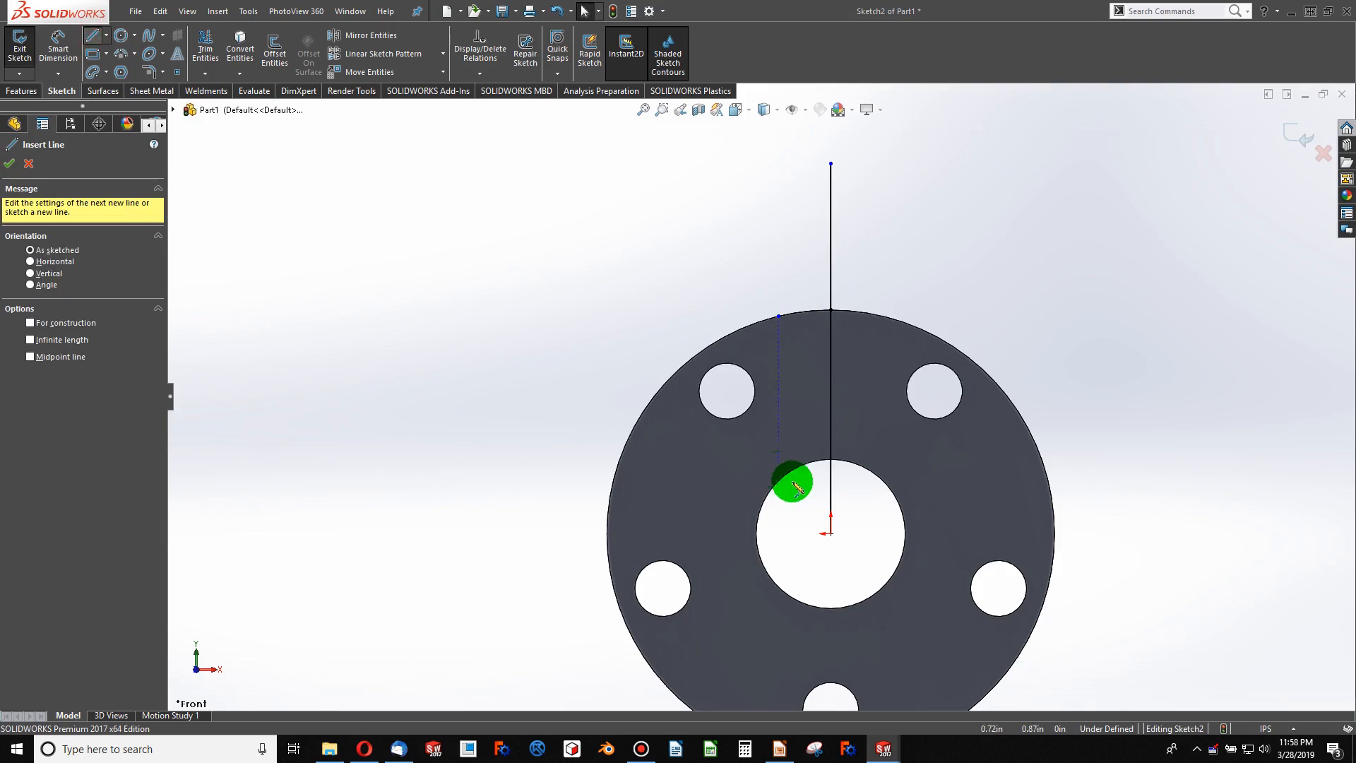
{"action": "left_click", "coordinate": [792, 422]}
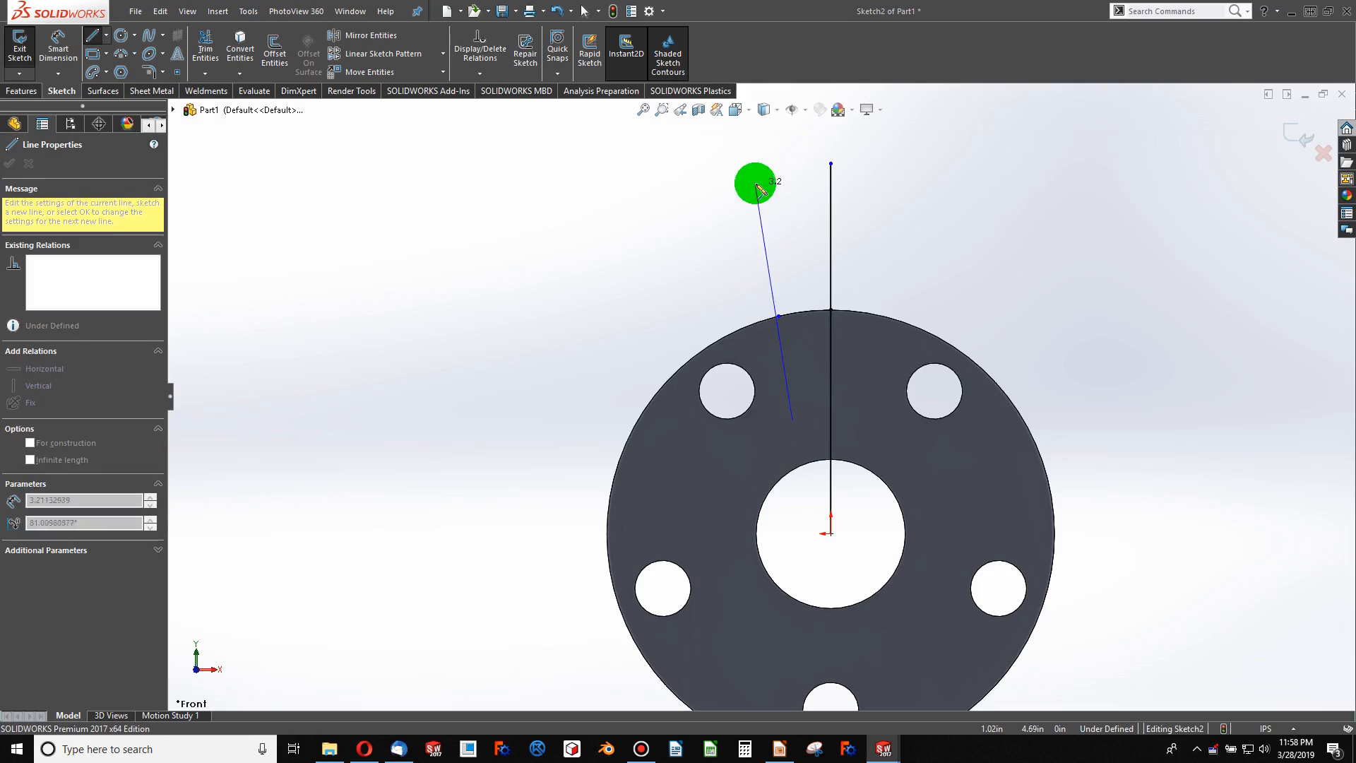
{"action": "left_click", "coordinate": [754, 183]}
{"action": "key", "text": "Escape"}
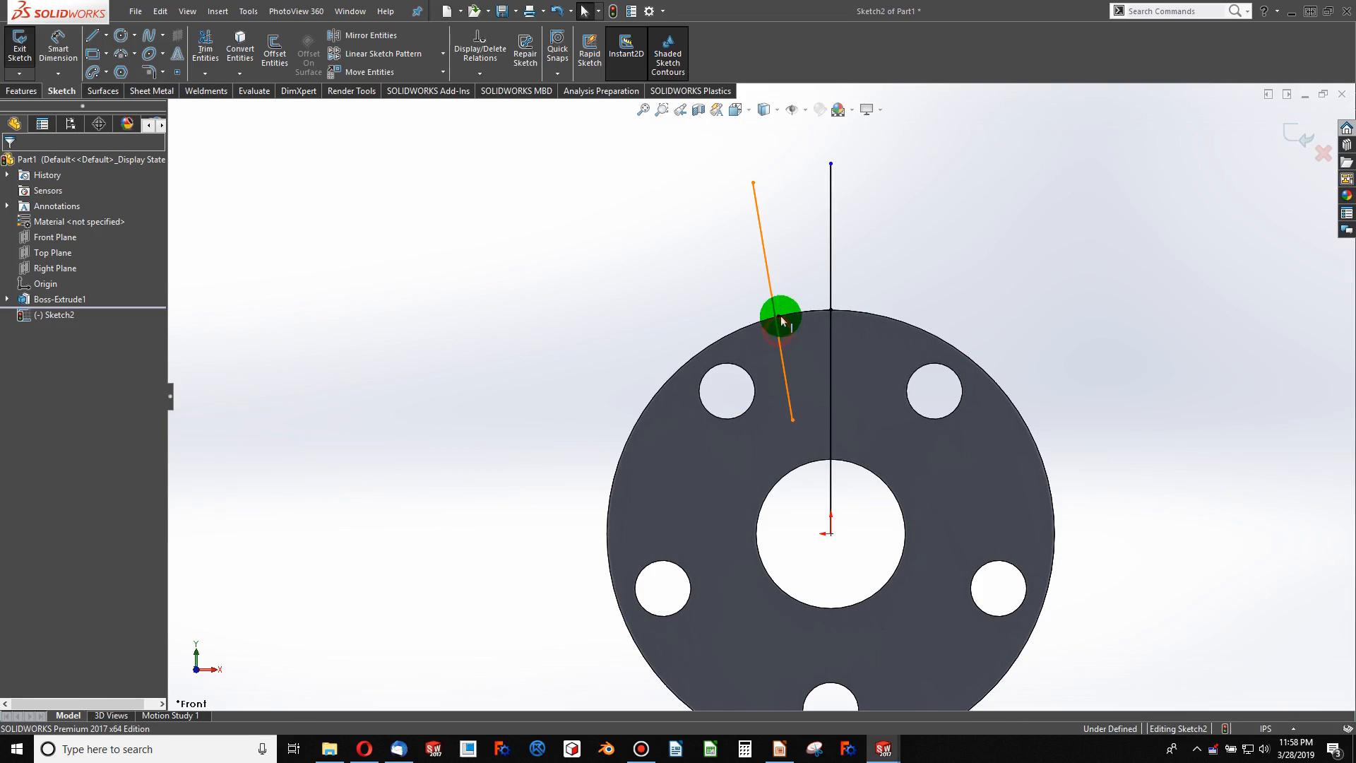
{"action": "left_click", "coordinate": [778, 326]}
{"action": "left_click", "coordinate": [779, 316], "text": "ctrl"}
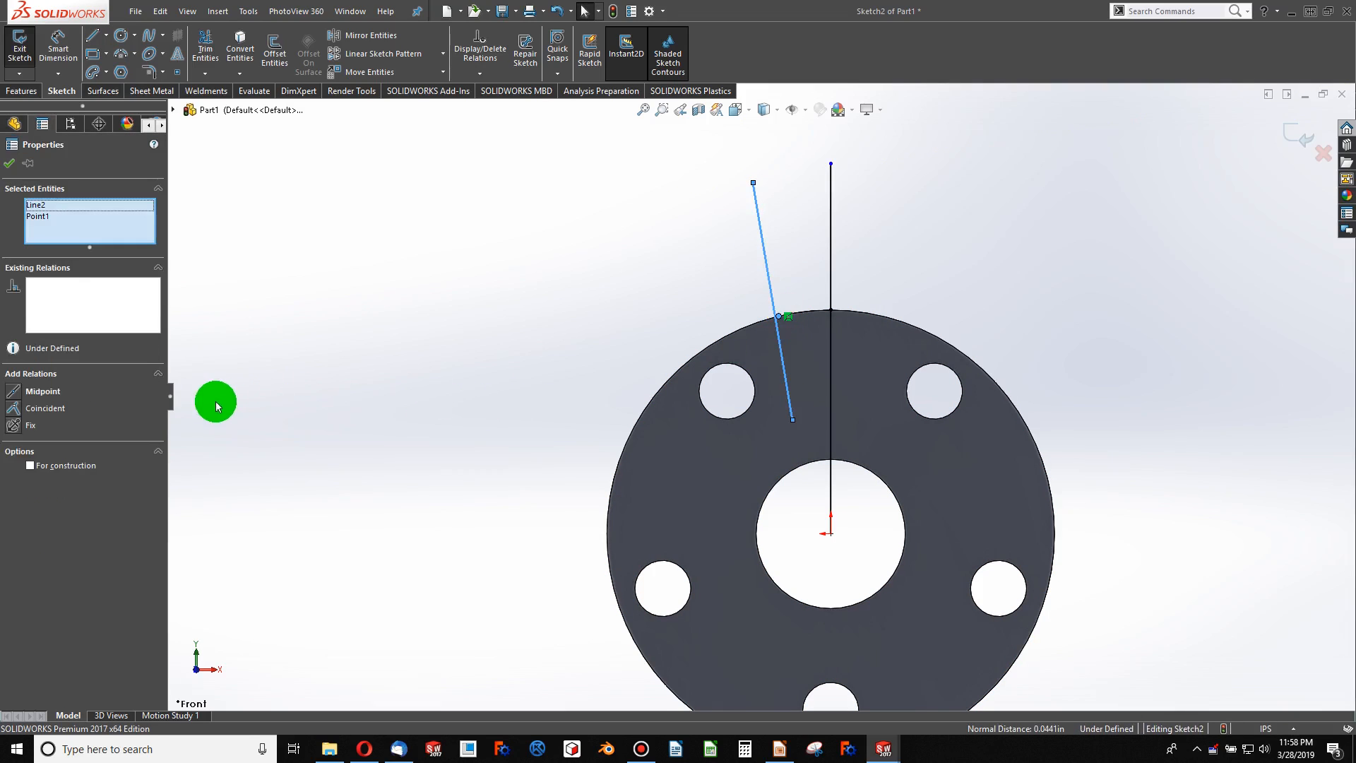
{"action": "left_click", "coordinate": [17, 409]}
{"action": "key", "text": "Escape"}
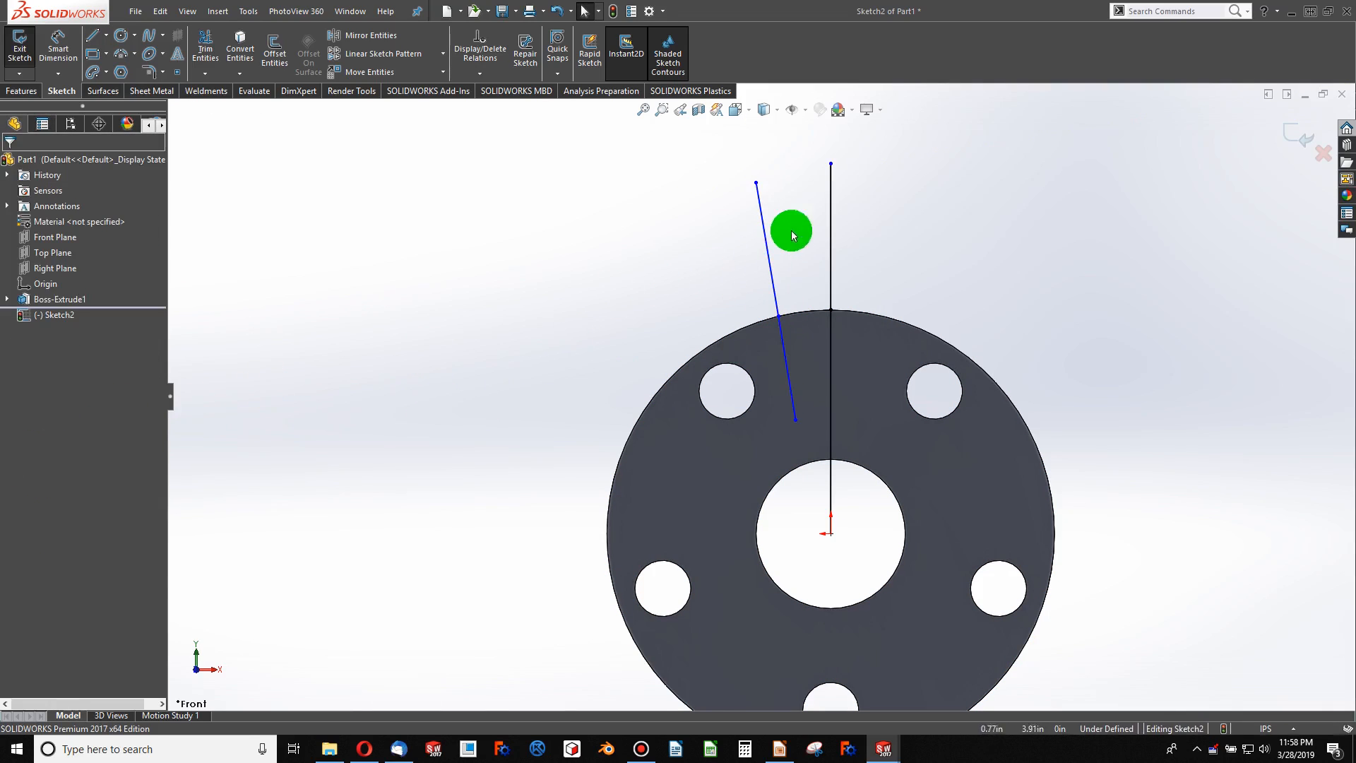
- Convert the vertical line through the origin to construction geometry
{"action": "left_click", "coordinate": [833, 222]}
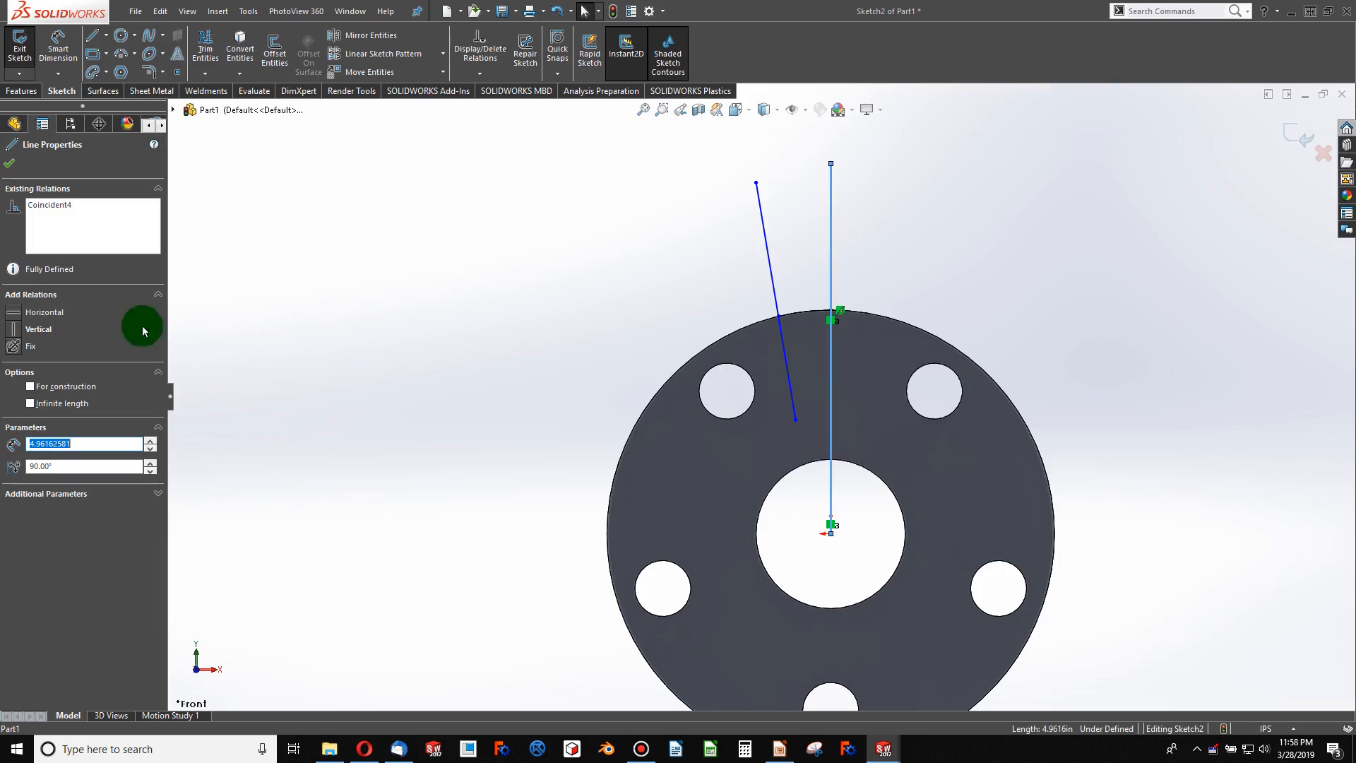
{"action": "left_click", "coordinate": [28, 386]}
{"action": "left_click", "coordinate": [350, 358]}
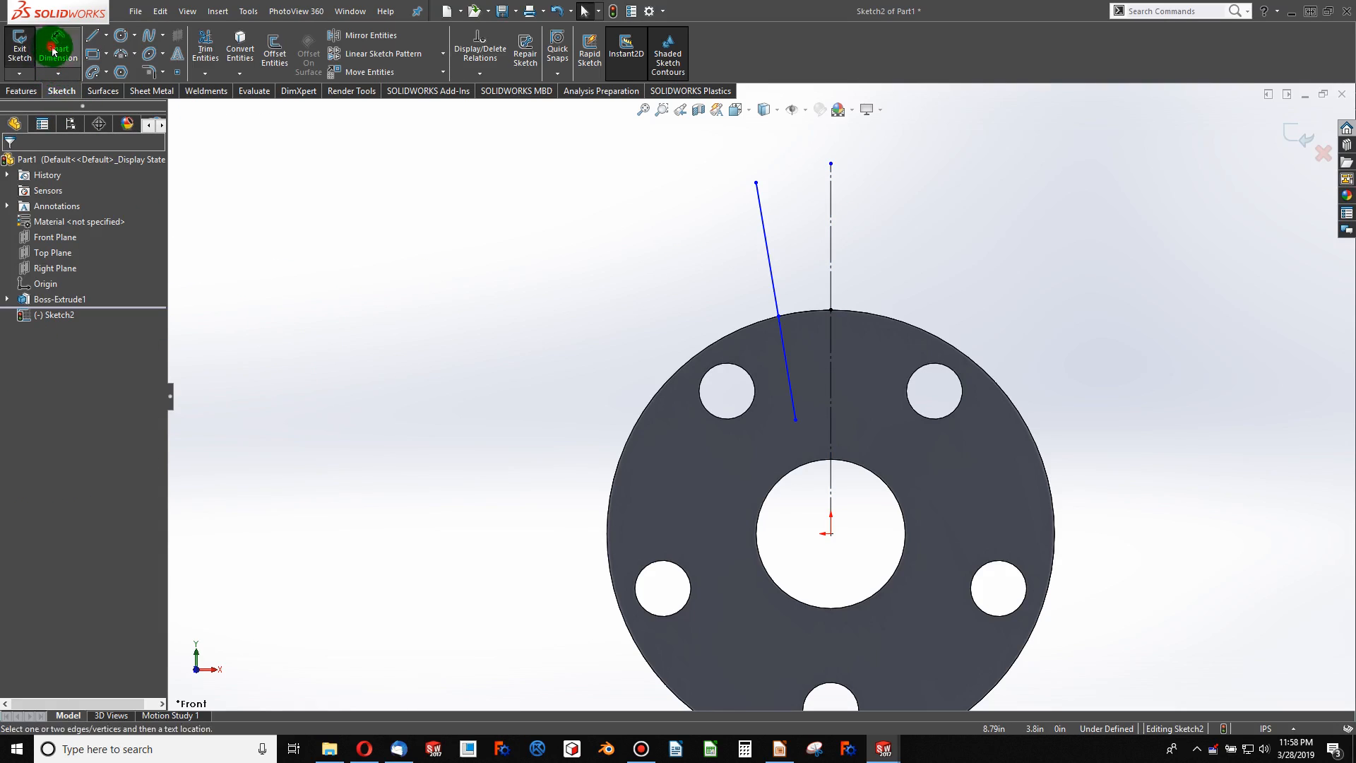
- Dimension the angle between the slanted line and the vertical centreline to 5 degrees
{"action": "left_click", "coordinate": [775, 286]}
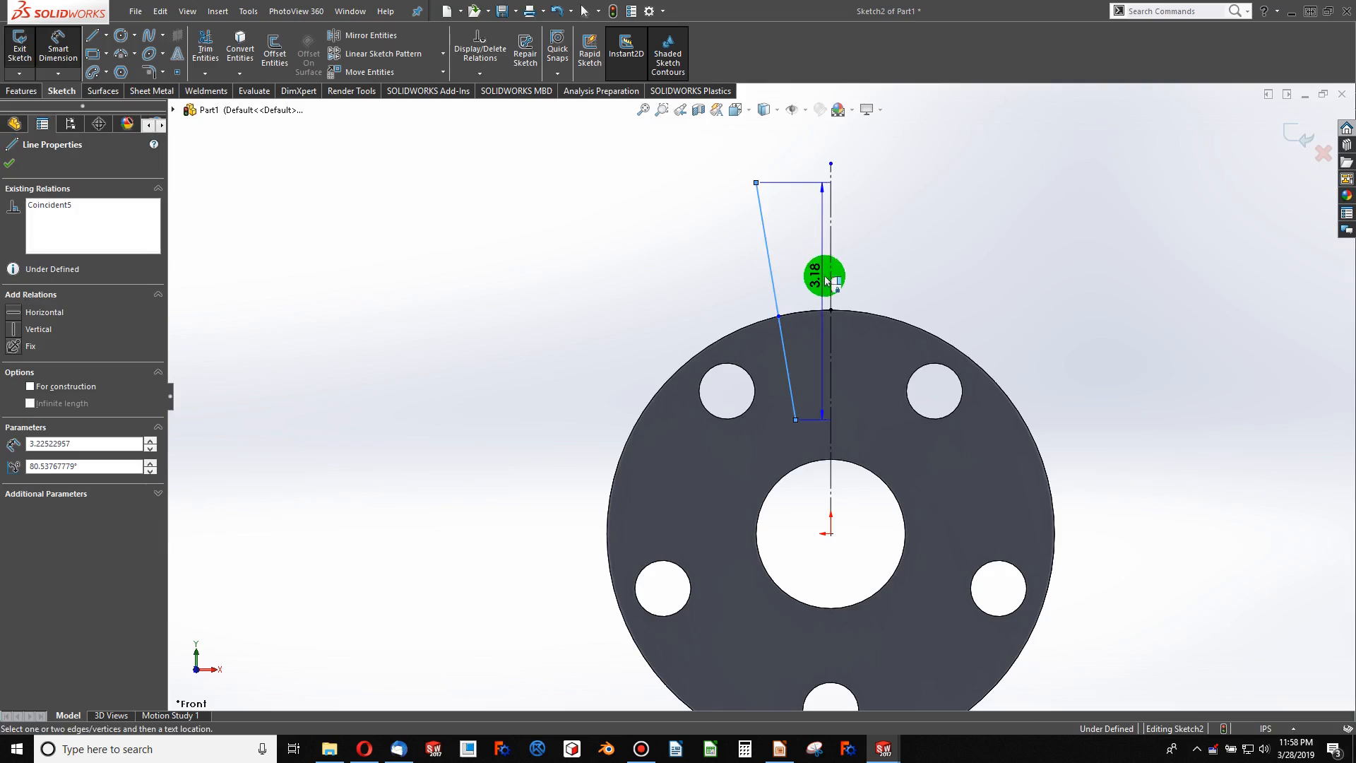
{"action": "left_click", "coordinate": [831, 276]}
{"action": "left_click", "coordinate": [806, 258]}
{"action": "type", "text": "5"}
{"action": "key", "text": "Return"}
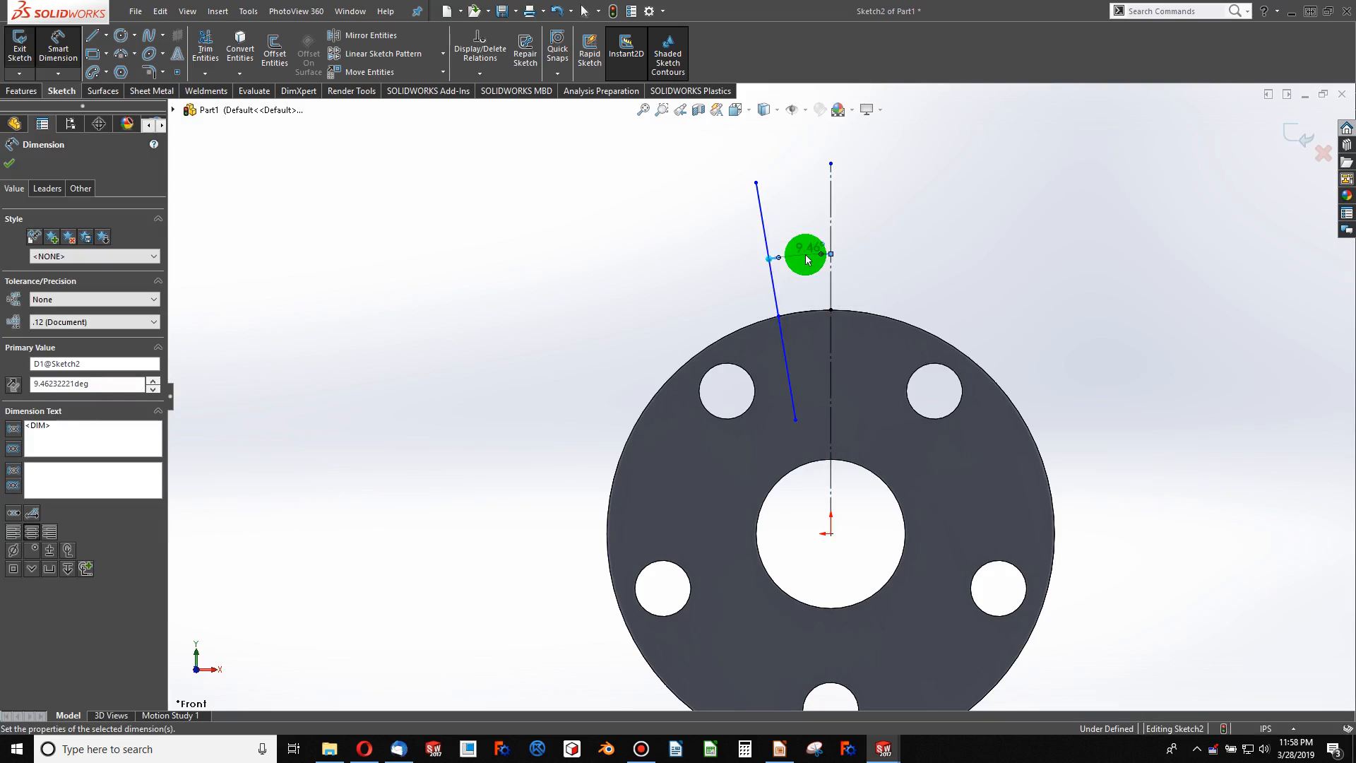
- Dimension the horizontal distance from the arc's left endpoint to the vertical centreline to 0.50 in
{"action": "left_click", "coordinate": [781, 315]}
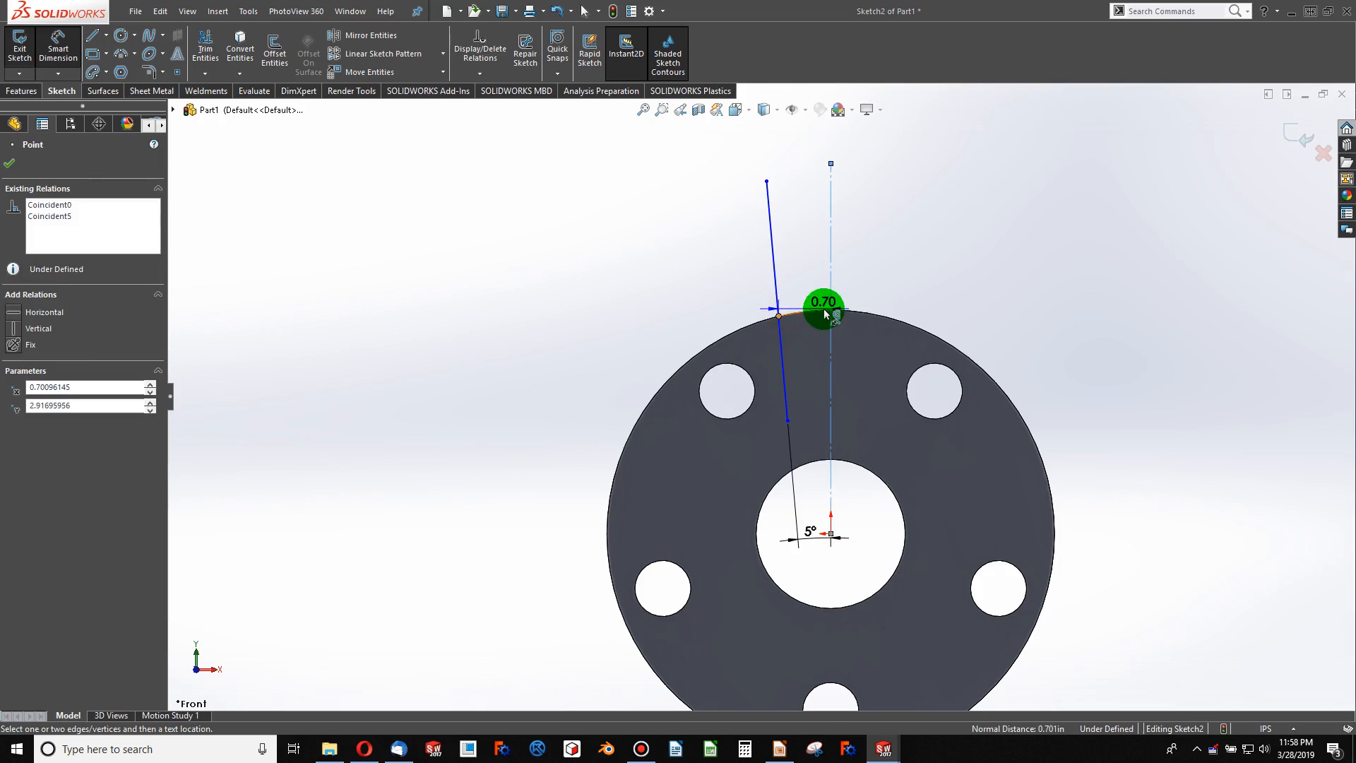
{"action": "left_click", "coordinate": [785, 275]}
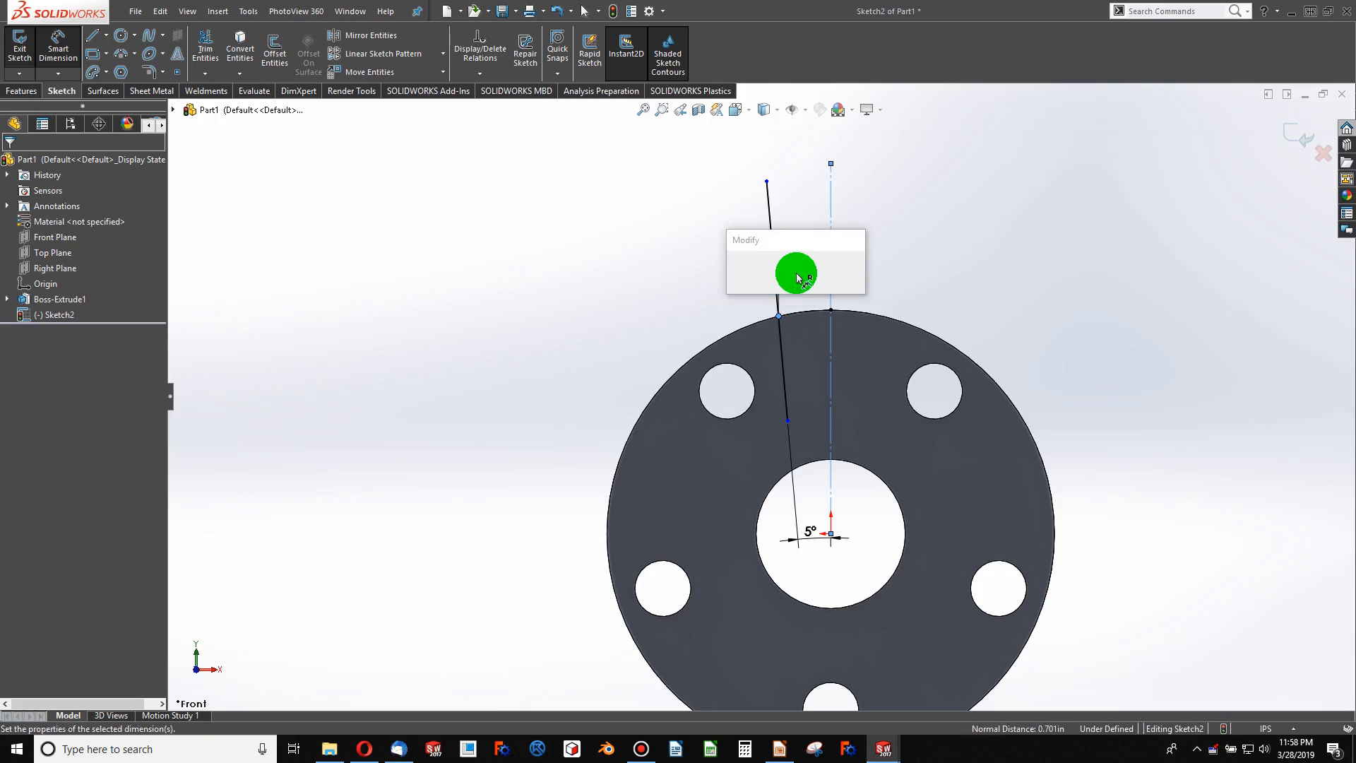
{"action": "type", "text": "0.50in"}
{"action": "key", "text": "Return"}
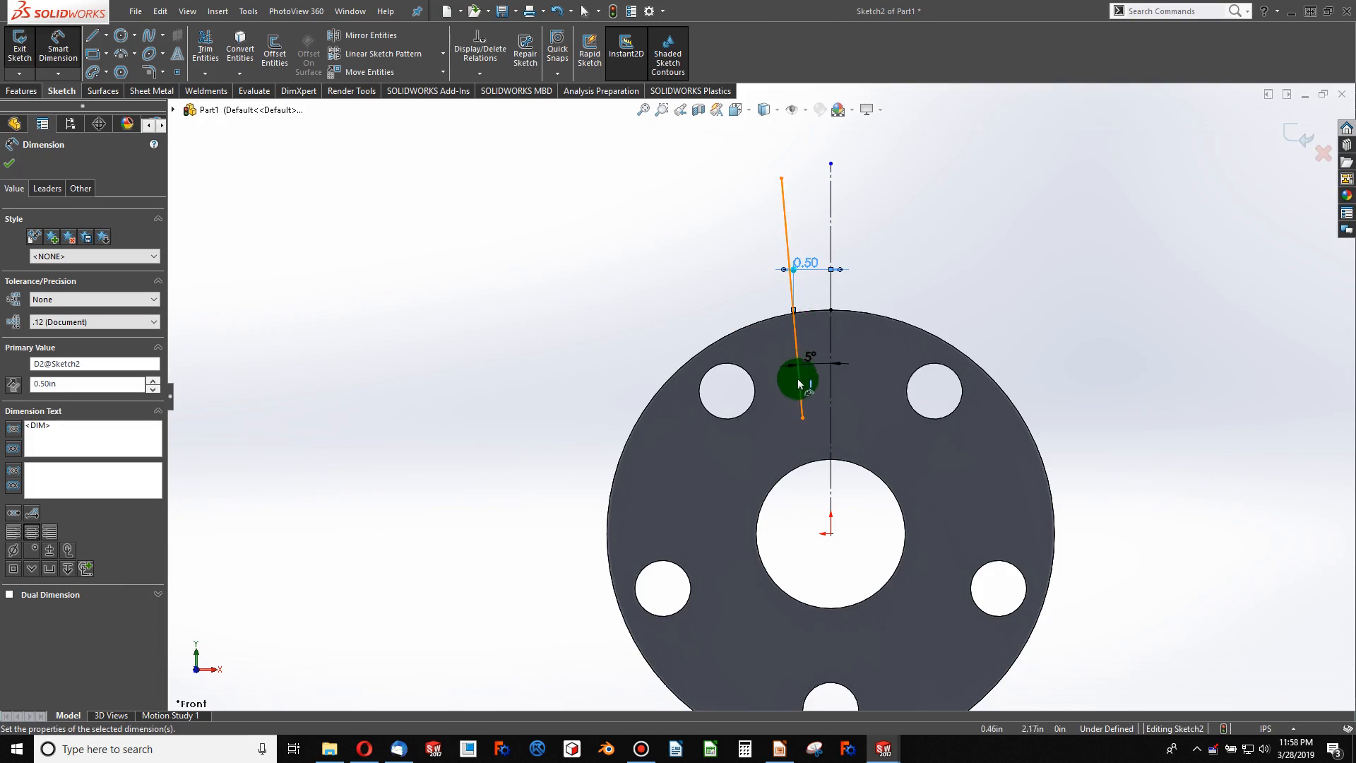
- Dimension the vertical distance from the slanted line's lower endpoint to the origin to 1.50 in
{"action": "left_click", "coordinate": [805, 419]}
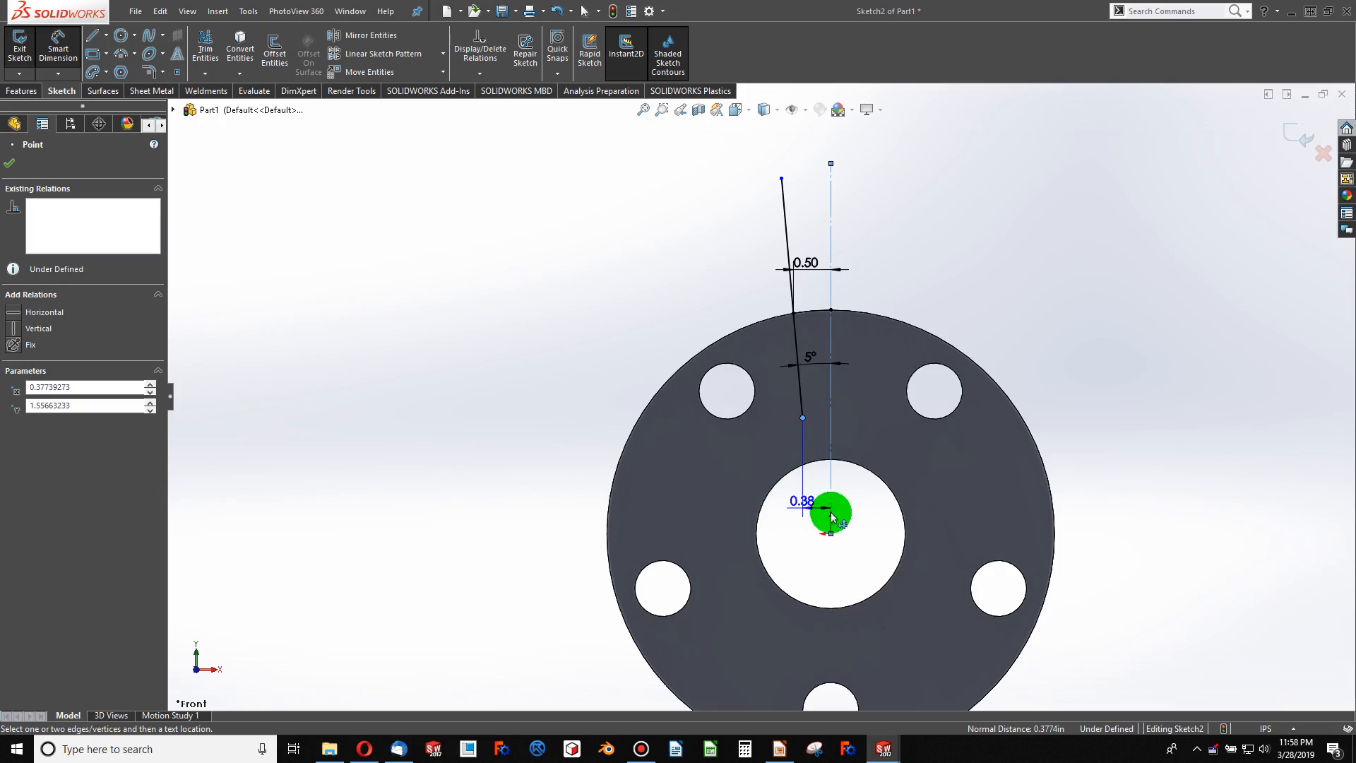
{"action": "left_click", "coordinate": [719, 479]}
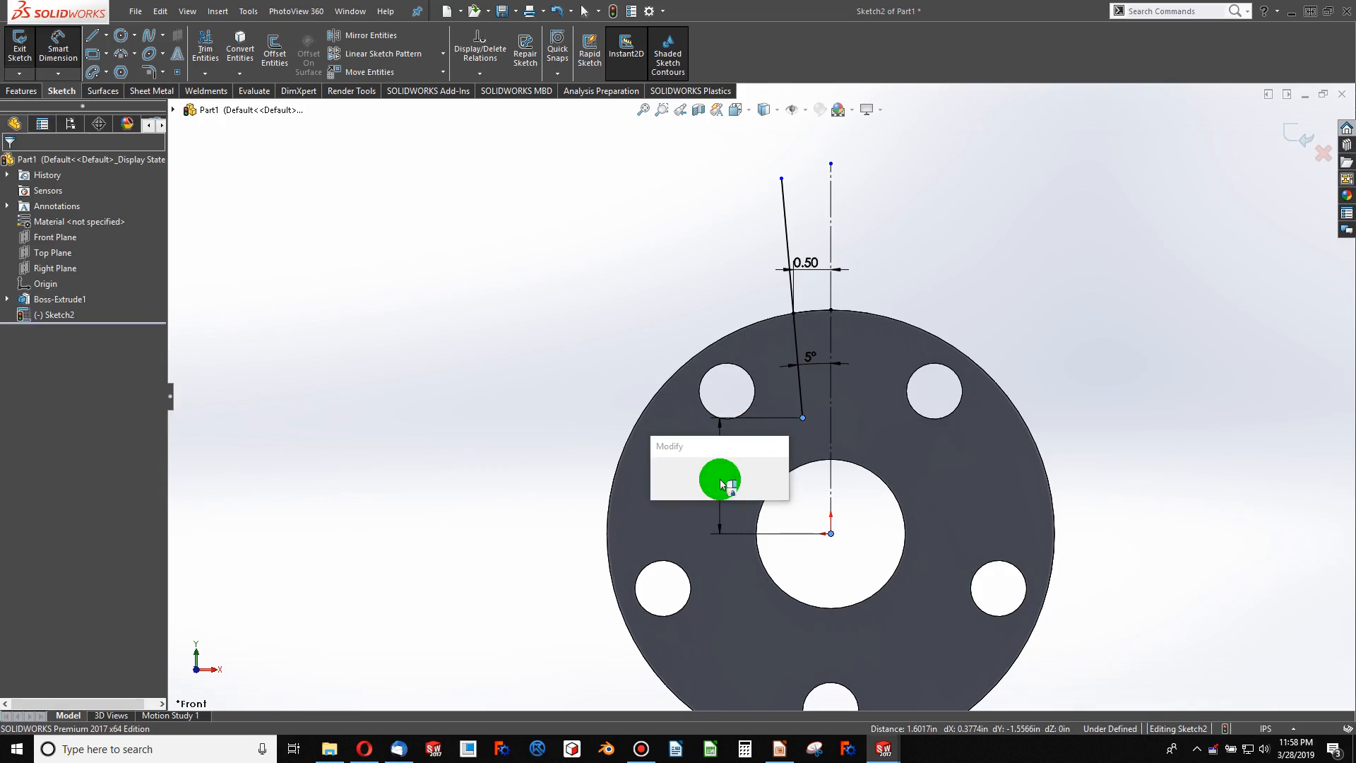
{"action": "type", "text": "1.50in"}
{"action": "key", "text": "Return"}
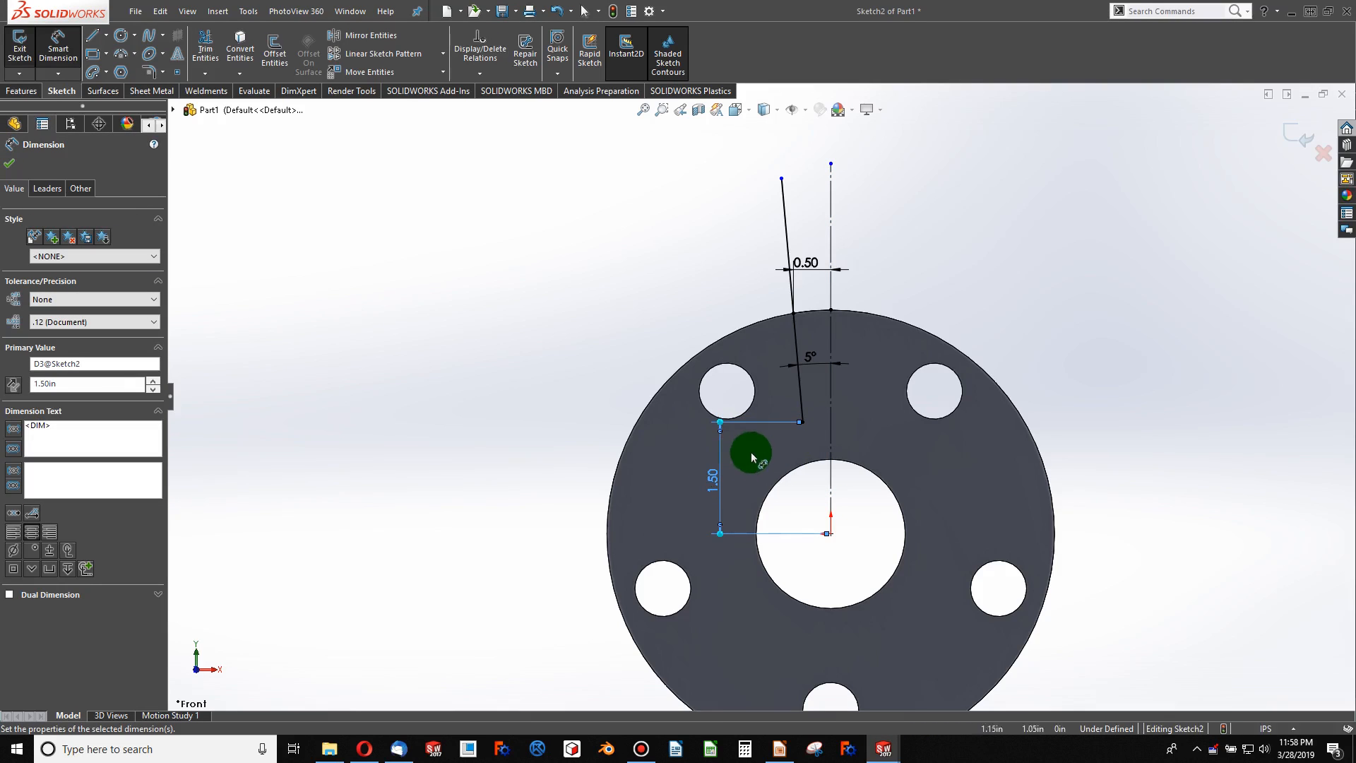
- Sketch a construction circle of about 7 in radius centred on the origin, enclosing the flange and the sketched lines
{"action": "scroll", "coordinate": [763, 210], "scroll_direction": "down", "scroll_amount": 1}
{"action": "key", "text": "Escape"}
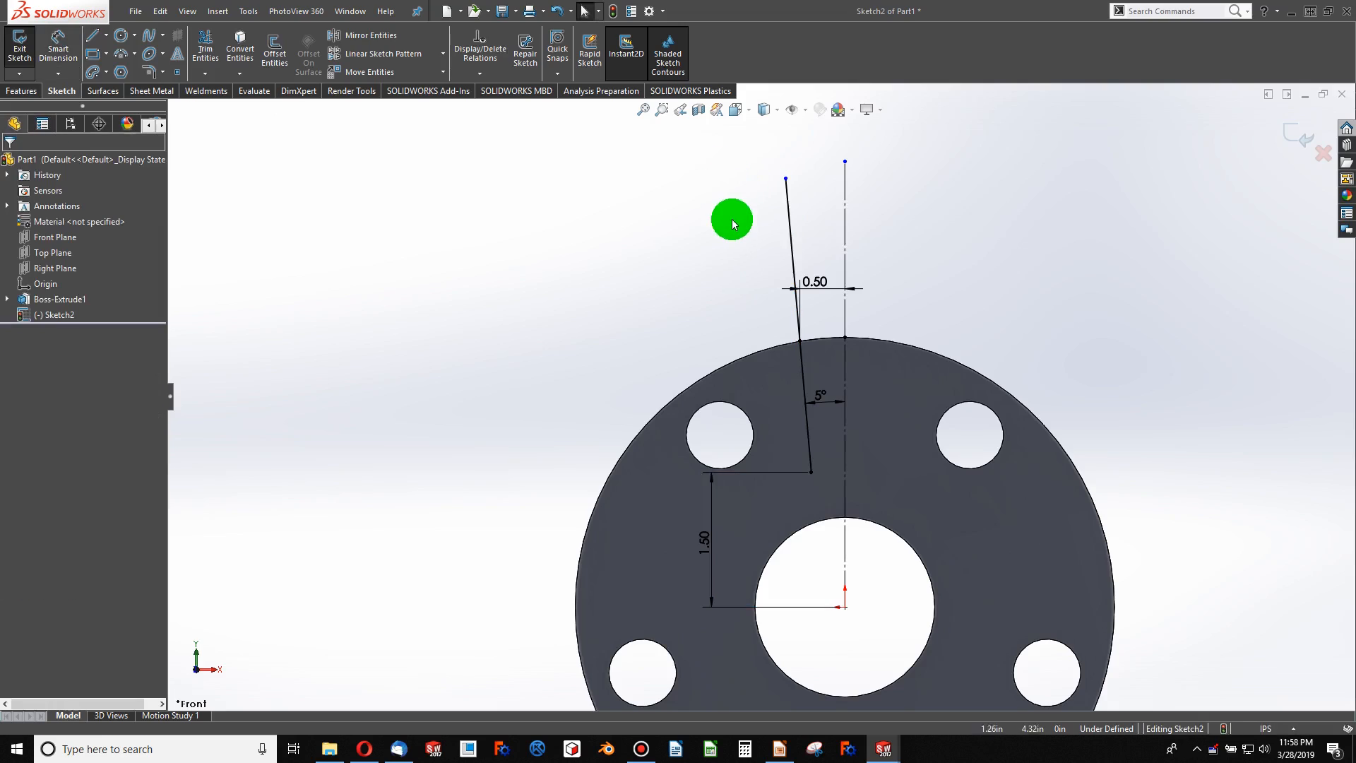
{"action": "scroll", "coordinate": [774, 203], "scroll_direction": "up", "scroll_amount": 3}
{"action": "scroll", "coordinate": [779, 198], "scroll_direction": "down", "scroll_amount": 3}
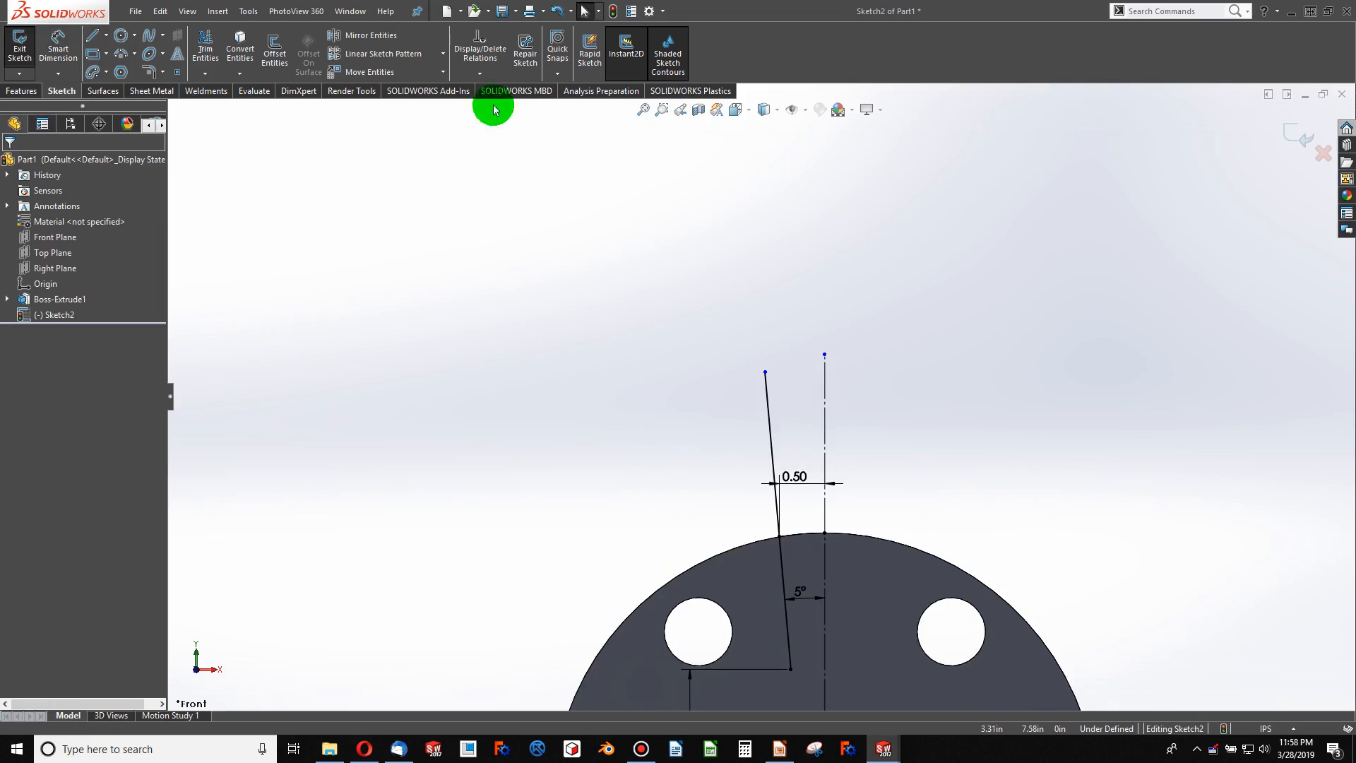
{"action": "left_click", "coordinate": [121, 35]}
{"action": "scroll", "coordinate": [763, 389], "scroll_direction": "up", "scroll_amount": 3}
{"action": "left_click", "coordinate": [791, 593]}
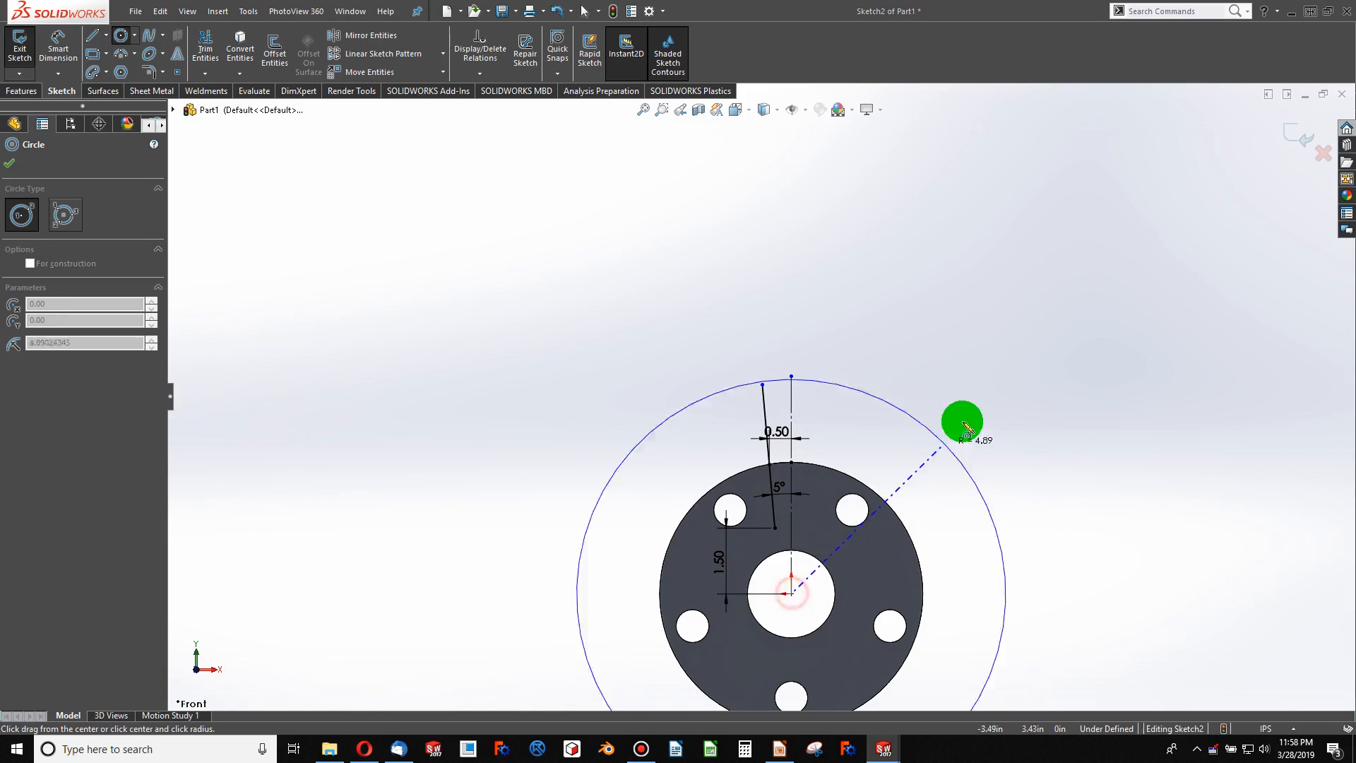
{"action": "left_click", "coordinate": [987, 359]}
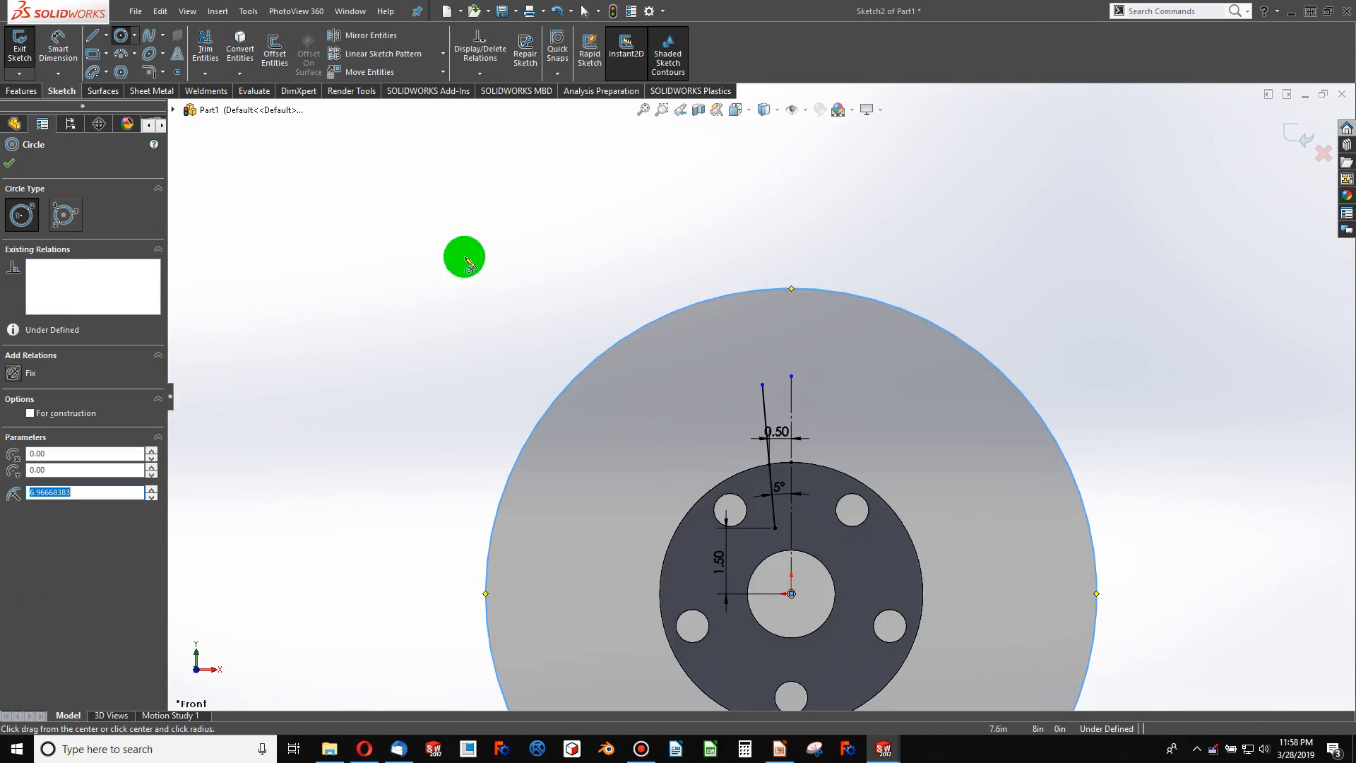
{"action": "left_click", "coordinate": [31, 416]}
- Dimension the construction circle's diameter to 17.5 in
{"action": "left_click", "coordinate": [55, 49]}
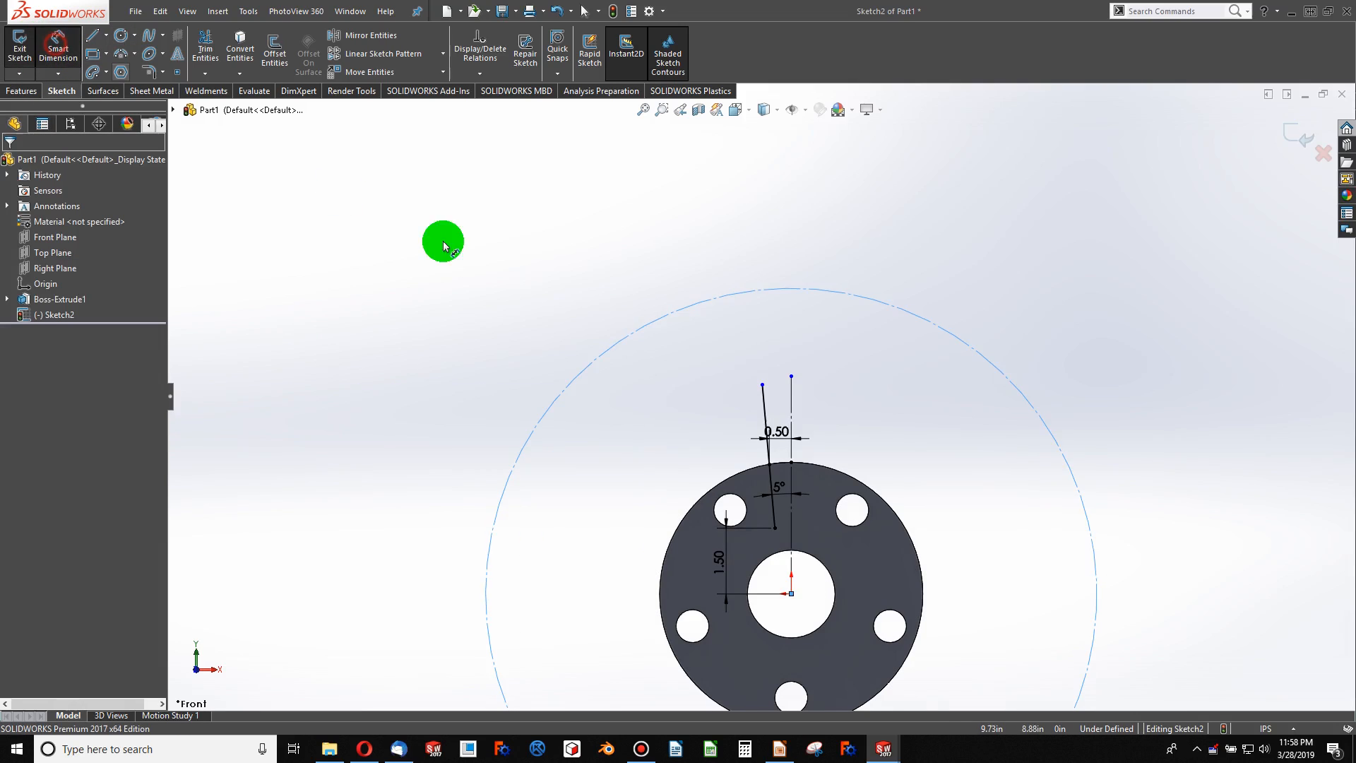
{"action": "left_click", "coordinate": [626, 342]}
{"action": "left_click", "coordinate": [546, 296]}
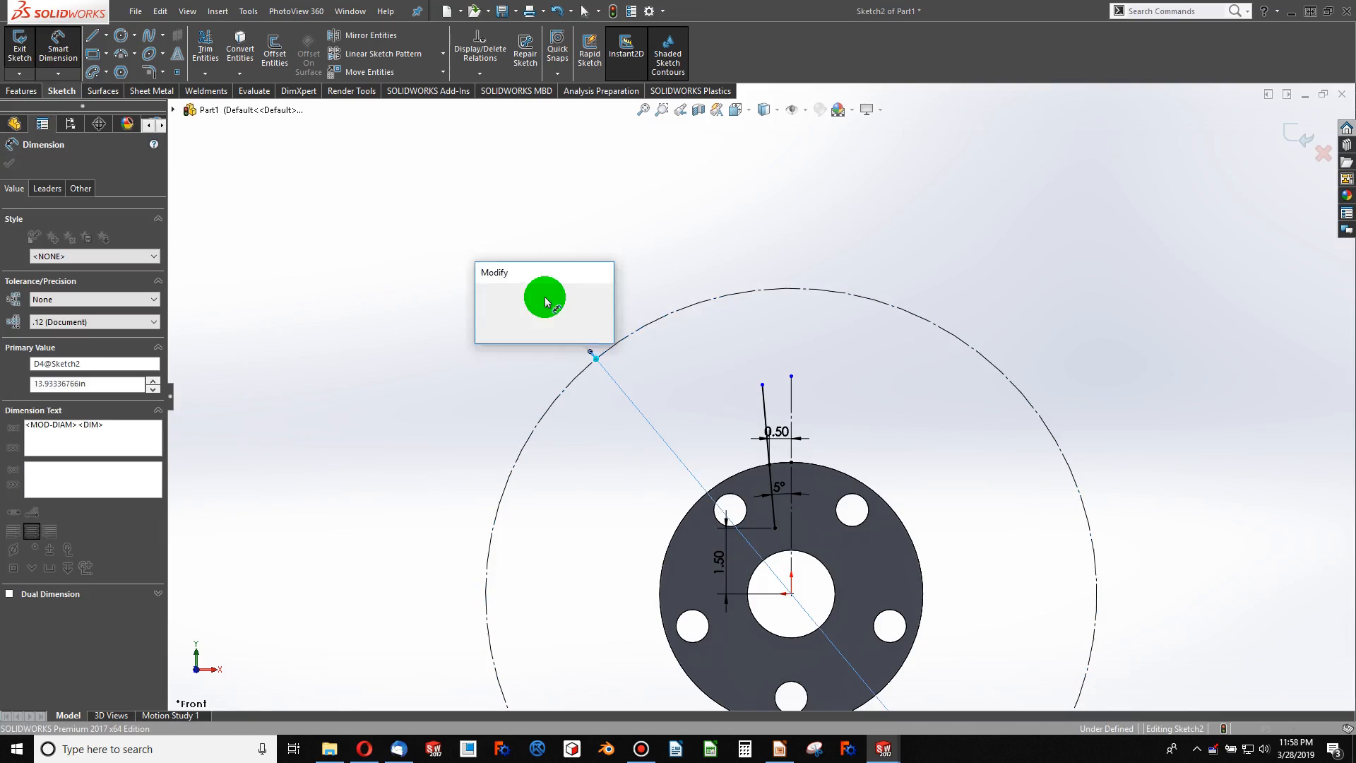
{"action": "type", "text": "17.5"}
{"action": "key", "text": "Return"}
{"action": "key", "text": "Escape"}
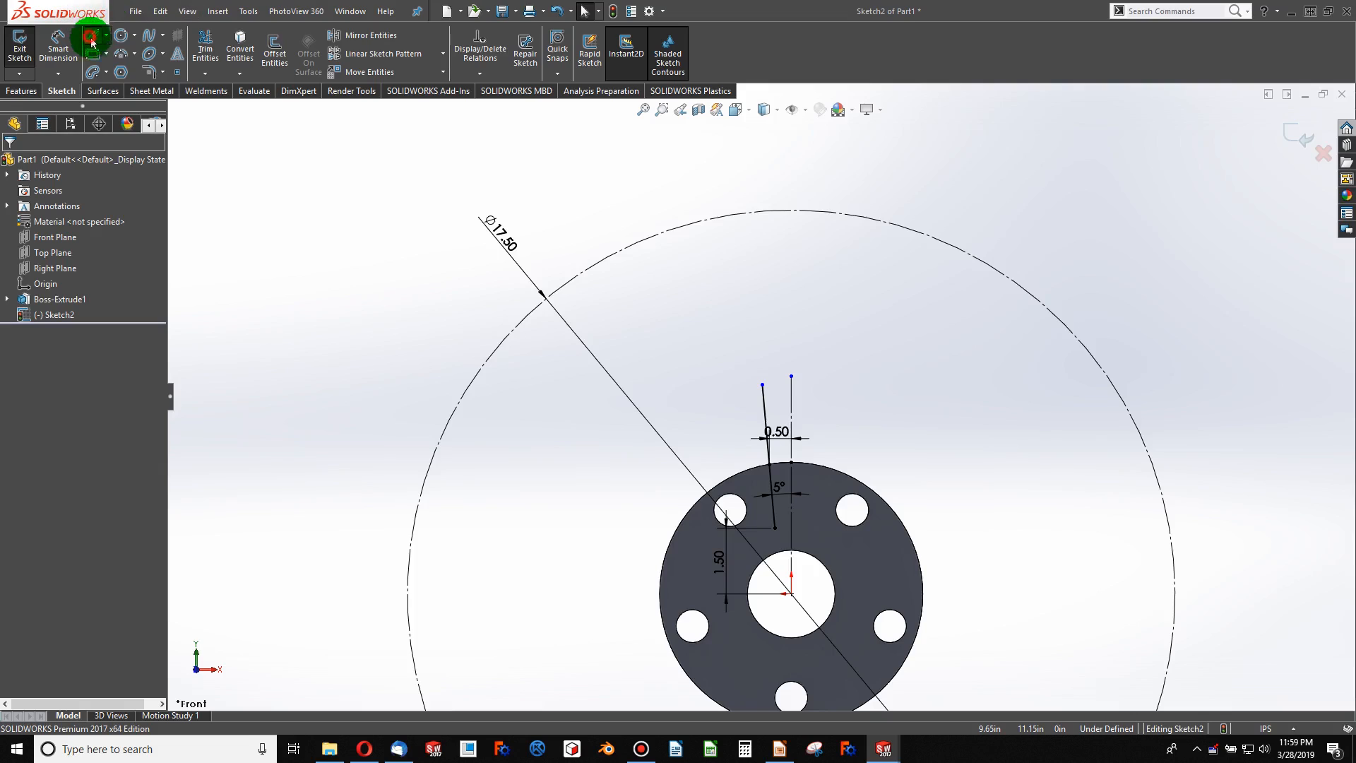
- Sketch a line about 3.3 in long from the slanted line's upper endpoint, running up and to the left inside the construction circle
{"action": "left_click", "coordinate": [90, 37]}
{"action": "left_click_drag", "start_coordinate": [763, 384], "coordinate": [643, 303]}
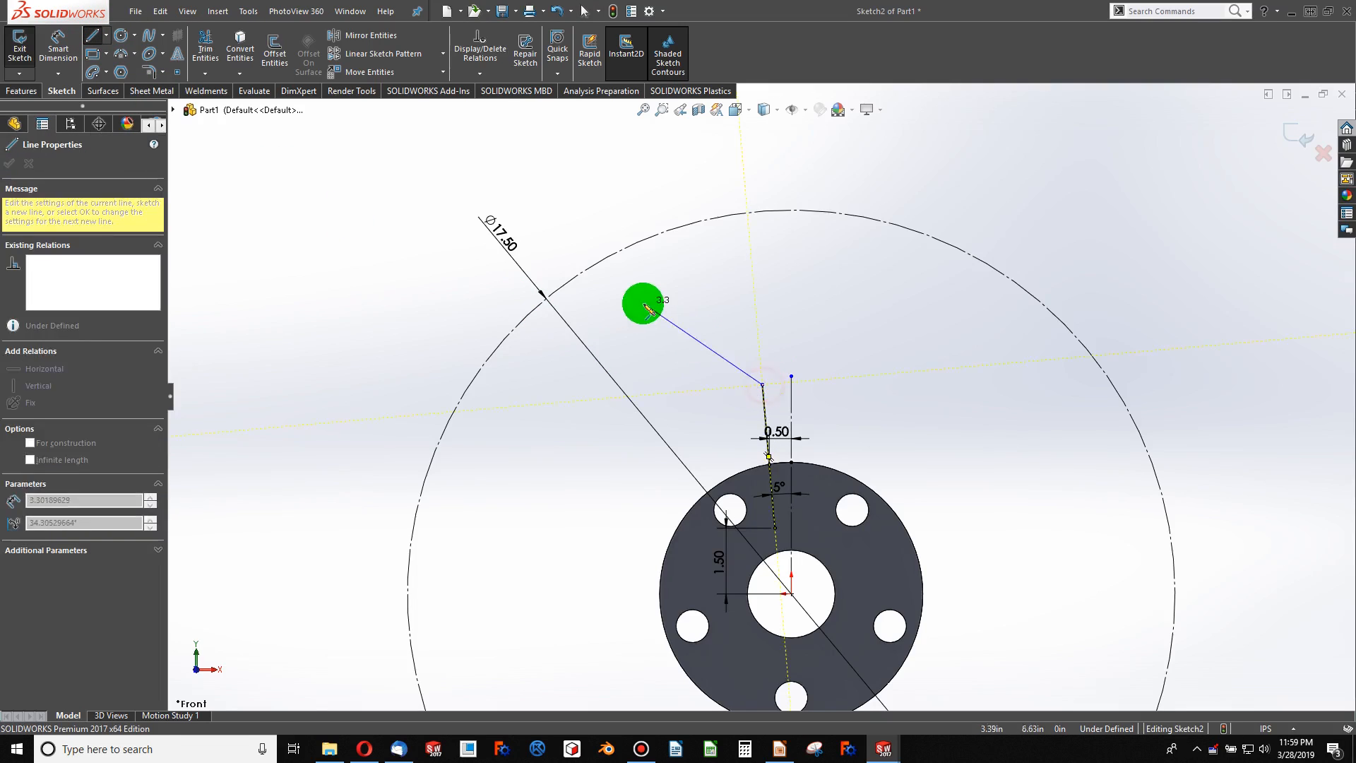
{"action": "key", "text": "Escape"}
- Dimension the angle between the new line and the 5-degree slanted line to 130 degrees
{"action": "left_click", "coordinate": [59, 50]}
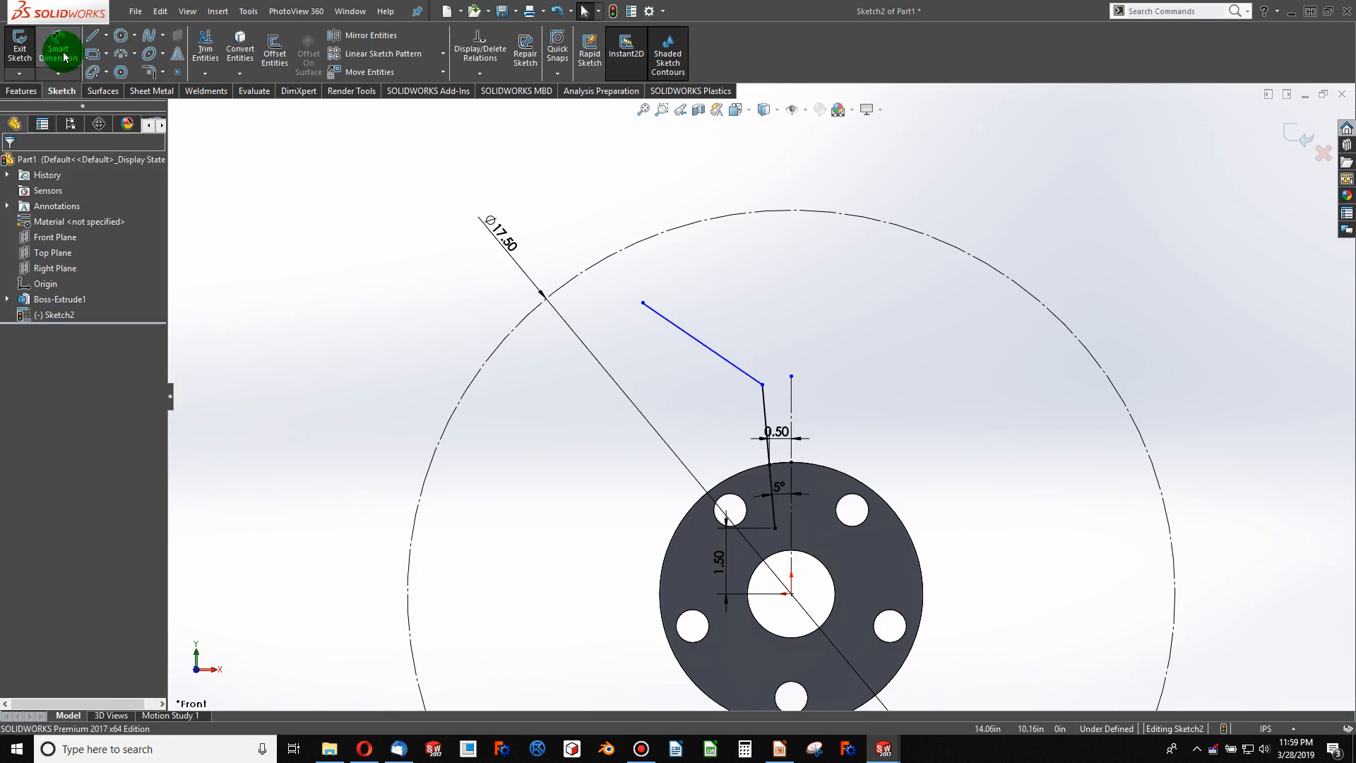
{"action": "left_click", "coordinate": [732, 368]}
{"action": "left_click", "coordinate": [716, 408]}
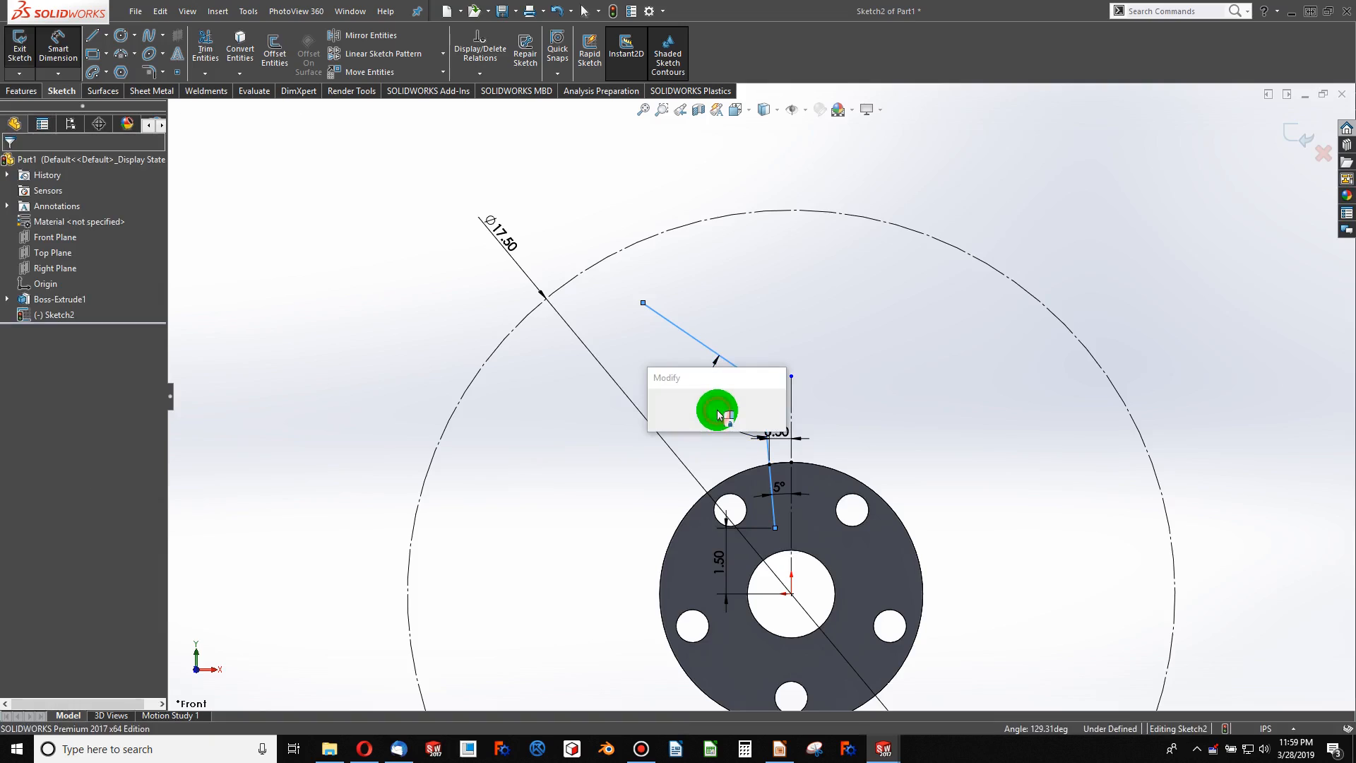
{"action": "type", "text": "130"}
{"action": "key", "text": "Return"}
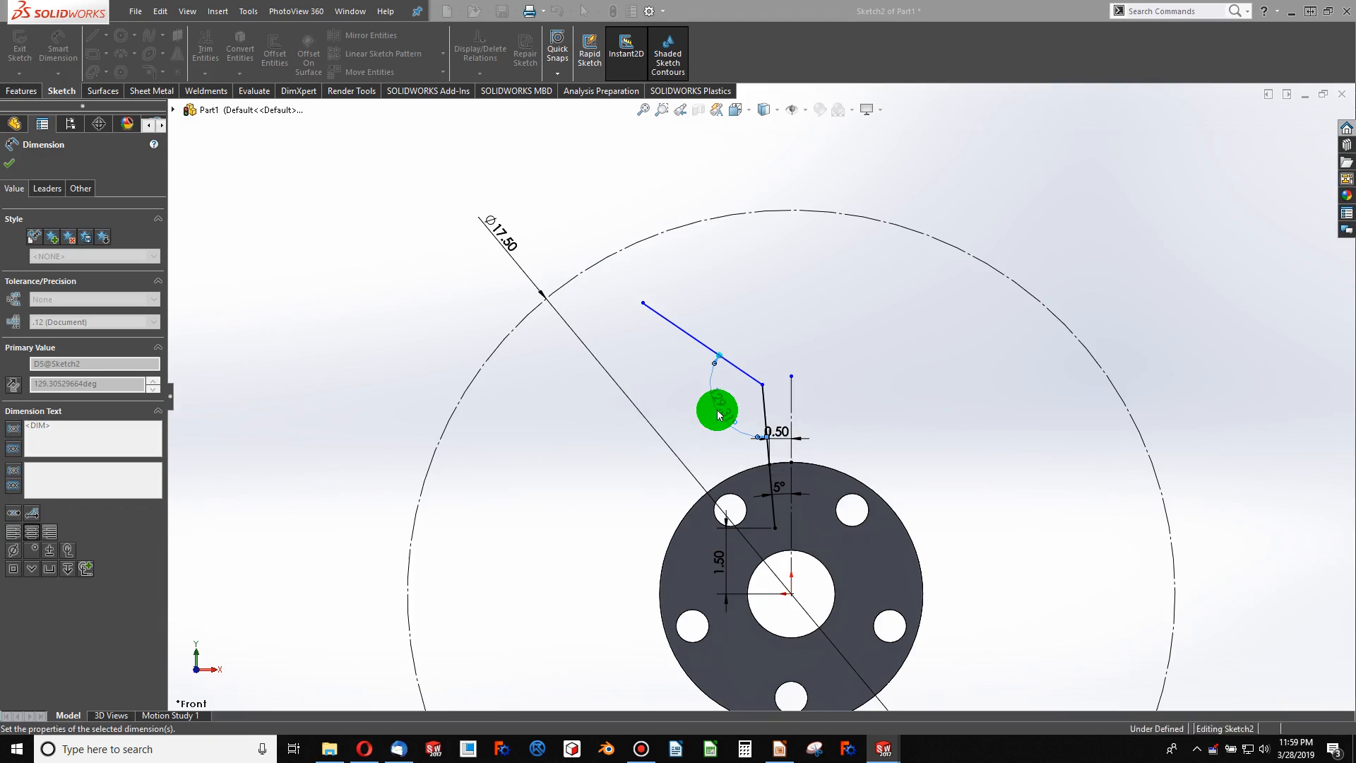
{"action": "left_click", "coordinate": [655, 358]}
{"action": "scroll", "coordinate": [717, 384], "scroll_direction": "down", "scroll_amount": 1}
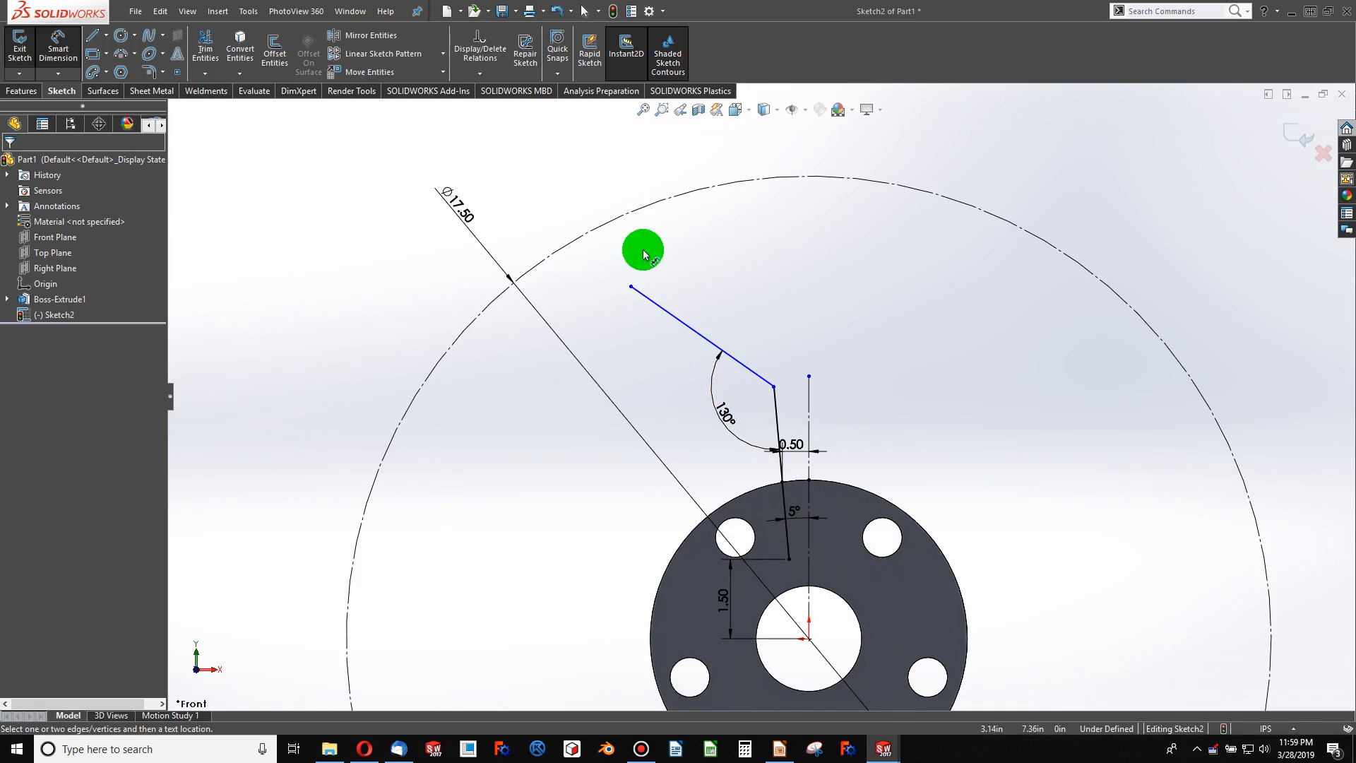
- Sketch a line about 1.3 in long from the angled line's upper endpoint up to the construction circle
{"action": "scroll", "coordinate": [612, 216], "scroll_direction": "down", "scroll_amount": 1}
{"action": "left_click", "coordinate": [101, 41]}
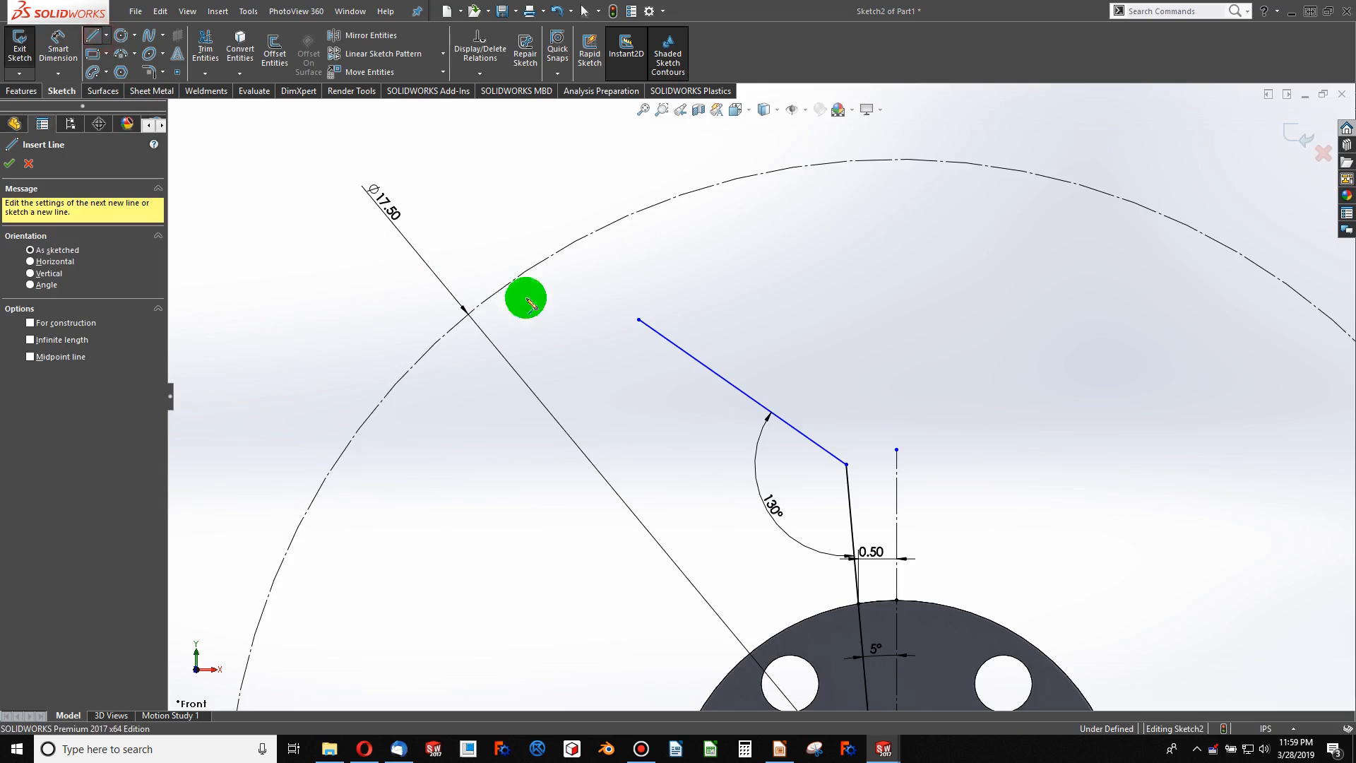
{"action": "left_click", "coordinate": [640, 322]}
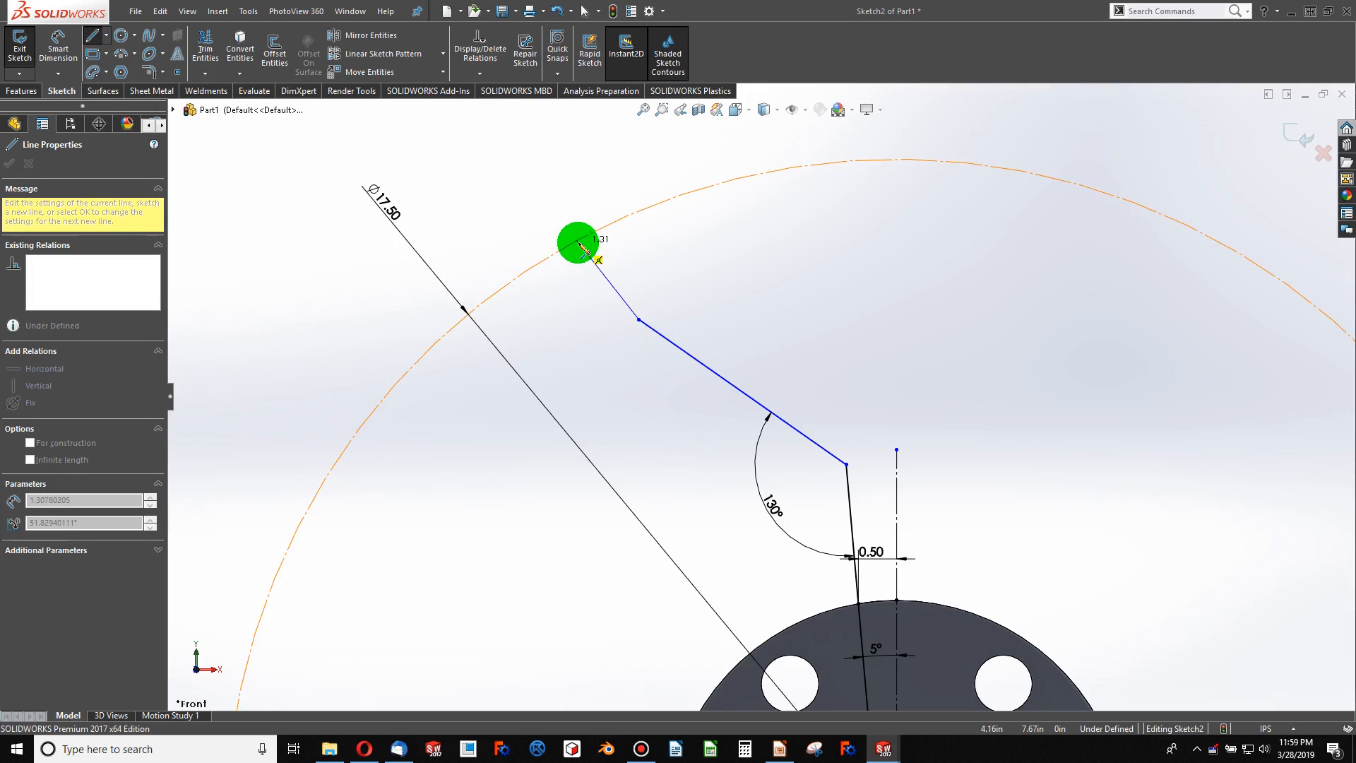
{"action": "left_click", "coordinate": [577, 241]}
{"action": "key", "text": "Escape"}
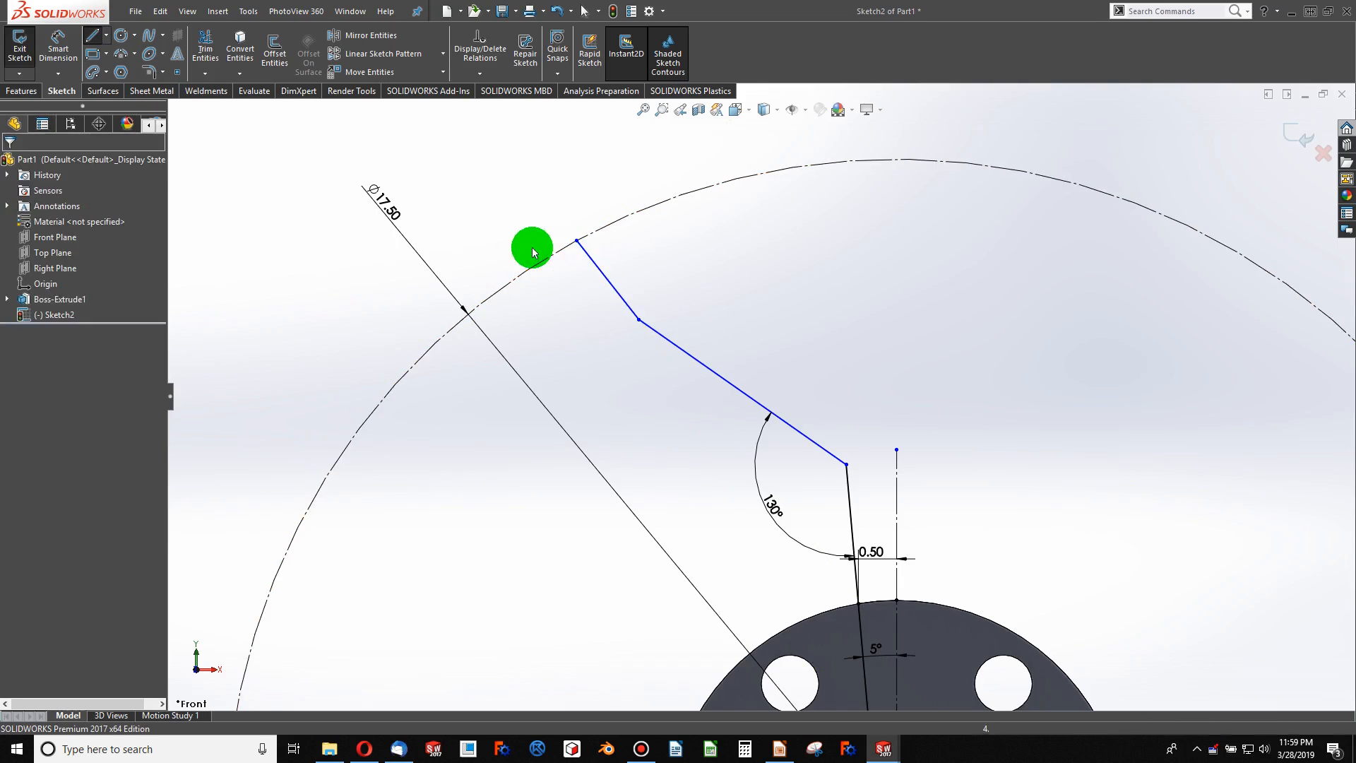
- Dimension the outer angle between the short end line and the long angled line's extension to 10 degrees
{"action": "left_click", "coordinate": [58, 50]}
{"action": "left_click", "coordinate": [679, 348]}
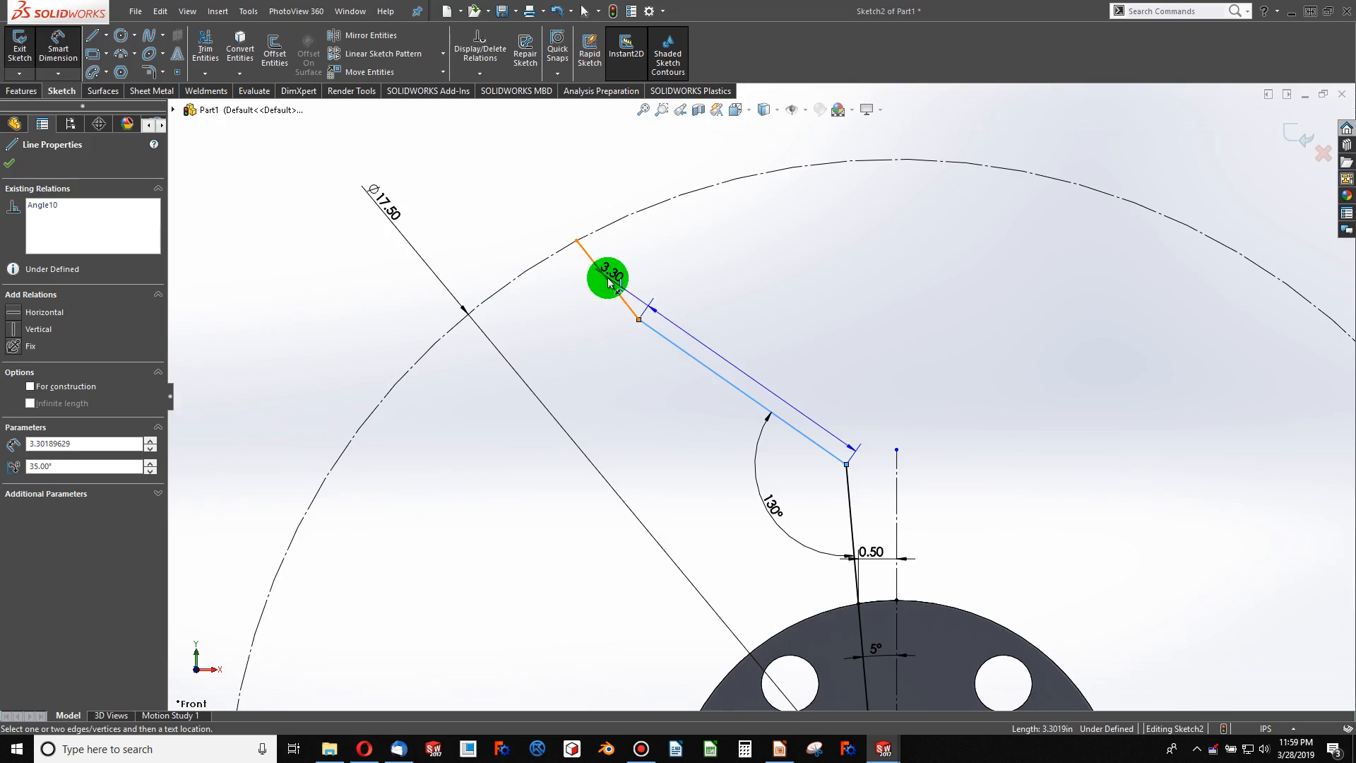
{"action": "left_click", "coordinate": [609, 282]}
{"action": "left_click", "coordinate": [517, 210]}
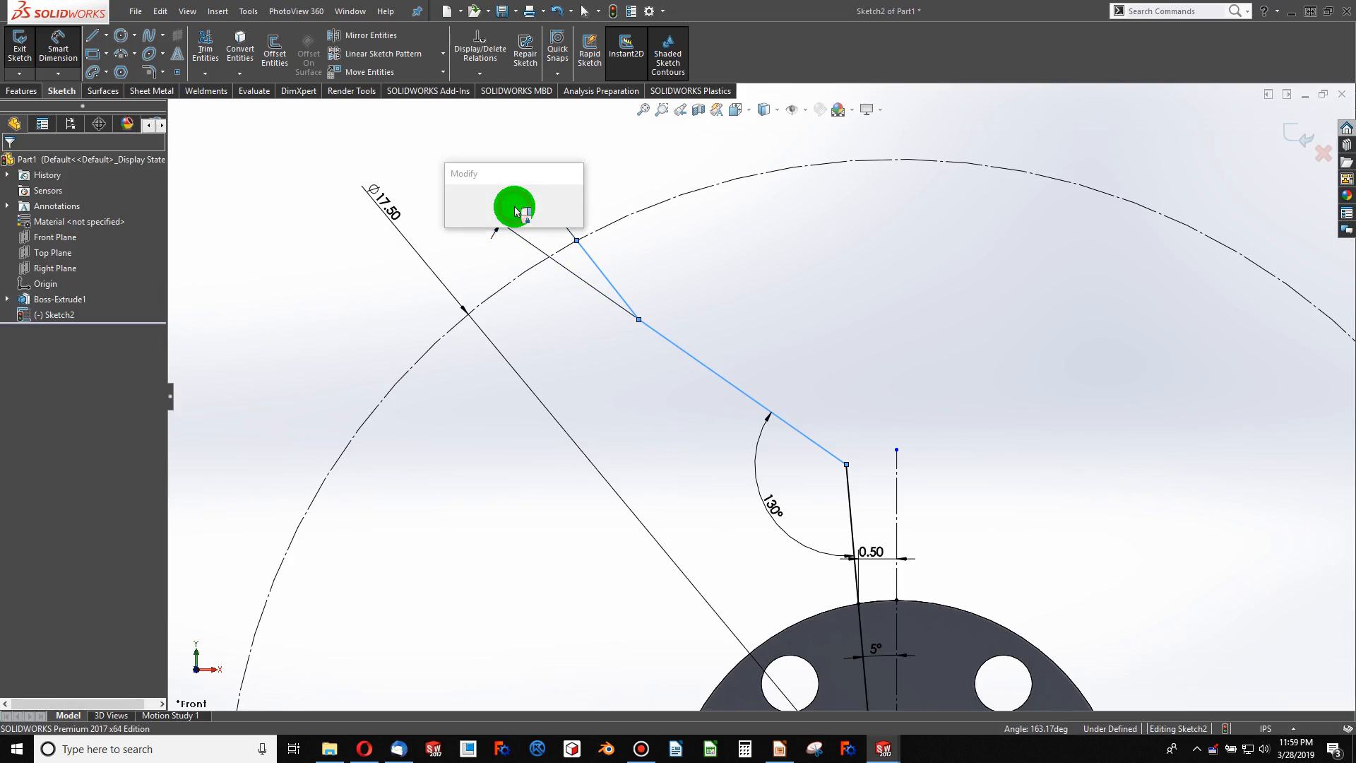
{"action": "type", "text": "10"}
{"action": "key", "text": "Return"}
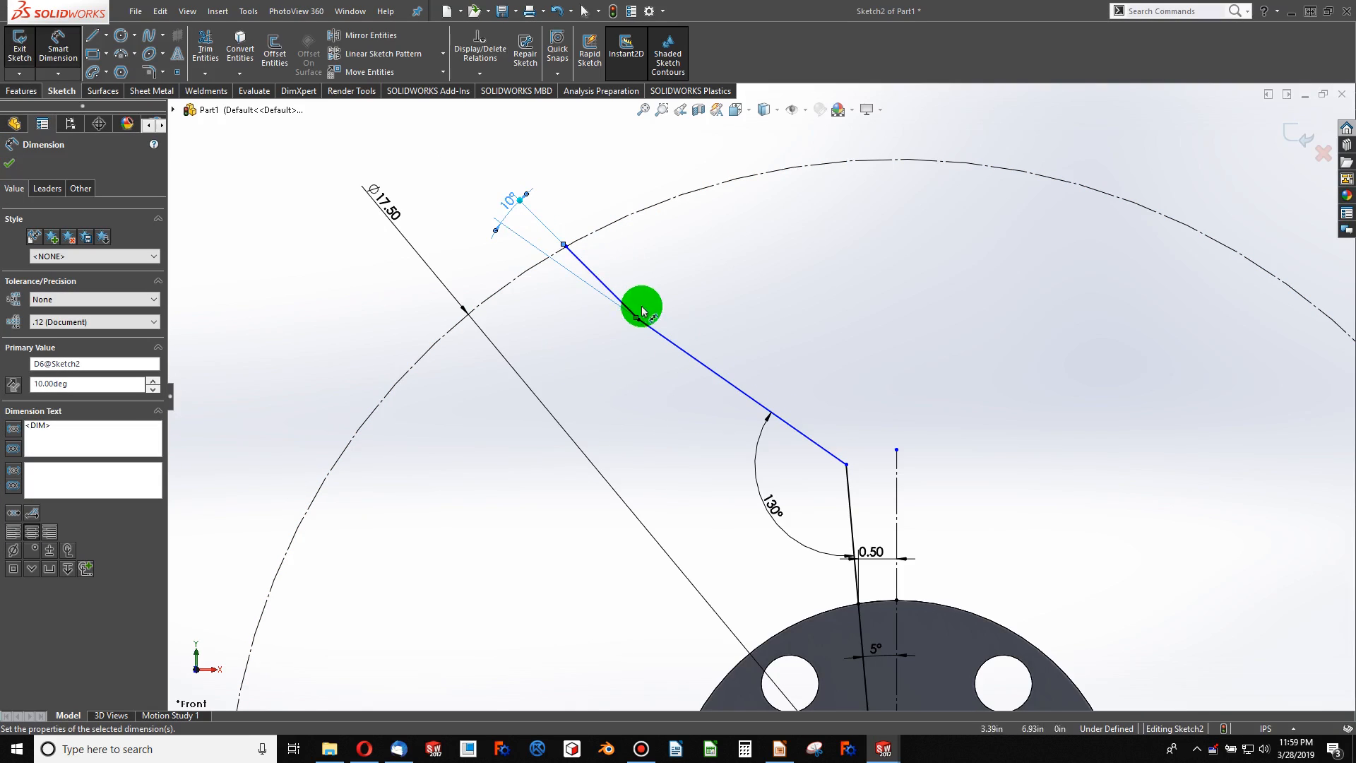
{"action": "key", "text": "Escape"}
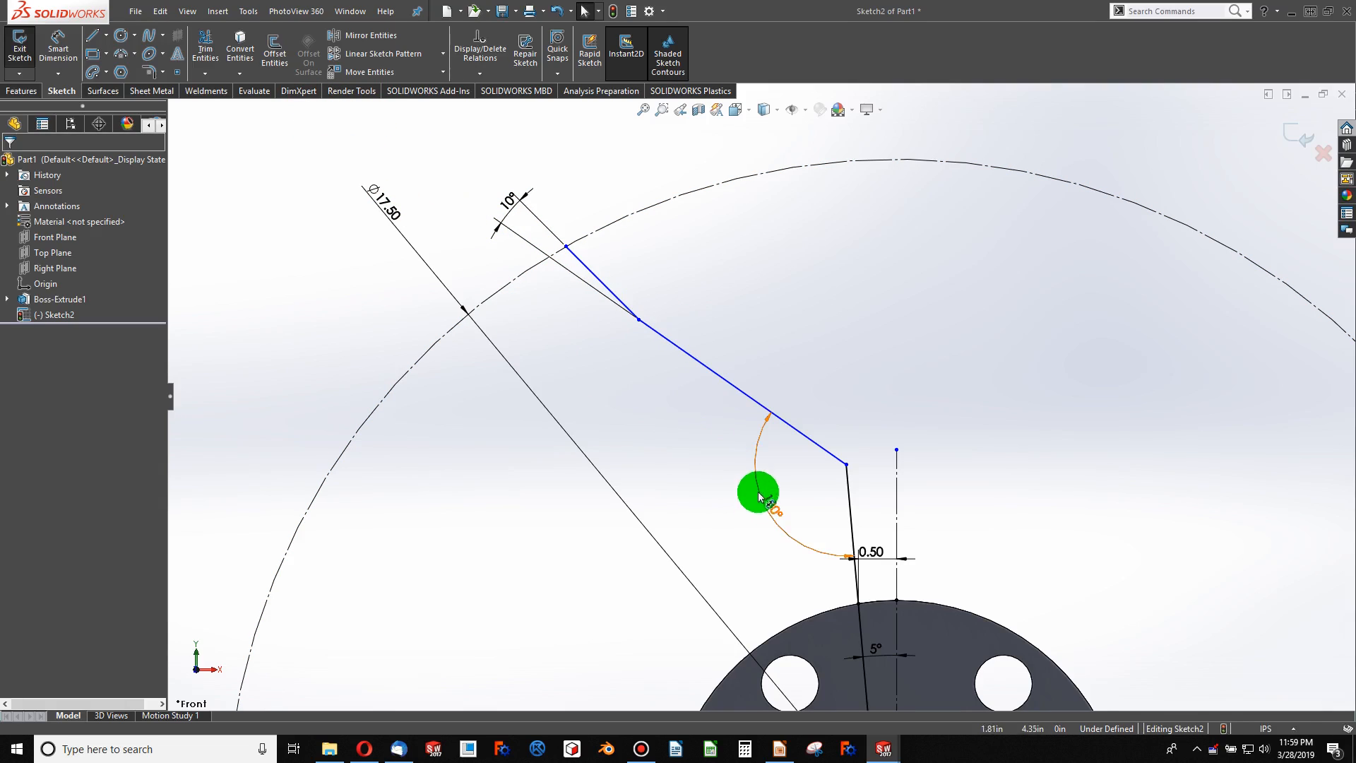
- Sketch two connected lines, about 2.86 in and 2.06 in long, from the vertical centreline's upper endpoint to the construction circle
{"action": "left_click", "coordinate": [92, 37]}
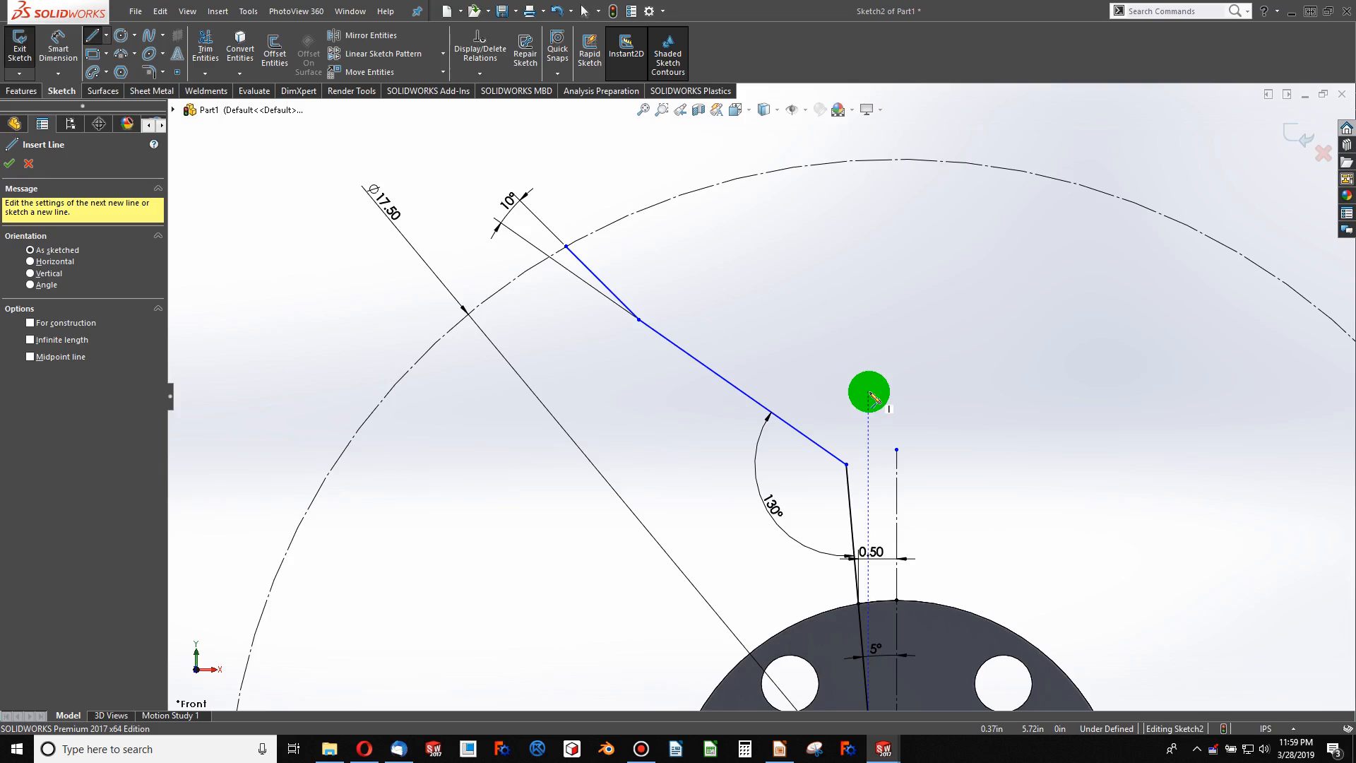
{"action": "left_click", "coordinate": [896, 450]}
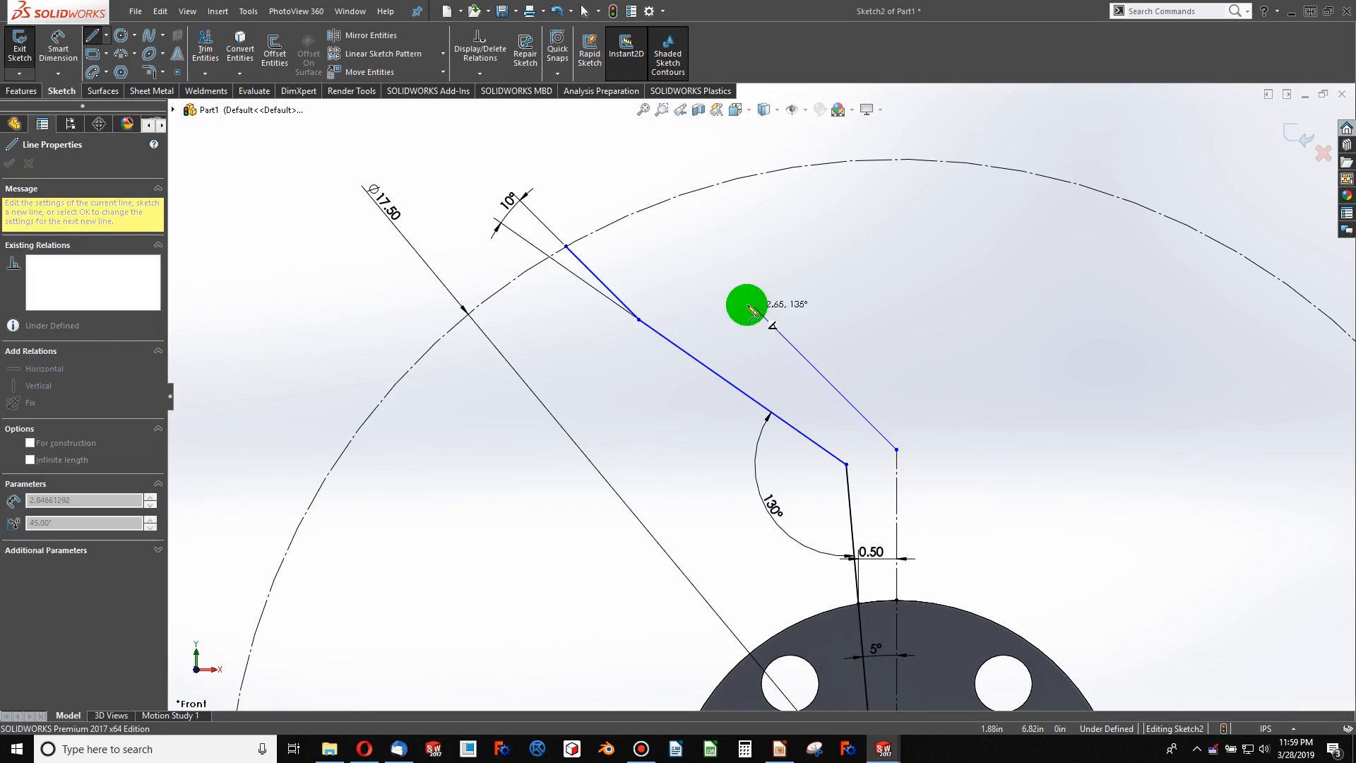
{"action": "left_click", "coordinate": [762, 276]}
{"action": "left_click", "coordinate": [614, 223]}
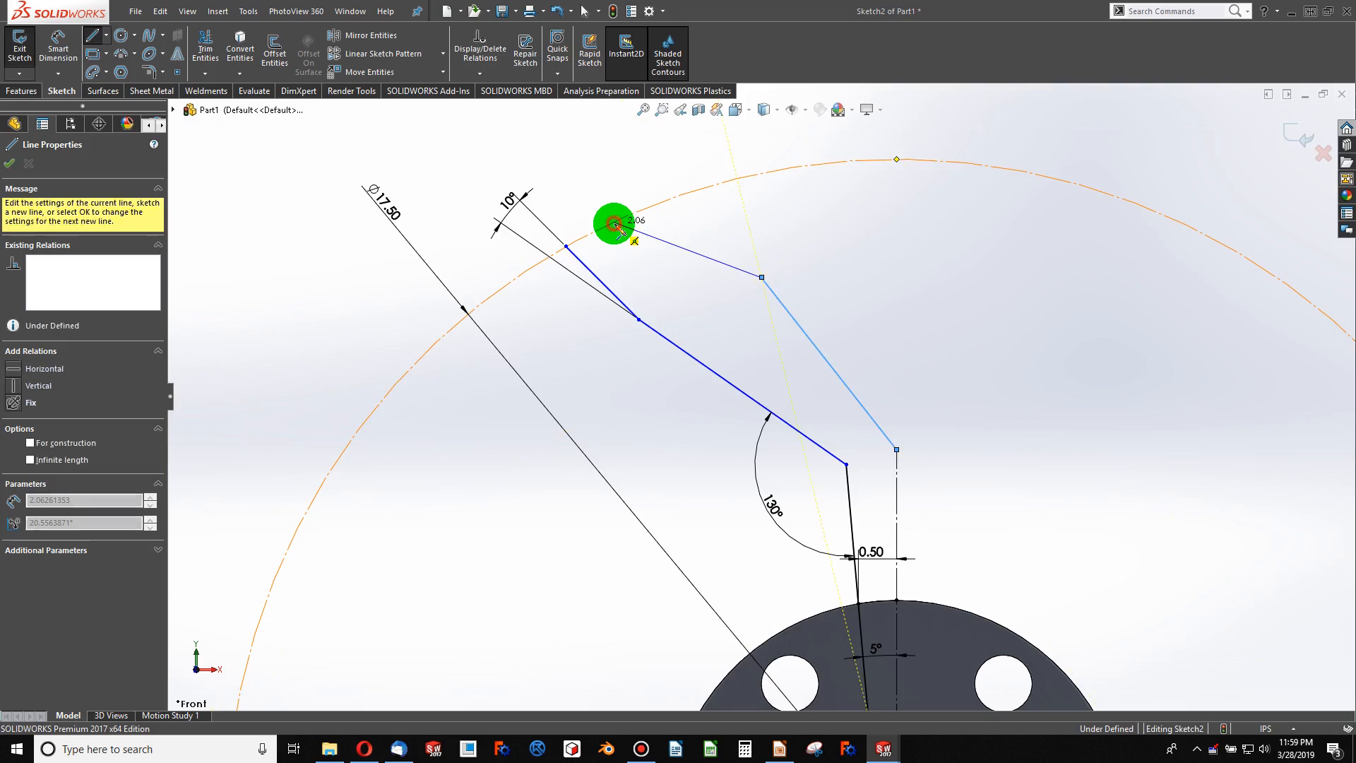
{"action": "key", "text": "Escape"}
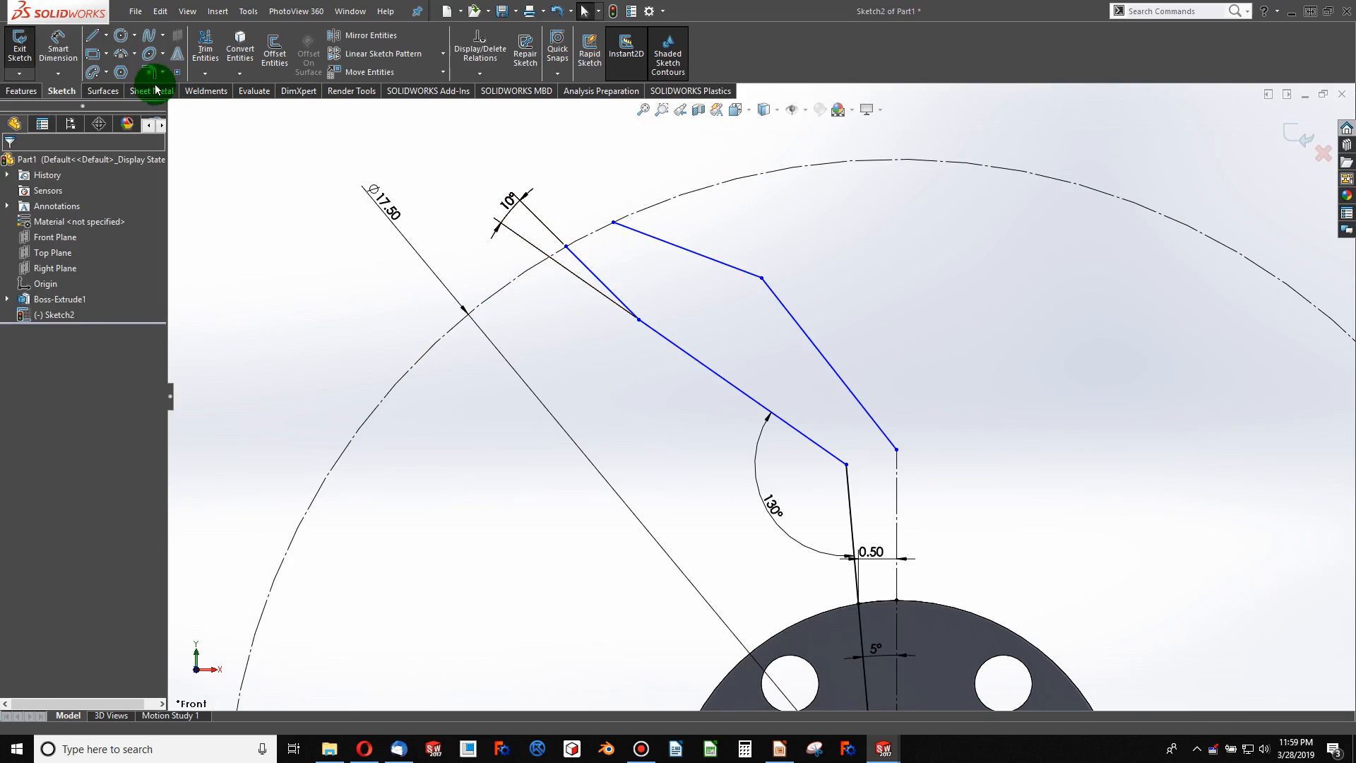
- Dimension the angle between the two connected lines on the right side of the profile to 10 degrees
{"action": "left_click", "coordinate": [58, 49]}
{"action": "left_click", "coordinate": [765, 293]}
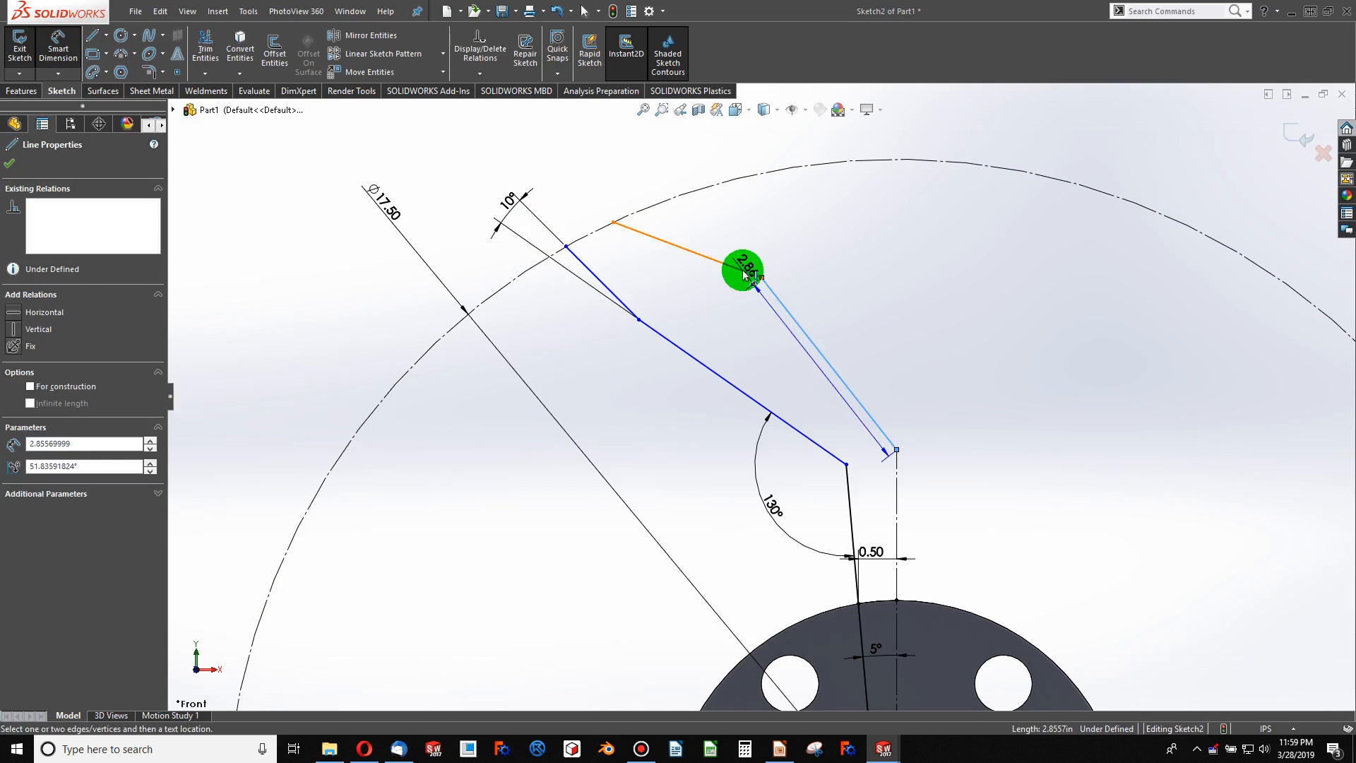
{"action": "left_click", "coordinate": [741, 270]}
{"action": "left_click", "coordinate": [714, 223]}
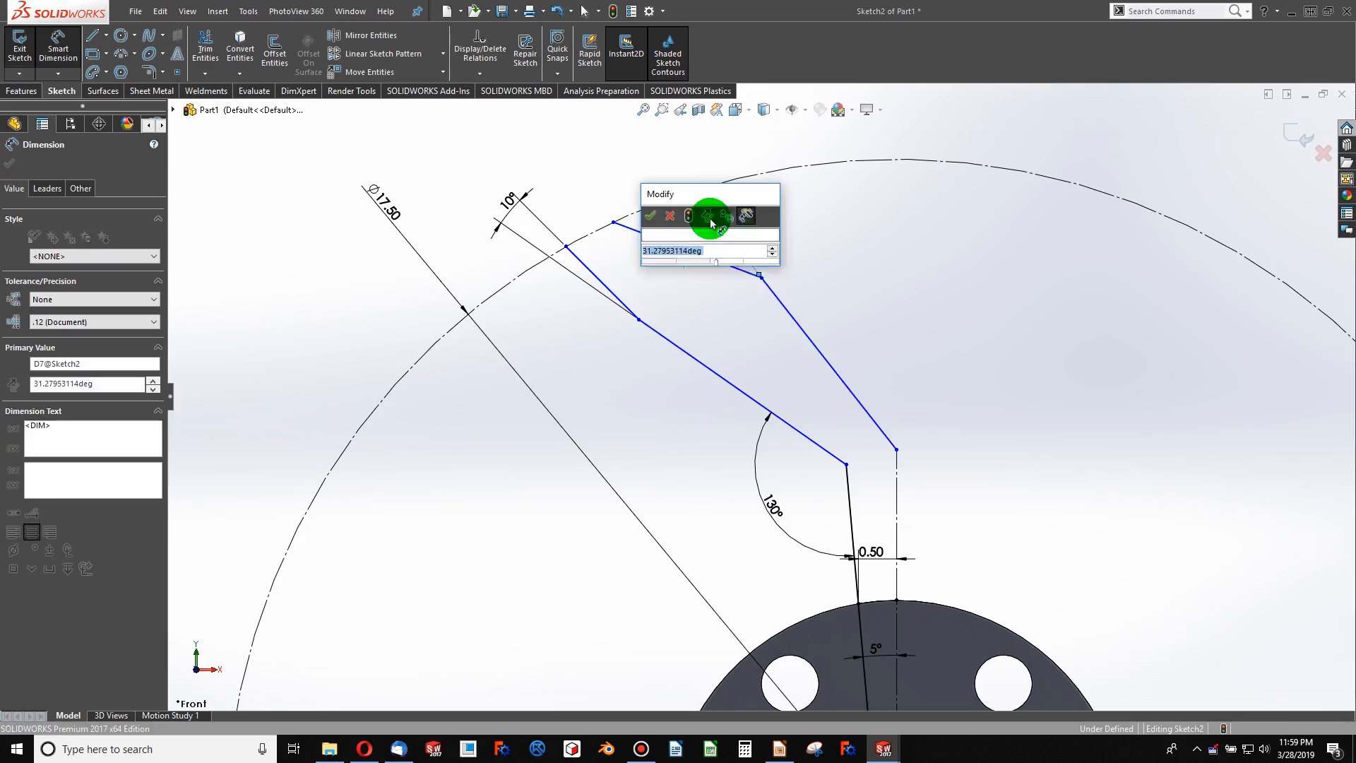
{"action": "type", "text": "10"}
{"action": "key", "text": "Return"}
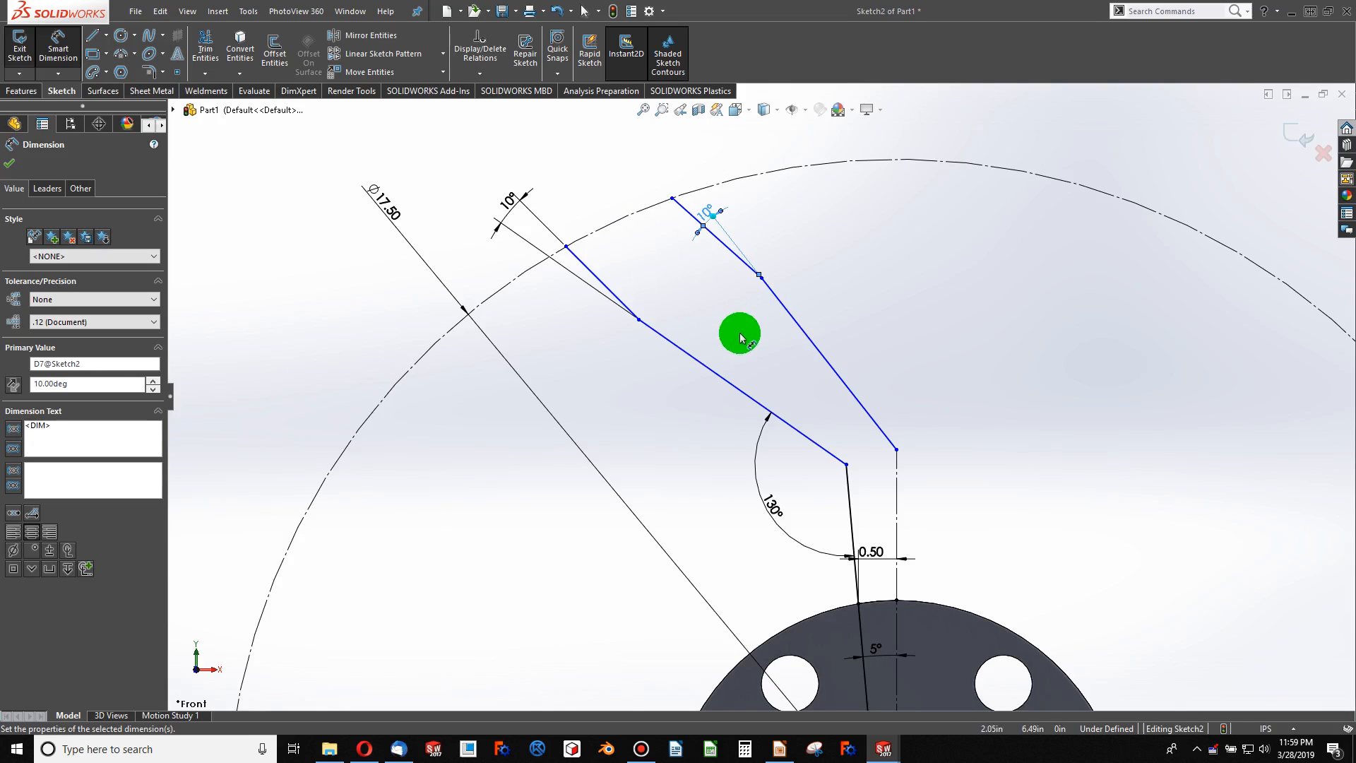
{"action": "left_click", "coordinate": [751, 404]}
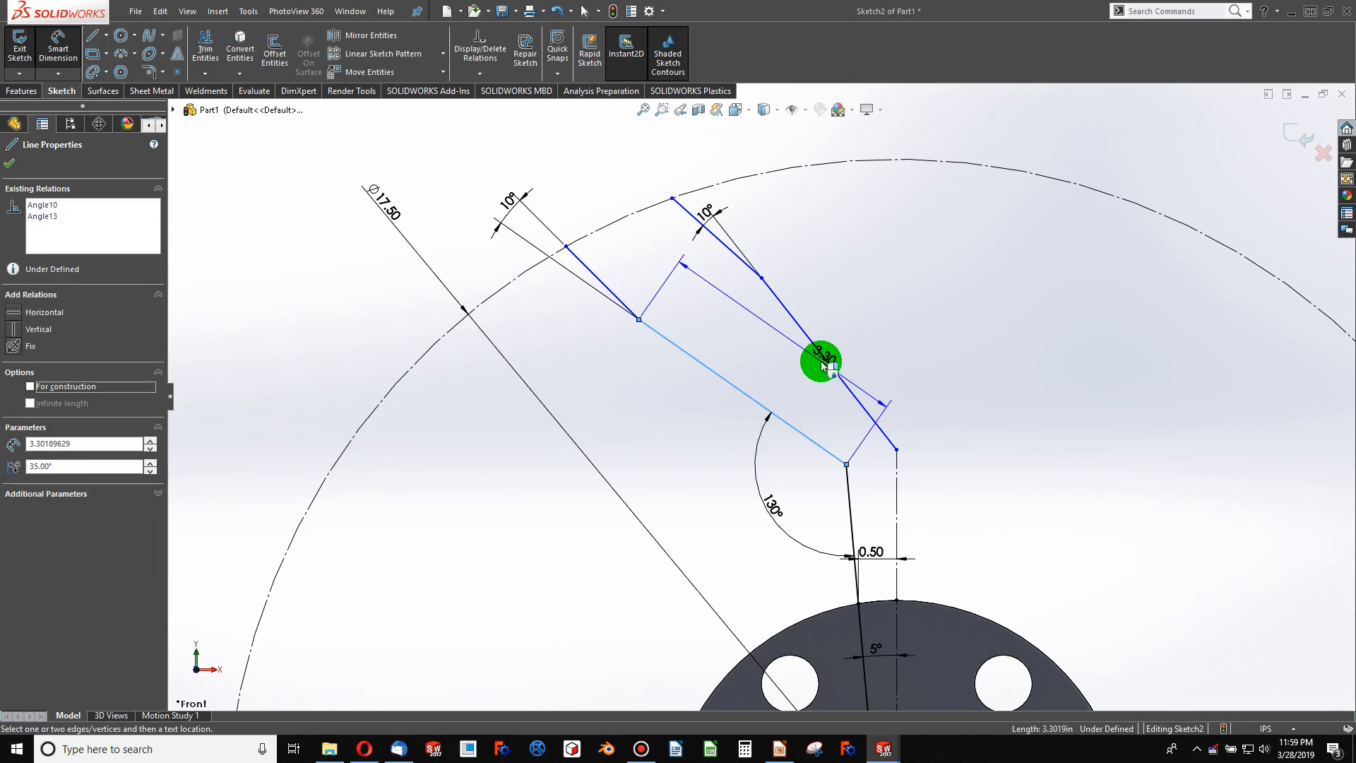
{"action": "left_click", "coordinate": [812, 367]}
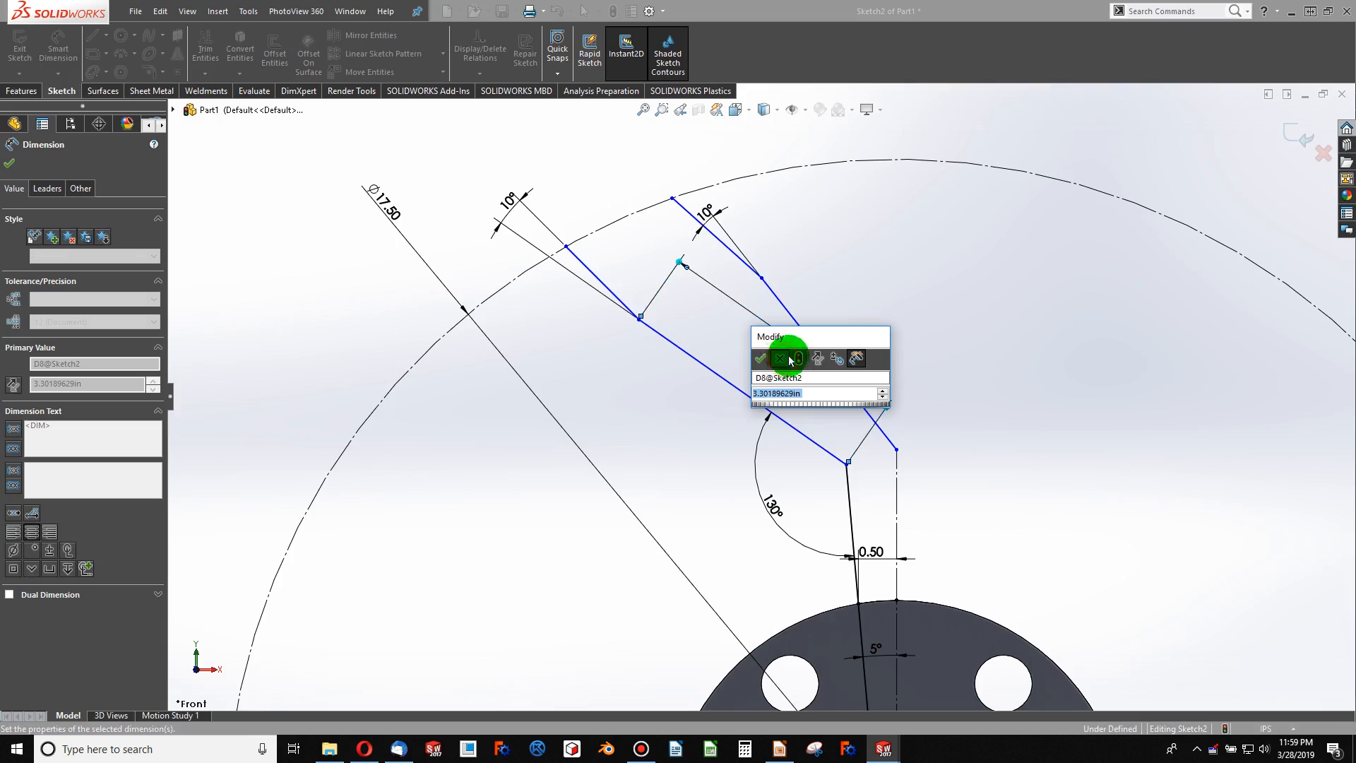
{"action": "left_click", "coordinate": [780, 358]}
{"action": "key", "text": "Delete"}
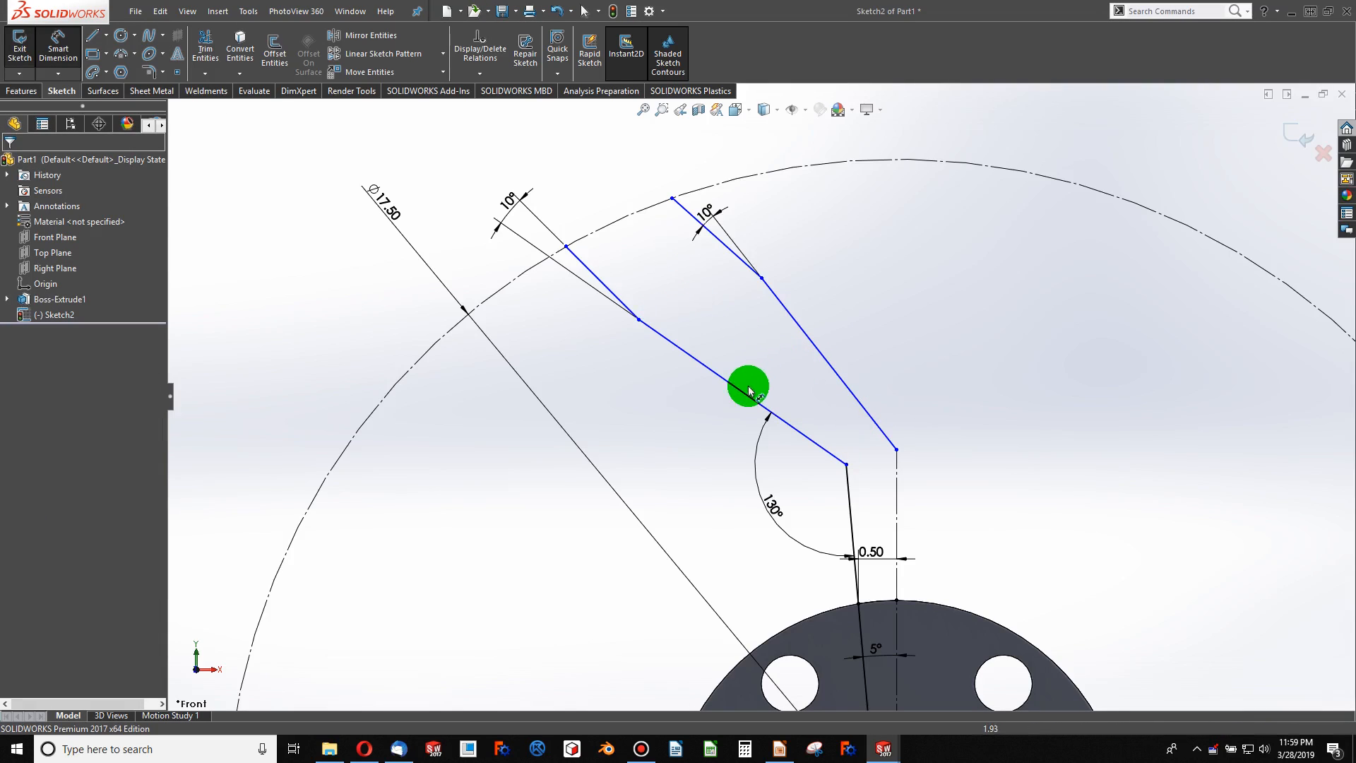
{"action": "left_click", "coordinate": [749, 397]}
{"action": "left_click", "coordinate": [809, 350]}
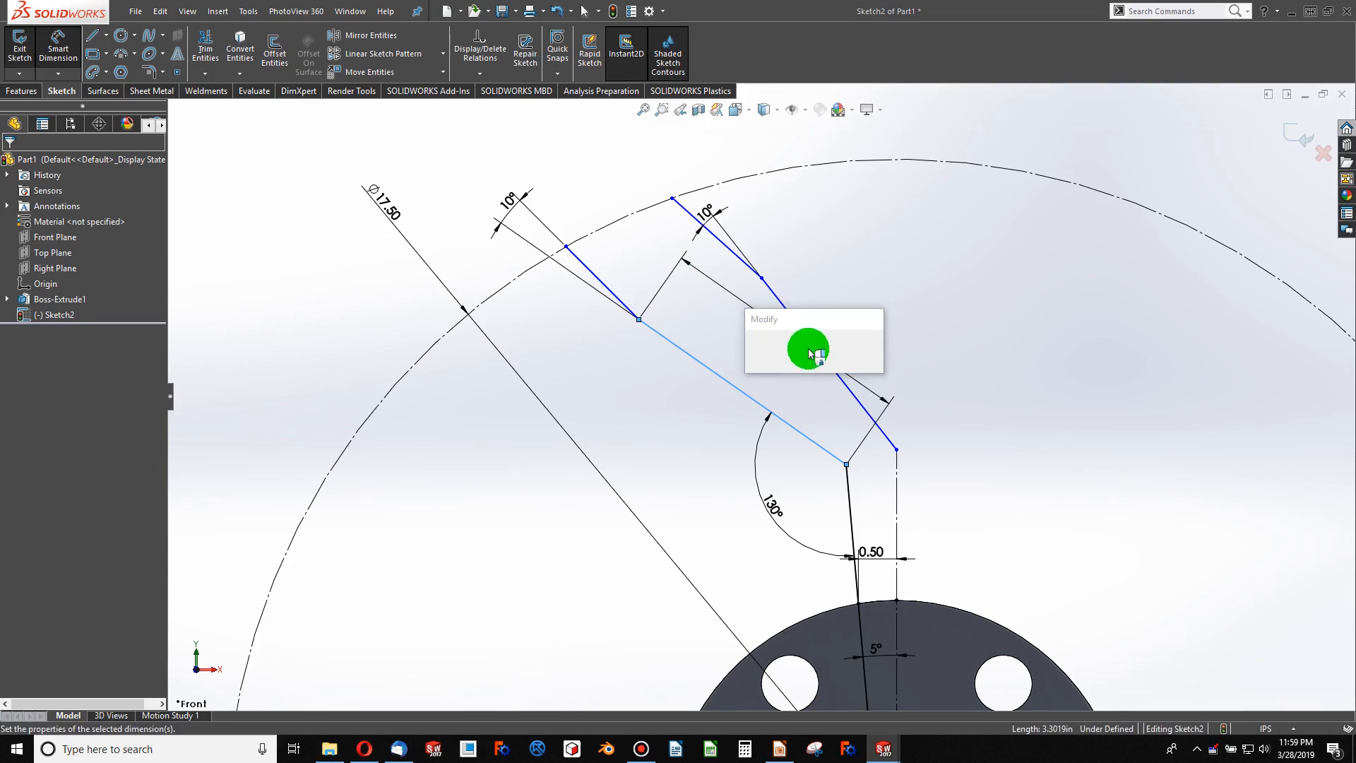
{"action": "left_click", "coordinate": [766, 359]}
{"action": "left_click_drag", "start_coordinate": [812, 343], "coordinate": [776, 364]}
- Dimension the angle between the profile's two long facing lines to 10 degrees
{"action": "left_click", "coordinate": [750, 394]}
{"action": "left_click", "coordinate": [836, 373]}
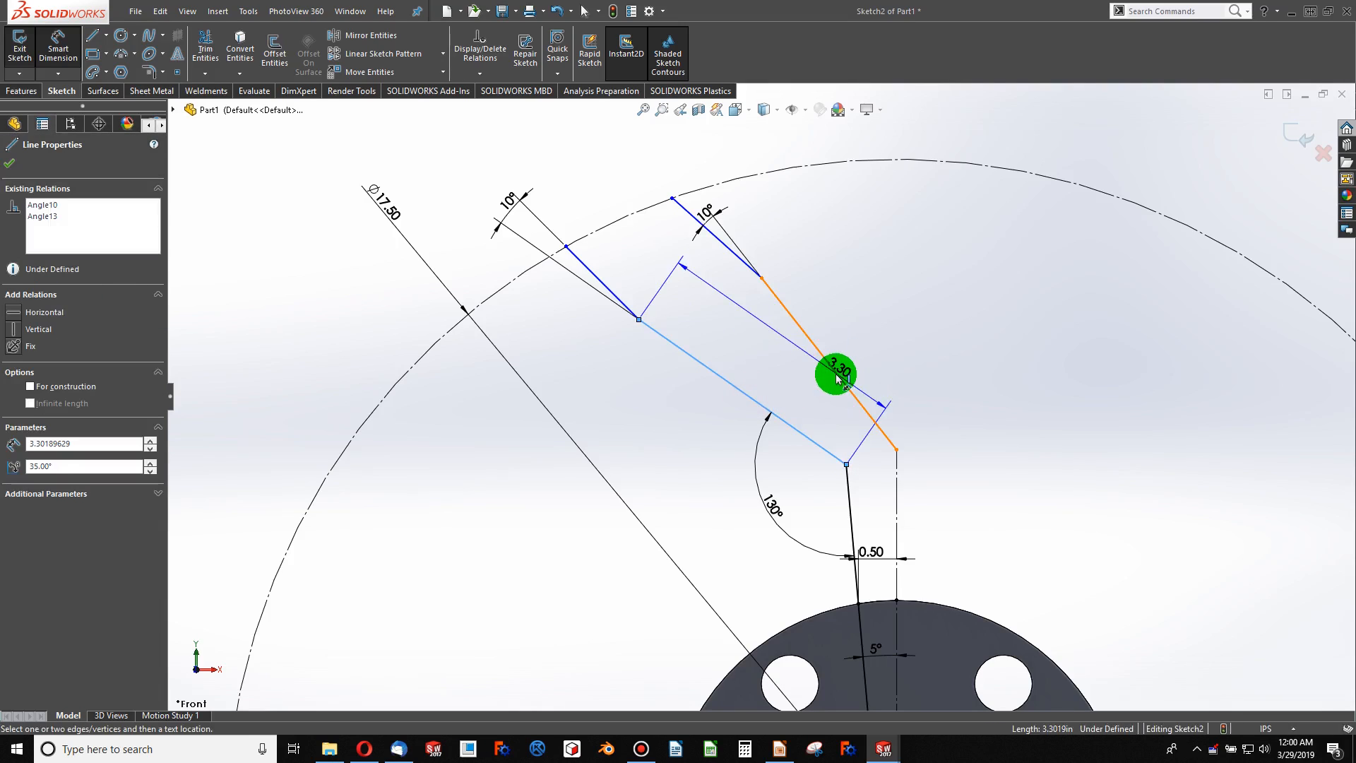
{"action": "left_click", "coordinate": [776, 369]}
{"action": "type", "text": "10"}
{"action": "key", "text": "Return"}
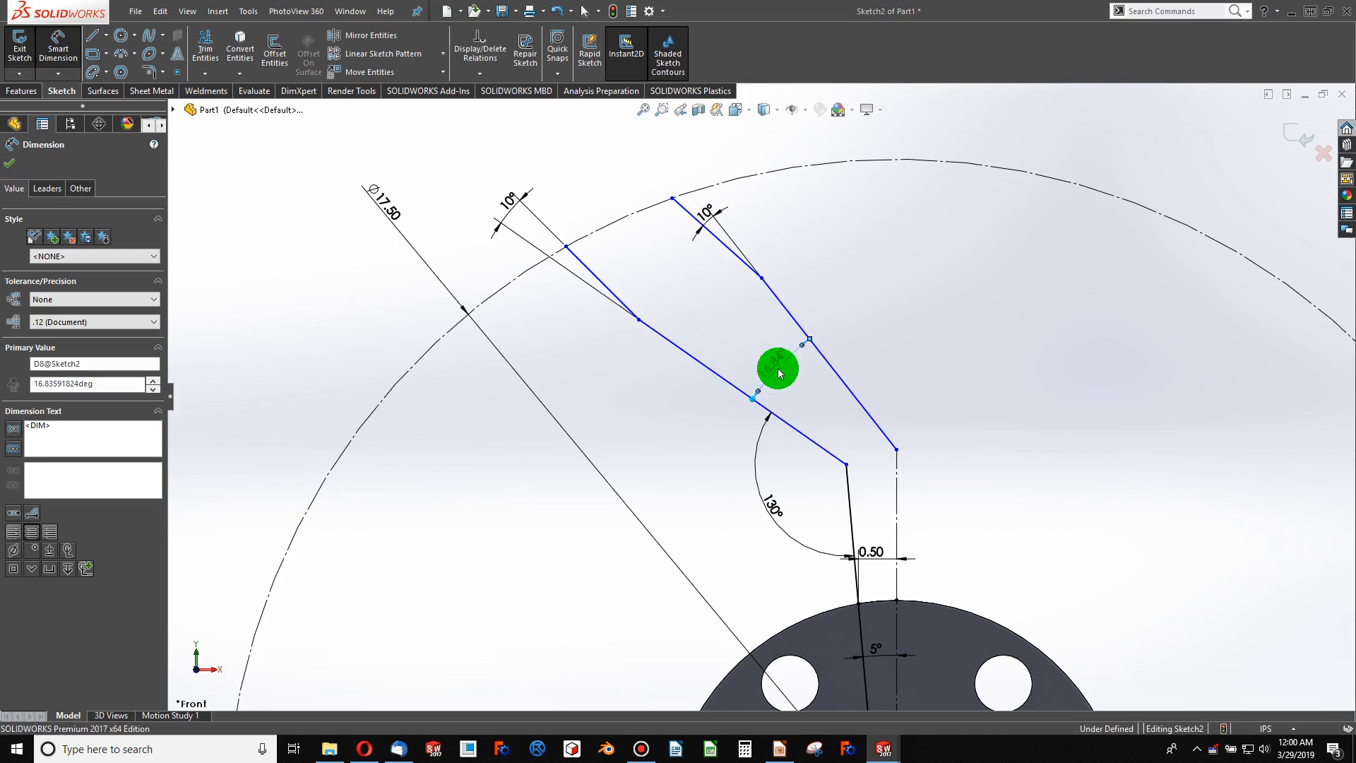
- Try to dimension the angle between the two short lines that end on the construction circle
{"action": "left_click", "coordinate": [601, 286]}
{"action": "left_click", "coordinate": [650, 230]}
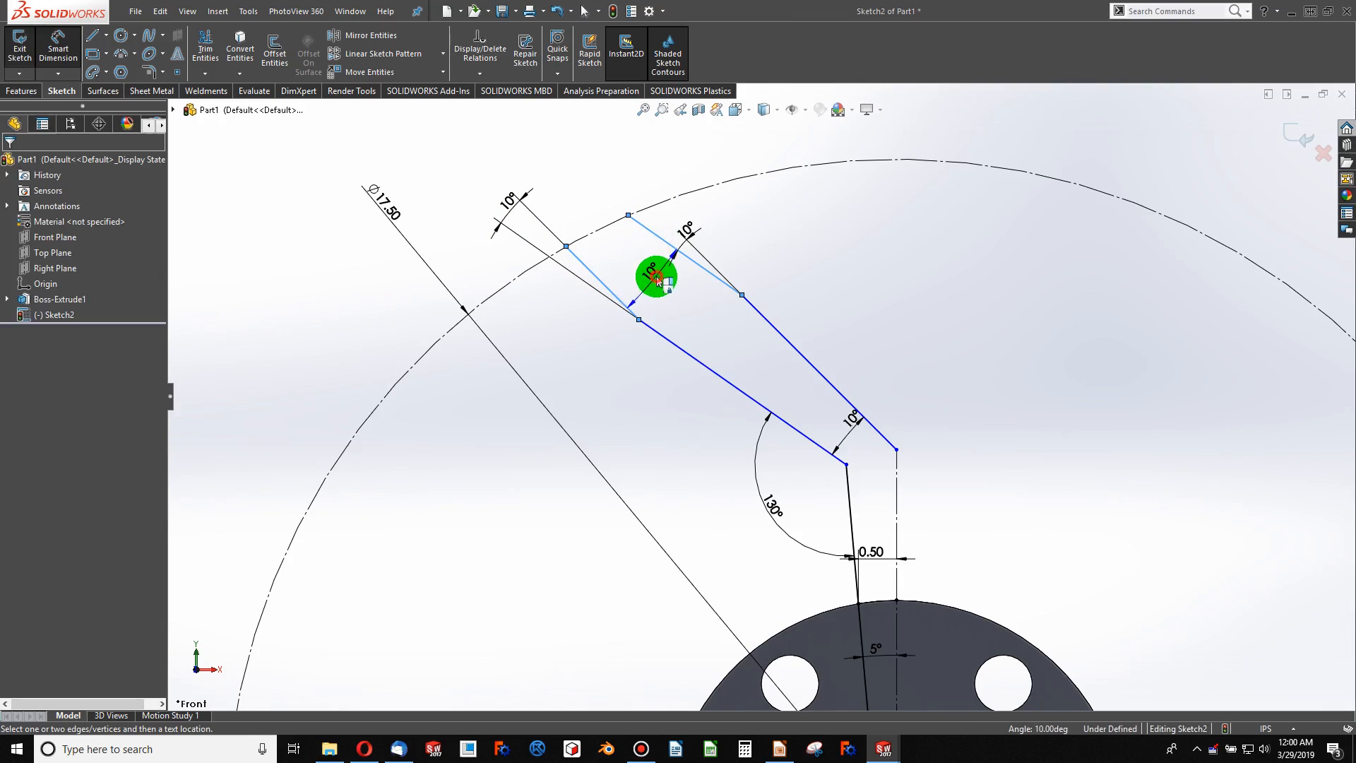
{"action": "left_click", "coordinate": [657, 280]}
{"action": "left_click", "coordinate": [690, 413]}
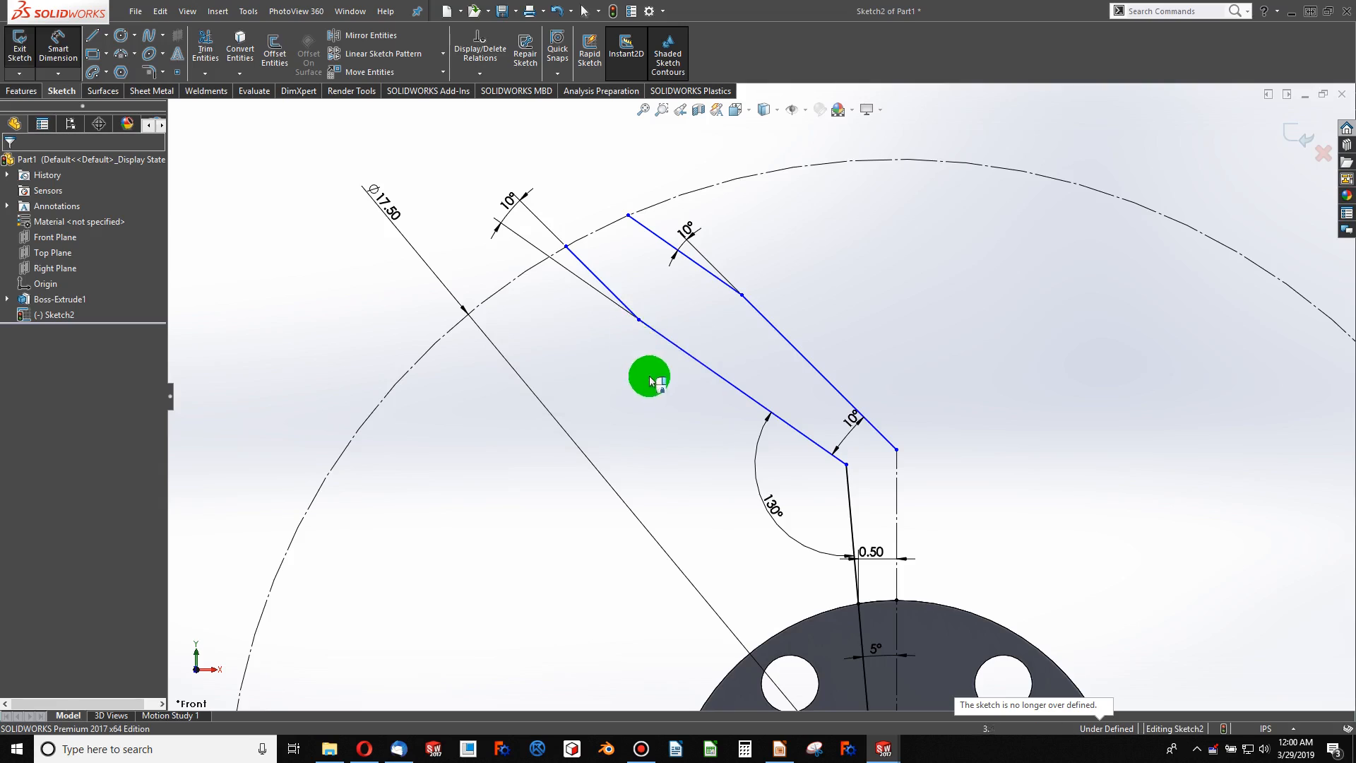
- Try to close the blade tip with a three-point arc that follows the construction circle
{"action": "left_click", "coordinate": [123, 56]}
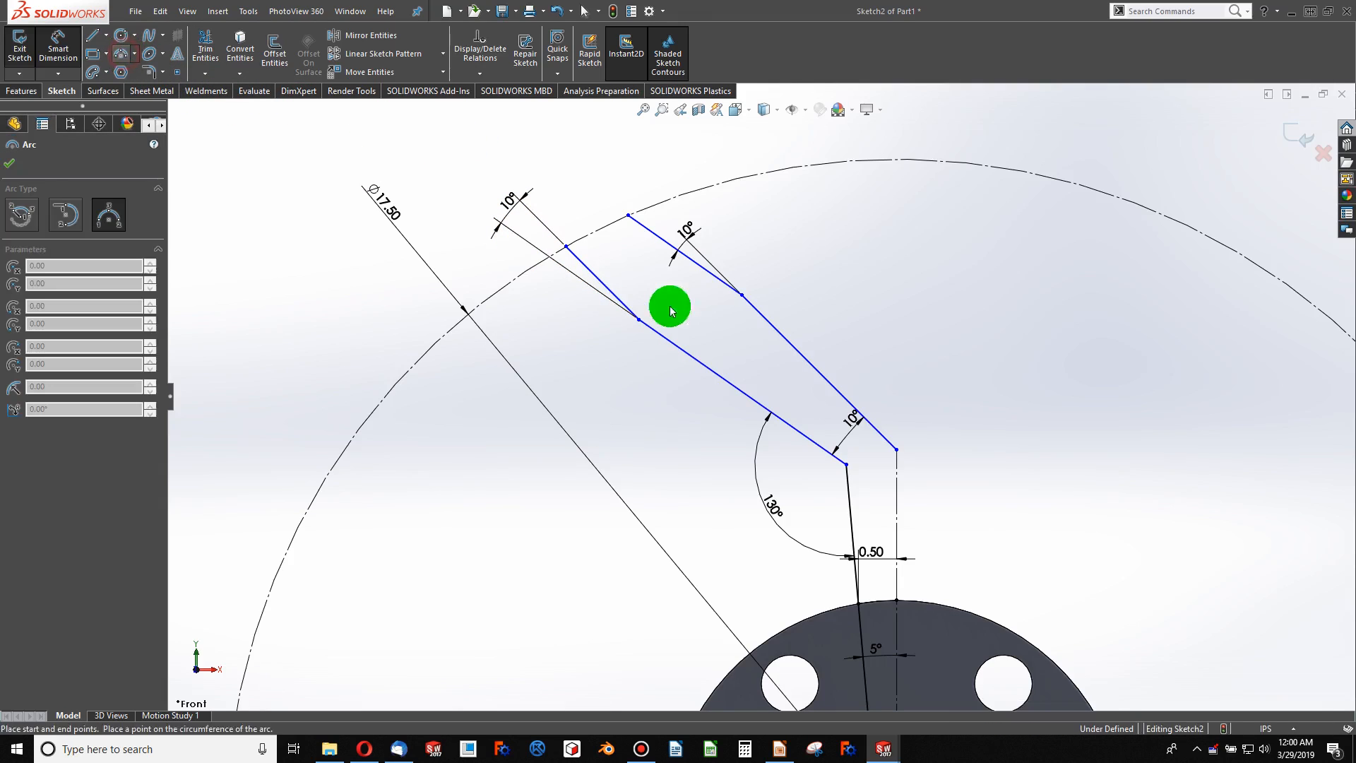
{"action": "left_click", "coordinate": [567, 246]}
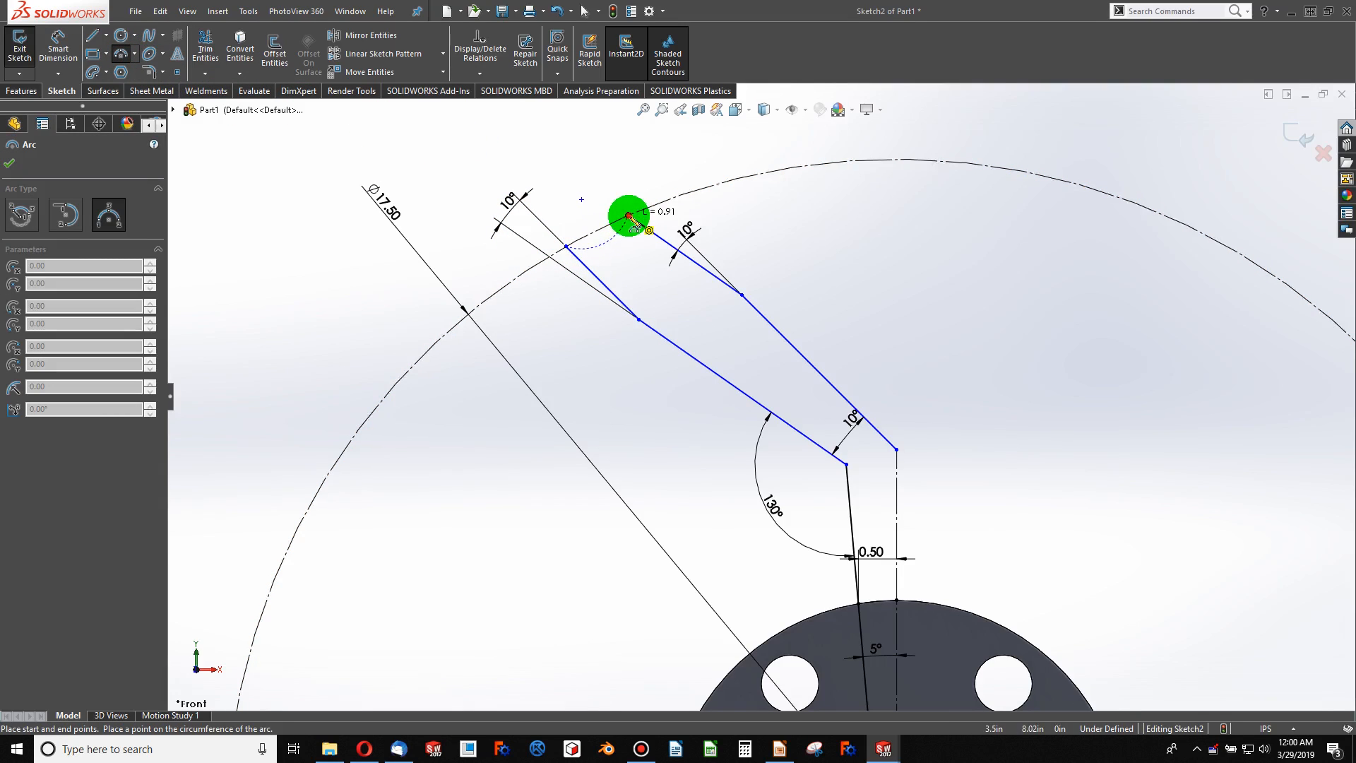
{"action": "left_click", "coordinate": [629, 215]}
{"action": "left_click", "coordinate": [605, 227]}
{"action": "key", "text": "Escape"}
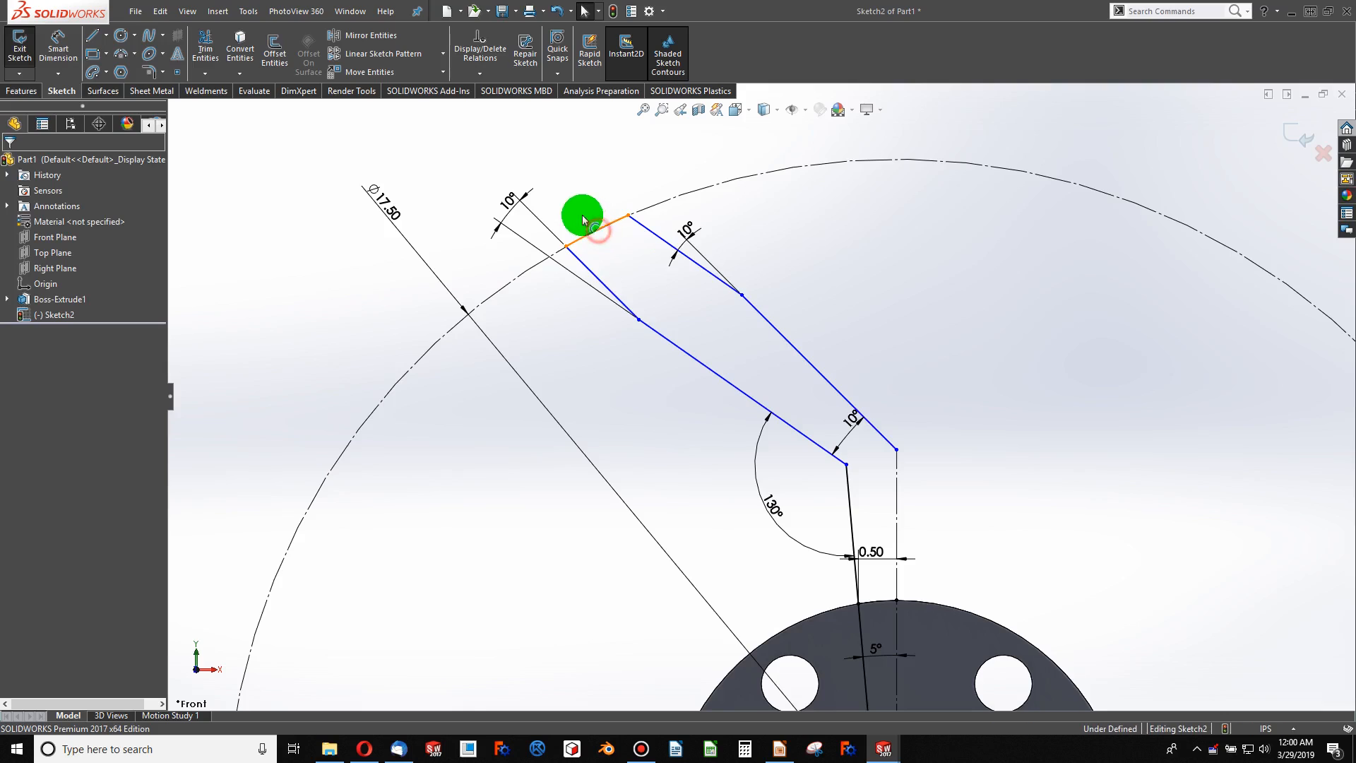
{"action": "mouse_move", "coordinate": [583, 219]}
{"action": "left_mouse_down"}
{"action": "mouse_move", "coordinate": [575, 206]}
{"action": "mouse_move", "coordinate": [682, 272]}
{"action": "left_mouse_up"}
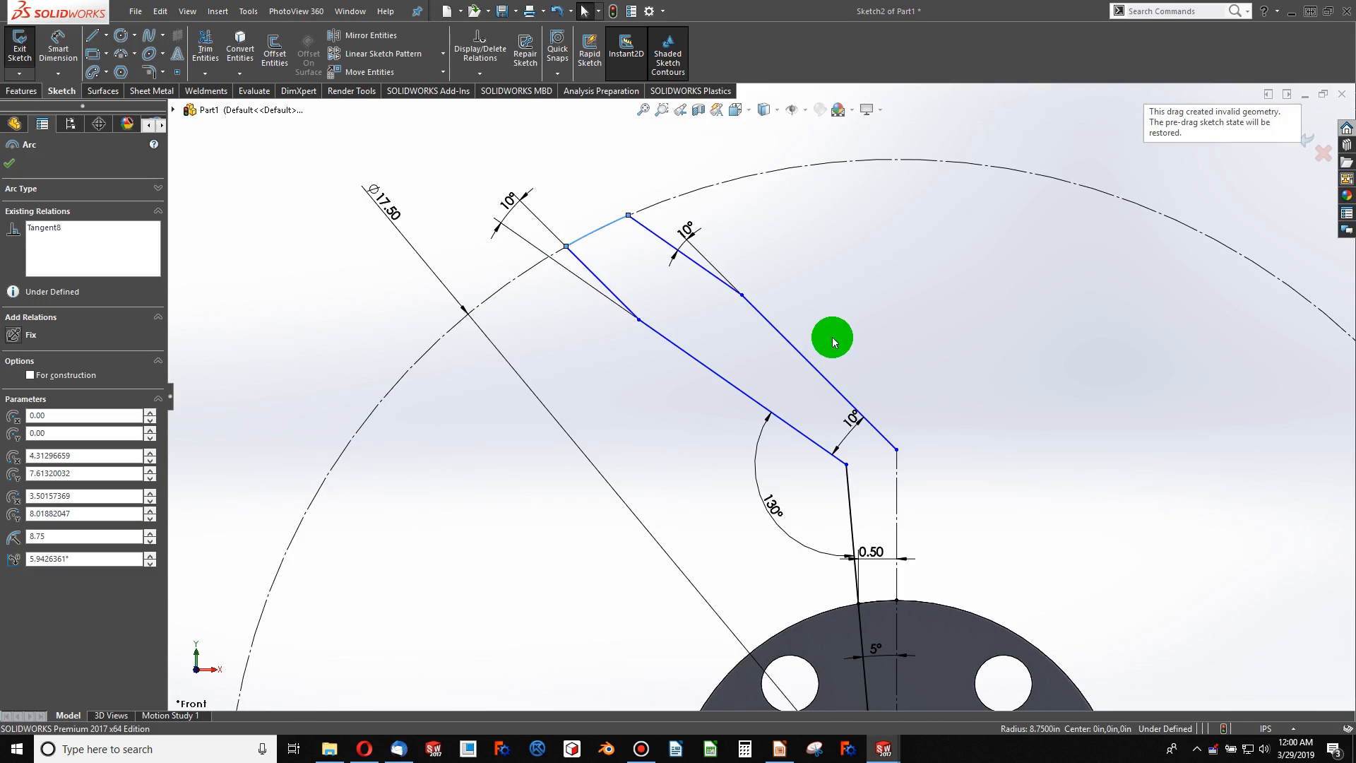
{"action": "left_click", "coordinate": [833, 343]}
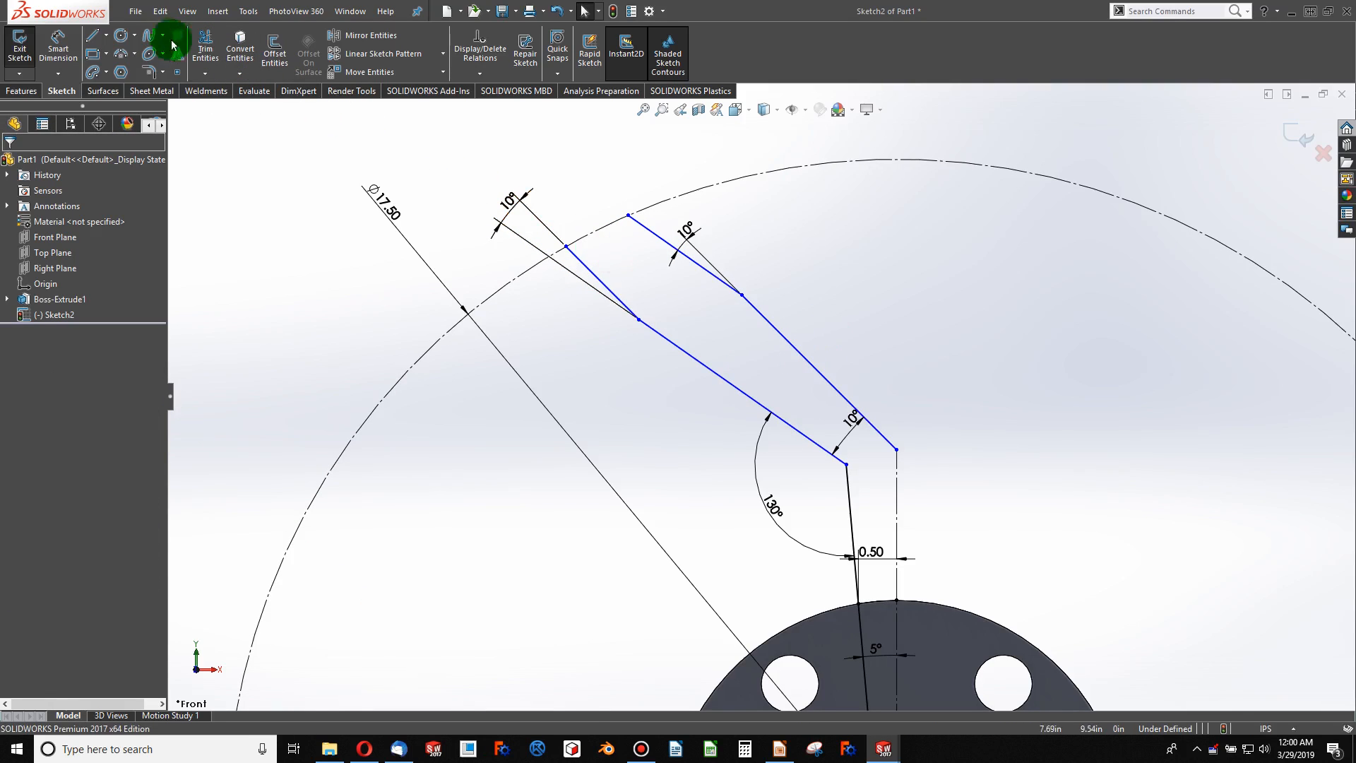
- Sketch an outward-bulging three-point arc of about 0.64 in radius between the profile's two endpoints on the construction circle
{"action": "left_click", "coordinate": [117, 60]}
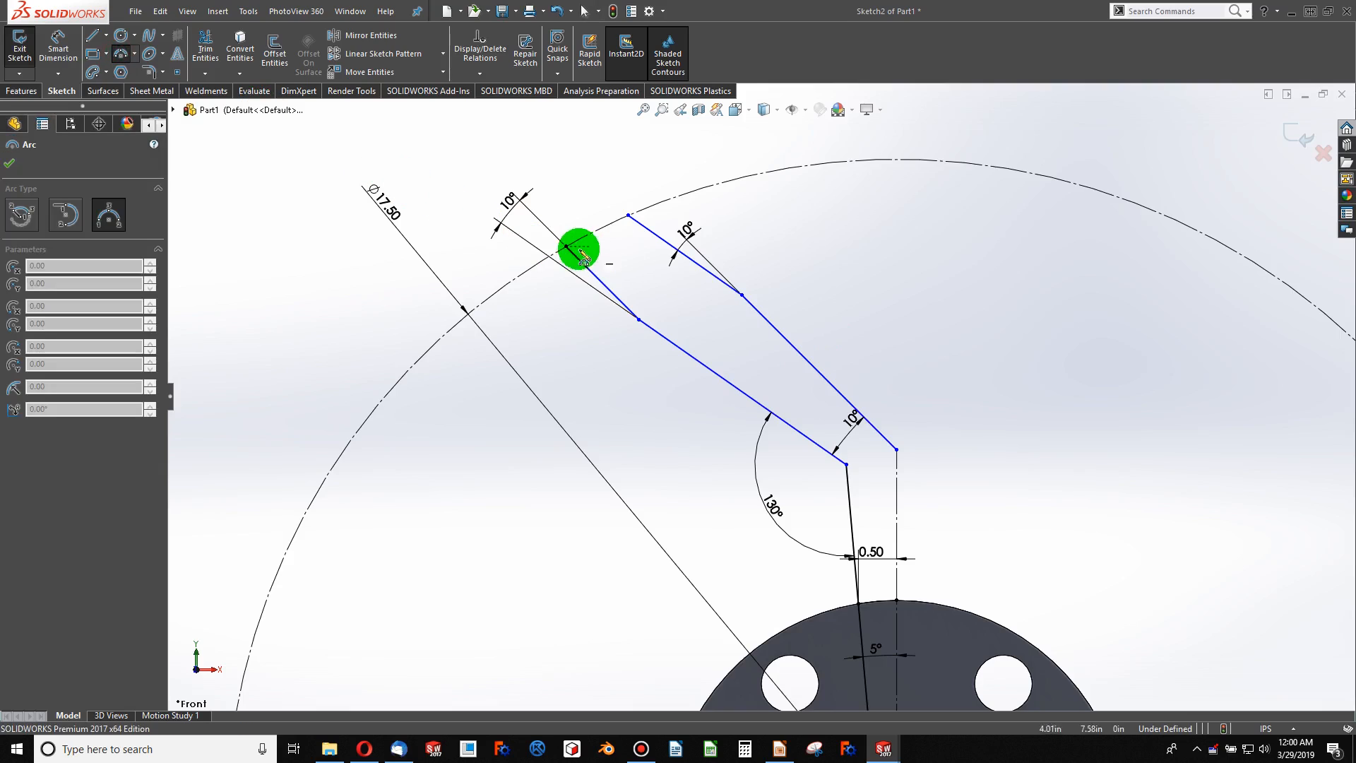
{"action": "key", "text": "Escape"}
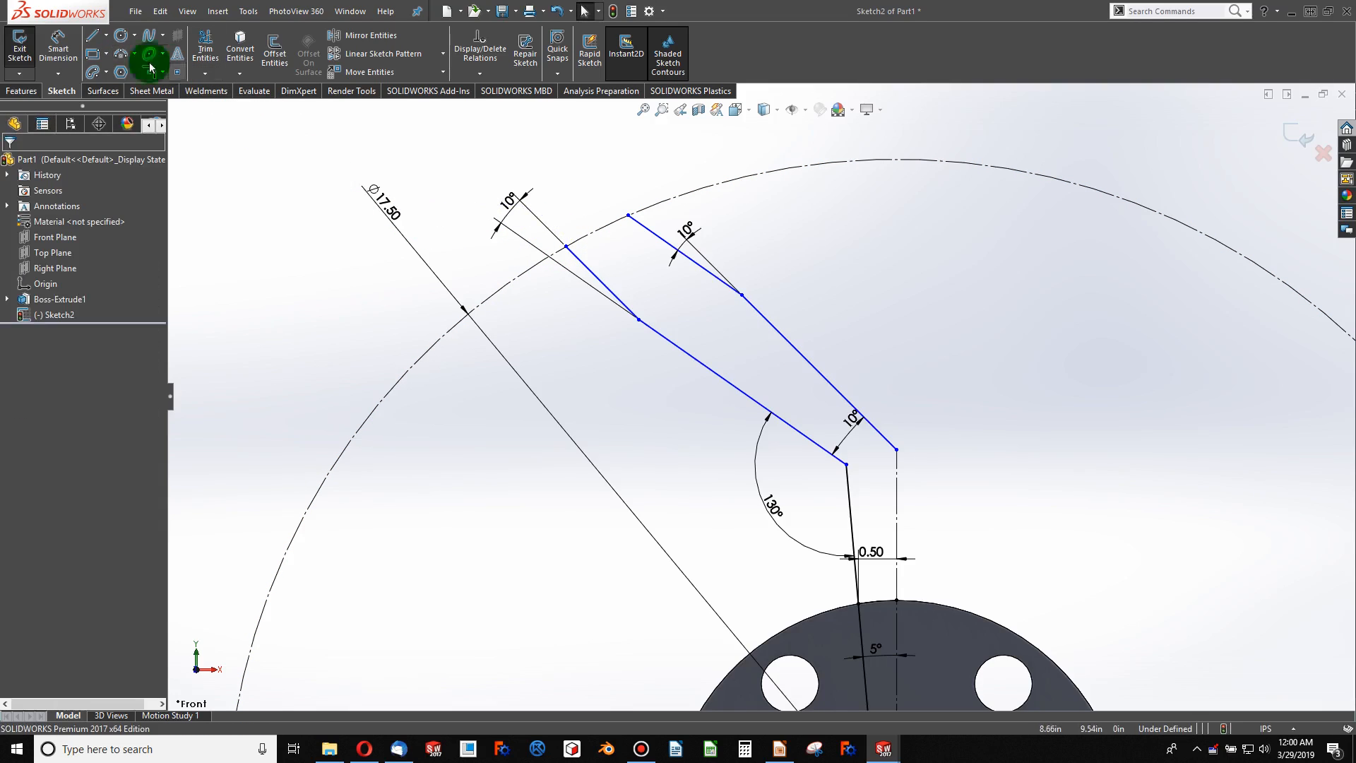
{"action": "left_click", "coordinate": [118, 59]}
{"action": "left_click", "coordinate": [566, 246]}
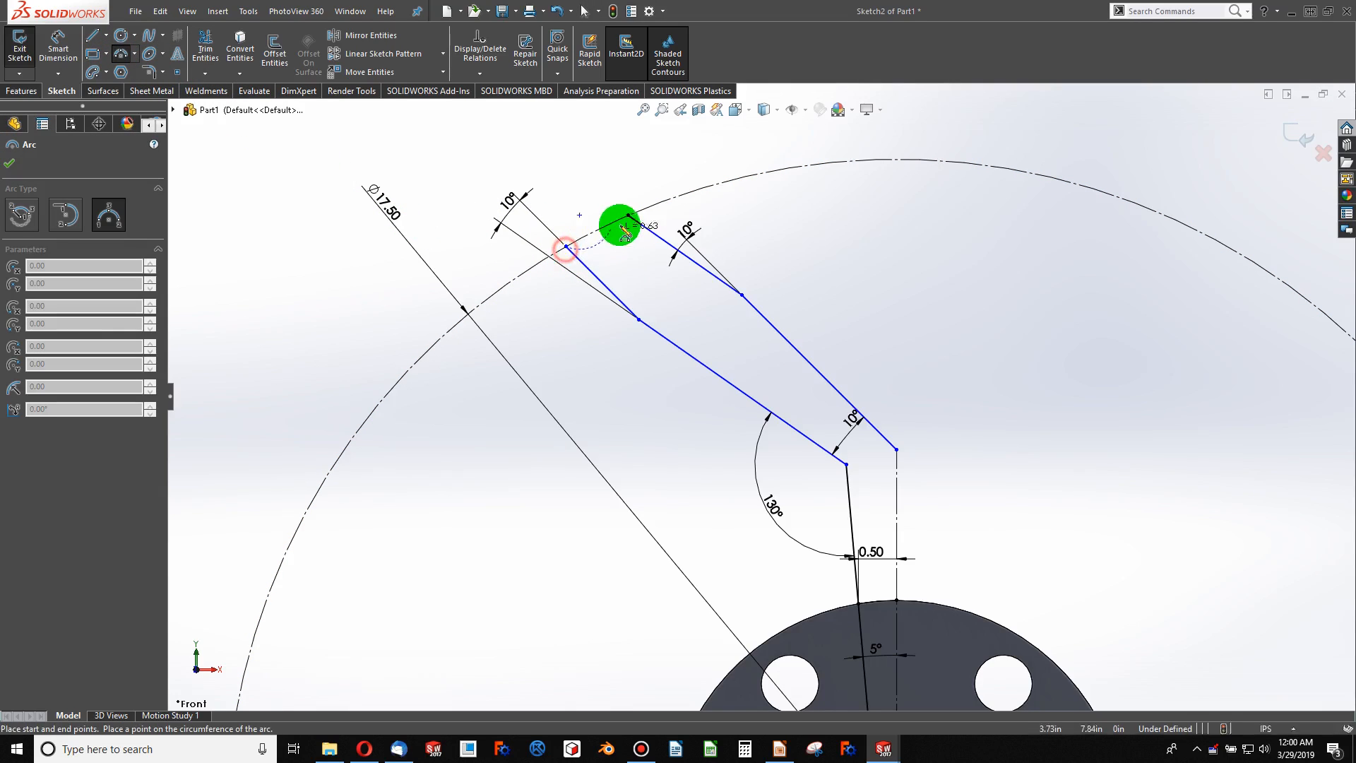
{"action": "left_click", "coordinate": [601, 218]}
{"action": "key", "text": "Escape"}
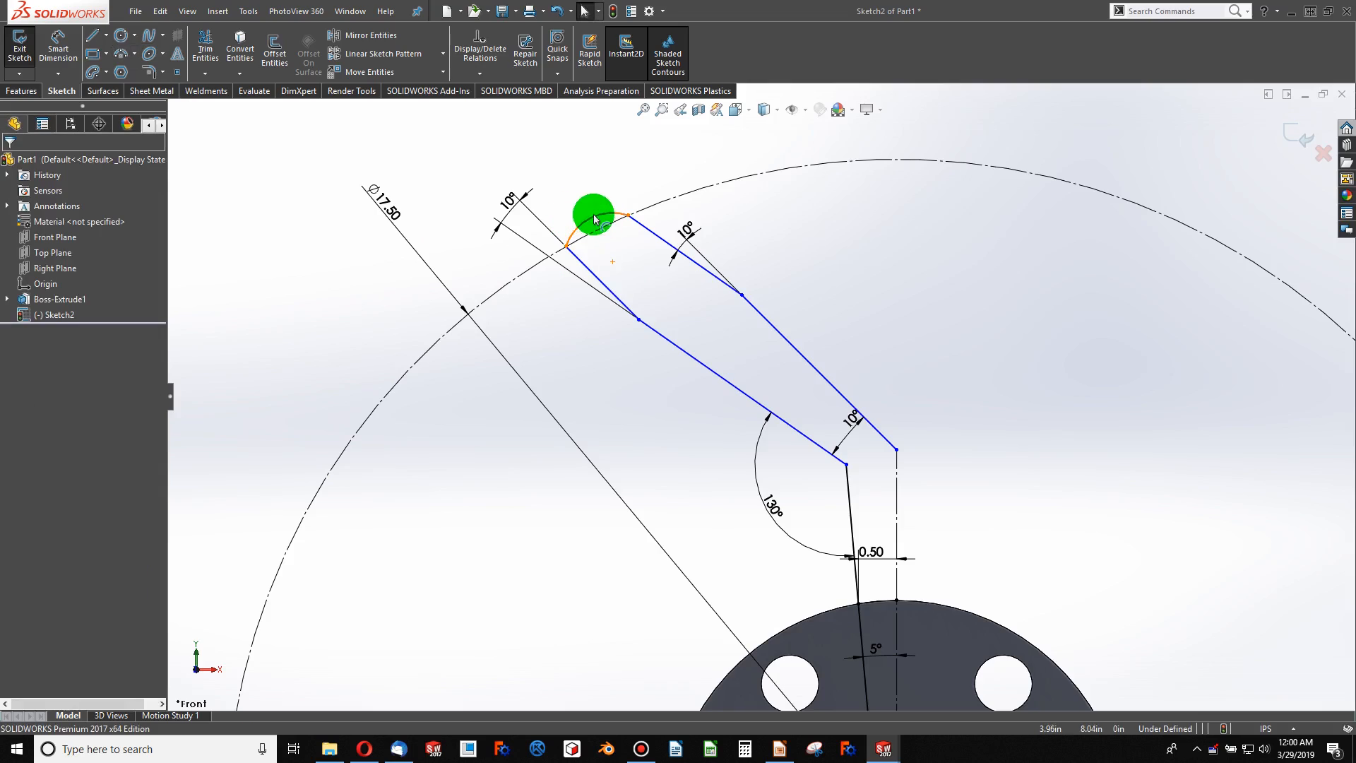
- Make the blade tip arc coradial with the 17.5 in construction circle
{"action": "left_click", "coordinate": [598, 214]}
{"action": "left_click", "coordinate": [655, 211]}
{"action": "left_click_drag", "start_coordinate": [655, 209], "coordinate": [657, 210]}
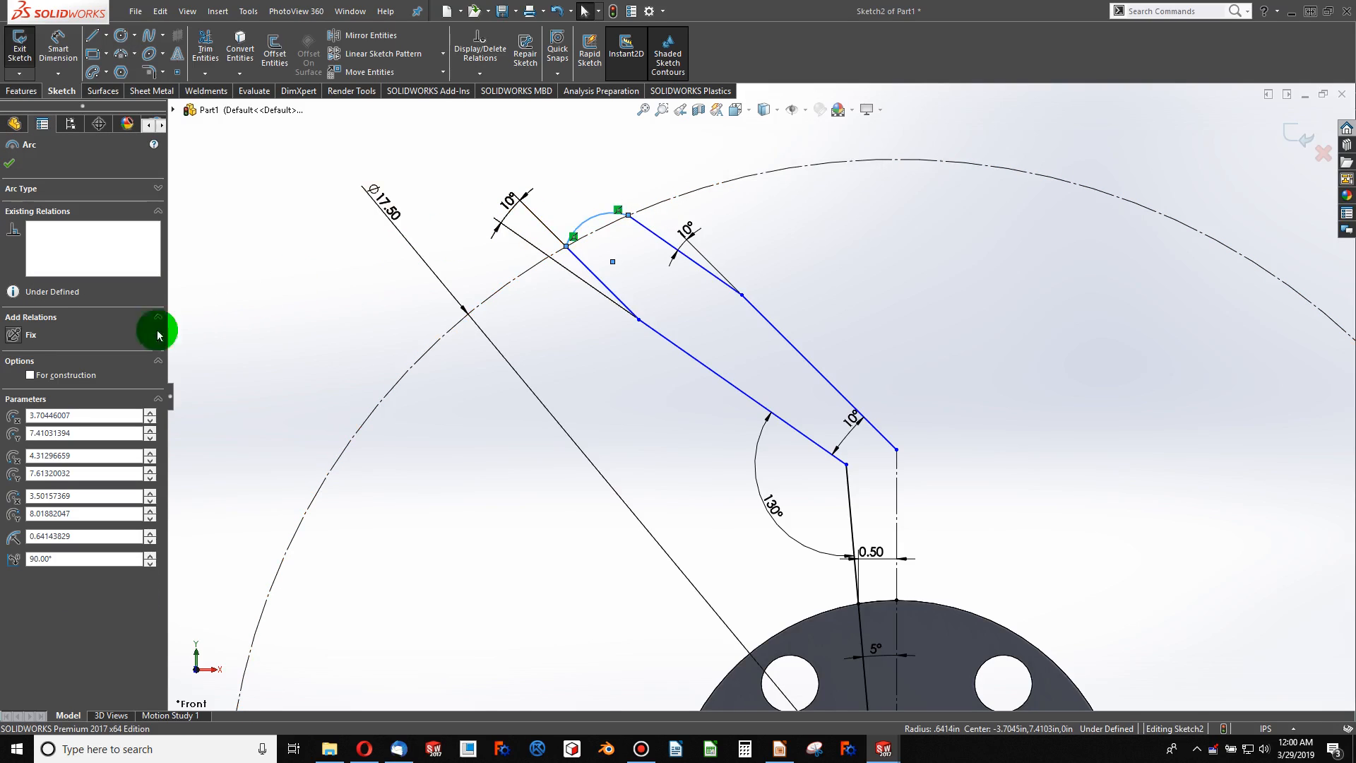
{"action": "left_click", "coordinate": [337, 315]}
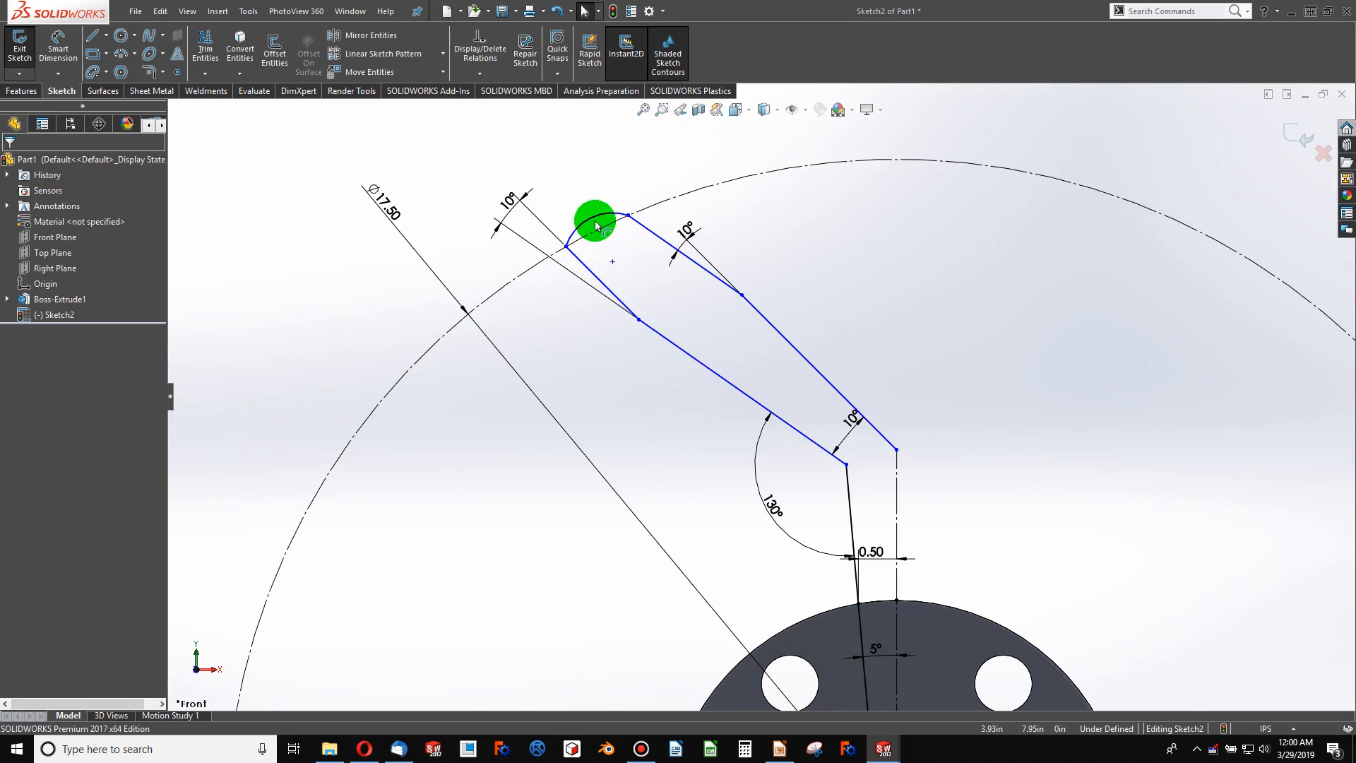
{"action": "left_click", "coordinate": [597, 223]}
{"action": "left_click", "coordinate": [599, 226], "text": "ctrl"}
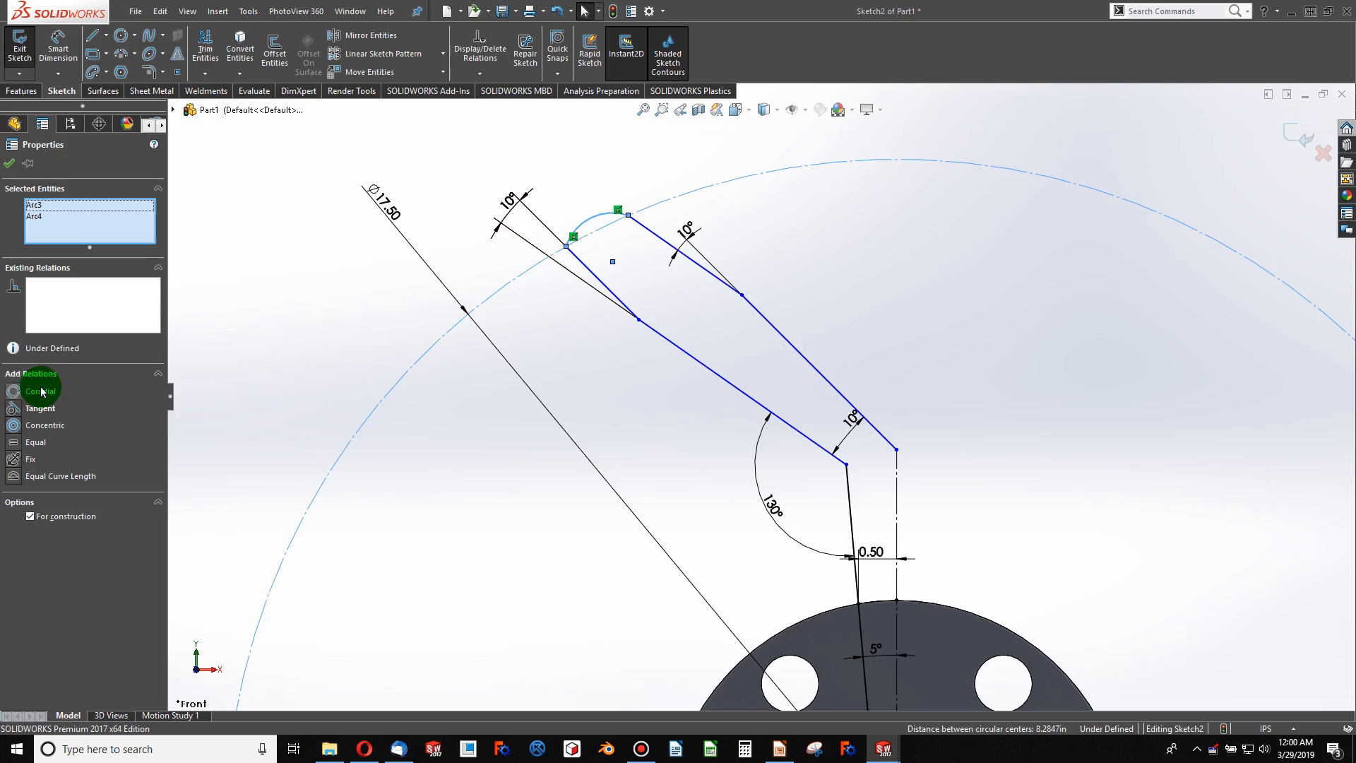
{"action": "left_click", "coordinate": [17, 441]}
{"action": "left_click", "coordinate": [616, 392]}
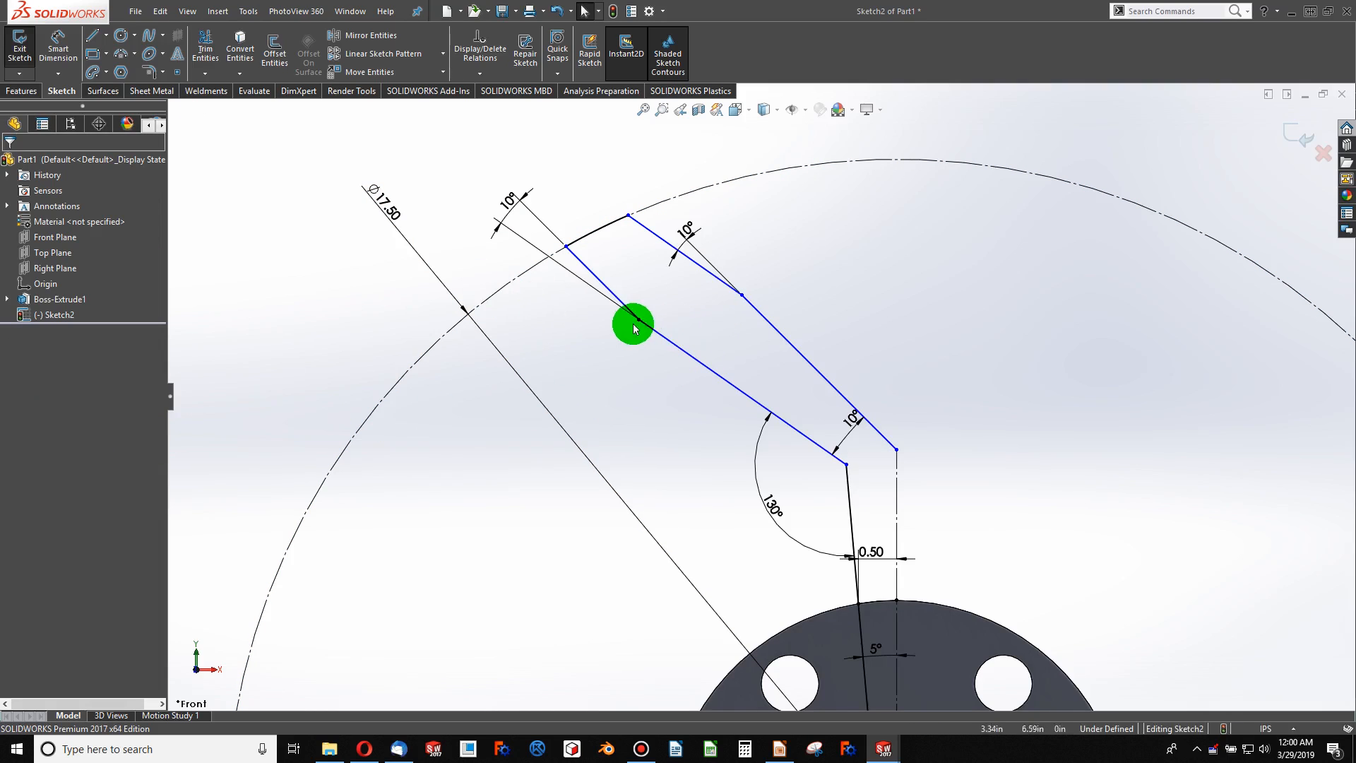
- Move the left side's bend point closer to the right side's bend point and align the two with a vertical relation
{"action": "mouse_move", "coordinate": [638, 325]}
{"action": "left_mouse_down"}
{"action": "mouse_move", "coordinate": [730, 370]}
{"action": "mouse_move", "coordinate": [743, 295]}
{"action": "left_mouse_up"}
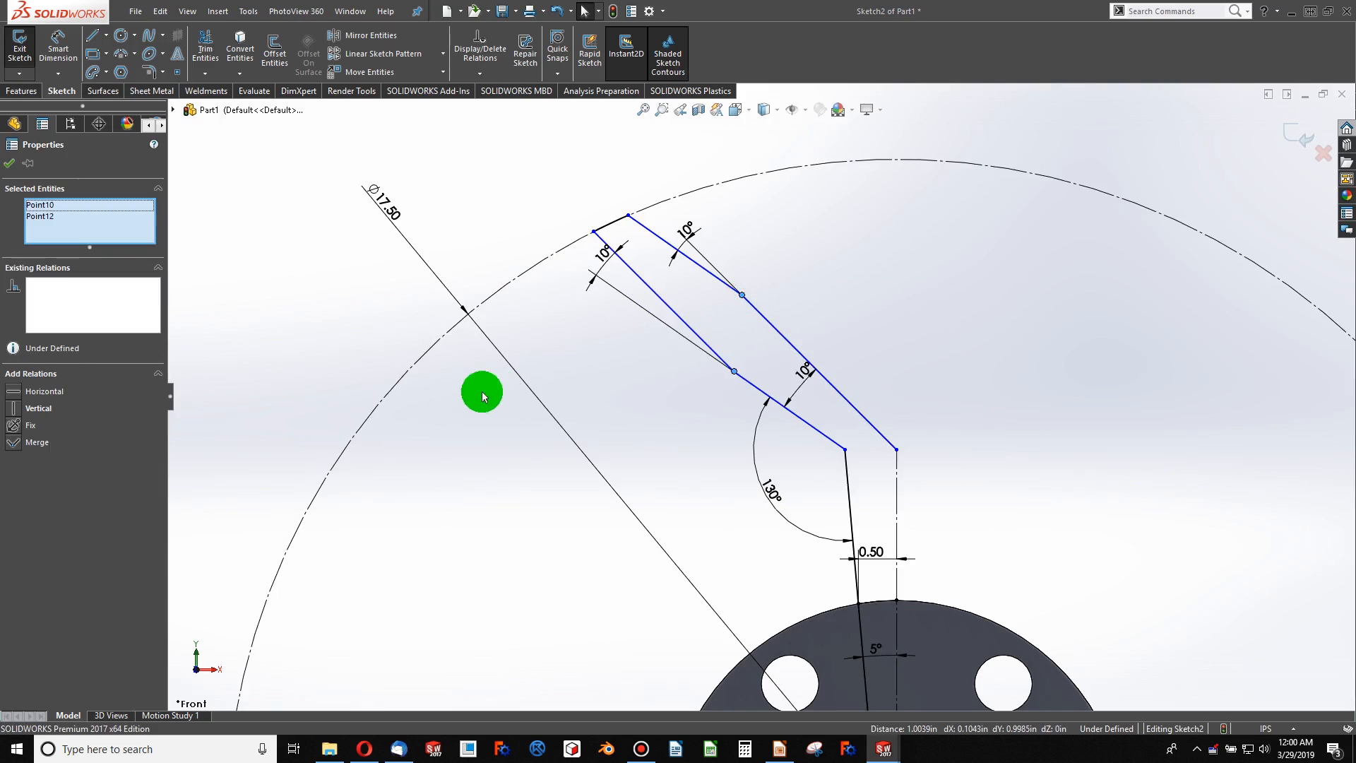
{"action": "left_click", "coordinate": [18, 410]}
{"action": "left_click", "coordinate": [428, 541]}
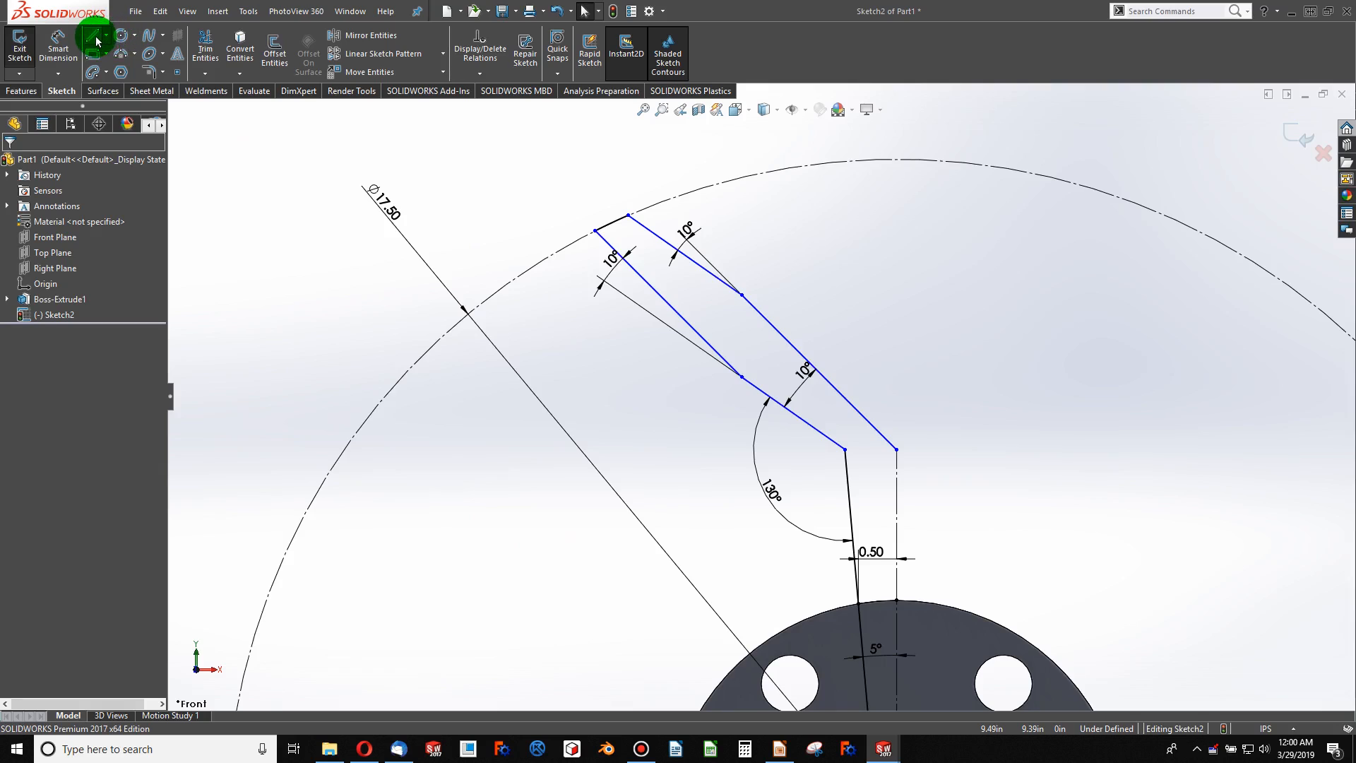
- Dimension the distance between the tip arc's two endpoints to 0.5 in
{"action": "left_click", "coordinate": [57, 48]}
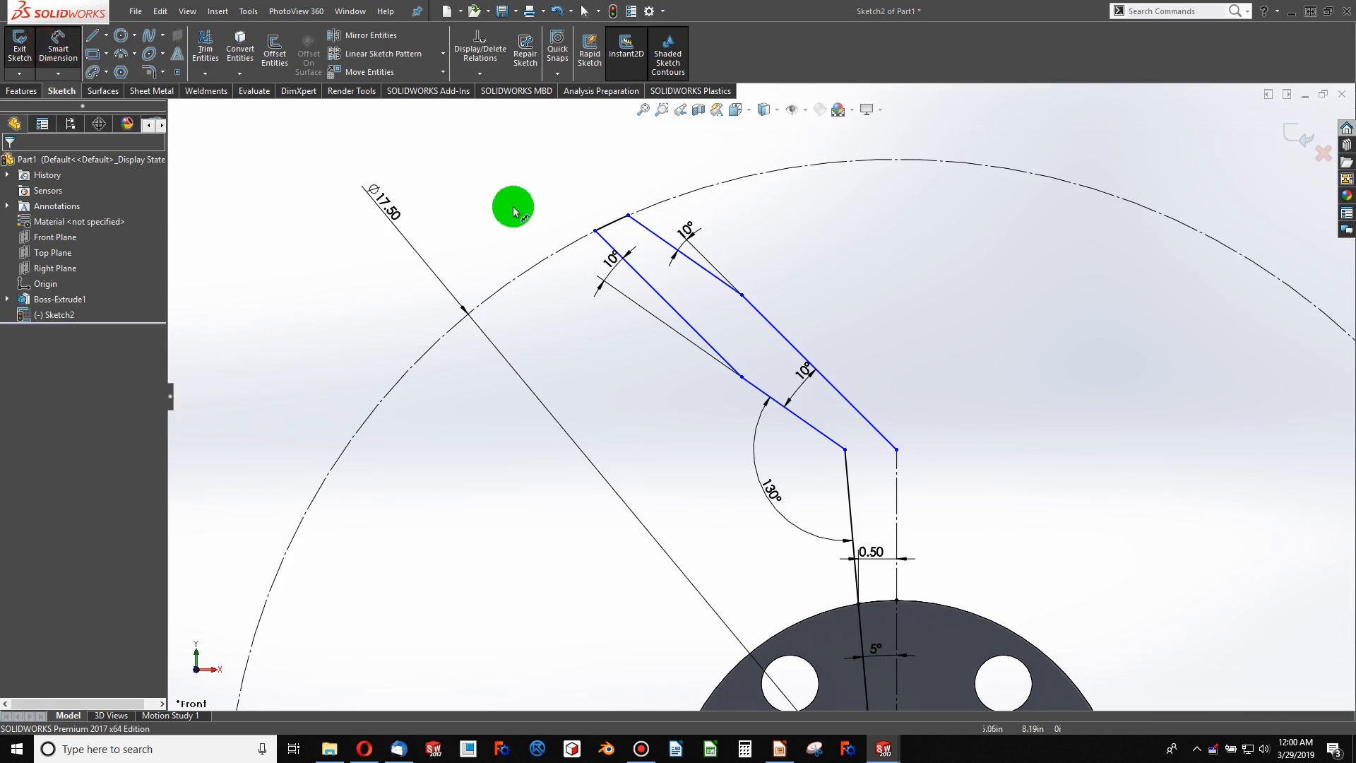
{"action": "left_click", "coordinate": [595, 231]}
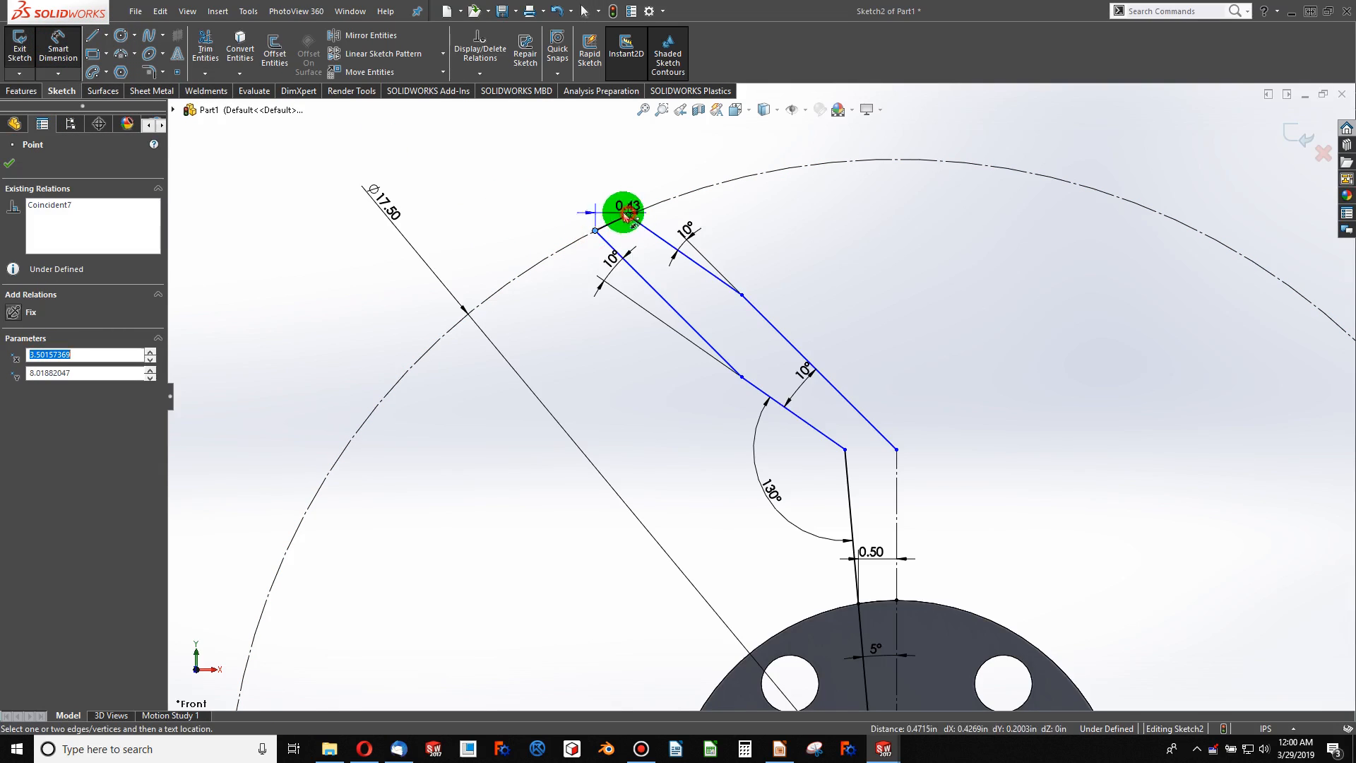
{"action": "left_click", "coordinate": [628, 214]}
{"action": "left_click", "coordinate": [582, 202]}
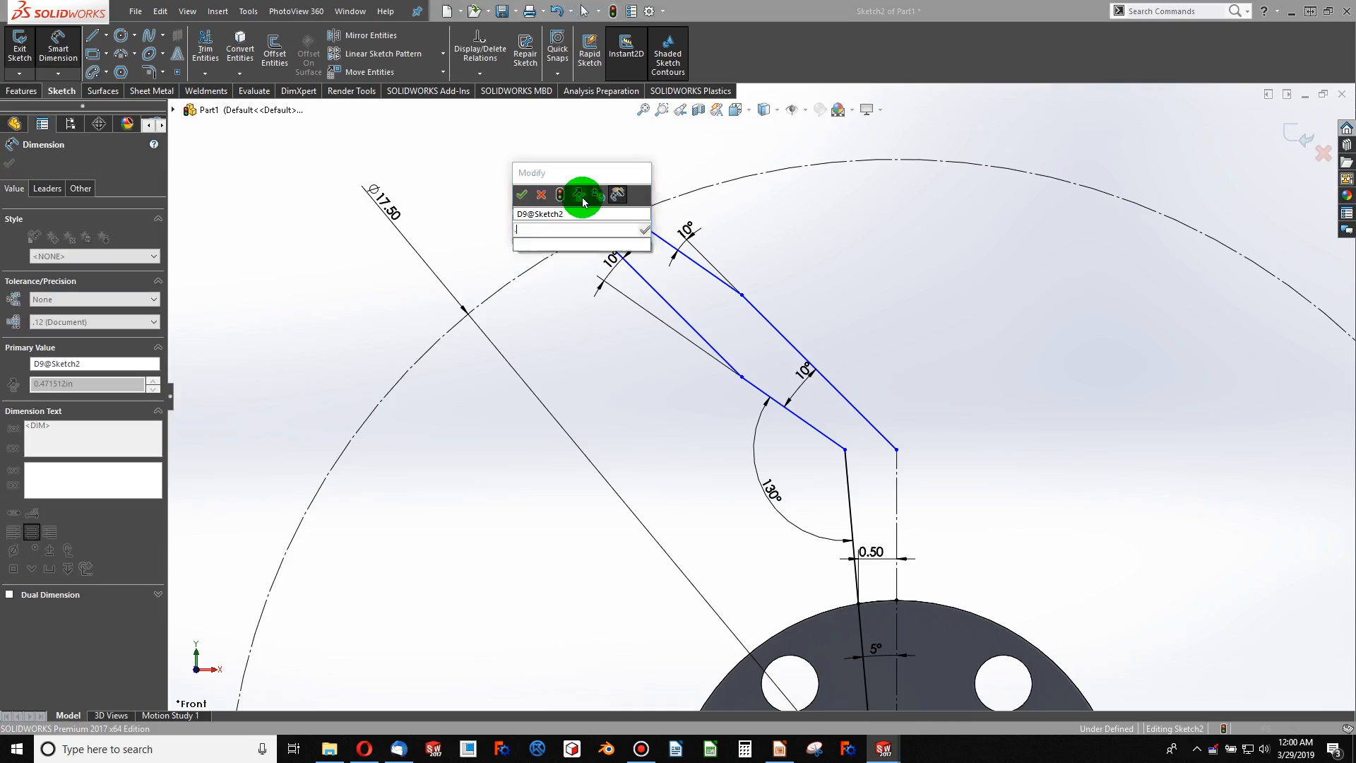
{"action": "type", "text": ".5"}
{"action": "key", "text": "Return"}
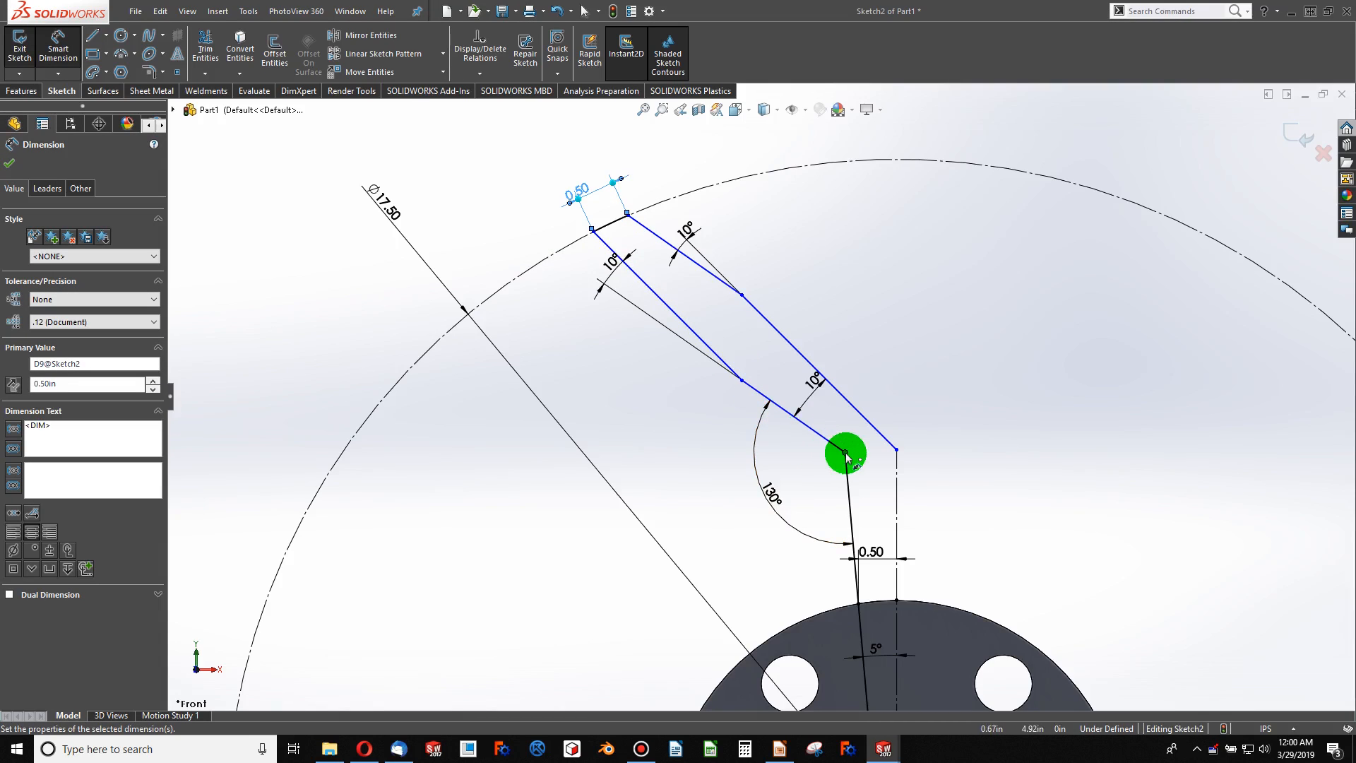
- Sketch a construction line about 0.5 in long from the profile's lower-left corner to the long line on the right side
{"action": "left_click", "coordinate": [107, 34]}
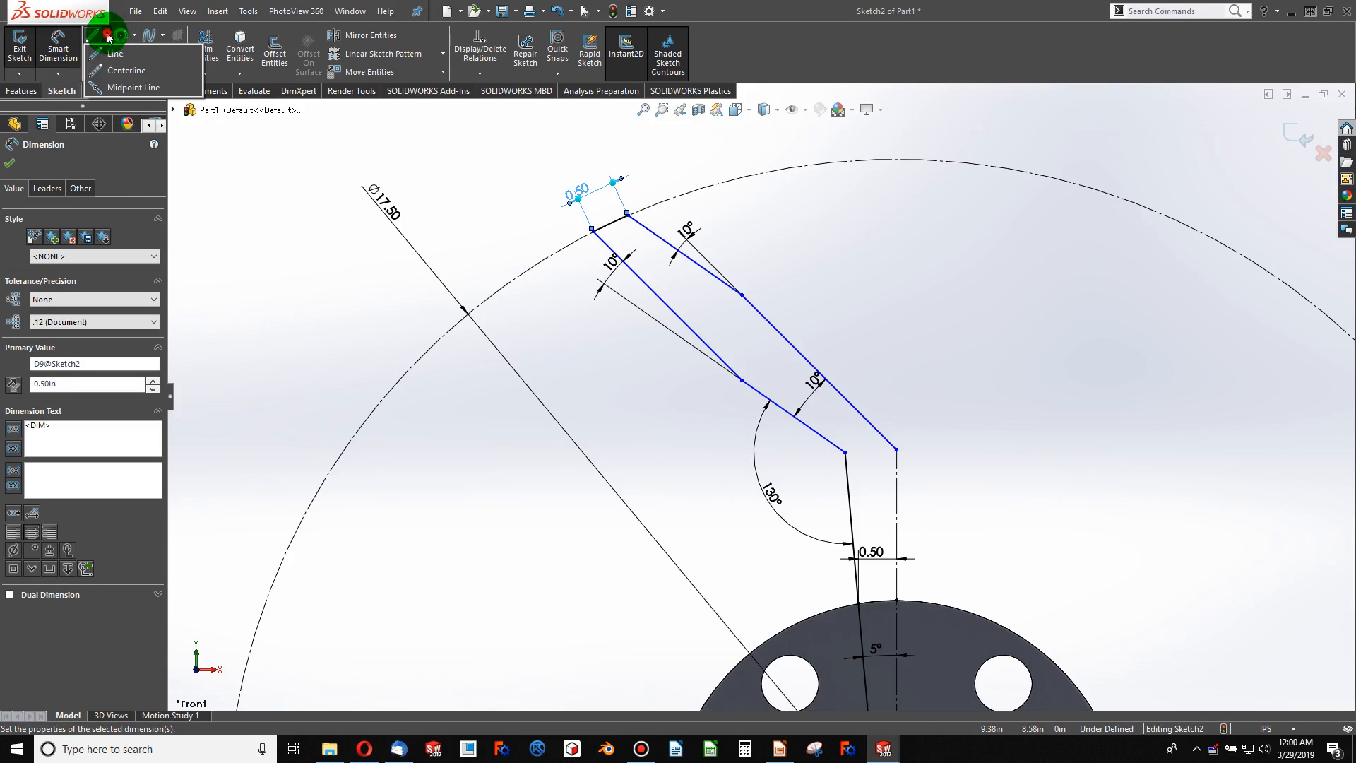
{"action": "left_click", "coordinate": [116, 61]}
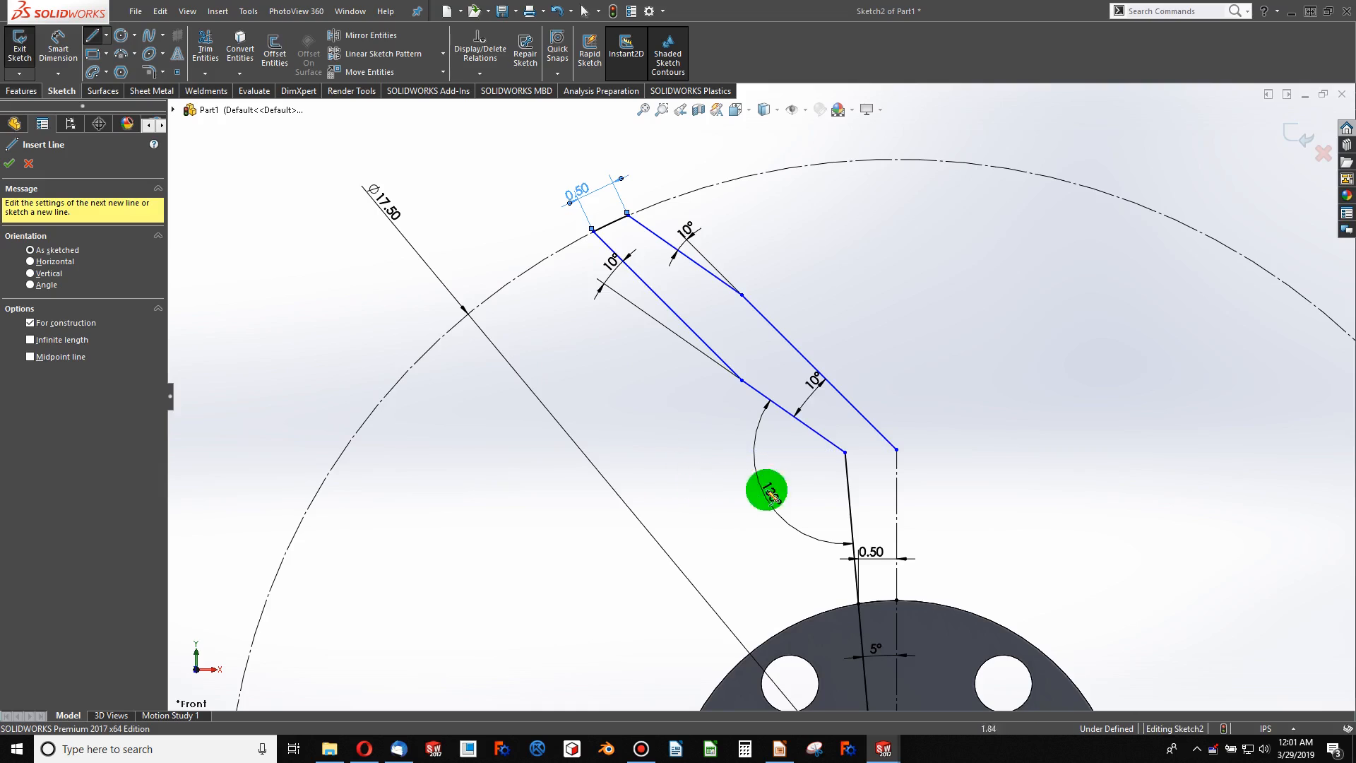
{"action": "left_click", "coordinate": [847, 452]}
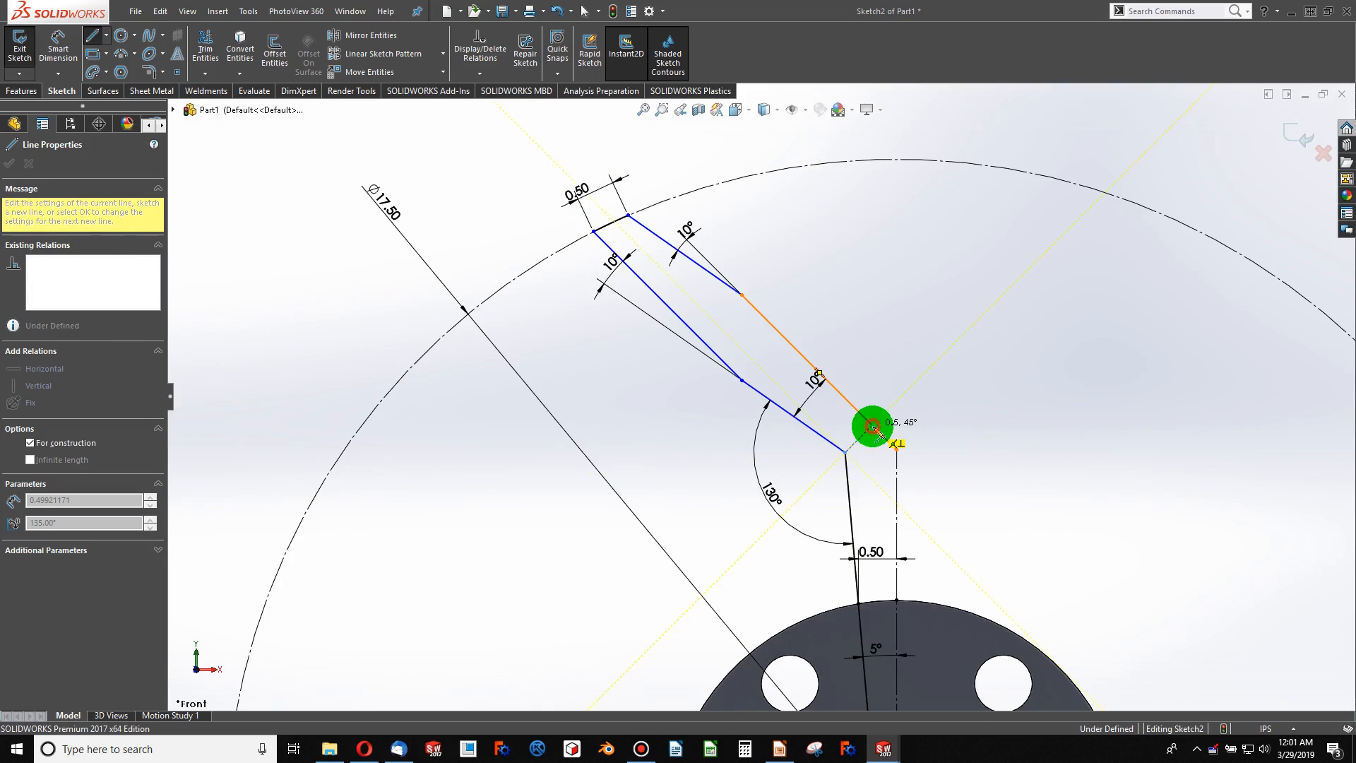
{"action": "left_click", "coordinate": [873, 427]}
{"action": "key", "text": "Escape"}
- Delete the short construction line's perpendicular relation to the right long line and make it perpendicular to the adjoining left line
{"action": "left_click", "coordinate": [860, 438]}
{"action": "left_click", "coordinate": [832, 441], "text": "ctrl"}
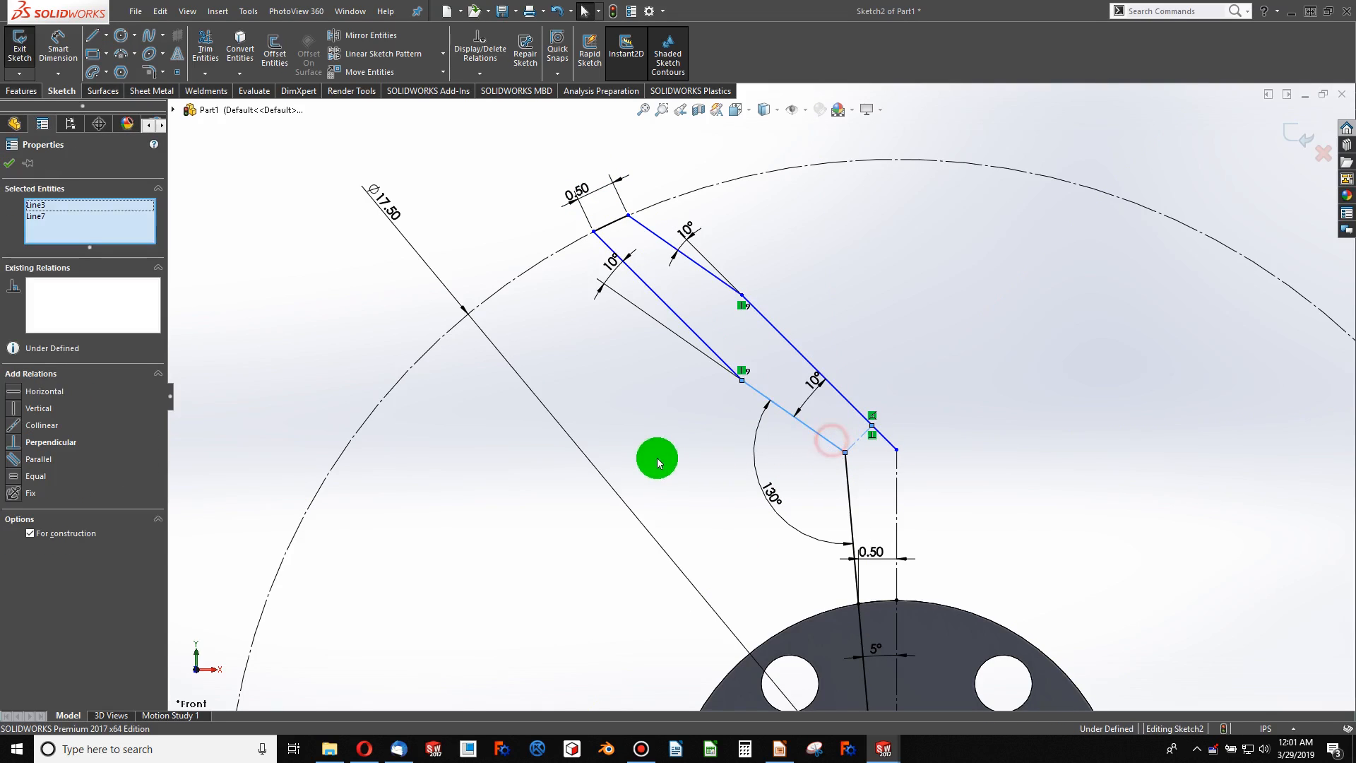
{"action": "left_click", "coordinate": [646, 460]}
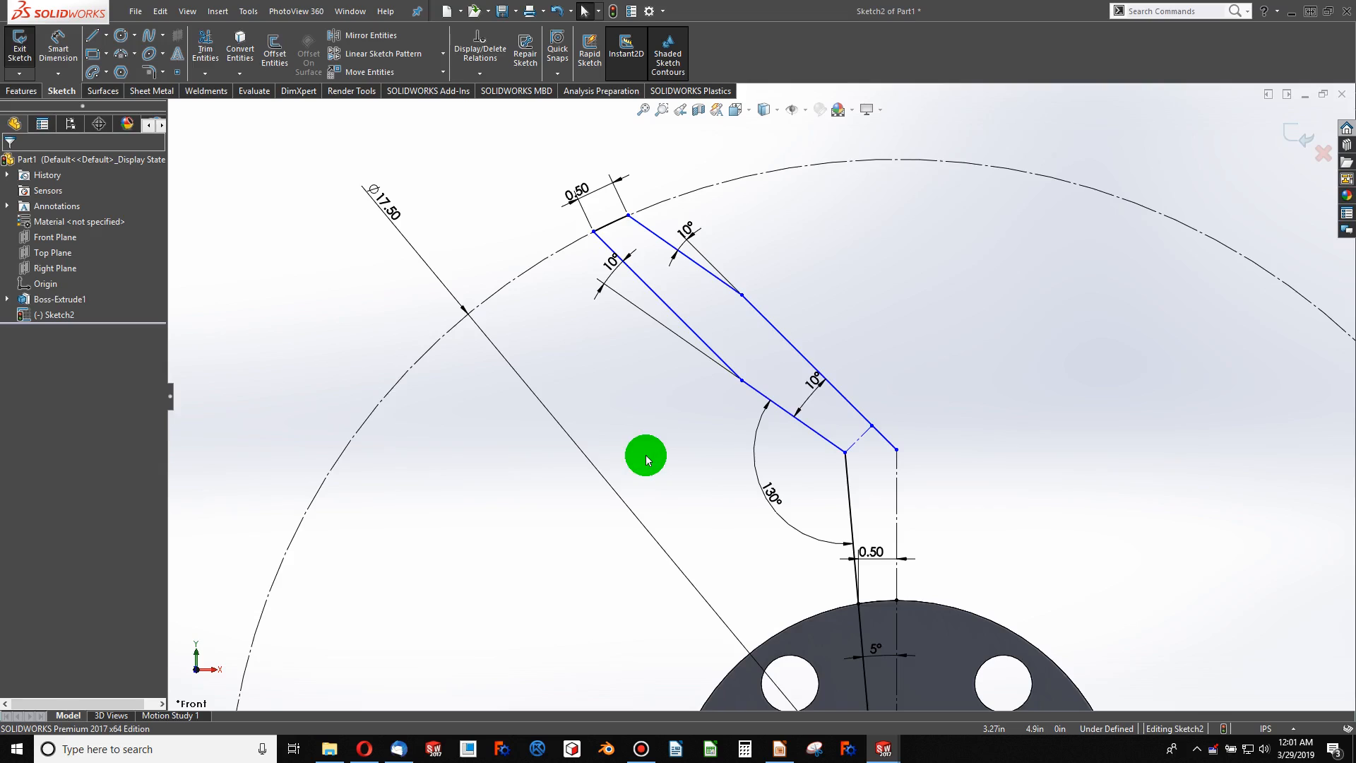
{"action": "left_click", "coordinate": [867, 442]}
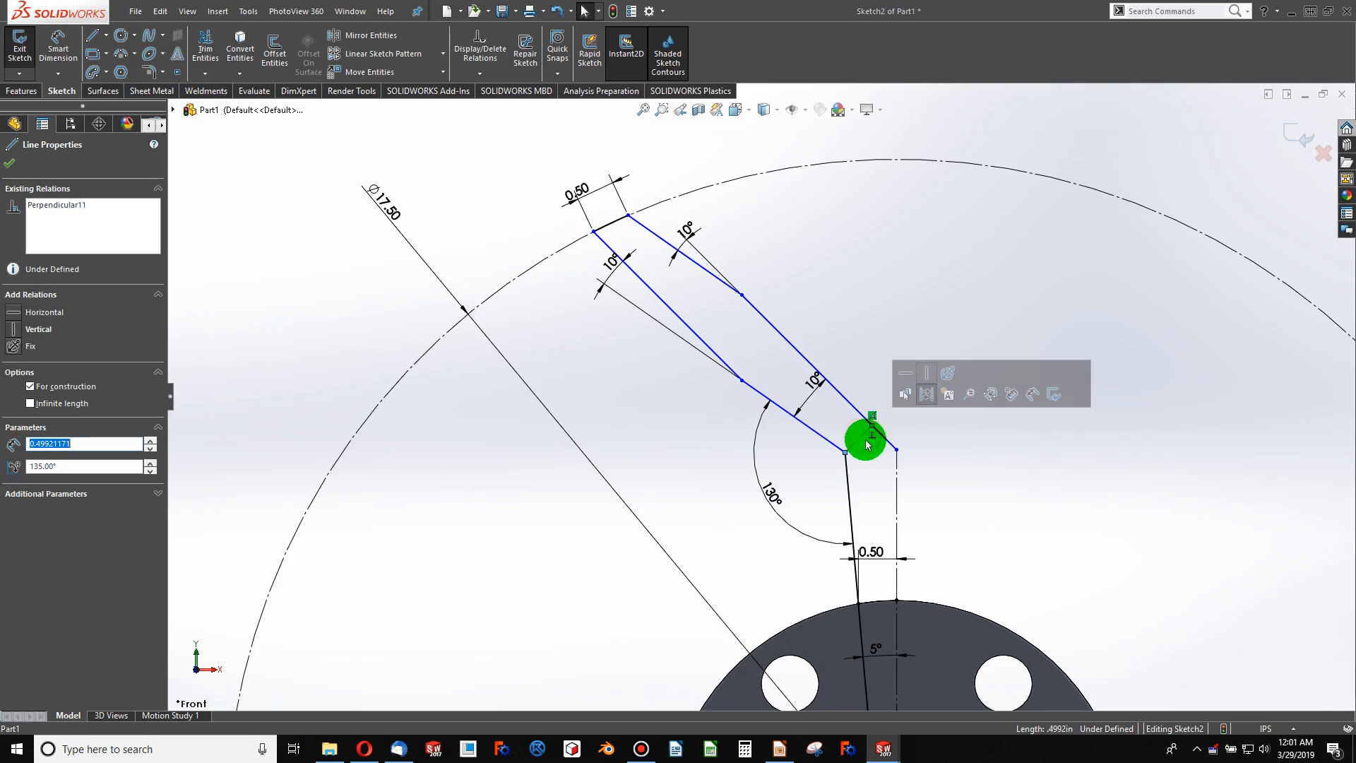
{"action": "left_click", "coordinate": [879, 444]}
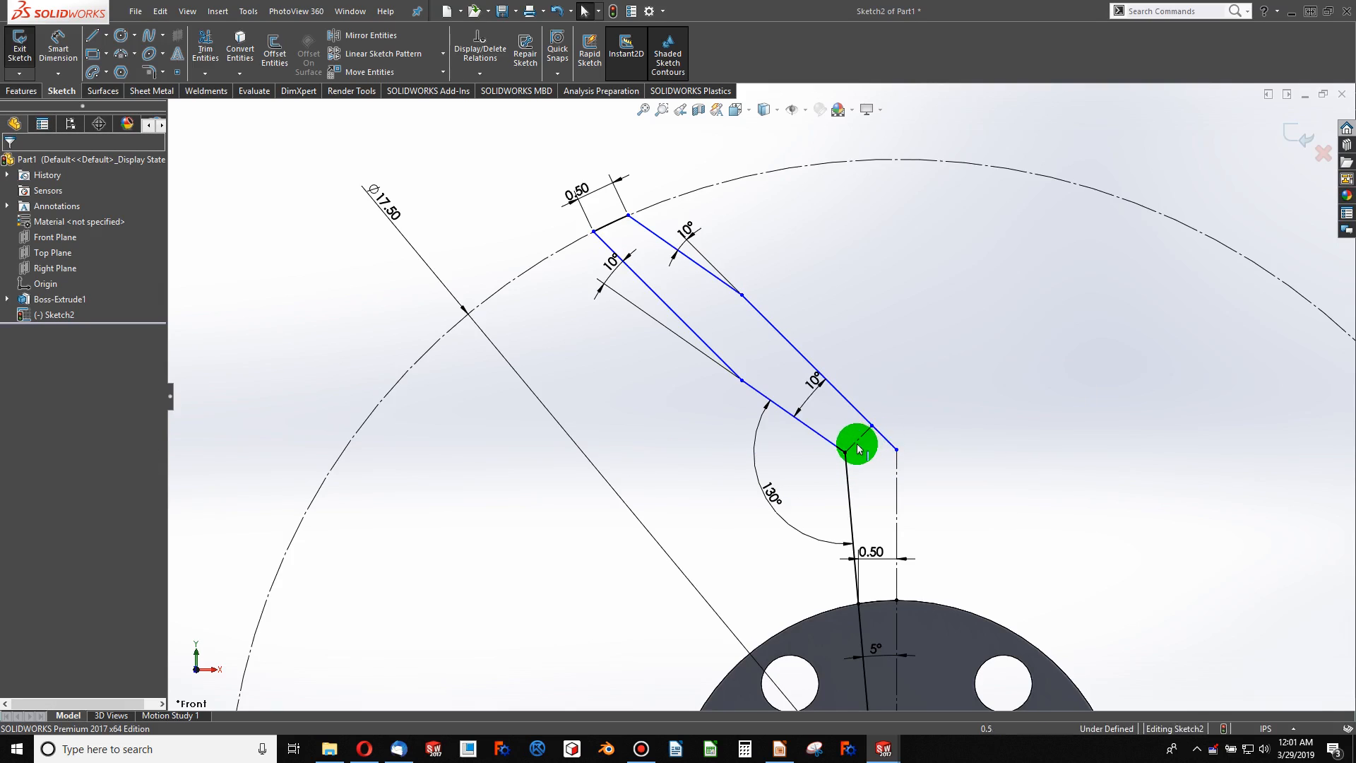
{"action": "left_click", "coordinate": [859, 447]}
{"action": "left_click", "coordinate": [836, 443], "text": "ctrl"}
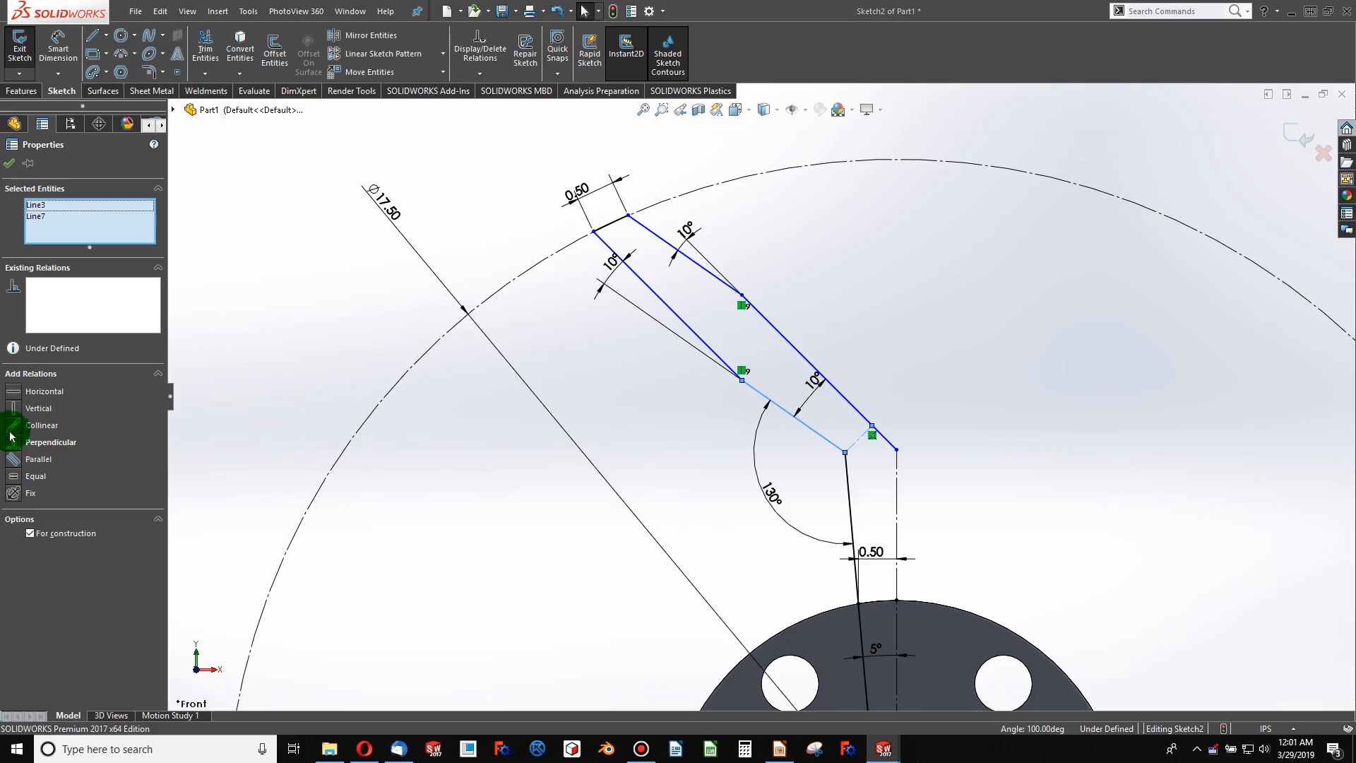
{"action": "left_click", "coordinate": [505, 508]}
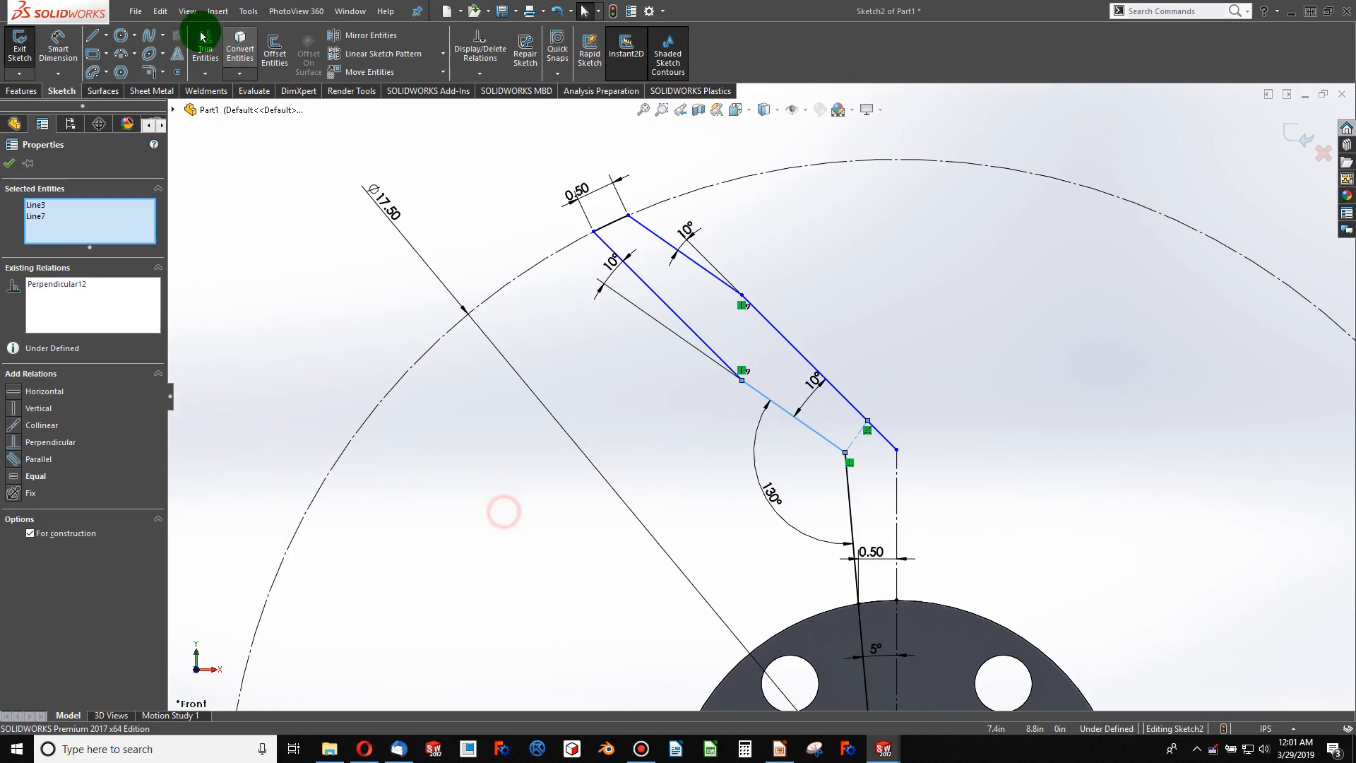
- Dimension the short construction line's length to 0.50 in
{"action": "left_click", "coordinate": [66, 43]}
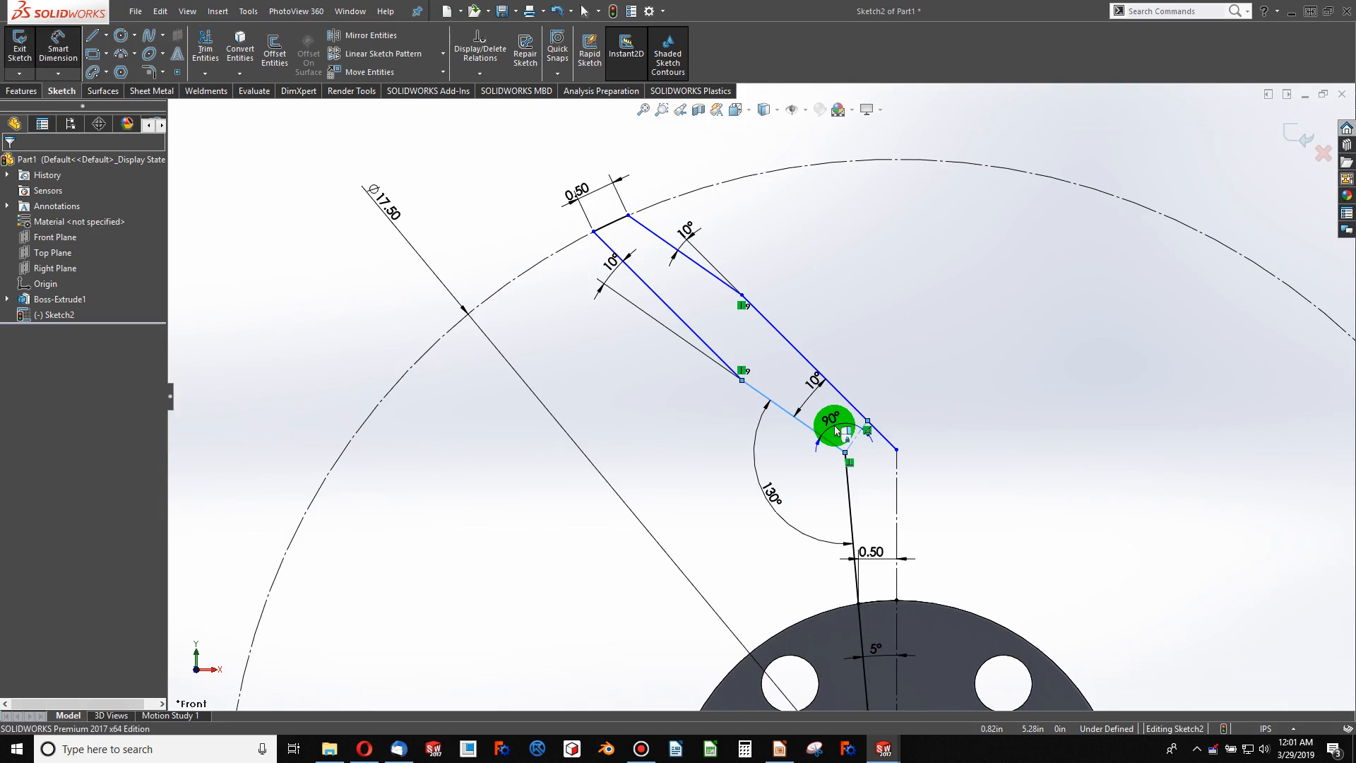
{"action": "key", "text": "Escape"}
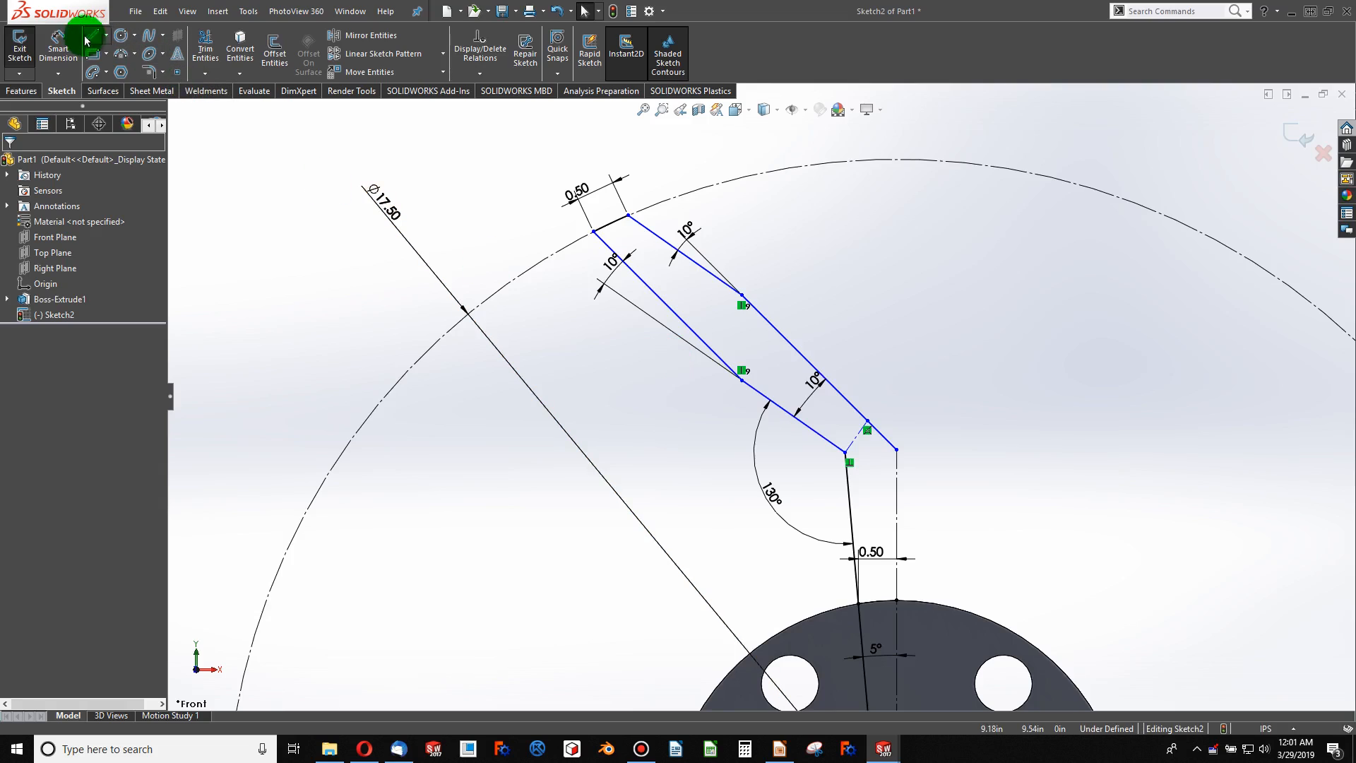
{"action": "left_click", "coordinate": [62, 35]}
{"action": "left_click", "coordinate": [865, 436]}
{"action": "left_click", "coordinate": [839, 424]}
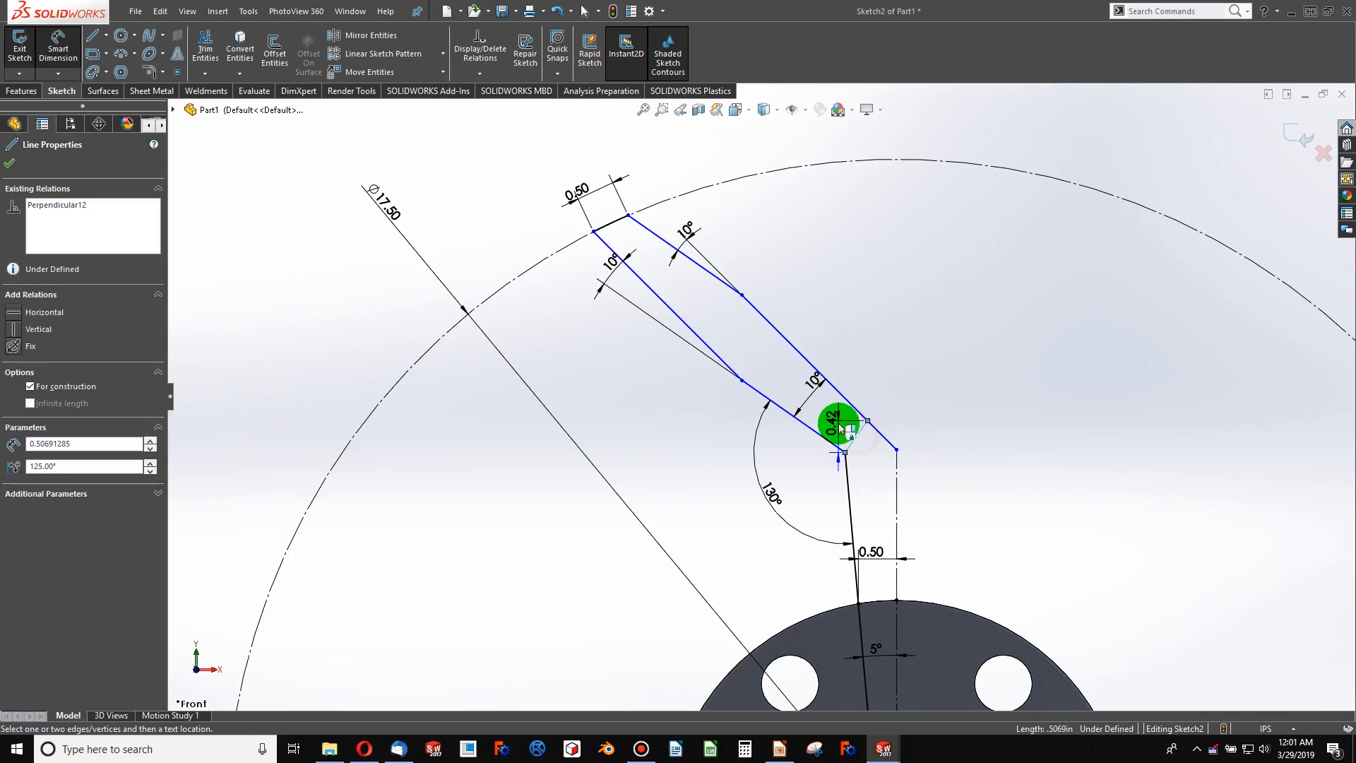
{"action": "left_click", "coordinate": [839, 414]}
{"action": "type", "text": ".50in"}
{"action": "key", "text": "Return"}
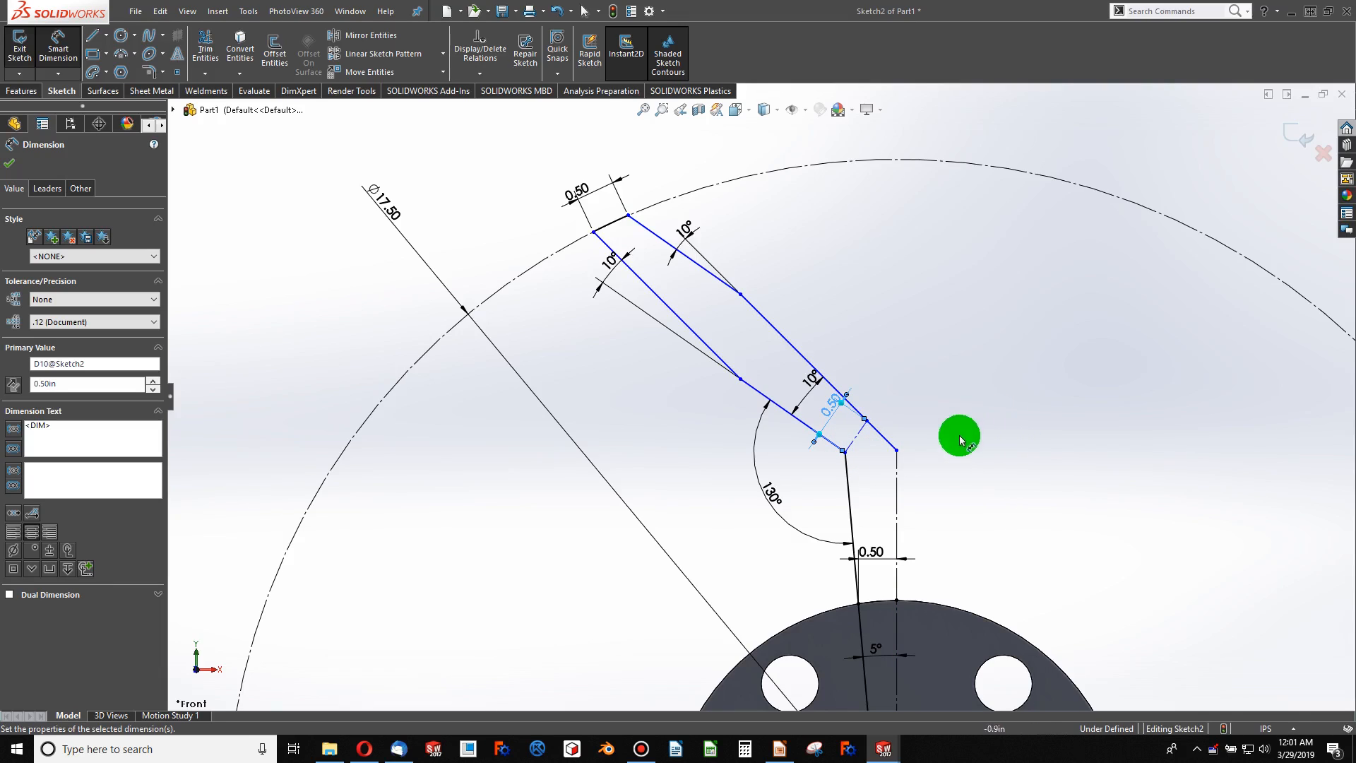
{"action": "key", "text": "Escape"}
{"action": "scroll", "coordinate": [855, 458], "scroll_direction": "up", "scroll_amount": 2}
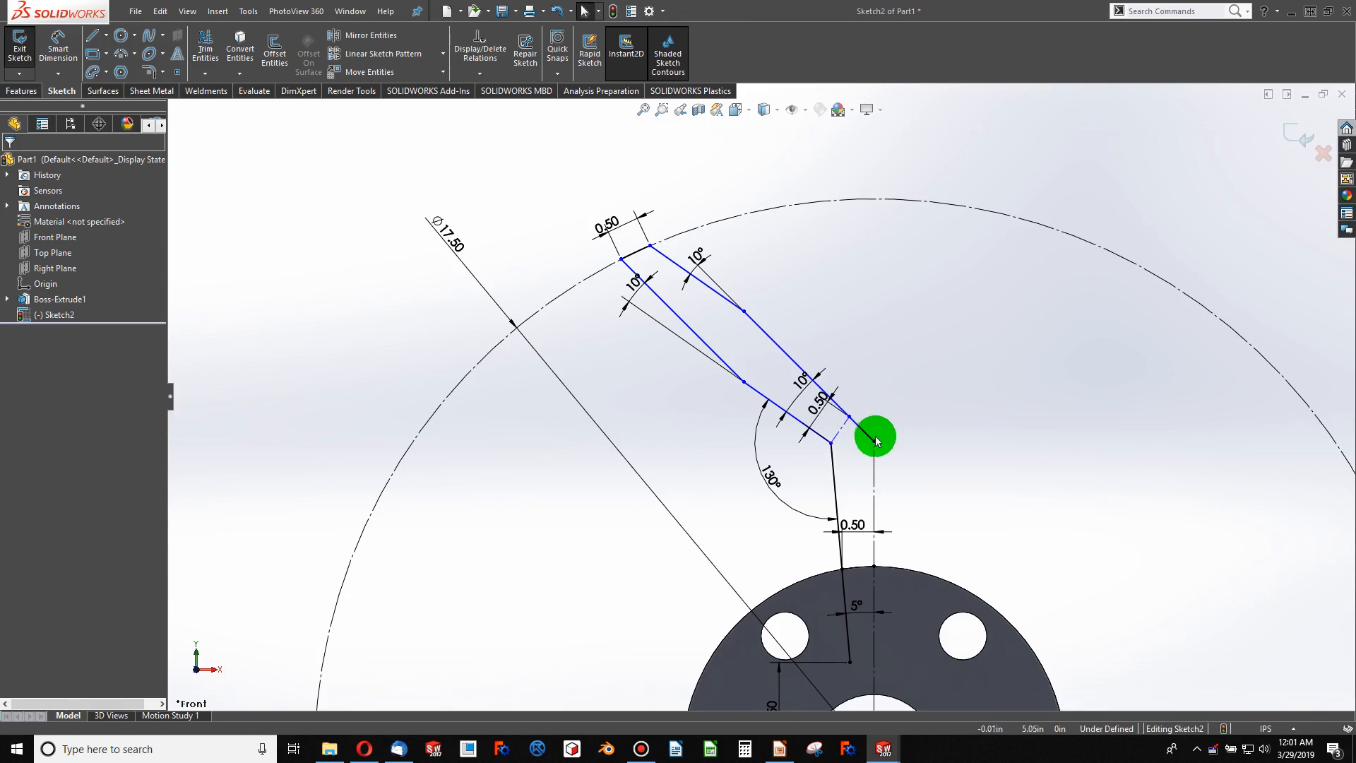
{"action": "mouse_move", "coordinate": [876, 443]}
{"action": "left_mouse_down"}
{"action": "mouse_move", "coordinate": [884, 337]}
{"action": "mouse_move", "coordinate": [871, 473]}
{"action": "mouse_move", "coordinate": [871, 439]}
{"action": "mouse_move", "coordinate": [859, 439]}
{"action": "mouse_move", "coordinate": [856, 476]}
{"action": "mouse_move", "coordinate": [787, 413]}
{"action": "mouse_move", "coordinate": [808, 469]}
{"action": "mouse_move", "coordinate": [734, 429]}
{"action": "left_mouse_up"}
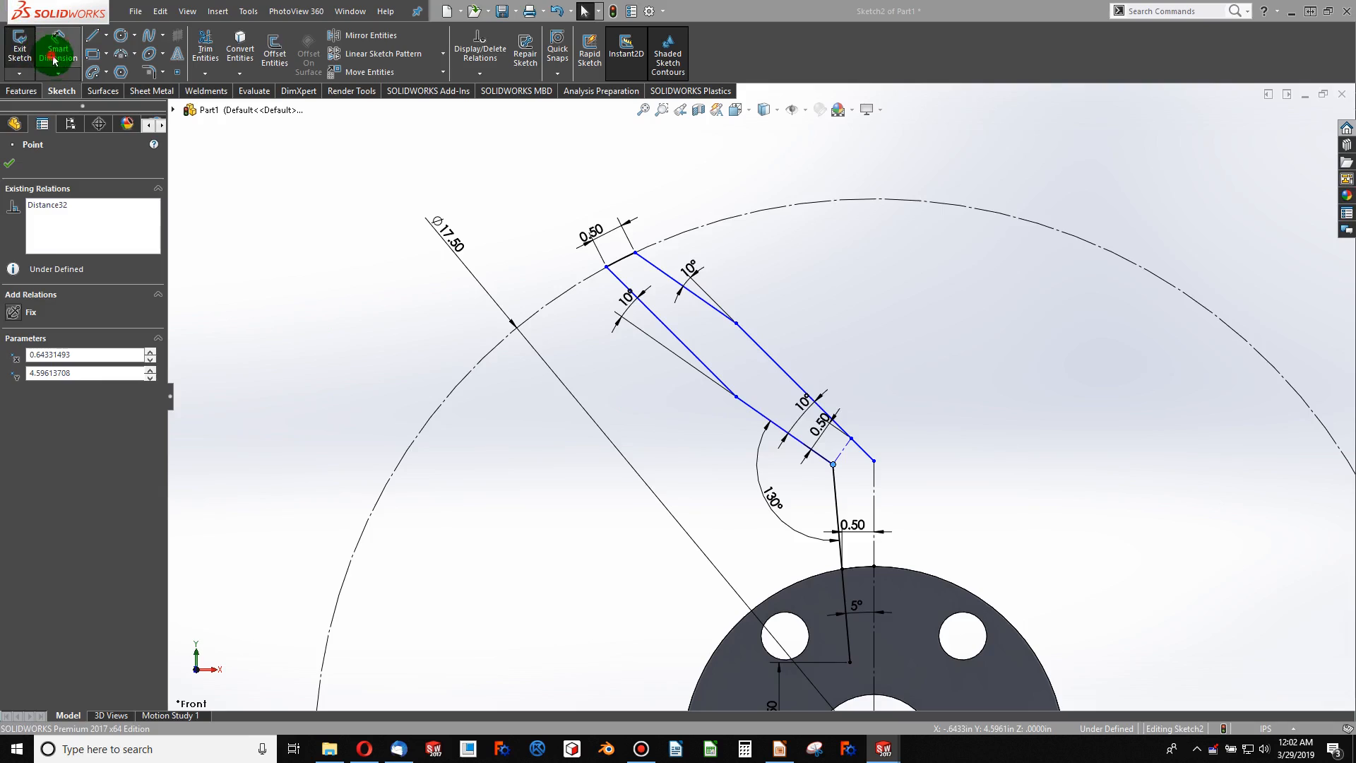
{"action": "left_click", "coordinate": [932, 446]}
{"action": "left_click", "coordinate": [876, 491]}
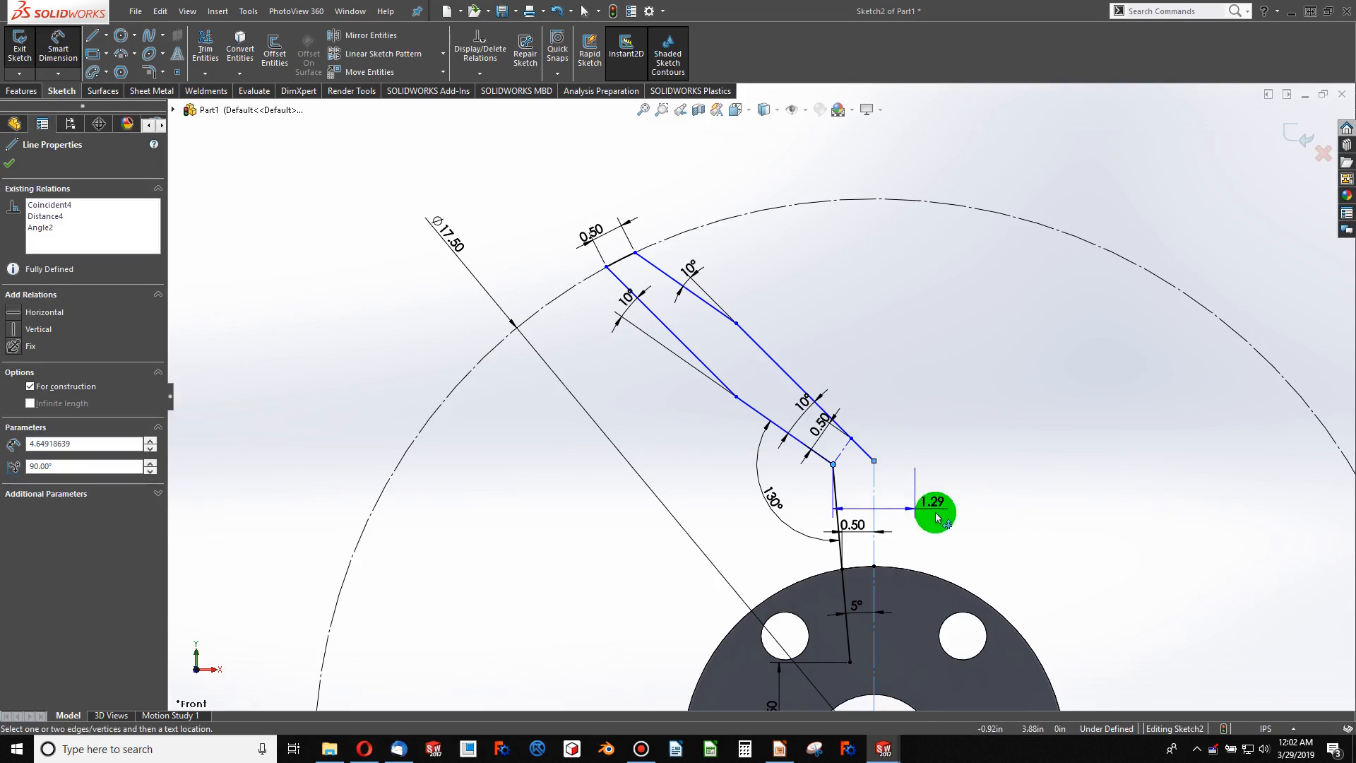
{"action": "key", "text": "Escape"}
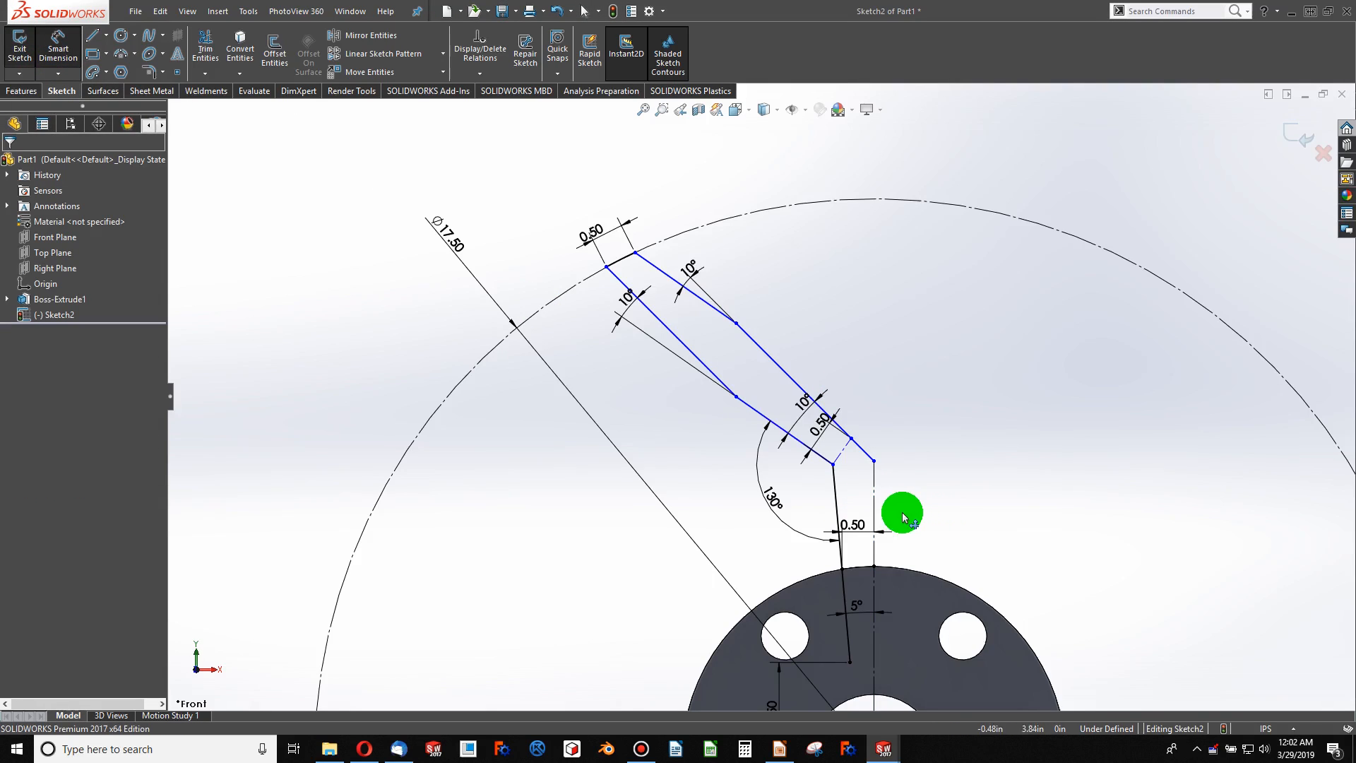
- Dimension the length of the vertical construction line from the origin to the profile's inner corner at 4.762 in
{"action": "left_click", "coordinate": [876, 490]}
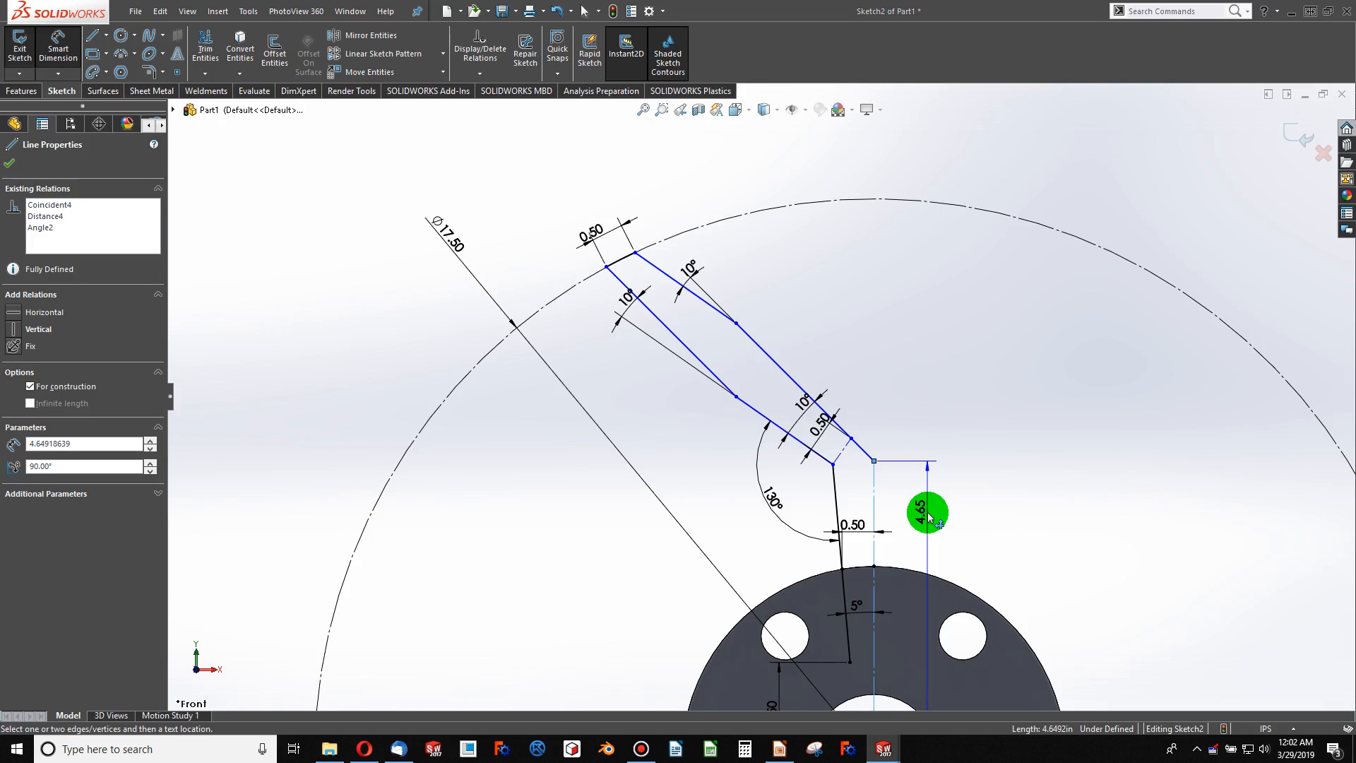
{"action": "left_click", "coordinate": [951, 369]}
{"action": "type", "text": "4"}
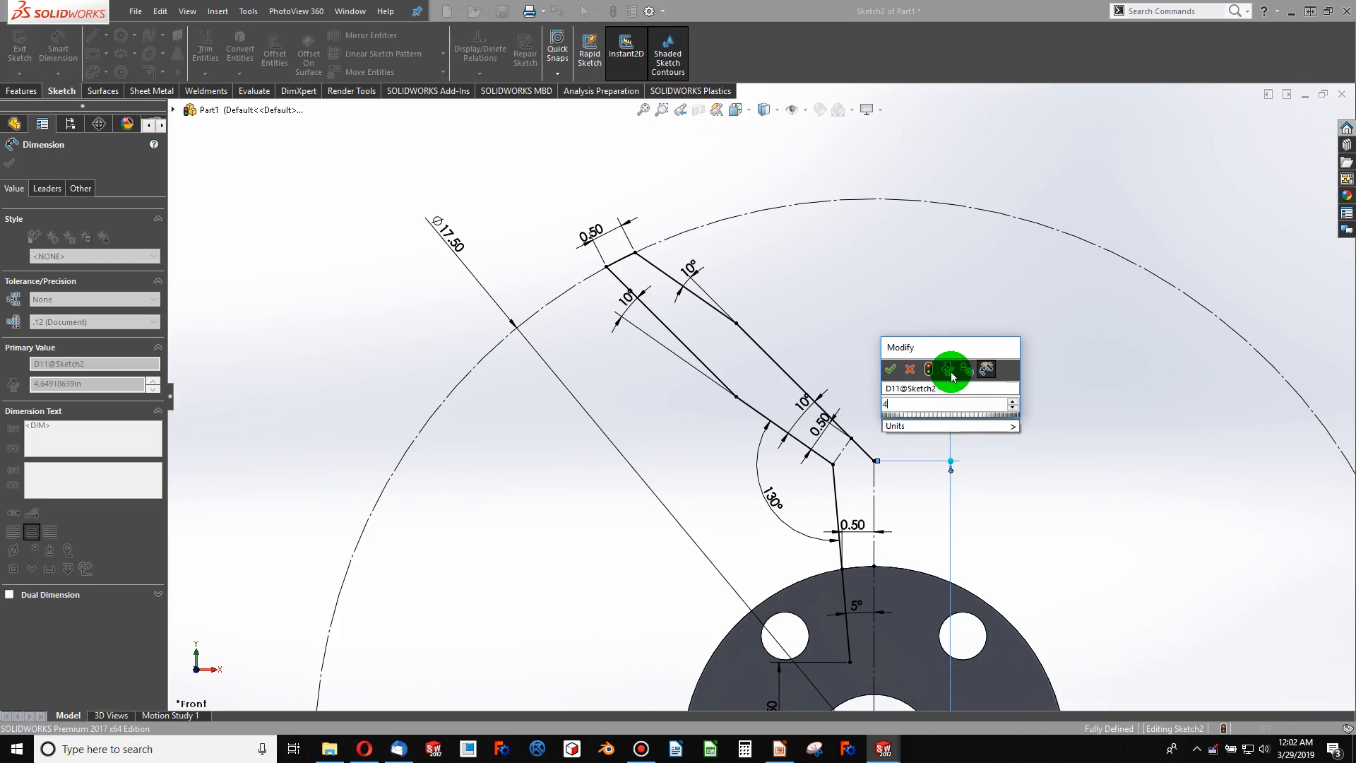
{"action": "type", "text": ".762"}
{"action": "key", "text": "Return"}
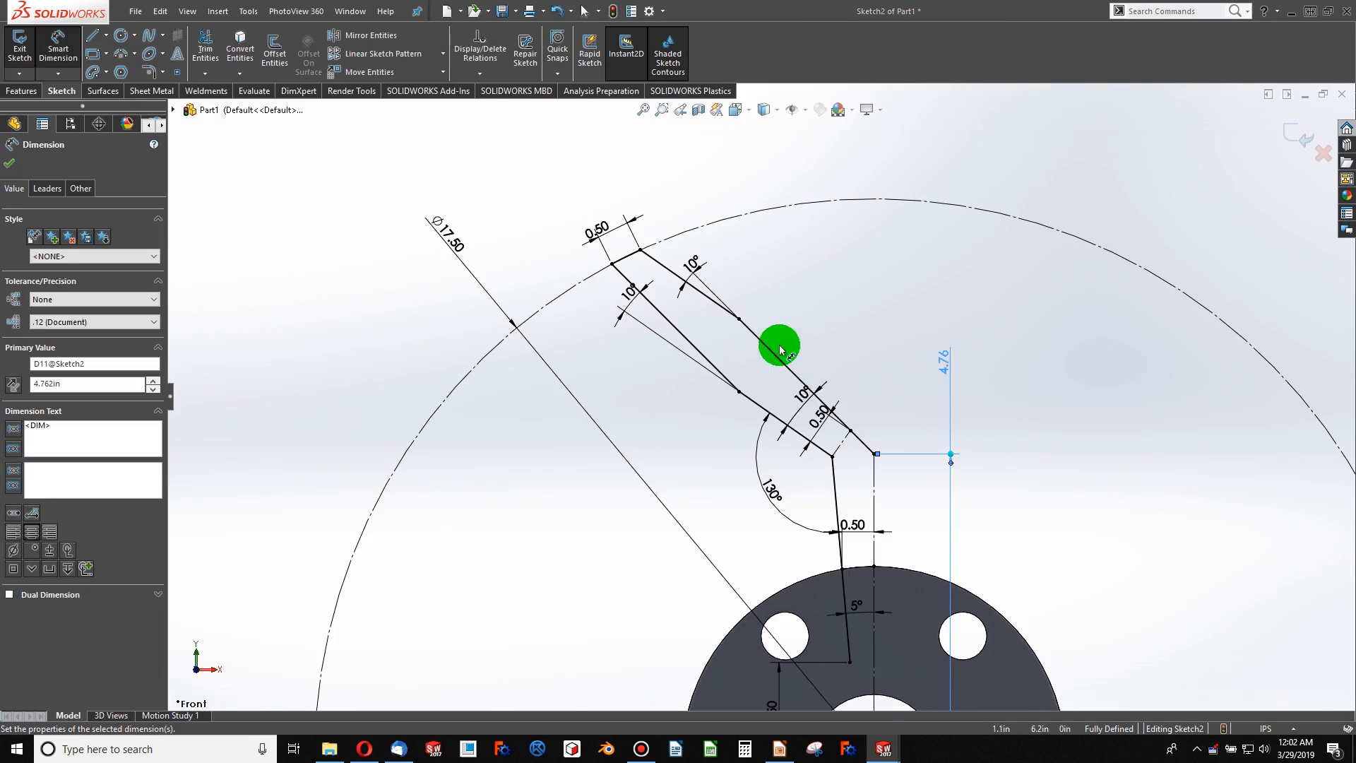
{"action": "scroll", "coordinate": [787, 364], "scroll_direction": "up", "scroll_amount": 3}
{"action": "scroll", "coordinate": [793, 387], "scroll_direction": "down", "scroll_amount": 2}
{"action": "key", "text": "Escape"}
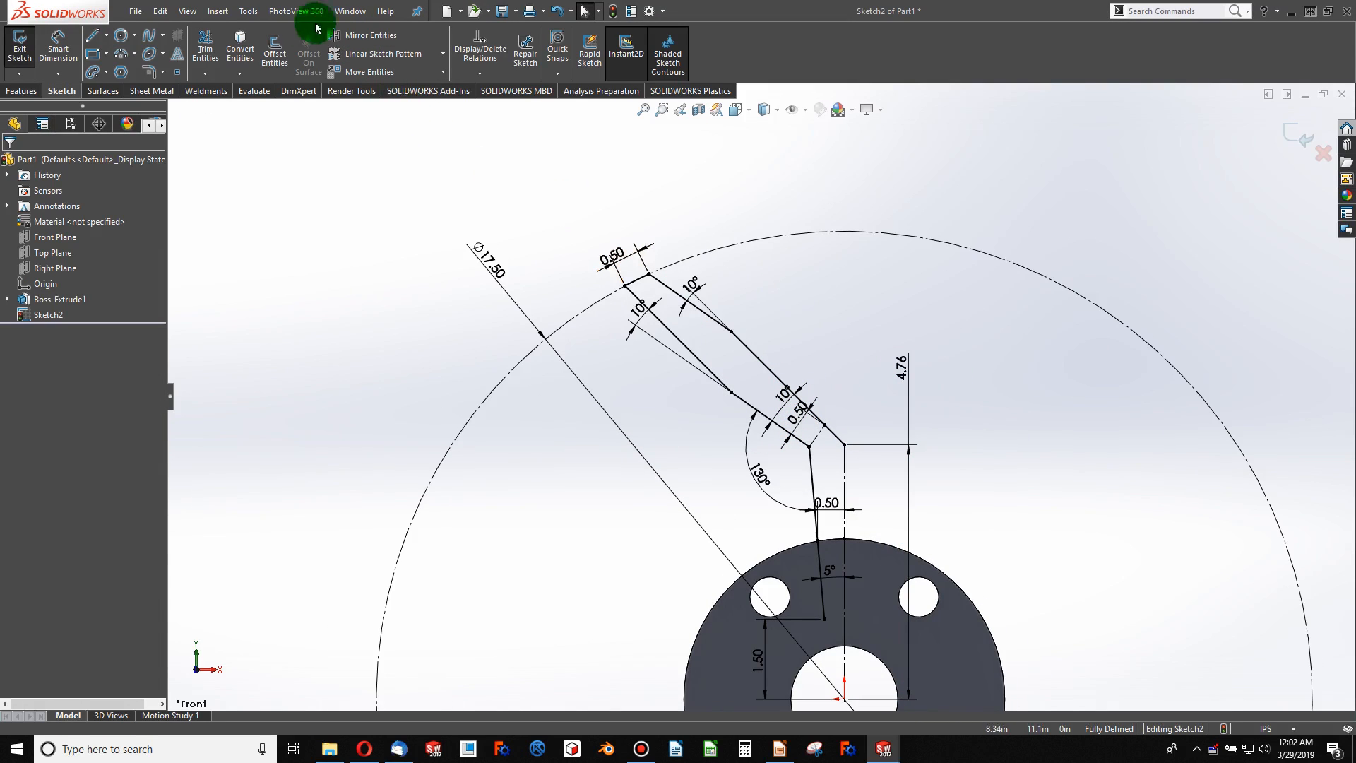
- Mirror the bent blade profile, construction lines included, about the vertical construction line, keeping the original
{"action": "left_click", "coordinate": [363, 37]}
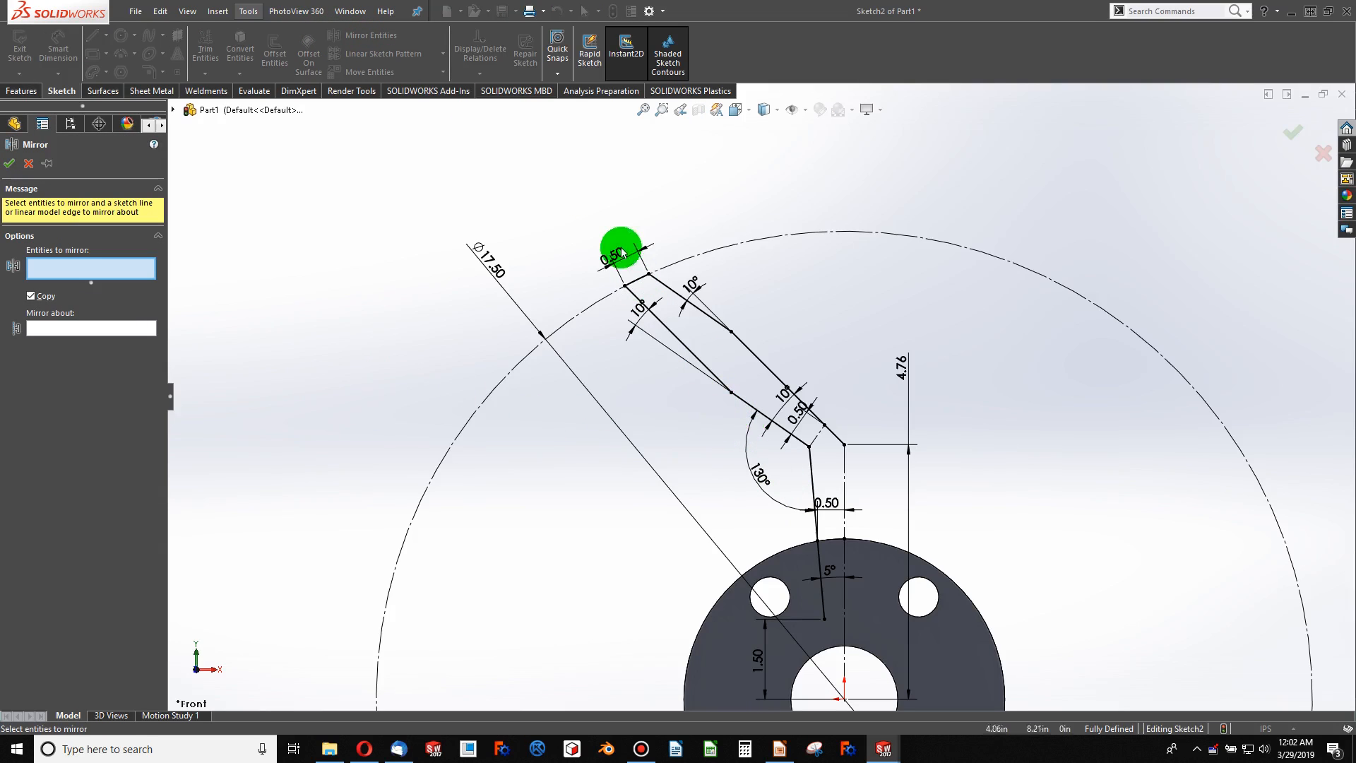
{"action": "mouse_move", "coordinate": [534, 185]}
{"action": "left_mouse_down"}
{"action": "mouse_move", "coordinate": [862, 627]}
{"action": "mouse_move", "coordinate": [892, 633]}
{"action": "left_mouse_up"}
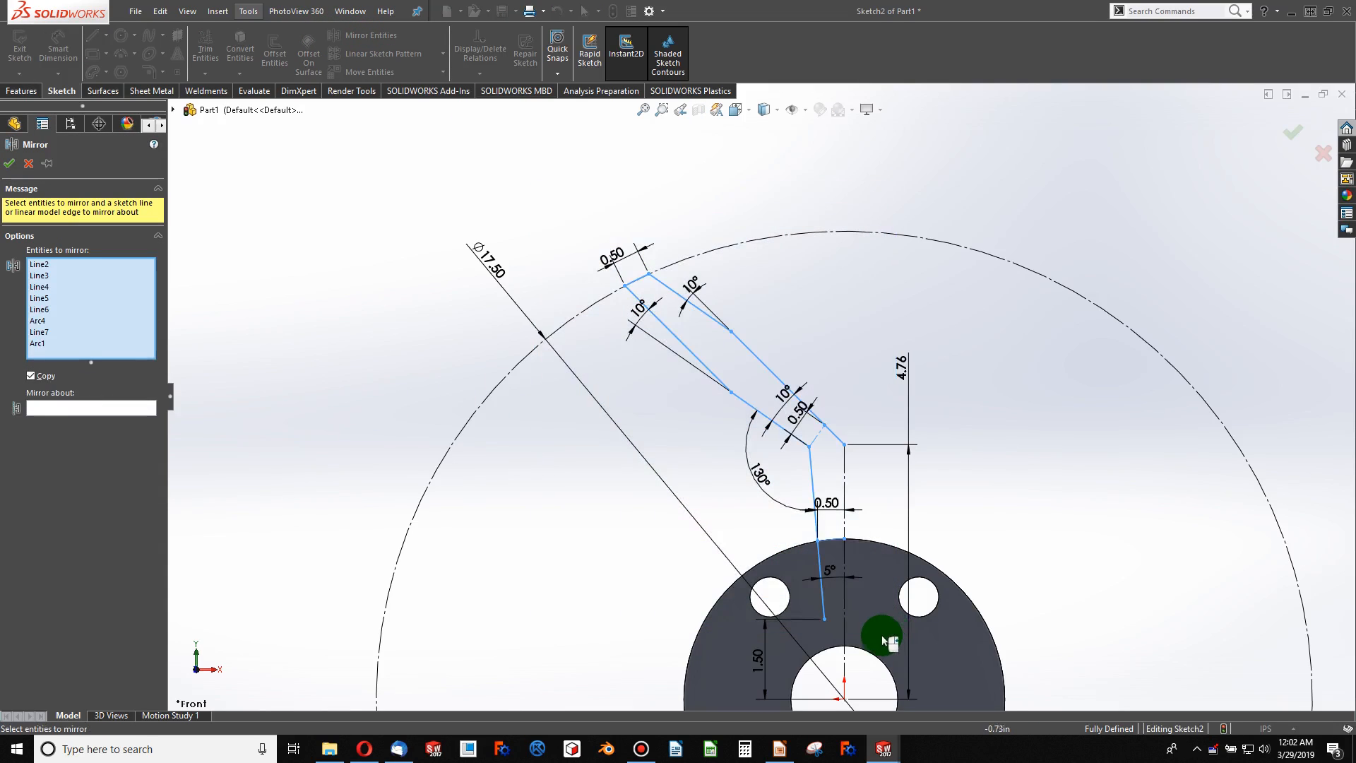
{"action": "scroll", "coordinate": [855, 632], "scroll_direction": "up", "scroll_amount": 3}
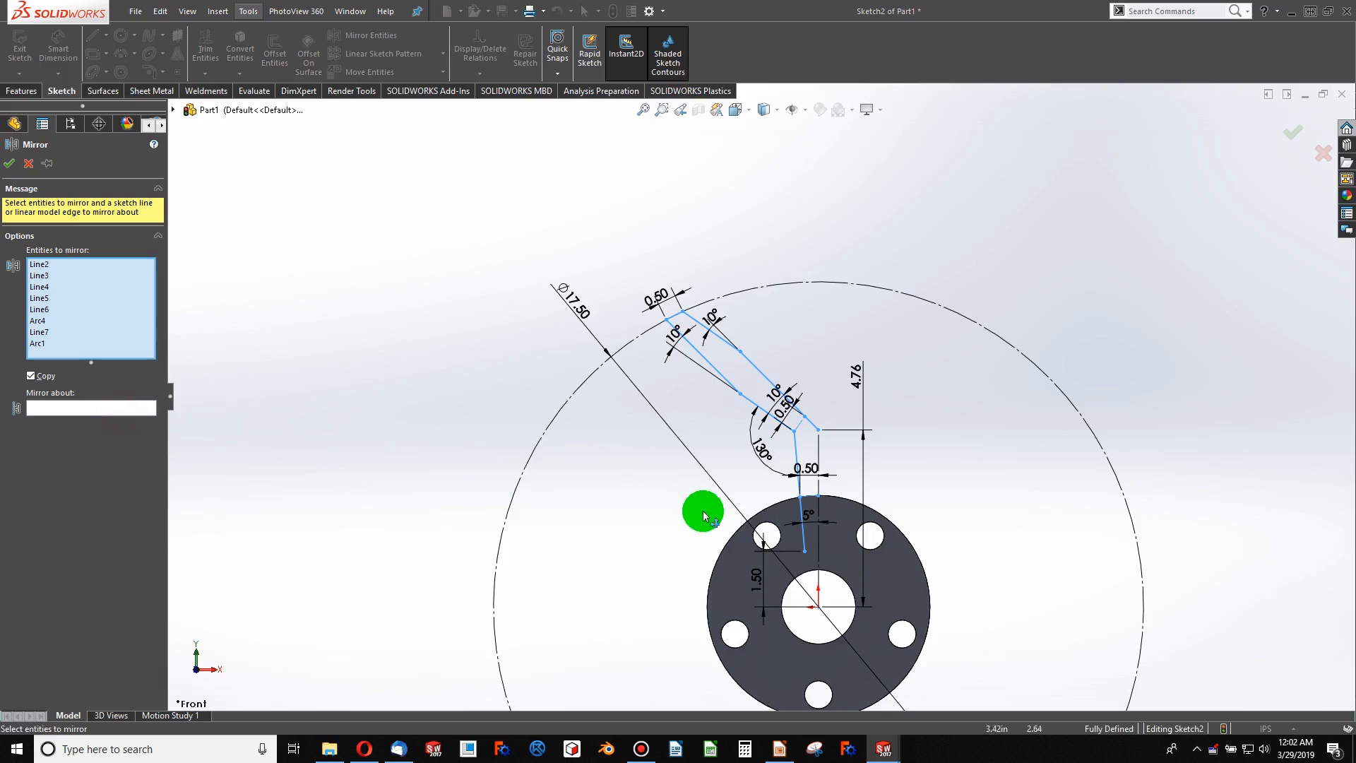
{"action": "left_click", "coordinate": [818, 534]}
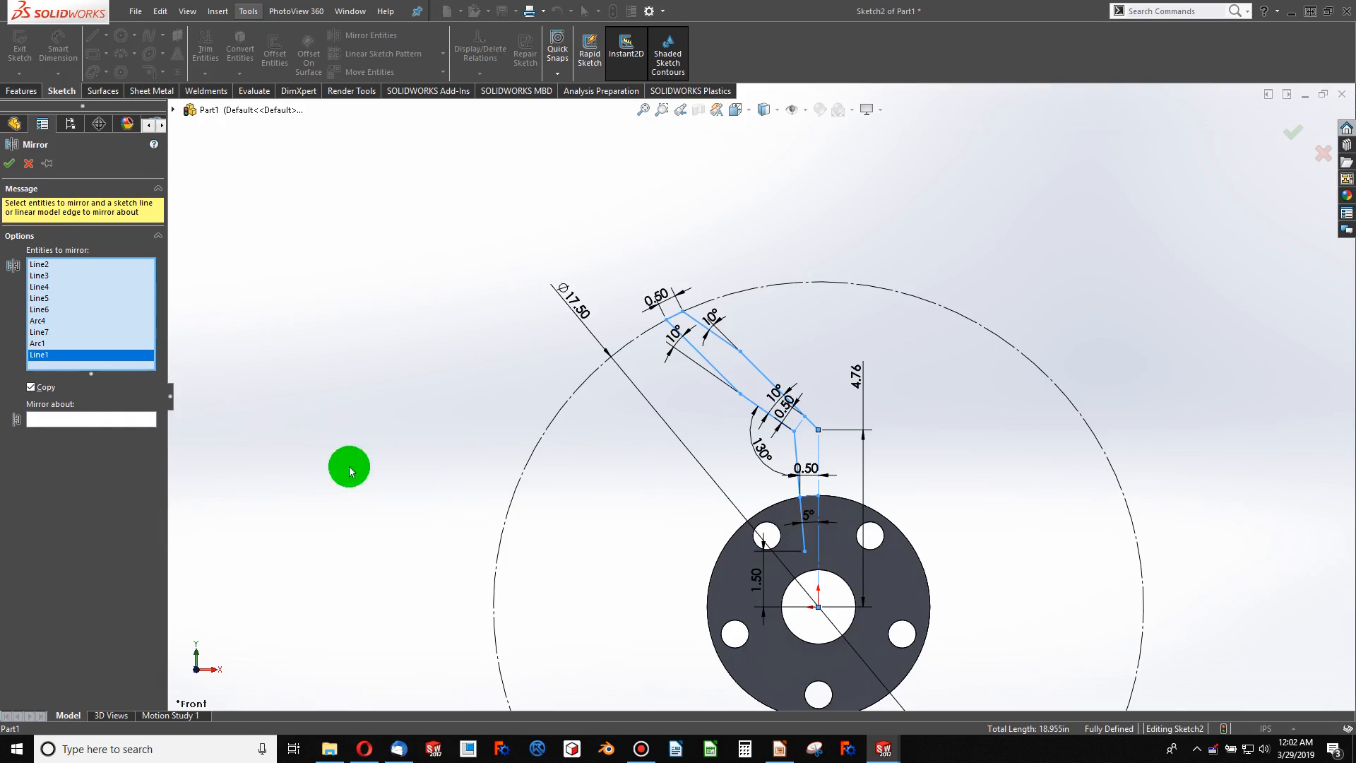
{"action": "left_click", "coordinate": [95, 417]}
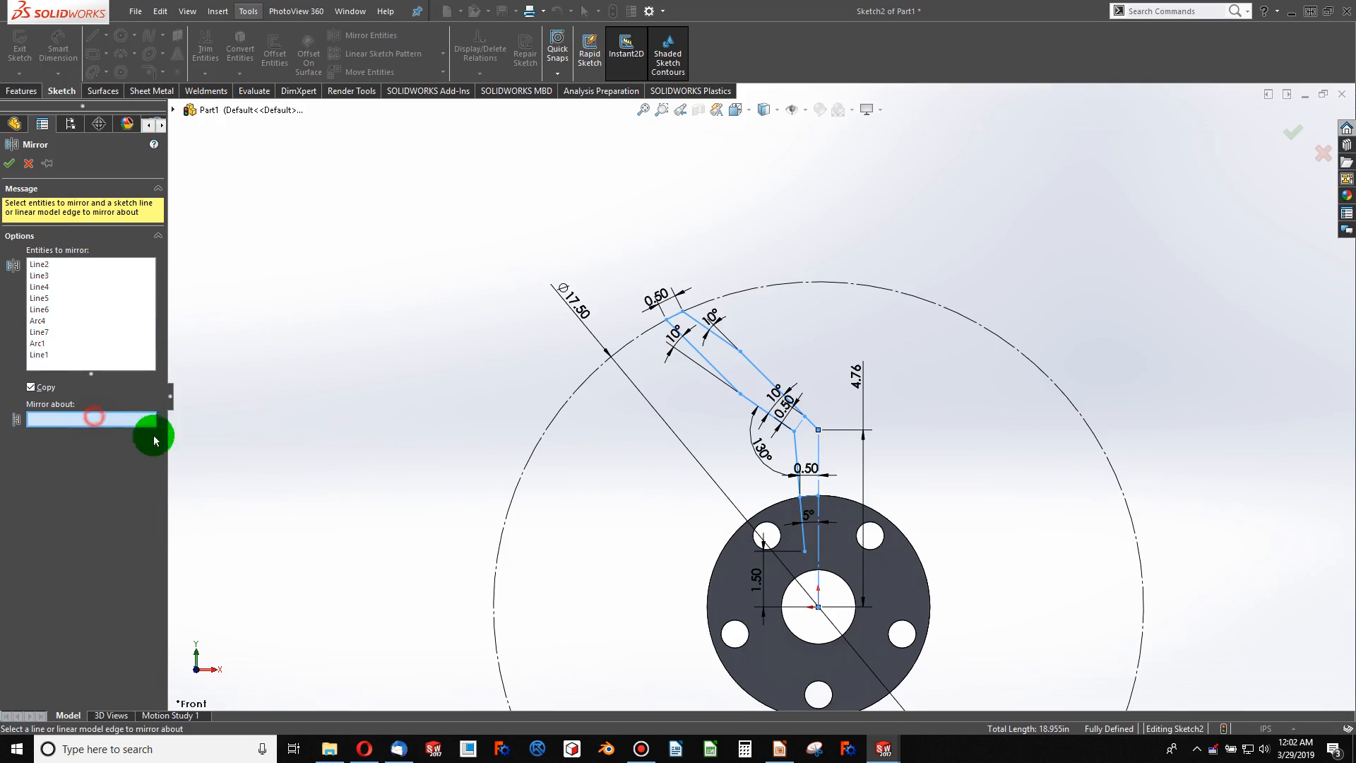
{"action": "left_click", "coordinate": [820, 542]}
{"action": "left_click", "coordinate": [17, 166]}
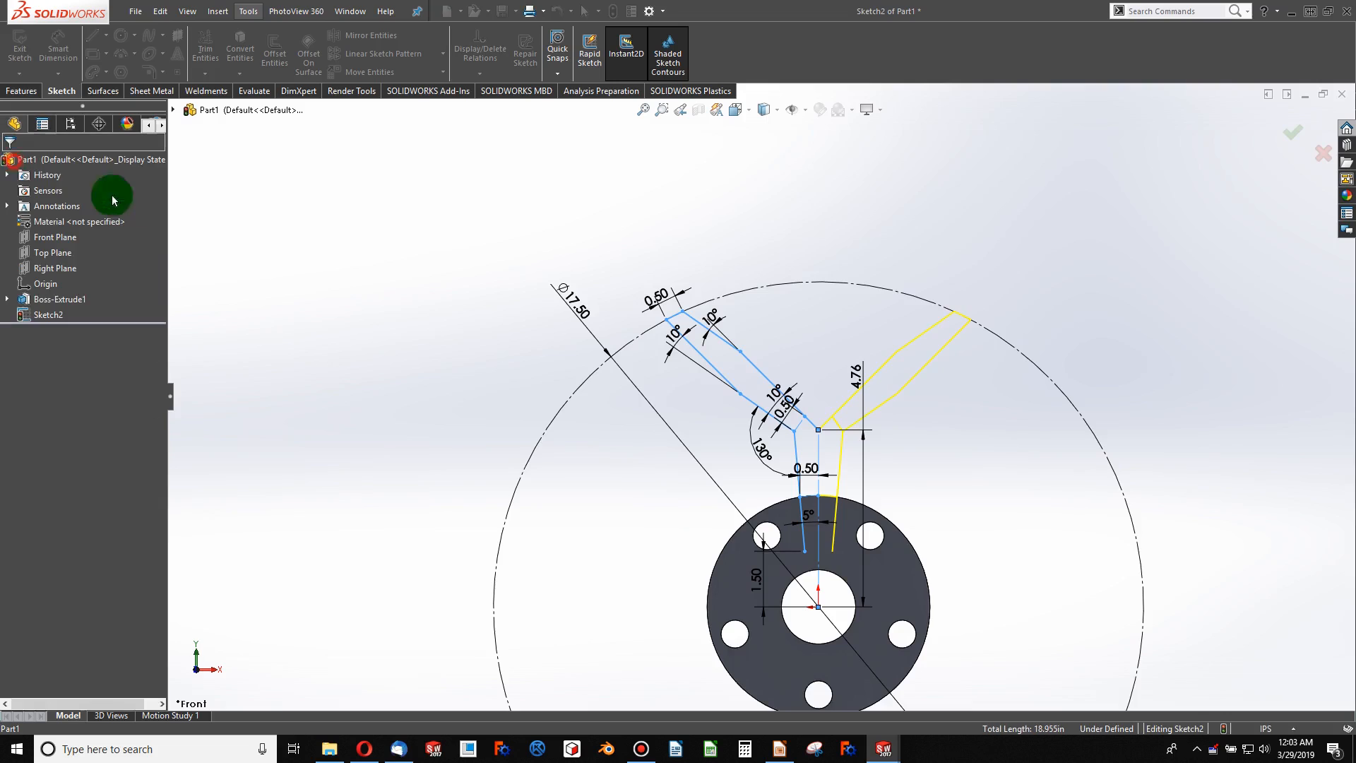
- Make the construction line's lower endpoint, shared with the 17.5 in circle's center, coincident with the origin
{"action": "scroll", "coordinate": [884, 290], "scroll_direction": "down", "scroll_amount": 4}
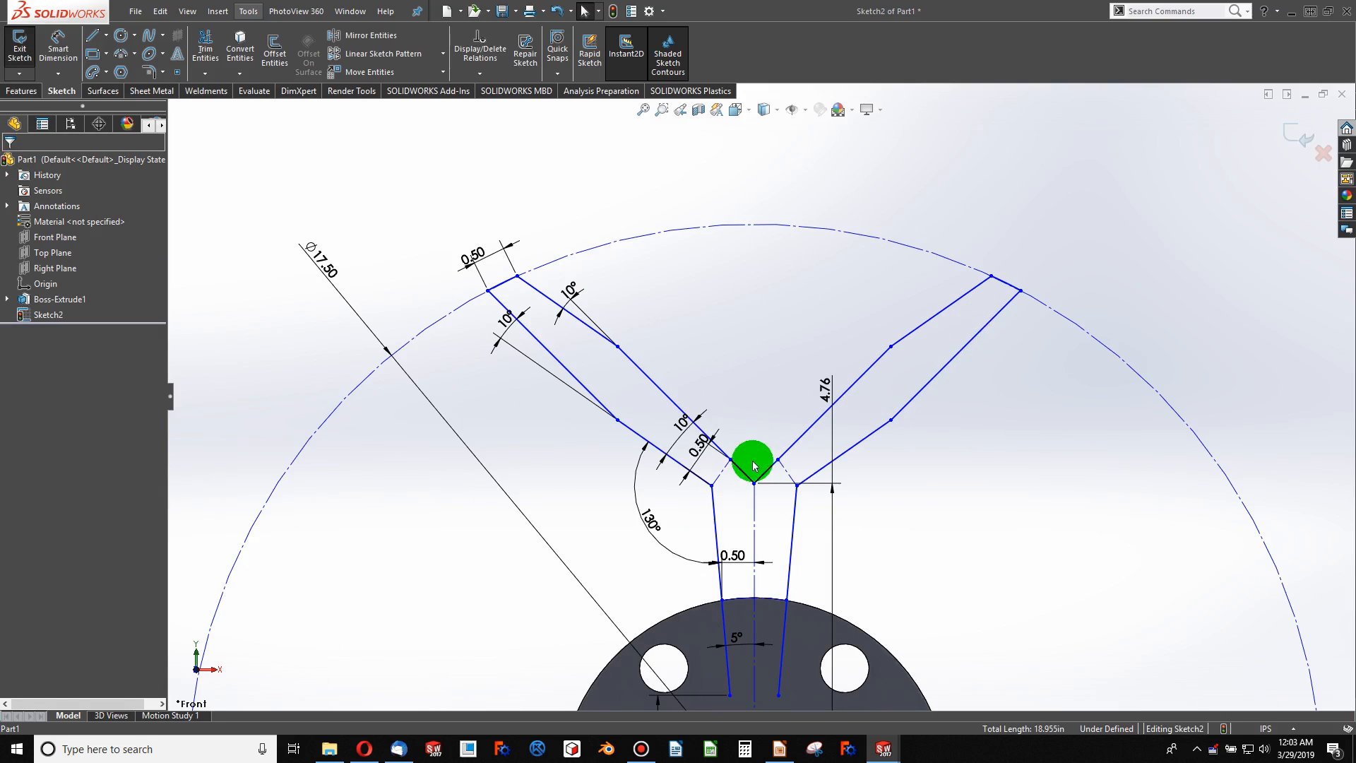
{"action": "mouse_move", "coordinate": [778, 461]}
{"action": "left_mouse_down"}
{"action": "mouse_move", "coordinate": [835, 502]}
{"action": "mouse_move", "coordinate": [790, 427]}
{"action": "left_mouse_up"}
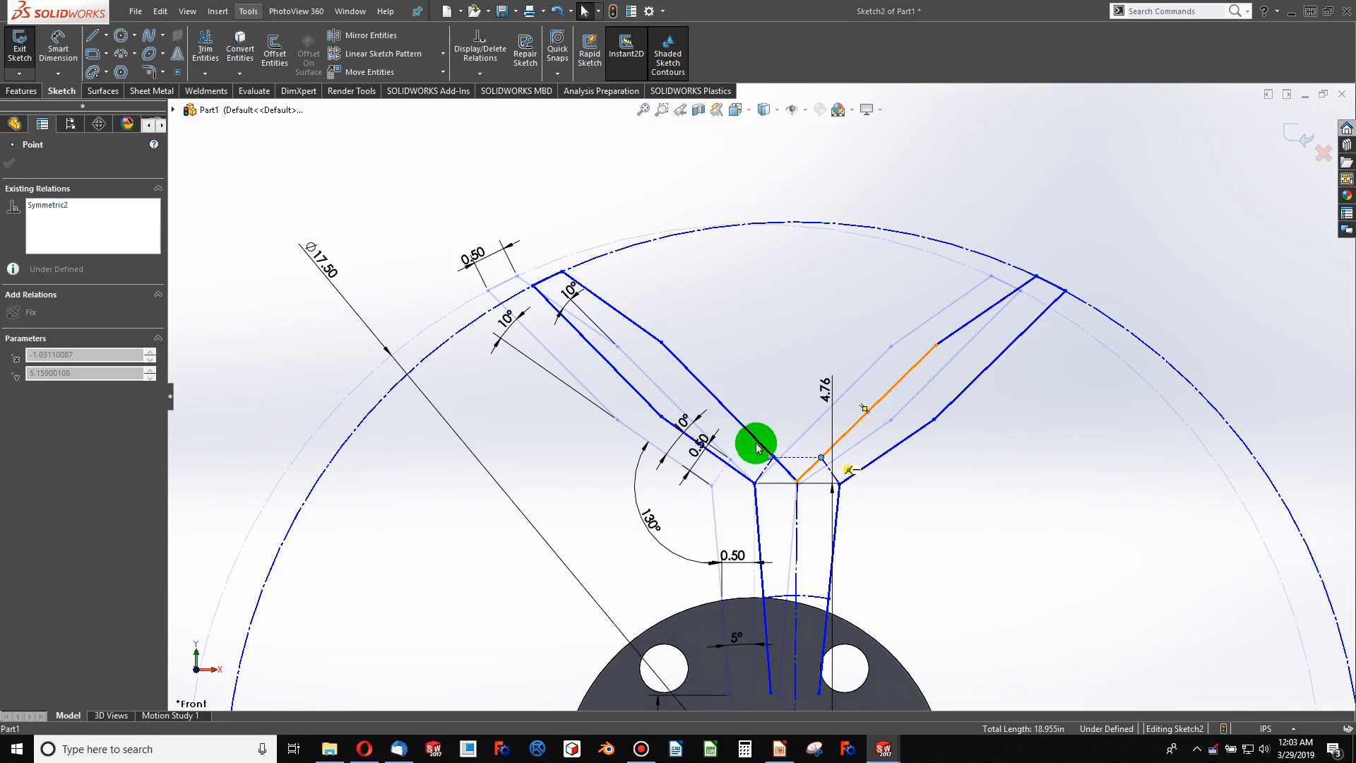
{"action": "scroll", "coordinate": [824, 524], "scroll_direction": "up", "scroll_amount": 4}
{"action": "scroll", "coordinate": [796, 592], "scroll_direction": "down", "scroll_amount": 3}
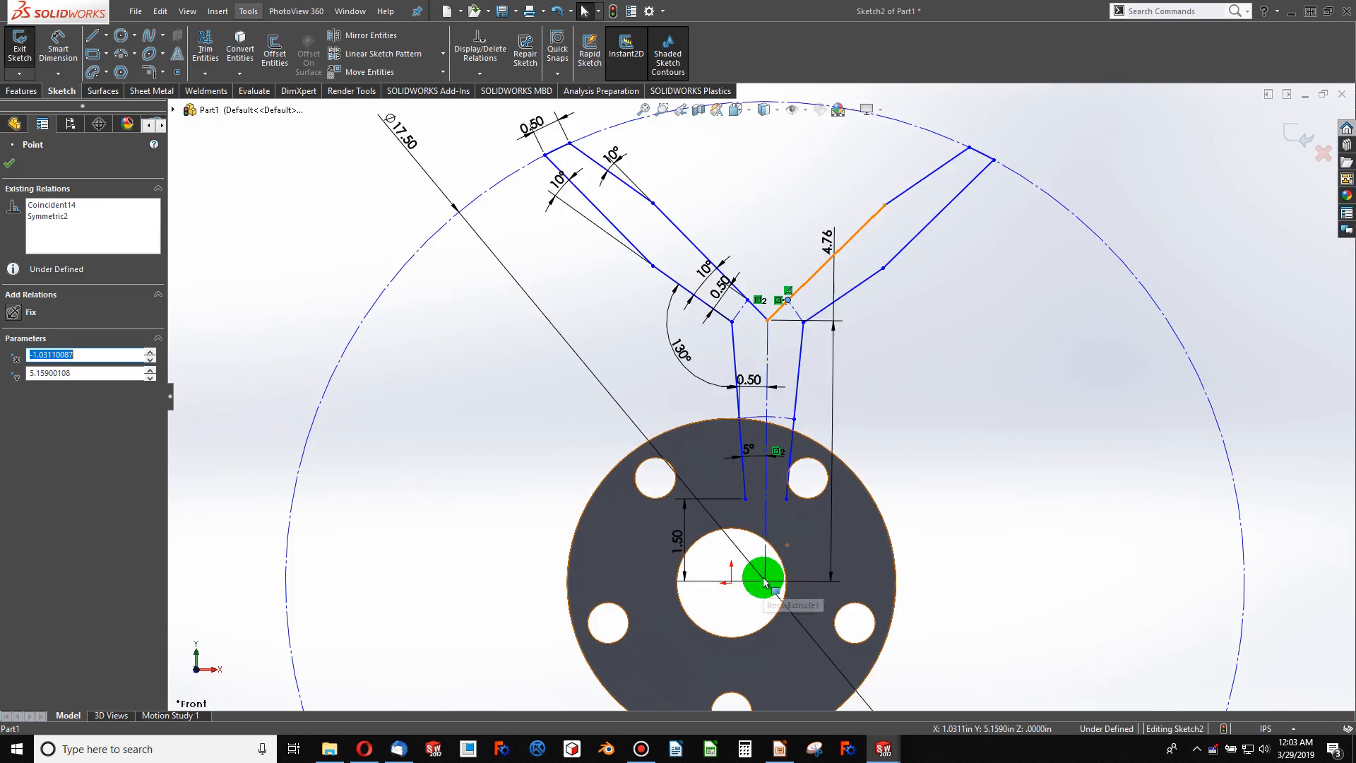
{"action": "left_click", "coordinate": [731, 580], "text": "ctrl"}
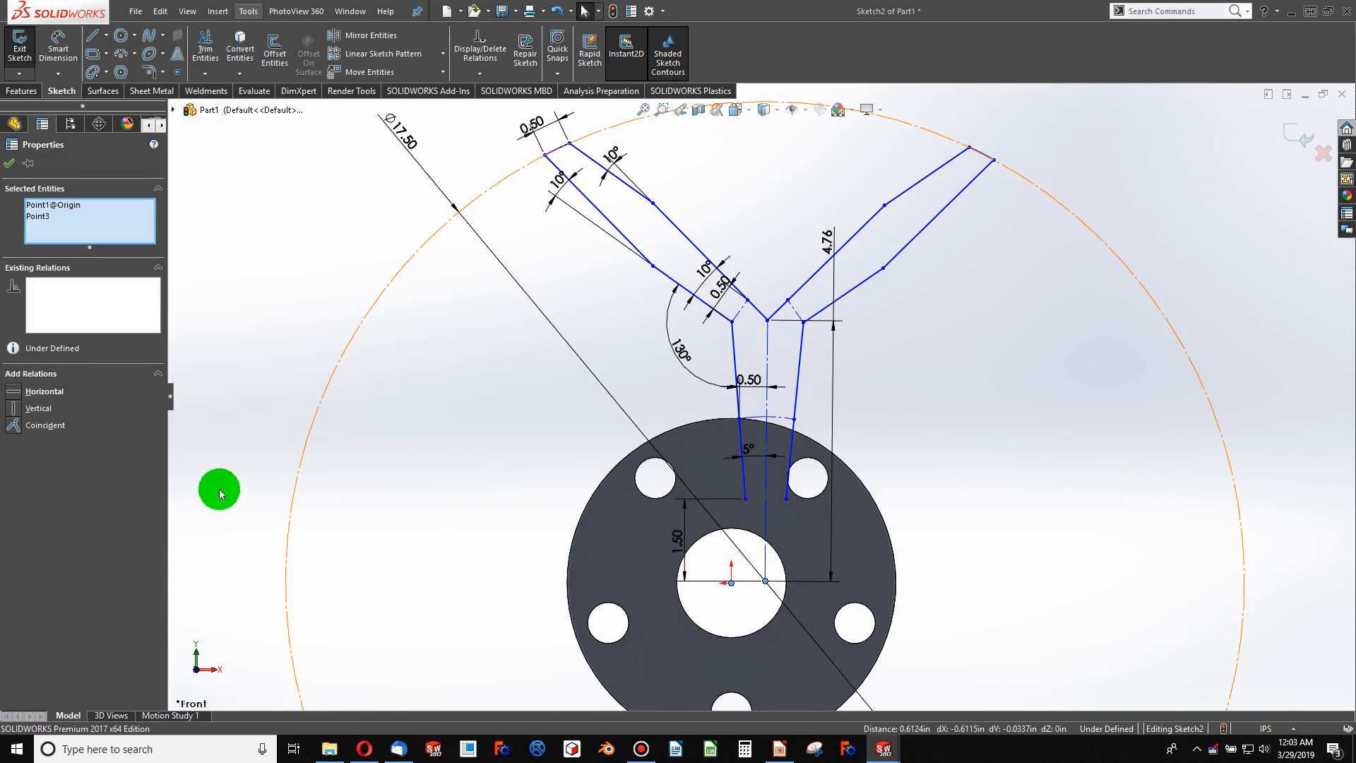
{"action": "left_click", "coordinate": [13, 426]}
{"action": "left_click", "coordinate": [426, 504]}
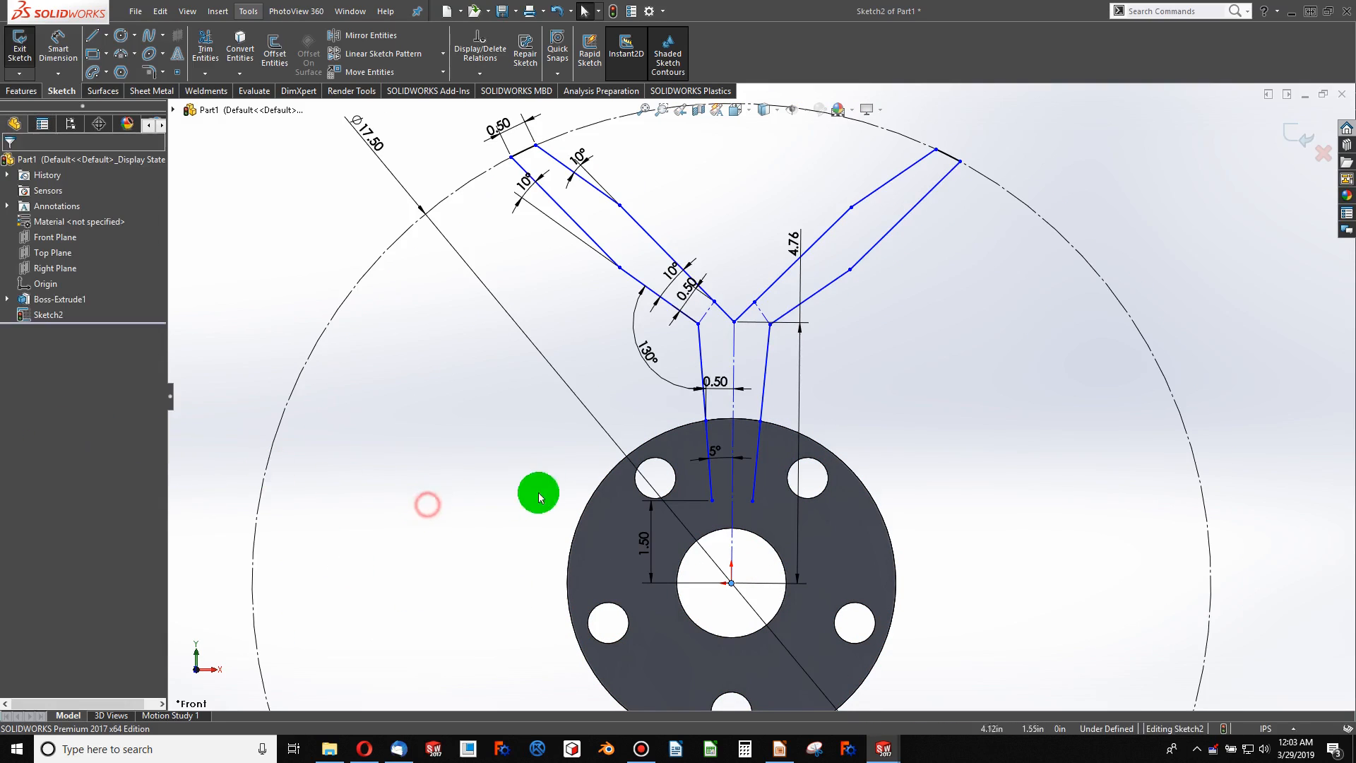
- Constrain the central construction line of the Y-shaped profile to be vertical
{"action": "mouse_move", "coordinate": [720, 330]}
{"action": "left_mouse_down"}
{"action": "mouse_move", "coordinate": [811, 433]}
{"action": "mouse_move", "coordinate": [702, 381]}
{"action": "mouse_move", "coordinate": [770, 392]}
{"action": "left_mouse_up"}
{"action": "left_click", "coordinate": [771, 380]}
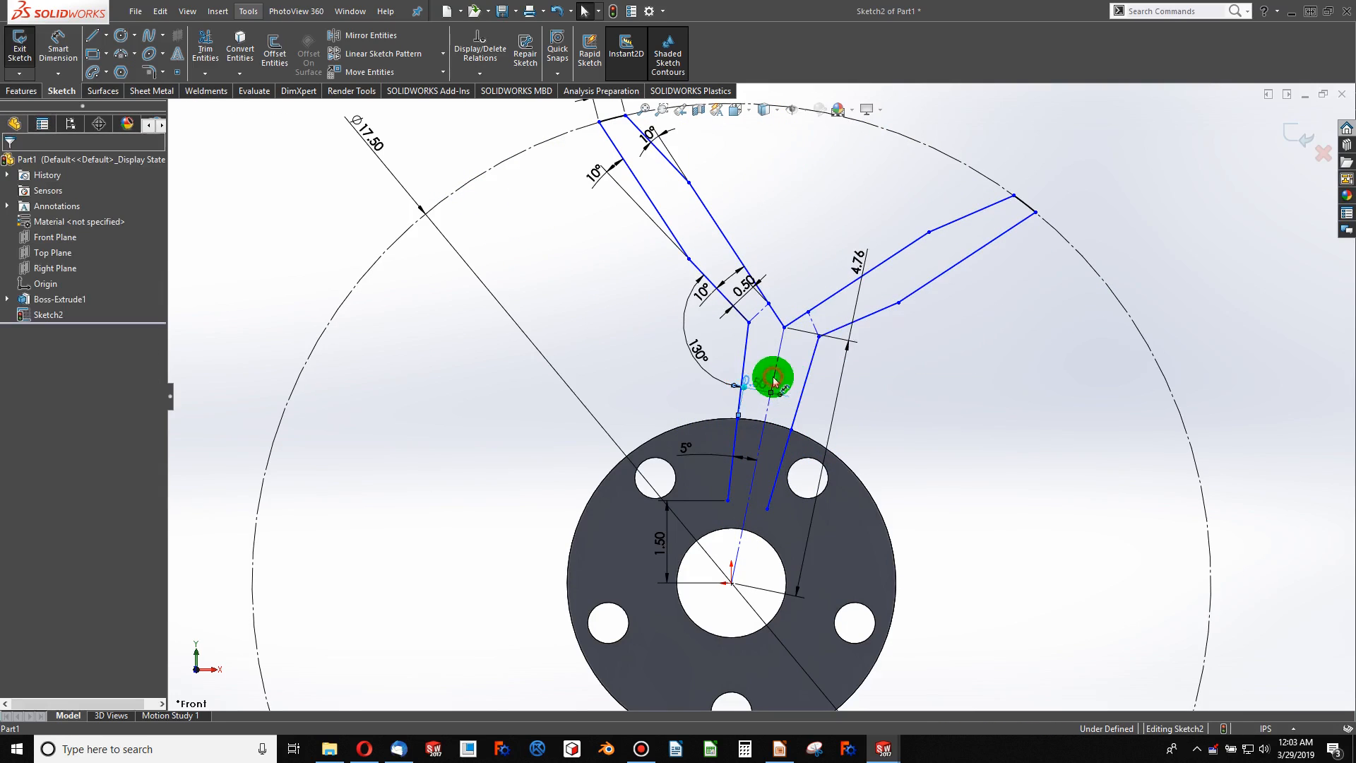
{"action": "left_click", "coordinate": [754, 472]}
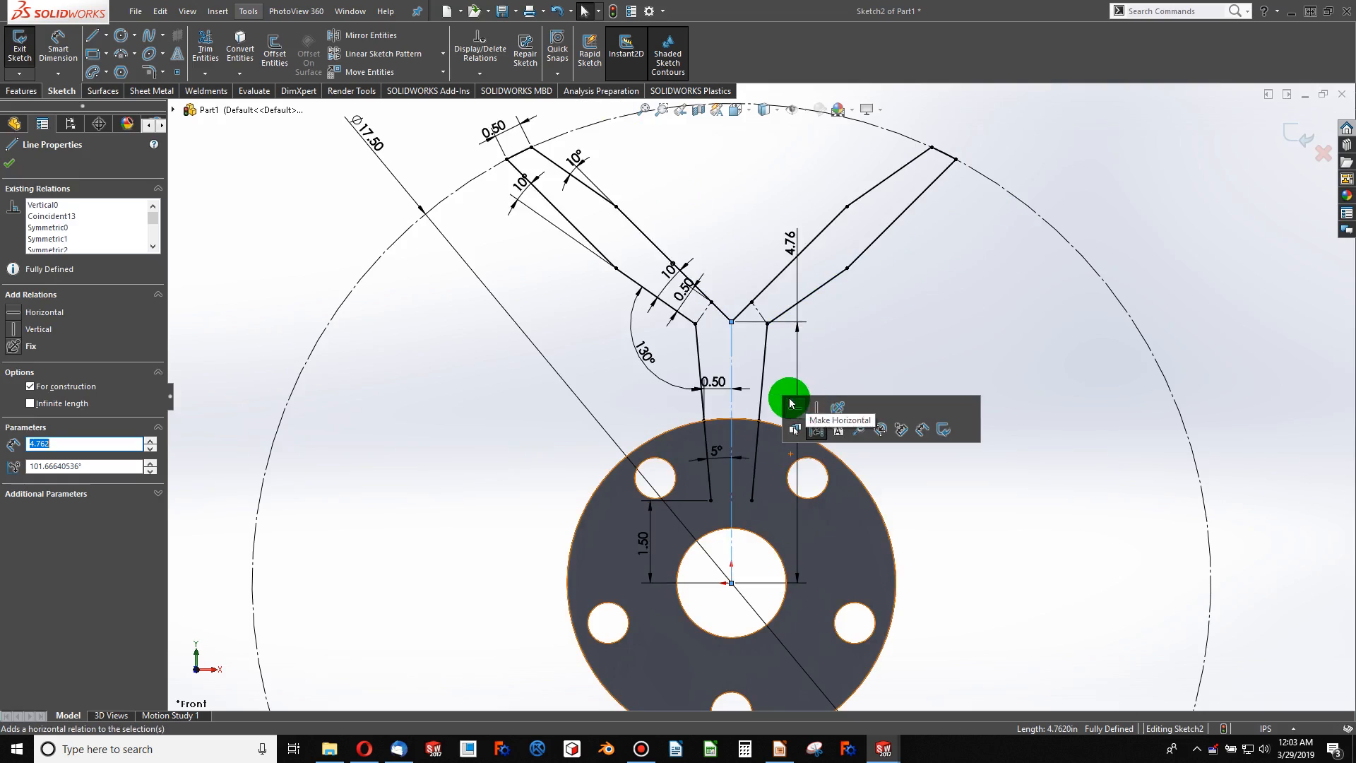
{"action": "left_click", "coordinate": [816, 408]}
- Sketch a centerpoint arc of about 1.55 in radius around the origin, from the left stem line's lower end towards the right stem line
{"action": "scroll", "coordinate": [861, 346], "scroll_direction": "up", "scroll_amount": 2}
{"action": "scroll", "coordinate": [821, 322], "scroll_direction": "down", "scroll_amount": 2}
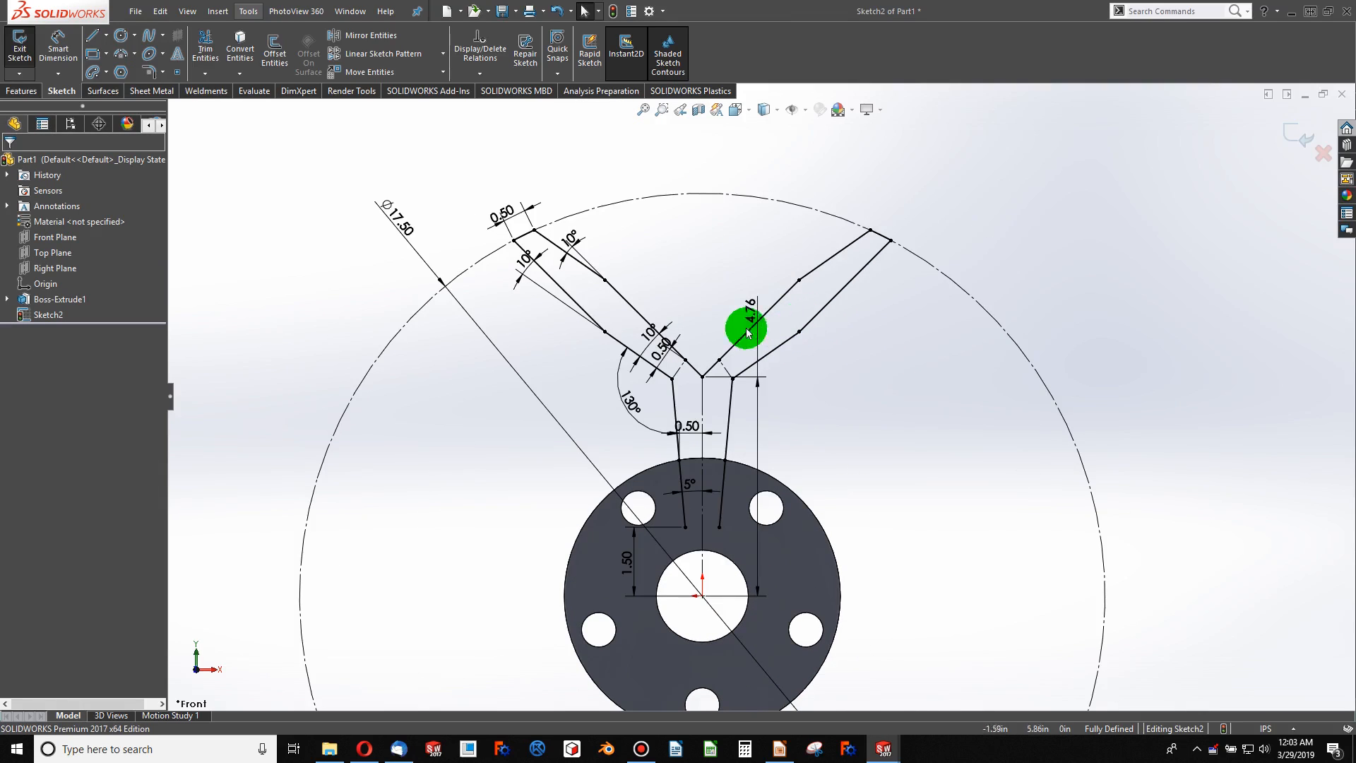
{"action": "left_click", "coordinate": [134, 53]}
{"action": "left_click", "coordinate": [148, 71]}
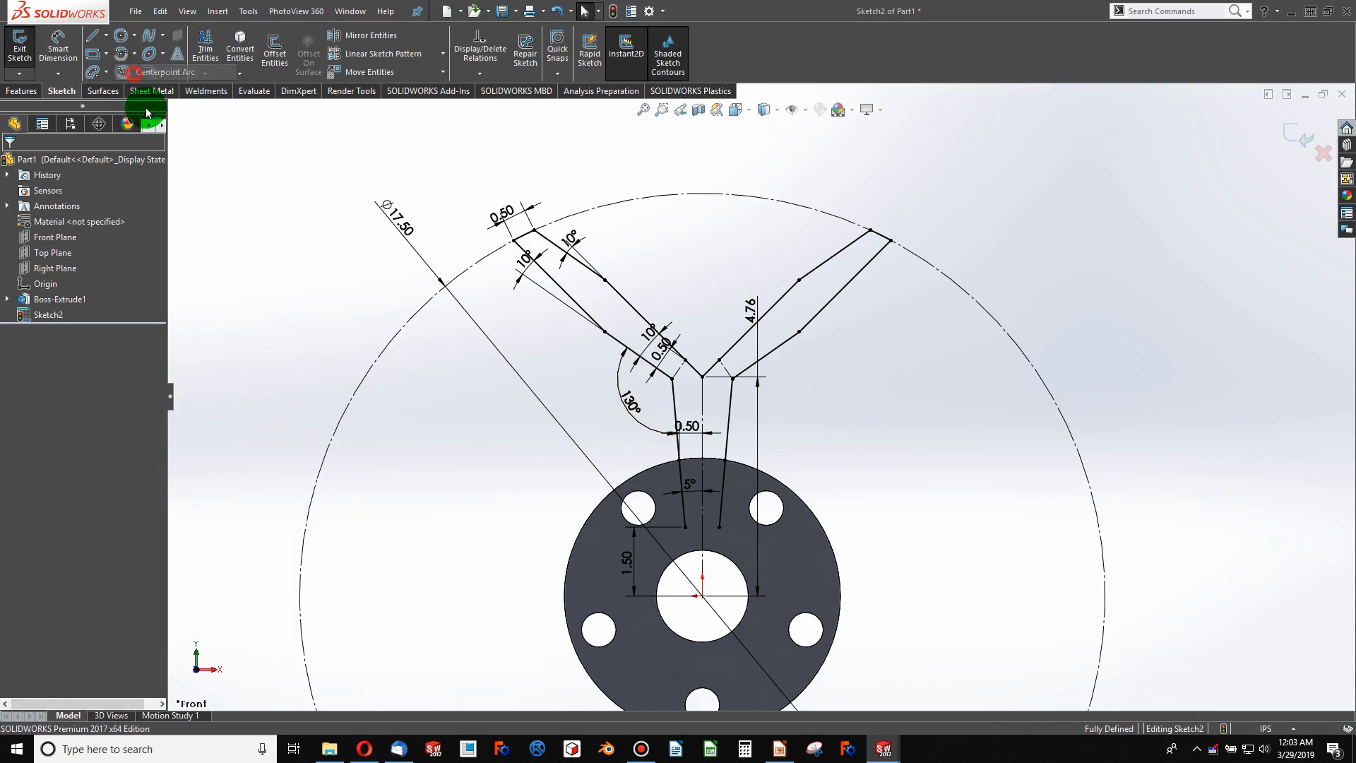
{"action": "left_click", "coordinate": [700, 597]}
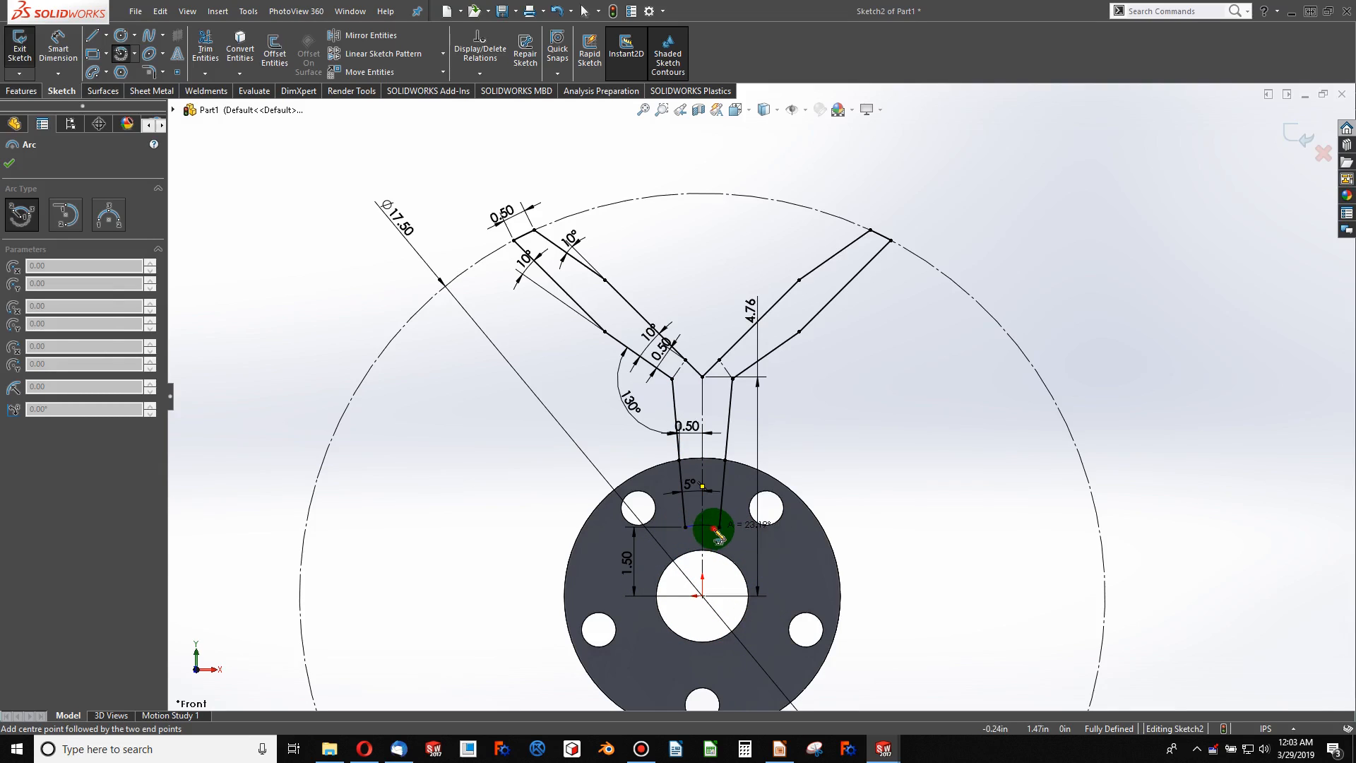
{"action": "left_click", "coordinate": [715, 528]}
{"action": "scroll", "coordinate": [717, 519], "scroll_direction": "up", "scroll_amount": 5}
{"action": "key", "text": "Escape"}
- Merge the arc's free end with the lower endpoint of the right stem line to close the profile
{"action": "left_click", "coordinate": [740, 481]}
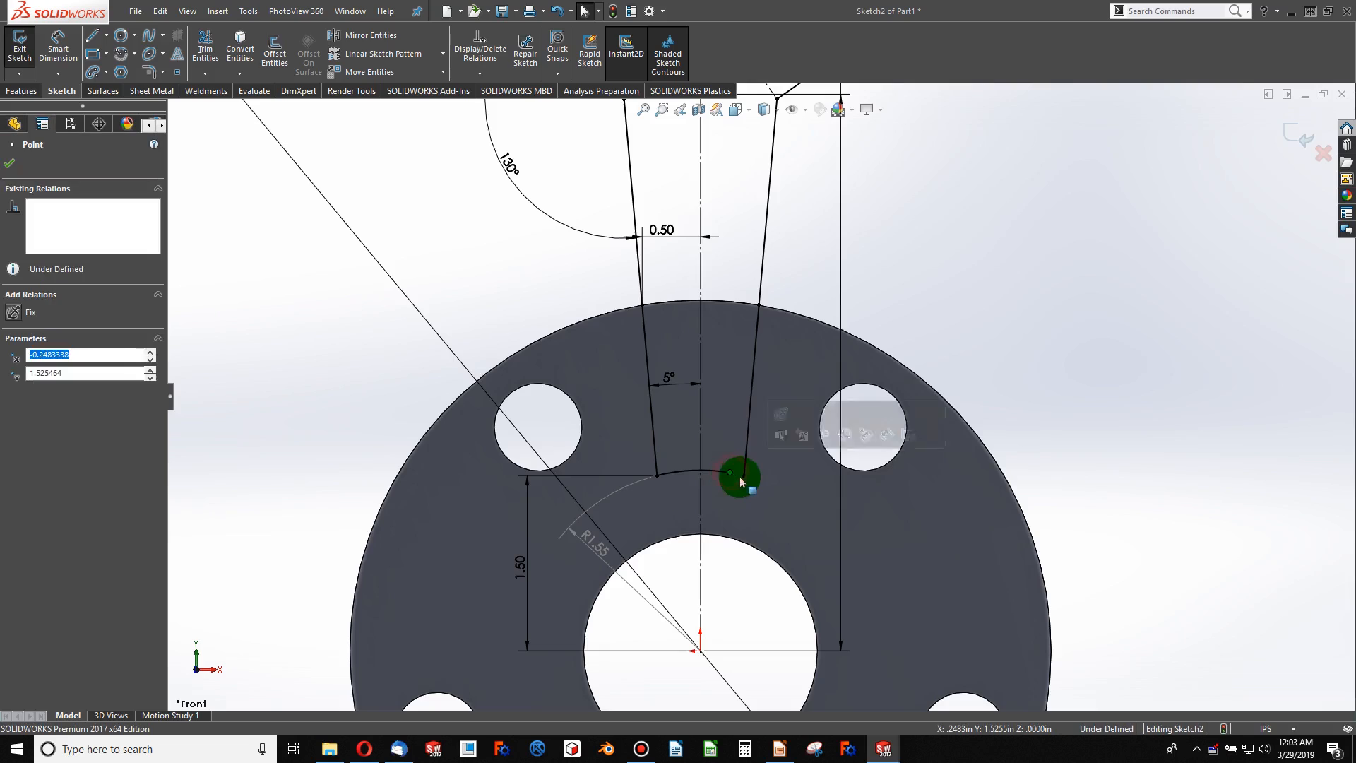
{"action": "left_click", "coordinate": [658, 474], "text": "ctrl"}
{"action": "left_click", "coordinate": [15, 440]}
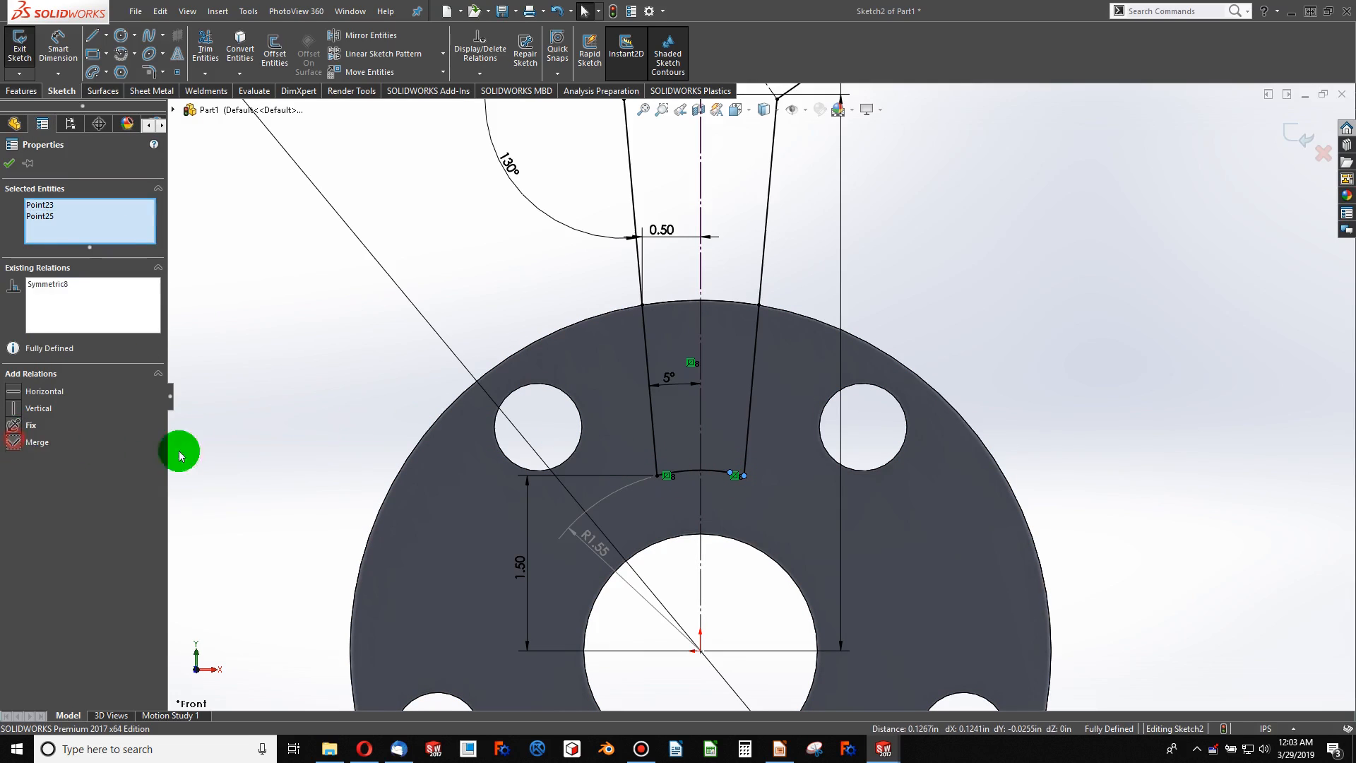
{"action": "left_click", "coordinate": [312, 428]}
- Create a circular sketch pattern of the whole Y-shaped profile around the origin with 5 equally spaced instances over 360 degrees
{"action": "scroll", "coordinate": [543, 382], "scroll_direction": "down", "scroll_amount": 6}
{"action": "scroll", "coordinate": [778, 247], "scroll_direction": "up", "scroll_amount": 2}
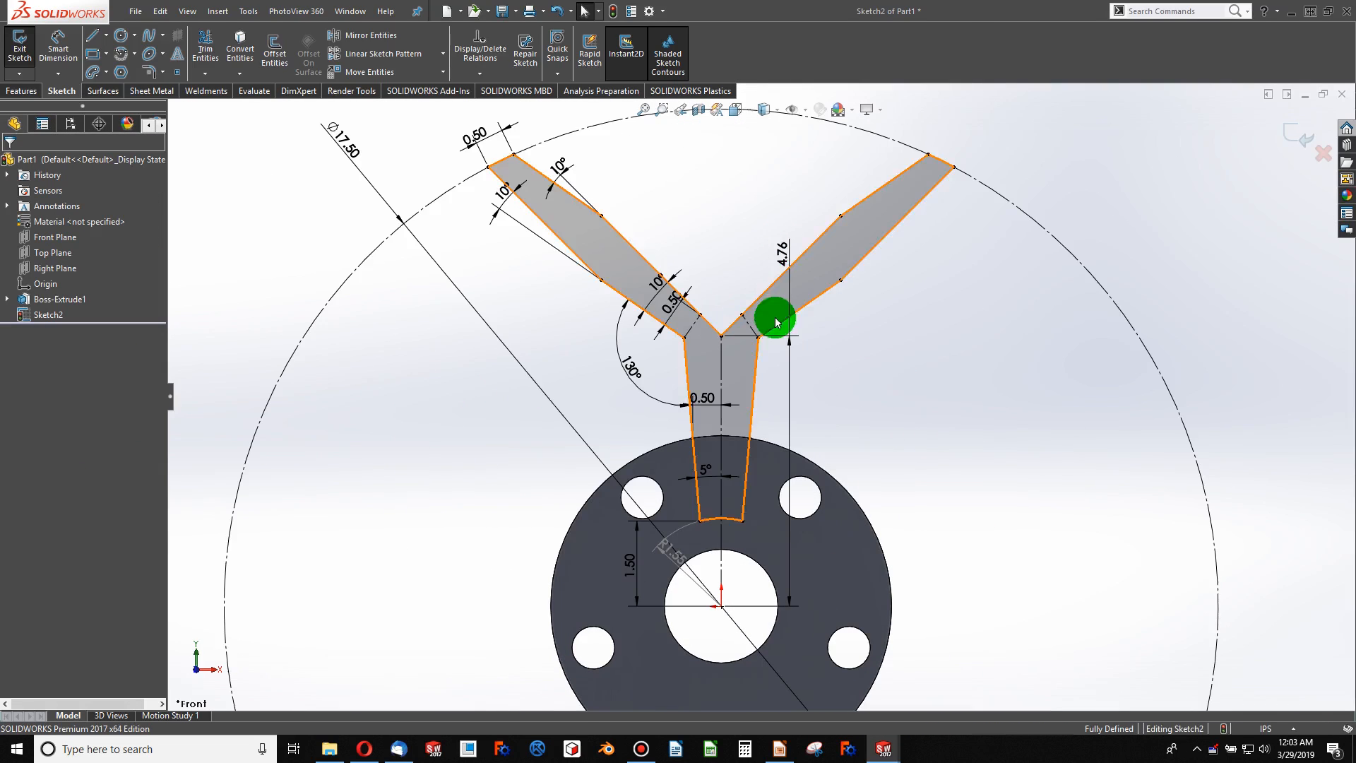
{"action": "scroll", "coordinate": [782, 357], "scroll_direction": "down", "scroll_amount": 4}
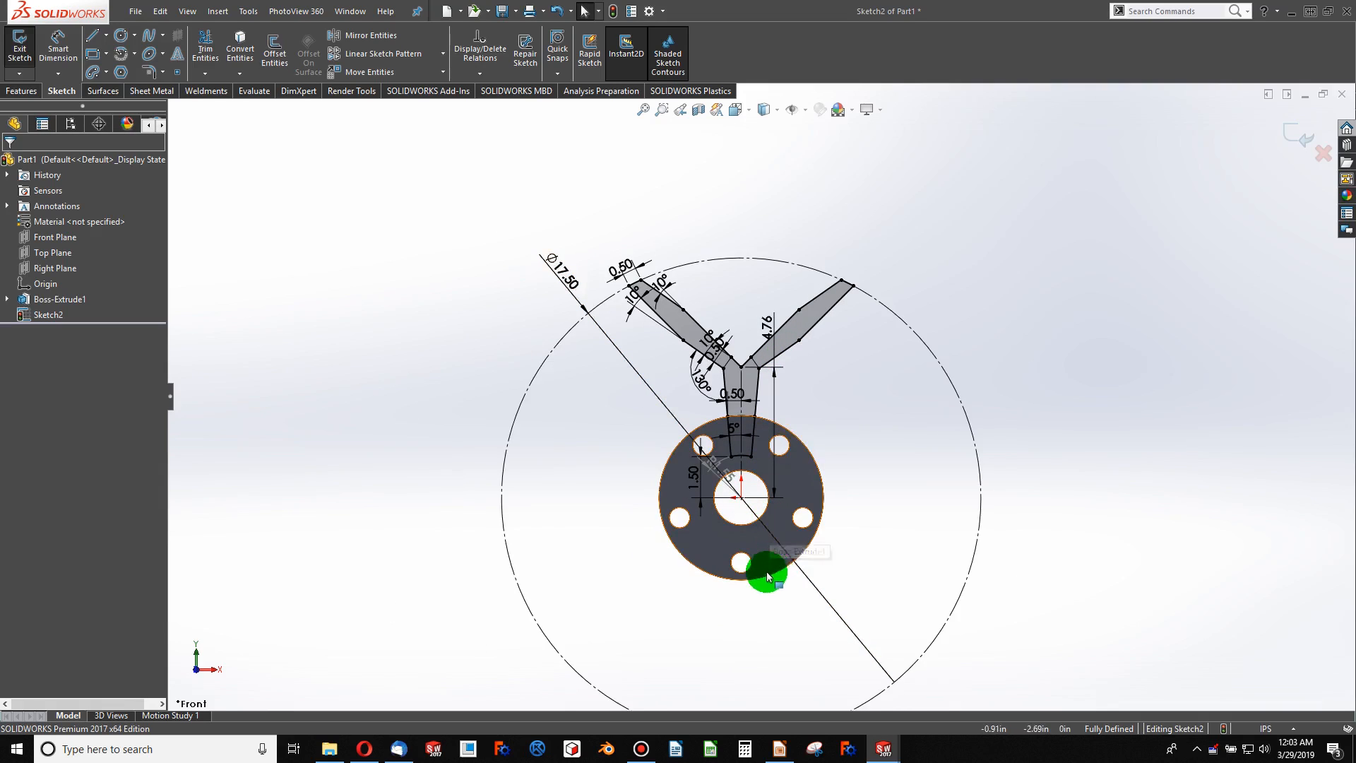
{"action": "scroll", "coordinate": [769, 576], "scroll_direction": "up", "scroll_amount": 2}
{"action": "mouse_move", "coordinate": [495, 139]}
{"action": "left_mouse_down"}
{"action": "mouse_move", "coordinate": [743, 335]}
{"action": "mouse_move", "coordinate": [960, 469]}
{"action": "mouse_move", "coordinate": [963, 433]}
{"action": "left_mouse_up"}
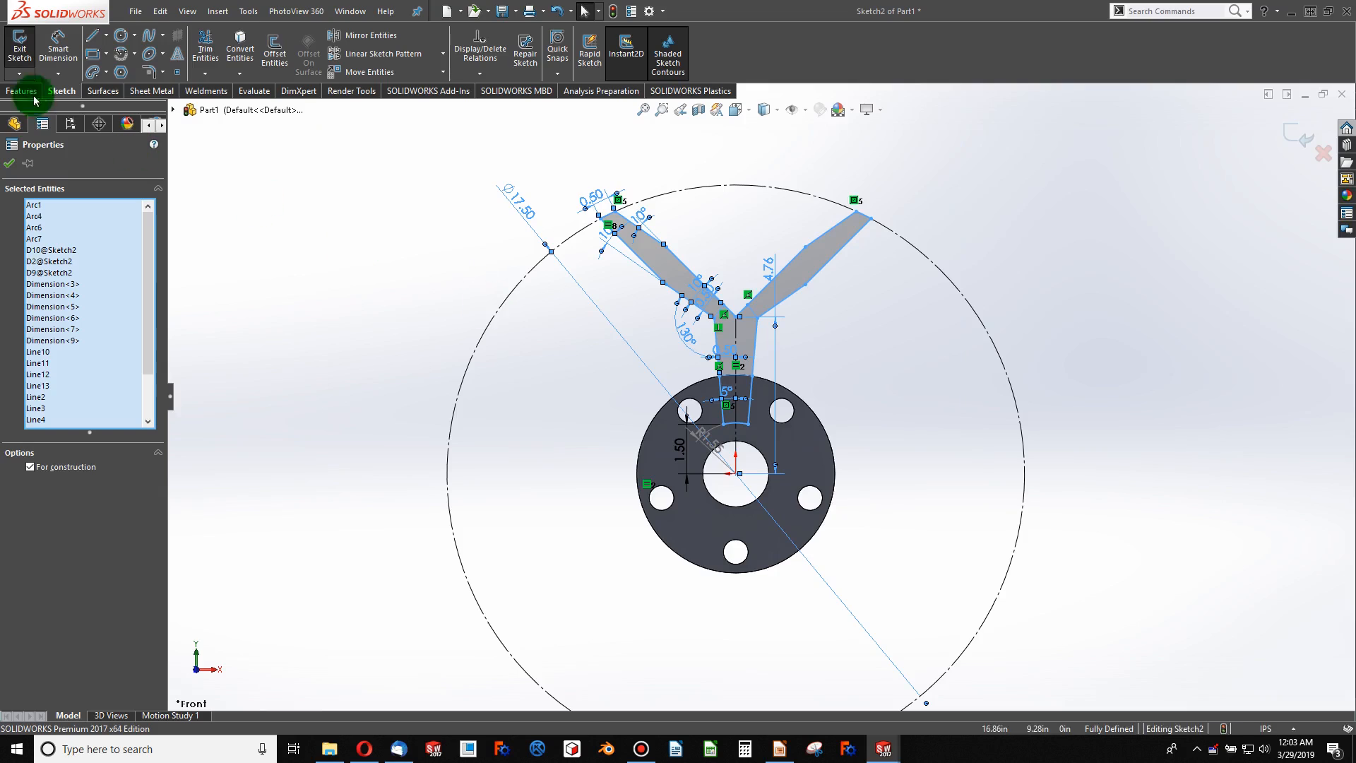
{"action": "left_click", "coordinate": [439, 53]}
{"action": "left_click", "coordinate": [403, 90]}
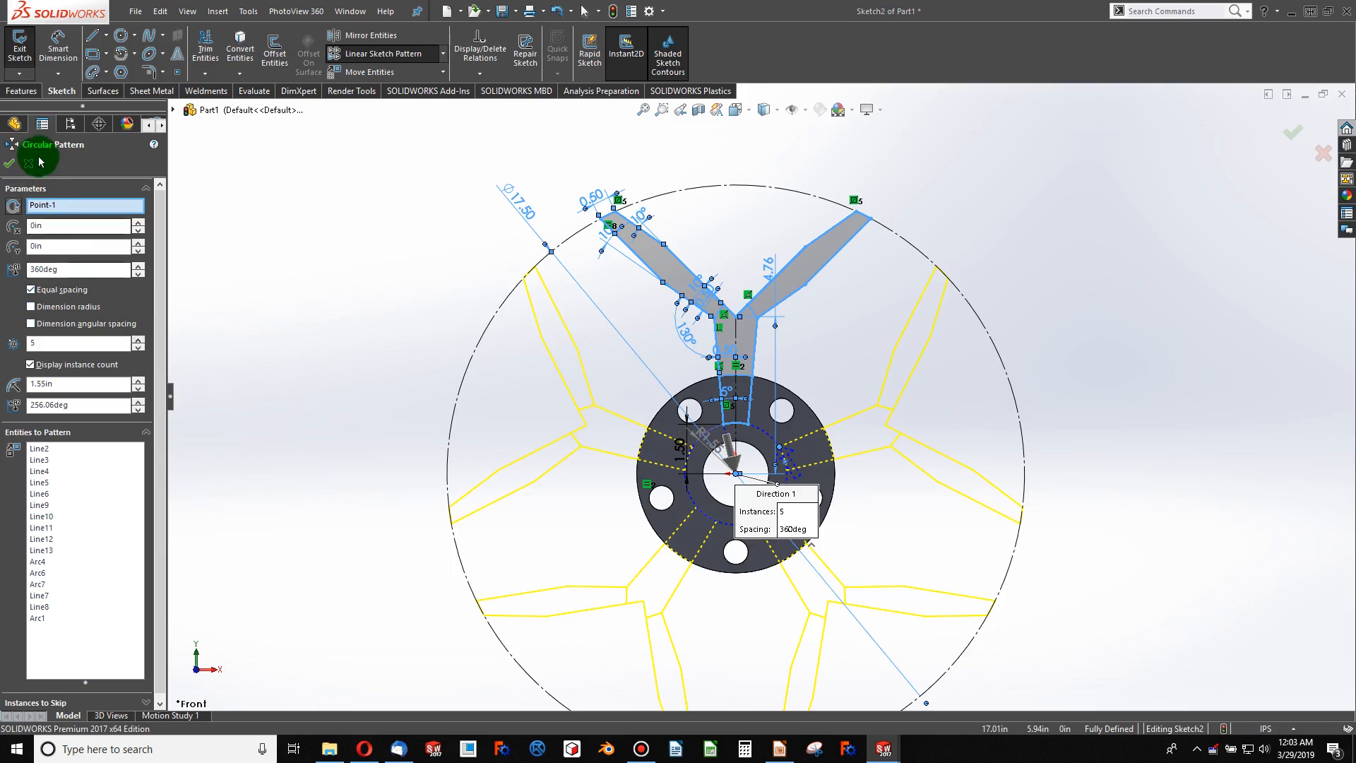
{"action": "left_click", "coordinate": [9, 163]}
{"action": "key", "text": "Escape"}
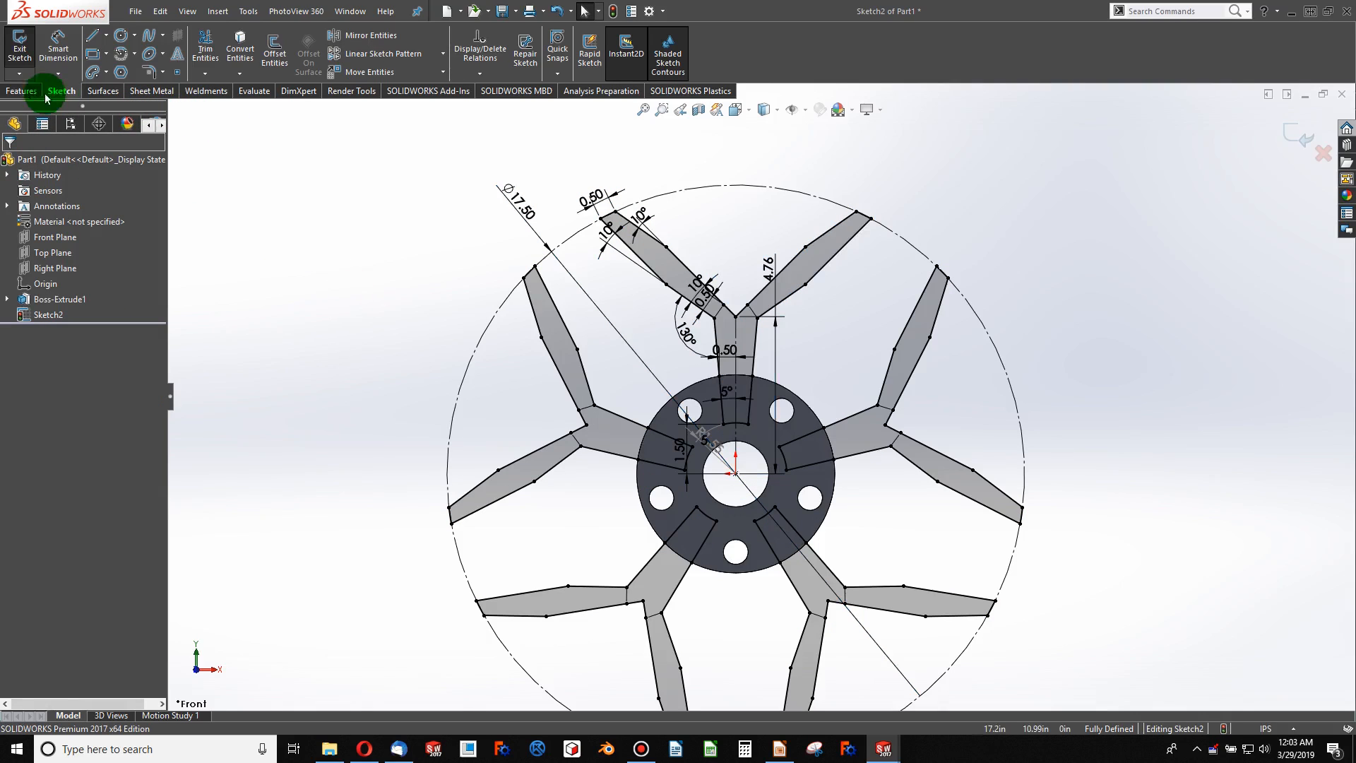
- Extrude the five Y-shaped profiles 4 in blind with the direction reversed, merging them with the flange
{"action": "left_click", "coordinate": [25, 90]}
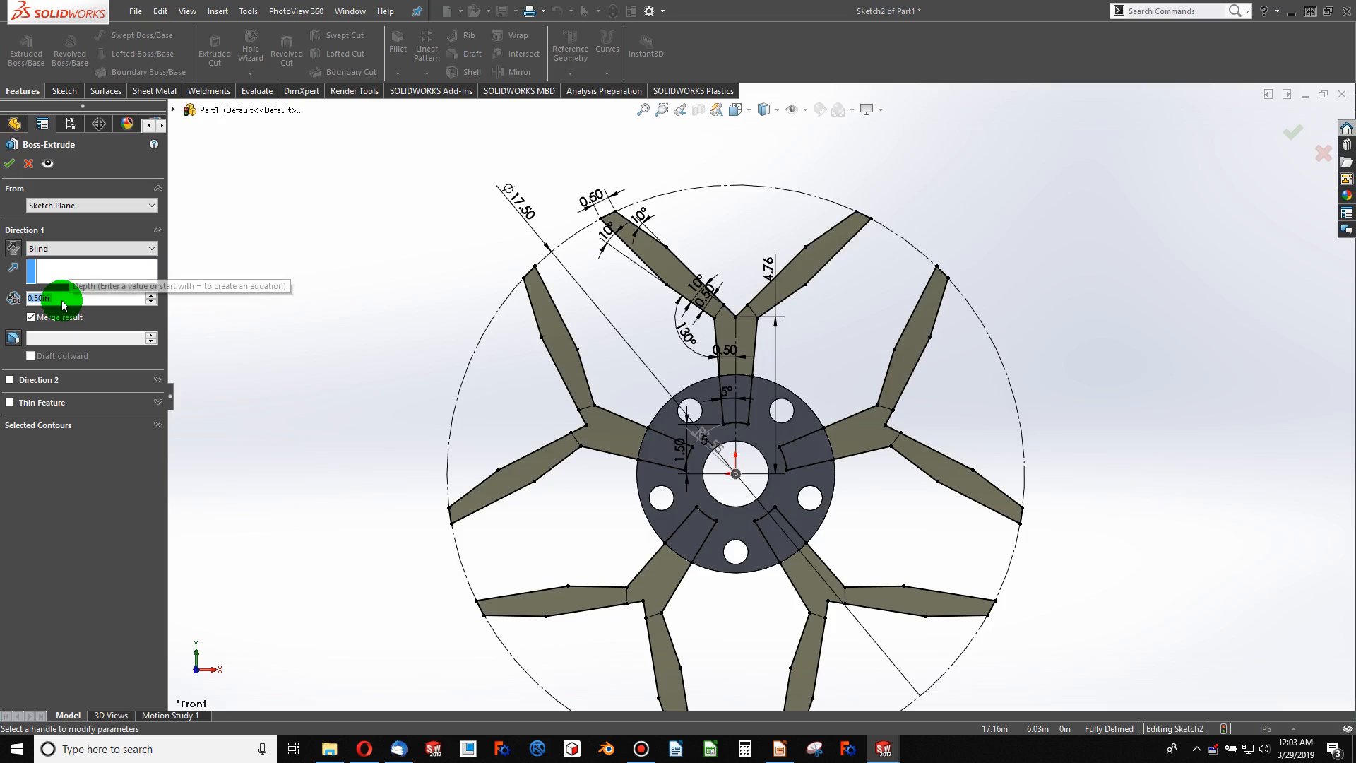
{"action": "type", "text": "4"}
{"action": "key", "text": "Return"}
{"action": "left_click", "coordinate": [261, 392]}
{"action": "mouse_move", "coordinate": [261, 393]}
{"action": "middle_mouse_down"}
{"action": "mouse_move", "coordinate": [360, 293]}
{"action": "mouse_move", "coordinate": [315, 212]}
{"action": "mouse_move", "coordinate": [104, 189]}
{"action": "middle_mouse_up"}
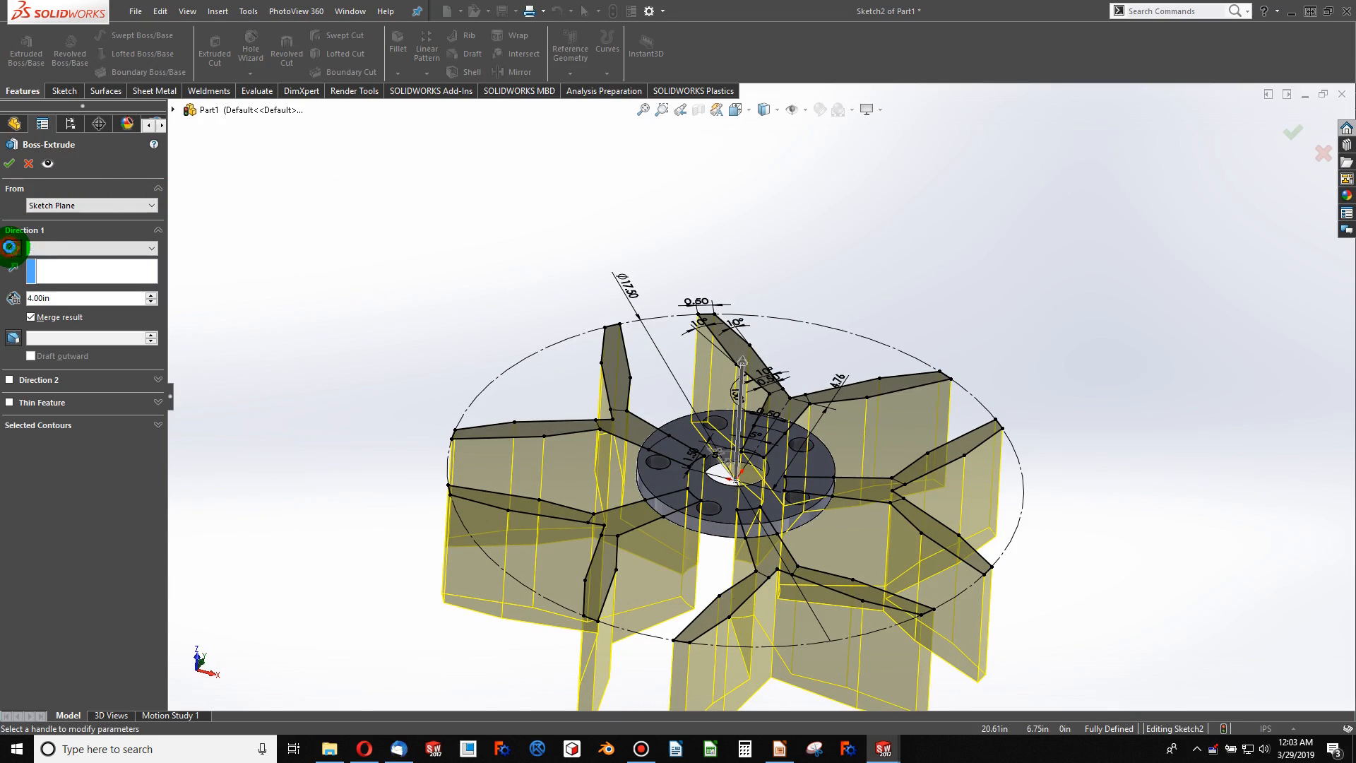
{"action": "left_click", "coordinate": [10, 246]}
{"action": "left_click", "coordinate": [12, 165]}
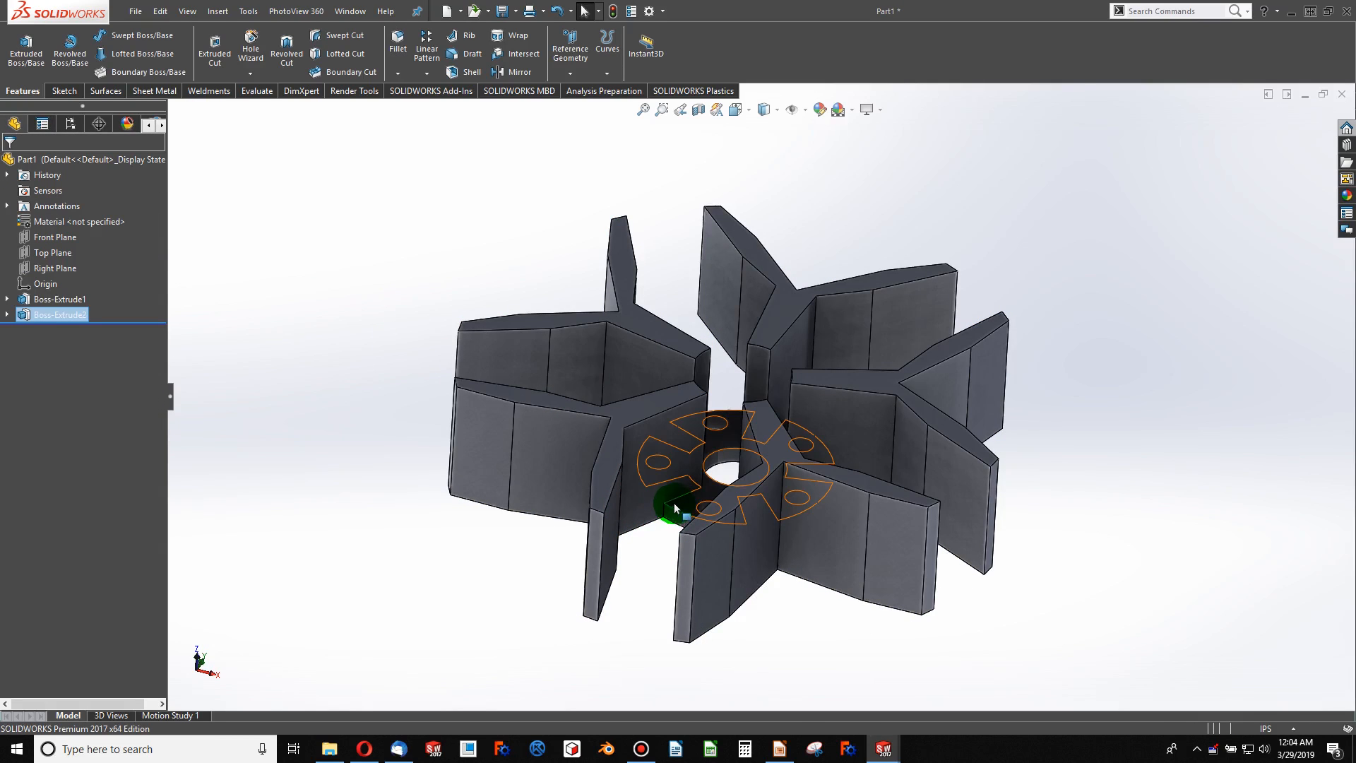
{"action": "mouse_move", "coordinate": [674, 507]}
{"action": "middle_mouse_down"}
{"action": "mouse_move", "coordinate": [645, 605]}
{"action": "mouse_move", "coordinate": [666, 614]}
{"action": "mouse_move", "coordinate": [654, 530]}
{"action": "mouse_move", "coordinate": [650, 549]}
{"action": "middle_mouse_up"}
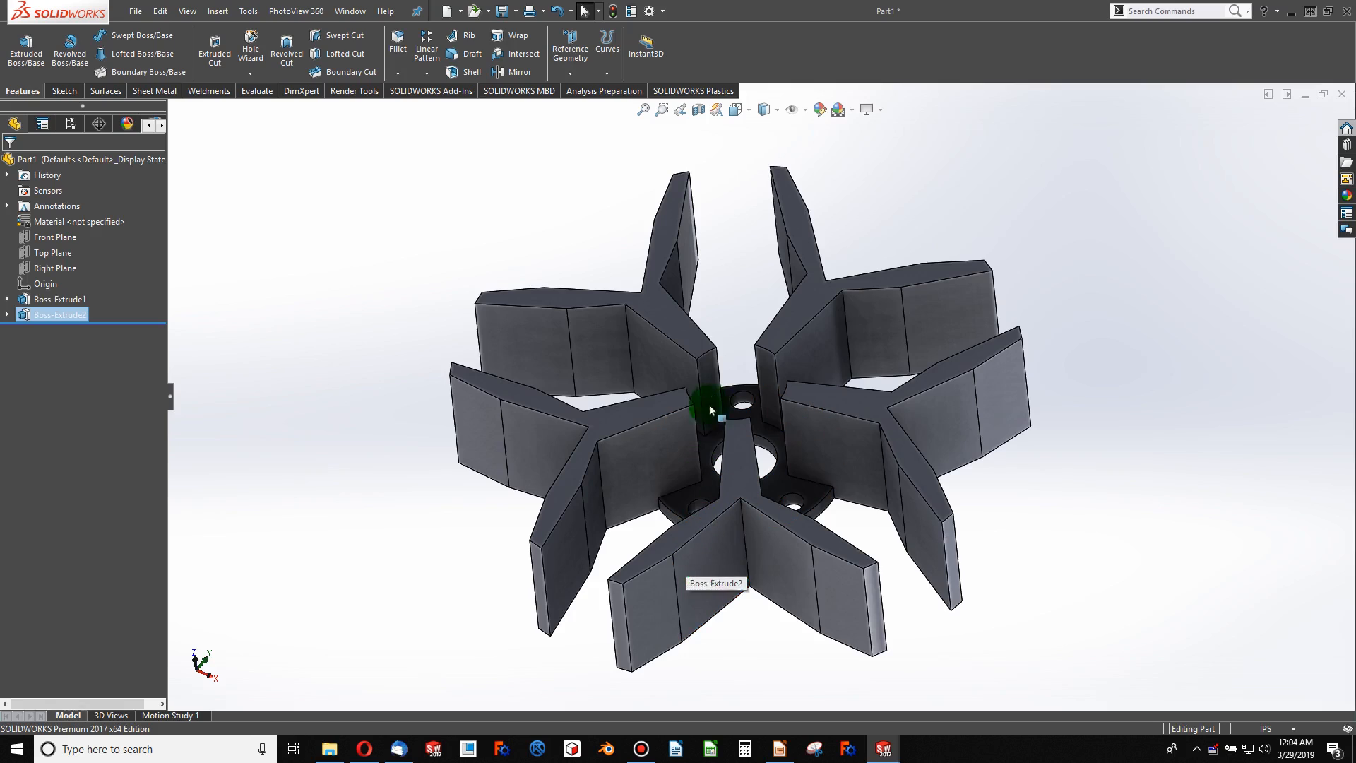
- Examine the part in a section view cut along the Top Plane, and turn the section off
{"action": "left_click", "coordinate": [62, 251]}
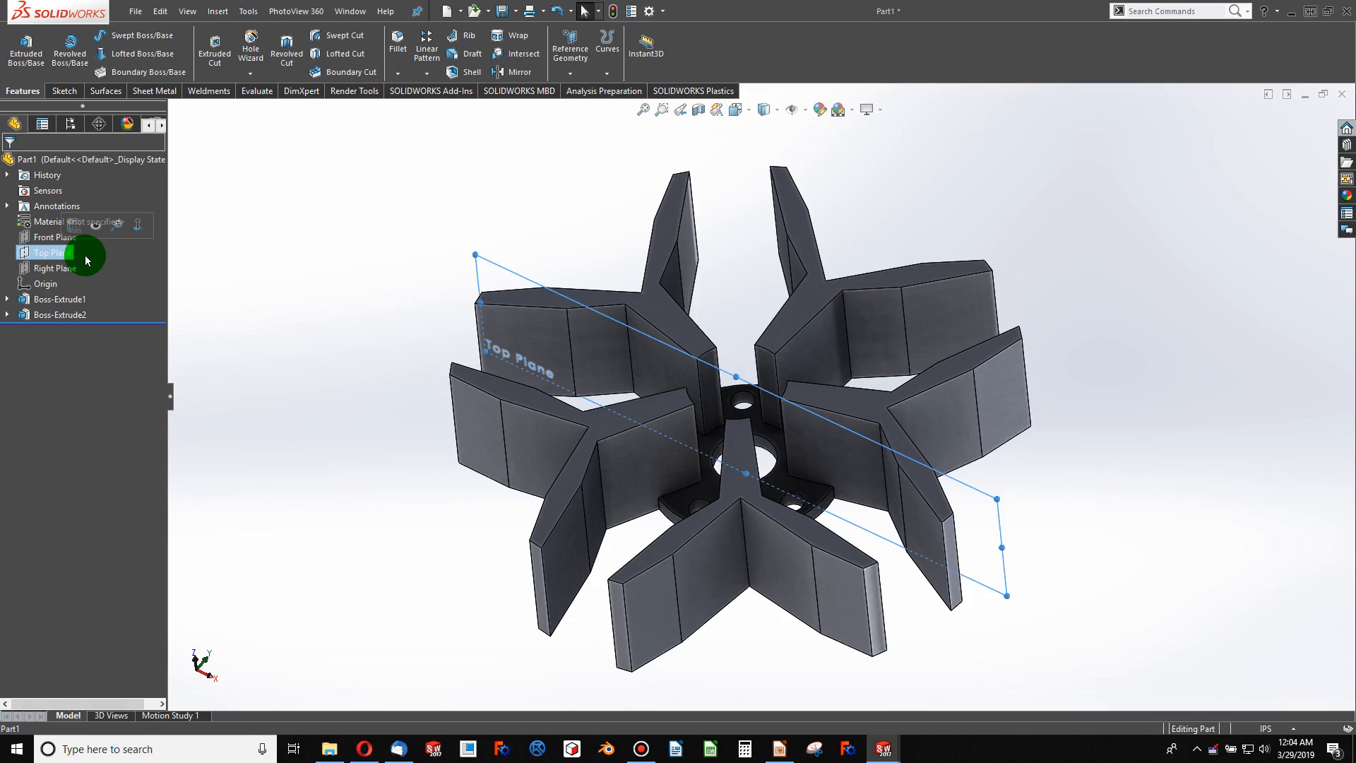
{"action": "key", "text": "ctrl+8"}
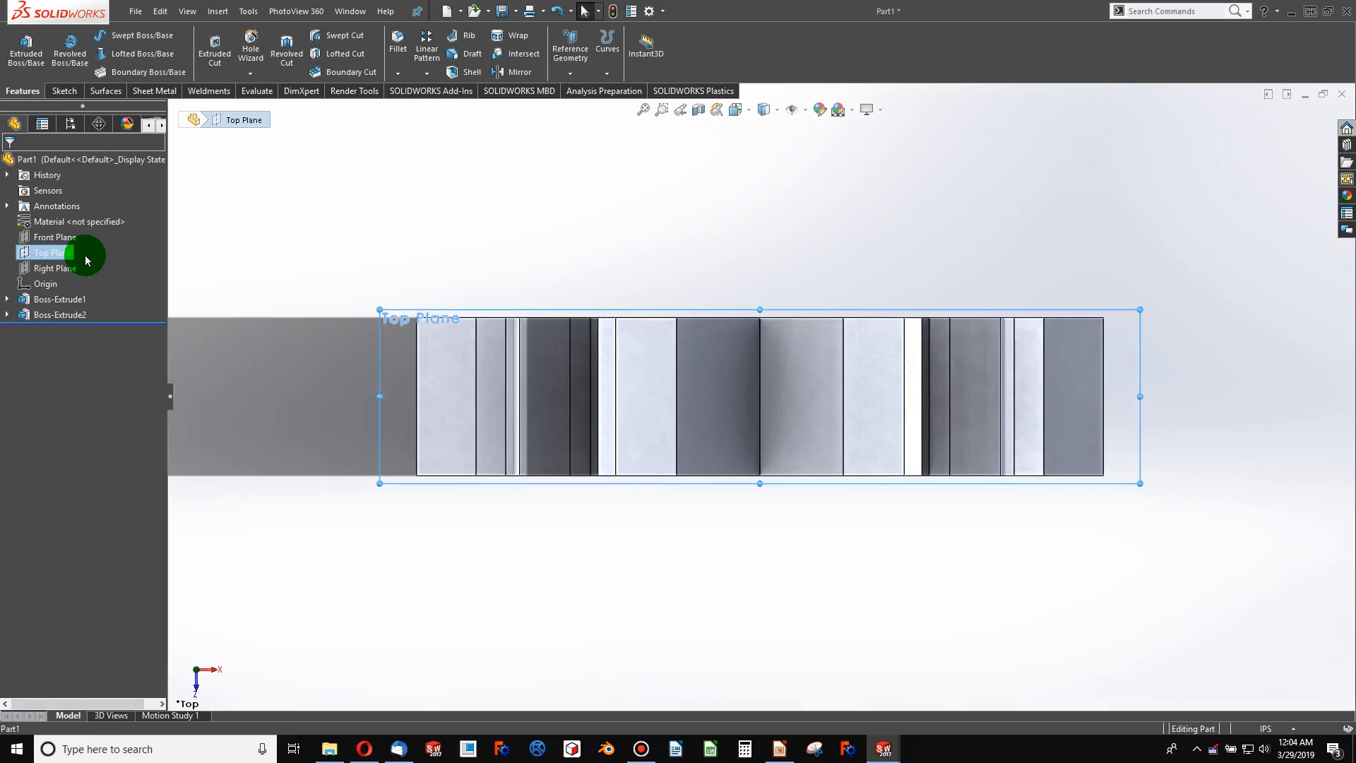
{"action": "scroll", "coordinate": [945, 392], "scroll_direction": "down", "scroll_amount": 2}
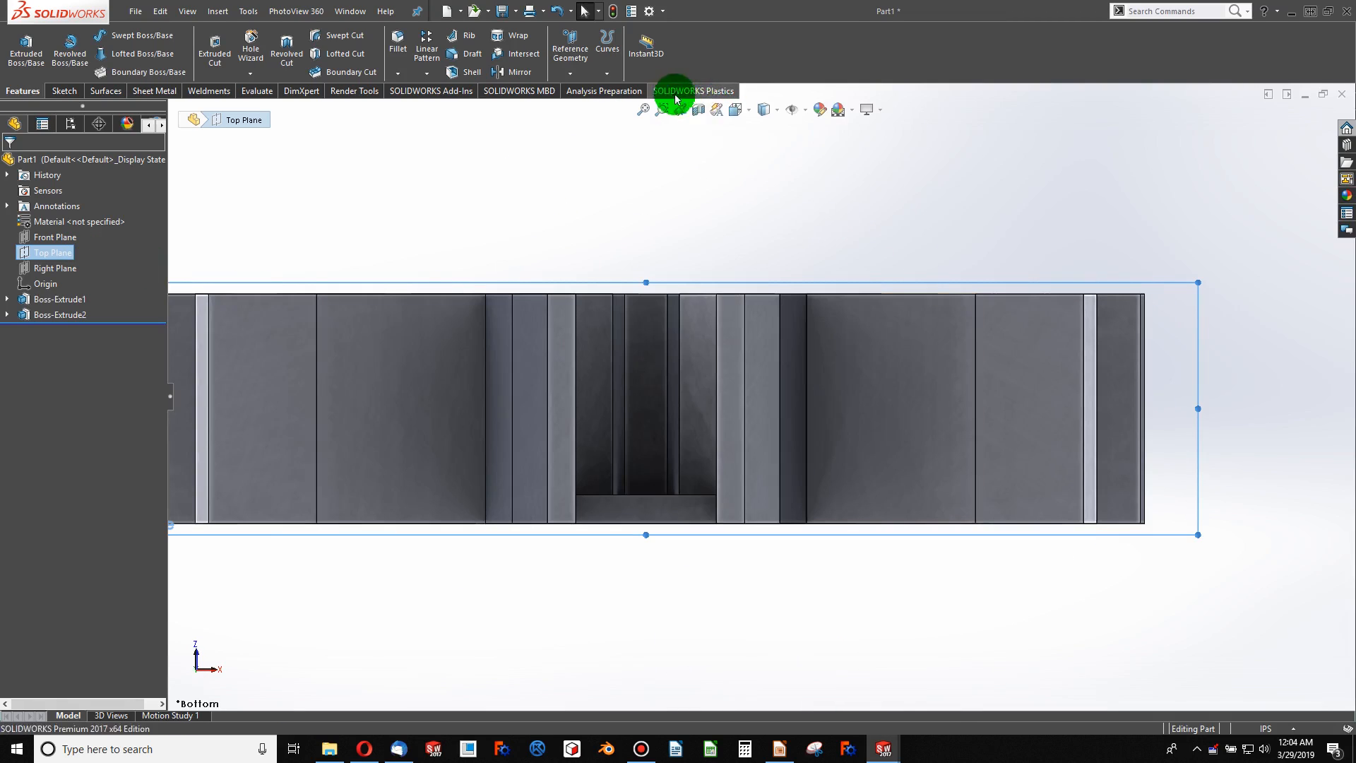
{"action": "left_click", "coordinate": [699, 110]}
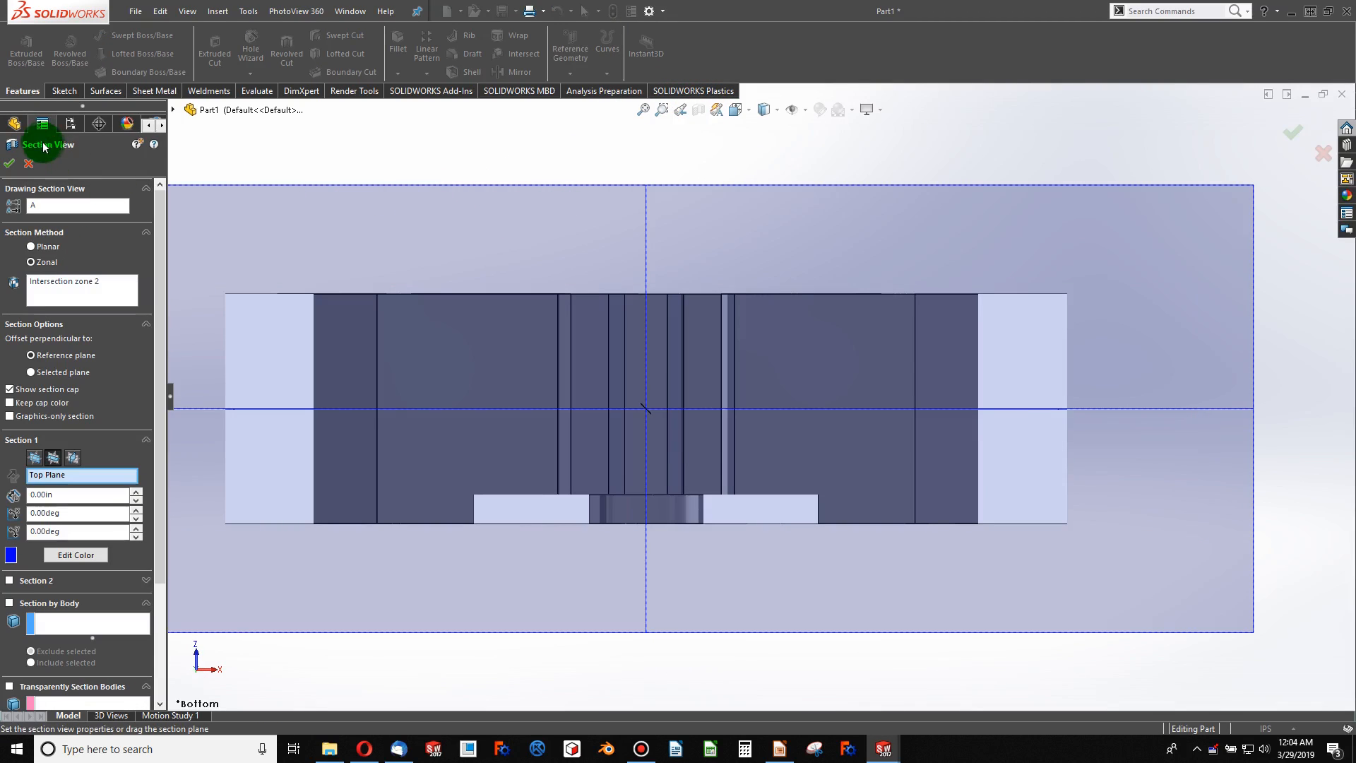
{"action": "left_click", "coordinate": [11, 163]}
{"action": "middle_click_drag", "start_coordinate": [558, 336], "coordinate": [635, 418]}
{"action": "scroll", "coordinate": [751, 438], "scroll_direction": "down", "scroll_amount": 4}
{"action": "scroll", "coordinate": [660, 471], "scroll_direction": "up", "scroll_amount": 2}
{"action": "scroll", "coordinate": [515, 366], "scroll_direction": "up", "scroll_amount": 5}
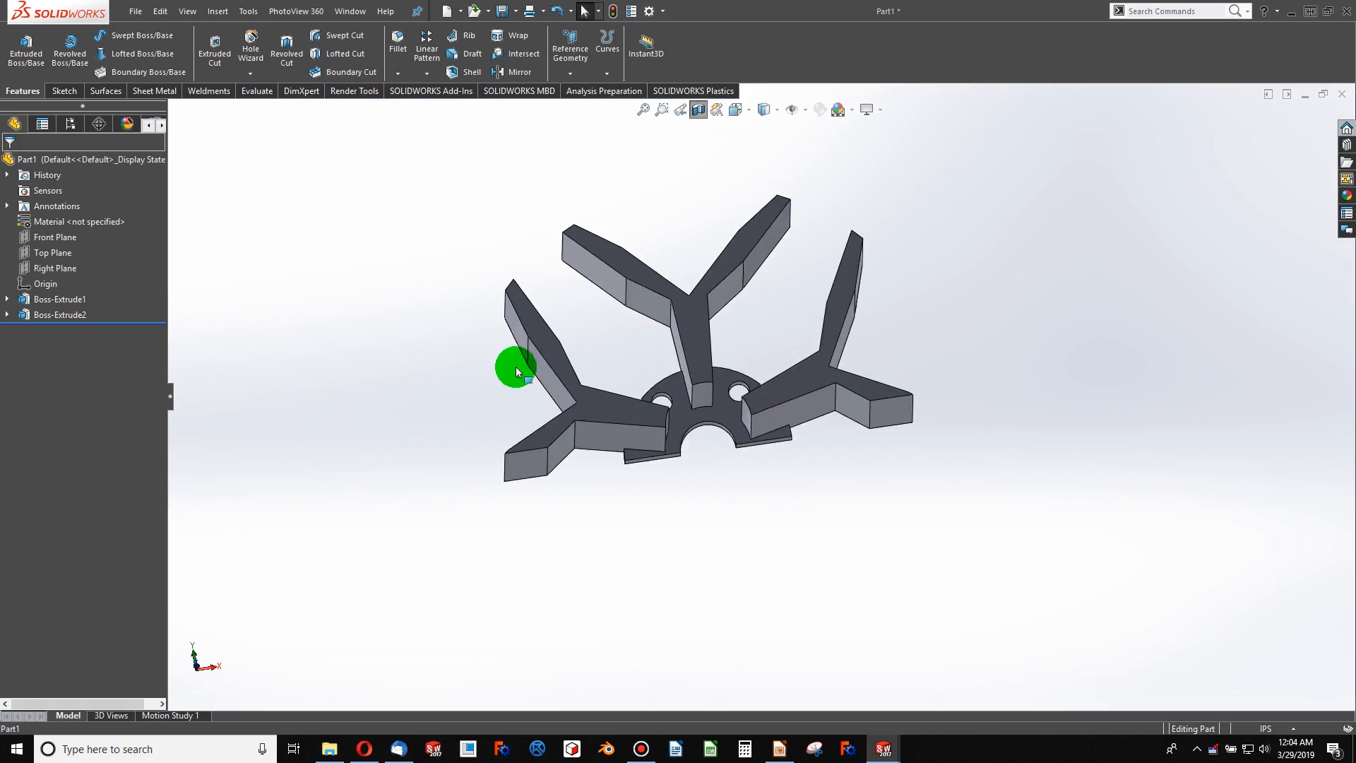
{"action": "middle_click_drag", "start_coordinate": [515, 367], "coordinate": [533, 267]}
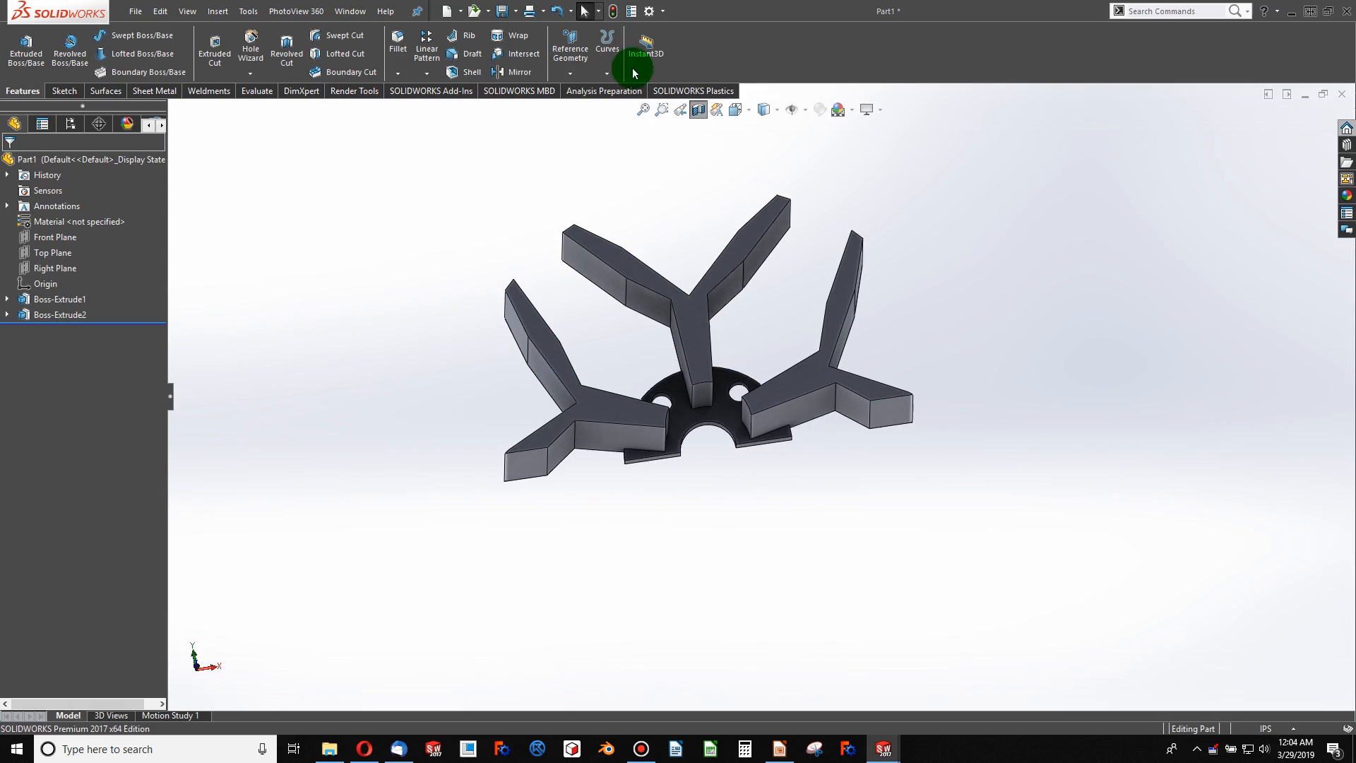
{"action": "left_click", "coordinate": [698, 109]}
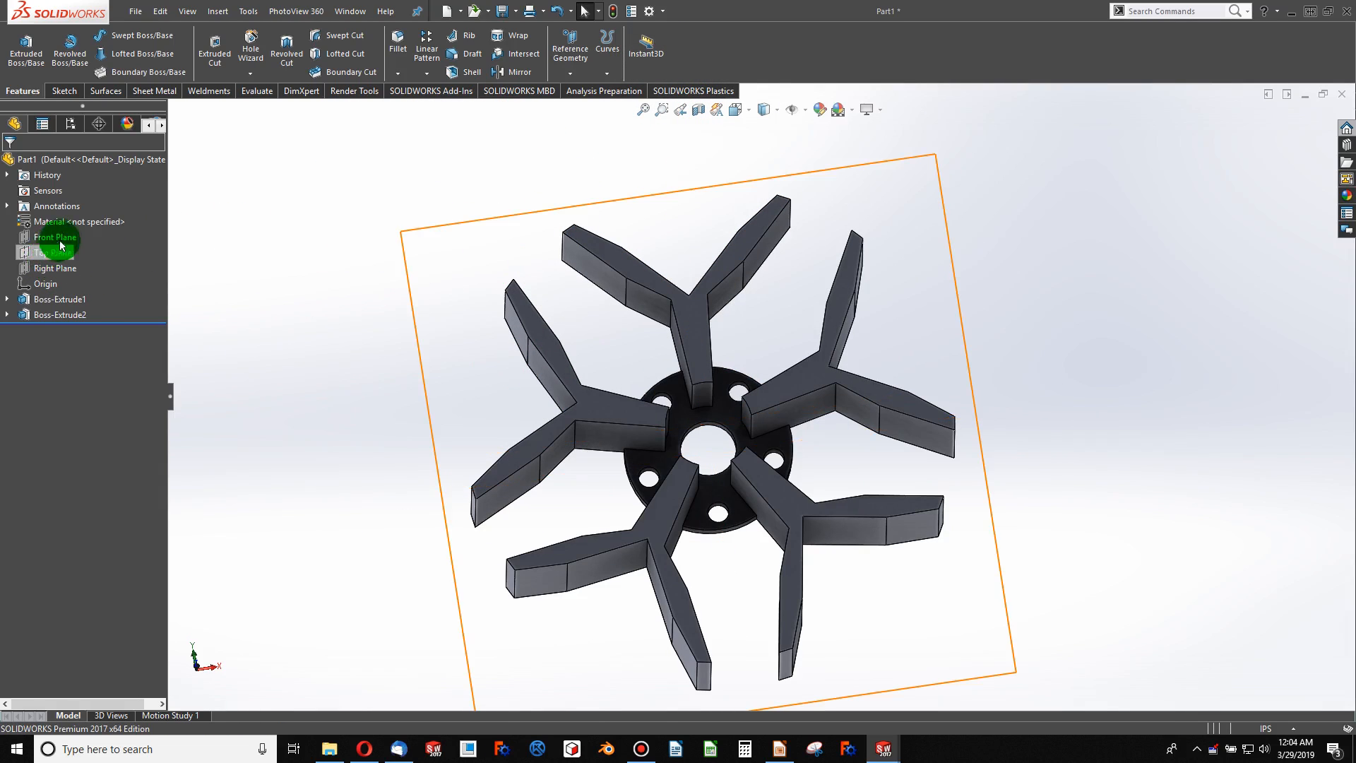
- Section the part's display along the Right Plane with no offset
{"action": "left_click", "coordinate": [57, 267]}
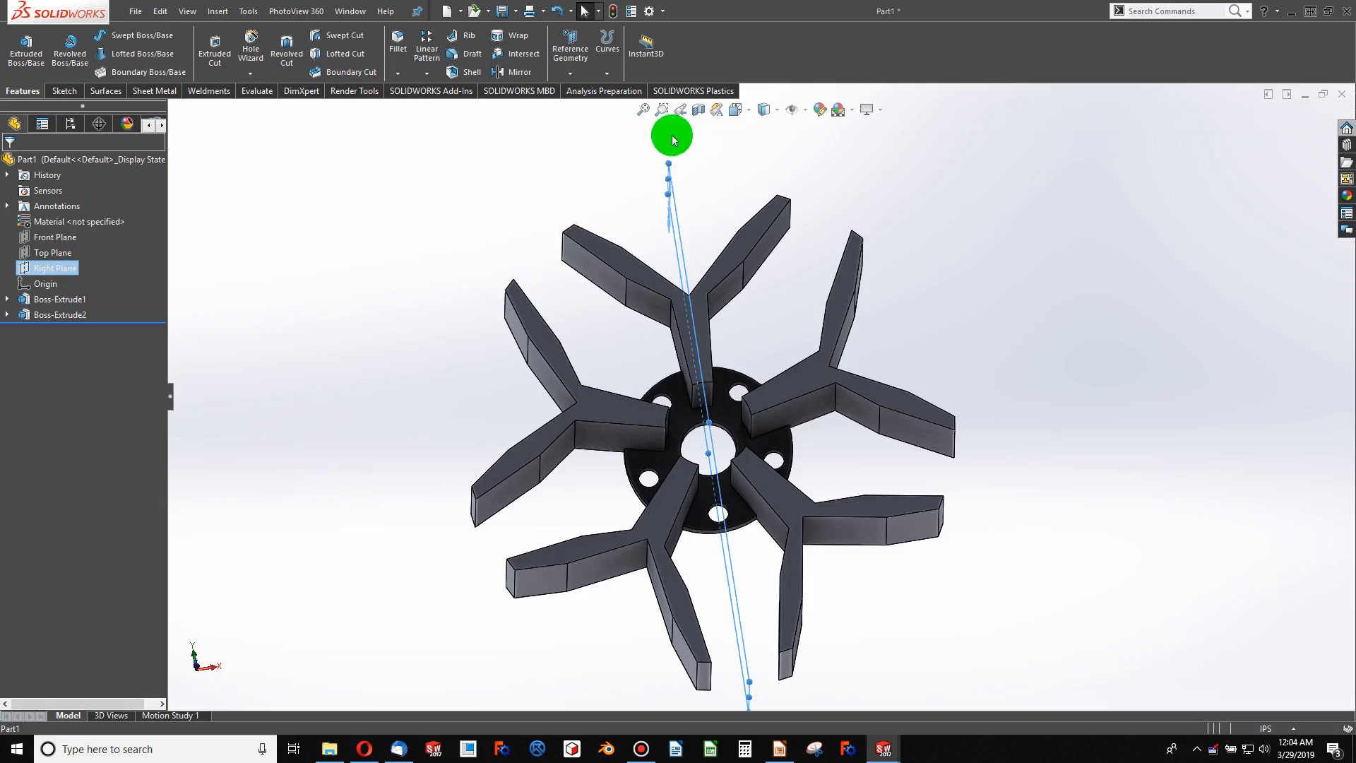
{"action": "left_click", "coordinate": [699, 110]}
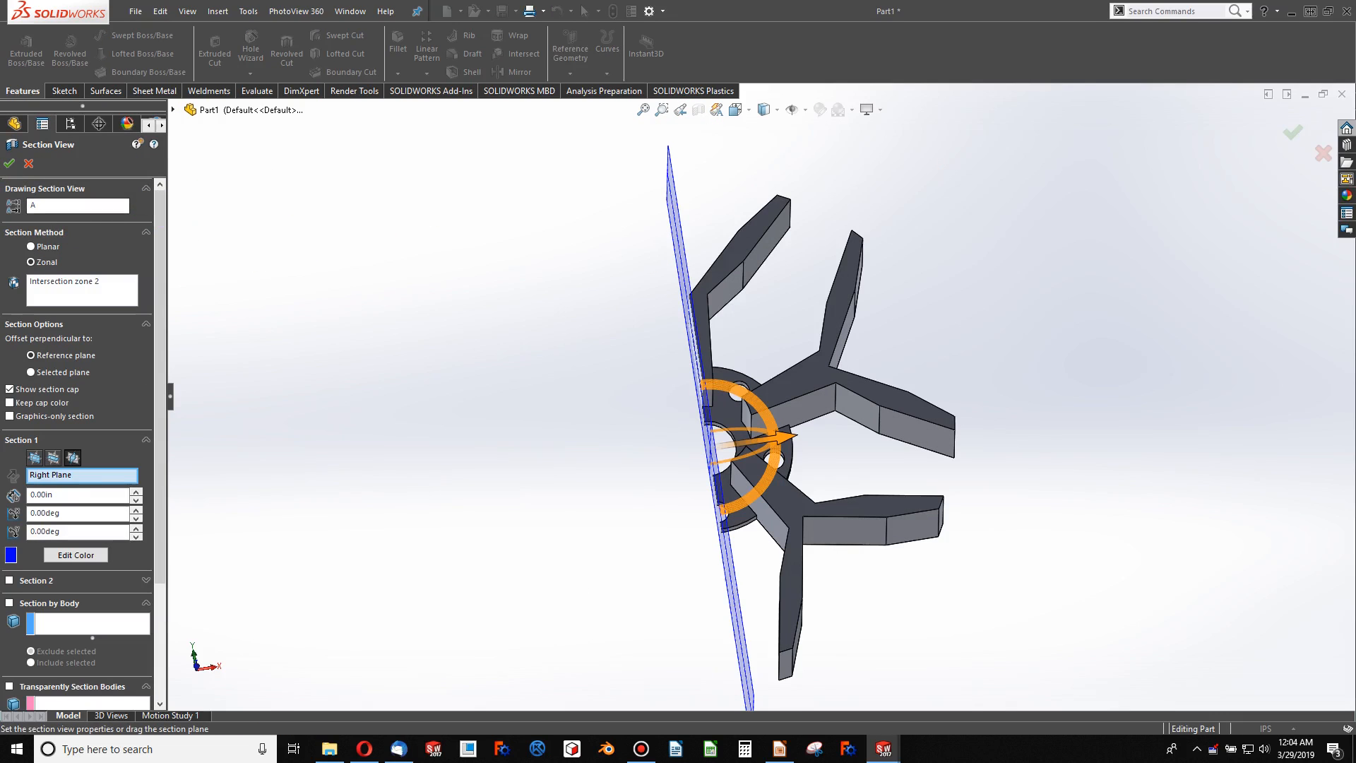
{"action": "left_click", "coordinate": [13, 171]}
{"action": "left_click", "coordinate": [697, 109]}
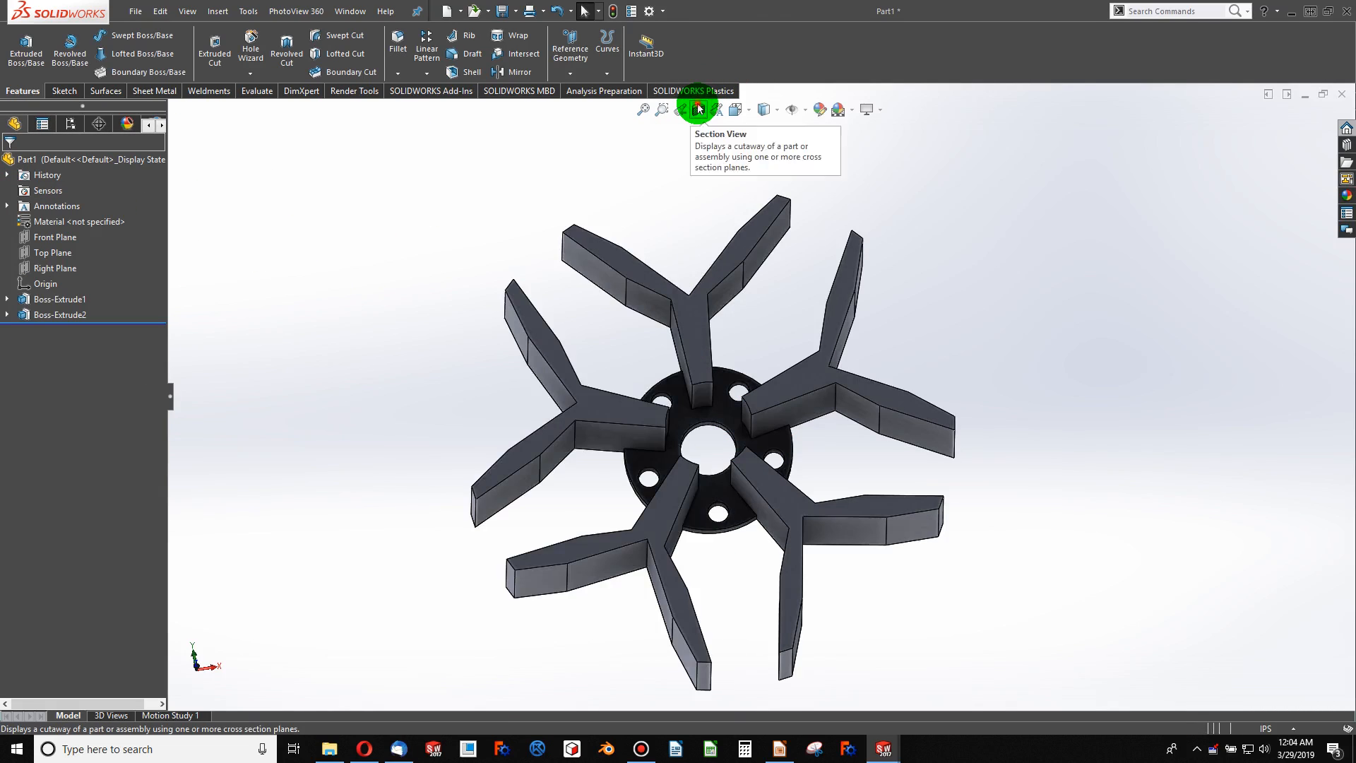
{"action": "left_click", "coordinate": [699, 110]}
{"action": "left_click", "coordinate": [24, 265]}
{"action": "left_click", "coordinate": [10, 166]}
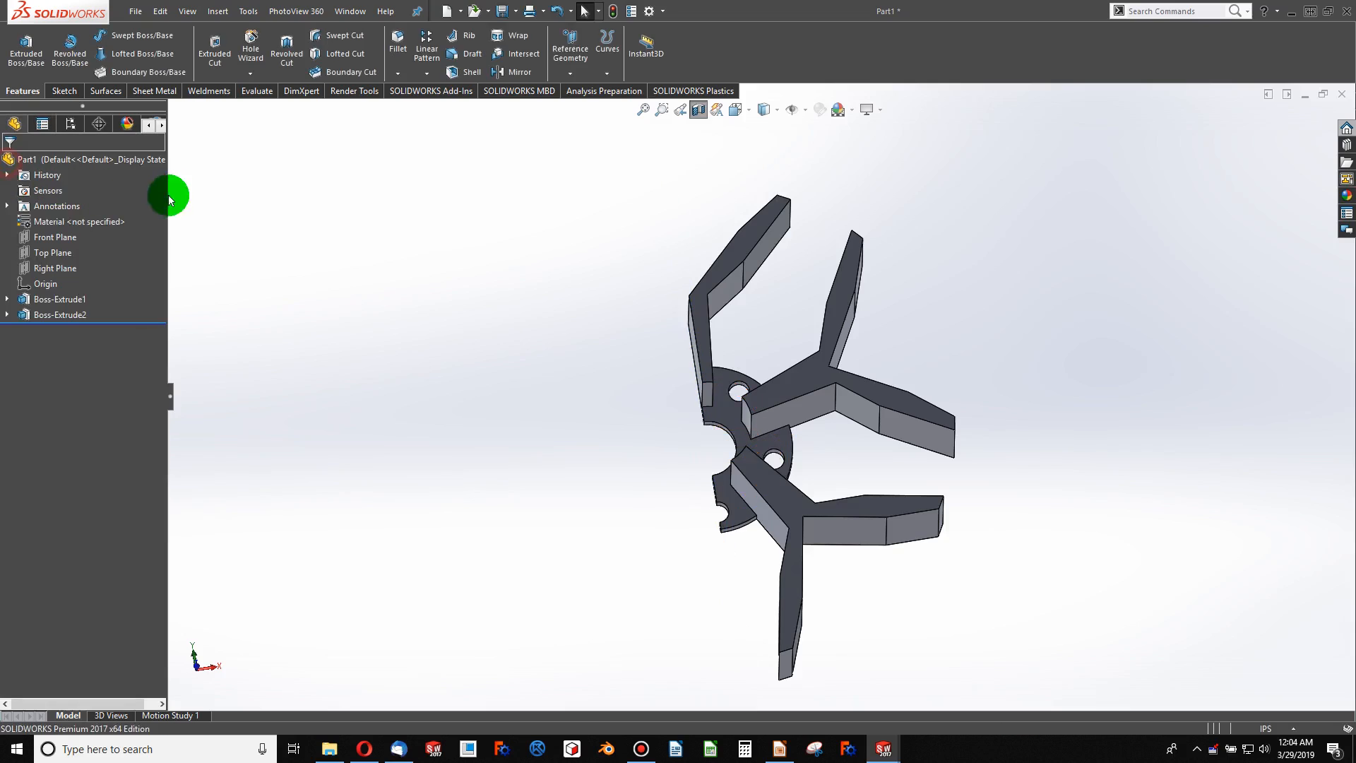
- Start a sketch on the Right Plane and draw a three-point arc of about 17.6 in radius across the cut spoke near the flange
{"action": "left_click", "coordinate": [57, 268]}
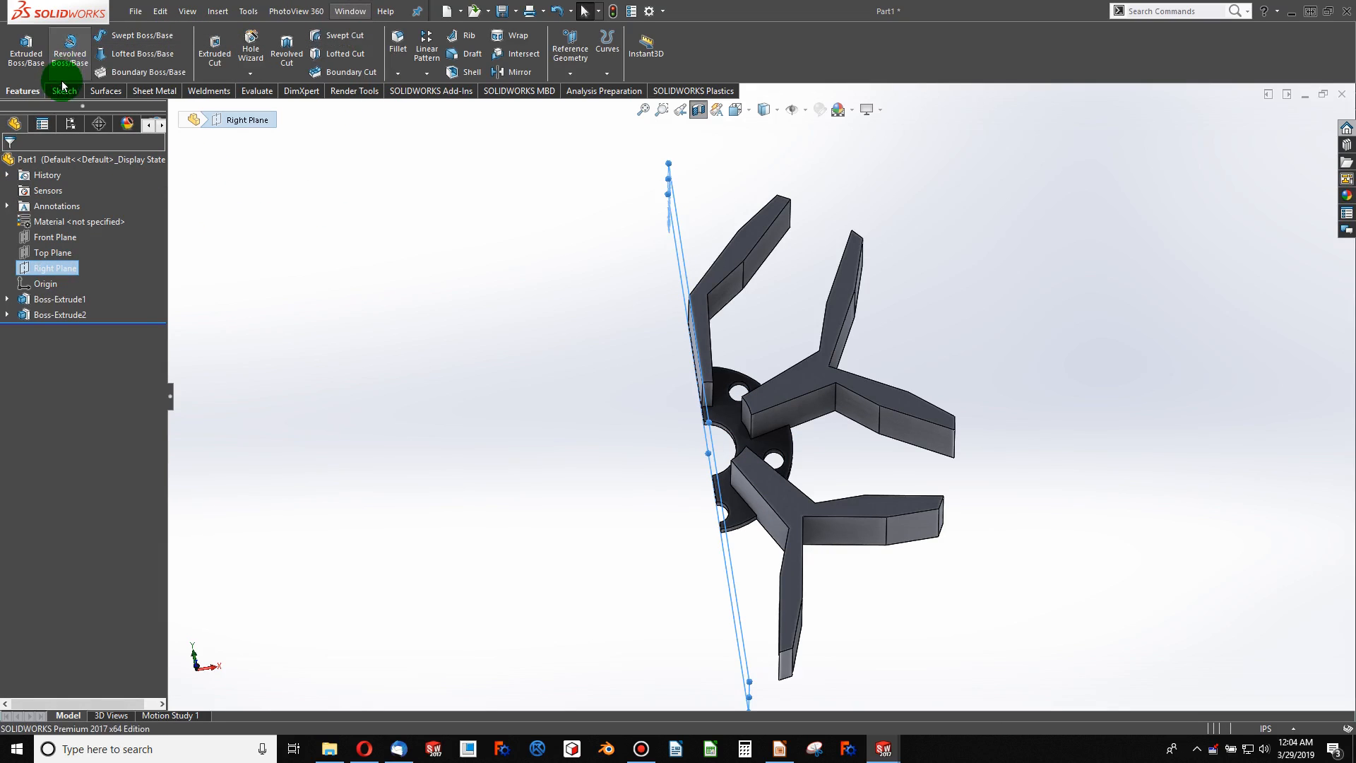
{"action": "left_click", "coordinate": [63, 94]}
{"action": "left_click", "coordinate": [19, 44]}
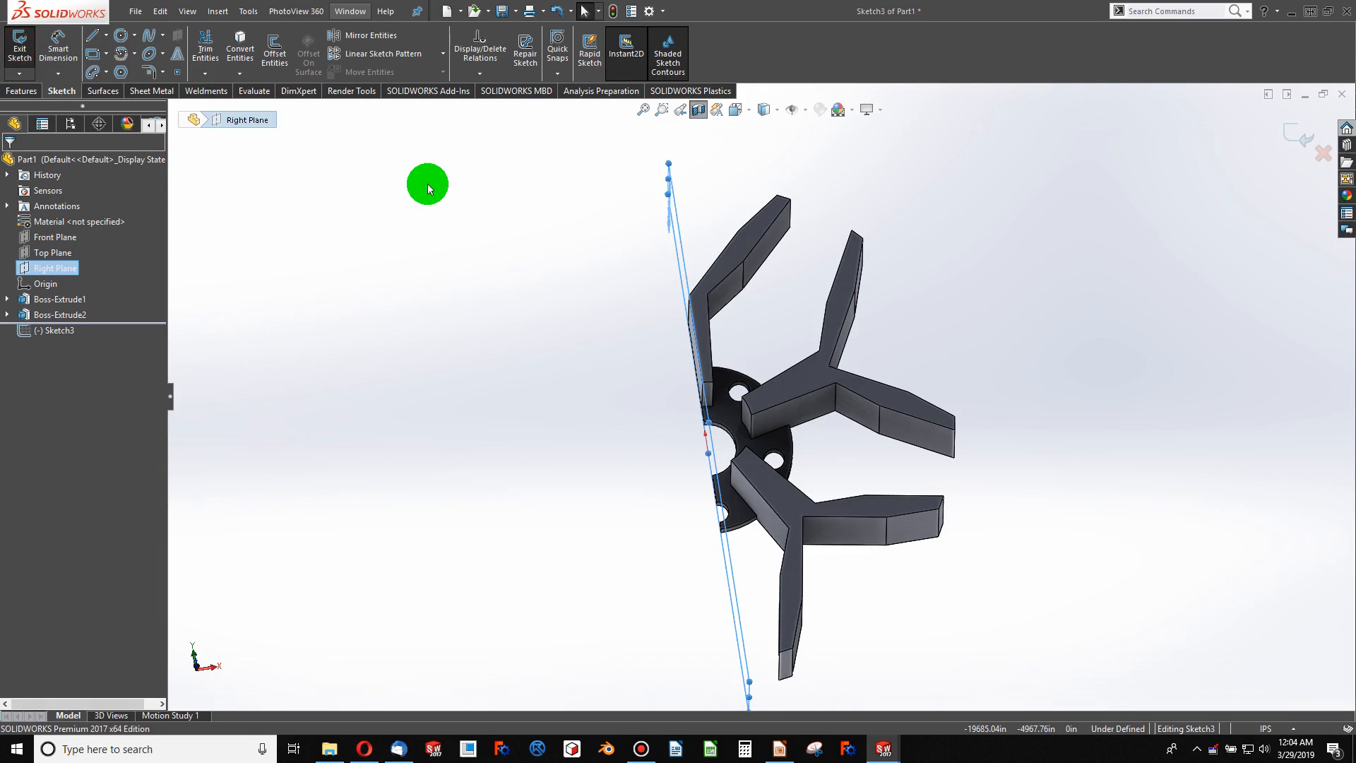
{"action": "key", "text": "ctrl+8"}
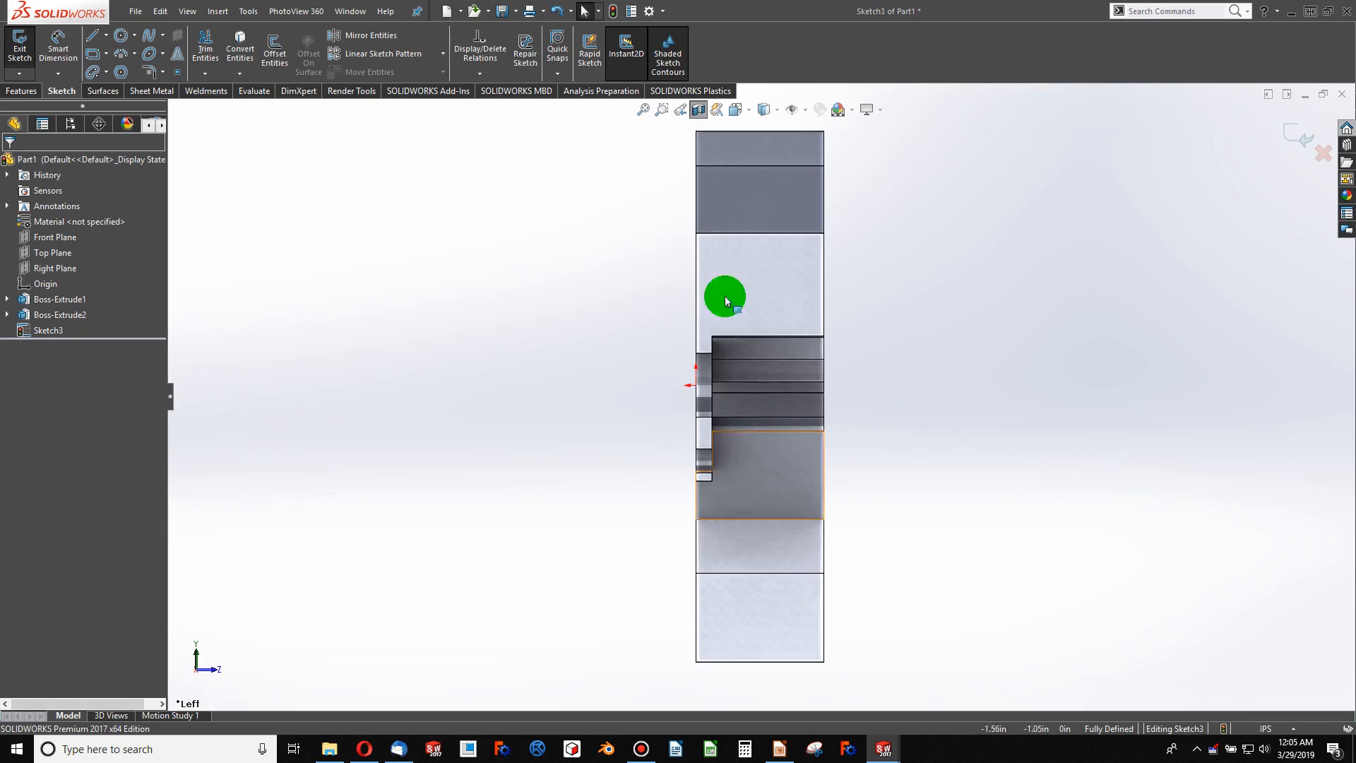
{"action": "scroll", "coordinate": [692, 265], "scroll_direction": "down", "scroll_amount": 2}
{"action": "scroll", "coordinate": [724, 306], "scroll_direction": "up", "scroll_amount": 3}
{"action": "scroll", "coordinate": [791, 221], "scroll_direction": "down", "scroll_amount": 3}
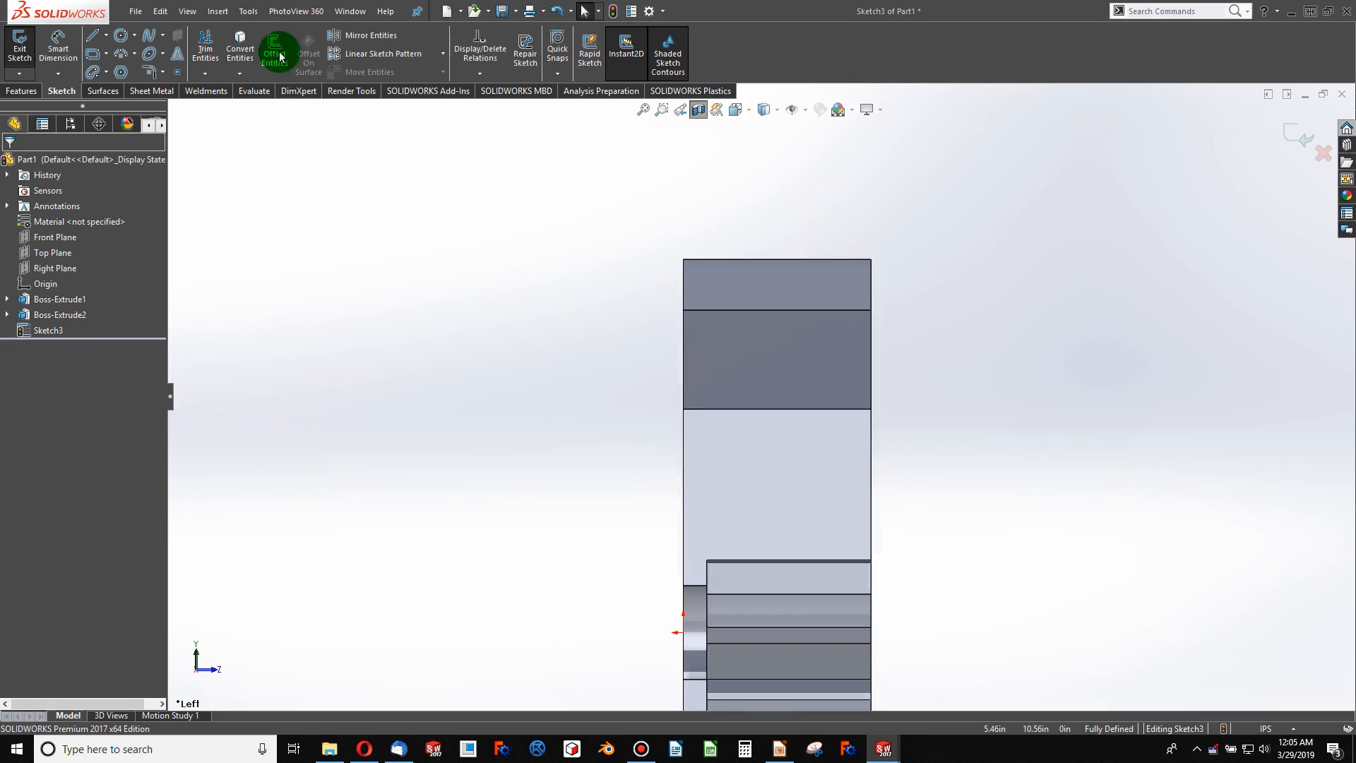
{"action": "left_click", "coordinate": [119, 48]}
{"action": "left_click", "coordinate": [731, 550]}
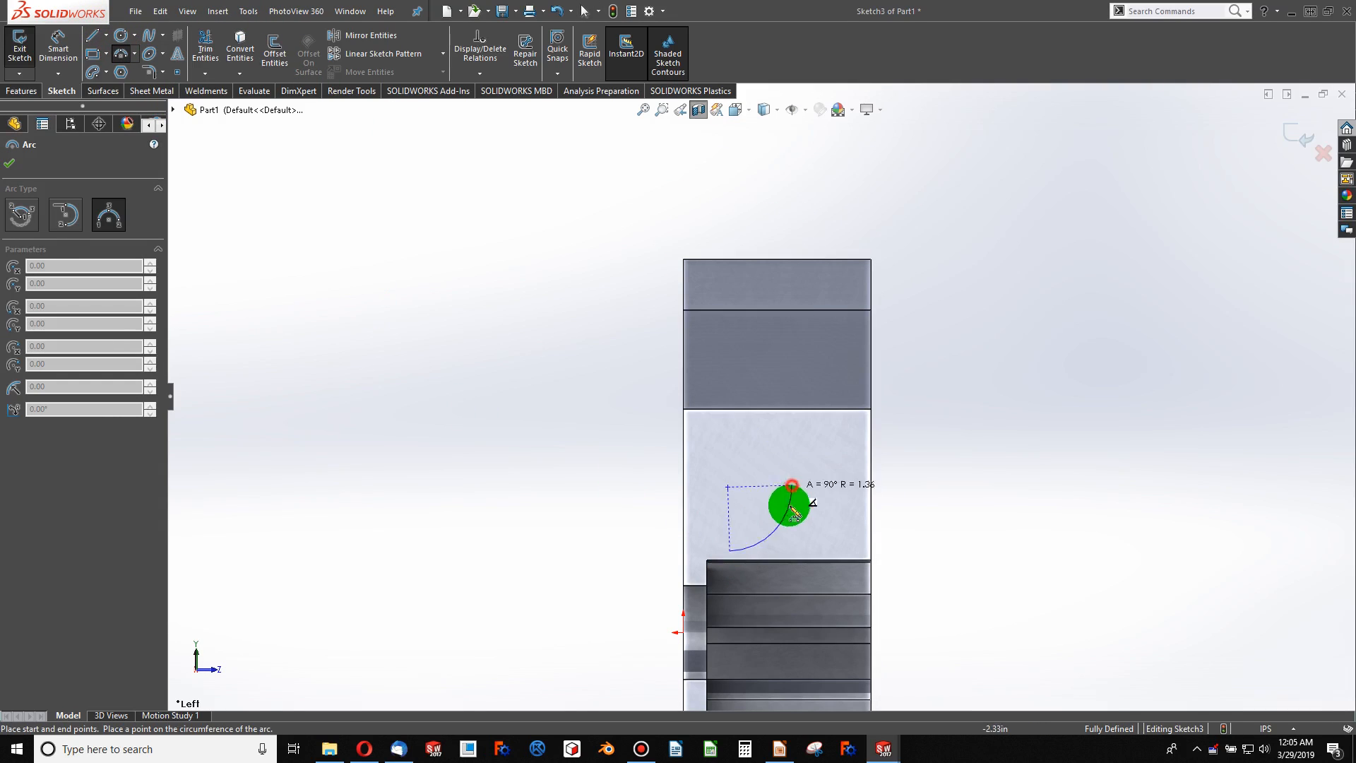
{"action": "left_click", "coordinate": [761, 517]}
{"action": "key", "text": "Escape"}
- Add a Pierce relation between the arc's lower endpoint and the spoke's short inner edge where it meets the flange
{"action": "middle_click_drag", "start_coordinate": [766, 563], "coordinate": [684, 550]}
{"action": "scroll", "coordinate": [687, 557], "scroll_direction": "down", "scroll_amount": 5}
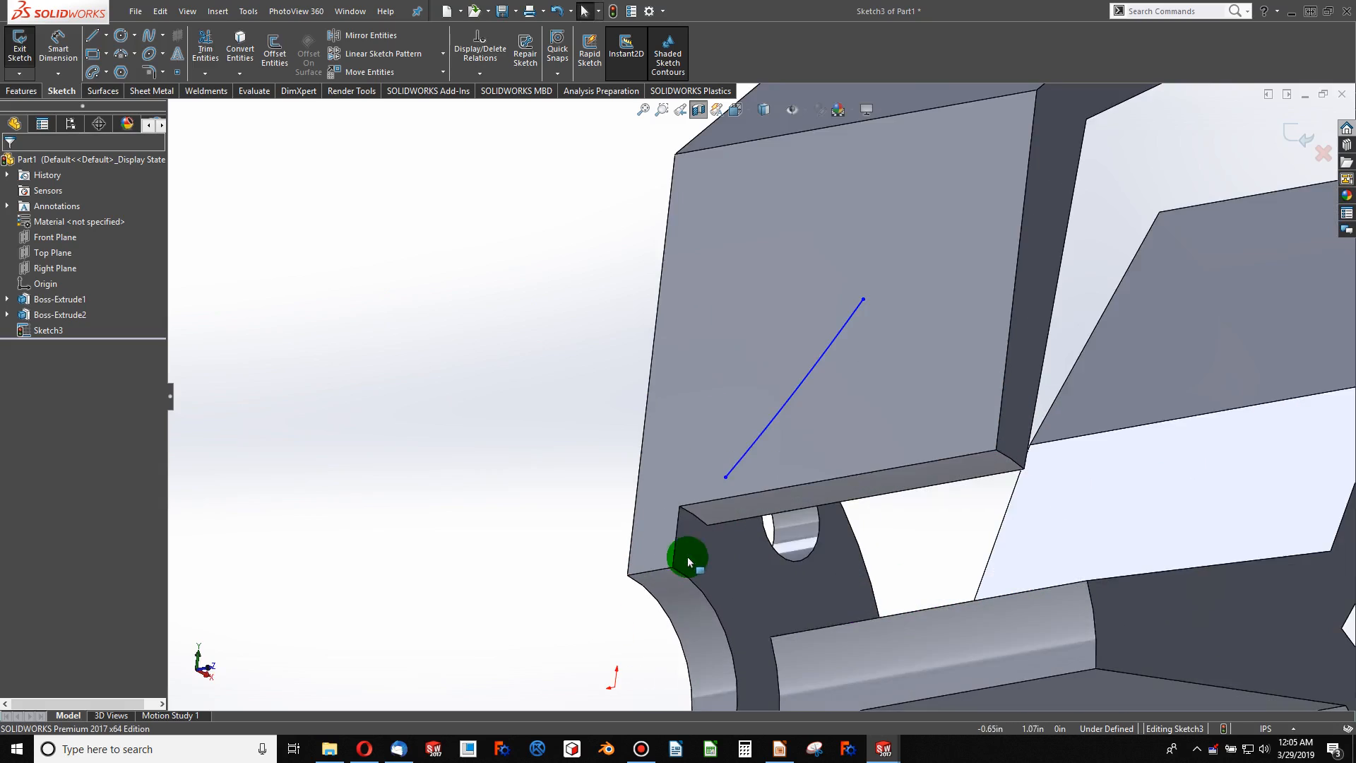
{"action": "left_click", "coordinate": [725, 476]}
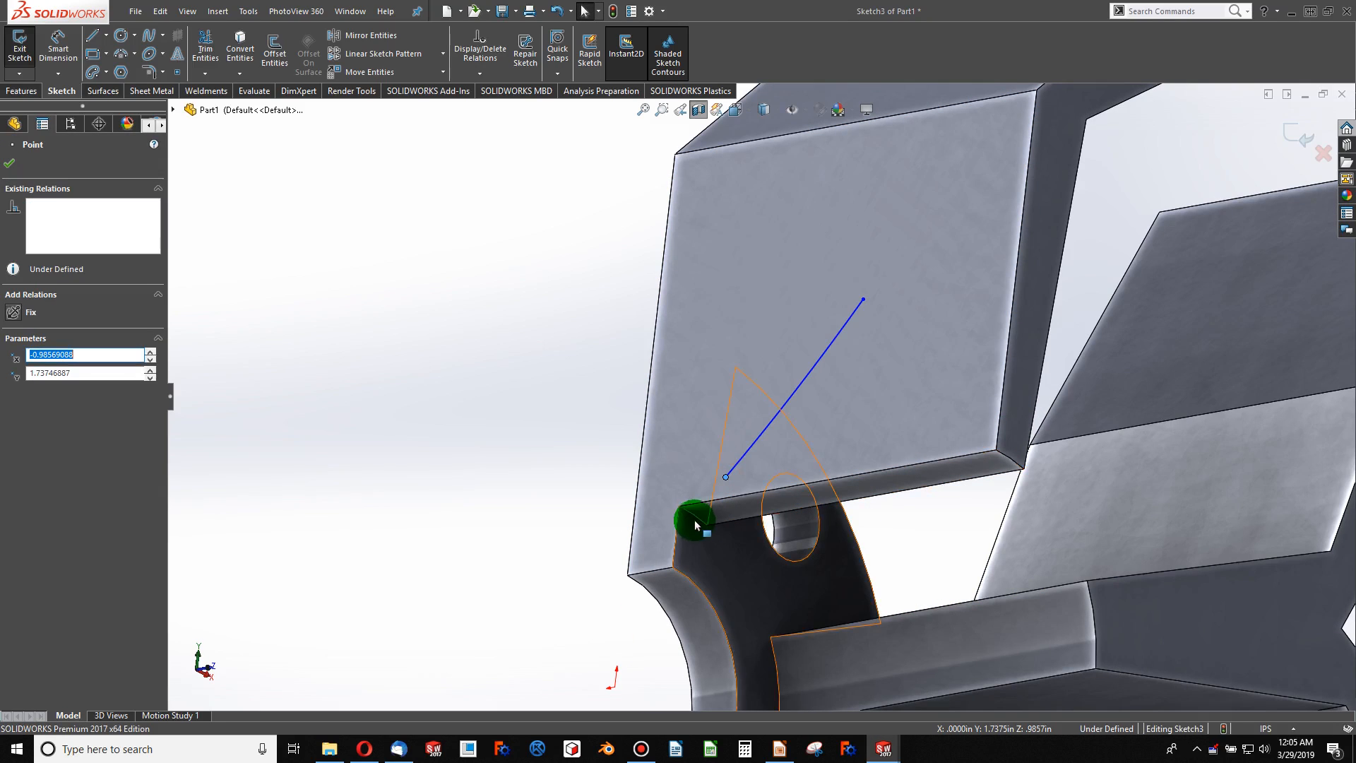
{"action": "left_click", "coordinate": [696, 524], "text": "ctrl"}
{"action": "left_click", "coordinate": [3, 426]}
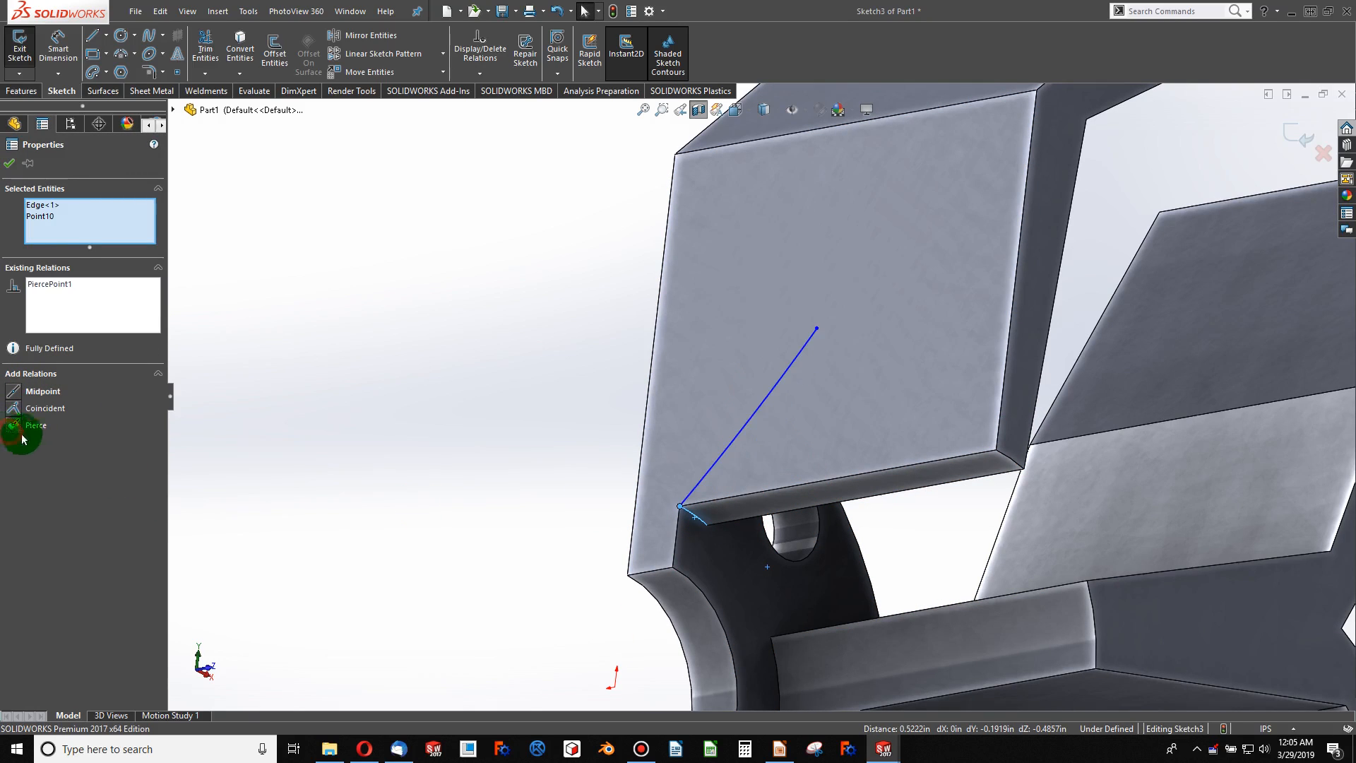
{"action": "left_click", "coordinate": [346, 476]}
- Dimension the arc's radius as 2 in
{"action": "left_click", "coordinate": [58, 44]}
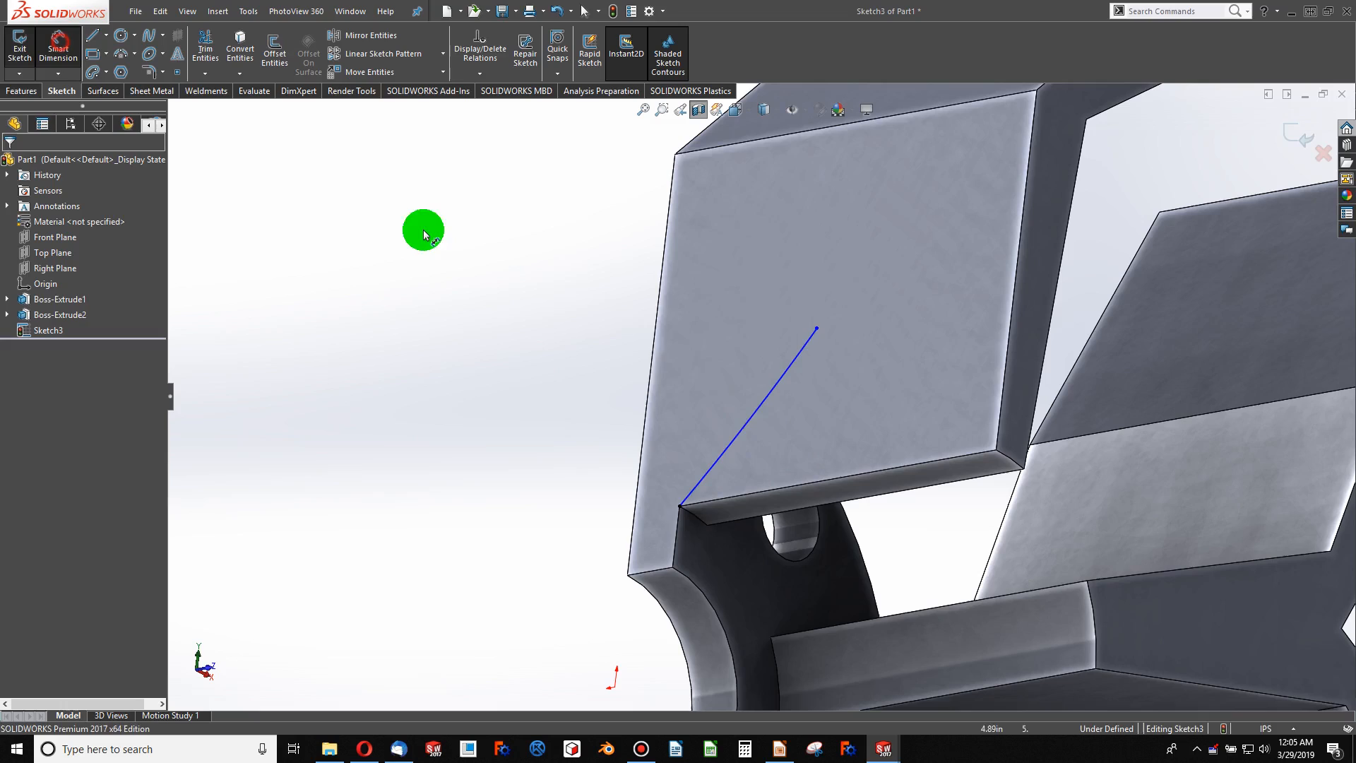
{"action": "left_click", "coordinate": [748, 424]}
{"action": "left_click", "coordinate": [623, 354]}
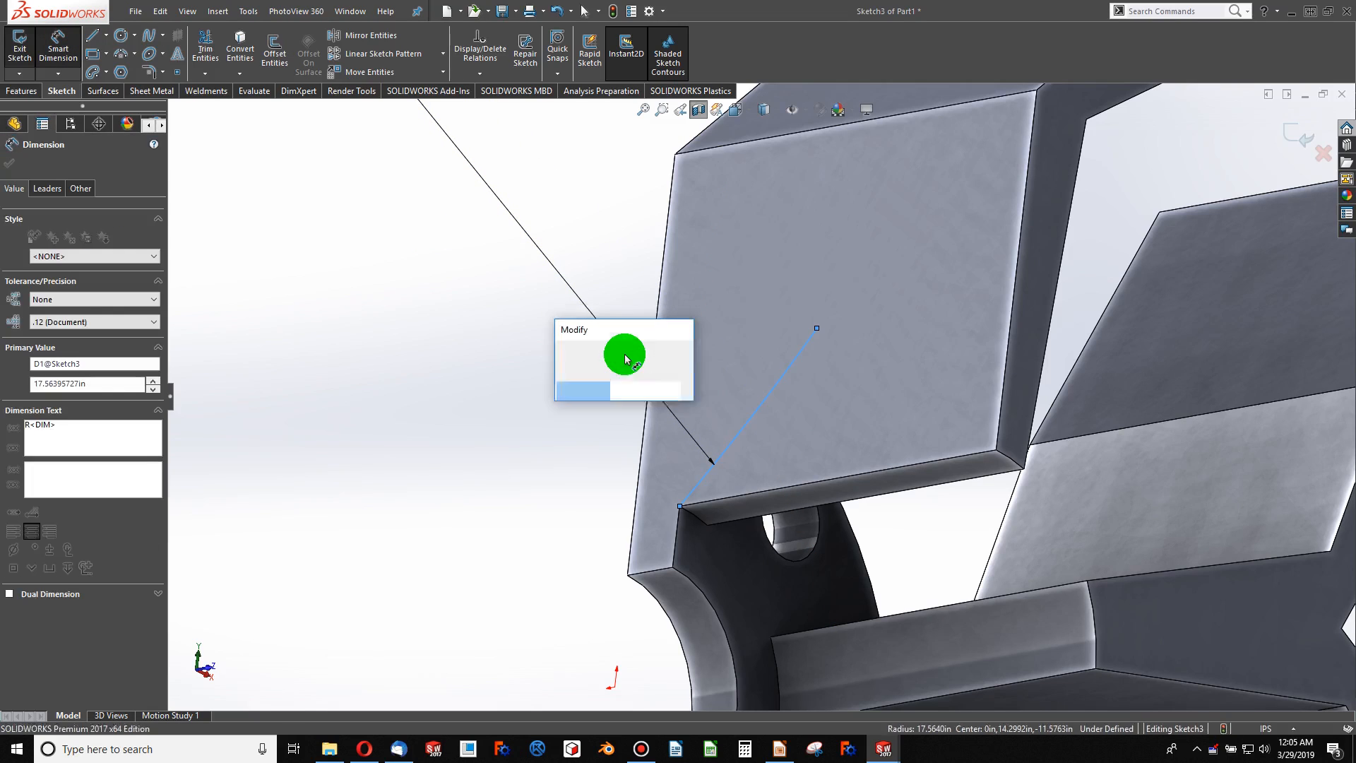
{"action": "key", "text": "Return"}
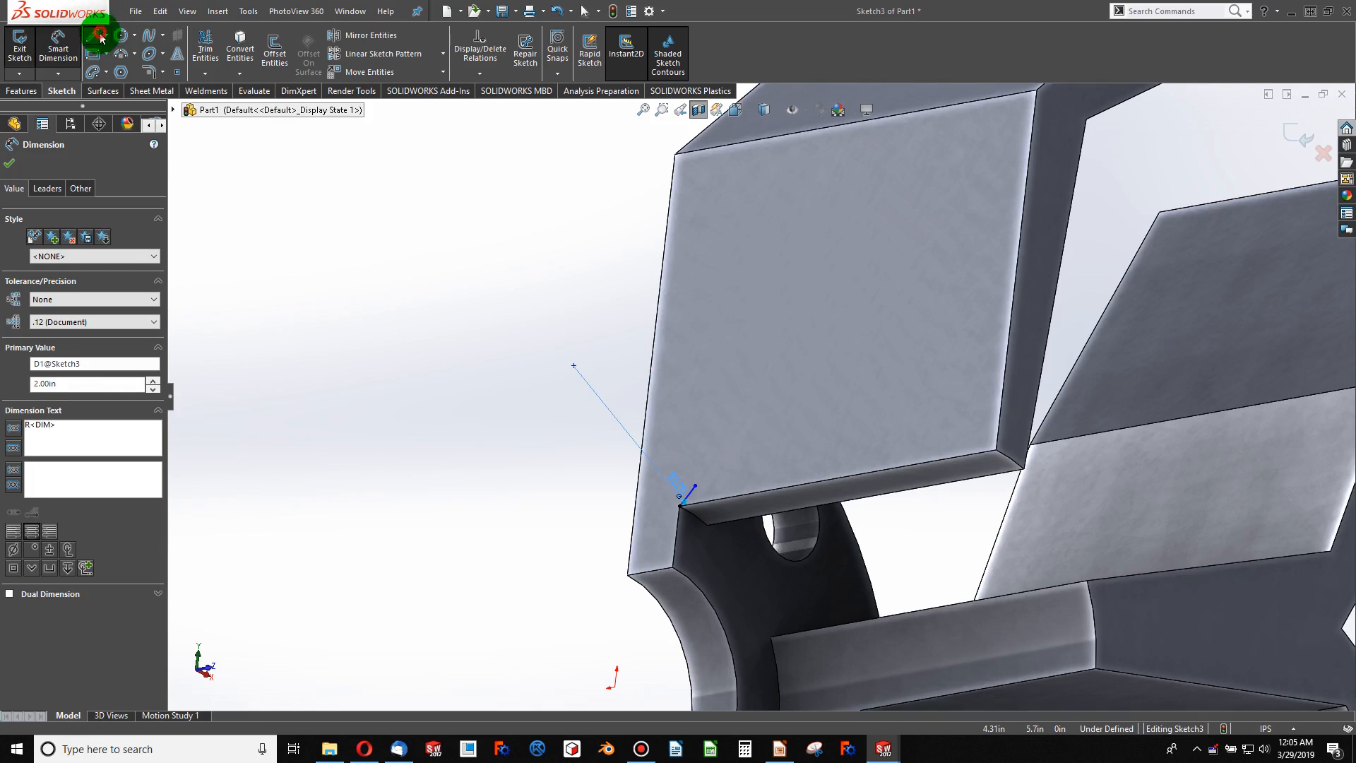
- Sketch a line about 2.26 in long from the arc's upper endpoint, sloping outward across the spoke's section face
{"action": "left_click", "coordinate": [100, 36]}
{"action": "mouse_move", "coordinate": [696, 495]}
{"action": "left_mouse_down"}
{"action": "mouse_move", "coordinate": [781, 357]}
{"action": "mouse_move", "coordinate": [814, 245]}
{"action": "left_mouse_up"}
{"action": "key", "text": "Escape"}
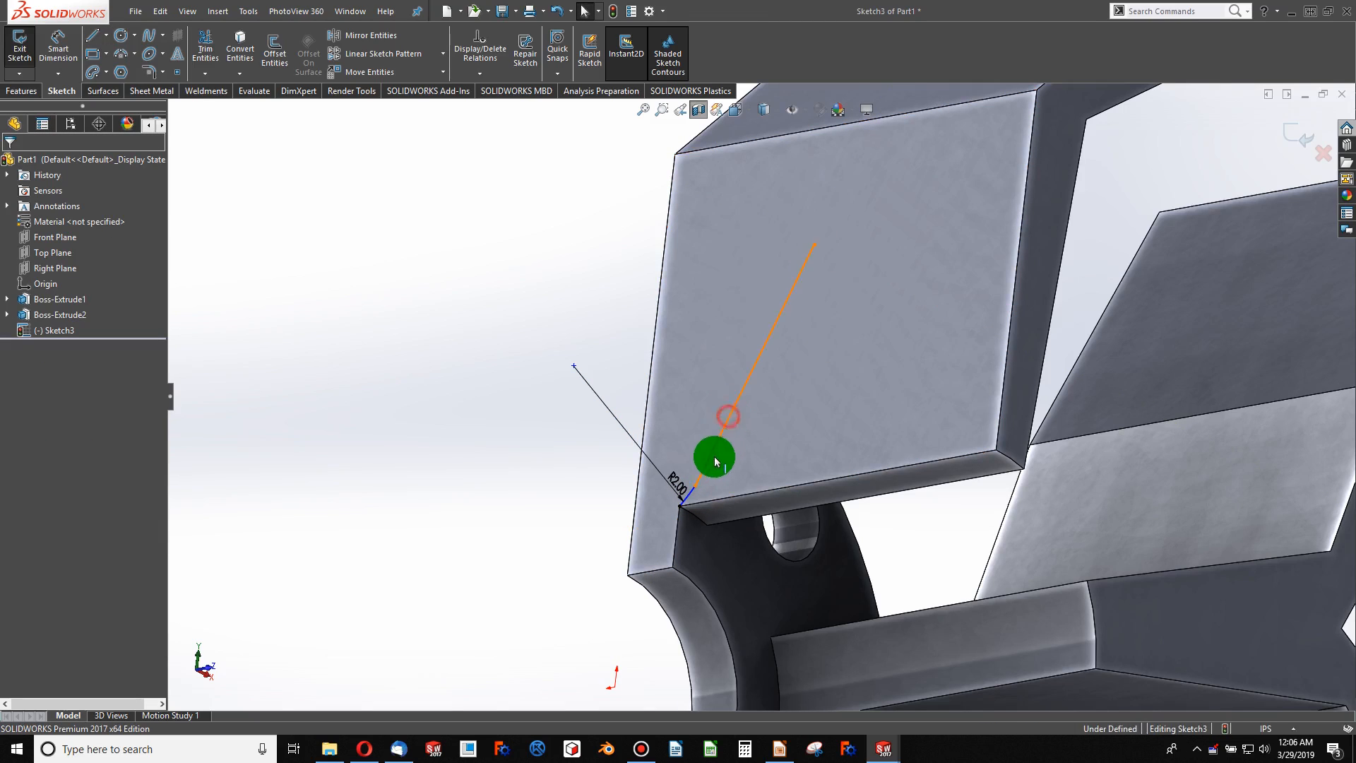
- Move the 2 in radius dimension clear of the small arc and make the sloping line tangent to that arc
{"action": "left_click", "coordinate": [684, 492]}
{"action": "left_click", "coordinate": [691, 497]}
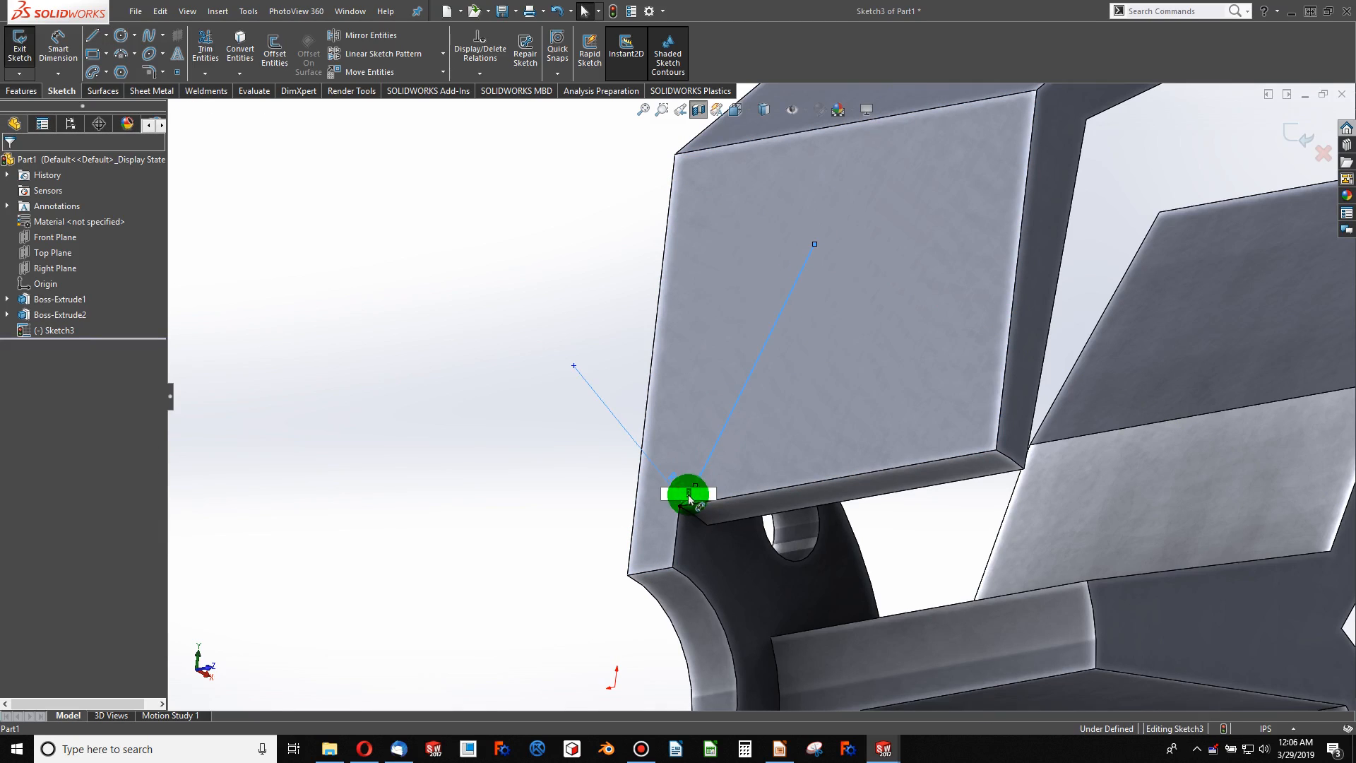
{"action": "left_click", "coordinate": [606, 443]}
{"action": "left_click_drag", "start_coordinate": [676, 483], "coordinate": [602, 355]}
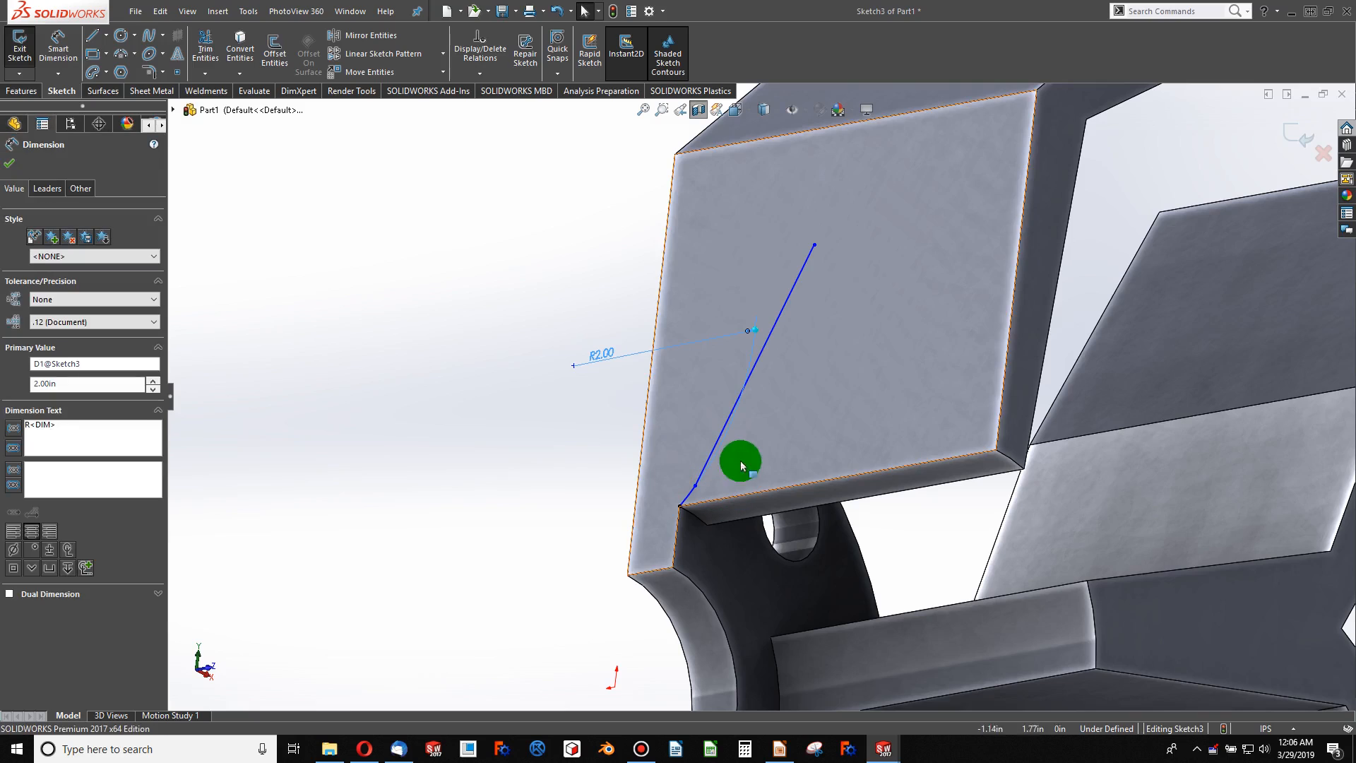
{"action": "left_click", "coordinate": [768, 348]}
{"action": "left_click", "coordinate": [691, 488], "text": "ctrl"}
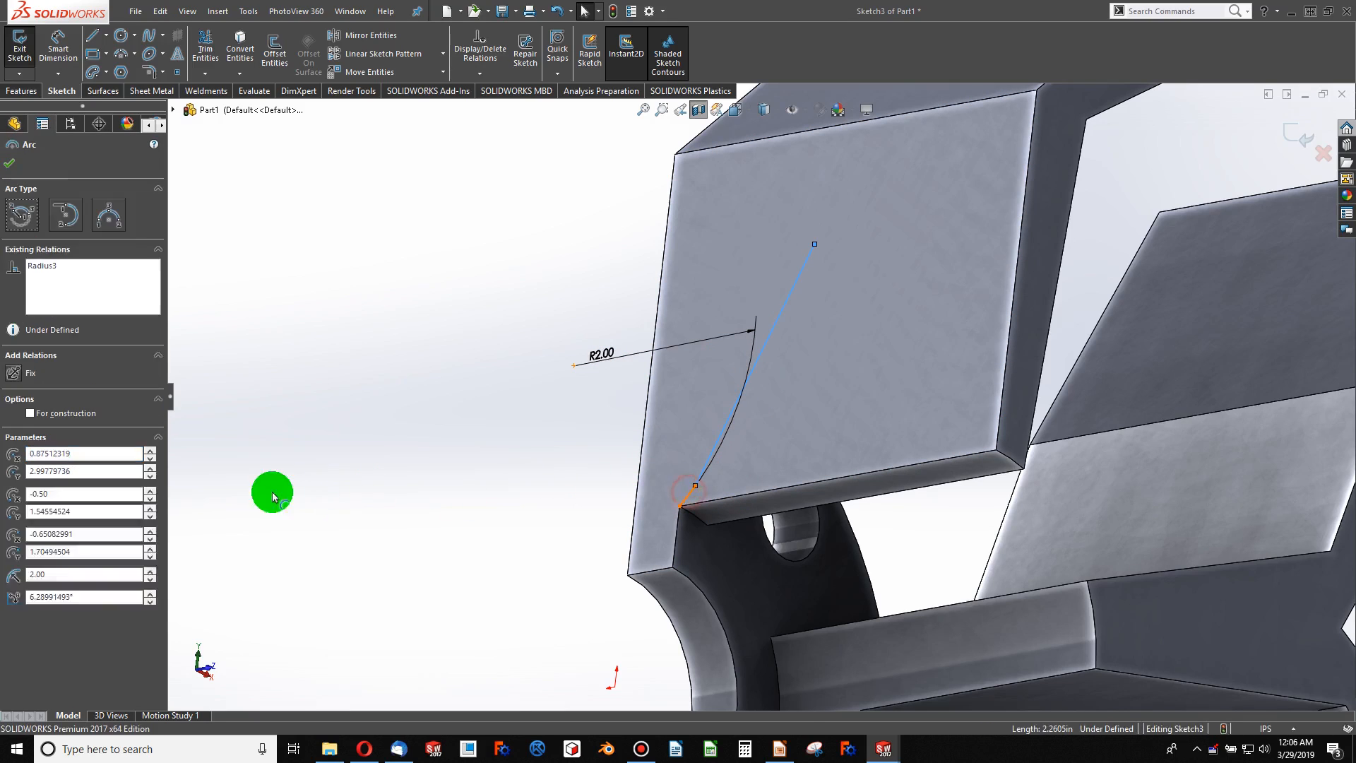
{"action": "left_click", "coordinate": [21, 397]}
{"action": "left_click", "coordinate": [314, 466]}
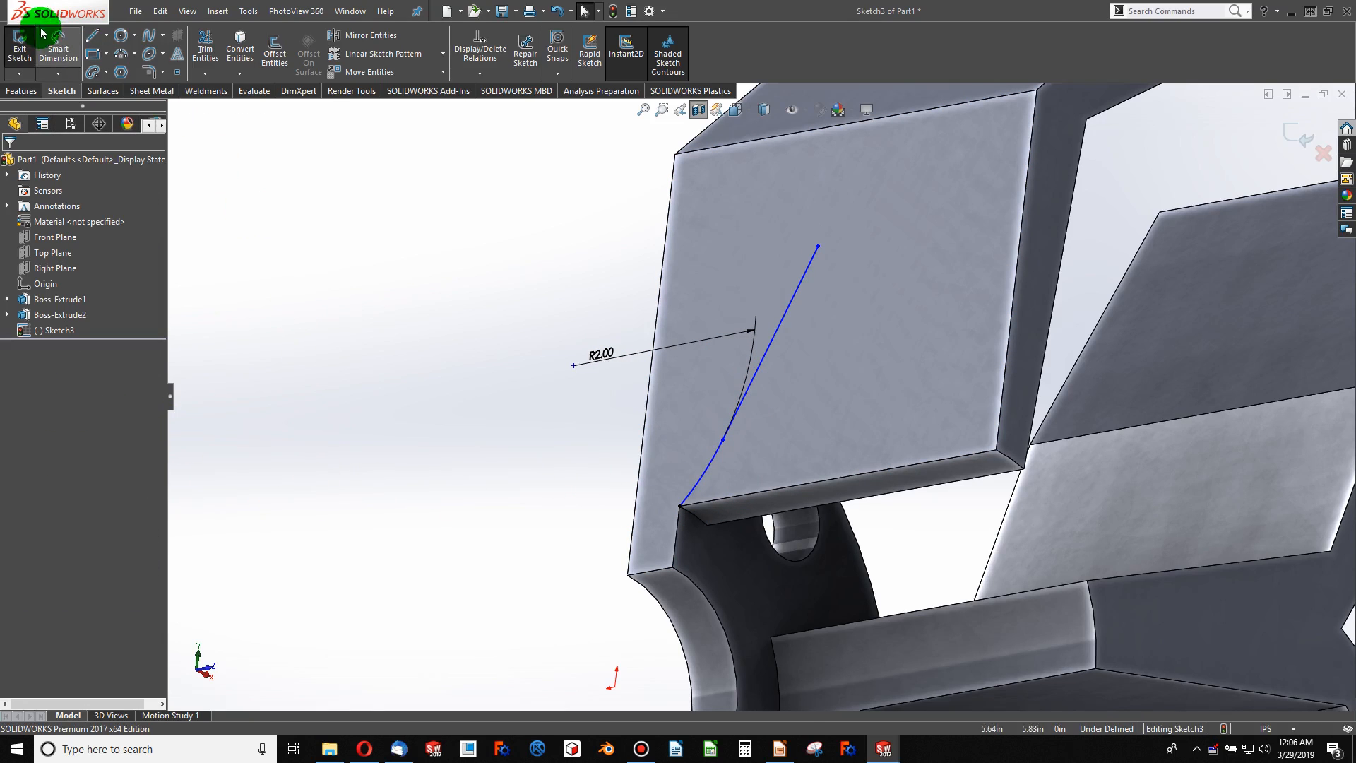
- Sketch a tangent arc from the sloping line's upper endpoint, curving up towards the spoke's fork
{"action": "left_click", "coordinate": [121, 54]}
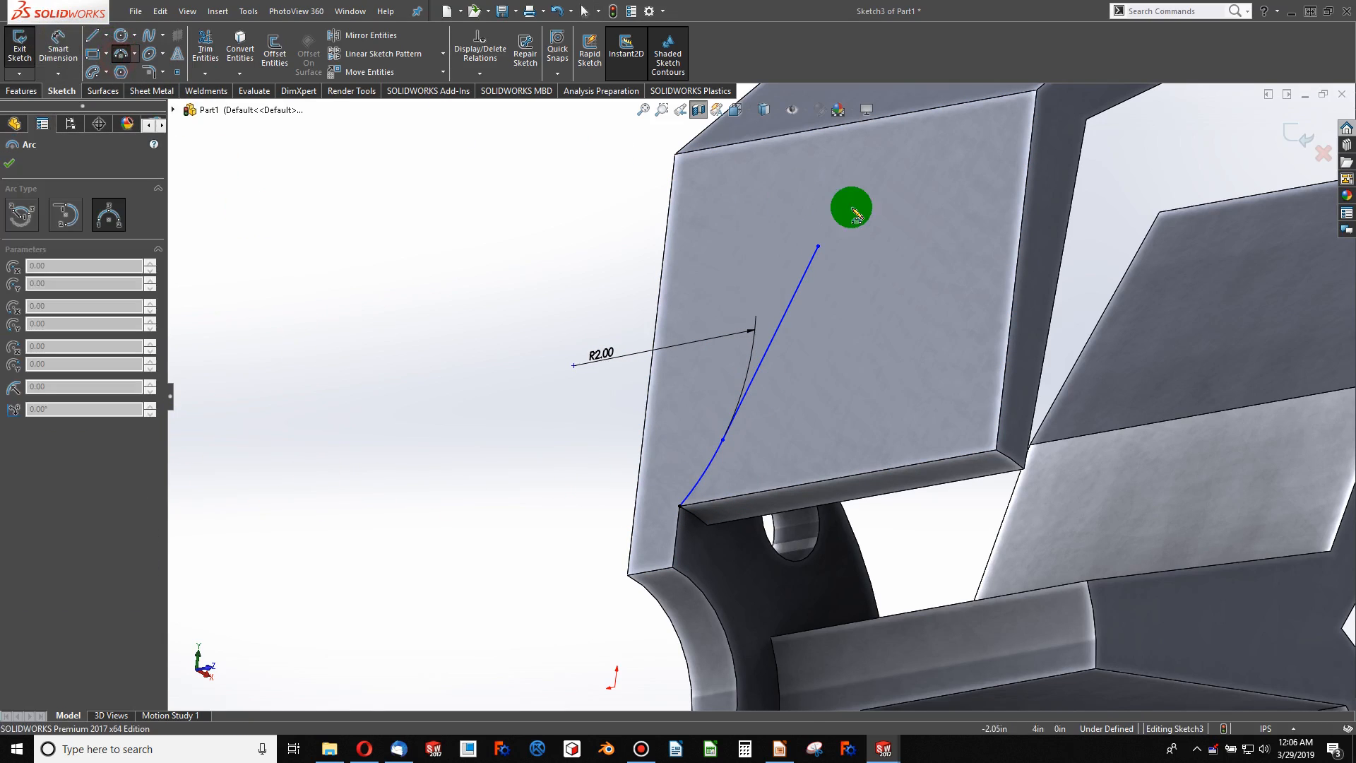
{"action": "left_click", "coordinate": [135, 54]}
{"action": "left_click", "coordinate": [145, 86]}
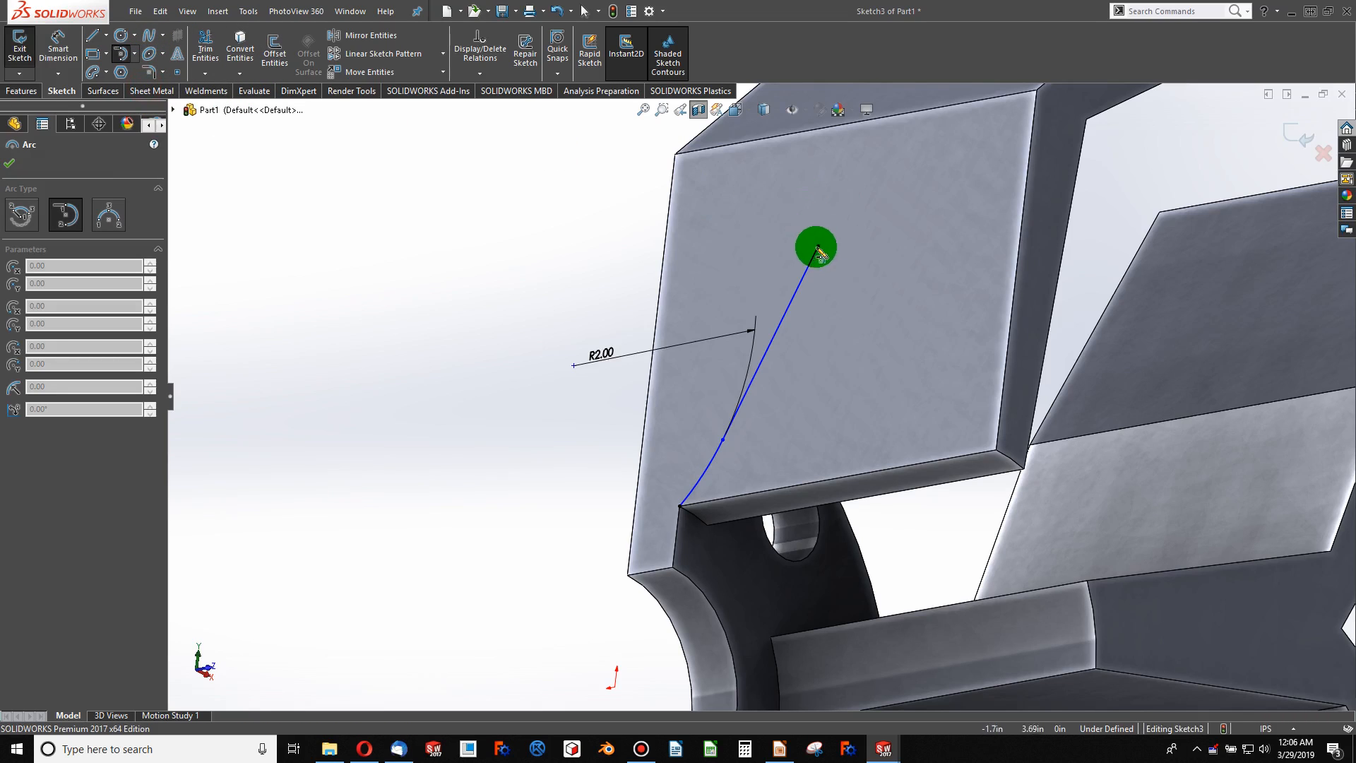
{"action": "left_click", "coordinate": [842, 191]}
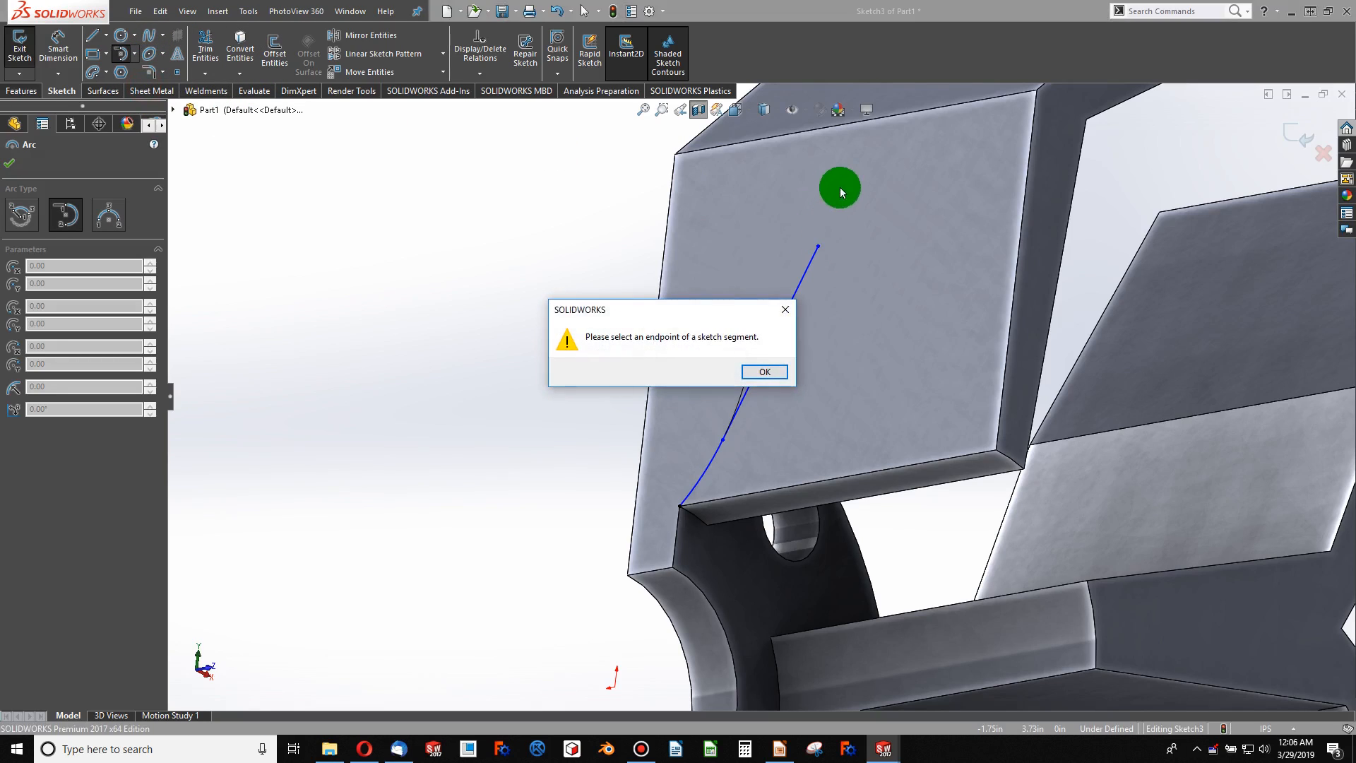
{"action": "left_click", "coordinate": [766, 371]}
{"action": "left_click_drag", "start_coordinate": [820, 249], "coordinate": [848, 146]}
{"action": "key", "text": "Escape"}
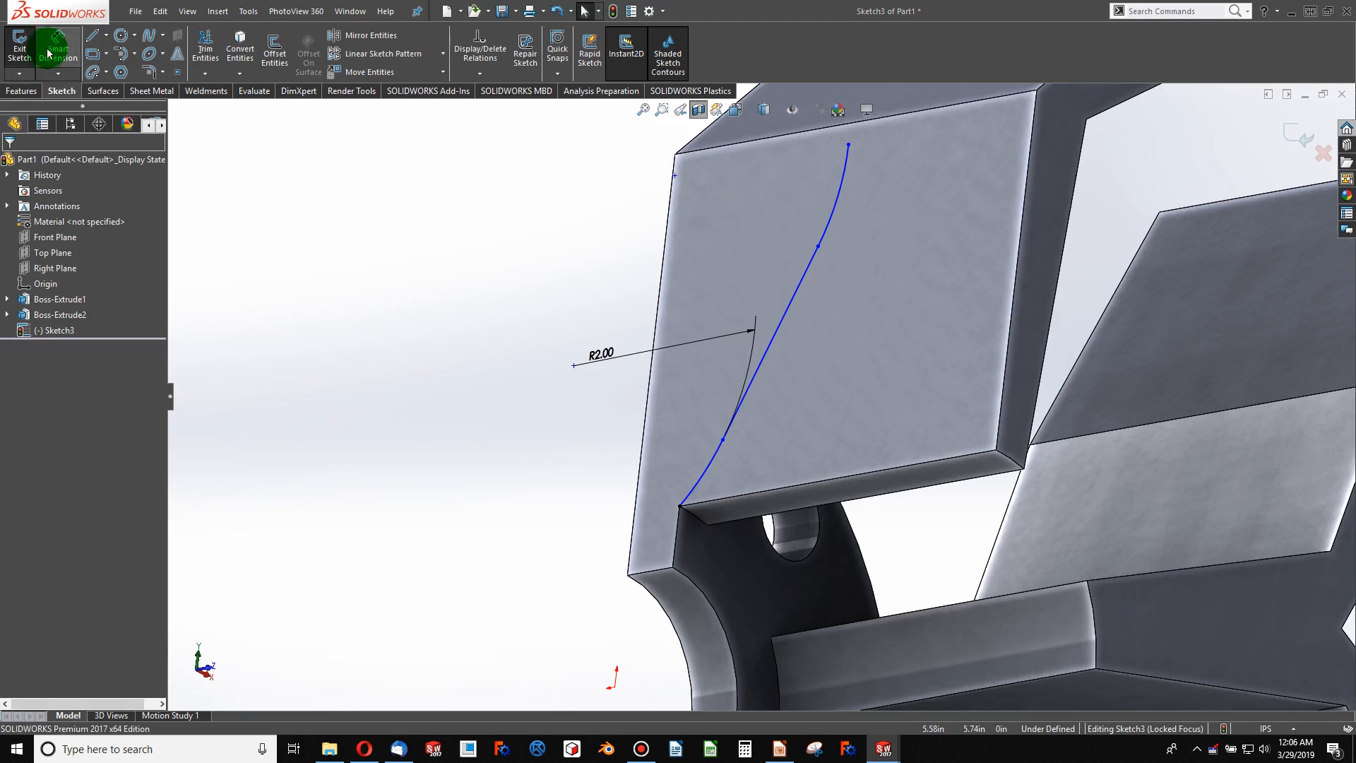
- Dimension the vertical distance from the origin to the tangent arc's upper endpoint as 17.5/2 in
{"action": "left_click", "coordinate": [849, 144]}
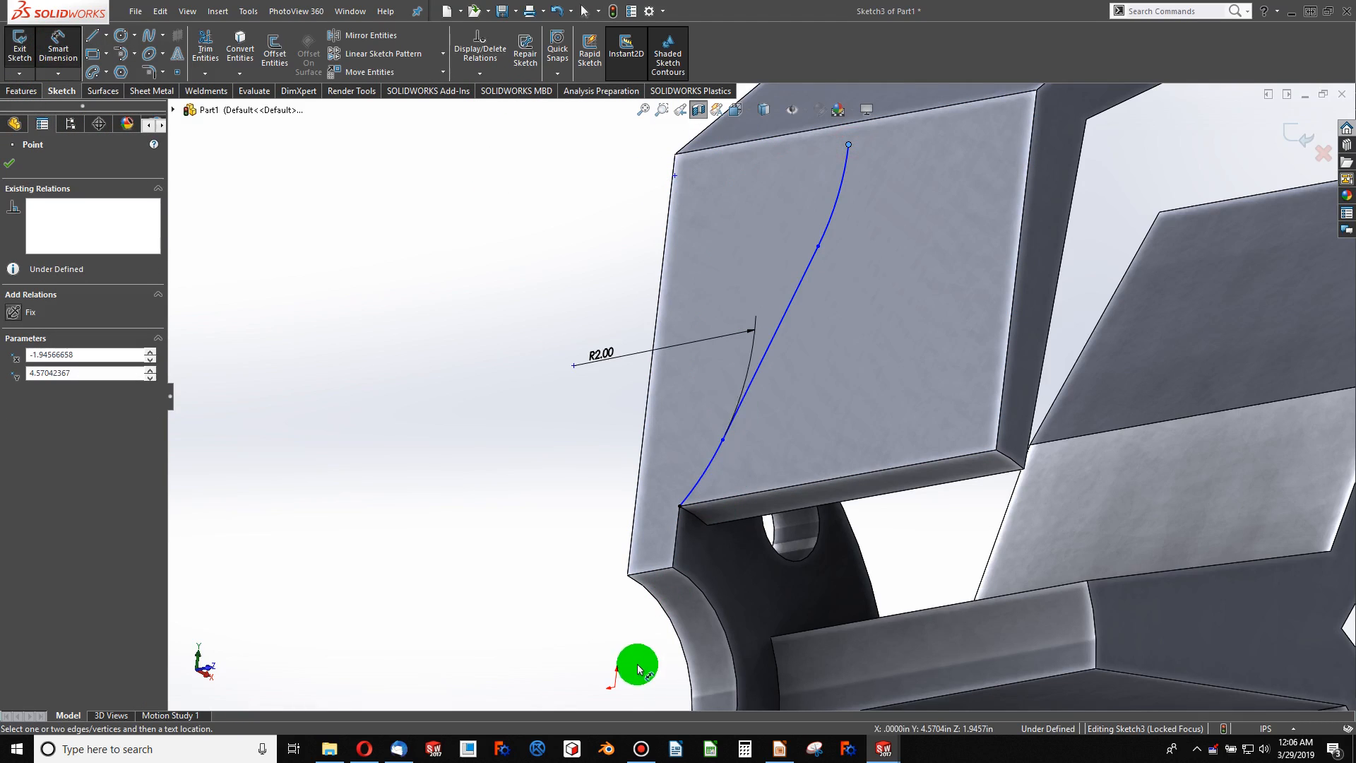
{"action": "left_click", "coordinate": [618, 689]}
{"action": "key", "text": "z"}
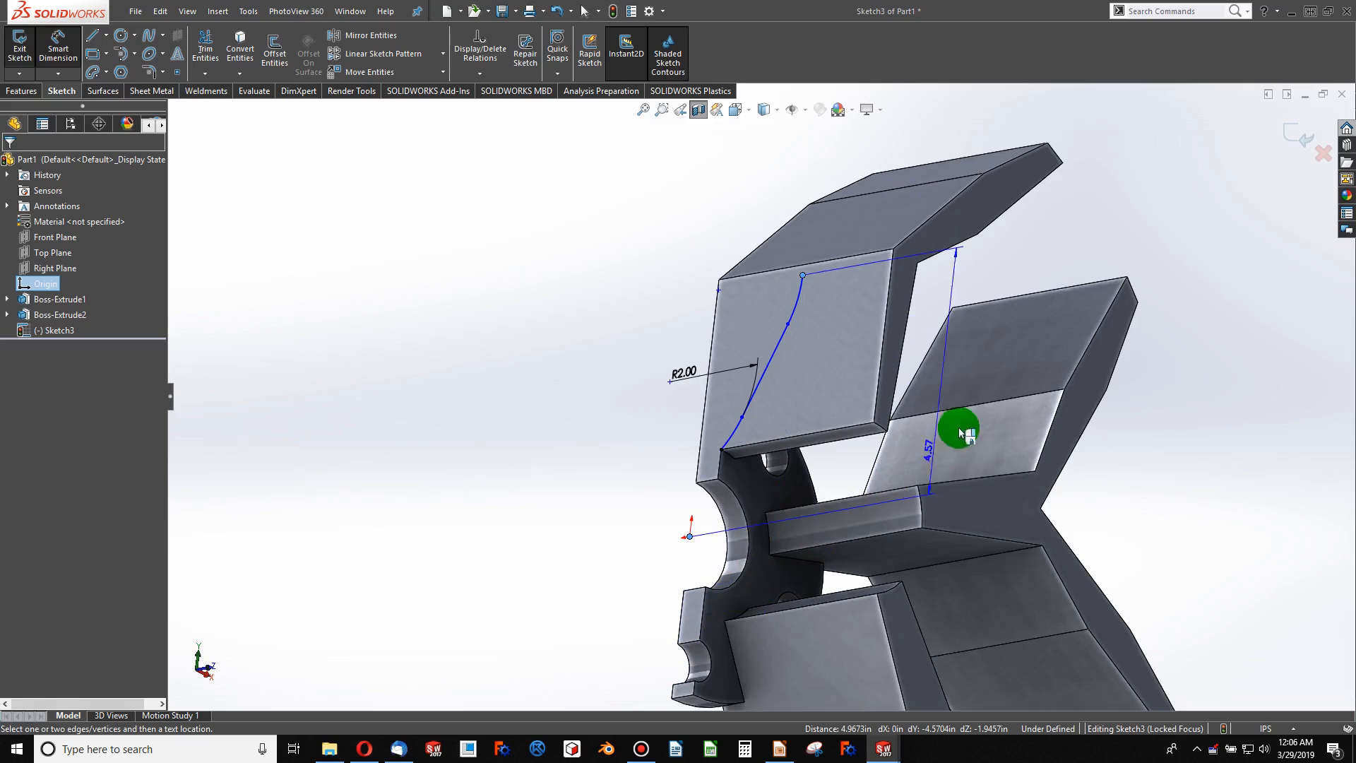
{"action": "left_click", "coordinate": [1187, 392]}
{"action": "type", "text": "17"}
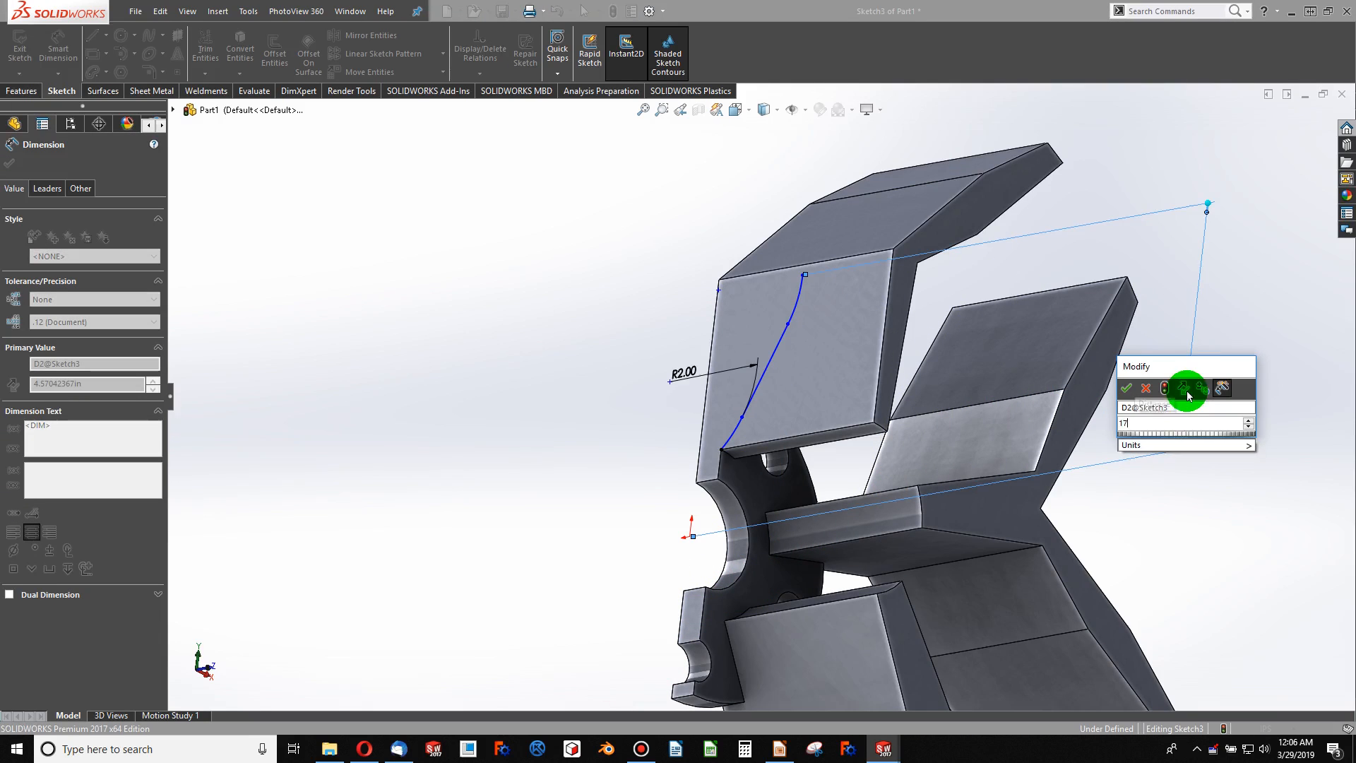
{"action": "type", "text": ".5/2"}
{"action": "key", "text": "Return"}
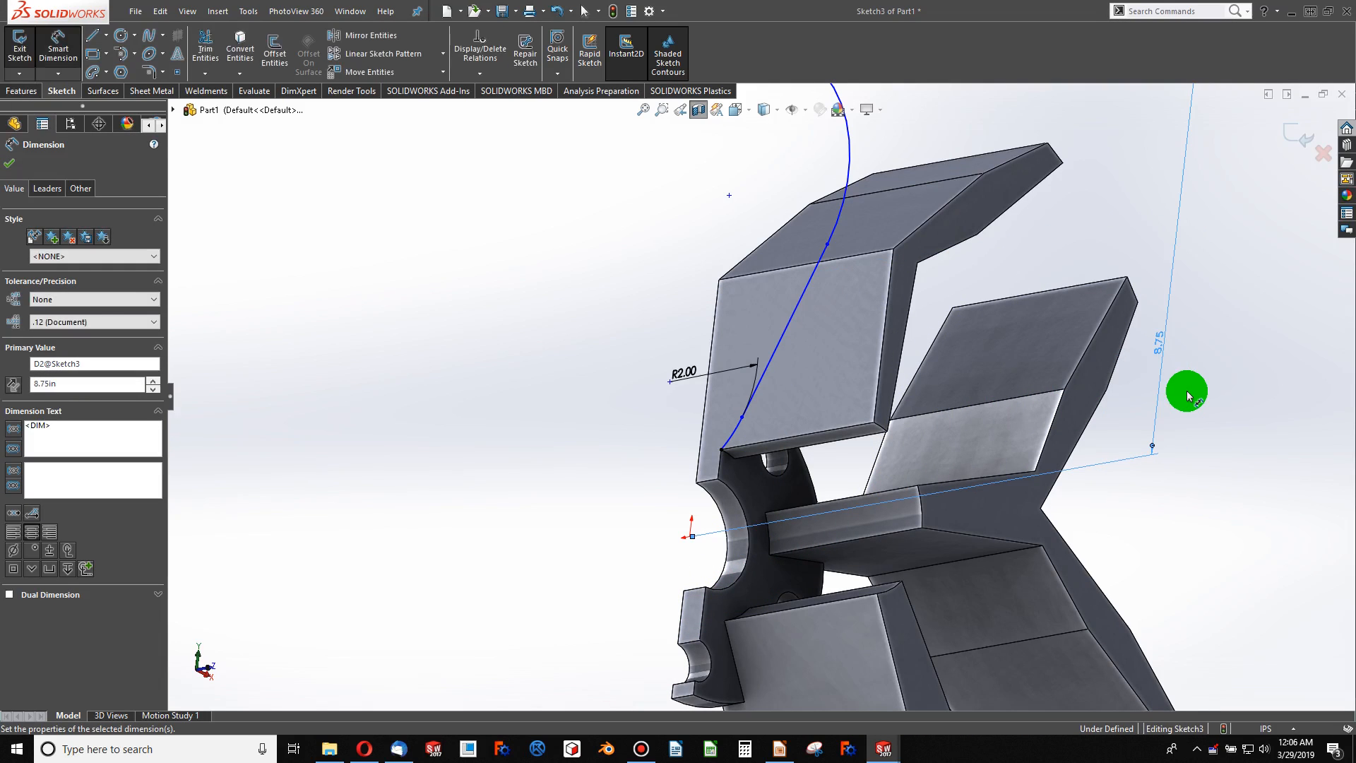
- Pull the large tangent arc's upper endpoint outward toward the spoke's outer edge, flattening the arc's curve
{"action": "left_click", "coordinate": [1187, 392]}
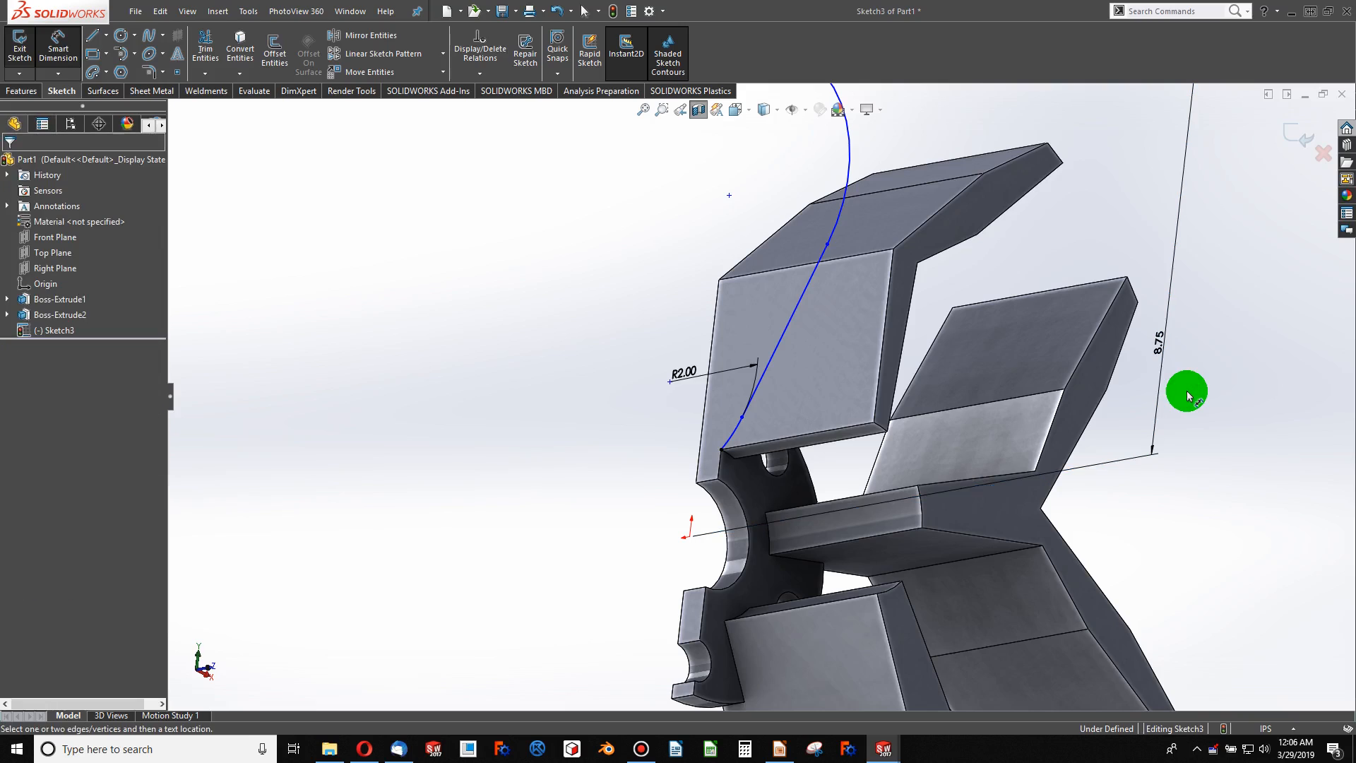
{"action": "key", "text": "ctrl+8"}
{"action": "key", "text": "ctrl+8"}
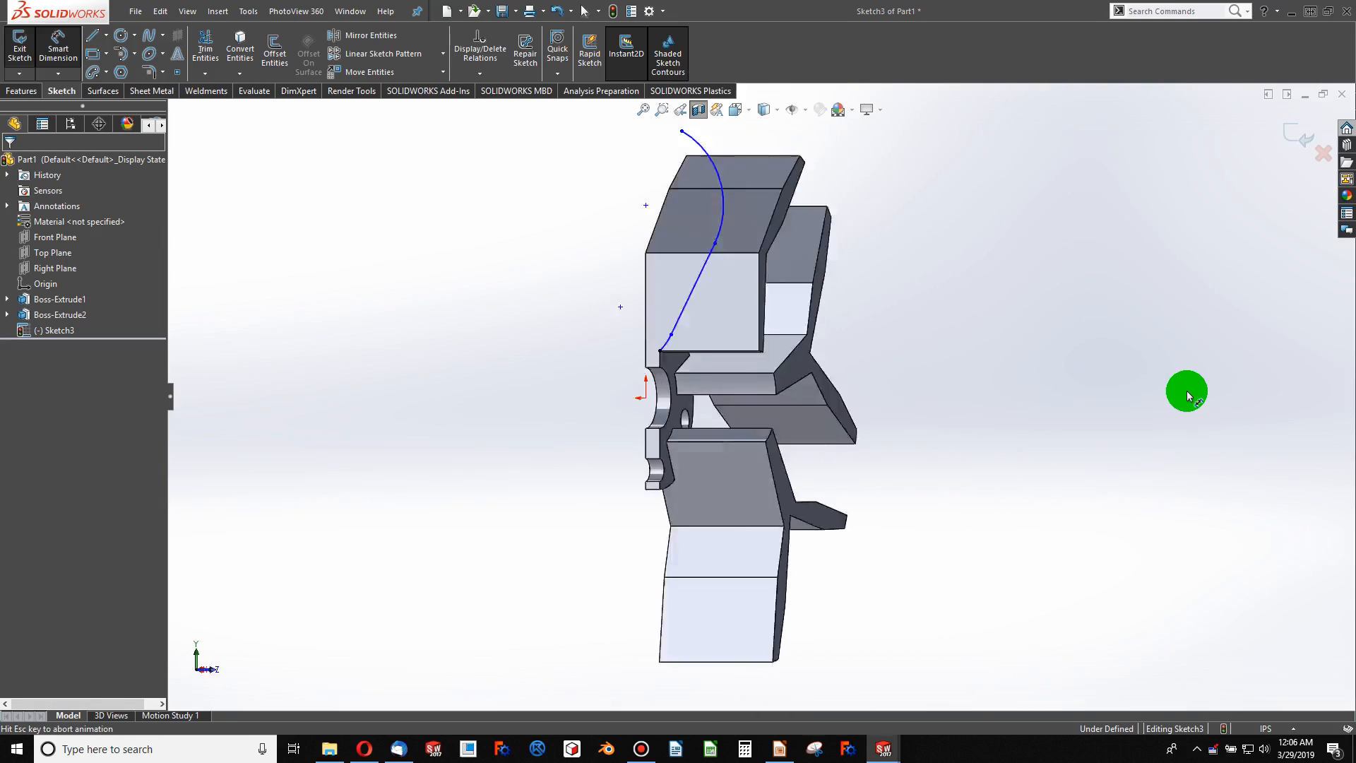
{"action": "key", "text": "Escape"}
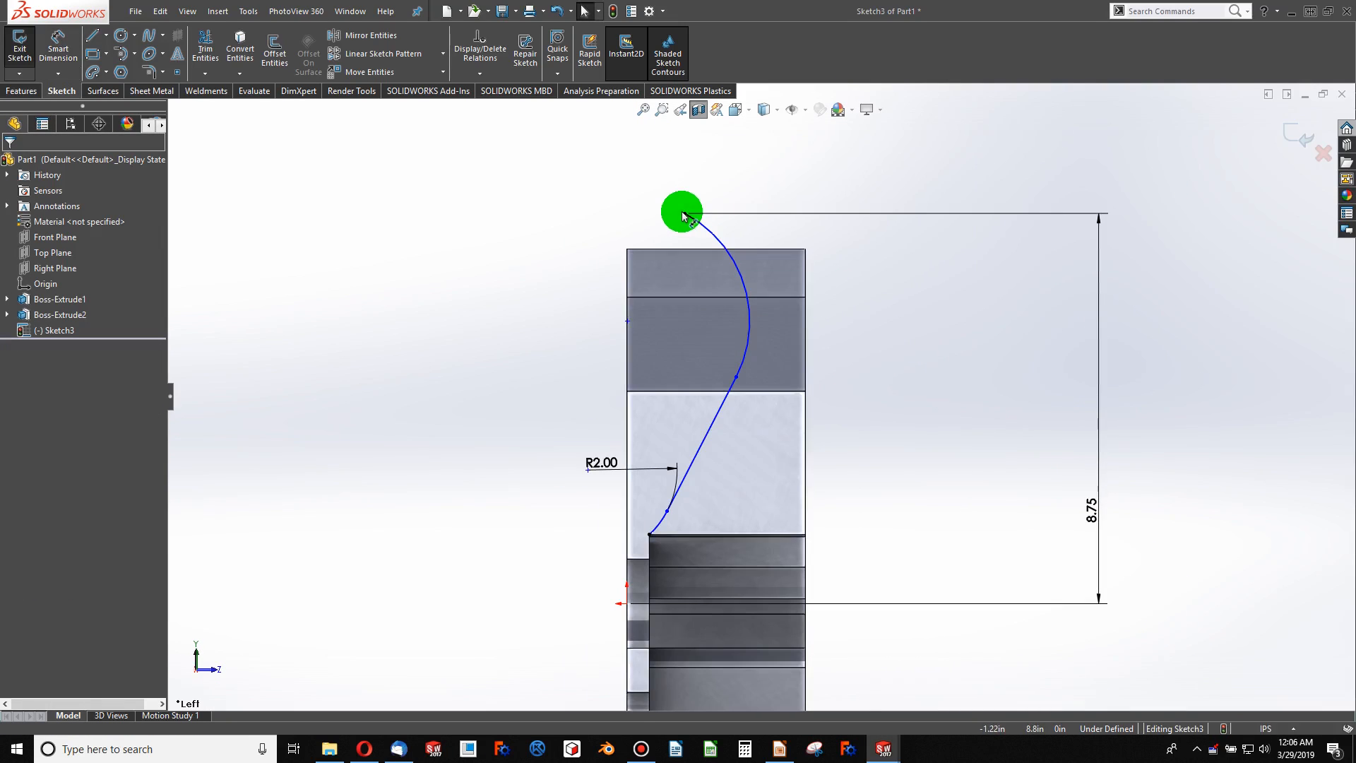
{"action": "left_click_drag", "start_coordinate": [685, 214], "coordinate": [743, 214]}
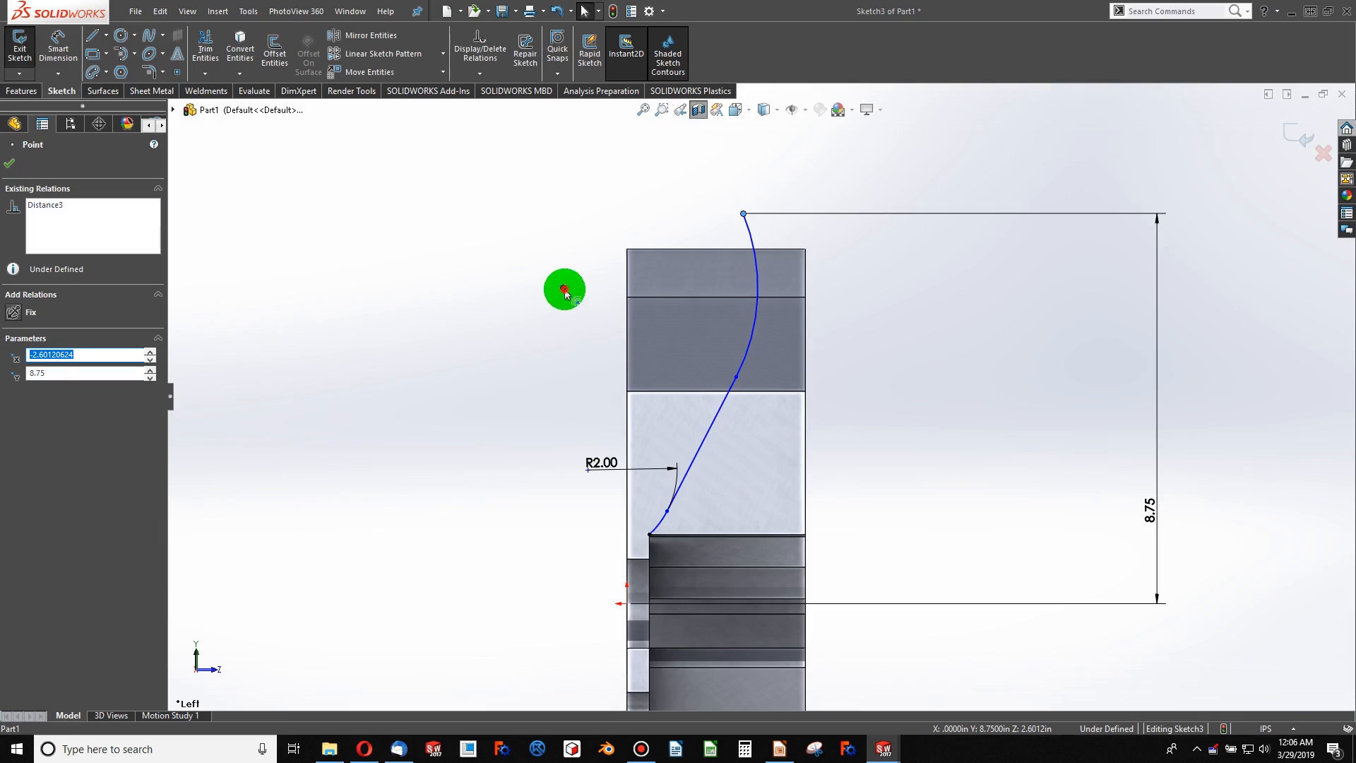
- Align the large arc's centre point horizontally with its upper endpoint, and reposition that endpoint near the spoke's outer edge
{"action": "left_click", "coordinate": [564, 289]}
{"action": "left_click", "coordinate": [743, 214], "text": "ctrl"}
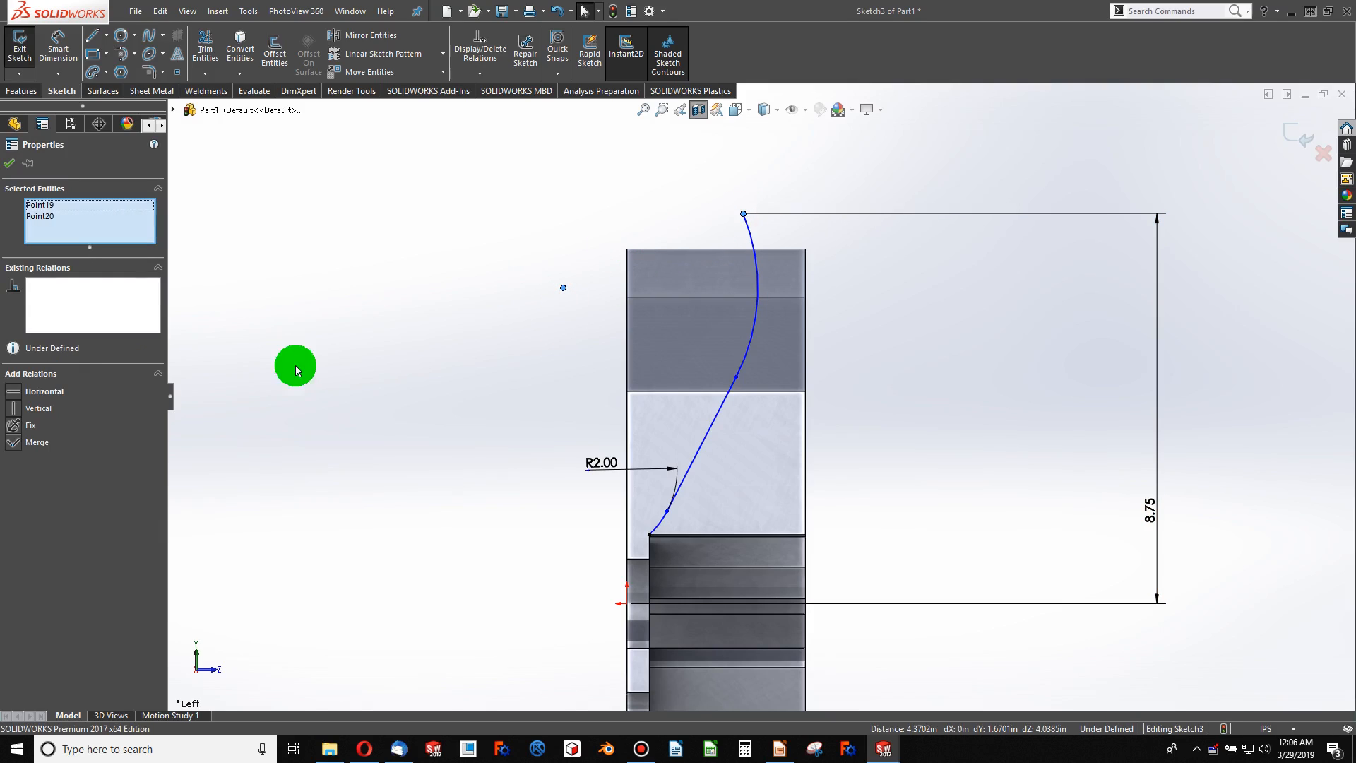
{"action": "left_click", "coordinate": [25, 400]}
{"action": "left_click", "coordinate": [438, 212]}
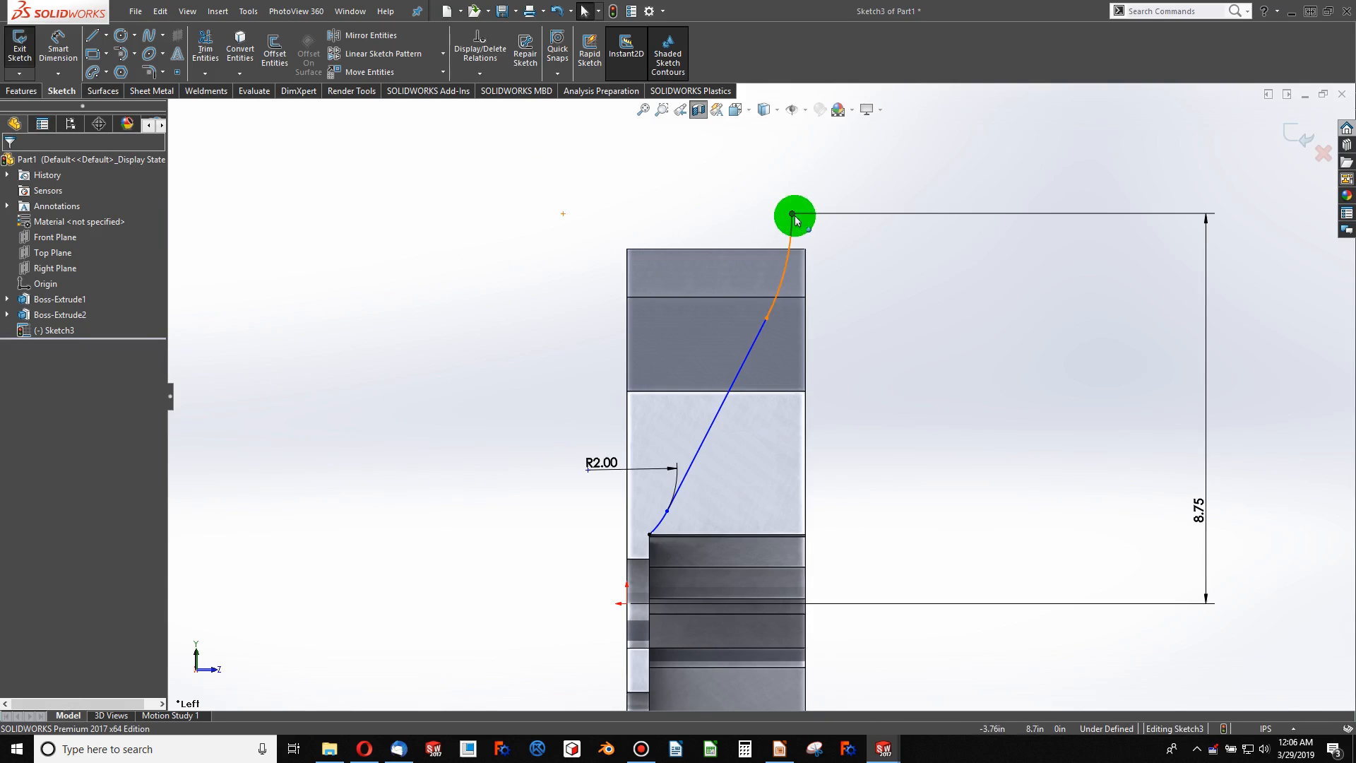
{"action": "mouse_move", "coordinate": [794, 219]}
{"action": "left_mouse_down"}
{"action": "mouse_move", "coordinate": [731, 205]}
{"action": "mouse_move", "coordinate": [820, 216]}
{"action": "left_mouse_up"}
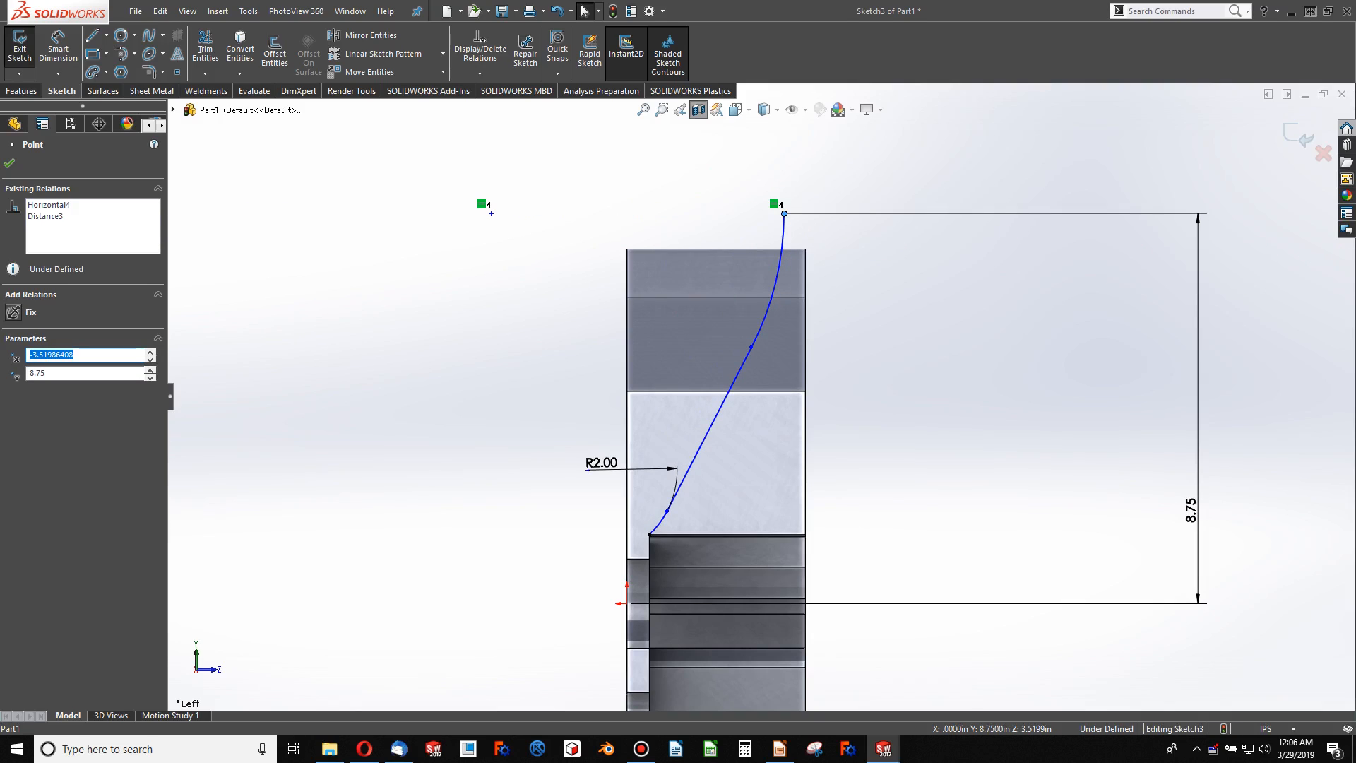
- Make the large arc's upper endpoint coincident with the spoke's outer vertical edge
{"action": "key", "text": "alt+Tab"}
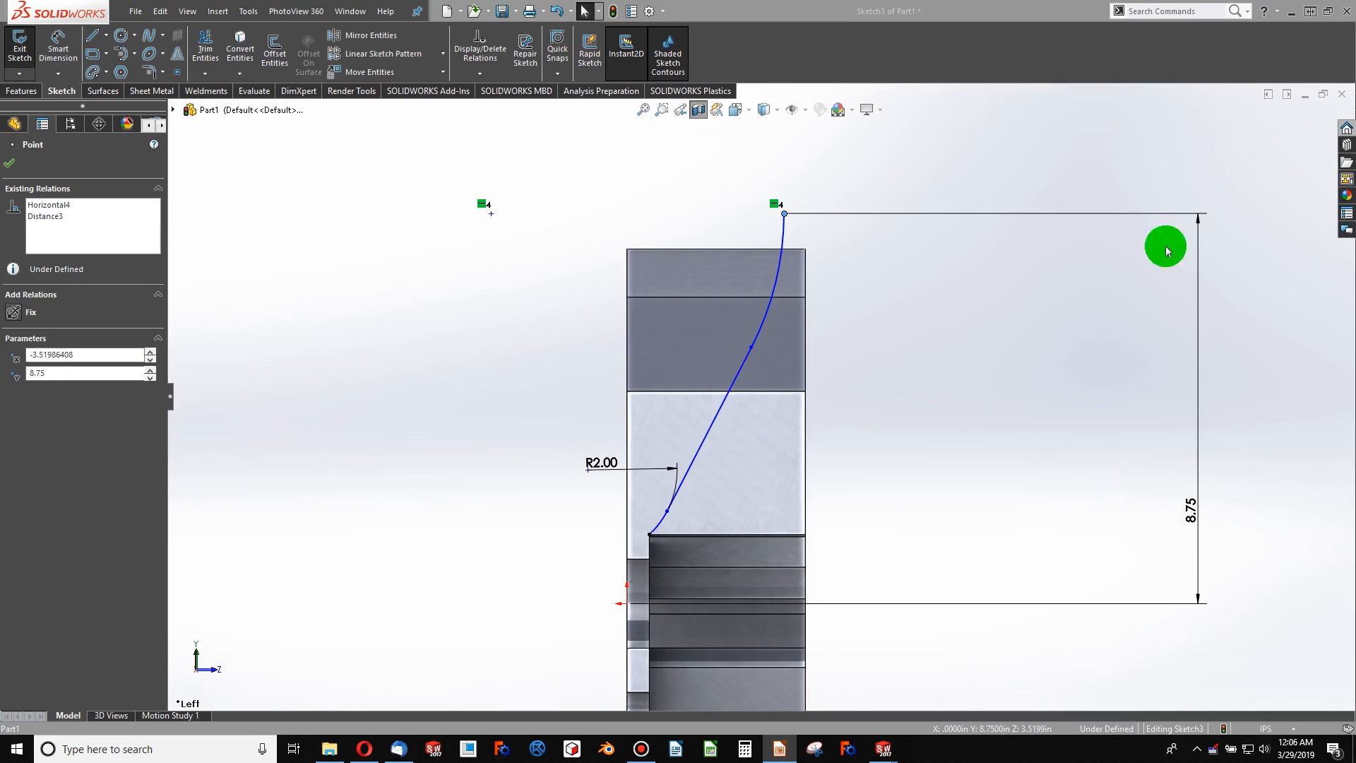
{"action": "left_click", "coordinate": [868, 261]}
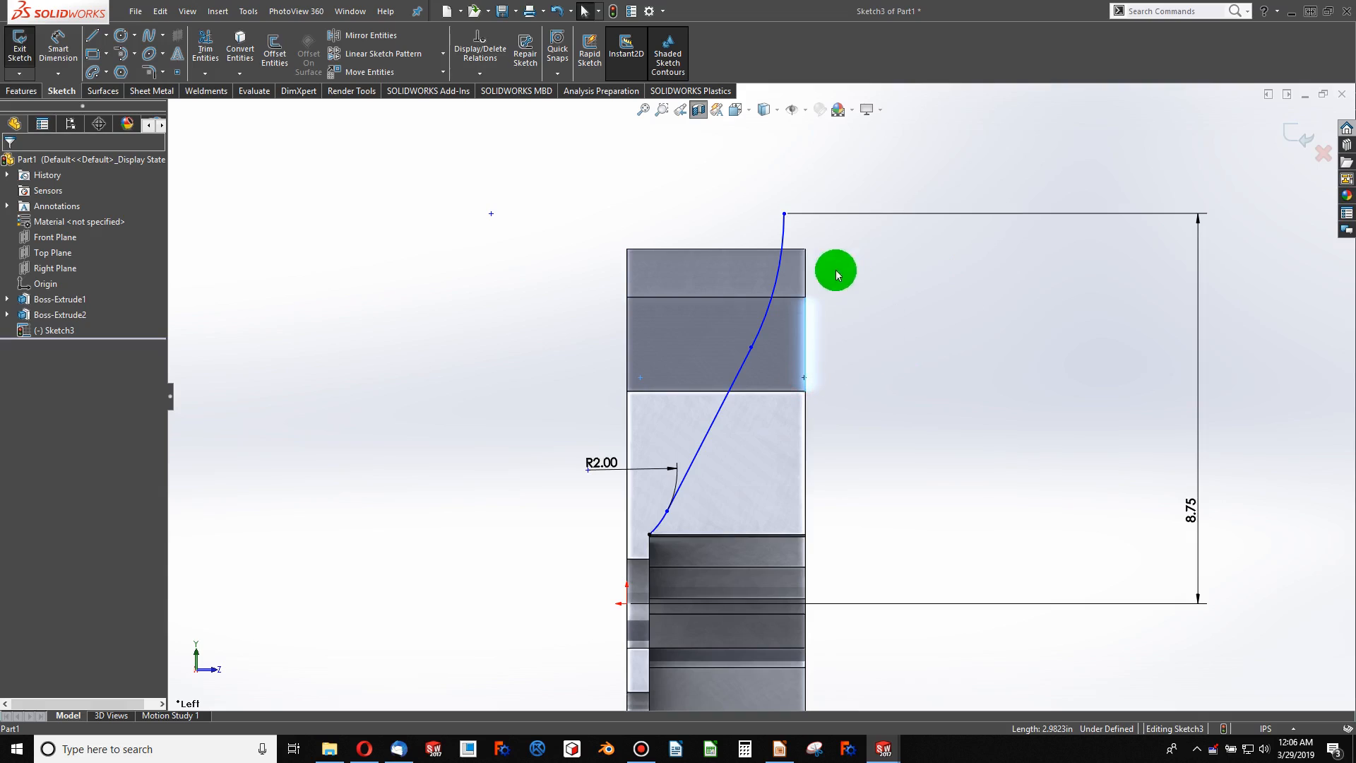
{"action": "left_click", "coordinate": [785, 214], "text": "ctrl"}
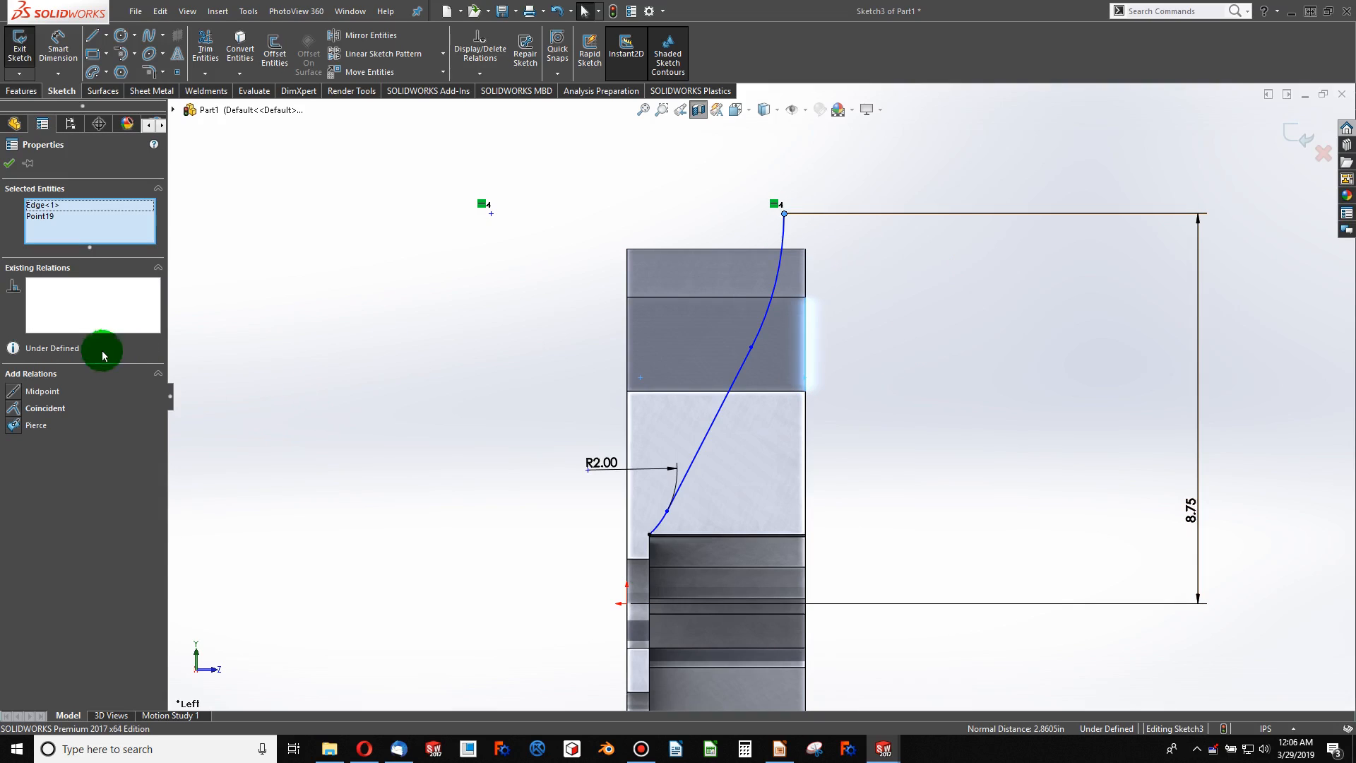
{"action": "left_click", "coordinate": [19, 412]}
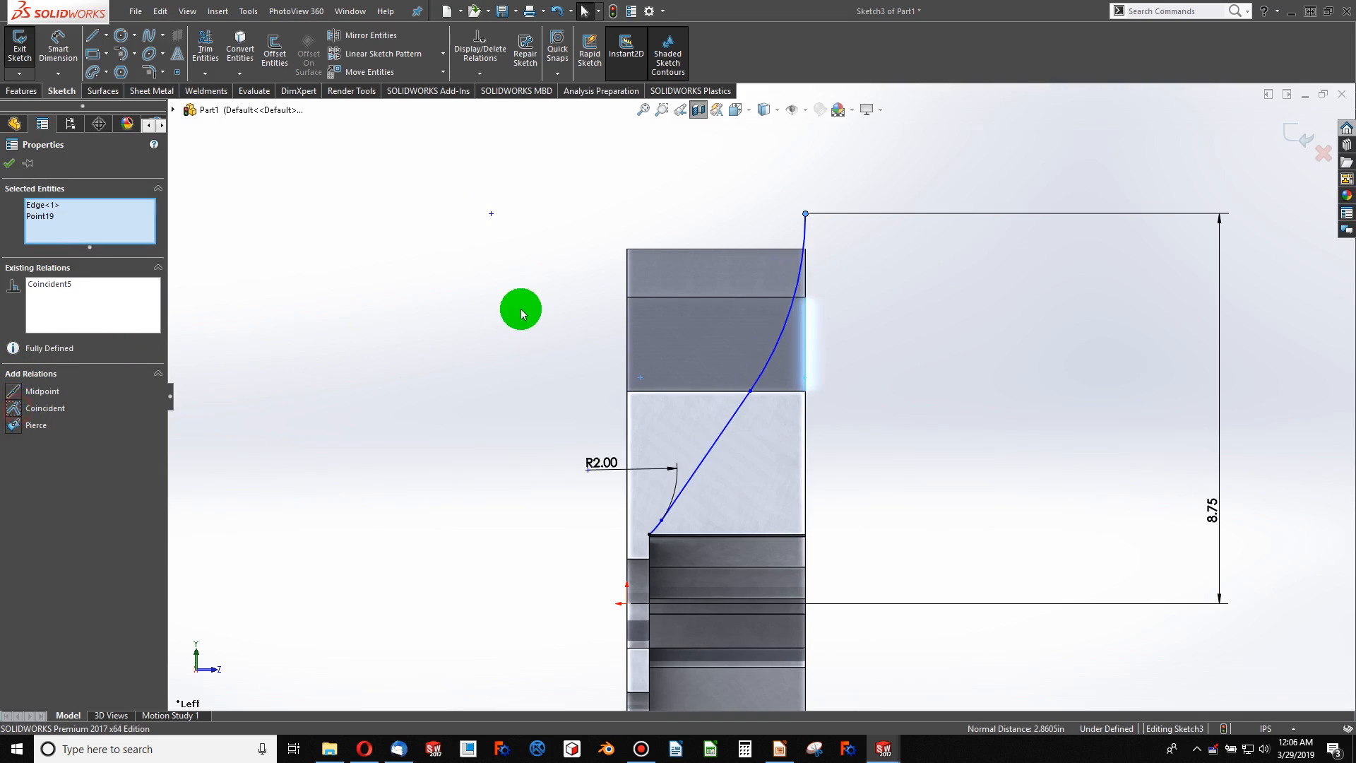
{"action": "left_click", "coordinate": [520, 306]}
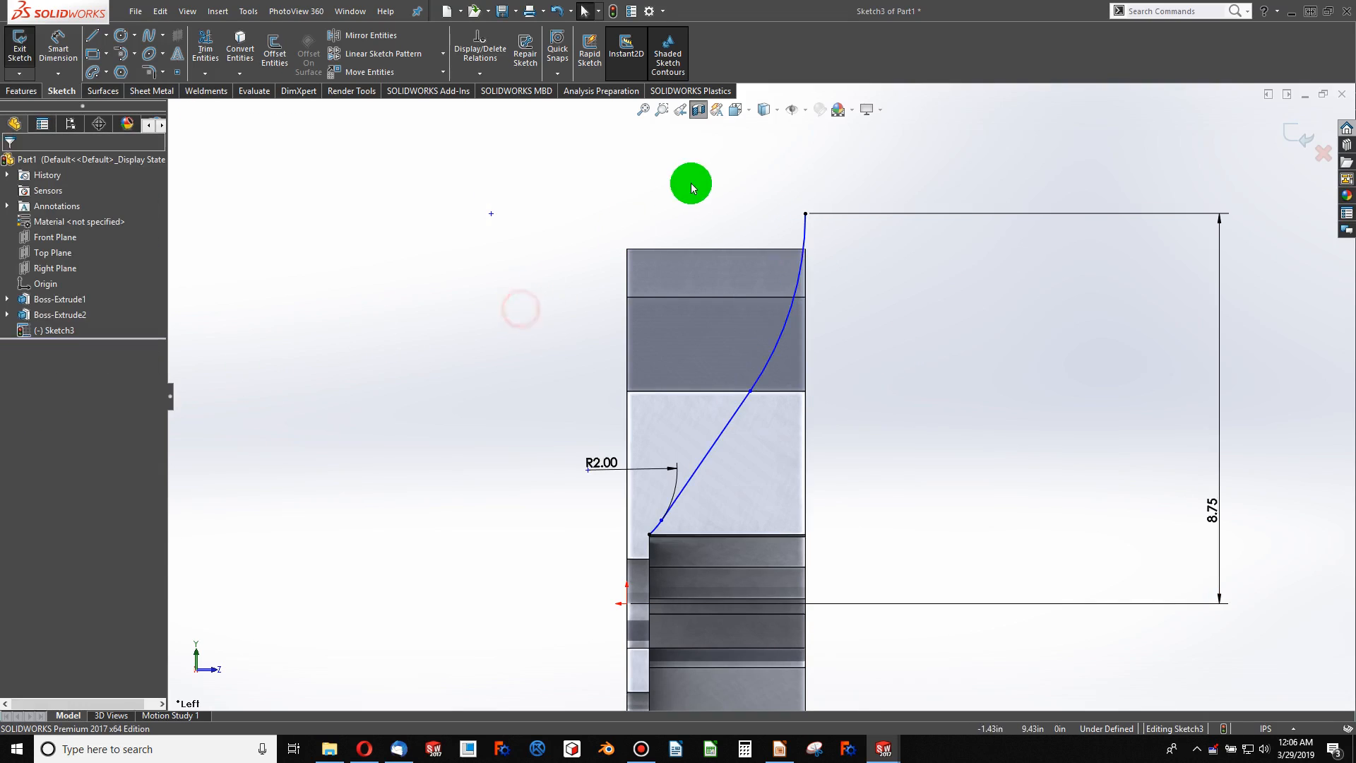
- Close the profile with lines running about 1.85 in outward from the arc's endpoint, down past the spoke, back to the flange face and up to the small arc
{"action": "left_click", "coordinate": [93, 43]}
{"action": "left_click", "coordinate": [806, 214]}
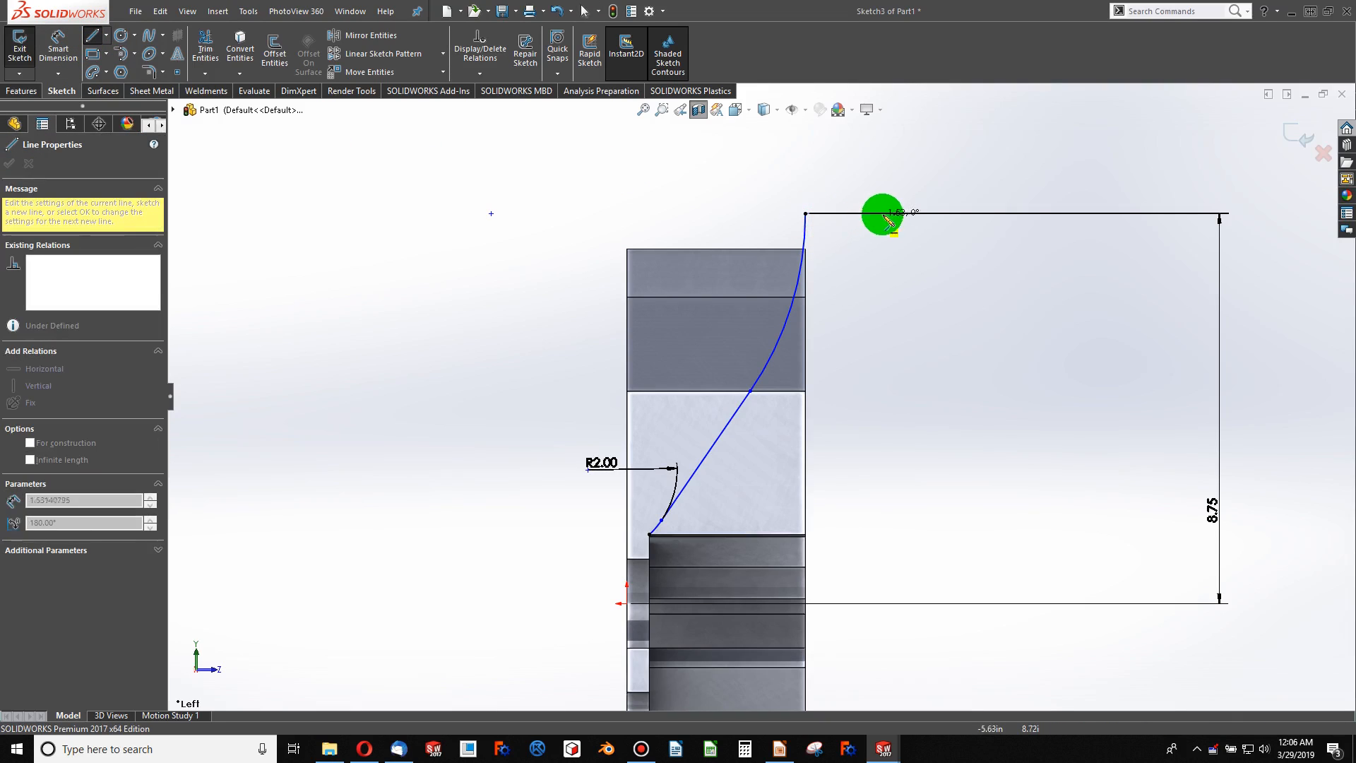
{"action": "left_click", "coordinate": [888, 214]}
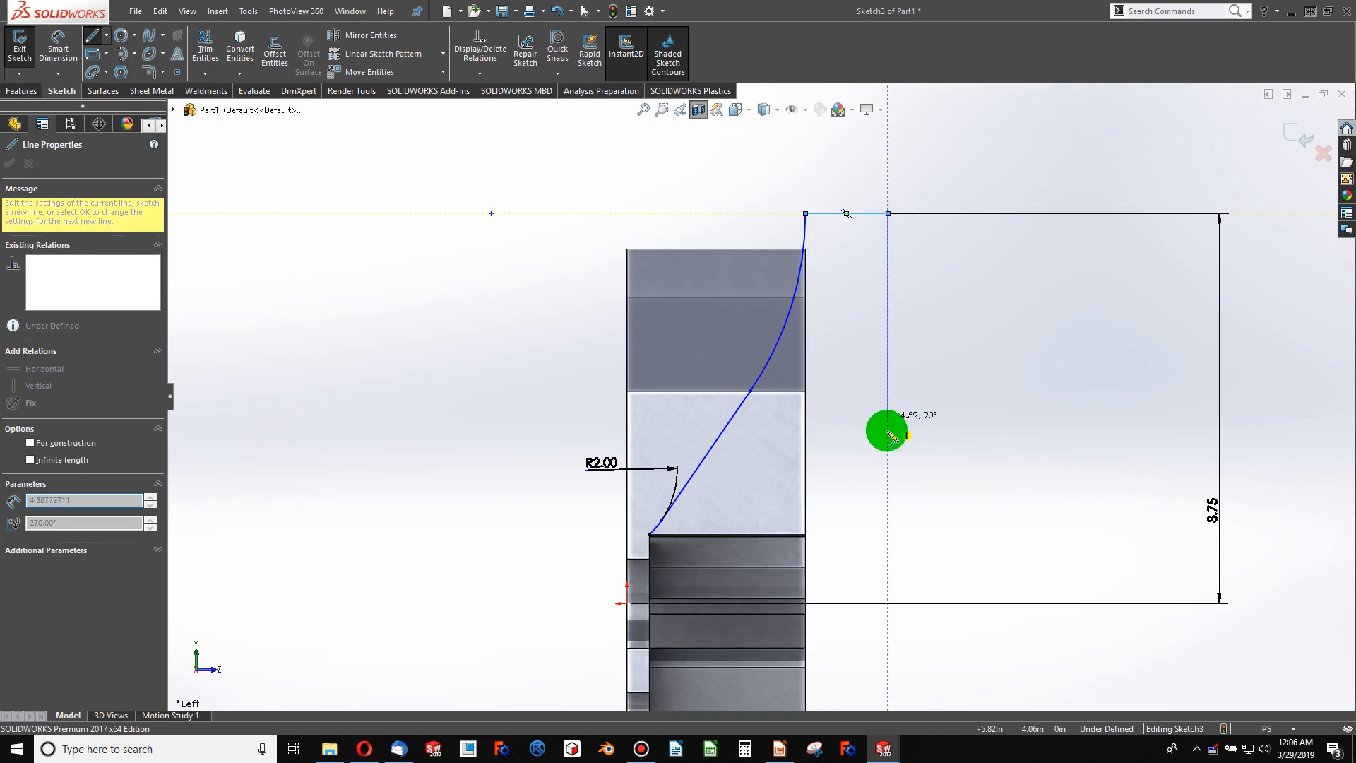
{"action": "left_click", "coordinate": [888, 560]}
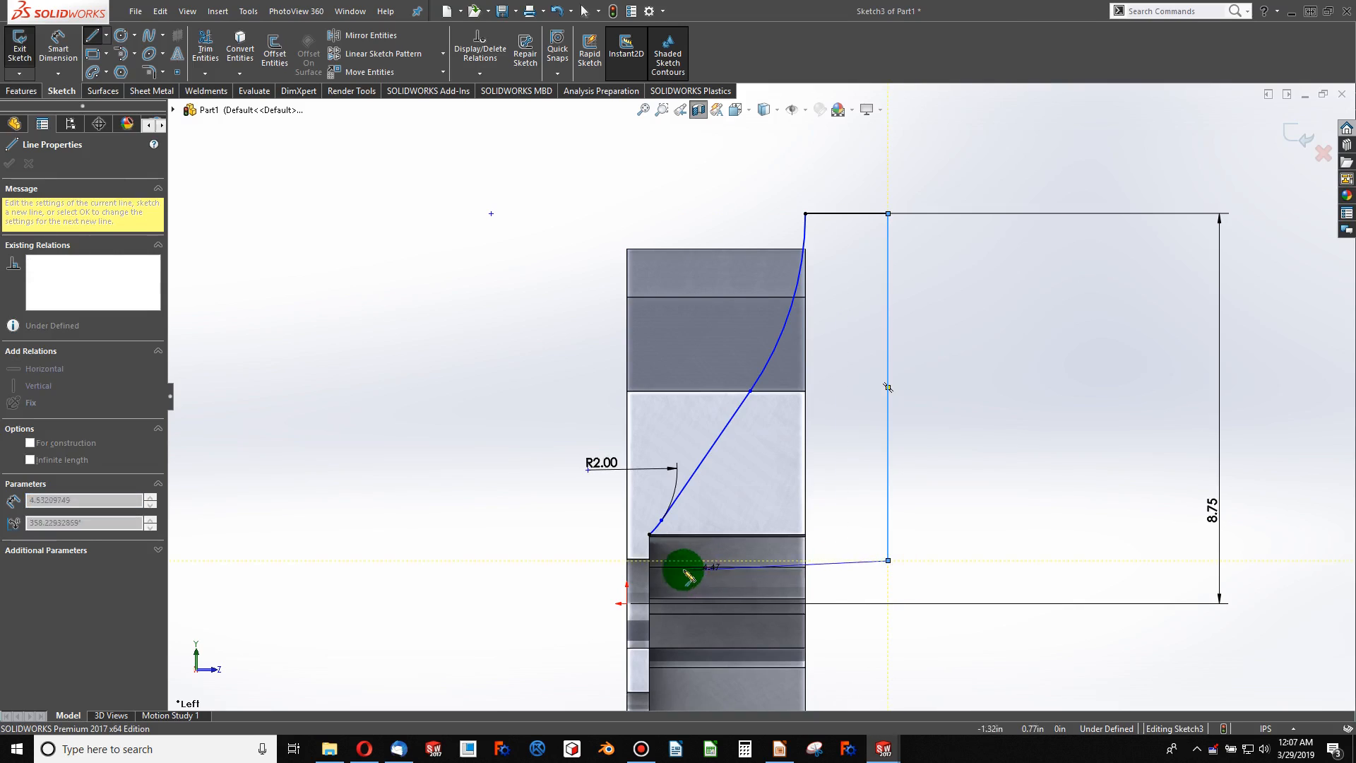
{"action": "left_click", "coordinate": [649, 566]}
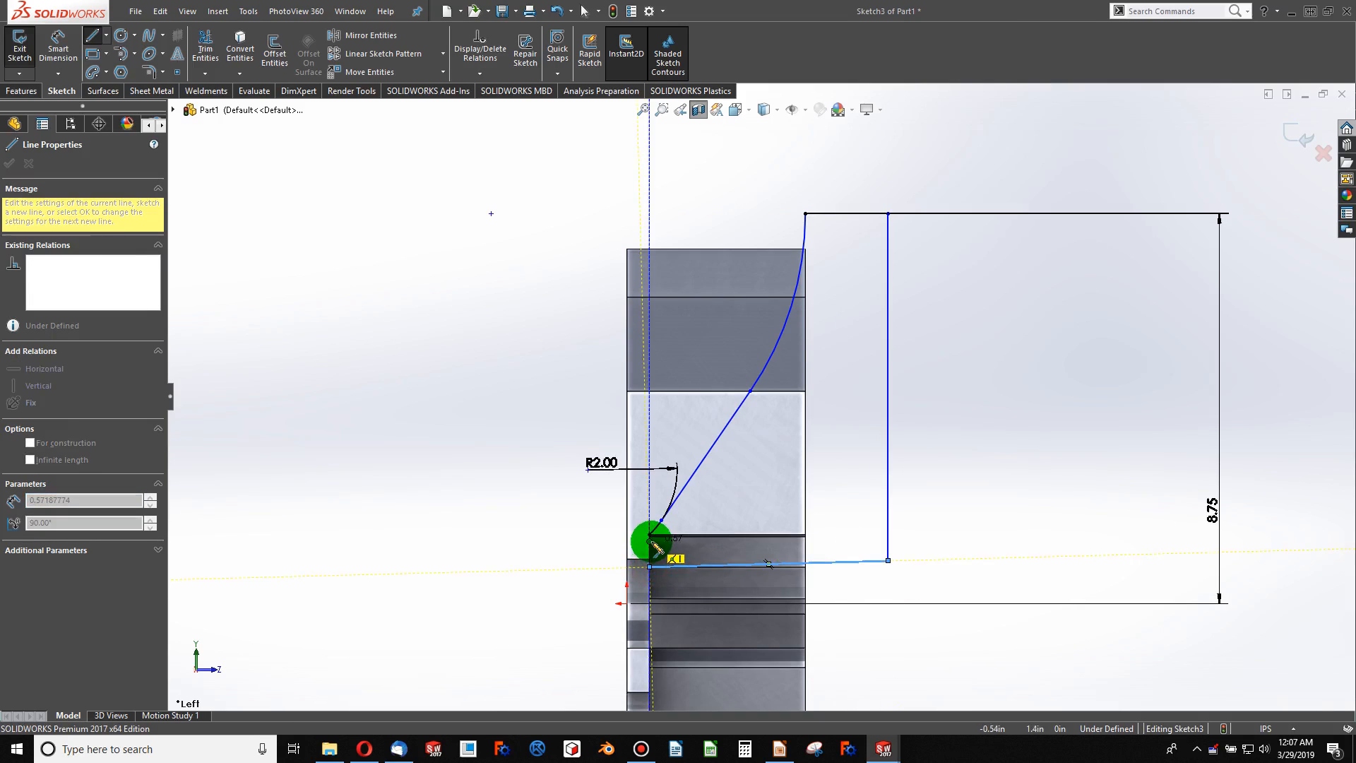
{"action": "left_click", "coordinate": [651, 537]}
{"action": "key", "text": "Escape"}
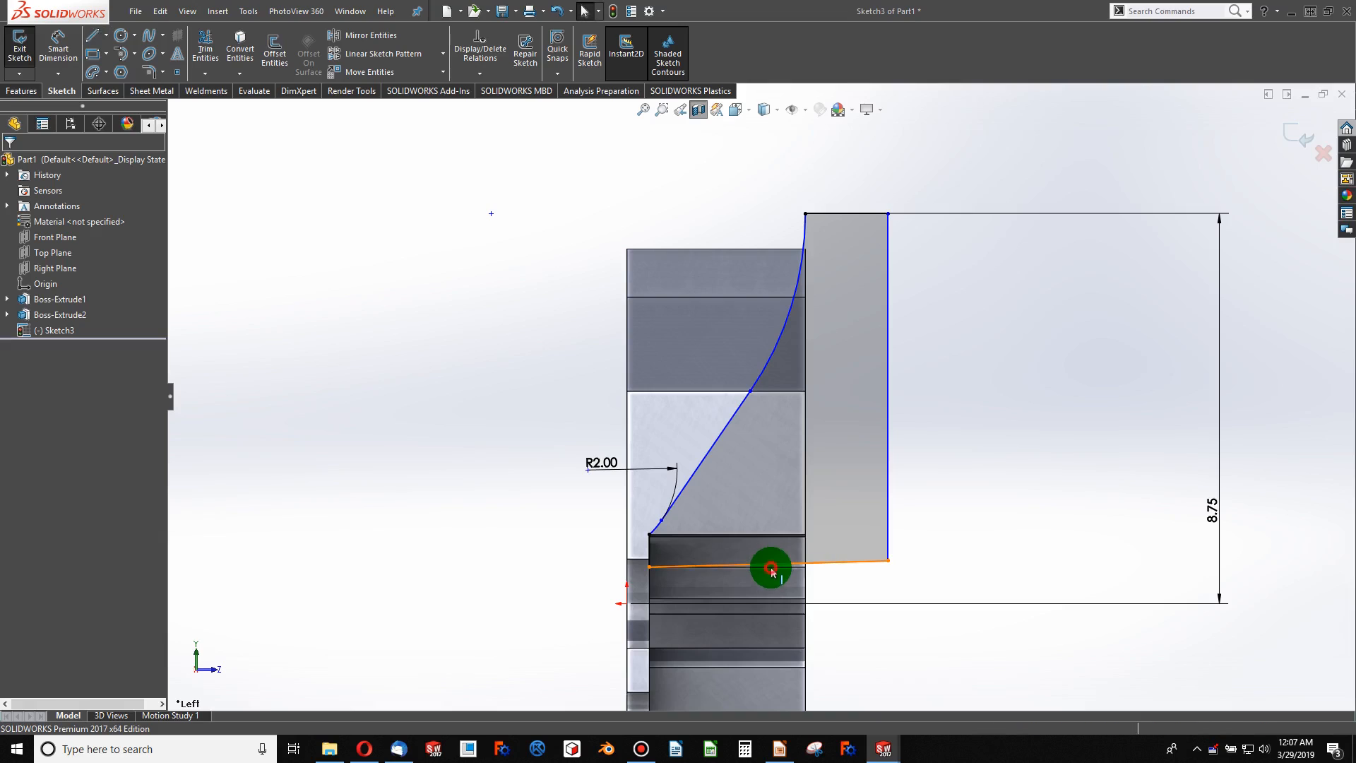
- Make the slightly sloping lower line of the closed profile horizontal
{"action": "left_click", "coordinate": [771, 567]}
{"action": "left_click", "coordinate": [19, 318]}
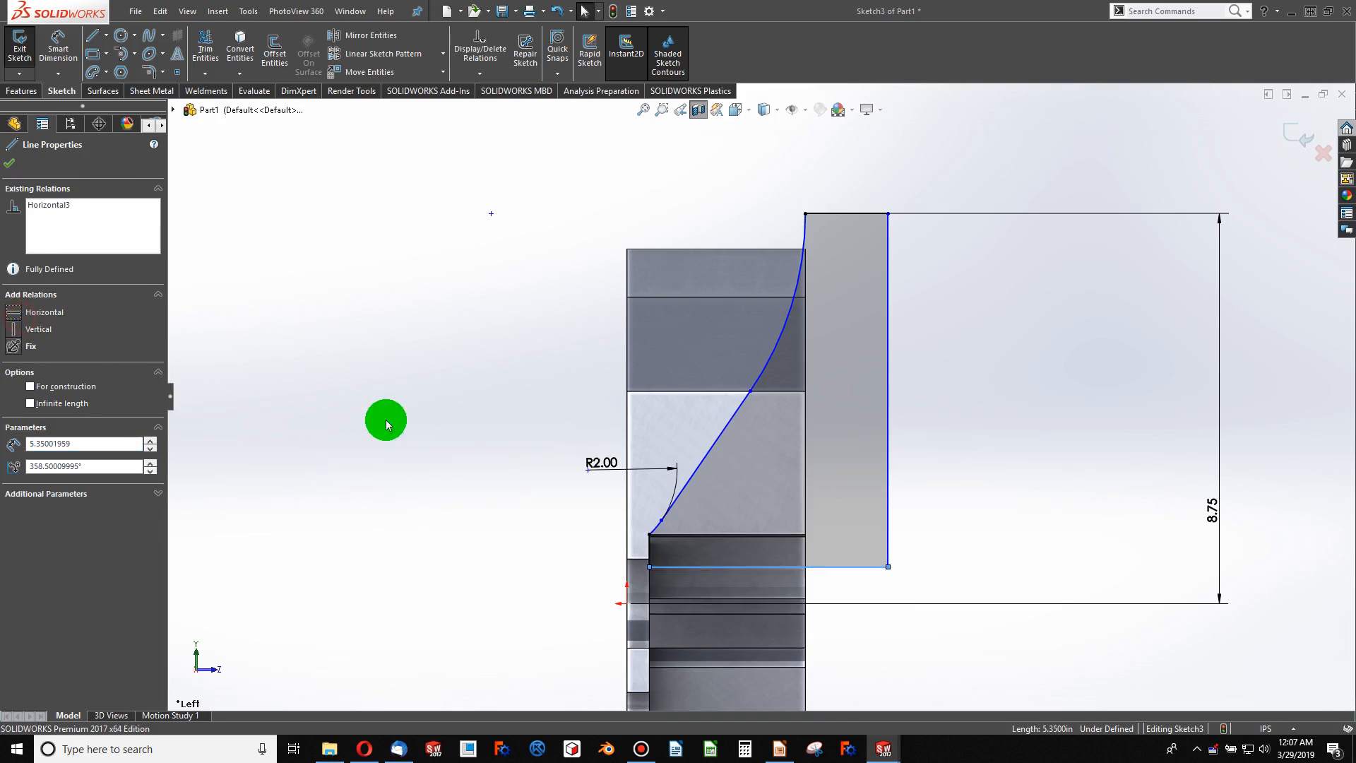
{"action": "left_click", "coordinate": [384, 418]}
- Dimension the large upper arc's radius as 7 in
{"action": "left_click", "coordinate": [55, 49]}
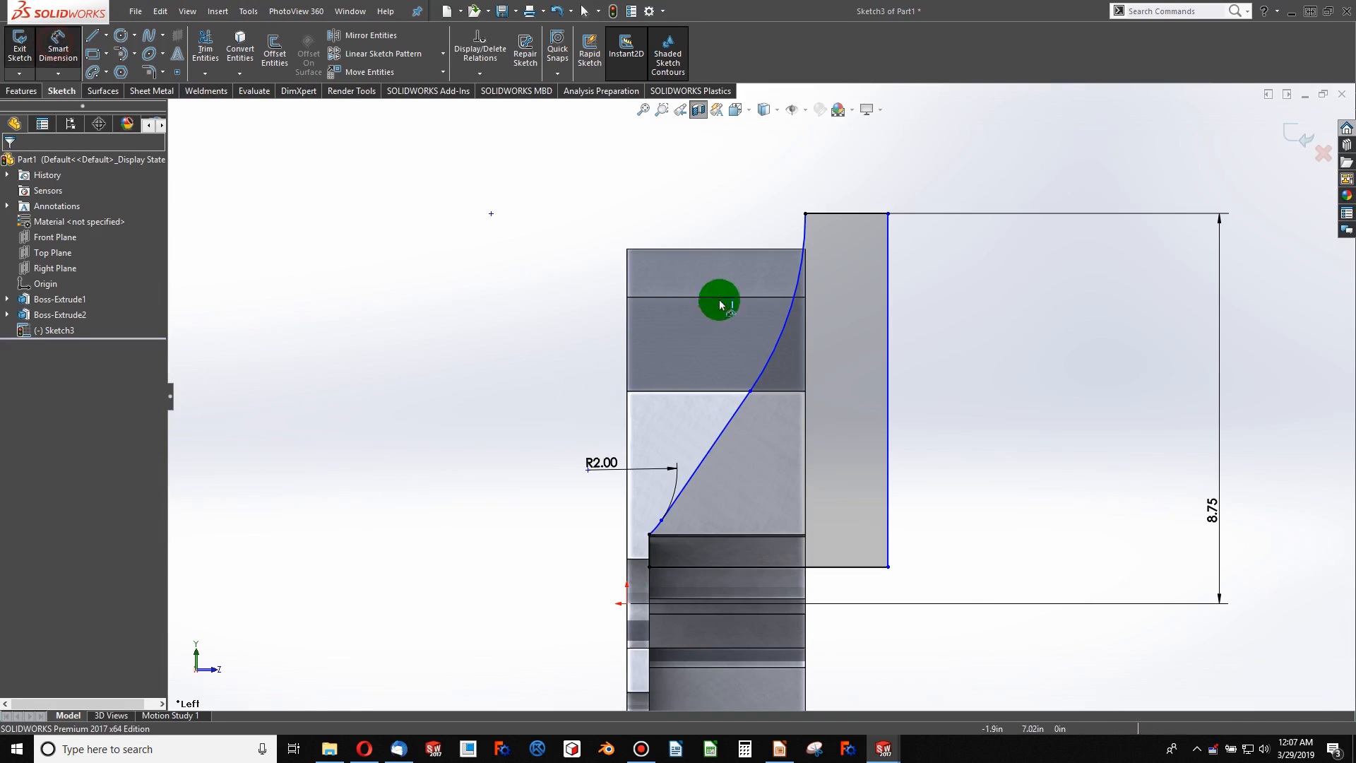
{"action": "left_click", "coordinate": [784, 327]}
{"action": "left_click", "coordinate": [642, 252]}
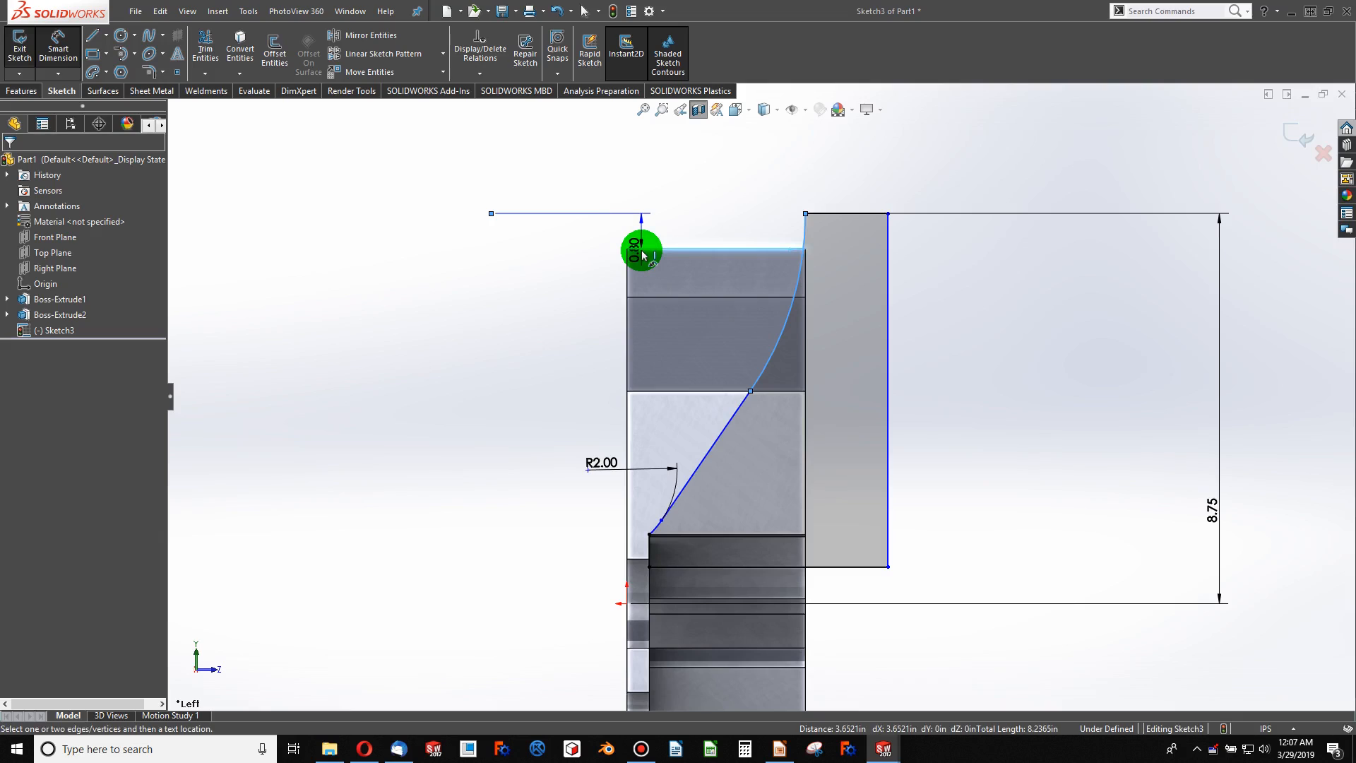
{"action": "left_click", "coordinate": [645, 214]}
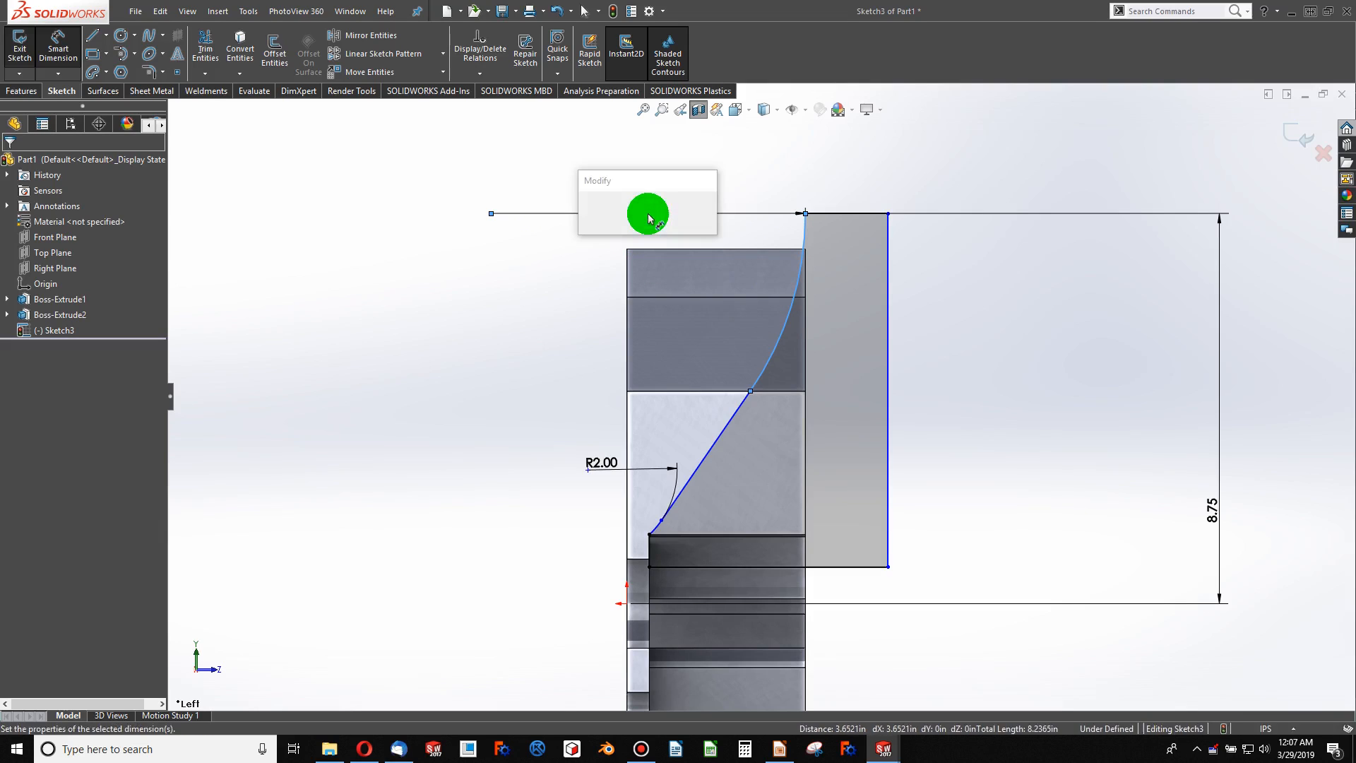
{"action": "type", "text": "7"}
{"action": "key", "text": "Return"}
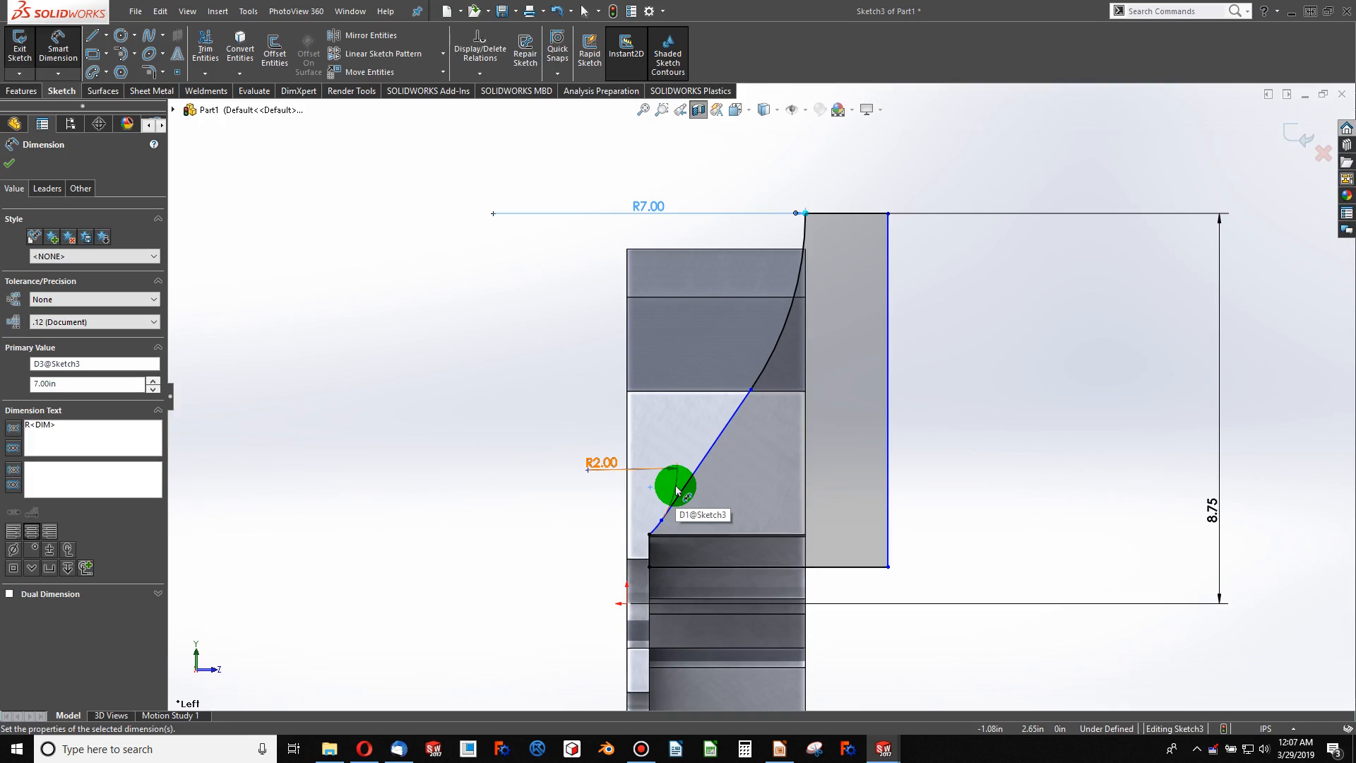
- Dimension the profile's short upper horizontal line as 1 in
{"action": "left_click", "coordinate": [840, 216]}
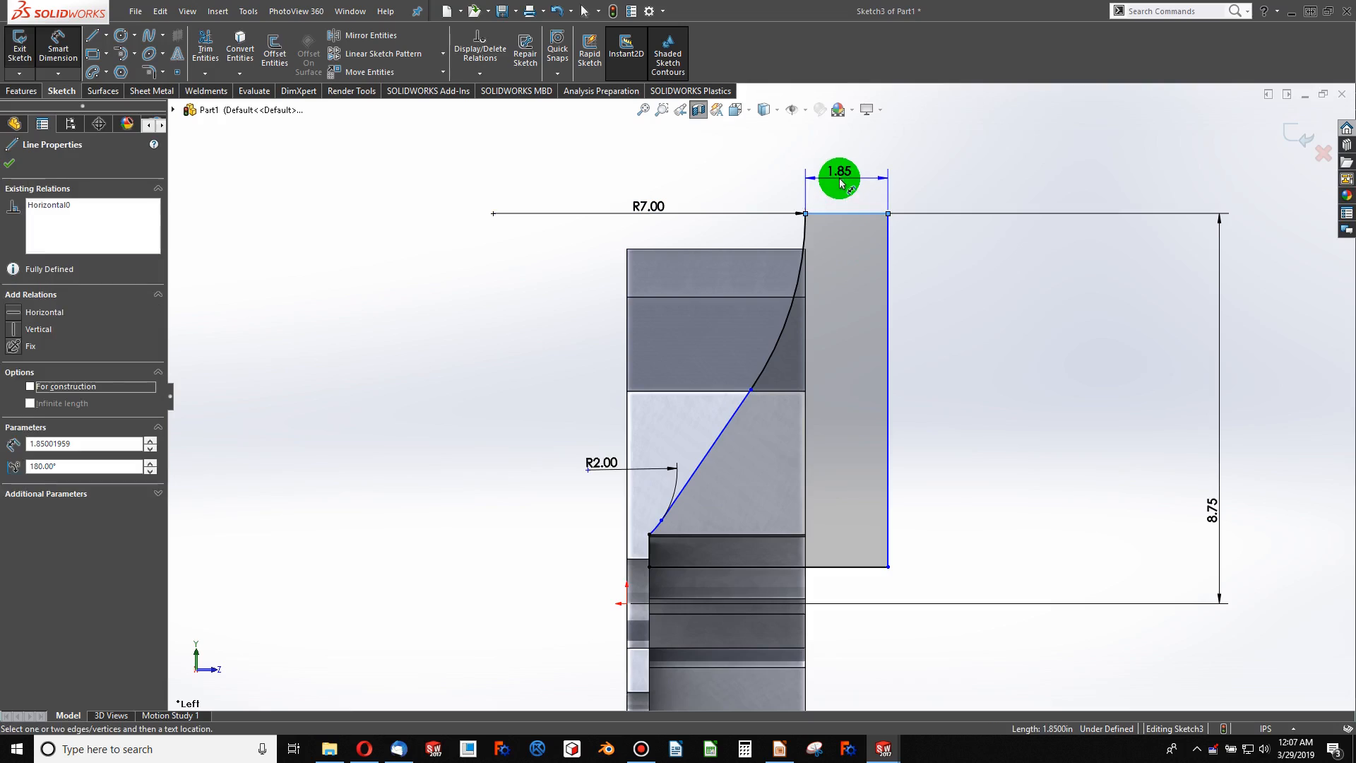
{"action": "left_click", "coordinate": [839, 178]}
{"action": "type", "text": "1.00in"}
{"action": "key", "text": "Return"}
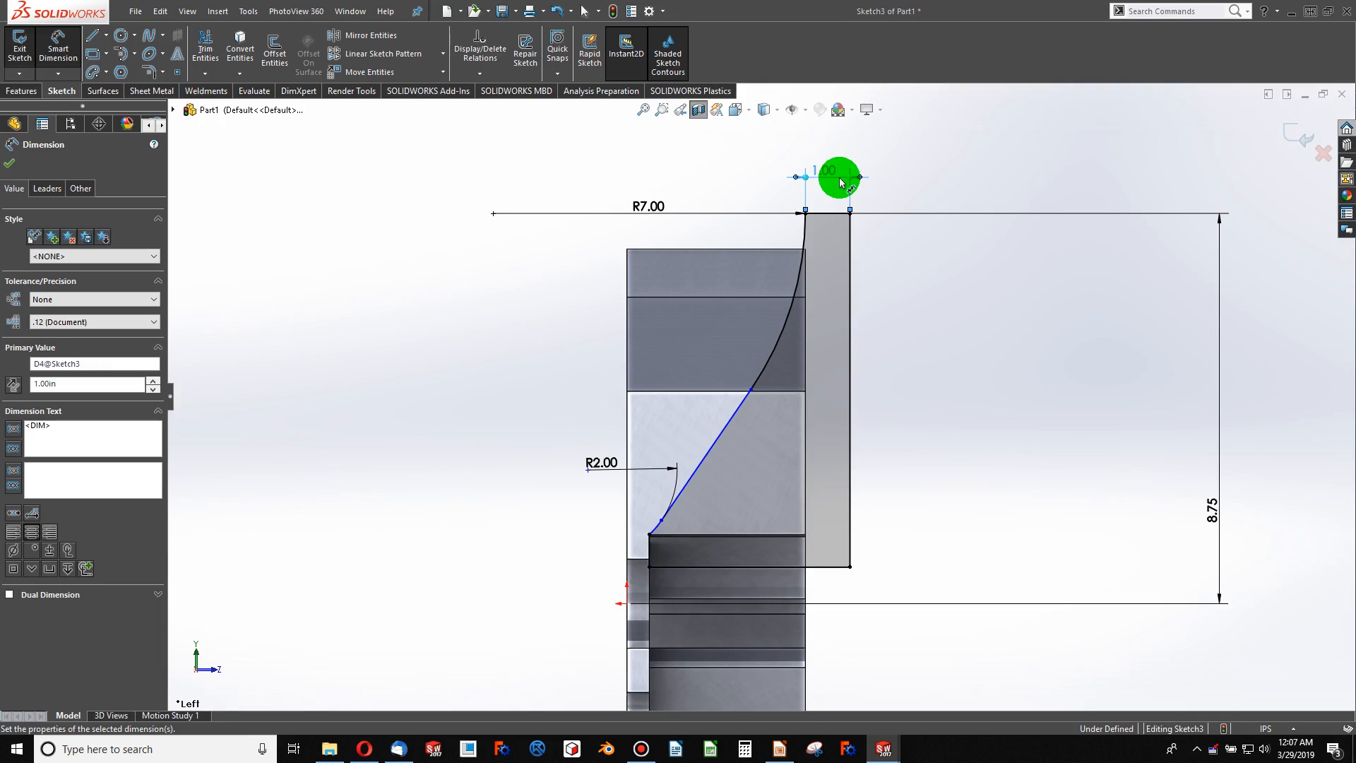
- Dimension the horizontal distance between the small arc's lower endpoint and its centre as 1 in
{"action": "left_click", "coordinate": [652, 537]}
{"action": "left_click", "coordinate": [588, 472]}
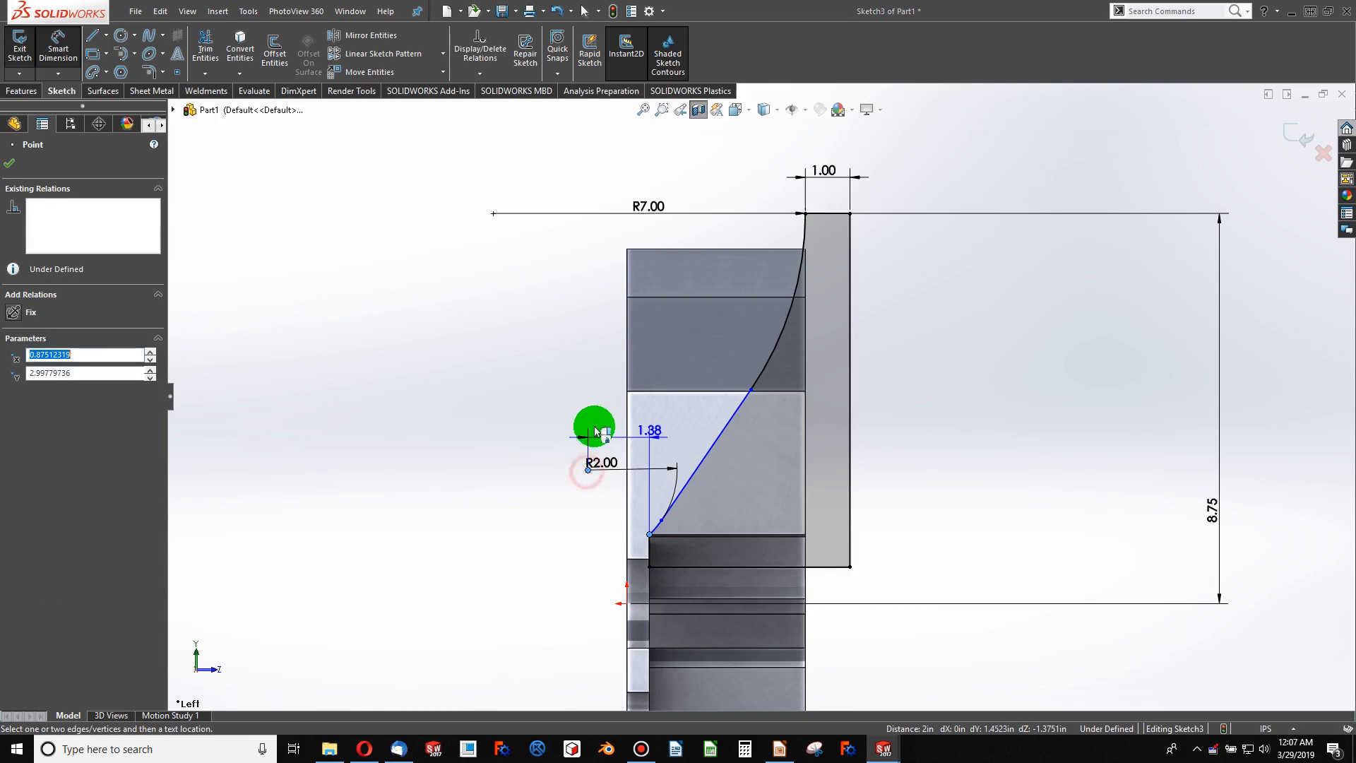
{"action": "left_click", "coordinate": [599, 418]}
{"action": "type", "text": "1.00in"}
{"action": "key", "text": "Return"}
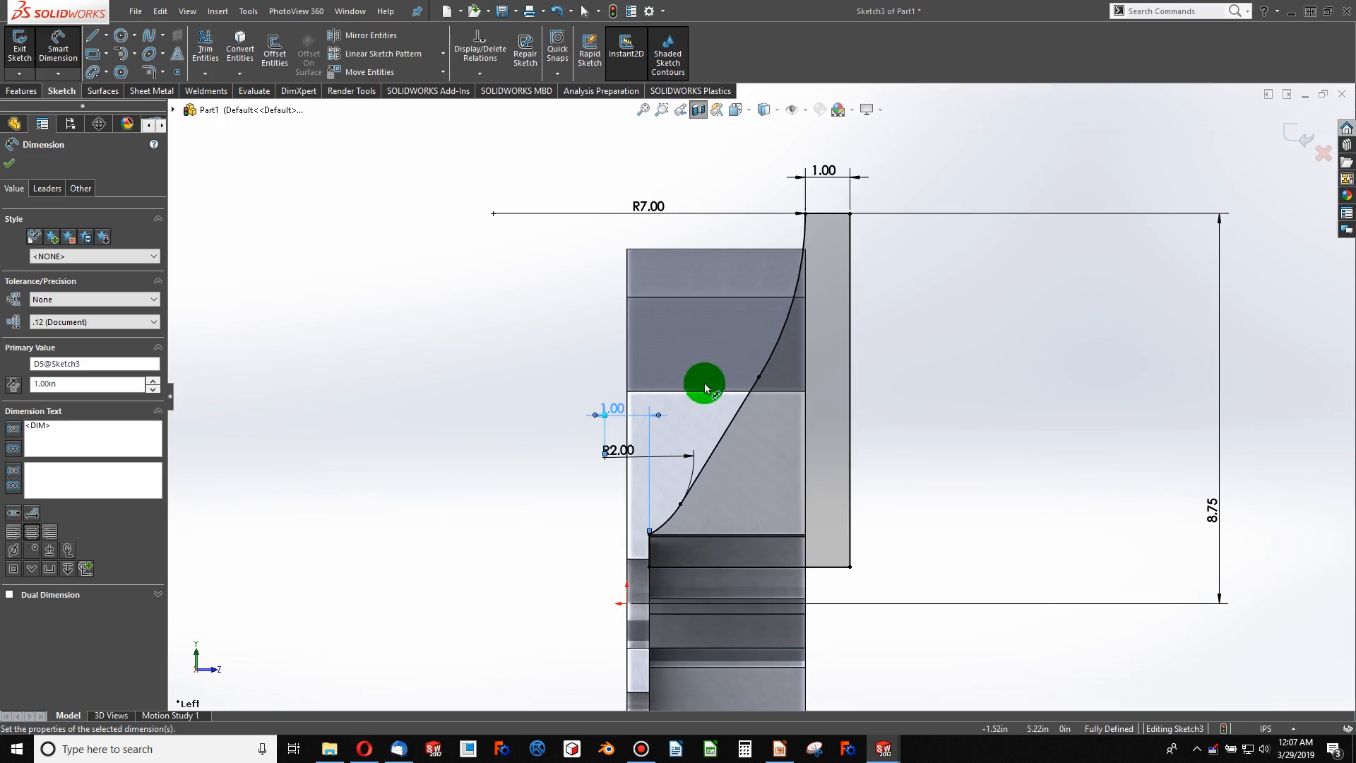
- Sketch a horizontal centerline from the origin to the spokes' outer edge as the axis of revolution
{"action": "scroll", "coordinate": [703, 381], "scroll_direction": "up", "scroll_amount": 3}
{"action": "left_click", "coordinate": [106, 35]}
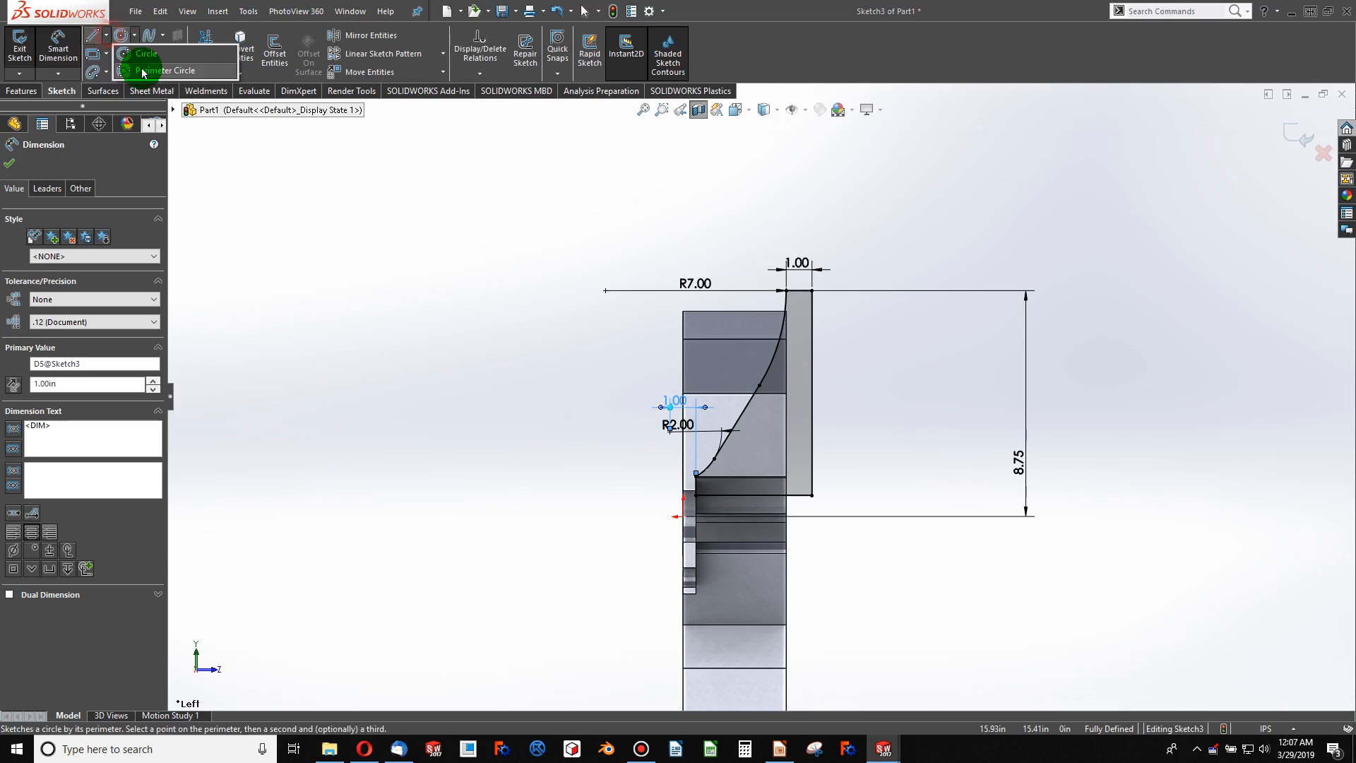
{"action": "left_click", "coordinate": [105, 76]}
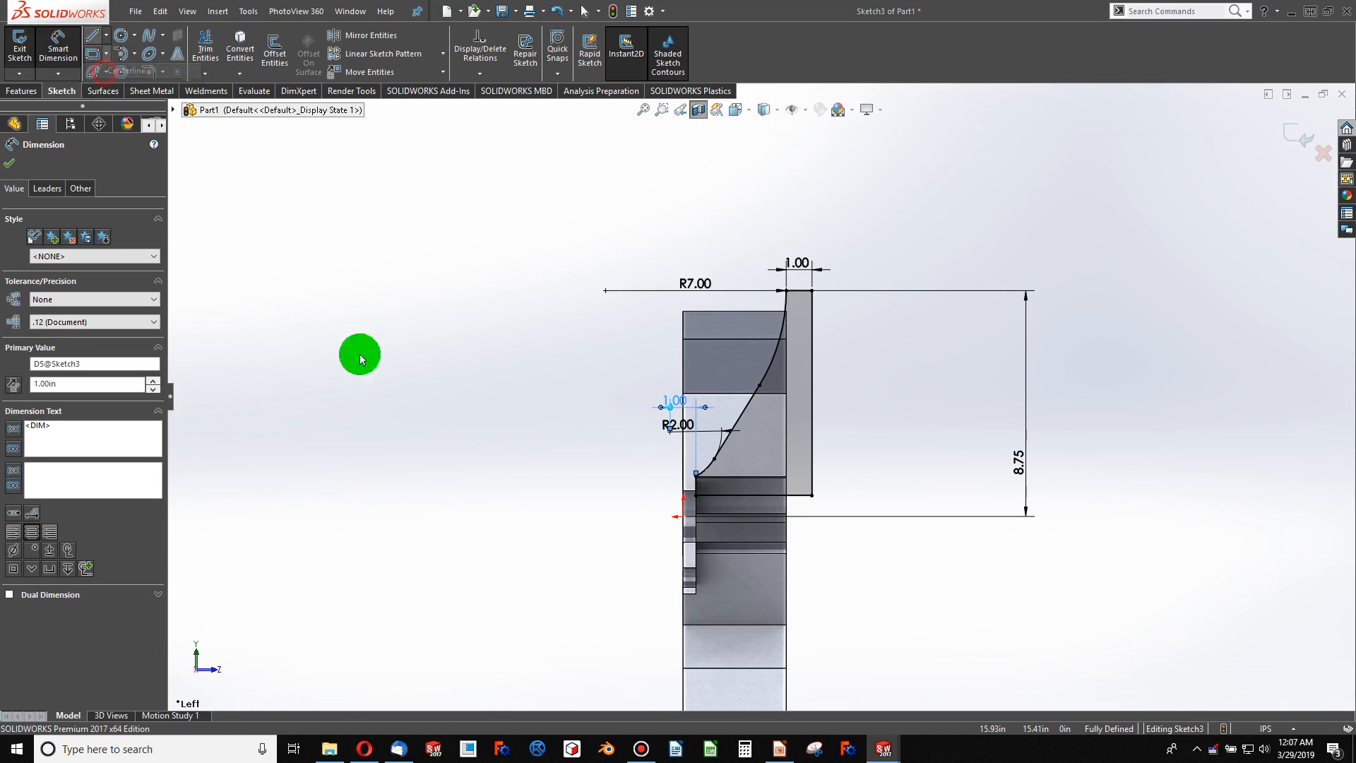
{"action": "left_click_drag", "start_coordinate": [683, 518], "coordinate": [789, 518]}
{"action": "key", "text": "Escape"}
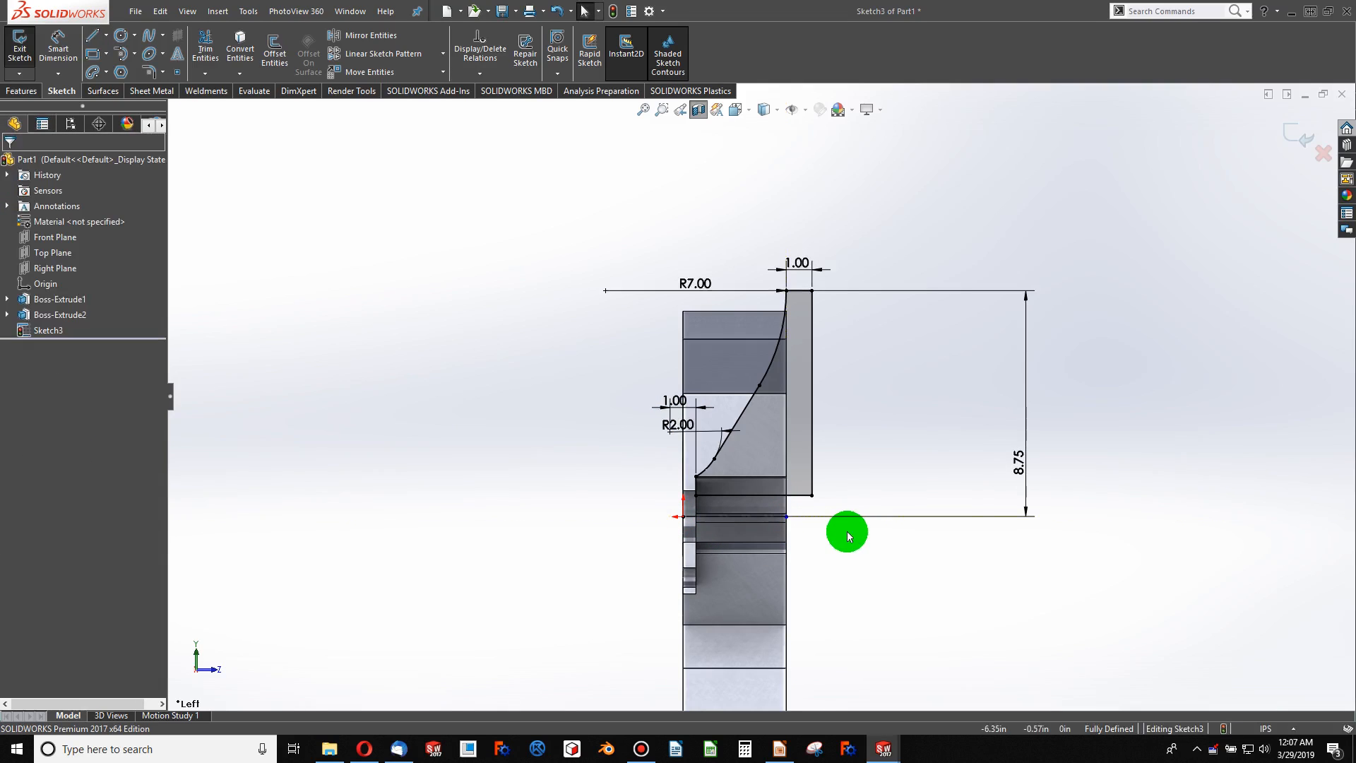
- Cut the spokes with a 360° Revolved Cut of the closed profile about the centerline
{"action": "left_click", "coordinate": [21, 90]}
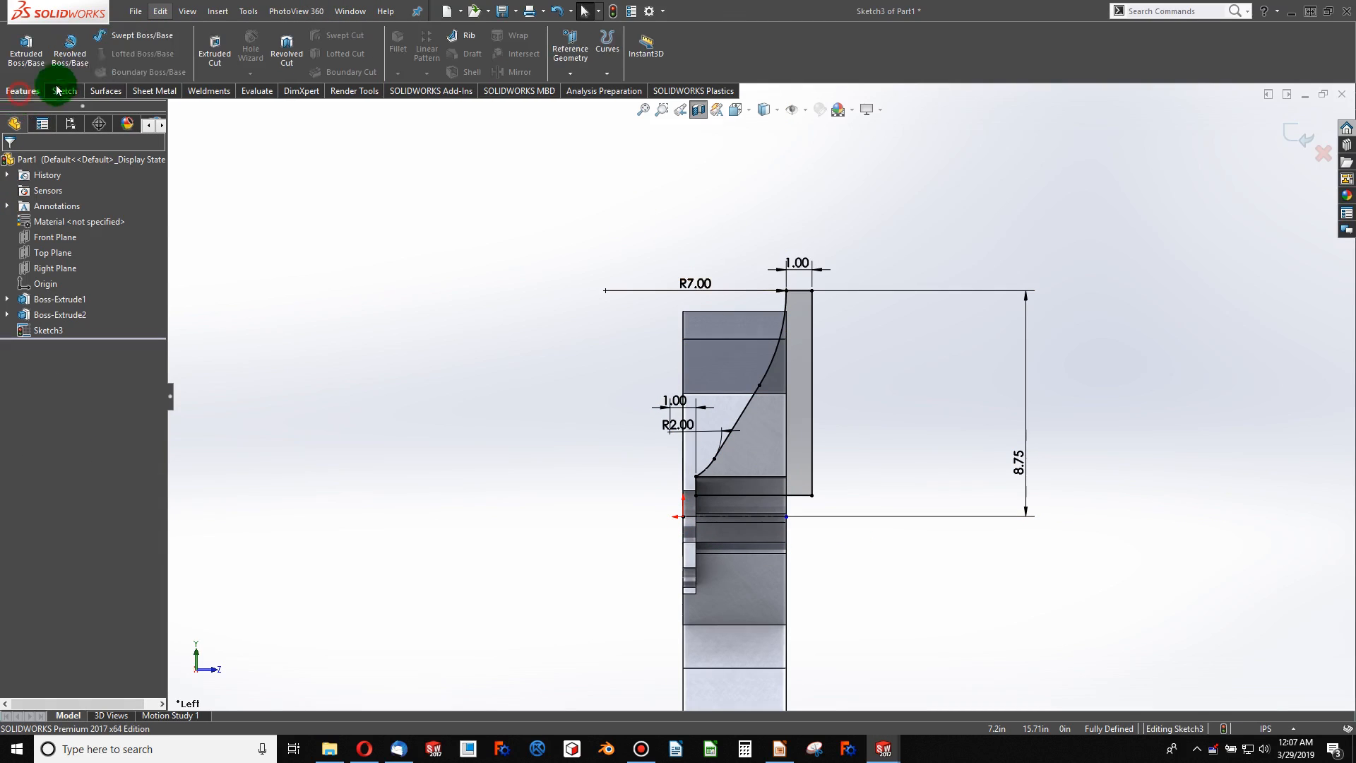
{"action": "left_click", "coordinate": [282, 55]}
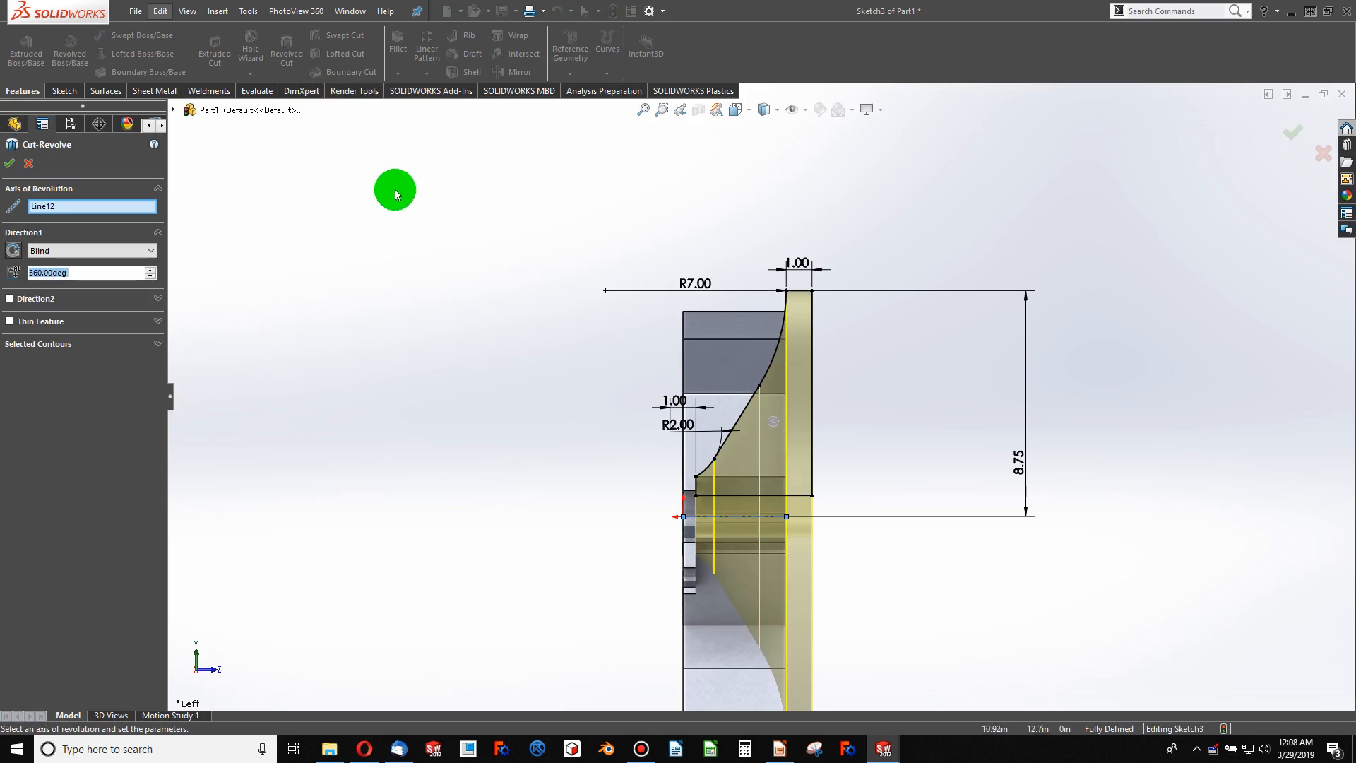
{"action": "left_click", "coordinate": [11, 168]}
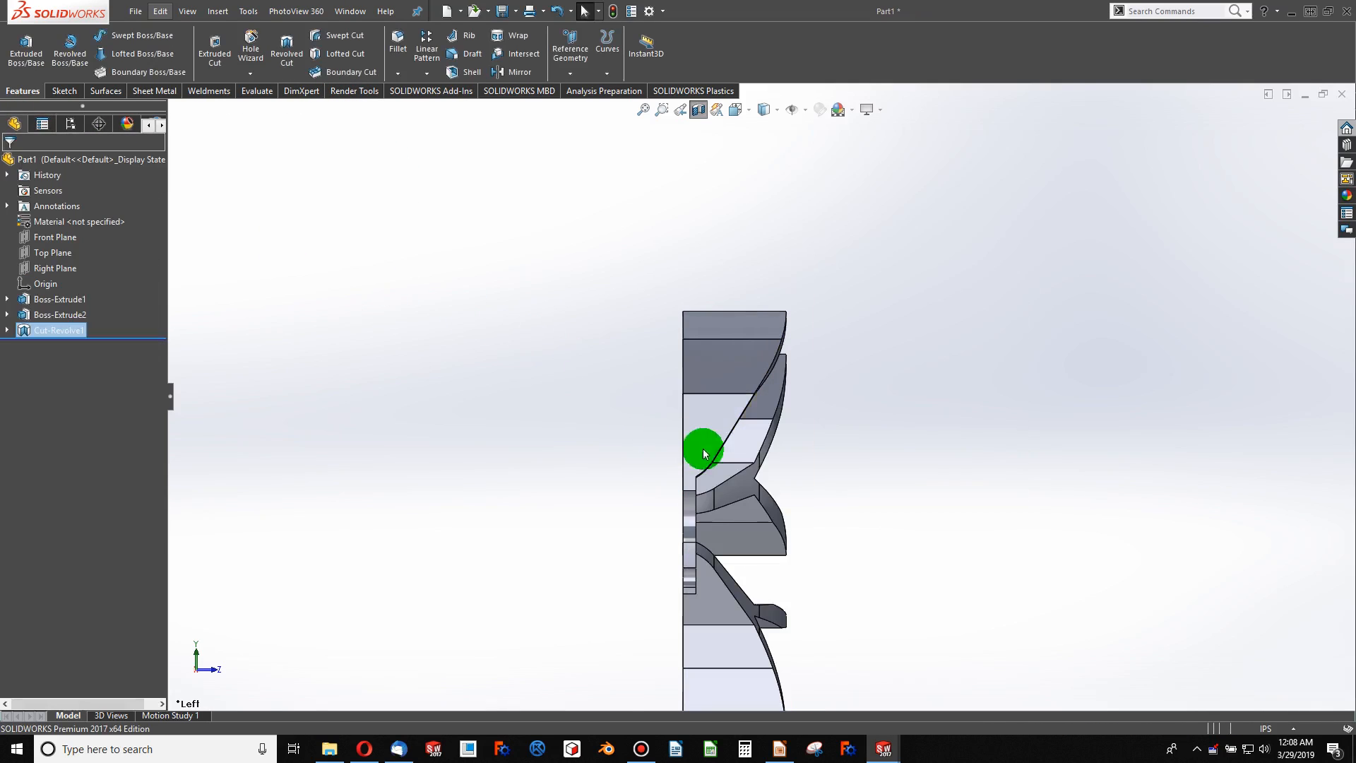
- Start a new sketch on the Right Plane
{"action": "middle_click_drag", "start_coordinate": [705, 447], "coordinate": [548, 328]}
{"action": "middle_click_drag", "start_coordinate": [656, 287], "coordinate": [1171, 372]}
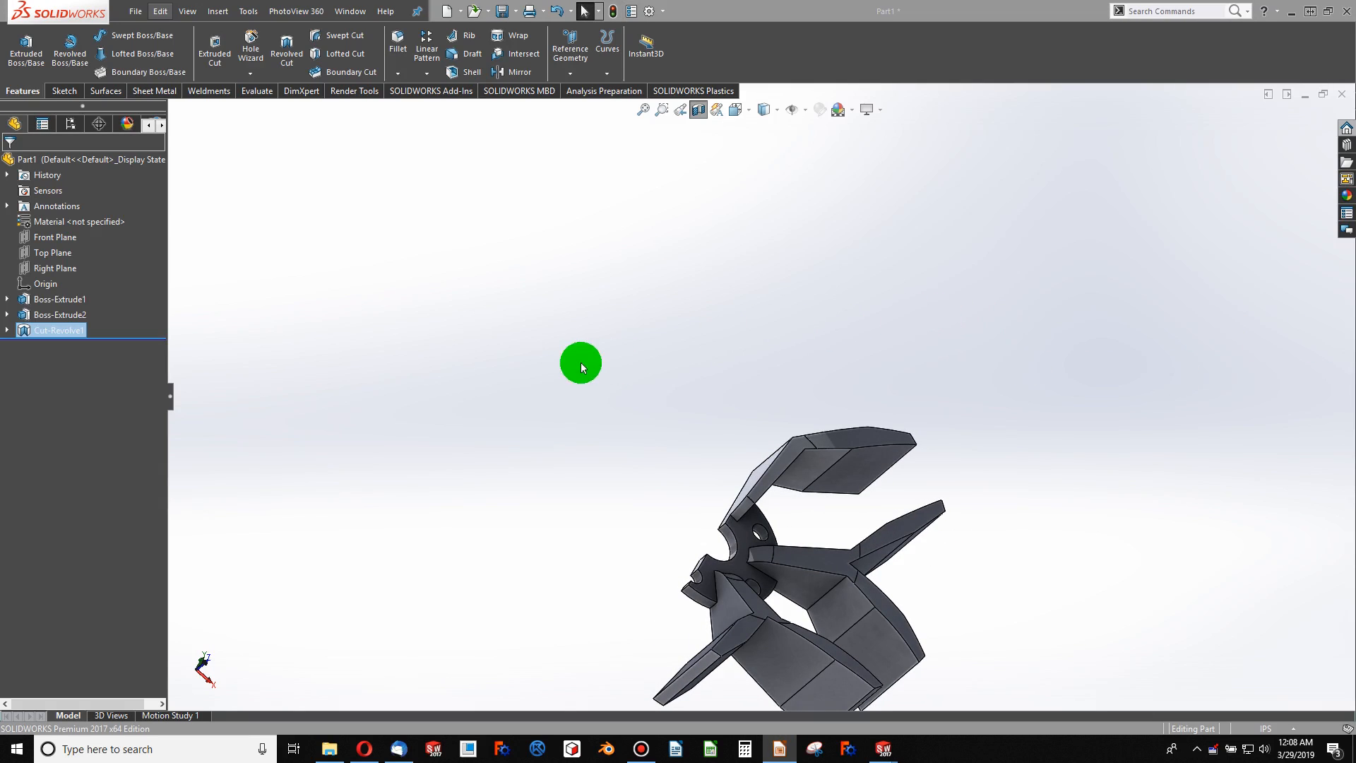
{"action": "left_click", "coordinate": [57, 269]}
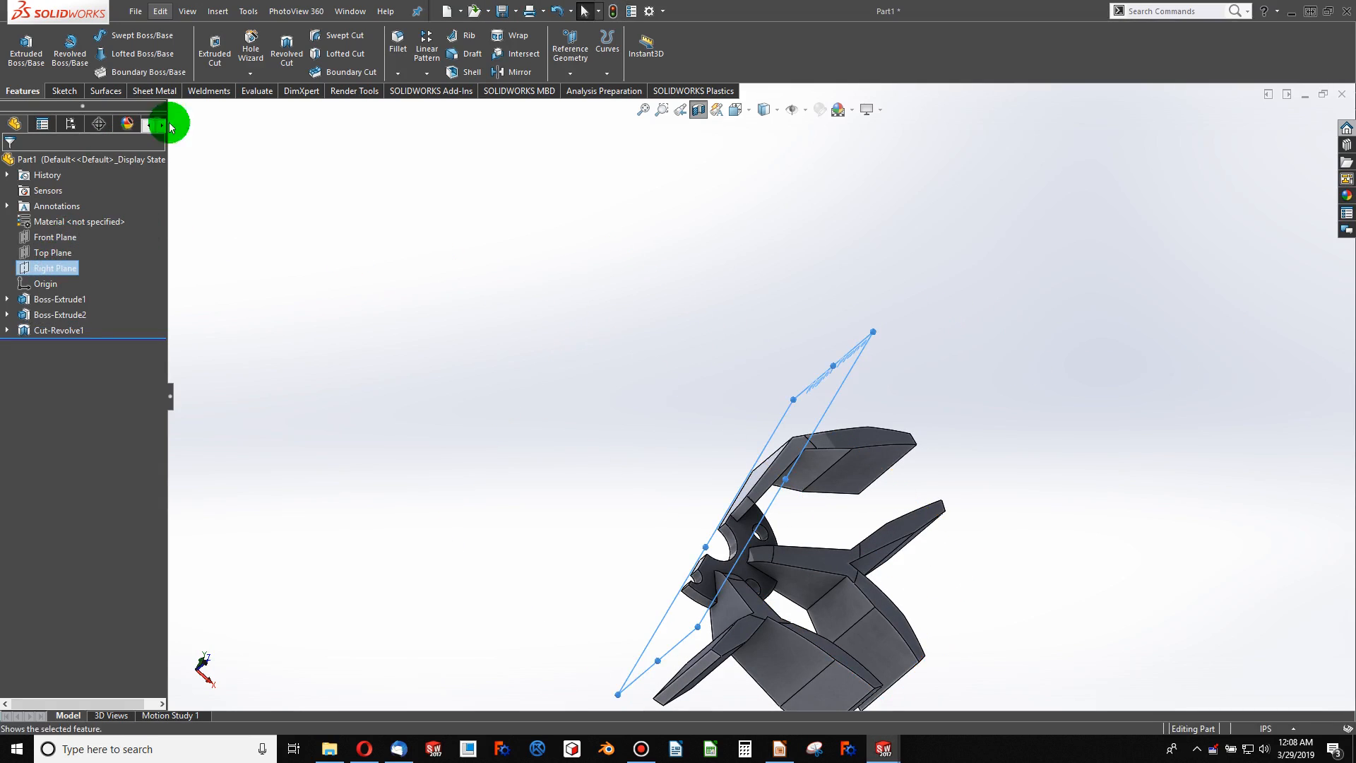
{"action": "left_click", "coordinate": [62, 90]}
{"action": "left_click", "coordinate": [32, 51]}
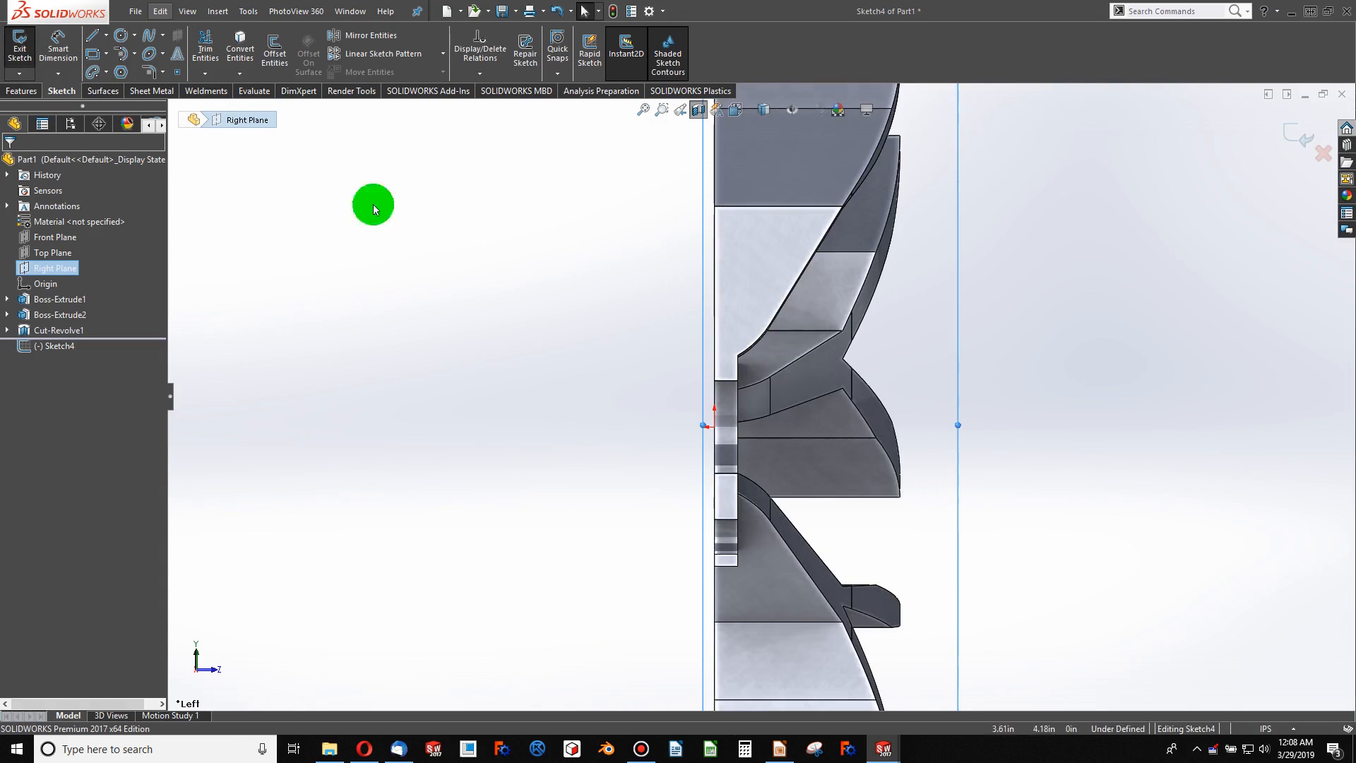
- Sketch a three-point arc of about 14.8 in radius from the spoke's straight vertical edge to above its outer end
{"action": "left_click", "coordinate": [133, 55]}
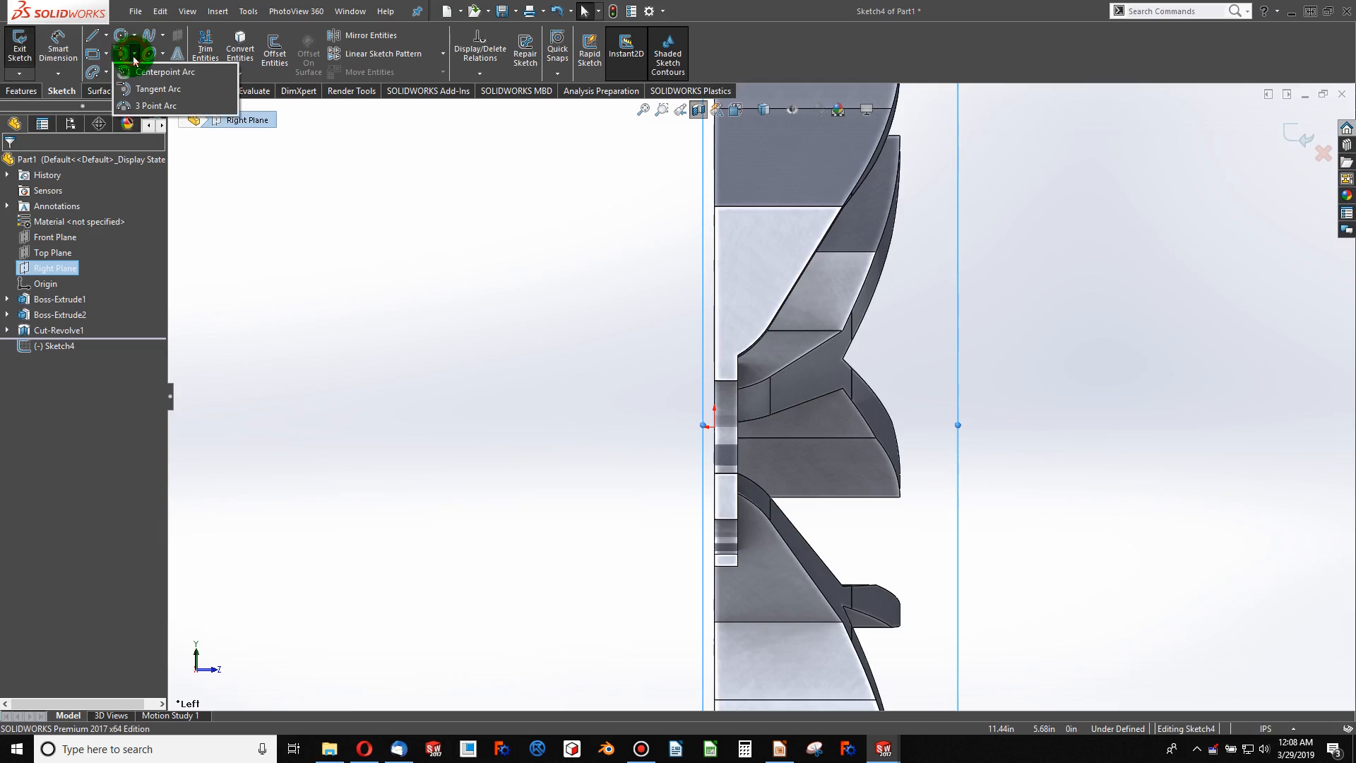
{"action": "left_click", "coordinate": [145, 111]}
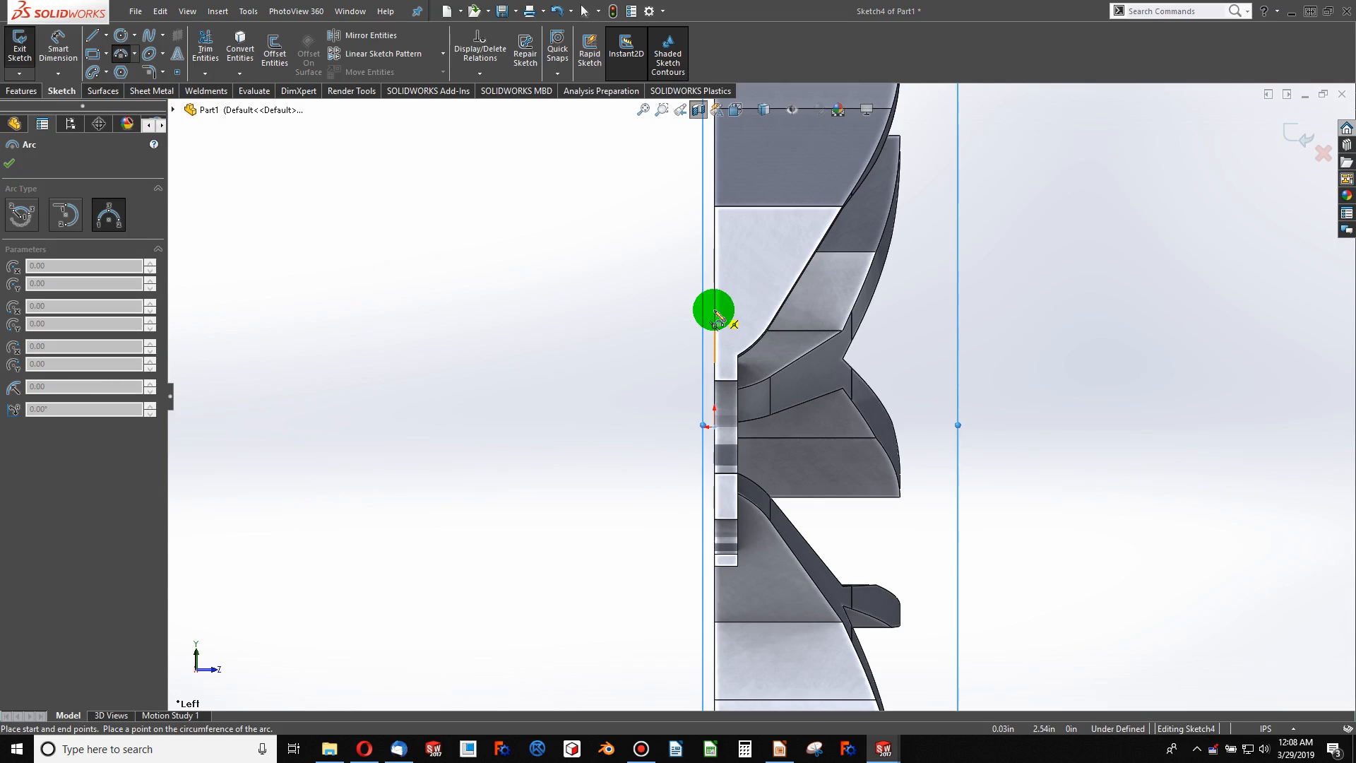
{"action": "mouse_move", "coordinate": [716, 312]}
{"action": "left_mouse_down"}
{"action": "mouse_move", "coordinate": [732, 242]}
{"action": "mouse_move", "coordinate": [799, 146]}
{"action": "left_mouse_up"}
{"action": "left_click_drag", "start_coordinate": [775, 226], "coordinate": [775, 263]}
{"action": "key", "text": "Escape"}
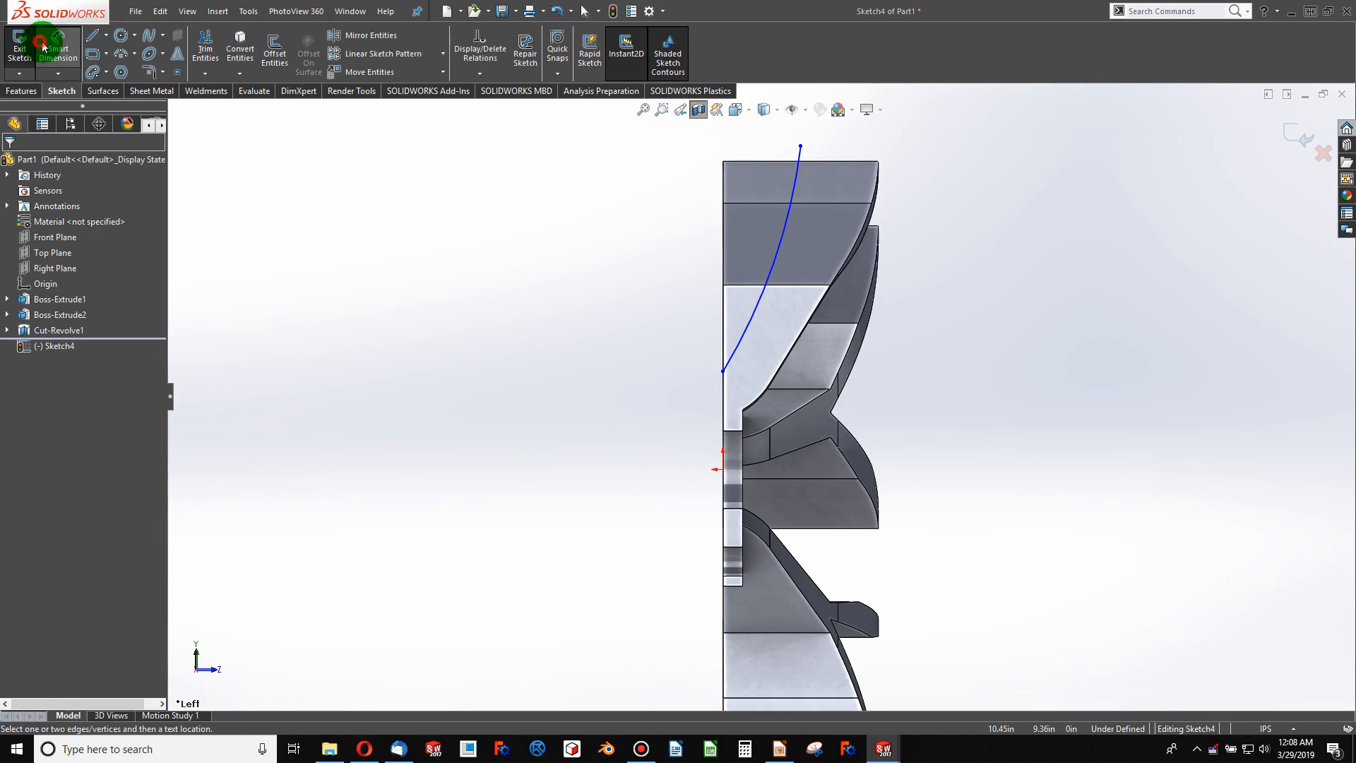
- Dimension the arc's radius as 7.5 in
{"action": "left_click", "coordinate": [790, 215]}
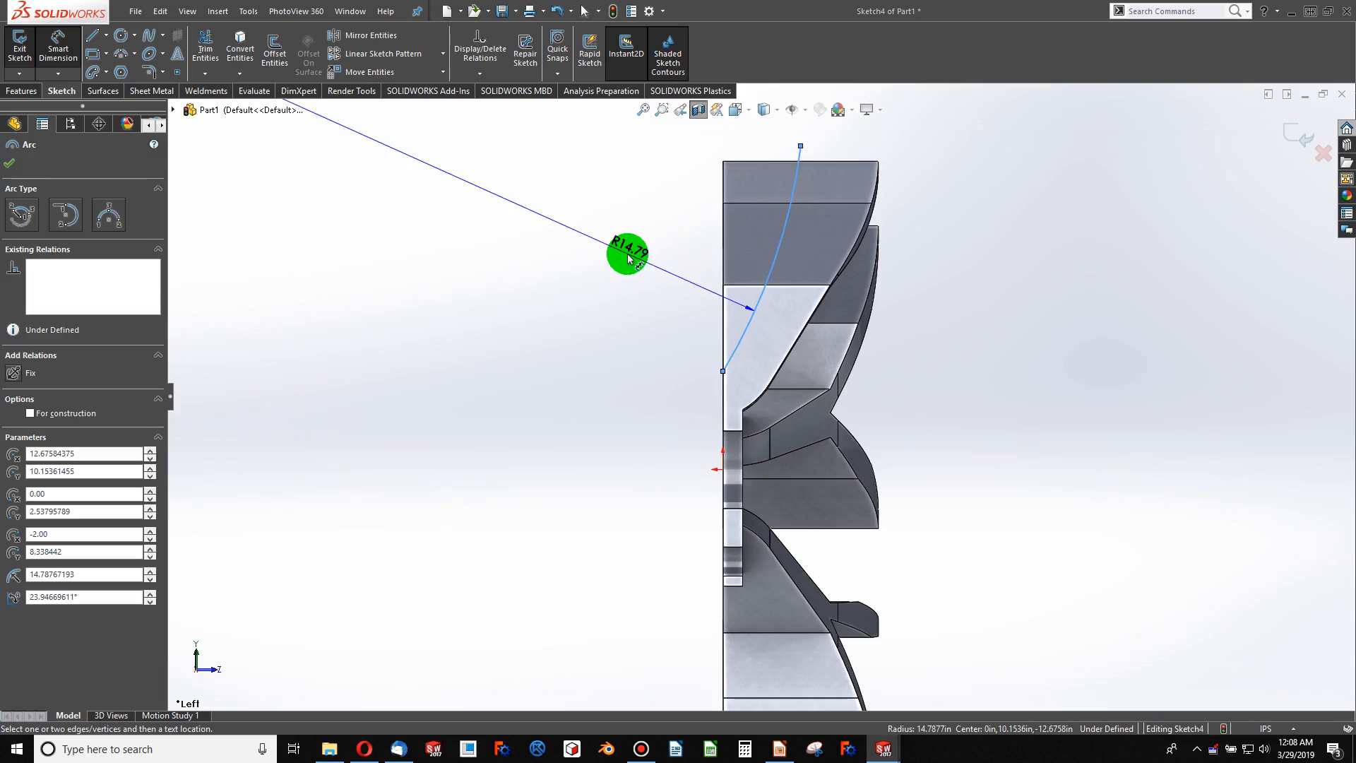
{"action": "left_click", "coordinate": [657, 247]}
{"action": "type", "text": "7.5"}
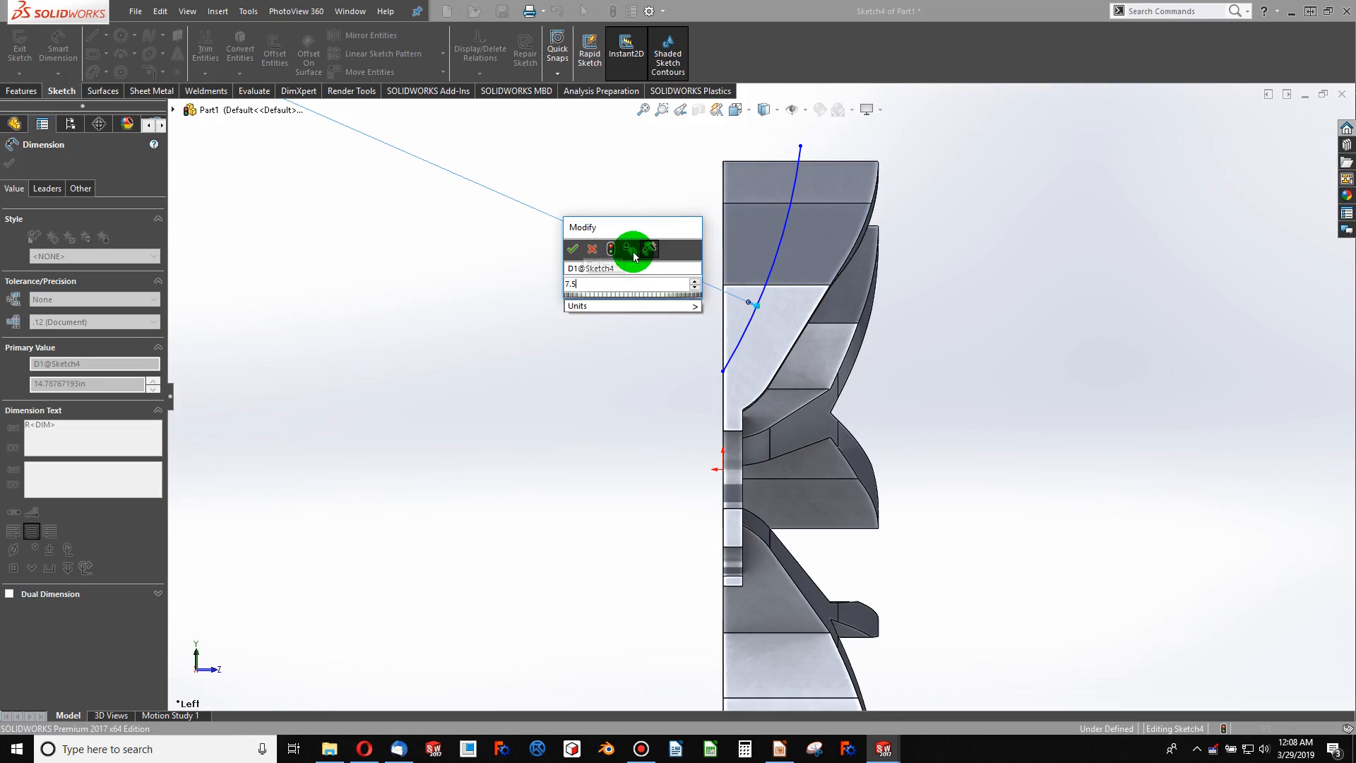
{"action": "key", "text": "Return"}
{"action": "key", "text": "Escape"}
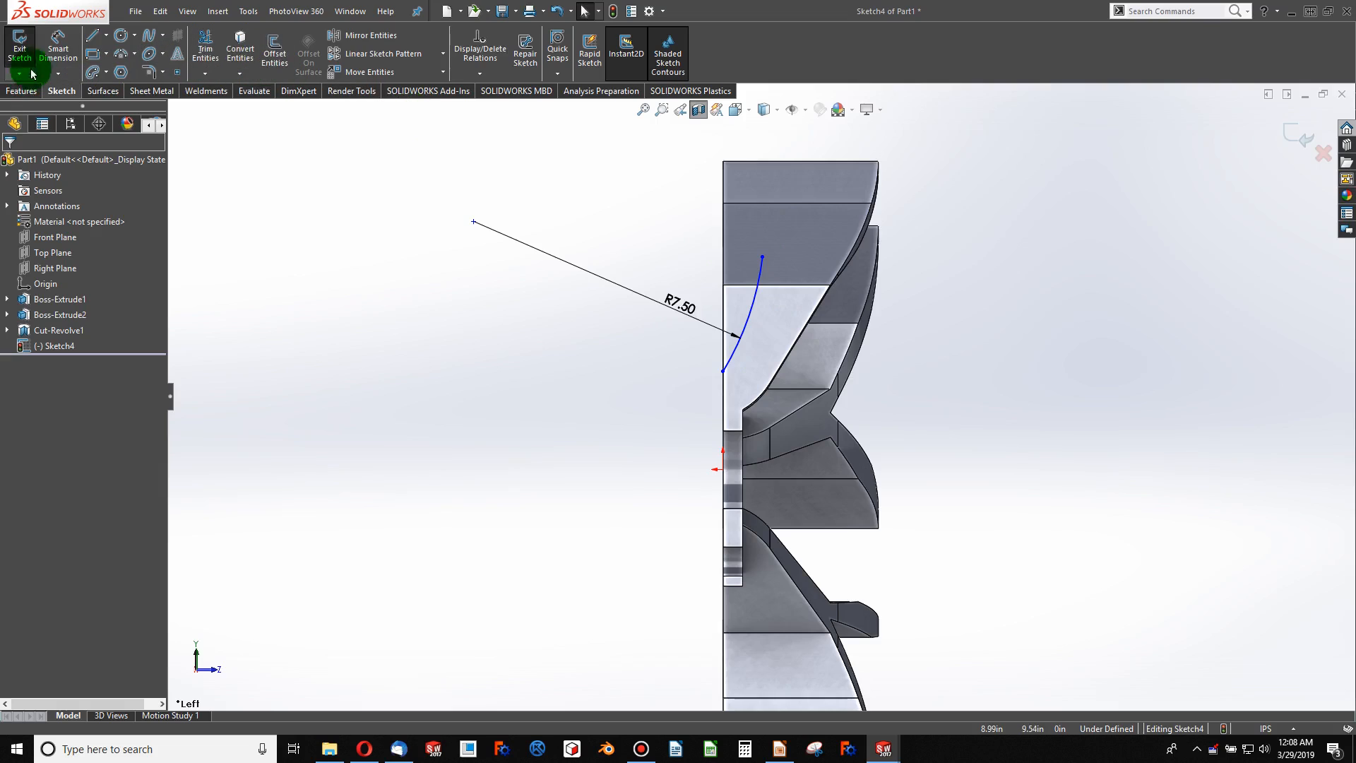
- Dimension the vertical distance between the arc's upper endpoint and the origin as 17.5/2 in
{"action": "left_click", "coordinate": [58, 46]}
{"action": "left_click", "coordinate": [763, 259]}
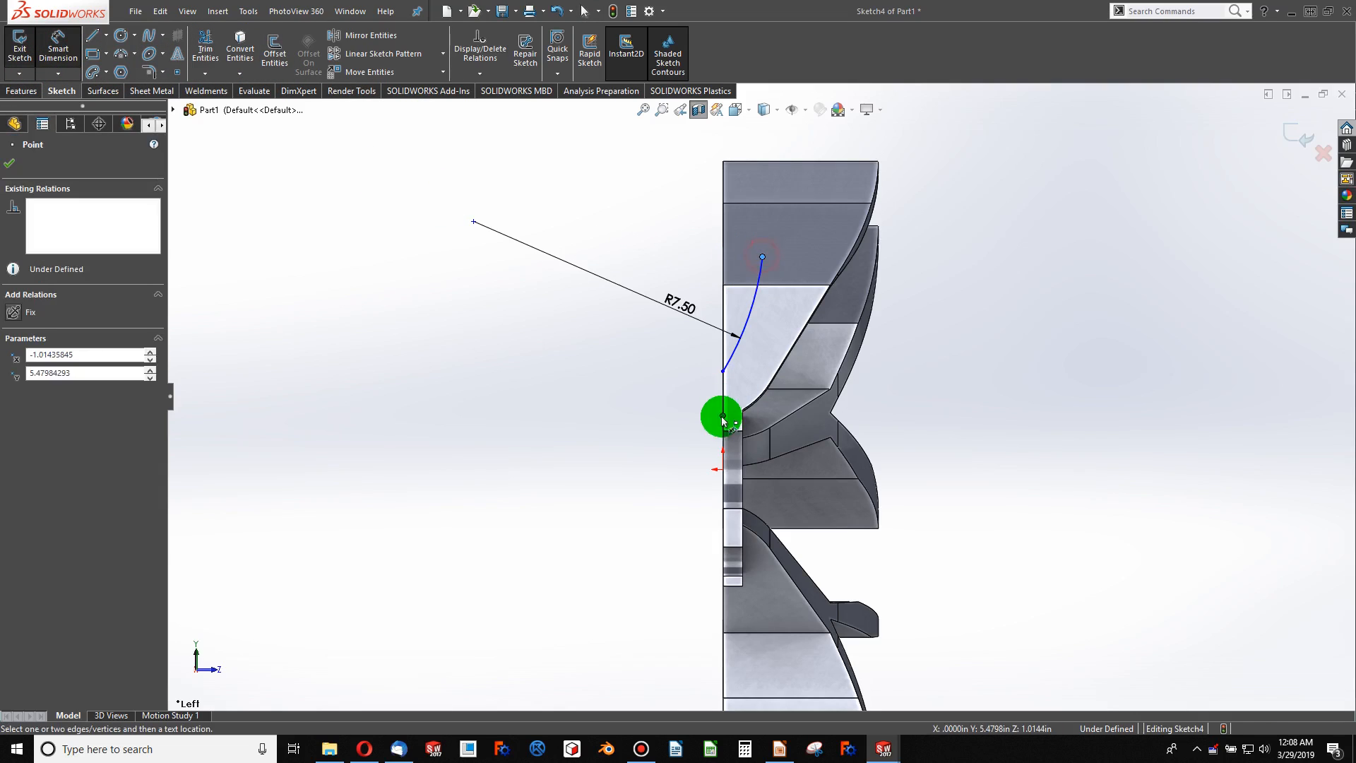
{"action": "left_click", "coordinate": [722, 469]}
{"action": "left_click", "coordinate": [962, 353]}
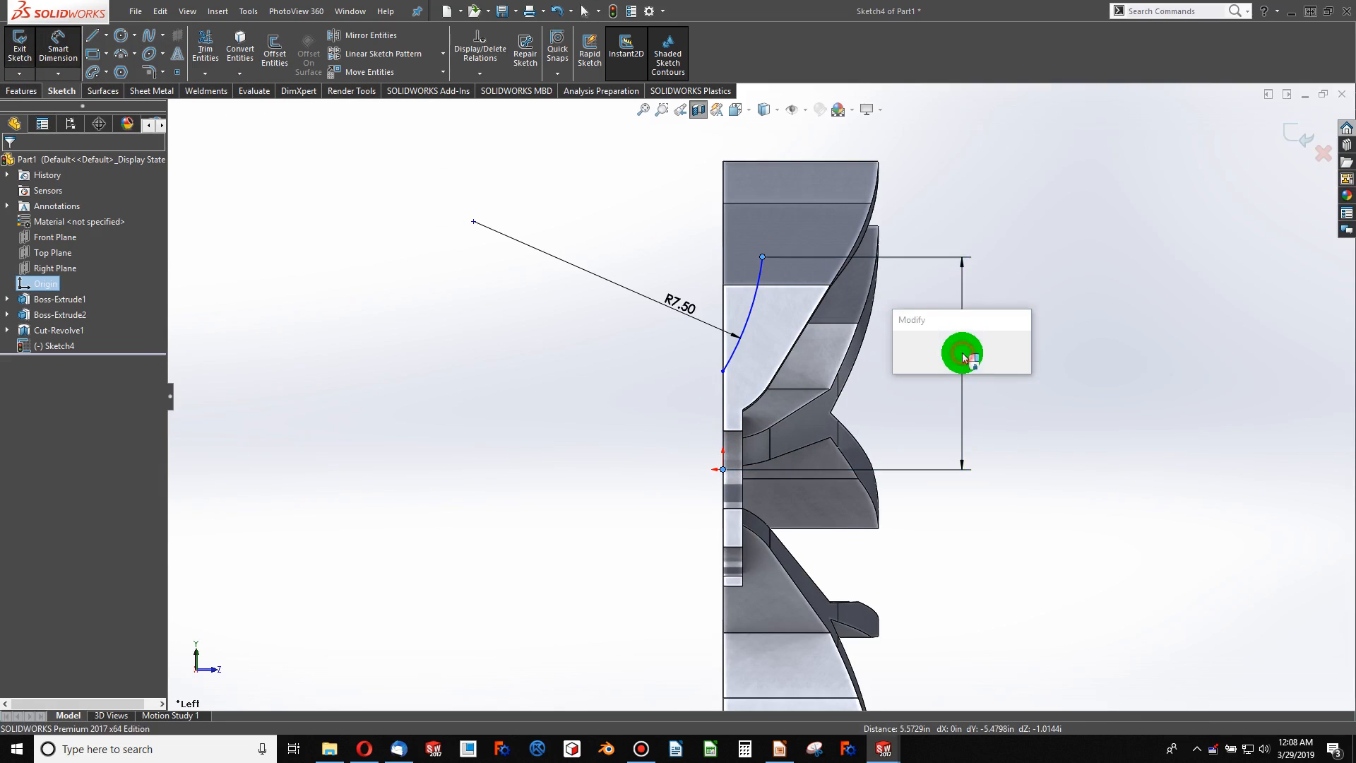
{"action": "type", "text": "17.5/2"}
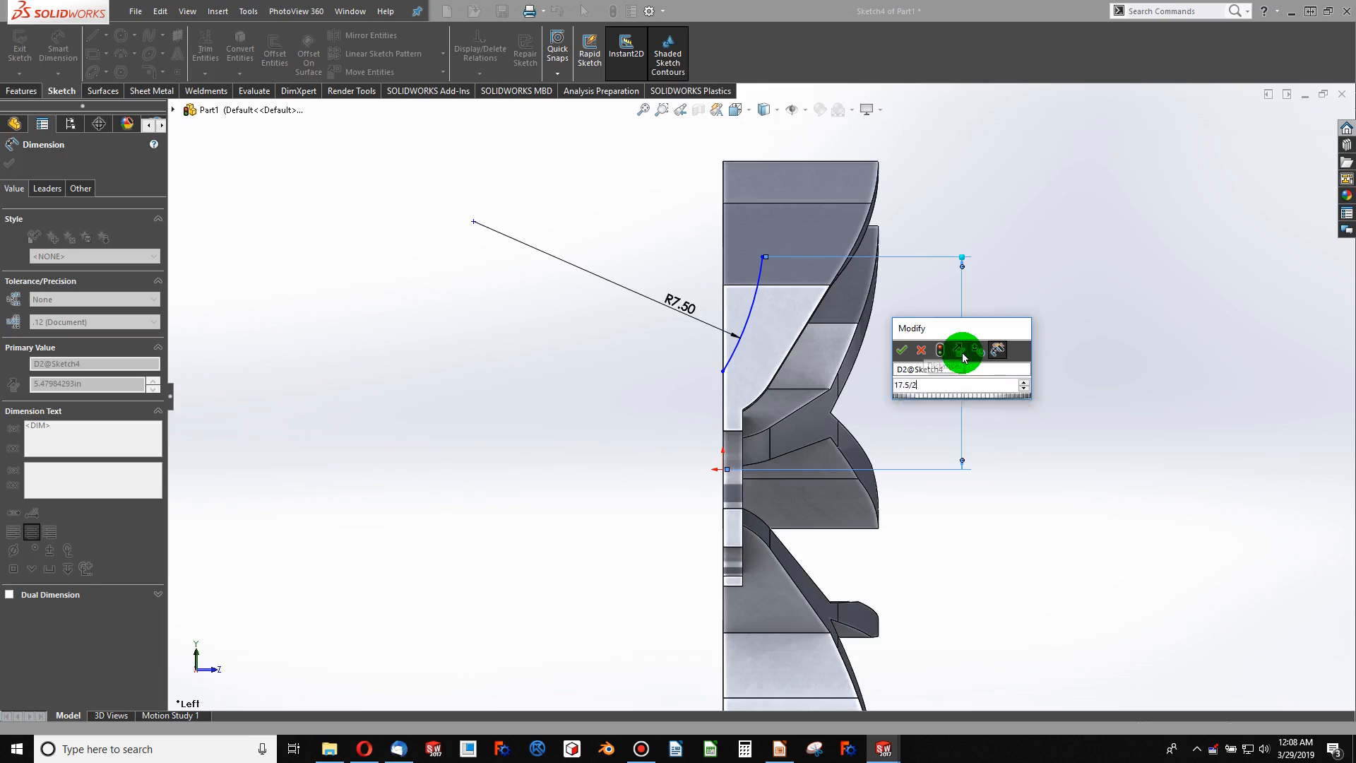
{"action": "key", "text": "Return"}
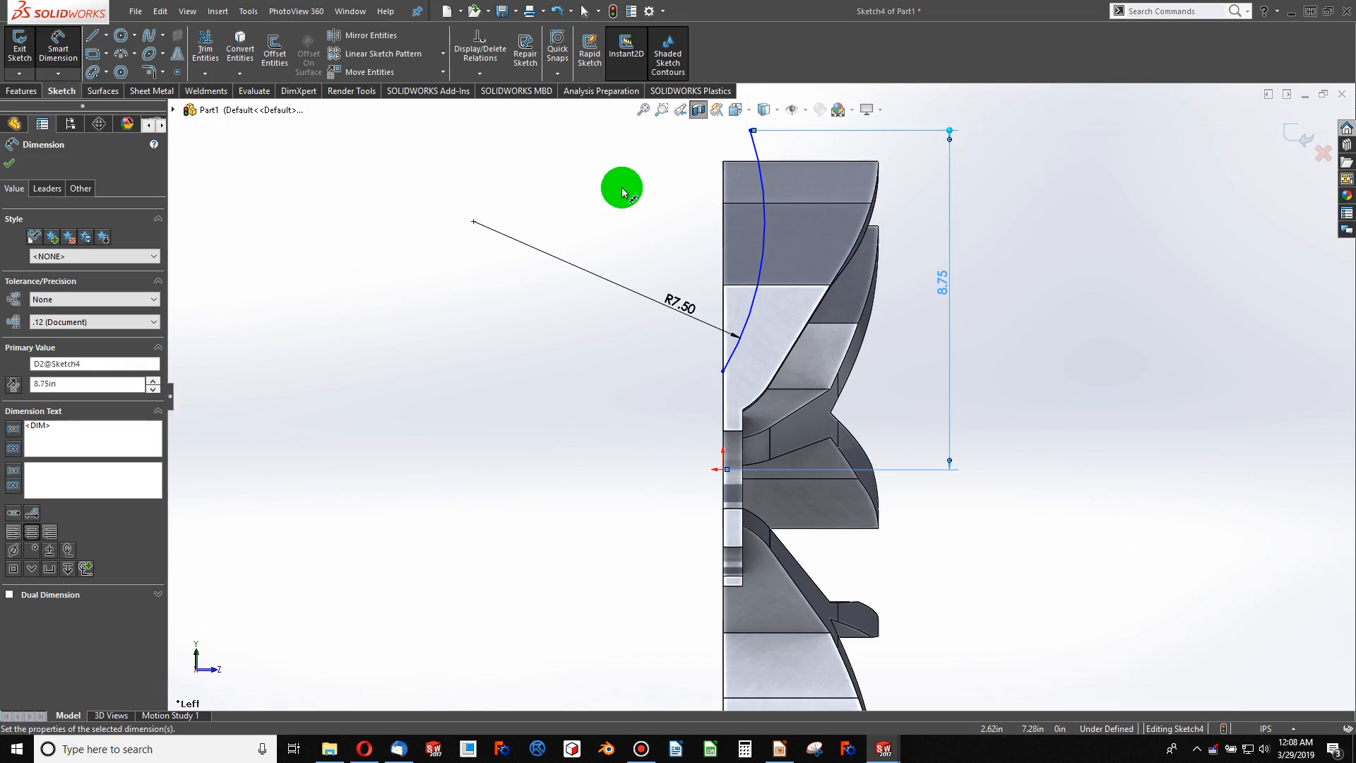
{"action": "key", "text": "Escape"}
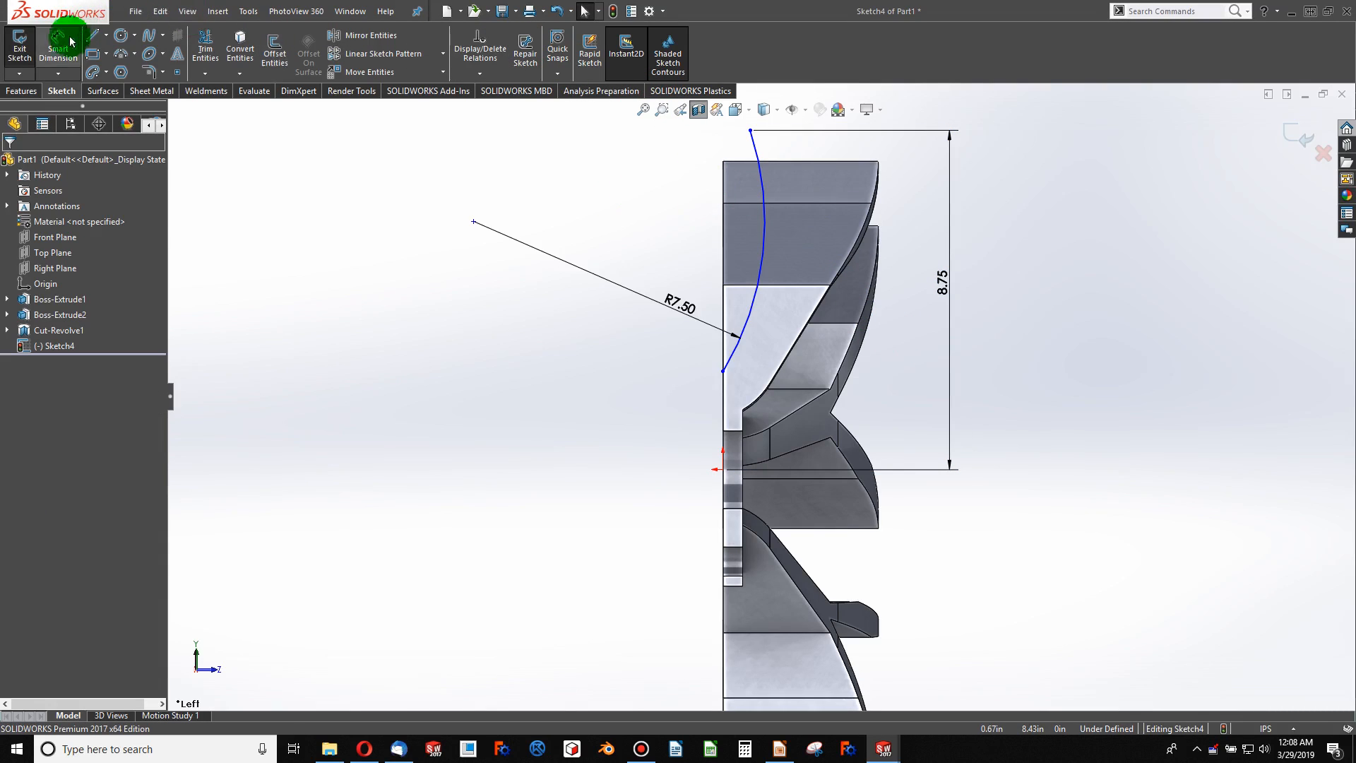
- Add a Horizontal relation between the arc's centre and its upper endpoint
{"action": "left_click", "coordinate": [522, 249]}
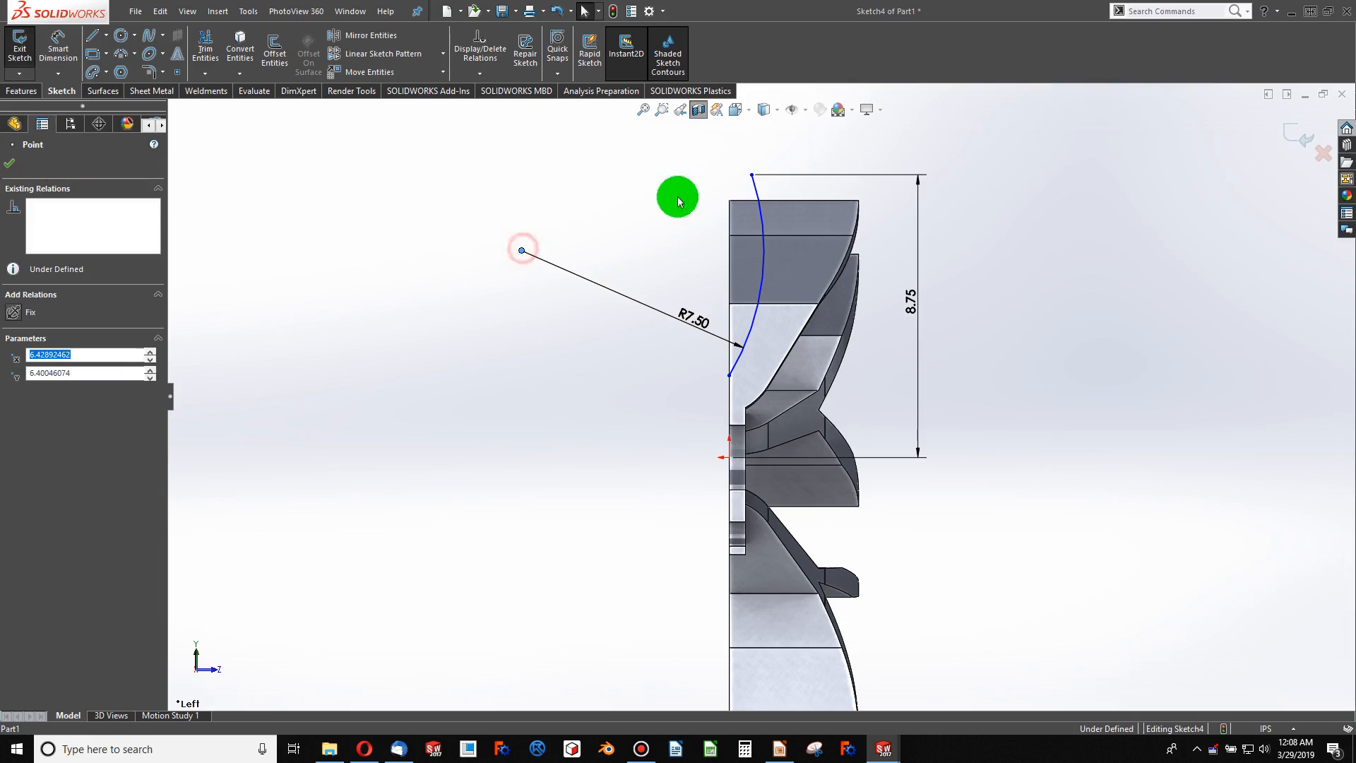
{"action": "left_click", "coordinate": [750, 176], "text": "ctrl"}
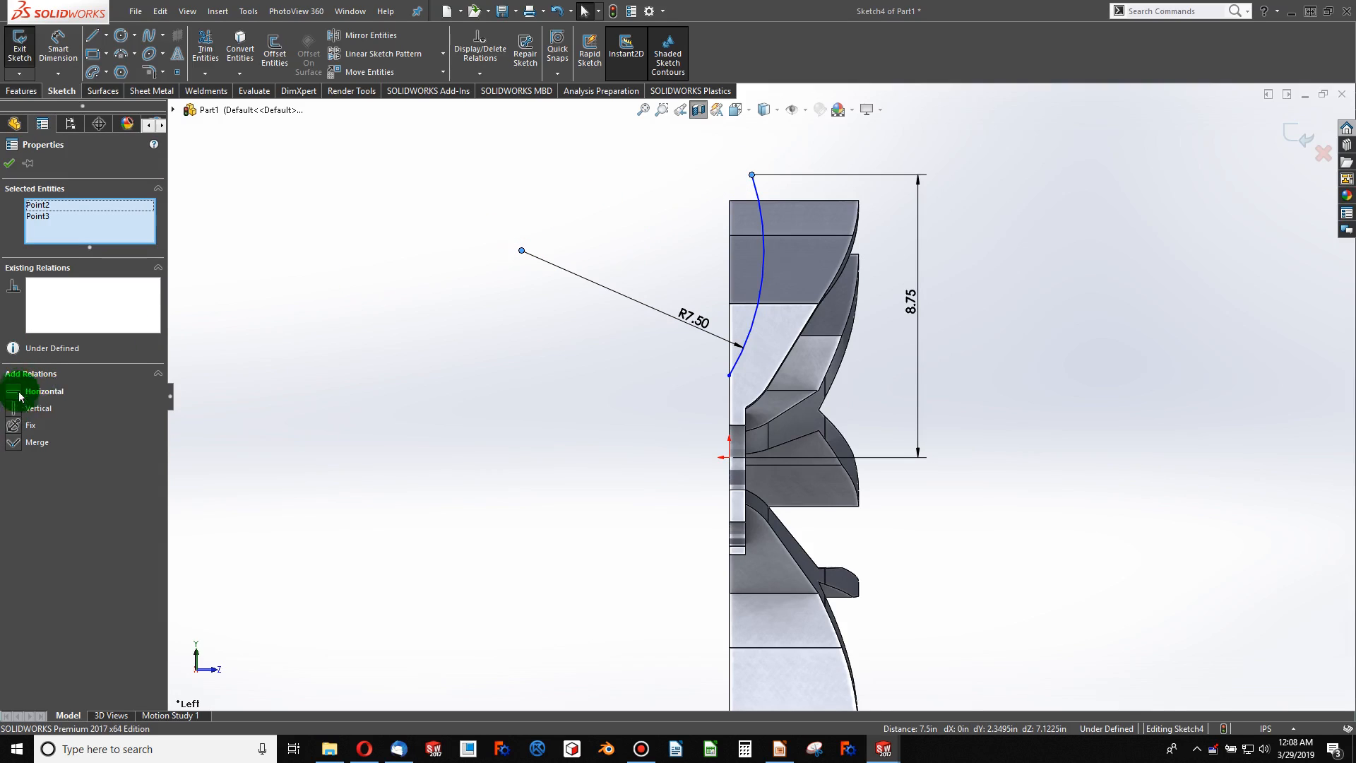
{"action": "left_click", "coordinate": [17, 395]}
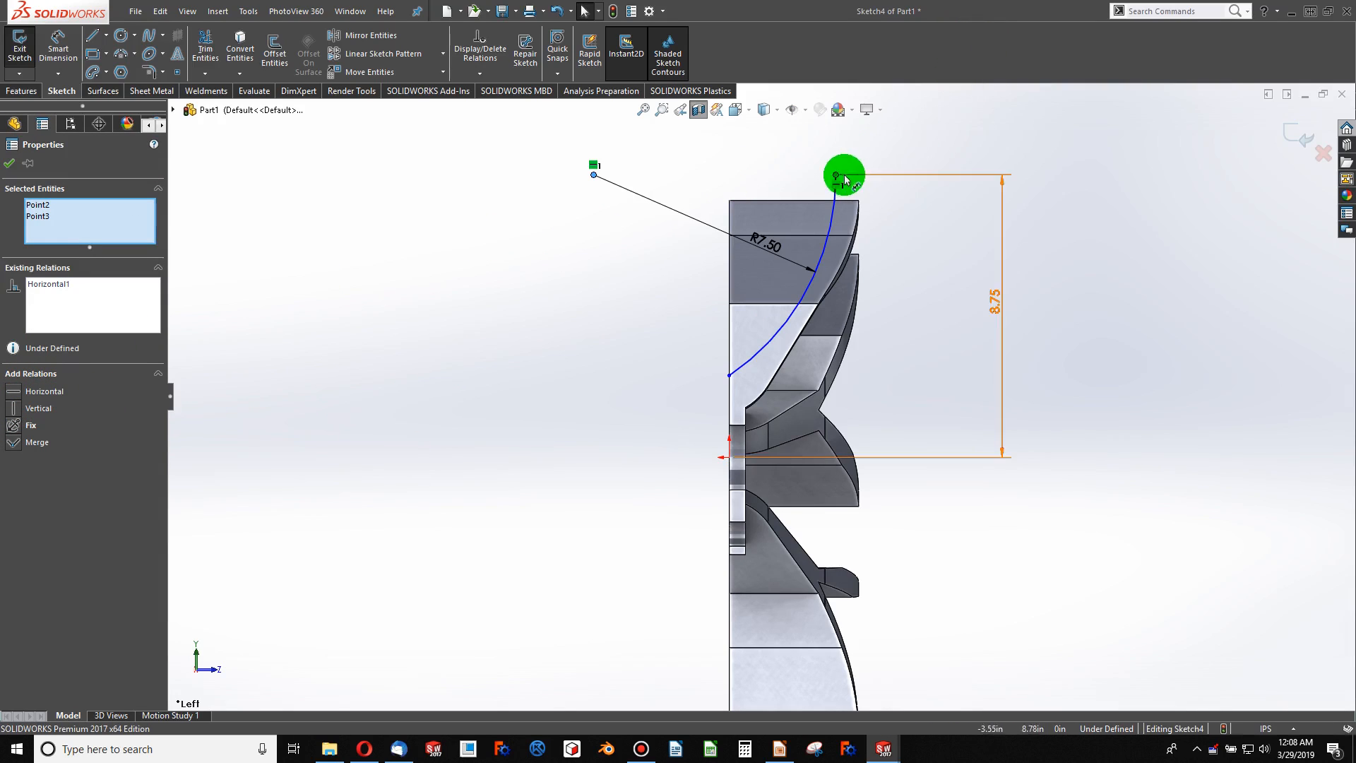
{"action": "scroll", "coordinate": [811, 221], "scroll_direction": "down", "scroll_amount": 1}
{"action": "scroll", "coordinate": [823, 188], "scroll_direction": "down", "scroll_amount": 2}
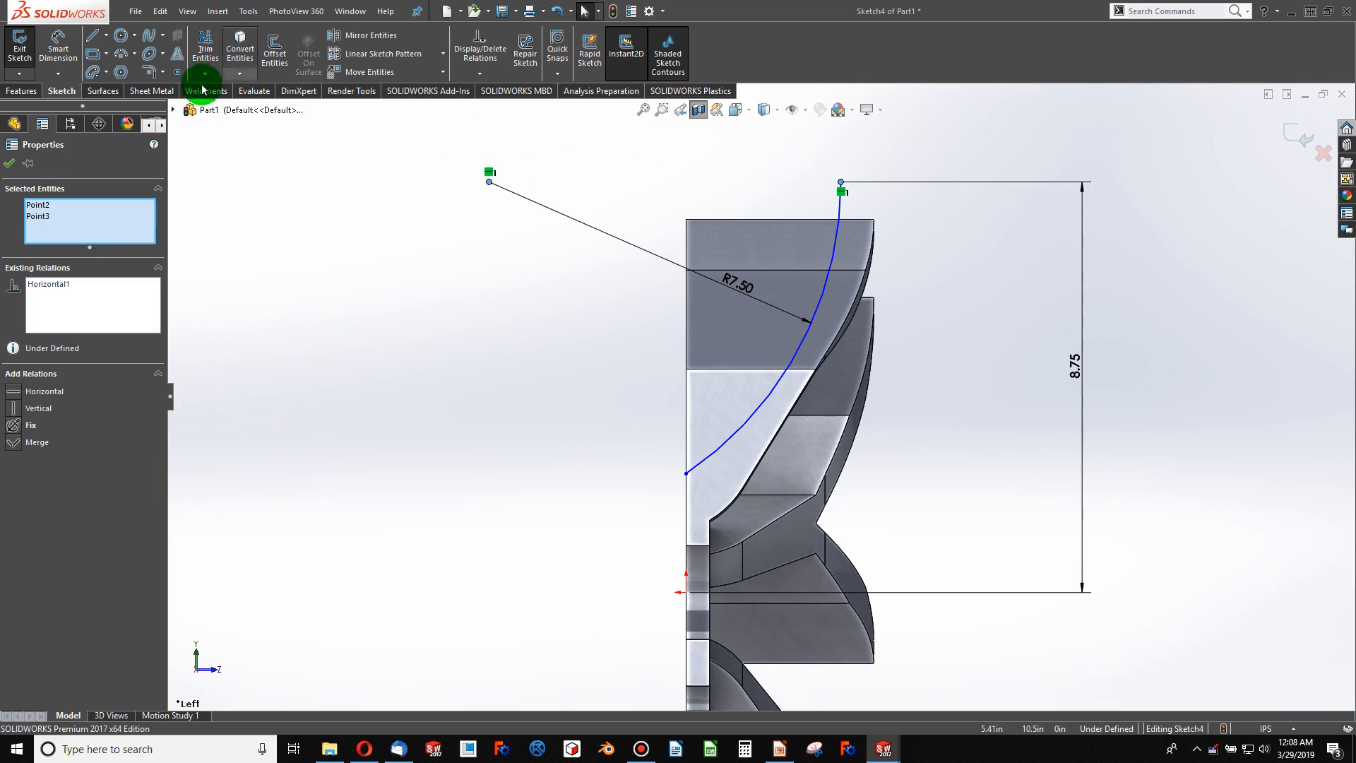
- Close the profile with a horizontal line from the arc's upper endpoint and a vertical line down to its lower endpoint
{"action": "left_click", "coordinate": [99, 37]}
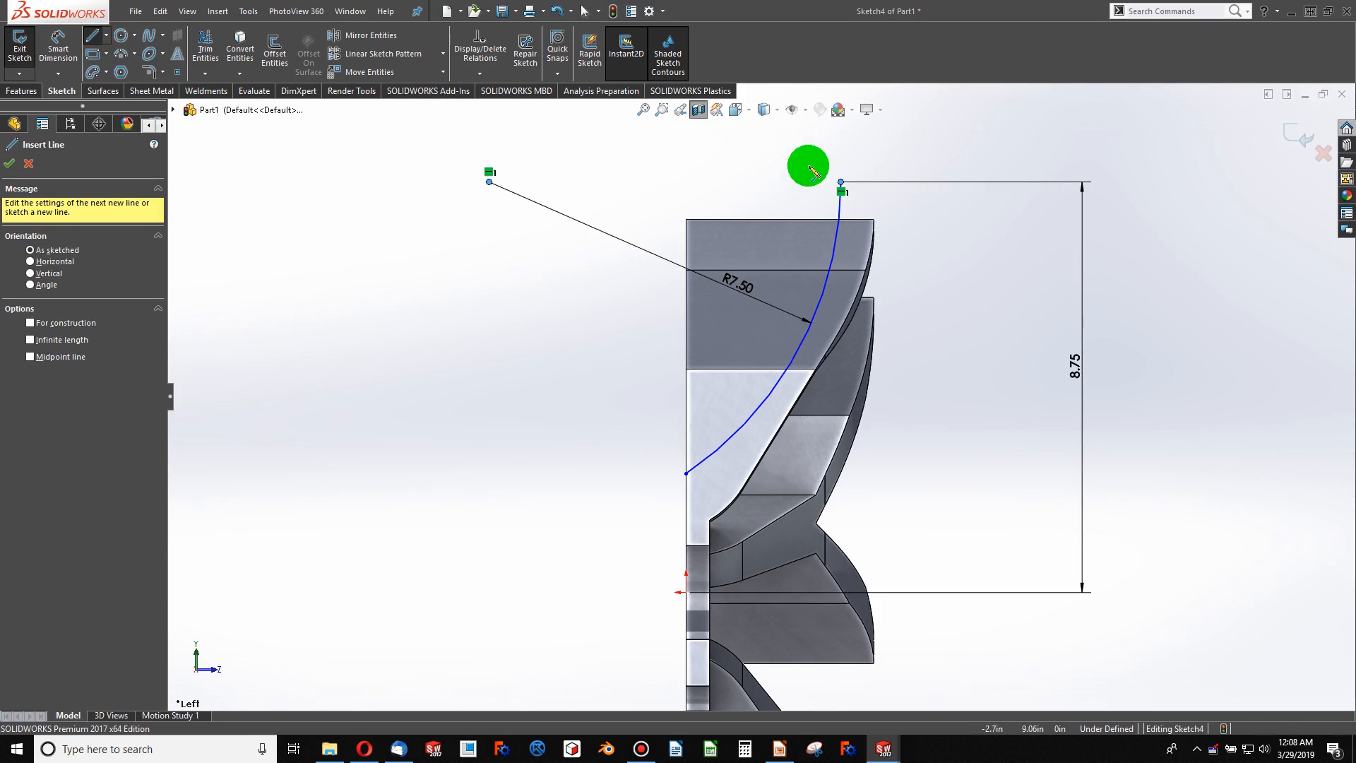
{"action": "left_click", "coordinate": [841, 185]}
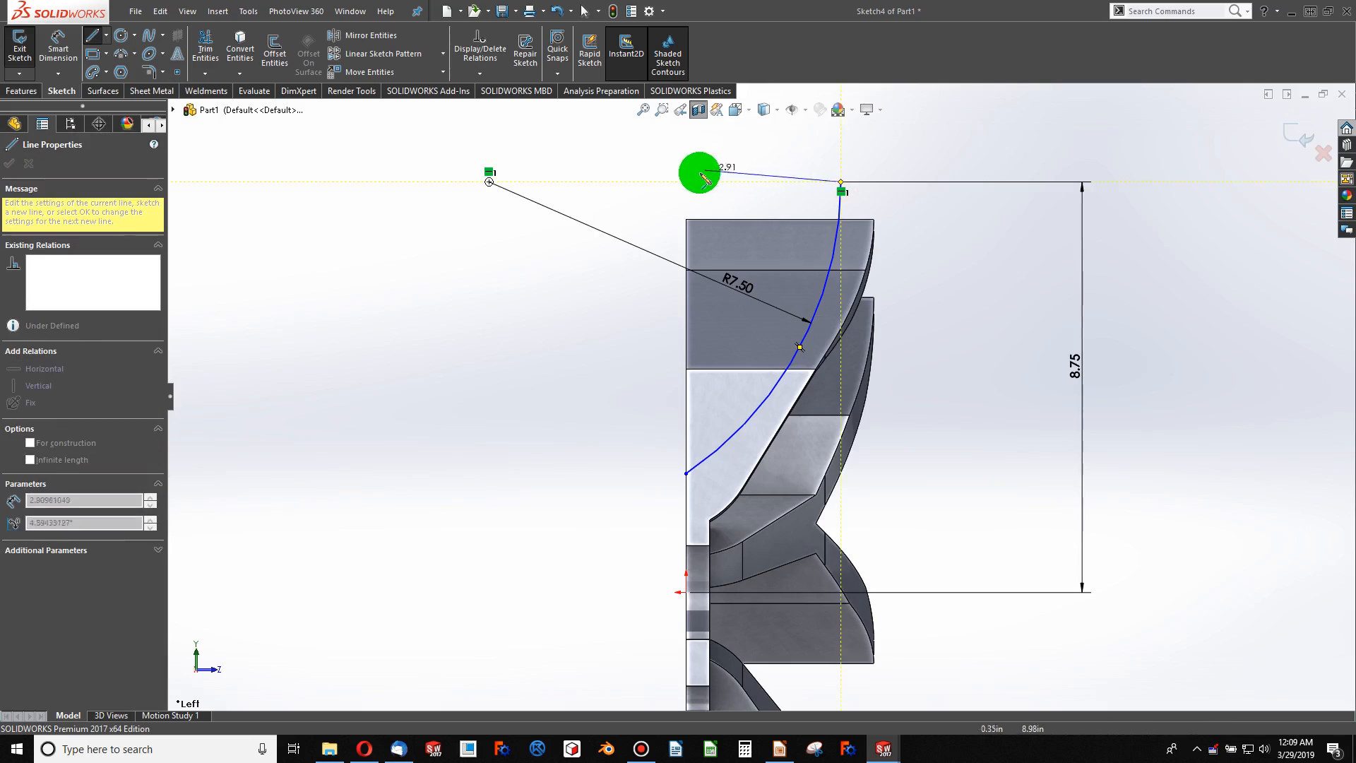
{"action": "left_click", "coordinate": [685, 182]}
{"action": "left_click", "coordinate": [686, 474]}
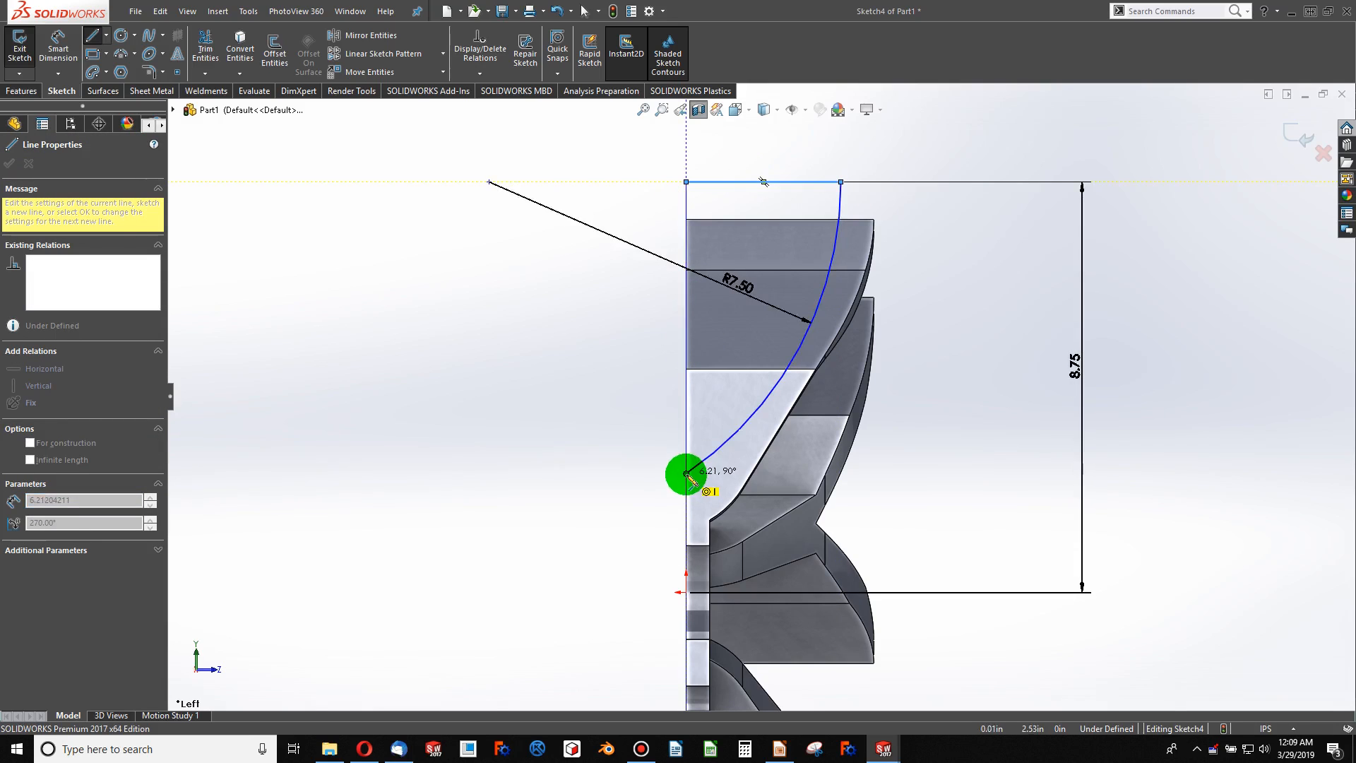
{"action": "key", "text": "Escape"}
{"action": "mouse_move", "coordinate": [782, 451]}
{"action": "middle_mouse_down"}
{"action": "mouse_move", "coordinate": [751, 460]}
{"action": "mouse_move", "coordinate": [582, 412]}
{"action": "mouse_move", "coordinate": [645, 409]}
{"action": "mouse_move", "coordinate": [739, 433]}
{"action": "mouse_move", "coordinate": [763, 466]}
{"action": "middle_mouse_up"}
{"action": "left_click", "coordinate": [765, 497]}
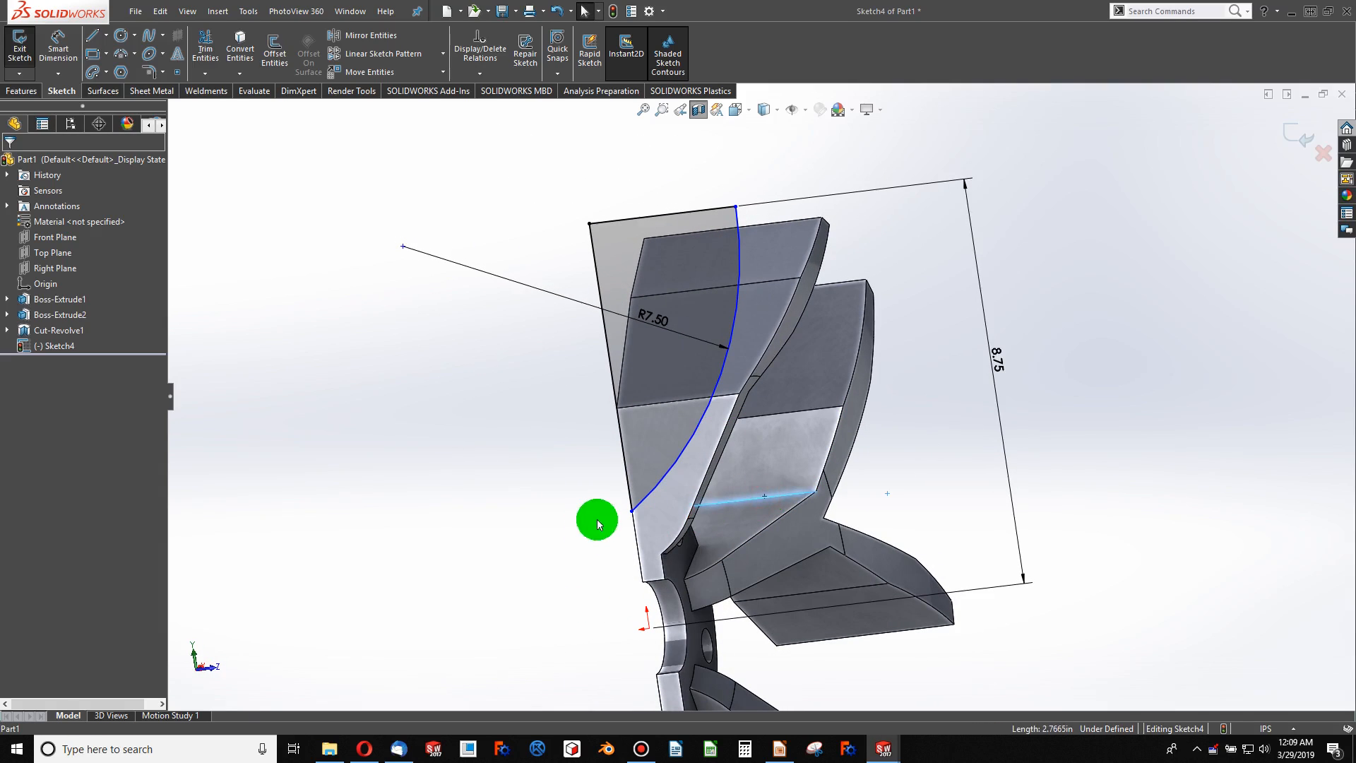
{"action": "left_click", "coordinate": [631, 510], "text": "ctrl"}
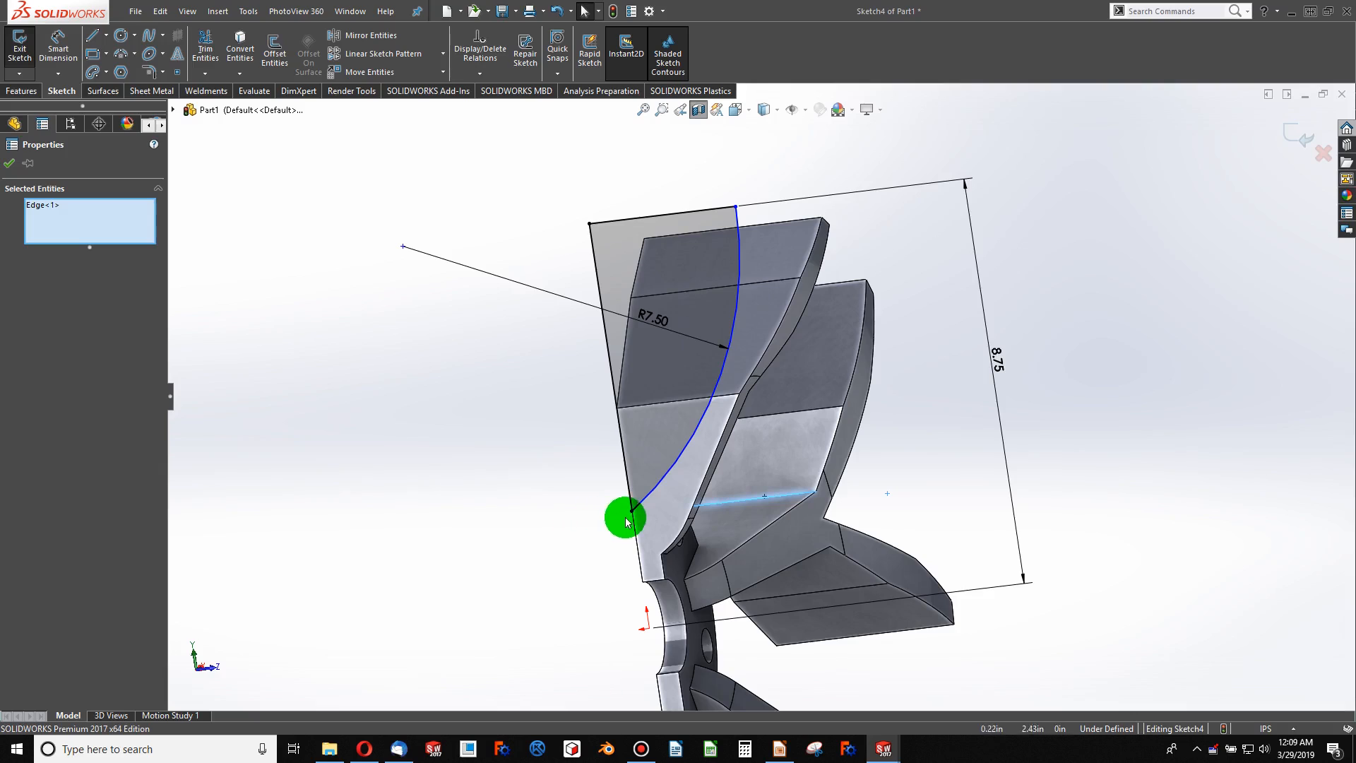
{"action": "left_click", "coordinate": [533, 490]}
{"action": "left_click", "coordinate": [627, 512]}
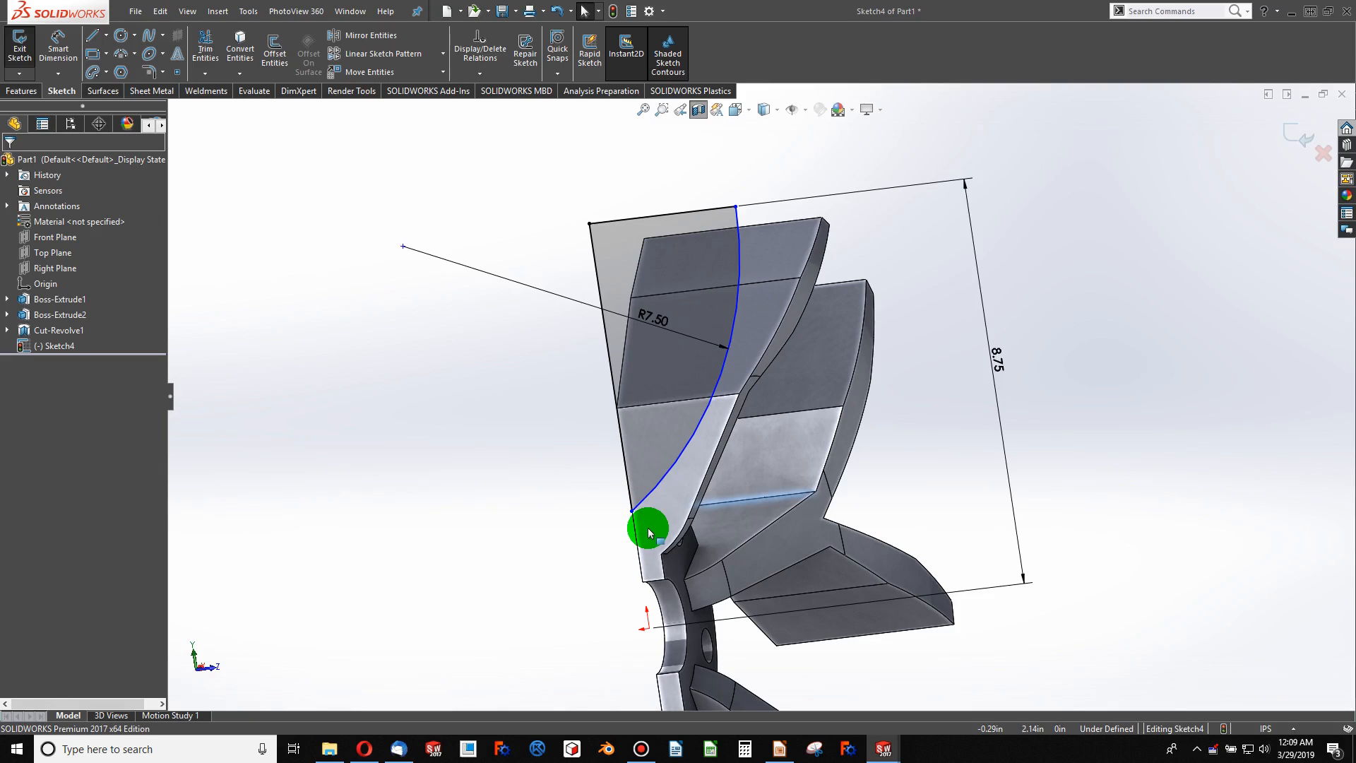
- Make the arc's lower endpoint coincident with the horizontal spoke edge just above the flange
{"action": "key", "text": "ctrl+8"}
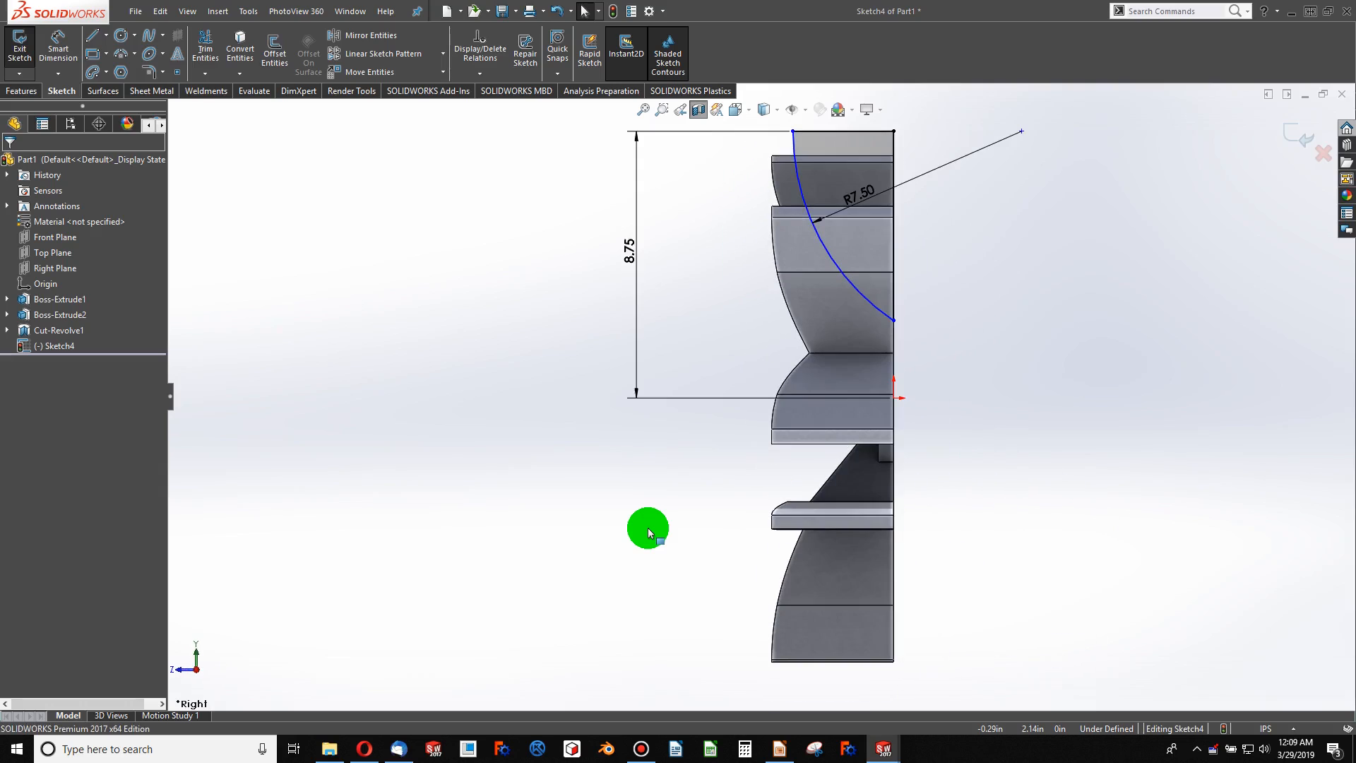
{"action": "key", "text": "ctrl+8"}
{"action": "scroll", "coordinate": [602, 424], "scroll_direction": "down", "scroll_amount": 4}
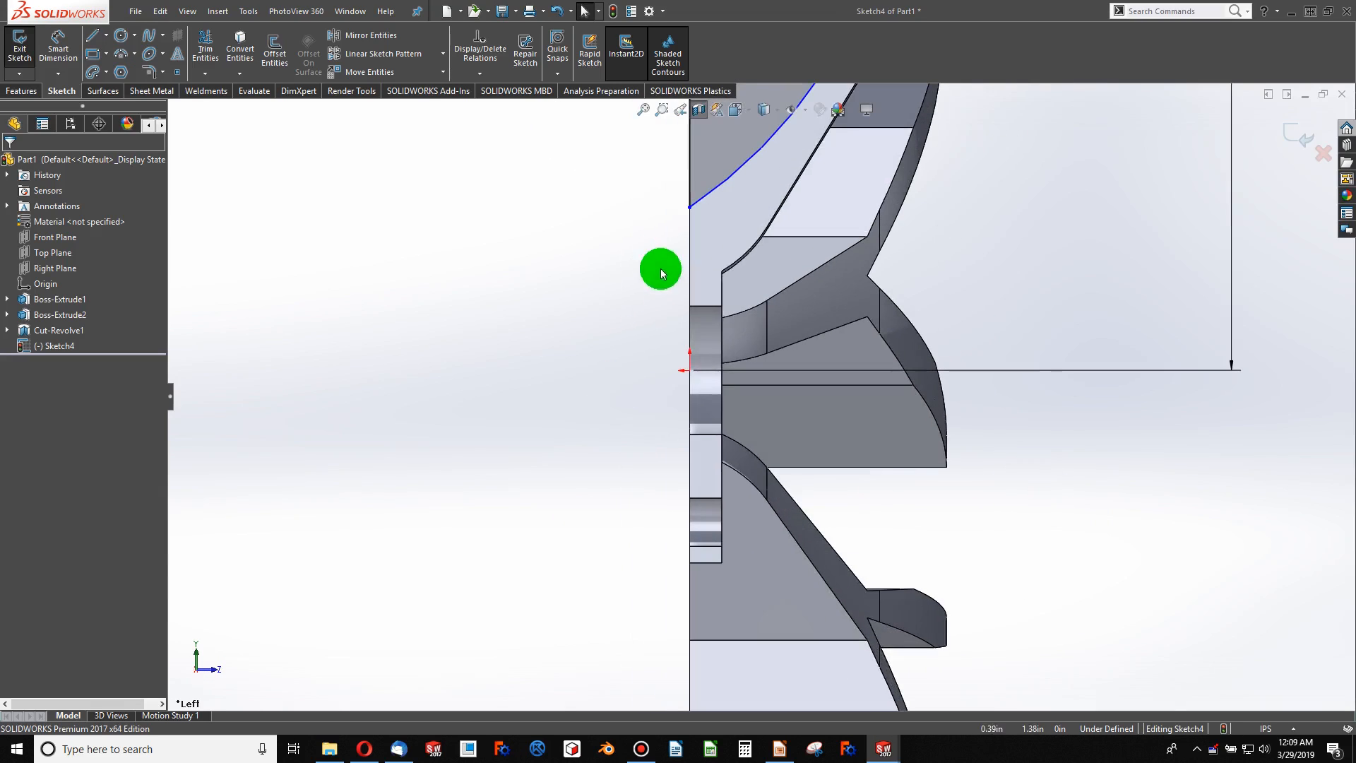
{"action": "left_click", "coordinate": [688, 209]}
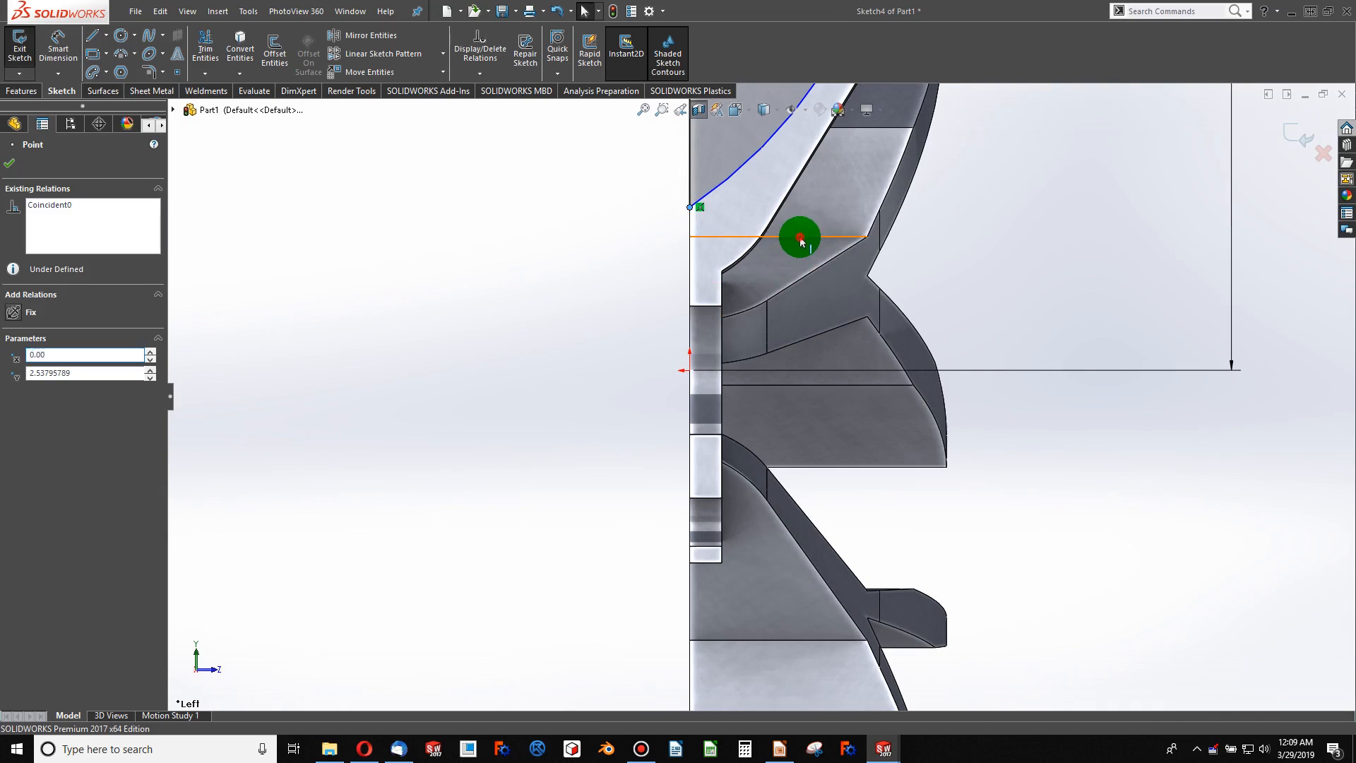
{"action": "left_click", "coordinate": [800, 238], "text": "ctrl"}
{"action": "left_click", "coordinate": [18, 409]}
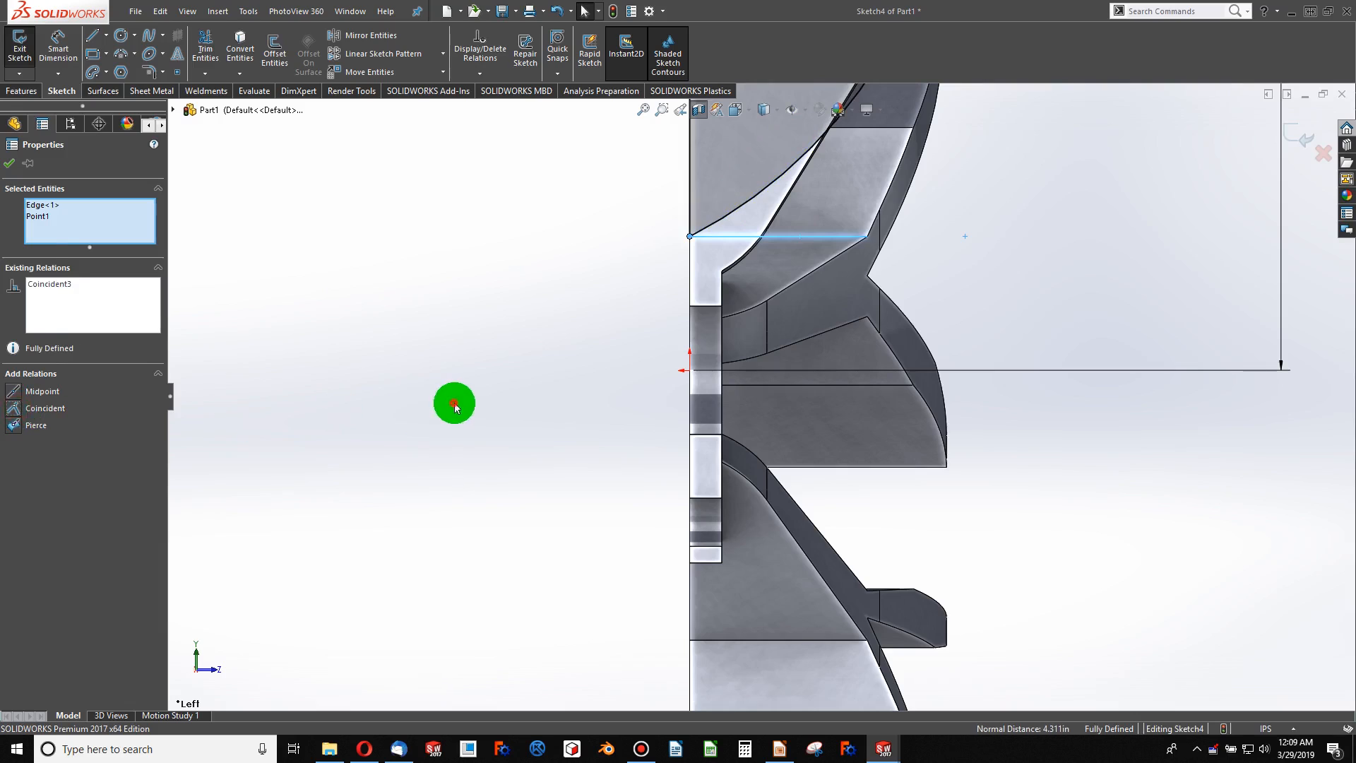
{"action": "left_click", "coordinate": [454, 402]}
{"action": "scroll", "coordinate": [672, 367], "scroll_direction": "up", "scroll_amount": 5}
{"action": "scroll", "coordinate": [707, 356], "scroll_direction": "down", "scroll_amount": 3}
{"action": "scroll", "coordinate": [708, 361], "scroll_direction": "down", "scroll_amount": 2}
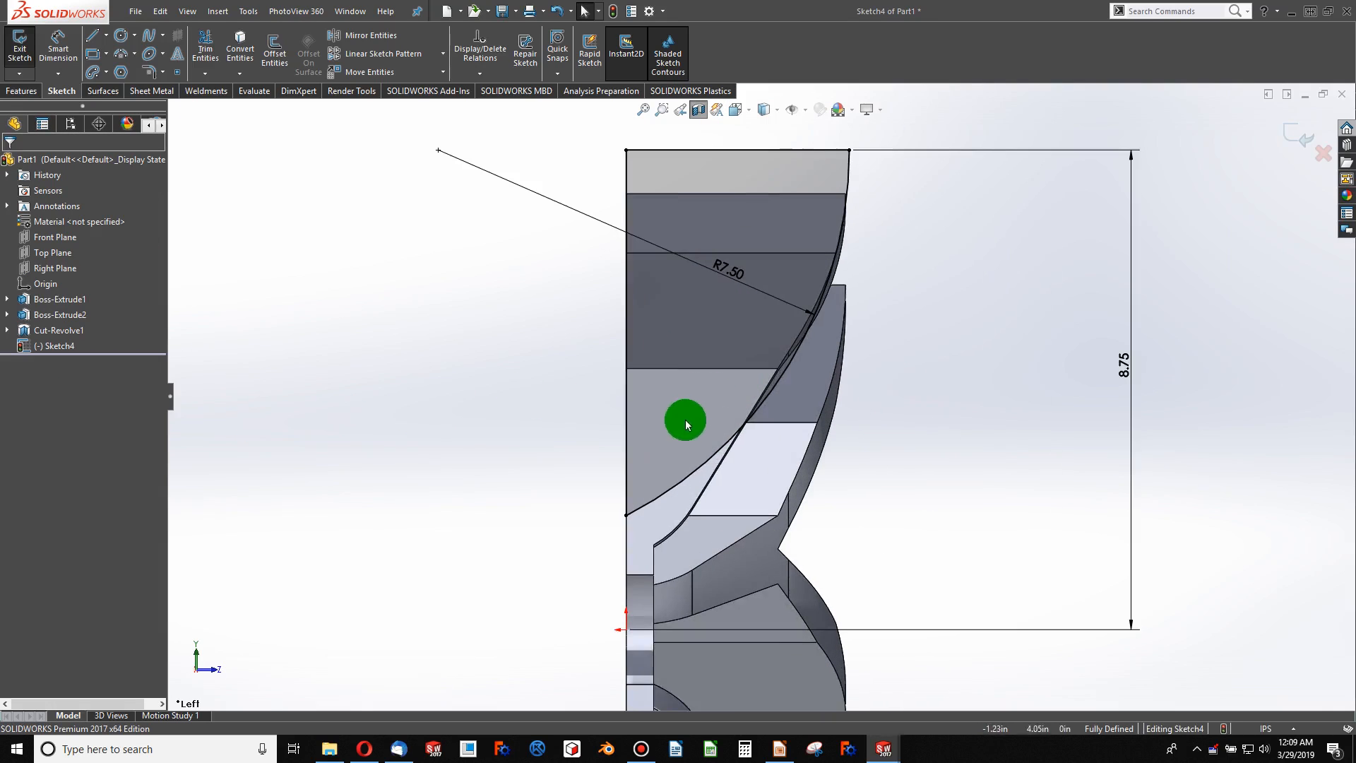
- Delete the relation tying the arc's lower endpoint to the horizontal spoke edge
{"action": "left_click", "coordinate": [628, 516]}
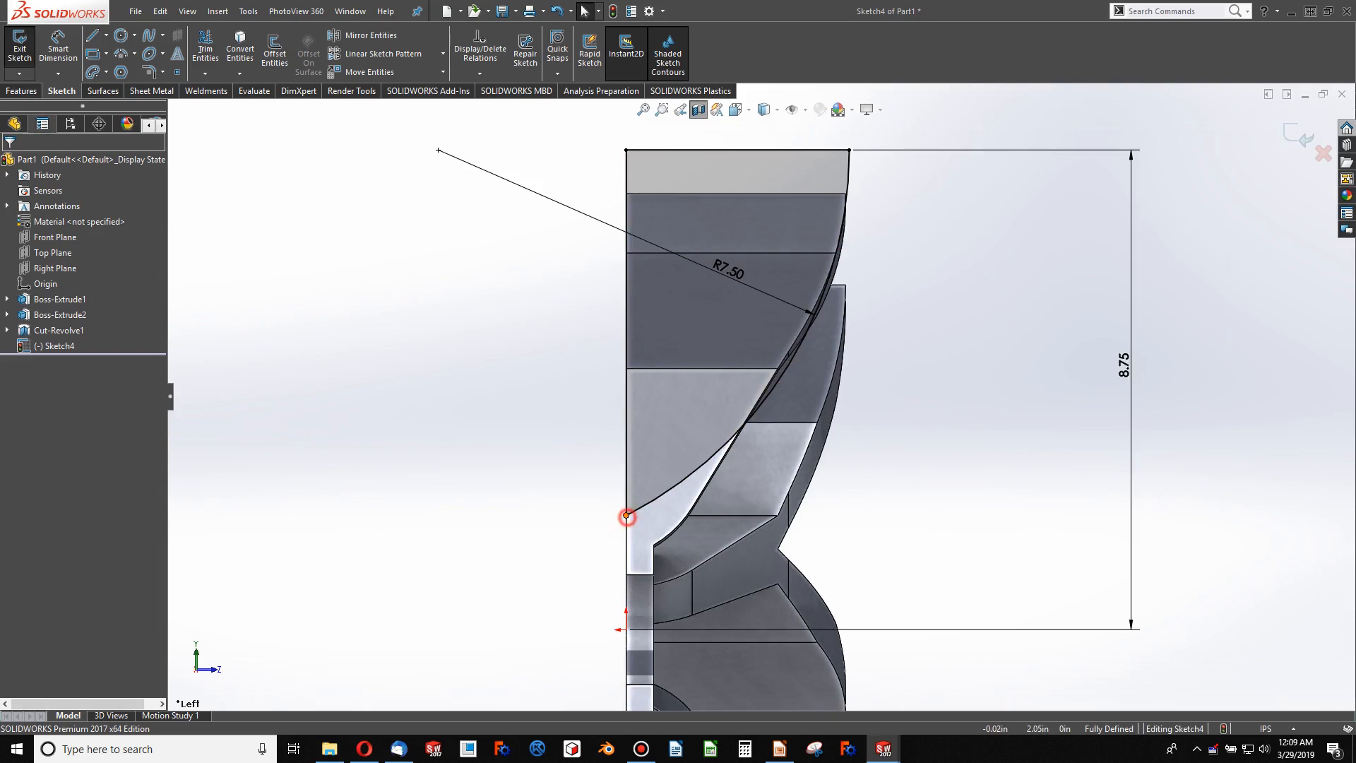
{"action": "left_click", "coordinate": [615, 519]}
{"action": "key", "text": "Delete"}
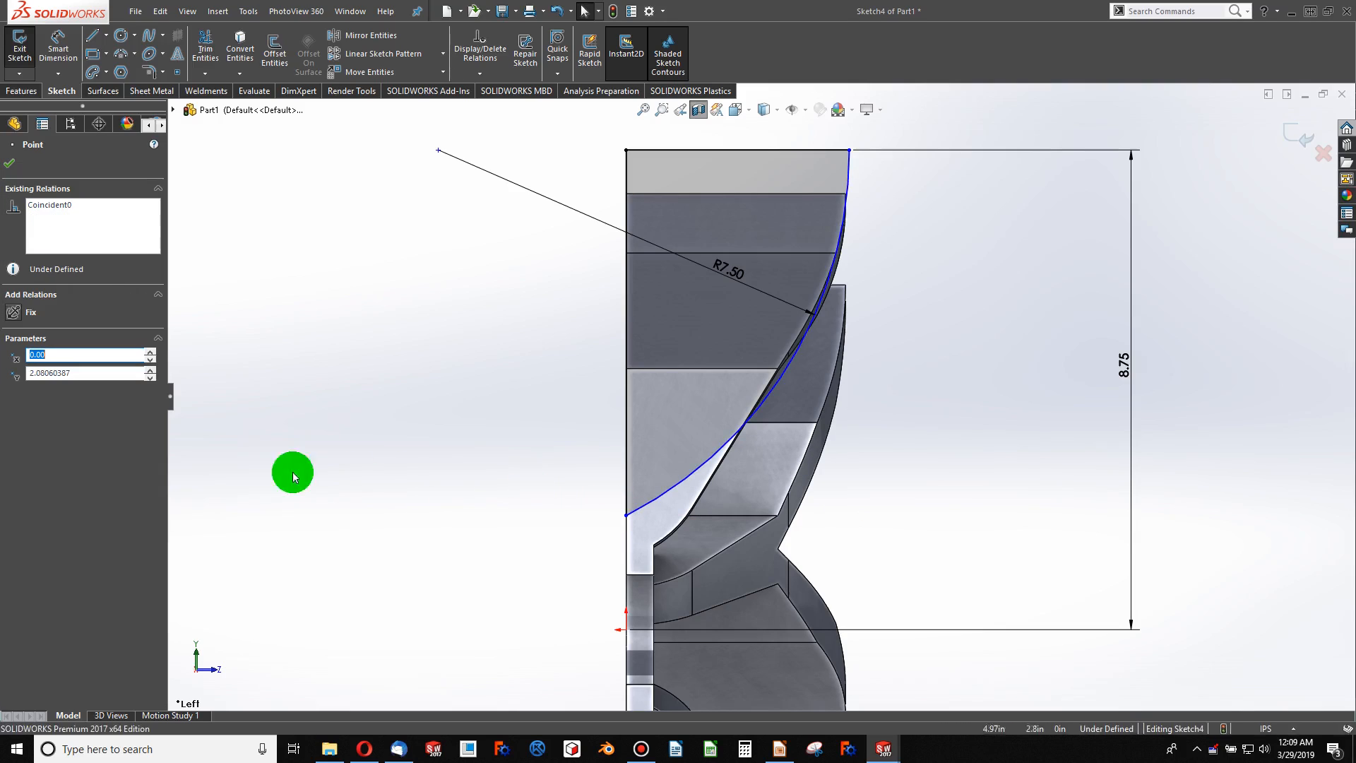
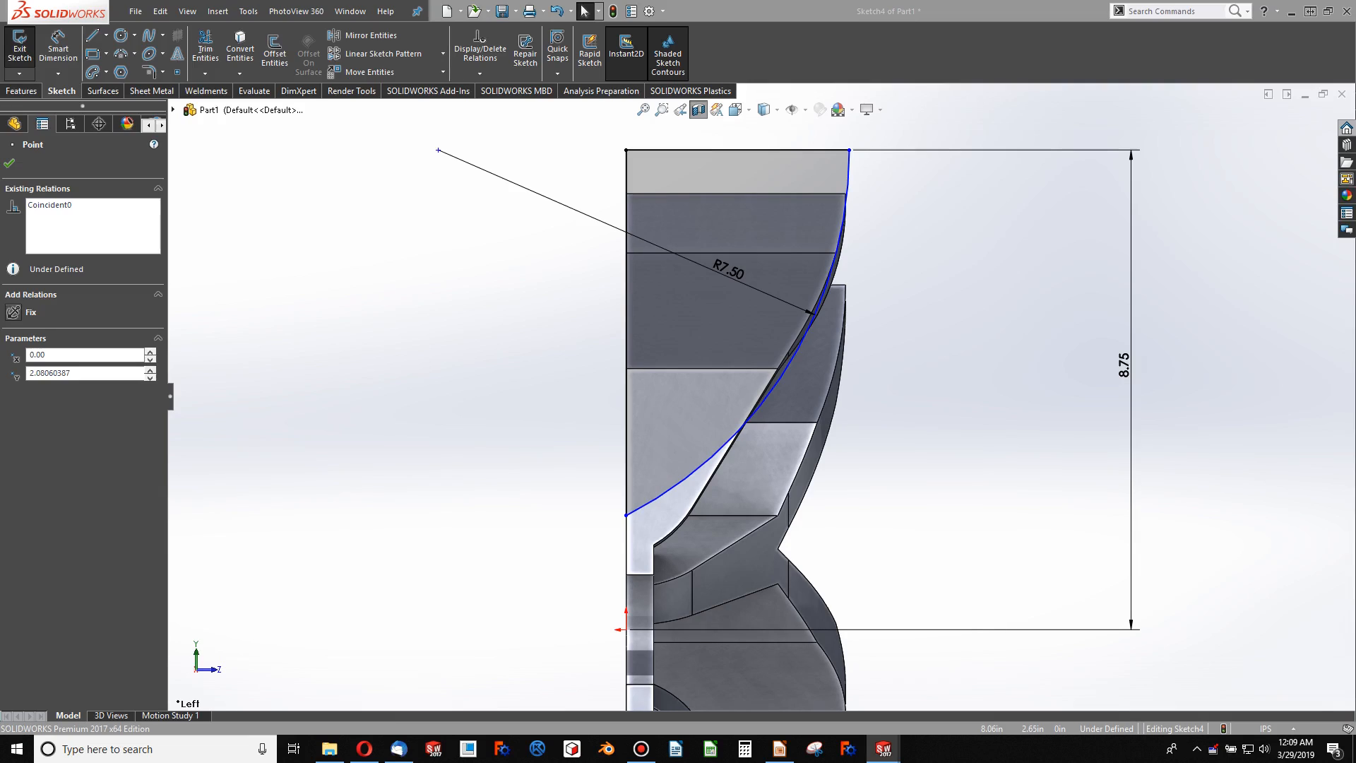
{"action": "left_click", "coordinate": [356, 617]}
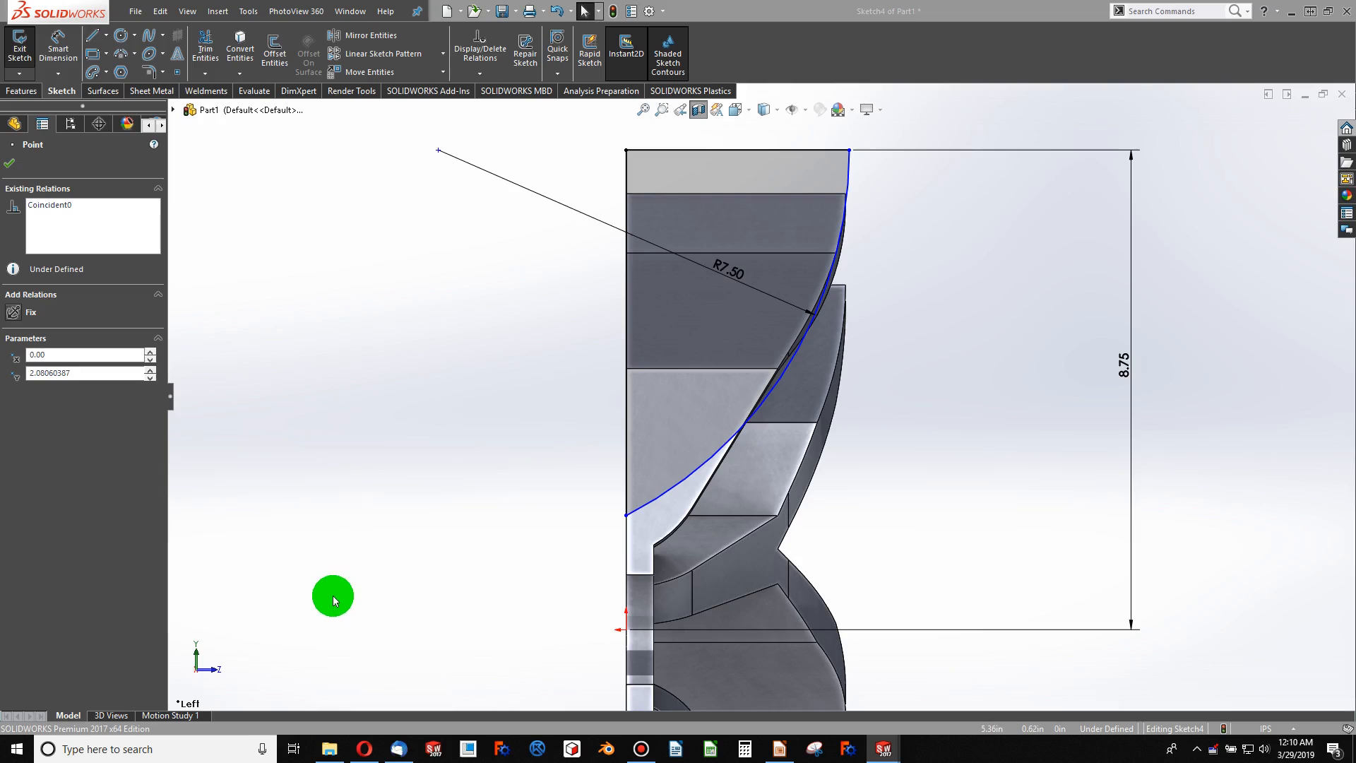
- Make the arc's lower endpoint coincident with the vertex where the spoke meets the flange face, and remove its conflicting coincident relation
{"action": "mouse_move", "coordinate": [457, 596]}
{"action": "middle_mouse_down"}
{"action": "mouse_move", "coordinate": [427, 602]}
{"action": "mouse_move", "coordinate": [273, 557]}
{"action": "mouse_move", "coordinate": [220, 580]}
{"action": "mouse_move", "coordinate": [236, 542]}
{"action": "middle_mouse_up"}
{"action": "scroll", "coordinate": [609, 510], "scroll_direction": "down", "scroll_amount": 4}
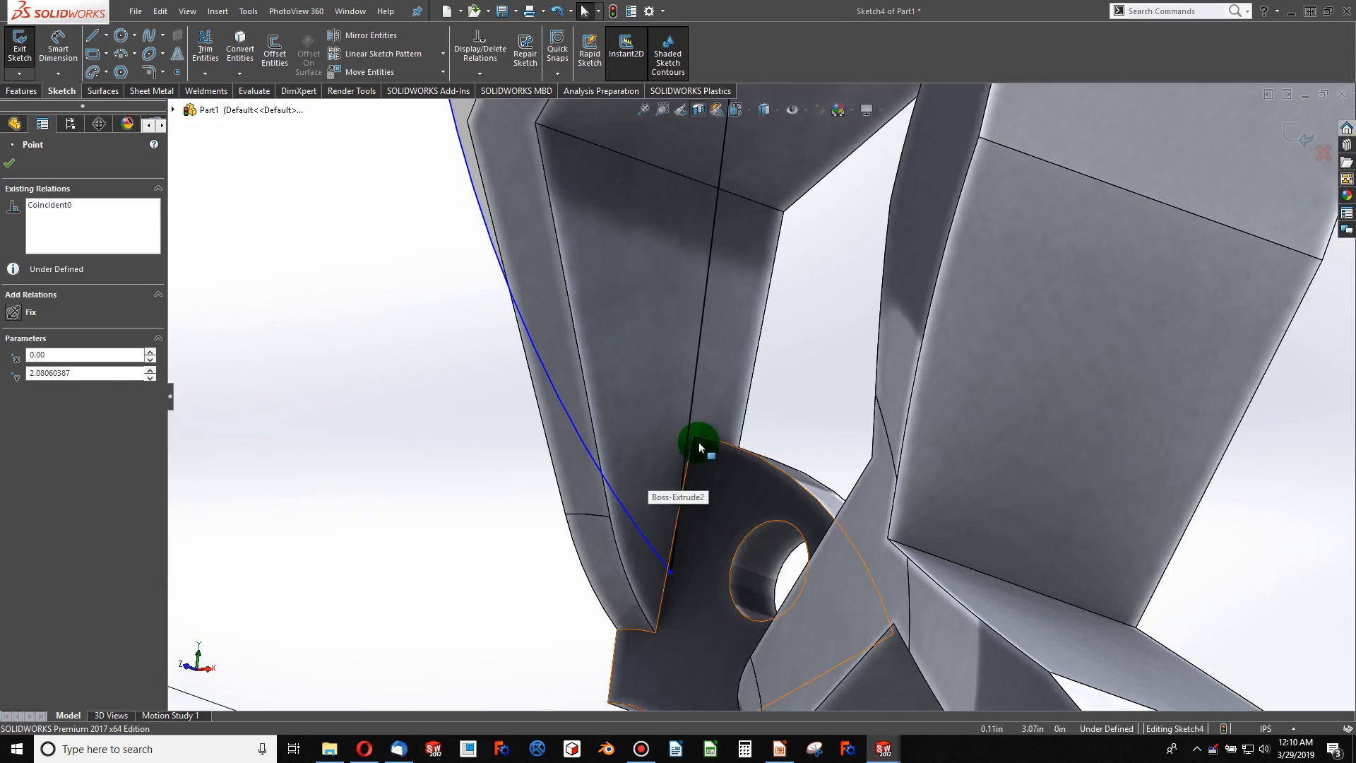
{"action": "key", "text": "Escape"}
{"action": "mouse_move", "coordinate": [688, 457]}
{"action": "middle_mouse_down"}
{"action": "mouse_move", "coordinate": [645, 491]}
{"action": "mouse_move", "coordinate": [753, 480]}
{"action": "mouse_move", "coordinate": [742, 499]}
{"action": "mouse_move", "coordinate": [577, 497]}
{"action": "middle_mouse_up"}
{"action": "left_click", "coordinate": [582, 497]}
{"action": "left_click", "coordinate": [581, 503], "text": "ctrl"}
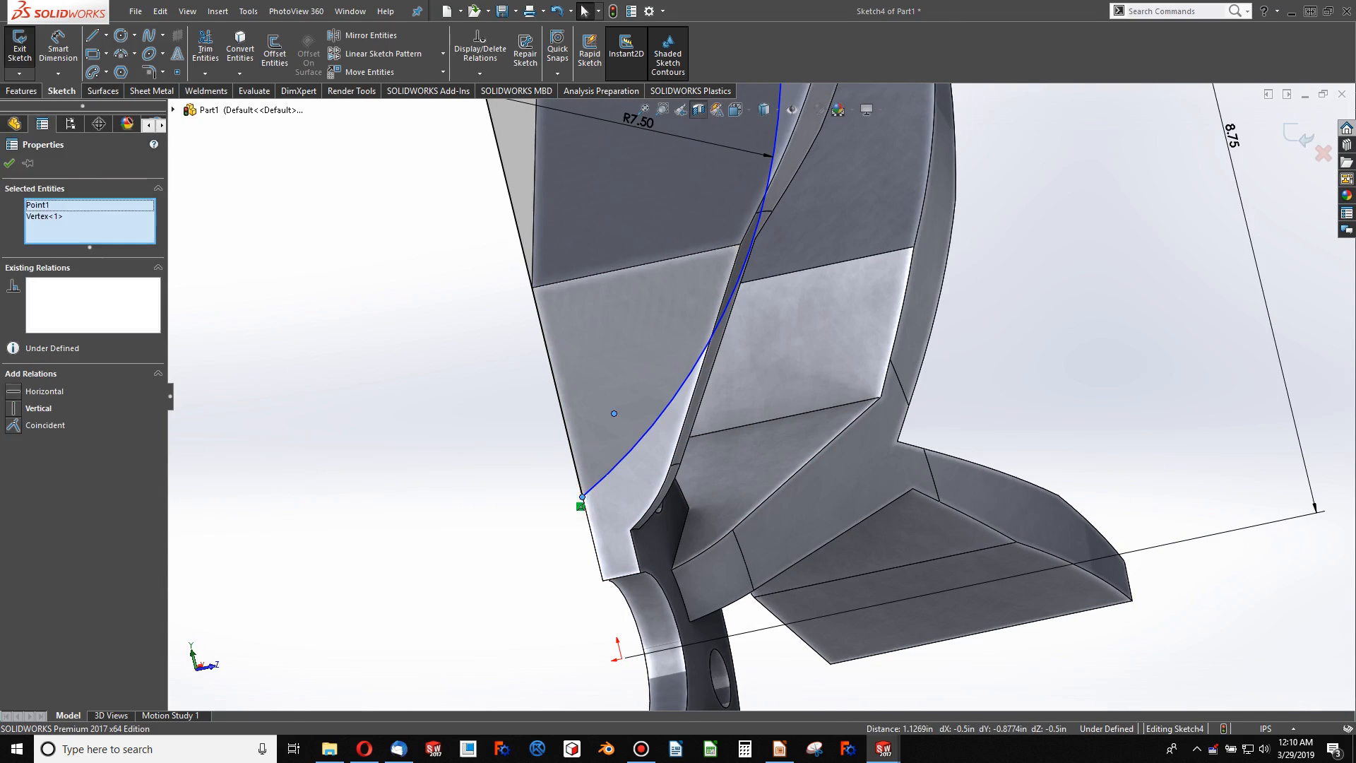
{"action": "left_click", "coordinate": [16, 430]}
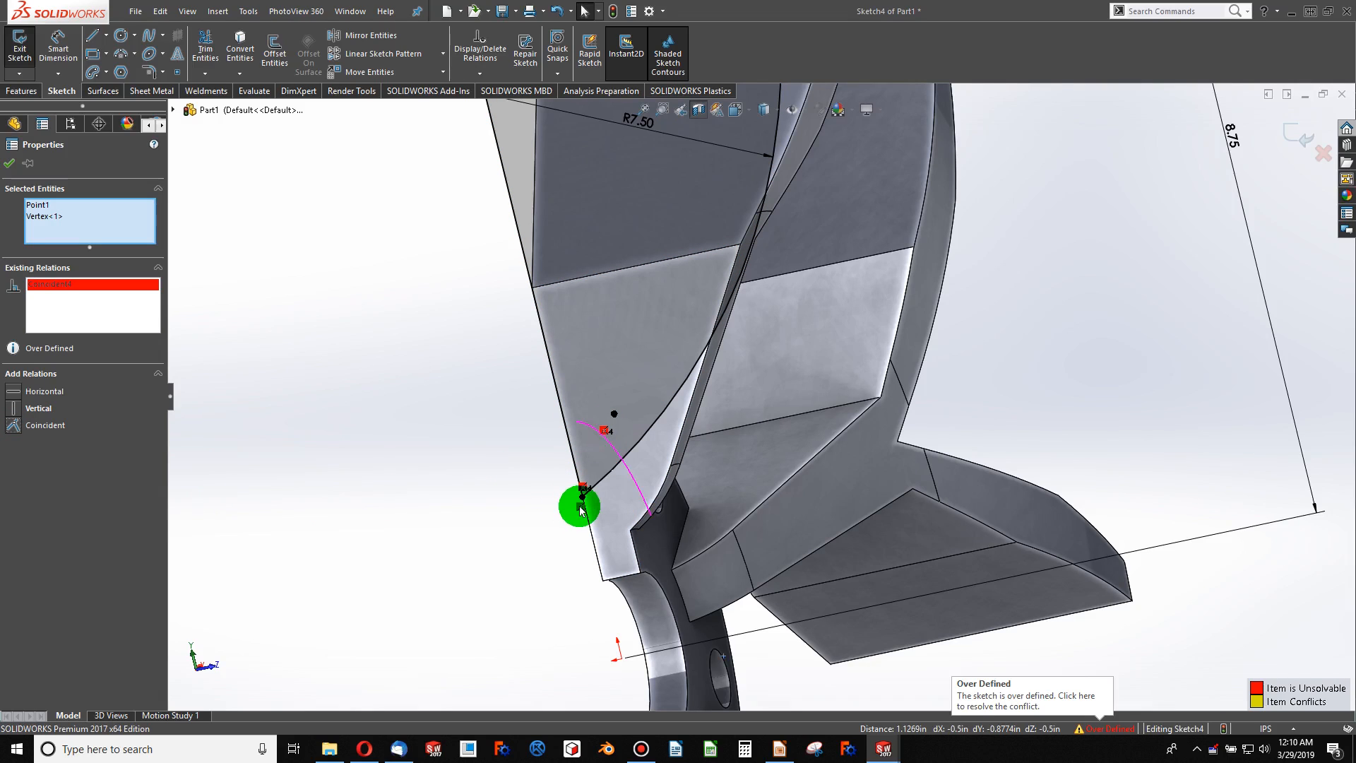
{"action": "key", "text": "ctrl+z"}
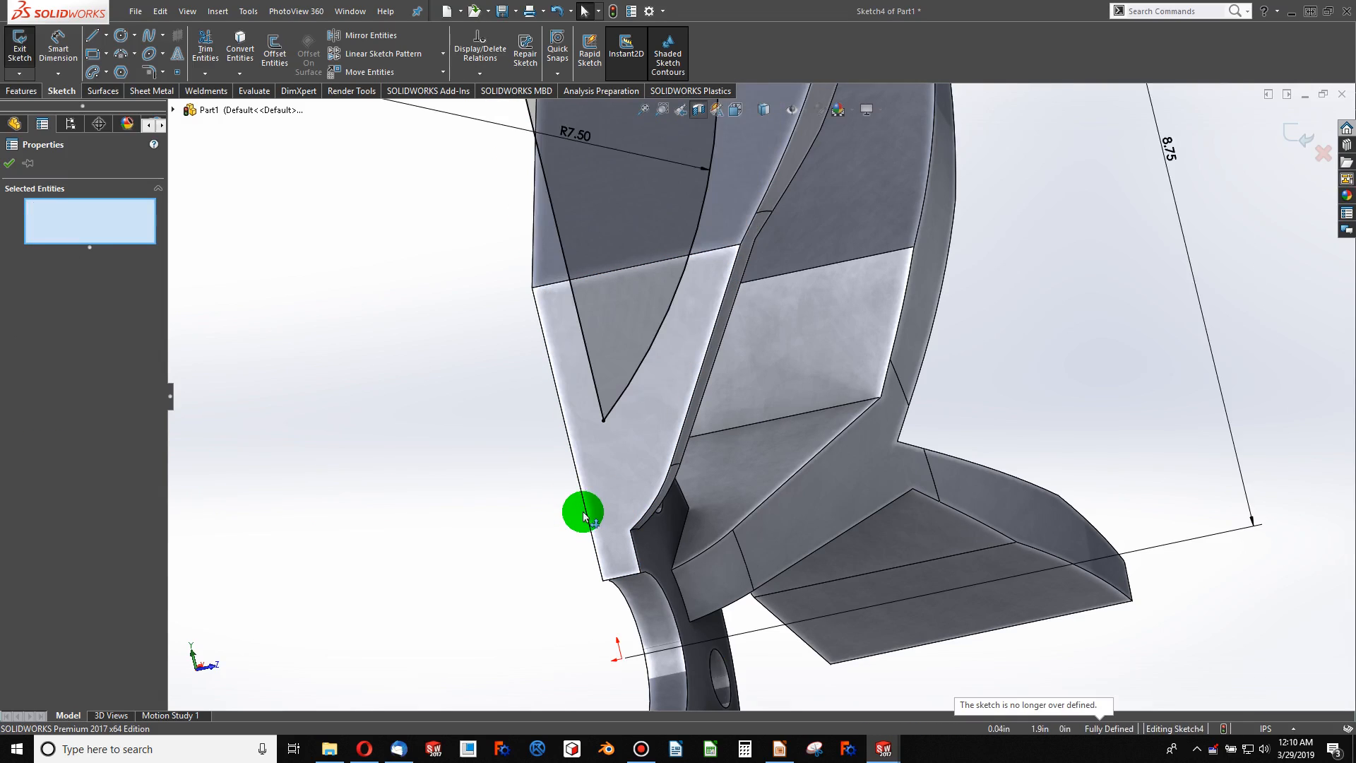
{"action": "scroll", "coordinate": [579, 509], "scroll_direction": "up", "scroll_amount": 3}
{"action": "middle_click_drag", "start_coordinate": [572, 505], "coordinate": [609, 449]}
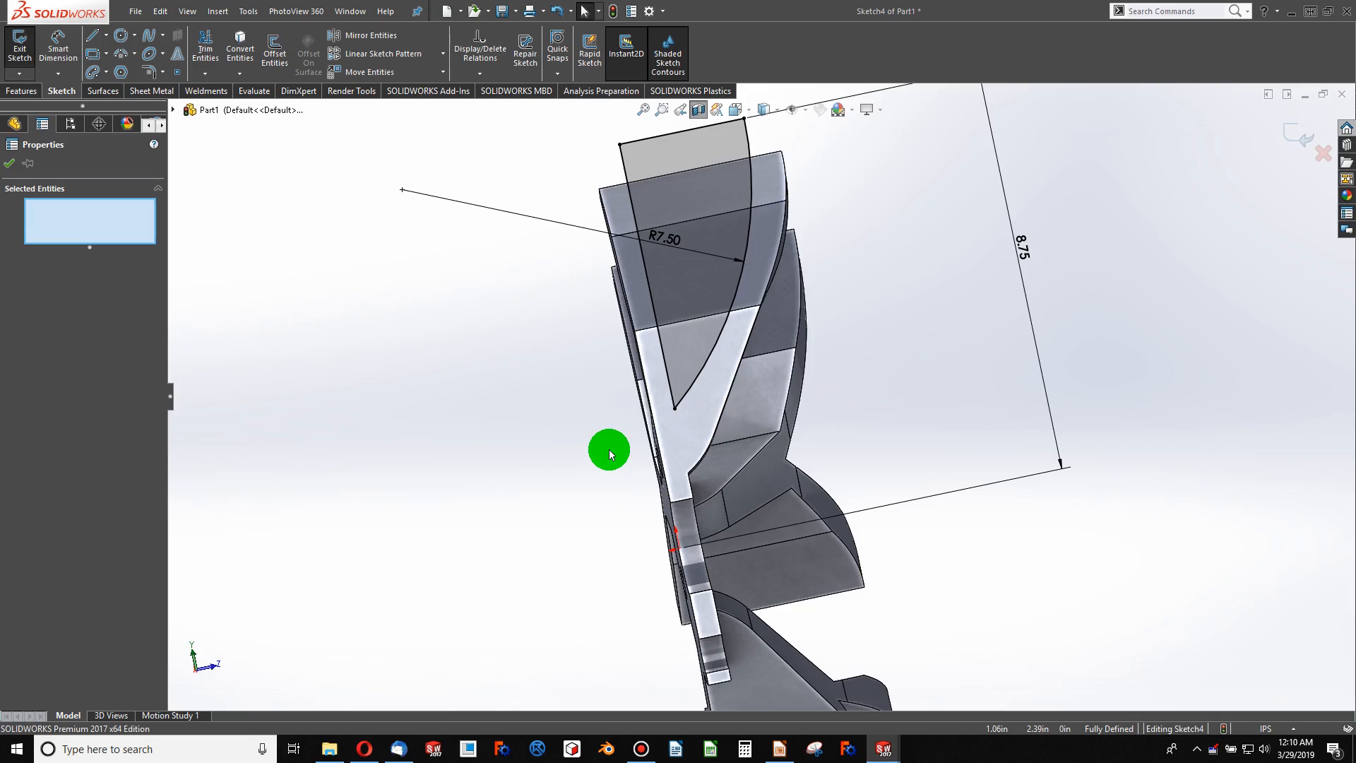
- Try to delete the coincident relation of the arc's lower endpoint and relate the point to the spoke's back edge instead
{"action": "key", "text": "ctrl+3"}
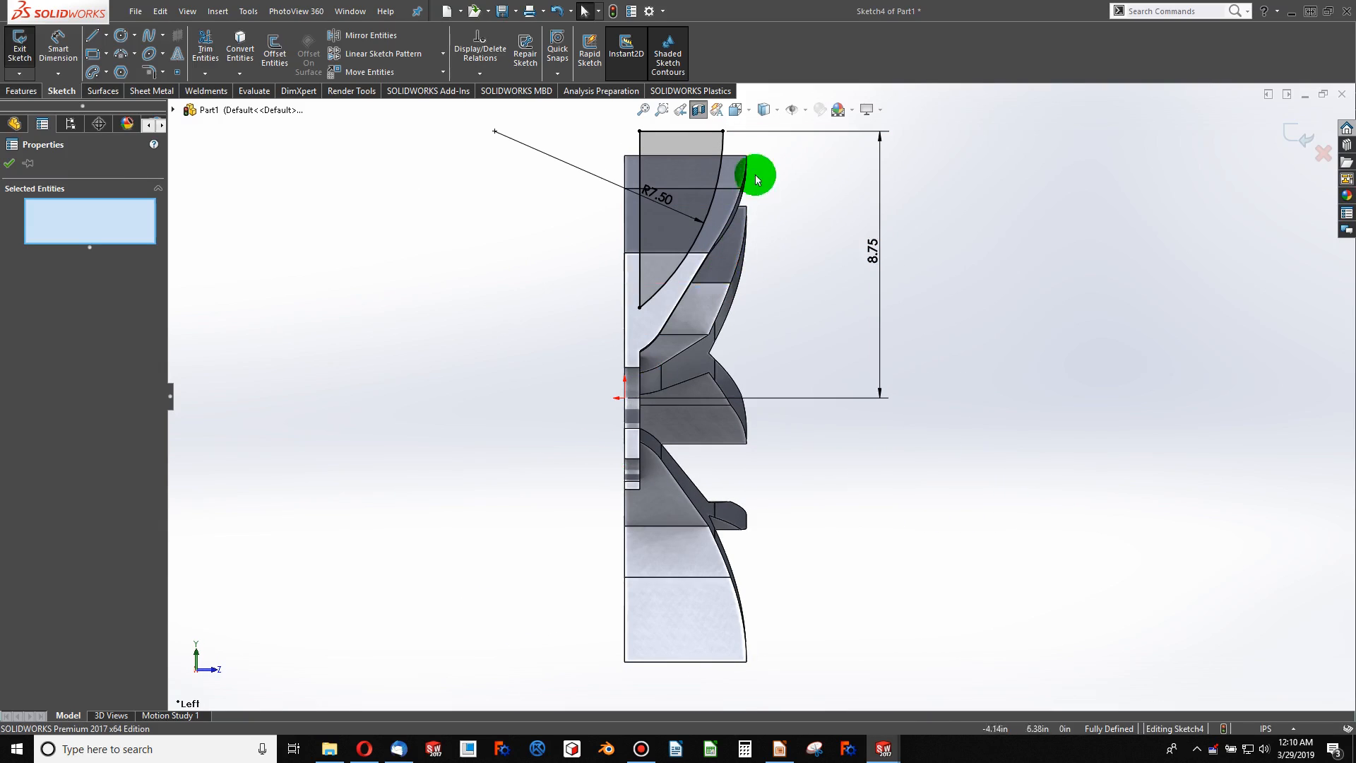
{"action": "scroll", "coordinate": [728, 126], "scroll_direction": "down", "scroll_amount": 1}
{"action": "scroll", "coordinate": [640, 224], "scroll_direction": "up", "scroll_amount": 2}
{"action": "scroll", "coordinate": [696, 240], "scroll_direction": "down", "scroll_amount": 1}
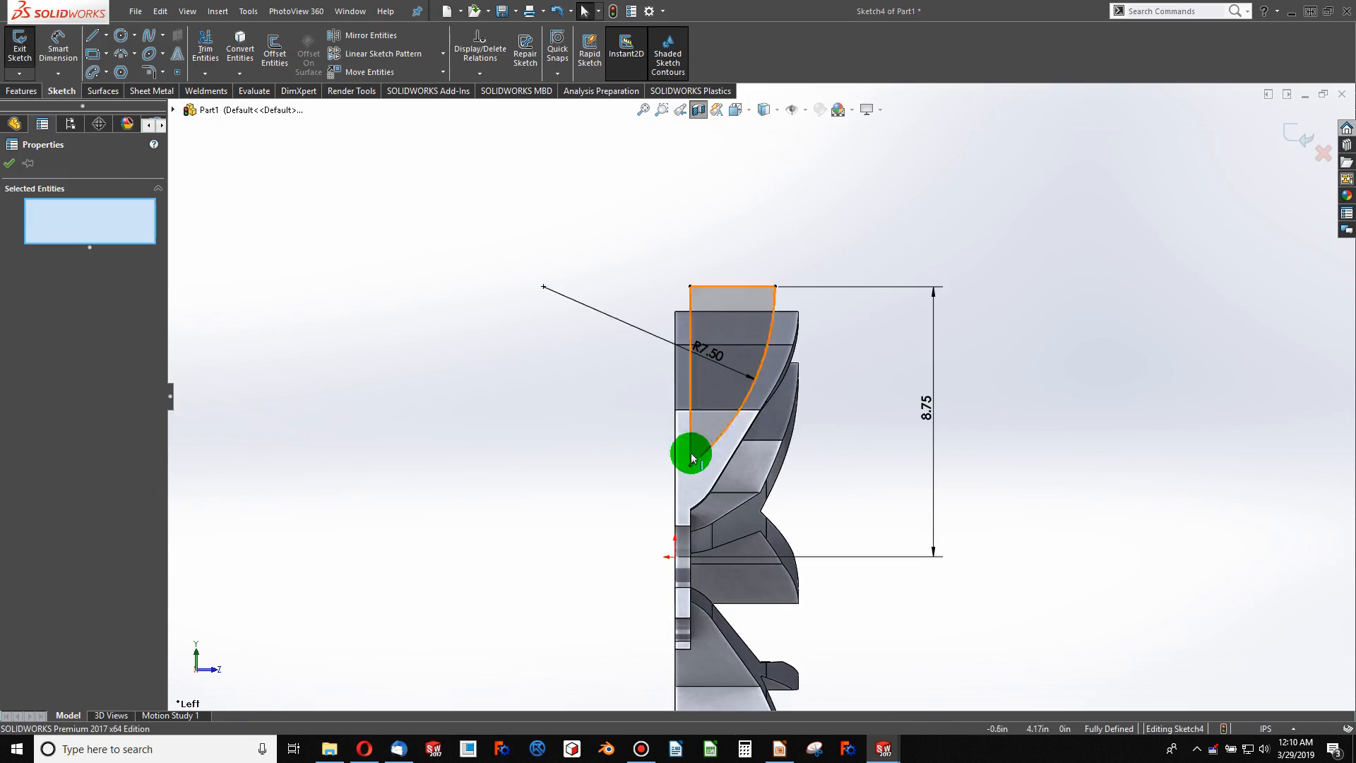
{"action": "left_click", "coordinate": [691, 481]}
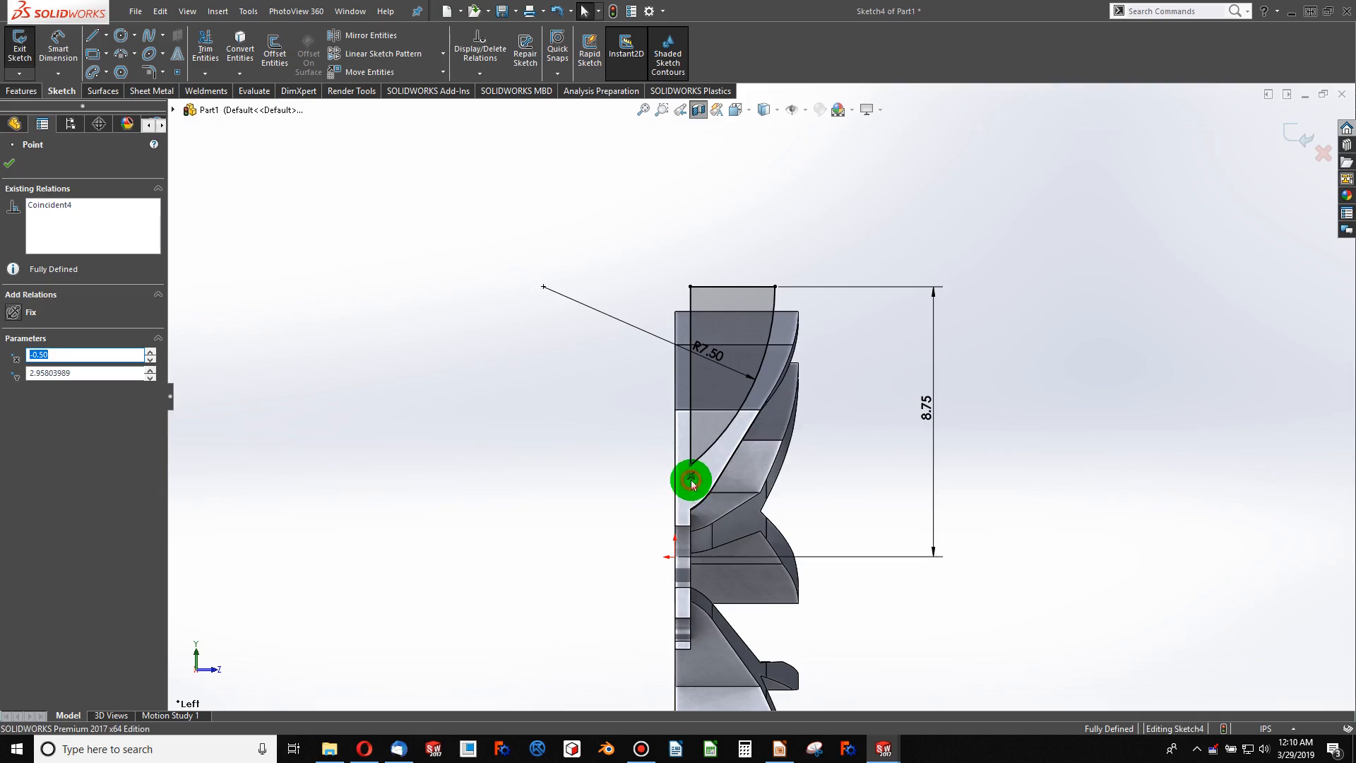
{"action": "key", "text": "Delete"}
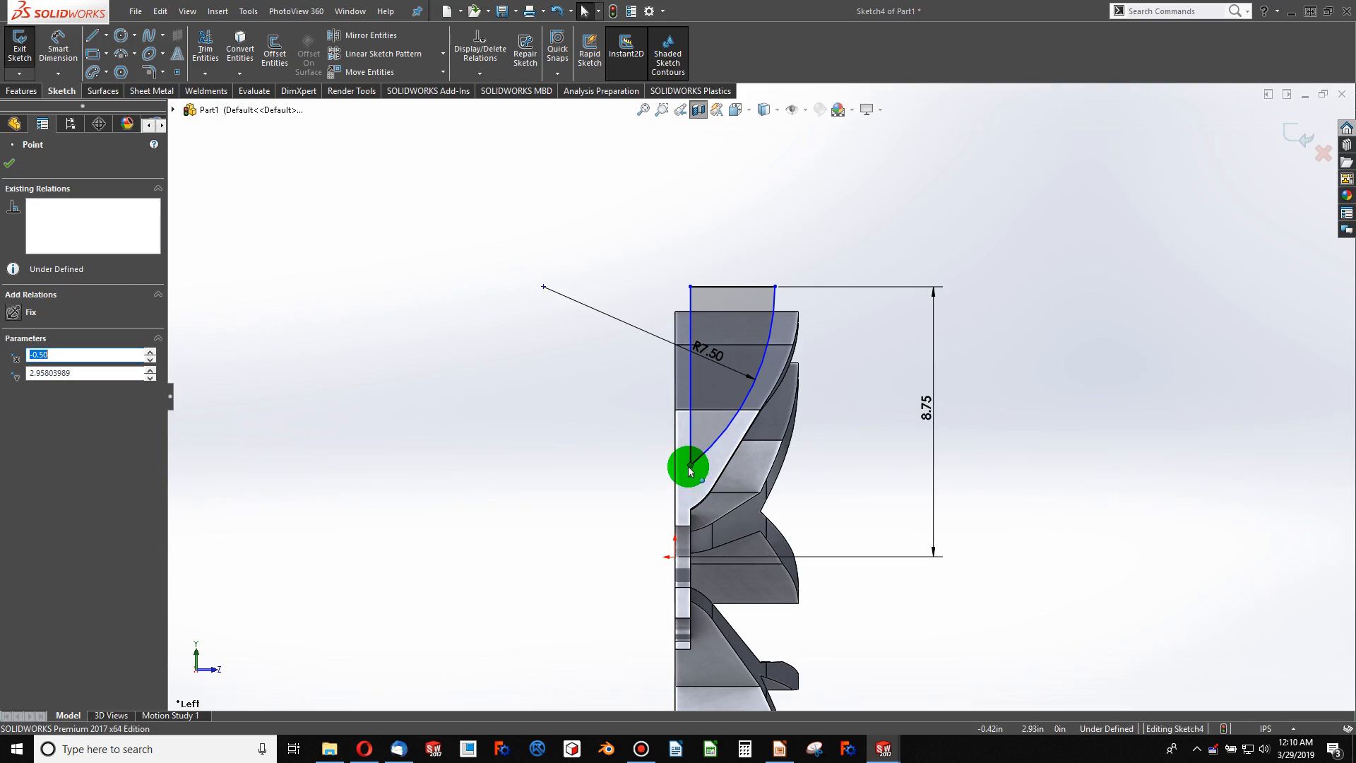
{"action": "left_click", "coordinate": [689, 466]}
{"action": "left_click", "coordinate": [675, 481], "text": "ctrl"}
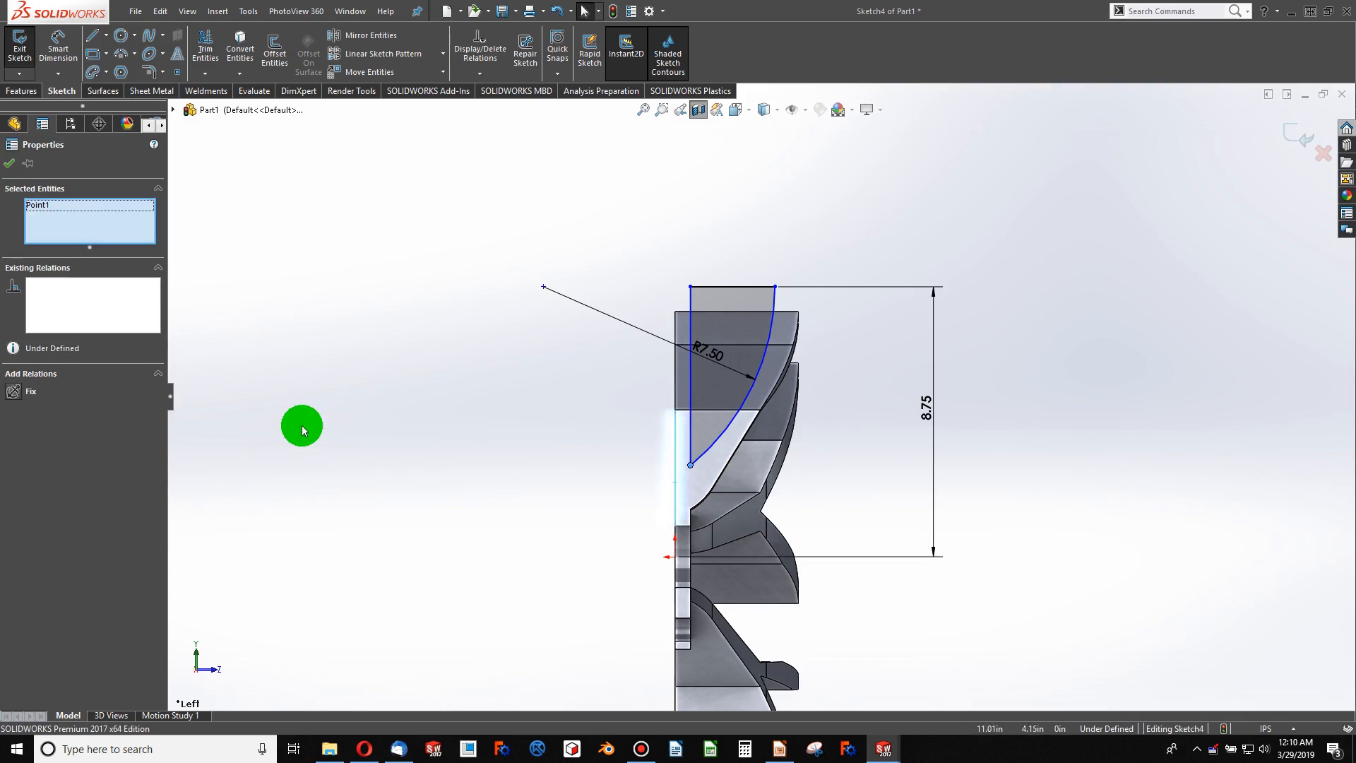
{"action": "left_click", "coordinate": [282, 437]}
- Undo the recent relation changes until the arc's lower endpoint is free again on the spoke's back edge
{"action": "key", "text": "ctrl+z"}
{"action": "key", "text": "ctrl+z"}
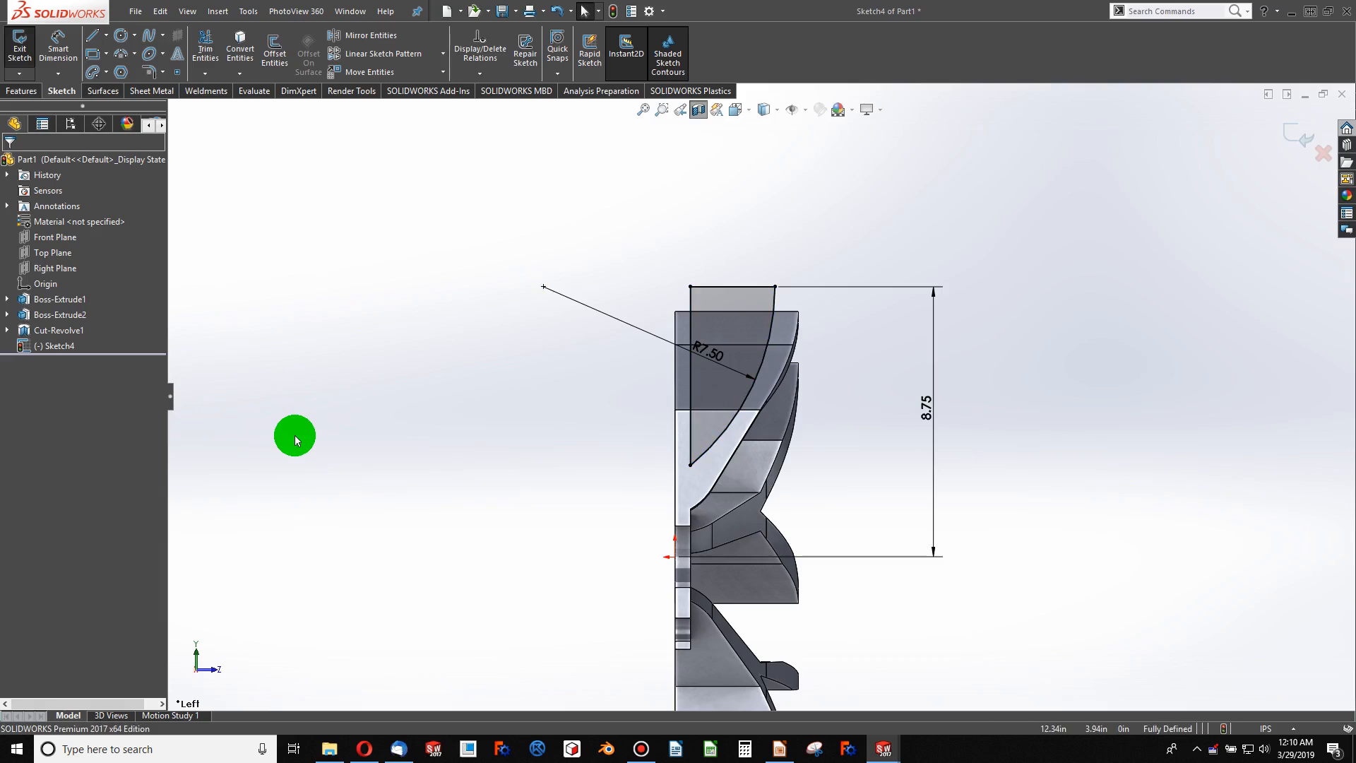
{"action": "left_click", "coordinate": [684, 498]}
{"action": "key", "text": "Delete"}
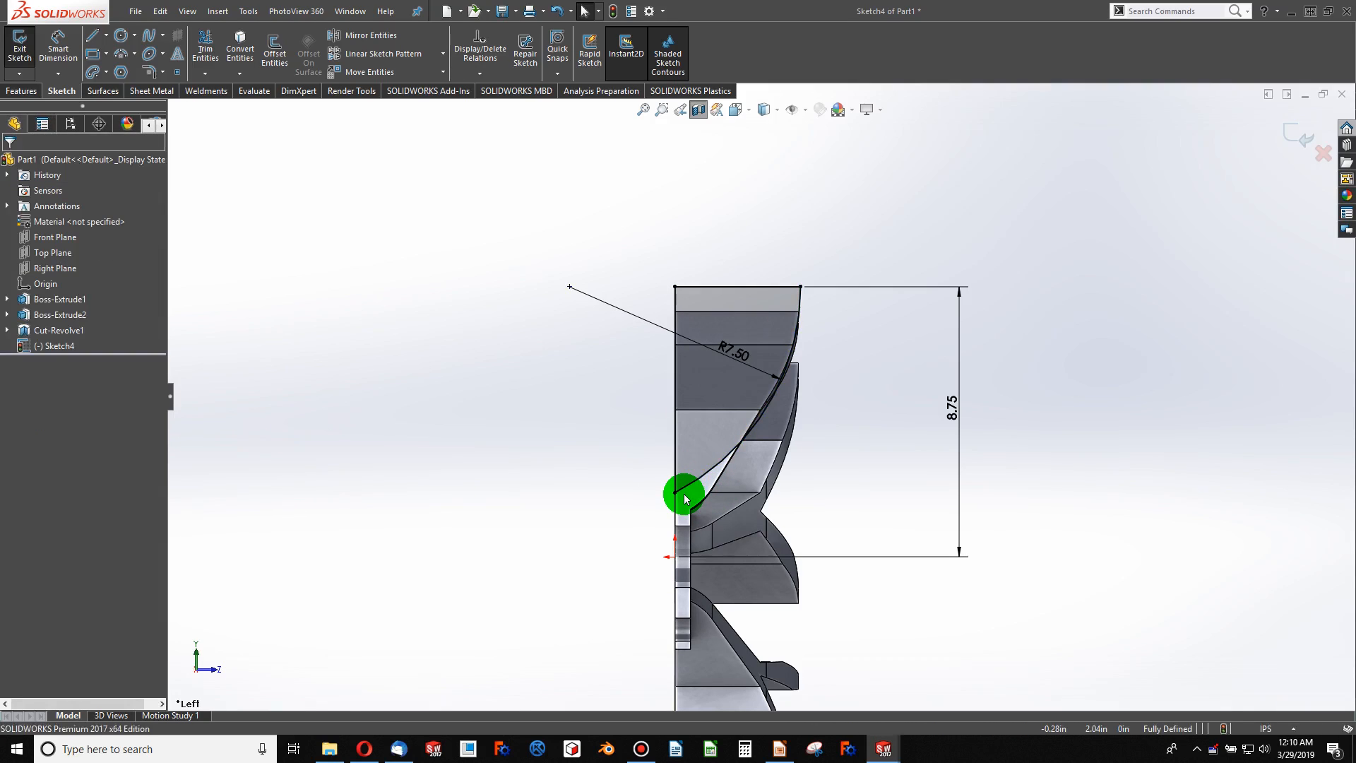
{"action": "key", "text": "ctrl+z"}
{"action": "left_click", "coordinate": [573, 493]}
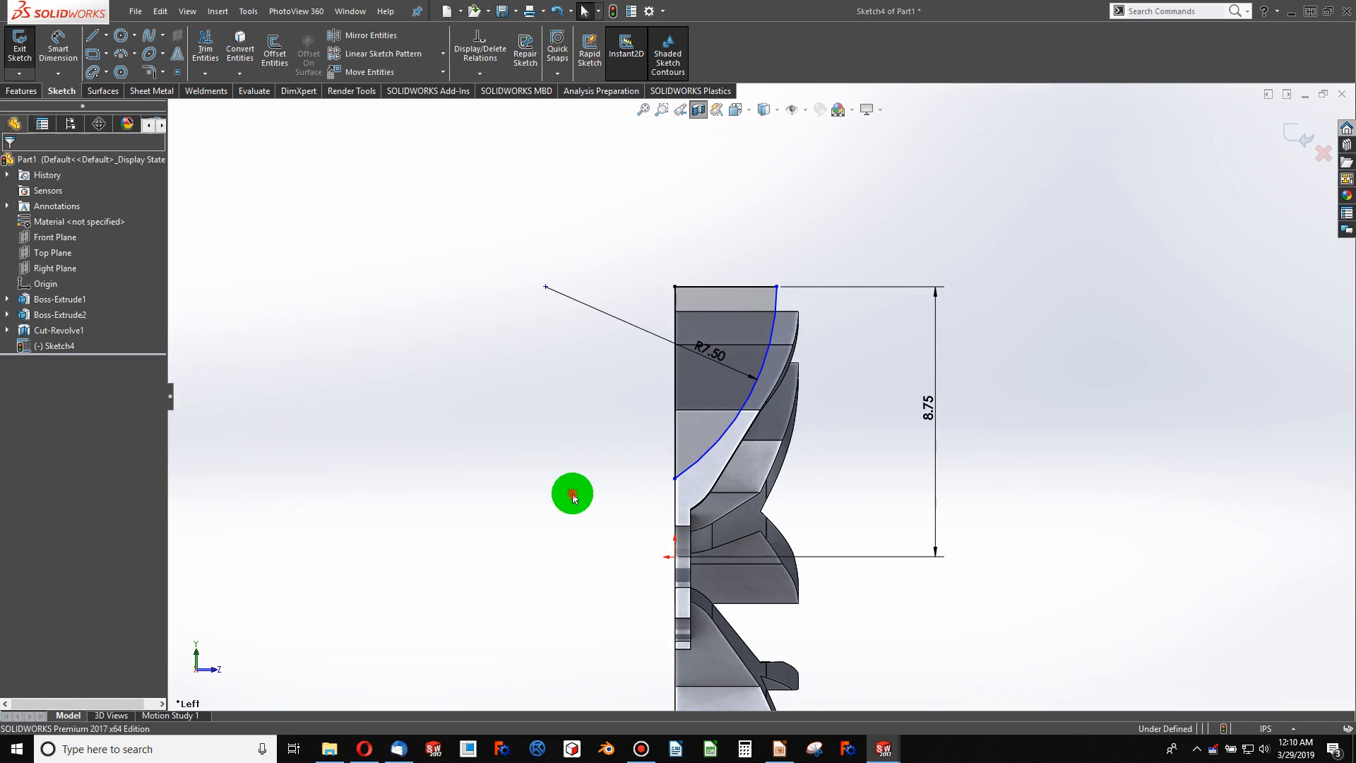
- Add a horizontal relation between the arc's lower endpoint and the vertex where the spoke meets the flange face
{"action": "mouse_move", "coordinate": [632, 512]}
{"action": "middle_mouse_down"}
{"action": "mouse_move", "coordinate": [560, 521]}
{"action": "mouse_move", "coordinate": [494, 476]}
{"action": "mouse_move", "coordinate": [643, 452]}
{"action": "middle_mouse_up"}
{"action": "scroll", "coordinate": [641, 449], "scroll_direction": "down", "scroll_amount": 6}
{"action": "mouse_move", "coordinate": [733, 428]}
{"action": "middle_mouse_down"}
{"action": "mouse_move", "coordinate": [761, 427]}
{"action": "mouse_move", "coordinate": [769, 406]}
{"action": "mouse_move", "coordinate": [756, 460]}
{"action": "mouse_move", "coordinate": [648, 472]}
{"action": "mouse_move", "coordinate": [525, 438]}
{"action": "middle_mouse_up"}
{"action": "left_click", "coordinate": [529, 432]}
{"action": "left_click", "coordinate": [528, 442], "text": "ctrl"}
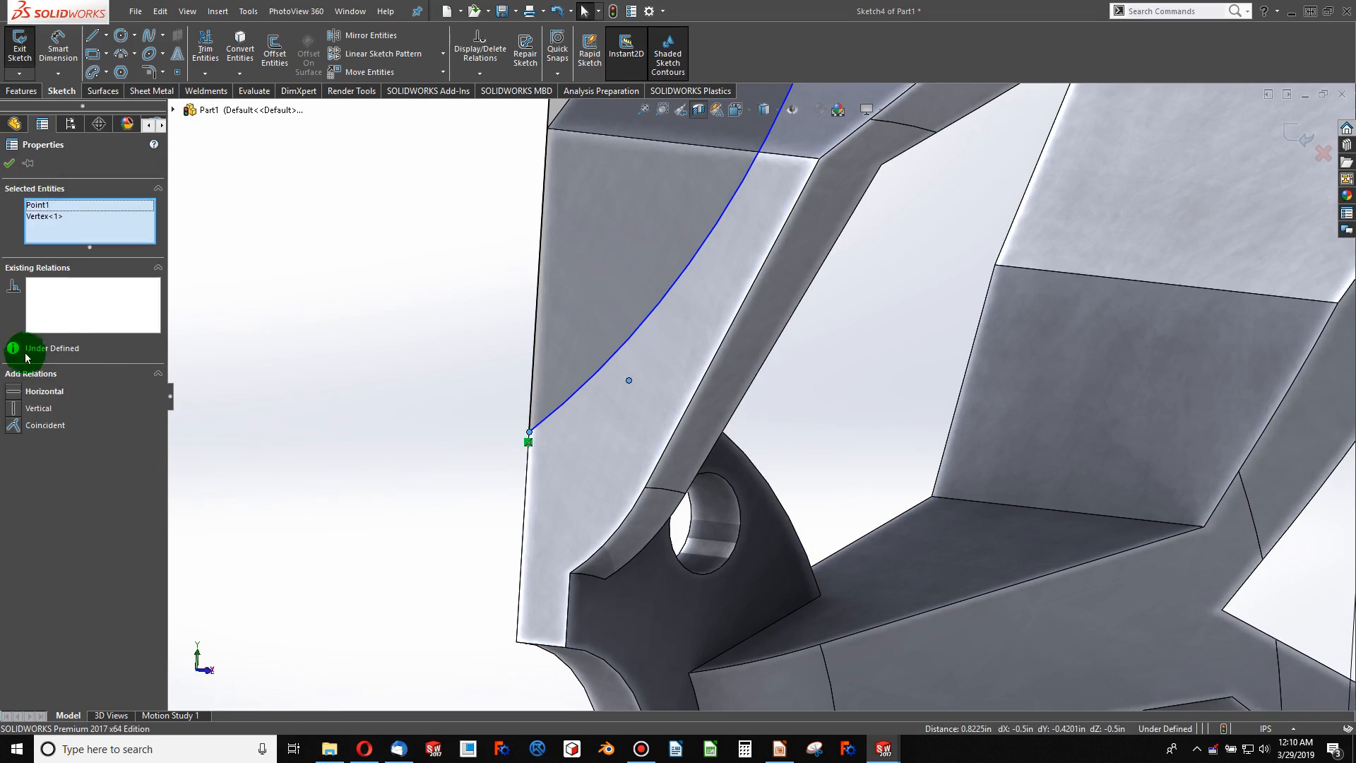
{"action": "left_click", "coordinate": [12, 409]}
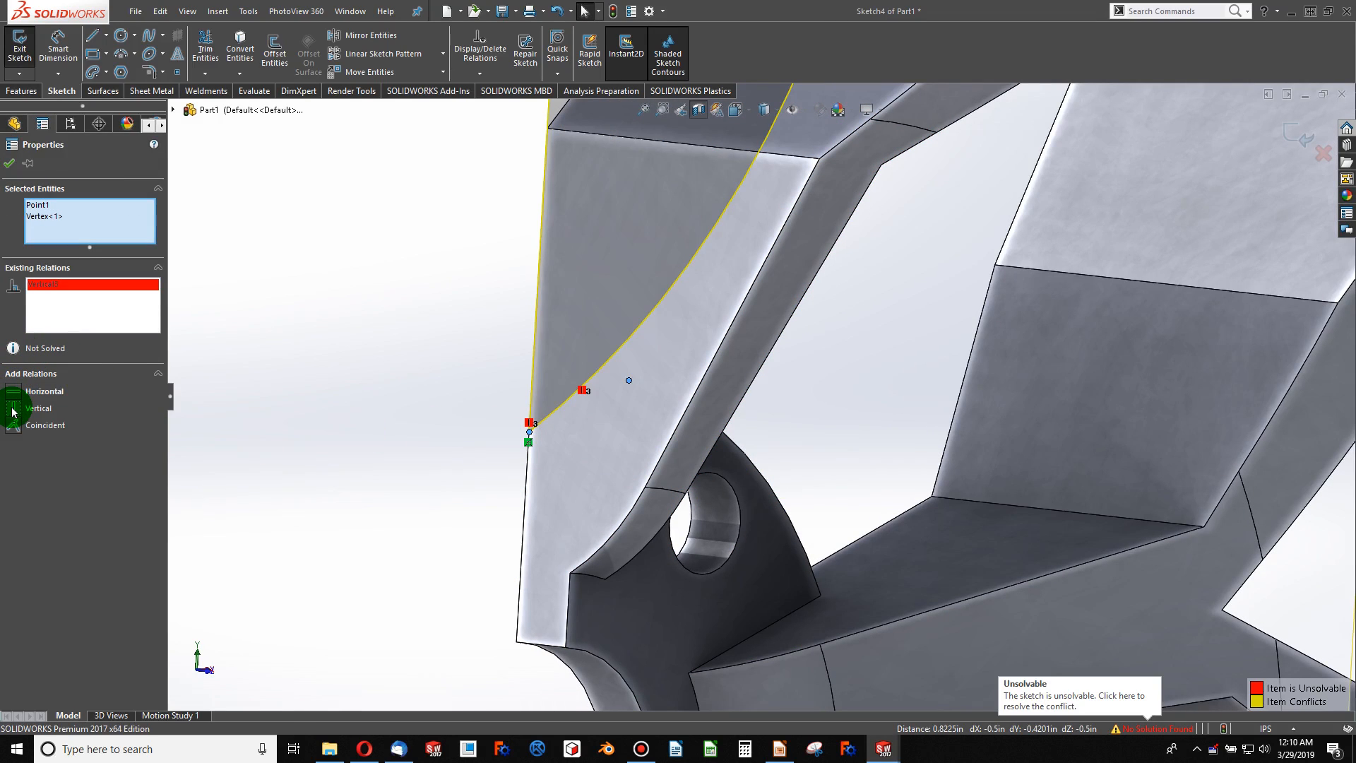
{"action": "key", "text": "ctrl+z"}
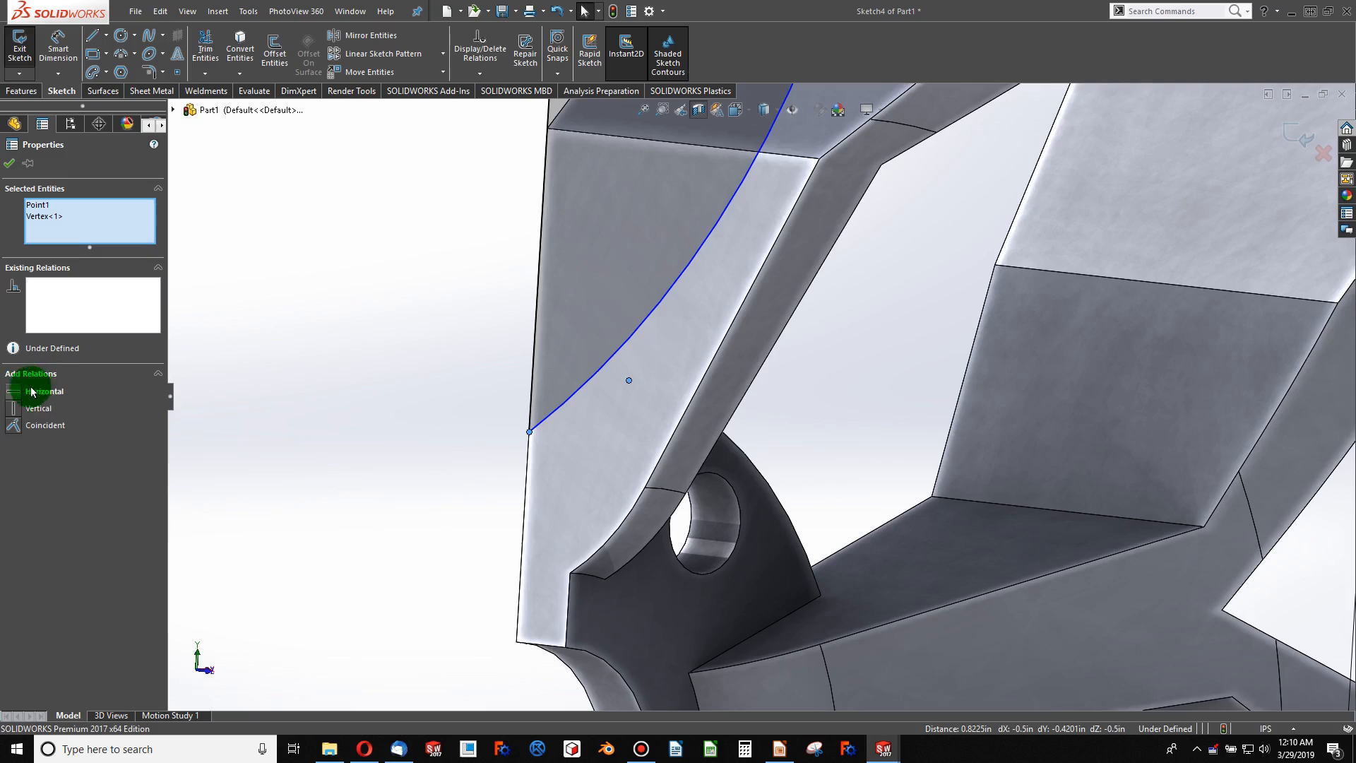
{"action": "left_click", "coordinate": [13, 391]}
{"action": "left_click", "coordinate": [278, 409]}
{"action": "scroll", "coordinate": [615, 418], "scroll_direction": "up", "scroll_amount": 5}
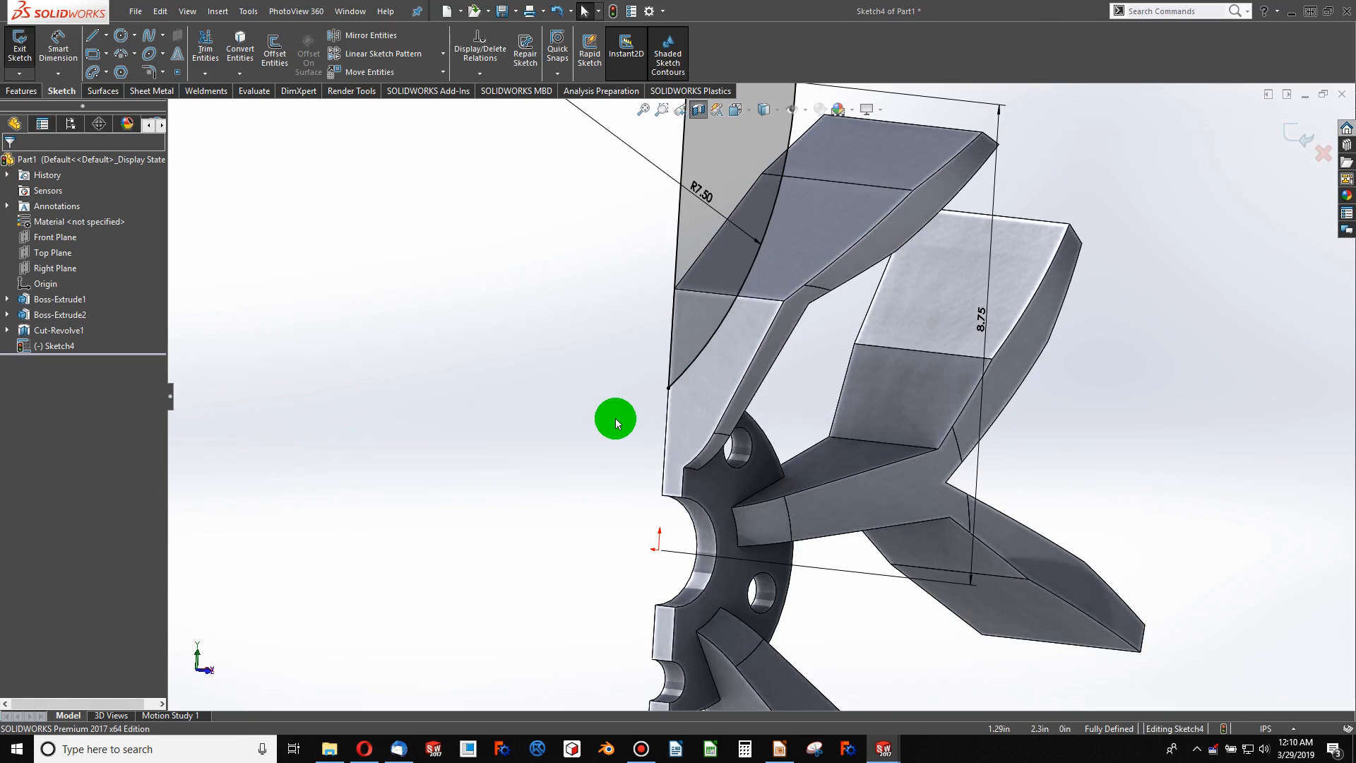
- Sketch a horizontal centerline from the origin along the wheel axis, extending just past the front of the spokes
{"action": "key", "text": "ctrl+8"}
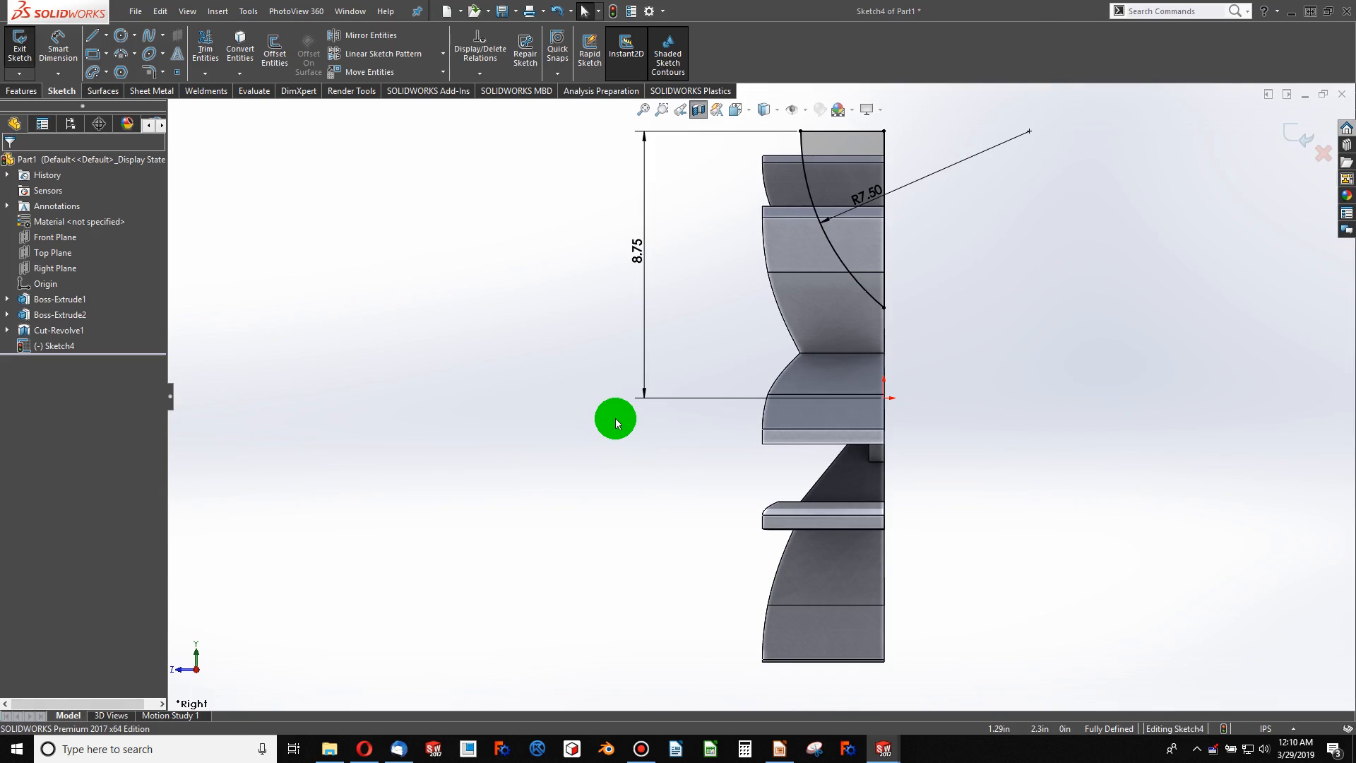
{"action": "key", "text": "ctrl+8"}
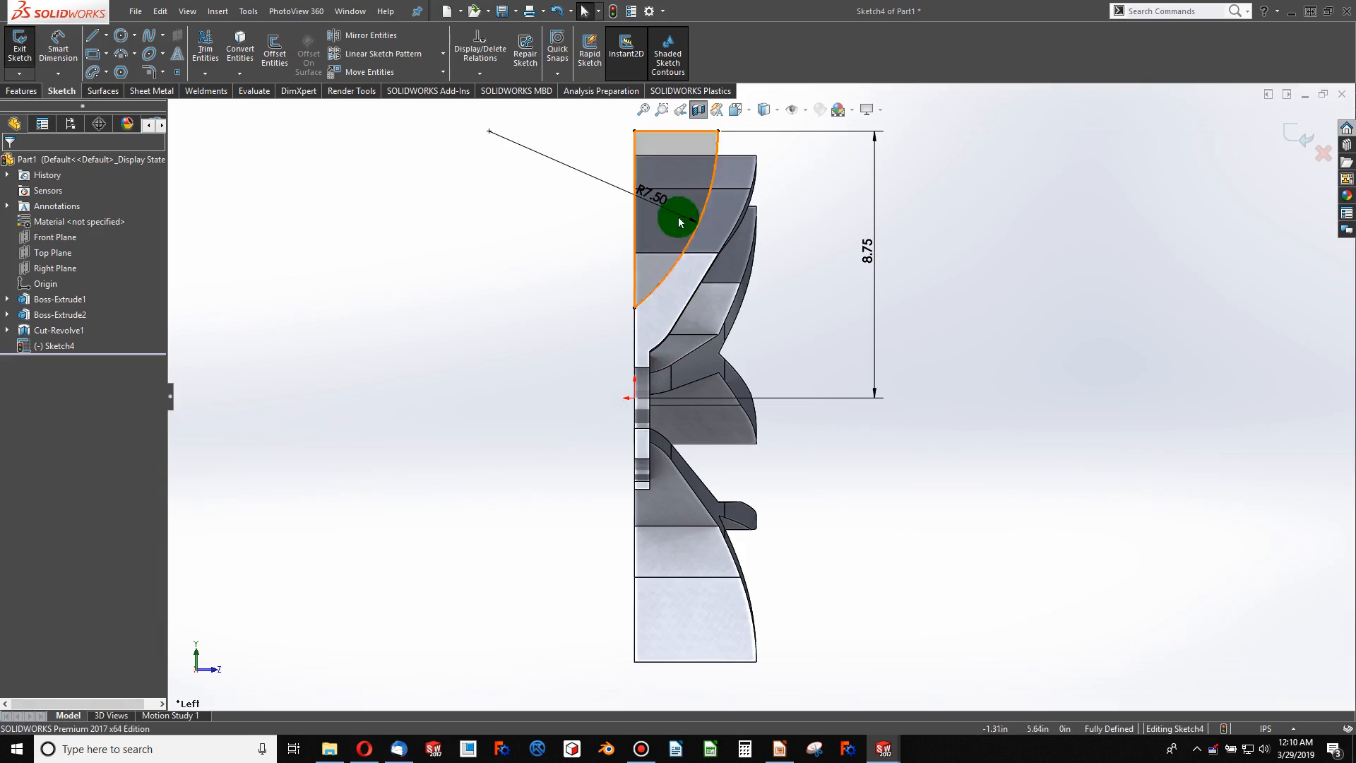
{"action": "scroll", "coordinate": [706, 222], "scroll_direction": "down", "scroll_amount": 2}
{"action": "scroll", "coordinate": [708, 225], "scroll_direction": "up", "scroll_amount": 2}
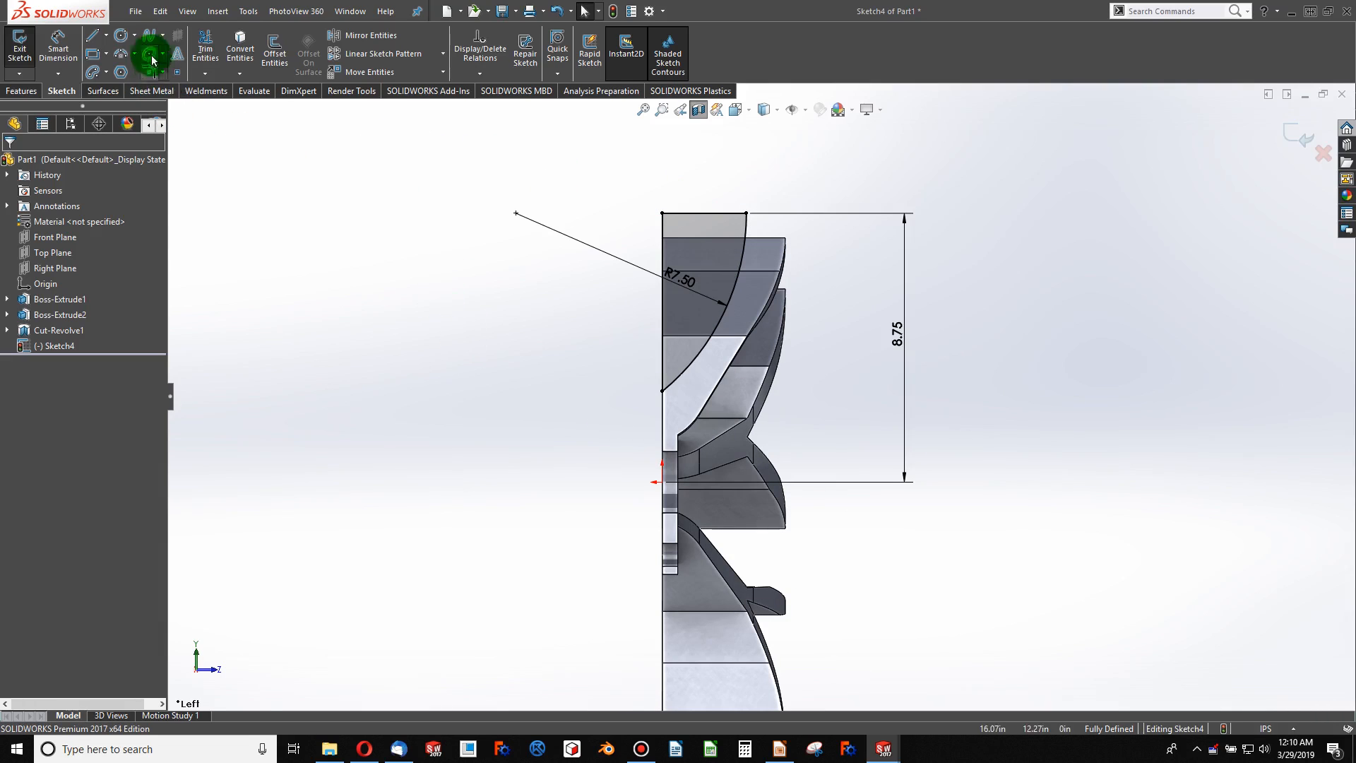
{"action": "left_click", "coordinate": [107, 44]}
{"action": "left_click", "coordinate": [115, 66]}
{"action": "left_click", "coordinate": [661, 484]}
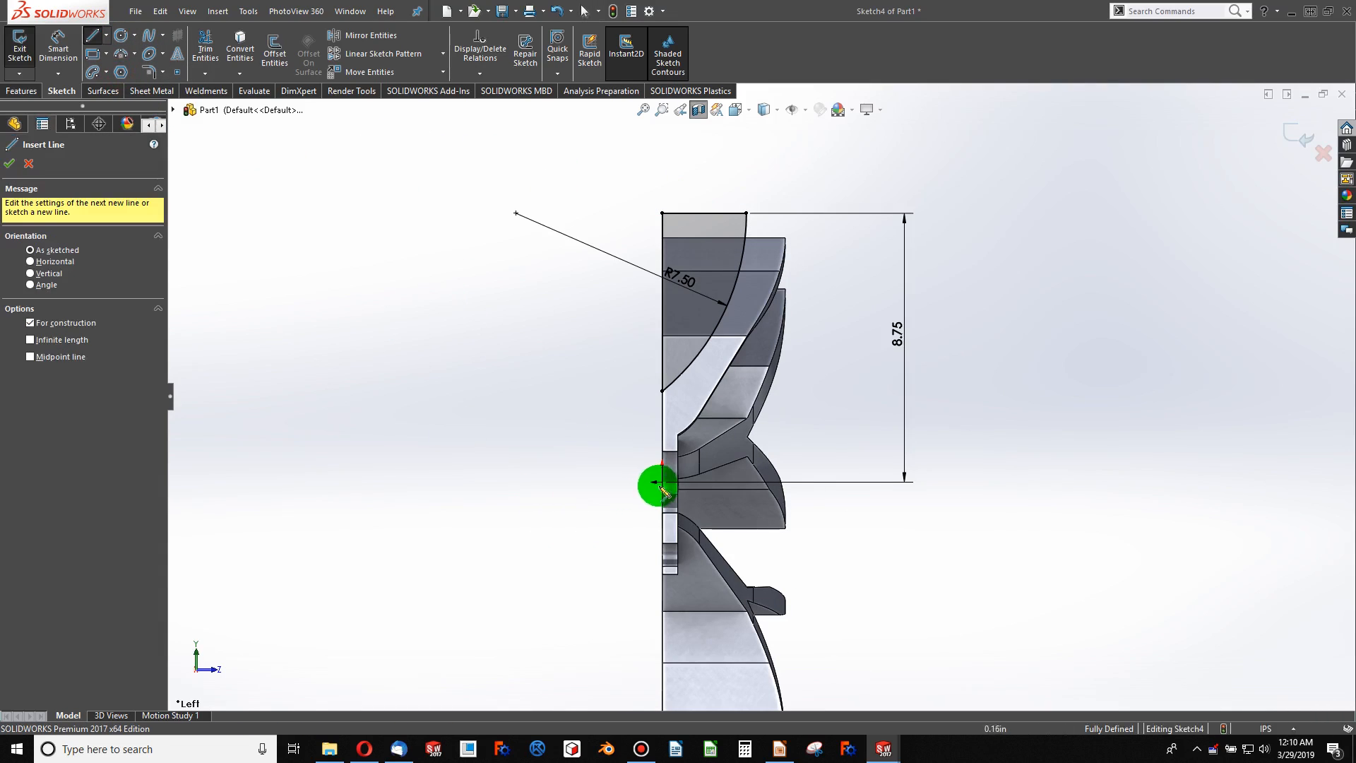
{"action": "left_click", "coordinate": [812, 483]}
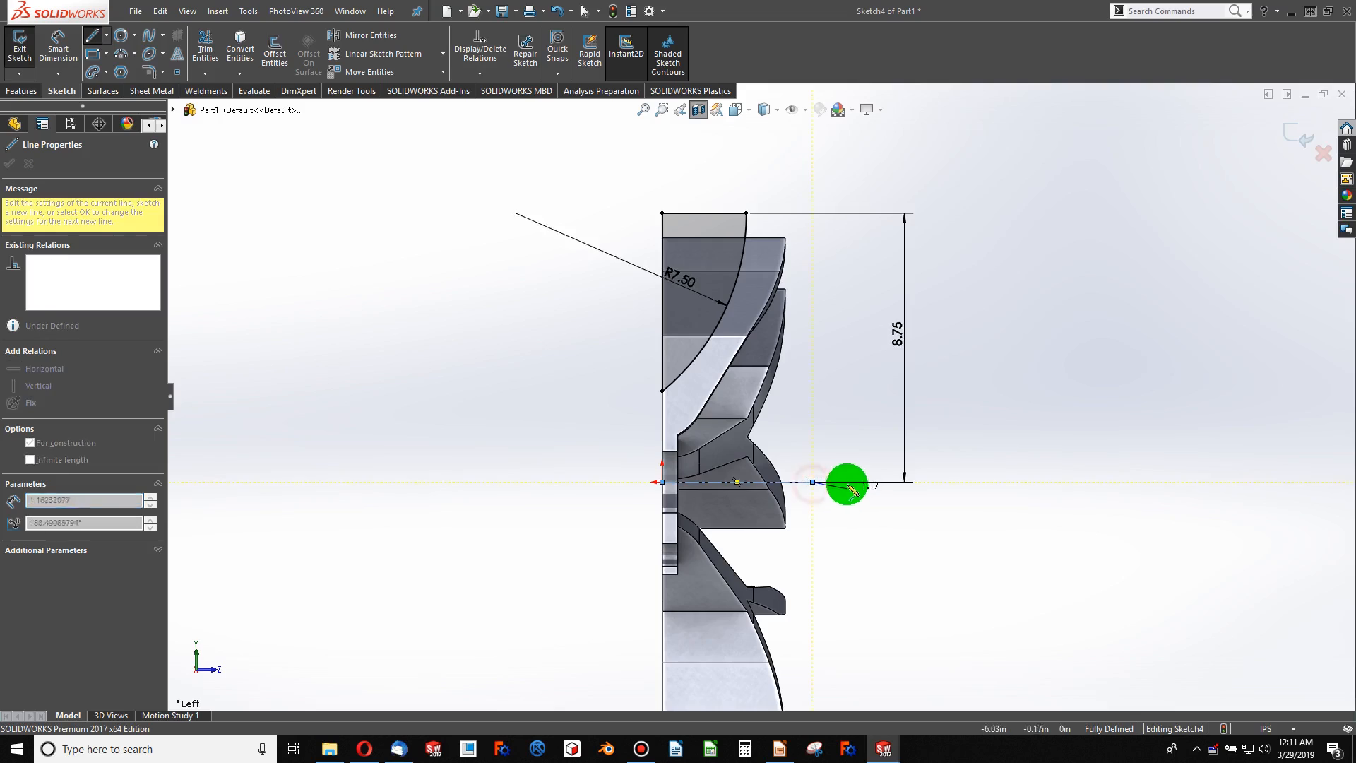
{"action": "key", "text": "Escape"}
- Revolve-cut the closed arc profile 360 degrees about the centerline to hollow the back of the spokes
{"action": "left_click", "coordinate": [21, 91]}
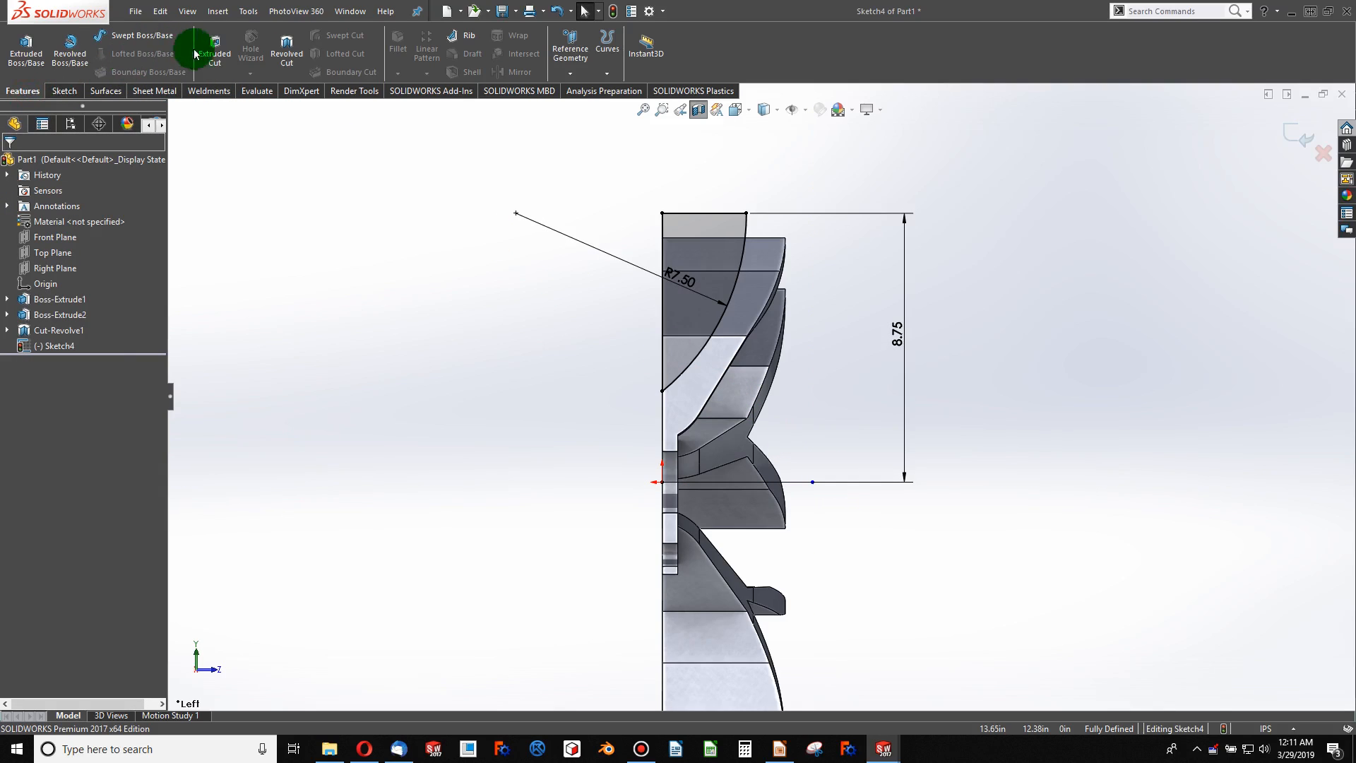
{"action": "left_click", "coordinate": [283, 62]}
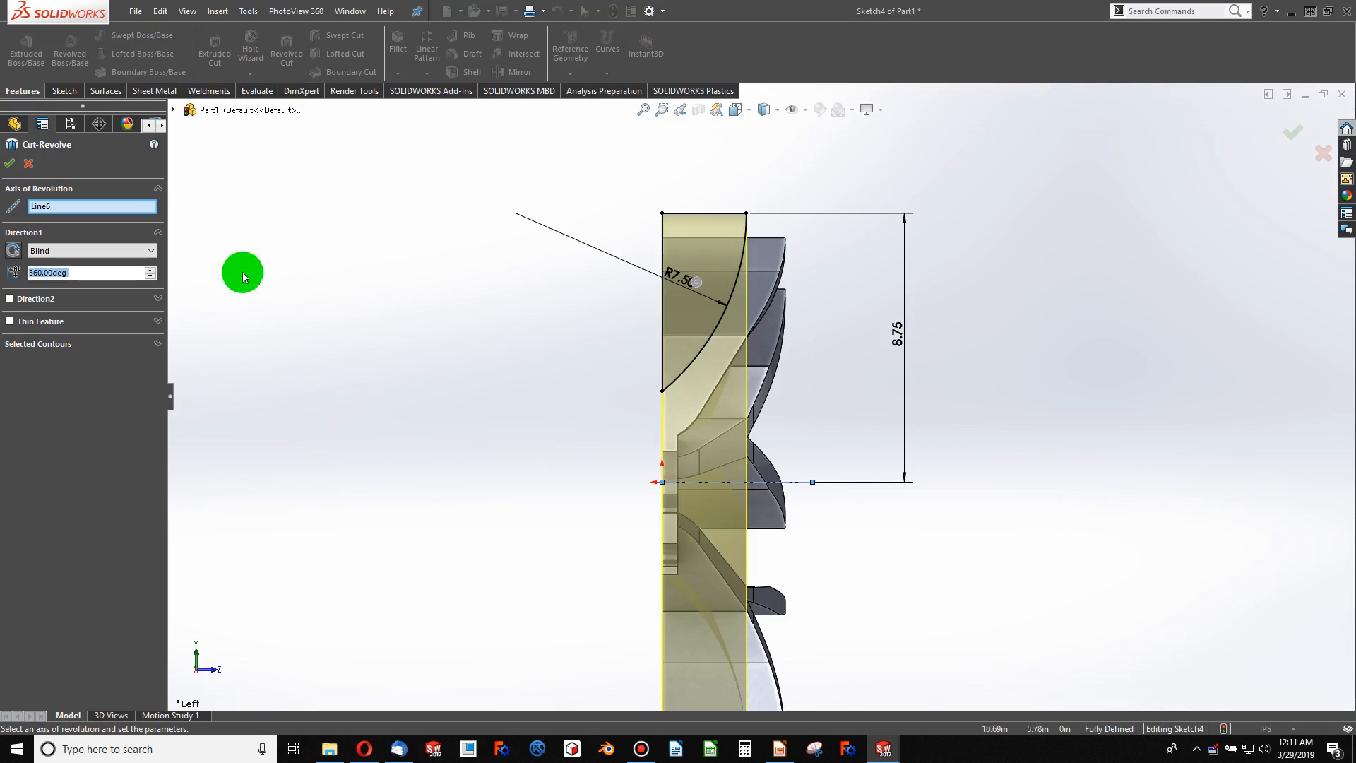
{"action": "left_click", "coordinate": [9, 164]}
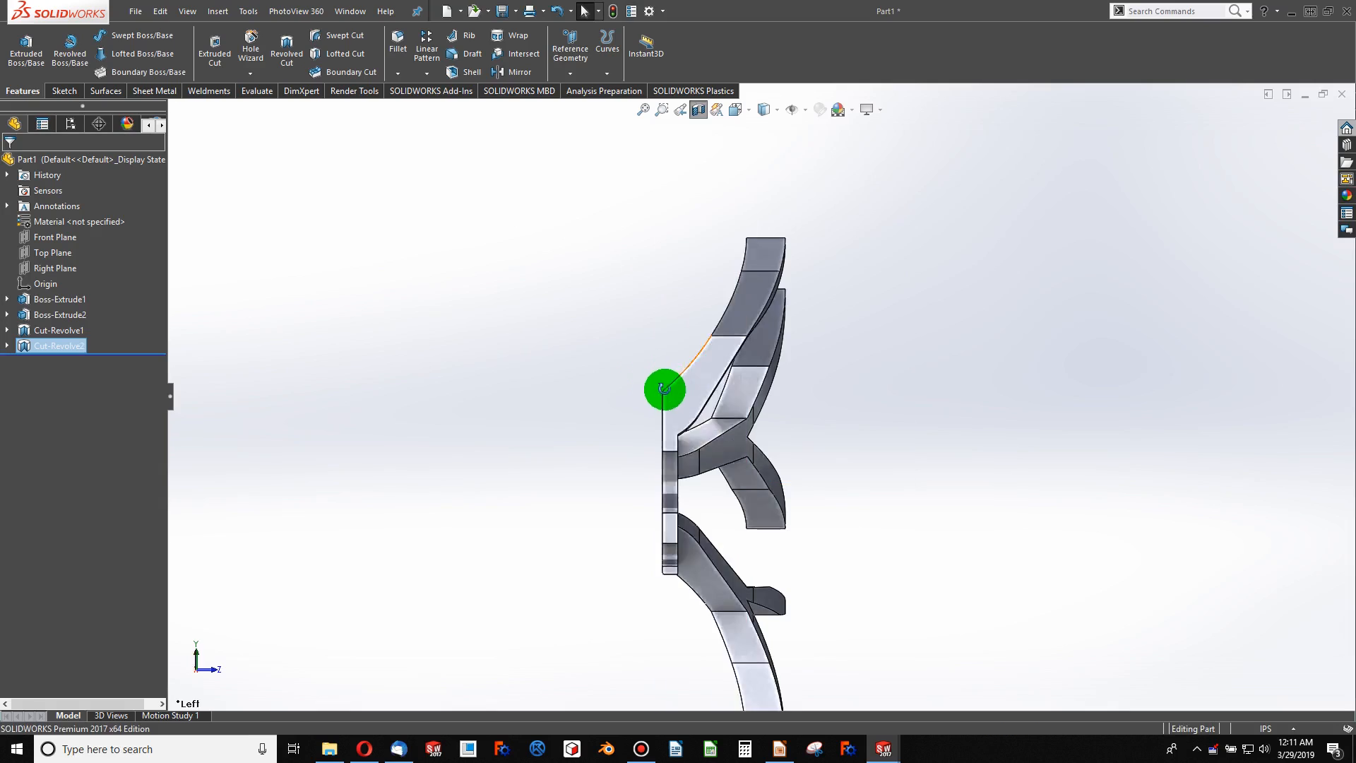
- Turn off the section view to show the complete wheel body
{"action": "middle_click_drag", "start_coordinate": [663, 387], "coordinate": [530, 248]}
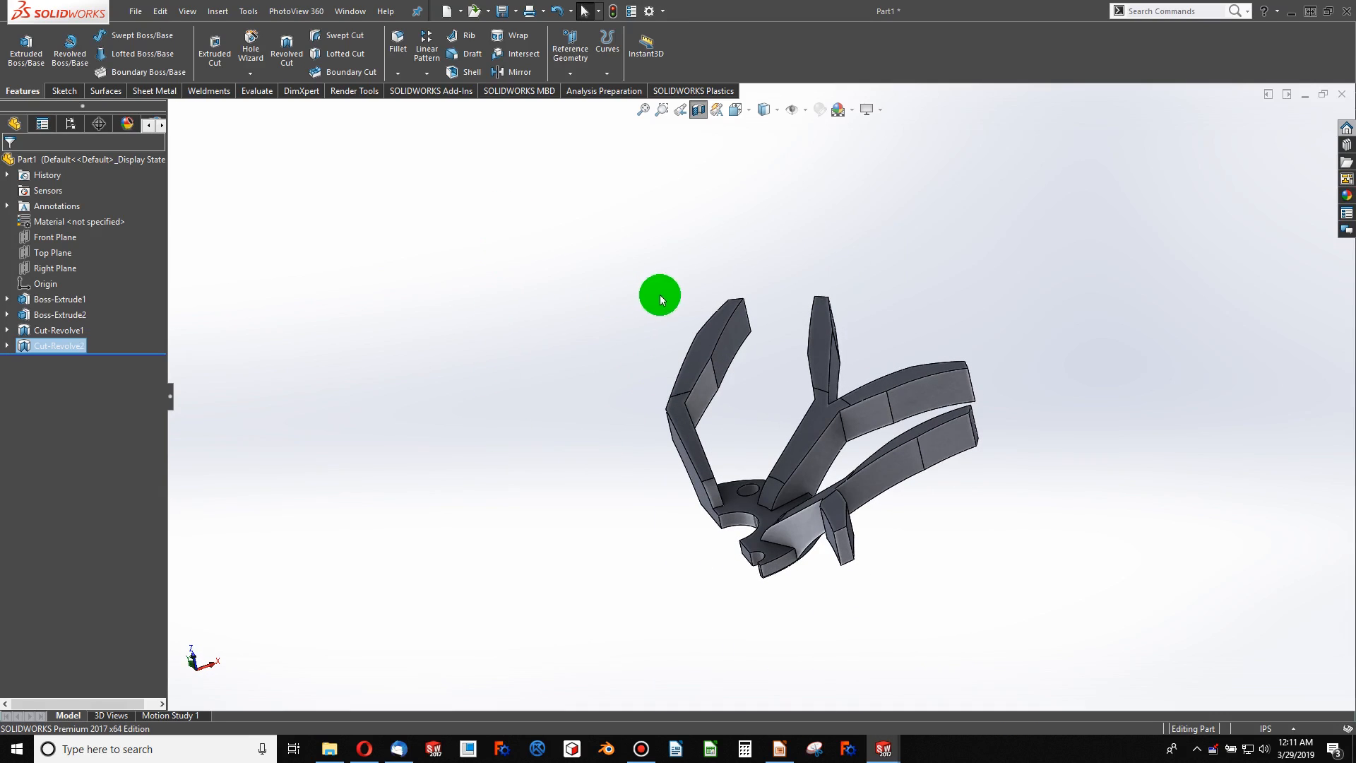
{"action": "left_click", "coordinate": [699, 113]}
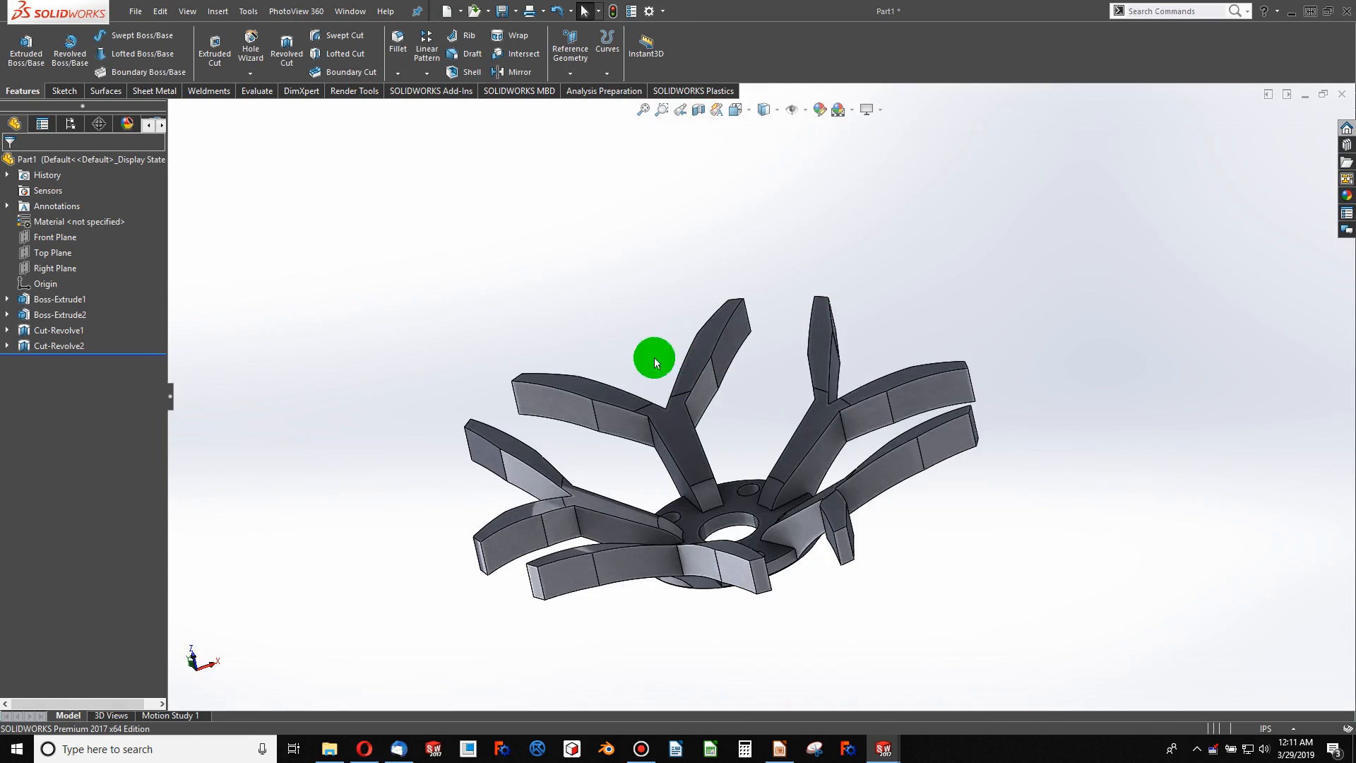
{"action": "left_click", "coordinate": [1229, 428]}
{"action": "key", "text": "alt+Tab"}
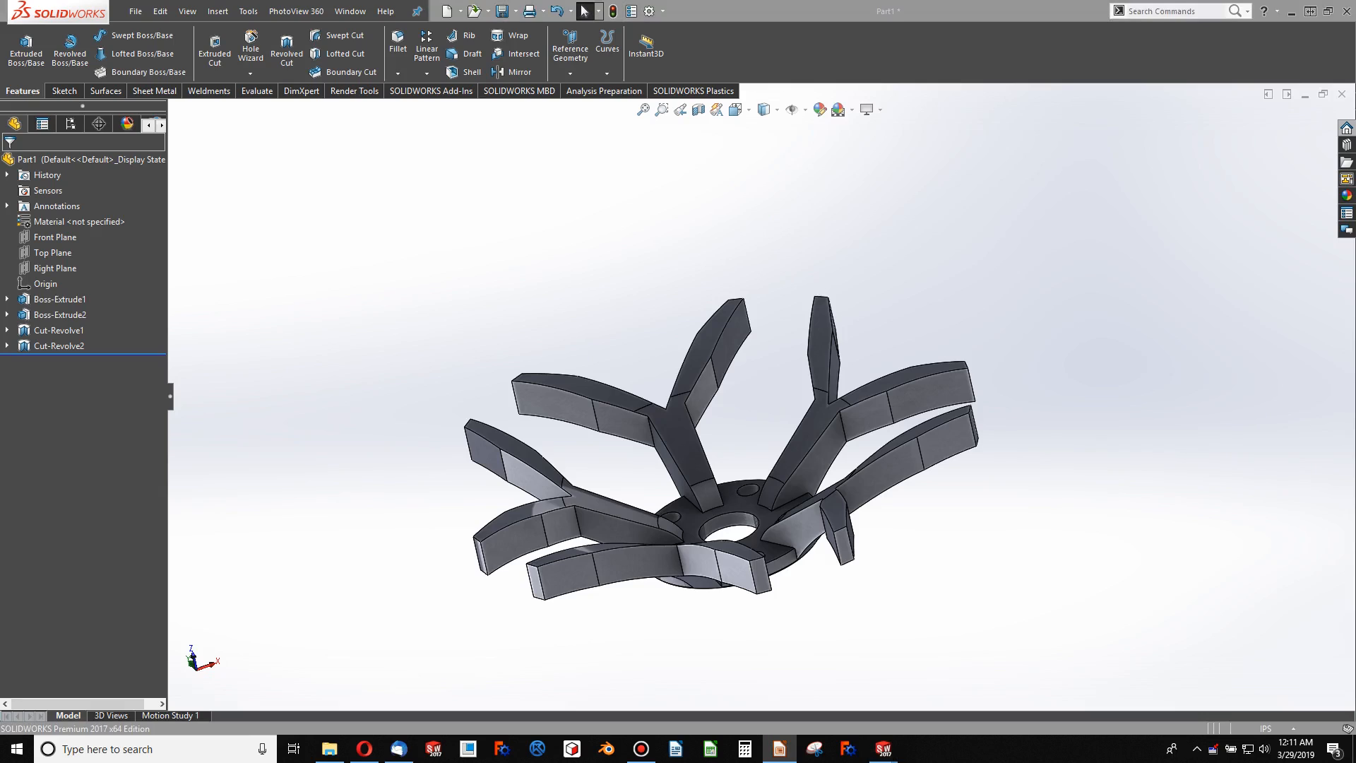
- Start a new sketch on the Top Plane and view it straight on
{"action": "middle_click_drag", "start_coordinate": [873, 486], "coordinate": [606, 353]}
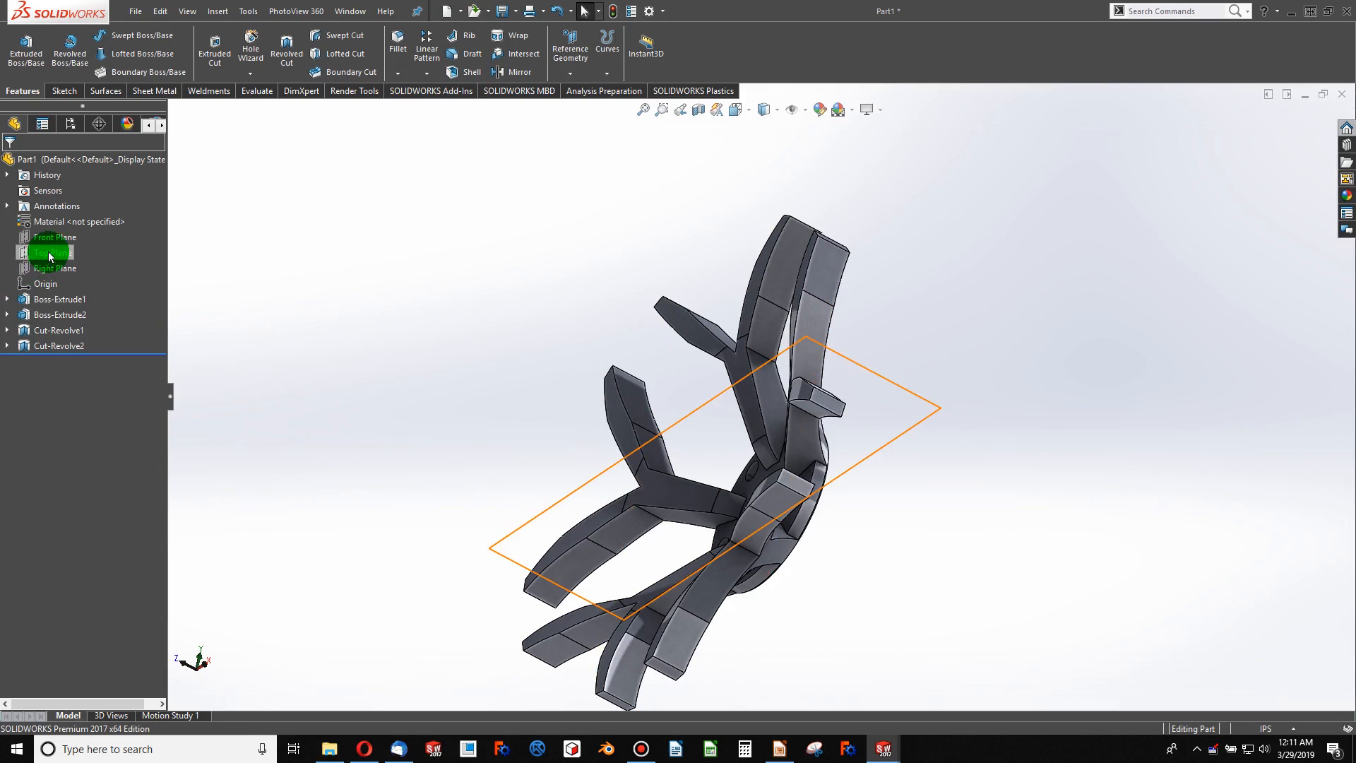
{"action": "left_click", "coordinate": [70, 270]}
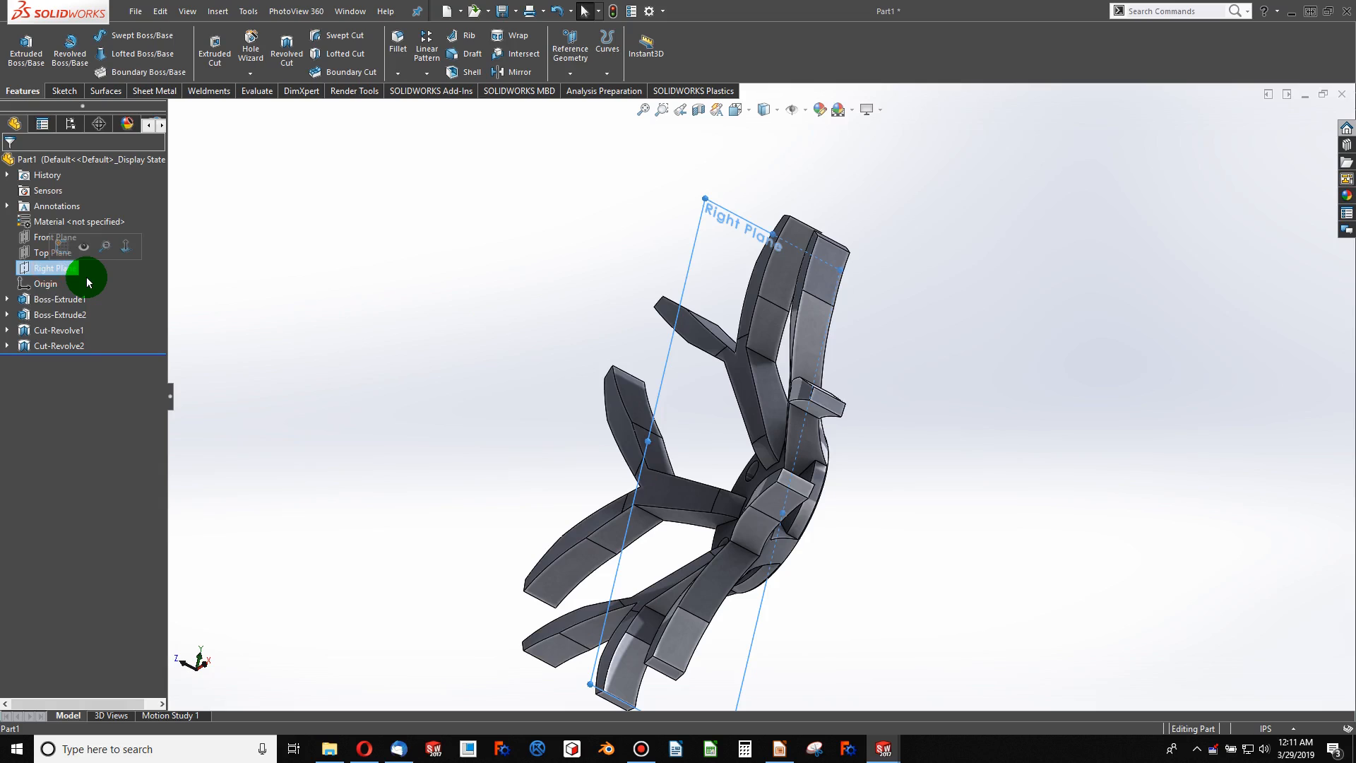
{"action": "left_click", "coordinate": [40, 256]}
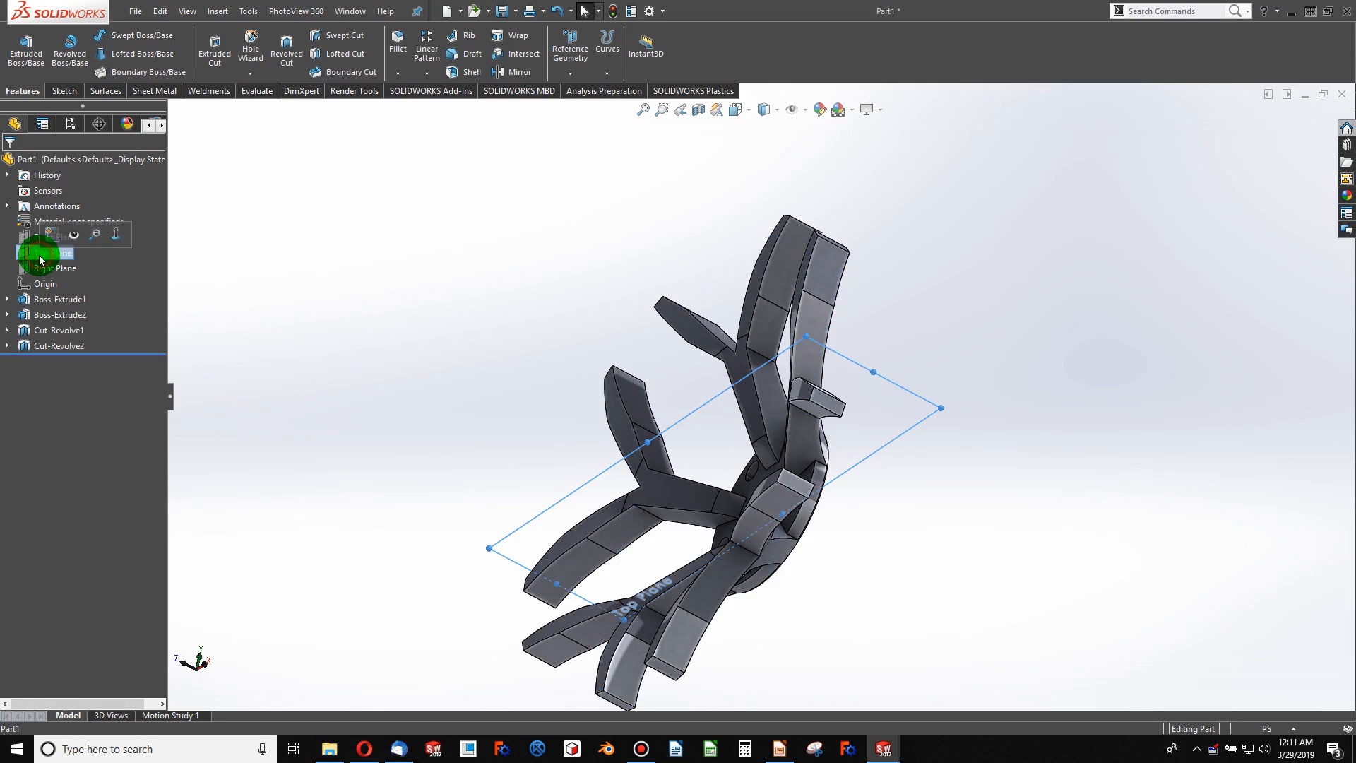
{"action": "key", "text": "ctrl+8"}
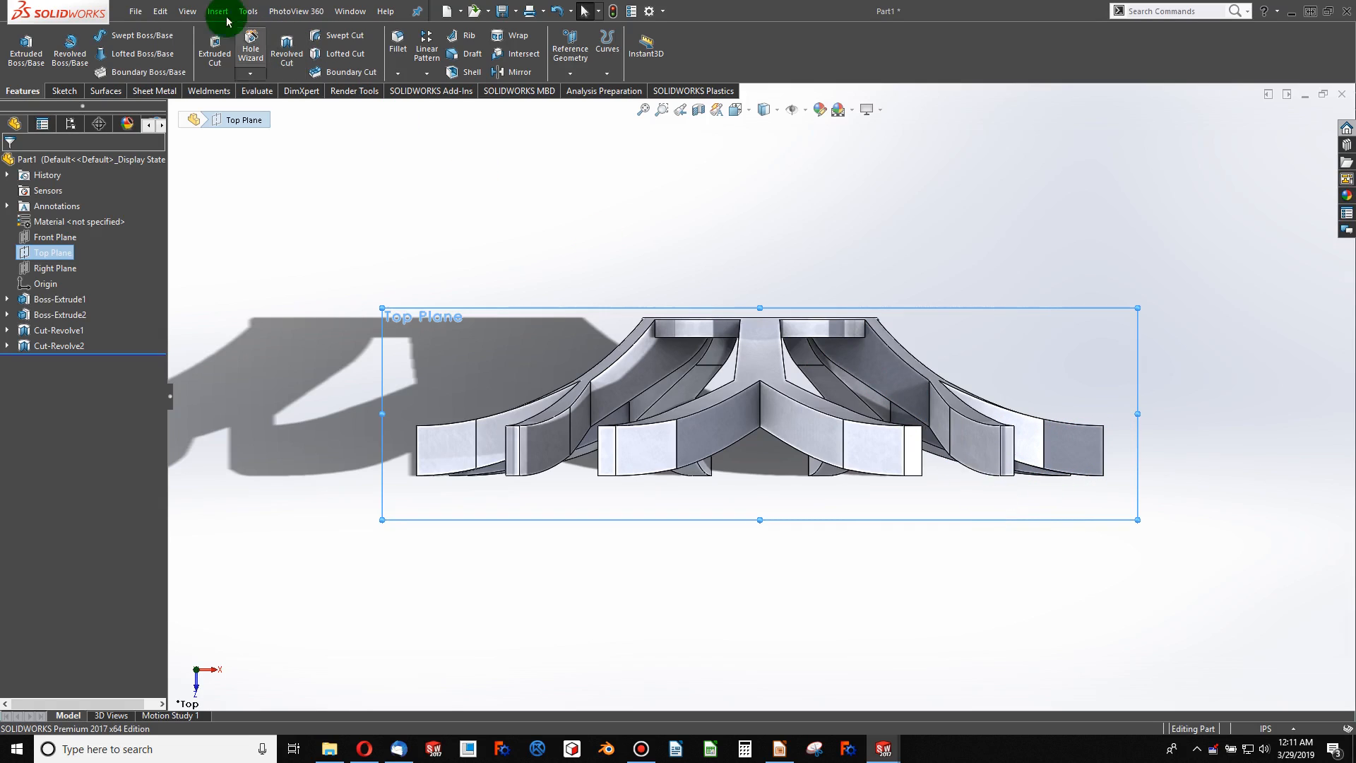
{"action": "left_click", "coordinate": [63, 94]}
{"action": "left_click", "coordinate": [17, 40]}
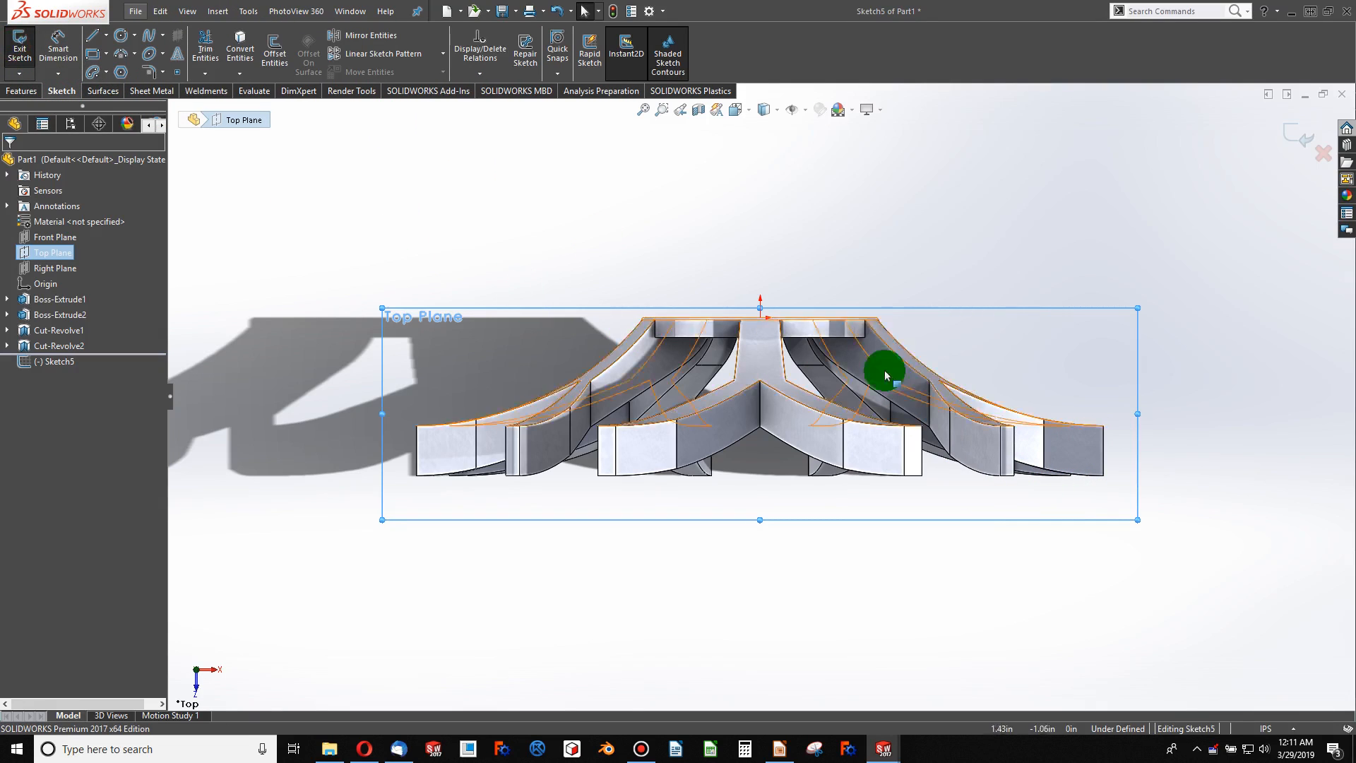
{"action": "scroll", "coordinate": [1059, 429], "scroll_direction": "down", "scroll_amount": 3}
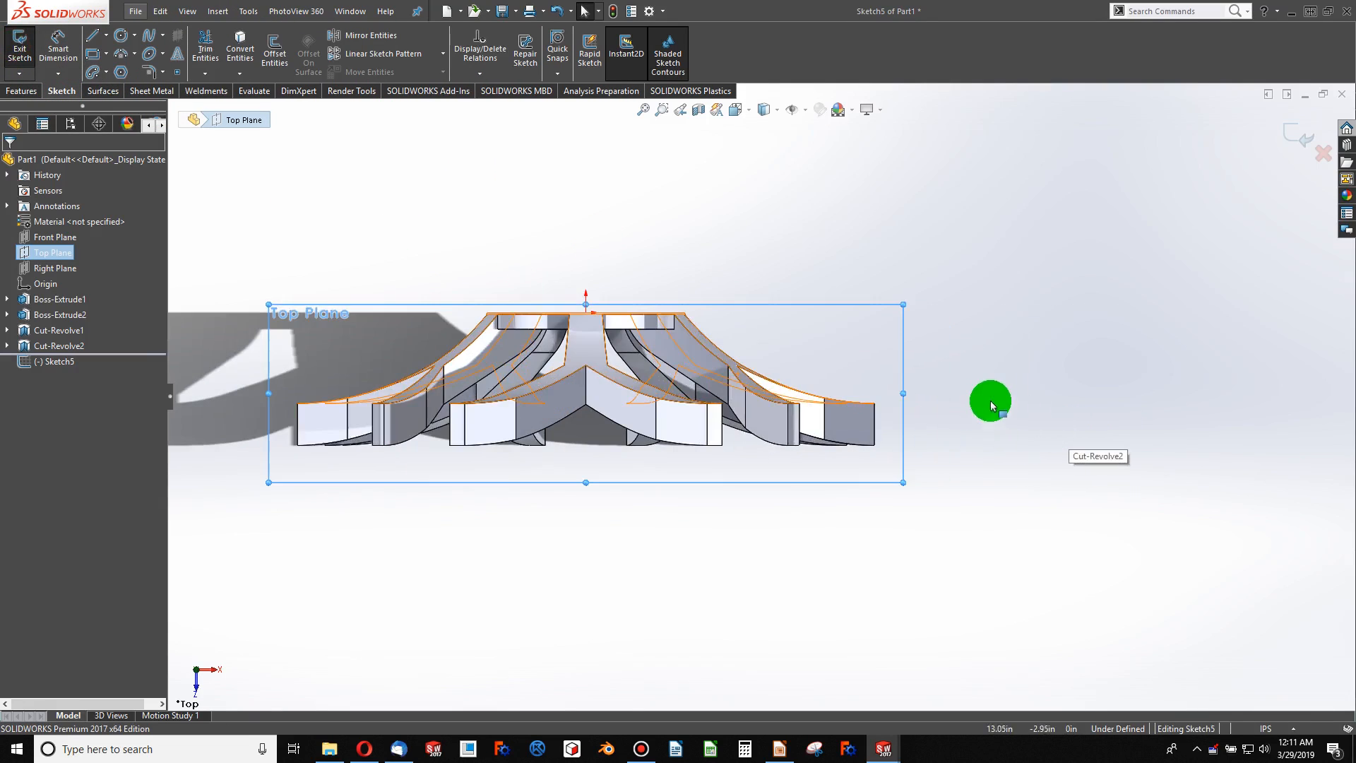
- Sketch an open rim profile beside the spoke end: horizontal line, about 0.47 in arc, vertical line, about 0.6 in arc, slanted line, end arc
{"action": "left_click", "coordinate": [95, 38]}
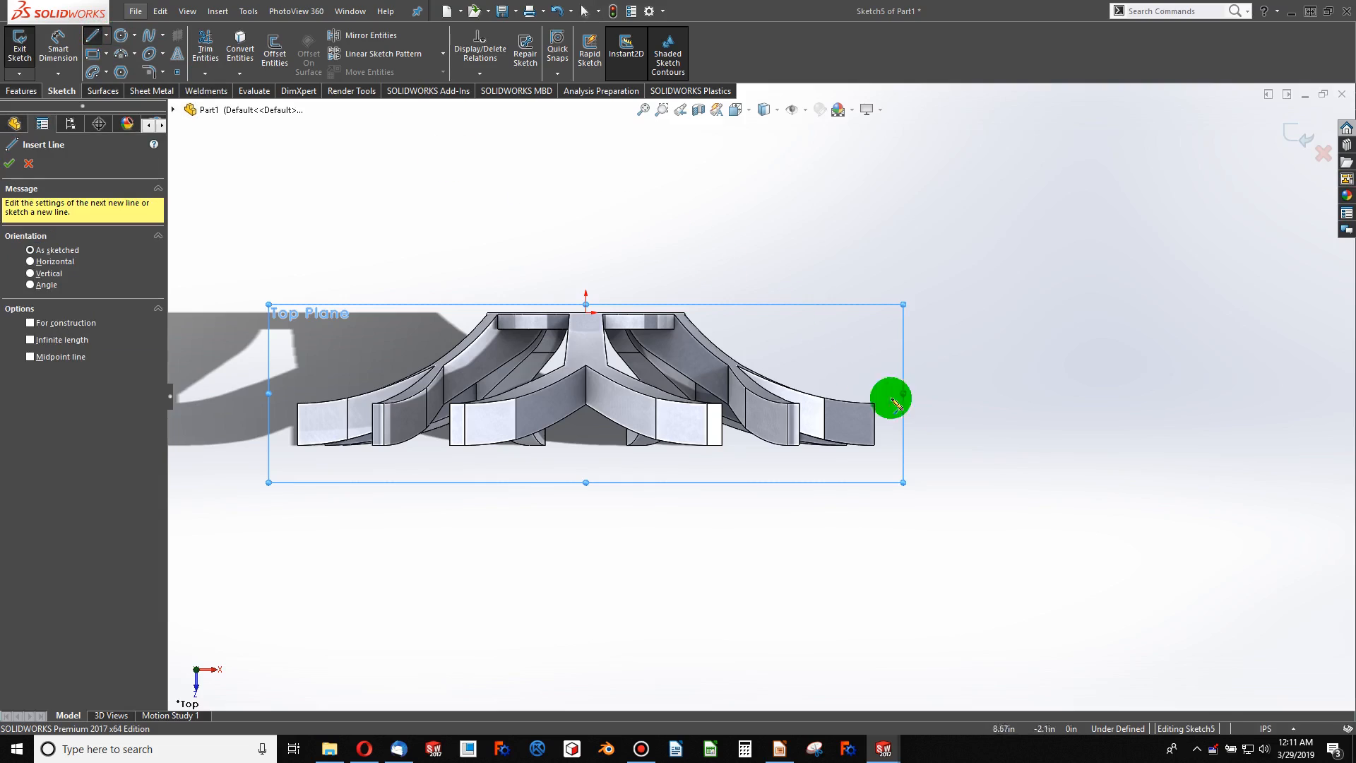
{"action": "left_click", "coordinate": [918, 460]}
{"action": "left_click", "coordinate": [893, 464]}
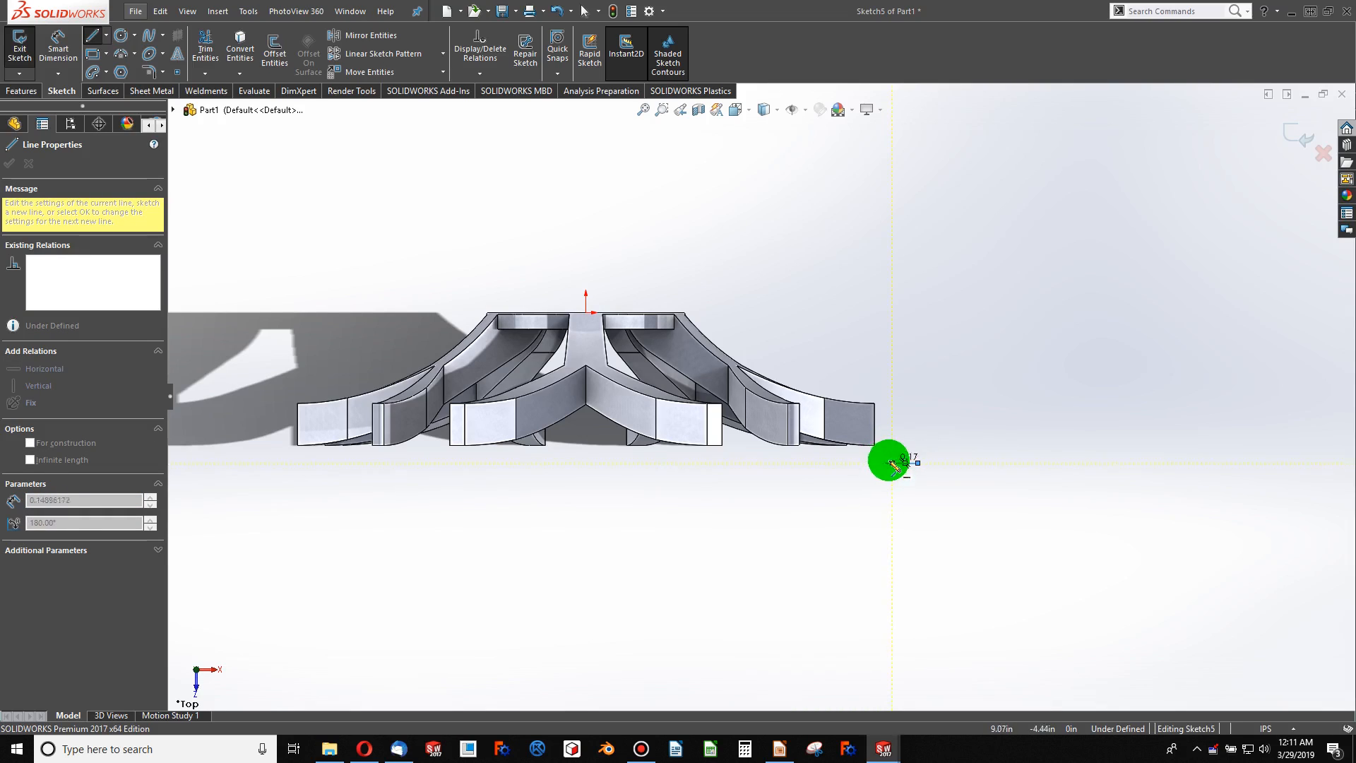
{"action": "left_click", "coordinate": [879, 449]}
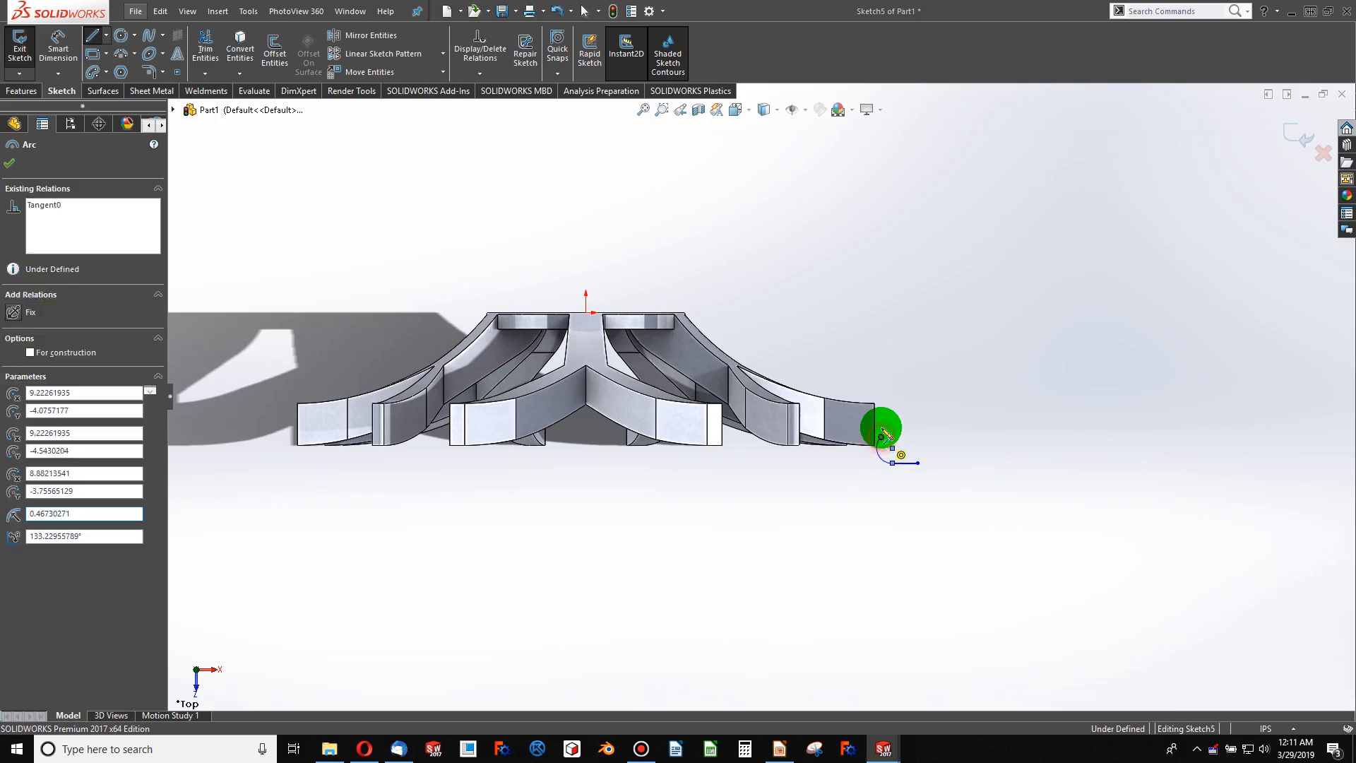
{"action": "left_click", "coordinate": [882, 417]}
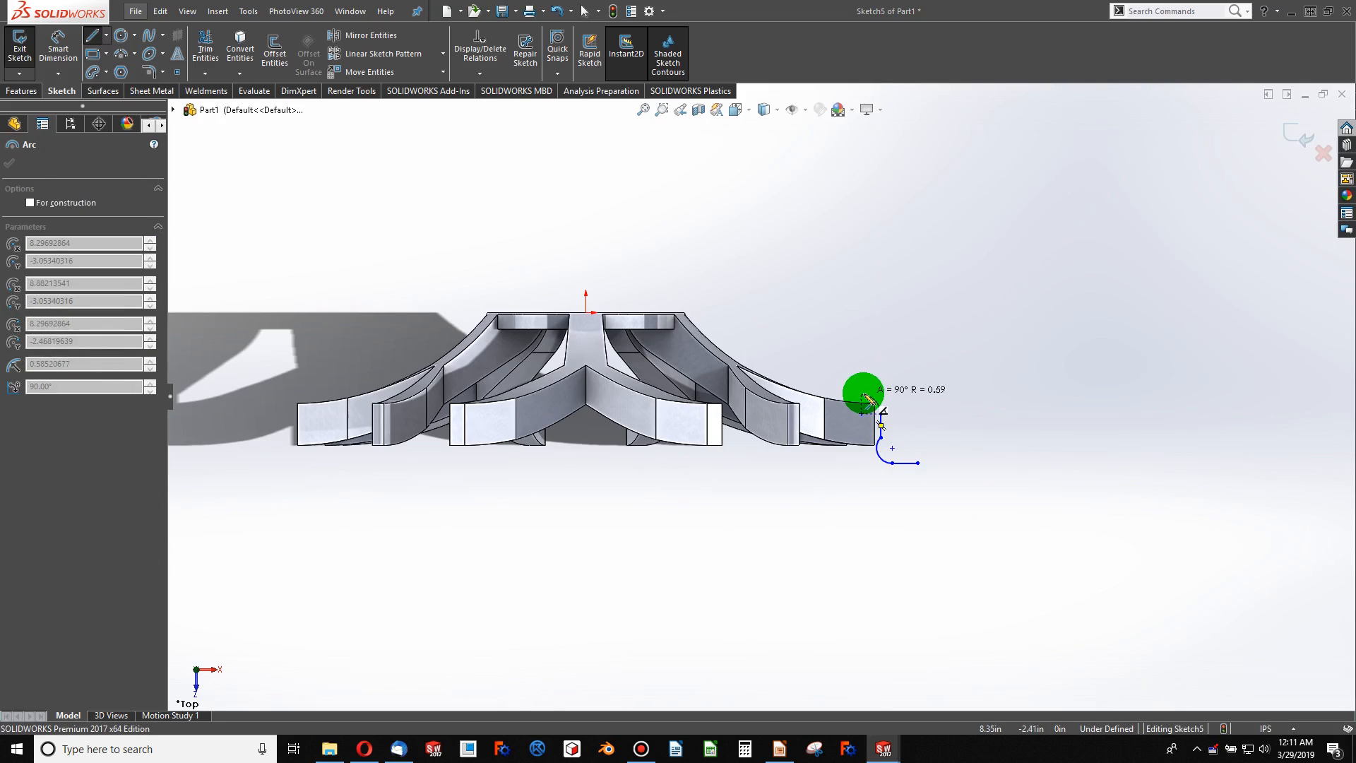
{"action": "left_click", "coordinate": [861, 393]}
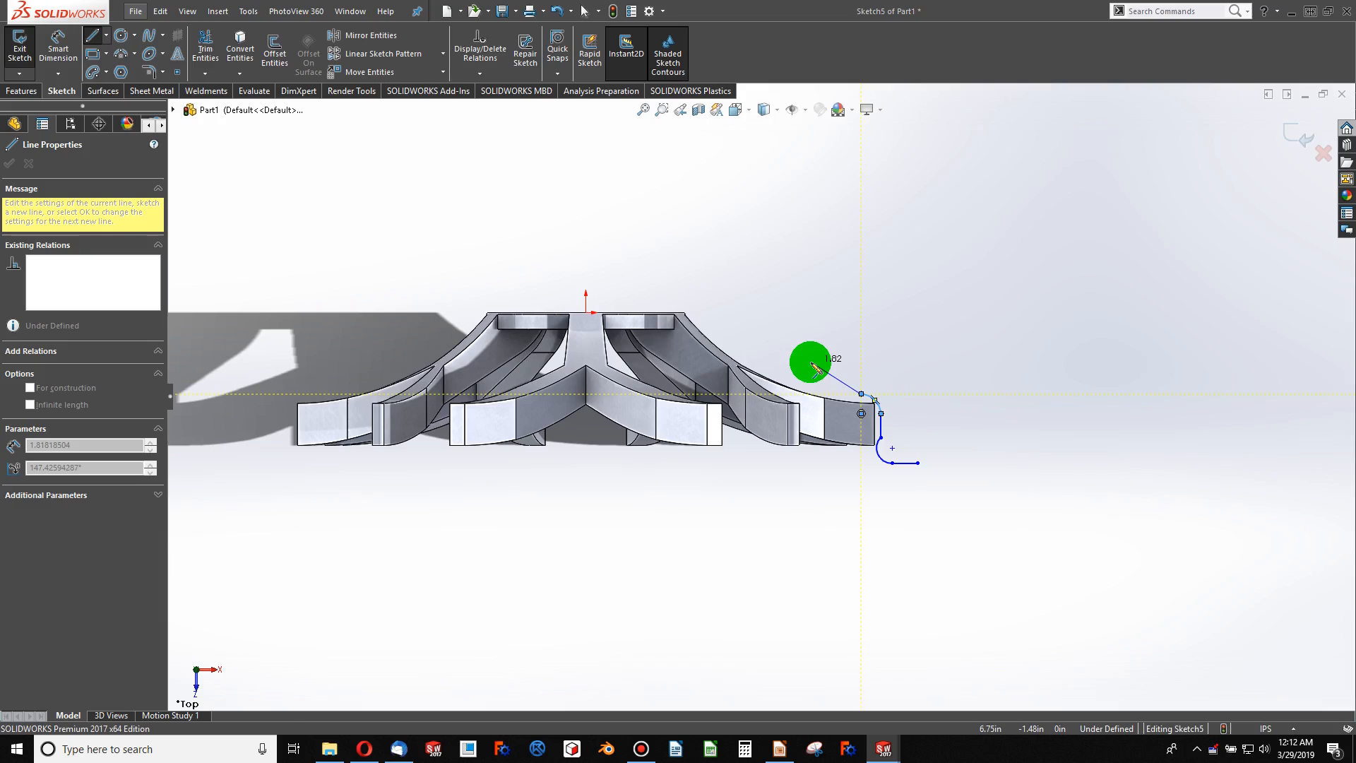
{"action": "left_click", "coordinate": [835, 377]}
{"action": "left_click", "coordinate": [811, 361]}
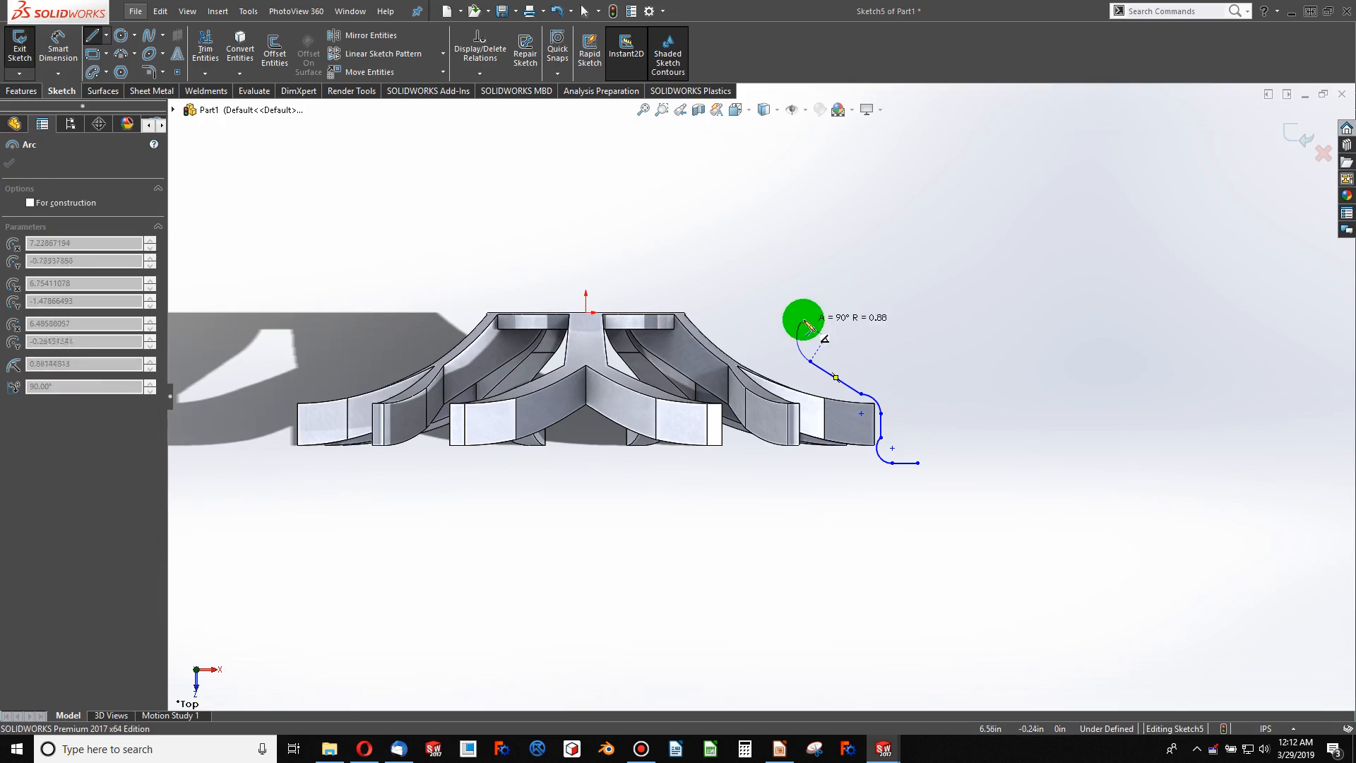
{"action": "left_click", "coordinate": [797, 329]}
{"action": "key", "text": "Escape"}
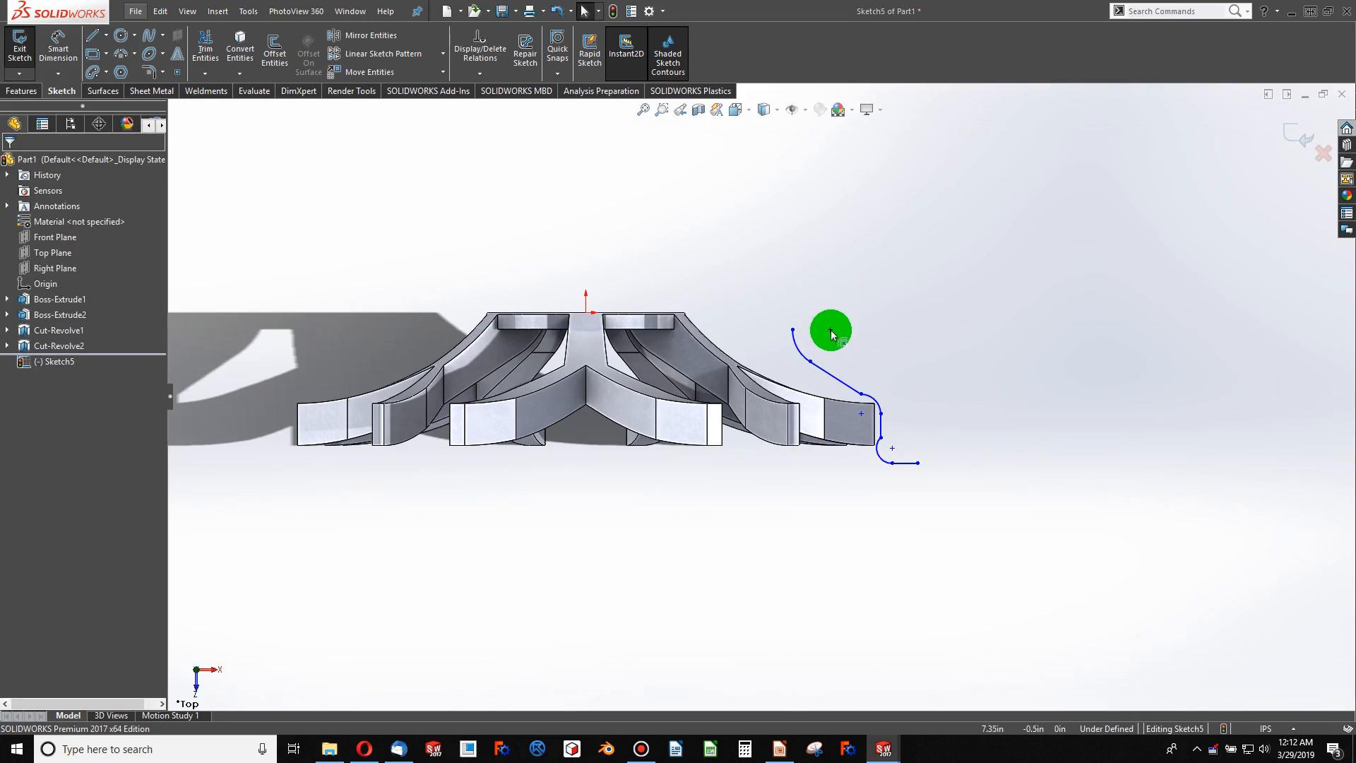
- Make the lower arc tangent to the vertical line and the middle arc tangent to the slanted line
{"action": "scroll", "coordinate": [877, 457], "scroll_direction": "down", "scroll_amount": 4}
{"action": "left_click", "coordinate": [842, 417]}
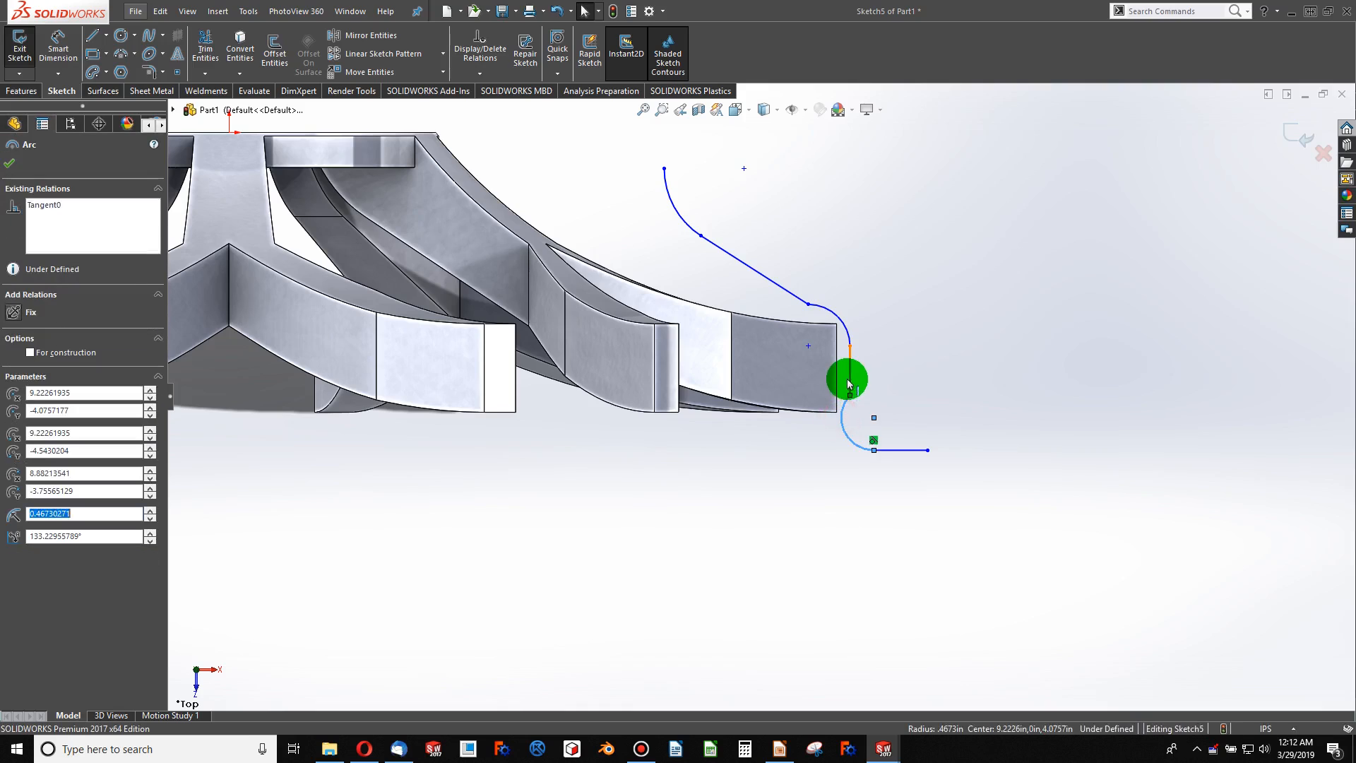
{"action": "left_click", "coordinate": [851, 374], "text": "ctrl"}
{"action": "left_click", "coordinate": [889, 316]}
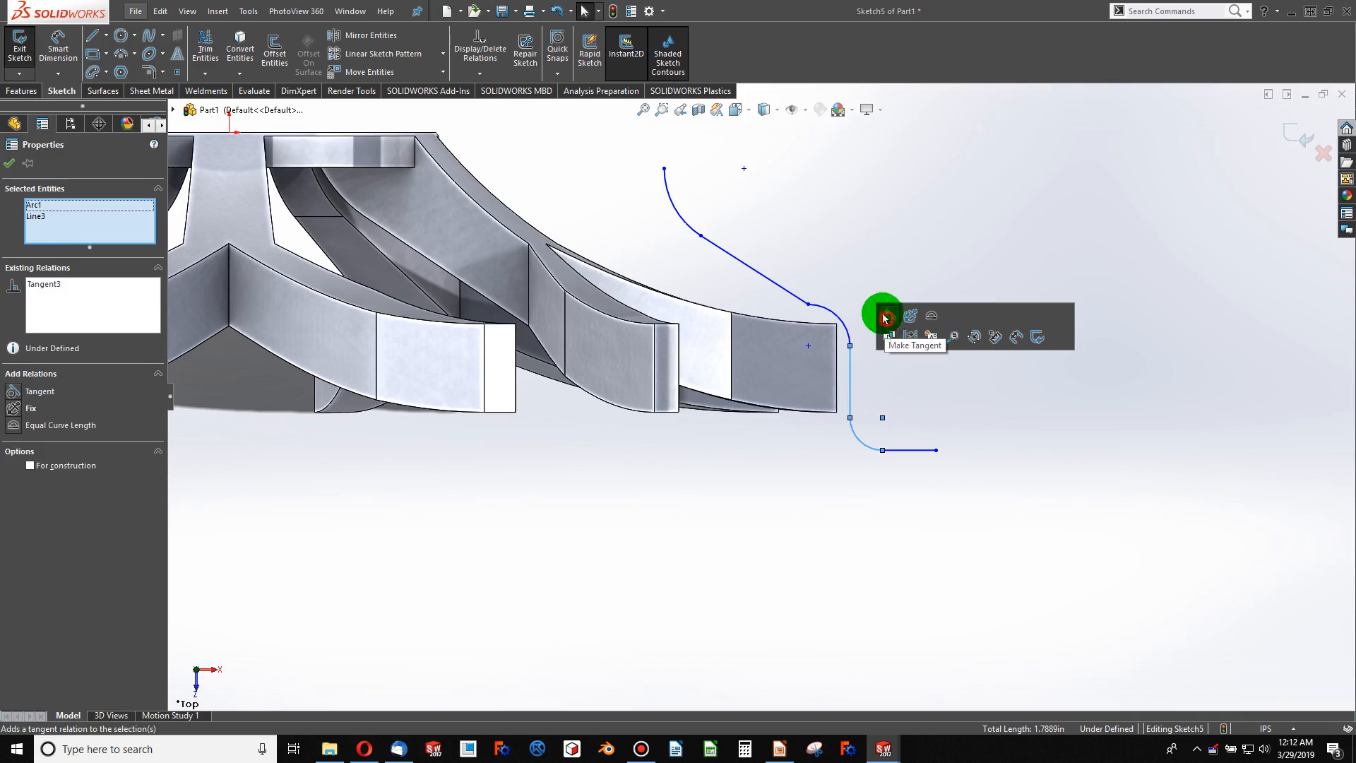
{"action": "left_click", "coordinate": [827, 307]}
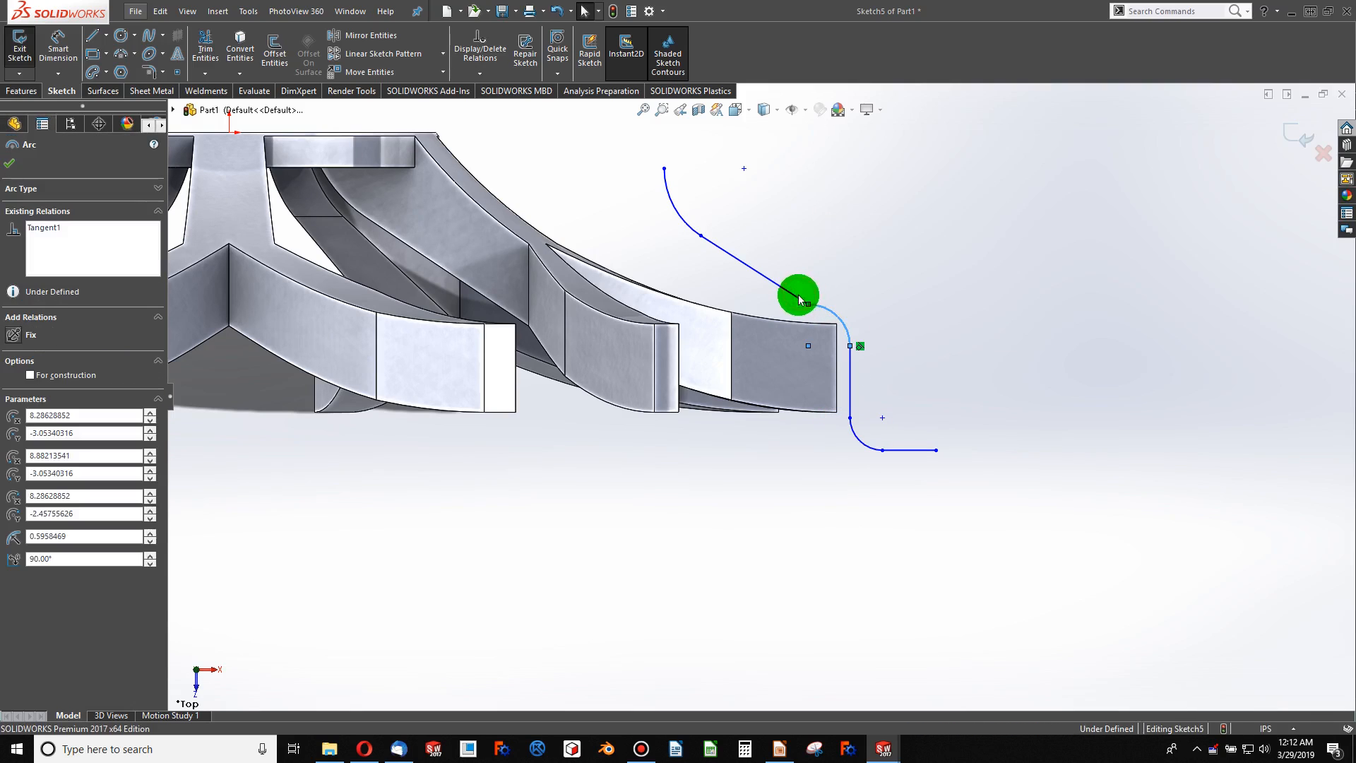
{"action": "left_click", "coordinate": [792, 296], "text": "ctrl"}
{"action": "left_click", "coordinate": [839, 291], "text": "ctrl"}
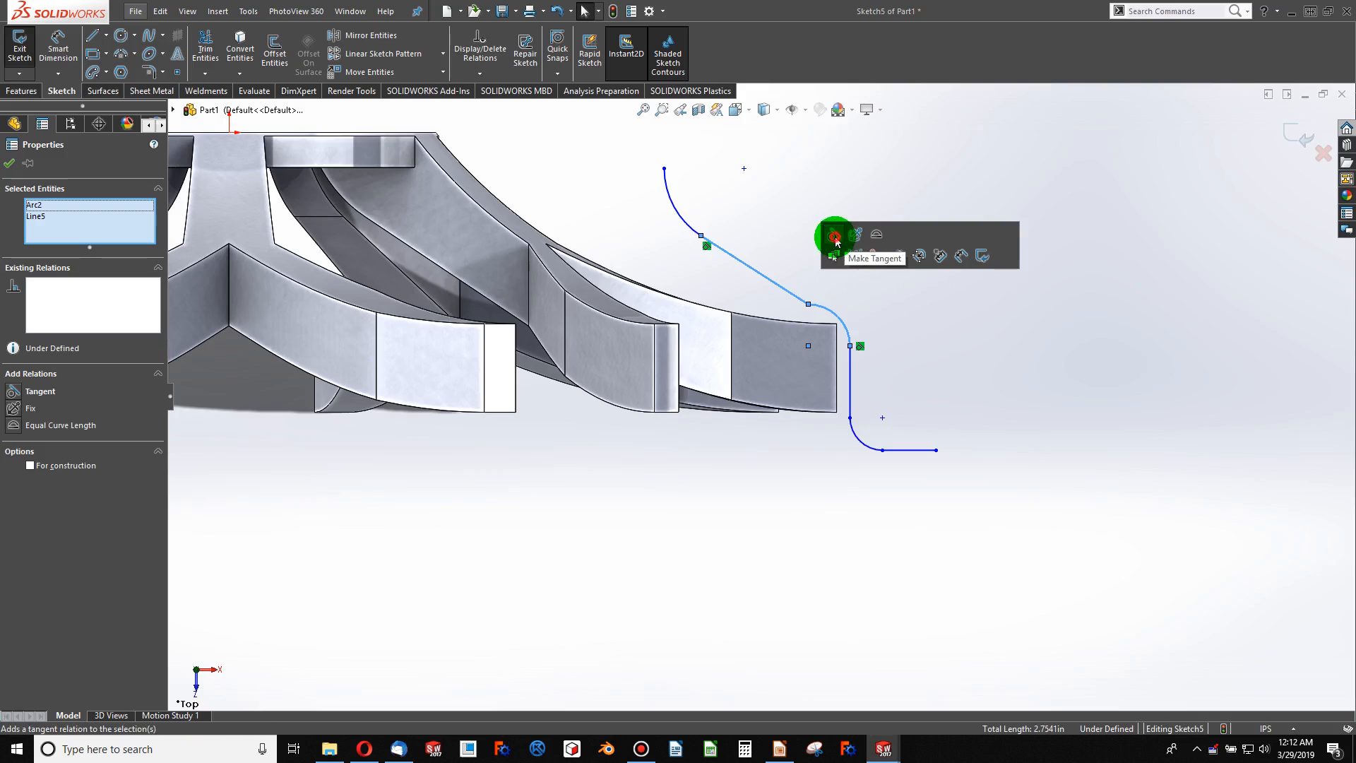
{"action": "left_click", "coordinate": [835, 243]}
{"action": "scroll", "coordinate": [476, 219], "scroll_direction": "up", "scroll_amount": 5}
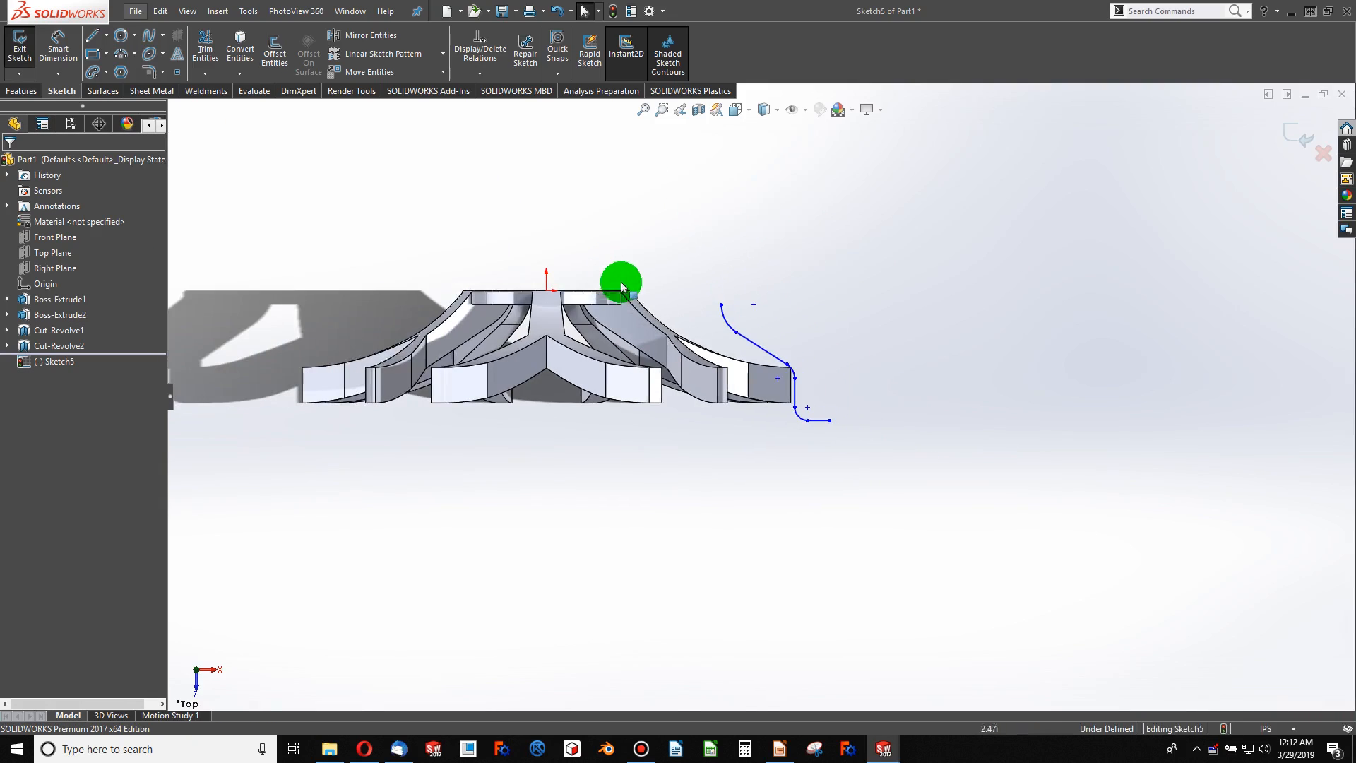
- Dimension the vertical distance from the origin to the free end of the profile's horizontal line as 4 in
{"action": "left_click", "coordinate": [58, 50]}
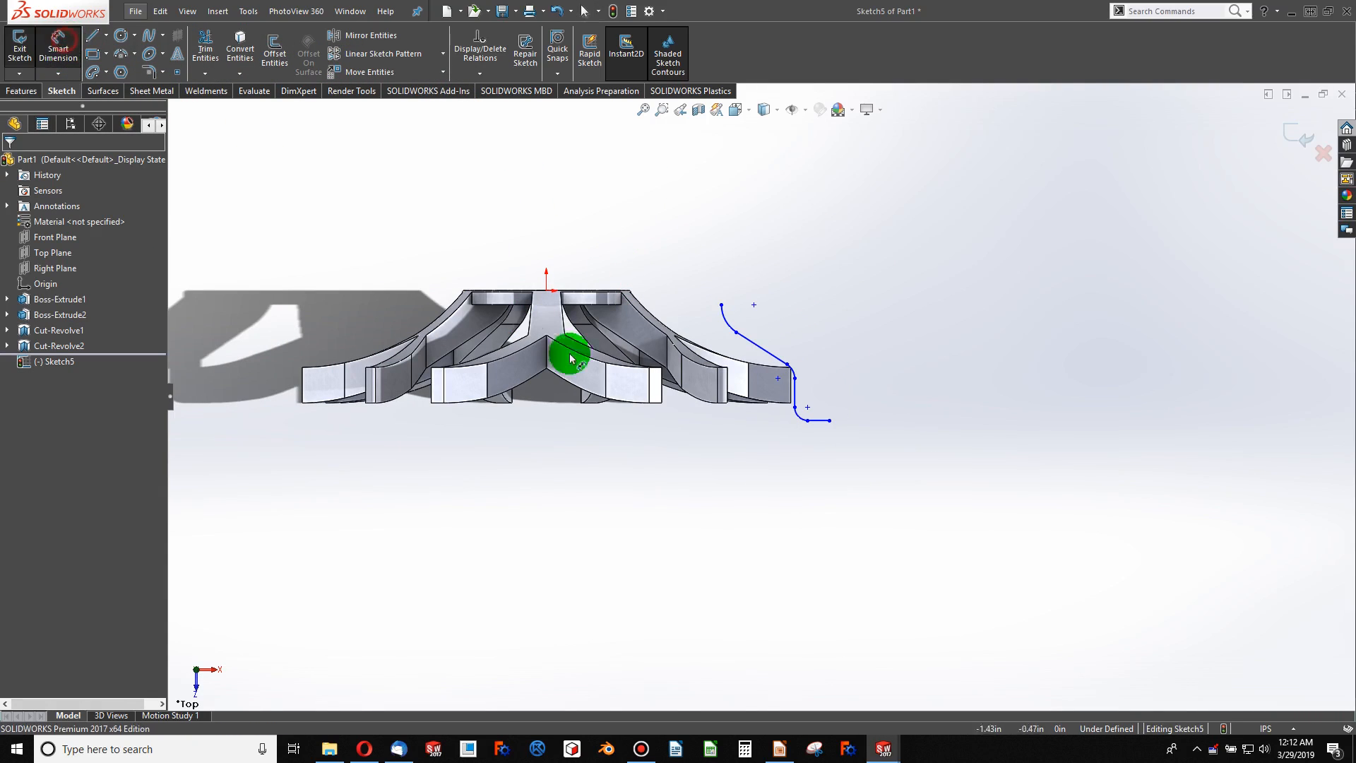
{"action": "left_click", "coordinate": [829, 421]}
{"action": "left_click", "coordinate": [550, 289]}
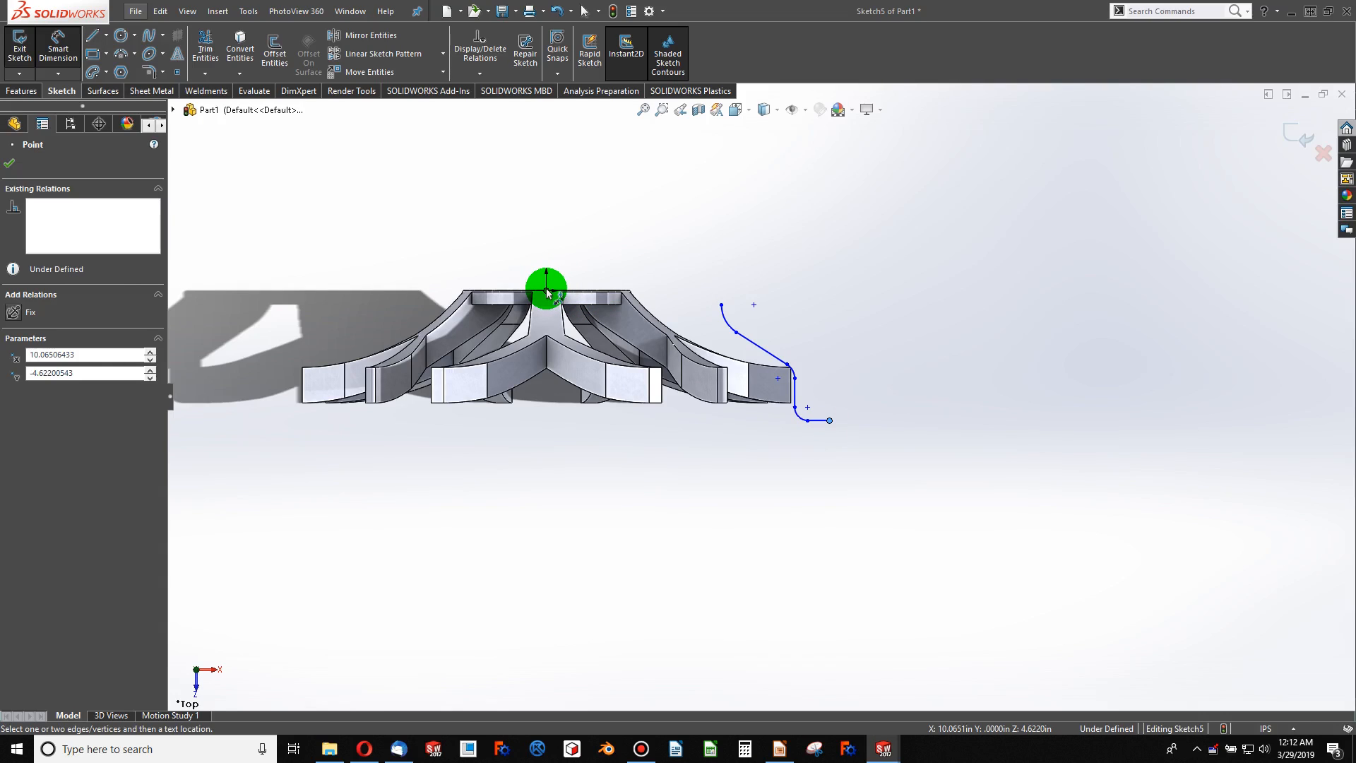
{"action": "scroll", "coordinate": [548, 291], "scroll_direction": "down", "scroll_amount": 4}
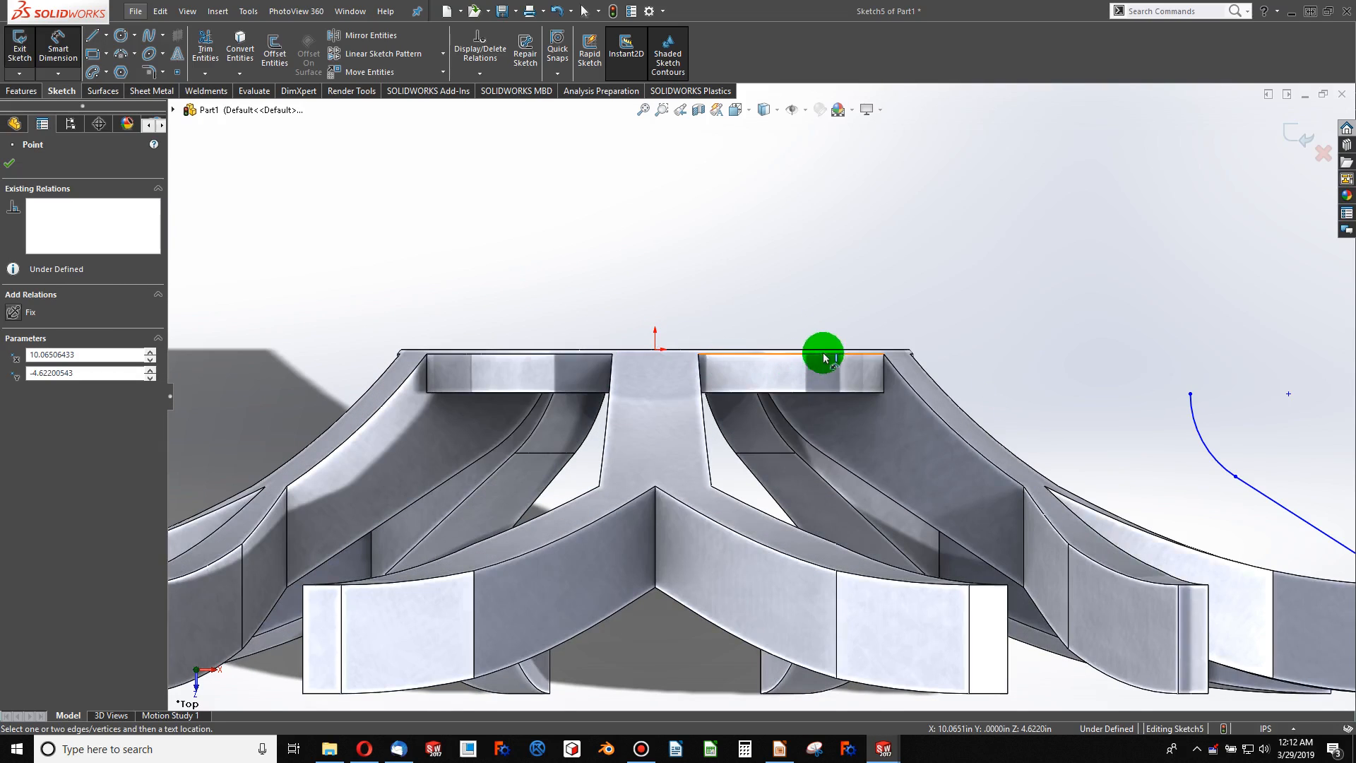
{"action": "mouse_move", "coordinate": [732, 339]}
{"action": "middle_mouse_down"}
{"action": "mouse_move", "coordinate": [736, 366]}
{"action": "mouse_move", "coordinate": [720, 306]}
{"action": "mouse_move", "coordinate": [723, 363]}
{"action": "middle_mouse_up"}
{"action": "key", "text": "ctrl+8"}
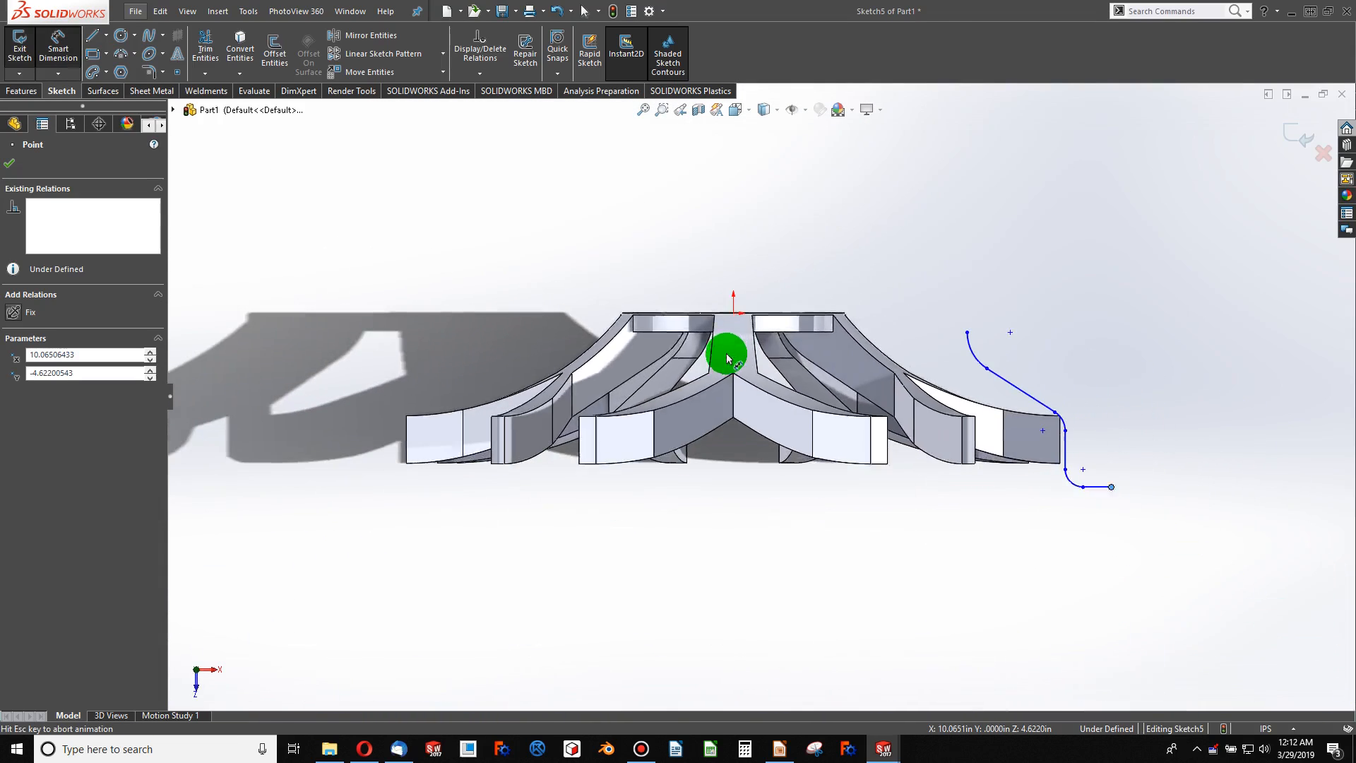
{"action": "left_click", "coordinate": [738, 311]}
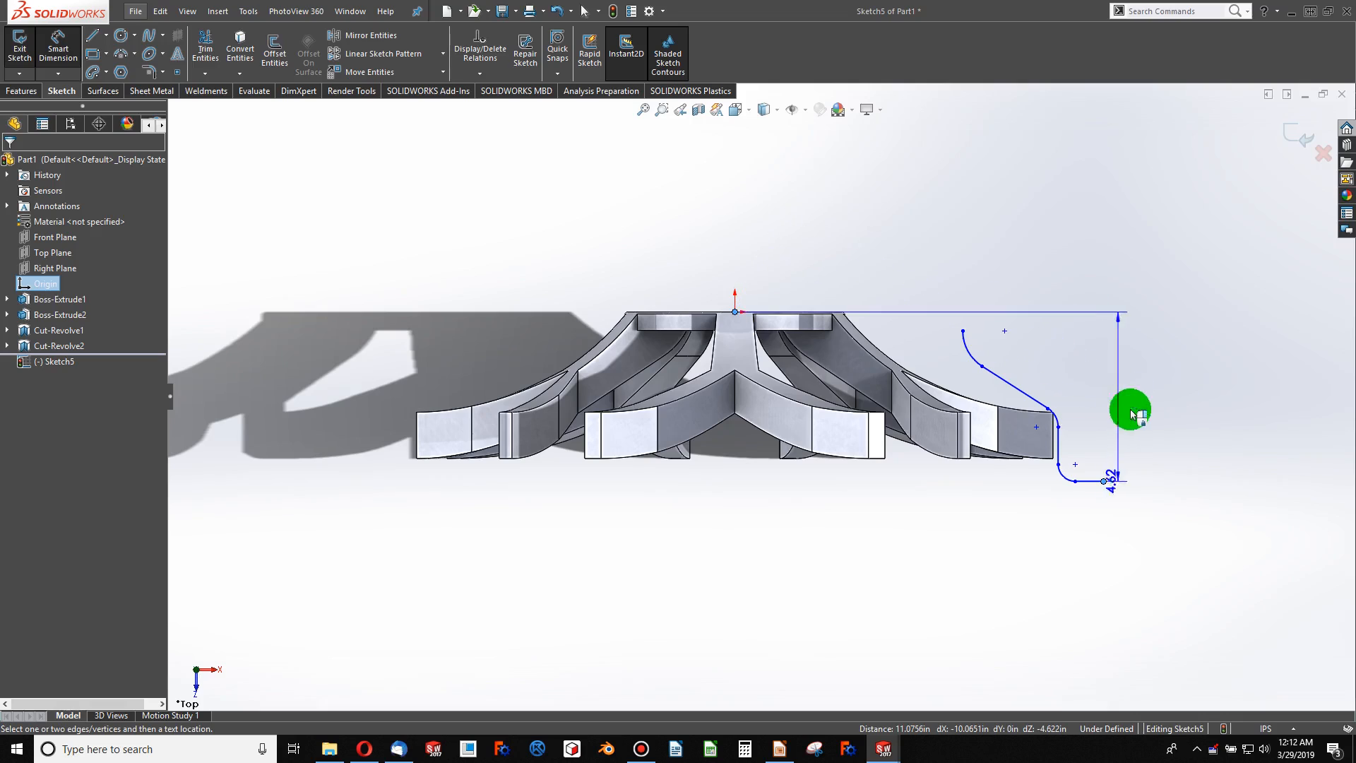
{"action": "left_click", "coordinate": [1173, 382]}
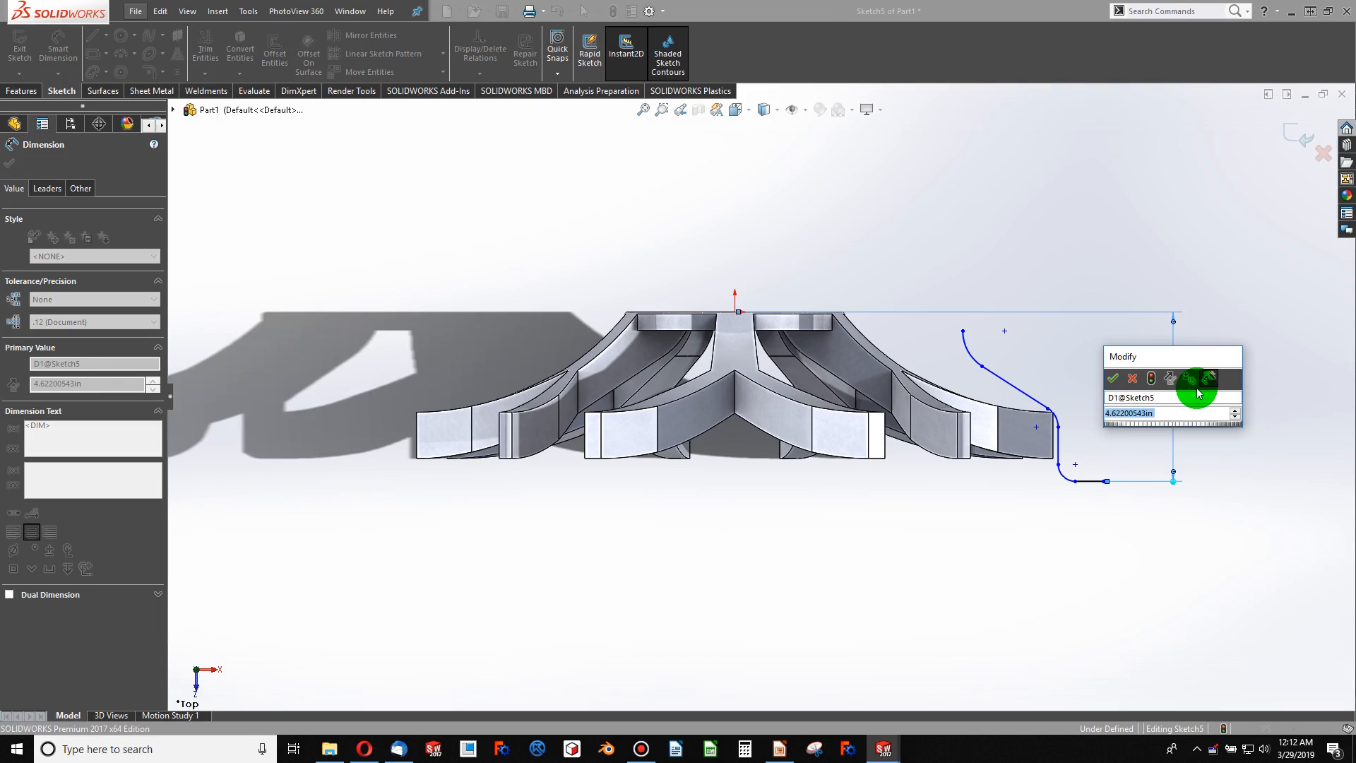
{"action": "type", "text": "4"}
{"action": "key", "text": "Return"}
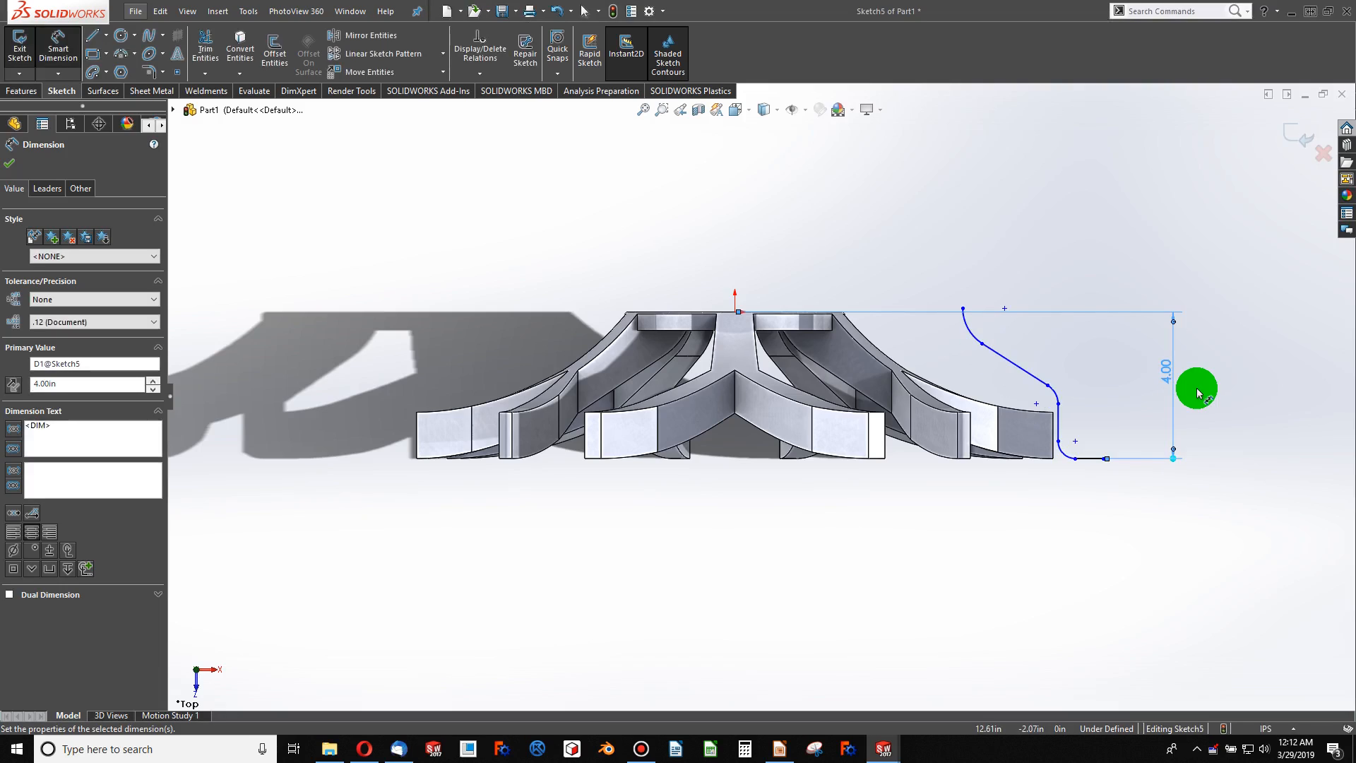
- Change the vertical distance between the origin and the profile's horizontal line to 4.25 in
{"action": "double_click", "coordinate": [1166, 370]}
{"action": "type", "text": "4.25"}
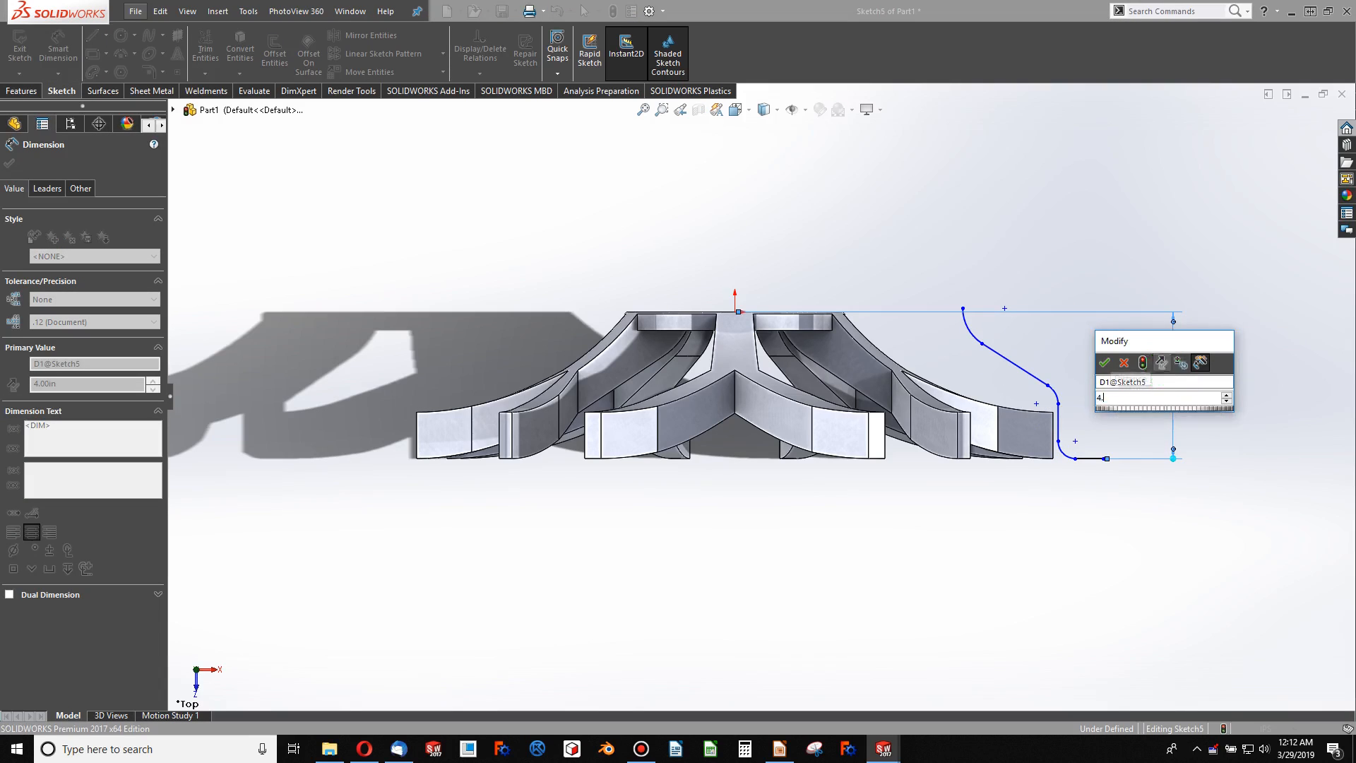
{"action": "key", "text": "Return"}
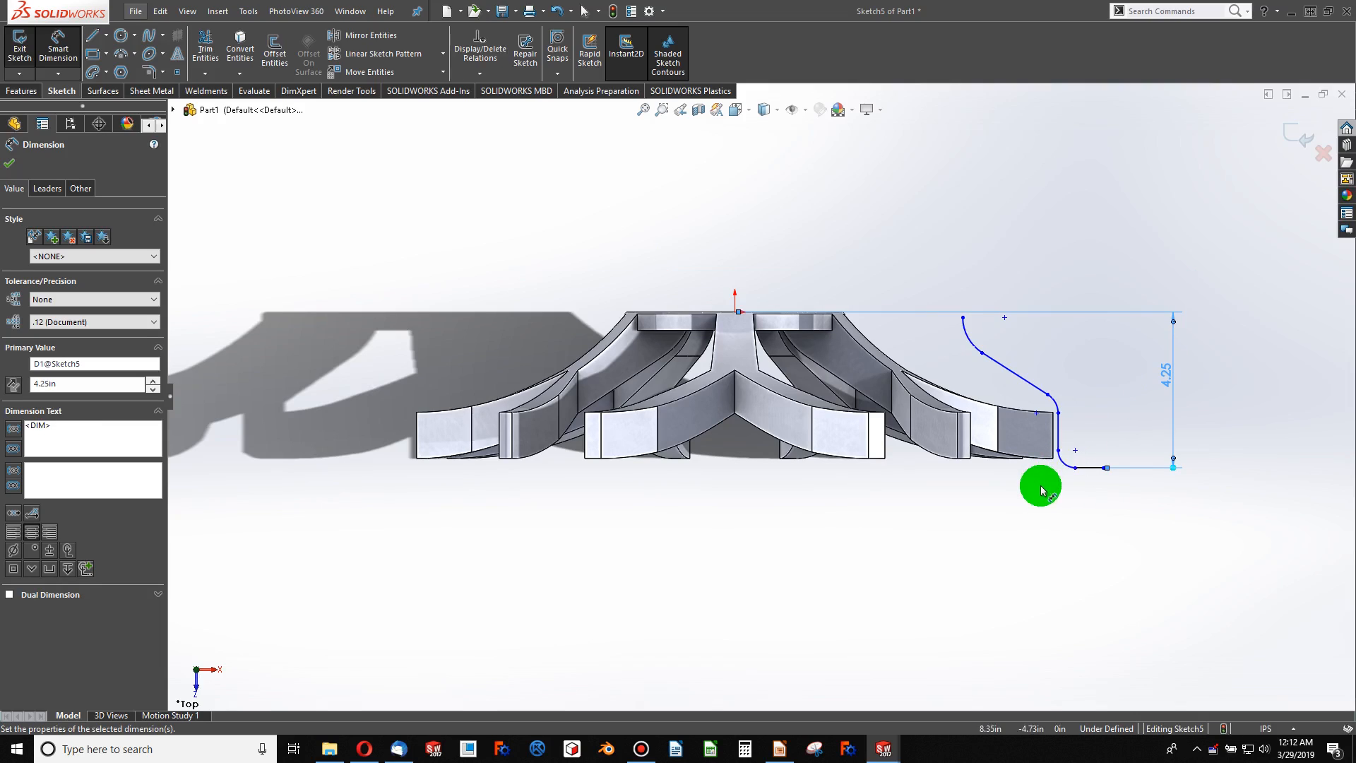
- Make the junction of the lower arc and vertical line coincident with the spoke's outer corner at the wheel's back
{"action": "scroll", "coordinate": [1033, 481], "scroll_direction": "down", "scroll_amount": 1}
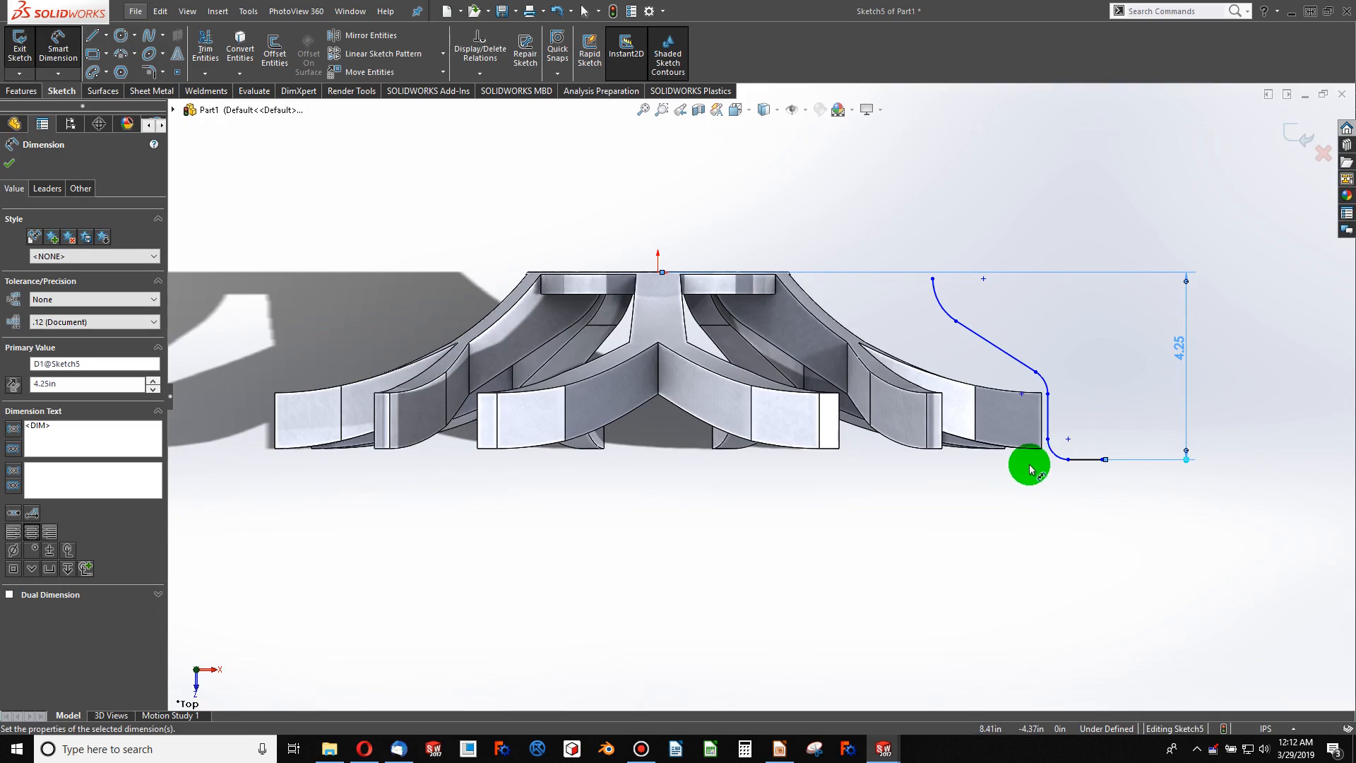
{"action": "left_click", "coordinate": [1030, 470]}
{"action": "left_click", "coordinate": [1047, 439]}
{"action": "left_click", "coordinate": [1041, 448], "text": "ctrl"}
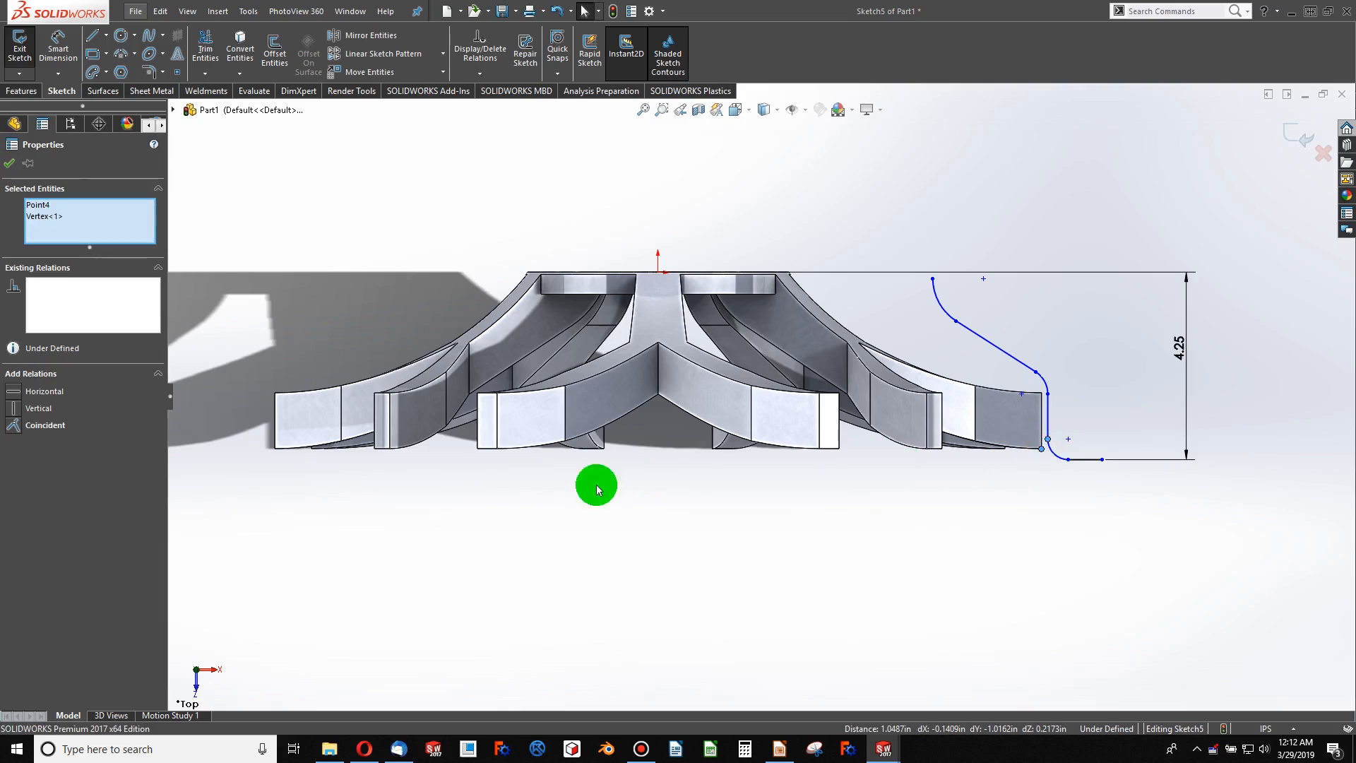
{"action": "left_click", "coordinate": [19, 425]}
{"action": "left_click", "coordinate": [669, 538]}
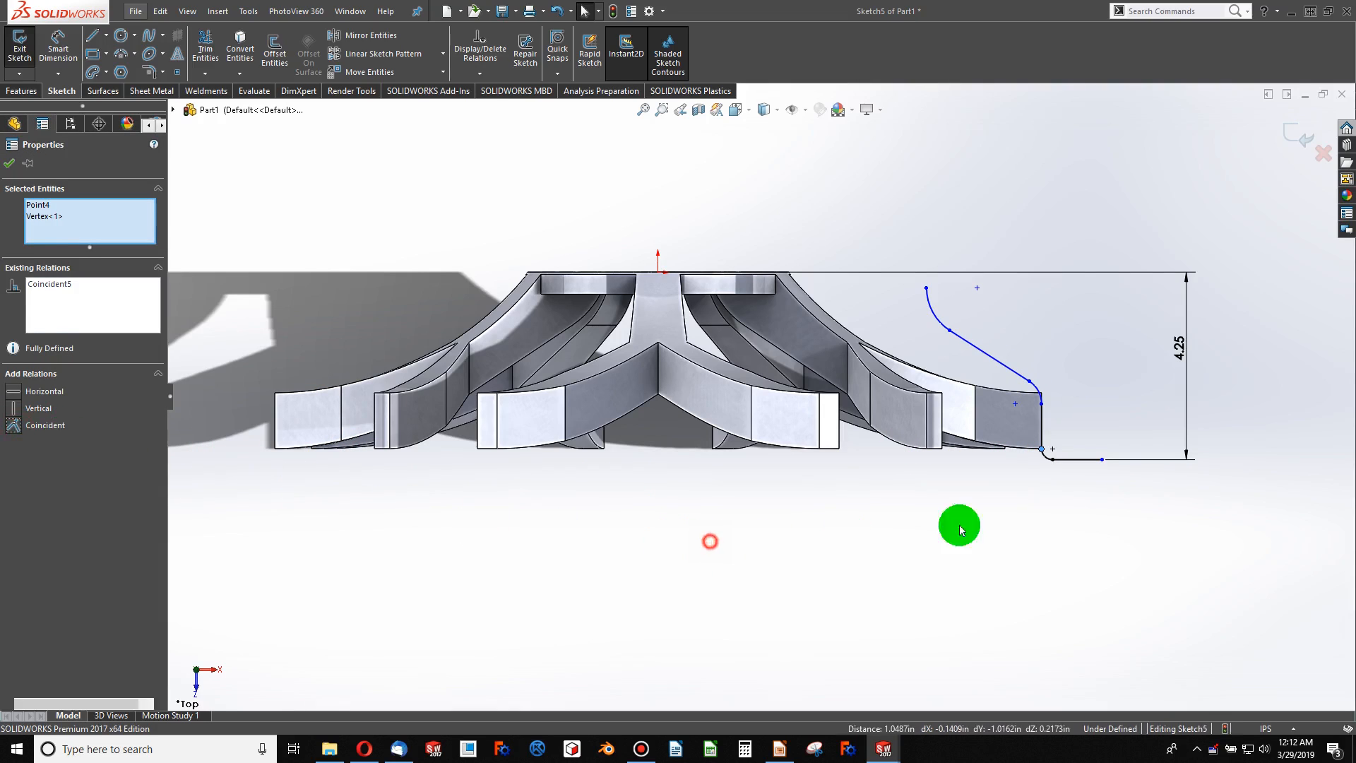
- Shorten the vertical line by moving the middle arc and slanted line closer to the lower arc along the spoke's end face
{"action": "scroll", "coordinate": [996, 439], "scroll_direction": "down", "scroll_amount": 3}
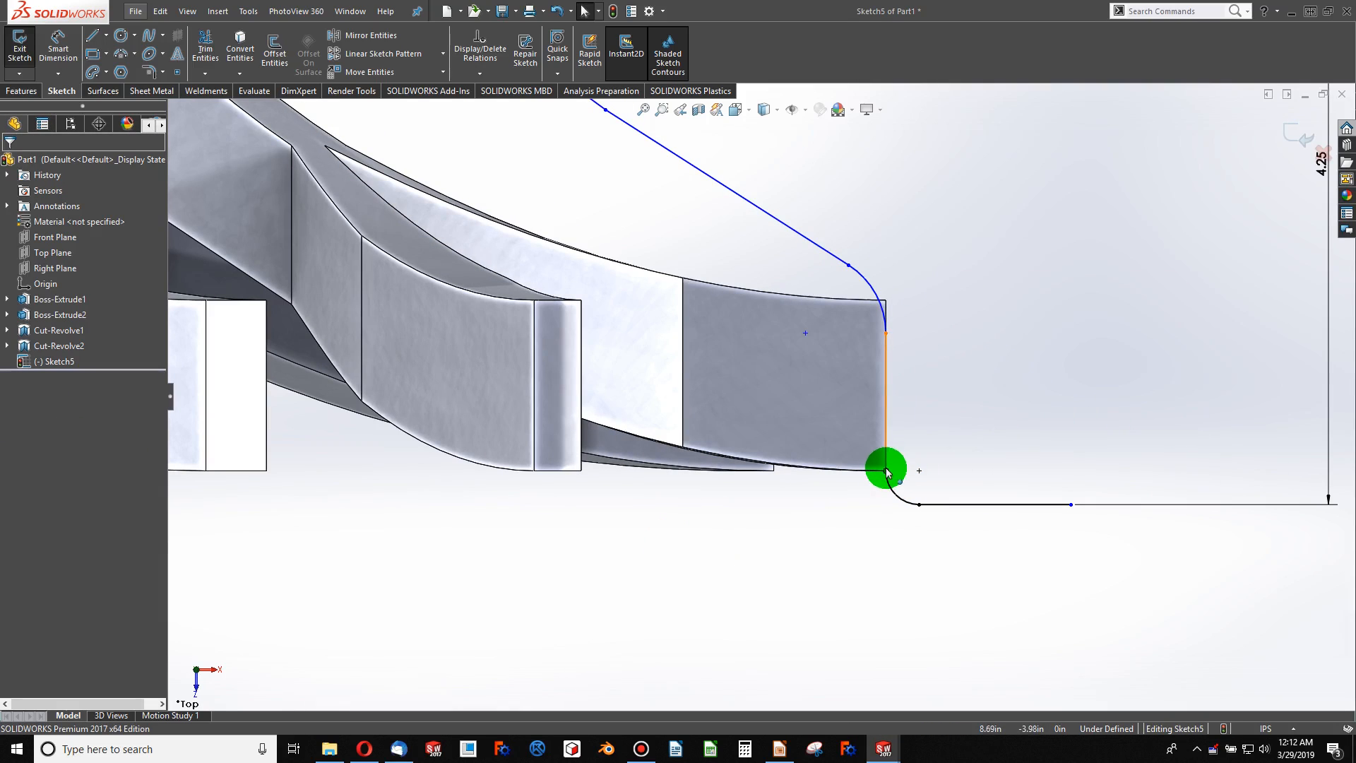
{"action": "scroll", "coordinate": [886, 471], "scroll_direction": "up", "scroll_amount": 3}
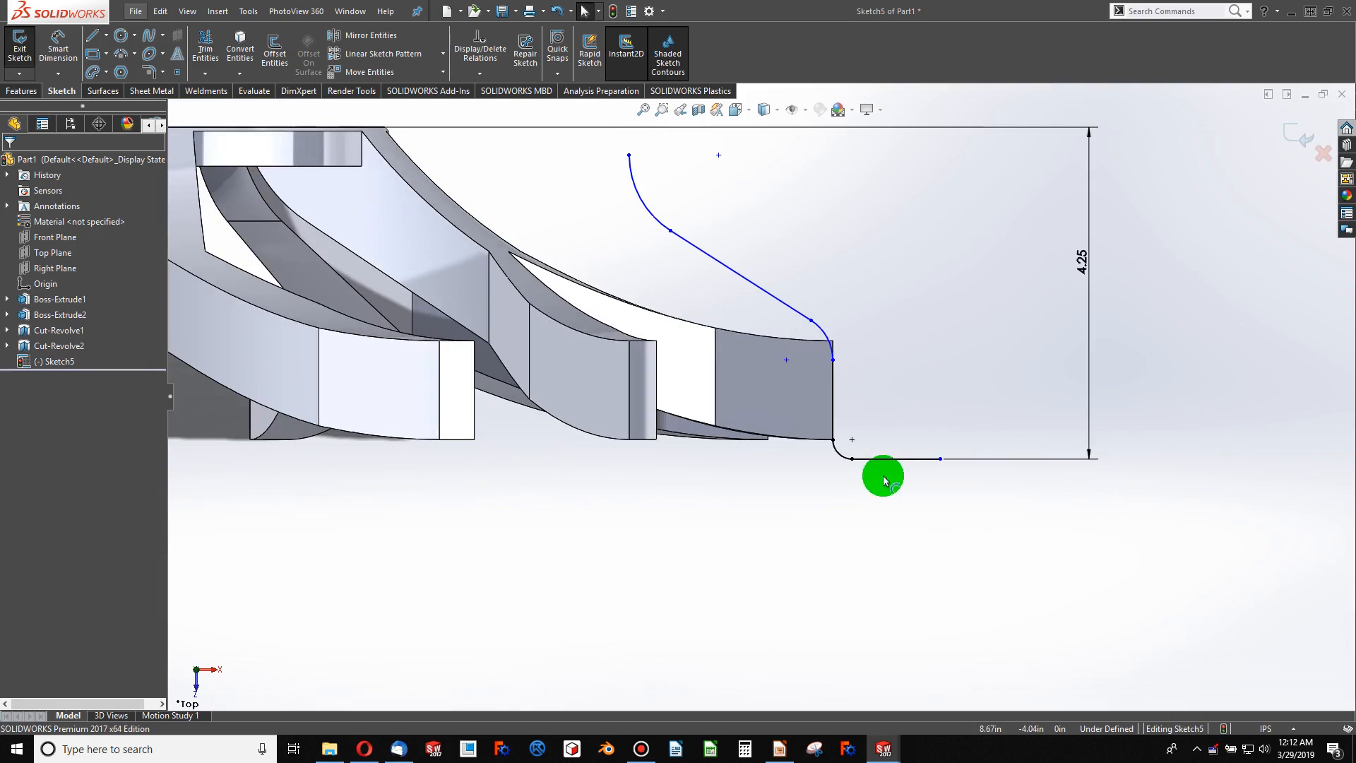
{"action": "left_click", "coordinate": [834, 344]}
{"action": "left_click", "coordinate": [837, 361]}
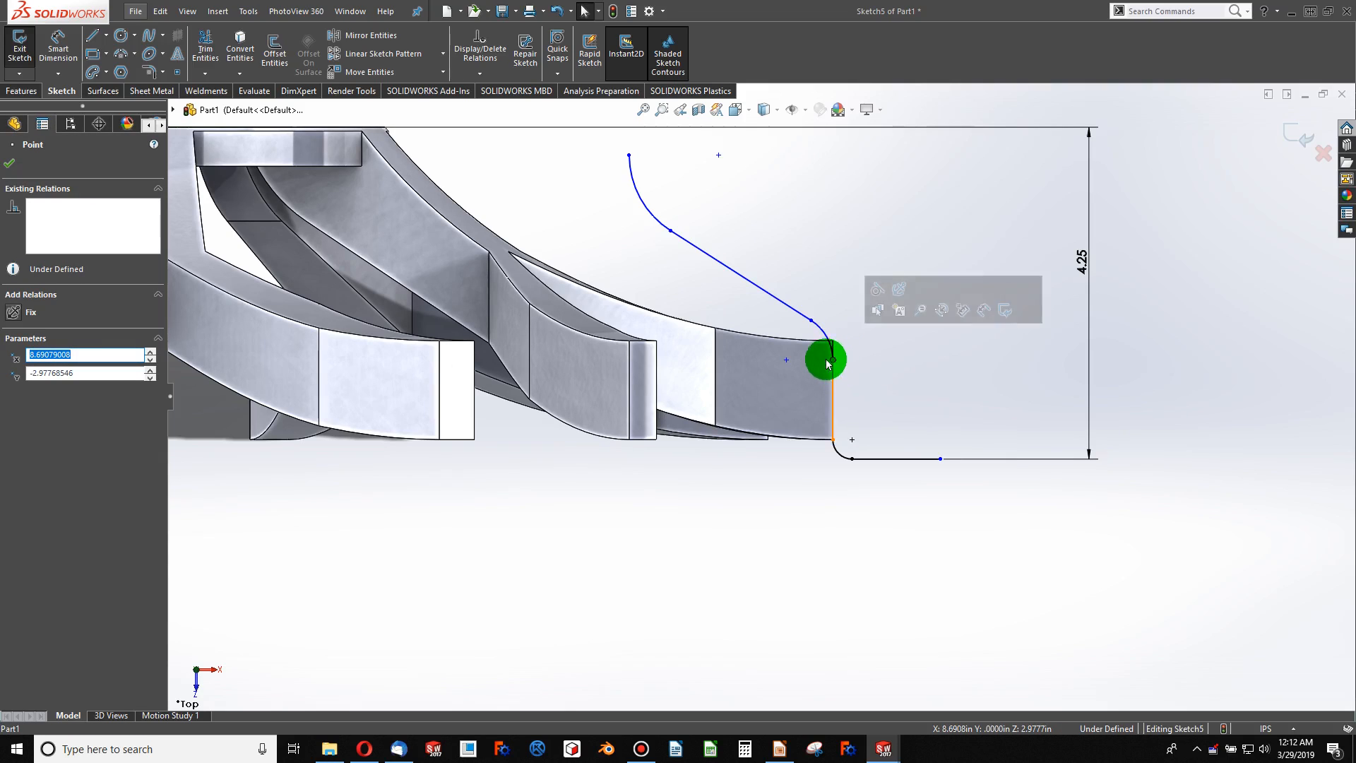
{"action": "left_click_drag", "start_coordinate": [814, 324], "coordinate": [827, 396]}
{"action": "left_click", "coordinate": [833, 410]}
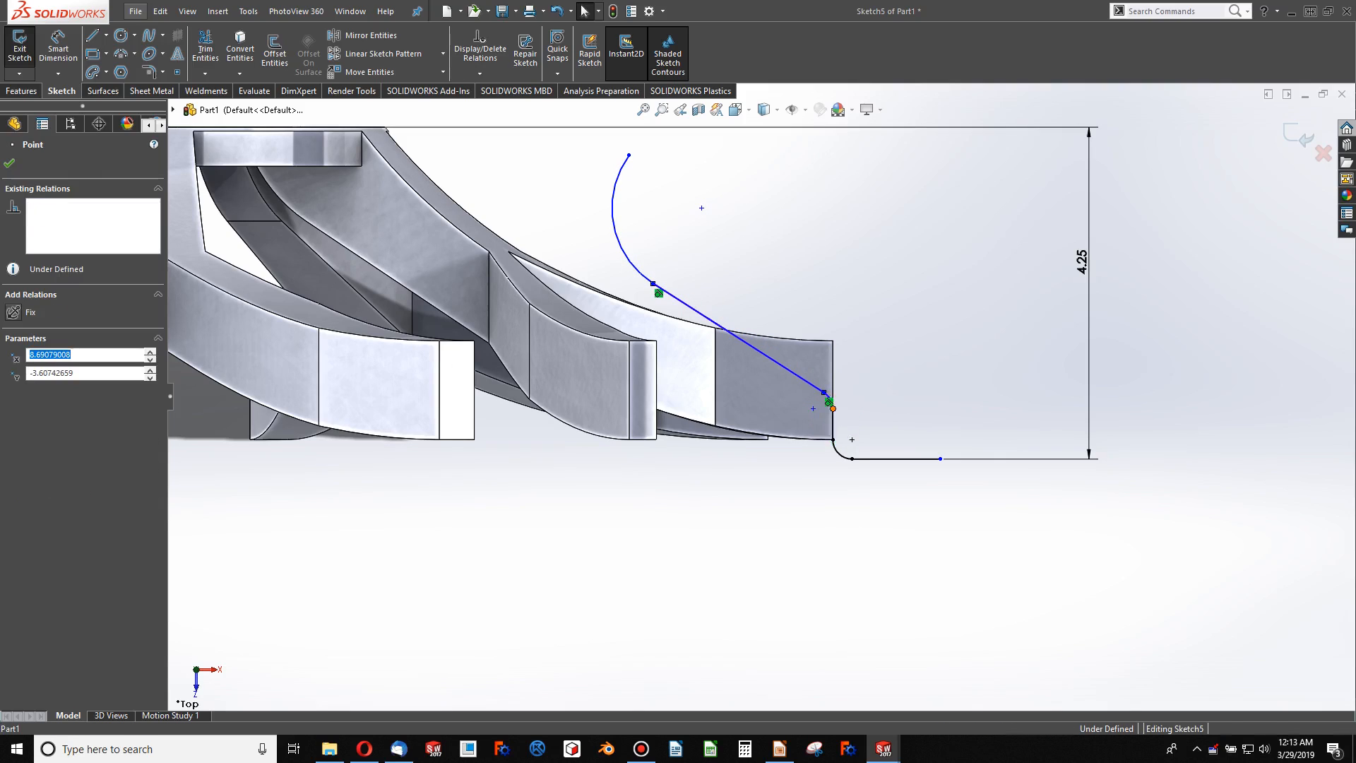
- Make the lower and middle arcs equal in radius and shift their neighbouring slanted line's end slightly away from the lower arc
{"action": "left_click", "coordinate": [838, 454]}
{"action": "left_click", "coordinate": [829, 401], "text": "ctrl"}
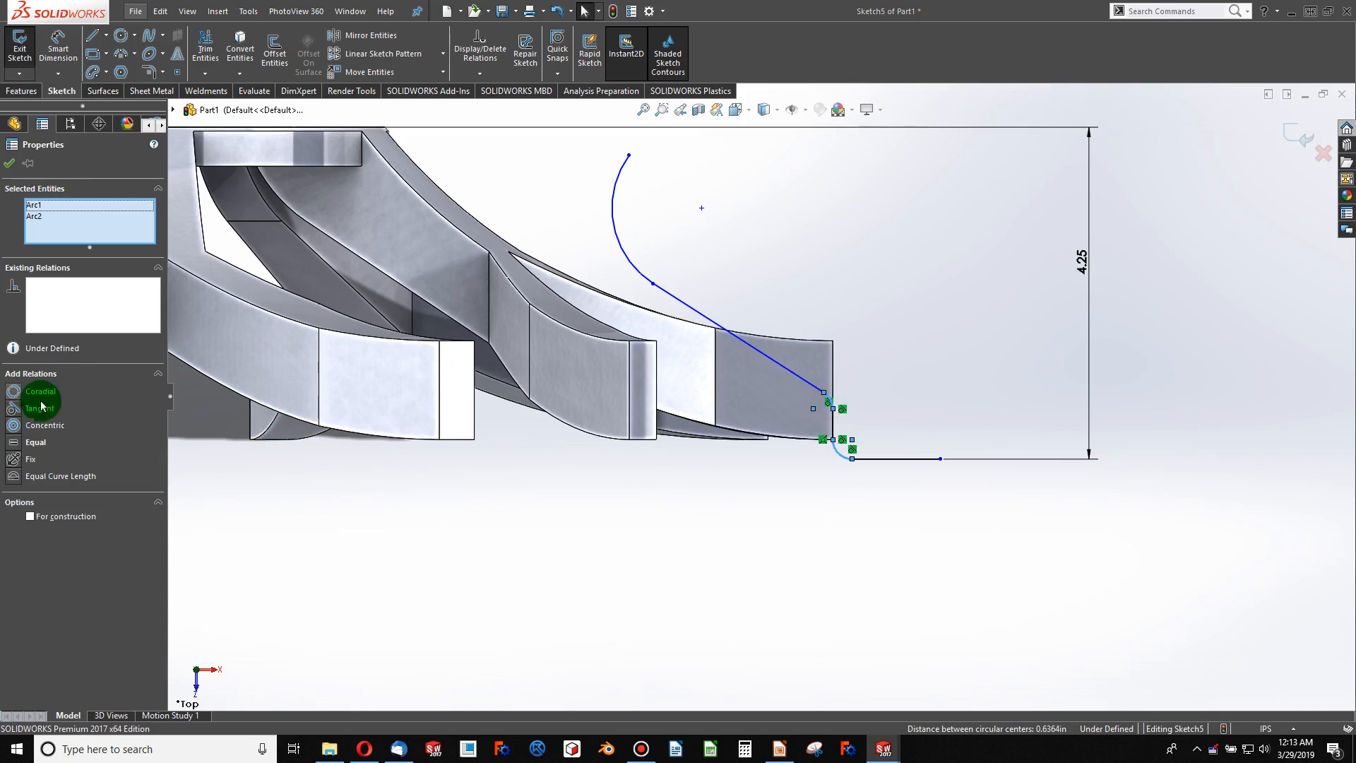
{"action": "left_click", "coordinate": [14, 443]}
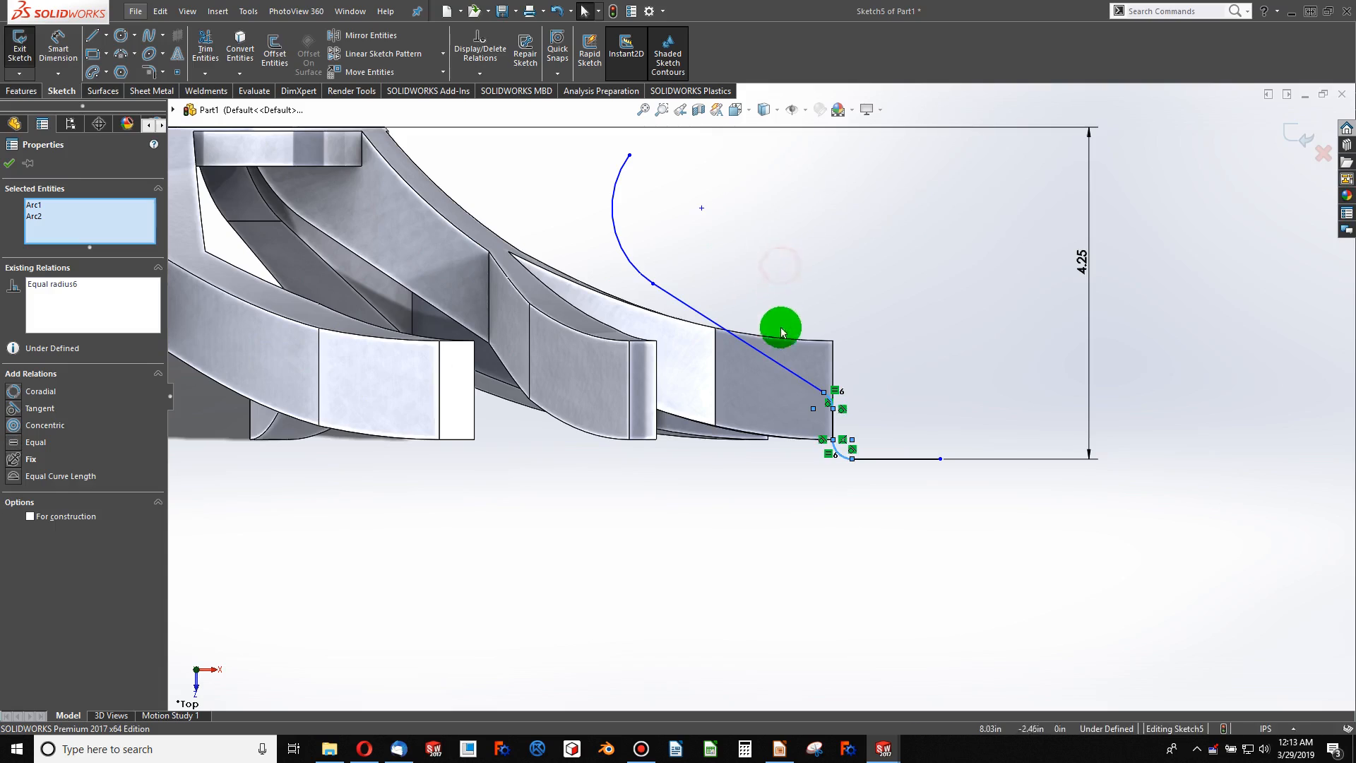
{"action": "scroll", "coordinate": [826, 405], "scroll_direction": "down", "scroll_amount": 3}
{"action": "left_click", "coordinate": [926, 426]}
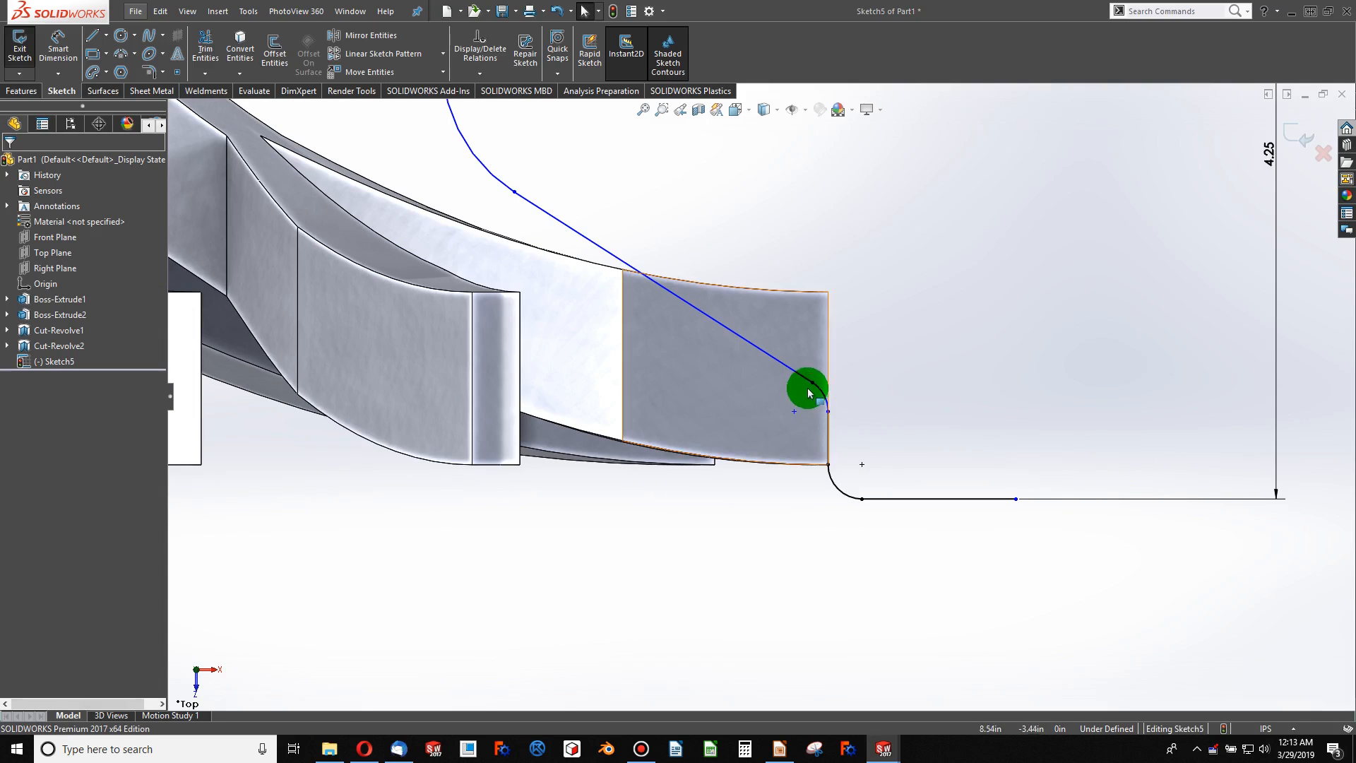
{"action": "mouse_move", "coordinate": [810, 377]}
{"action": "left_mouse_down"}
{"action": "mouse_move", "coordinate": [787, 357]}
{"action": "mouse_move", "coordinate": [805, 369]}
{"action": "left_mouse_up"}
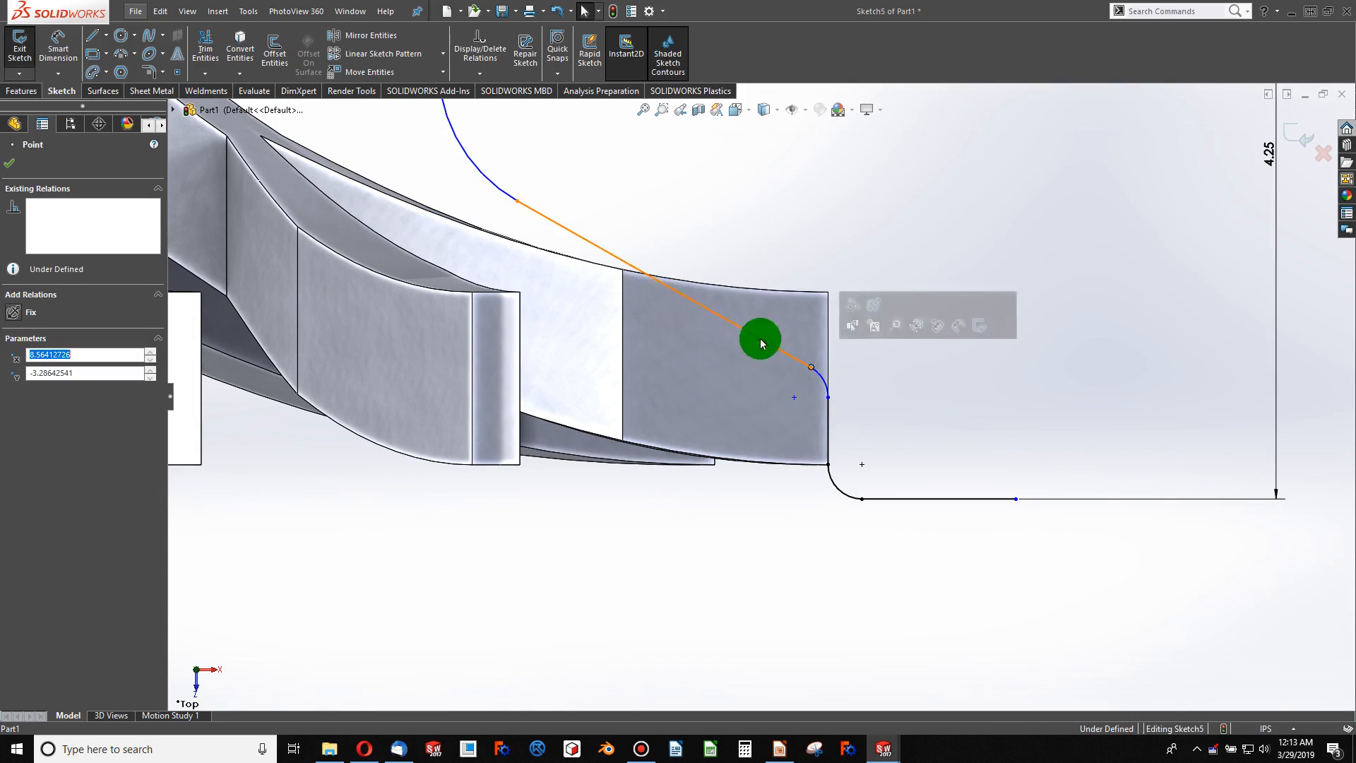
- Try to dimension the angle between the slanted line and the vertical line of the rim profile
{"action": "left_click", "coordinate": [59, 47]}
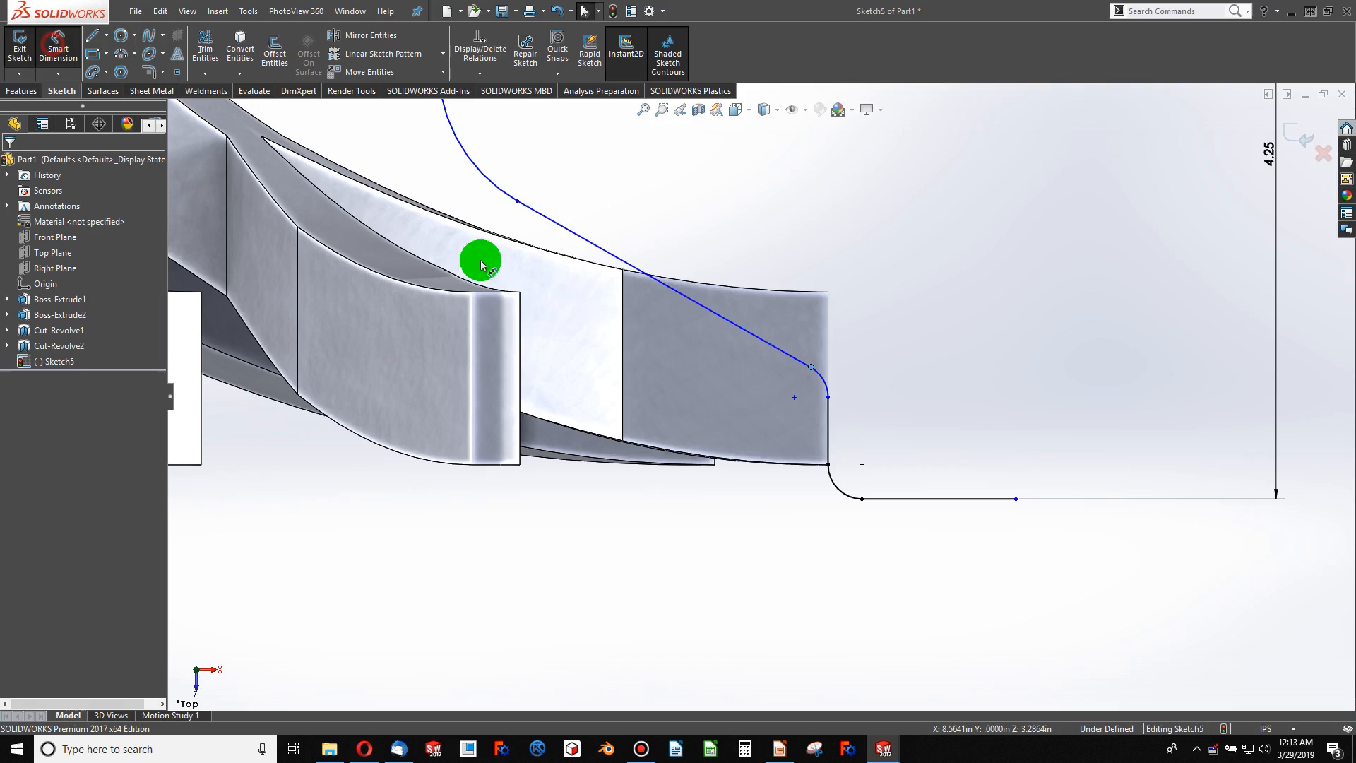
{"action": "left_click", "coordinate": [720, 313]}
{"action": "left_click", "coordinate": [830, 429]}
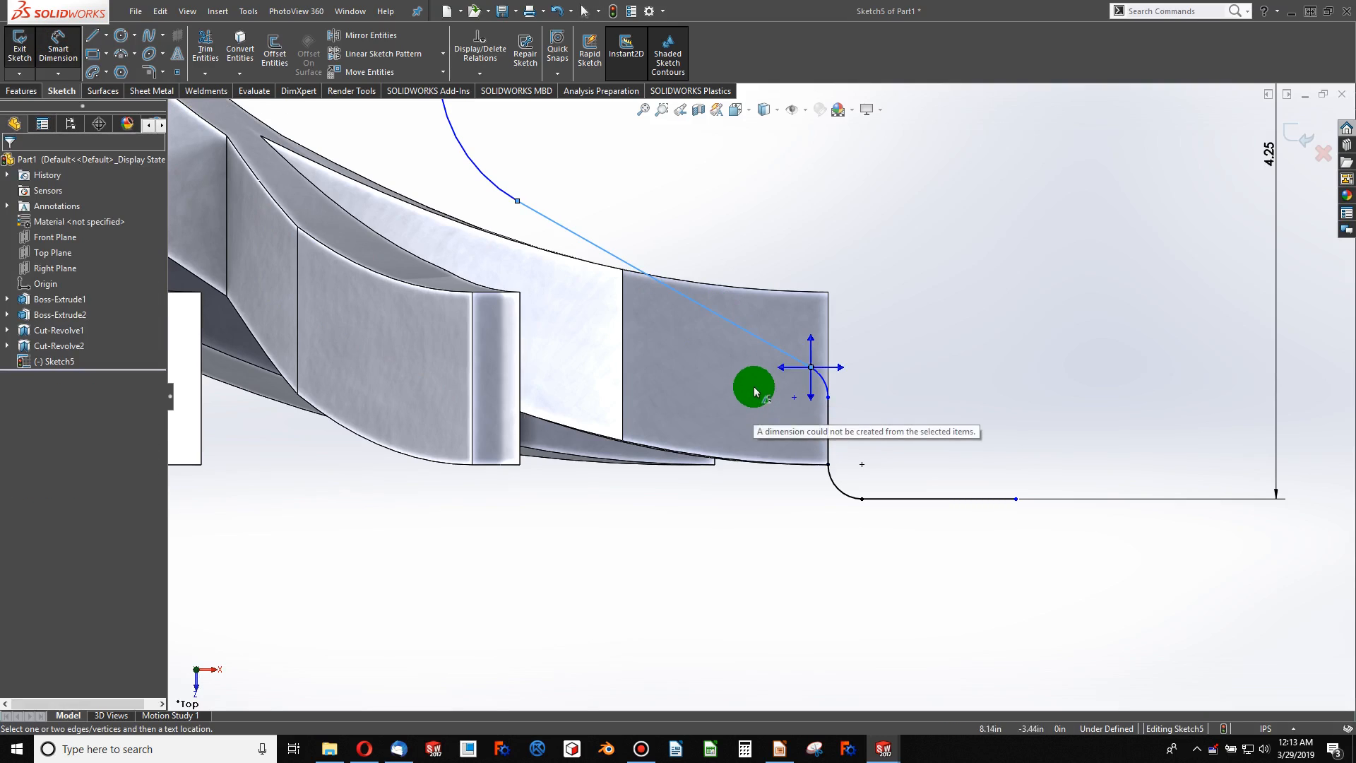
{"action": "key", "text": "Escape"}
- Dimension the angle between the rim profile's slanted line and vertical line and set it to 110 degrees
{"action": "left_click", "coordinate": [772, 349]}
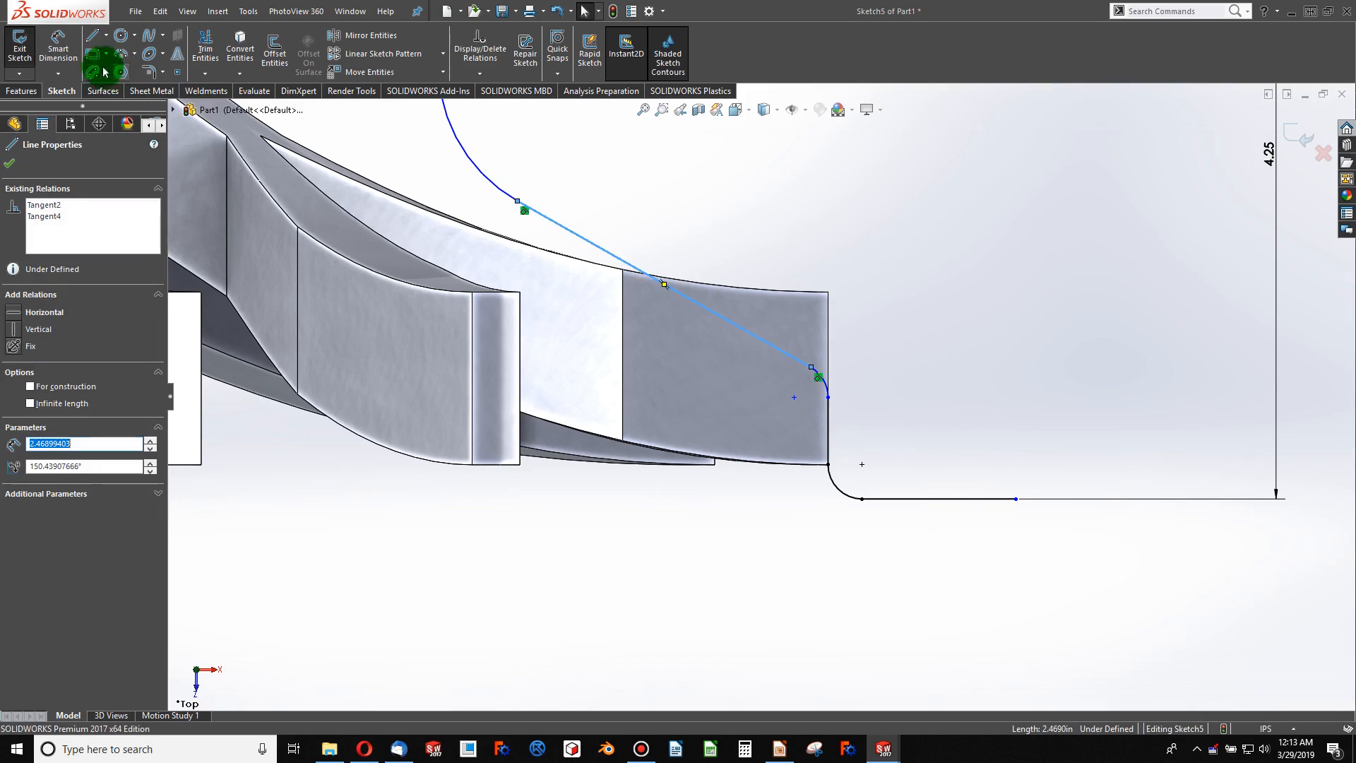
{"action": "left_click", "coordinate": [58, 47]}
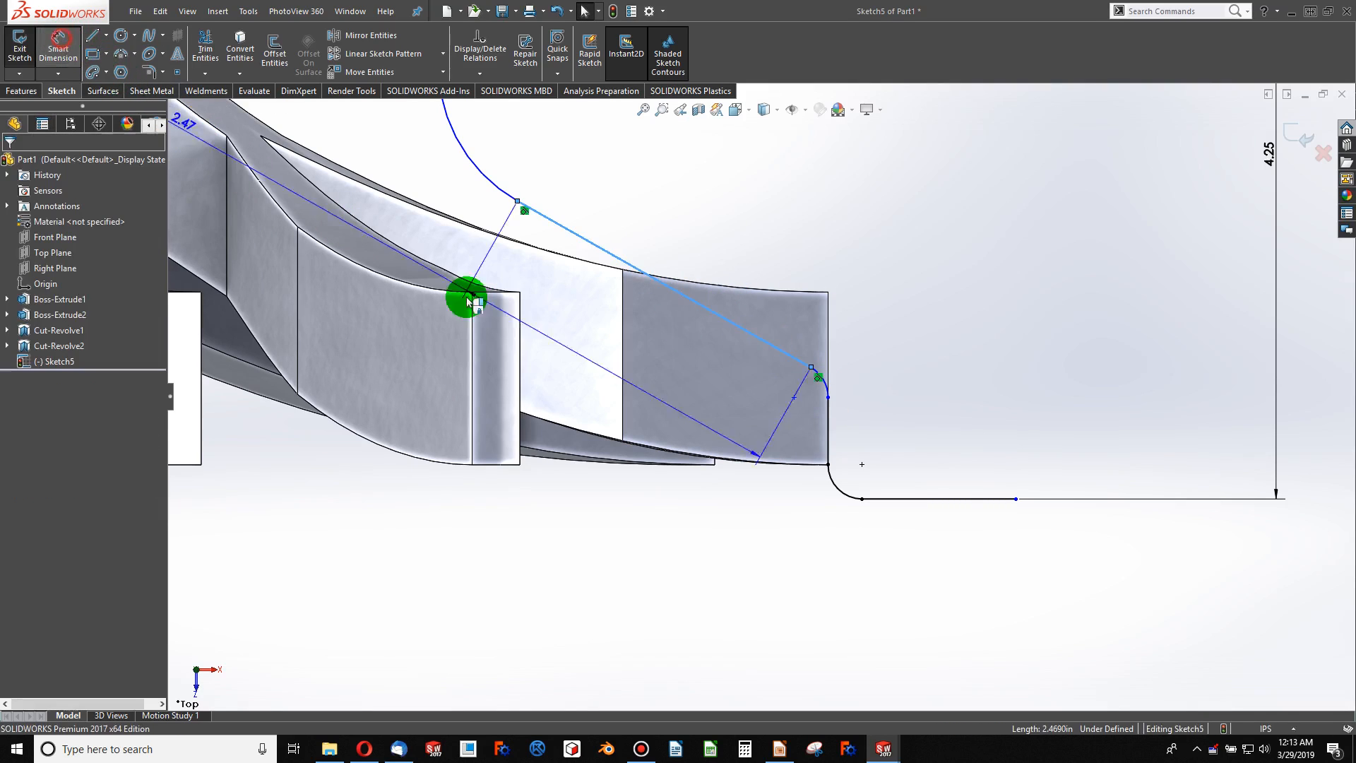
{"action": "left_click", "coordinate": [832, 425]}
{"action": "left_click", "coordinate": [733, 391]}
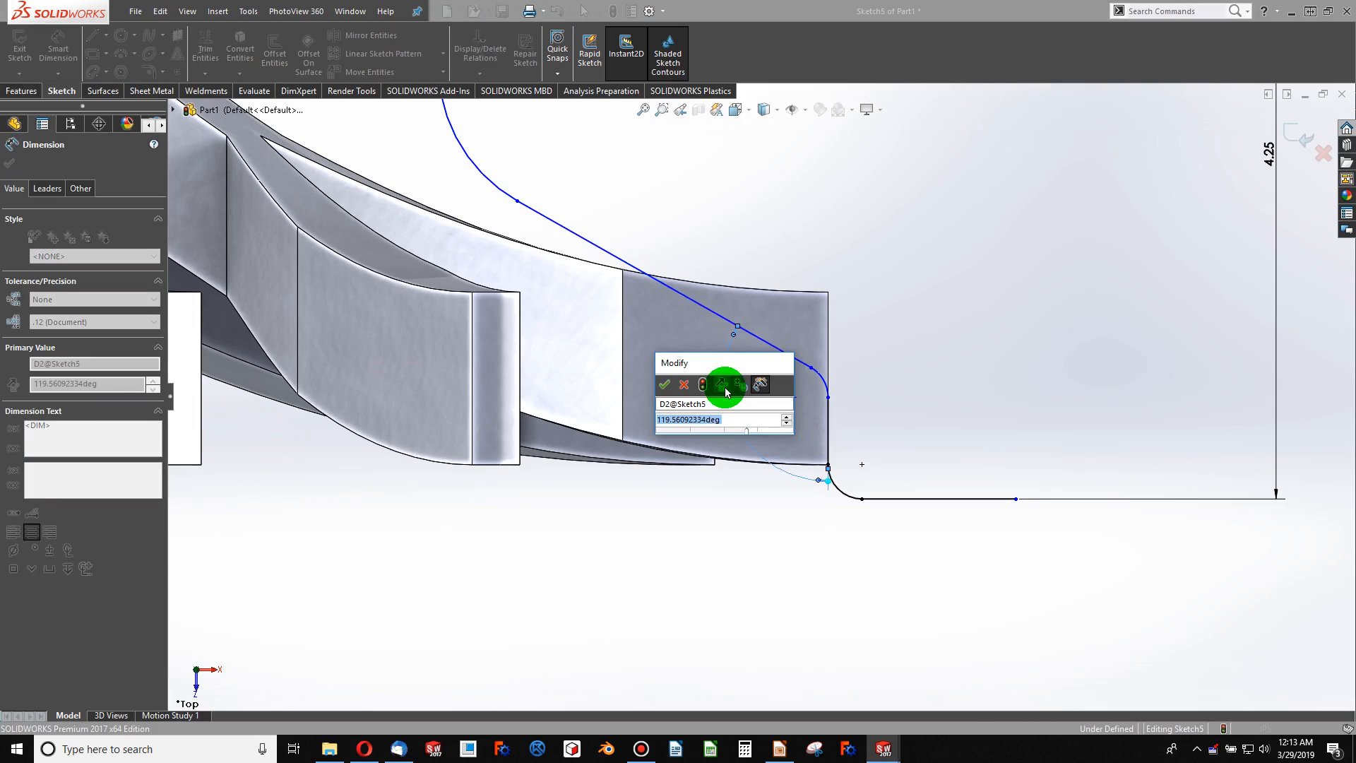
{"action": "type", "text": "110"}
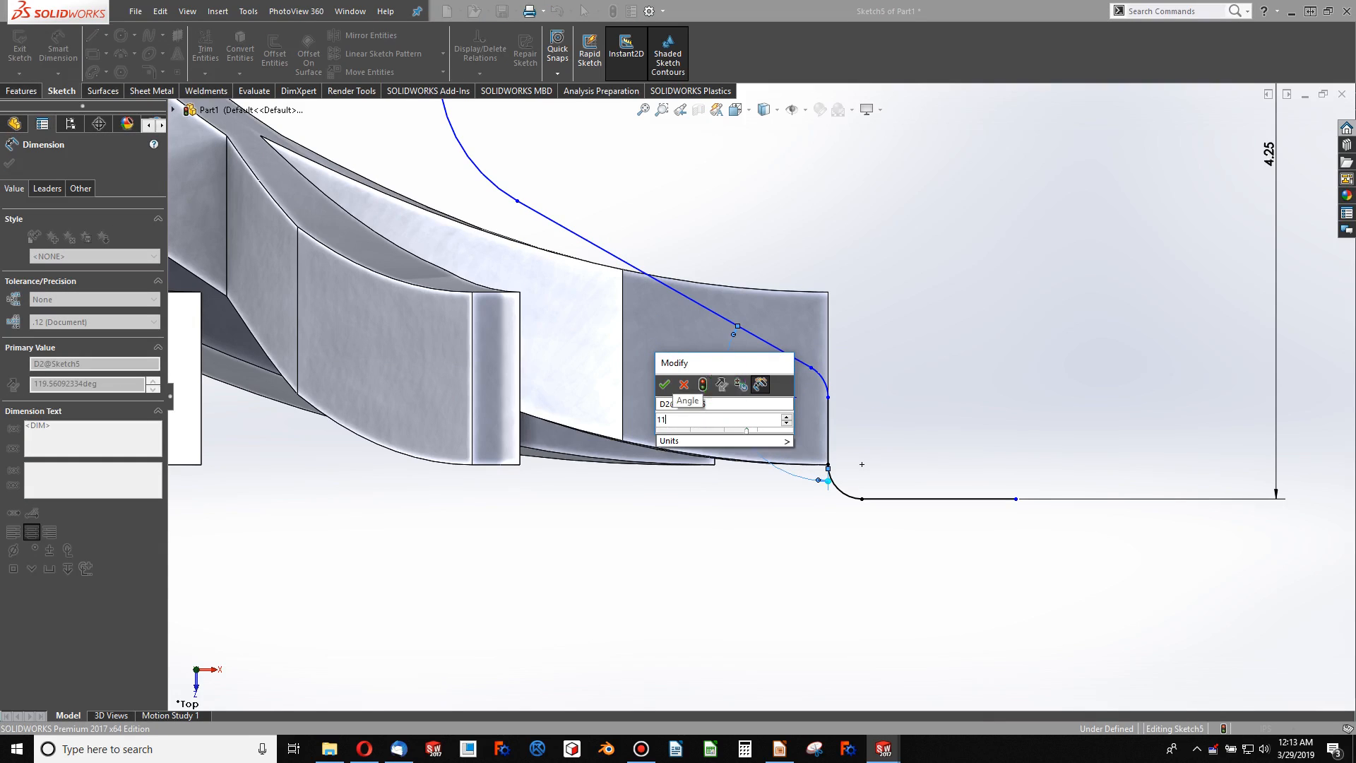
{"action": "key", "text": "Return"}
- Make the upper arc equal in radius to the small arc at the slanted line's other end
{"action": "scroll", "coordinate": [725, 393], "scroll_direction": "up", "scroll_amount": 2}
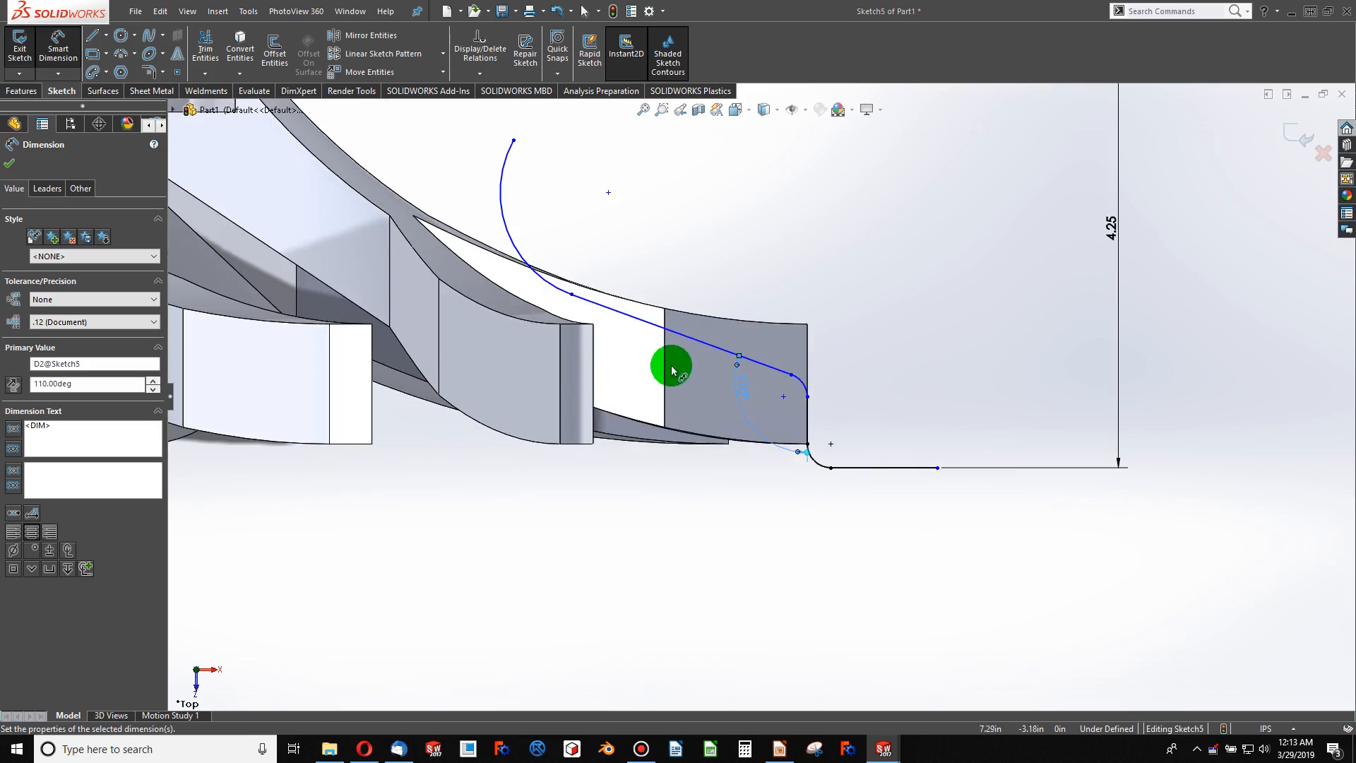
{"action": "left_click", "coordinate": [549, 283]}
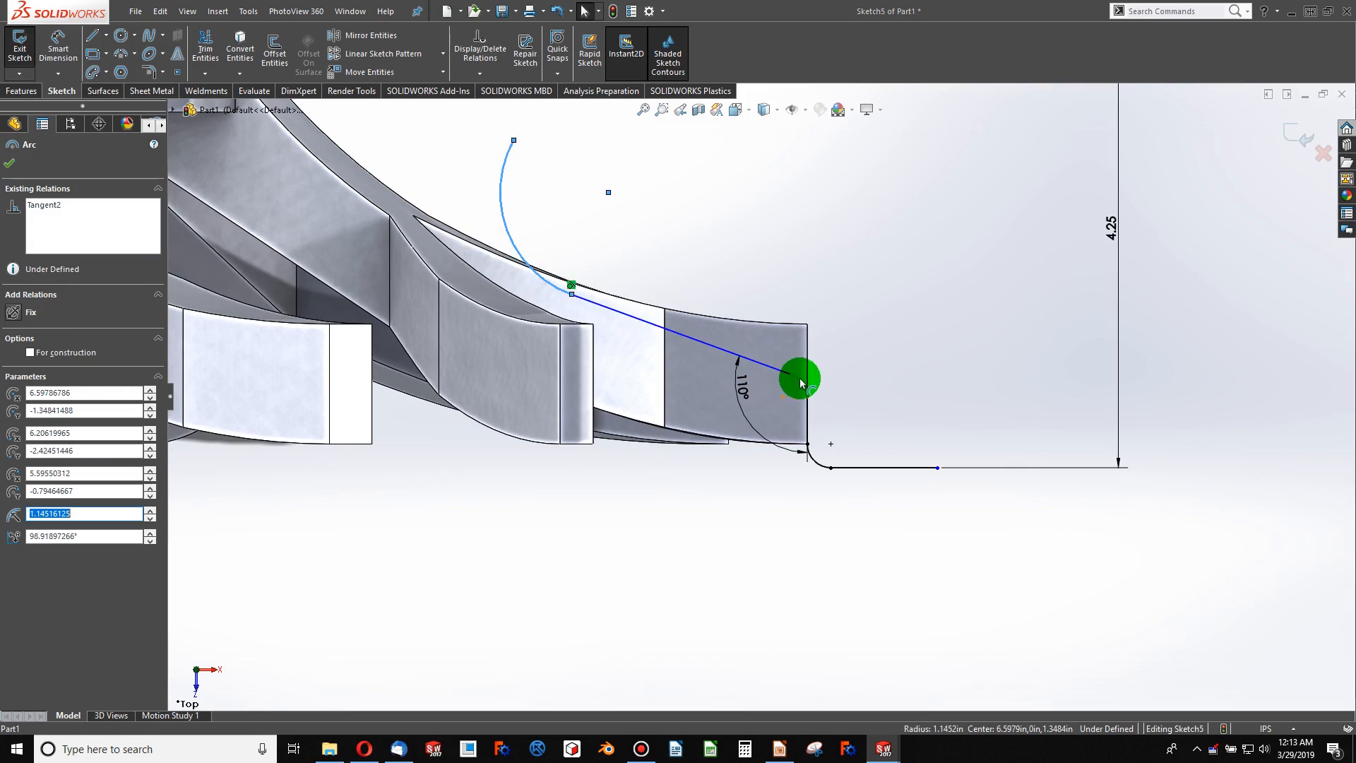
{"action": "left_click", "coordinate": [799, 380], "text": "ctrl"}
{"action": "left_click", "coordinate": [28, 445]}
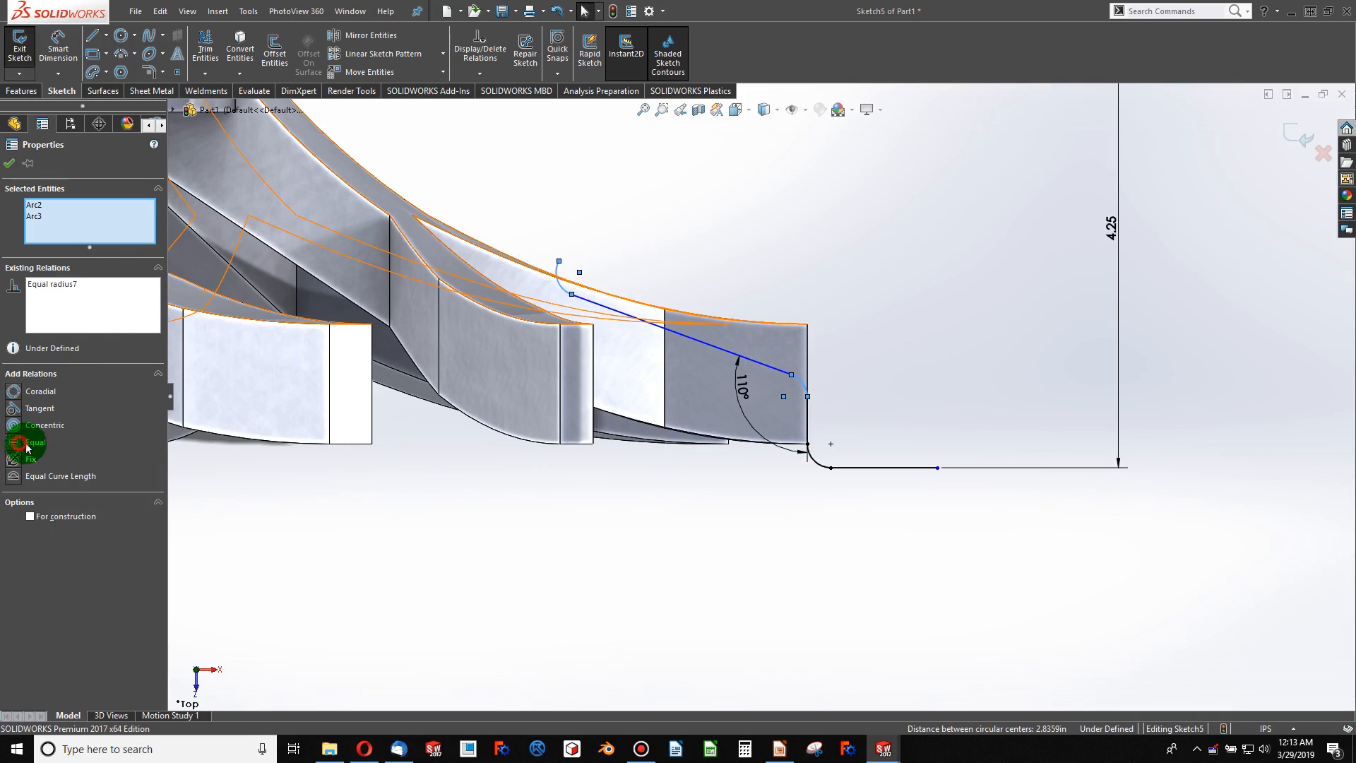
{"action": "left_click", "coordinate": [790, 216]}
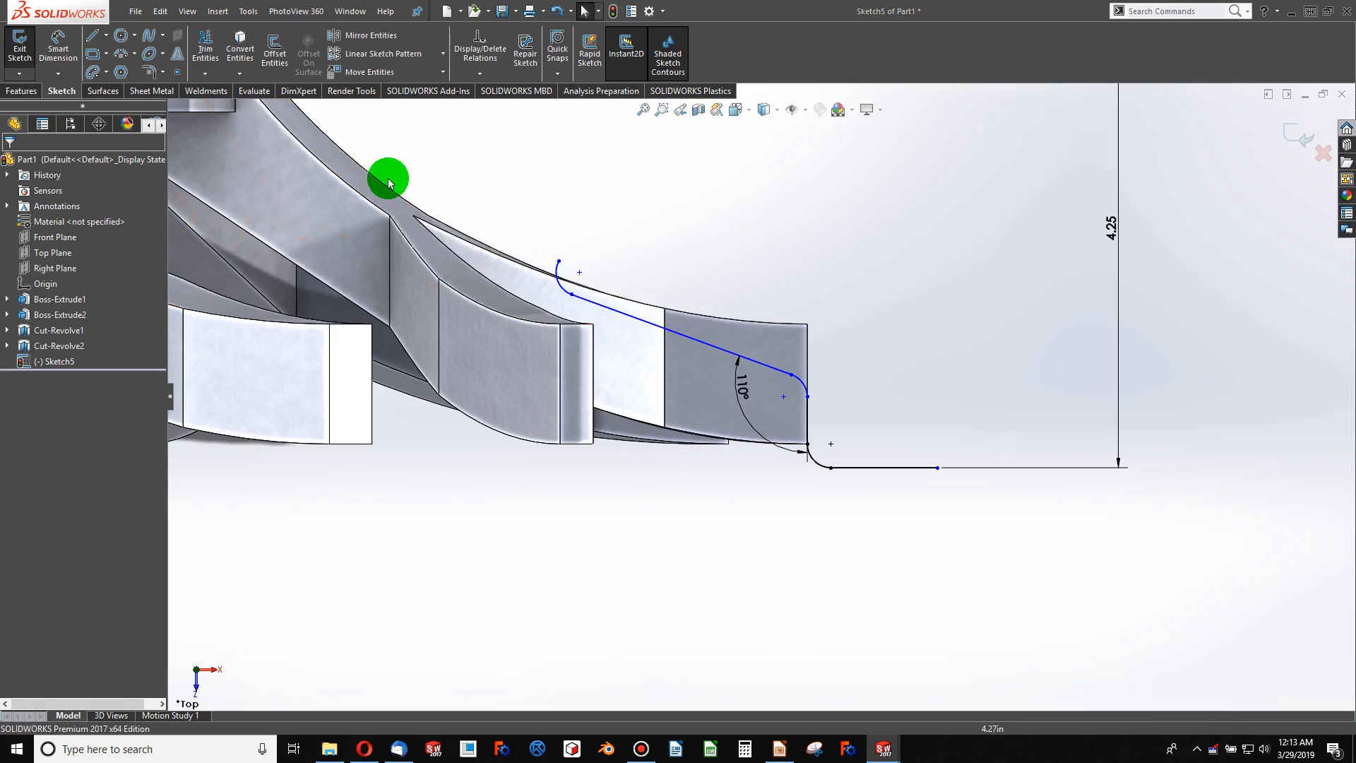
- Dimension the horizontal distance from the profile's vertical line to the free end of the upper arc as 0.75 in
{"action": "left_click", "coordinate": [53, 37]}
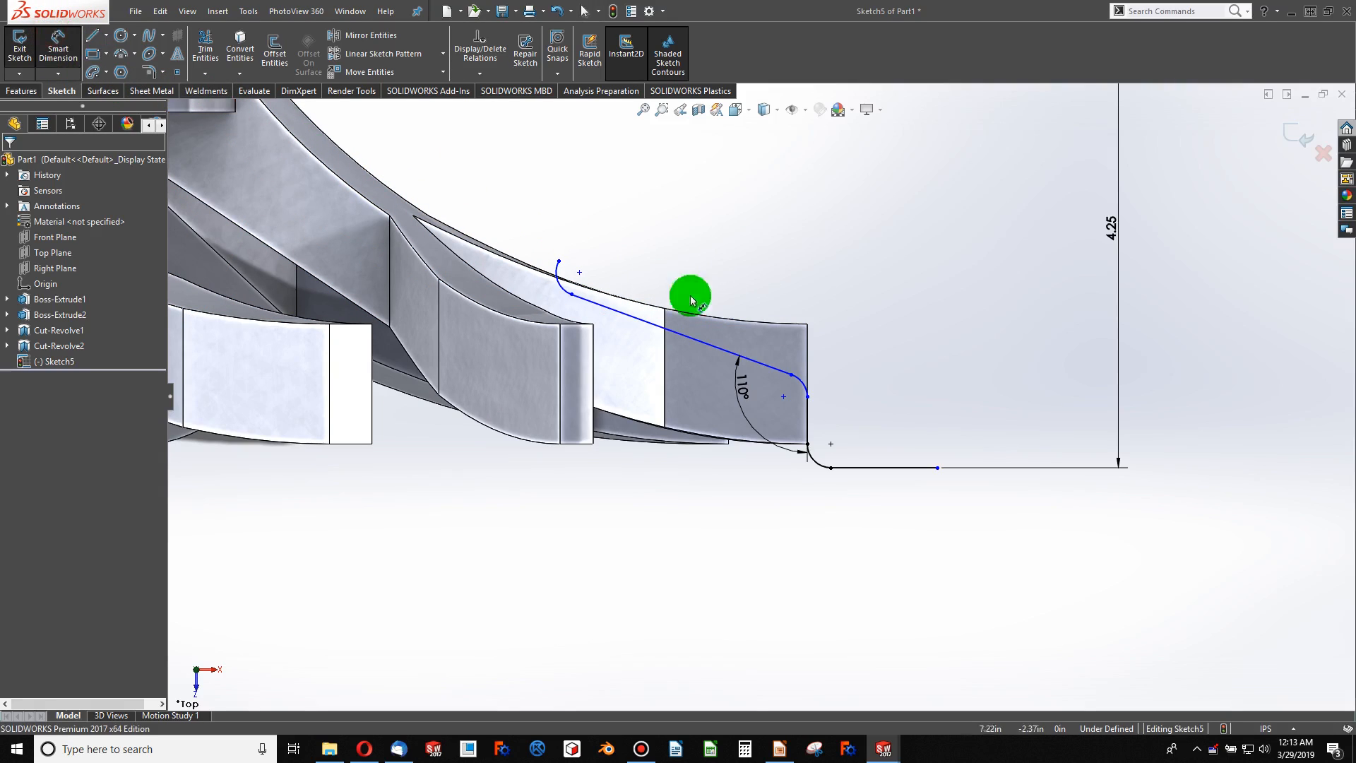
{"action": "left_click", "coordinate": [866, 469]}
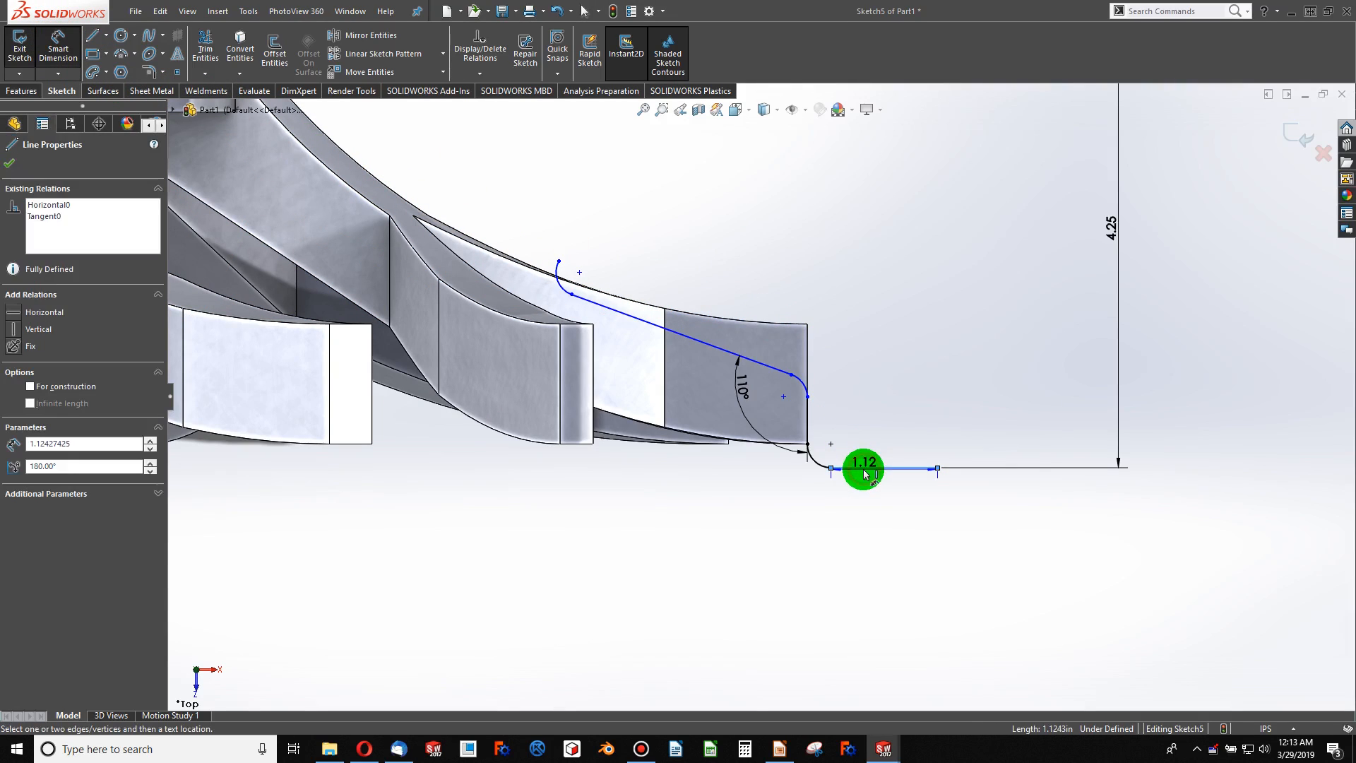
{"action": "key", "text": "Escape"}
{"action": "left_click", "coordinate": [808, 421]}
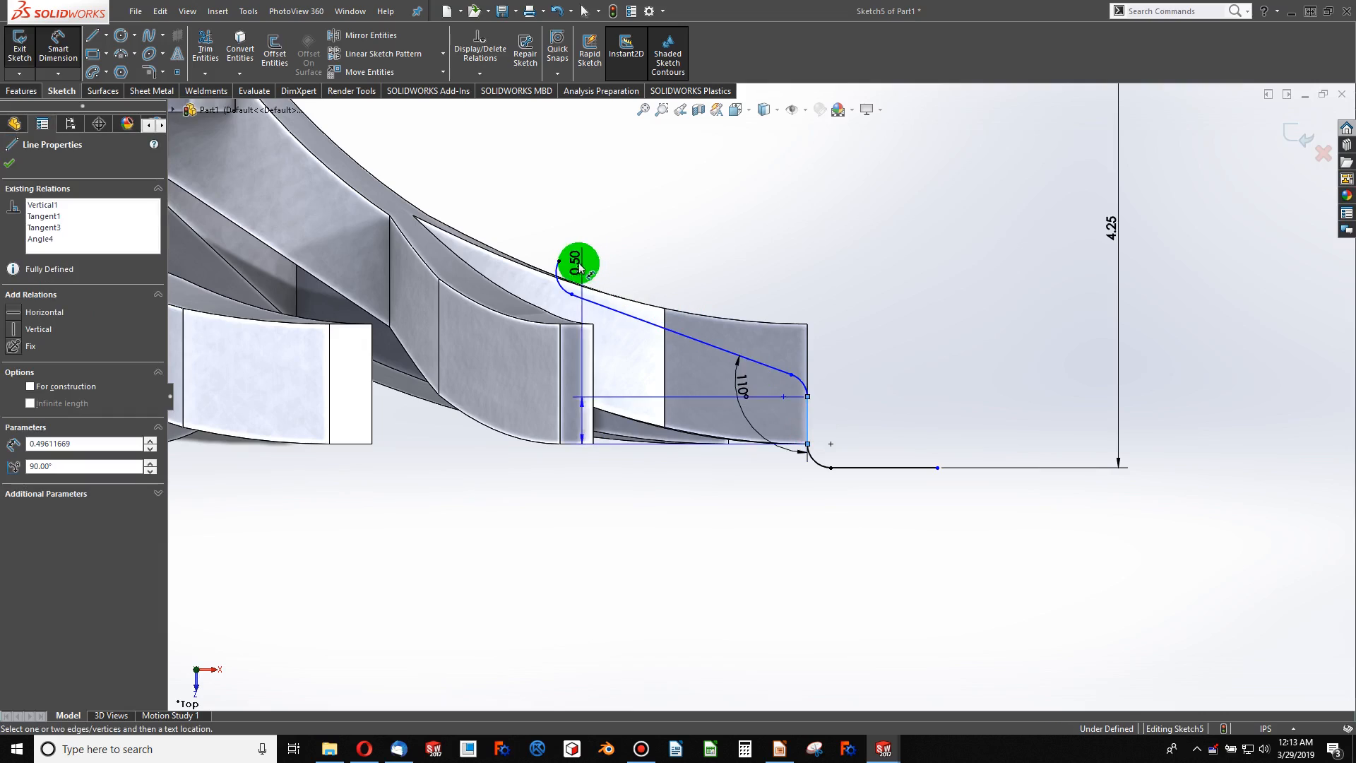
{"action": "left_click", "coordinate": [563, 267]}
{"action": "left_click", "coordinate": [626, 515]}
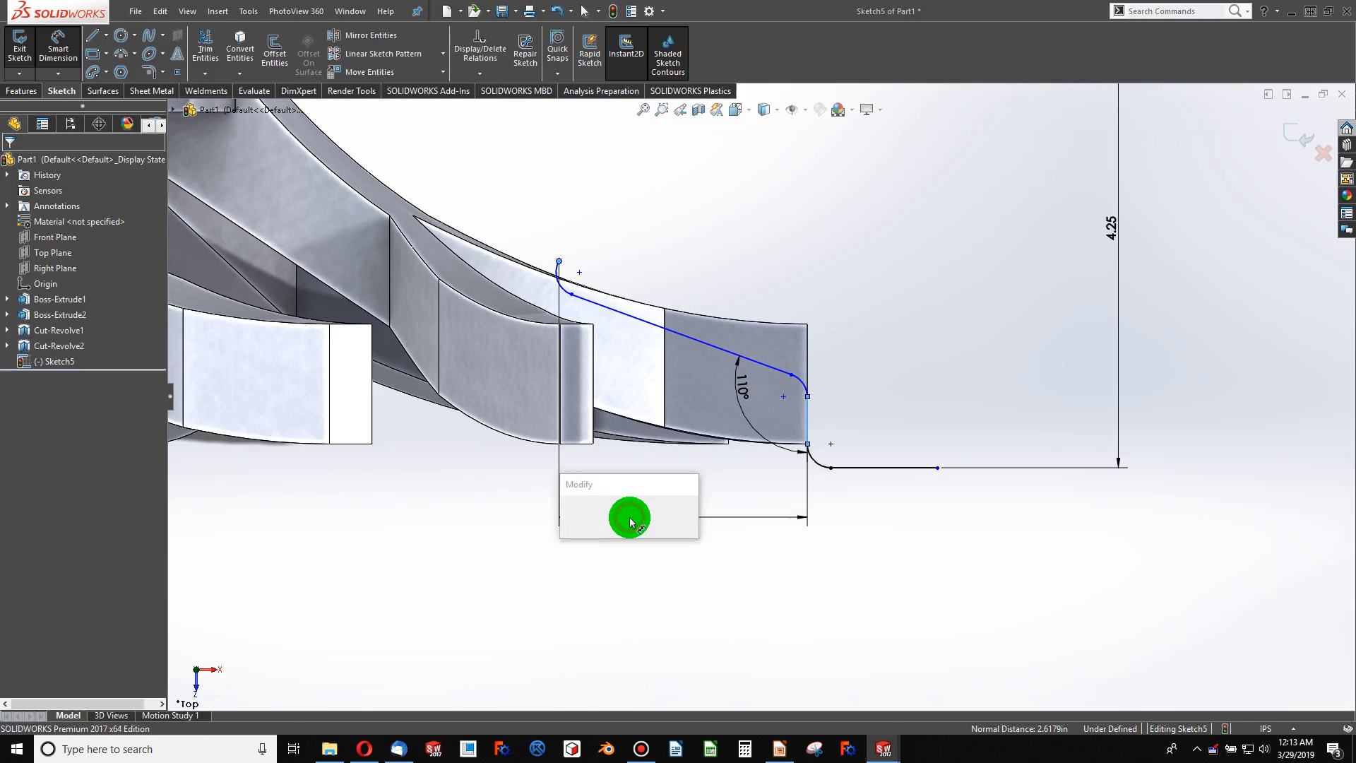
{"action": "type", "text": ".75"}
{"action": "key", "text": "Return"}
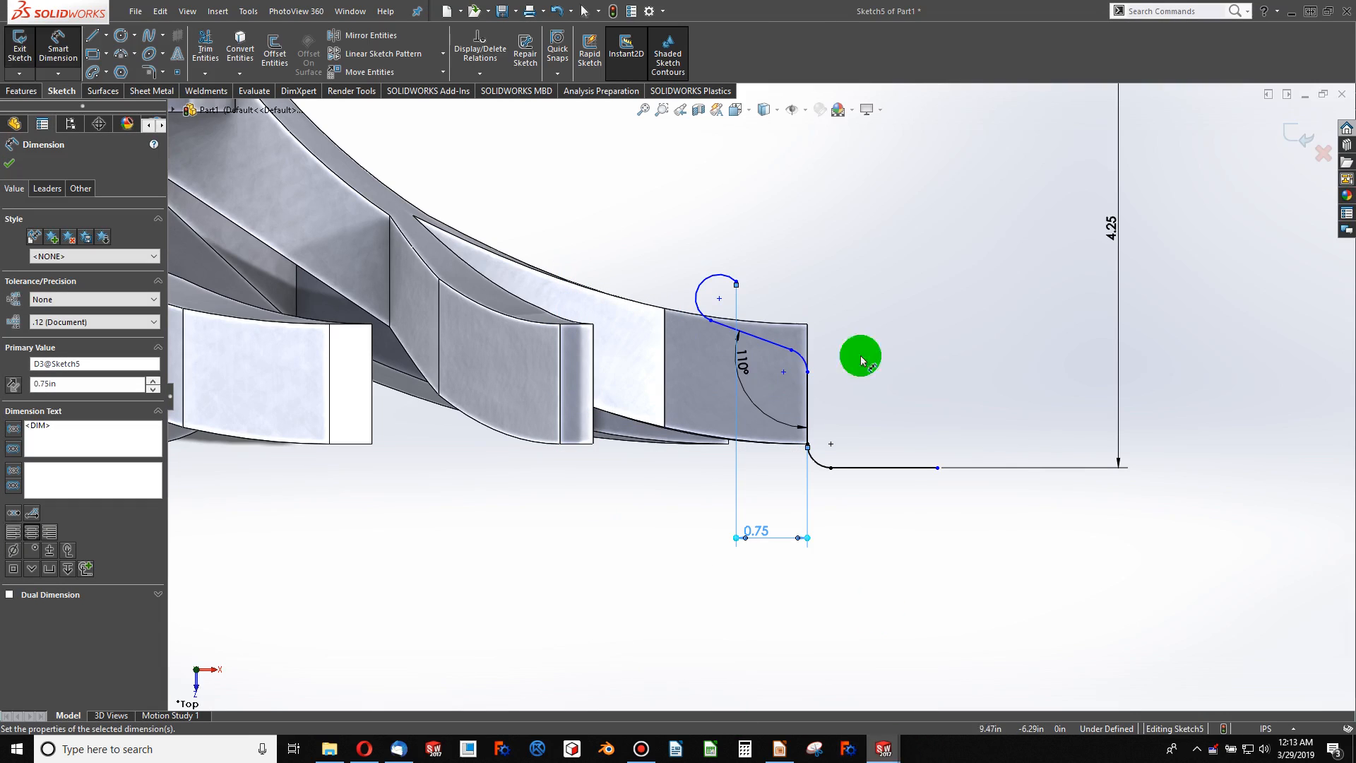
{"action": "key", "text": "Escape"}
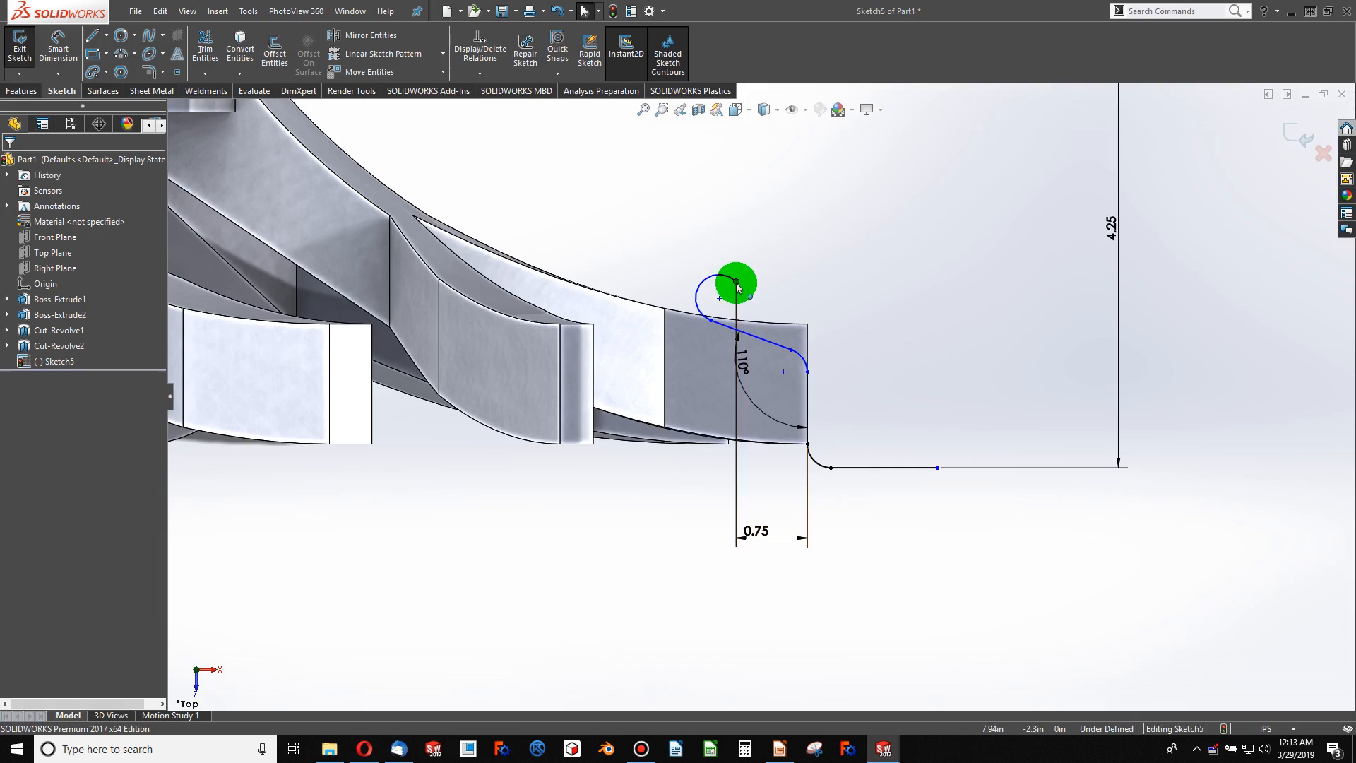
- Move the upper arc's free end into an S-shaped profile and add a Horizontal relation between that endpoint and the arc's centre
{"action": "mouse_move", "coordinate": [737, 285]}
{"action": "left_mouse_down"}
{"action": "mouse_move", "coordinate": [692, 274]}
{"action": "mouse_move", "coordinate": [705, 293]}
{"action": "mouse_move", "coordinate": [735, 281]}
{"action": "mouse_move", "coordinate": [736, 242]}
{"action": "mouse_move", "coordinate": [723, 254]}
{"action": "mouse_move", "coordinate": [769, 285]}
{"action": "mouse_move", "coordinate": [740, 279]}
{"action": "left_mouse_up"}
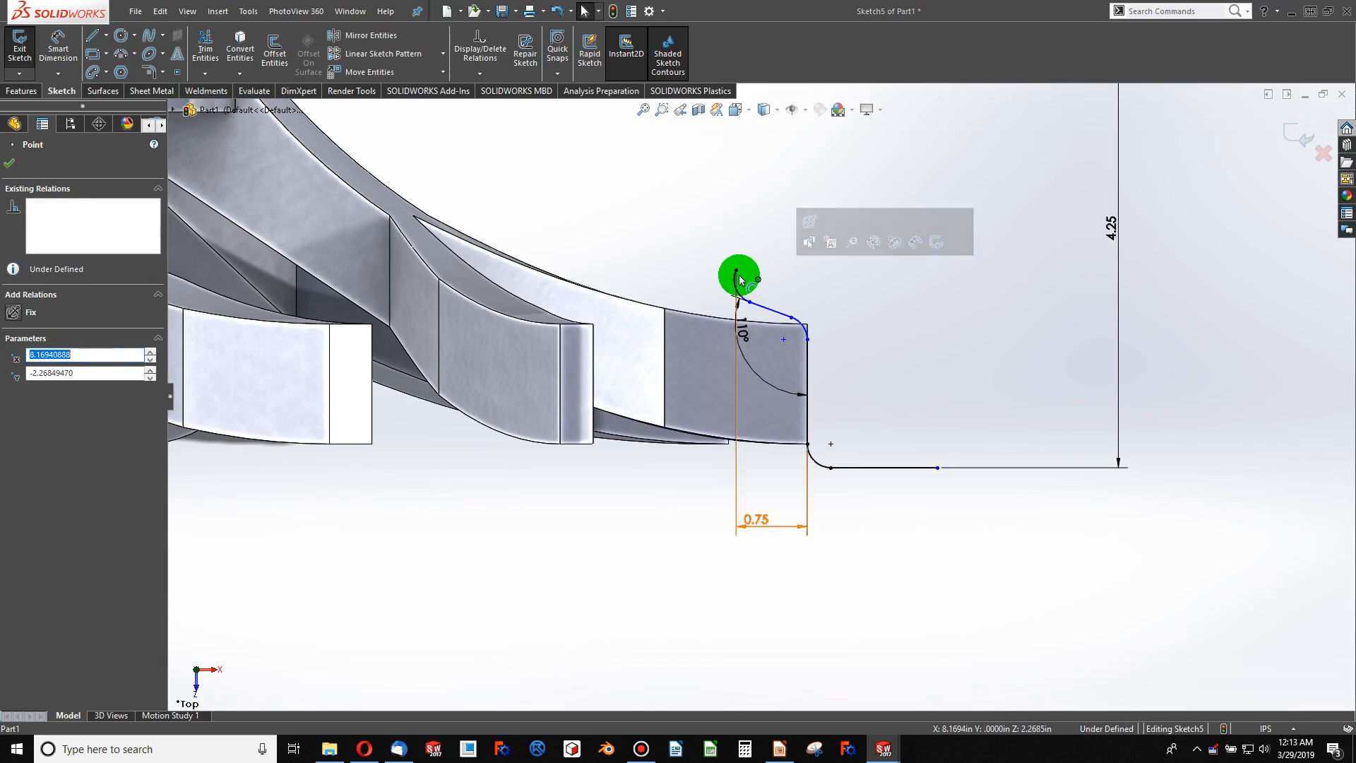
{"action": "scroll", "coordinate": [739, 279], "scroll_direction": "down", "scroll_amount": 3}
{"action": "left_click", "coordinate": [784, 321], "text": "ctrl"}
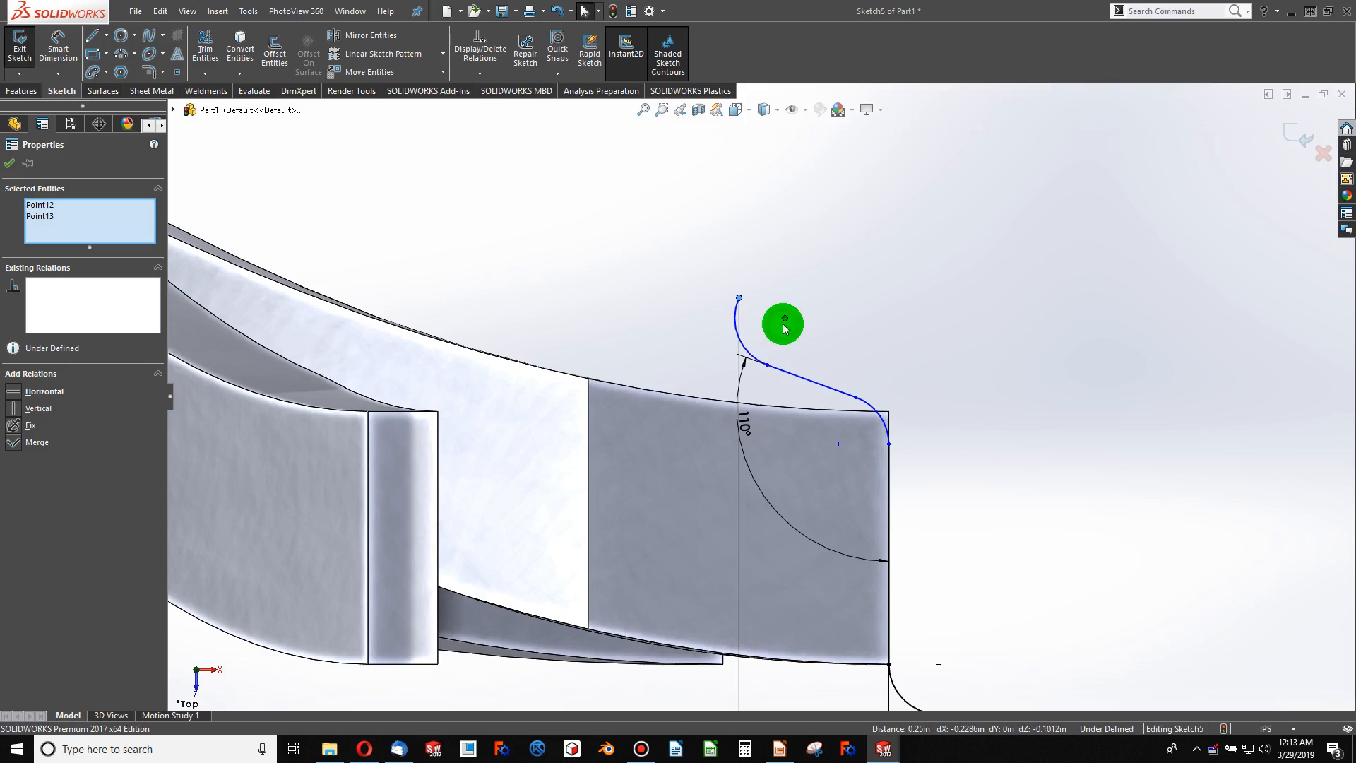
{"action": "left_click", "coordinate": [15, 392]}
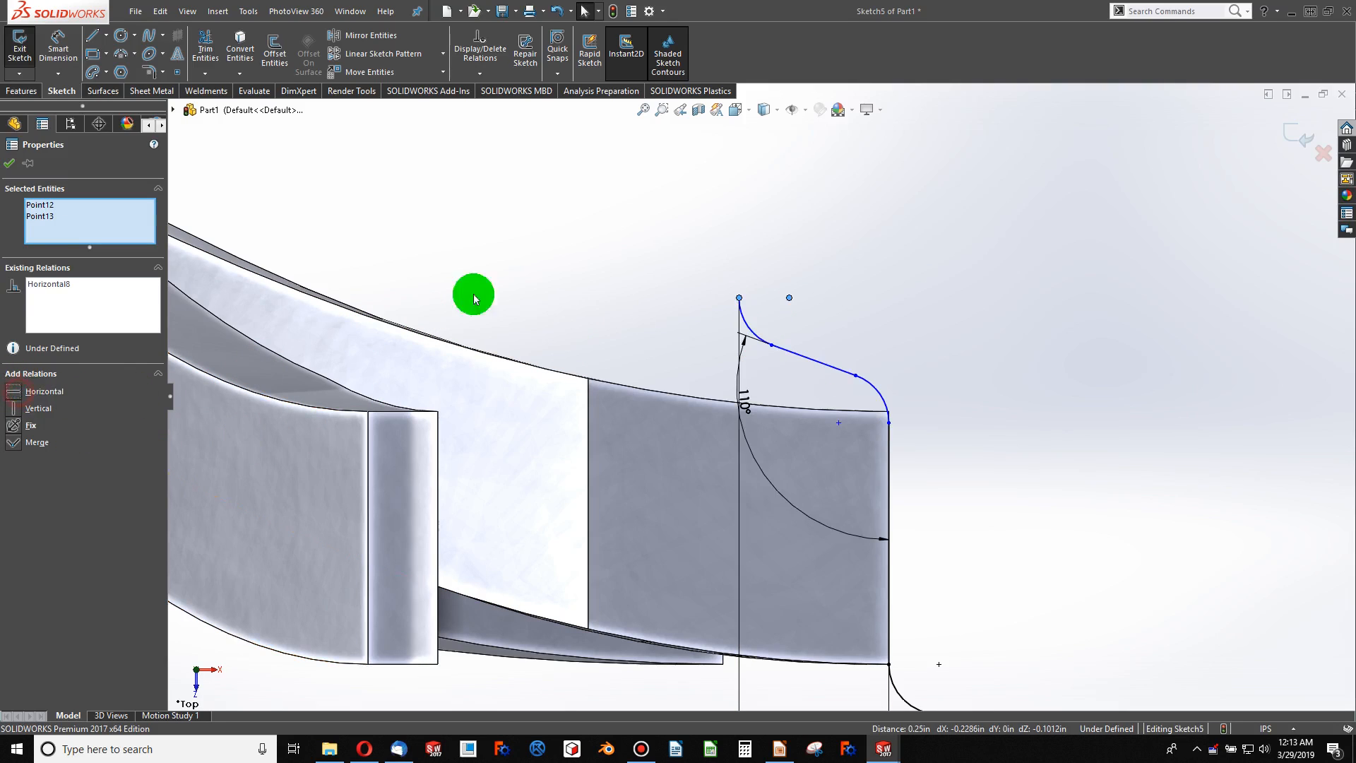
{"action": "left_click", "coordinate": [605, 255]}
- Delete the coincident relation that ties the vertical line's lower endpoint to the spoke corner
{"action": "scroll", "coordinate": [705, 302], "scroll_direction": "up", "scroll_amount": 3}
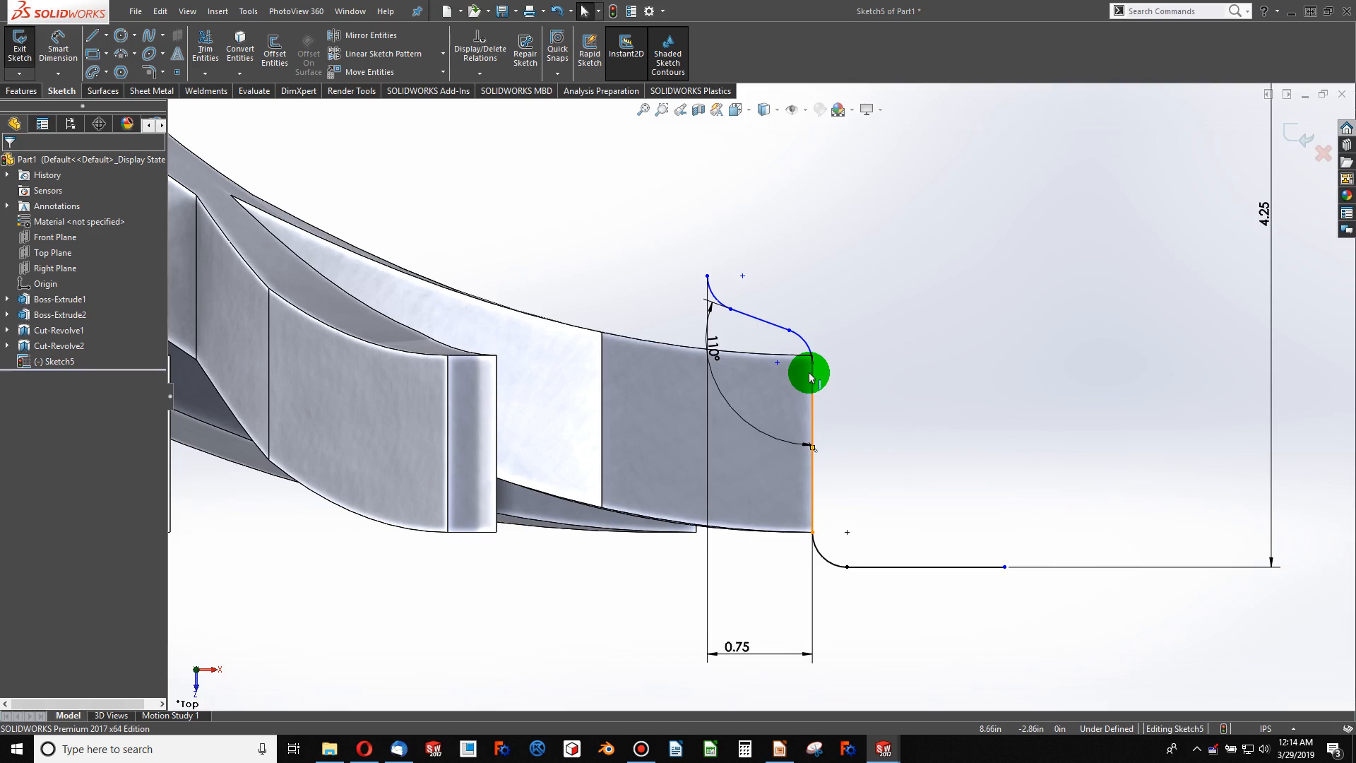
{"action": "scroll", "coordinate": [861, 500], "scroll_direction": "up", "scroll_amount": 1}
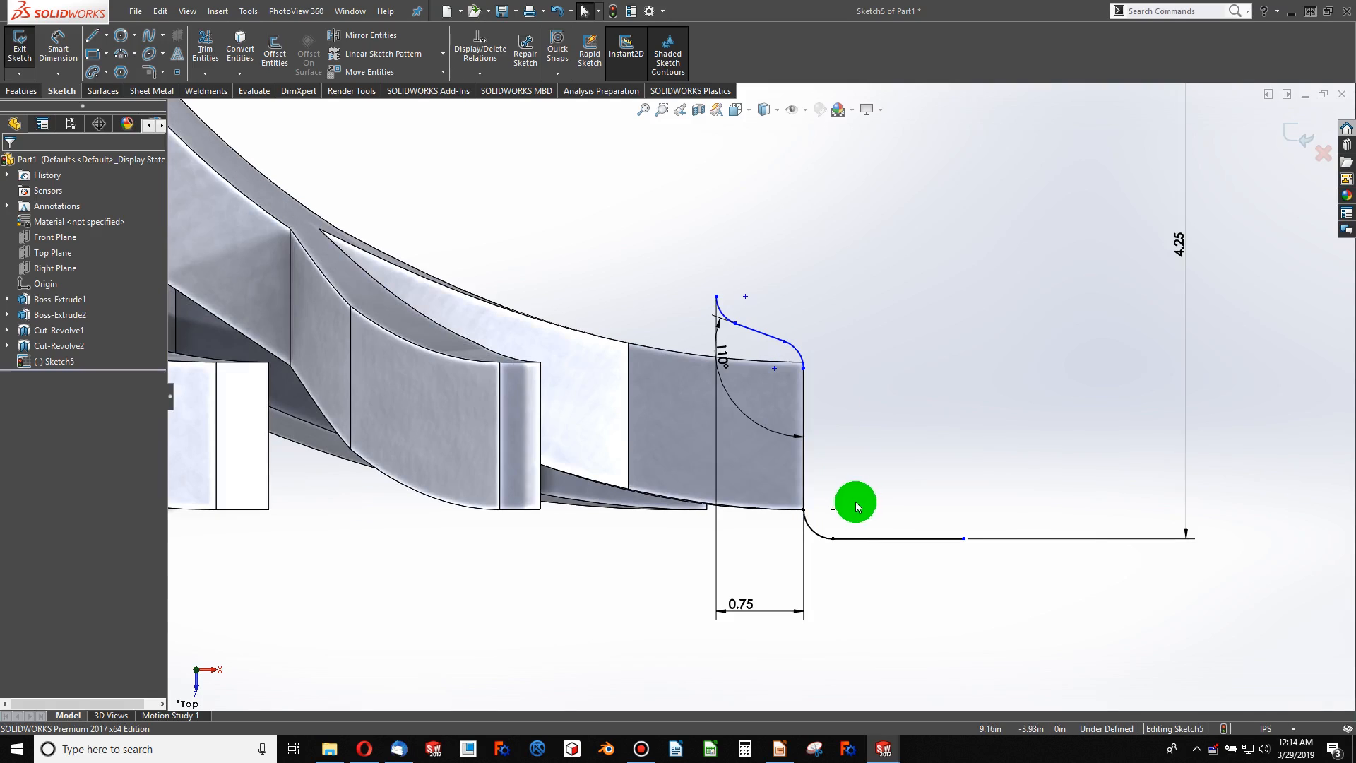
{"action": "left_click", "coordinate": [803, 509]}
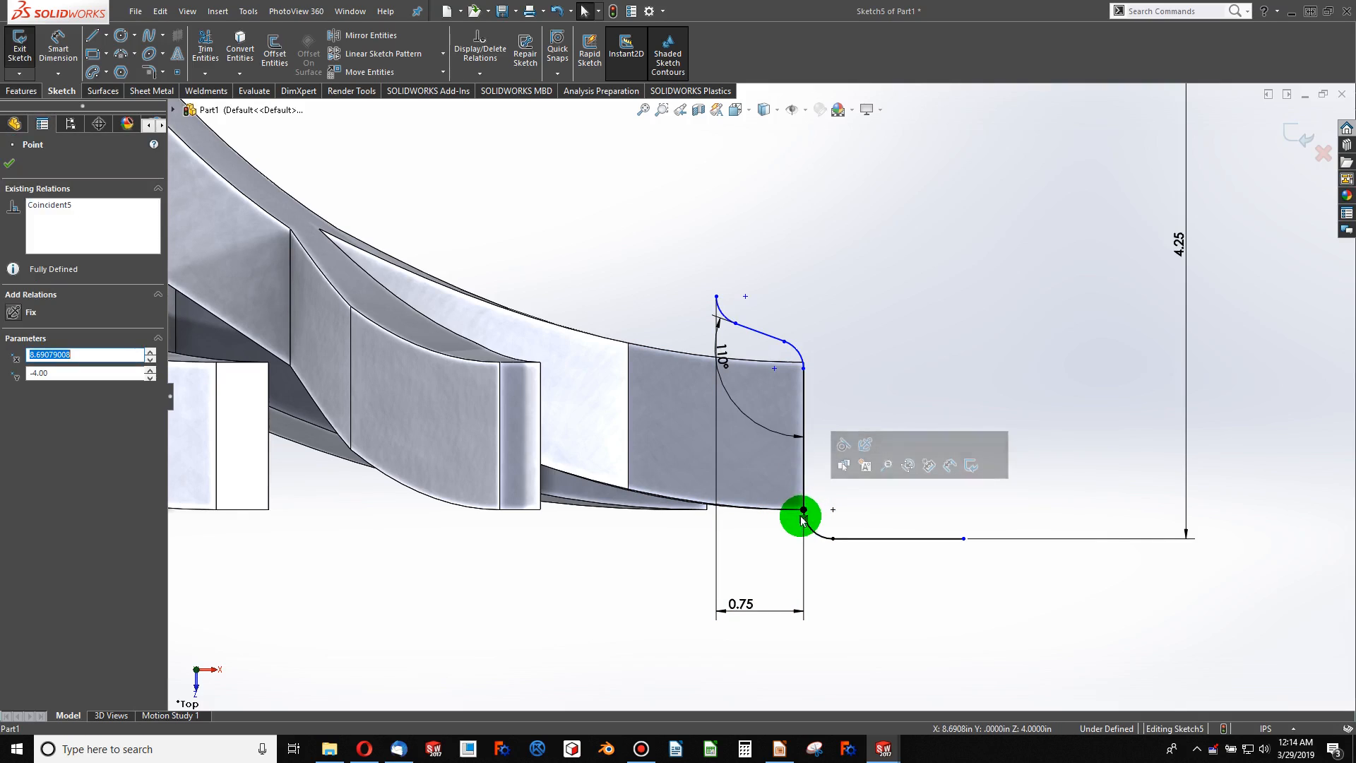
{"action": "key", "text": "Delete"}
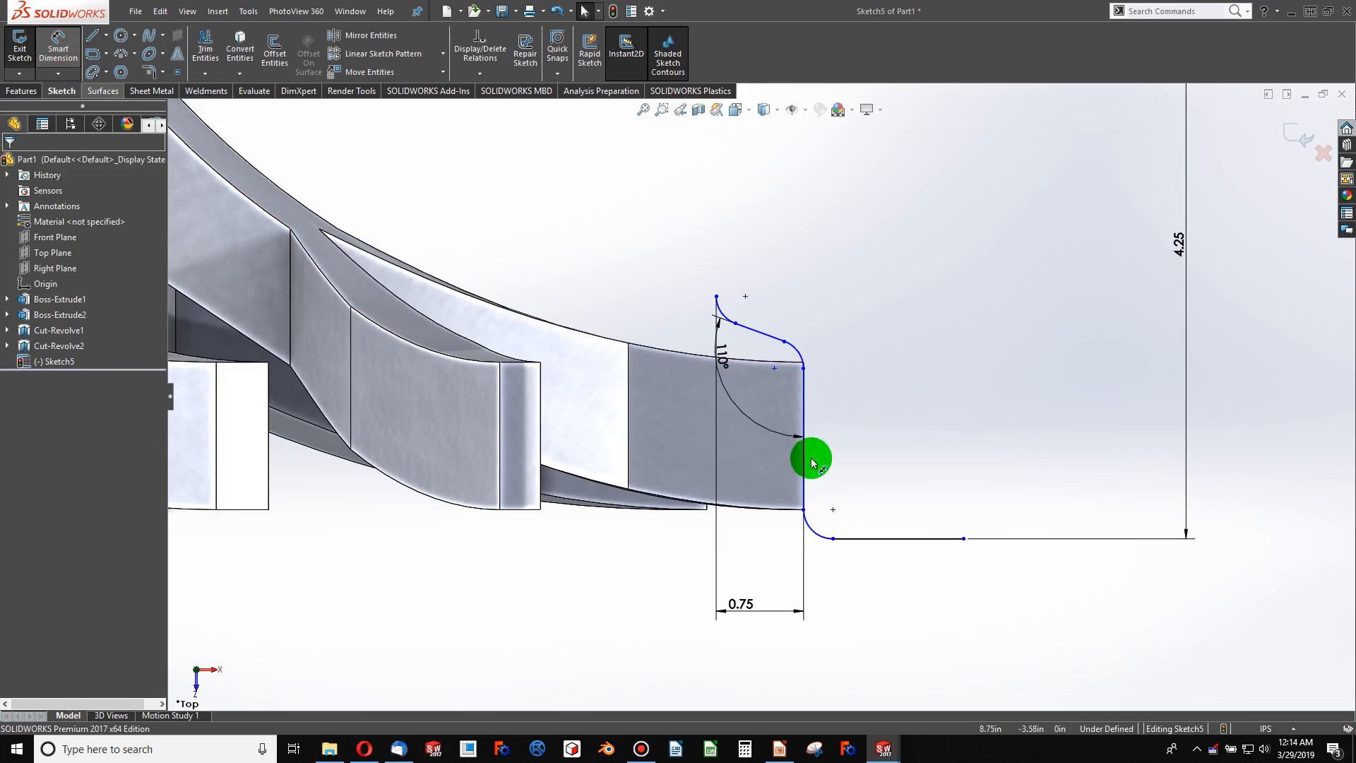
- Dimension the horizontal distance from the origin to the profile's vertical line as 17.5/2 in
{"action": "left_click", "coordinate": [804, 408]}
{"action": "scroll", "coordinate": [810, 439], "scroll_direction": "up", "scroll_amount": 5}
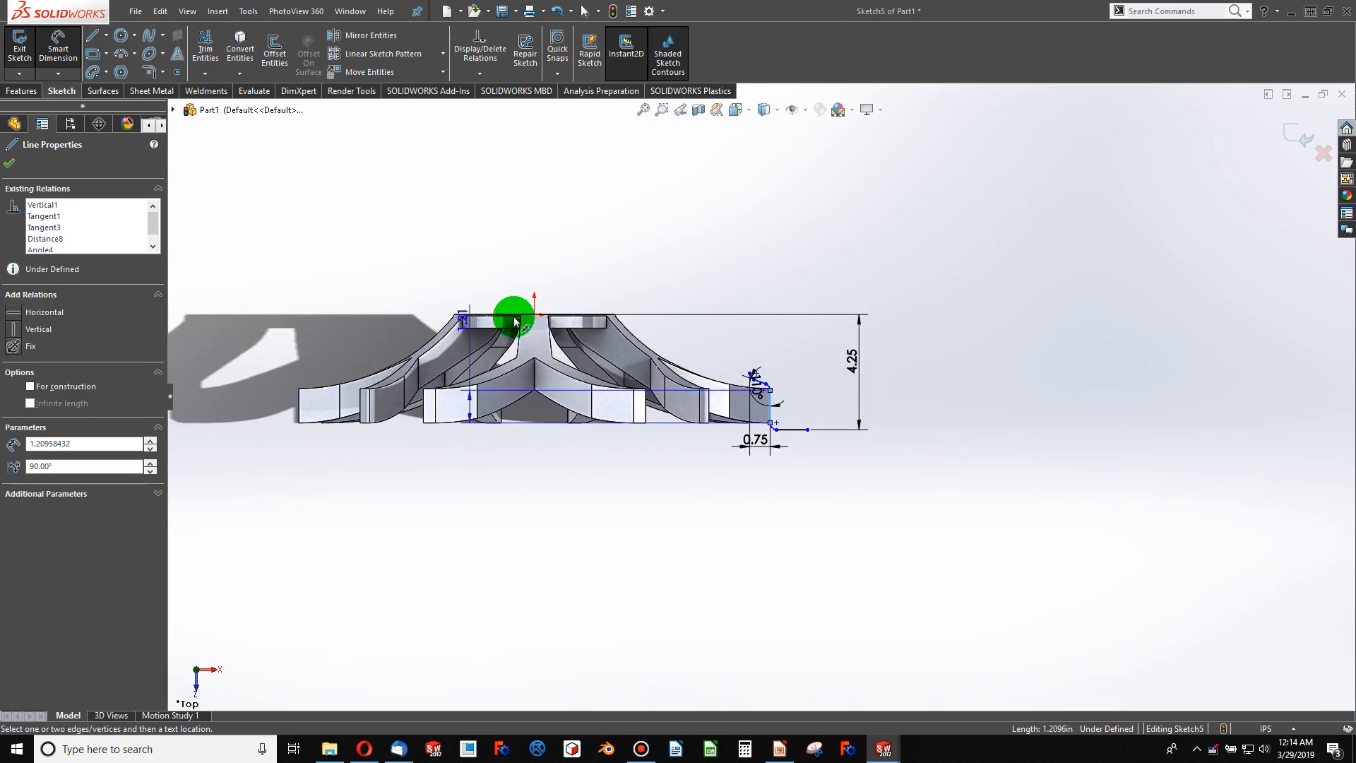
{"action": "left_click", "coordinate": [537, 316]}
{"action": "left_click", "coordinate": [662, 259]}
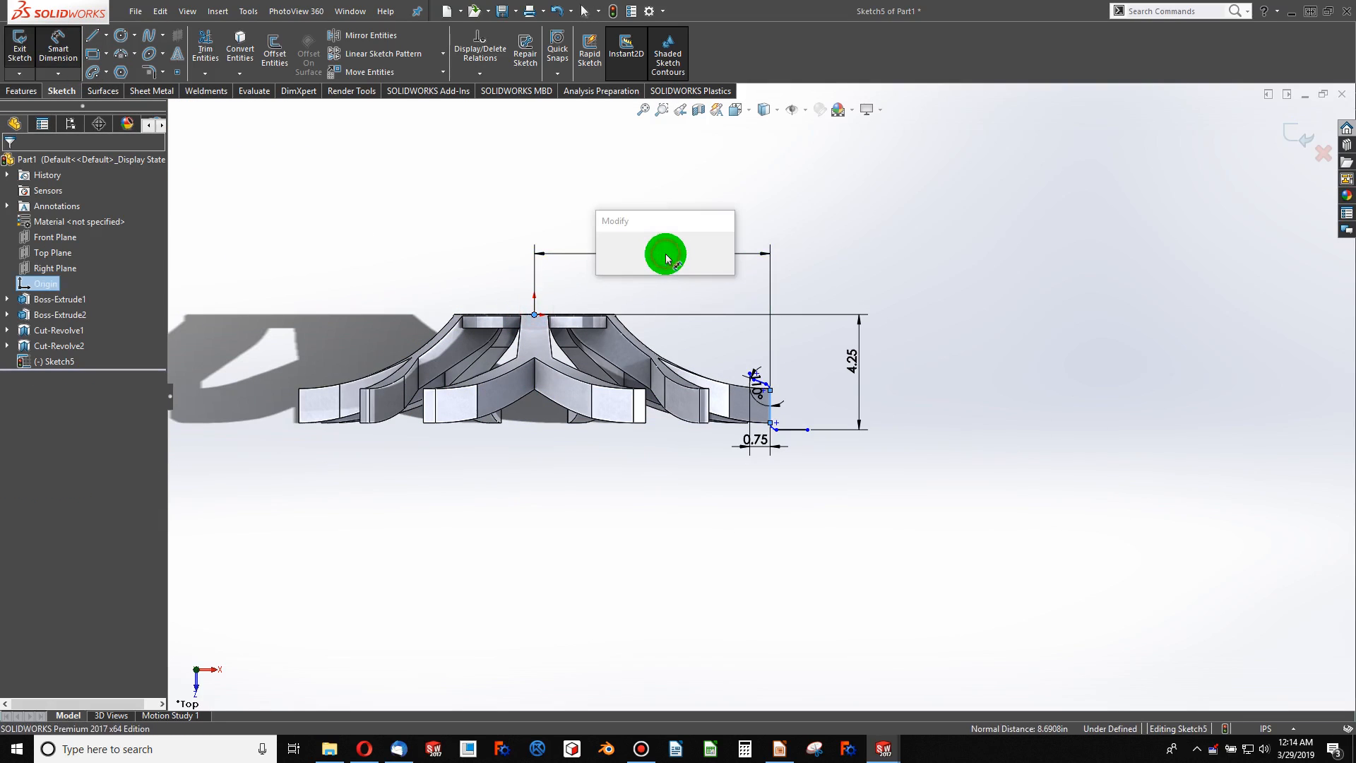
{"action": "type", "text": "17.5/2"}
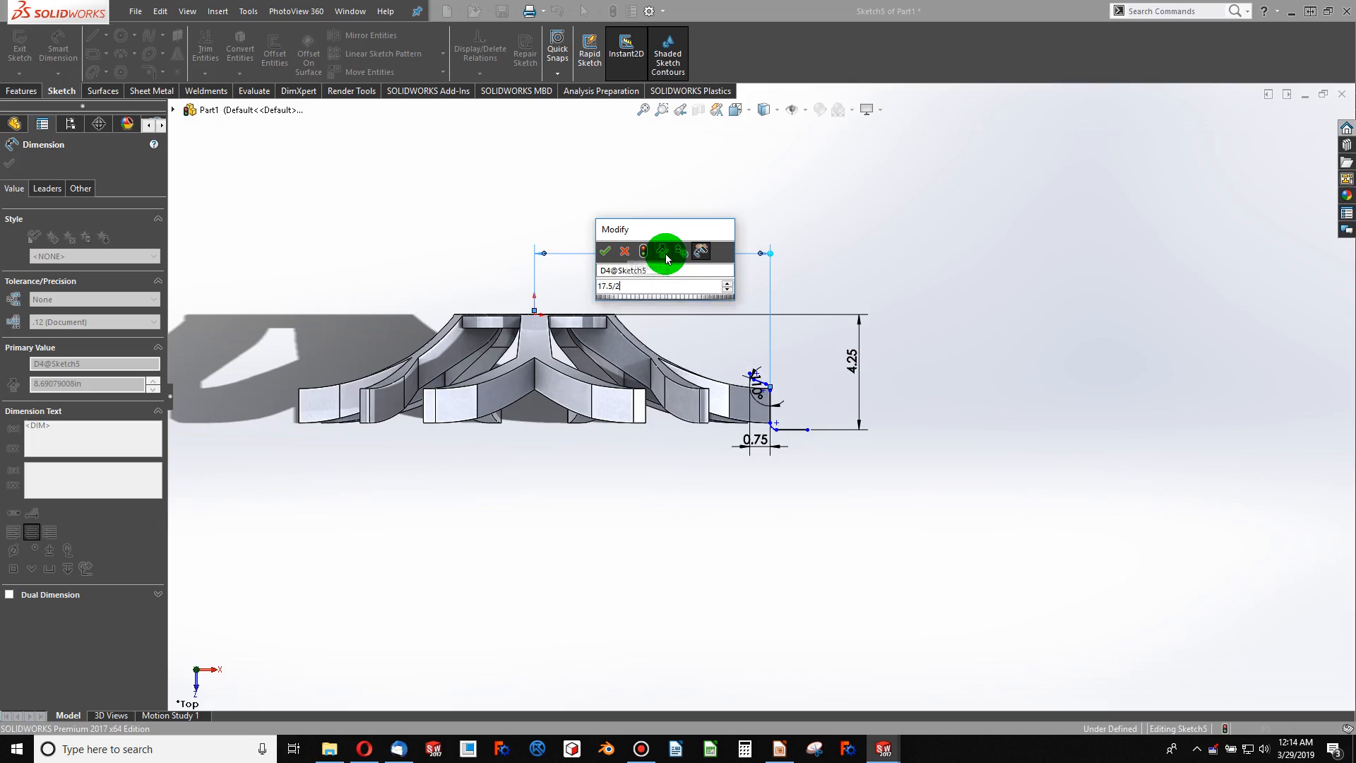
{"action": "key", "text": "Return"}
- Dimension the profile's vertical line to a length of 0.5 in
{"action": "scroll", "coordinate": [734, 396], "scroll_direction": "down", "scroll_amount": 5}
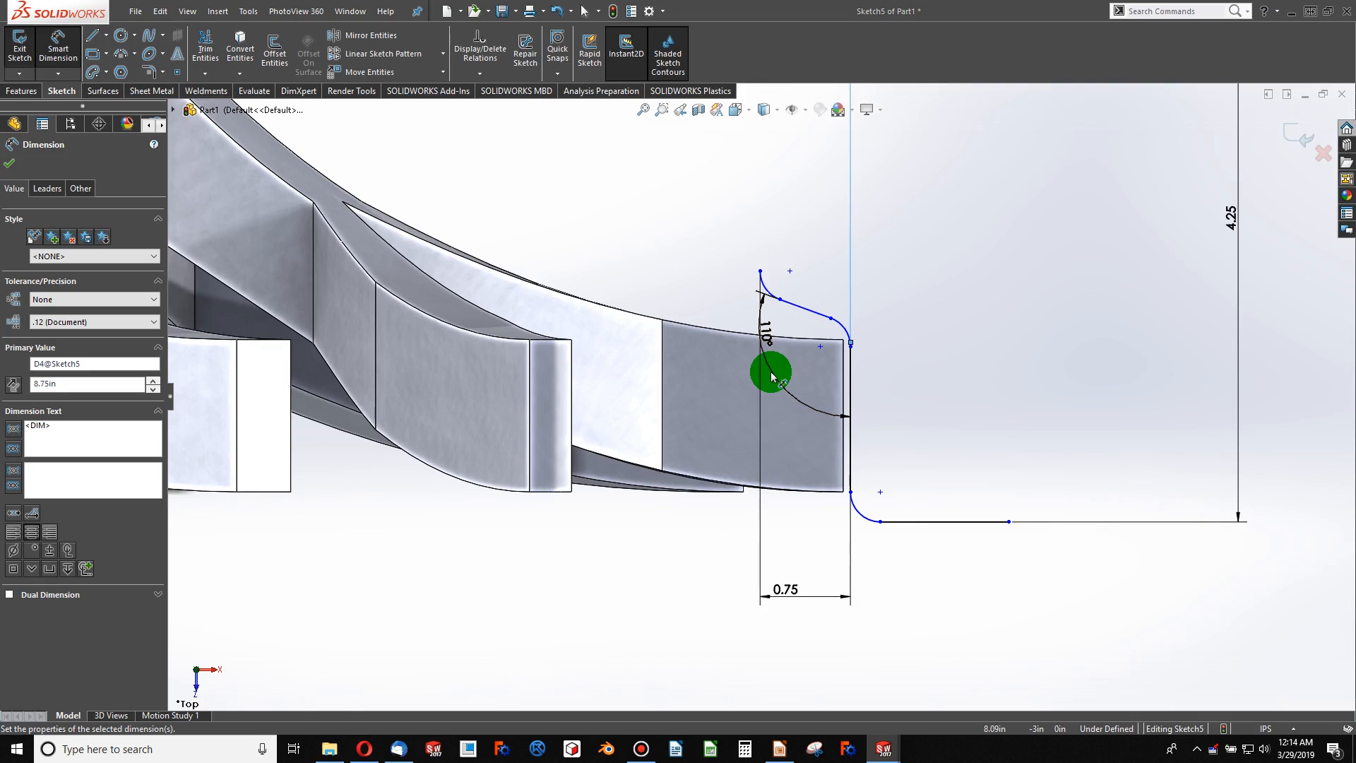
{"action": "mouse_move", "coordinate": [772, 375]}
{"action": "left_mouse_down"}
{"action": "mouse_move", "coordinate": [825, 338]}
{"action": "mouse_move", "coordinate": [764, 283]}
{"action": "left_mouse_up"}
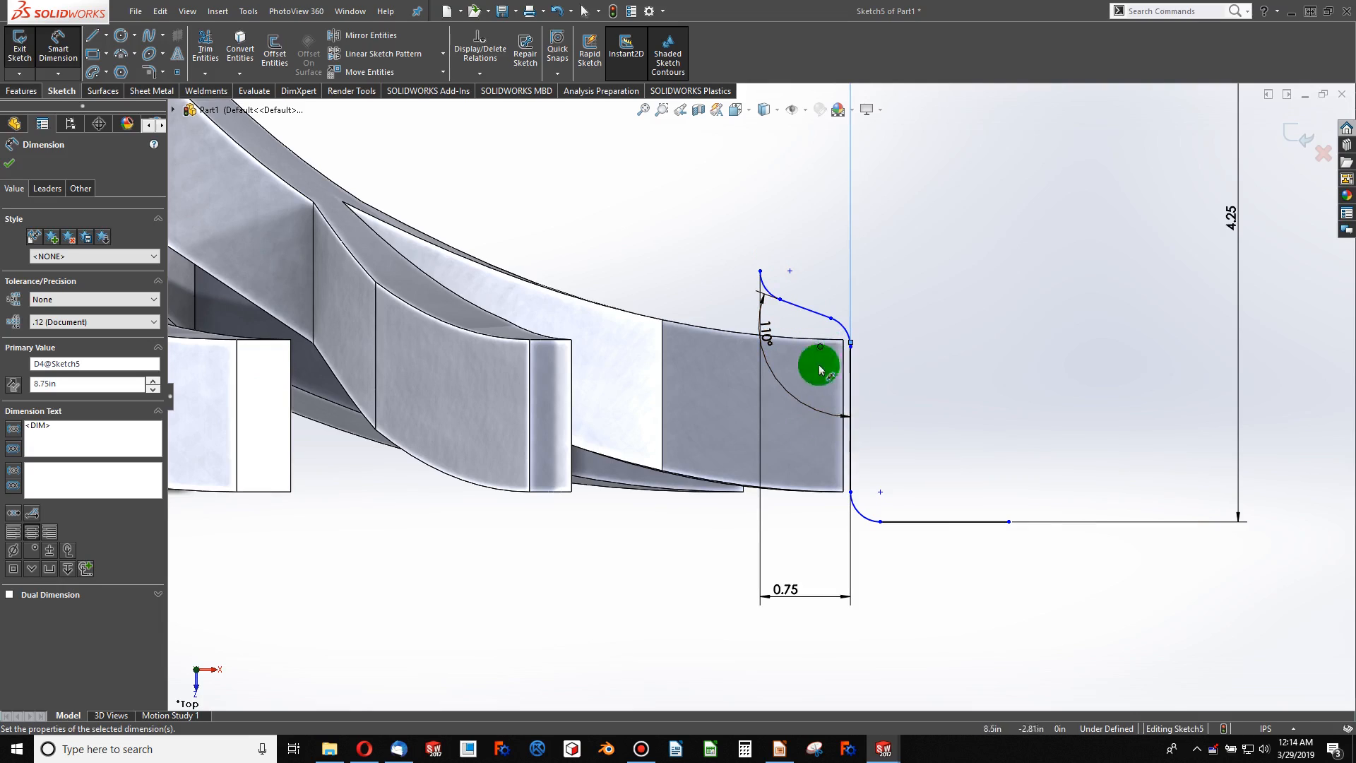
{"action": "mouse_move", "coordinate": [826, 402]}
{"action": "left_mouse_down"}
{"action": "mouse_move", "coordinate": [902, 493]}
{"action": "mouse_move", "coordinate": [873, 450]}
{"action": "left_mouse_up"}
{"action": "left_click", "coordinate": [854, 447]}
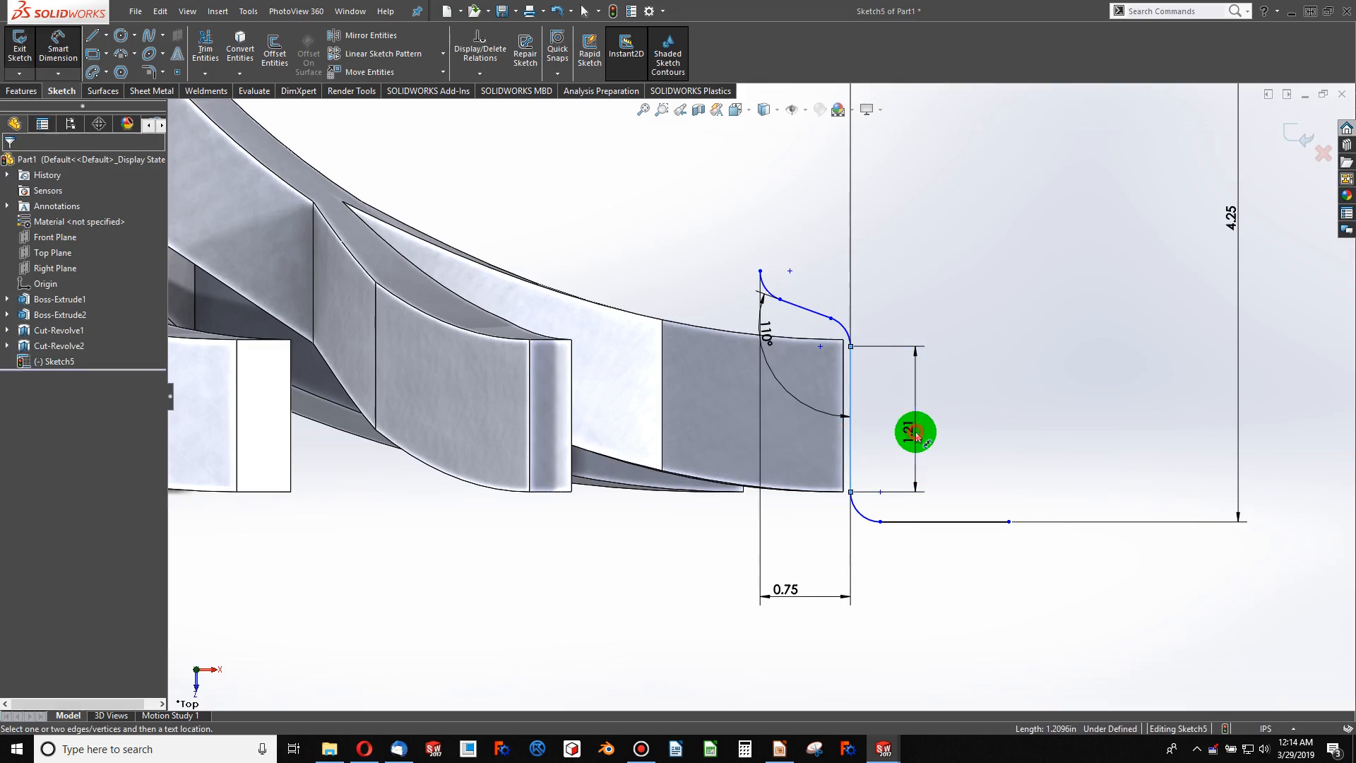
{"action": "left_click", "coordinate": [913, 432]}
{"action": "type", "text": ".5"}
{"action": "key", "text": "Return"}
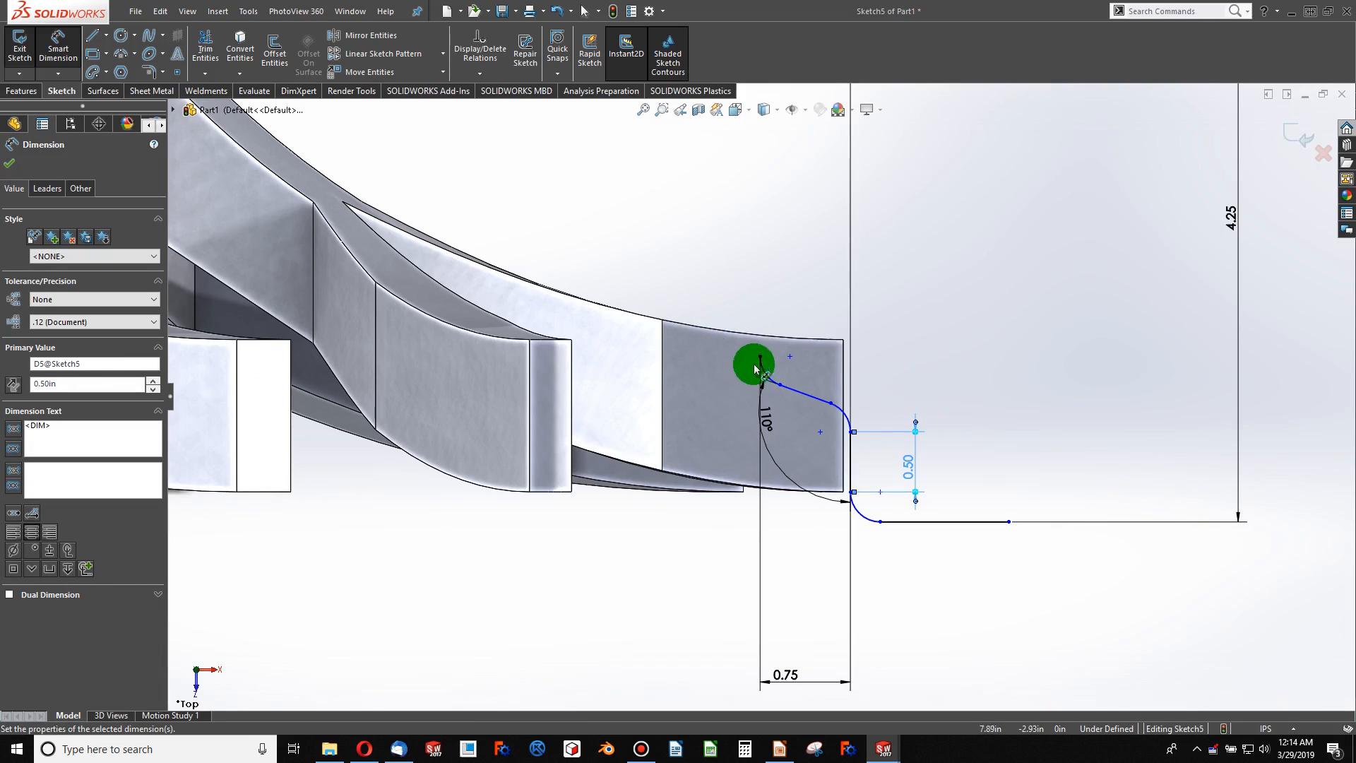
- Reshape the sketch profile freehand, shrinking its tangent arcs to a radius of about 0.15 in
{"action": "left_click_drag", "start_coordinate": [755, 366], "coordinate": [761, 357]}
{"action": "left_click", "coordinate": [841, 422]}
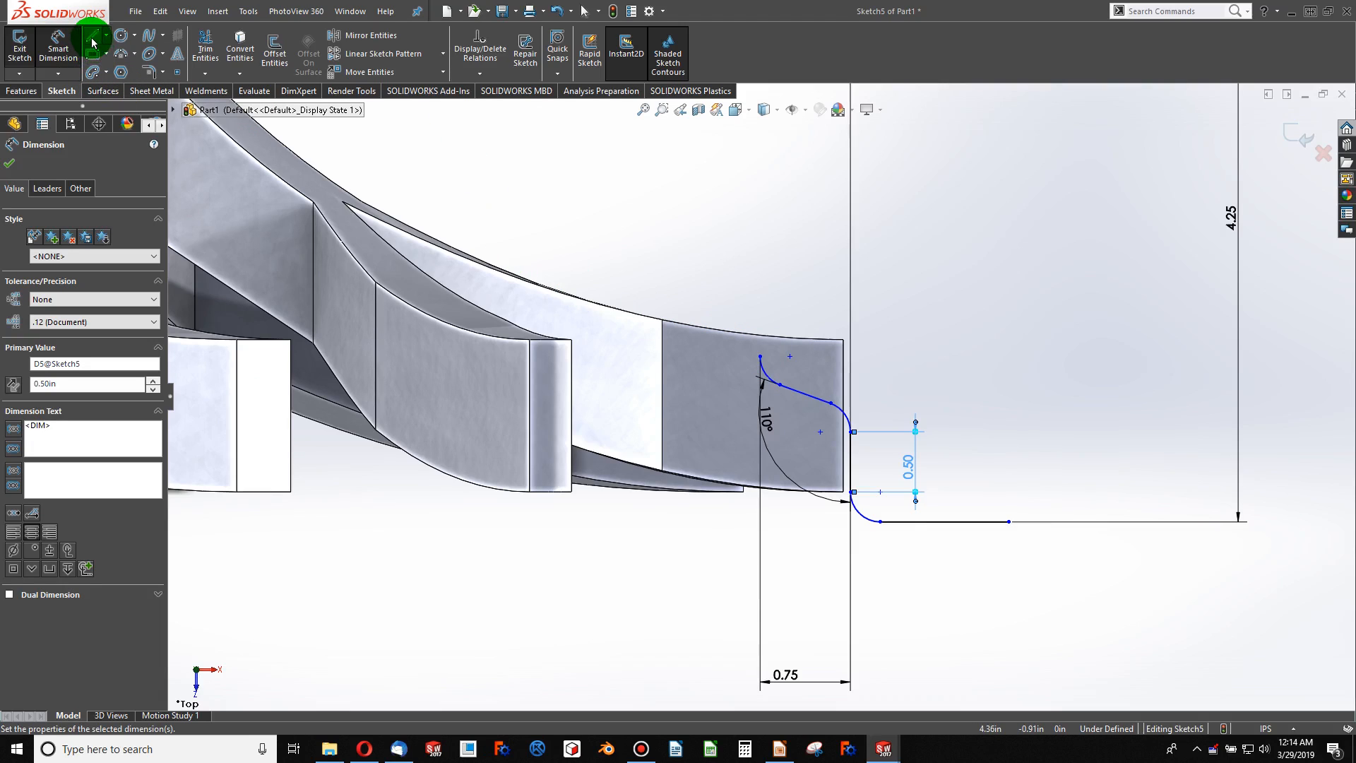
{"action": "key", "text": "Escape"}
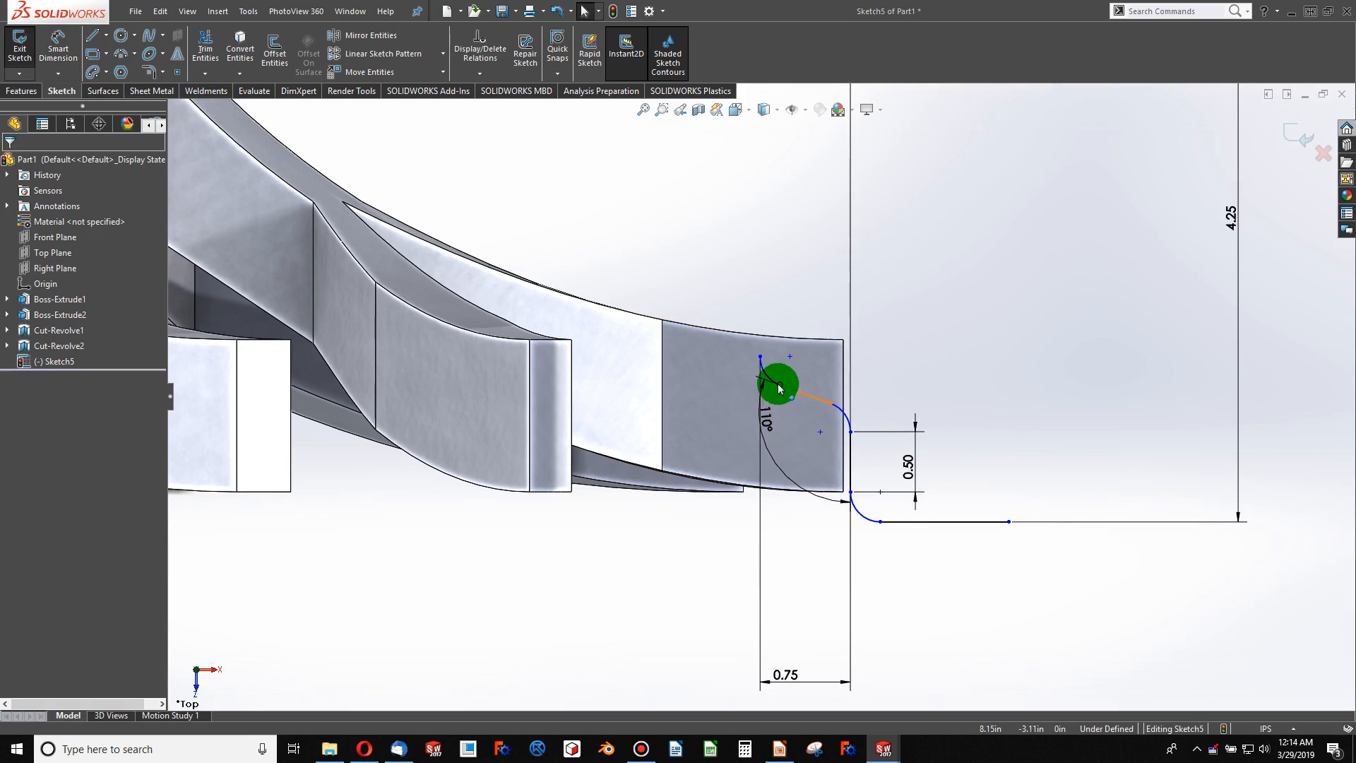
{"action": "mouse_move", "coordinate": [778, 383]}
{"action": "left_mouse_down"}
{"action": "mouse_move", "coordinate": [821, 397]}
{"action": "mouse_move", "coordinate": [799, 400]}
{"action": "mouse_move", "coordinate": [795, 422]}
{"action": "mouse_move", "coordinate": [803, 392]}
{"action": "mouse_move", "coordinate": [763, 390]}
{"action": "left_mouse_up"}
{"action": "left_click", "coordinate": [718, 282]}
{"action": "left_click_drag", "start_coordinate": [847, 440], "coordinate": [851, 443]}
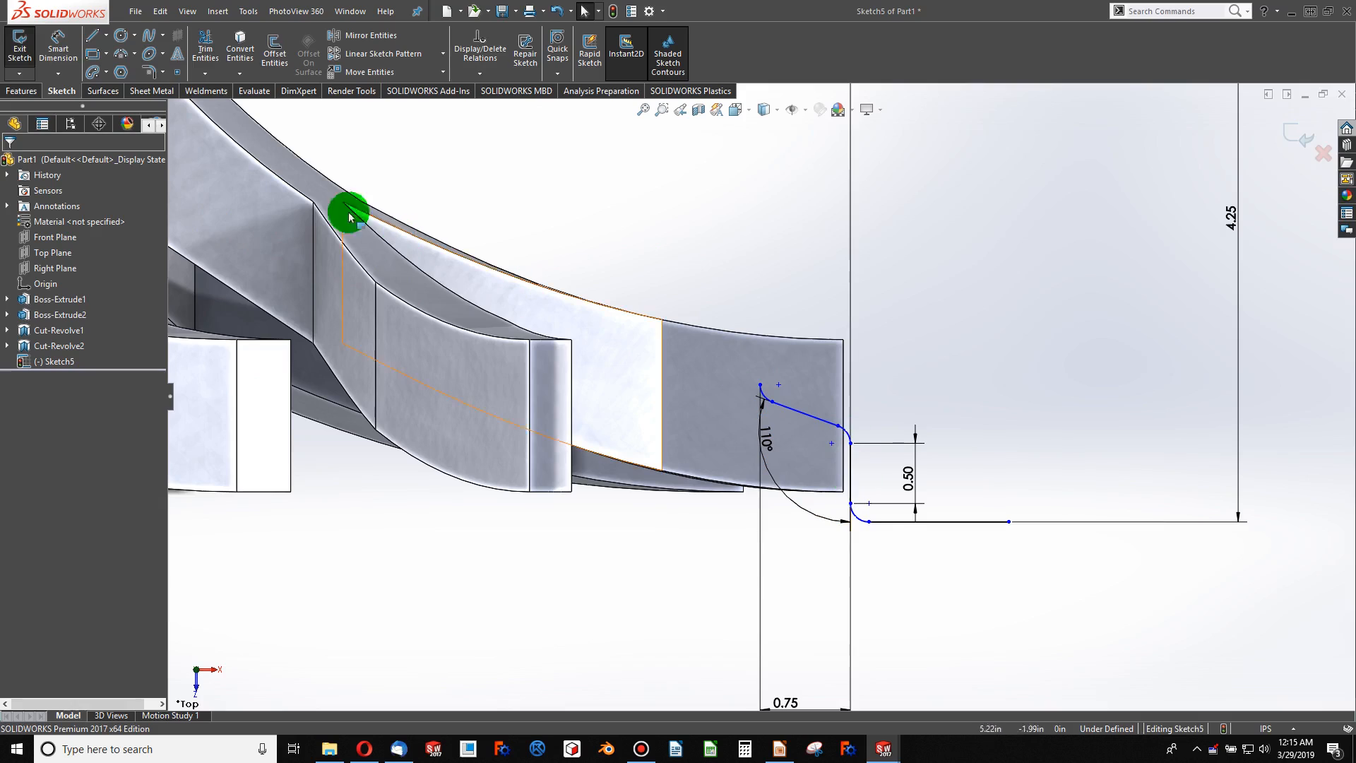
- Dimension the radius of the profile's lower arc as 0.125 in
{"action": "left_click", "coordinate": [58, 48]}
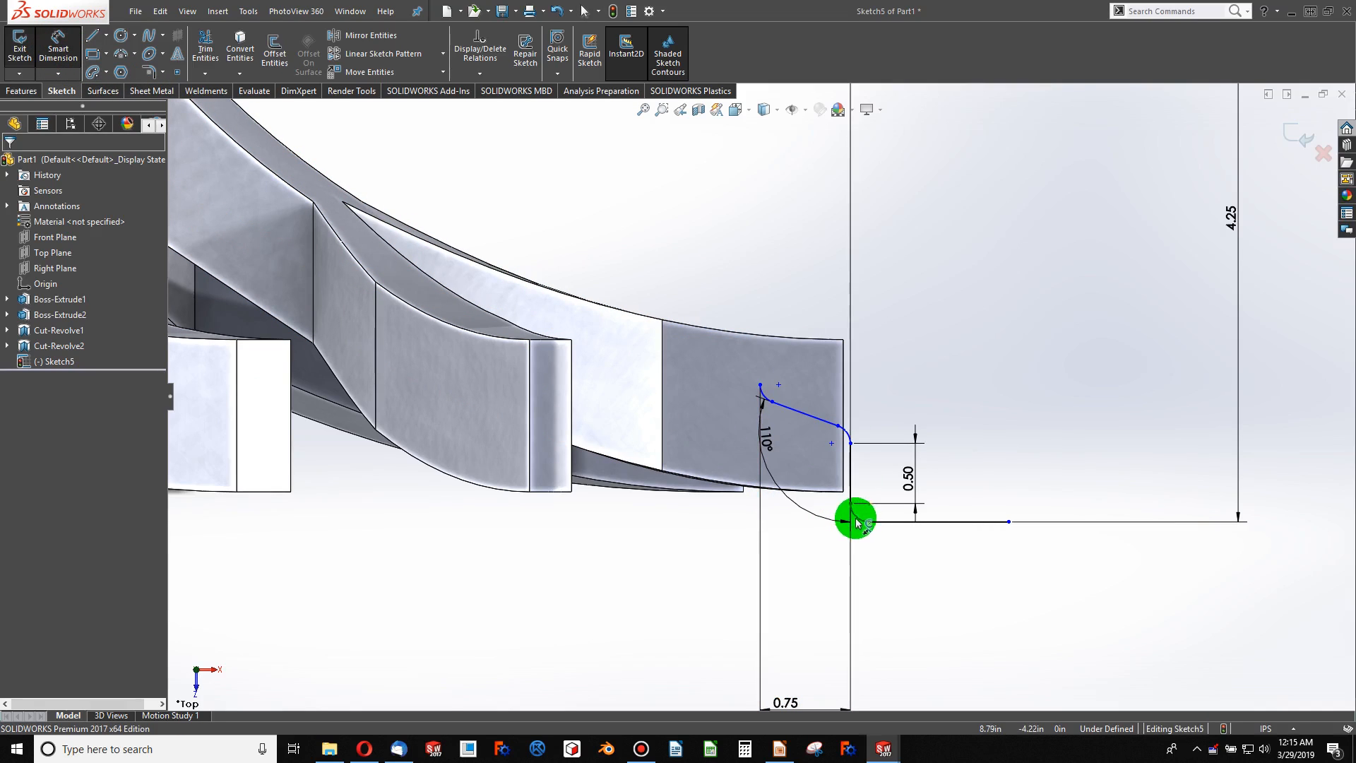
{"action": "left_click", "coordinate": [856, 523]}
{"action": "left_click", "coordinate": [814, 568]}
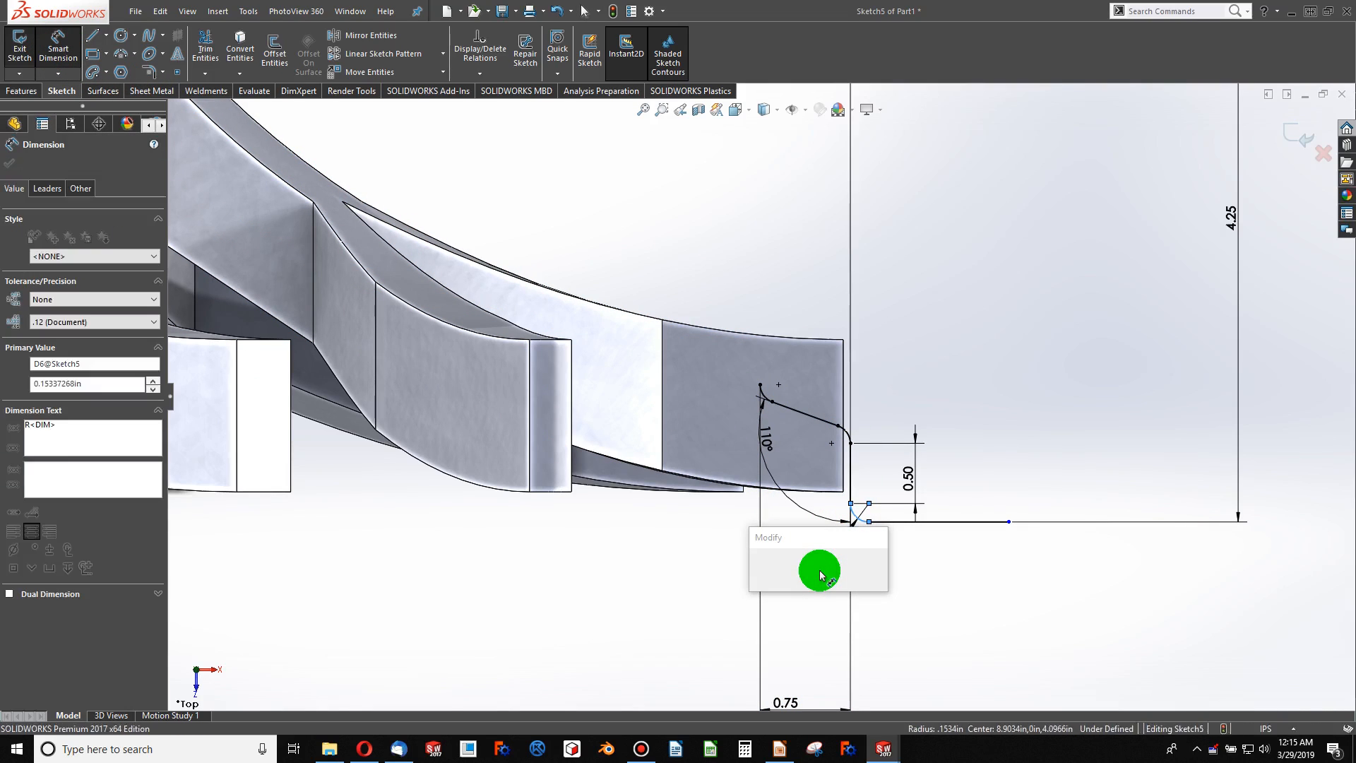
{"action": "type", "text": ".125"}
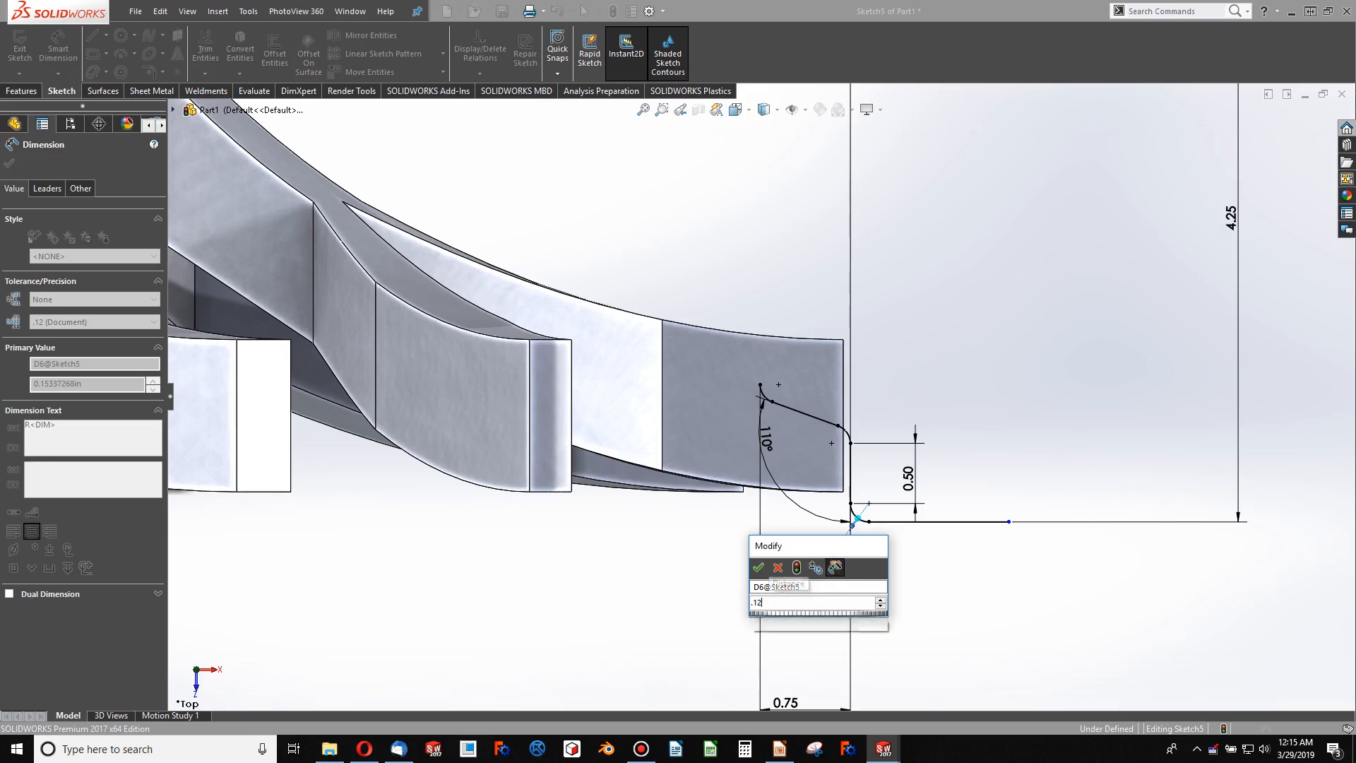
{"action": "key", "text": "Return"}
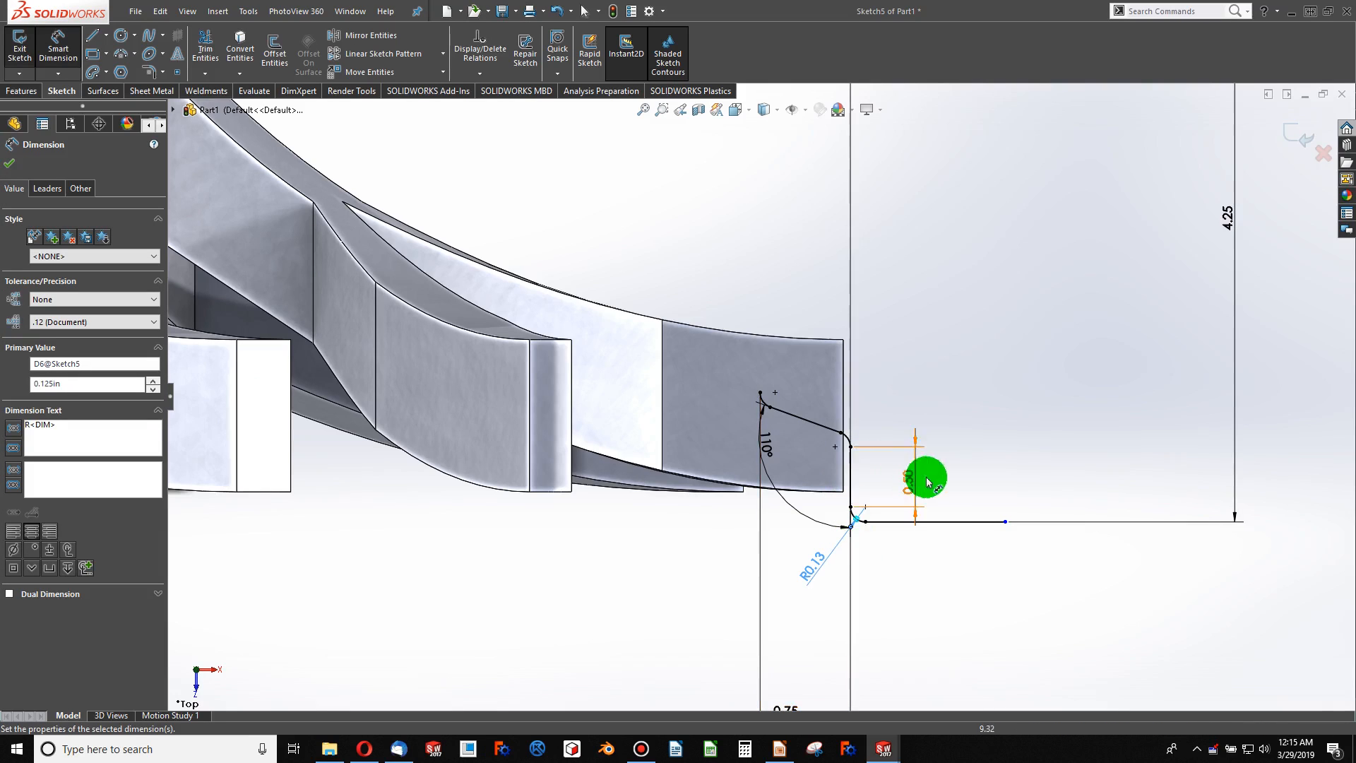
- Dimension the horizontal distance from the origin to the outer endpoint of the lower horizontal line as 9 in
{"action": "scroll", "coordinate": [1006, 544], "scroll_direction": "up", "scroll_amount": 4}
{"action": "scroll", "coordinate": [841, 463], "scroll_direction": "down", "scroll_amount": 2}
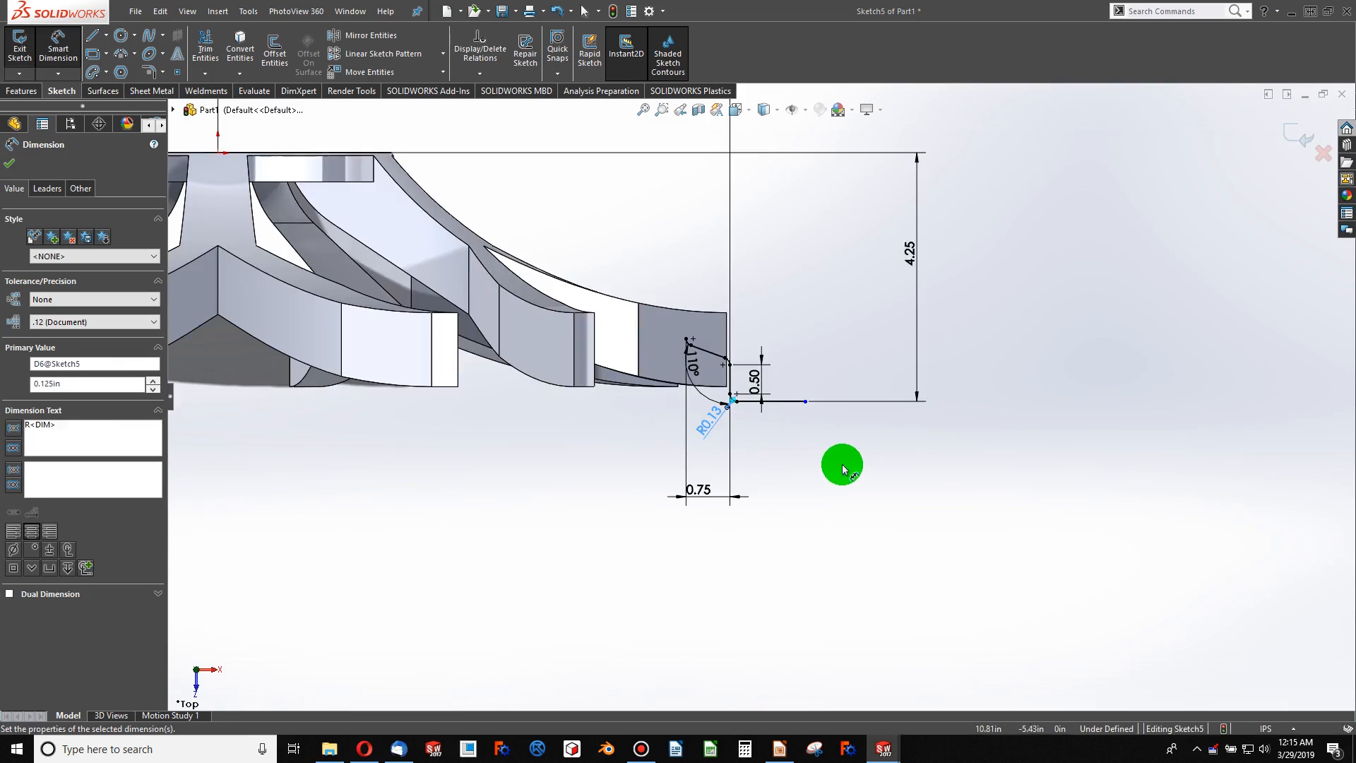
{"action": "left_click", "coordinate": [804, 401]}
{"action": "scroll", "coordinate": [791, 401], "scroll_direction": "up", "scroll_amount": 2}
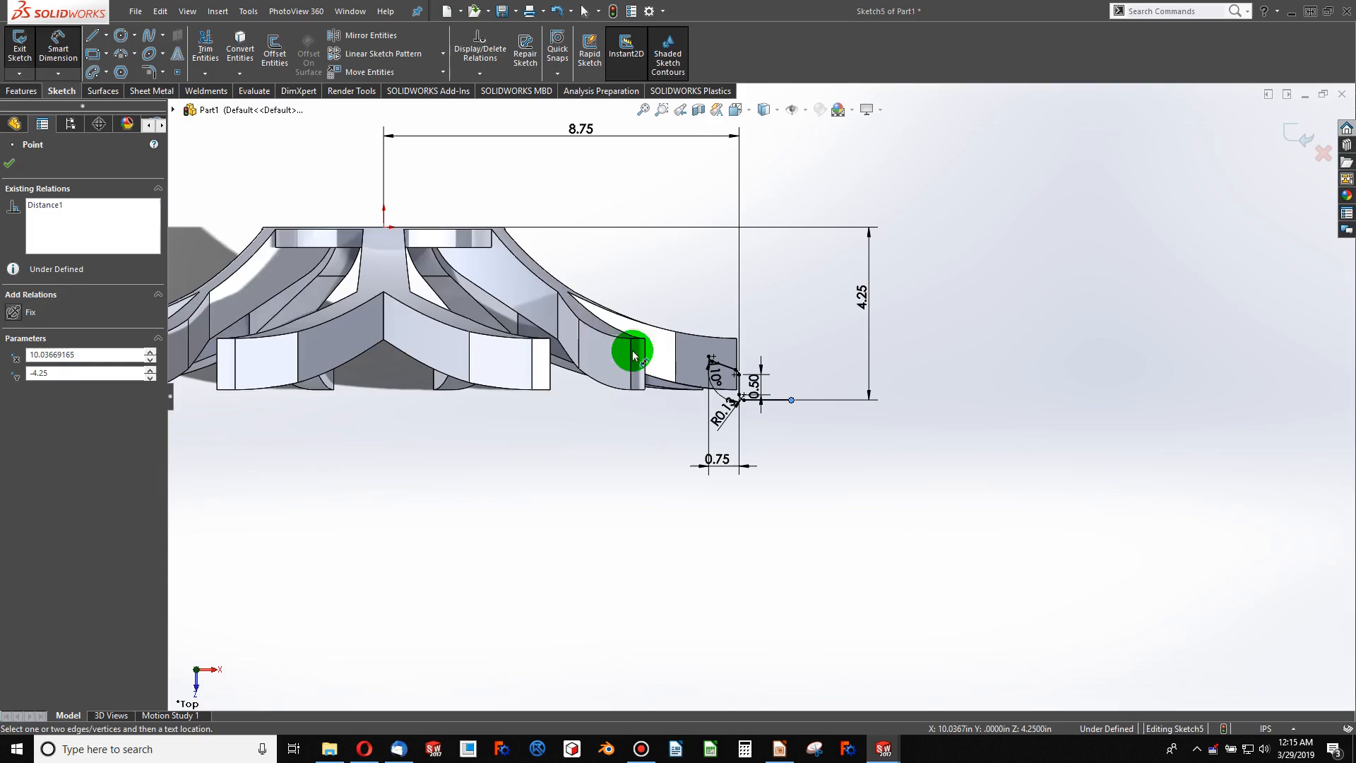
{"action": "left_click", "coordinate": [385, 230]}
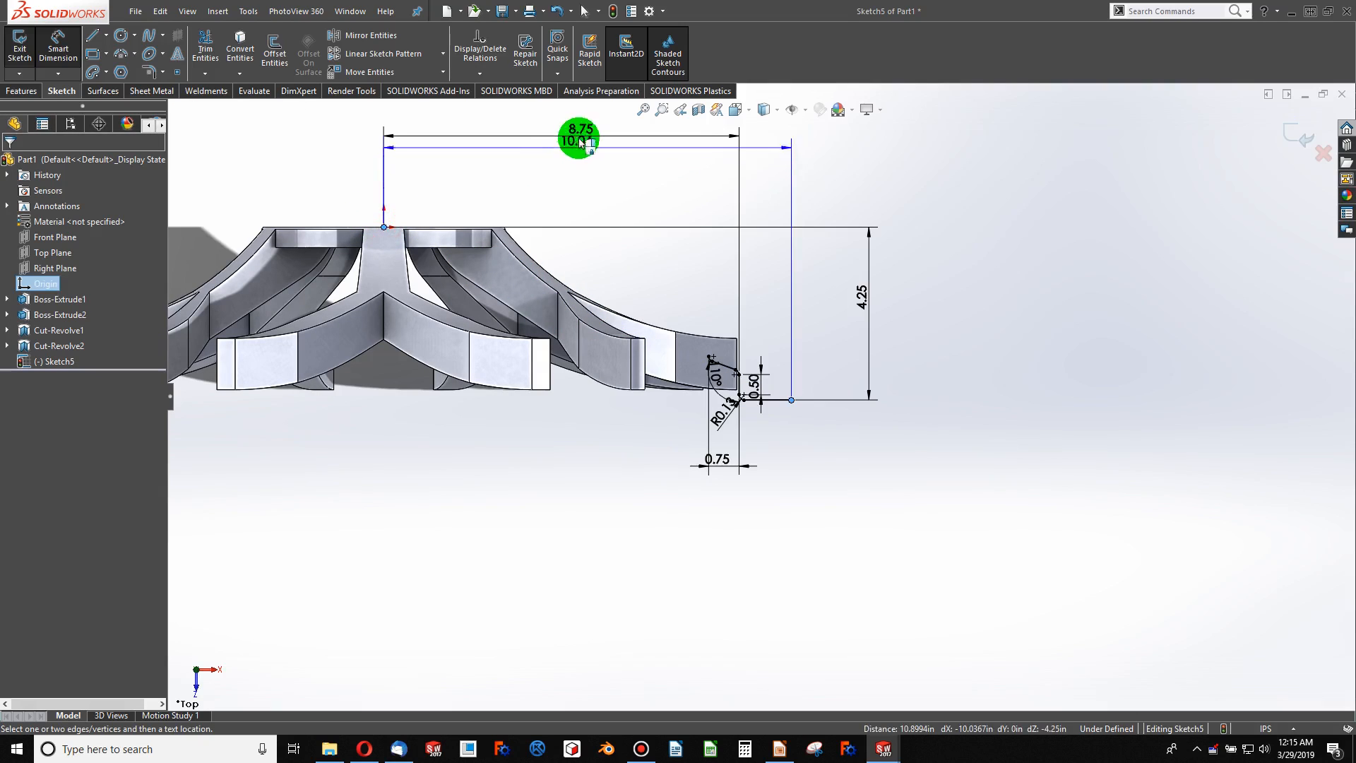
{"action": "left_click", "coordinate": [558, 125]}
{"action": "type", "text": "9"}
{"action": "key", "text": "Return"}
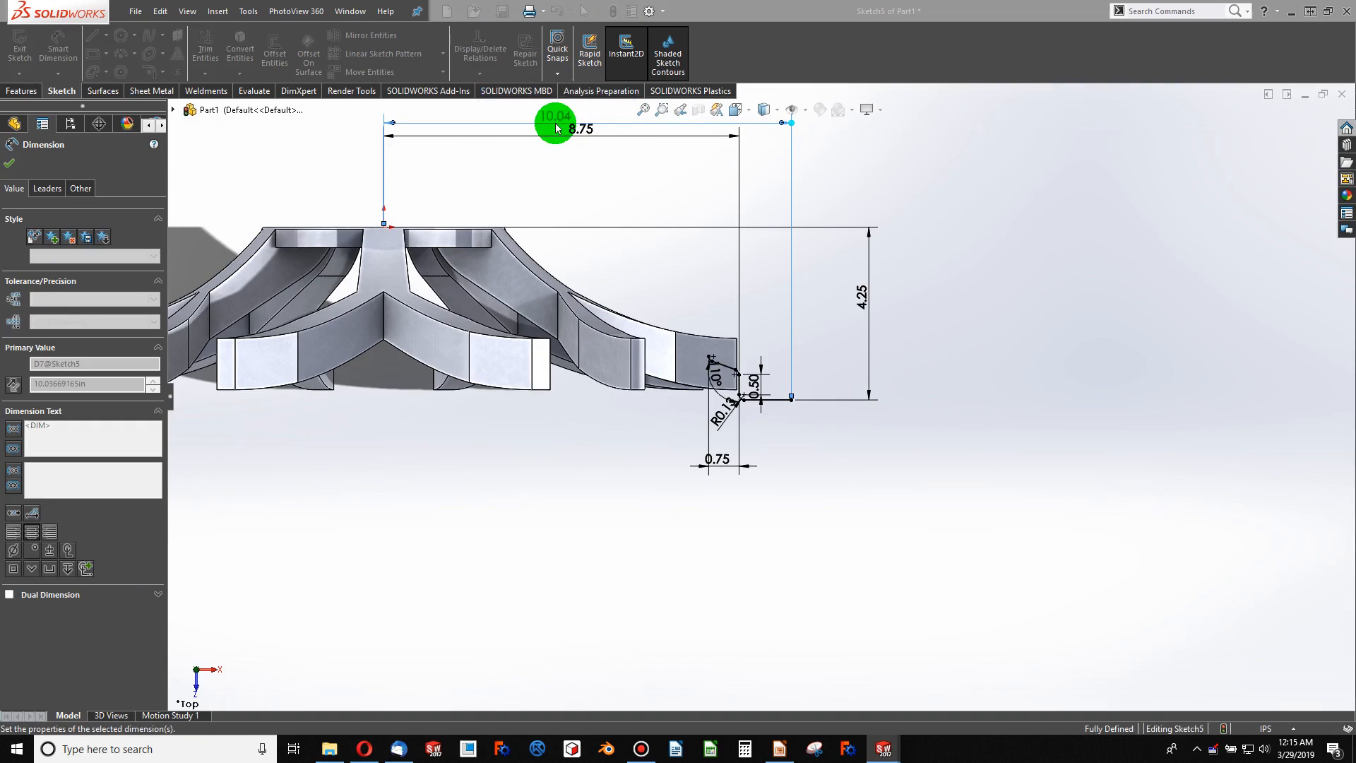
- Draw a vertical line about 1.07 in long upward from the end of the rim profile's upper arc
{"action": "scroll", "coordinate": [707, 385], "scroll_direction": "down", "scroll_amount": 5}
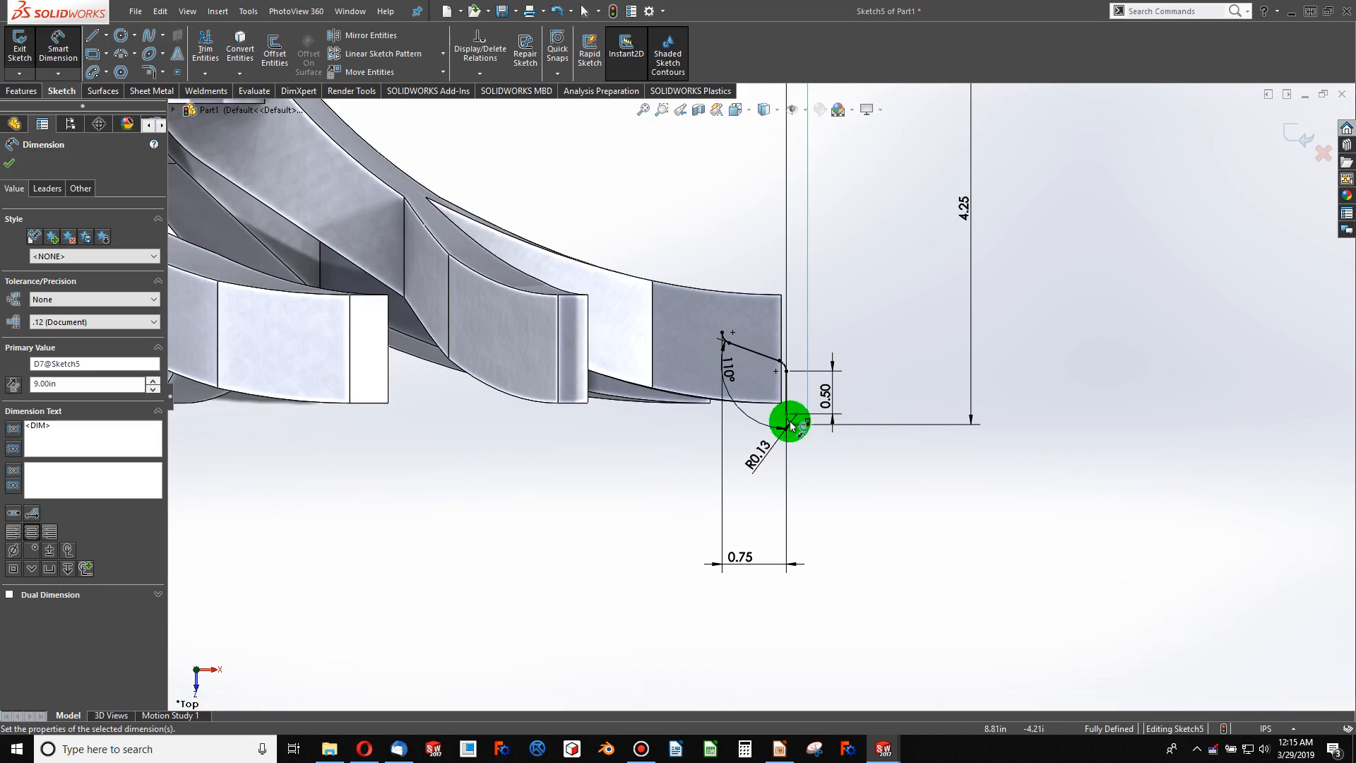
{"action": "scroll", "coordinate": [804, 421], "scroll_direction": "down", "scroll_amount": 3}
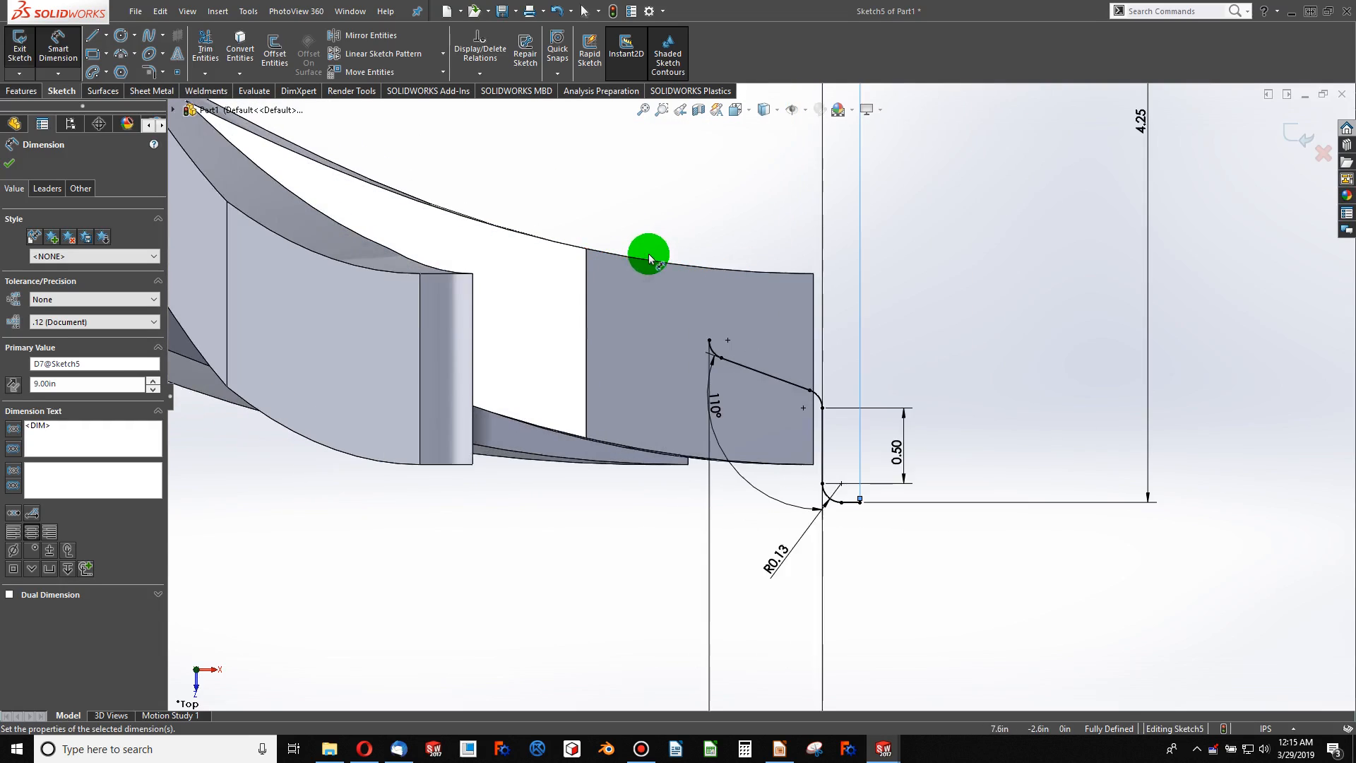
{"action": "left_click", "coordinate": [649, 258]}
{"action": "left_click", "coordinate": [94, 44]}
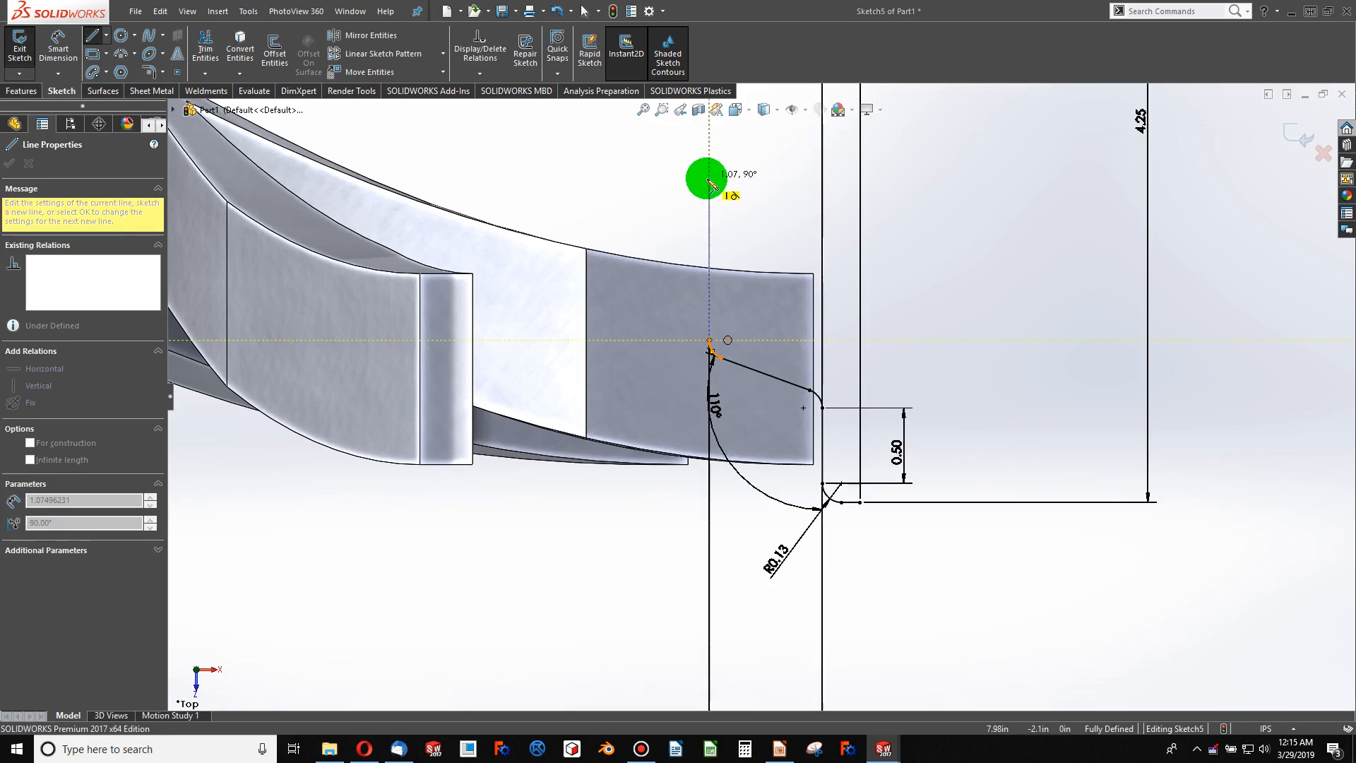
{"action": "left_click", "coordinate": [711, 184]}
{"action": "scroll", "coordinate": [706, 184], "scroll_direction": "up", "scroll_amount": 3}
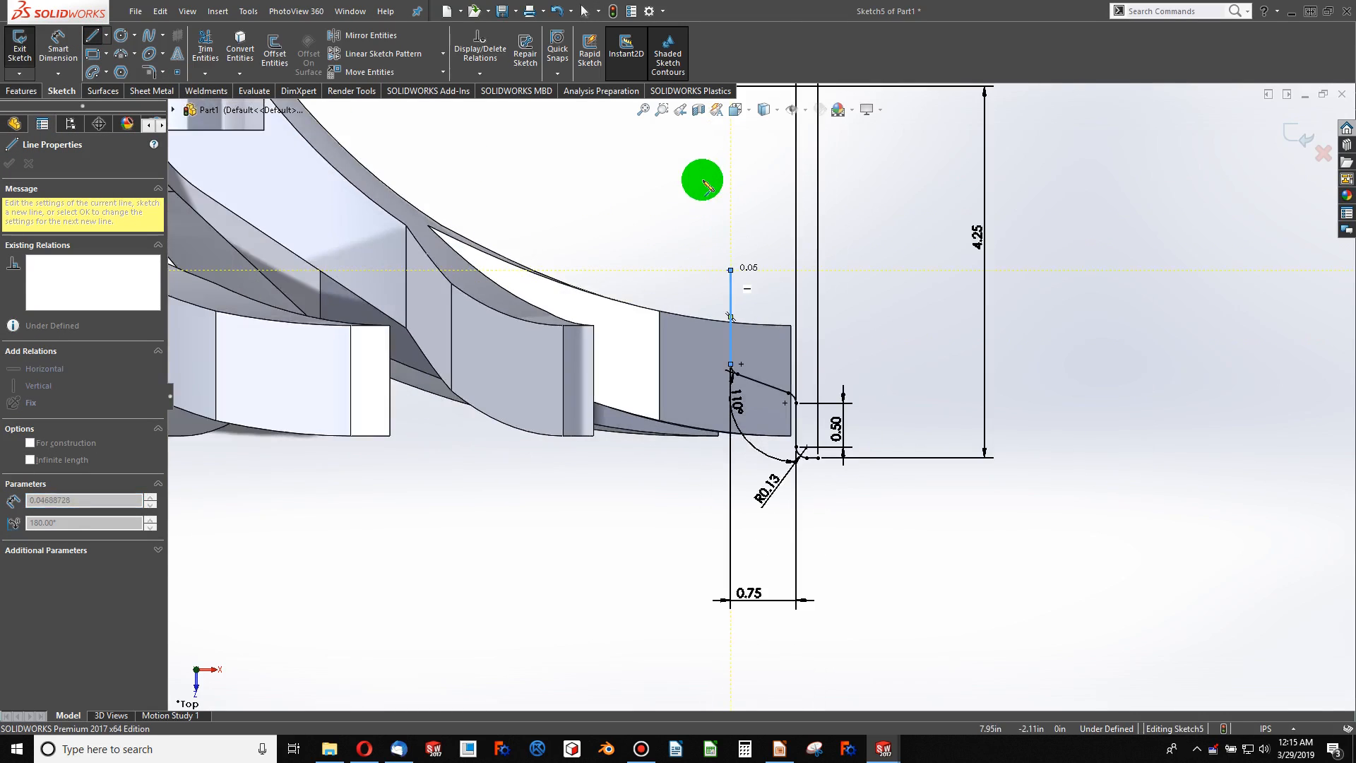
{"action": "key", "text": "Escape"}
- Add a tangent arc curving inward toward the hub from the upper end of the new vertical line
{"action": "left_click", "coordinate": [121, 54]}
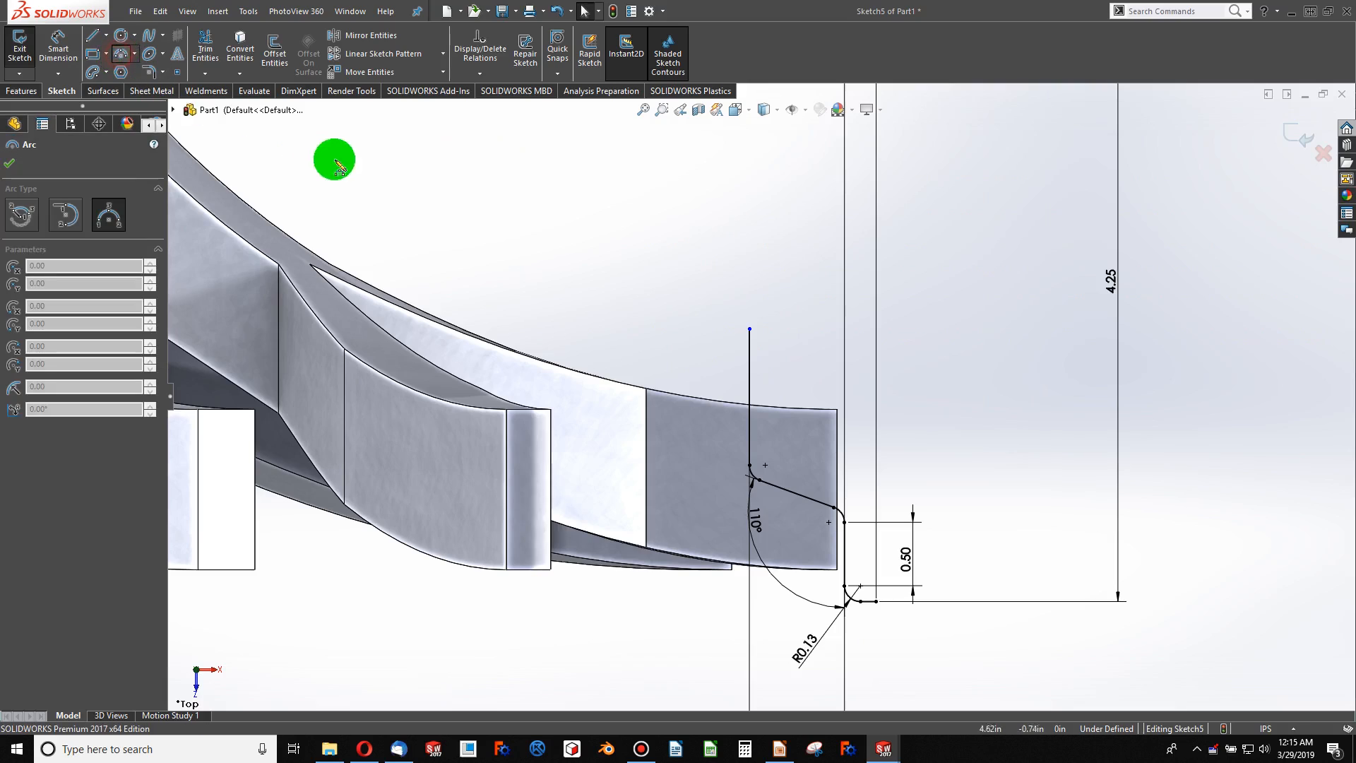
{"action": "left_click", "coordinate": [137, 55]}
{"action": "left_click", "coordinate": [127, 68]}
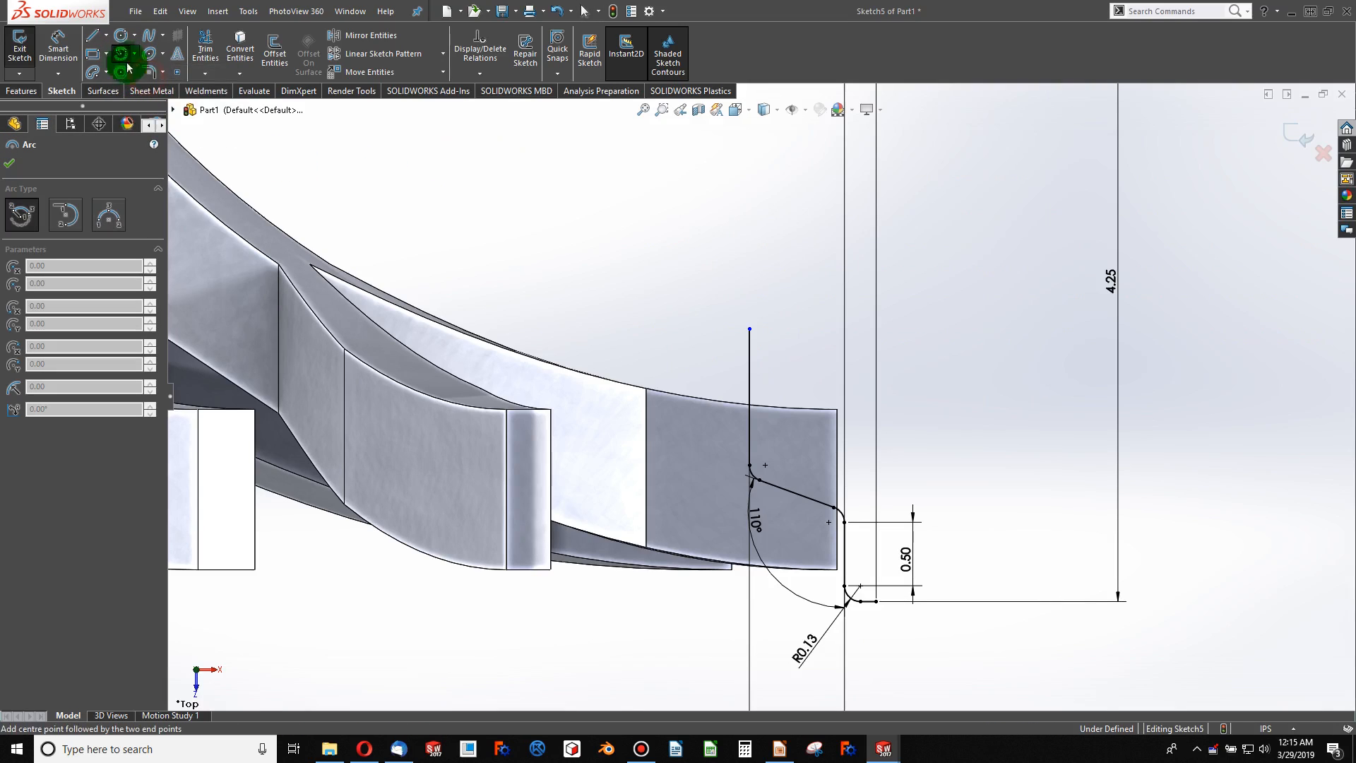
{"action": "left_click", "coordinate": [137, 54]}
{"action": "left_click", "coordinate": [145, 84]}
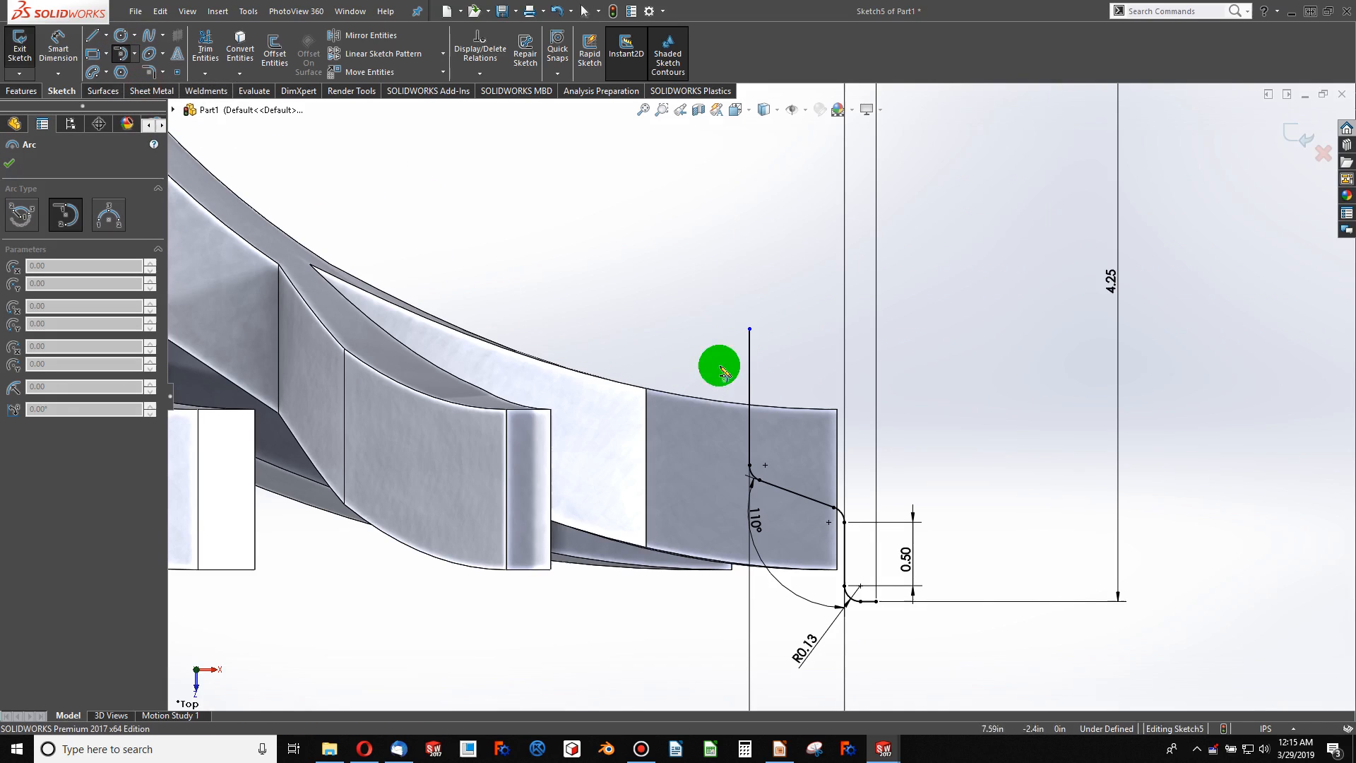
{"action": "left_click", "coordinate": [750, 329]}
{"action": "left_click", "coordinate": [722, 274]}
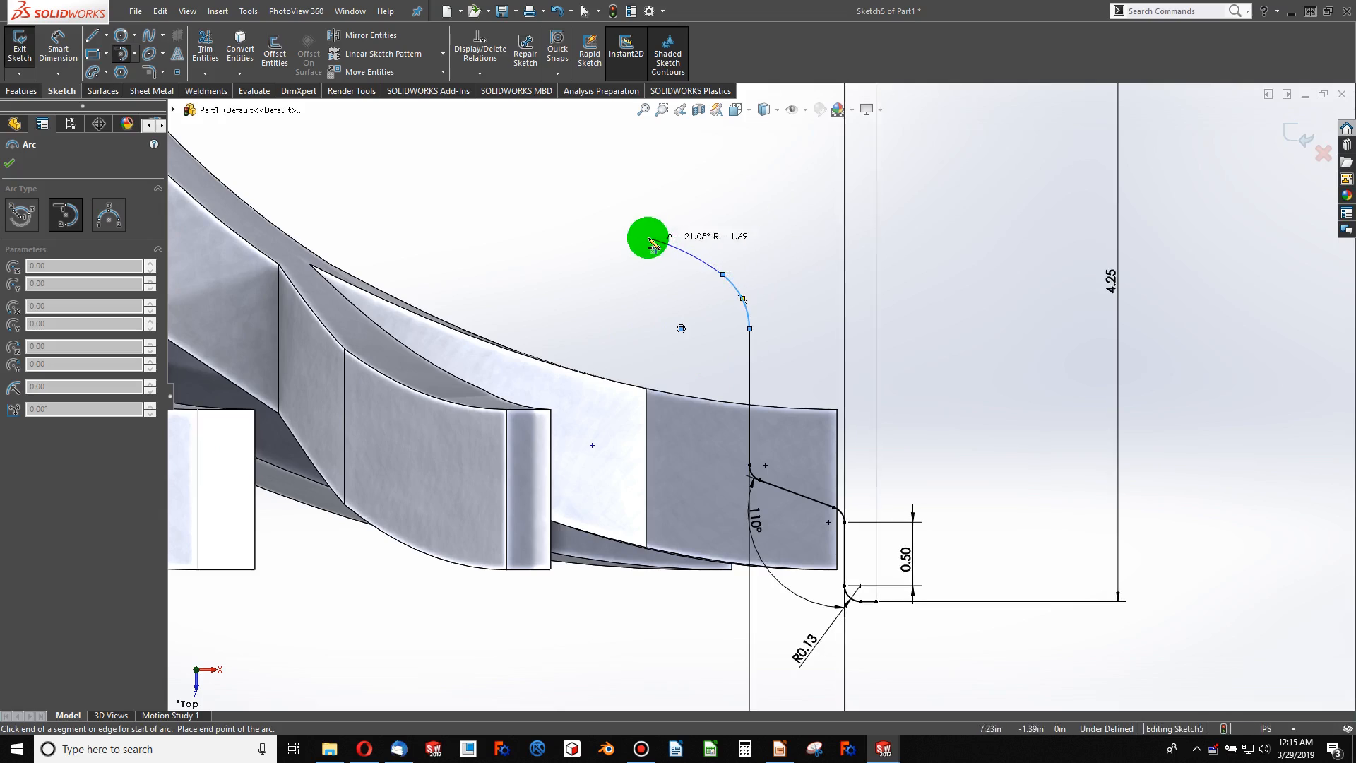
- Continue the profile with a sloped line about 1.02 in long at about 148°, followed by a tangent arc curving upward
{"action": "left_click", "coordinate": [92, 36]}
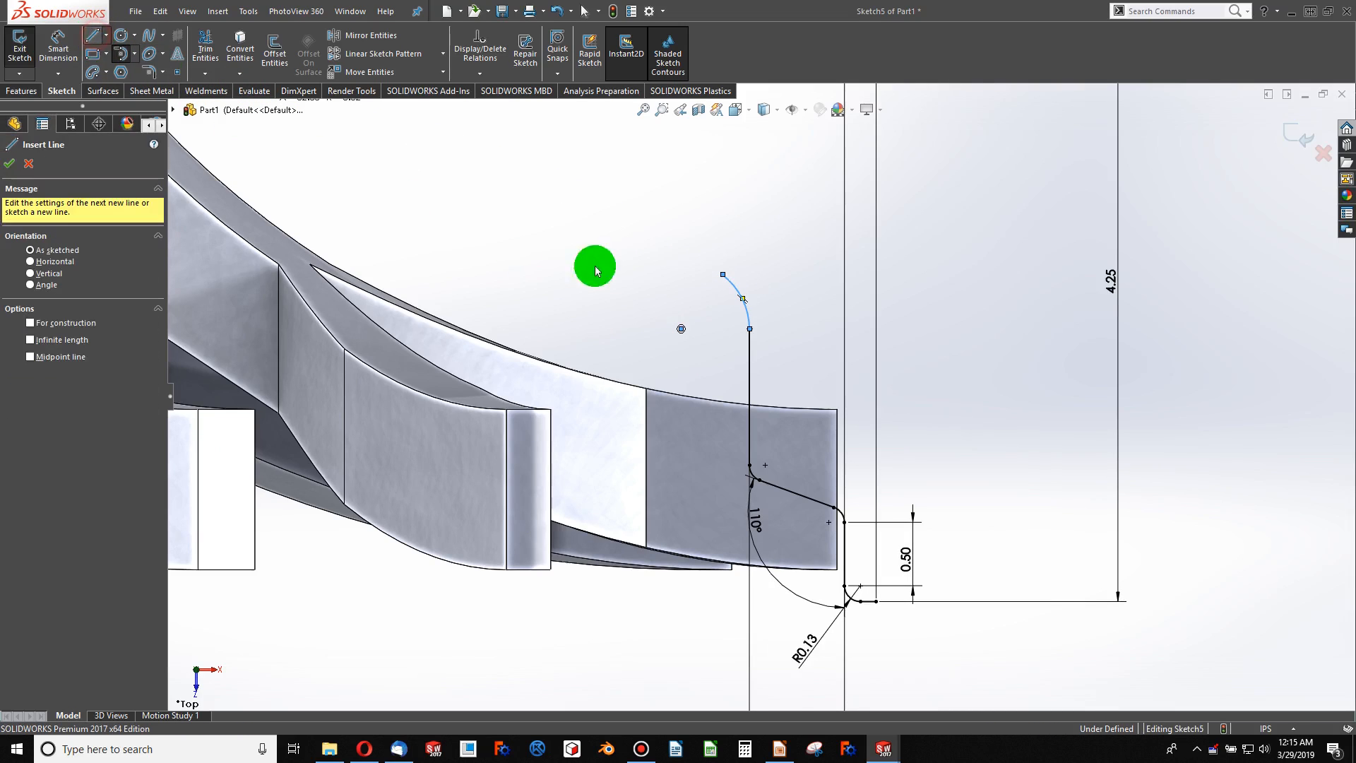
{"action": "left_click", "coordinate": [613, 207]}
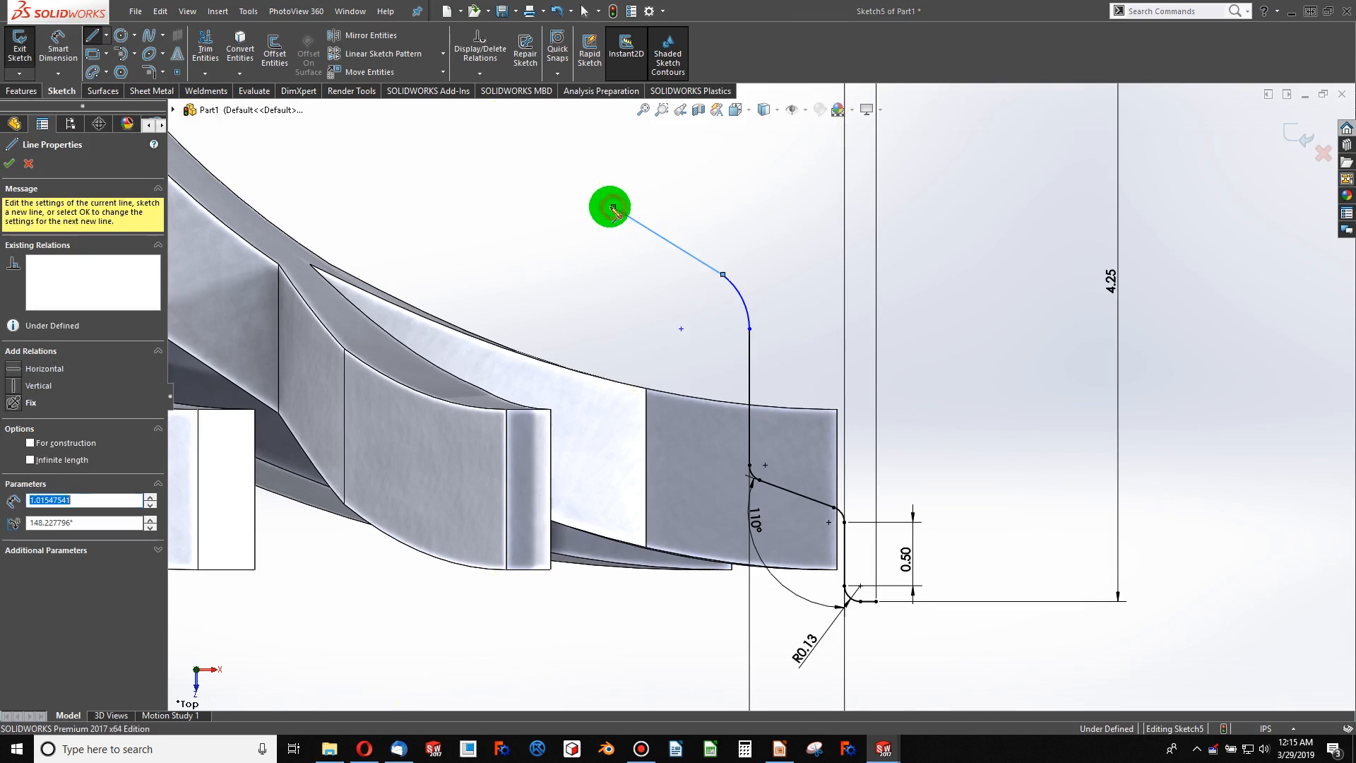
{"action": "left_click", "coordinate": [136, 63]}
{"action": "left_click", "coordinate": [613, 207]}
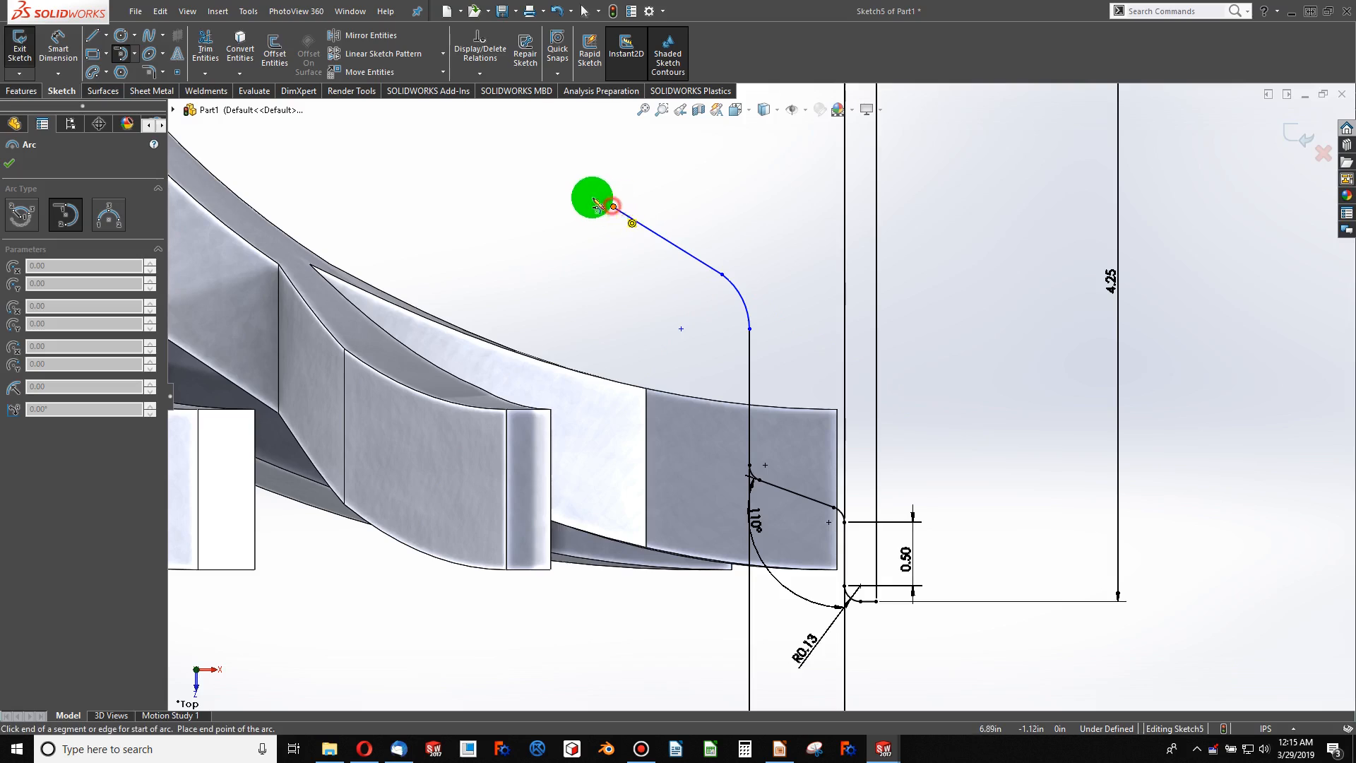
{"action": "left_click", "coordinate": [579, 147]}
{"action": "scroll", "coordinate": [617, 180], "scroll_direction": "up", "scroll_amount": 4}
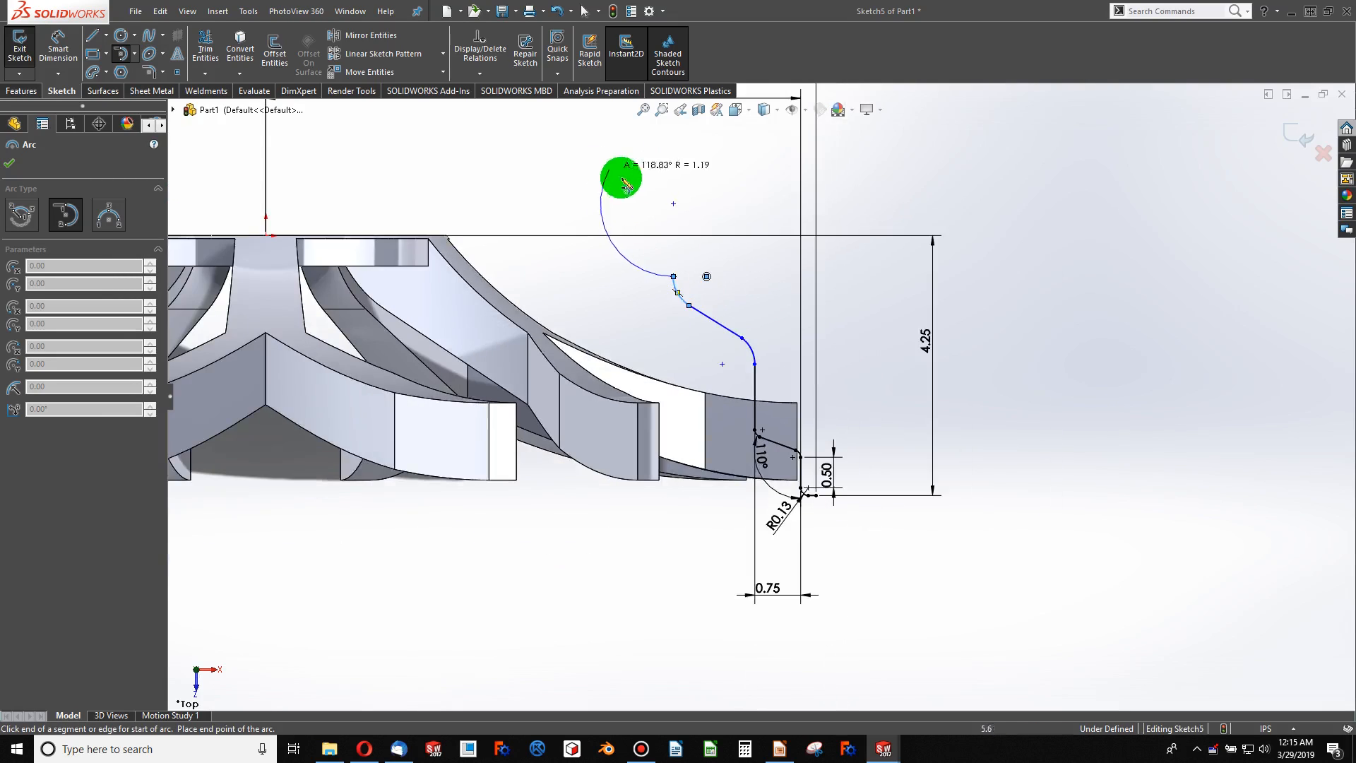
{"action": "scroll", "coordinate": [602, 142], "scroll_direction": "down", "scroll_amount": 3}
- Draw a vertical line about 1.07 in long upward from the end of the last tangent arc
{"action": "left_click", "coordinate": [92, 35]}
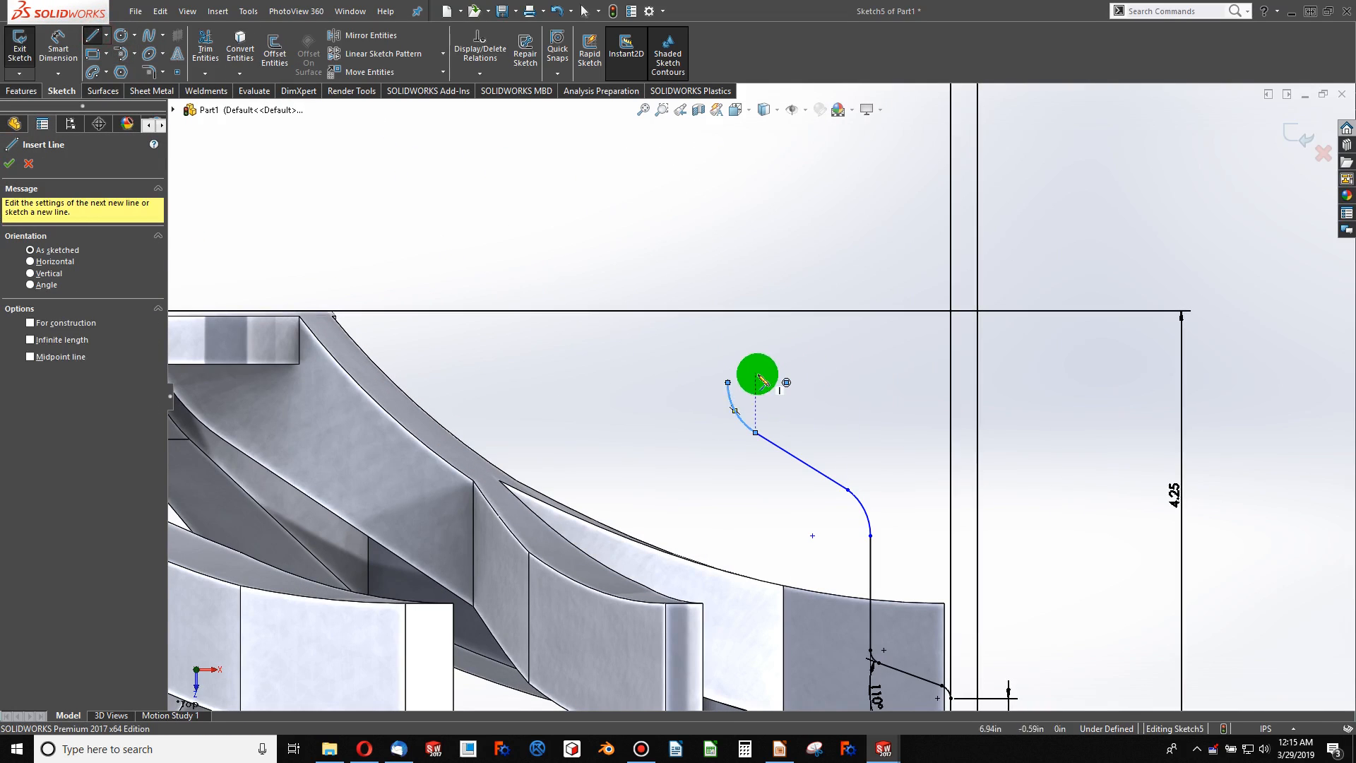
{"action": "left_click_drag", "start_coordinate": [728, 383], "coordinate": [727, 269]}
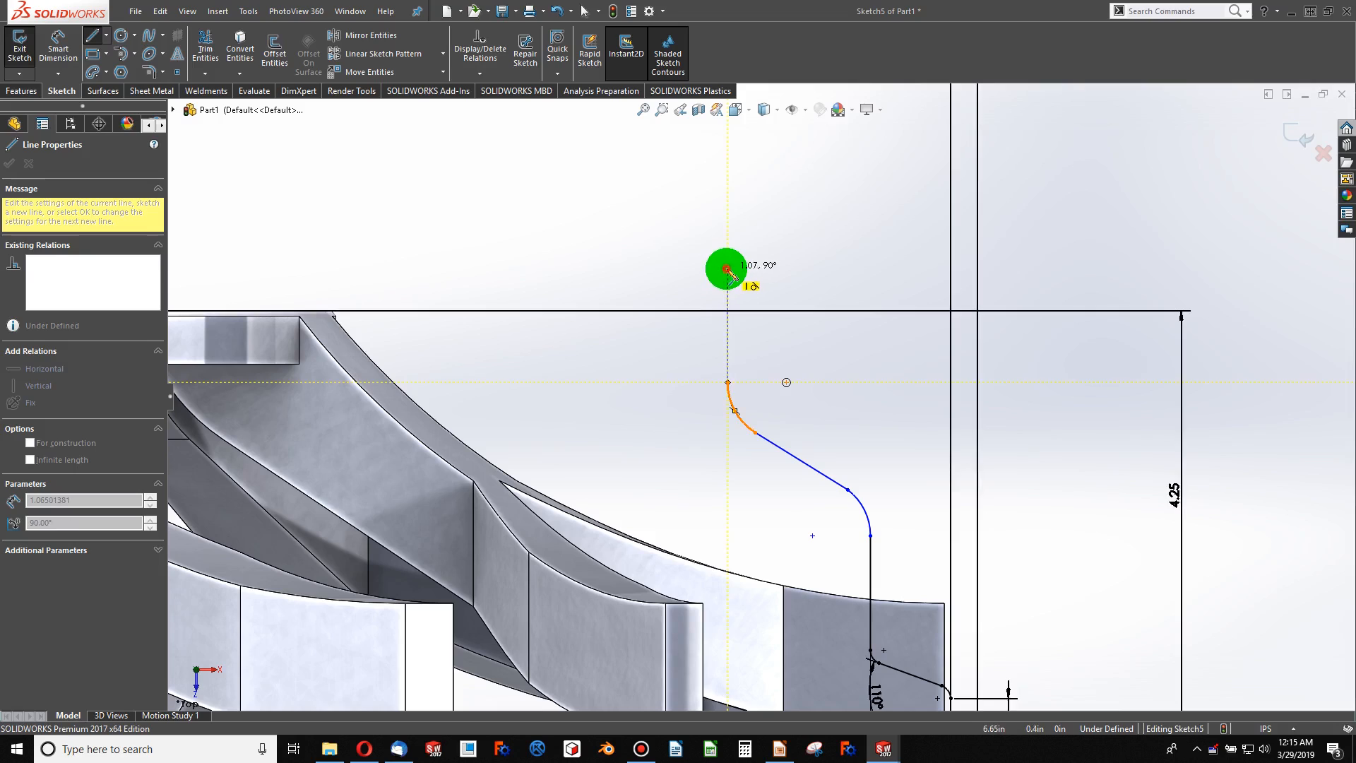
{"action": "left_click", "coordinate": [735, 277]}
{"action": "scroll", "coordinate": [756, 392], "scroll_direction": "up", "scroll_amount": 3}
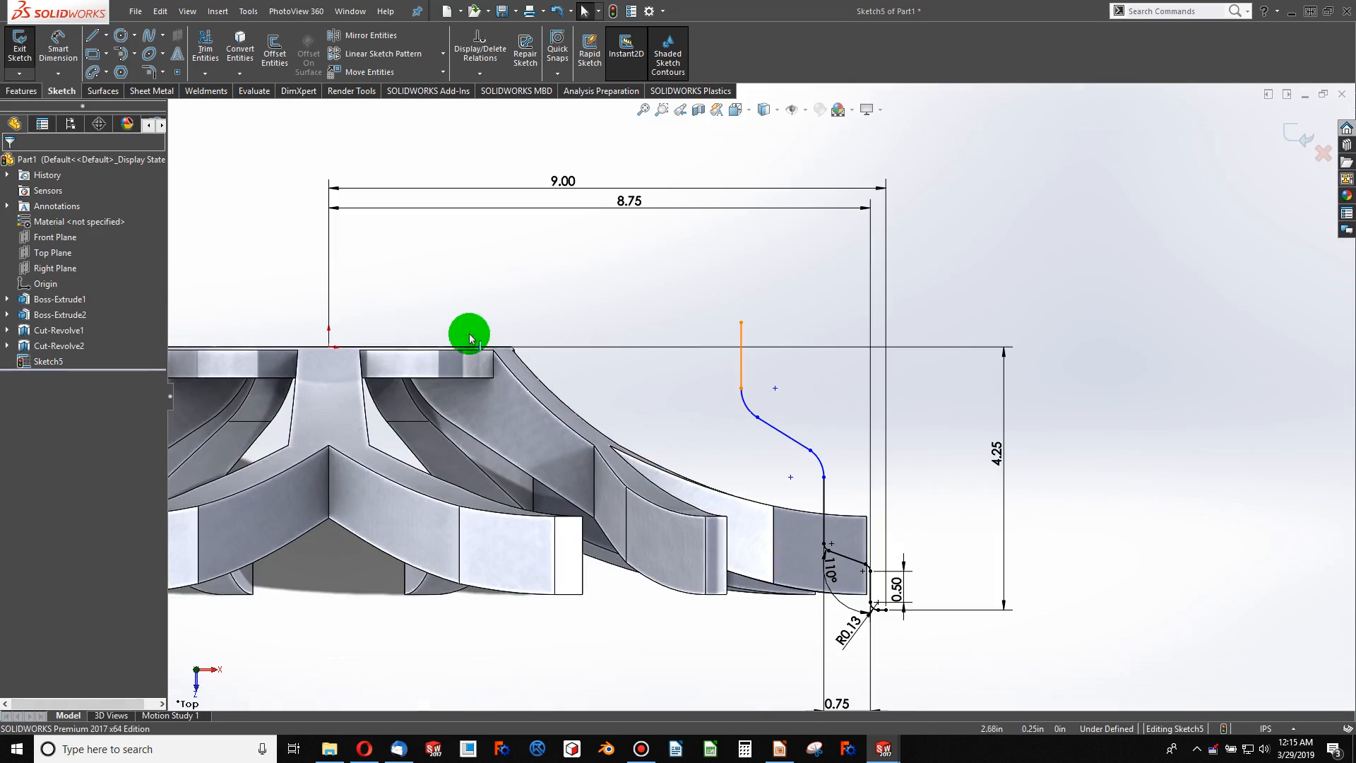
- Add a horizontal relation between the origin and the top endpoint of the profile's uppermost vertical line
{"action": "left_click", "coordinate": [329, 346]}
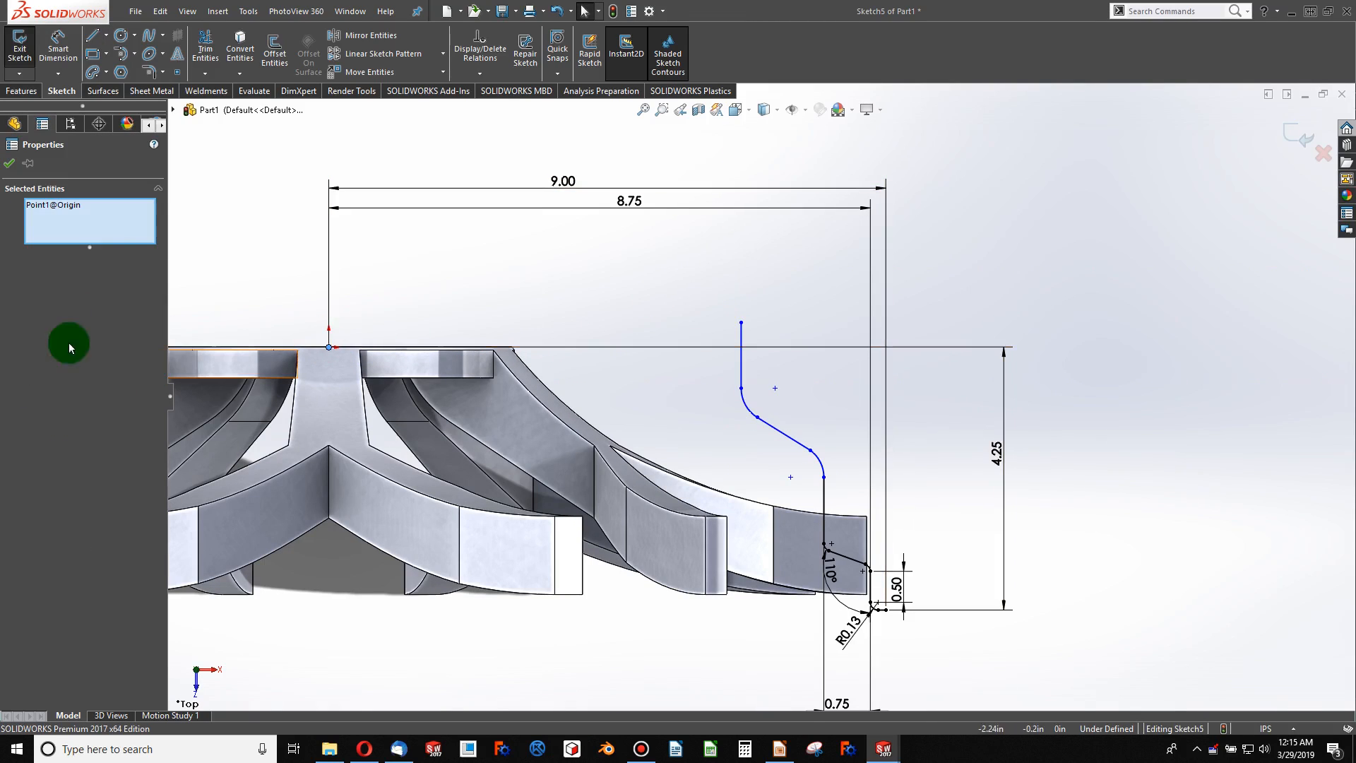
{"action": "left_click", "coordinate": [300, 286]}
{"action": "left_click", "coordinate": [328, 347]}
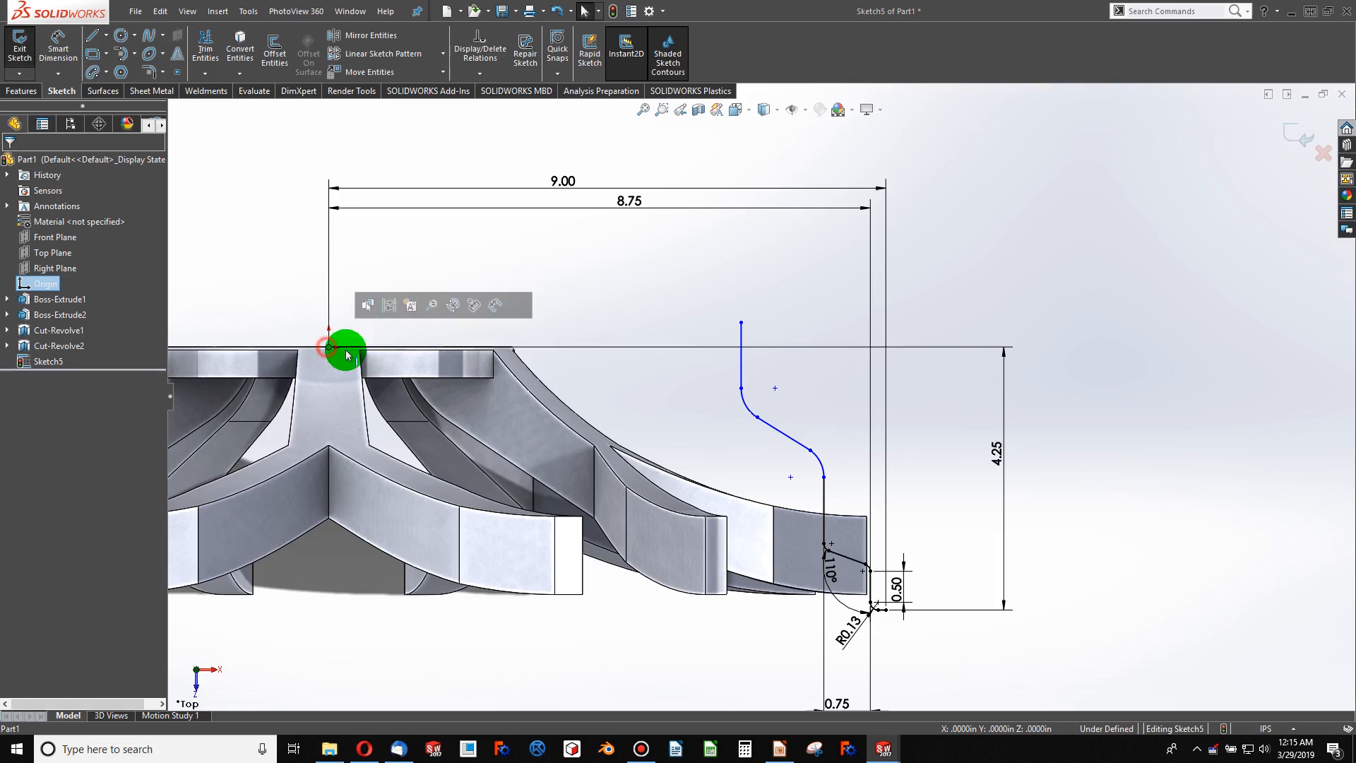
{"action": "left_click", "coordinate": [741, 323], "text": "ctrl"}
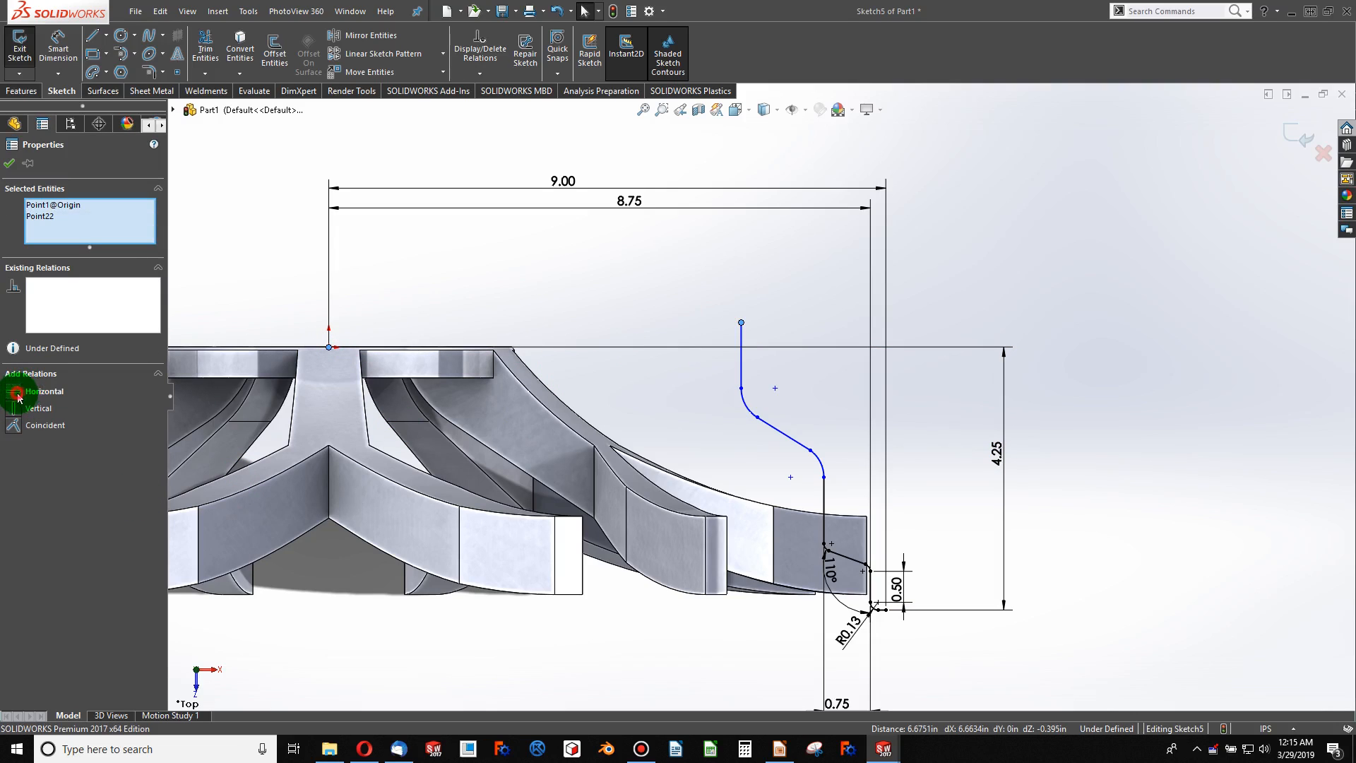
{"action": "left_click", "coordinate": [17, 392]}
{"action": "left_click", "coordinate": [703, 273]}
- Dimension the horizontal distance between the uppermost vertical line and the long vertical line below it as 0.25 in
{"action": "scroll", "coordinate": [796, 445], "scroll_direction": "up", "scroll_amount": 3}
{"action": "scroll", "coordinate": [775, 442], "scroll_direction": "down", "scroll_amount": 4}
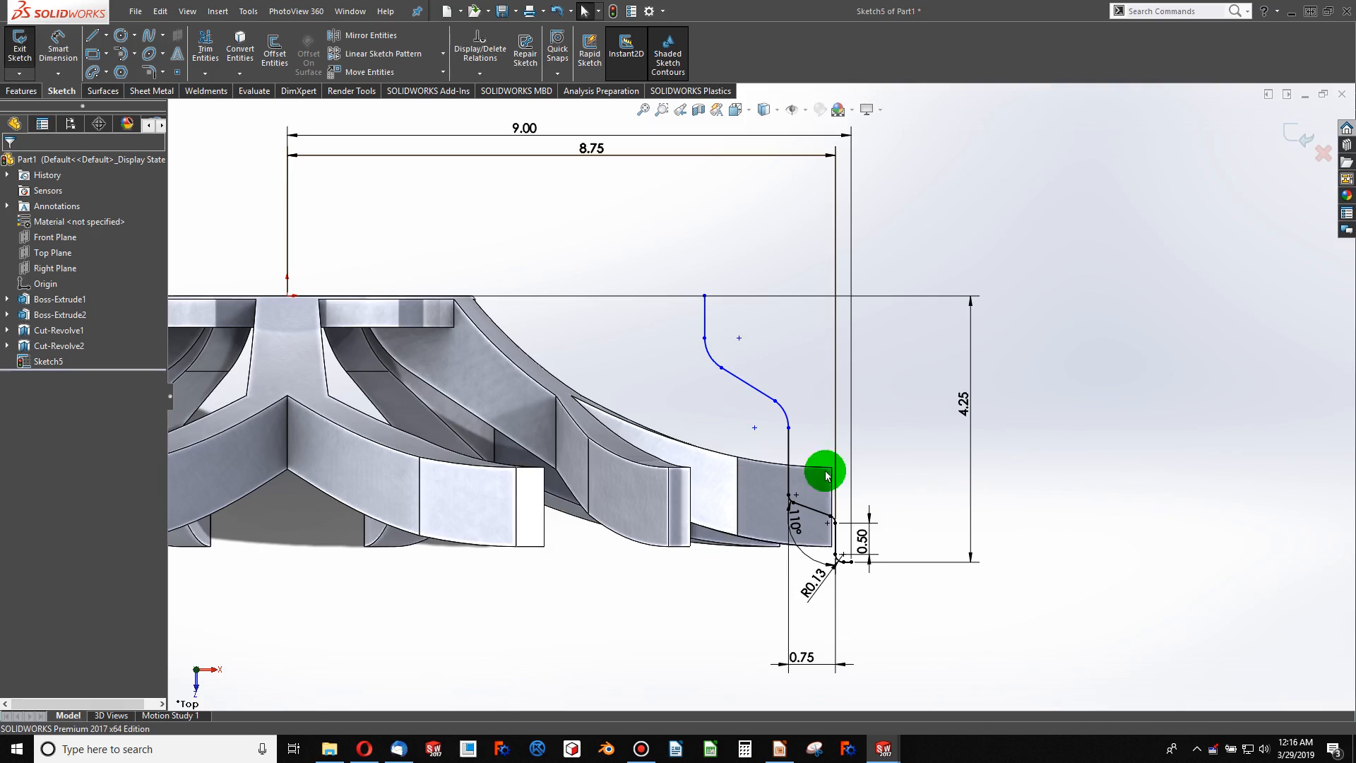
{"action": "left_click", "coordinate": [58, 47]}
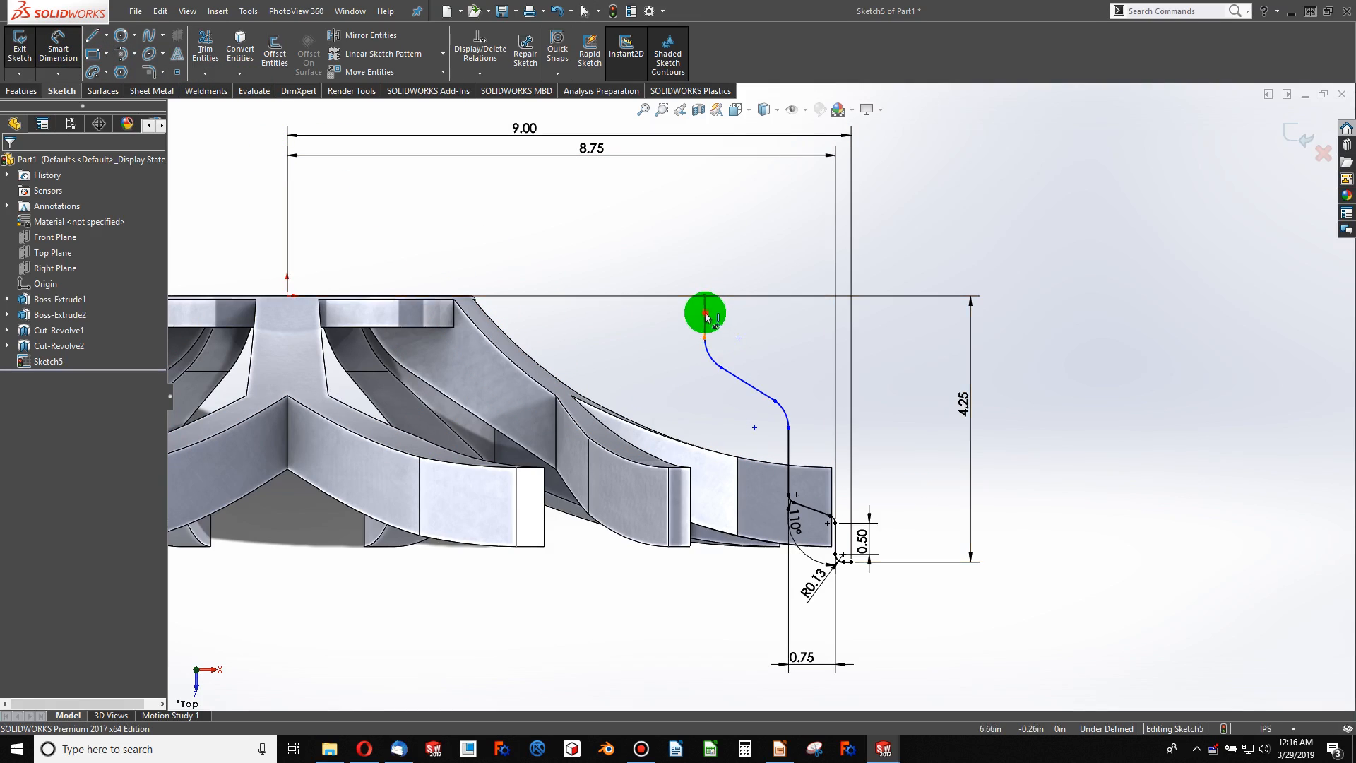
{"action": "left_click", "coordinate": [705, 314]}
{"action": "left_click", "coordinate": [788, 444]}
{"action": "left_click", "coordinate": [751, 262]}
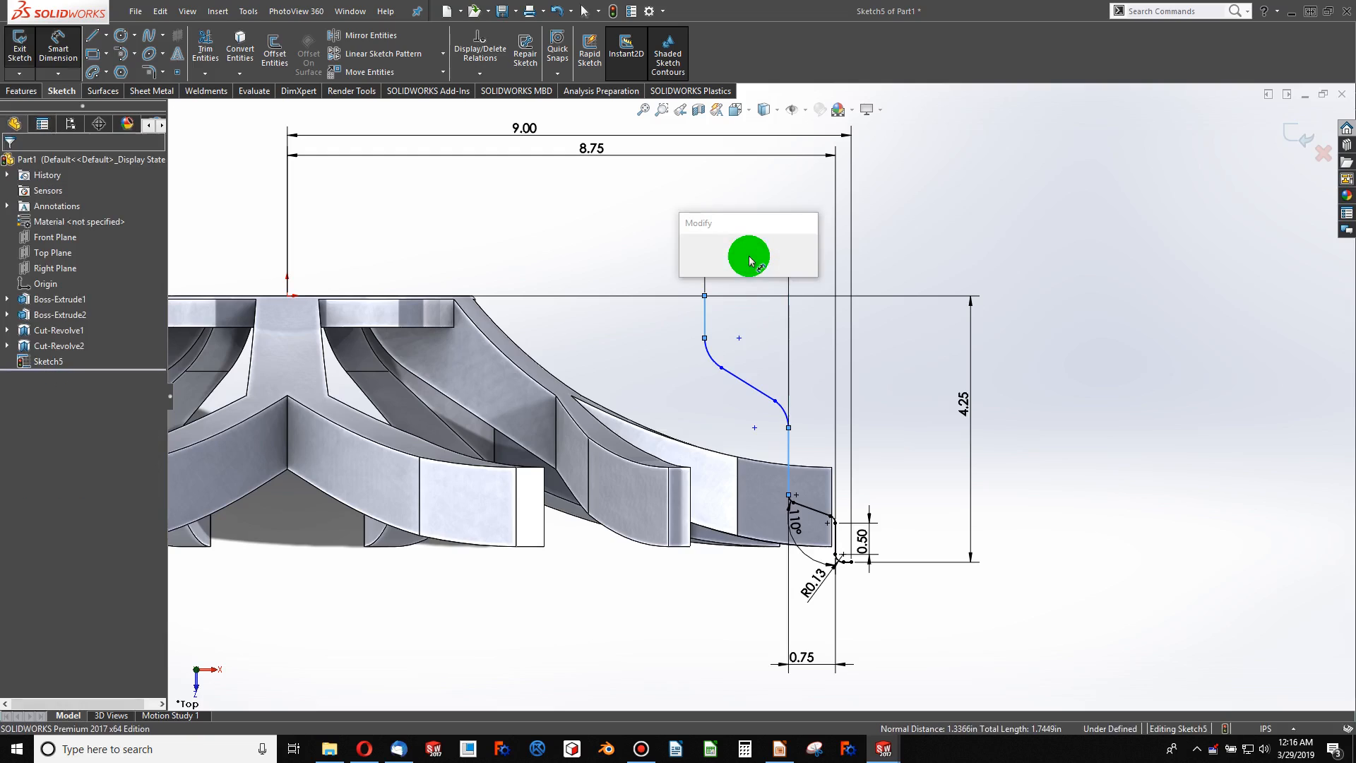
{"action": "type", "text": "0.25"}
{"action": "key", "text": "Return"}
{"action": "scroll", "coordinate": [772, 433], "scroll_direction": "down", "scroll_amount": 5}
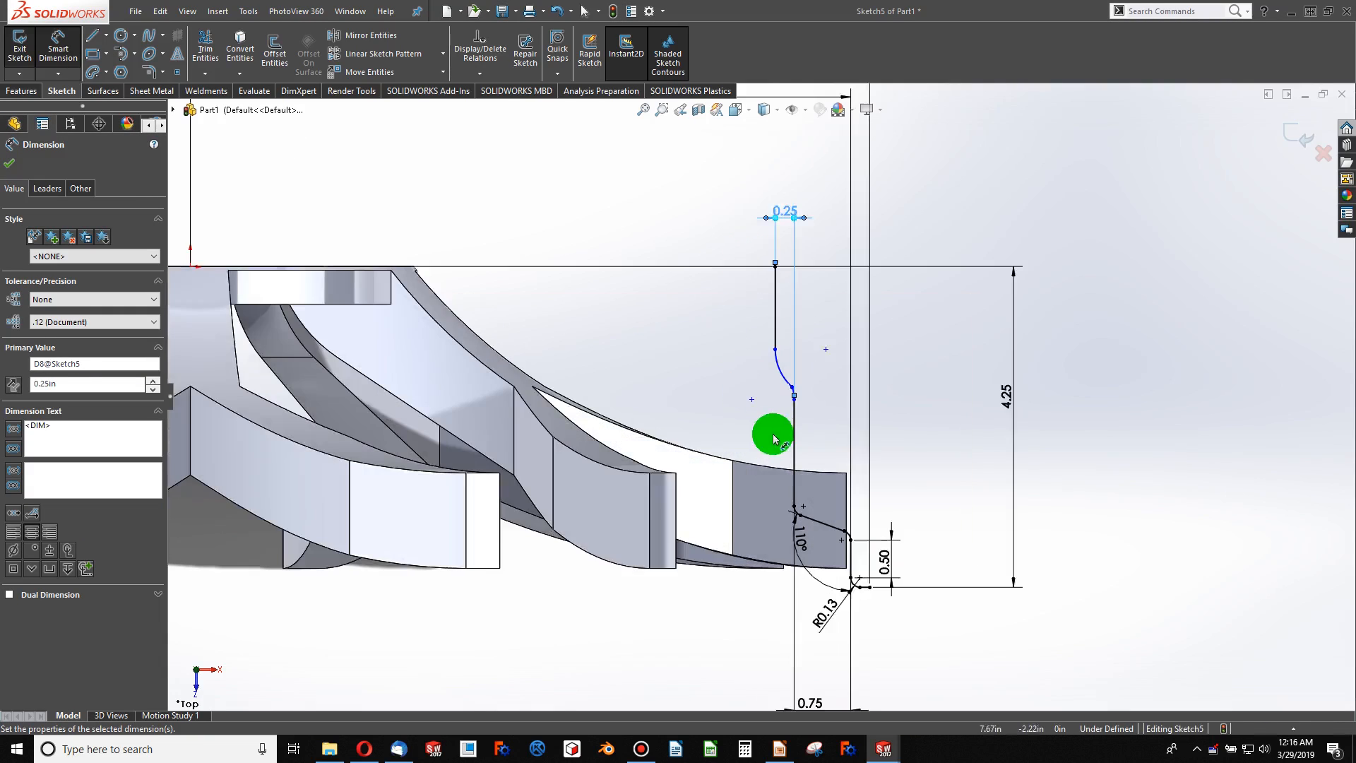
{"action": "key", "text": "Escape"}
- Make the two new tangent arcs equal to the existing arc at the lower end of the long vertical line
{"action": "left_click", "coordinate": [791, 541]}
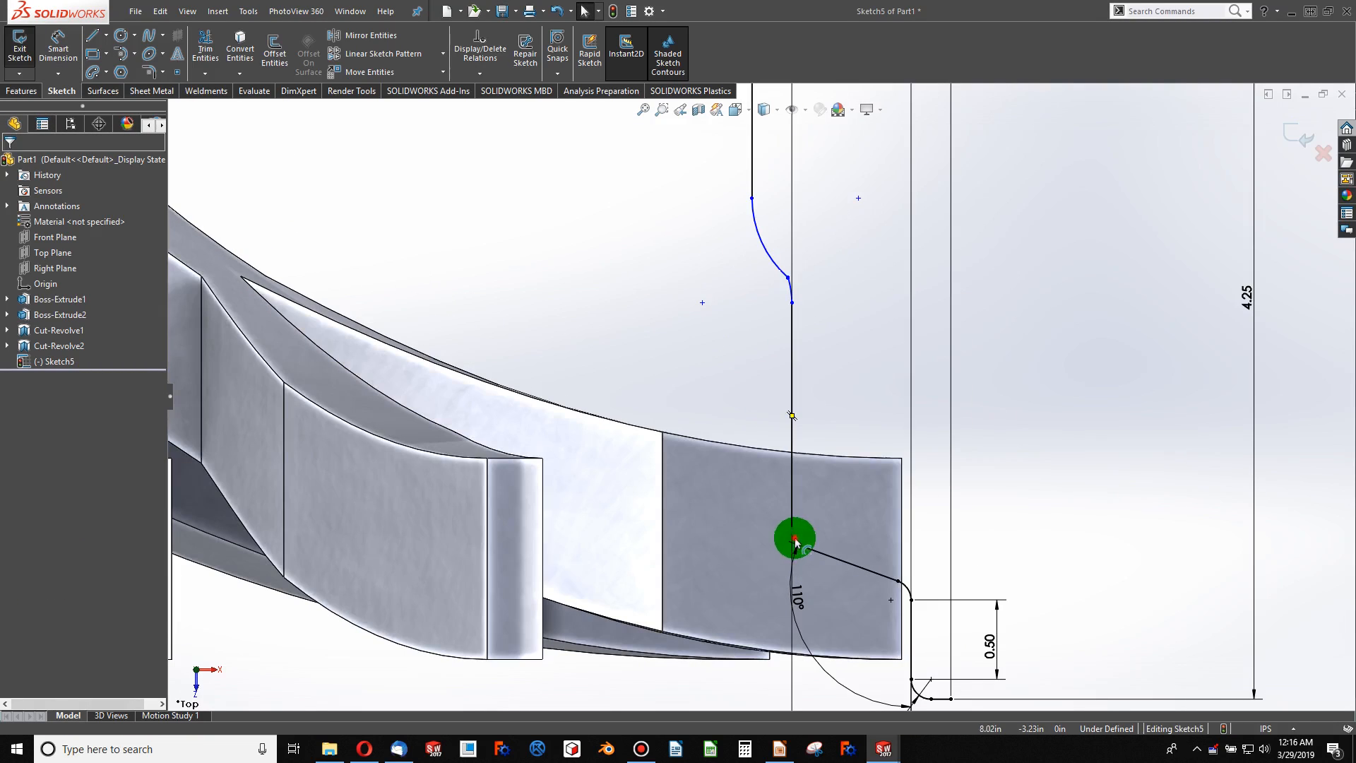
{"action": "left_click", "coordinate": [751, 202], "text": "ctrl"}
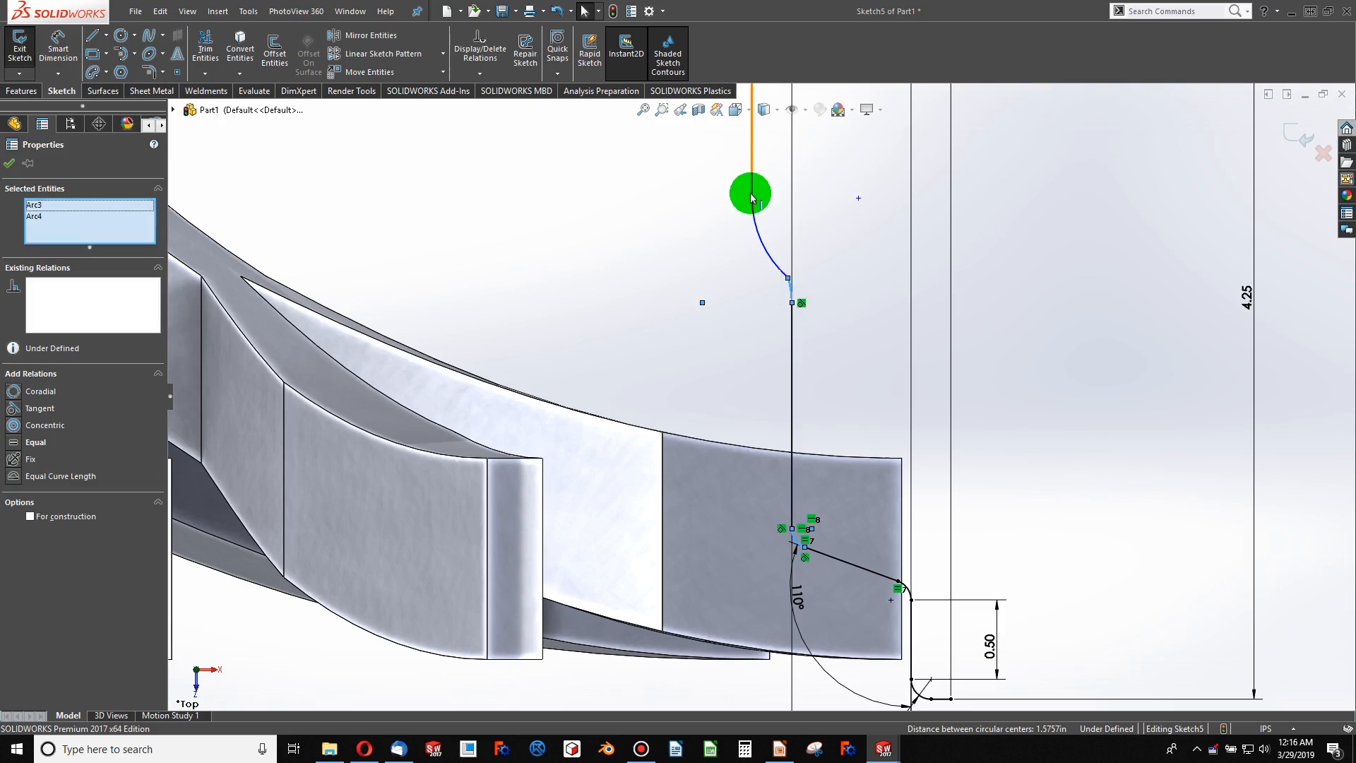
{"action": "left_click", "coordinate": [747, 216], "text": "ctrl"}
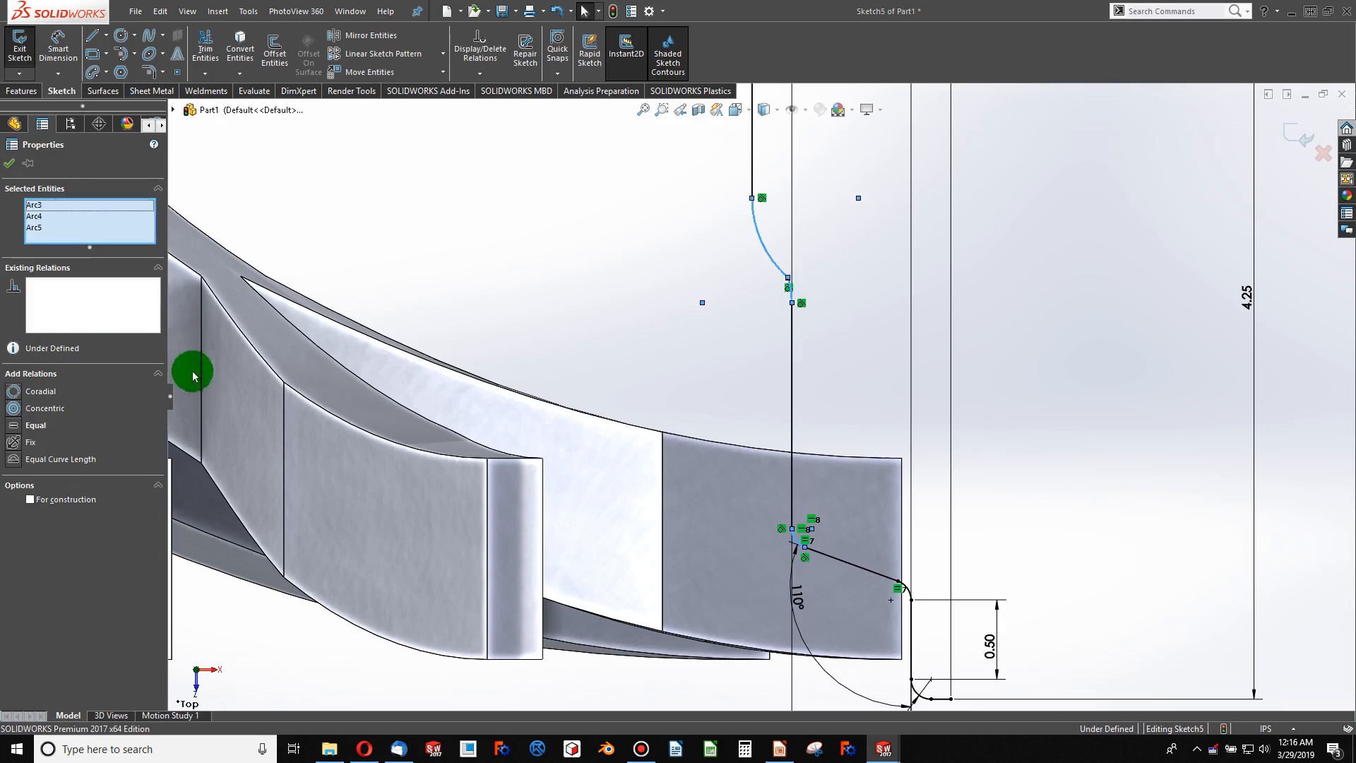
{"action": "left_click", "coordinate": [16, 427]}
{"action": "left_click", "coordinate": [597, 324]}
- Dimension the length of the profile's uppermost vertical line as 1 in
{"action": "scroll", "coordinate": [670, 387], "scroll_direction": "up", "scroll_amount": 3}
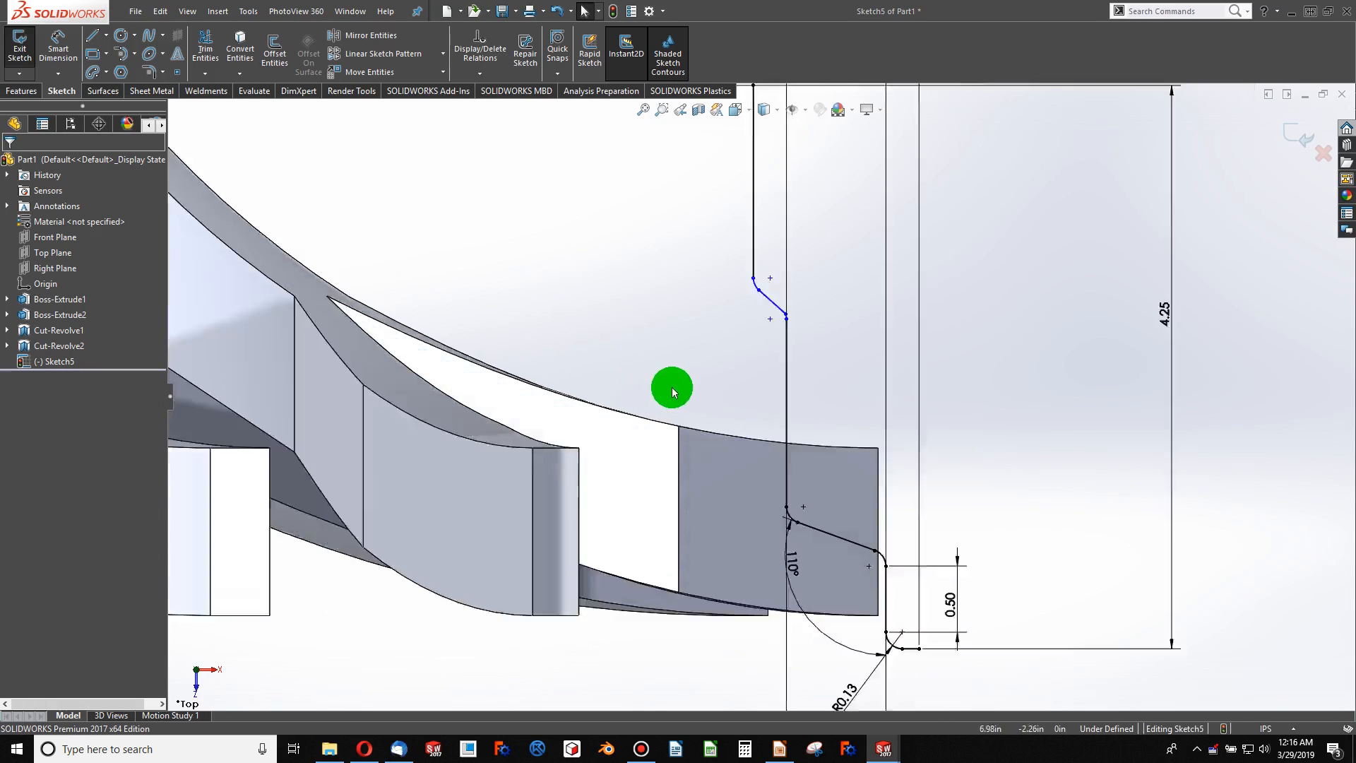
{"action": "scroll", "coordinate": [772, 407], "scroll_direction": "down", "scroll_amount": 3}
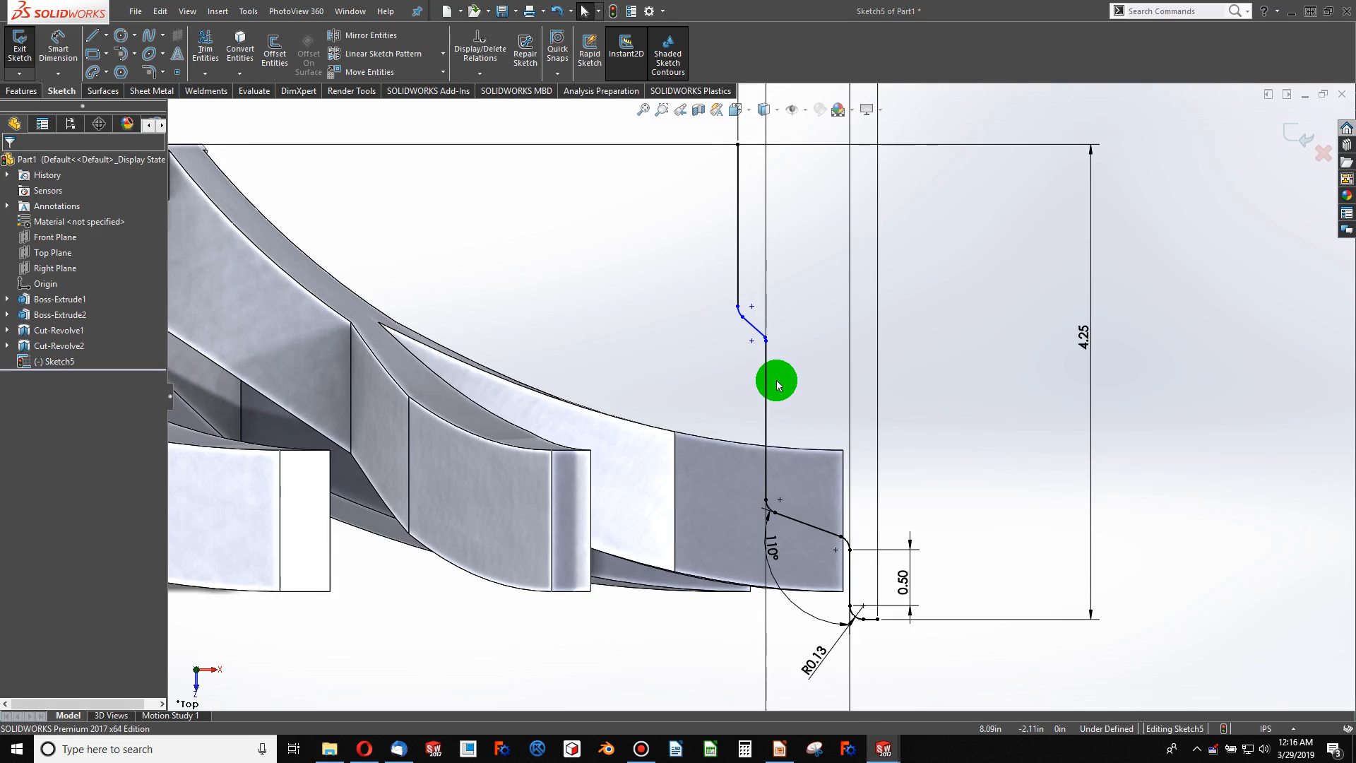
{"action": "left_click", "coordinate": [58, 46]}
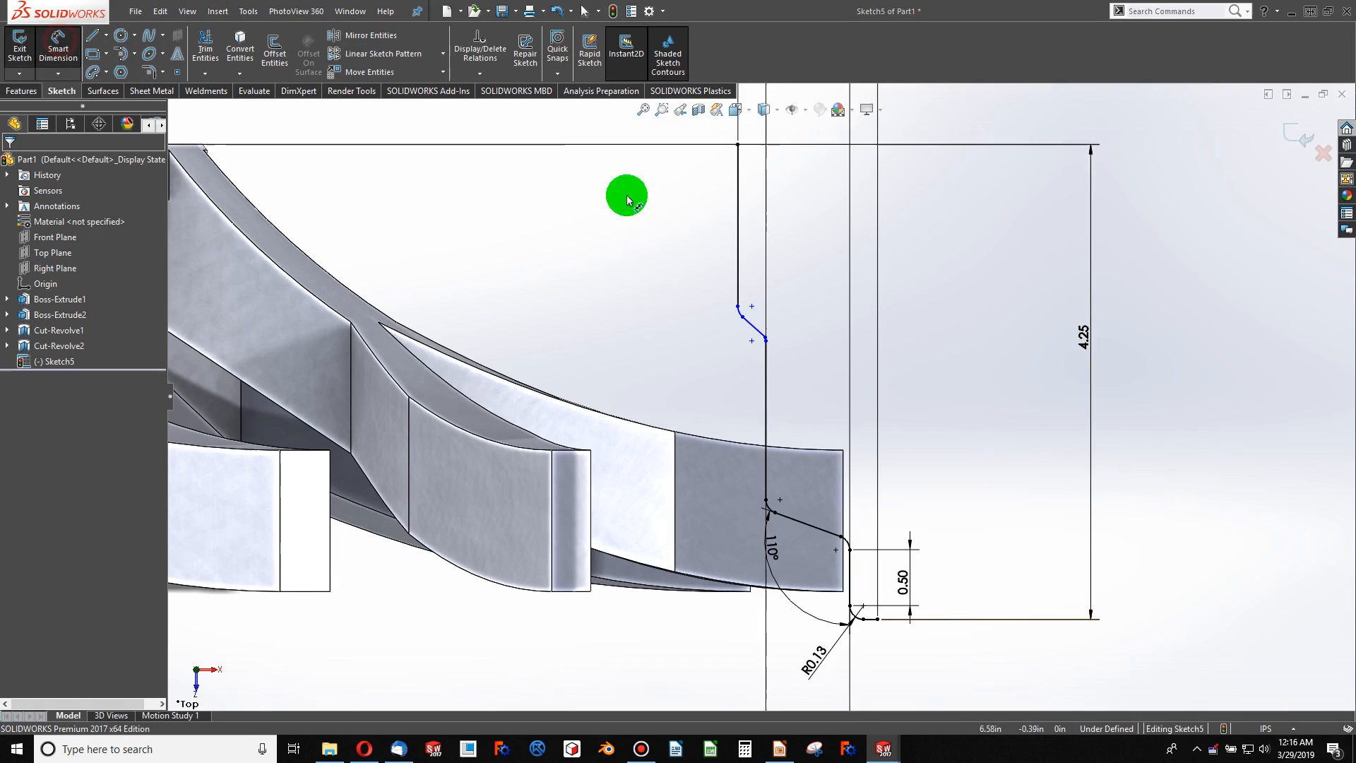
{"action": "left_click", "coordinate": [734, 222]}
{"action": "left_click", "coordinate": [680, 218]}
{"action": "type", "text": "1"}
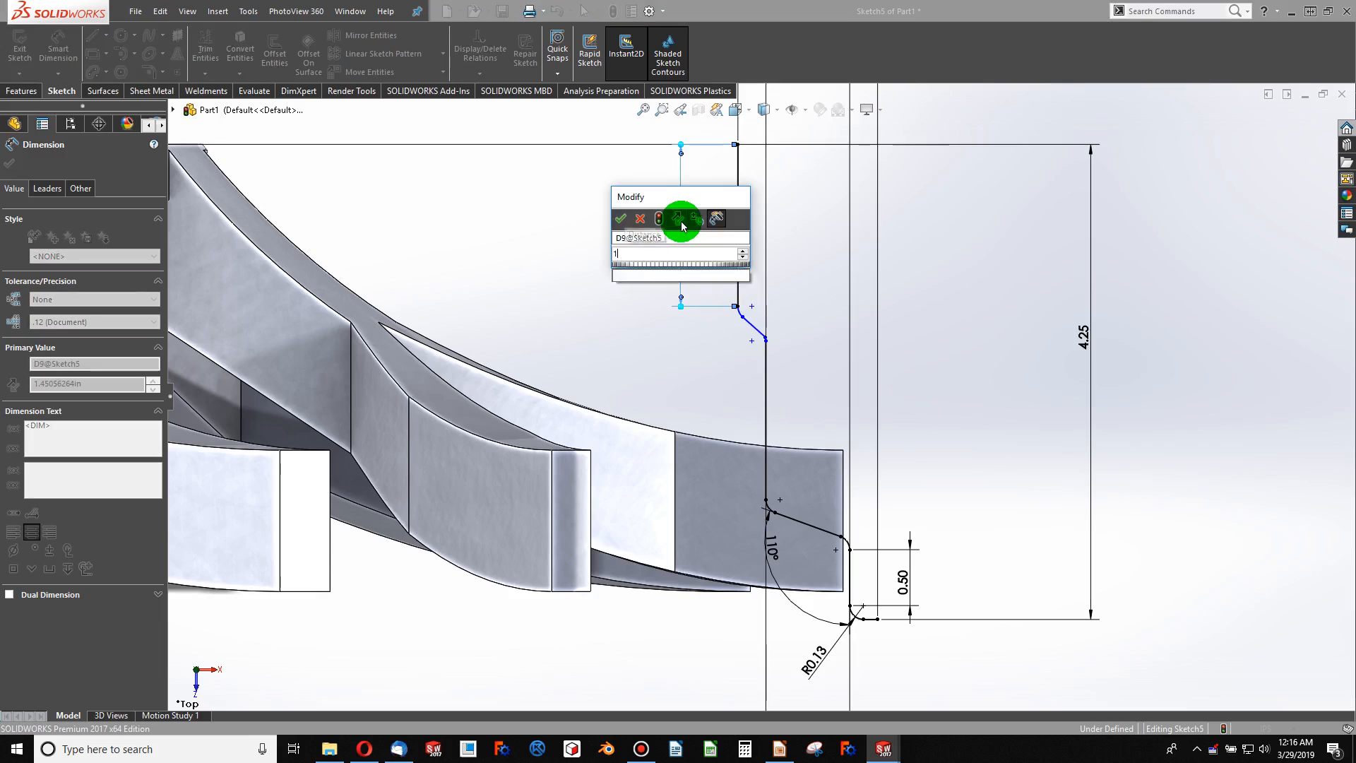
{"action": "key", "text": "Return"}
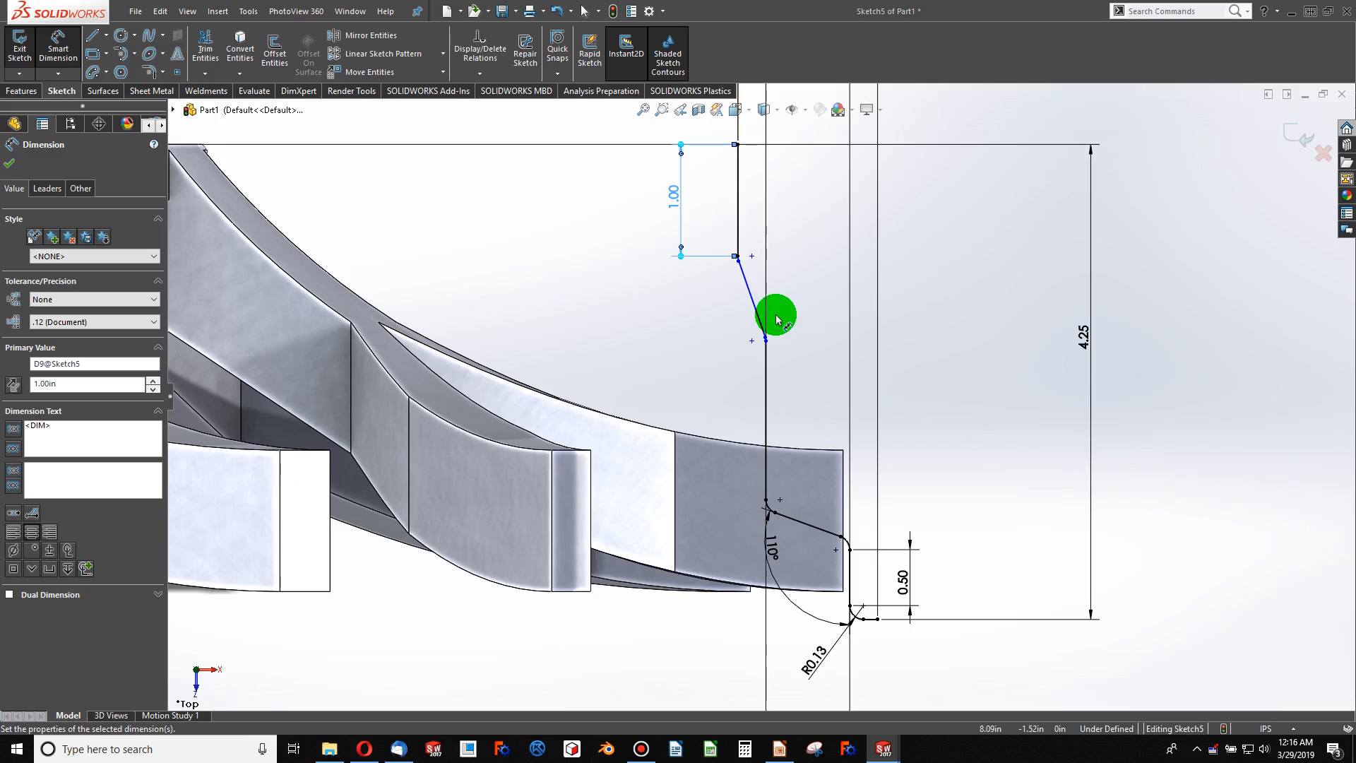
{"action": "scroll", "coordinate": [768, 332], "scroll_direction": "down", "scroll_amount": 1}
{"action": "key", "text": "Escape"}
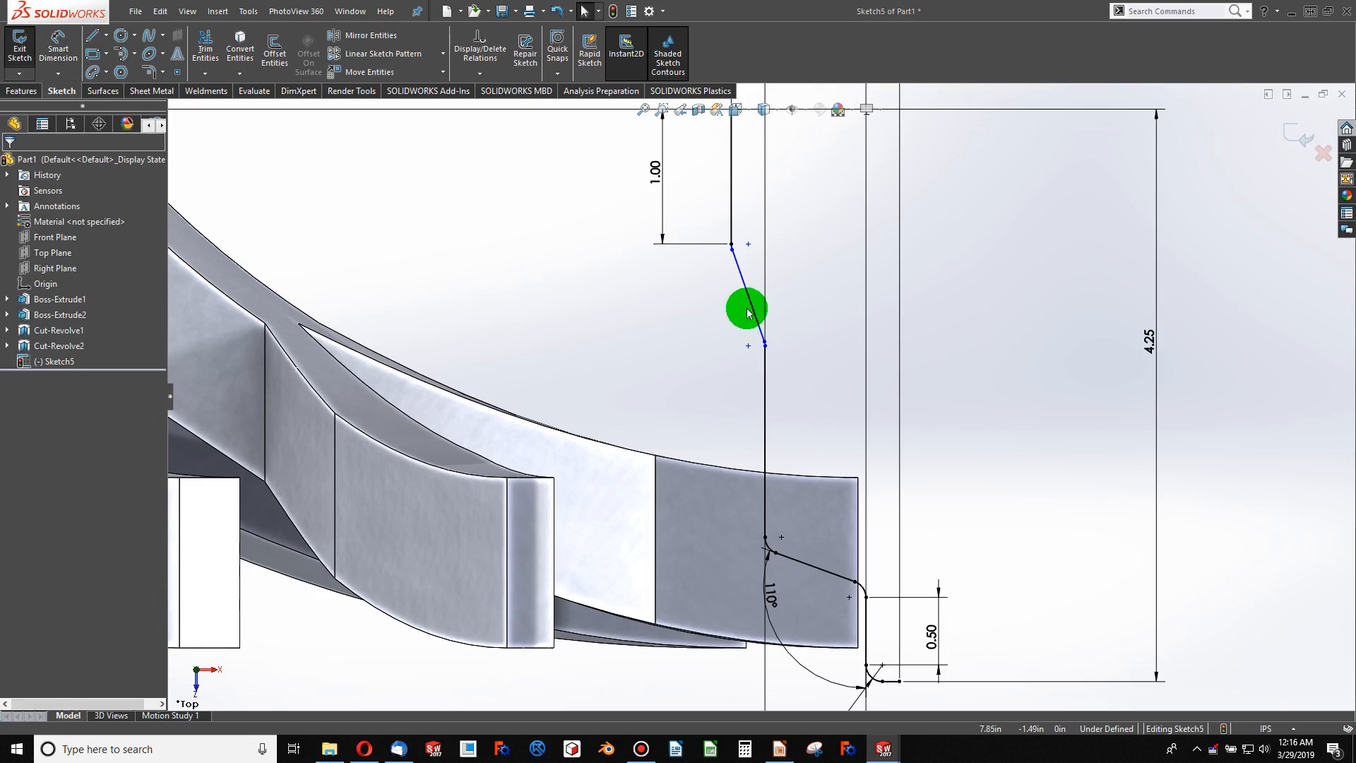
- Make the short sloped line between the two upper arcs parallel to the lower sloped line
{"action": "left_click", "coordinate": [749, 303]}
{"action": "left_click", "coordinate": [807, 570], "text": "ctrl"}
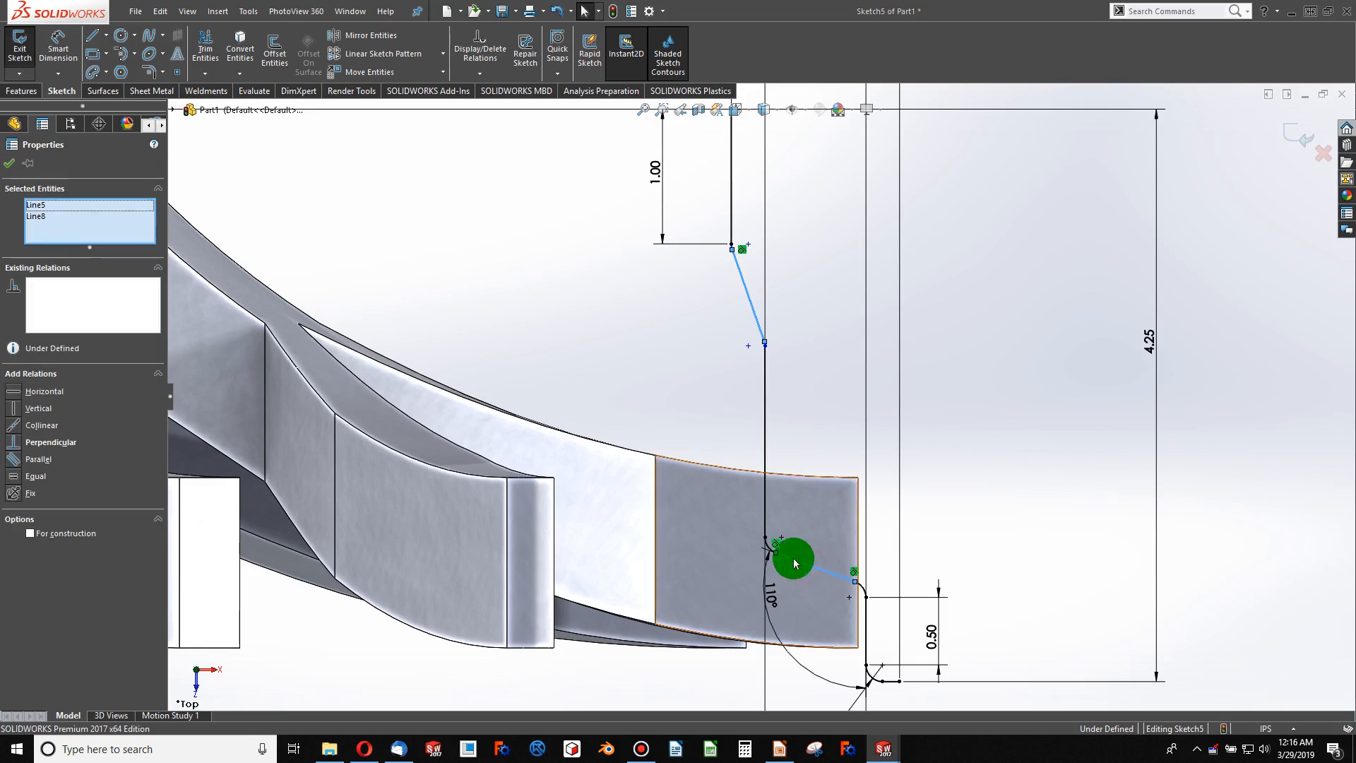
{"action": "left_click", "coordinate": [13, 459]}
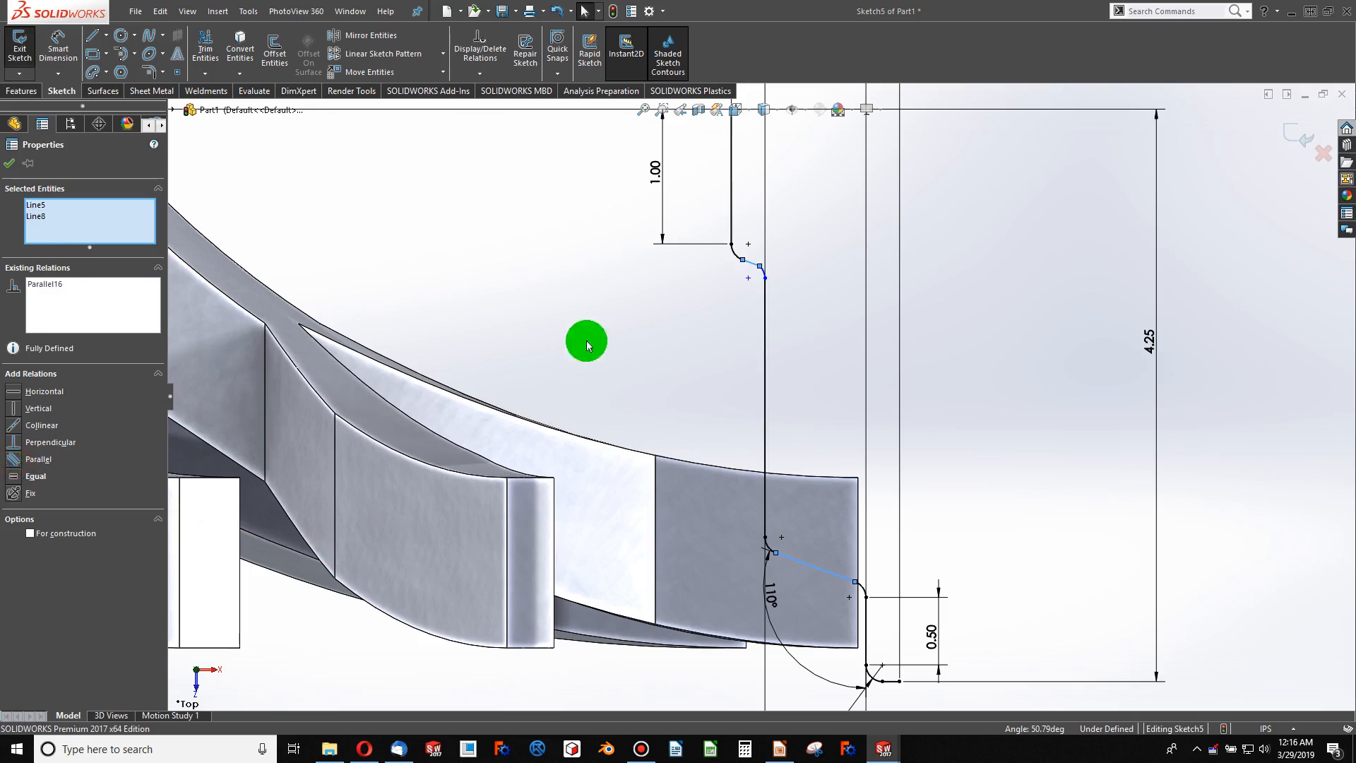
{"action": "left_click", "coordinate": [582, 339]}
- Make the short sloped line tangent to the adjoining arc at the upper end of the long vertical line
{"action": "scroll", "coordinate": [728, 318], "scroll_direction": "up", "scroll_amount": 2}
{"action": "left_click", "coordinate": [762, 298]}
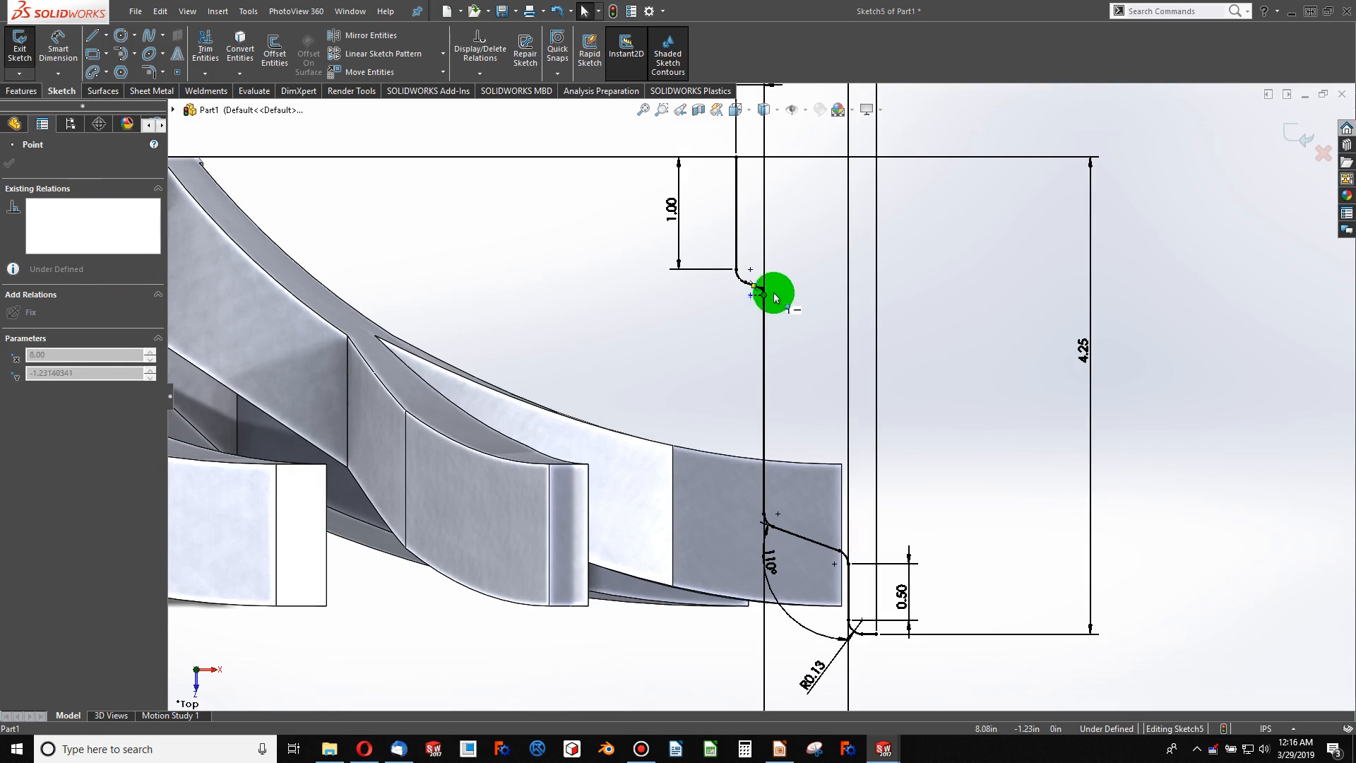
{"action": "scroll", "coordinate": [772, 304], "scroll_direction": "down", "scroll_amount": 5}
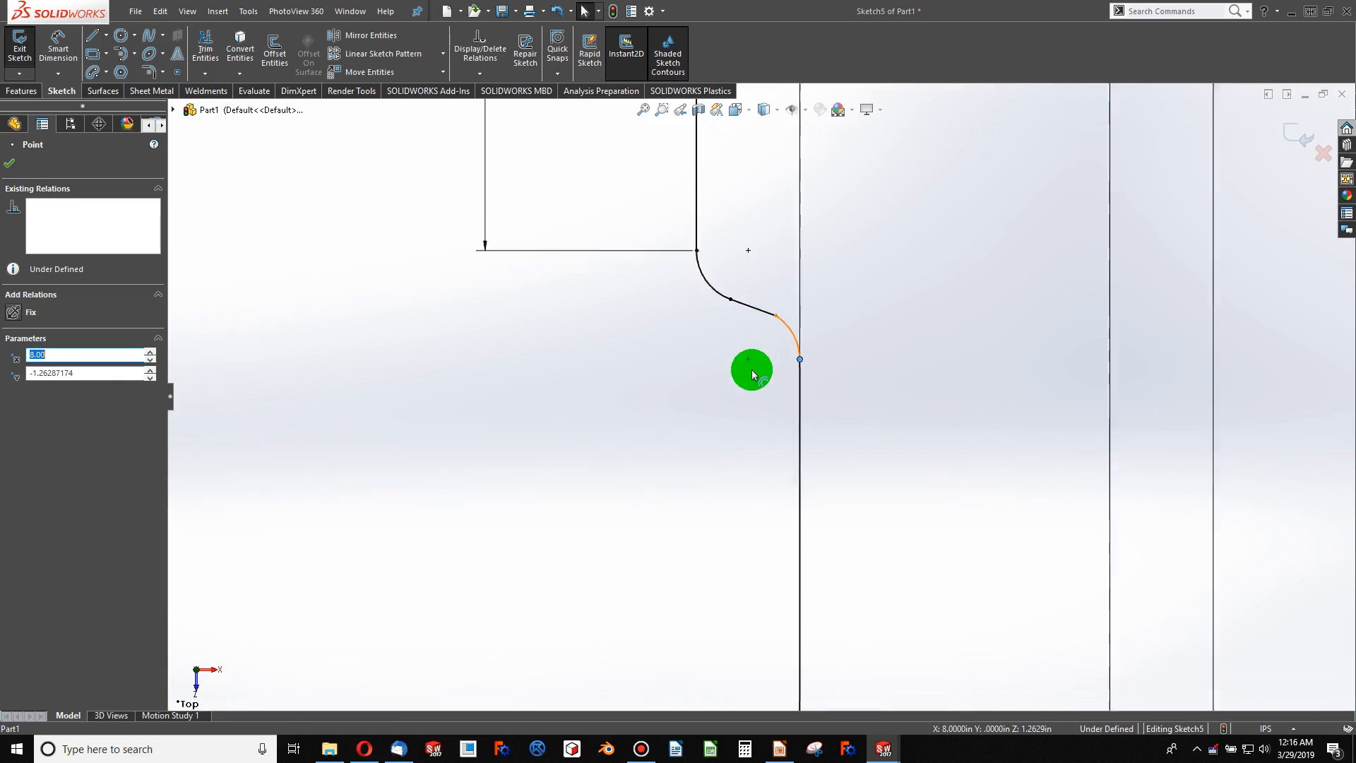
{"action": "left_click", "coordinate": [747, 309]}
{"action": "left_click", "coordinate": [770, 301]}
{"action": "left_click", "coordinate": [786, 312], "text": "ctrl"}
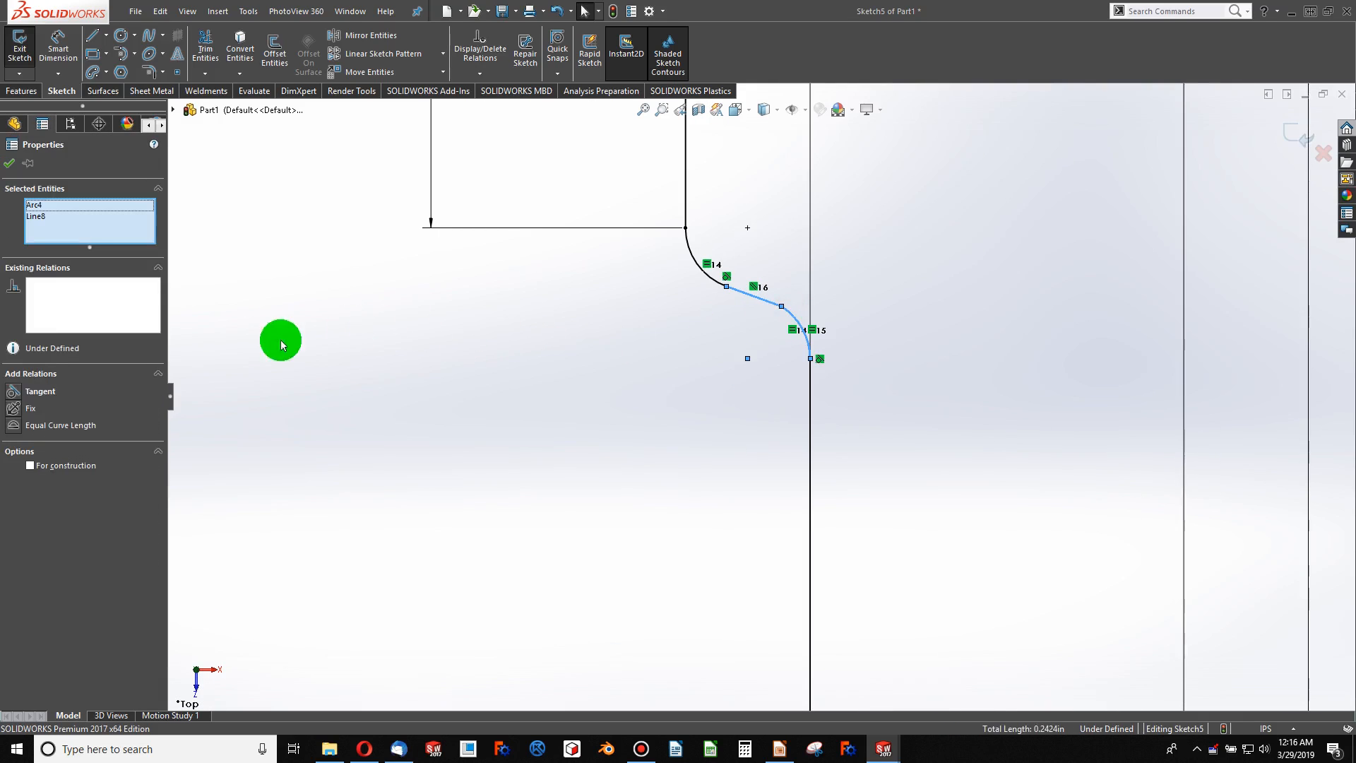
{"action": "left_click", "coordinate": [19, 390]}
{"action": "left_click", "coordinate": [563, 433]}
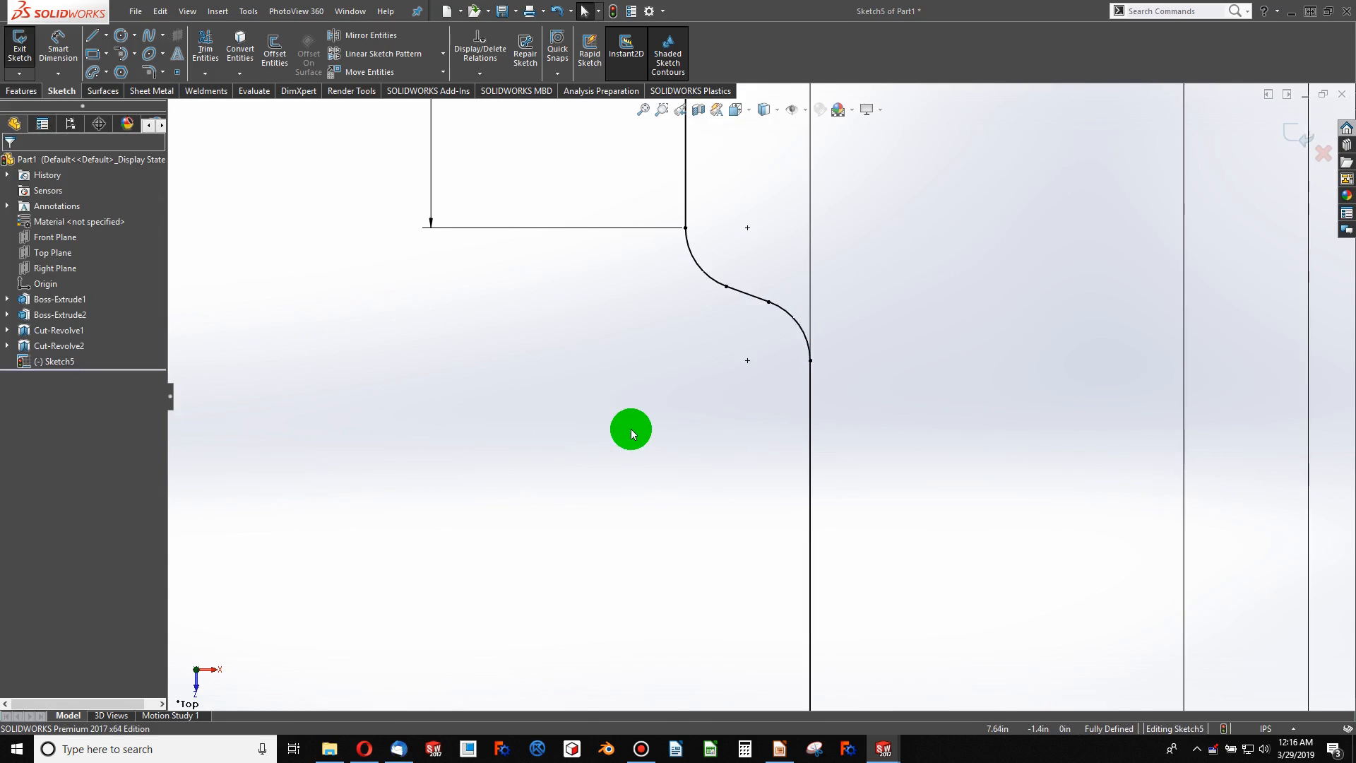
- Examine the whole rim profile and its dimensions from the spokes' outer end up to the level of the origin
{"action": "scroll", "coordinate": [629, 427], "scroll_direction": "up", "scroll_amount": 5}
{"action": "scroll", "coordinate": [777, 505], "scroll_direction": "down", "scroll_amount": 3}
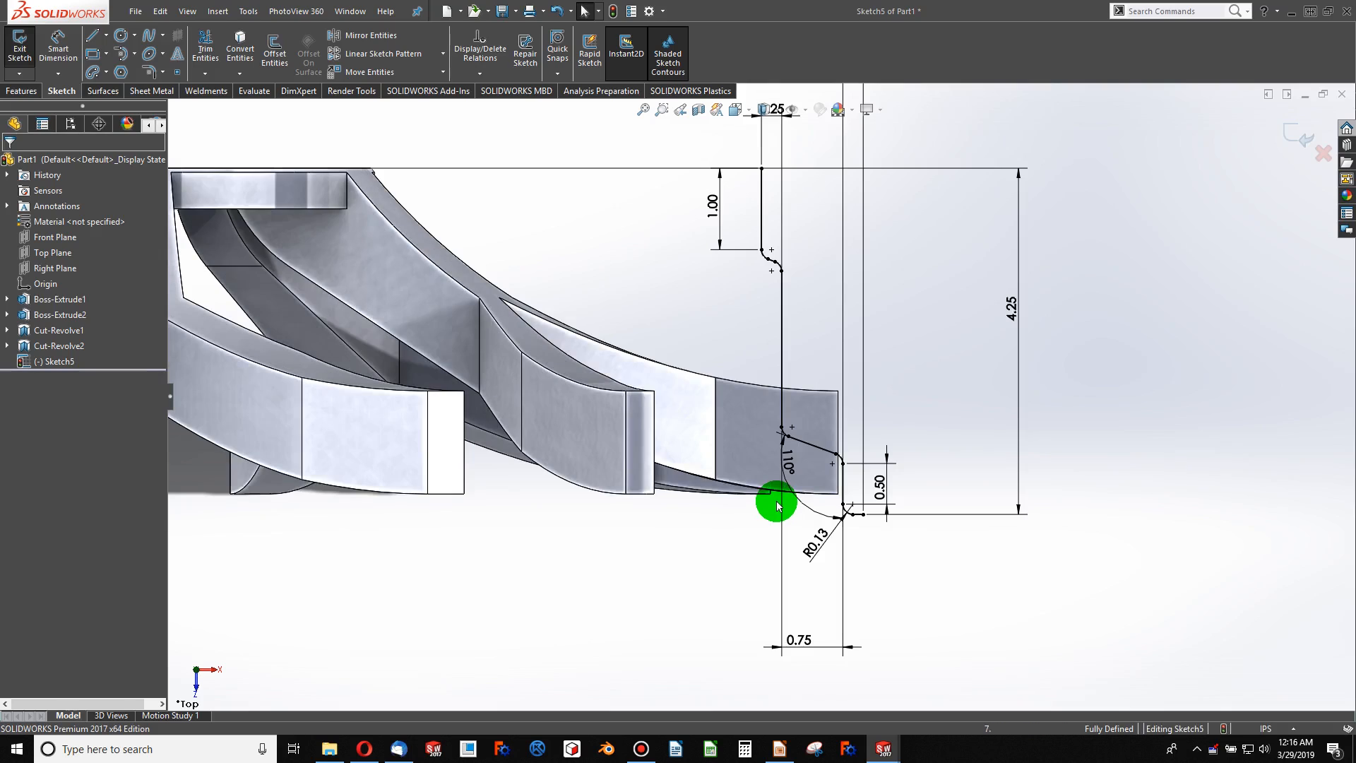
{"action": "scroll", "coordinate": [760, 490], "scroll_direction": "up", "scroll_amount": 5}
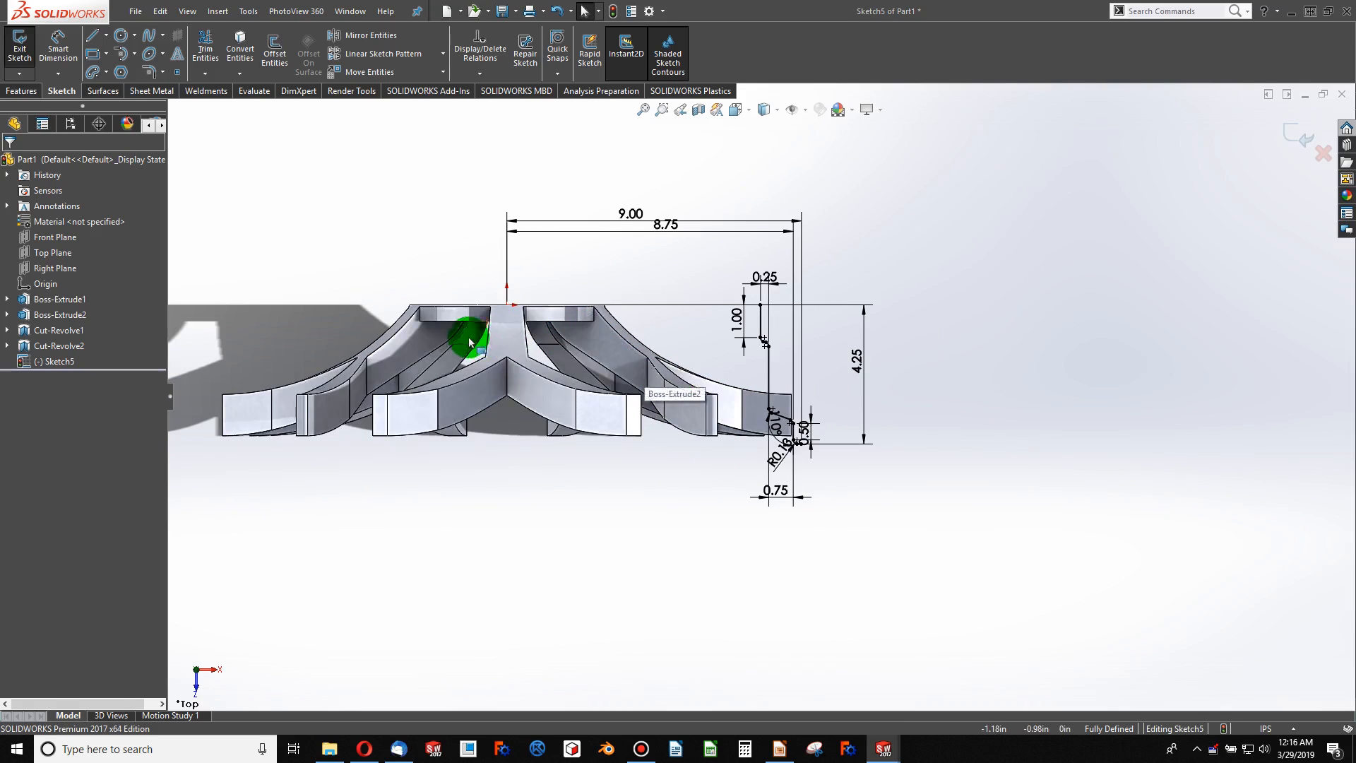
{"action": "scroll", "coordinate": [473, 341], "scroll_direction": "down", "scroll_amount": 1}
{"action": "scroll", "coordinate": [519, 362], "scroll_direction": "up", "scroll_amount": 2}
{"action": "scroll", "coordinate": [847, 452], "scroll_direction": "down", "scroll_amount": 4}
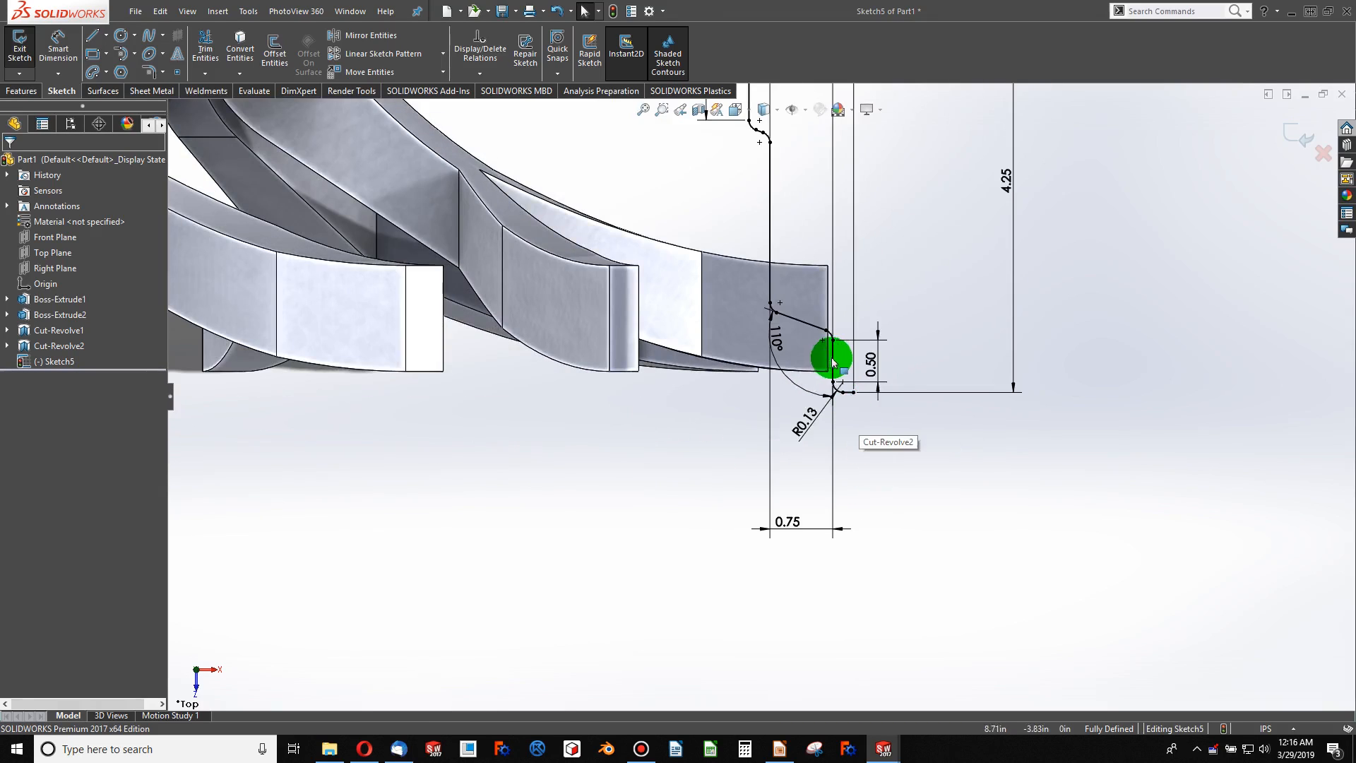
{"action": "scroll", "coordinate": [749, 207], "scroll_direction": "up", "scroll_amount": 3}
{"action": "scroll", "coordinate": [741, 196], "scroll_direction": "down", "scroll_amount": 2}
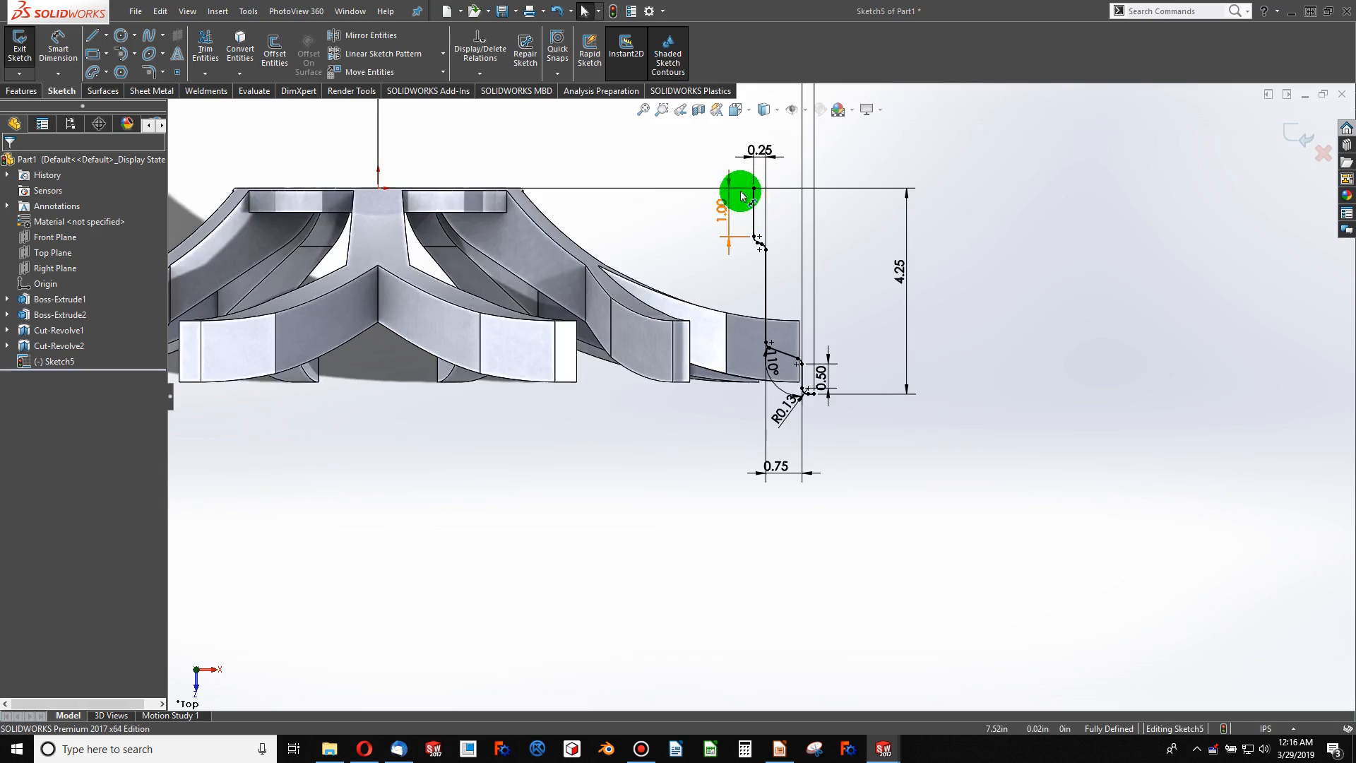
{"action": "scroll", "coordinate": [732, 207], "scroll_direction": "up", "scroll_amount": 3}
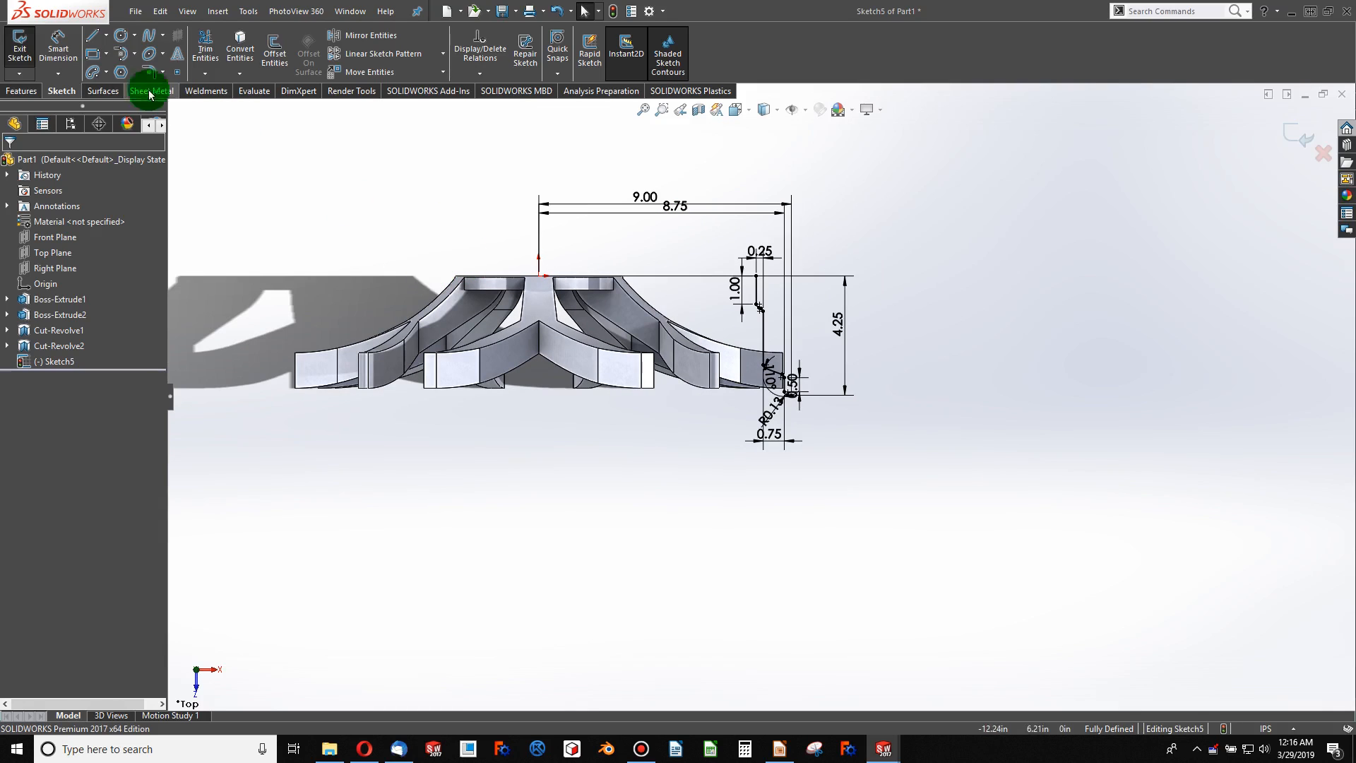
{"action": "left_click", "coordinate": [32, 91]}
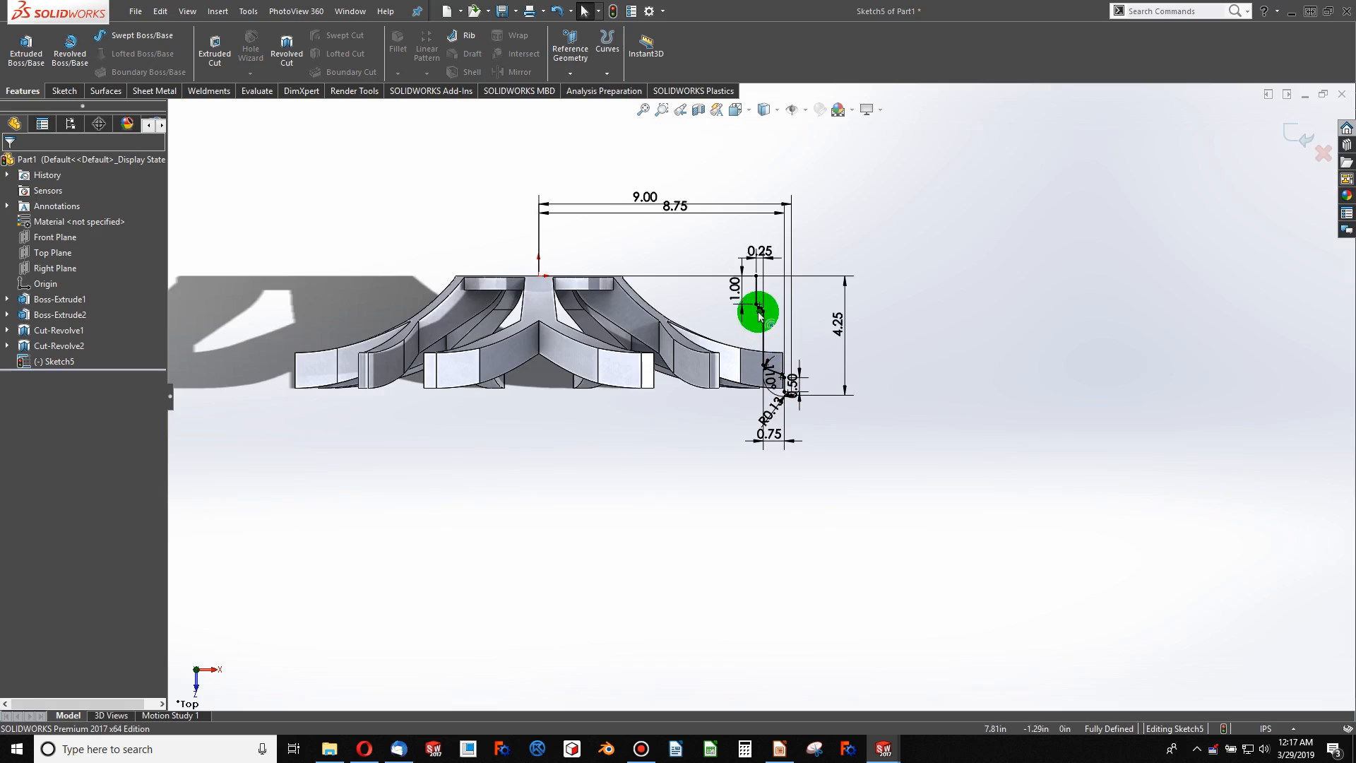
{"action": "scroll", "coordinate": [714, 321], "scroll_direction": "down", "scroll_amount": 2}
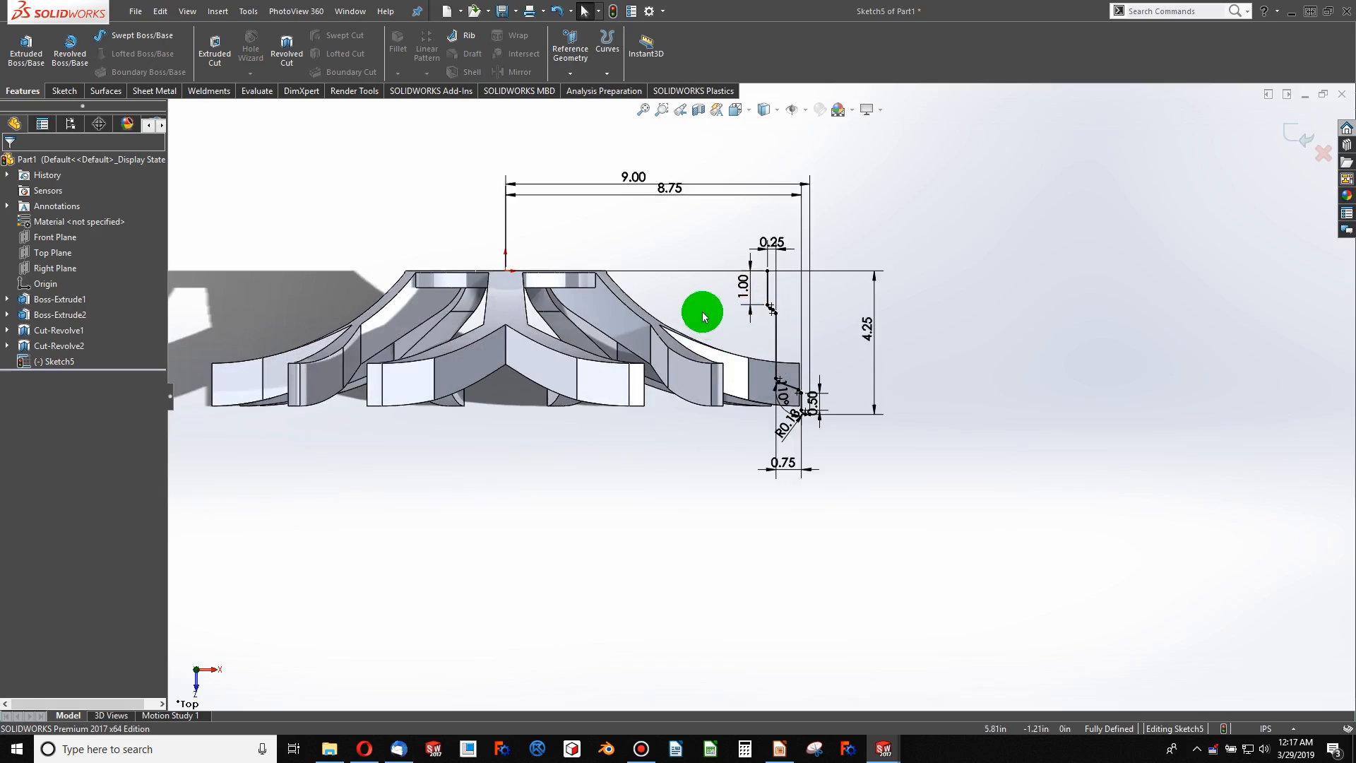
- Draw a vertical centerline from the origin down to about the level of the profile's lower end
{"action": "left_click", "coordinate": [65, 93]}
{"action": "left_click", "coordinate": [106, 40]}
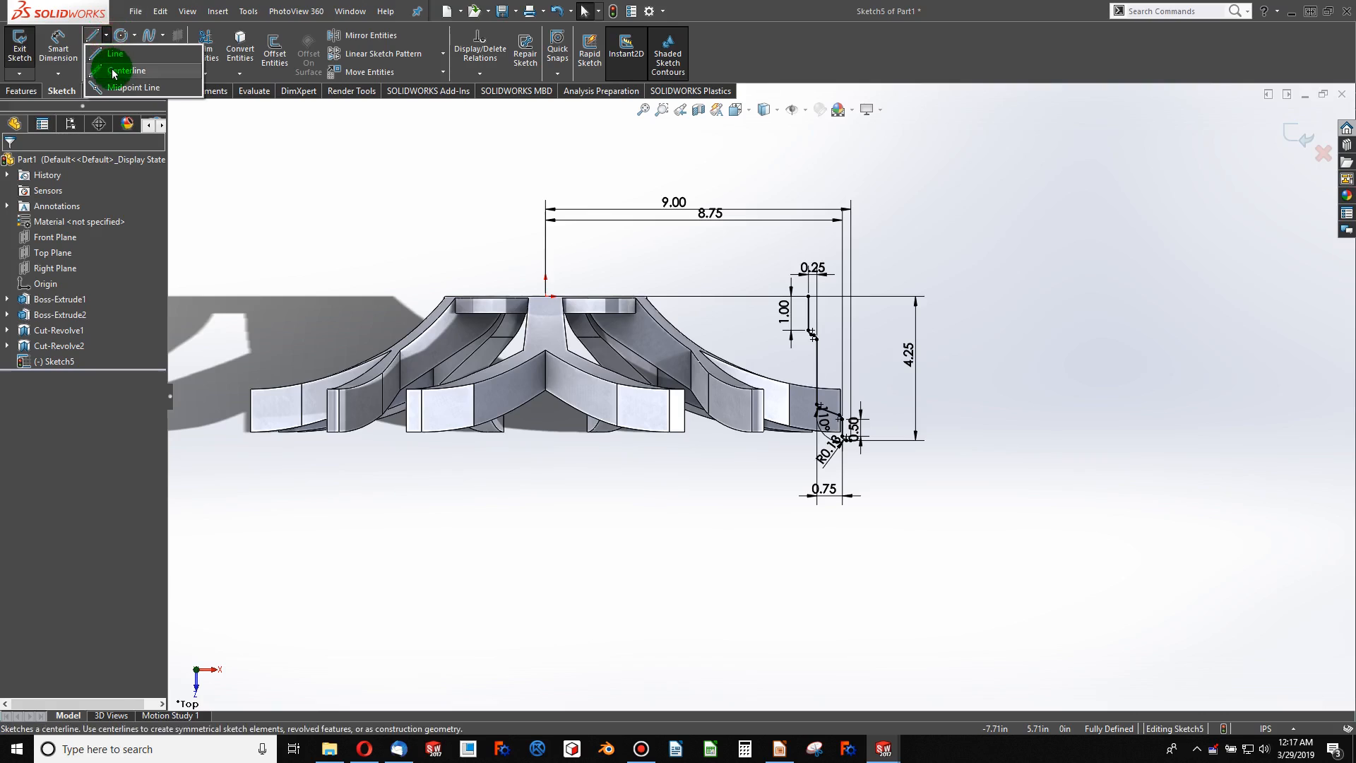
{"action": "mouse_move", "coordinate": [545, 346]}
{"action": "left_mouse_down"}
{"action": "mouse_move", "coordinate": [554, 446]}
{"action": "mouse_move", "coordinate": [548, 434]}
{"action": "left_mouse_up"}
{"action": "key", "text": "Escape"}
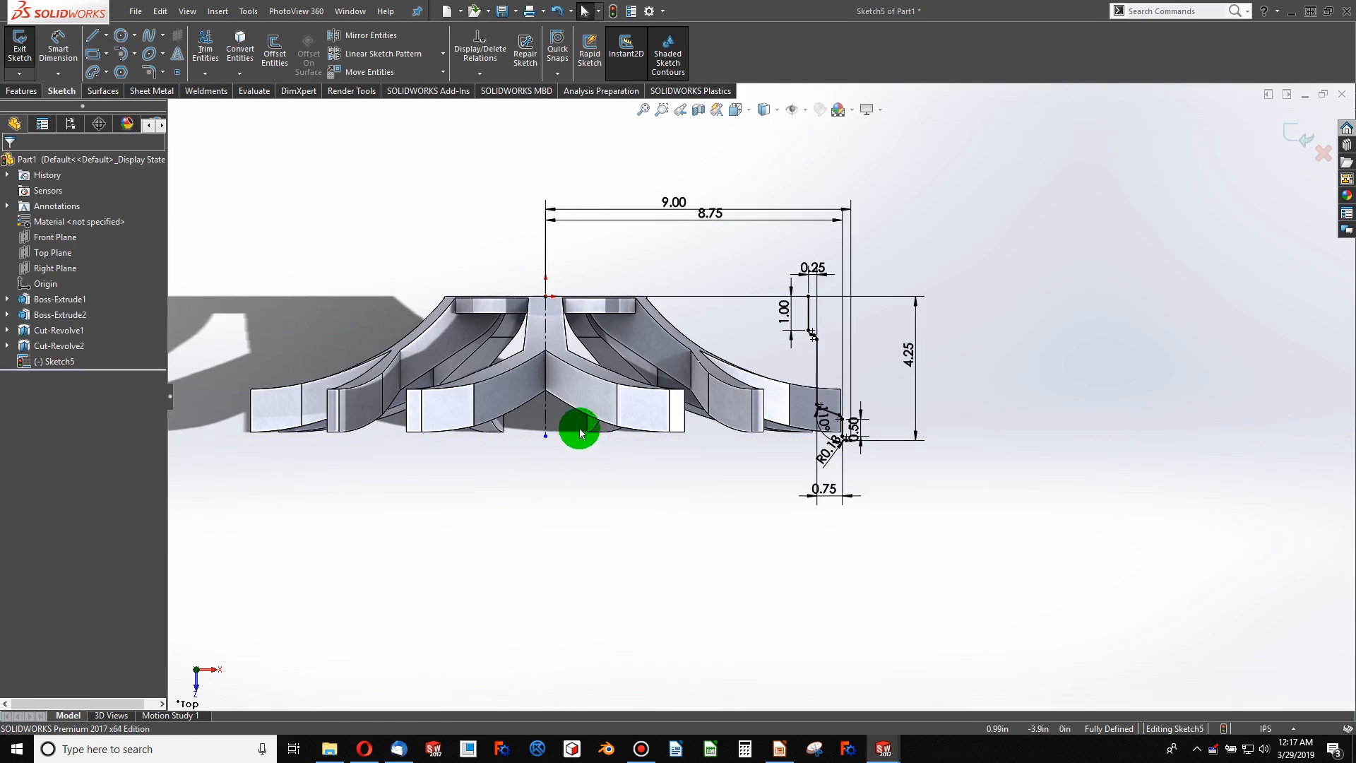
- Set up a 360° thin revolved cut about the centerline, leaving the profile open and reversing the 0.10 in wall to its inner side
{"action": "left_click", "coordinate": [28, 91]}
{"action": "left_click", "coordinate": [280, 54]}
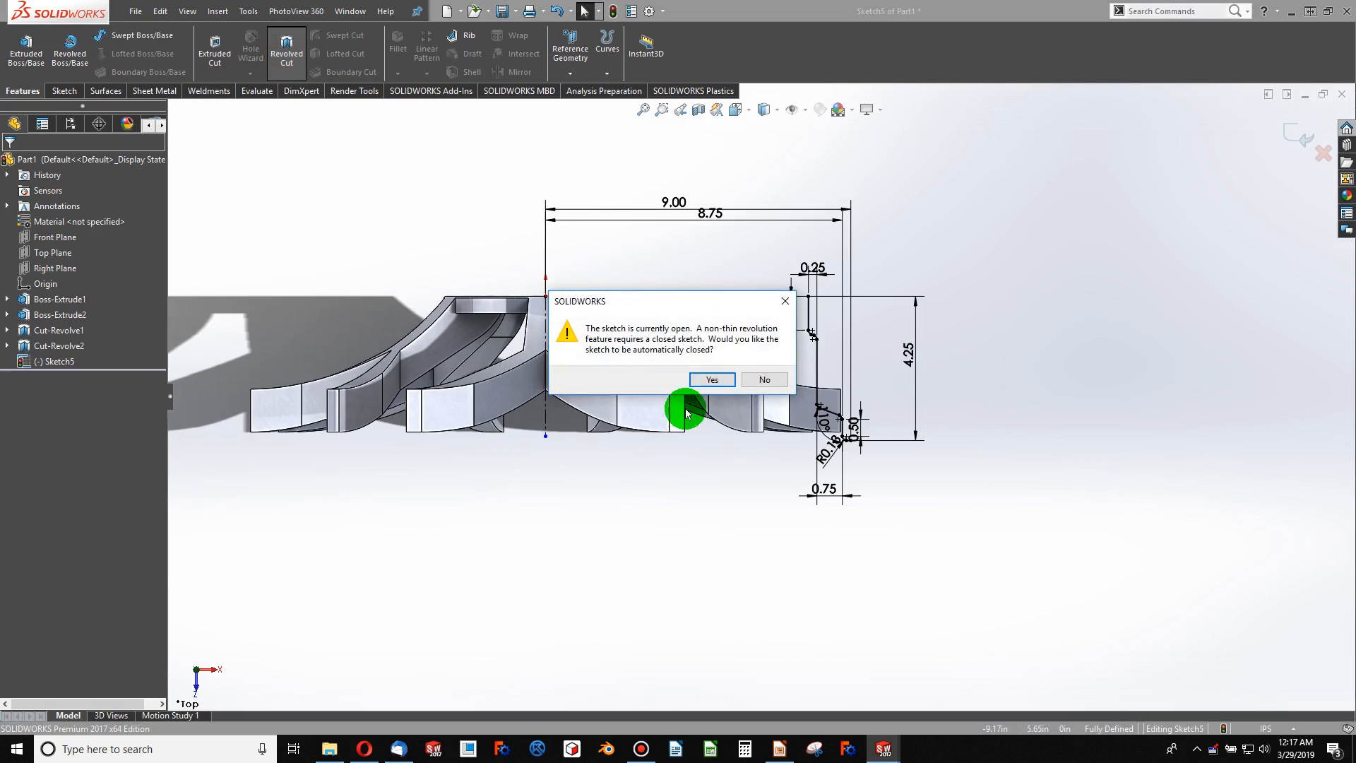
{"action": "left_click", "coordinate": [754, 387]}
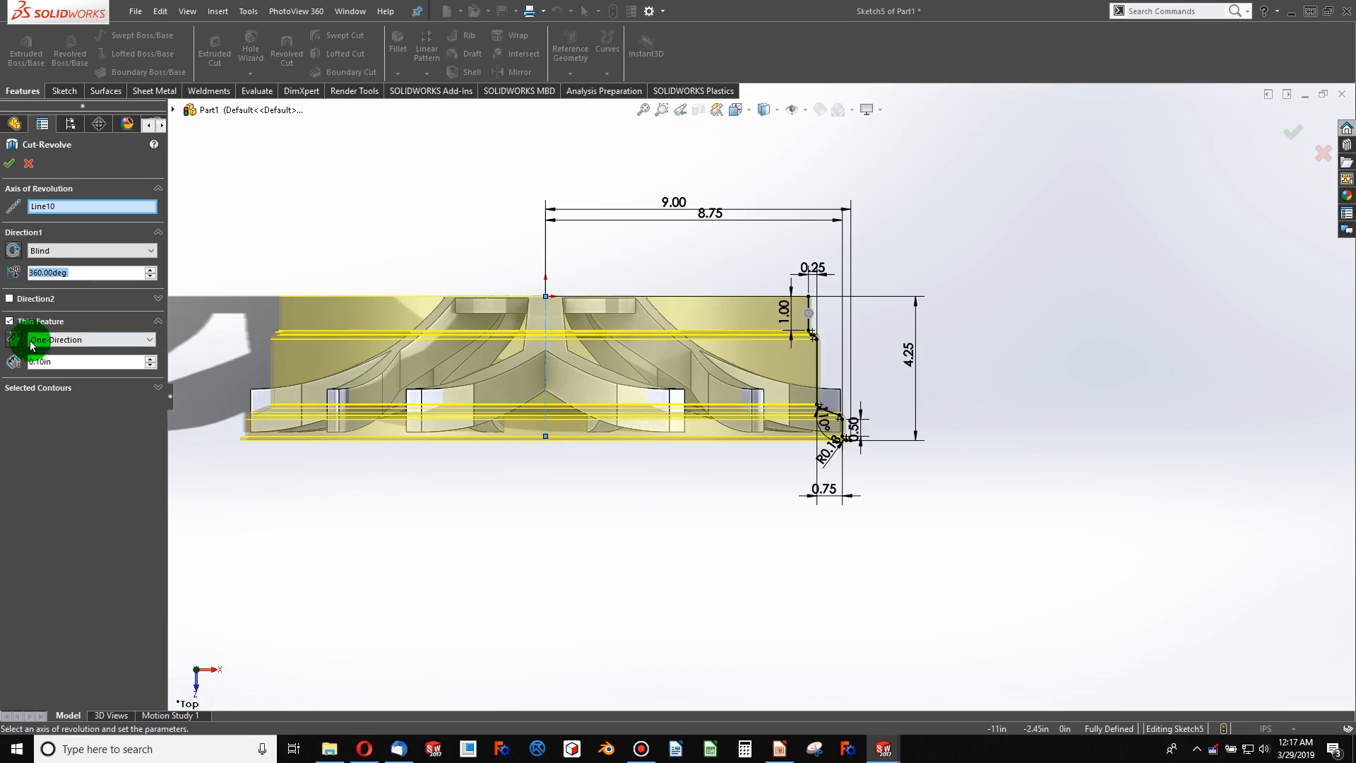
{"action": "scroll", "coordinate": [816, 418], "scroll_direction": "down", "scroll_amount": 6}
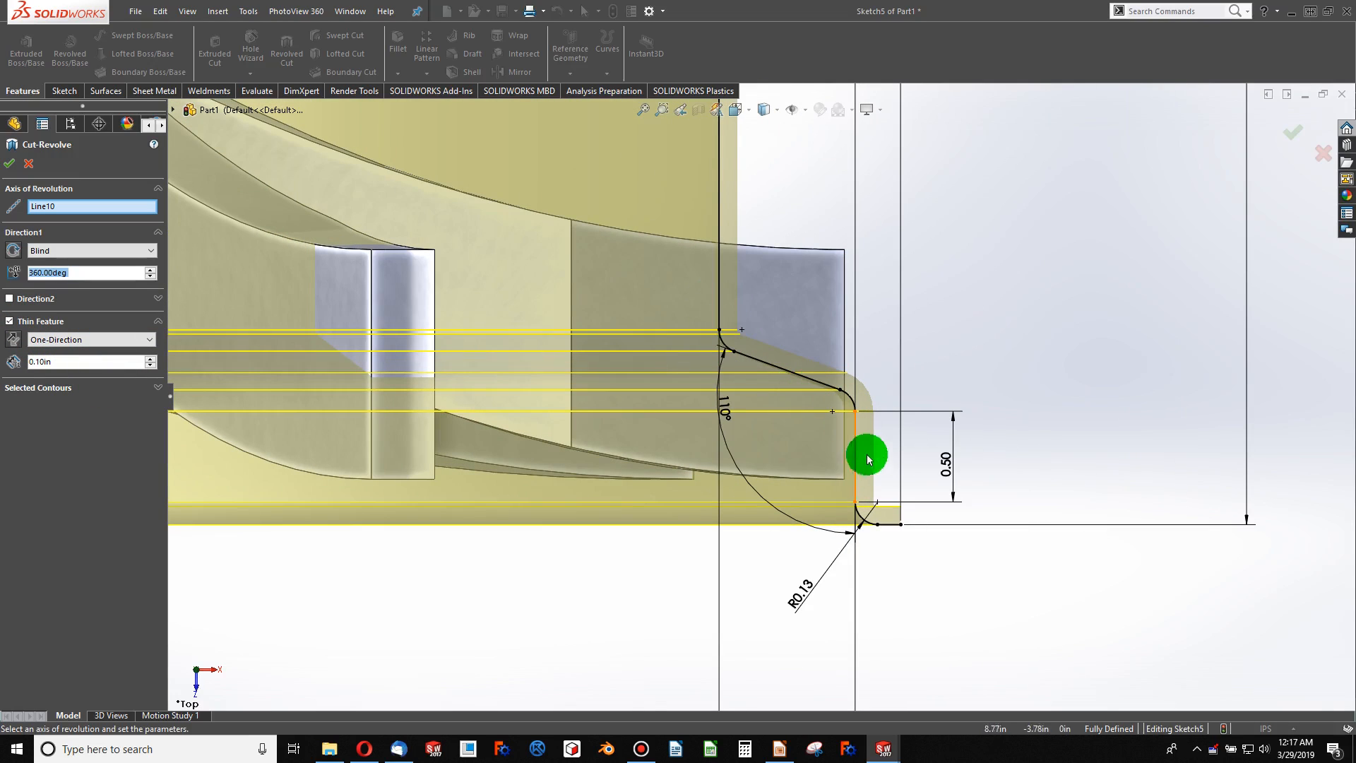
{"action": "left_click", "coordinate": [12, 340]}
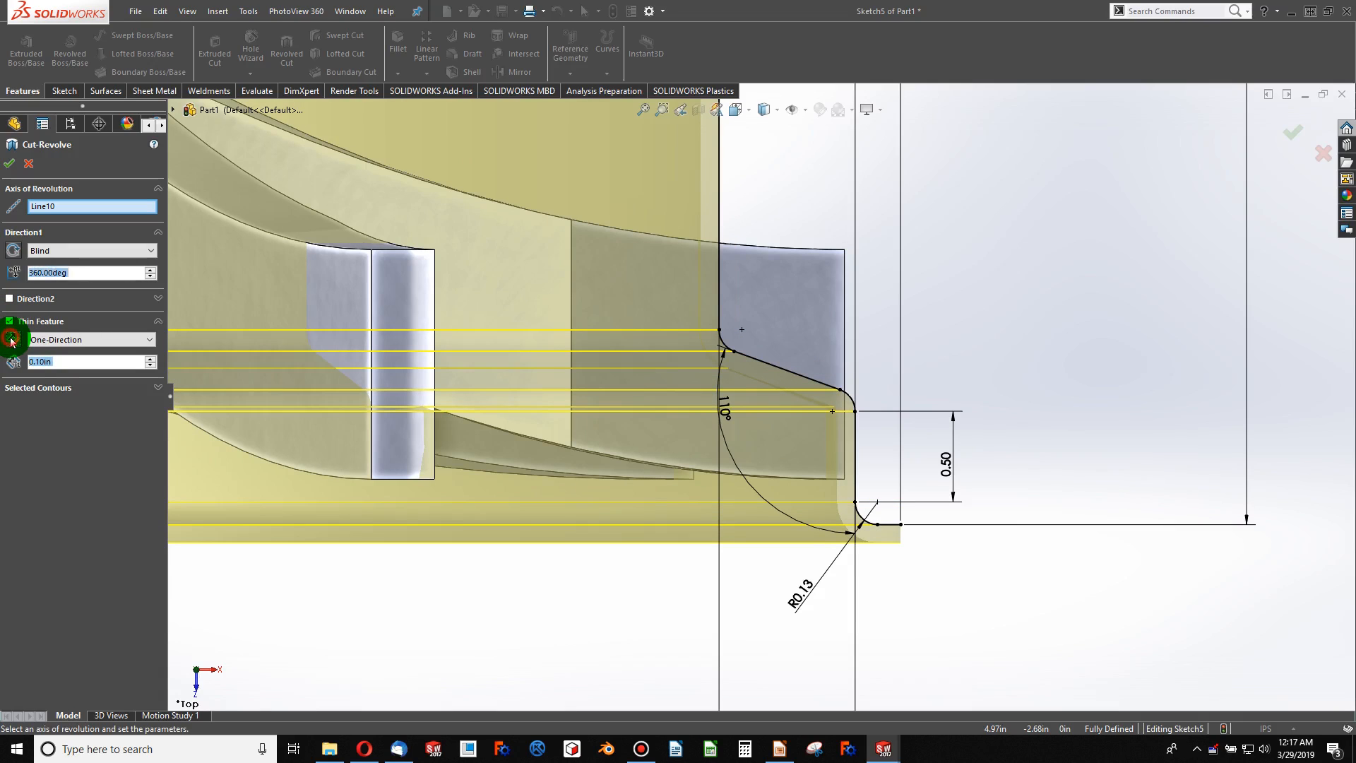
{"action": "scroll", "coordinate": [442, 436], "scroll_direction": "up", "scroll_amount": 5}
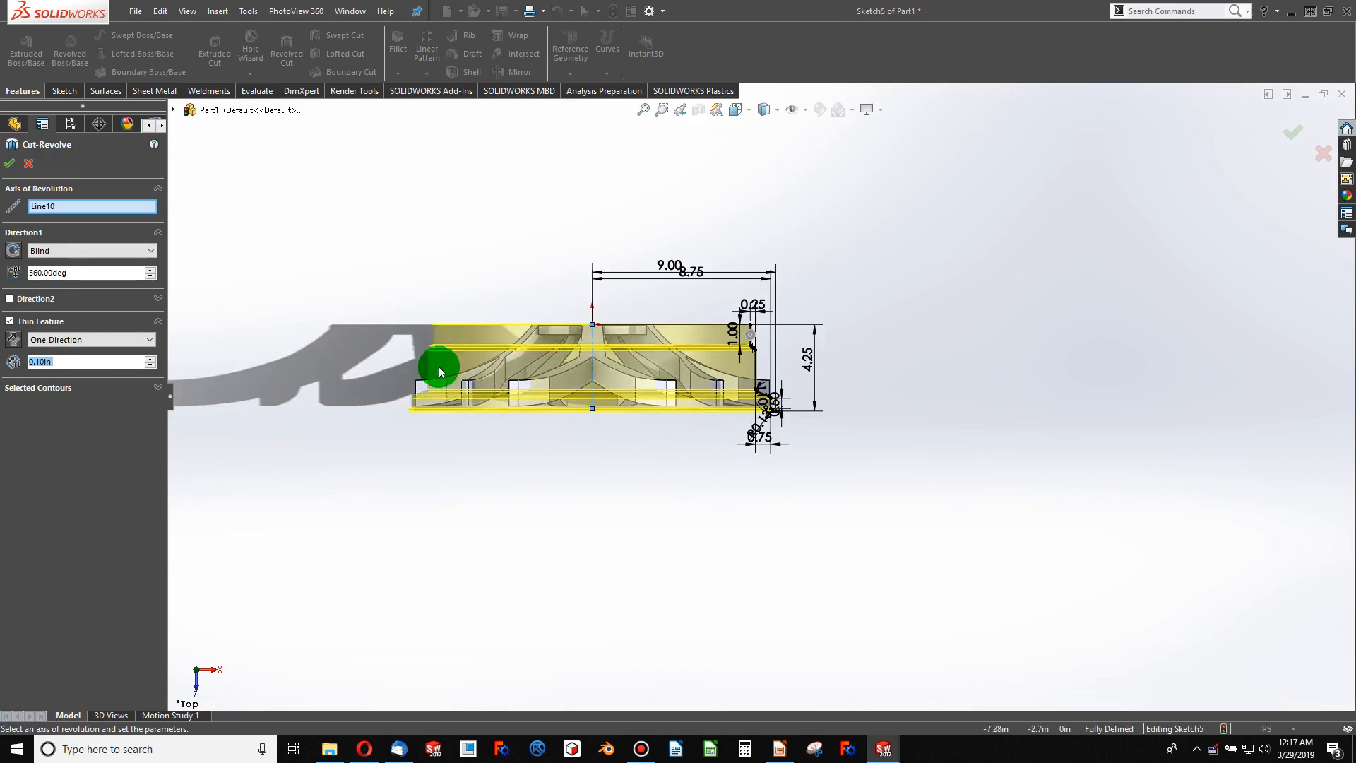
{"action": "scroll", "coordinate": [440, 372], "scroll_direction": "down", "scroll_amount": 3}
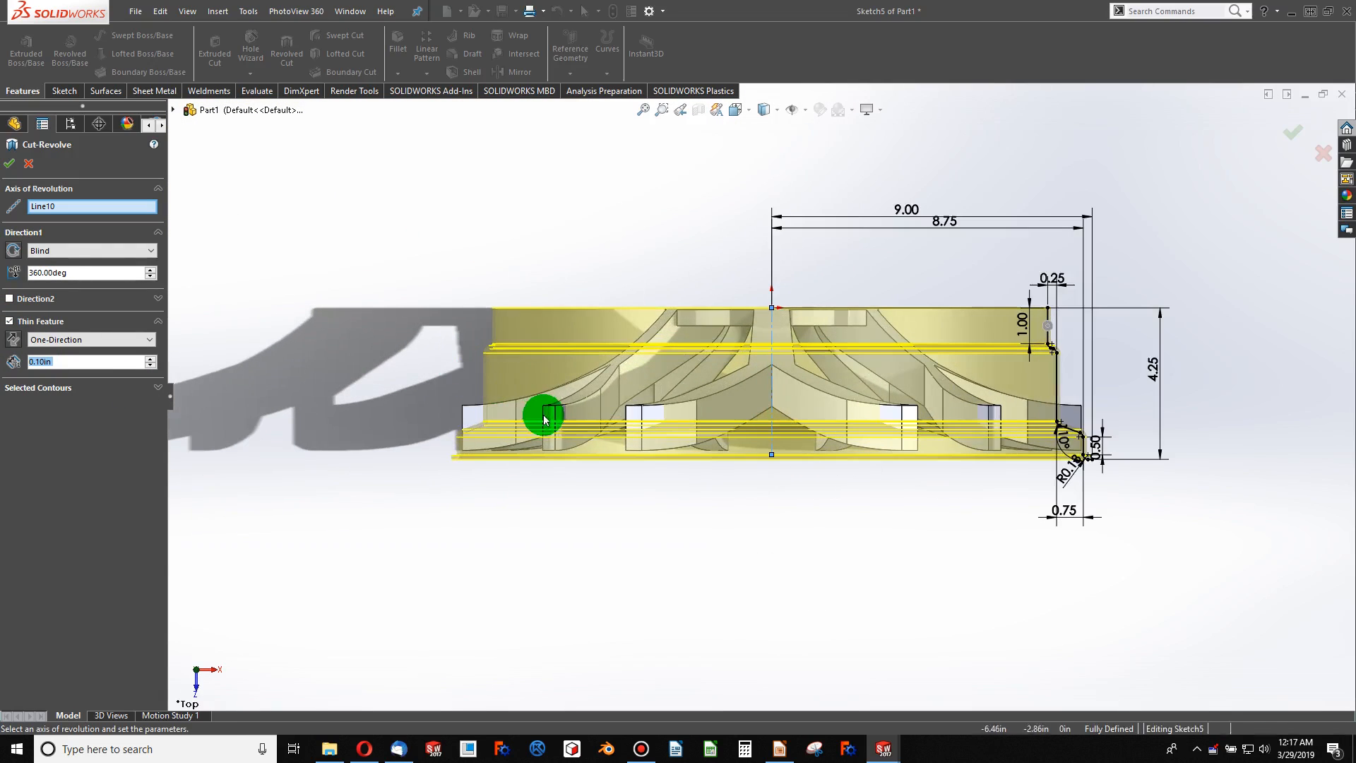
- Complete the thin revolved cut, keeping only Body 1, the hub with its spokes
{"action": "left_click", "coordinate": [9, 168]}
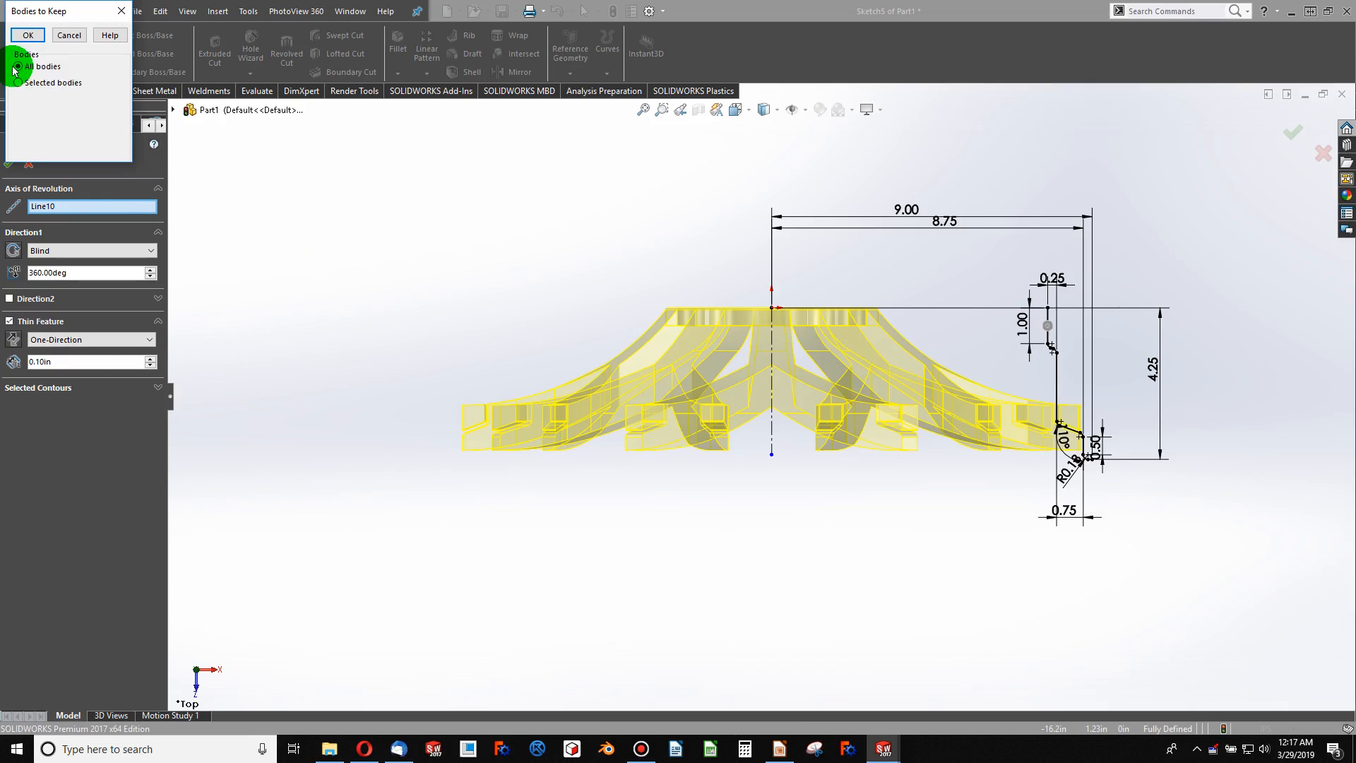
{"action": "left_click", "coordinate": [19, 84]}
{"action": "left_click", "coordinate": [35, 110]}
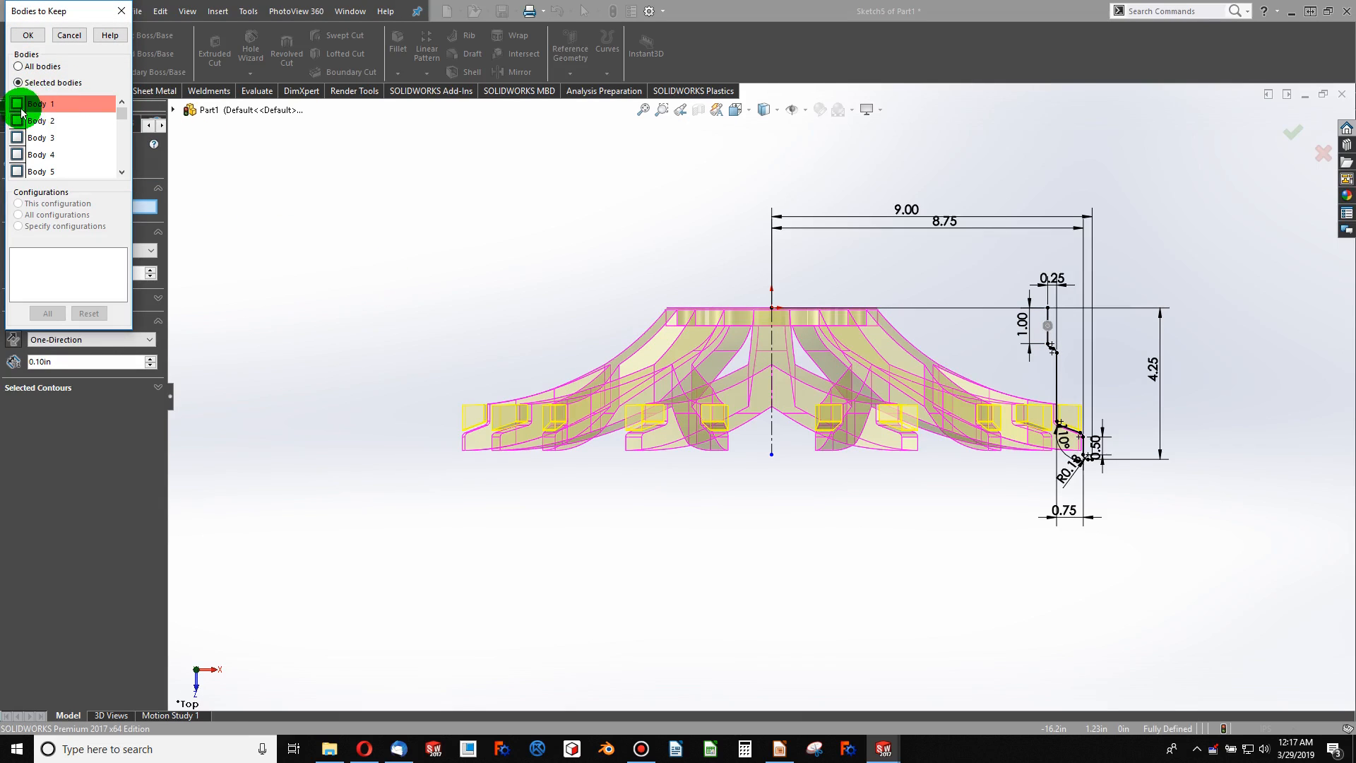
{"action": "left_click", "coordinate": [18, 106]}
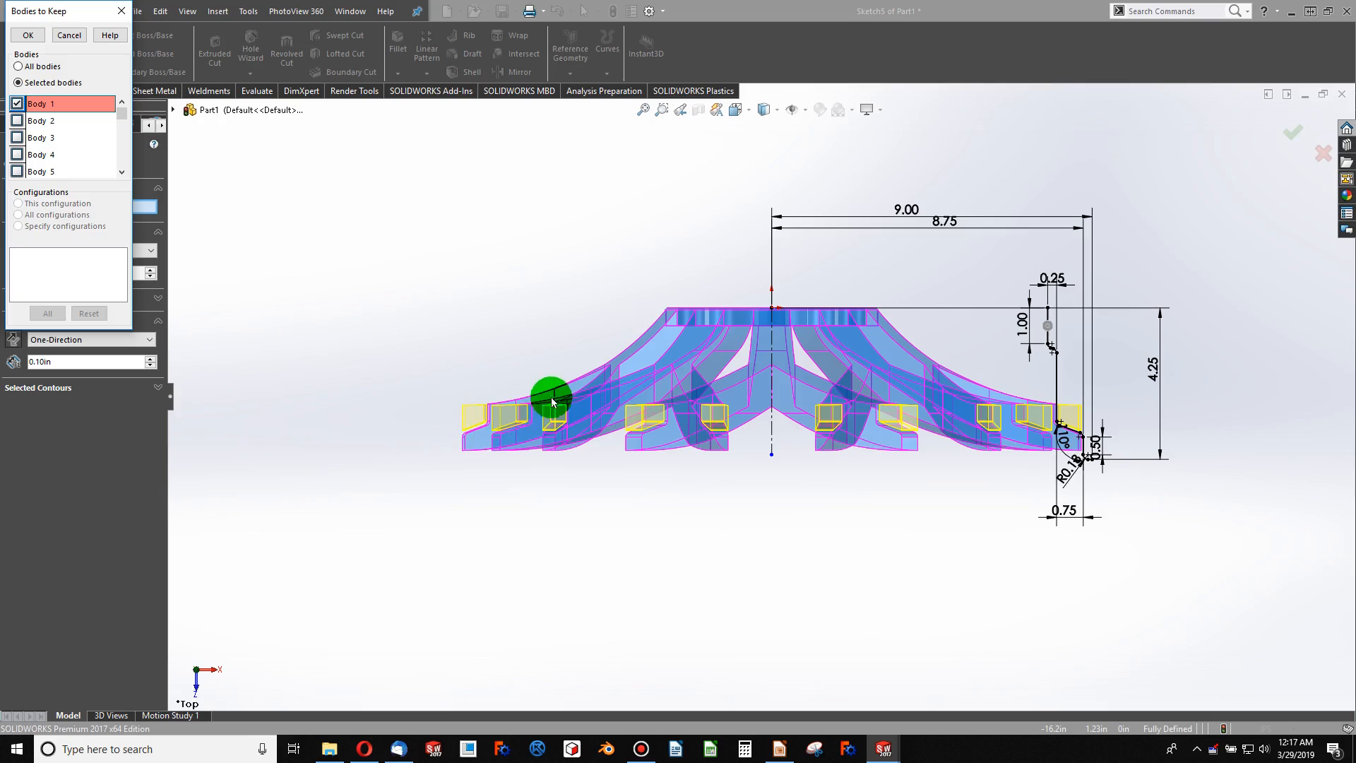
{"action": "left_click", "coordinate": [32, 36]}
{"action": "mouse_move", "coordinate": [663, 263]}
{"action": "middle_mouse_down"}
{"action": "mouse_move", "coordinate": [903, 370]}
{"action": "mouse_move", "coordinate": [907, 492]}
{"action": "mouse_move", "coordinate": [917, 400]}
{"action": "mouse_move", "coordinate": [904, 387]}
{"action": "middle_mouse_up"}
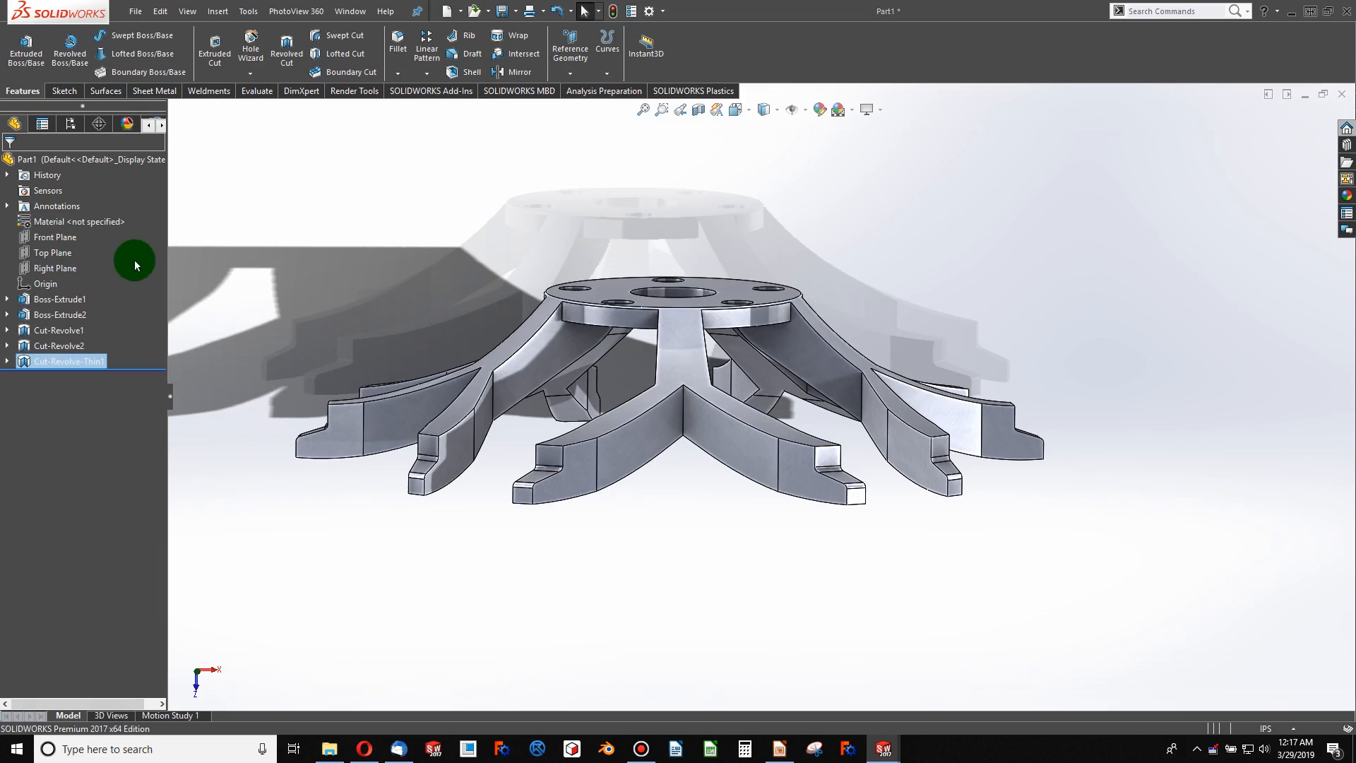
- Set up a 360° thin revolved boss from the cut's sketch, leaving the profile open, with a wall thickness of 0.125 in
{"action": "left_click", "coordinate": [9, 362]}
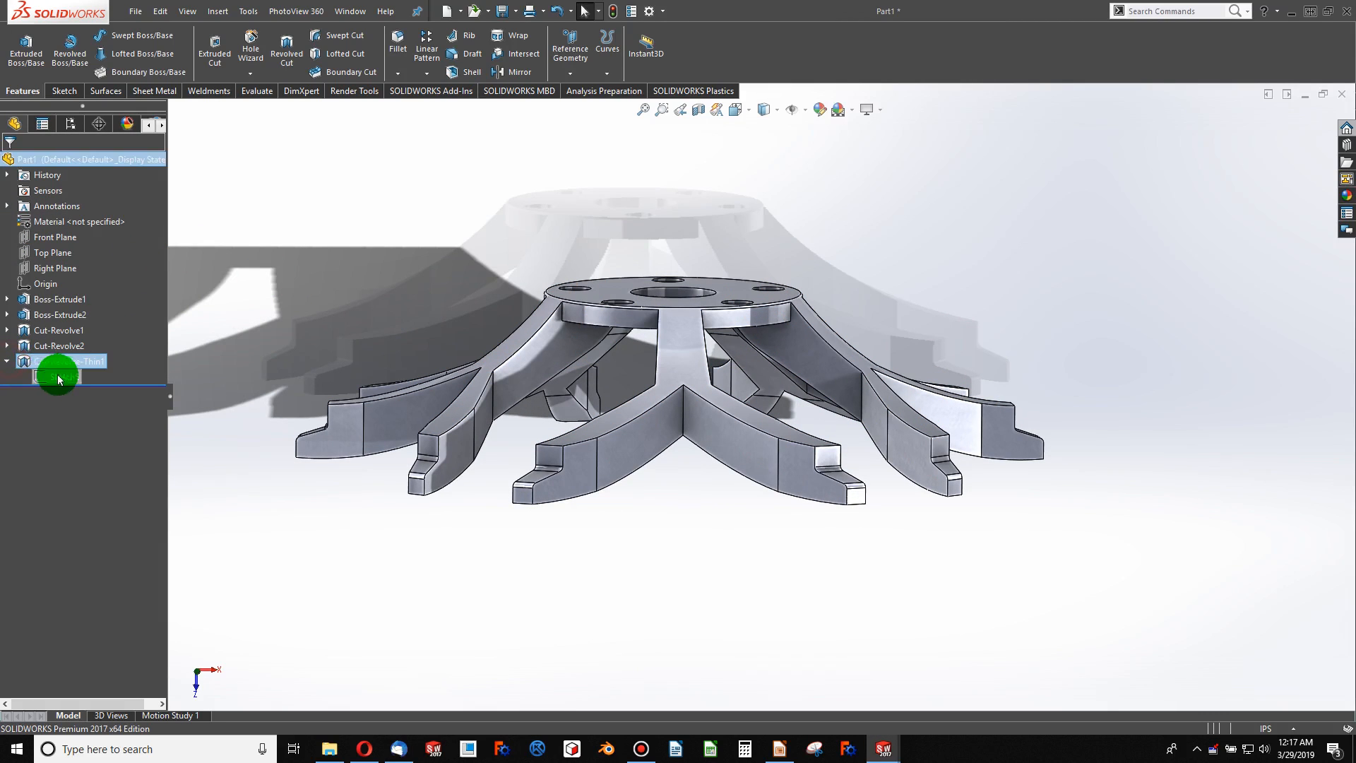
{"action": "left_click", "coordinate": [62, 377]}
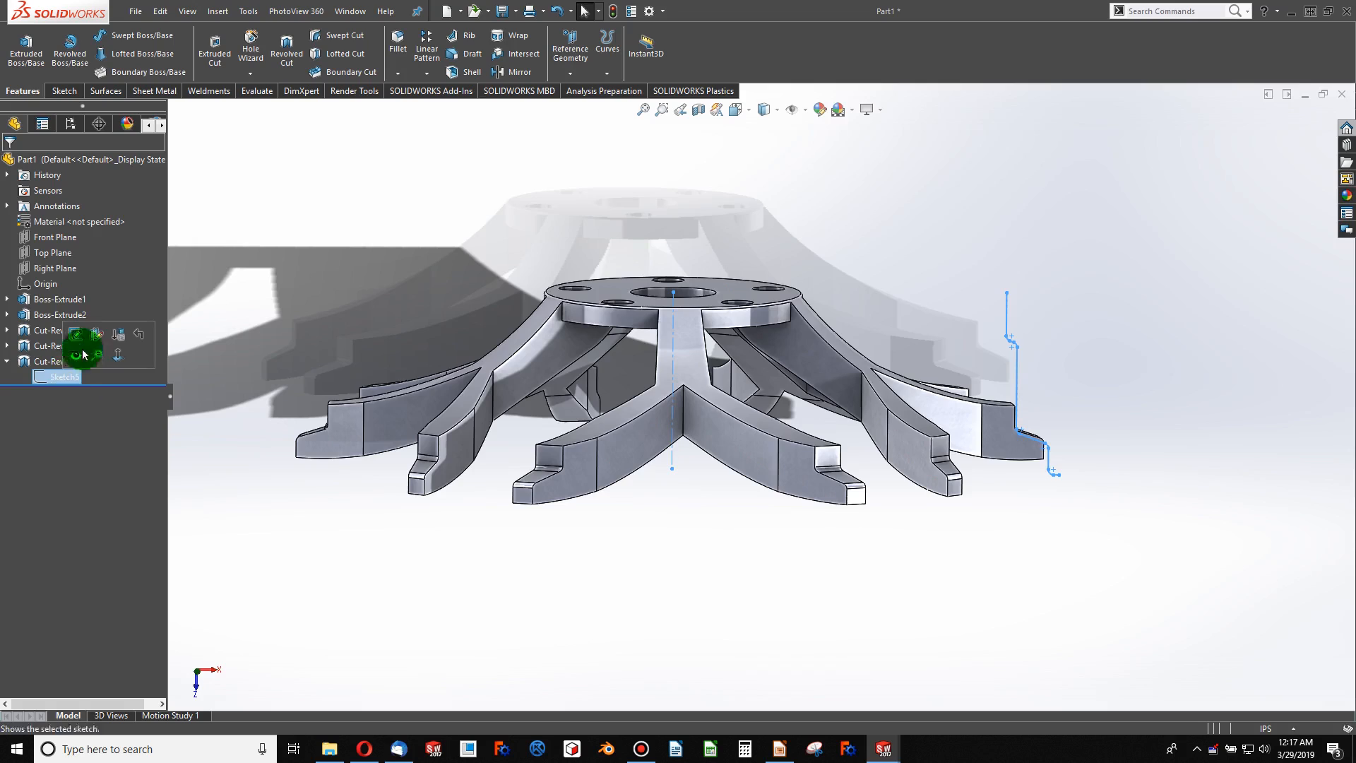
{"action": "left_click", "coordinate": [90, 53]}
{"action": "left_click", "coordinate": [758, 344]}
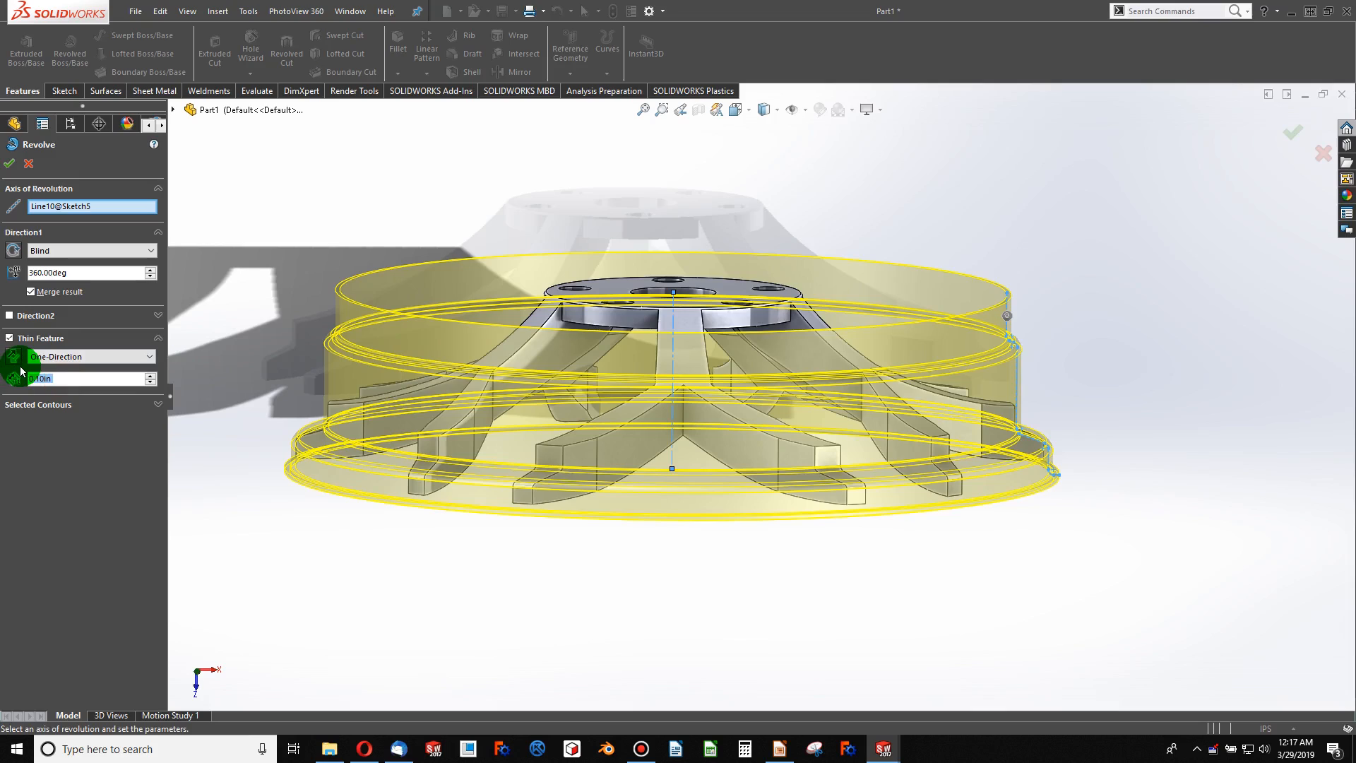
{"action": "type", "text": "125"}
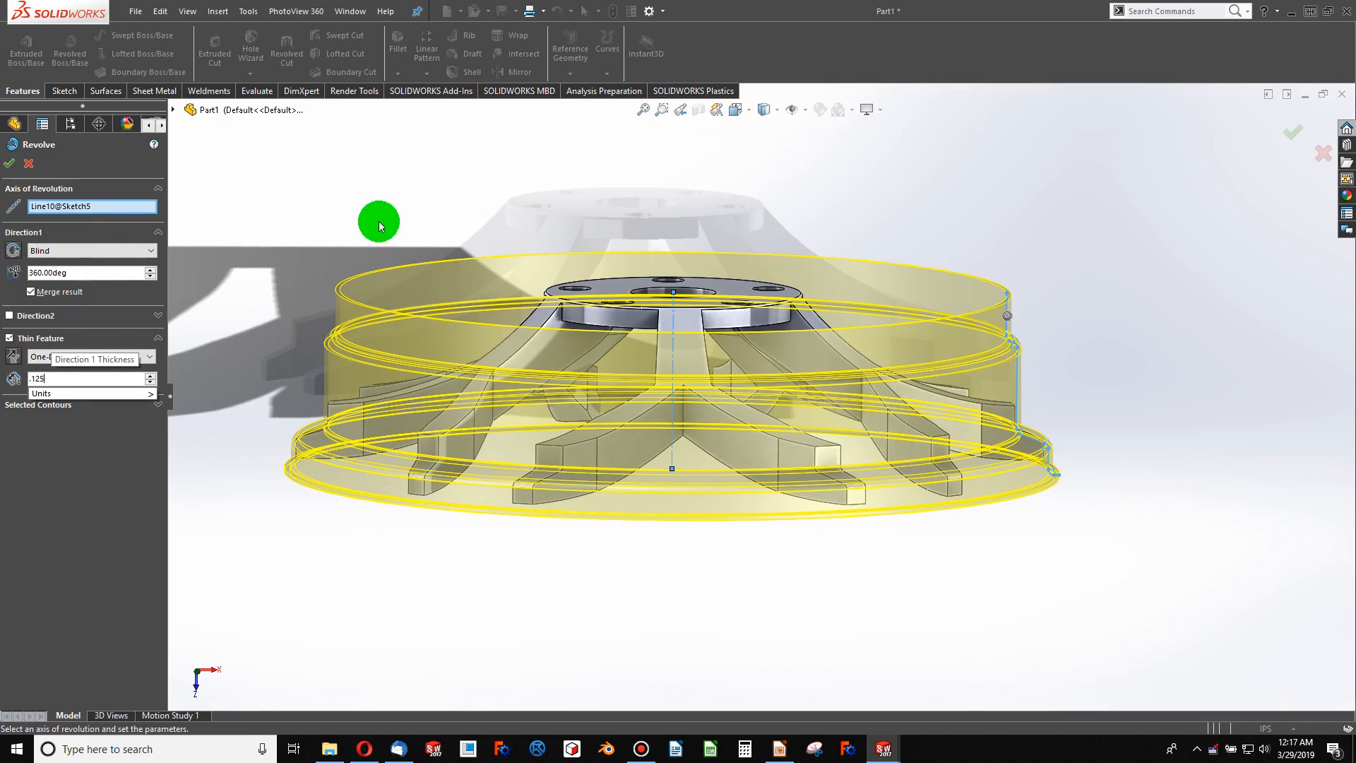
{"action": "type", "text": "125"}
{"action": "key", "text": "Return"}
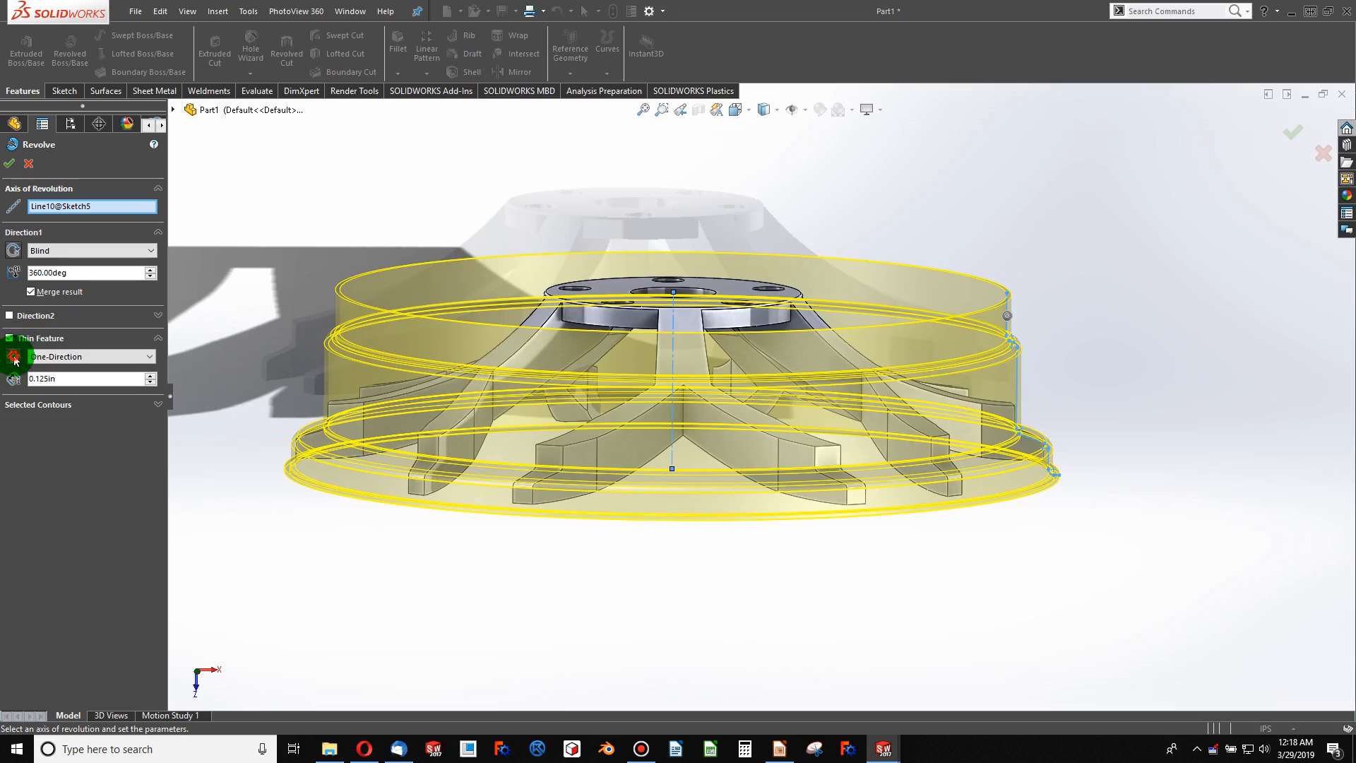
- Reverse the thin wall's direction and complete the revolved rim
{"action": "left_click", "coordinate": [15, 356]}
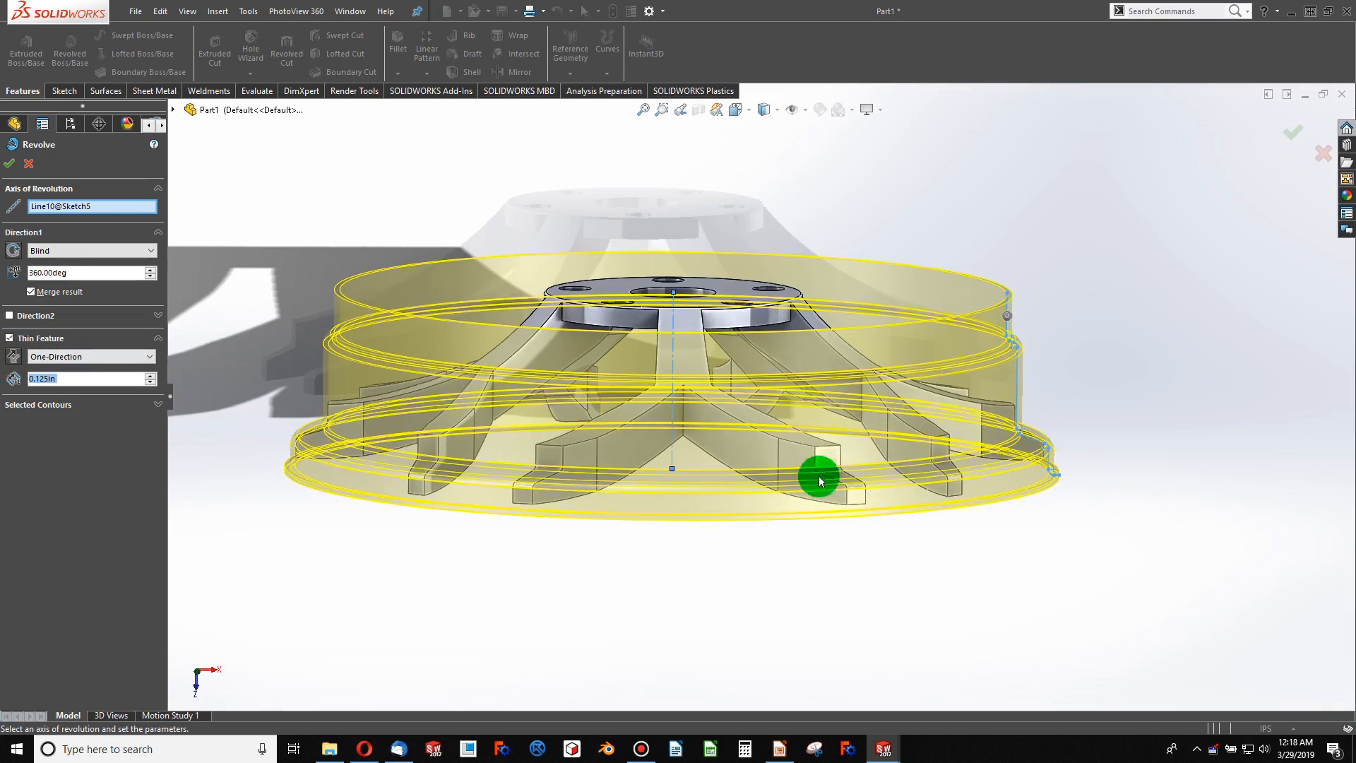
{"action": "scroll", "coordinate": [1026, 438], "scroll_direction": "down", "scroll_amount": 8}
{"action": "middle_click_drag", "start_coordinate": [813, 370], "coordinate": [772, 429]}
{"action": "scroll", "coordinate": [458, 330], "scroll_direction": "down", "scroll_amount": 3}
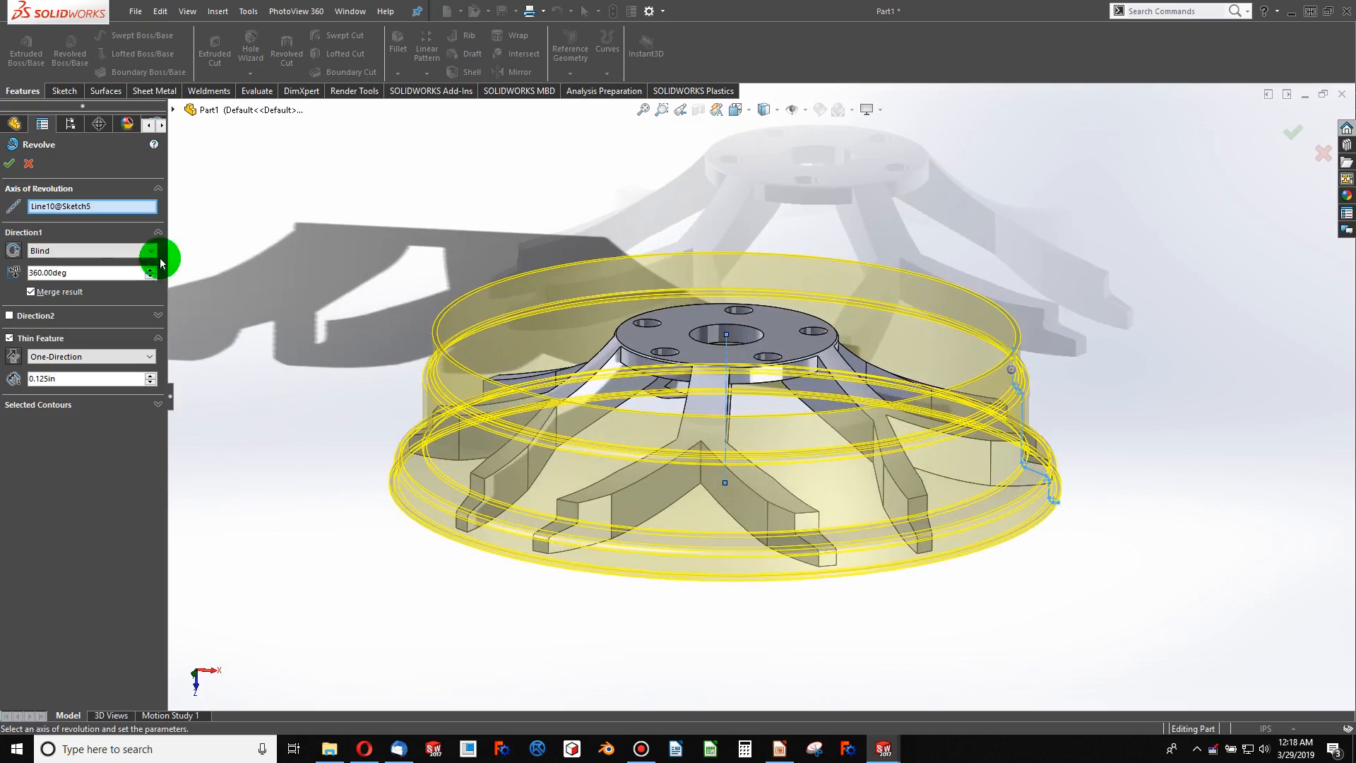
{"action": "left_click", "coordinate": [10, 164]}
{"action": "middle_click_drag", "start_coordinate": [677, 363], "coordinate": [736, 493]}
{"action": "scroll", "coordinate": [763, 410], "scroll_direction": "up", "scroll_amount": 2}
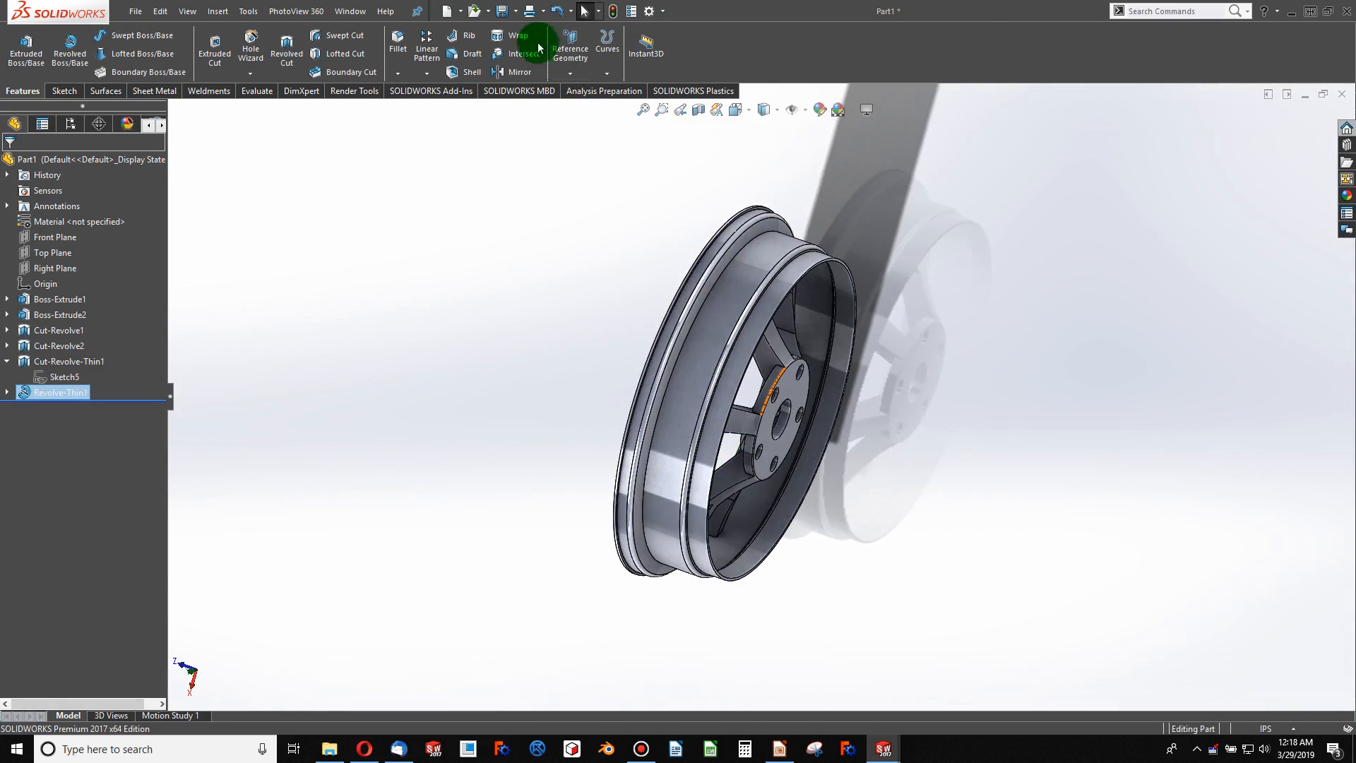
- Mirror the thin revolved rim about the Front Plane
{"action": "left_click", "coordinate": [512, 75]}
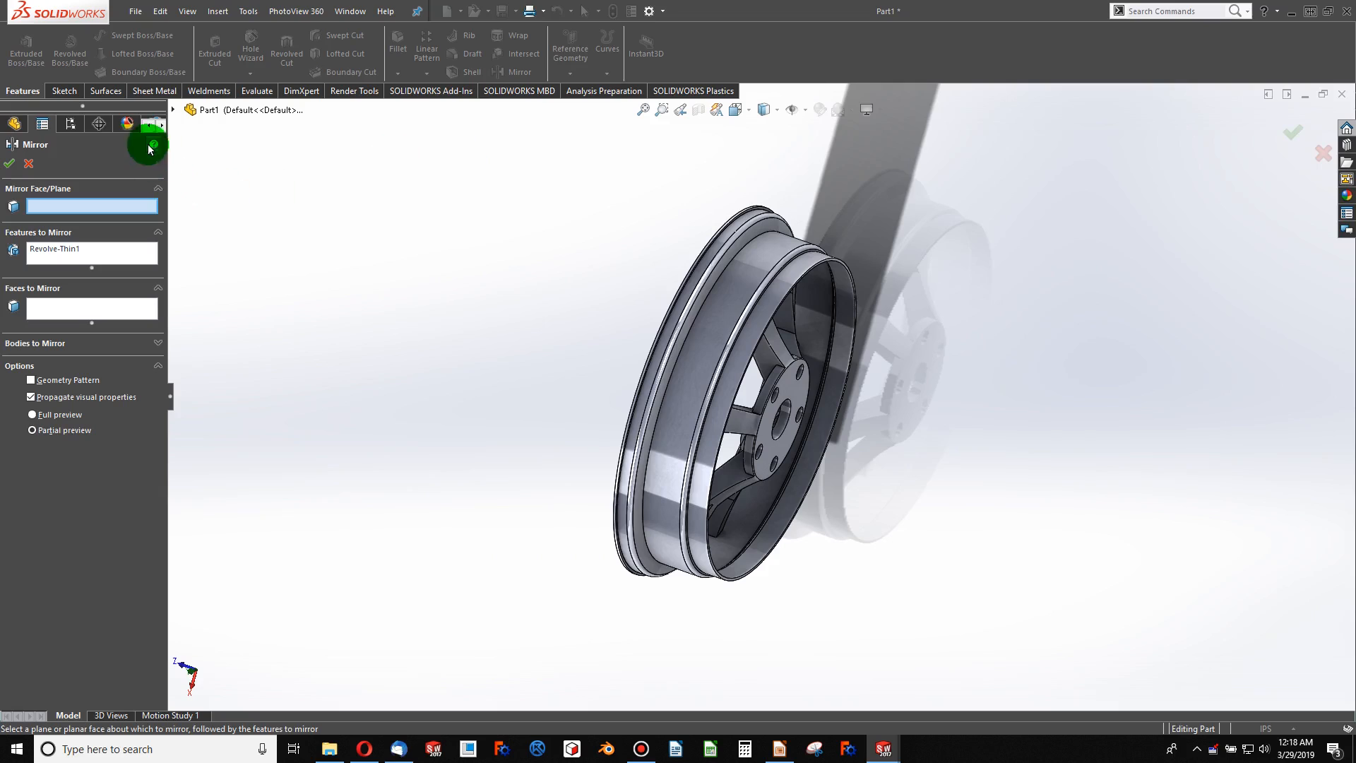
{"action": "left_click", "coordinate": [175, 109]}
{"action": "left_click", "coordinate": [237, 187]}
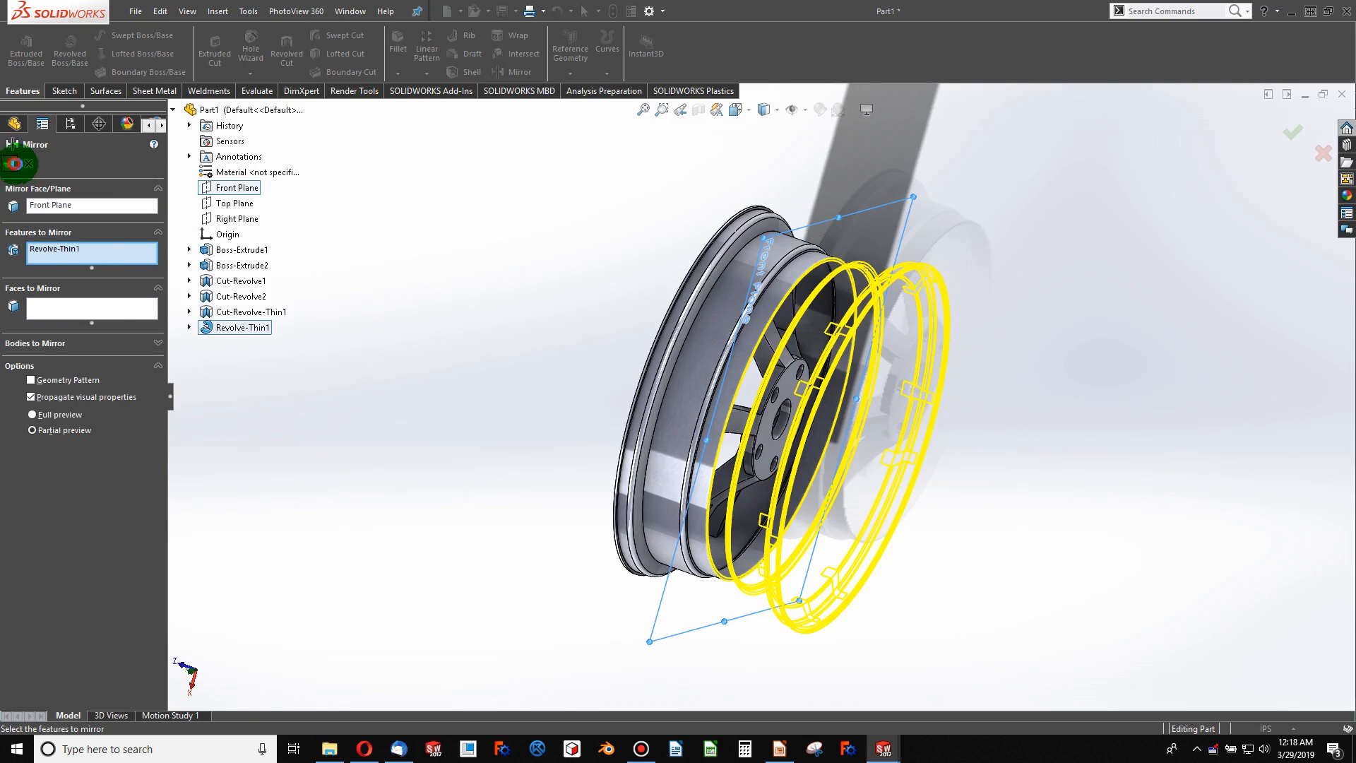
{"action": "left_click", "coordinate": [14, 163]}
{"action": "middle_click_drag", "start_coordinate": [660, 297], "coordinate": [825, 315]}
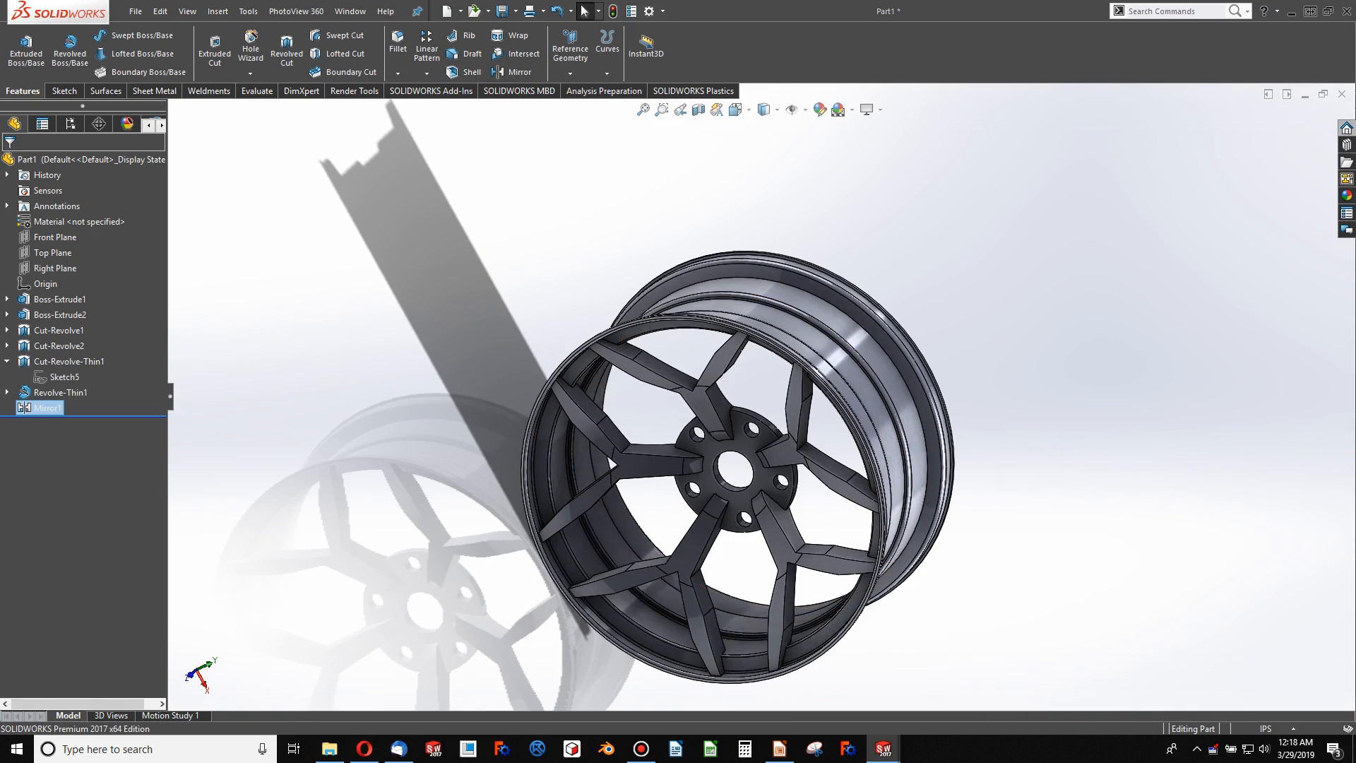
{"action": "key", "text": "alt+Tab"}
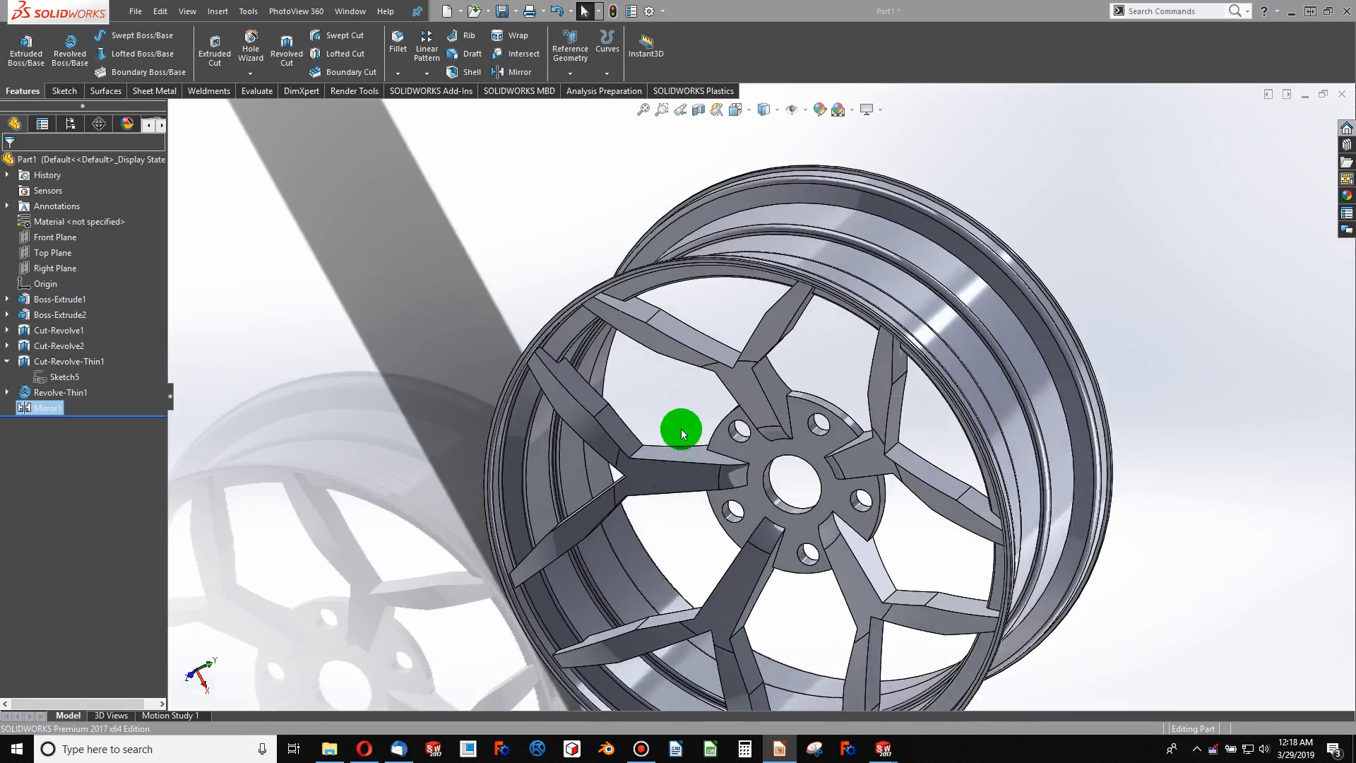
- Start a sketch on the flat front face of the rim's outer lip and view the wheel straight on
{"action": "middle_click_drag", "start_coordinate": [681, 429], "coordinate": [719, 266]}
{"action": "scroll", "coordinate": [789, 424], "scroll_direction": "down", "scroll_amount": 5}
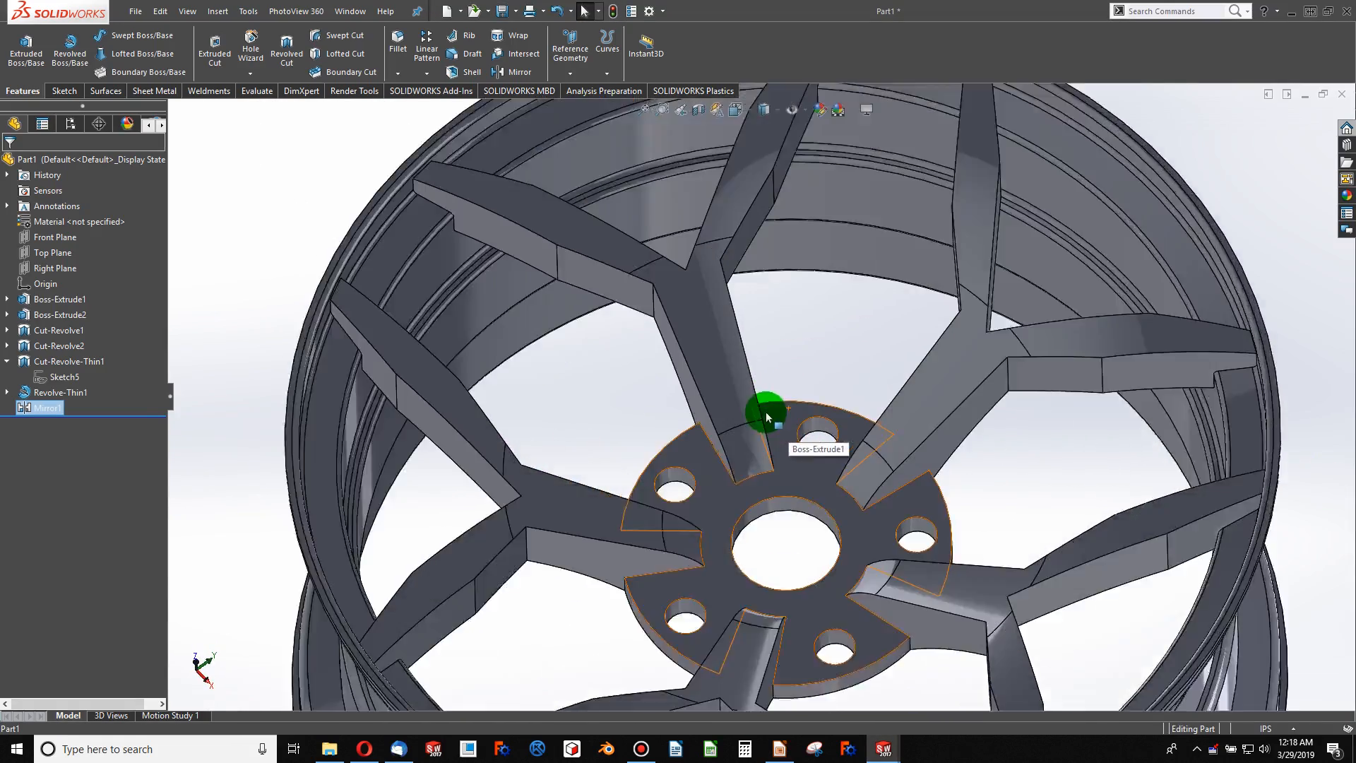
{"action": "middle_click_drag", "start_coordinate": [765, 412], "coordinate": [675, 268]}
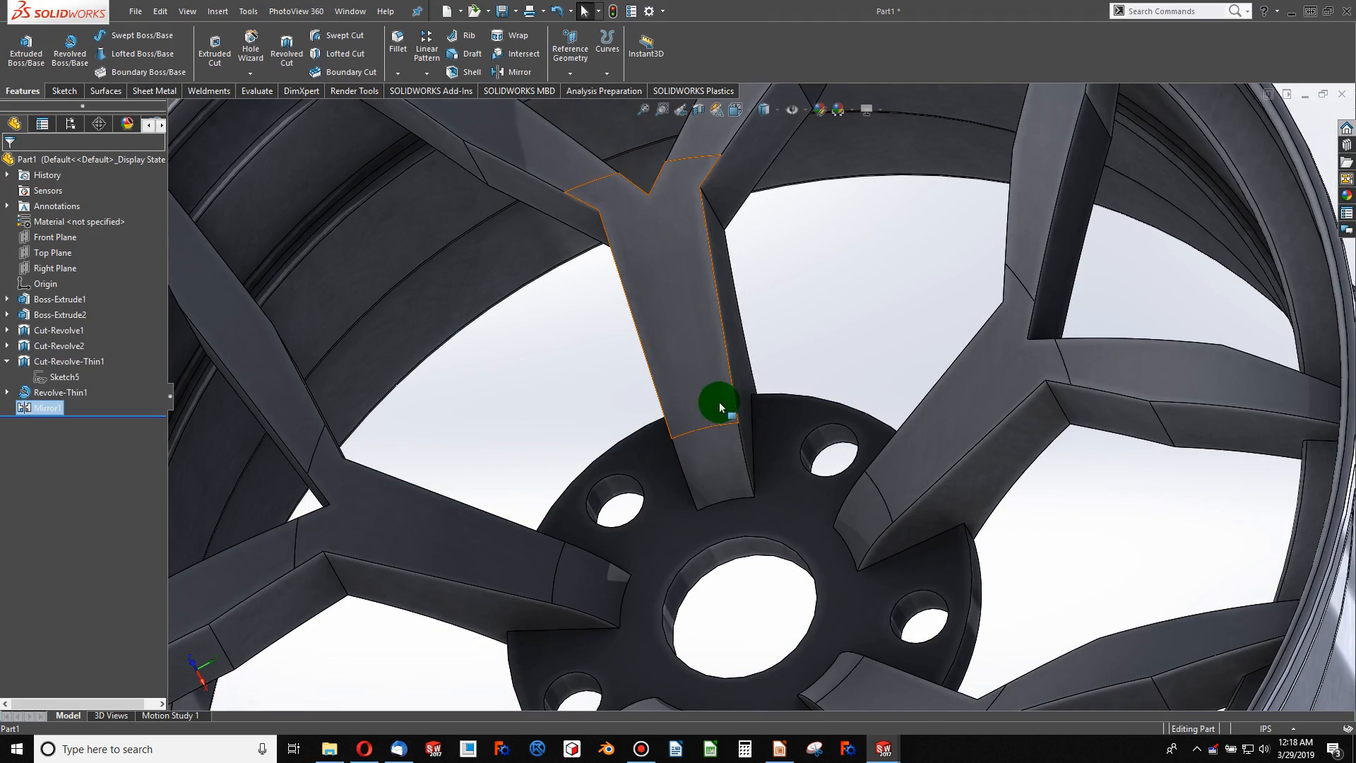
{"action": "scroll", "coordinate": [650, 314], "scroll_direction": "up", "scroll_amount": 5}
{"action": "scroll", "coordinate": [537, 189], "scroll_direction": "down", "scroll_amount": 5}
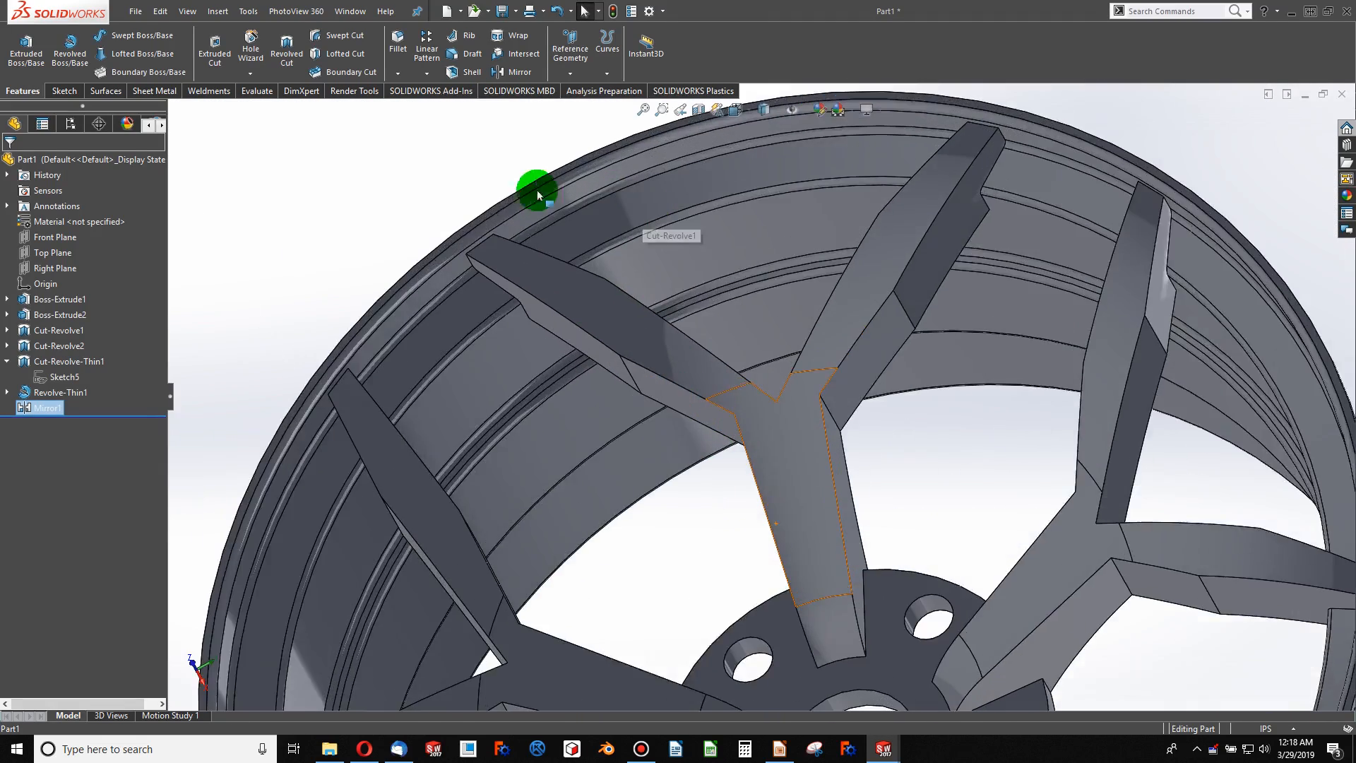
{"action": "scroll", "coordinate": [510, 297], "scroll_direction": "down", "scroll_amount": 5}
{"action": "left_click", "coordinate": [490, 294]}
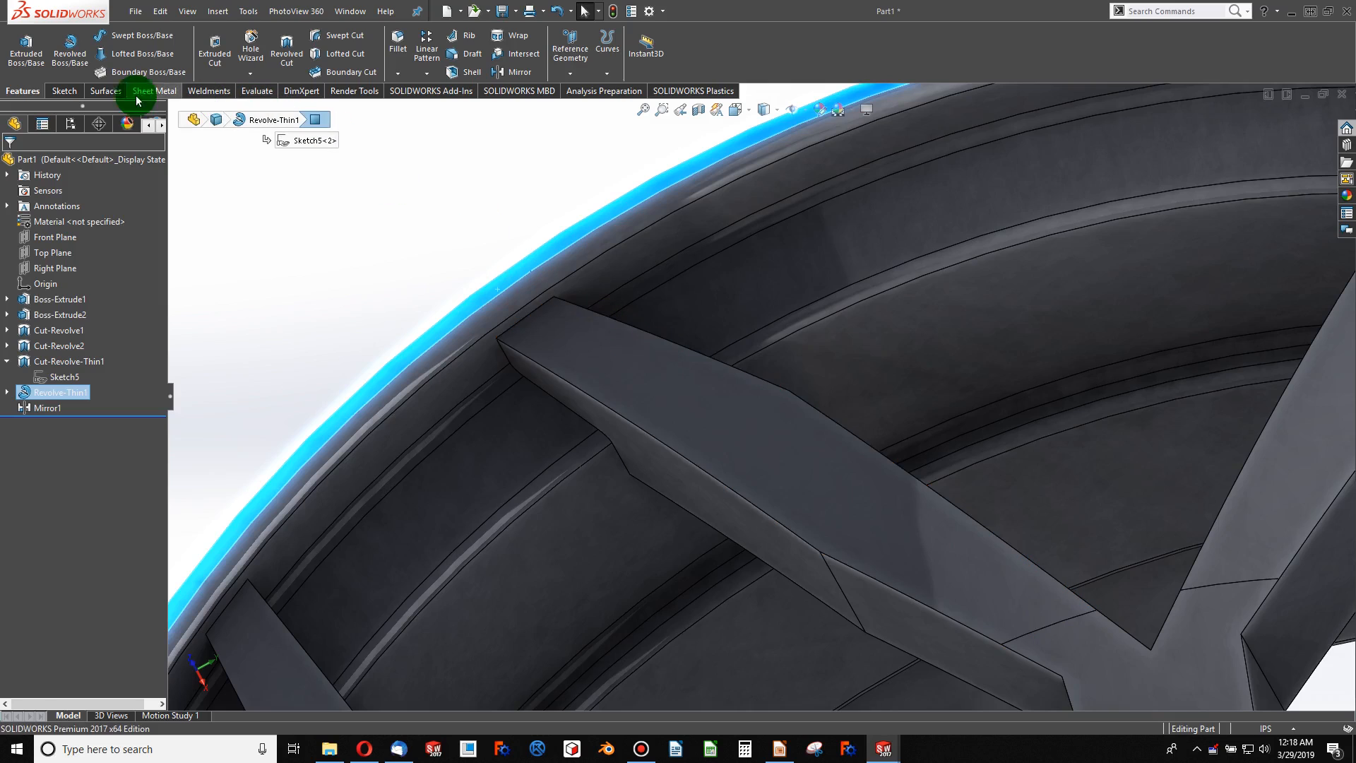
{"action": "left_click", "coordinate": [56, 92]}
{"action": "left_click", "coordinate": [22, 47]}
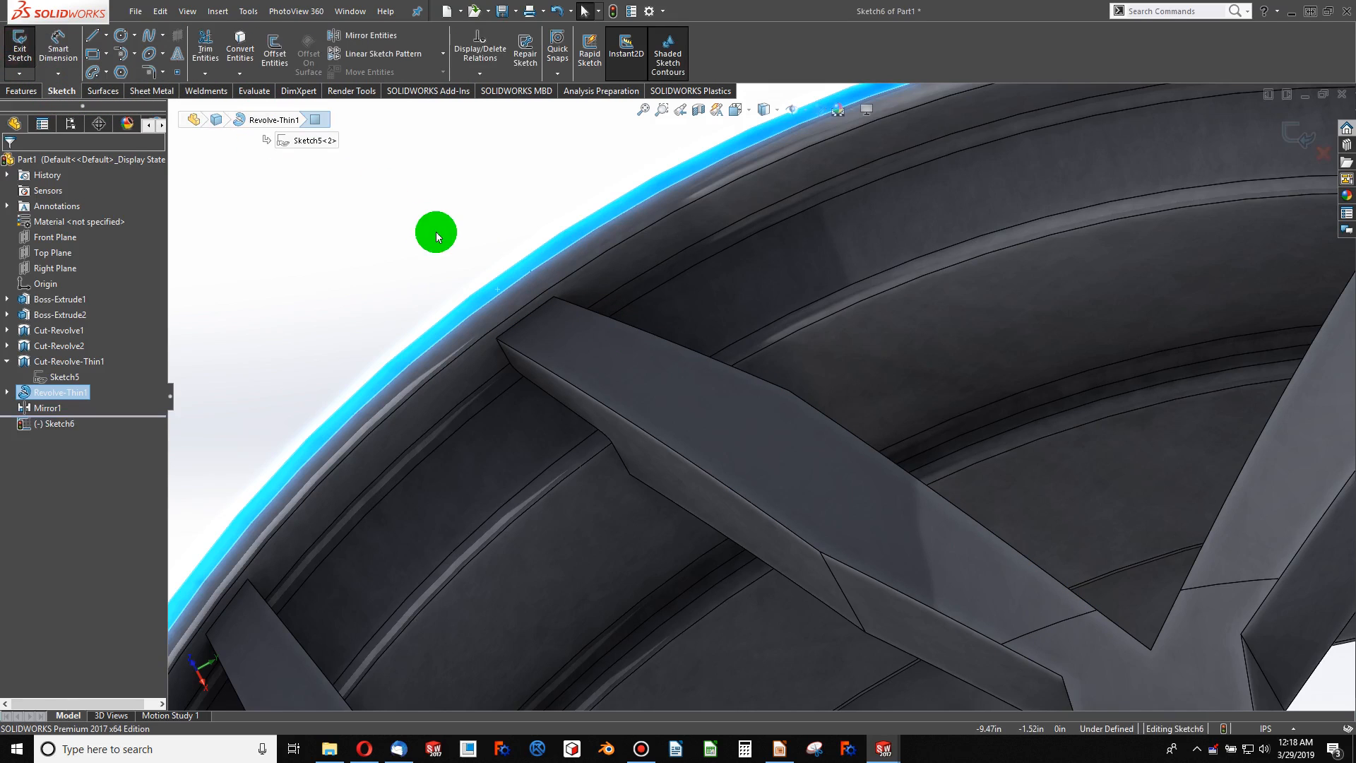
{"action": "left_click", "coordinate": [414, 353]}
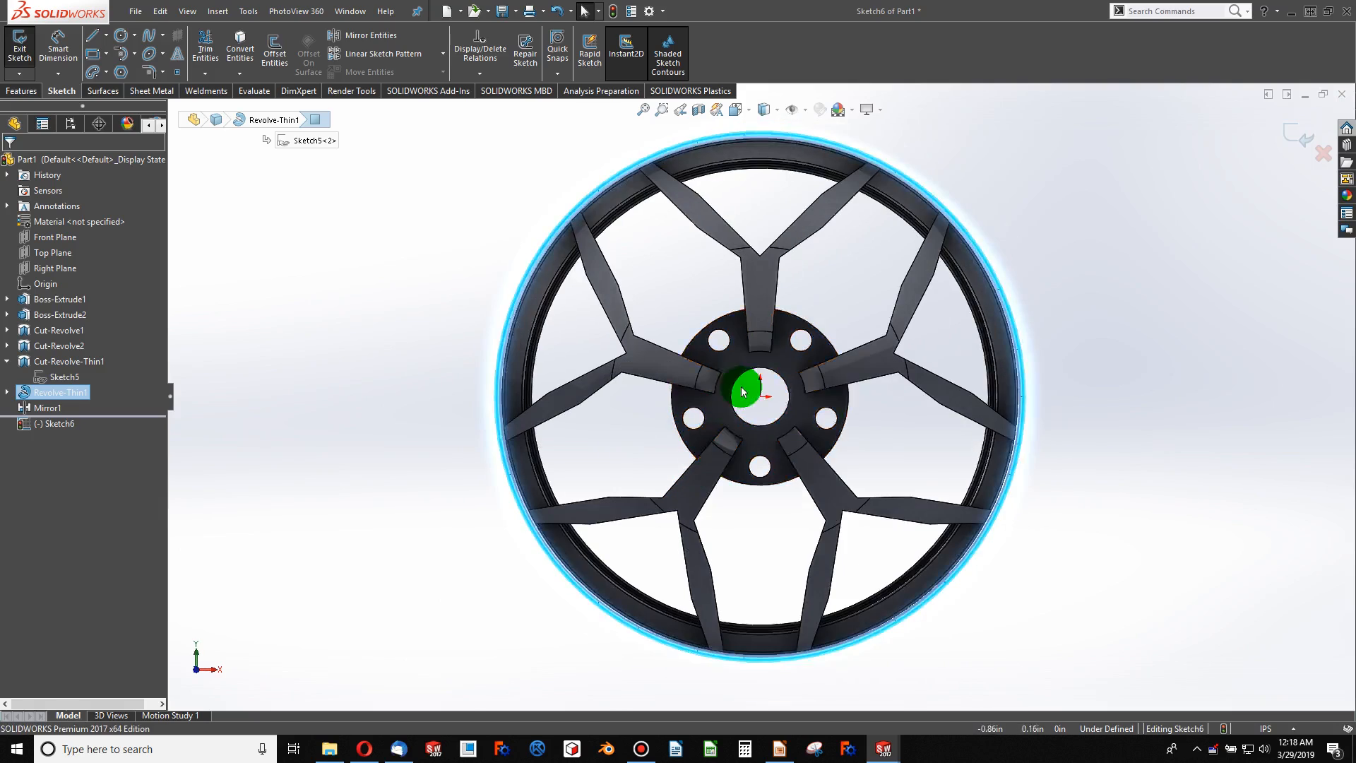
{"action": "scroll", "coordinate": [737, 388], "scroll_direction": "down", "scroll_amount": 5}
{"action": "scroll", "coordinate": [789, 253], "scroll_direction": "up", "scroll_amount": 4}
{"action": "scroll", "coordinate": [850, 278], "scroll_direction": "down", "scroll_amount": 1}
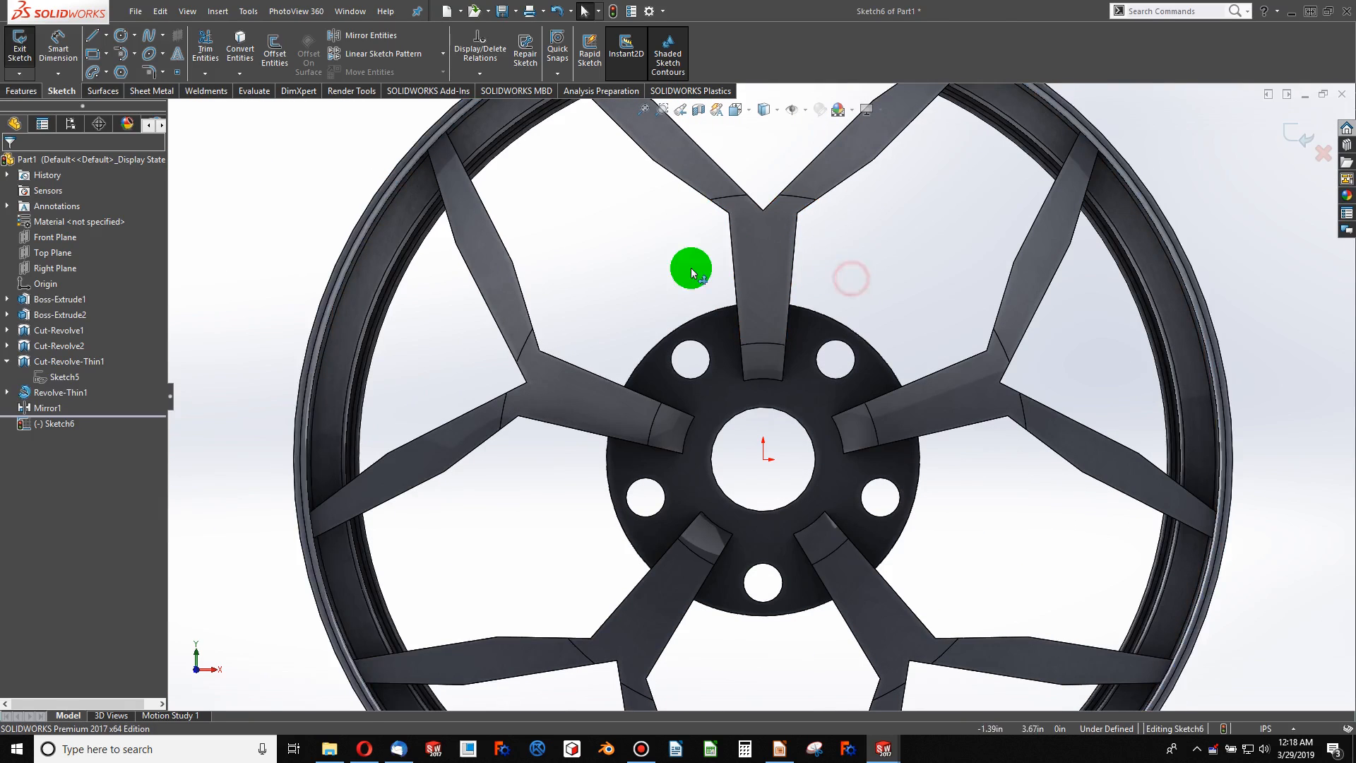
- Offset the two side edges and the inner end edges of the upper spoke outward by 0.10 in
{"action": "left_click", "coordinate": [240, 61]}
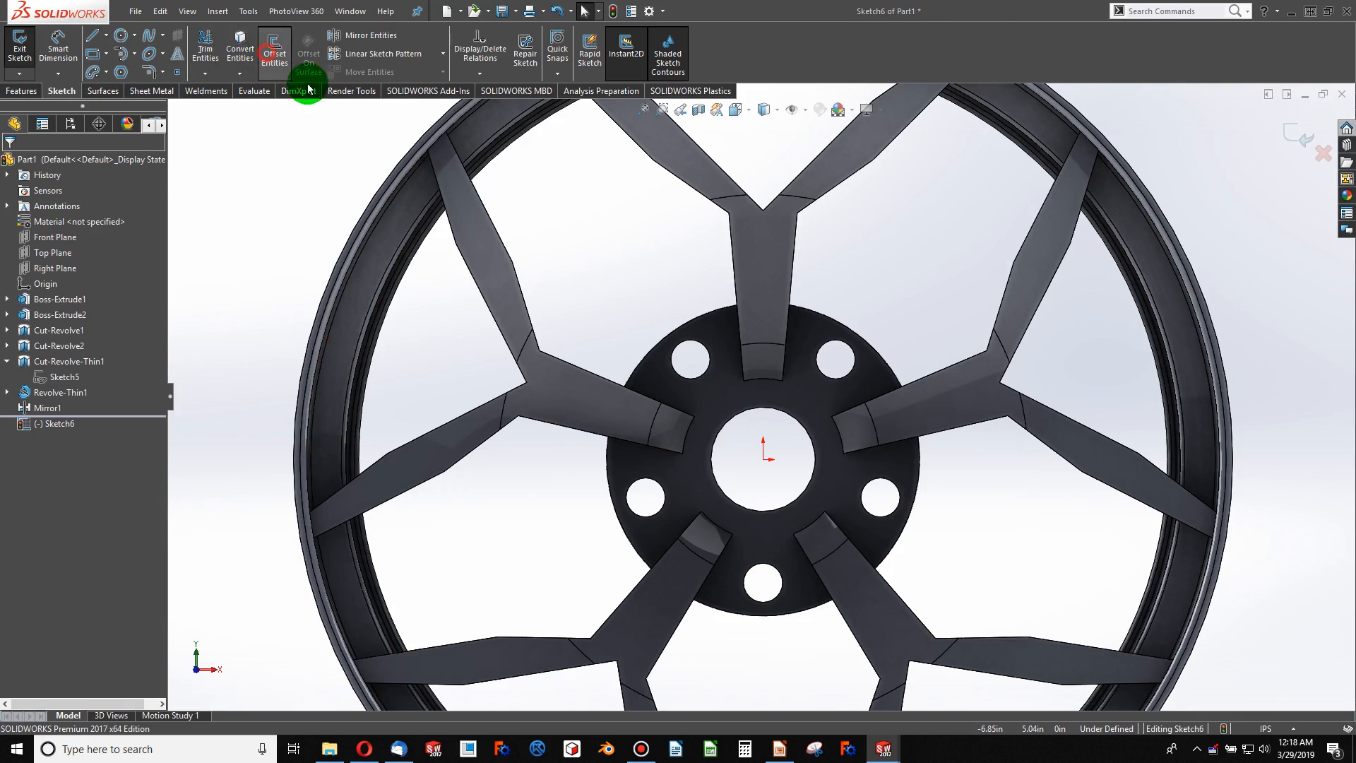
{"action": "scroll", "coordinate": [777, 311], "scroll_direction": "down", "scroll_amount": 4}
{"action": "mouse_move", "coordinate": [779, 313]}
{"action": "middle_mouse_down"}
{"action": "mouse_move", "coordinate": [818, 303]}
{"action": "mouse_move", "coordinate": [792, 300]}
{"action": "middle_mouse_up"}
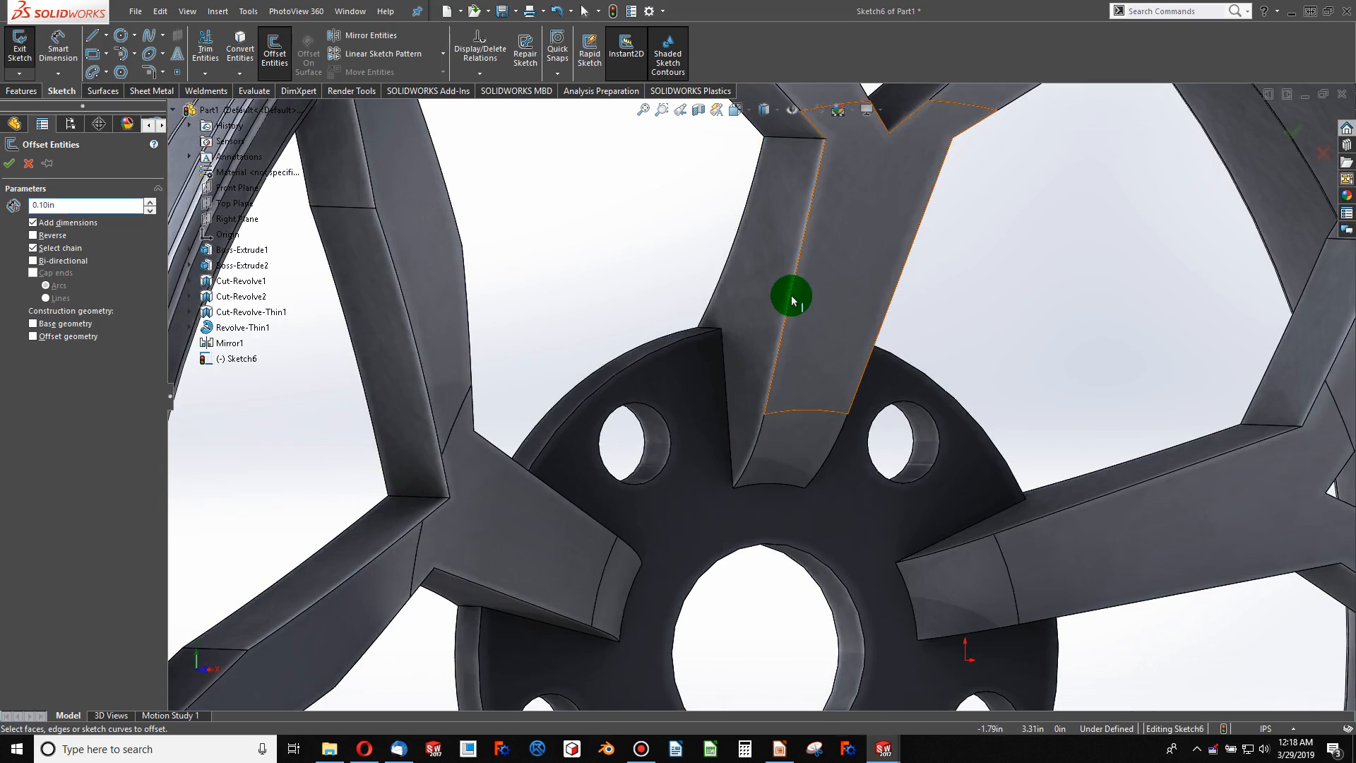
{"action": "left_click", "coordinate": [792, 299]}
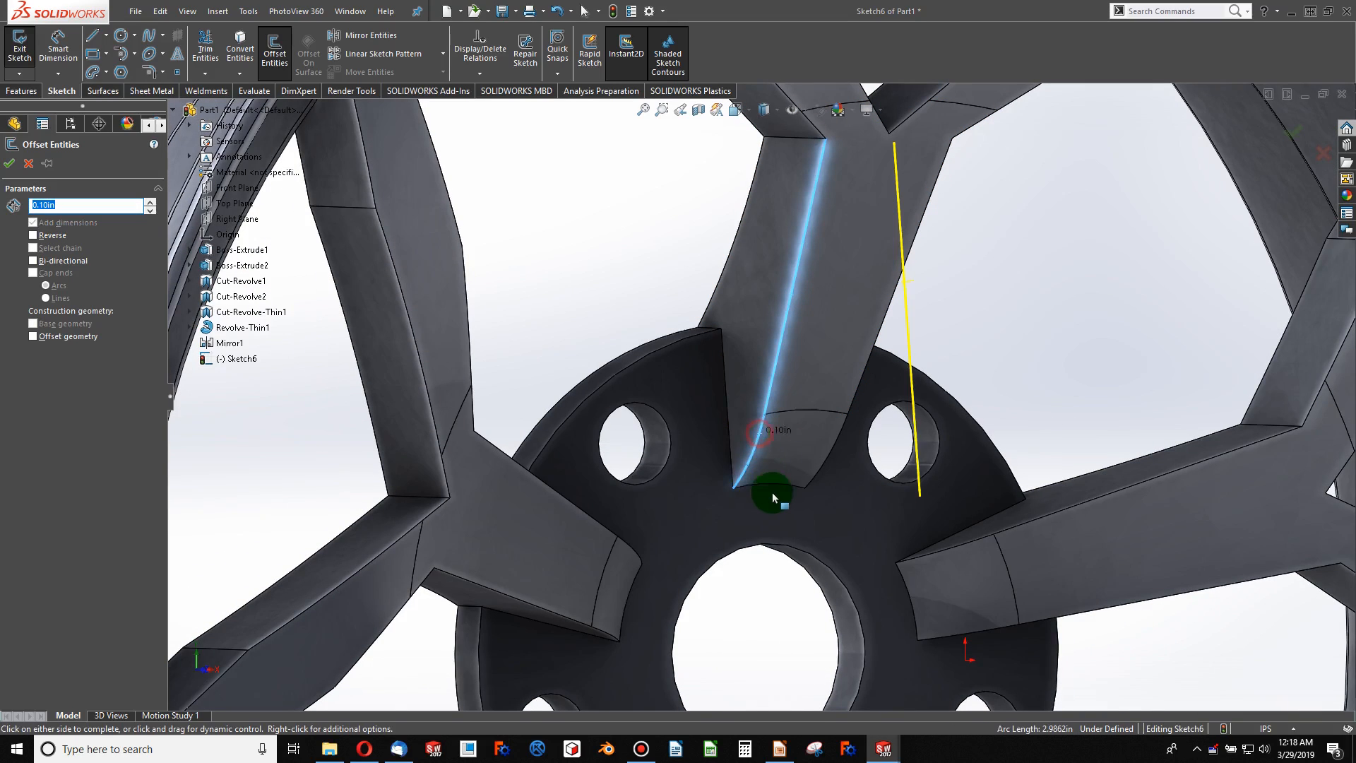
{"action": "key", "text": "ctrl+8"}
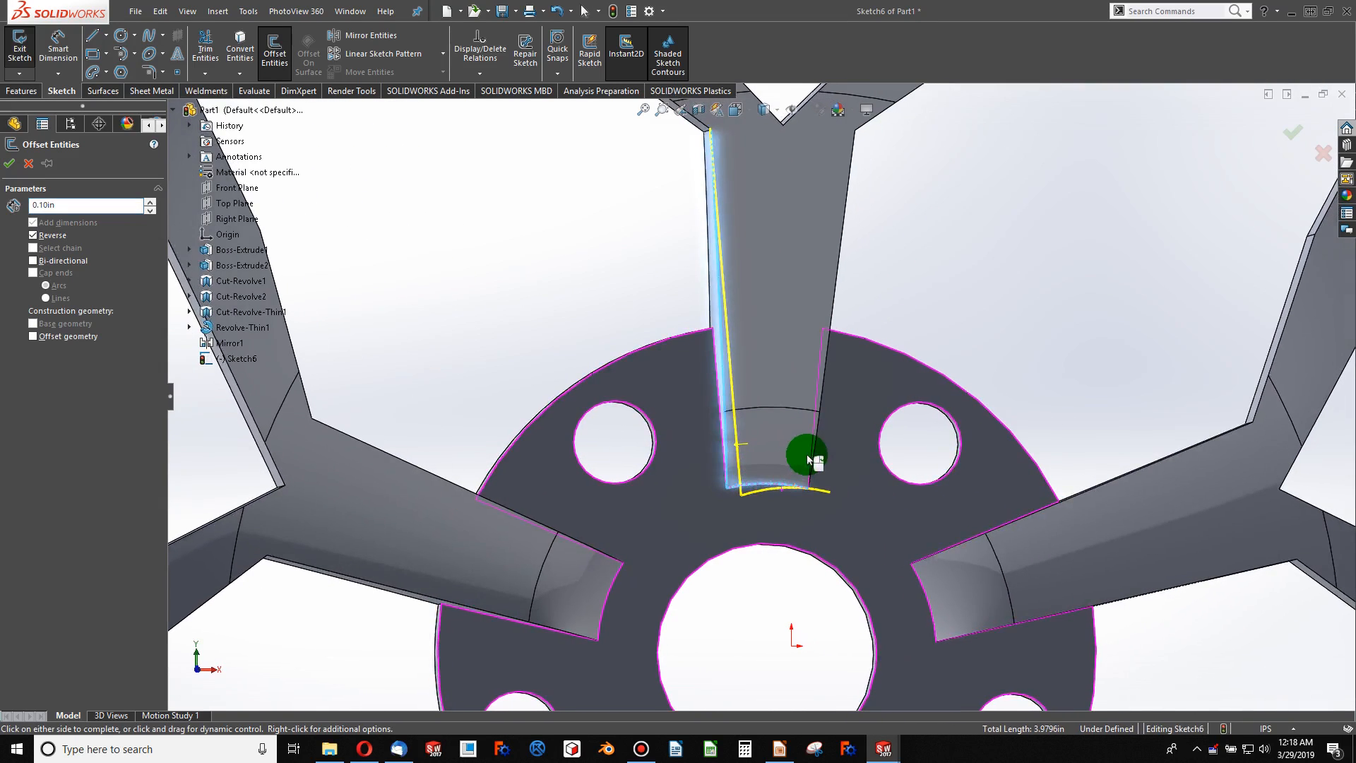
{"action": "left_click", "coordinate": [815, 445]}
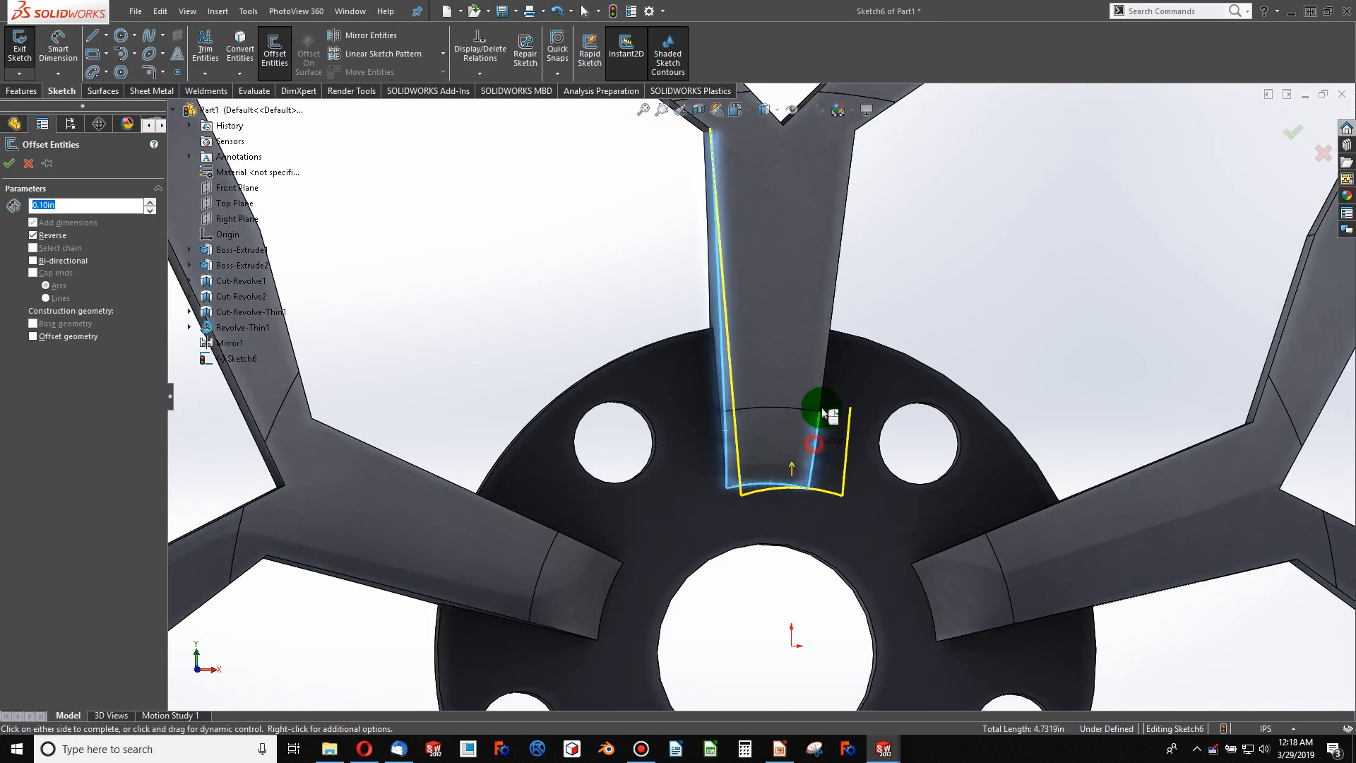
{"action": "left_click", "coordinate": [825, 368]}
{"action": "scroll", "coordinate": [824, 374], "scroll_direction": "up", "scroll_amount": 3}
{"action": "scroll", "coordinate": [824, 374], "scroll_direction": "up", "scroll_amount": 2}
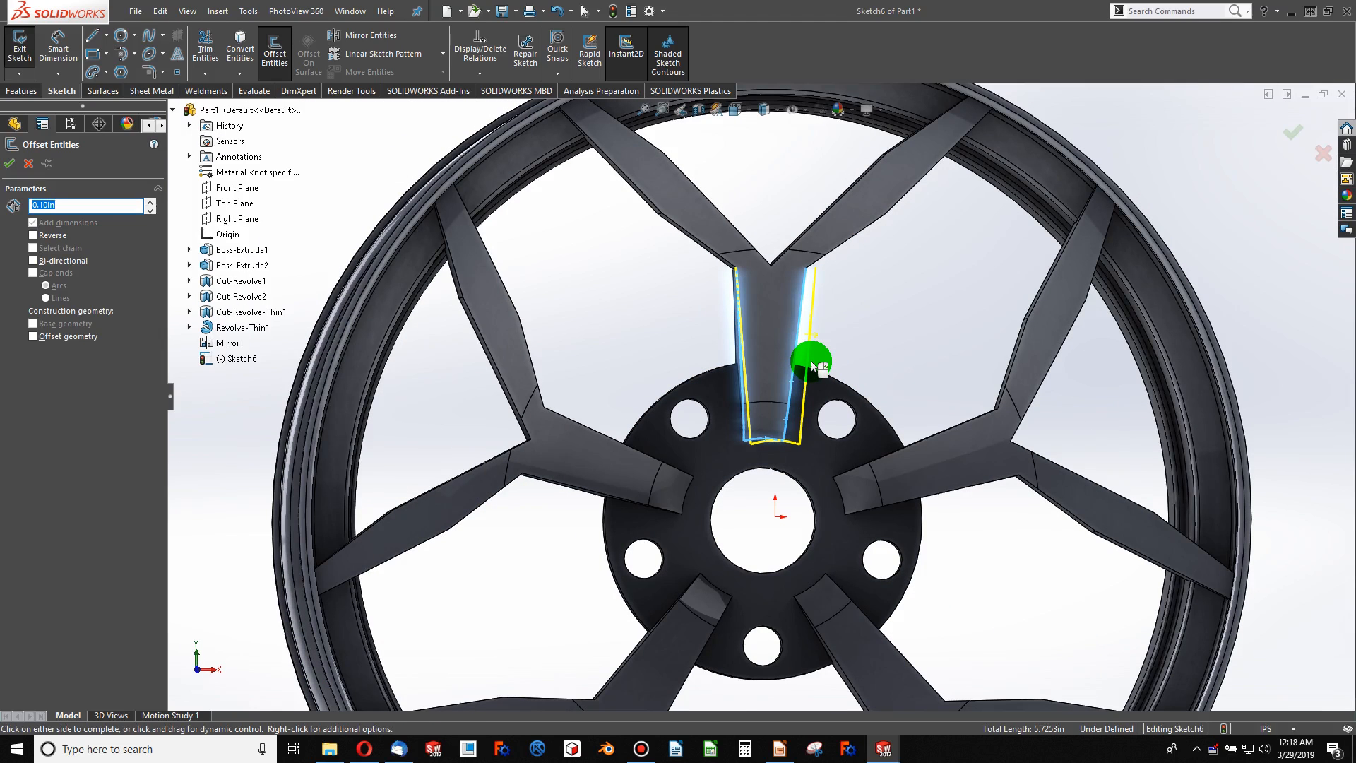
{"action": "left_click", "coordinate": [863, 360]}
- Set the spoke outline's offset to -0.2 in so that it lies inside the spoke
{"action": "scroll", "coordinate": [869, 357], "scroll_direction": "up", "scroll_amount": 3}
{"action": "scroll", "coordinate": [835, 333], "scroll_direction": "down", "scroll_amount": 6}
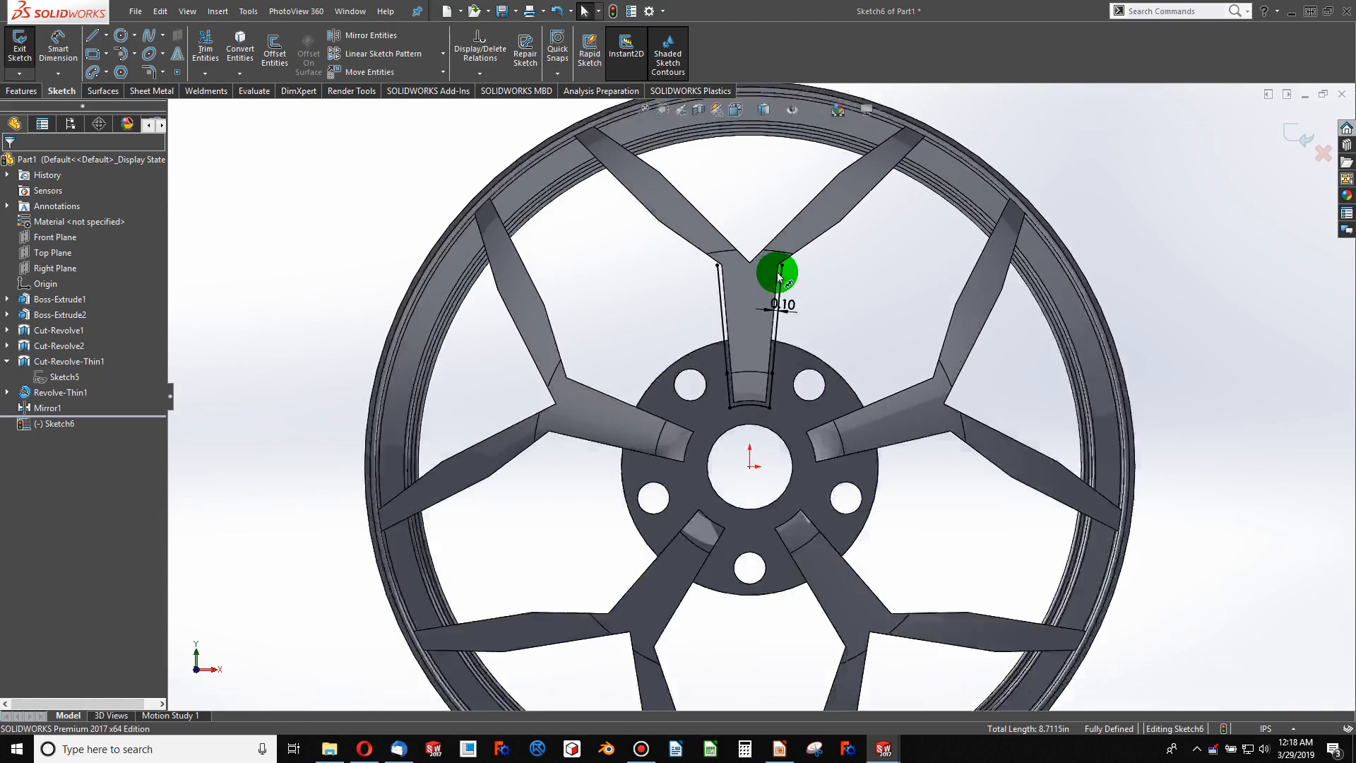
{"action": "left_click", "coordinate": [782, 372]}
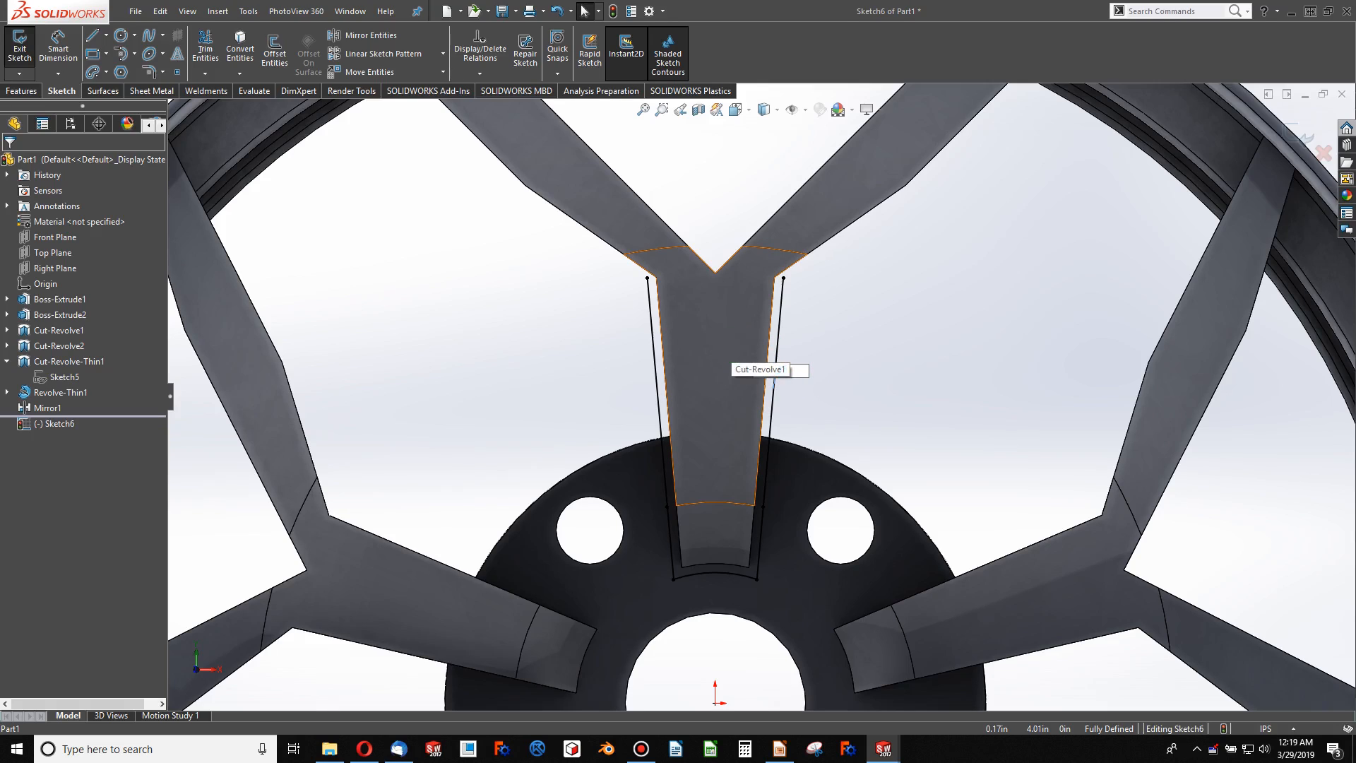
{"action": "left_click", "coordinate": [882, 346]}
{"action": "type", "text": "-.2"}
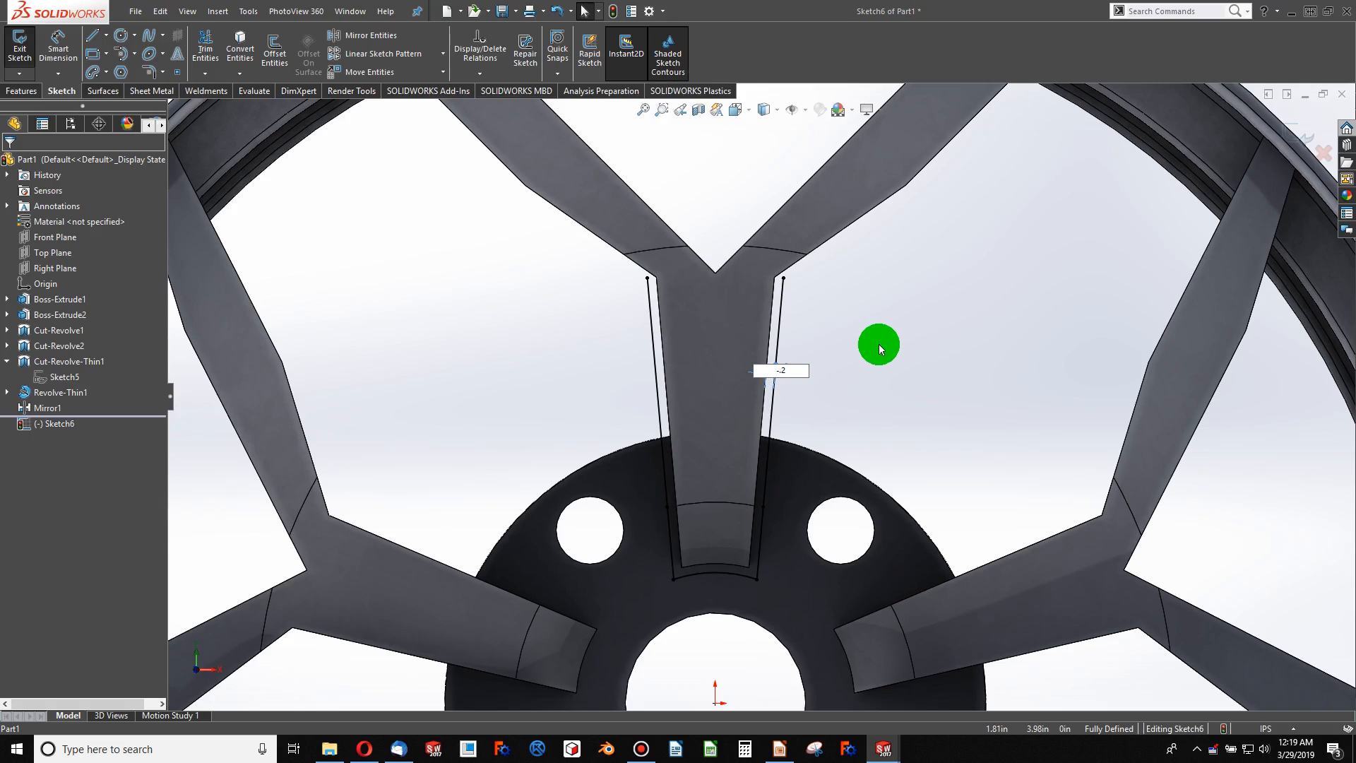
{"action": "key", "text": "Return"}
{"action": "left_click", "coordinate": [485, 286]}
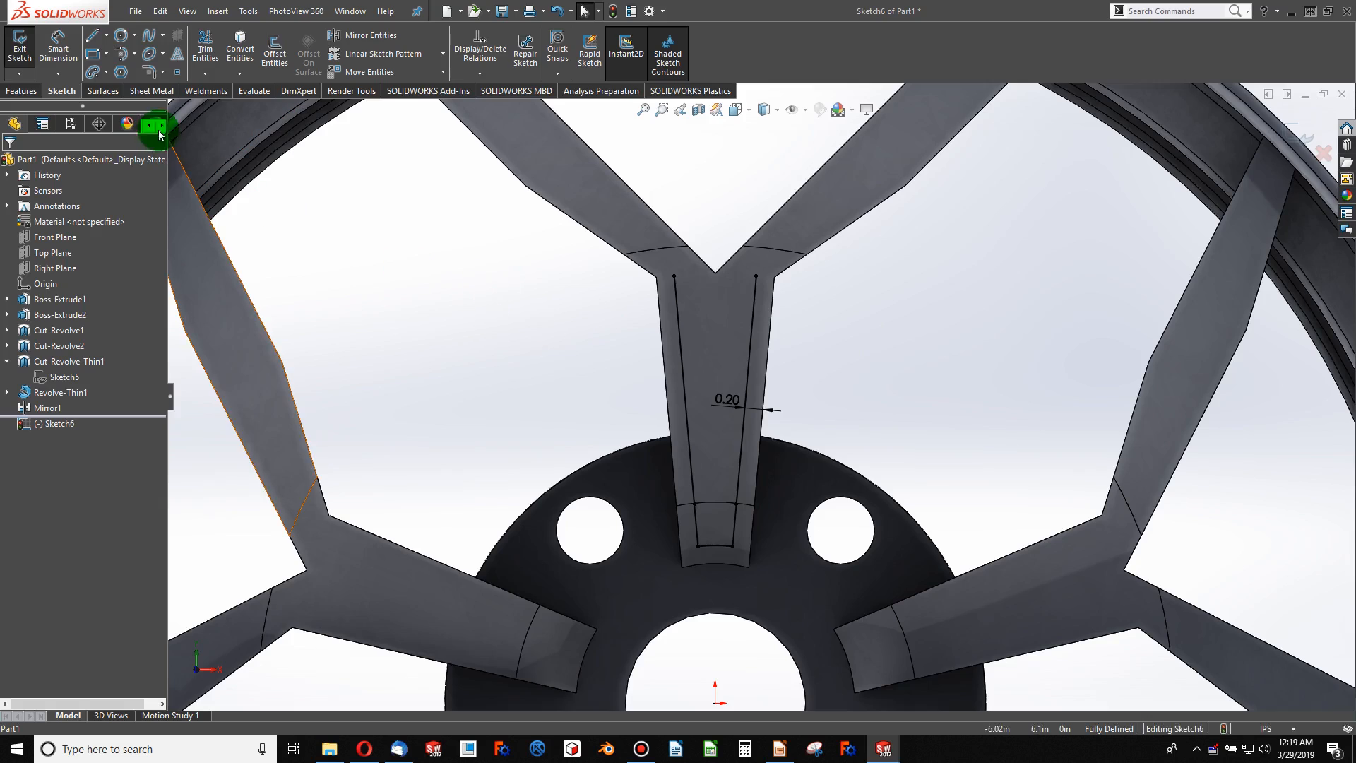
- Draw a centerpoint arc of about 3.9 in radius about the origin between the offset side lines and trim the line ends beyond it
{"action": "left_click", "coordinate": [134, 55]}
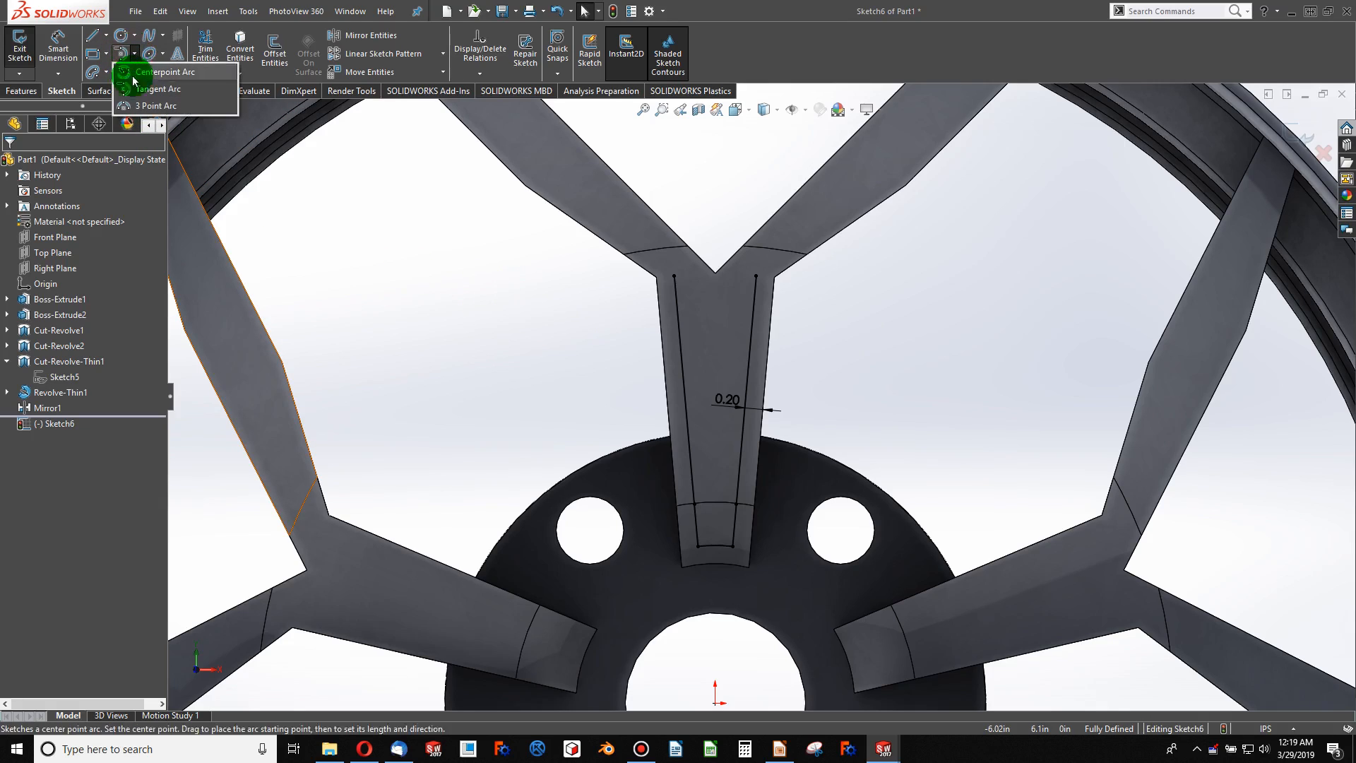
{"action": "left_click", "coordinate": [145, 72]}
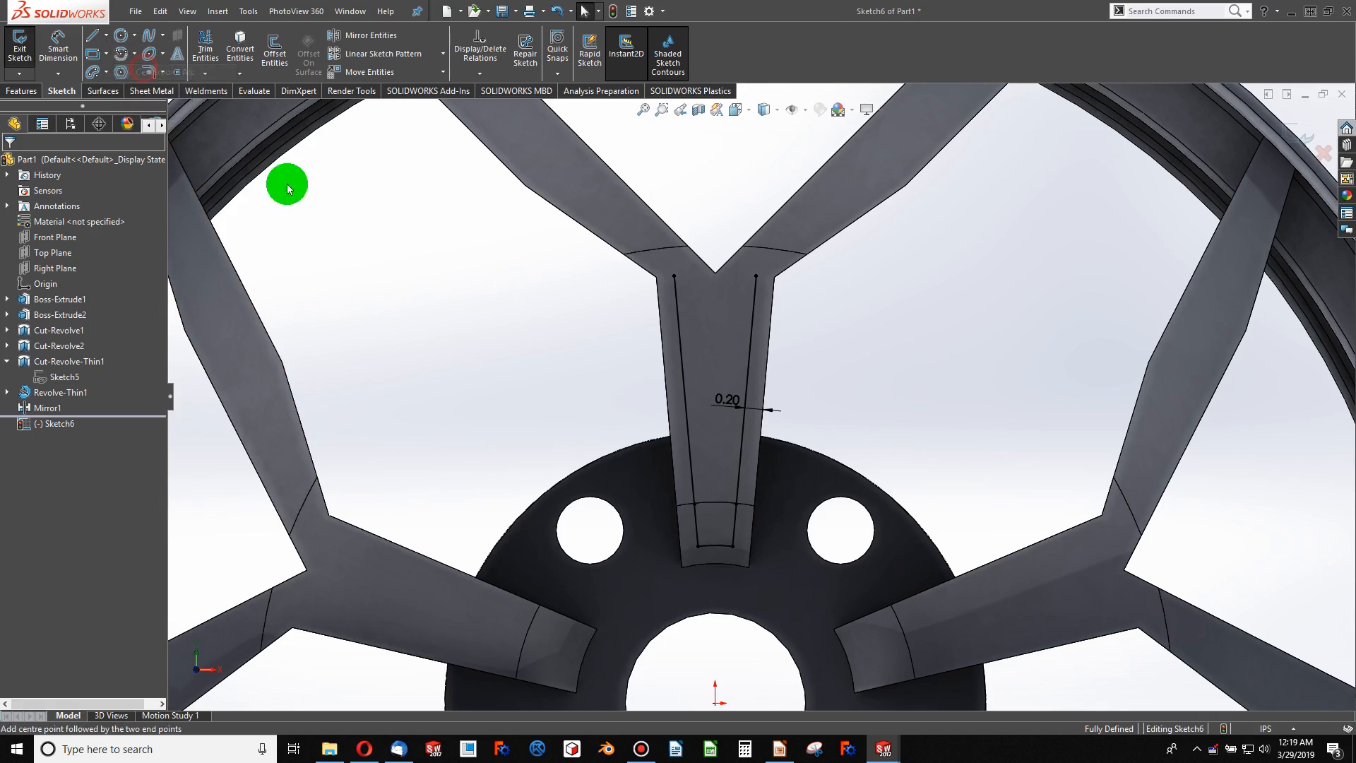
{"action": "left_click", "coordinate": [715, 704]}
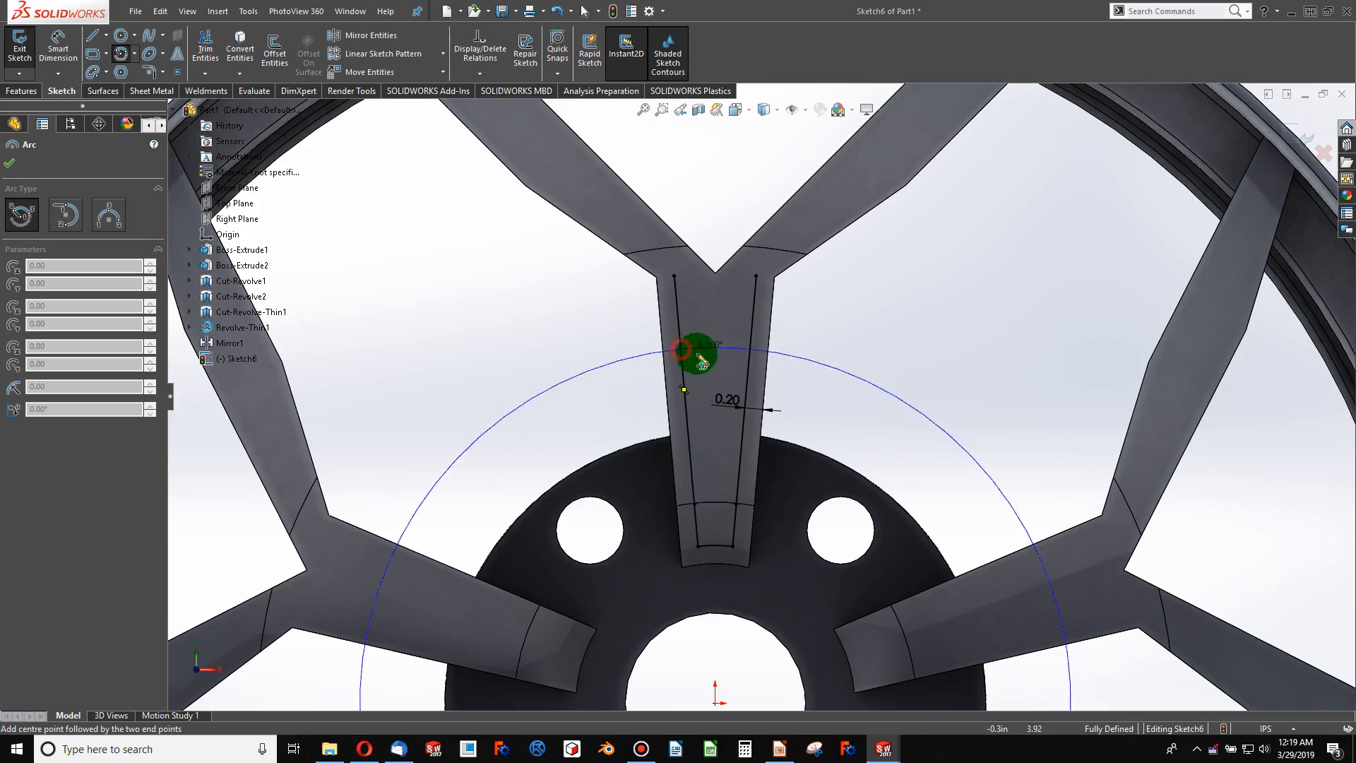
{"action": "left_click", "coordinate": [682, 348]}
{"action": "left_click", "coordinate": [750, 371]}
{"action": "key", "text": "Escape"}
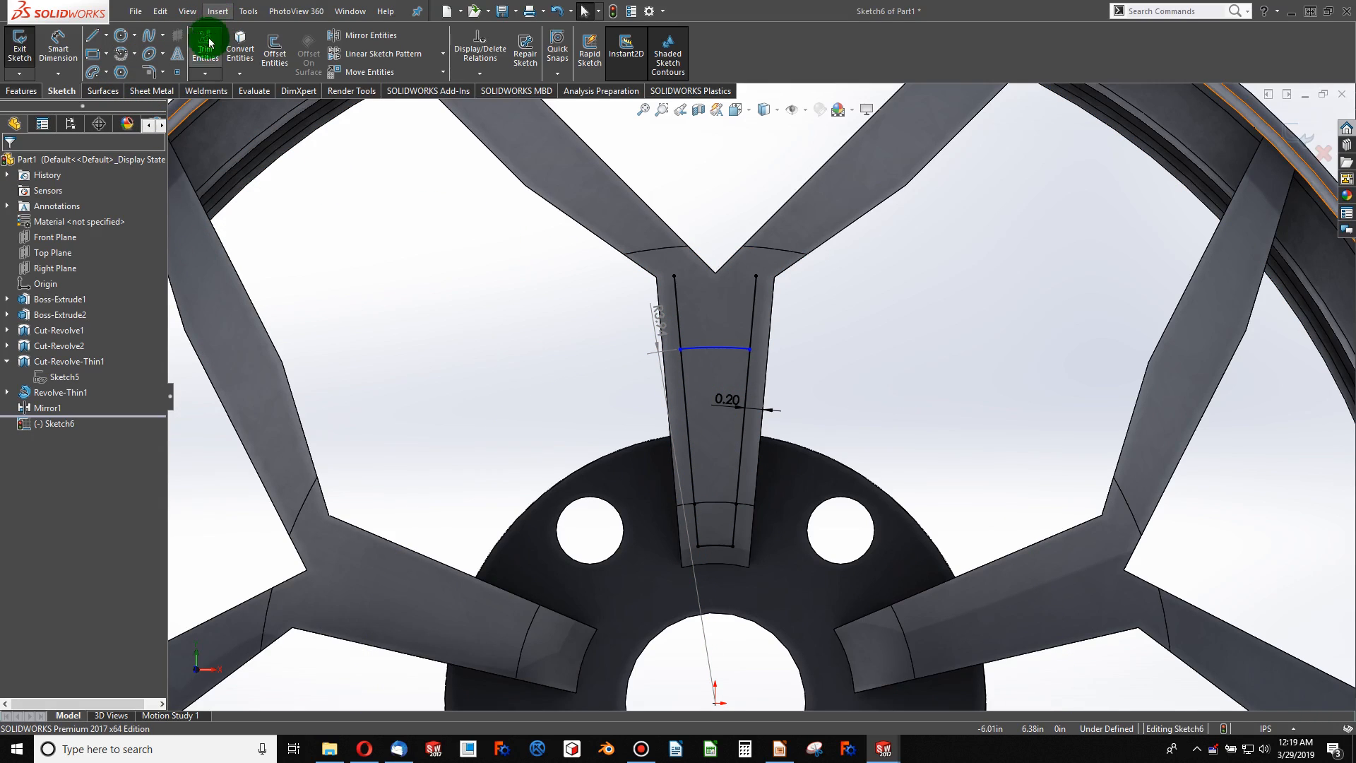
{"action": "left_click", "coordinate": [205, 47]}
{"action": "mouse_move", "coordinate": [855, 332]}
{"action": "left_mouse_down"}
{"action": "mouse_move", "coordinate": [605, 294]}
{"action": "mouse_move", "coordinate": [327, 106]}
{"action": "left_mouse_up"}
- Dimension the vertical distance between the pocket outline's inner and outer corners as 2.75 in and exit the sketch
{"action": "left_click", "coordinate": [59, 53]}
{"action": "left_click", "coordinate": [735, 393]}
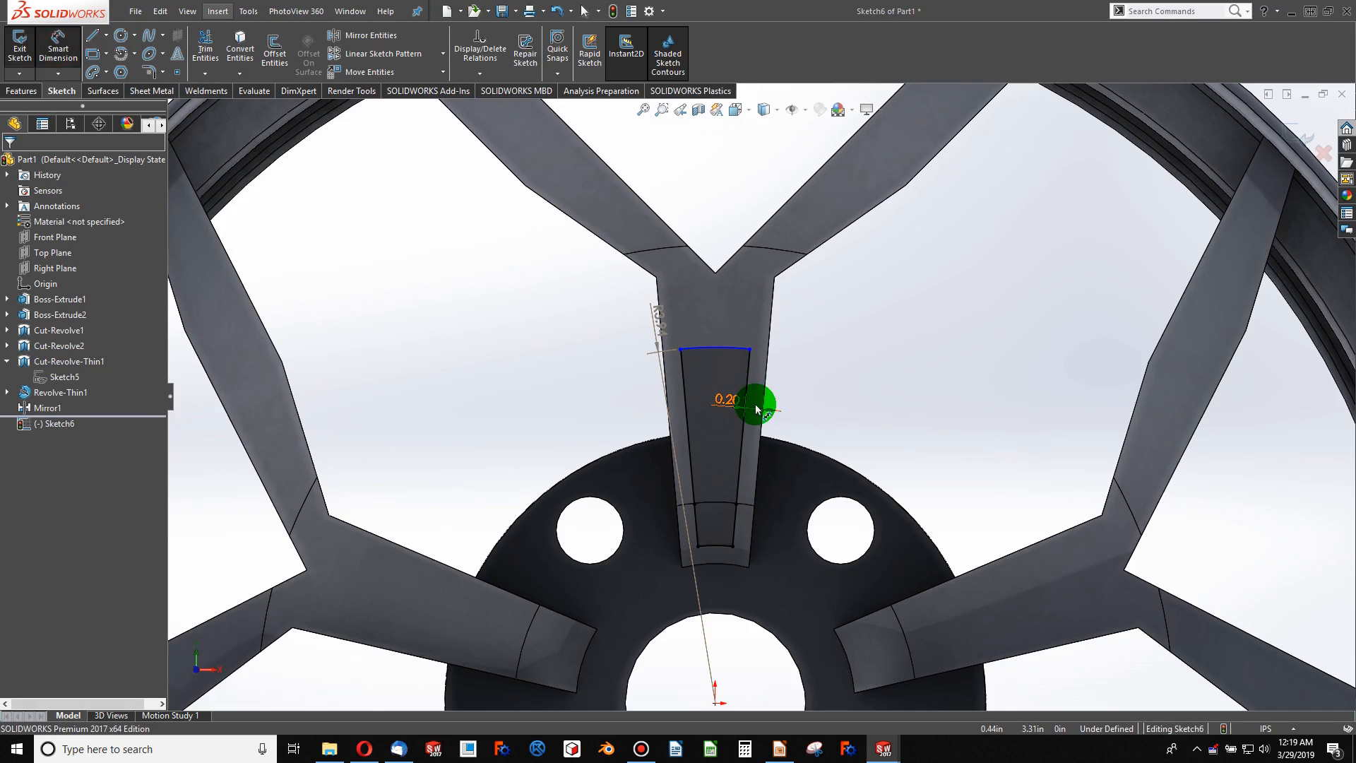
{"action": "left_click", "coordinate": [733, 547]}
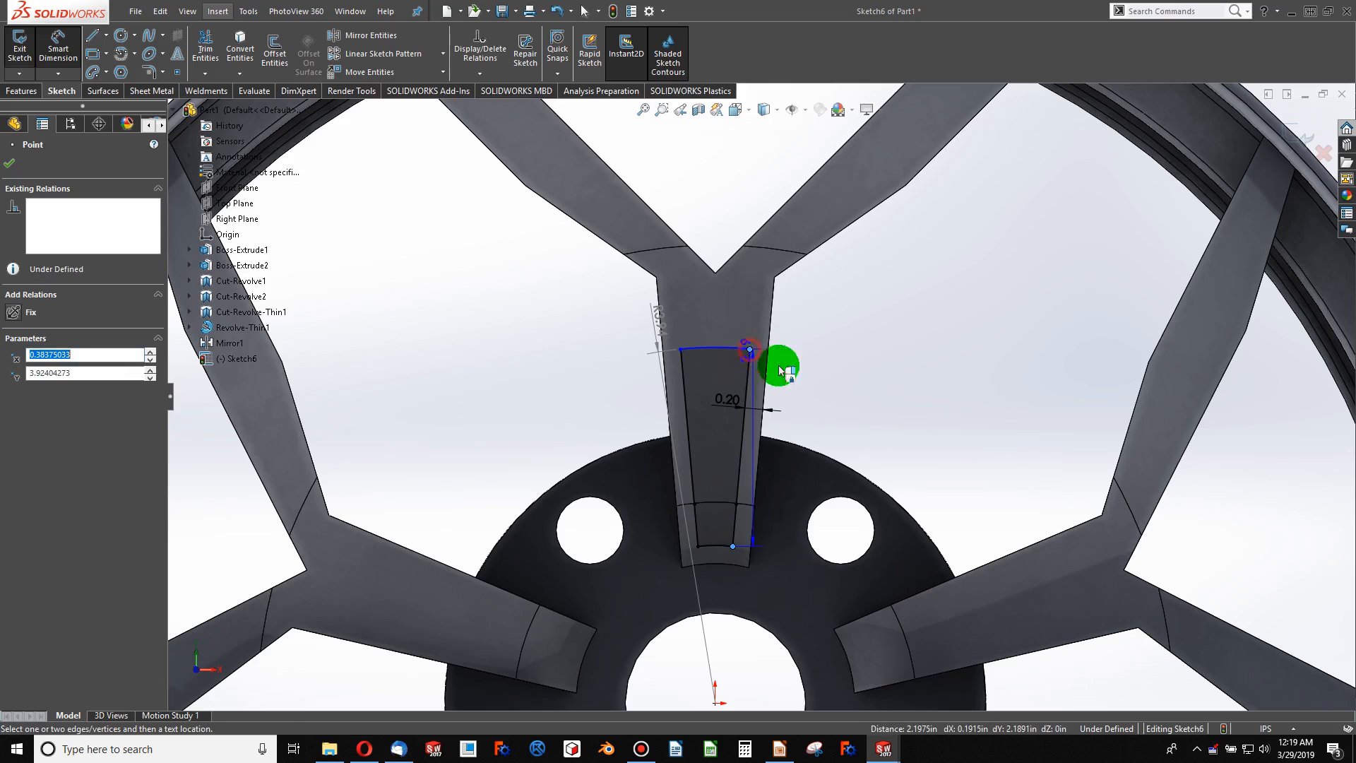
{"action": "left_click", "coordinate": [840, 396]}
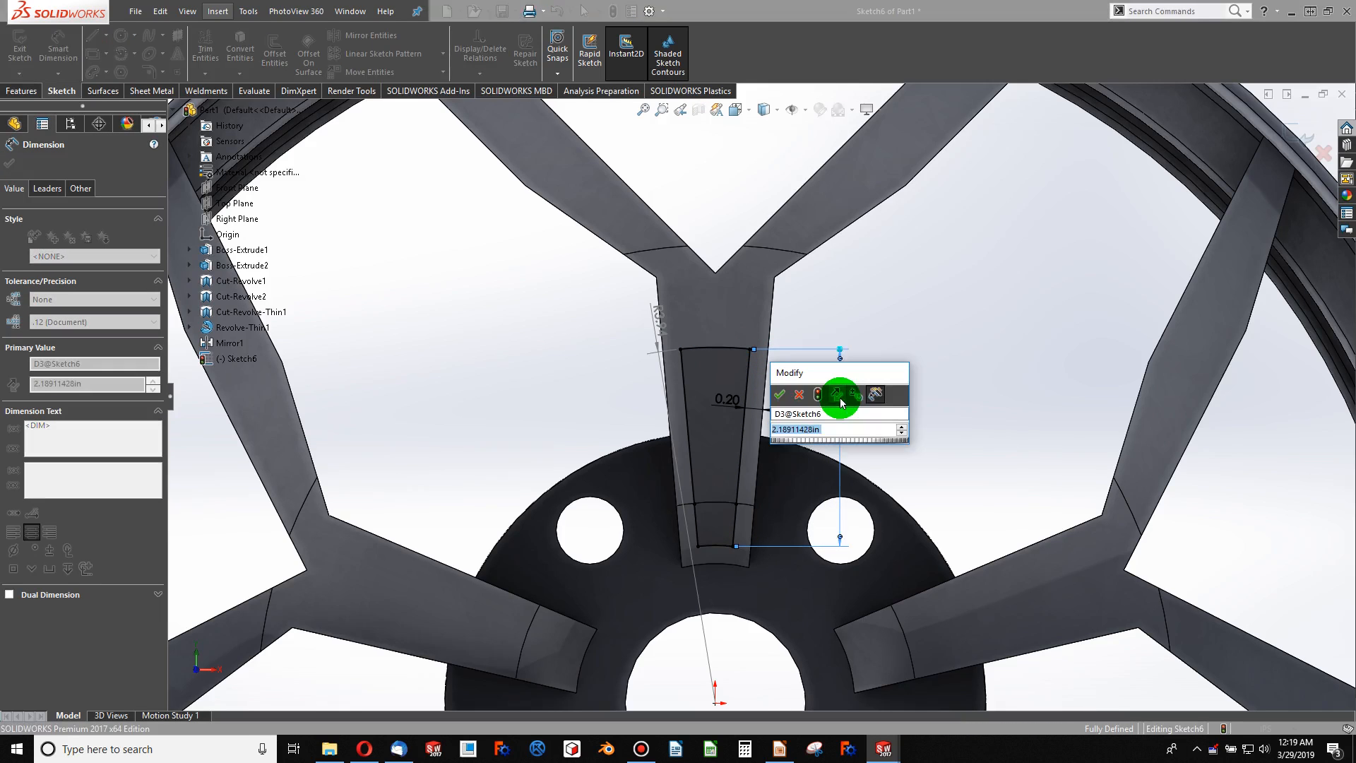
{"action": "type", "text": "2.75"}
{"action": "key", "text": "Return"}
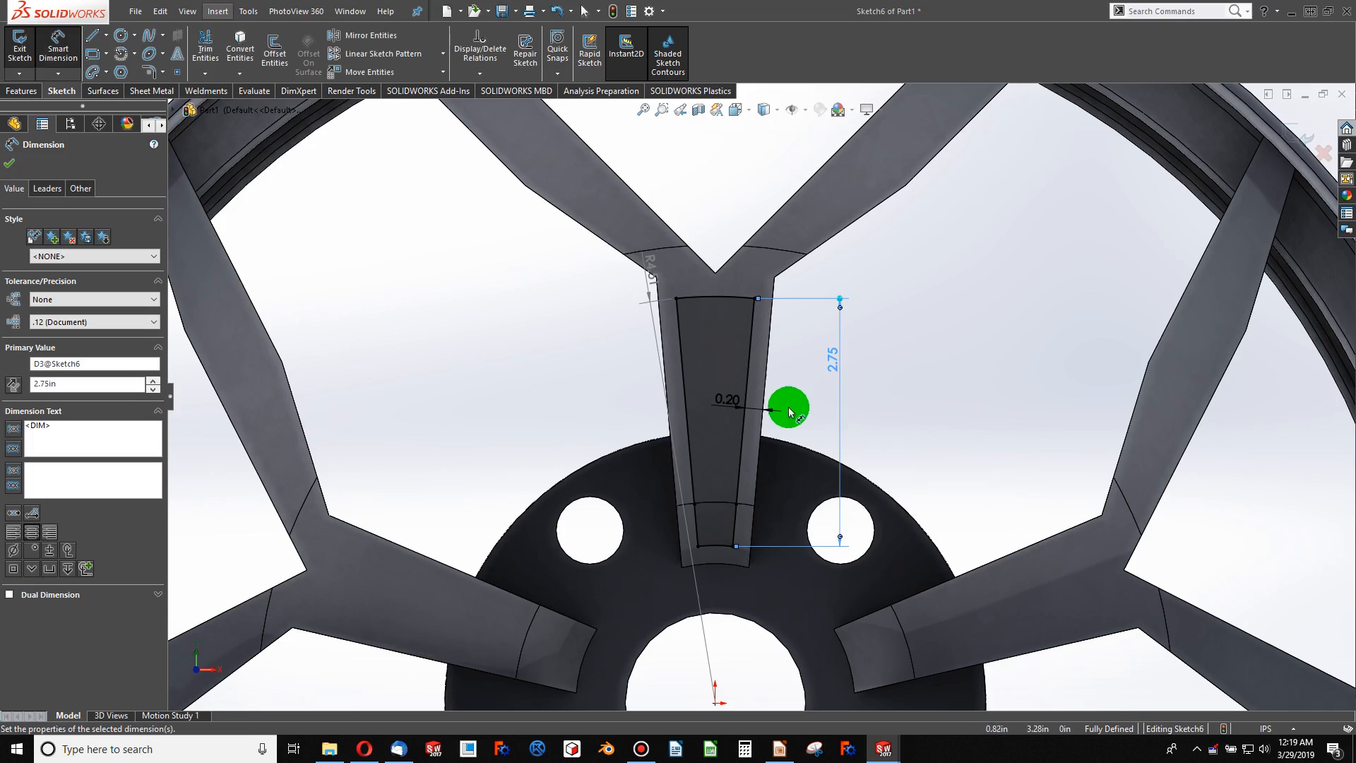
{"action": "mouse_move", "coordinate": [775, 424]}
{"action": "middle_mouse_down"}
{"action": "mouse_move", "coordinate": [714, 255]}
{"action": "mouse_move", "coordinate": [744, 327]}
{"action": "mouse_move", "coordinate": [731, 327]}
{"action": "middle_mouse_up"}
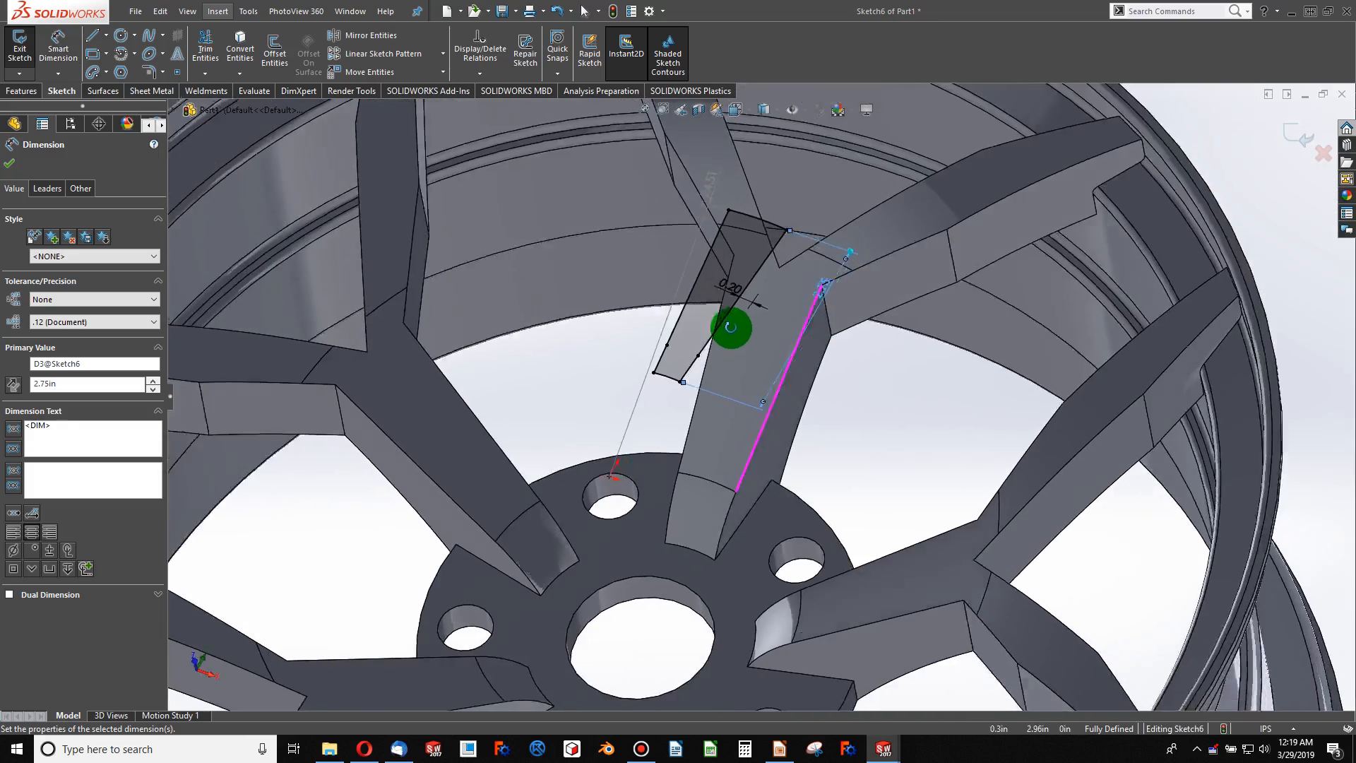
{"action": "scroll", "coordinate": [731, 327], "scroll_direction": "up", "scroll_amount": 2}
{"action": "key", "text": "Escape"}
{"action": "scroll", "coordinate": [774, 343], "scroll_direction": "up", "scroll_amount": 3}
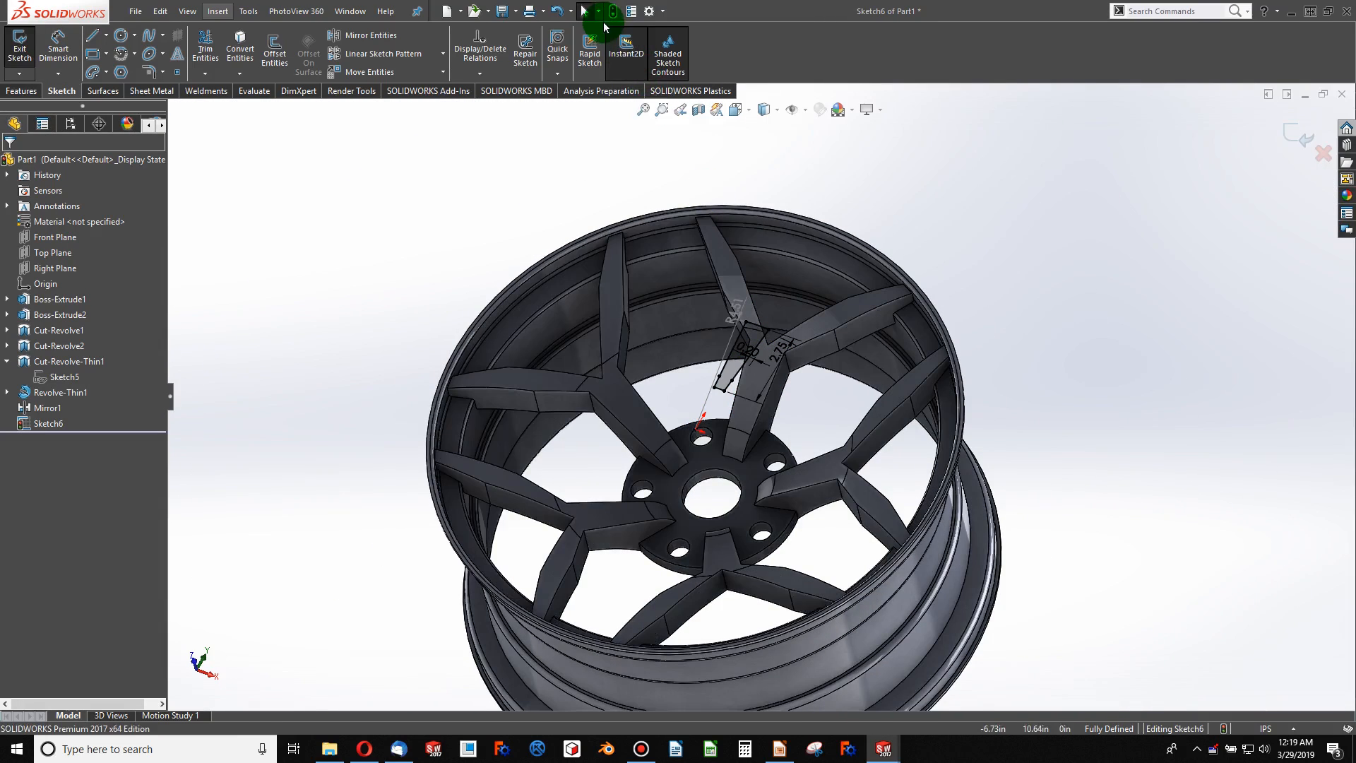
{"action": "left_click", "coordinate": [611, 11]}
{"action": "scroll", "coordinate": [766, 394], "scroll_direction": "down", "scroll_amount": 5}
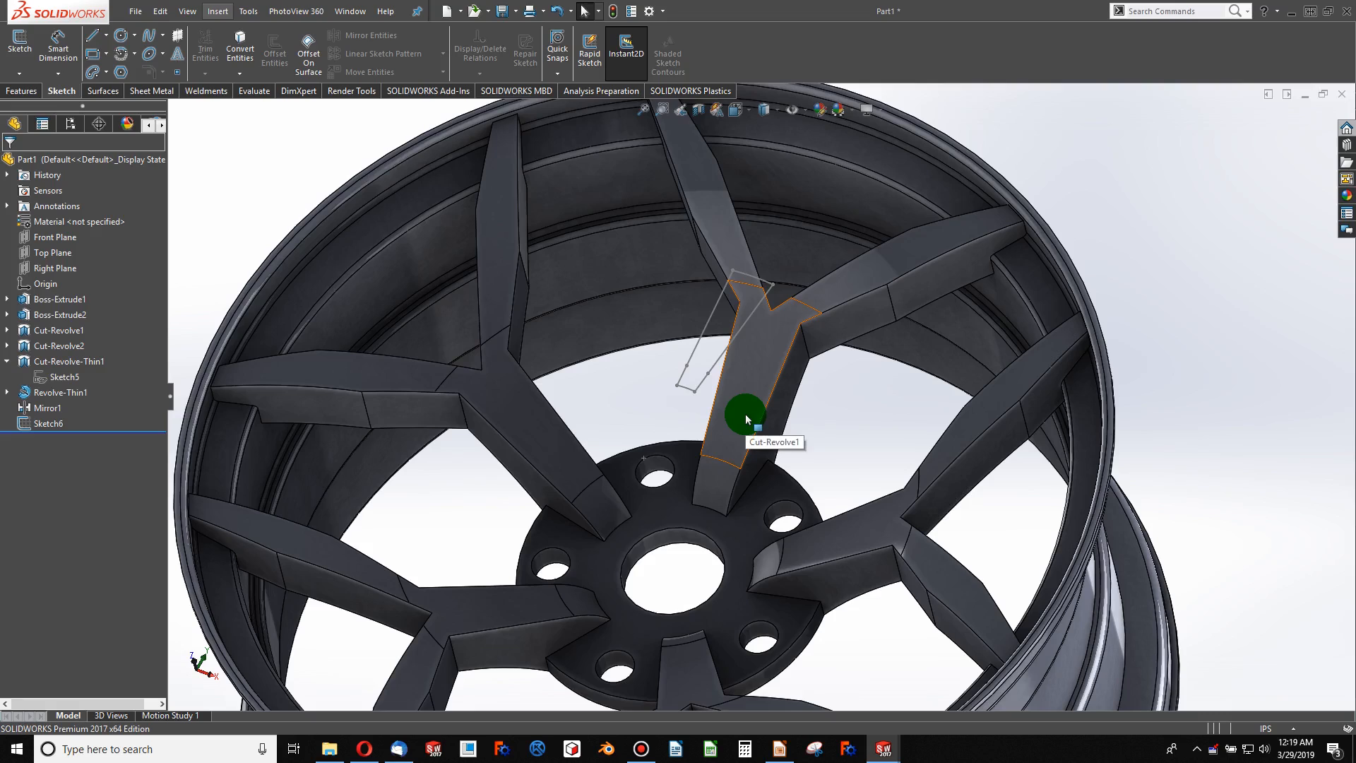
{"action": "left_click", "coordinate": [27, 95]}
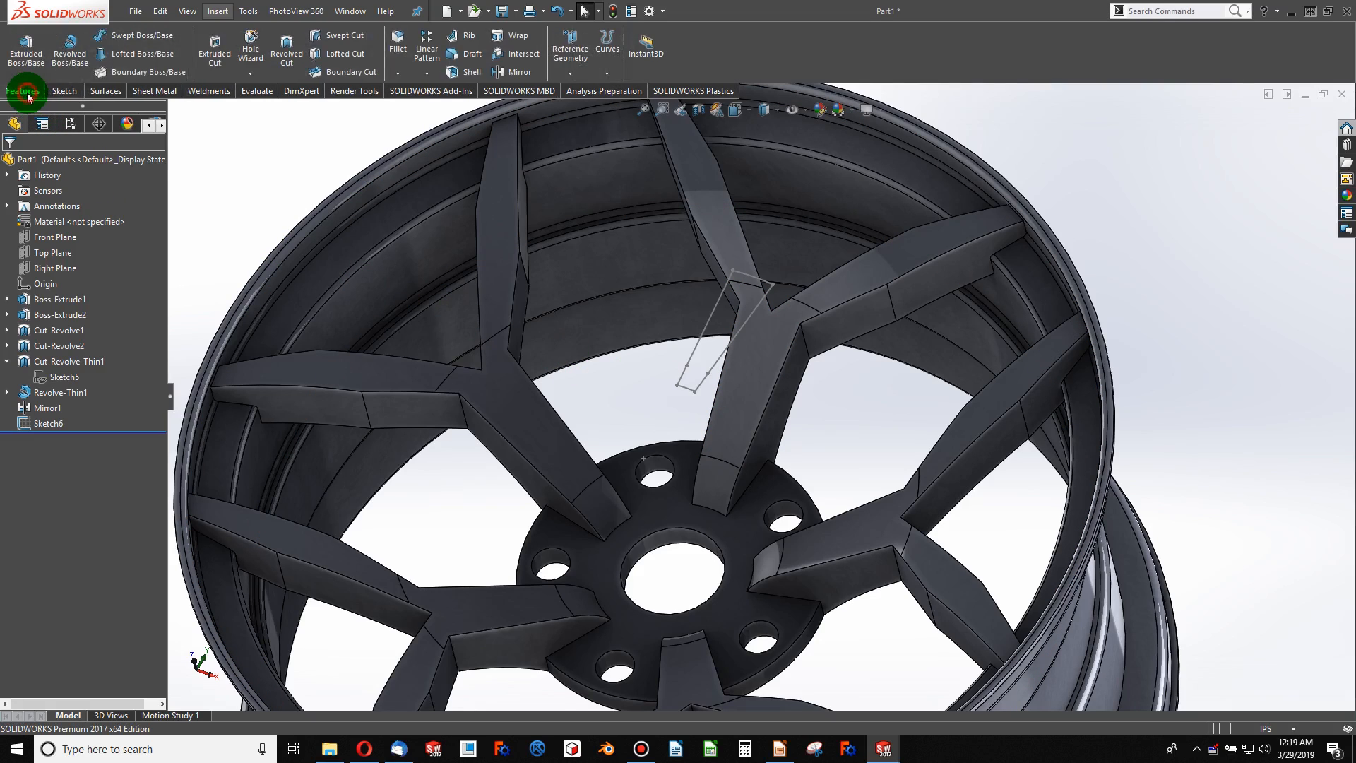
{"action": "left_click", "coordinate": [216, 54]}
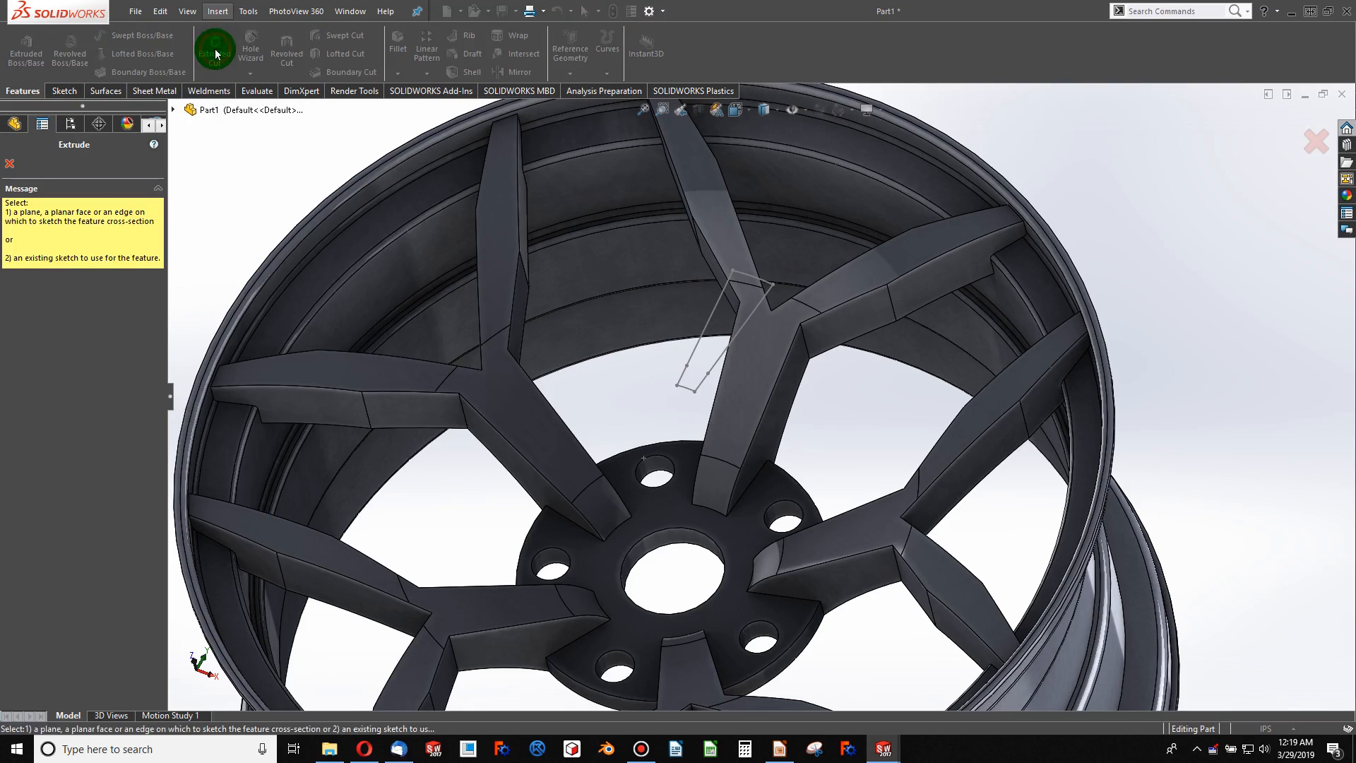
{"action": "left_click", "coordinate": [712, 311]}
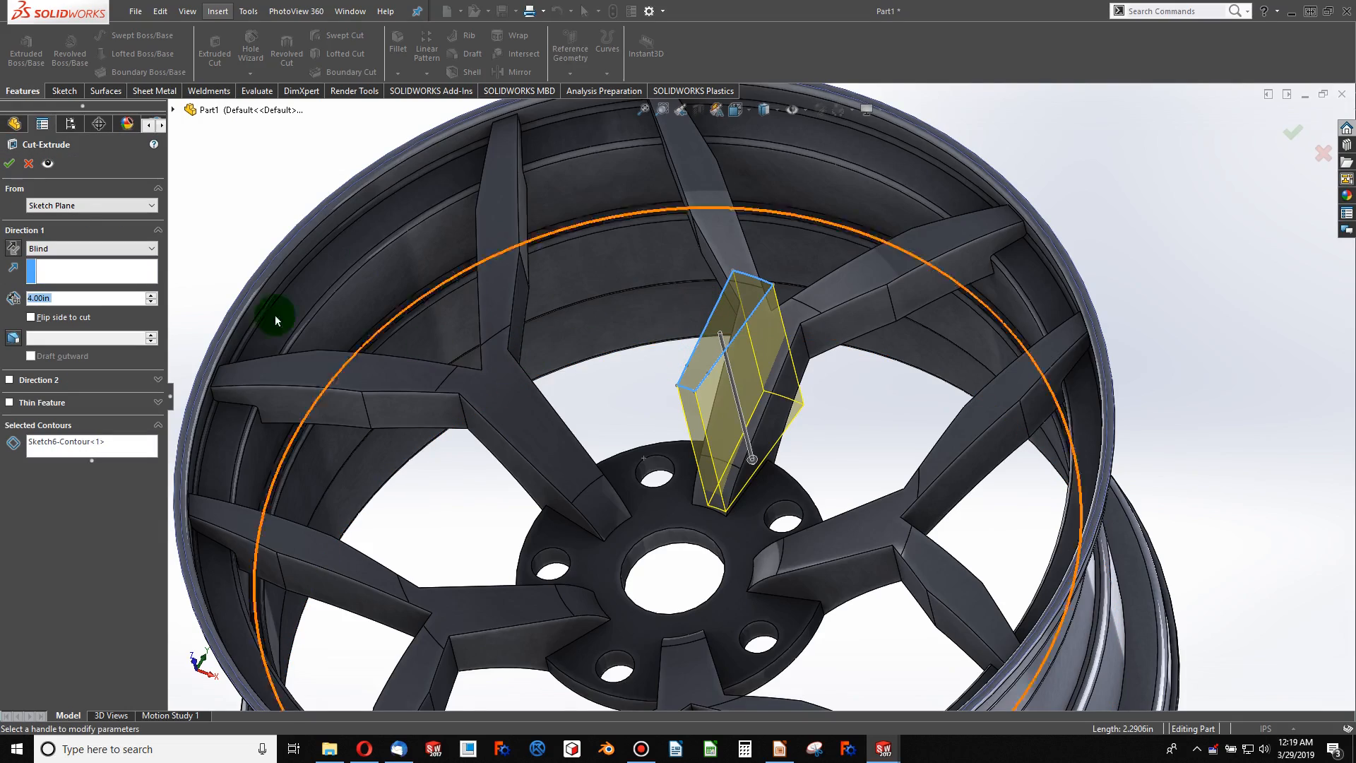
{"action": "mouse_move", "coordinate": [539, 373]}
{"action": "middle_mouse_down"}
{"action": "mouse_move", "coordinate": [621, 415]}
{"action": "mouse_move", "coordinate": [545, 366]}
{"action": "mouse_move", "coordinate": [529, 403]}
{"action": "mouse_move", "coordinate": [57, 311]}
{"action": "middle_mouse_up"}
{"action": "left_click", "coordinate": [61, 249]}
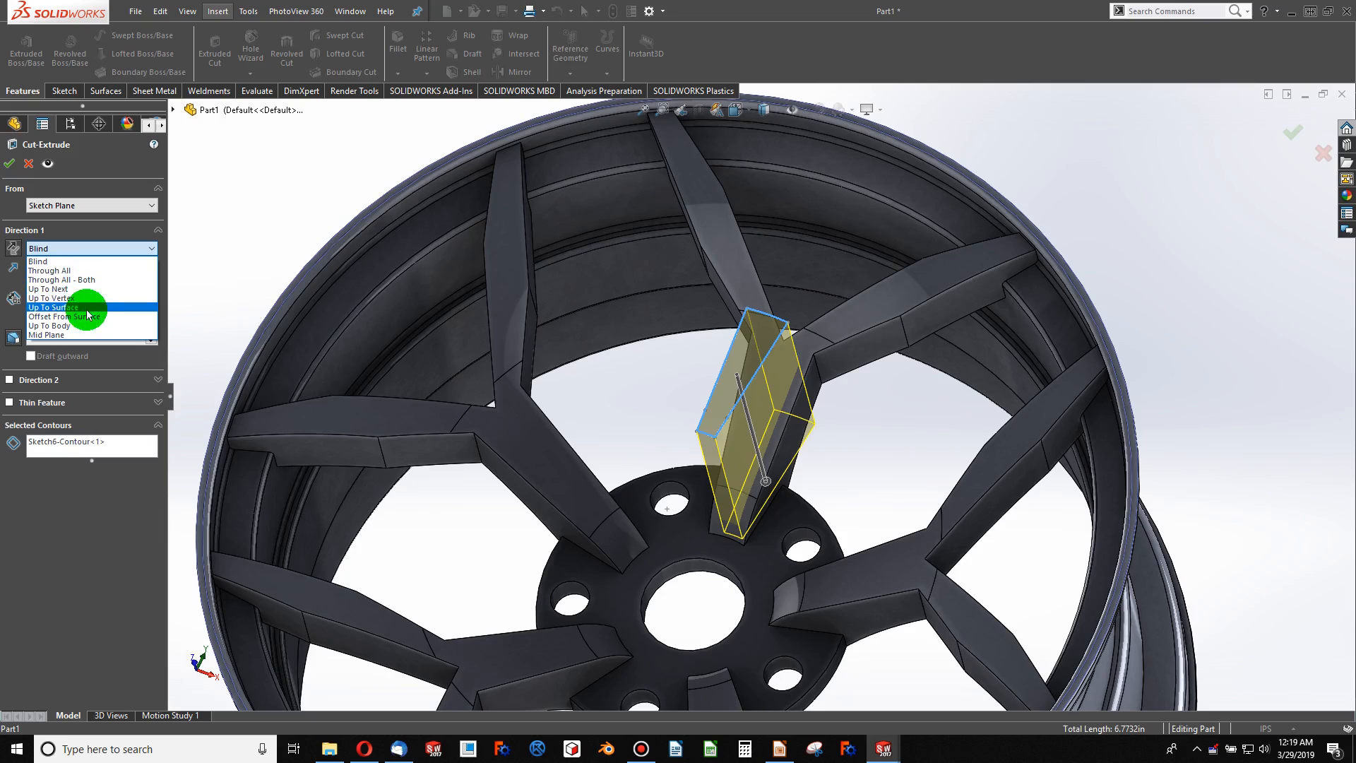
{"action": "left_click", "coordinate": [84, 300]}
{"action": "left_click", "coordinate": [772, 414]}
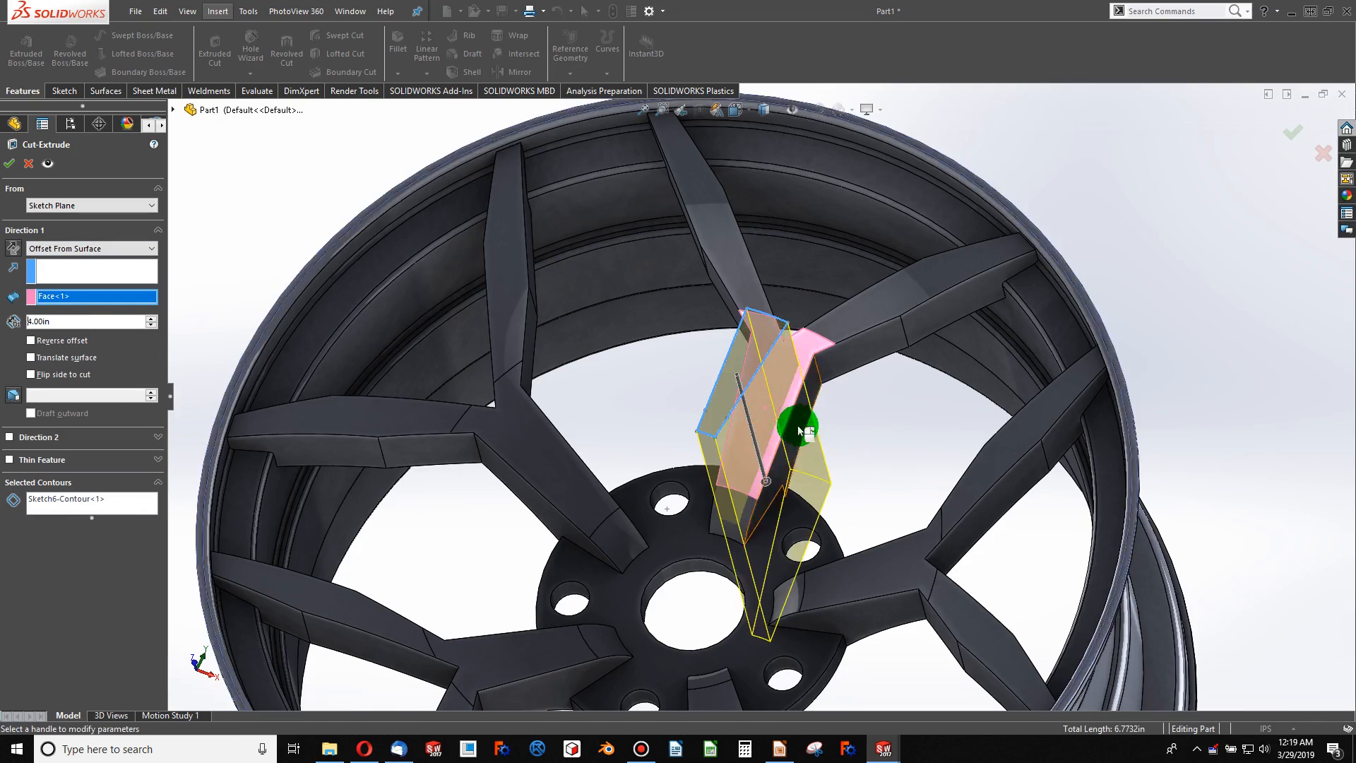
{"action": "scroll", "coordinate": [802, 424], "scroll_direction": "down", "scroll_amount": 3}
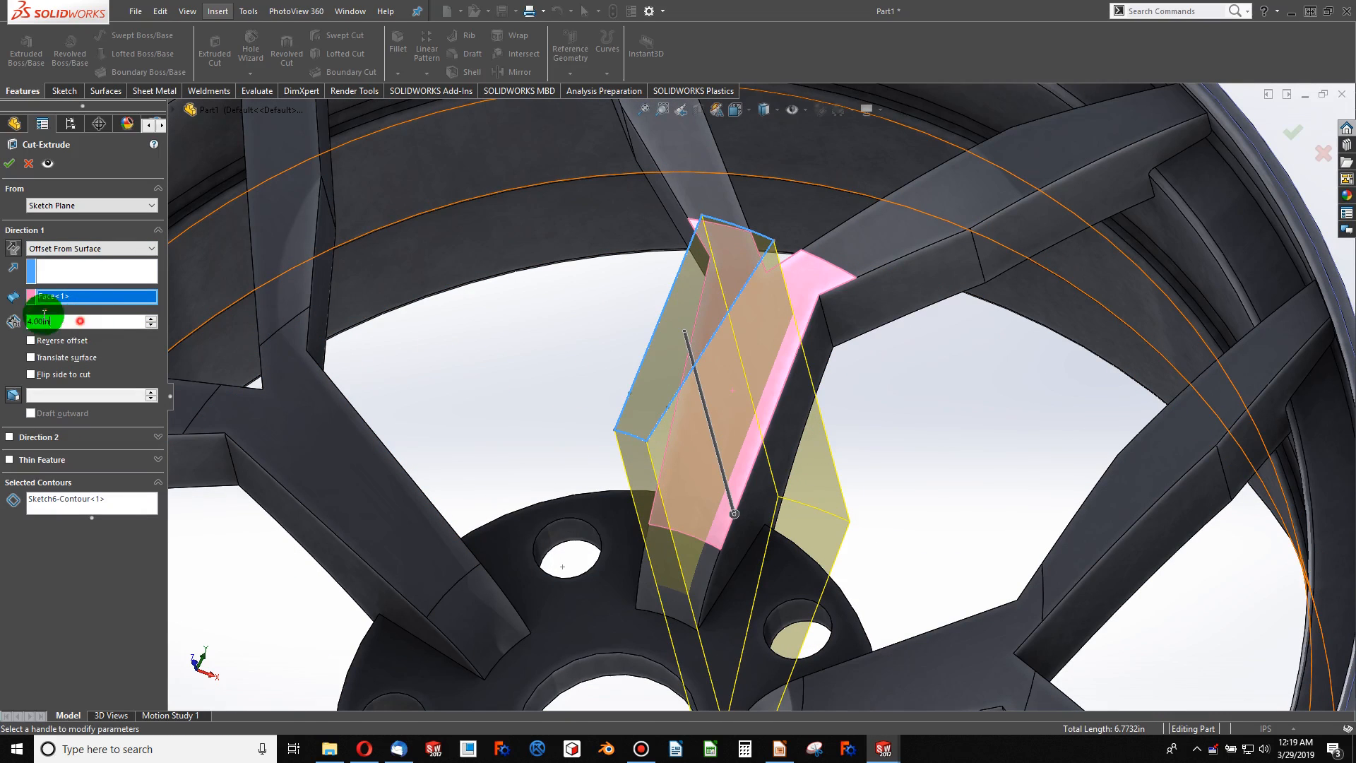
{"action": "type", "text": "0.2"}
{"action": "key", "text": "Return"}
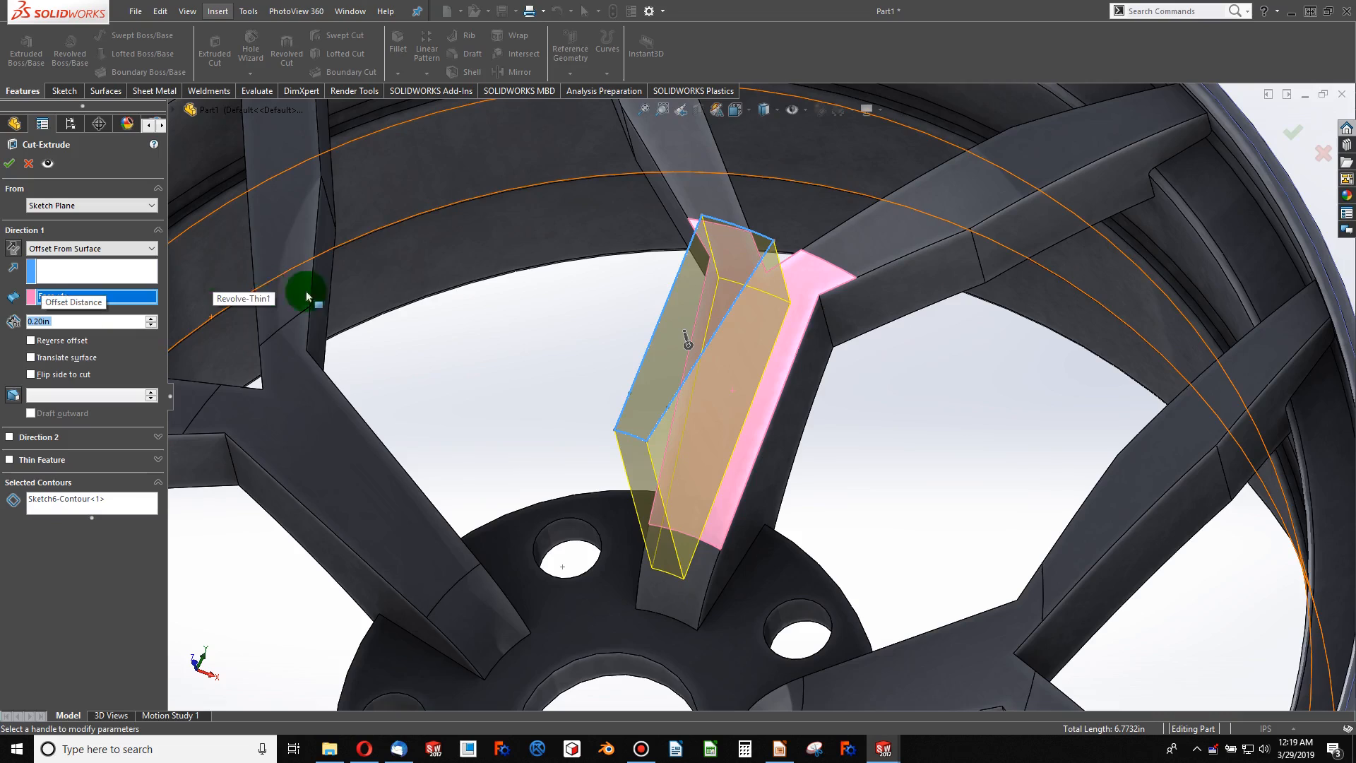
{"action": "middle_click_drag", "start_coordinate": [717, 451], "coordinate": [550, 452]}
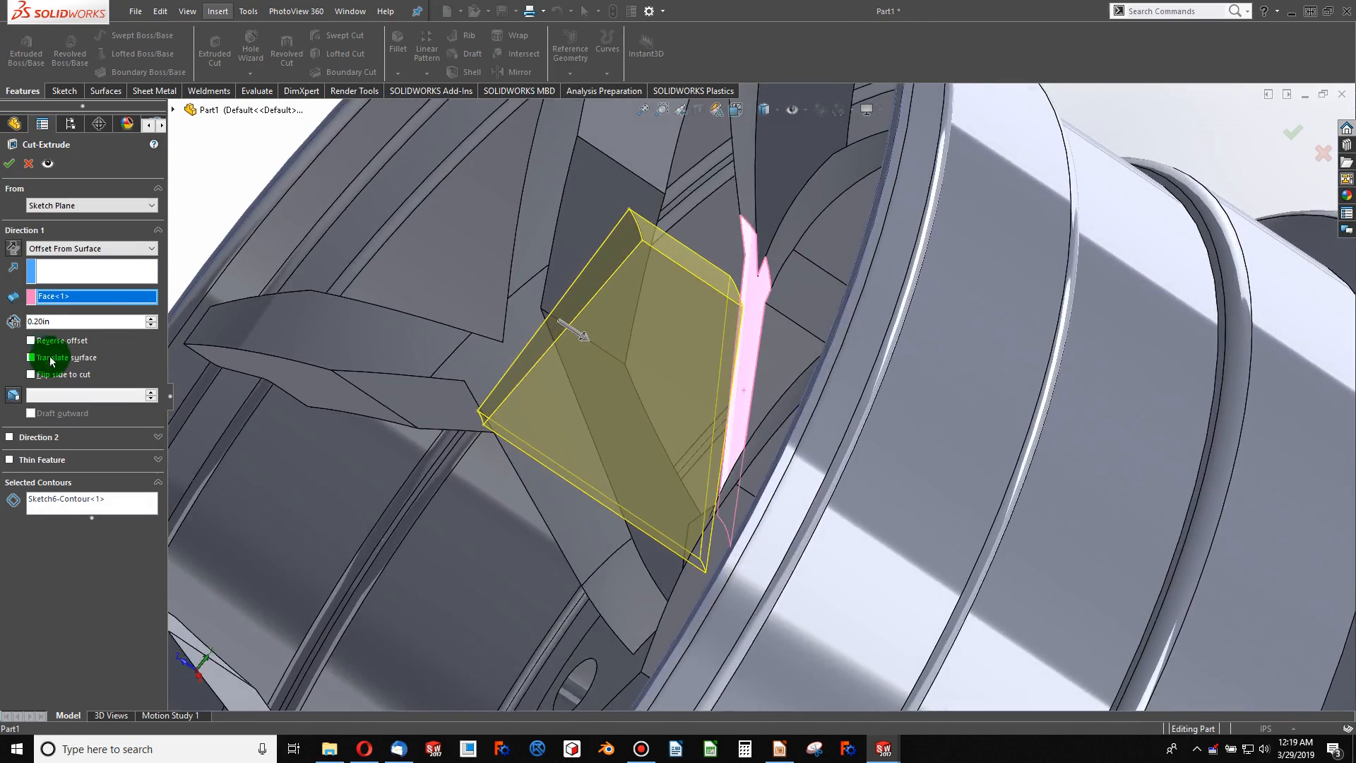
{"action": "left_click", "coordinate": [13, 247]}
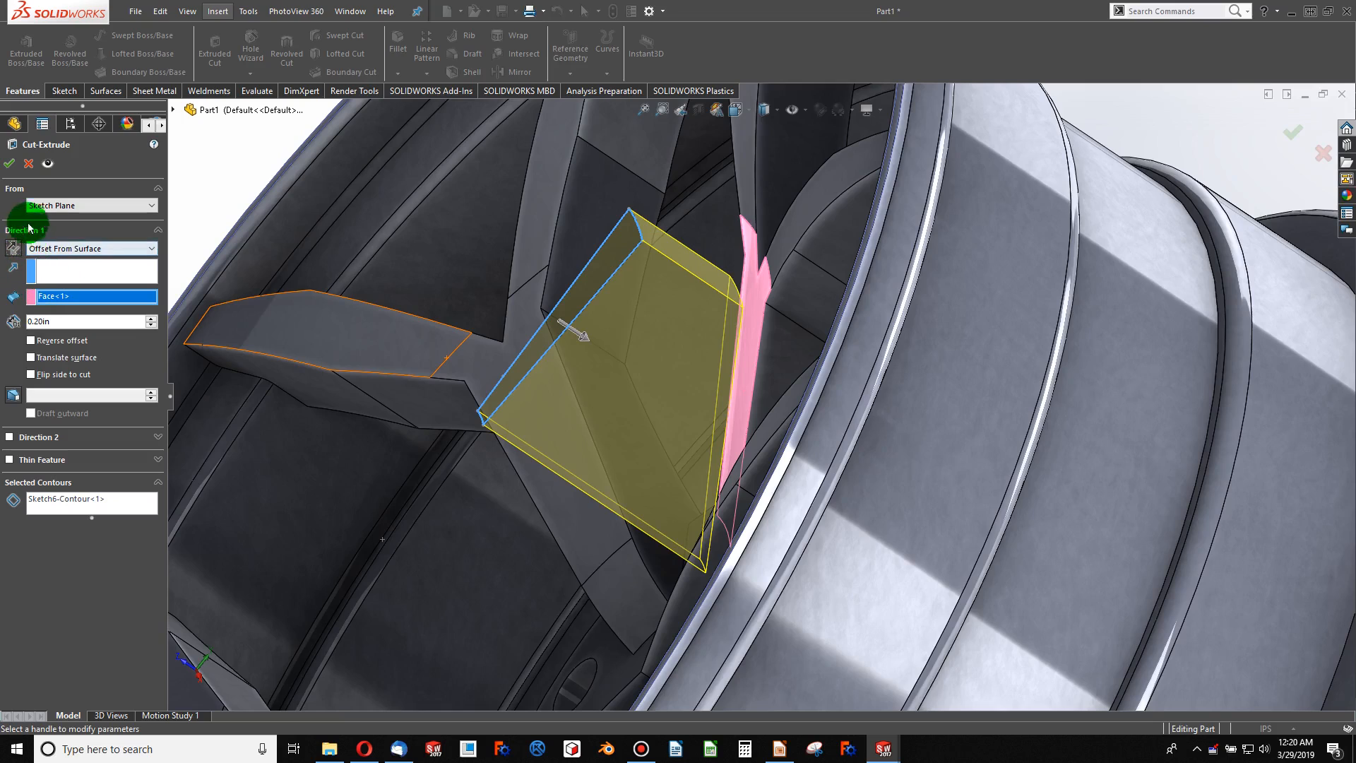
{"action": "left_click", "coordinate": [32, 340]}
{"action": "middle_click_drag", "start_coordinate": [114, 367], "coordinate": [769, 368]}
{"action": "scroll", "coordinate": [1014, 230], "scroll_direction": "down", "scroll_amount": 4}
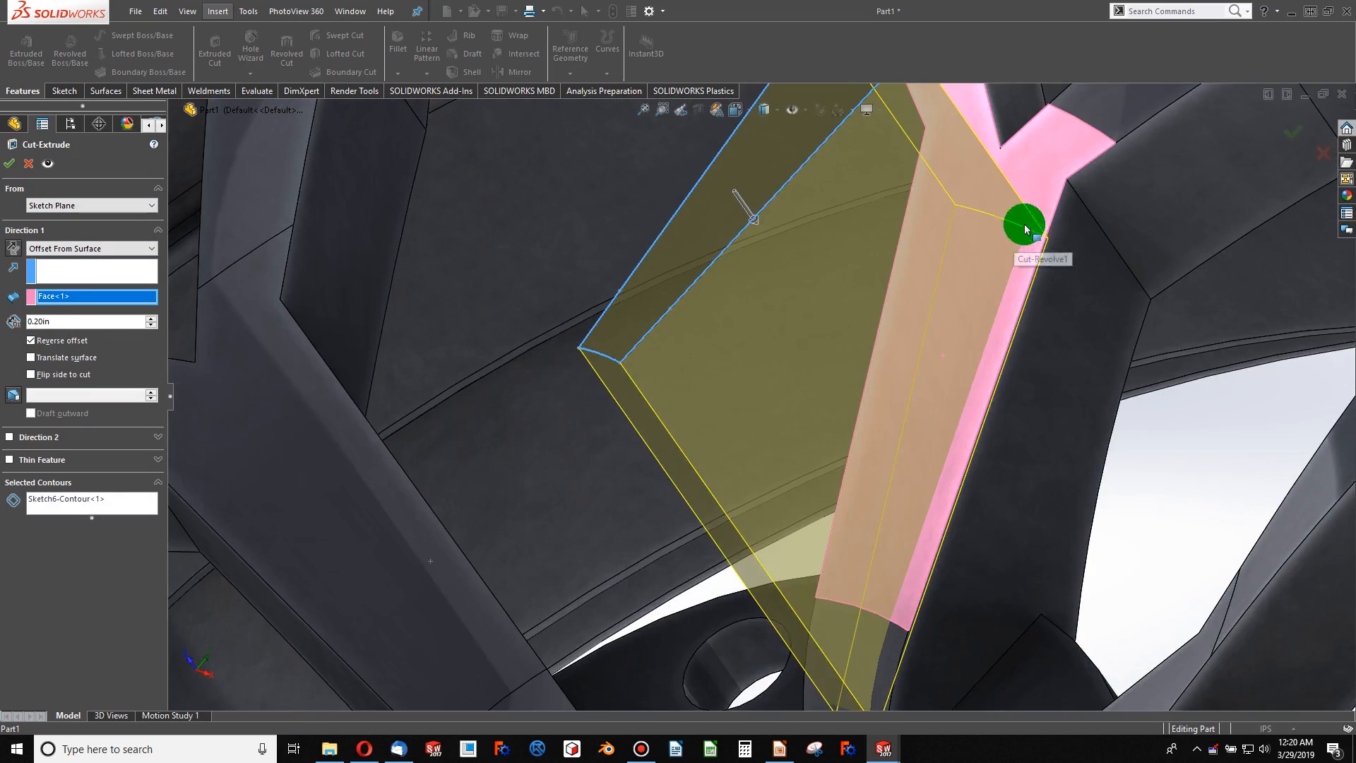
{"action": "scroll", "coordinate": [936, 530], "scroll_direction": "up", "scroll_amount": 5}
{"action": "middle_click_drag", "start_coordinate": [930, 521], "coordinate": [836, 545]}
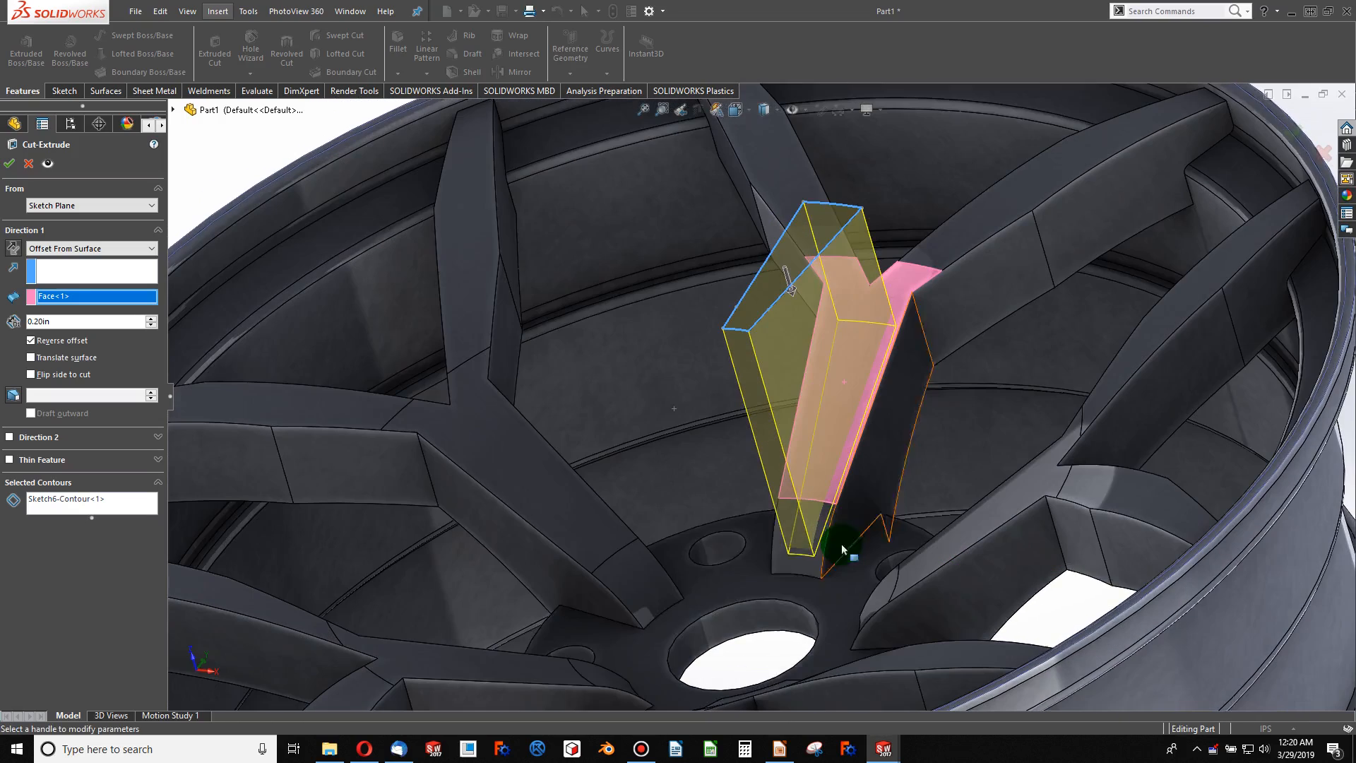
{"action": "left_click", "coordinate": [805, 528]}
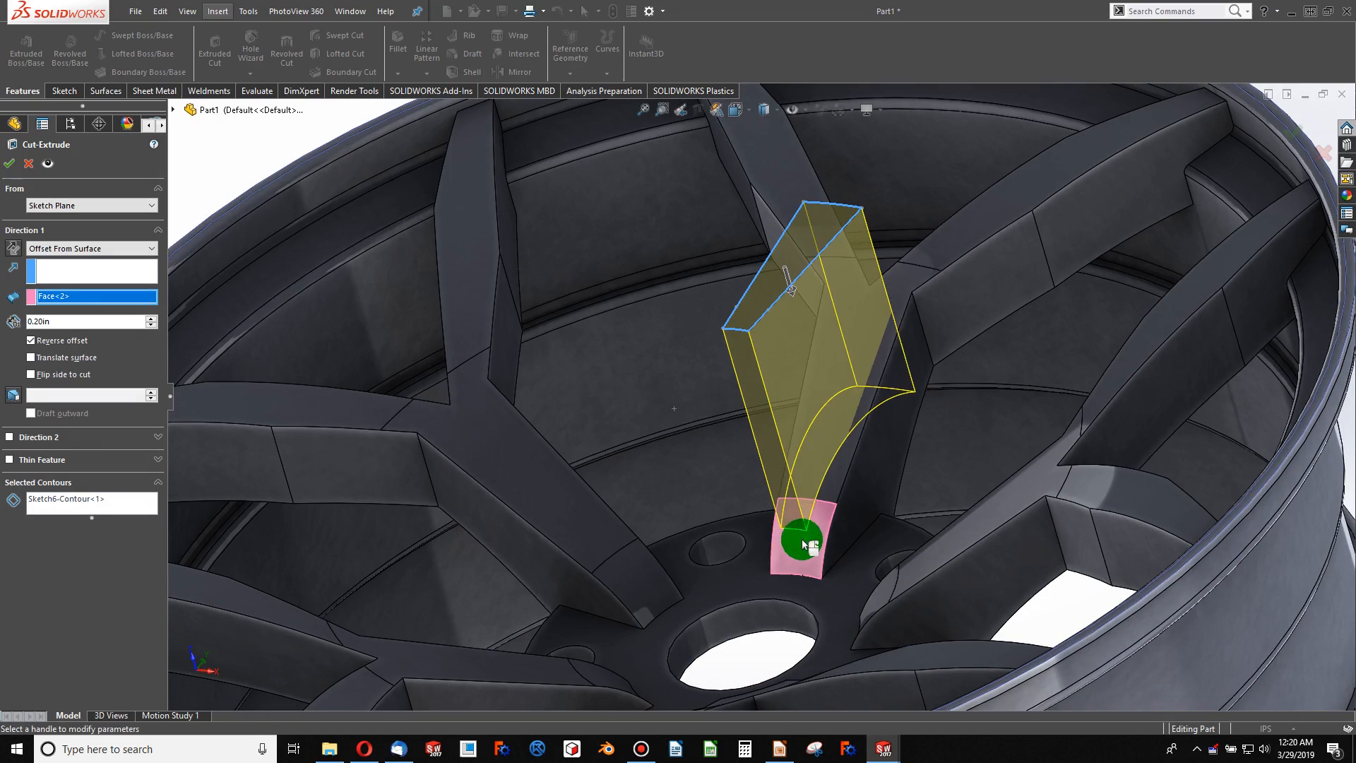
{"action": "middle_click_drag", "start_coordinate": [790, 539], "coordinate": [866, 489]}
{"action": "left_click", "coordinate": [824, 402]}
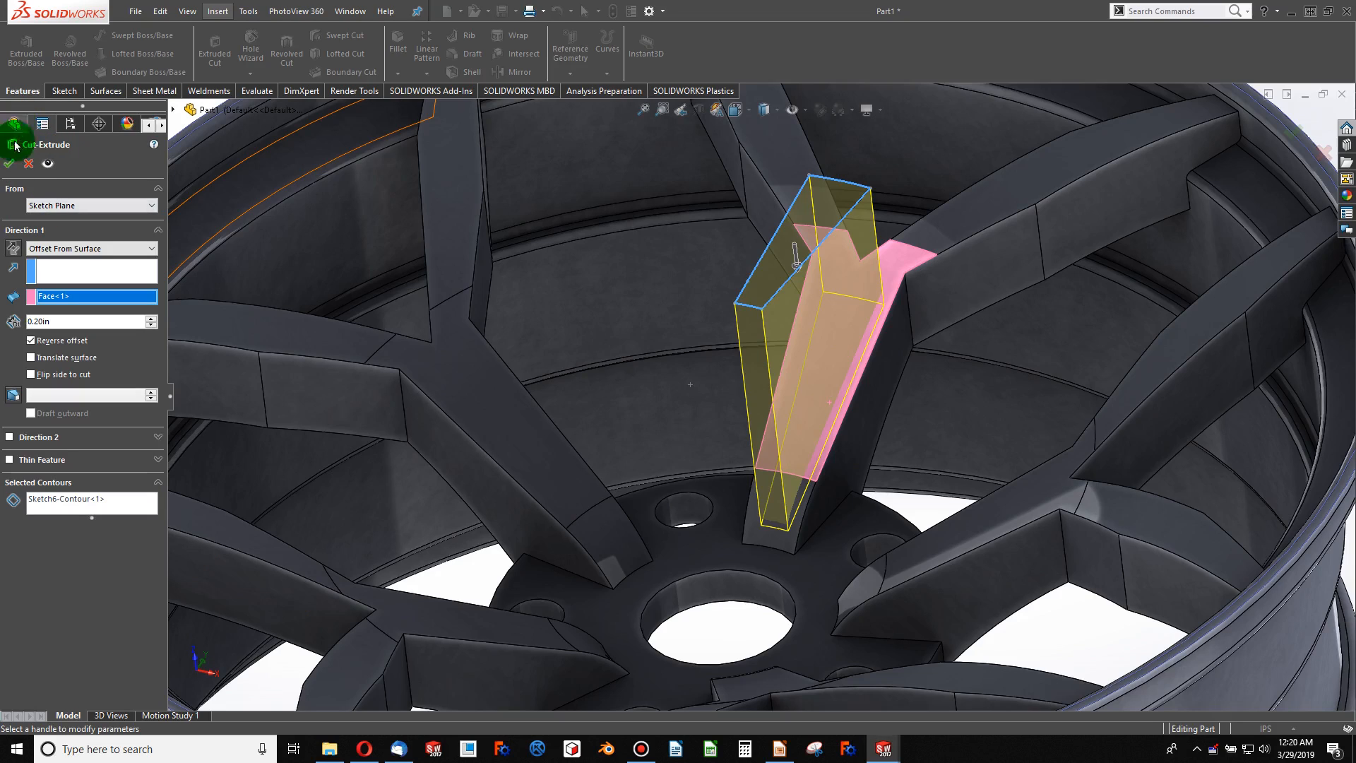
{"action": "left_click", "coordinate": [28, 166]}
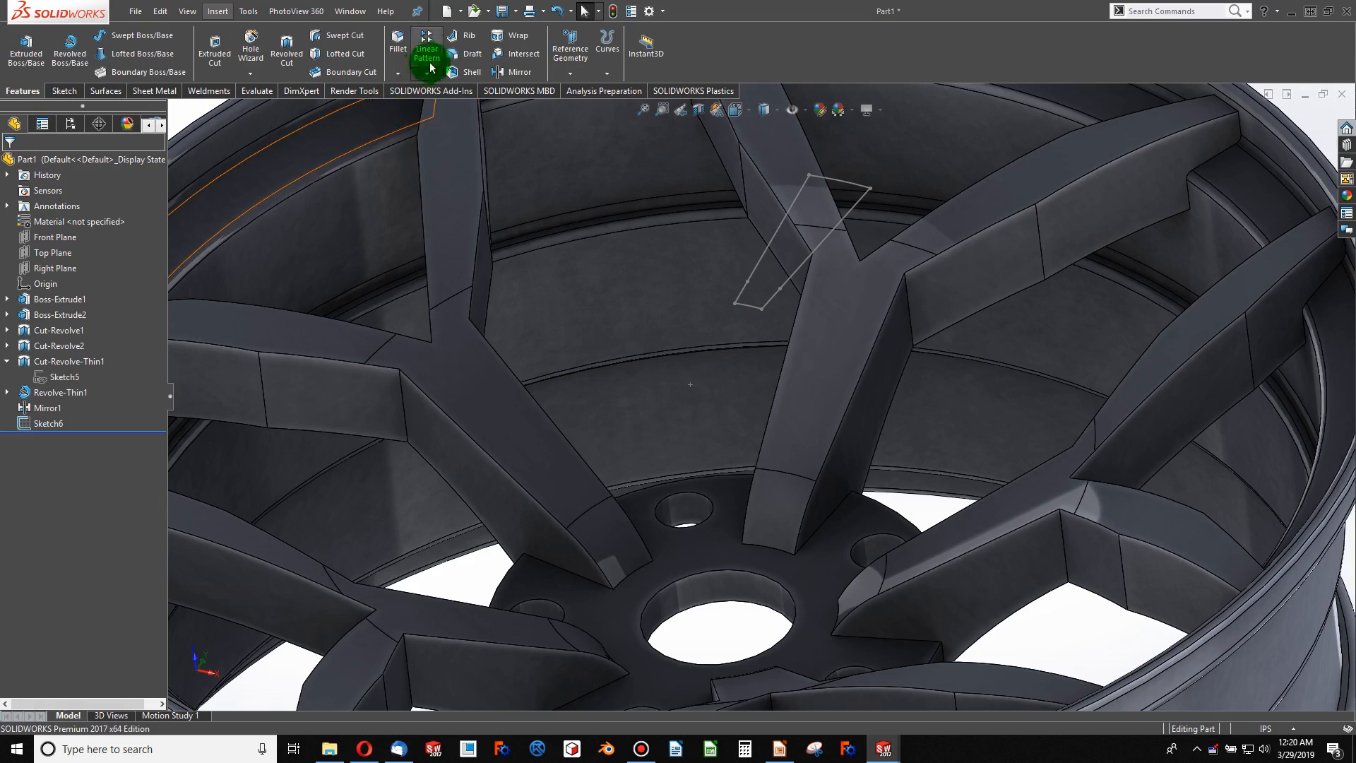
- Wrap the pocket sketch onto the upper spoke's two front faces as a 0.20 in deep deboss using the Spline Surface method
{"action": "left_click", "coordinate": [501, 40]}
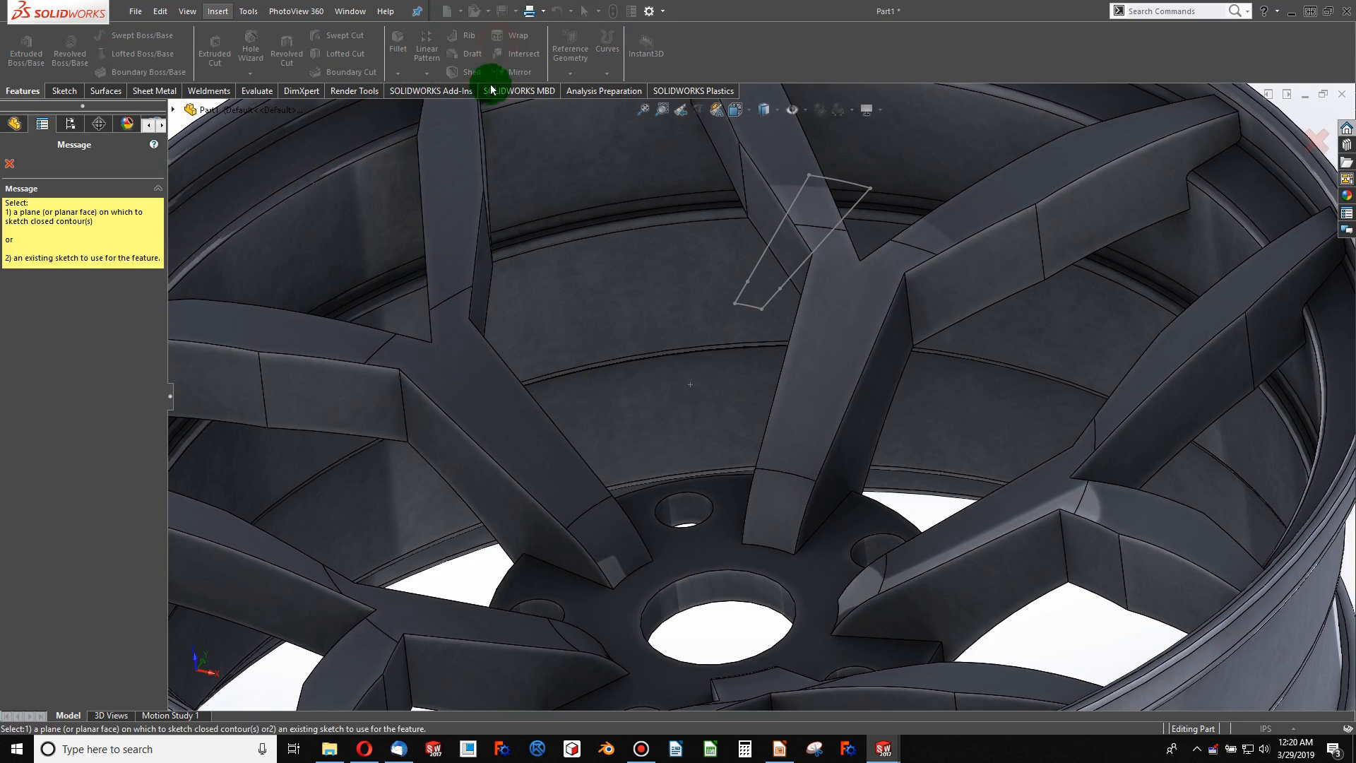
{"action": "left_click", "coordinate": [771, 242]}
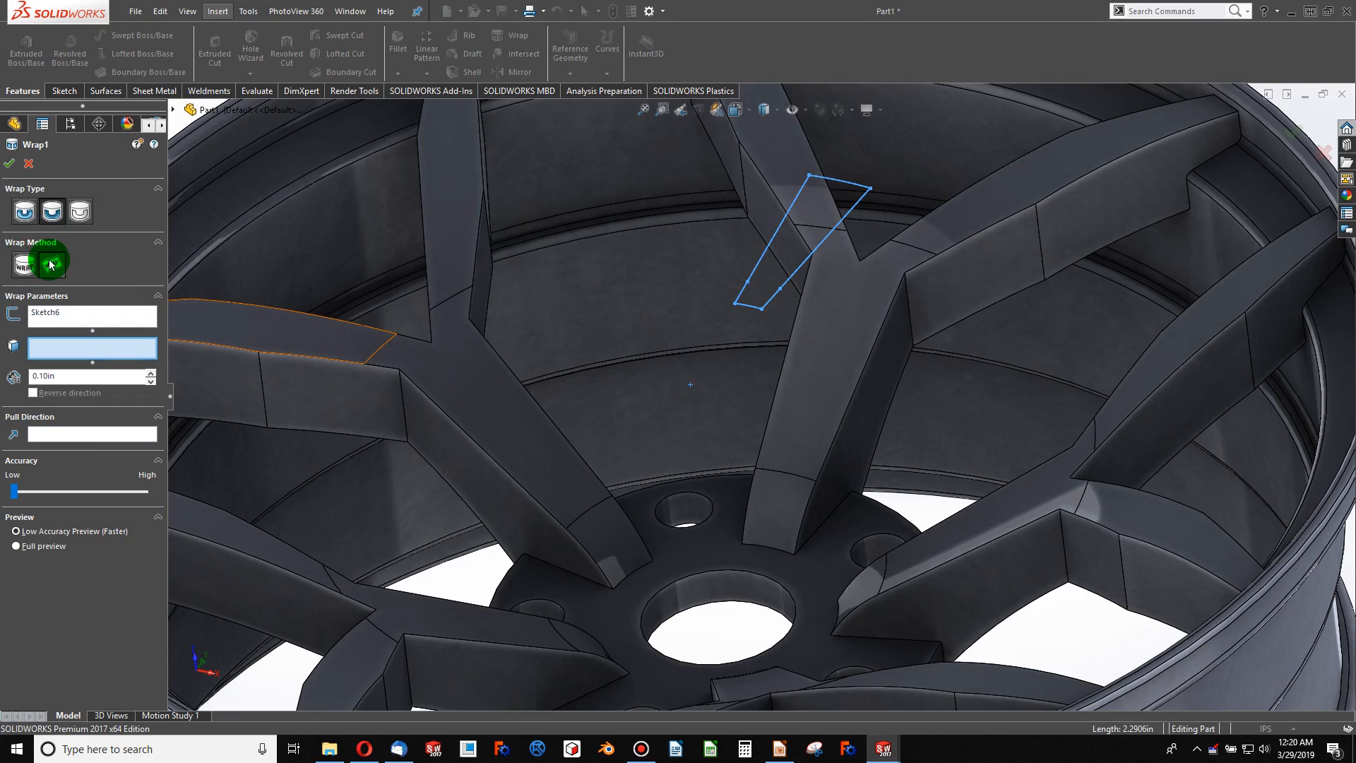
{"action": "left_click", "coordinate": [814, 350]}
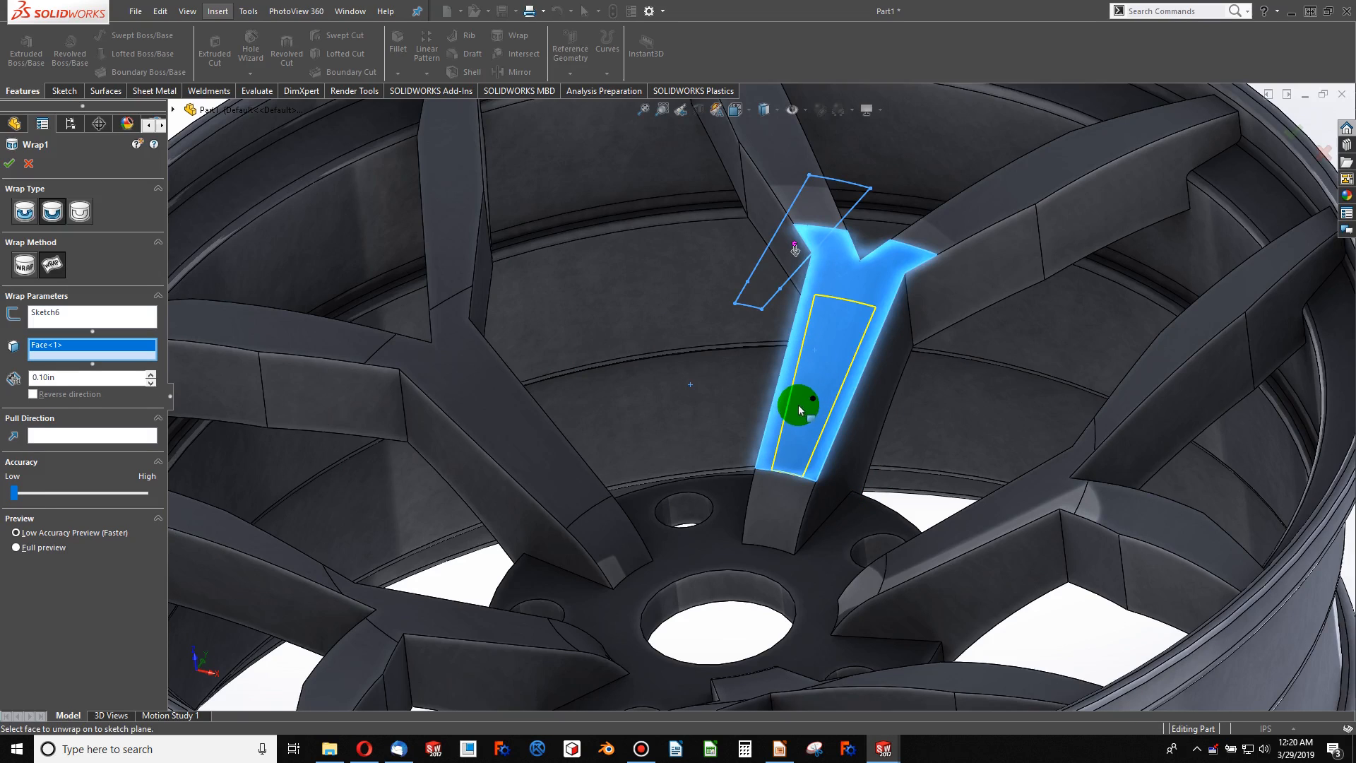
{"action": "left_click", "coordinate": [788, 504]}
{"action": "left_click", "coordinate": [67, 393]}
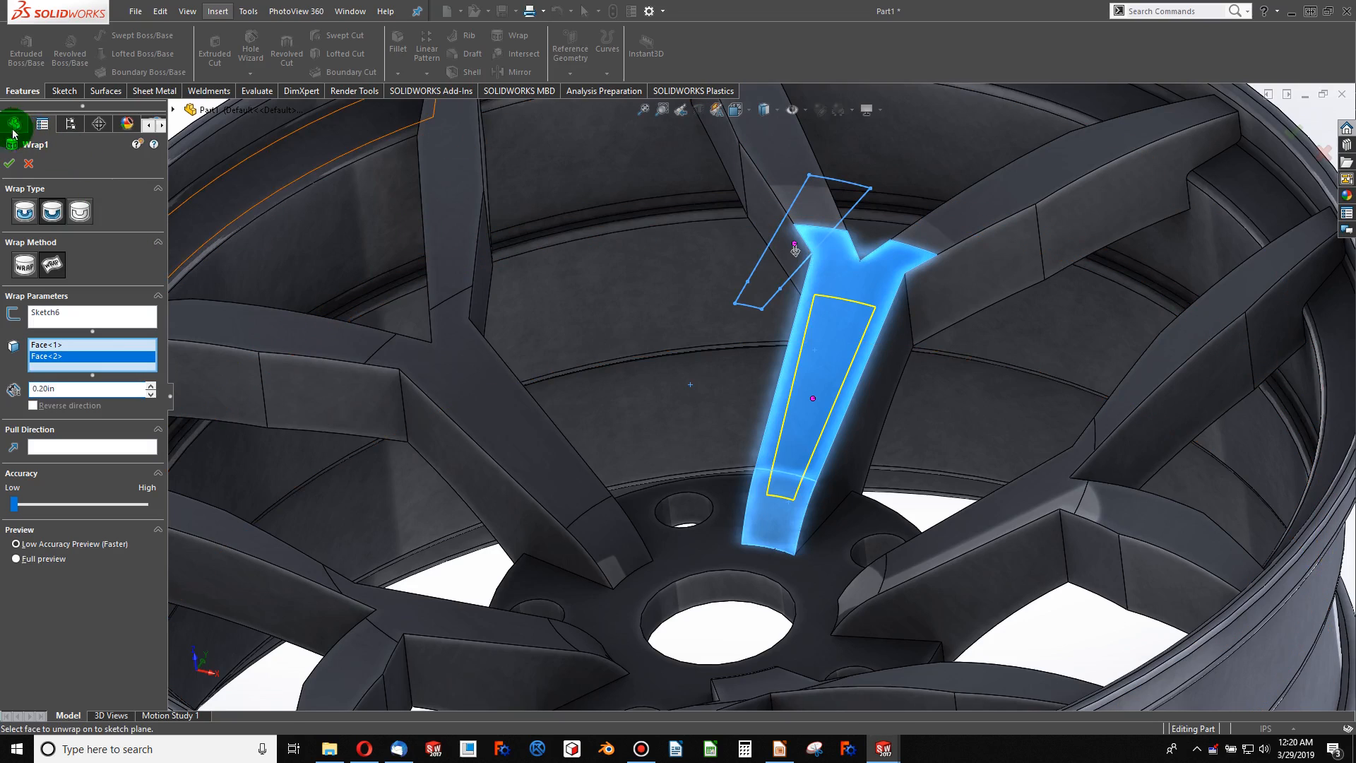
{"action": "left_click", "coordinate": [9, 168]}
{"action": "middle_click_drag", "start_coordinate": [851, 334], "coordinate": [819, 368]}
{"action": "scroll", "coordinate": [818, 368], "scroll_direction": "down", "scroll_amount": 5}
{"action": "scroll", "coordinate": [812, 330], "scroll_direction": "up", "scroll_amount": 6}
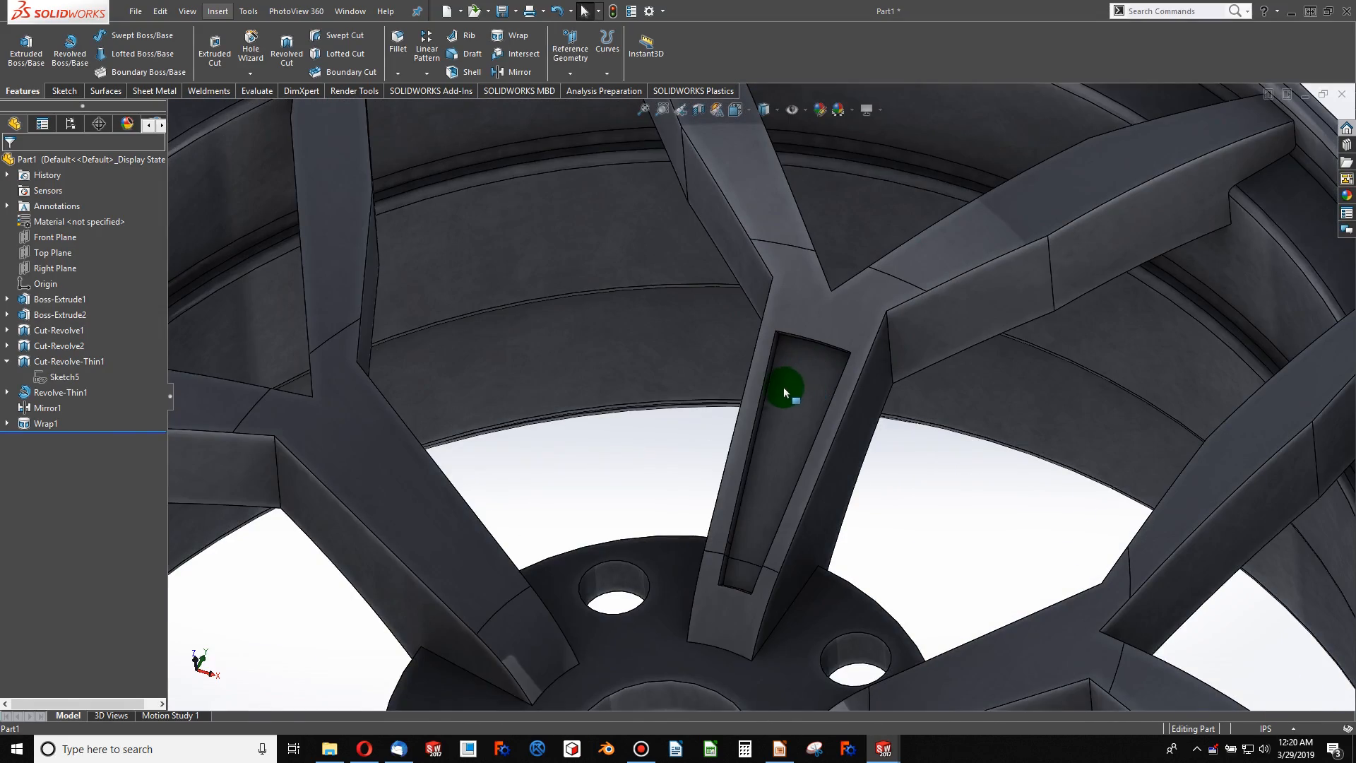
- Edit the wrap feature's pocket sketch, set its offset from the spoke's edges to 0.25 in and rebuild the part
{"action": "right_click", "coordinate": [790, 419]}
{"action": "left_click", "coordinate": [451, 411]}
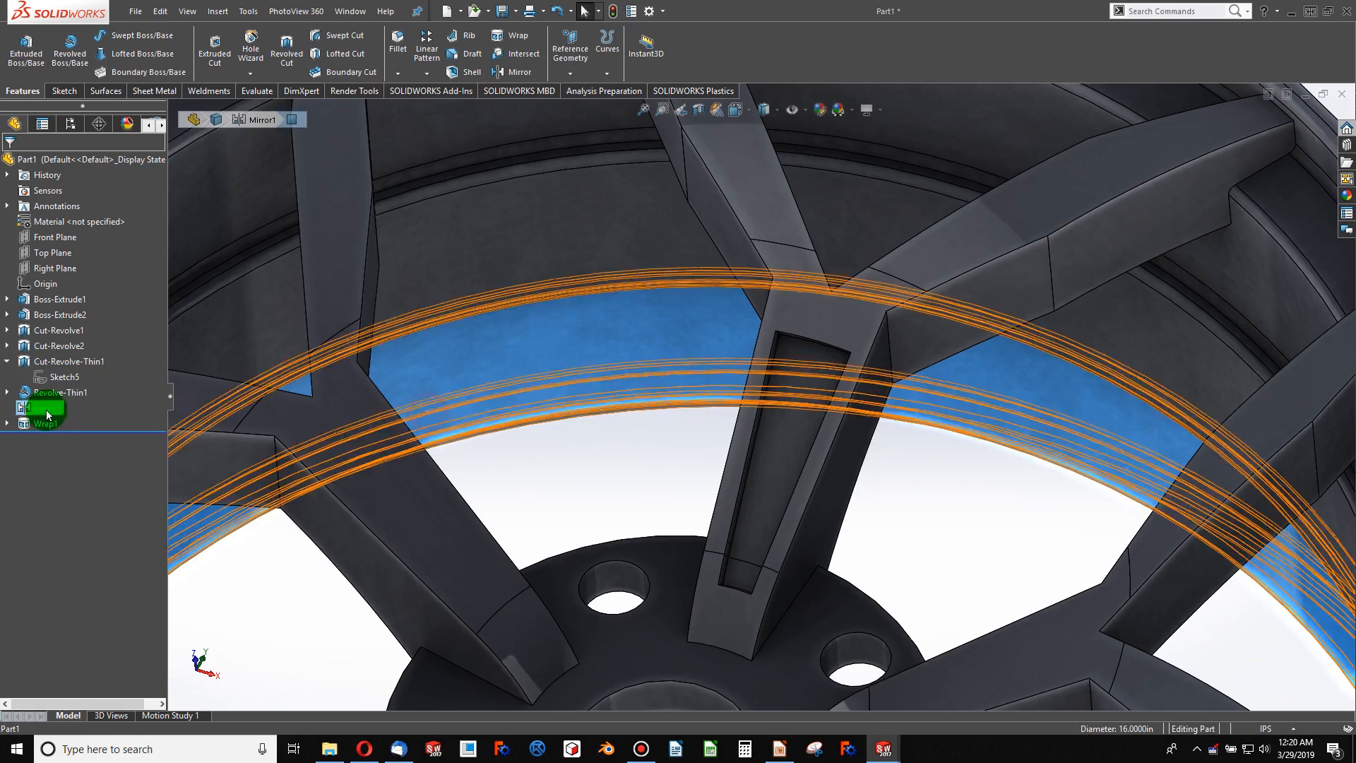
{"action": "left_click", "coordinate": [7, 423]}
{"action": "left_click", "coordinate": [57, 439]}
{"action": "left_click", "coordinate": [68, 400]}
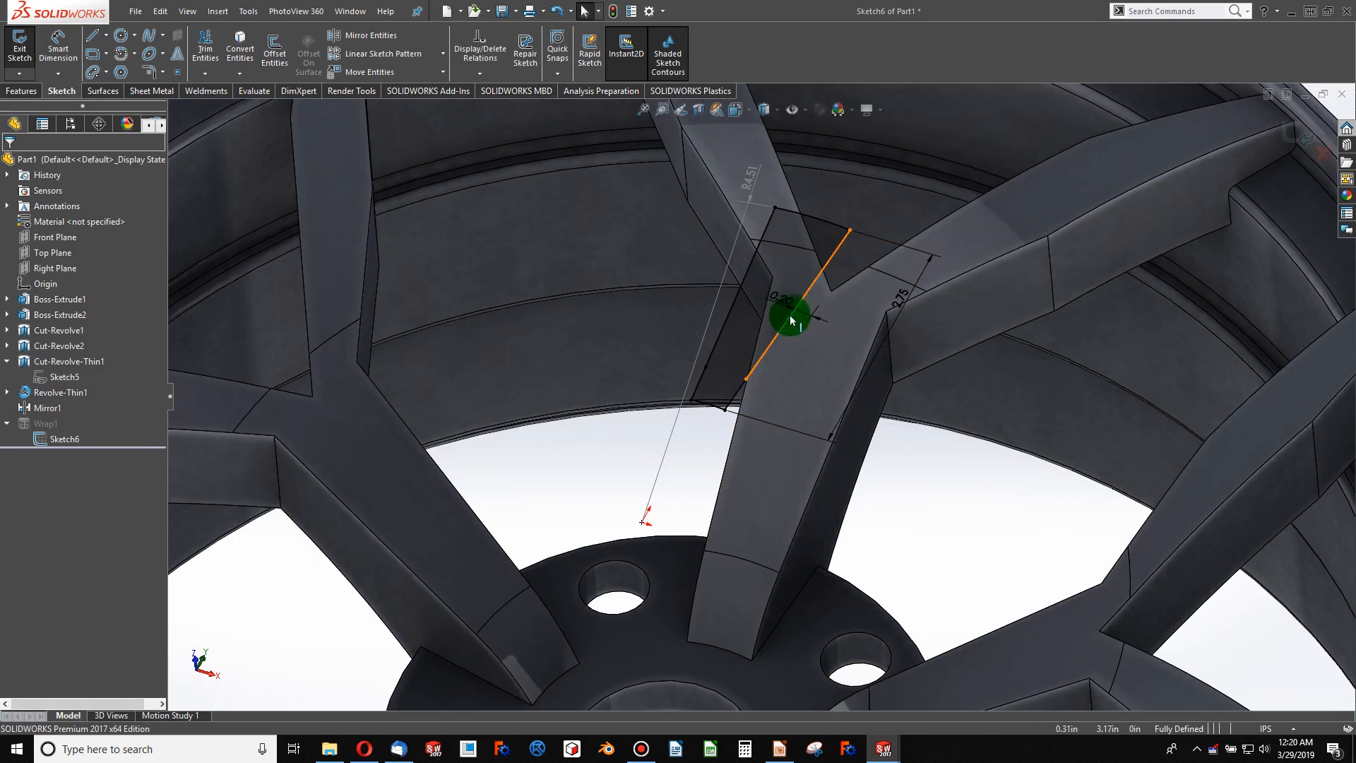
{"action": "double_click", "coordinate": [787, 299]}
{"action": "type", "text": ".25"}
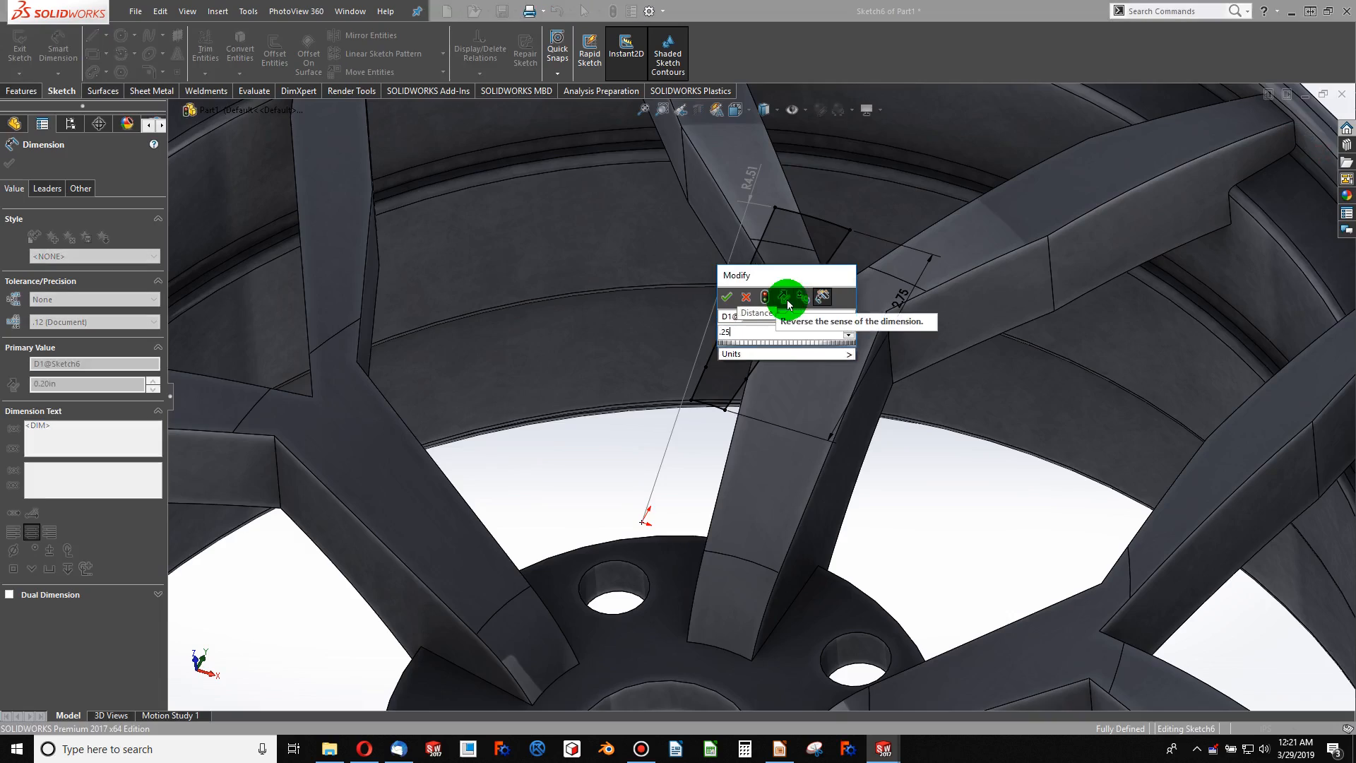
{"action": "key", "text": "Return"}
{"action": "left_click", "coordinate": [608, 13]}
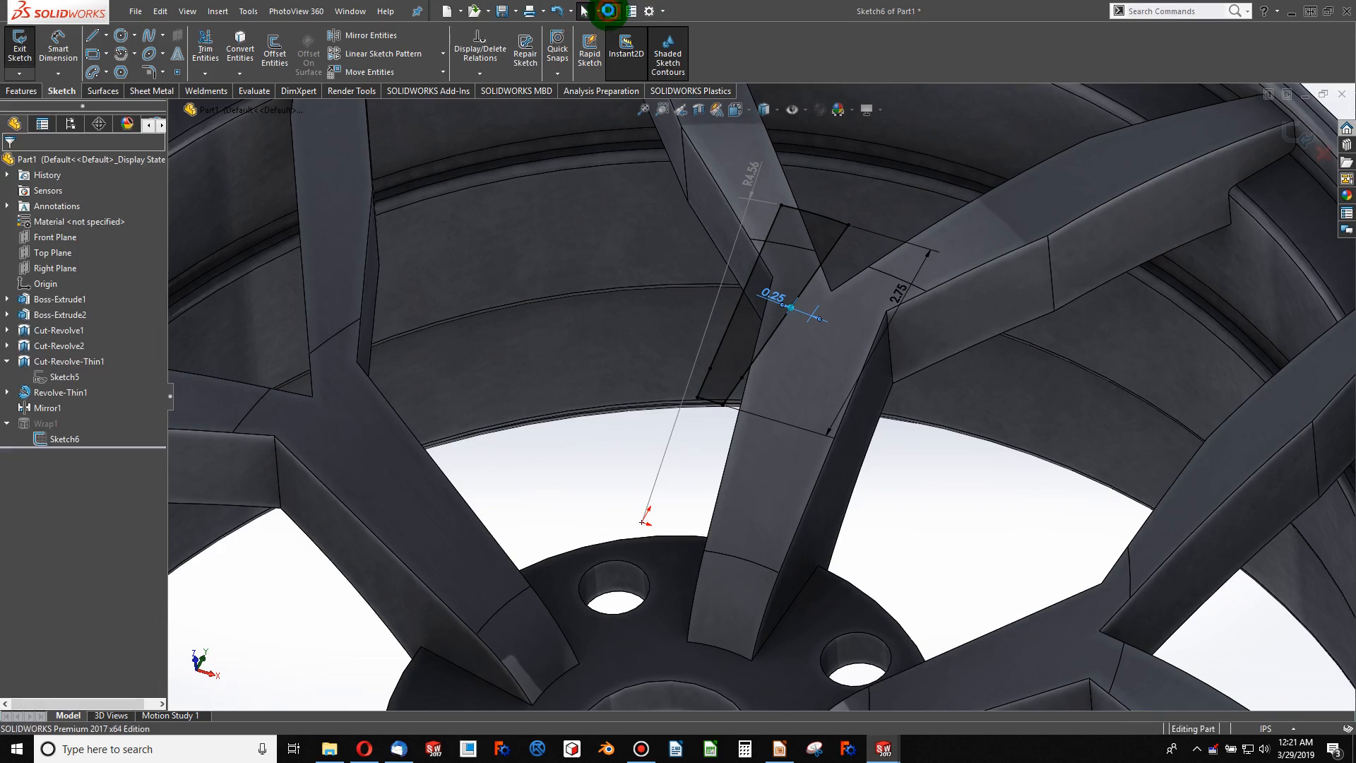
- Set up a circular pattern of the debossed pocket with 5 equally spaced instances over 360° about the rim's inner cylindrical face
{"action": "mouse_move", "coordinate": [790, 142]}
{"action": "middle_mouse_down"}
{"action": "mouse_move", "coordinate": [862, 452]}
{"action": "mouse_move", "coordinate": [833, 457]}
{"action": "mouse_move", "coordinate": [824, 358]}
{"action": "mouse_move", "coordinate": [870, 277]}
{"action": "middle_mouse_up"}
{"action": "scroll", "coordinate": [869, 285], "scroll_direction": "up", "scroll_amount": 10}
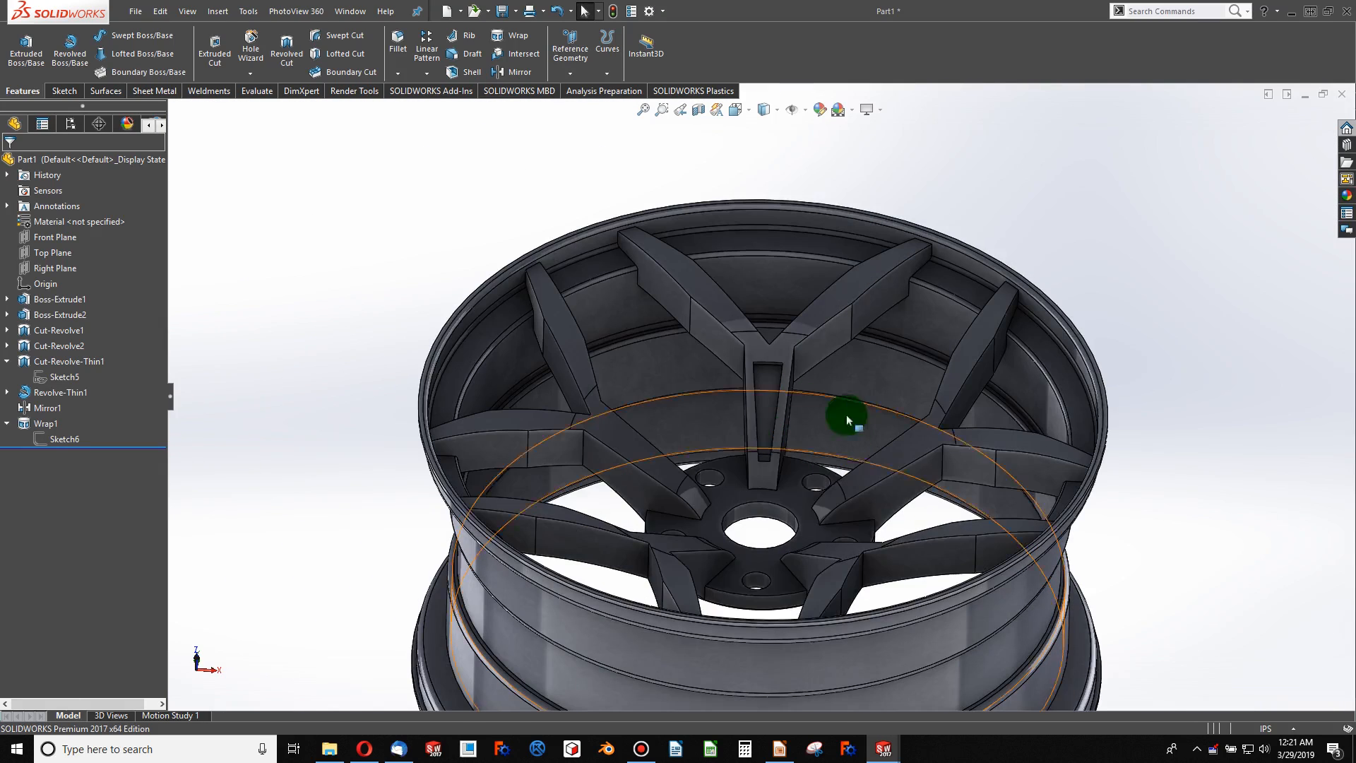
{"action": "scroll", "coordinate": [784, 472], "scroll_direction": "down", "scroll_amount": 5}
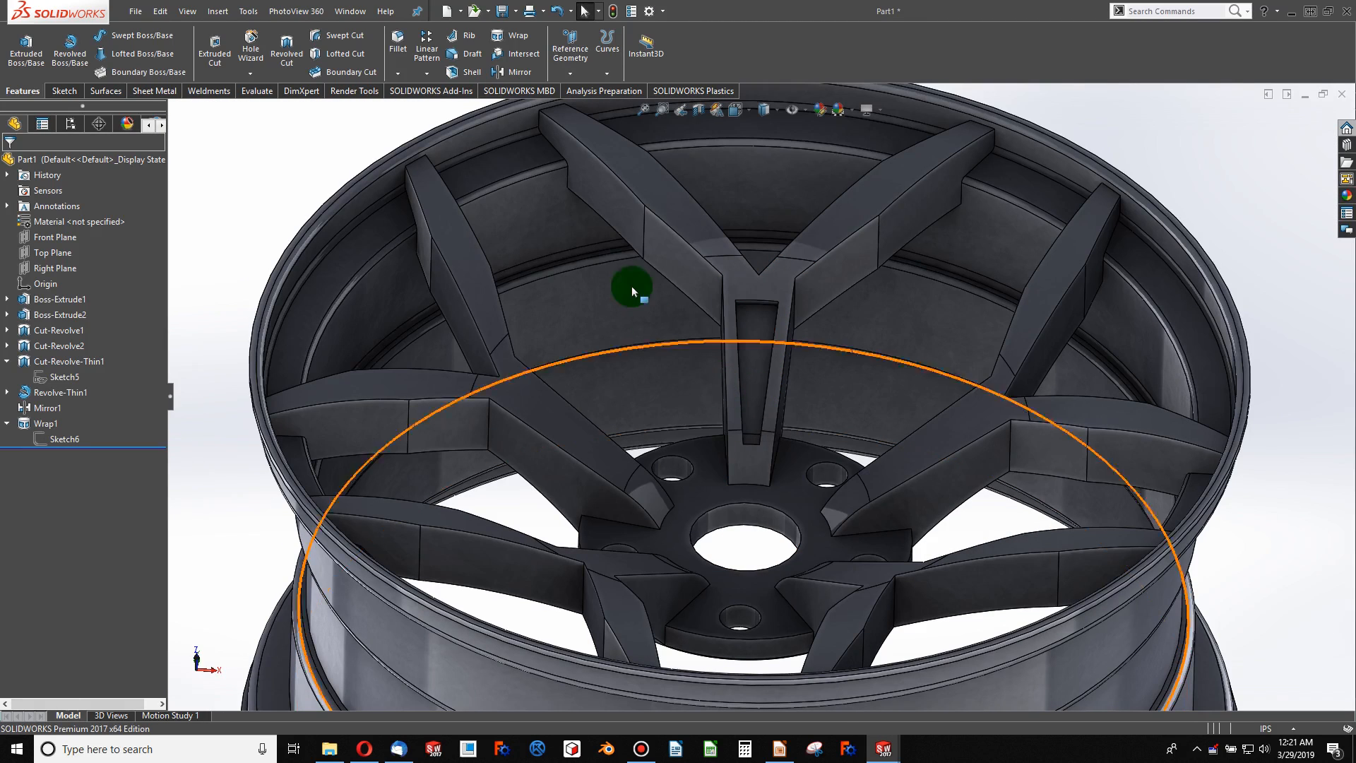
{"action": "left_click", "coordinate": [427, 73]}
{"action": "left_click", "coordinate": [452, 107]}
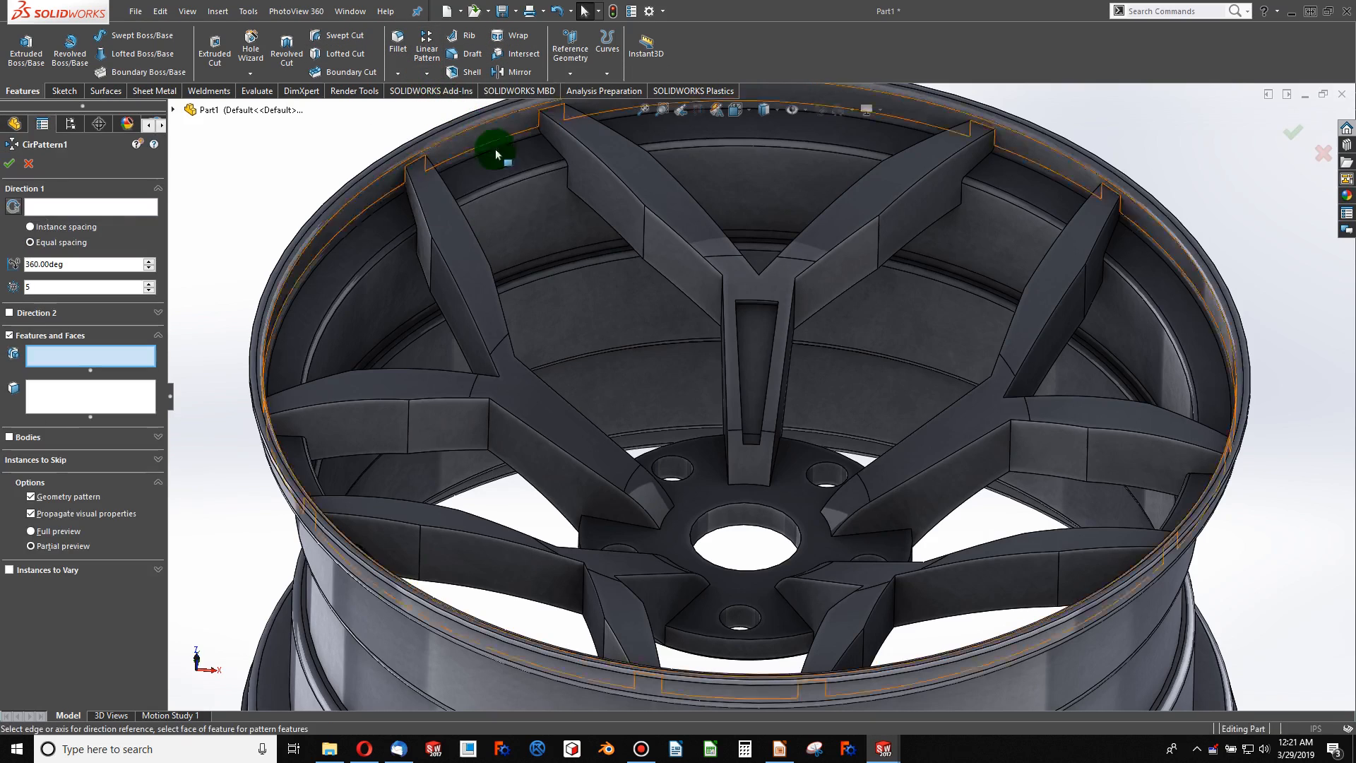
{"action": "left_click", "coordinate": [128, 206]}
{"action": "left_click", "coordinate": [562, 314]}
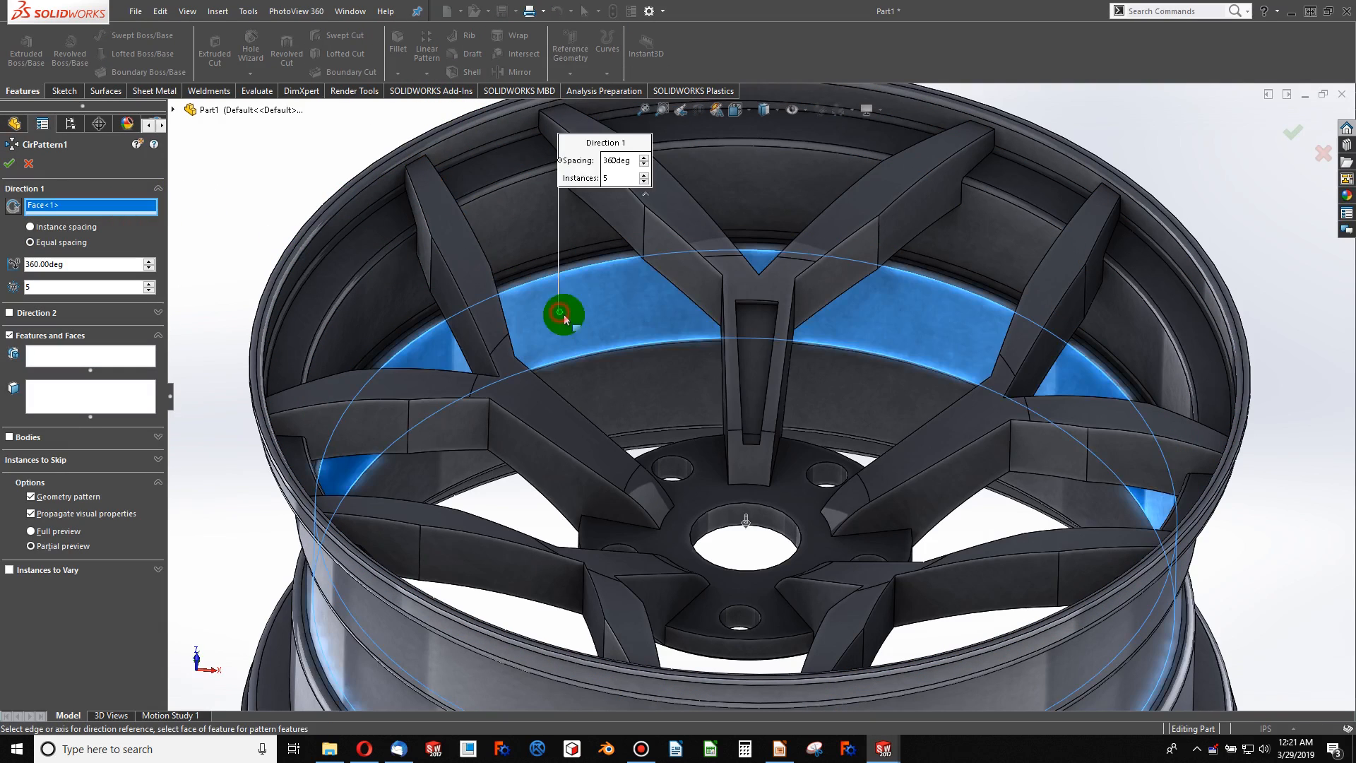
{"action": "left_click", "coordinate": [67, 360]}
{"action": "left_click", "coordinate": [754, 371]}
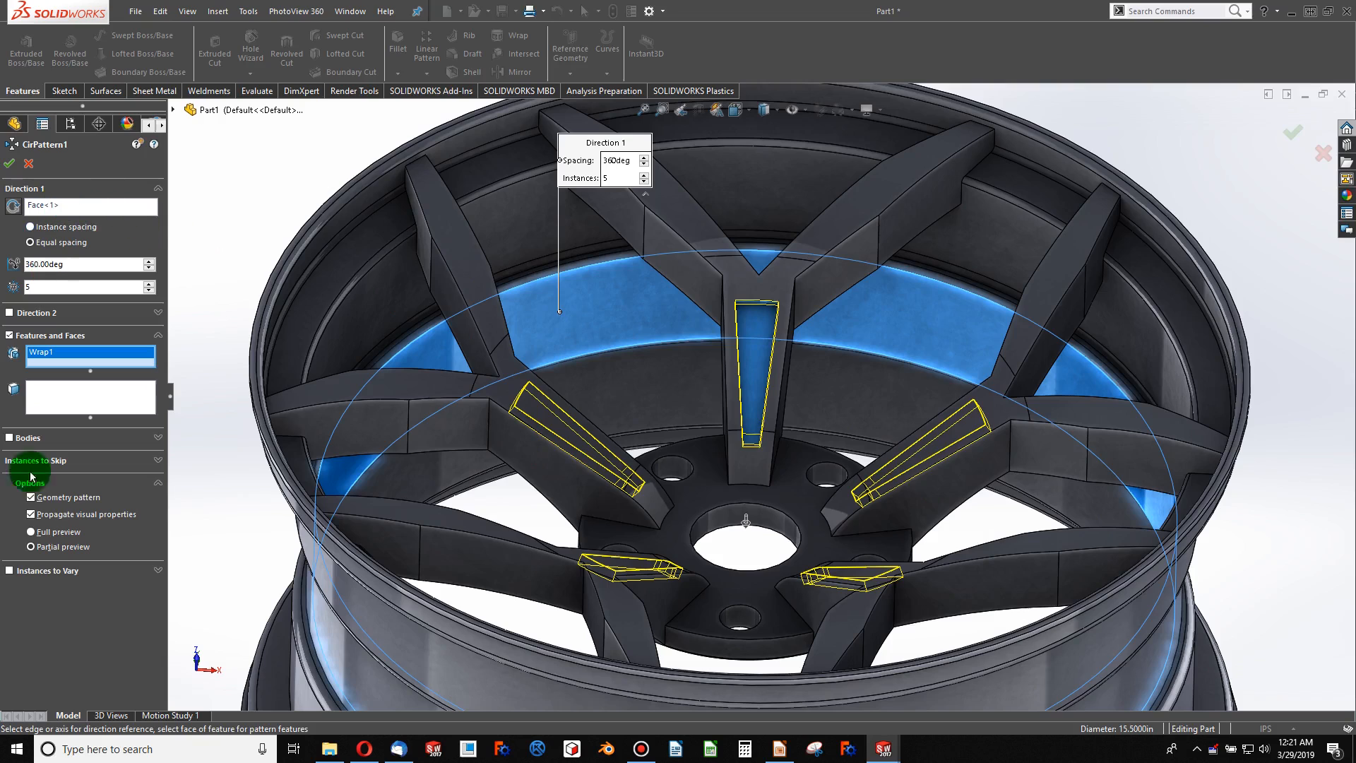
- Turn Geometry pattern back on and create the circular pattern of pockets on all five spokes
{"action": "left_click", "coordinate": [13, 167]}
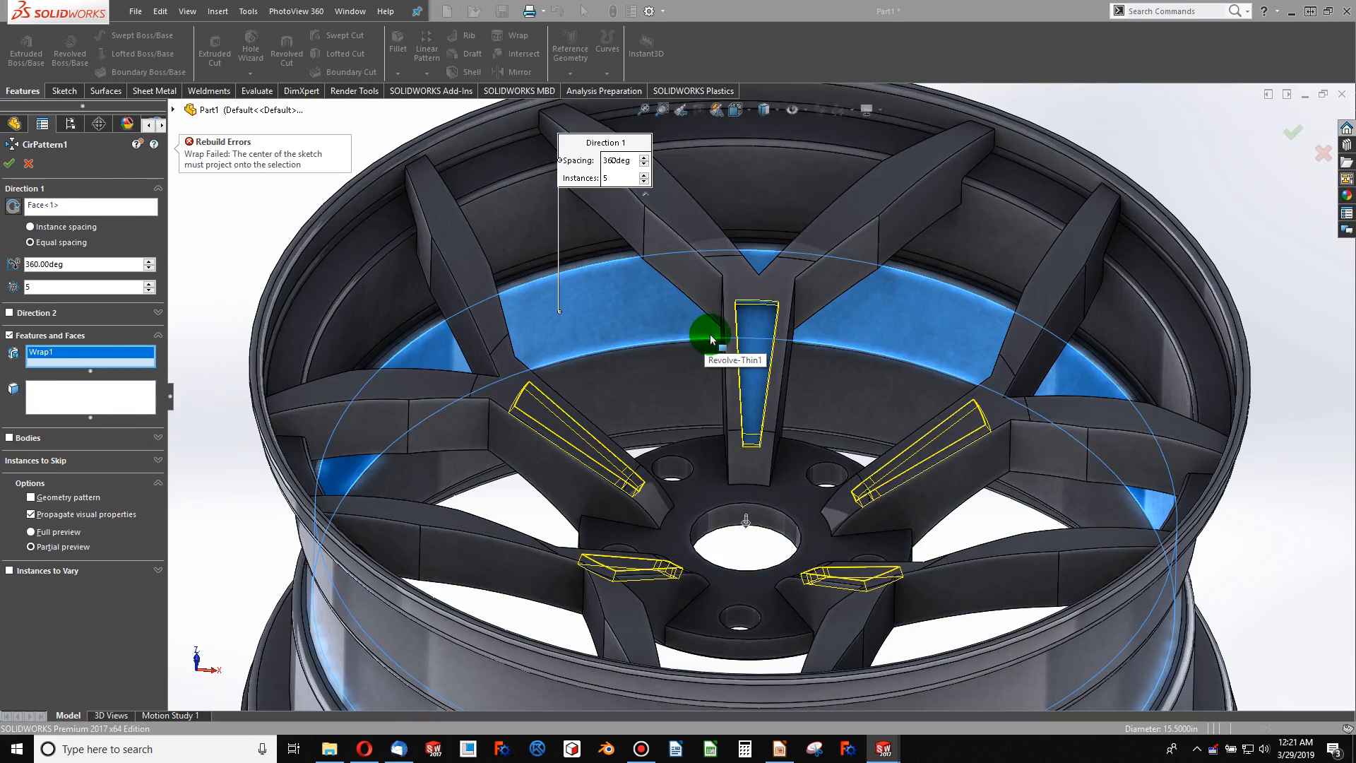
{"action": "scroll", "coordinate": [777, 437], "scroll_direction": "down", "scroll_amount": 2}
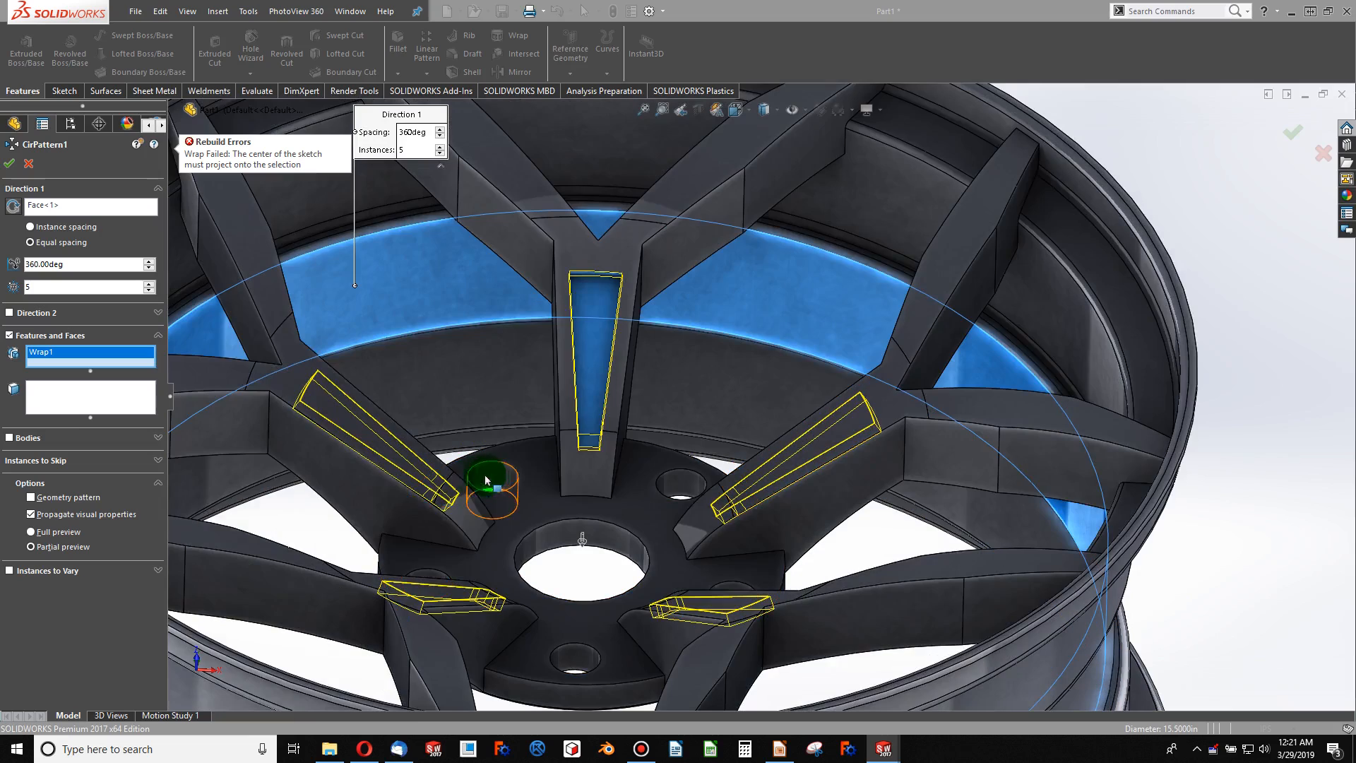
{"action": "left_click", "coordinate": [30, 498]}
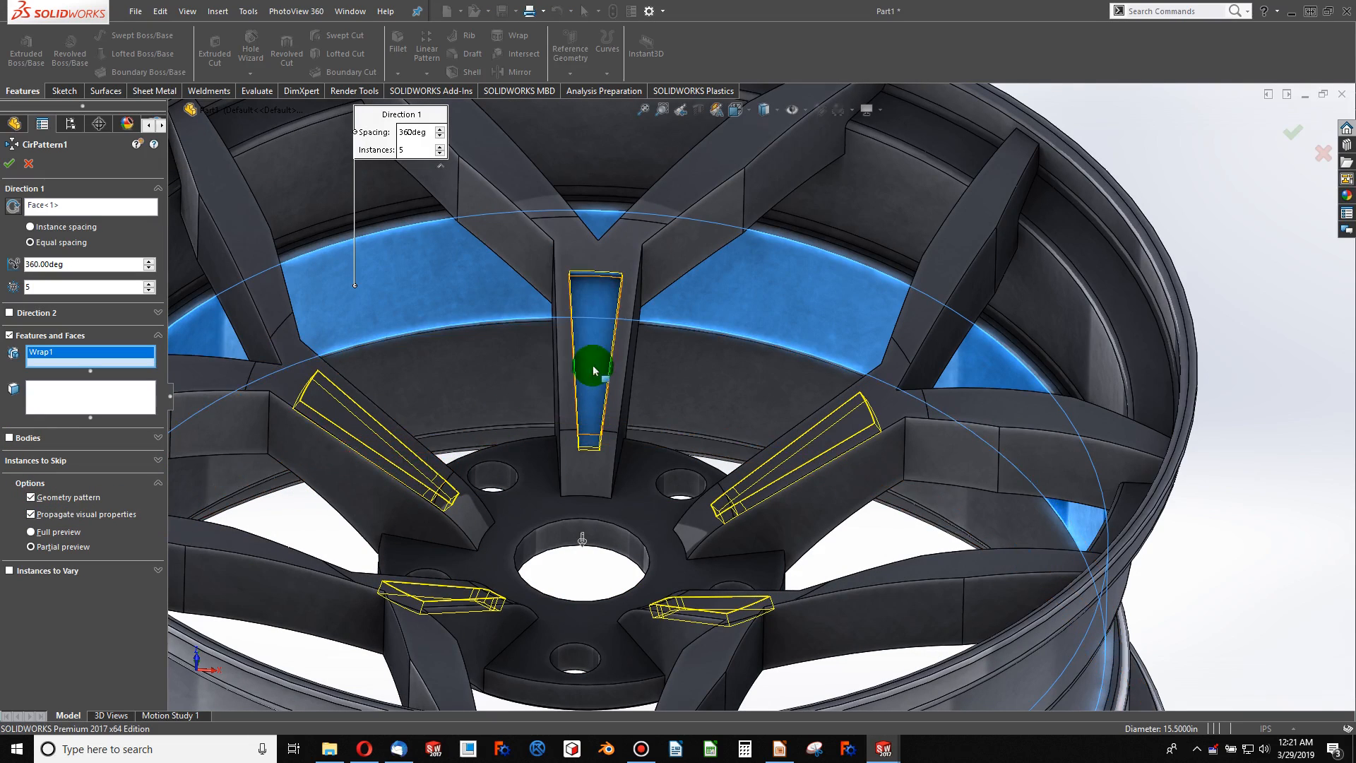
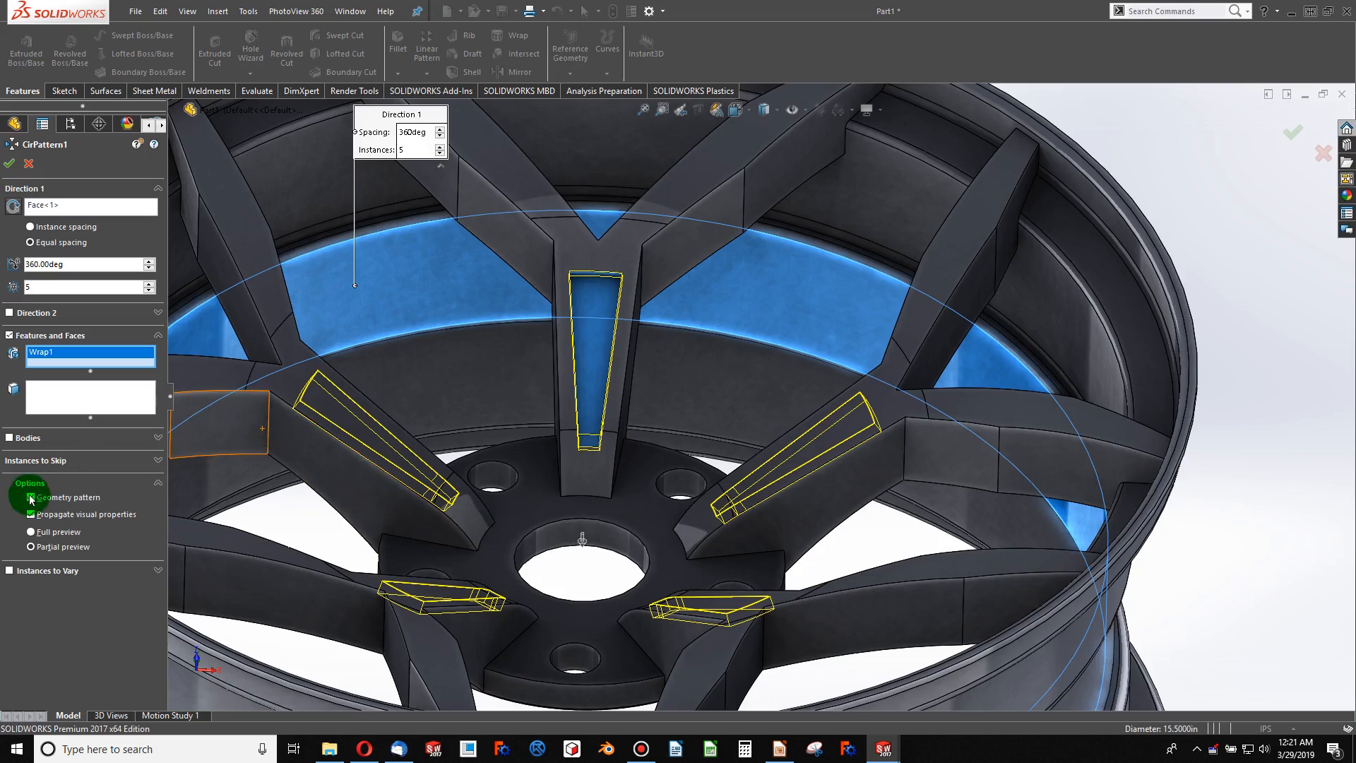
{"action": "key", "text": "Return"}
{"action": "middle_click_drag", "start_coordinate": [582, 539], "coordinate": [851, 426]}
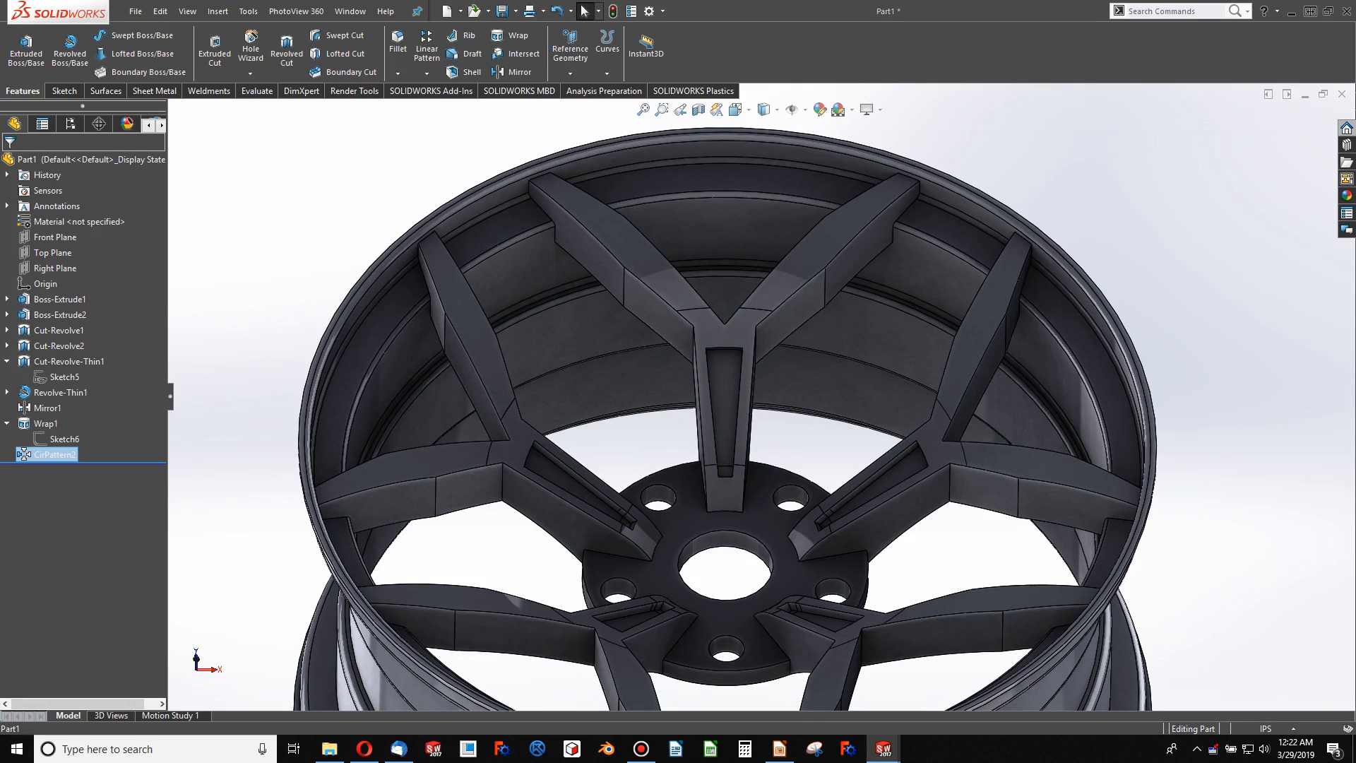
{"action": "key", "text": "alt+Tab"}
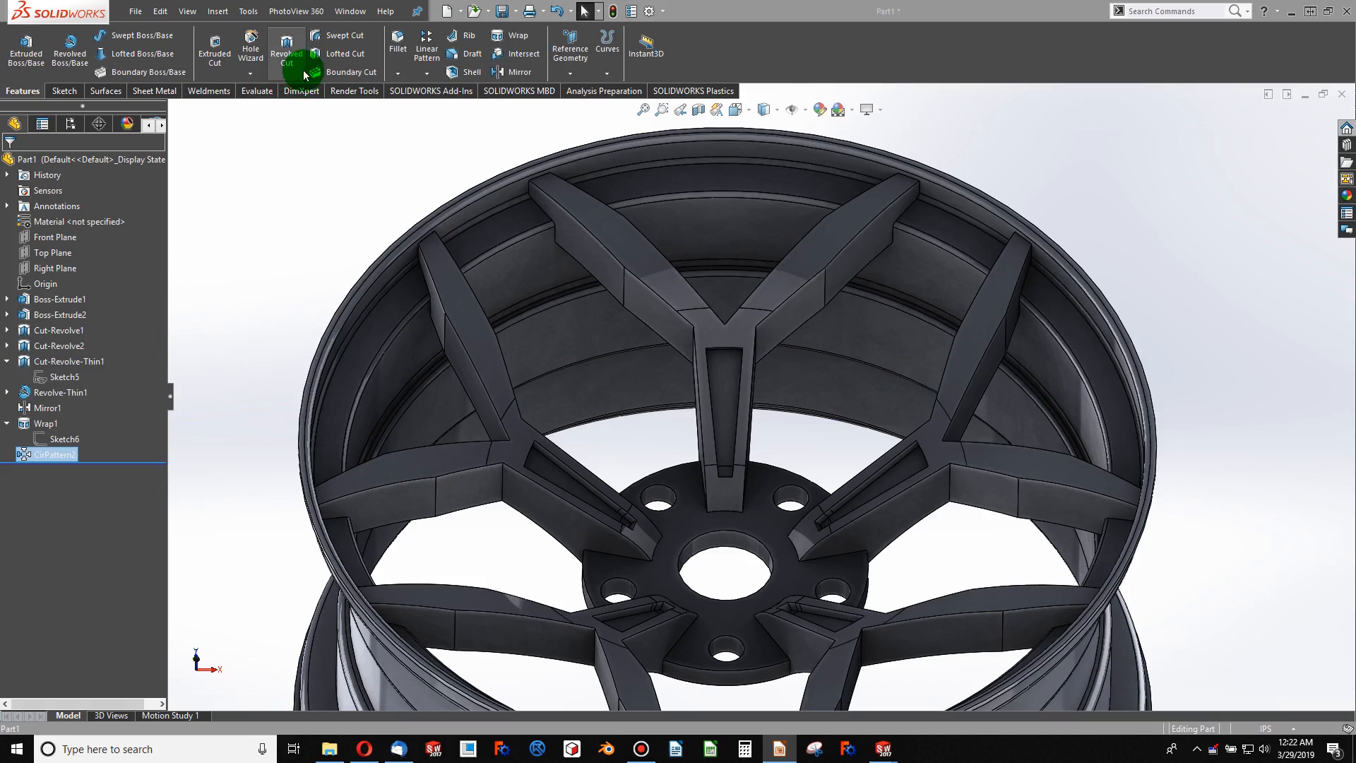
- Start a symmetric fillet with a 0.50 in radius and select the upper-left spoke's branch bend, junction and fork edges
{"action": "left_click", "coordinate": [397, 42]}
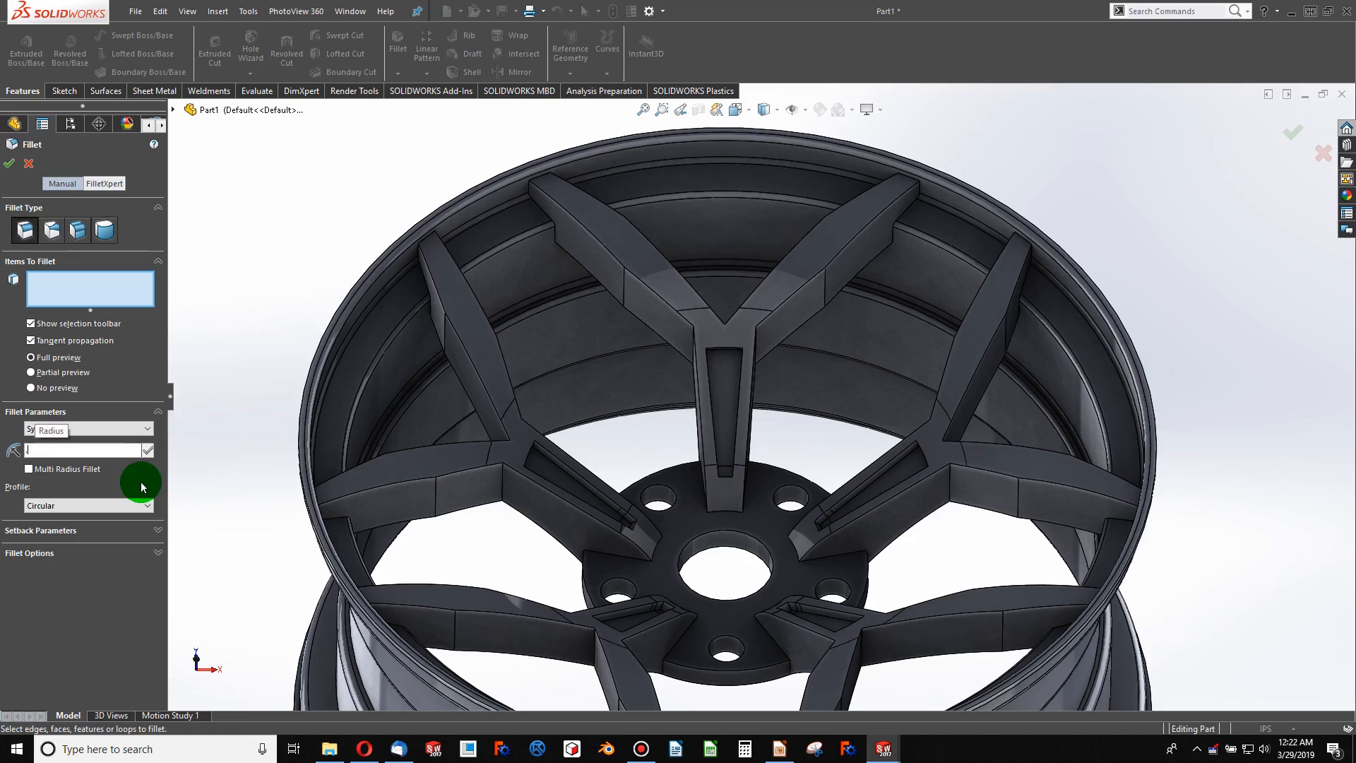
{"action": "type", "text": "50in"}
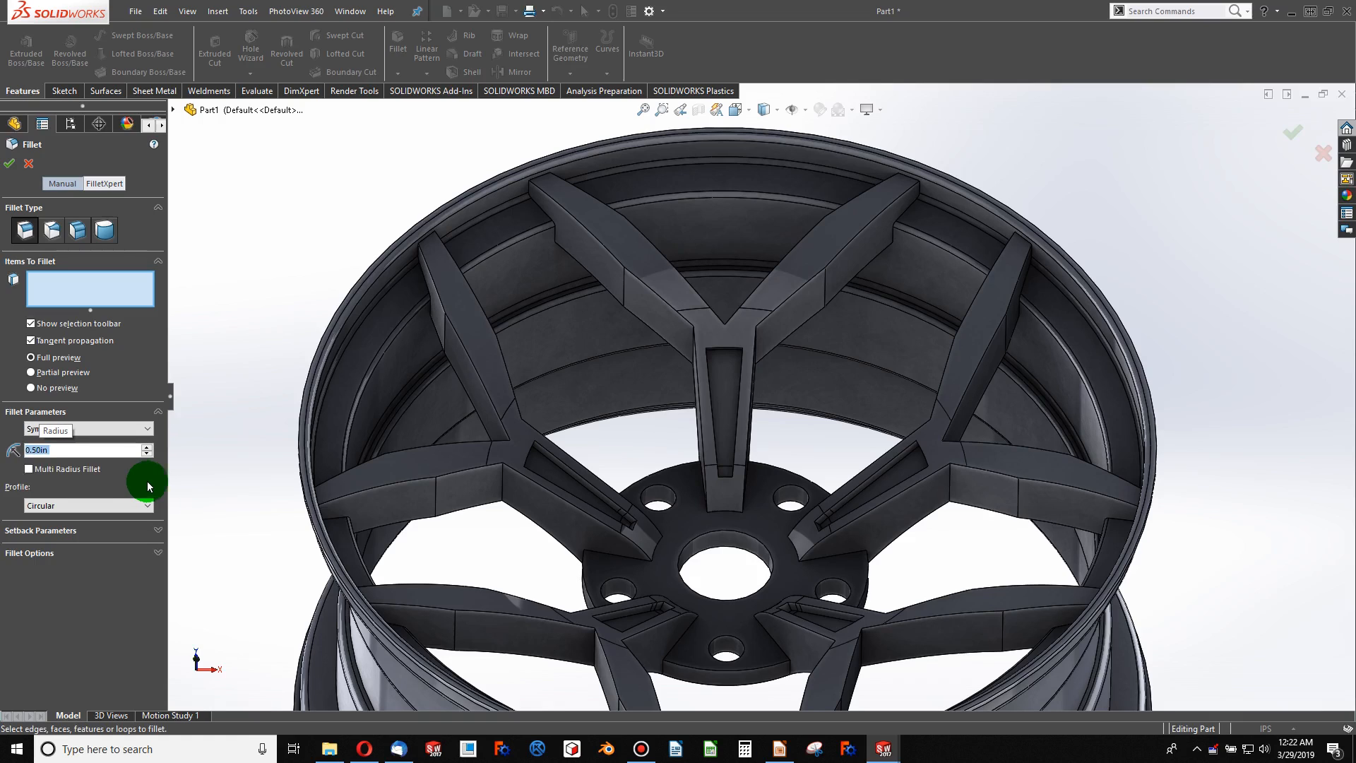
{"action": "scroll", "coordinate": [418, 557], "scroll_direction": "down", "scroll_amount": 5}
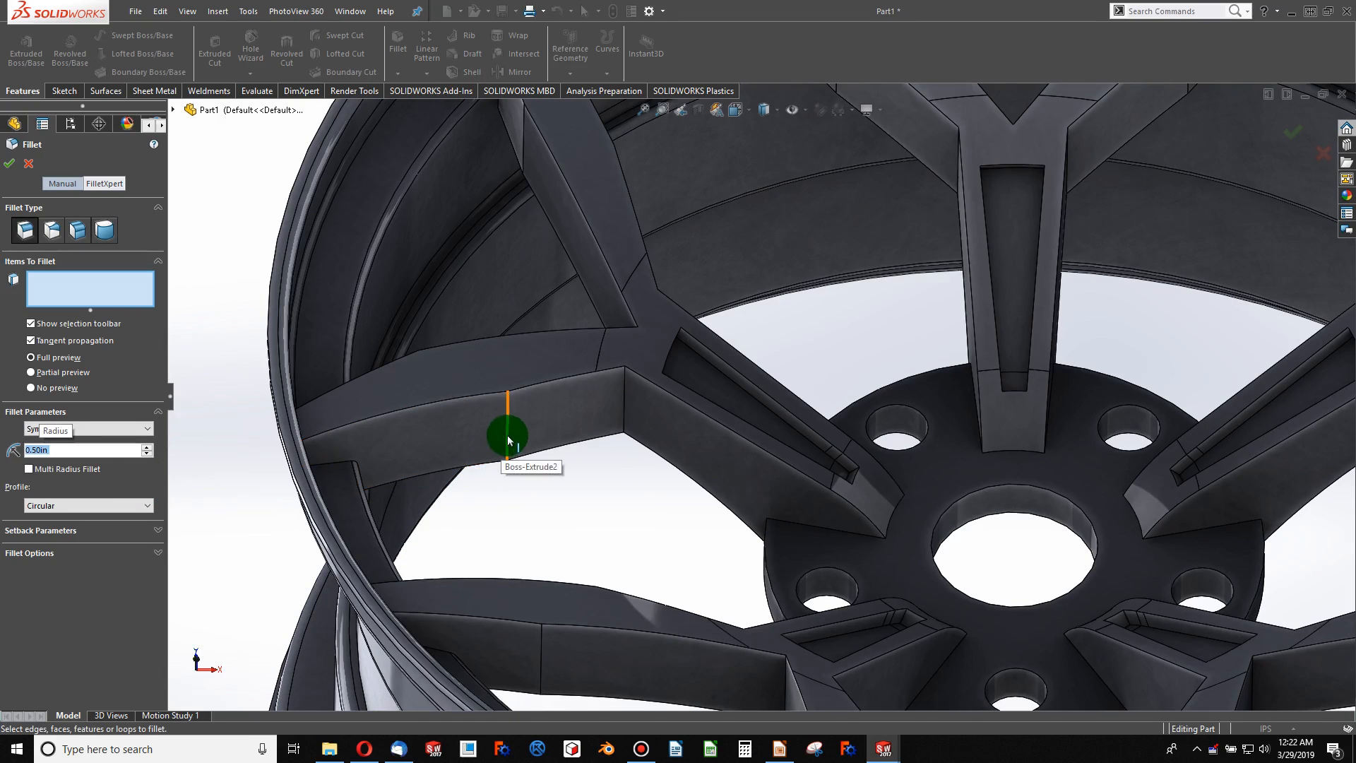
{"action": "left_click", "coordinate": [507, 435]}
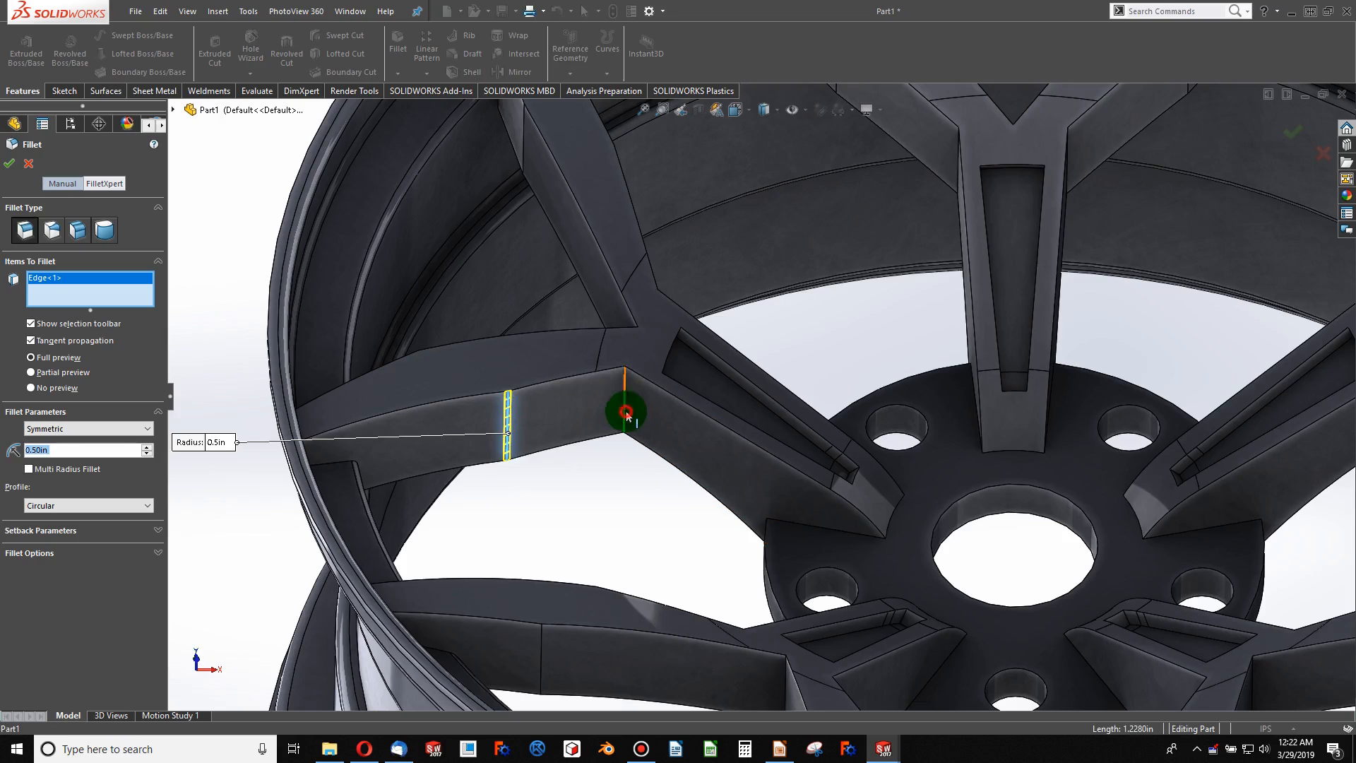
{"action": "left_click", "coordinate": [622, 413]}
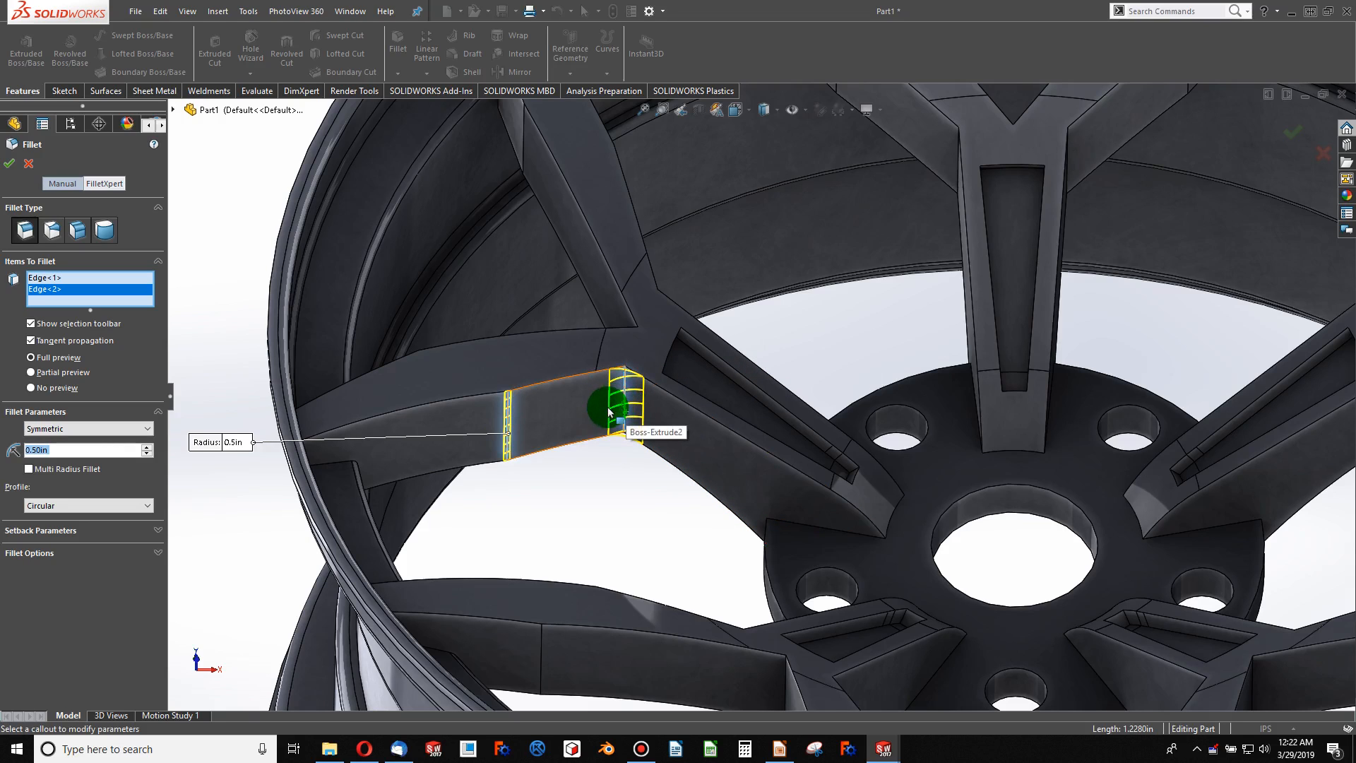
{"action": "middle_click_drag", "start_coordinate": [594, 399], "coordinate": [470, 528]}
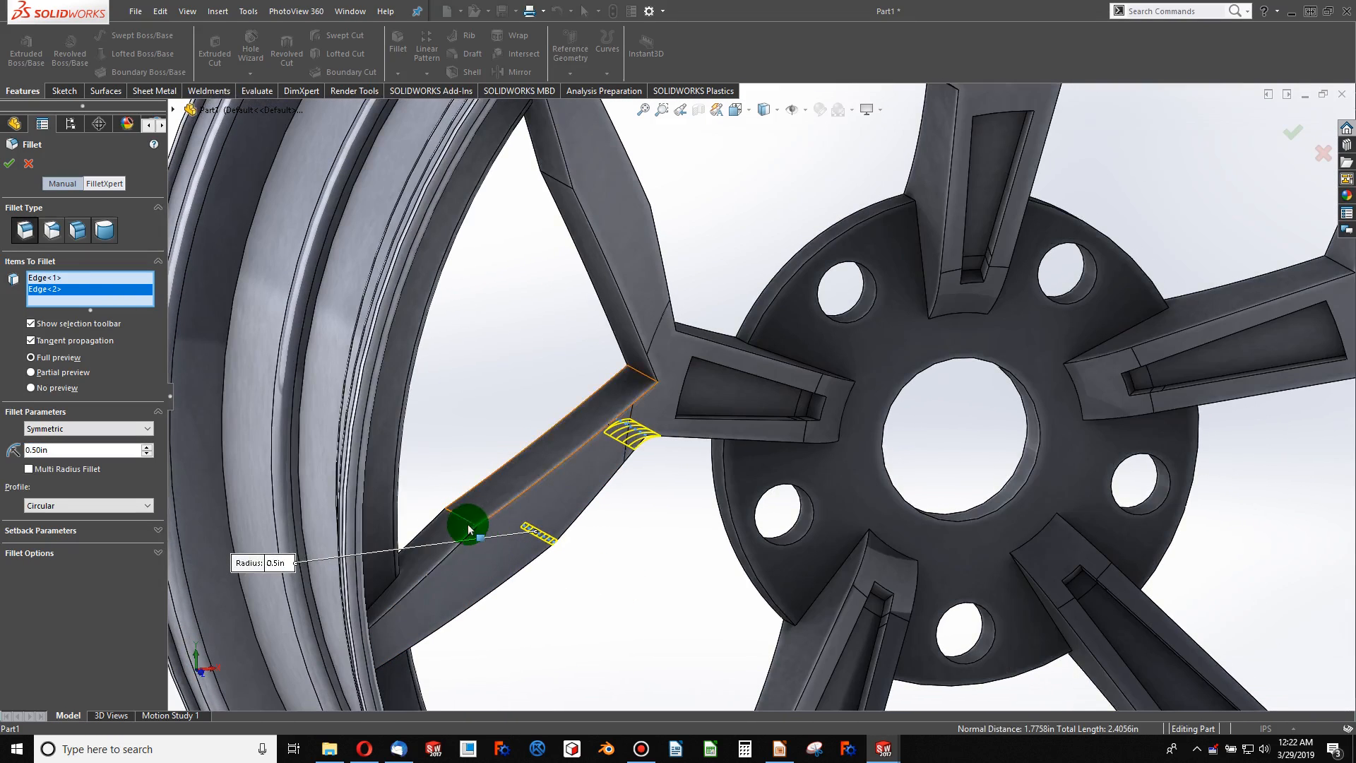
{"action": "left_click", "coordinate": [469, 527]}
{"action": "left_click", "coordinate": [641, 379]}
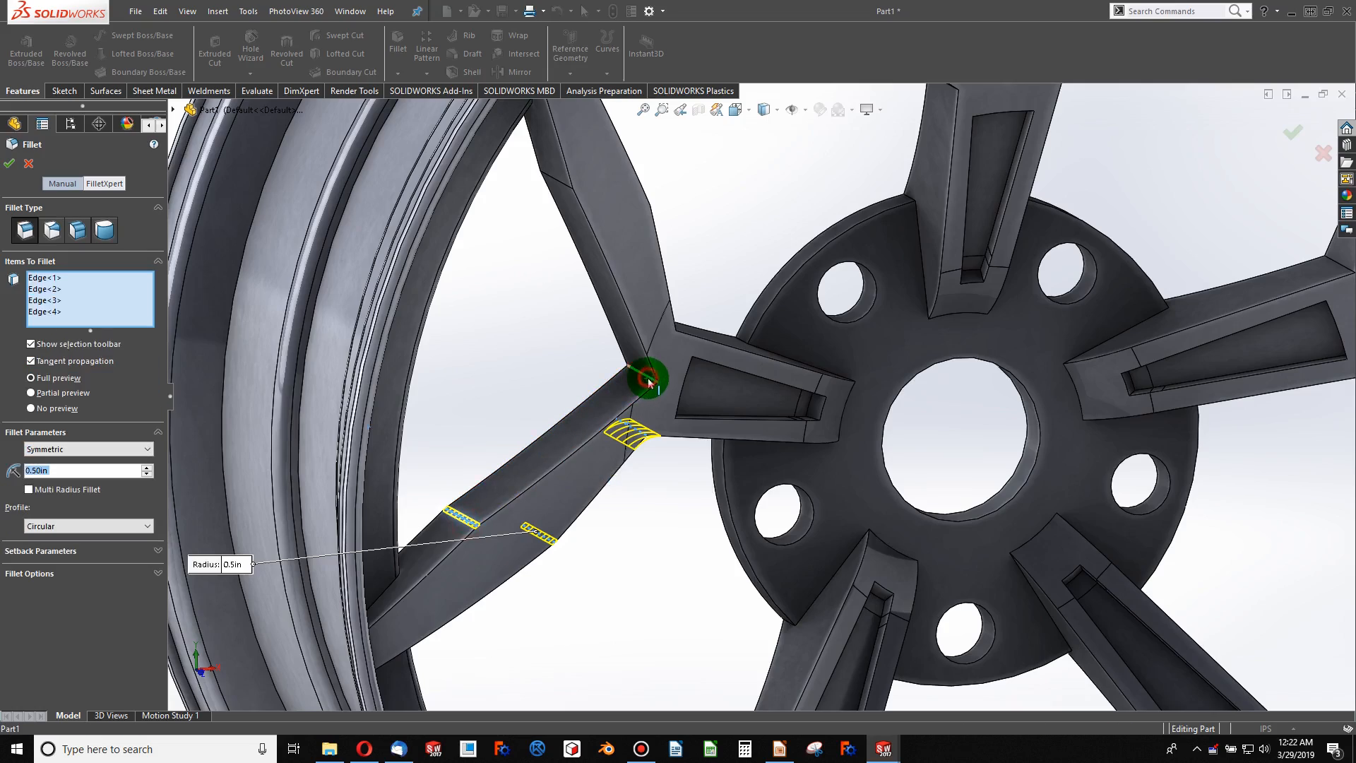
{"action": "left_click", "coordinate": [558, 186]}
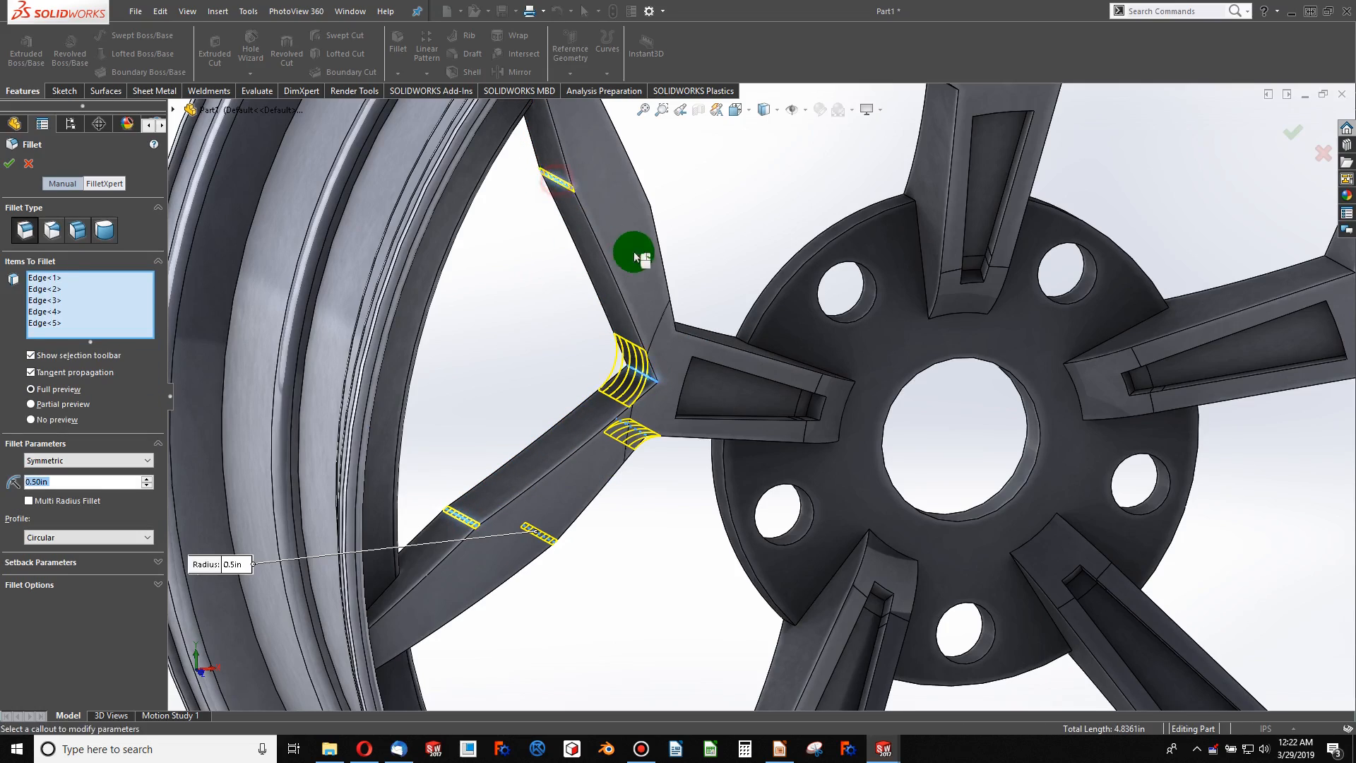
{"action": "middle_click_drag", "start_coordinate": [630, 251], "coordinate": [738, 263]}
{"action": "left_click", "coordinate": [577, 181]}
- Add the top spoke's left branch to the fillet by selecting both of its bend edges and its outer junction edge
{"action": "scroll", "coordinate": [738, 263], "scroll_direction": "down", "scroll_amount": 3}
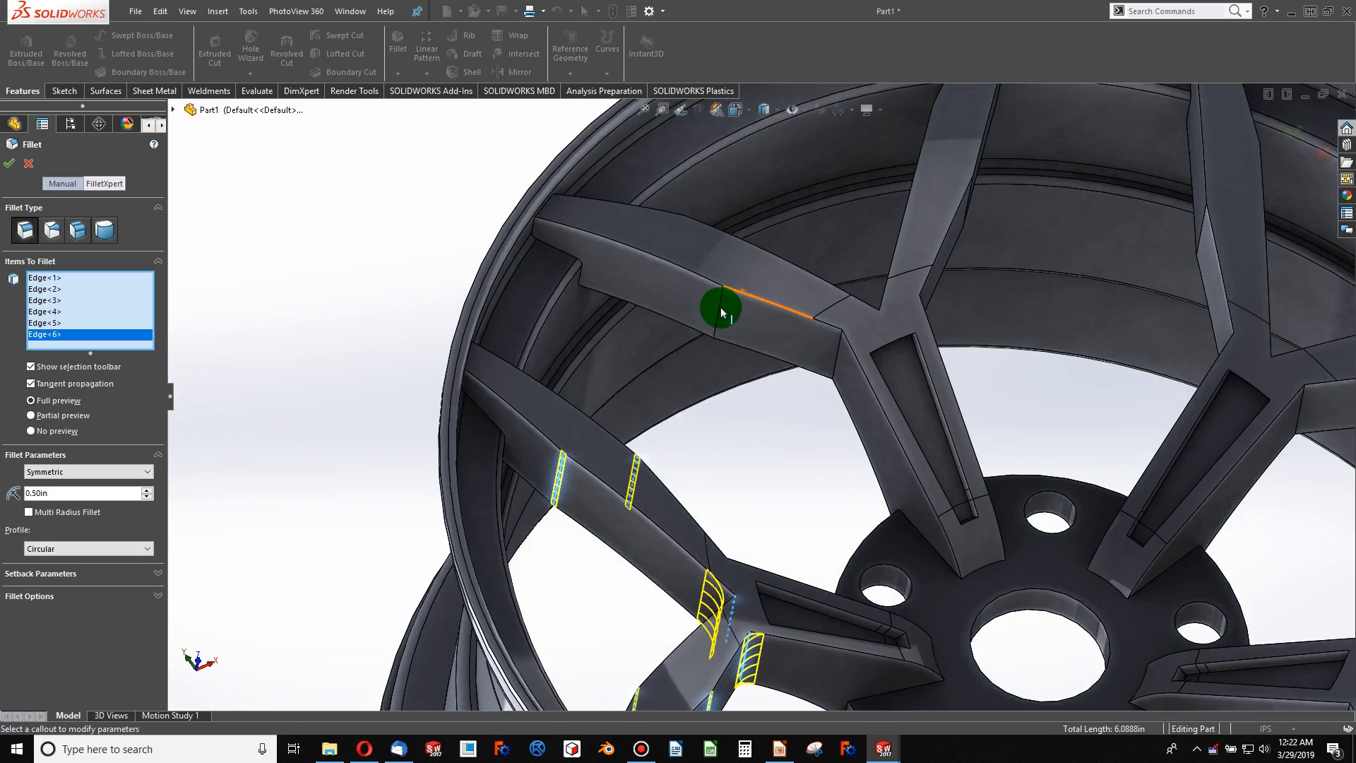
{"action": "left_click", "coordinate": [720, 310]}
{"action": "left_click", "coordinate": [835, 364]}
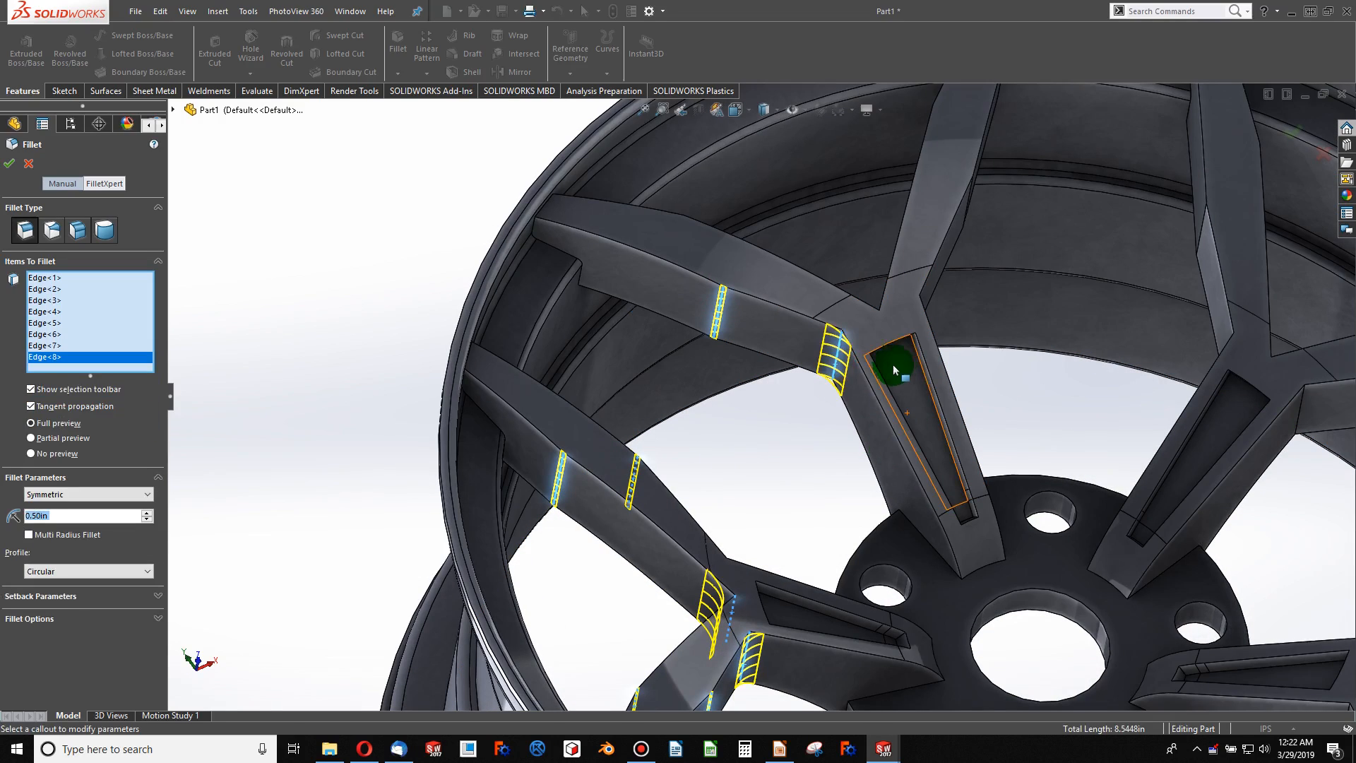
{"action": "mouse_move", "coordinate": [887, 373]}
{"action": "middle_mouse_down"}
{"action": "mouse_move", "coordinate": [902, 369]}
{"action": "mouse_move", "coordinate": [923, 515]}
{"action": "mouse_move", "coordinate": [872, 384]}
{"action": "middle_mouse_up"}
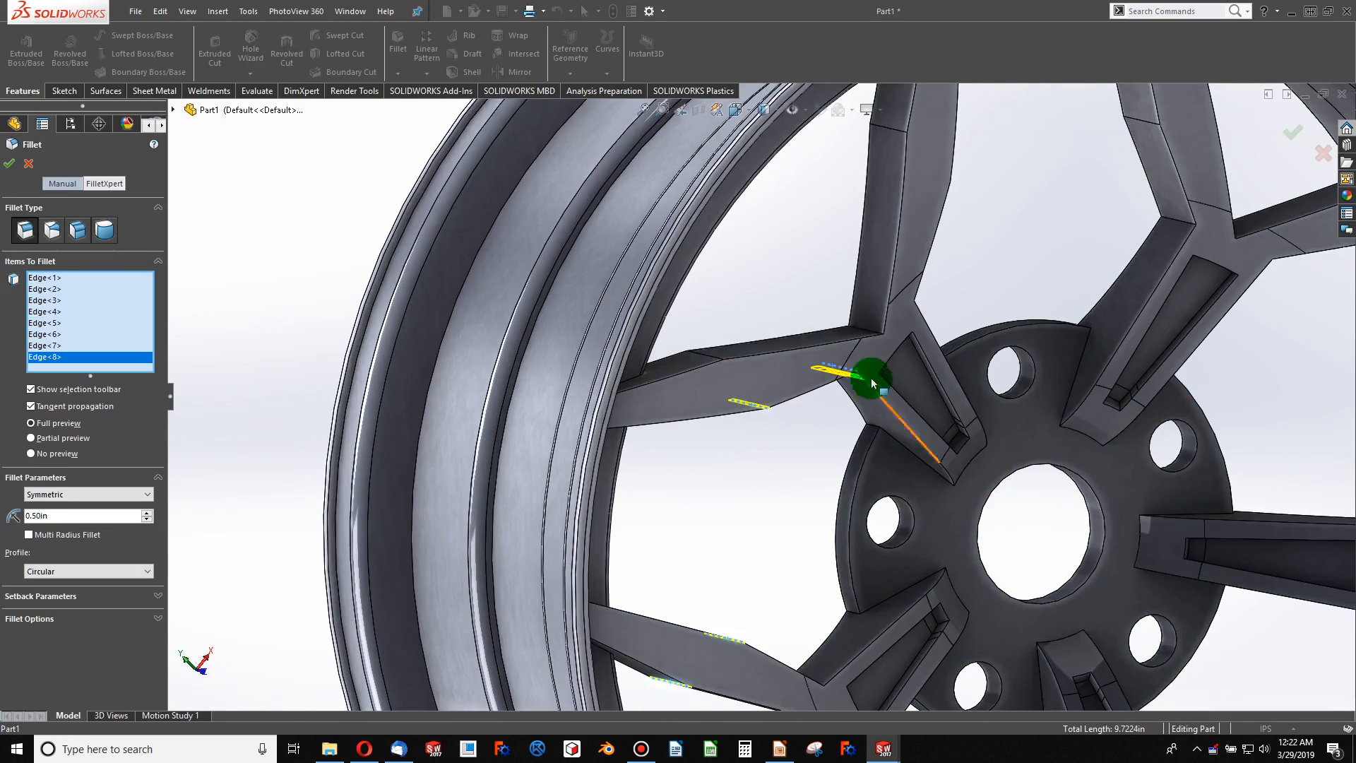
{"action": "left_click", "coordinate": [712, 355]}
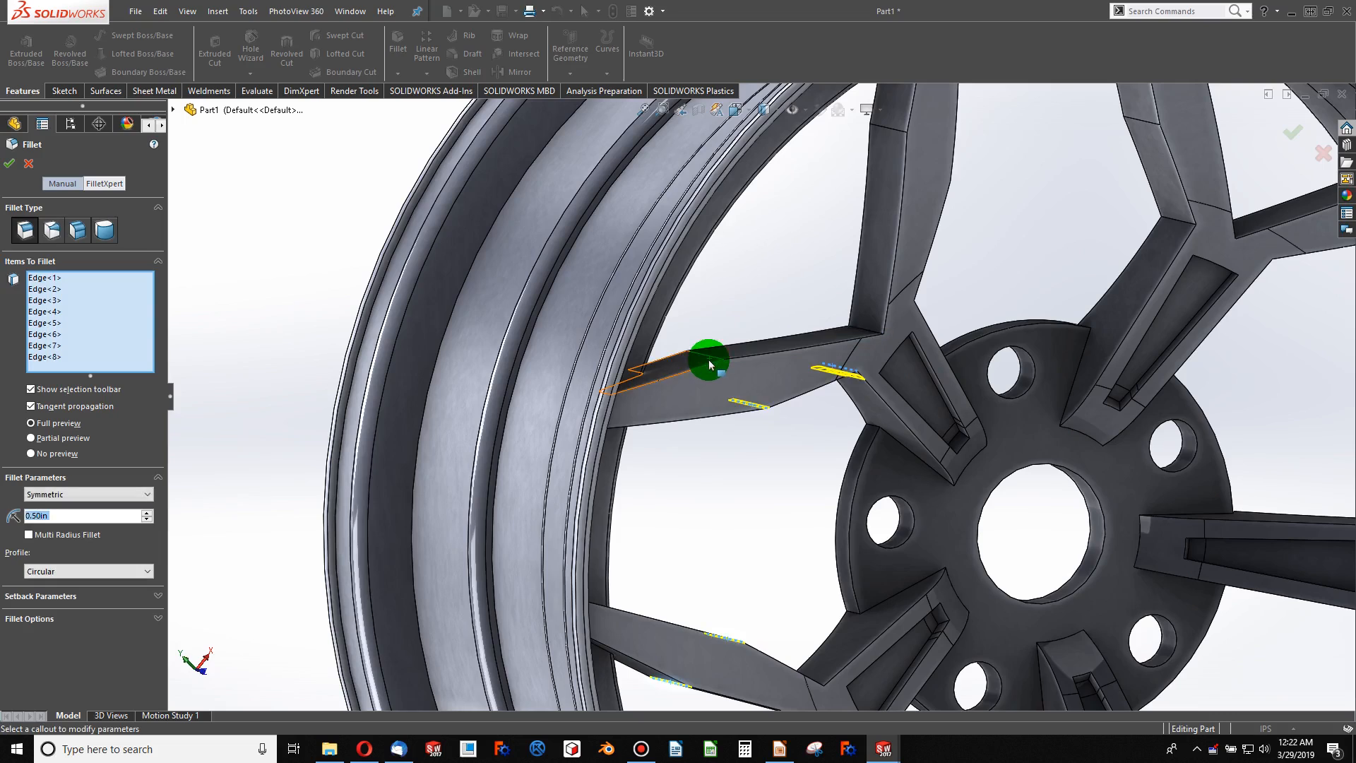
{"action": "left_click", "coordinate": [717, 362]}
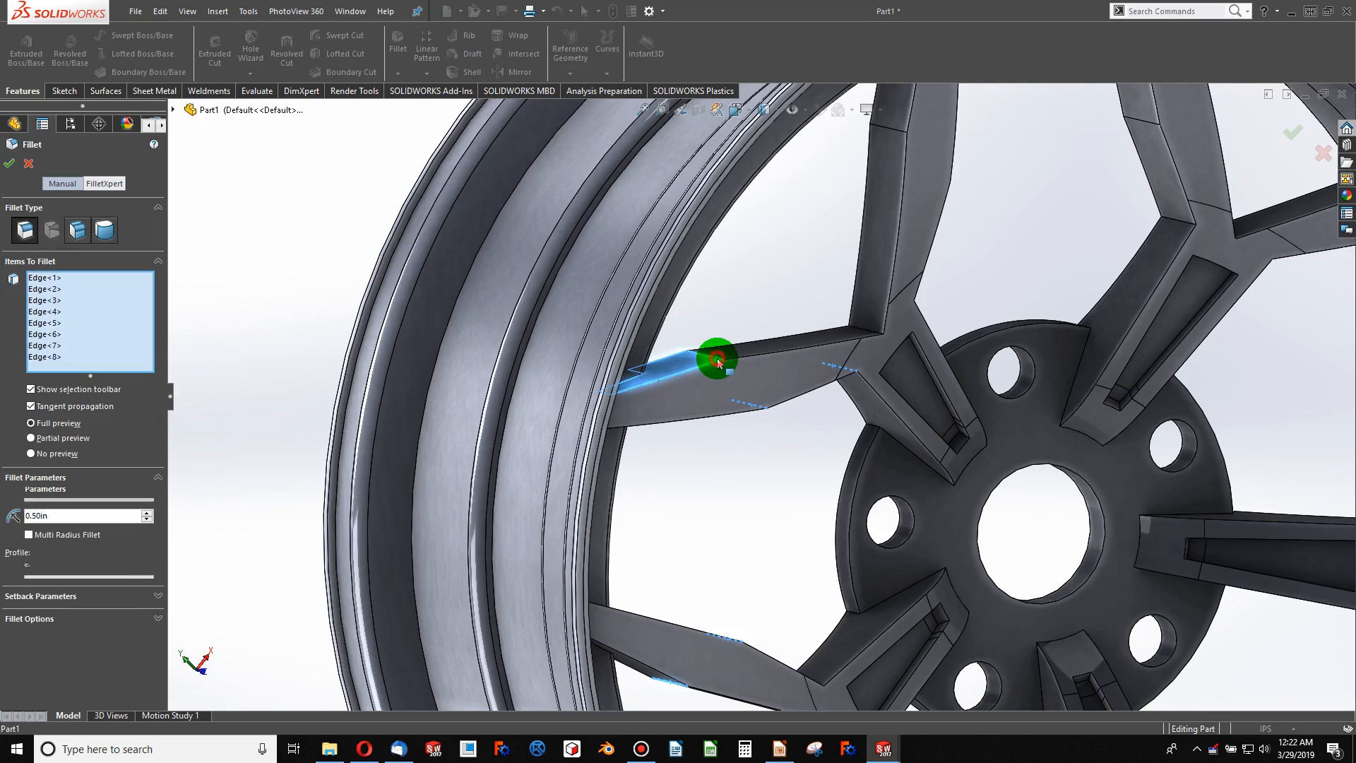
{"action": "left_click", "coordinate": [715, 355]}
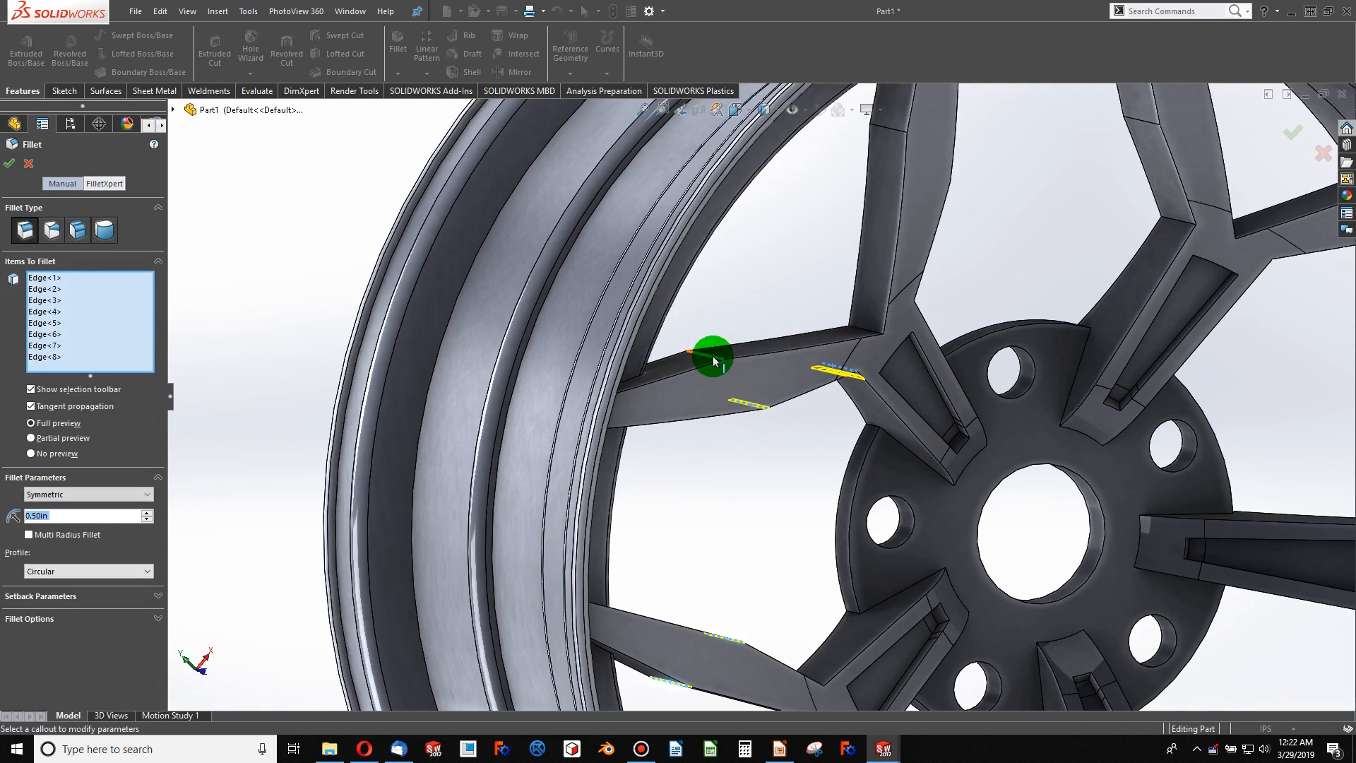
- Add the top spoke's fork edge and its right branch's two bend edges and outer junction edge to the fillet
{"action": "left_click", "coordinate": [873, 338]}
{"action": "scroll", "coordinate": [817, 345], "scroll_direction": "down", "scroll_amount": 3}
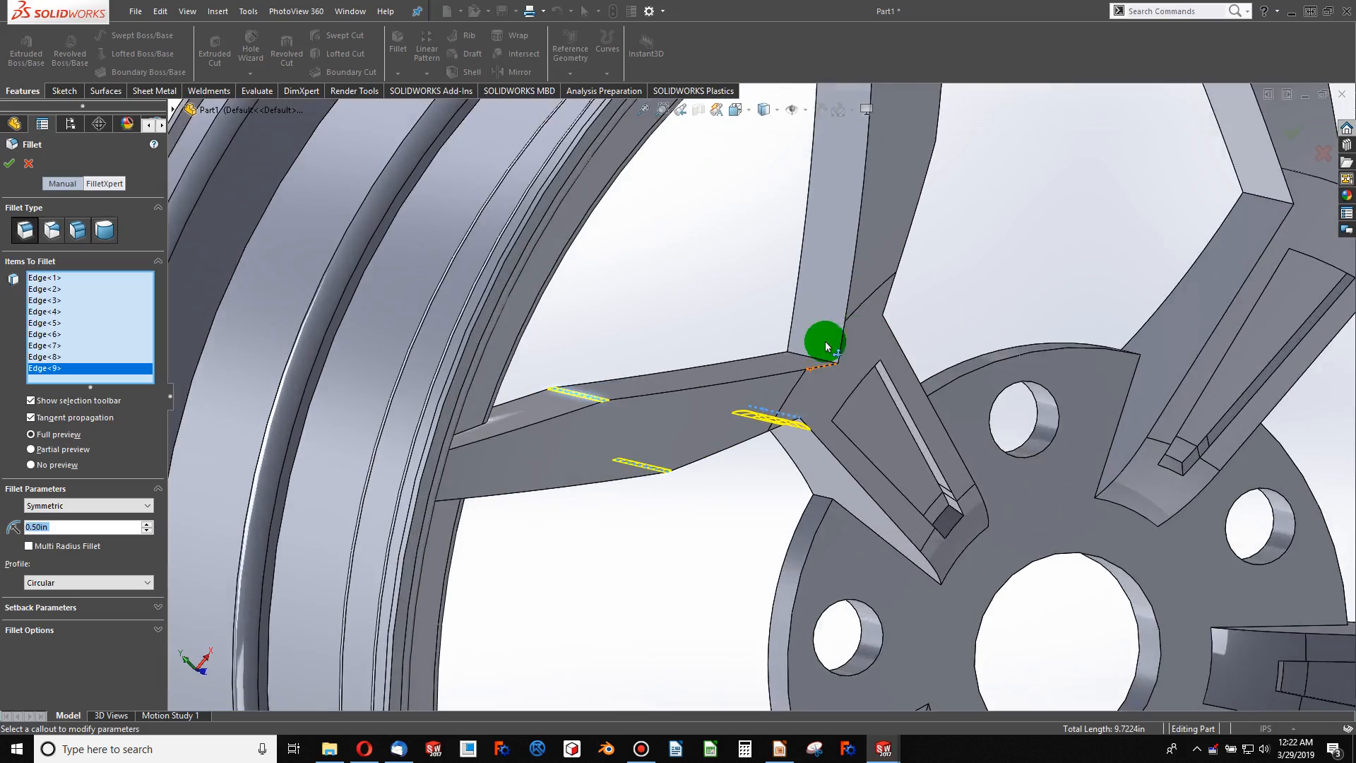
{"action": "left_click", "coordinate": [816, 361]}
{"action": "scroll", "coordinate": [810, 233], "scroll_direction": "up", "scroll_amount": 5}
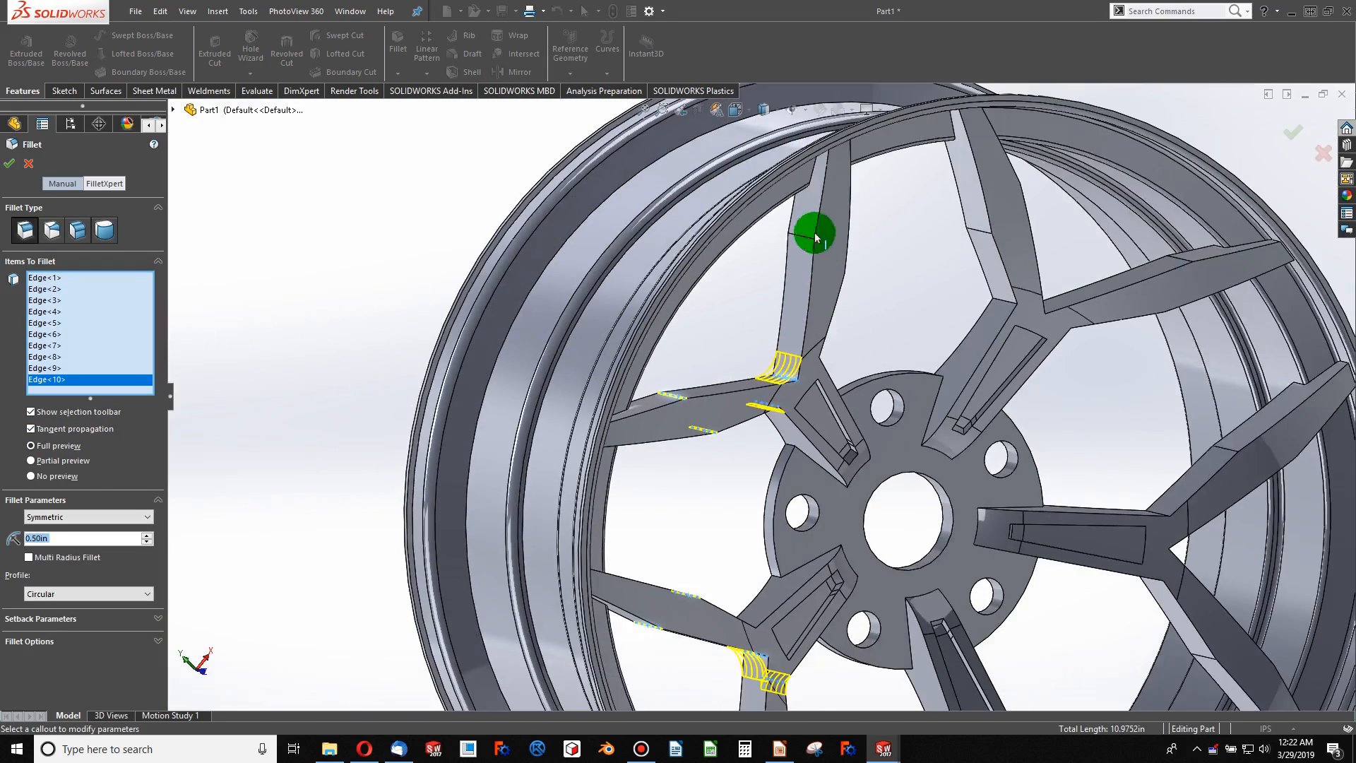
{"action": "left_click", "coordinate": [802, 240]}
{"action": "middle_click_drag", "start_coordinate": [805, 290], "coordinate": [847, 267]}
{"action": "left_click", "coordinate": [848, 272]}
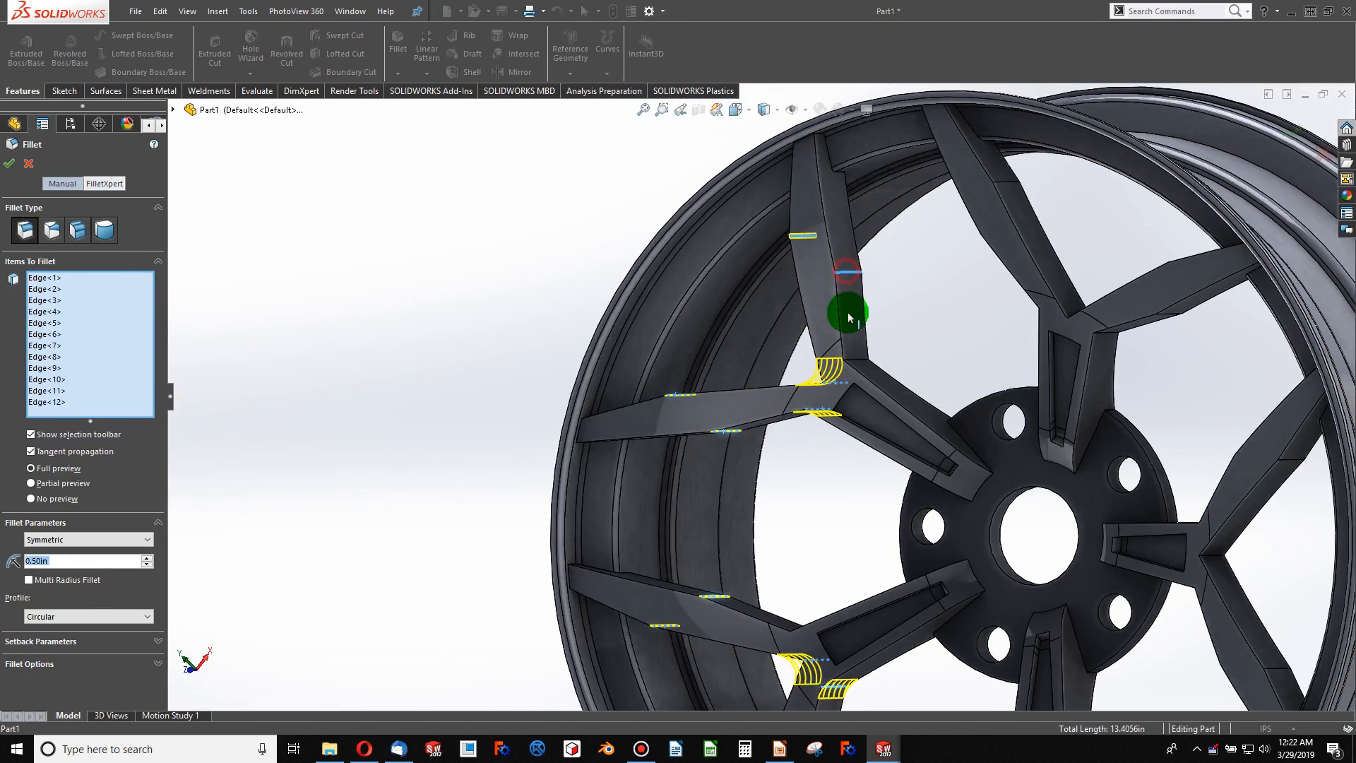
{"action": "left_click", "coordinate": [853, 361]}
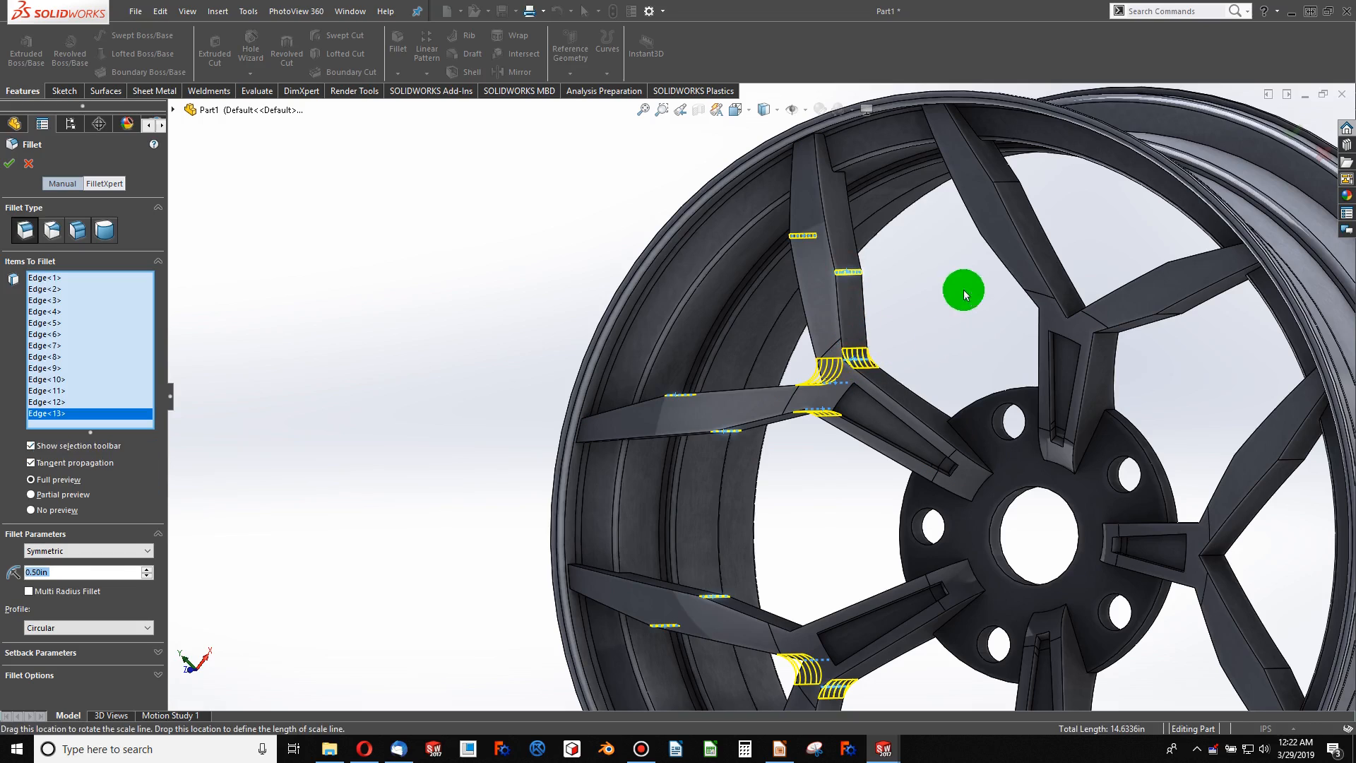
- Add the bend, junction and fork edges of both branches on the next spoke clockwise from the top one to the fillet
{"action": "left_click", "coordinate": [1009, 182]}
{"action": "middle_click_drag", "start_coordinate": [1003, 197], "coordinate": [969, 263]}
{"action": "left_click", "coordinate": [988, 261]}
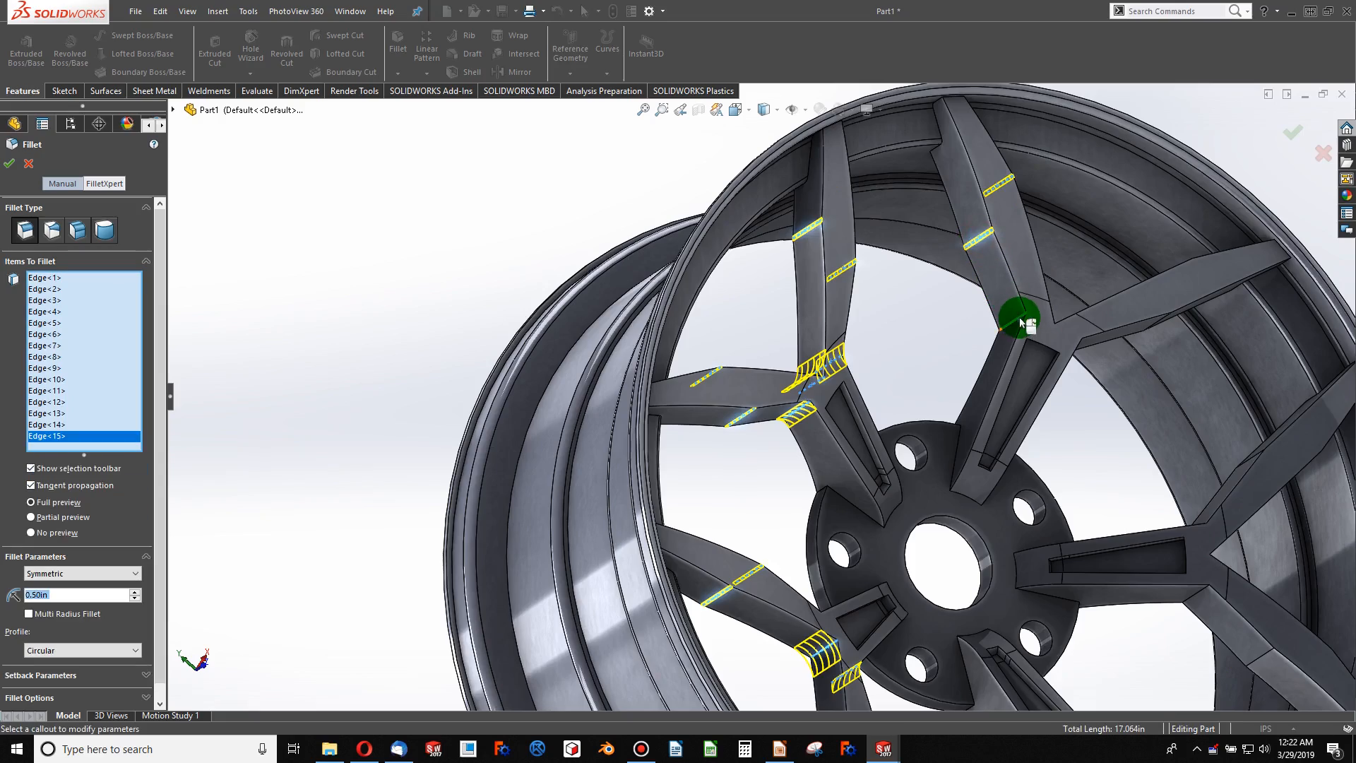
{"action": "left_click", "coordinate": [1068, 362]}
{"action": "mouse_move", "coordinate": [1068, 362]}
{"action": "middle_mouse_down"}
{"action": "mouse_move", "coordinate": [1044, 339]}
{"action": "mouse_move", "coordinate": [1038, 354]}
{"action": "mouse_move", "coordinate": [1090, 351]}
{"action": "middle_mouse_up"}
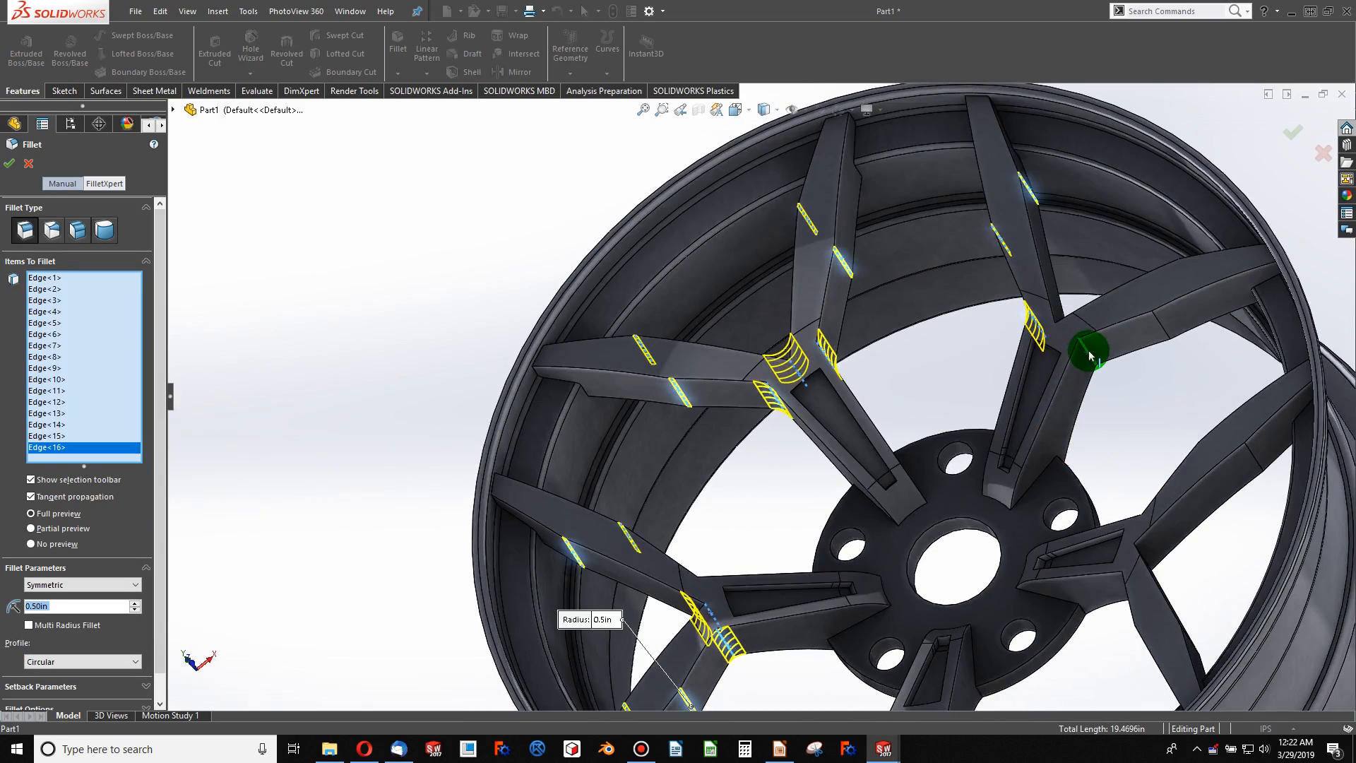
{"action": "left_click", "coordinate": [1156, 333]}
{"action": "left_click", "coordinate": [1129, 294]}
{"action": "middle_click_drag", "start_coordinate": [1129, 294], "coordinate": [1128, 365]}
{"action": "left_click", "coordinate": [1063, 260]}
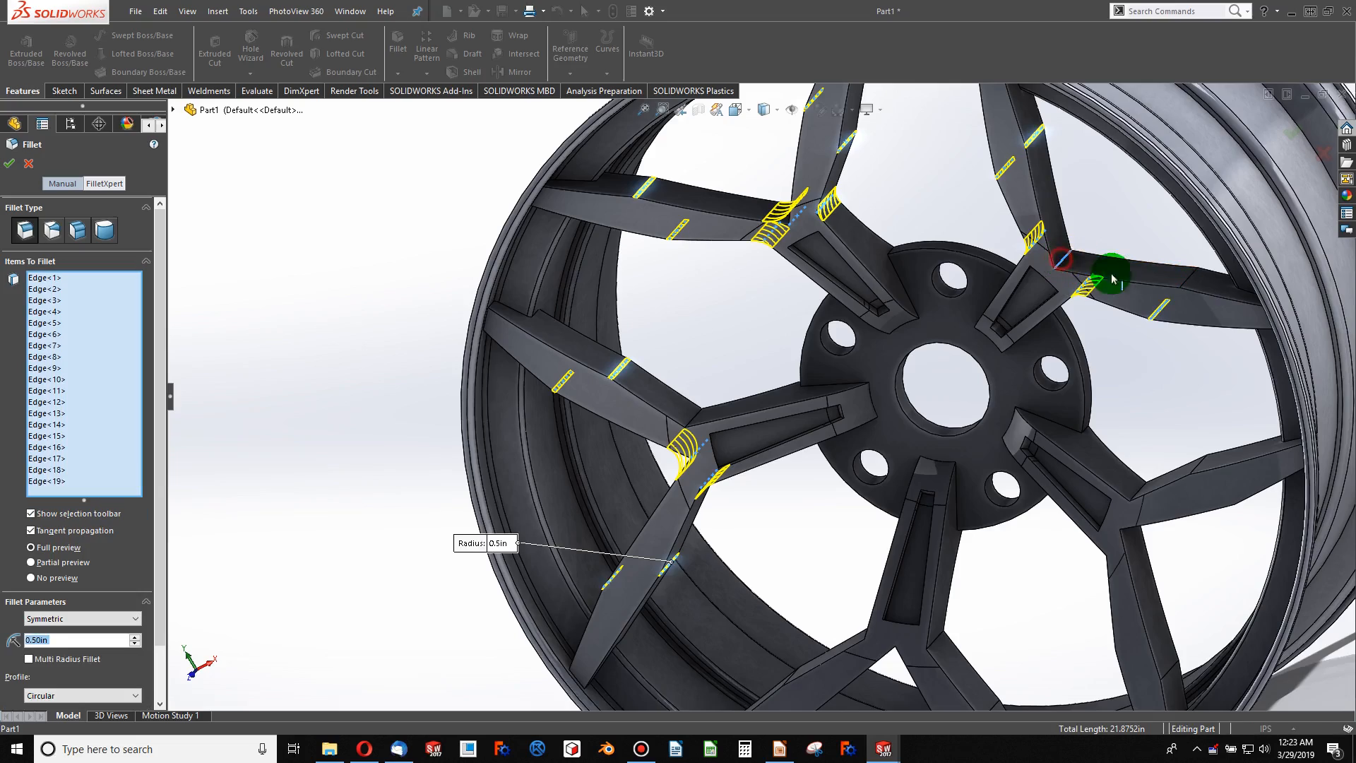
{"action": "left_click", "coordinate": [1189, 278]}
- Add the fourth spoke's fork edge and the near branch's two bend edges and outer junction edge to the fillet
{"action": "scroll", "coordinate": [1158, 350], "scroll_direction": "up", "scroll_amount": 4}
{"action": "middle_click_drag", "start_coordinate": [1045, 396], "coordinate": [1071, 324]}
{"action": "scroll", "coordinate": [828, 336], "scroll_direction": "down", "scroll_amount": 5}
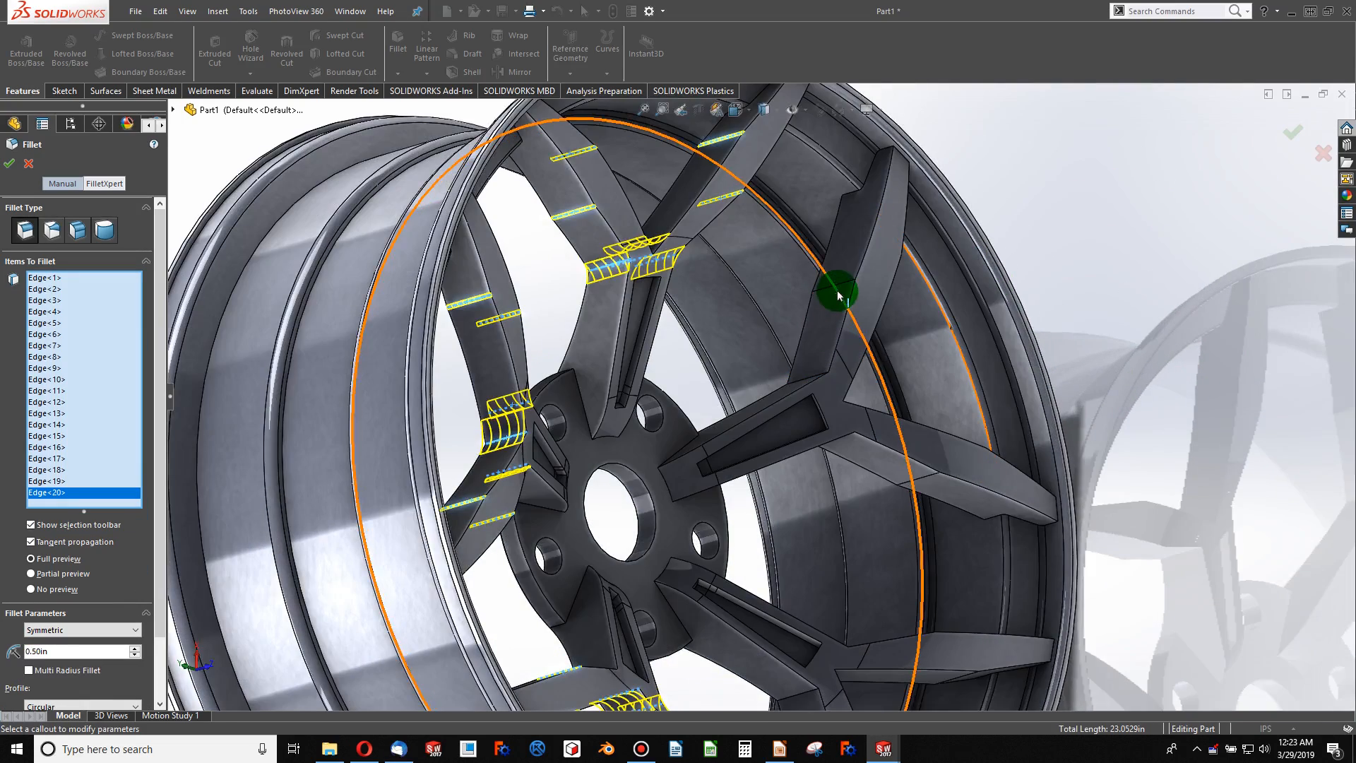
{"action": "left_click", "coordinate": [838, 286]}
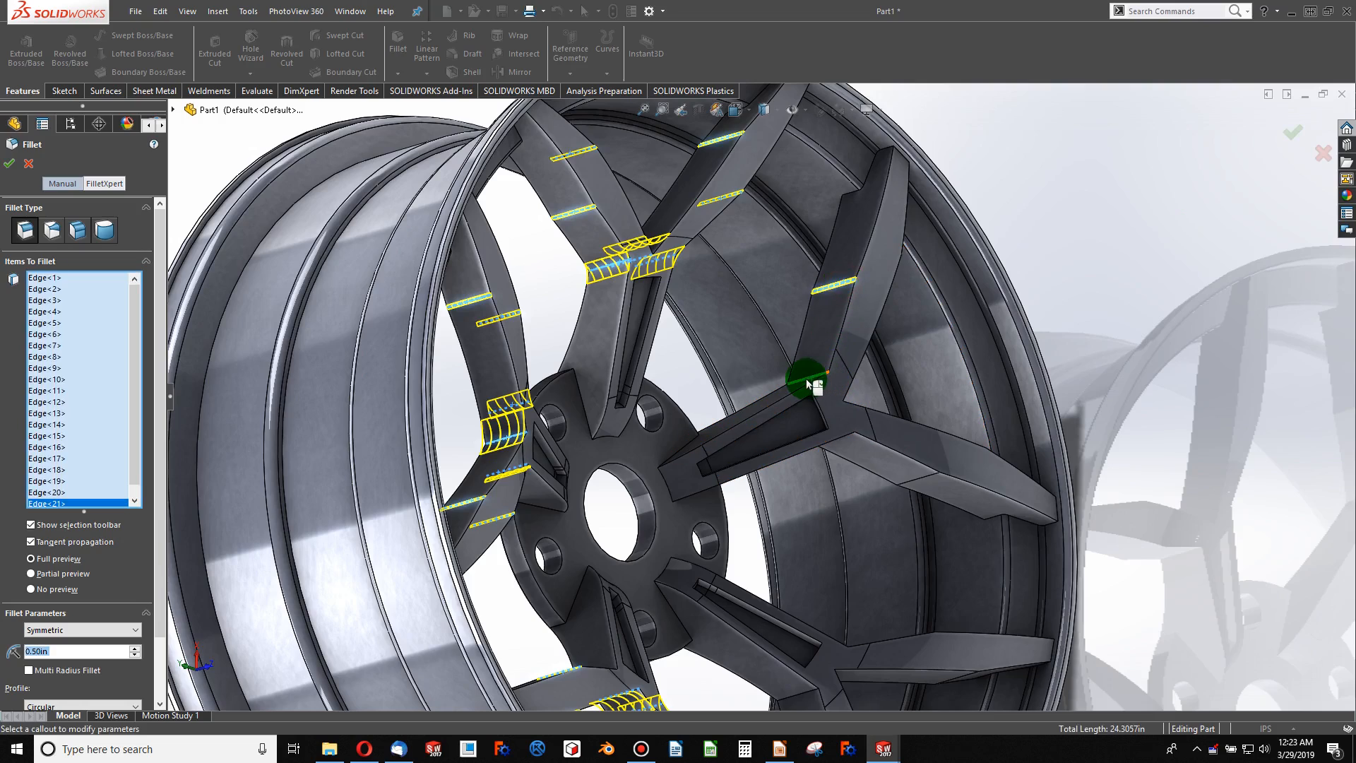
{"action": "left_click", "coordinate": [807, 381]}
{"action": "middle_click_drag", "start_coordinate": [902, 397], "coordinate": [752, 418]}
{"action": "left_click", "coordinate": [753, 413]}
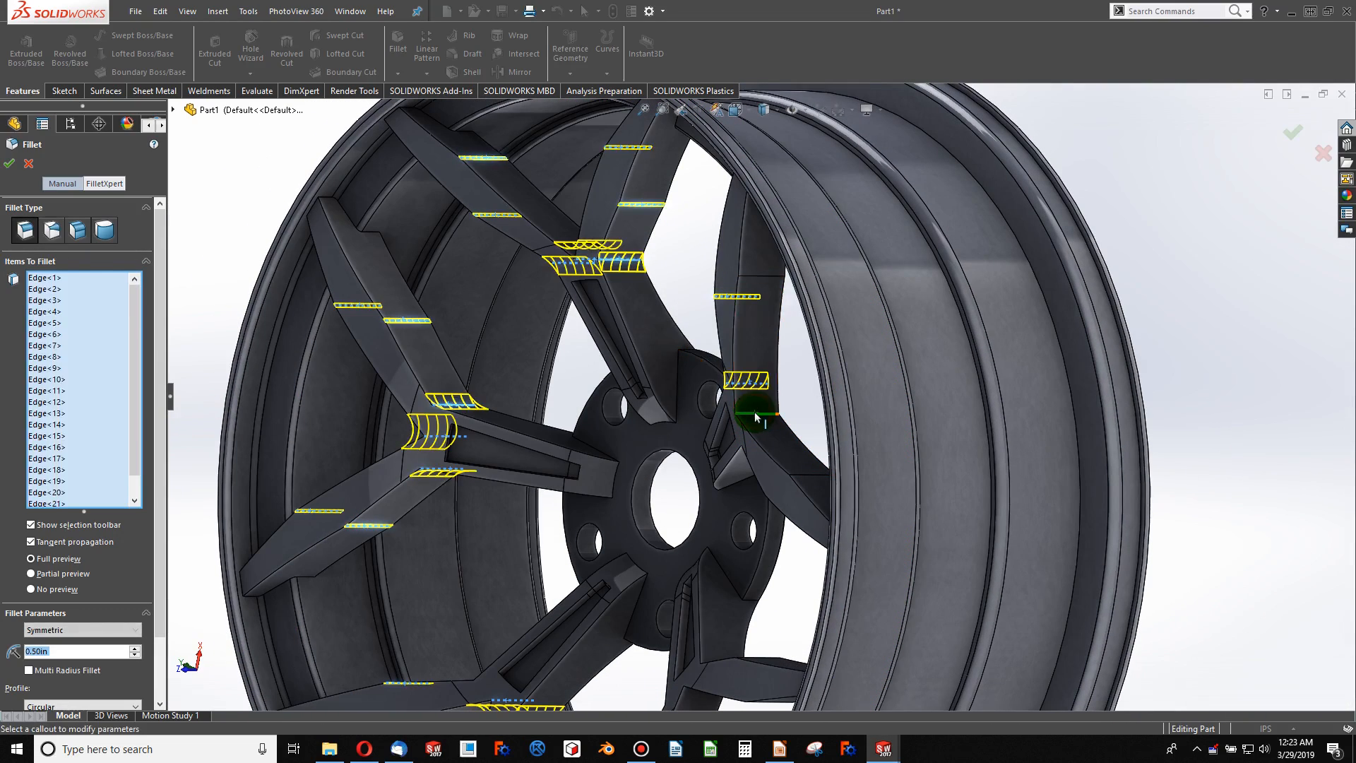
{"action": "left_click", "coordinate": [751, 278]}
- Add the two bend edges and outer junction edge of the fourth spoke's other branch to the fillet
{"action": "scroll", "coordinate": [765, 387], "scroll_direction": "up", "scroll_amount": 3}
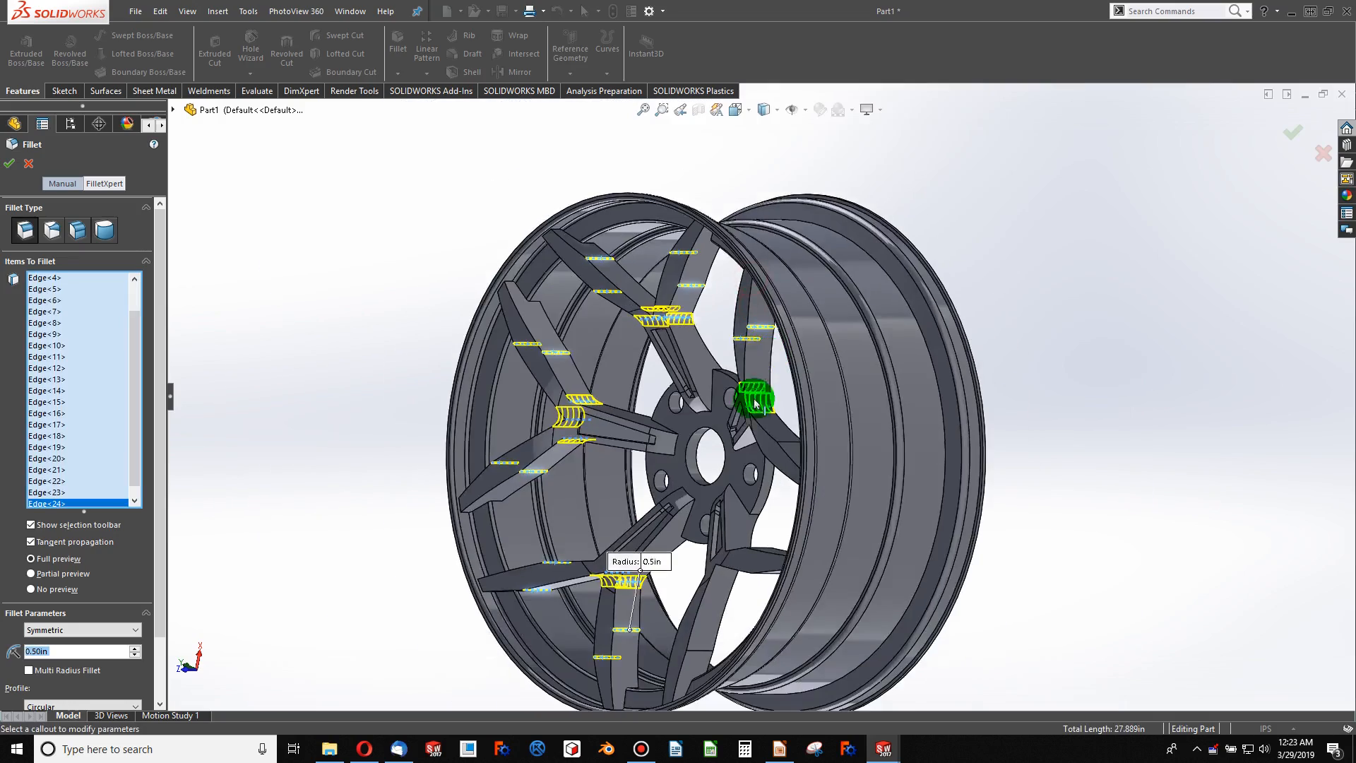
{"action": "scroll", "coordinate": [792, 422], "scroll_direction": "down", "scroll_amount": 3}
{"action": "left_click", "coordinate": [795, 447]}
{"action": "mouse_move", "coordinate": [793, 450]}
{"action": "middle_mouse_down"}
{"action": "mouse_move", "coordinate": [833, 339]}
{"action": "mouse_move", "coordinate": [802, 454]}
{"action": "middle_mouse_up"}
{"action": "left_click", "coordinate": [812, 436]}
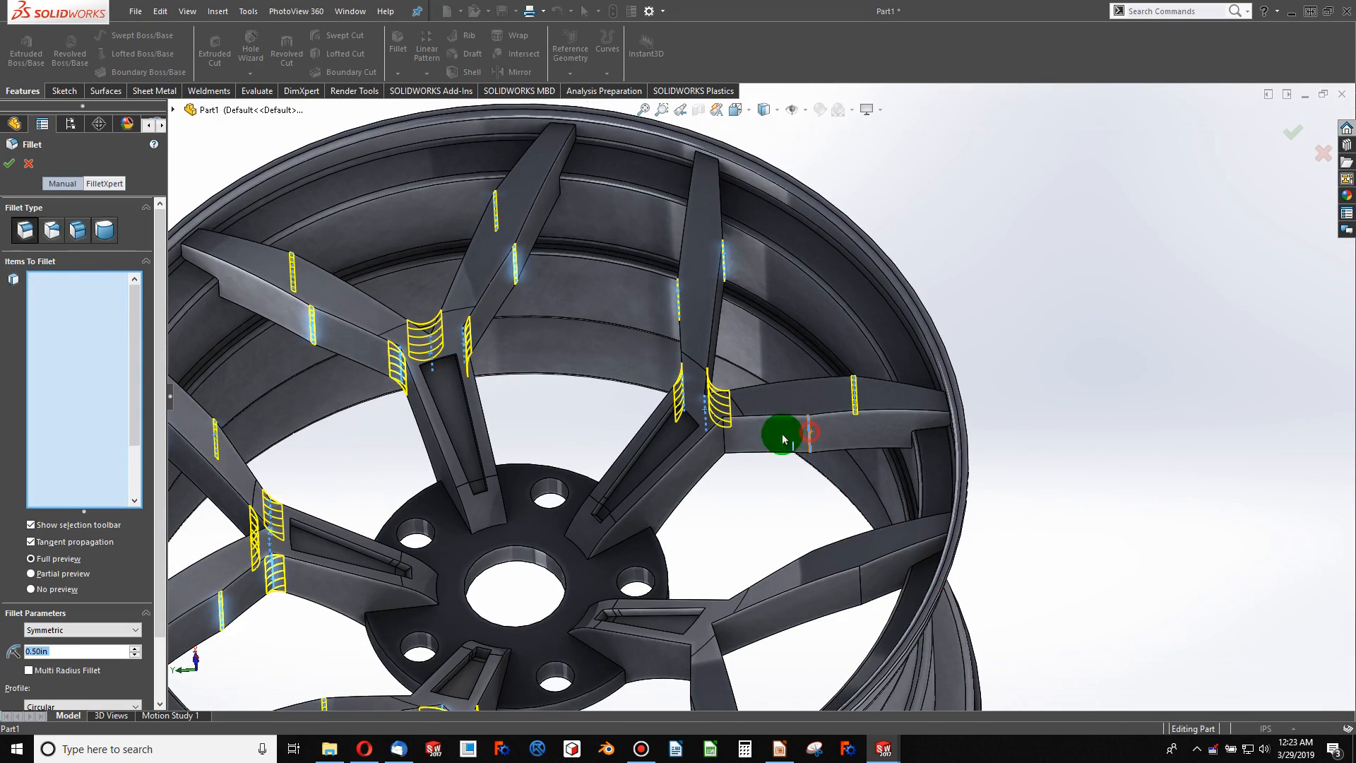
{"action": "left_click", "coordinate": [727, 443]}
- Add the bend edges and the adjoining junction edge of the first branch on the last unselected spoke to the fillet
{"action": "scroll", "coordinate": [726, 445], "scroll_direction": "up", "scroll_amount": 3}
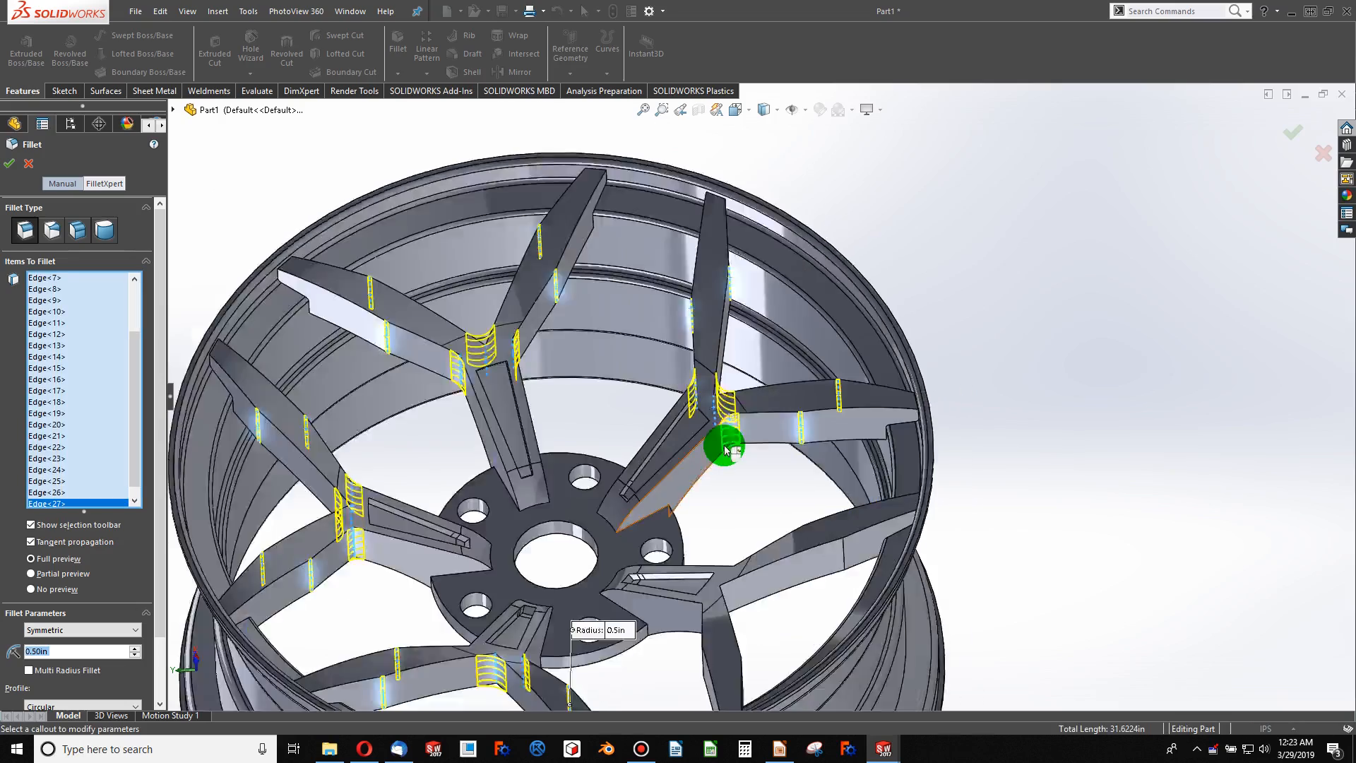
{"action": "middle_click_drag", "start_coordinate": [726, 445], "coordinate": [802, 475]}
{"action": "left_click", "coordinate": [831, 467]}
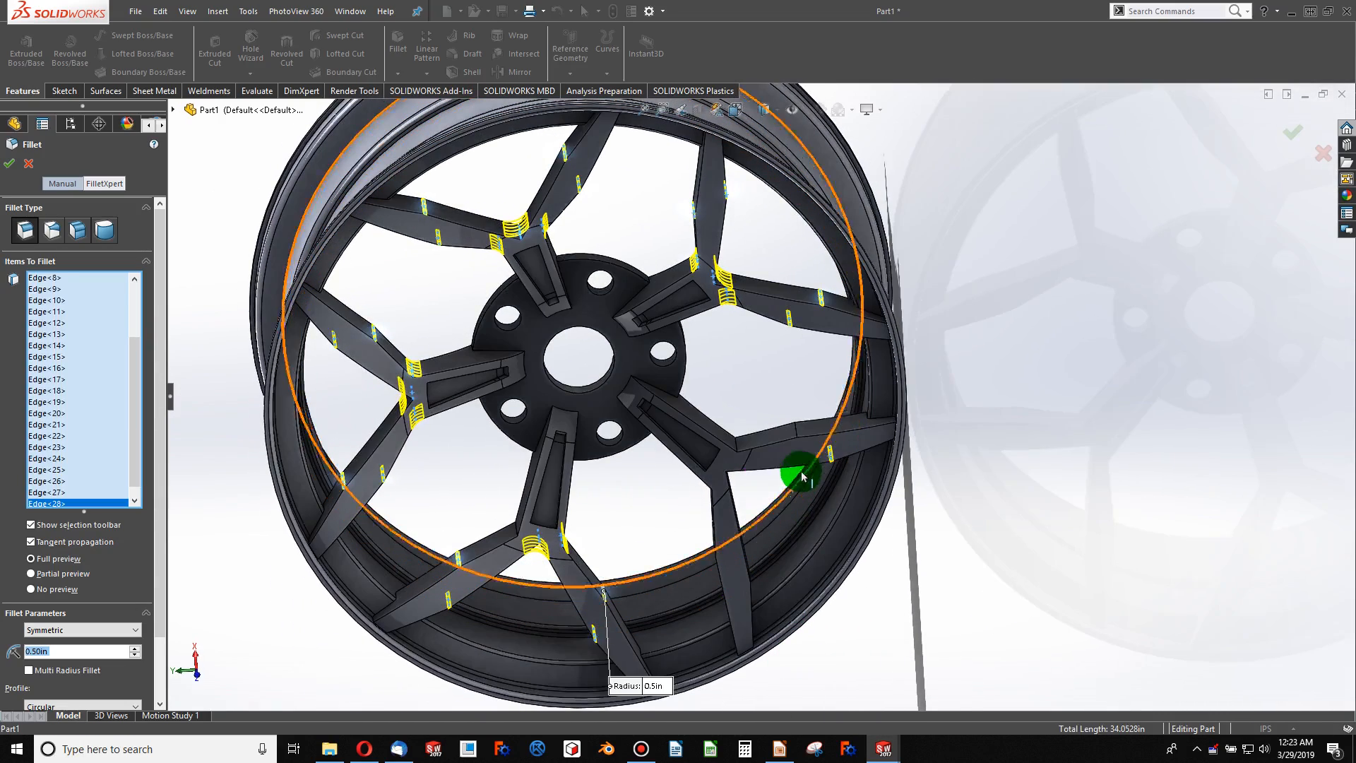
{"action": "left_click", "coordinate": [796, 435]}
{"action": "left_click", "coordinate": [737, 450]}
- Add the last spoke's remaining branch bend and junction edges and create the 0.50 in fillet on all five spokes
{"action": "mouse_move", "coordinate": [735, 454]}
{"action": "middle_mouse_down"}
{"action": "mouse_move", "coordinate": [747, 448]}
{"action": "mouse_move", "coordinate": [747, 294]}
{"action": "mouse_move", "coordinate": [753, 488]}
{"action": "mouse_move", "coordinate": [690, 484]}
{"action": "mouse_move", "coordinate": [663, 523]}
{"action": "mouse_move", "coordinate": [748, 536]}
{"action": "mouse_move", "coordinate": [578, 520]}
{"action": "middle_mouse_up"}
{"action": "scroll", "coordinate": [753, 487], "scroll_direction": "down", "scroll_amount": 3}
{"action": "left_click", "coordinate": [689, 482]}
{"action": "scroll", "coordinate": [690, 482], "scroll_direction": "up", "scroll_amount": 3}
{"action": "left_click", "coordinate": [672, 534]}
{"action": "left_click", "coordinate": [544, 499]}
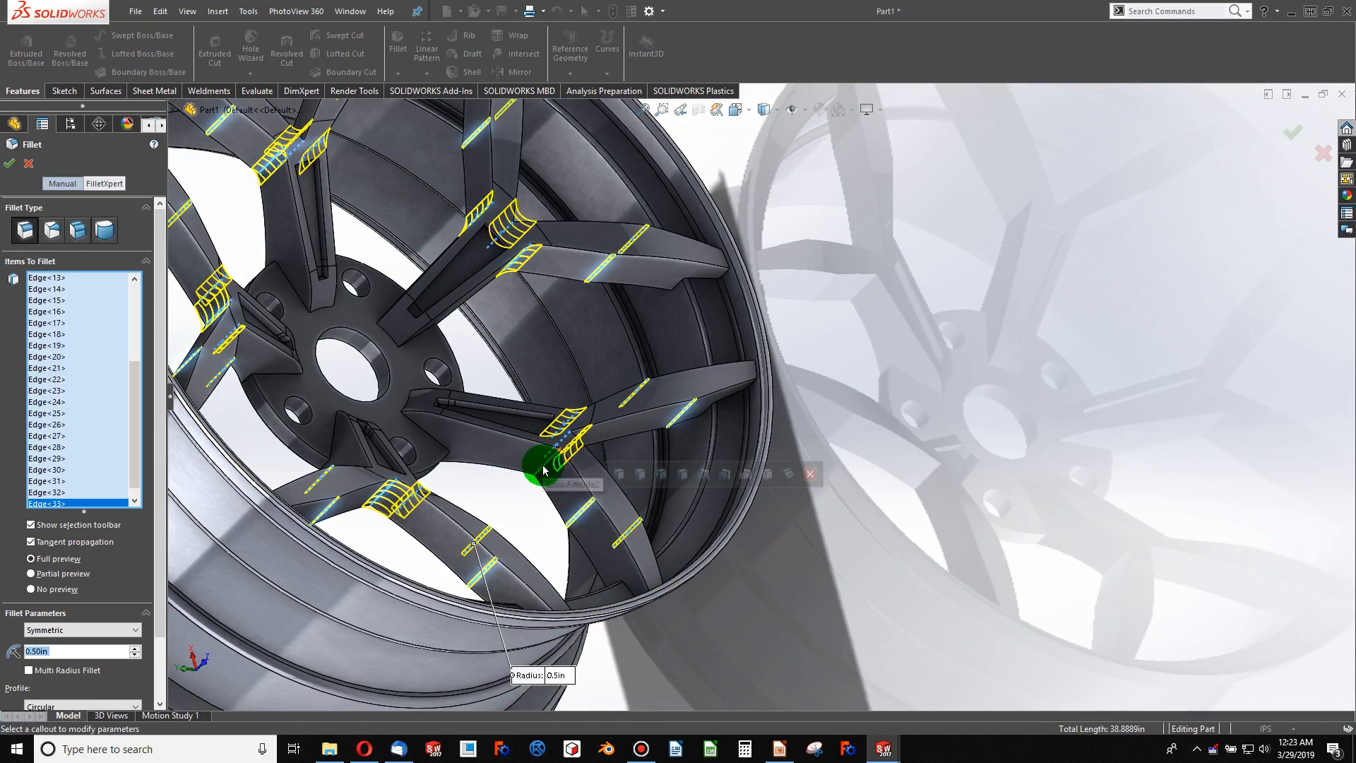
{"action": "left_click", "coordinate": [543, 470]}
{"action": "scroll", "coordinate": [552, 458], "scroll_direction": "up", "scroll_amount": 4}
{"action": "middle_click_drag", "start_coordinate": [538, 466], "coordinate": [380, 531]}
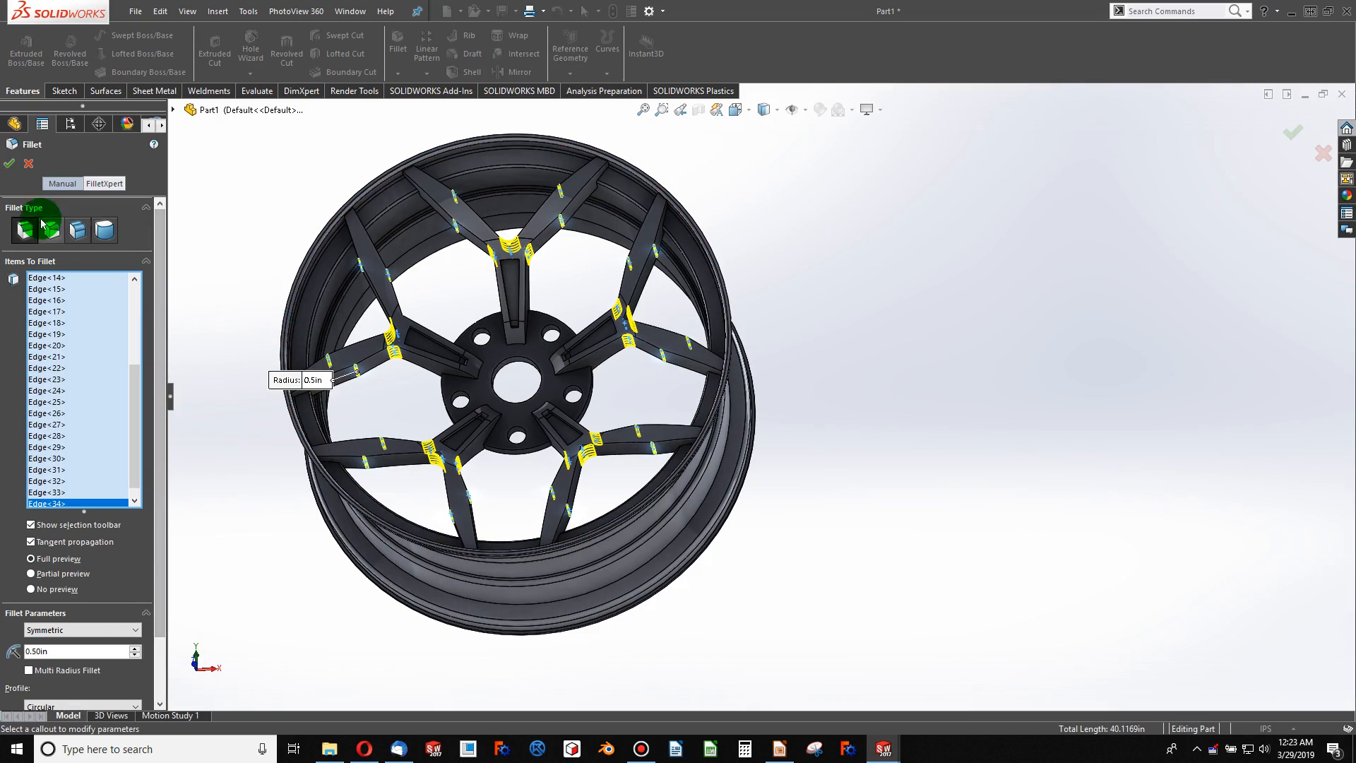
{"action": "left_click", "coordinate": [7, 167]}
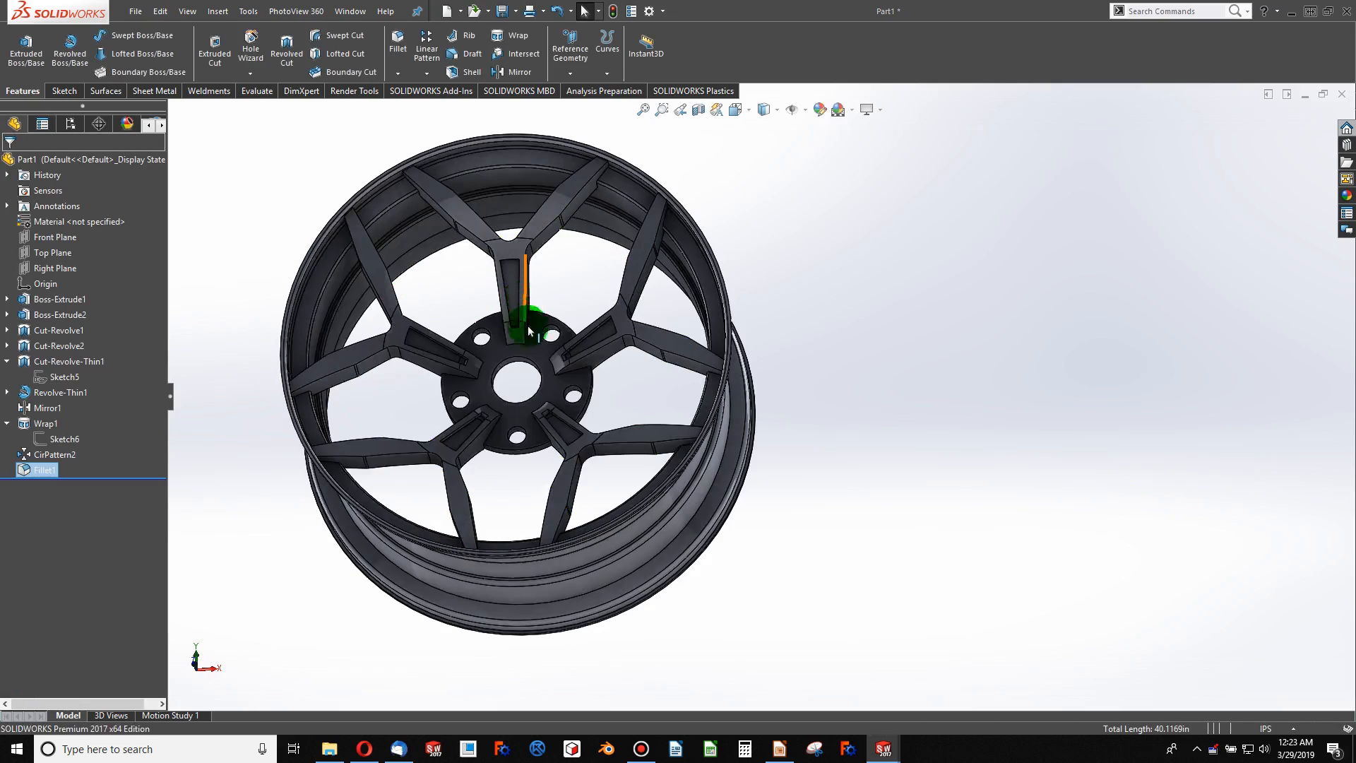
{"action": "scroll", "coordinate": [533, 326], "scroll_direction": "down", "scroll_amount": 3}
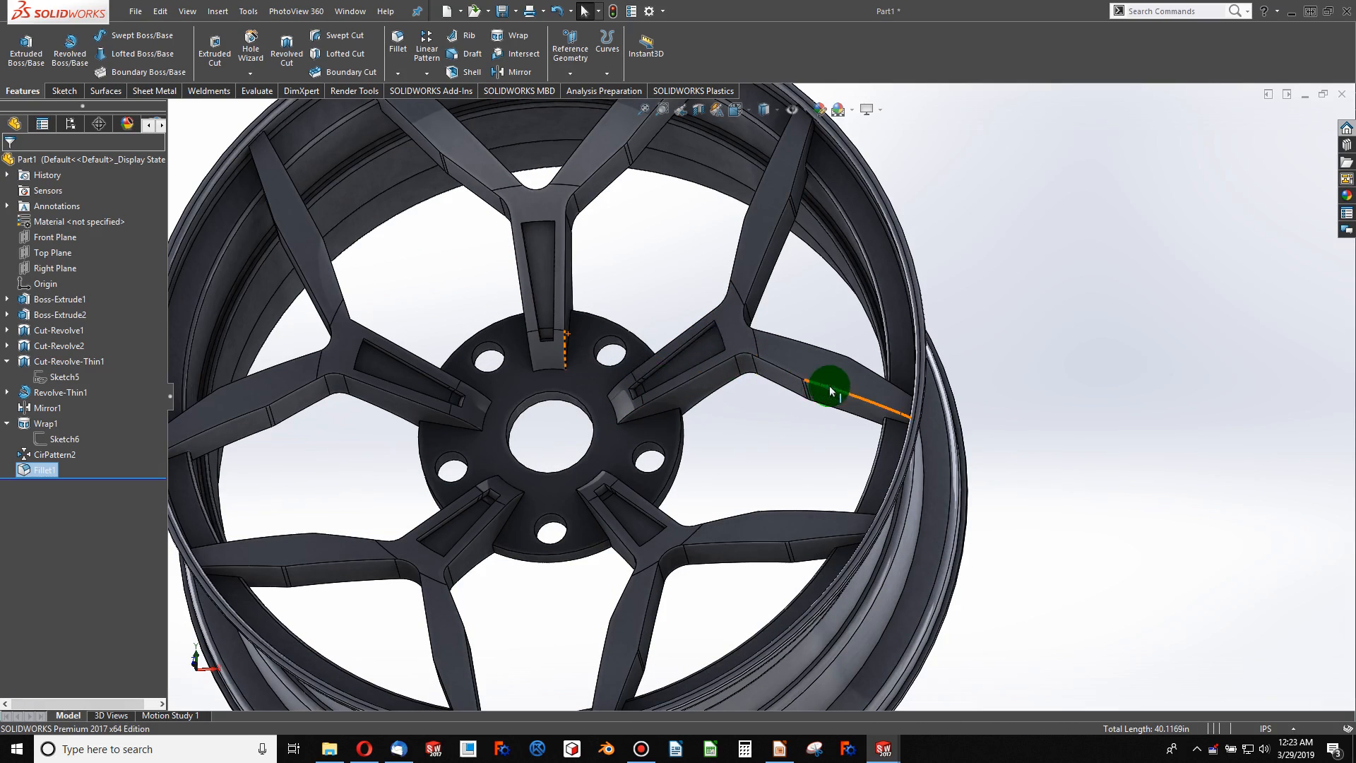
{"action": "key", "text": "alt+Tab"}
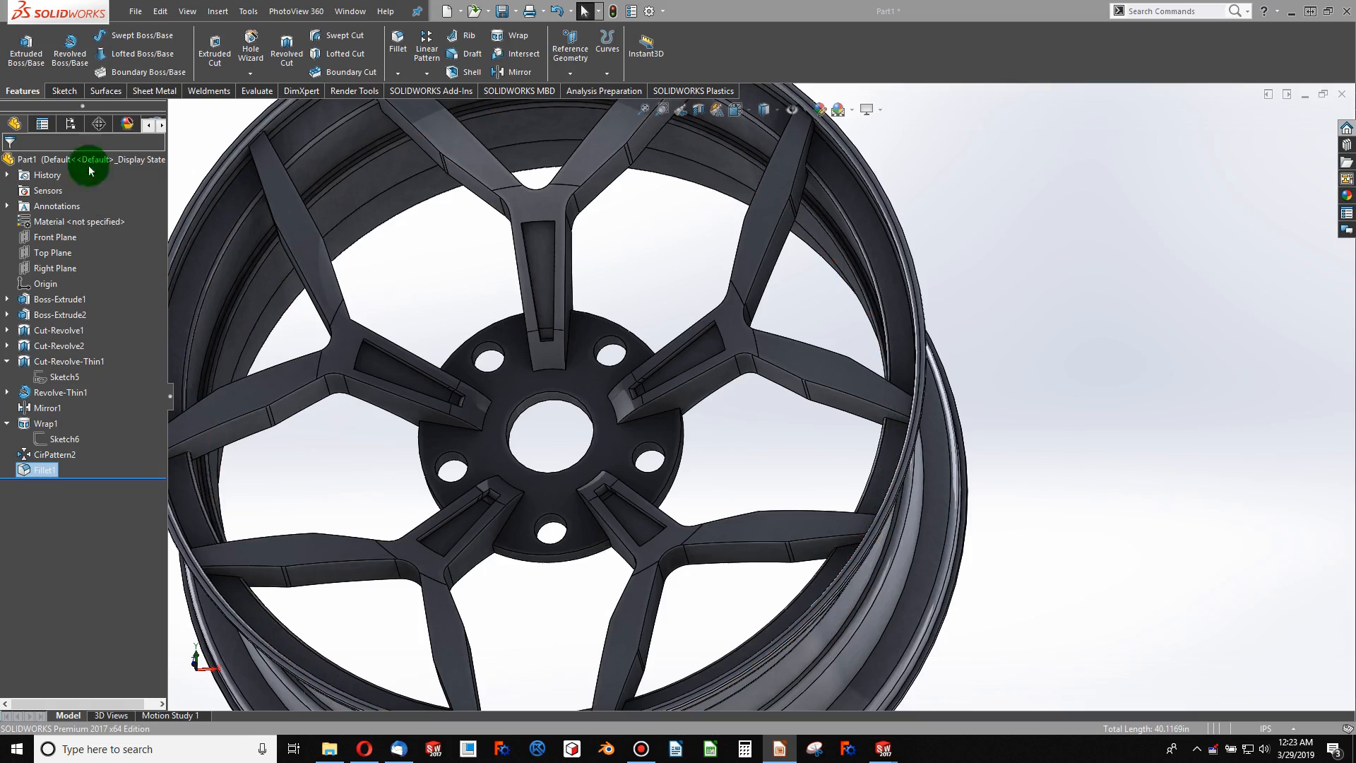
{"action": "left_click", "coordinate": [398, 42]}
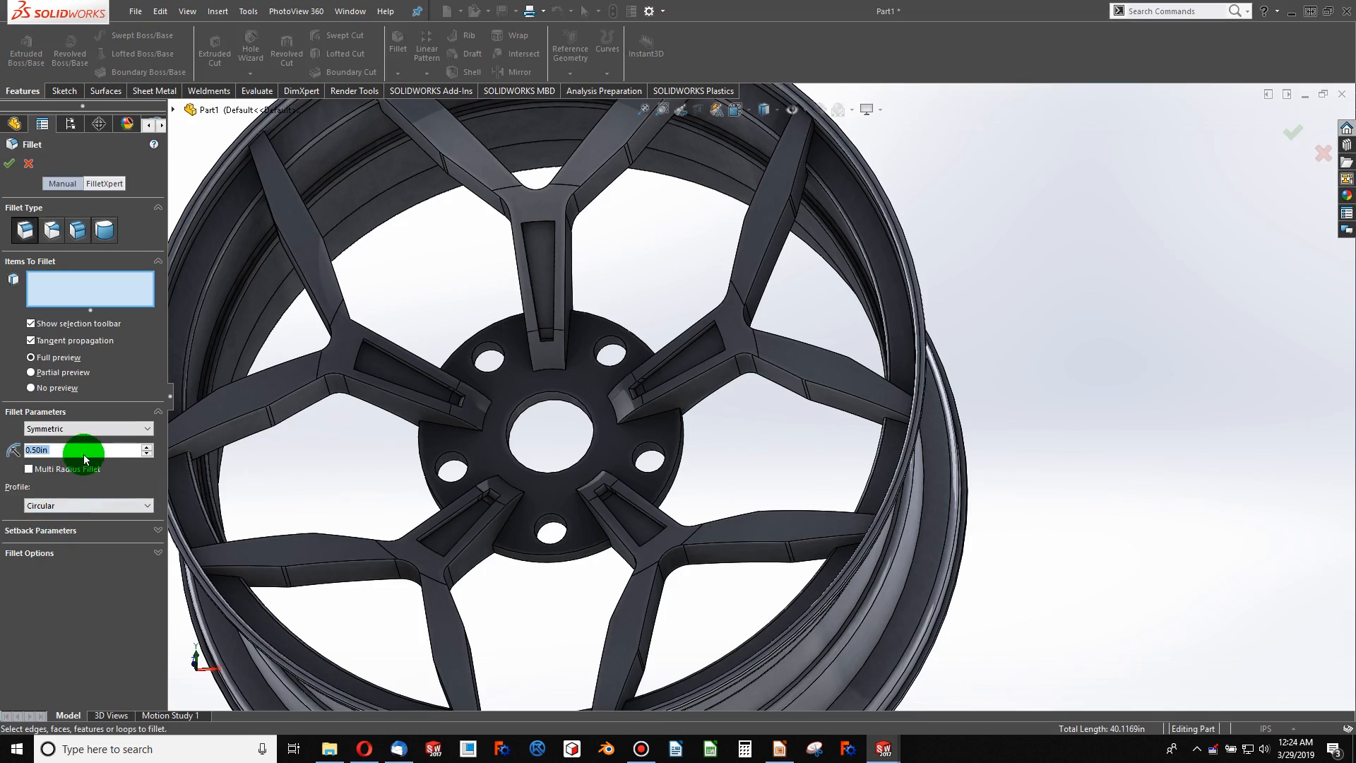
{"action": "type", "text": ".2"}
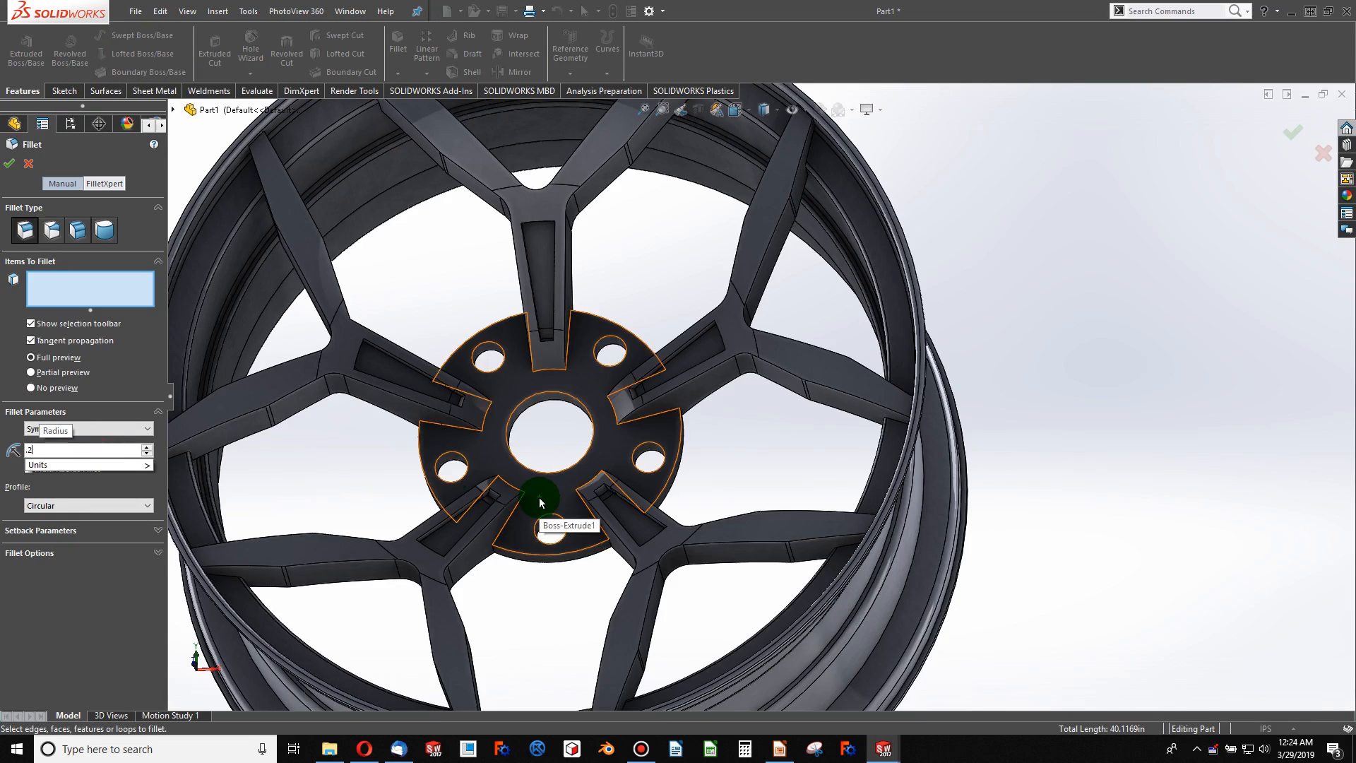
{"action": "key", "text": "Return"}
{"action": "left_click", "coordinate": [303, 275]}
{"action": "left_click", "coordinate": [316, 222]}
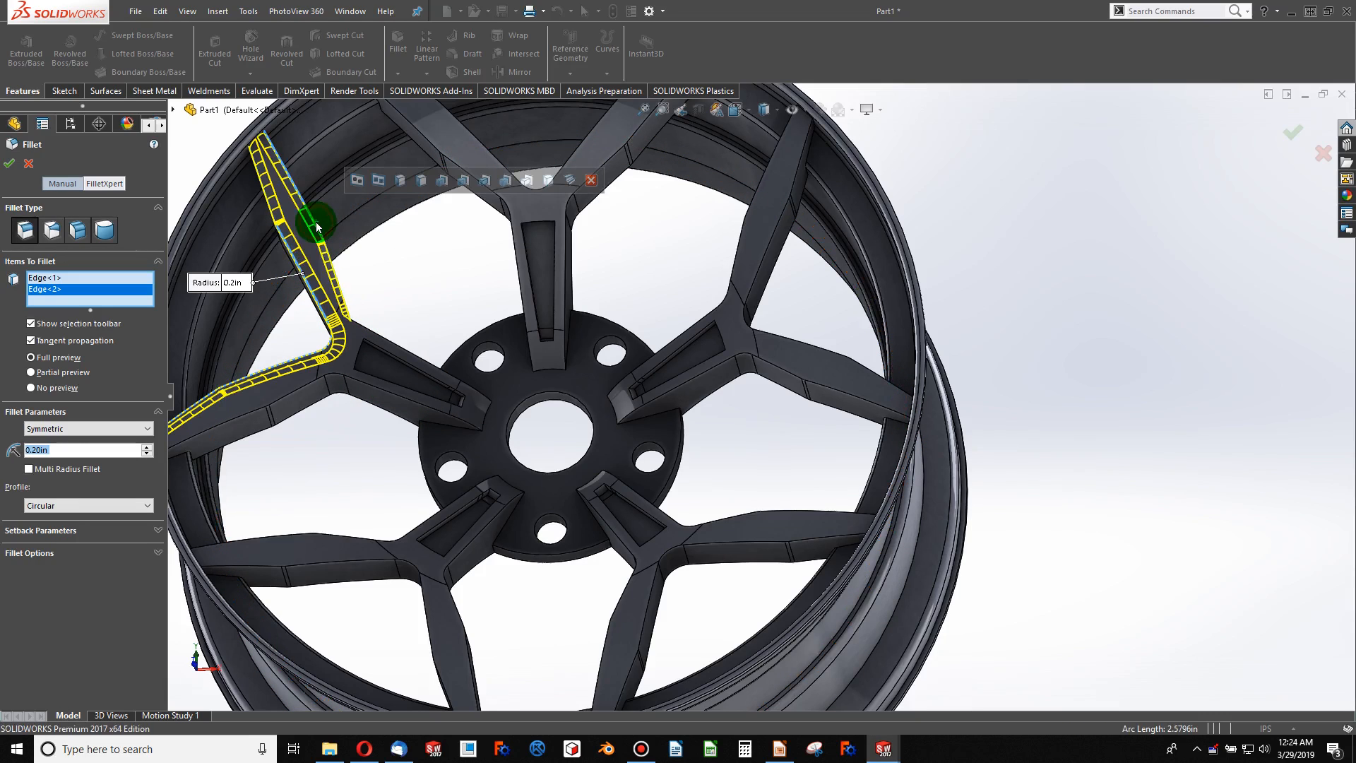
{"action": "scroll", "coordinate": [315, 228], "scroll_direction": "down", "scroll_amount": 6}
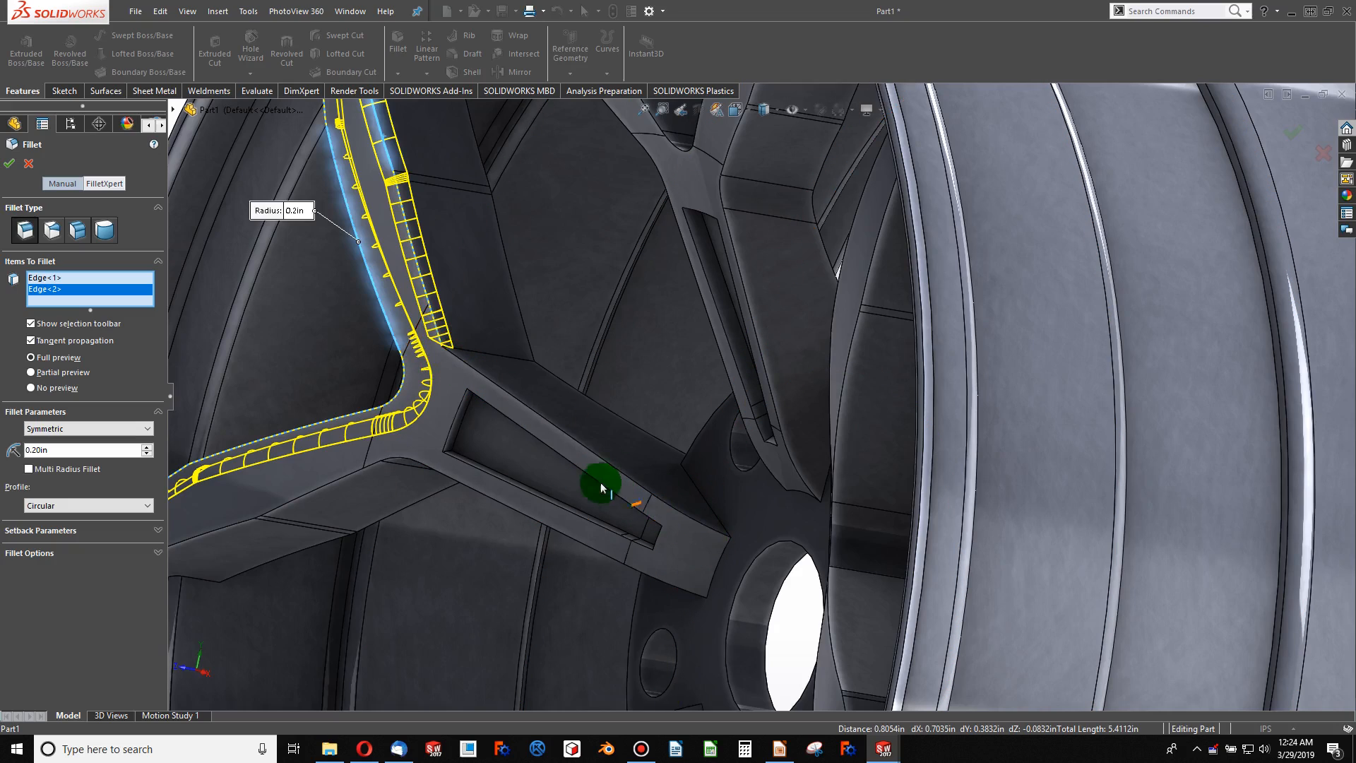
{"action": "key", "text": "Return"}
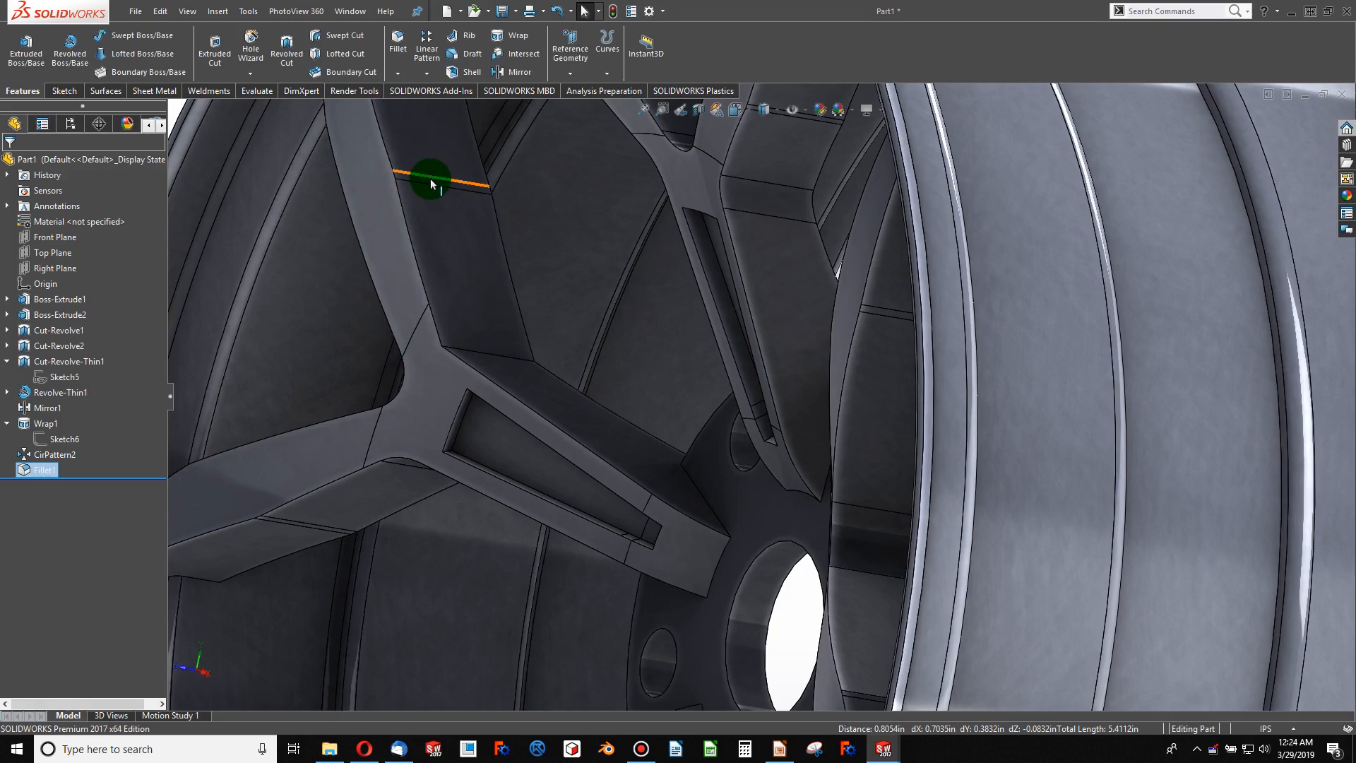
- Edit the existing 0.50 in spoke fillet to include the missed junction edge where the branch meets the spoke's stem
{"action": "right_click", "coordinate": [430, 181]}
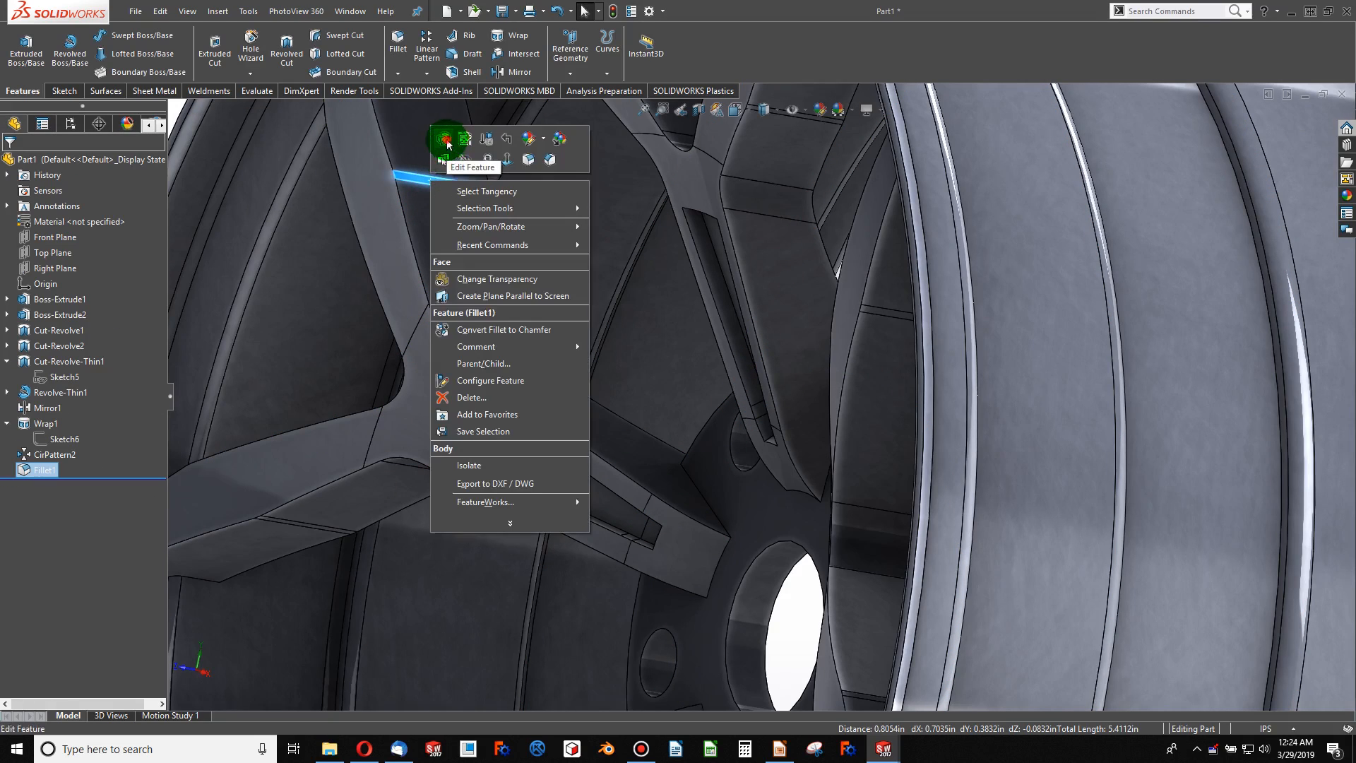
{"action": "left_click", "coordinate": [446, 140]}
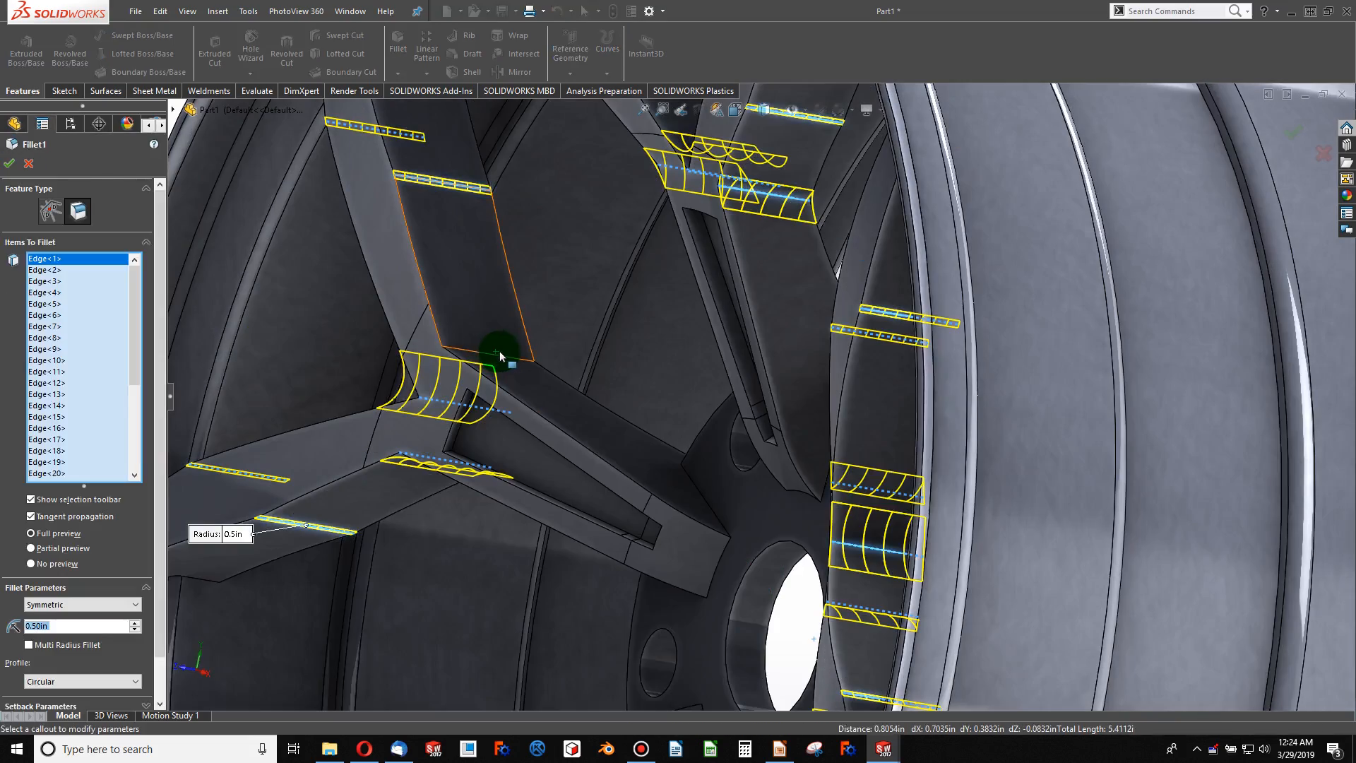
{"action": "left_click", "coordinate": [501, 359]}
{"action": "scroll", "coordinate": [501, 359], "scroll_direction": "up", "scroll_amount": 6}
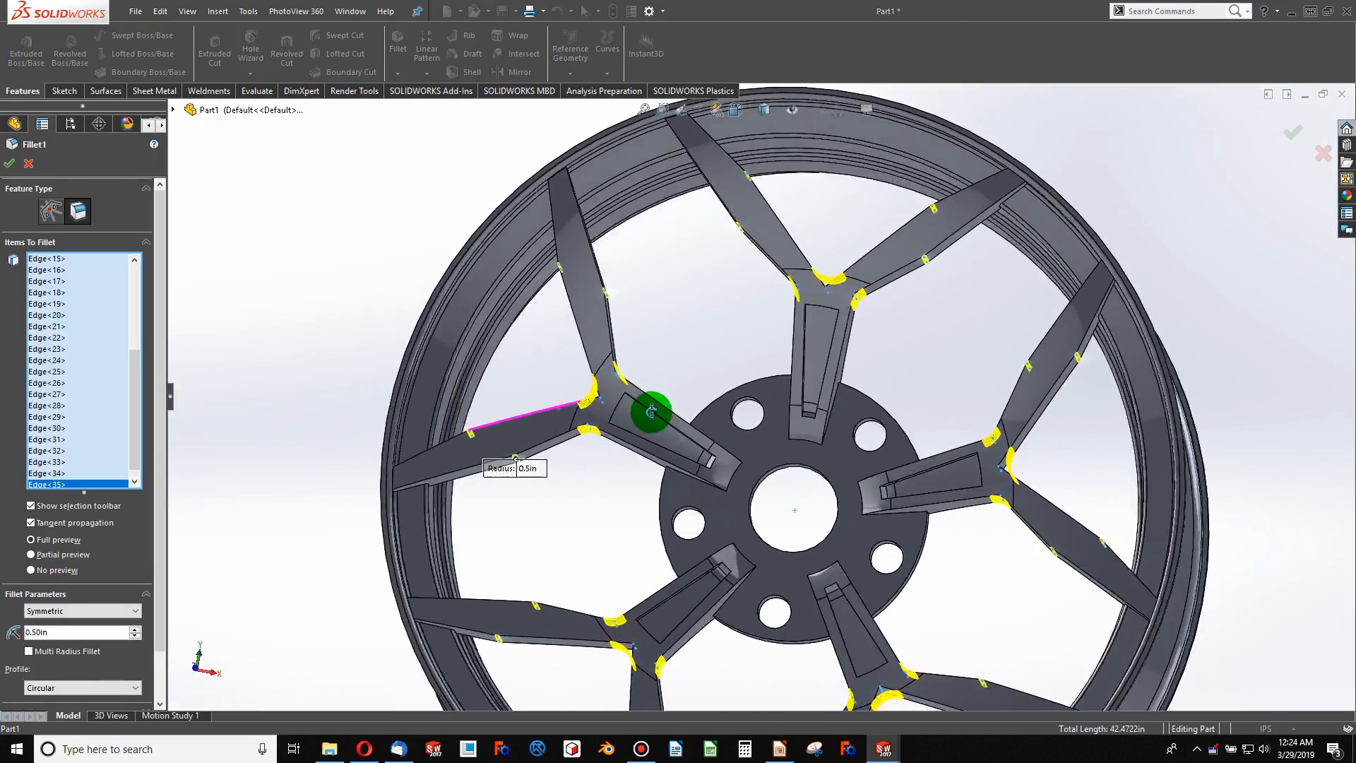
{"action": "middle_click_drag", "start_coordinate": [651, 411], "coordinate": [56, 281]}
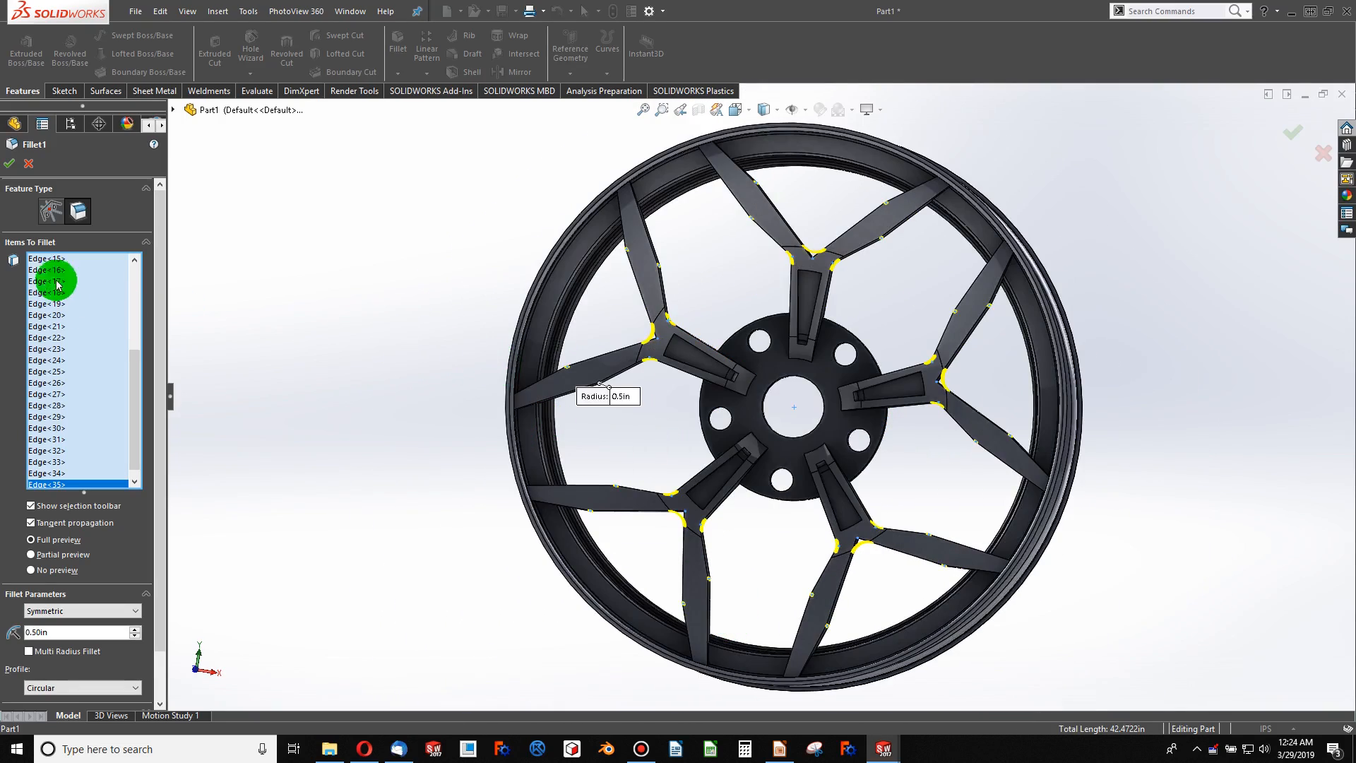
{"action": "left_click", "coordinate": [21, 170]}
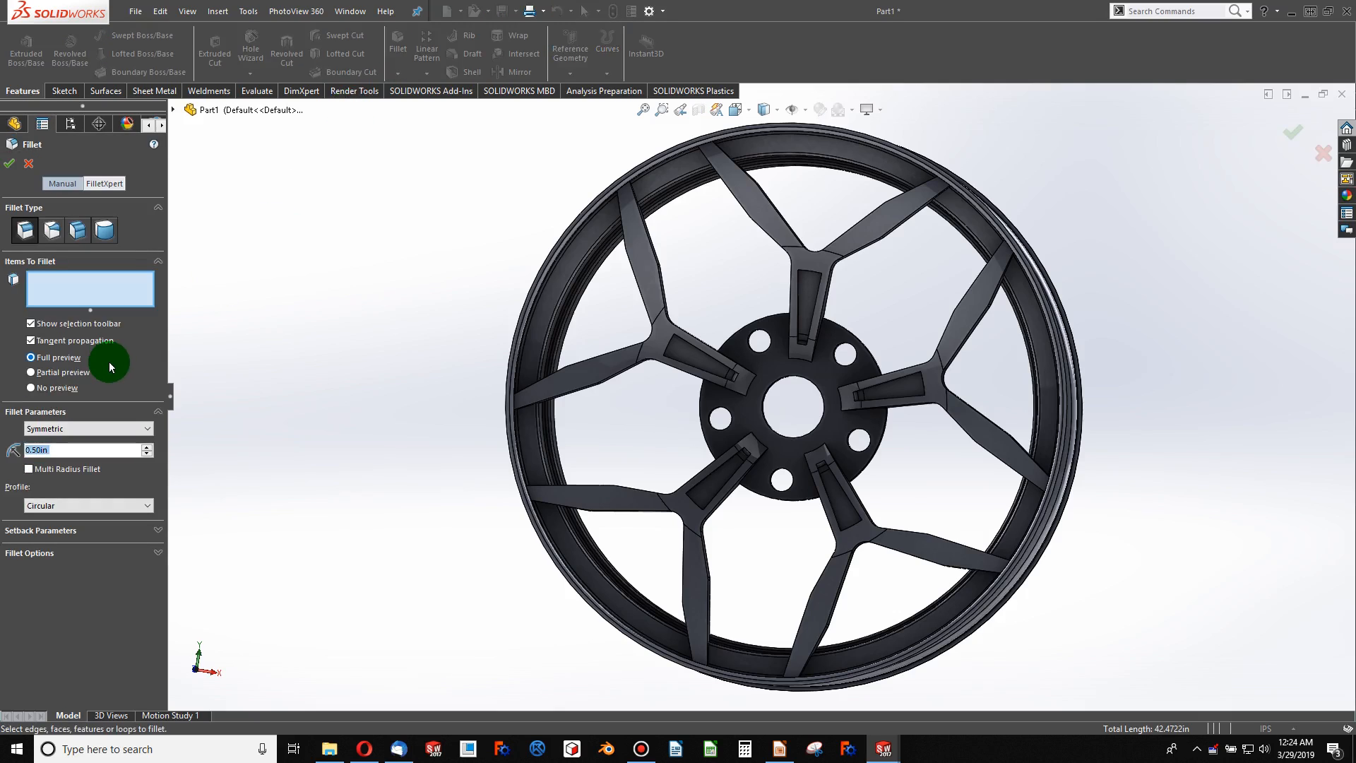
- Start a 0.20 in fillet with the front outline edges of the upper-left spoke, covering both branches and the stem
{"action": "type", "text": ".2"}
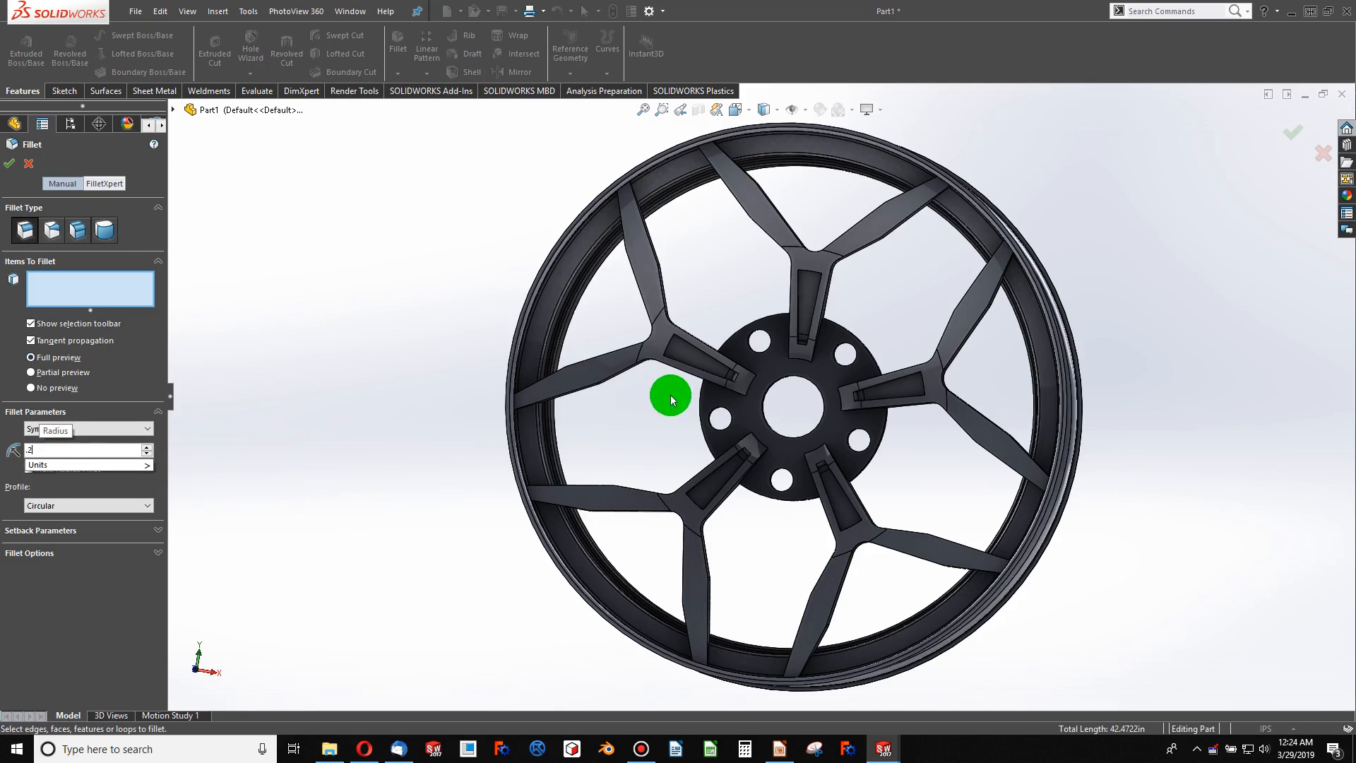
{"action": "middle_click_drag", "start_coordinate": [676, 392], "coordinate": [679, 228]}
{"action": "scroll", "coordinate": [626, 311], "scroll_direction": "down", "scroll_amount": 4}
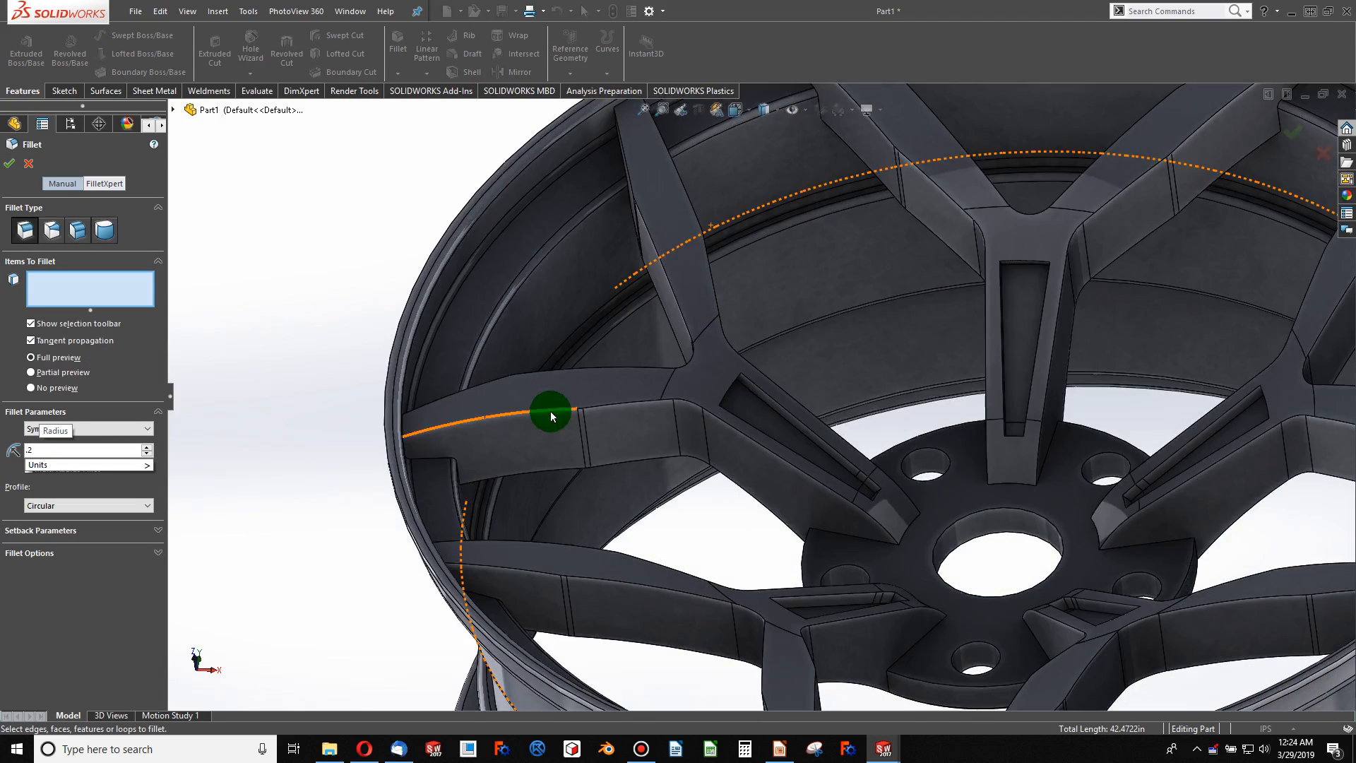
{"action": "left_click", "coordinate": [551, 416]}
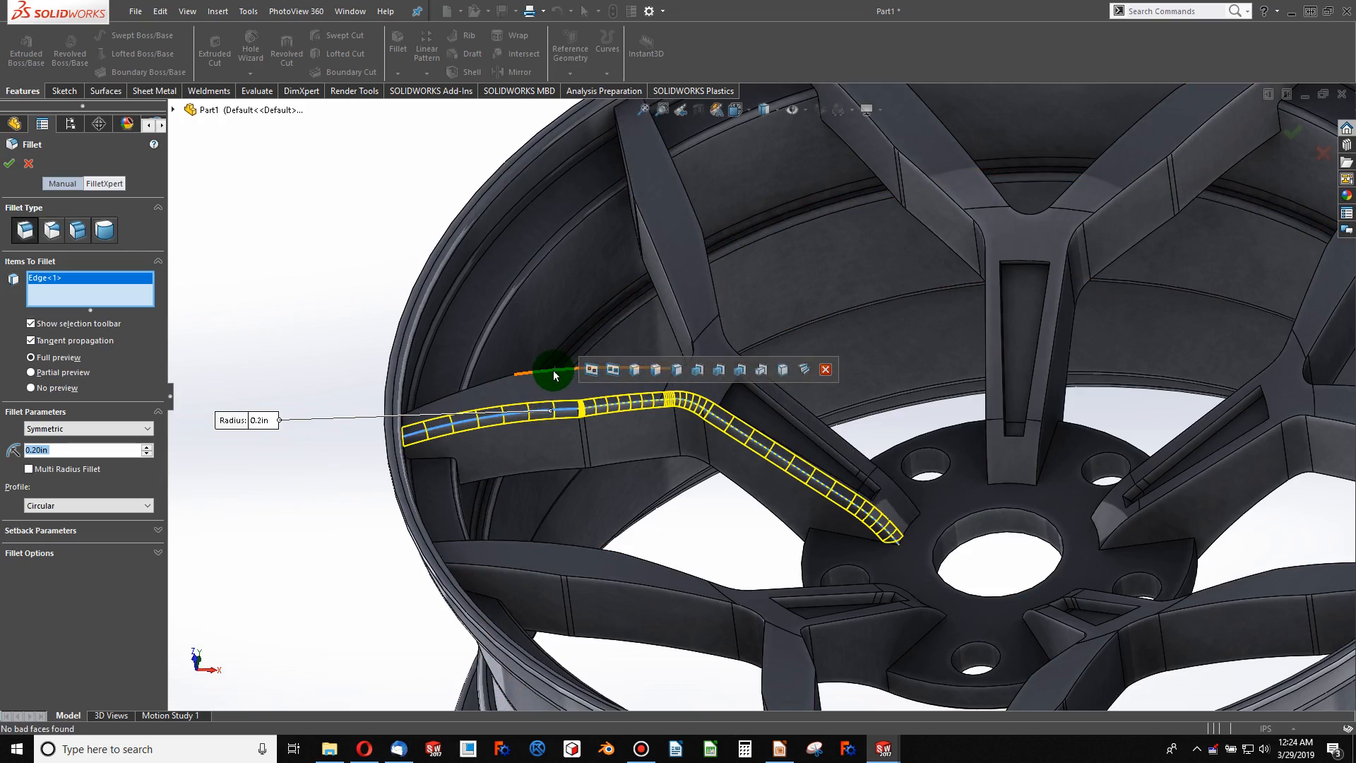
{"action": "left_click", "coordinate": [704, 261]}
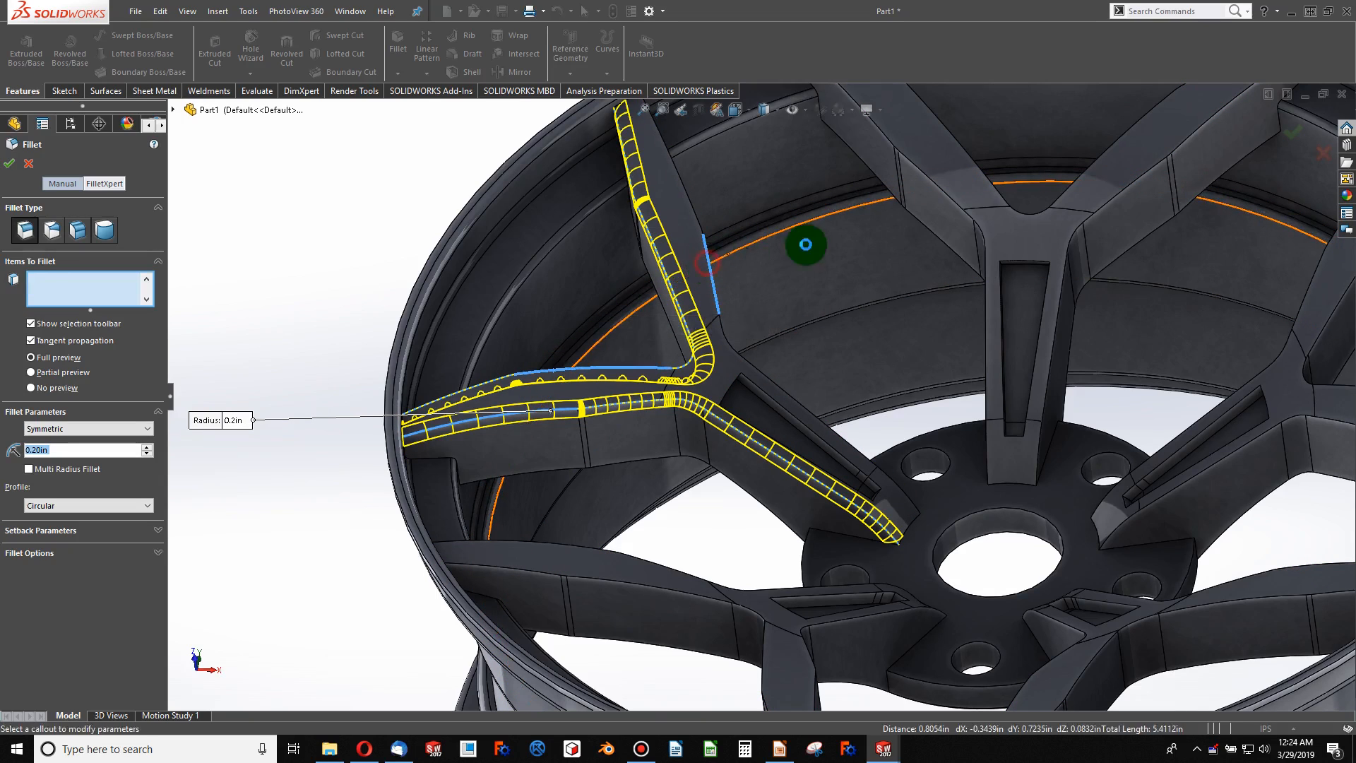
- Add the two outer front edges and the inner fork edge of the top spoke to the fillet
{"action": "left_click", "coordinate": [907, 174]}
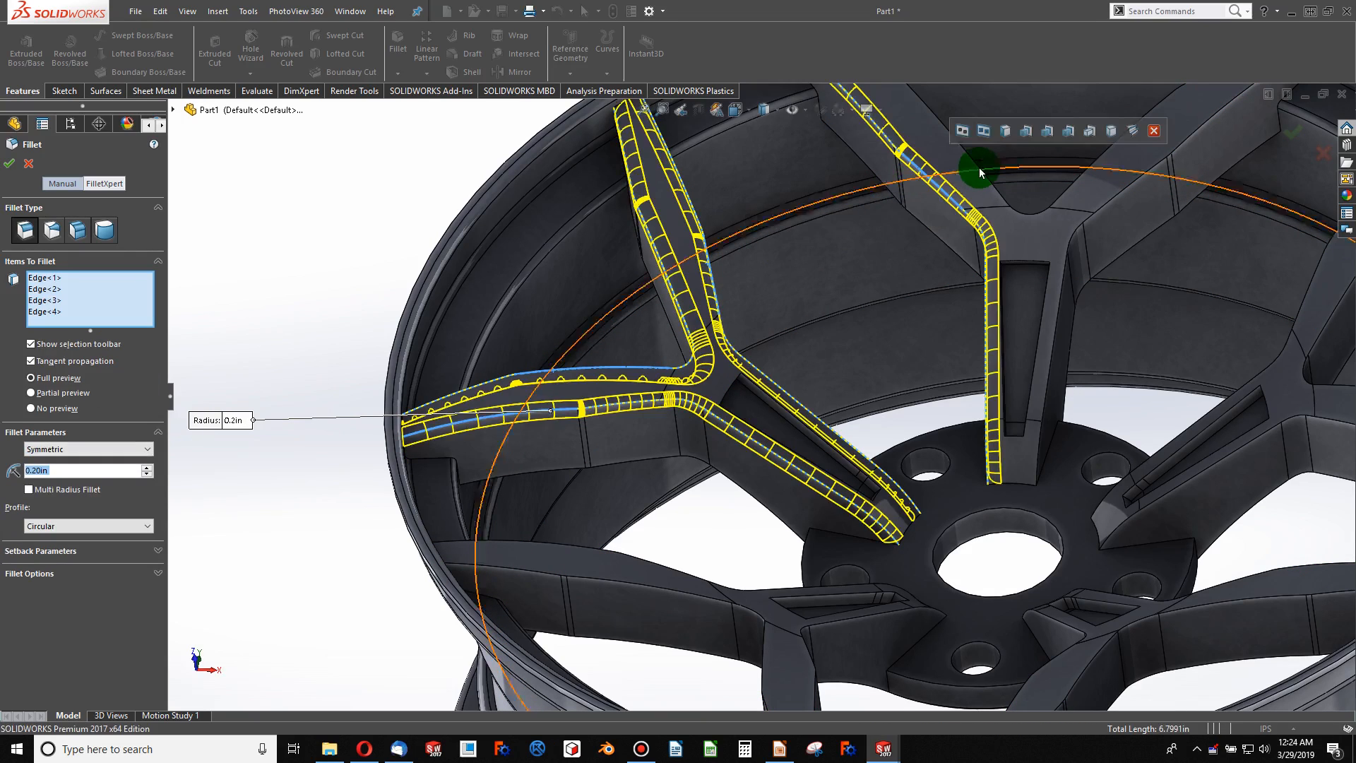
{"action": "left_click", "coordinate": [980, 170]}
{"action": "left_click", "coordinate": [1107, 201]}
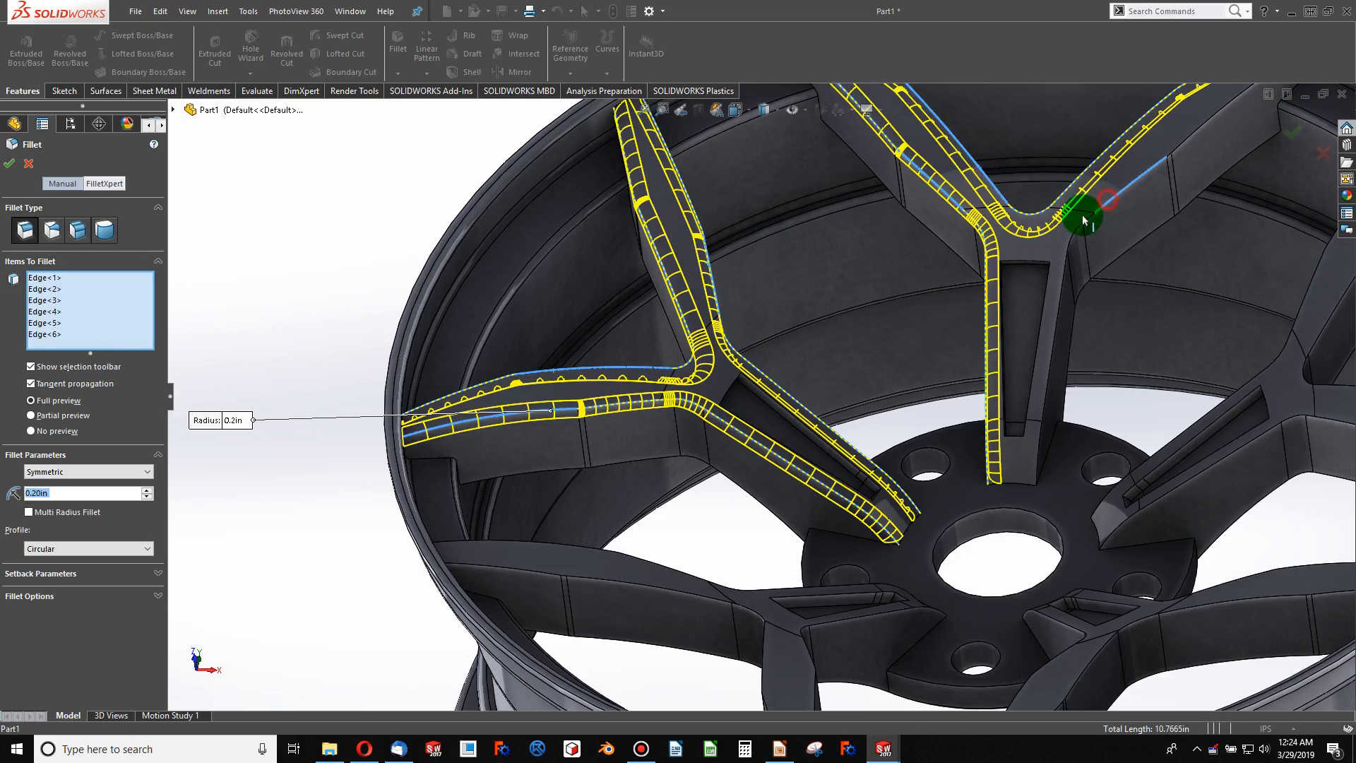
- Add the upper-right spoke's inner fork edge and two outer front edges to the fillet
{"action": "middle_click_drag", "start_coordinate": [1126, 282], "coordinate": [984, 294]}
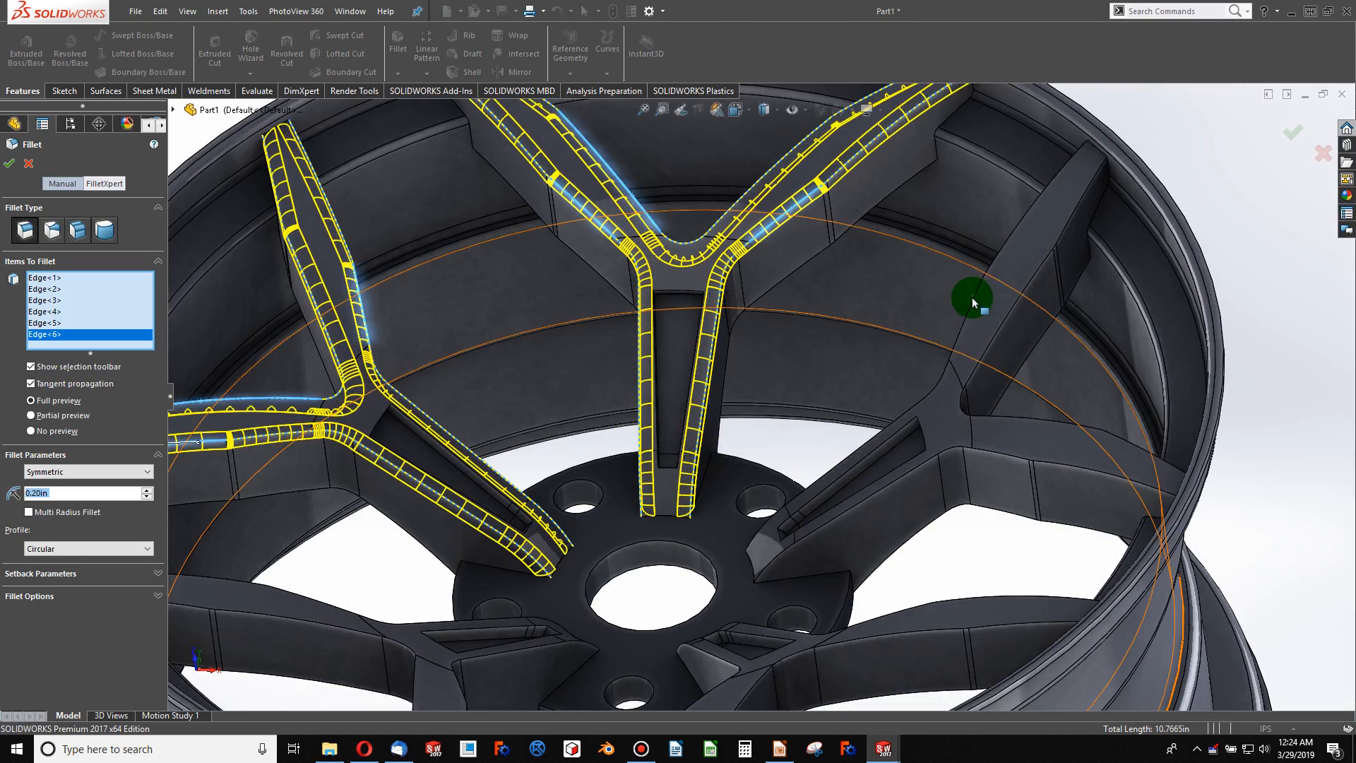
{"action": "left_click", "coordinate": [973, 300]}
{"action": "left_click", "coordinate": [1023, 299]}
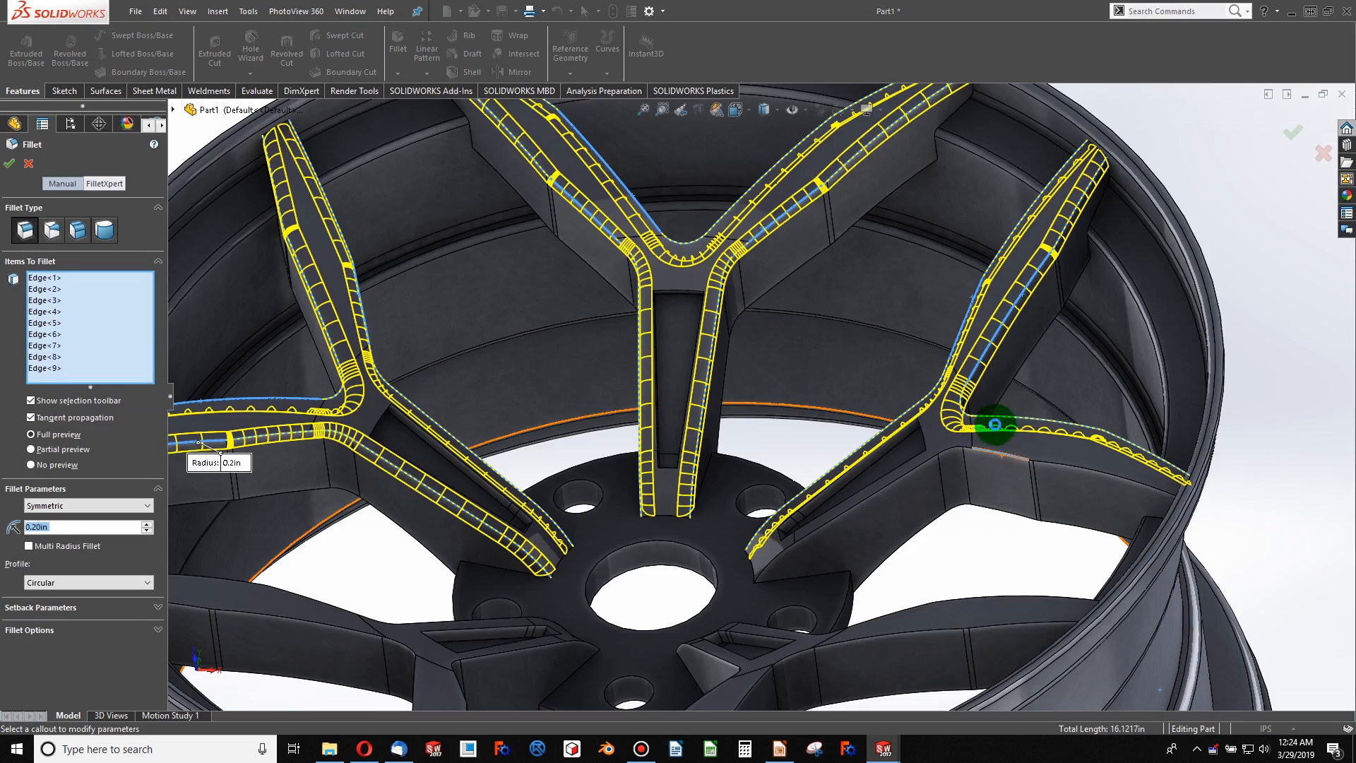
{"action": "left_click", "coordinate": [1004, 458]}
- Add the lower-right spoke's inner fork edge and both outer front edges to the fillet
{"action": "scroll", "coordinate": [802, 568], "scroll_direction": "up", "scroll_amount": 3}
{"action": "scroll", "coordinate": [828, 563], "scroll_direction": "down", "scroll_amount": 3}
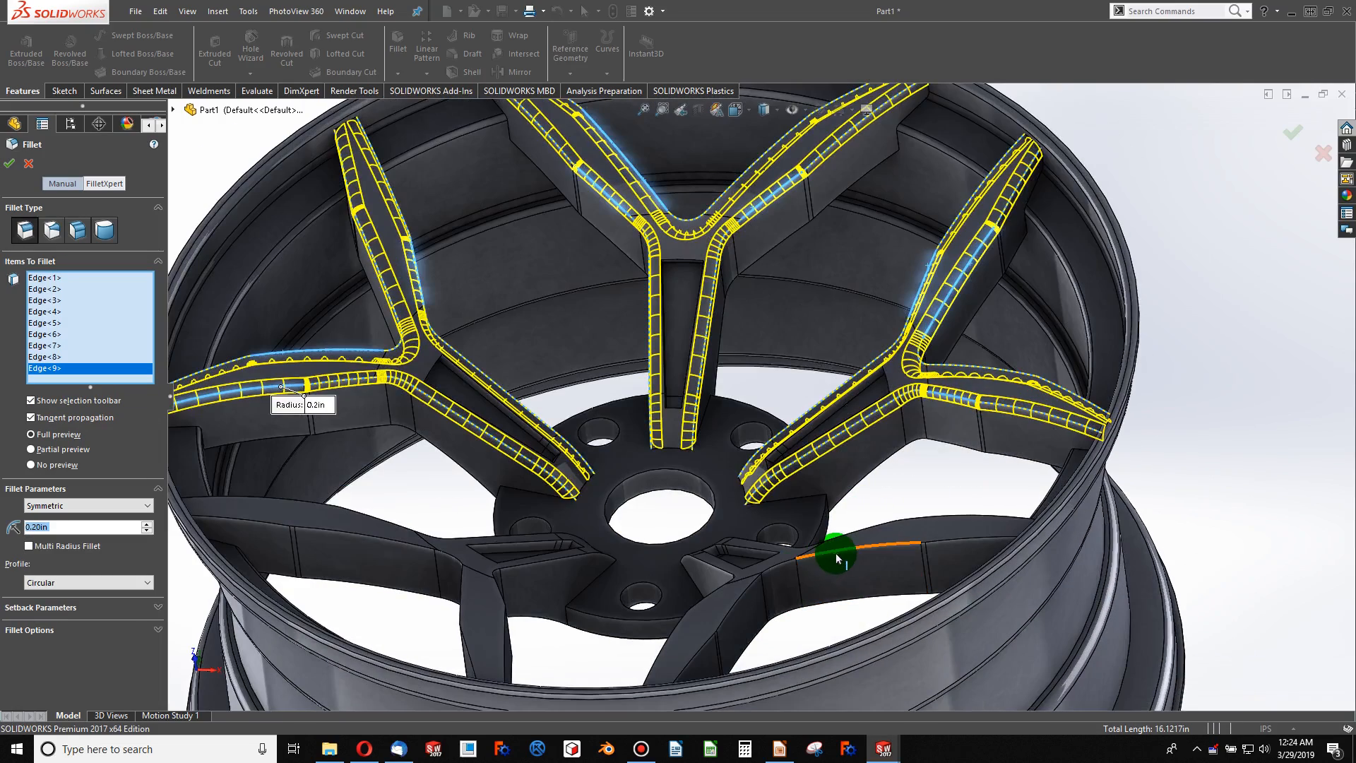
{"action": "left_click", "coordinate": [837, 559]}
{"action": "mouse_move", "coordinate": [838, 548]}
{"action": "middle_mouse_down"}
{"action": "mouse_move", "coordinate": [857, 651]}
{"action": "mouse_move", "coordinate": [855, 530]}
{"action": "middle_mouse_up"}
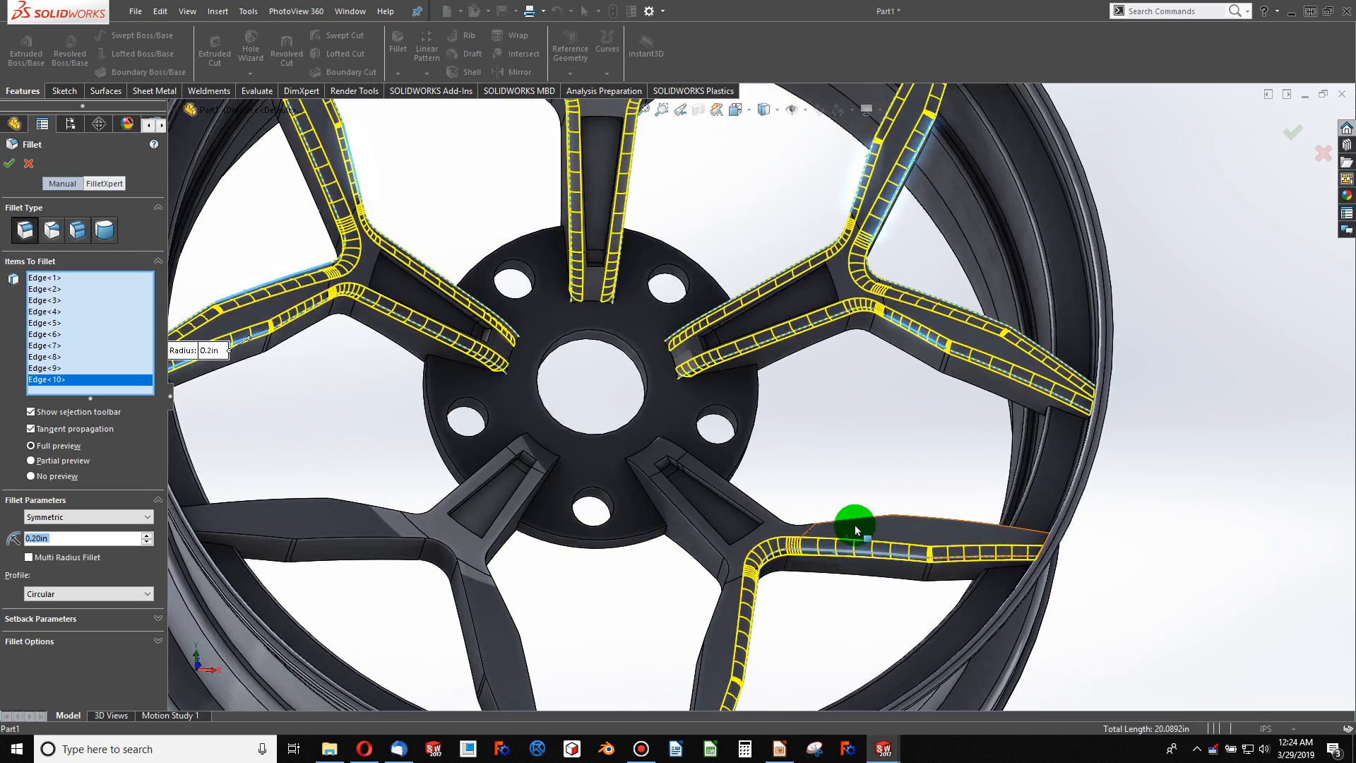
{"action": "left_click", "coordinate": [860, 524]}
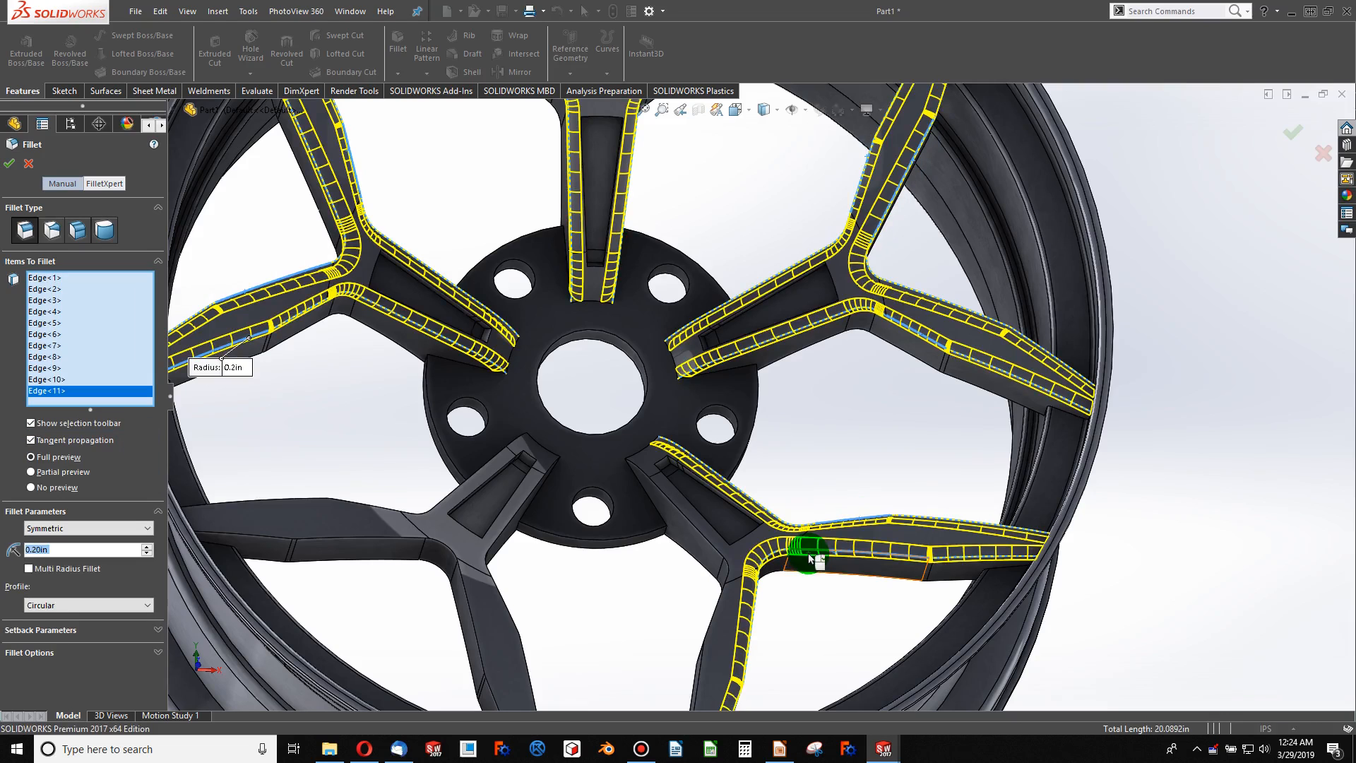
{"action": "left_click", "coordinate": [722, 558]}
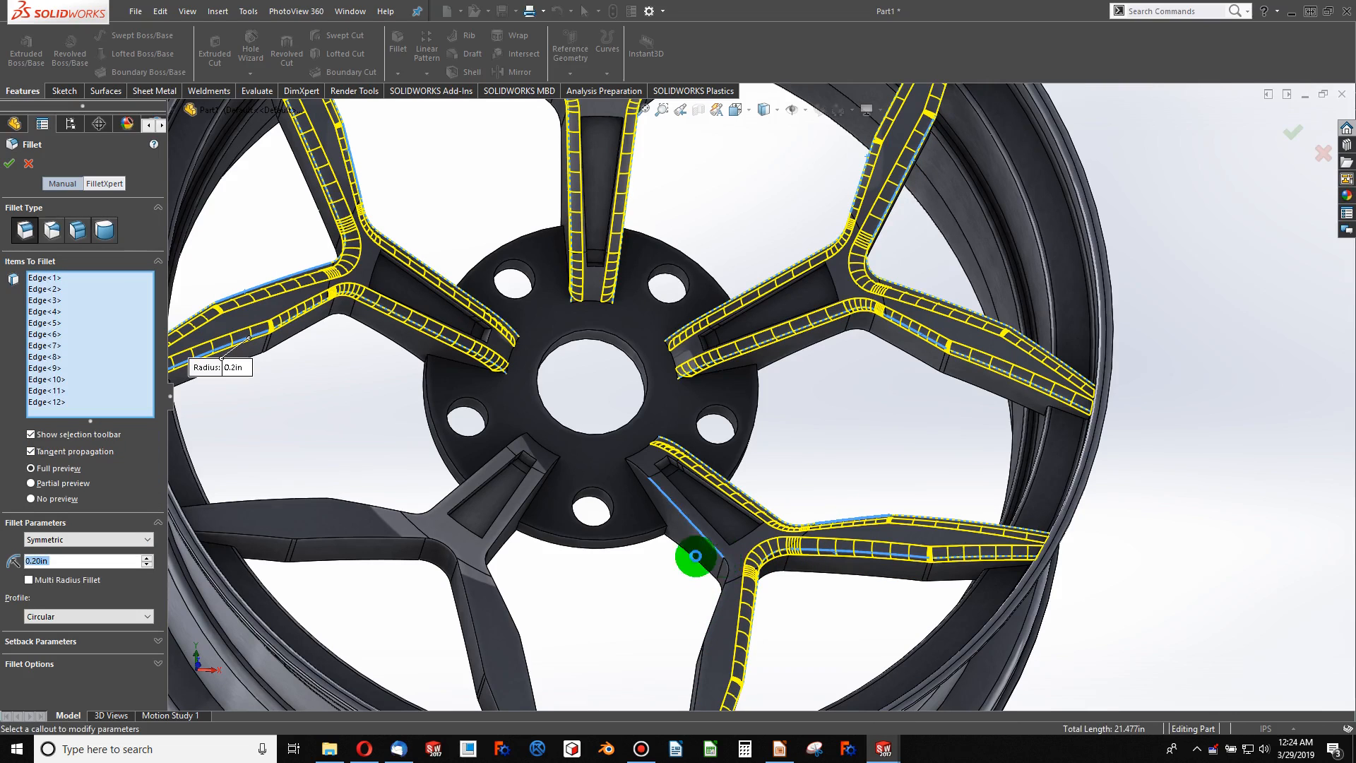
- Add the lower-left spoke's three front outline edges and create the 0.20 in fillet on all five spokes
{"action": "middle_click_drag", "start_coordinate": [678, 554], "coordinate": [575, 454]}
{"action": "left_click", "coordinate": [574, 454]}
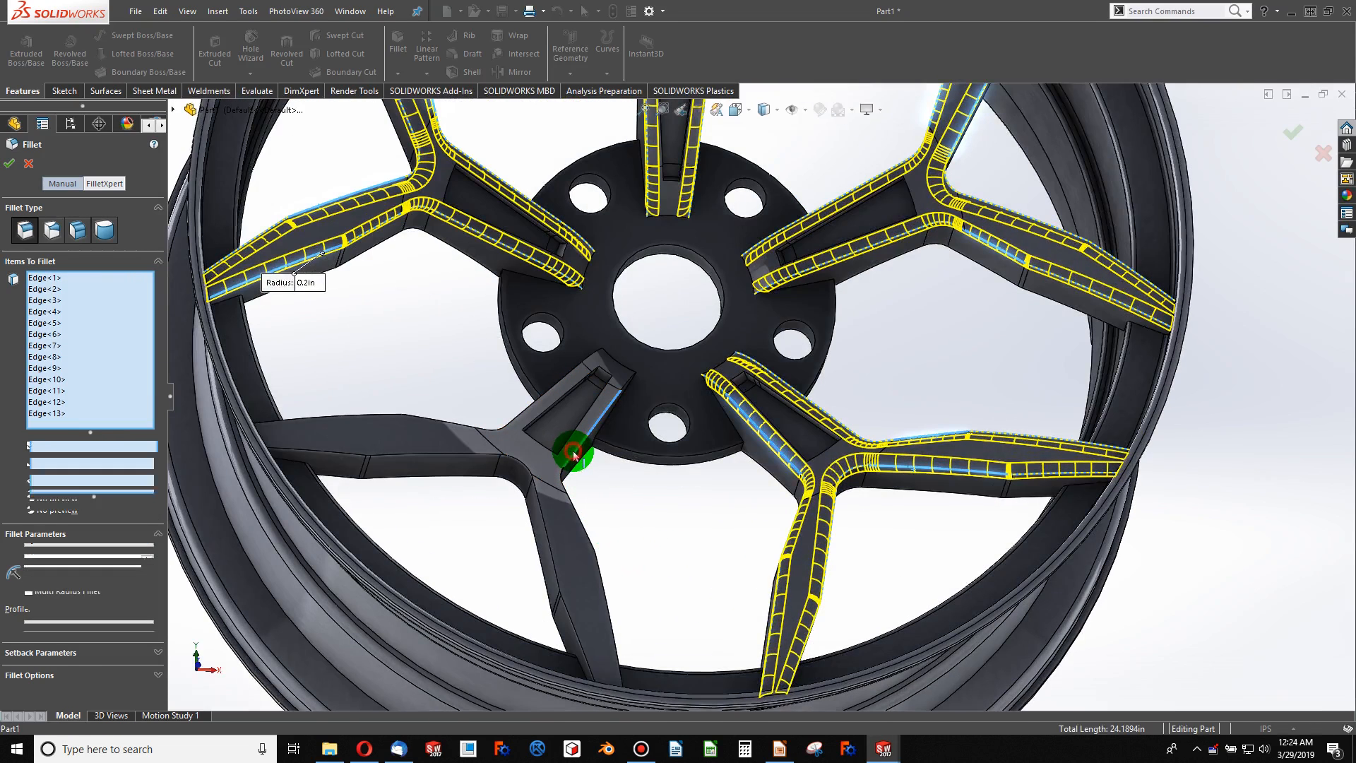
{"action": "left_click", "coordinate": [460, 455]}
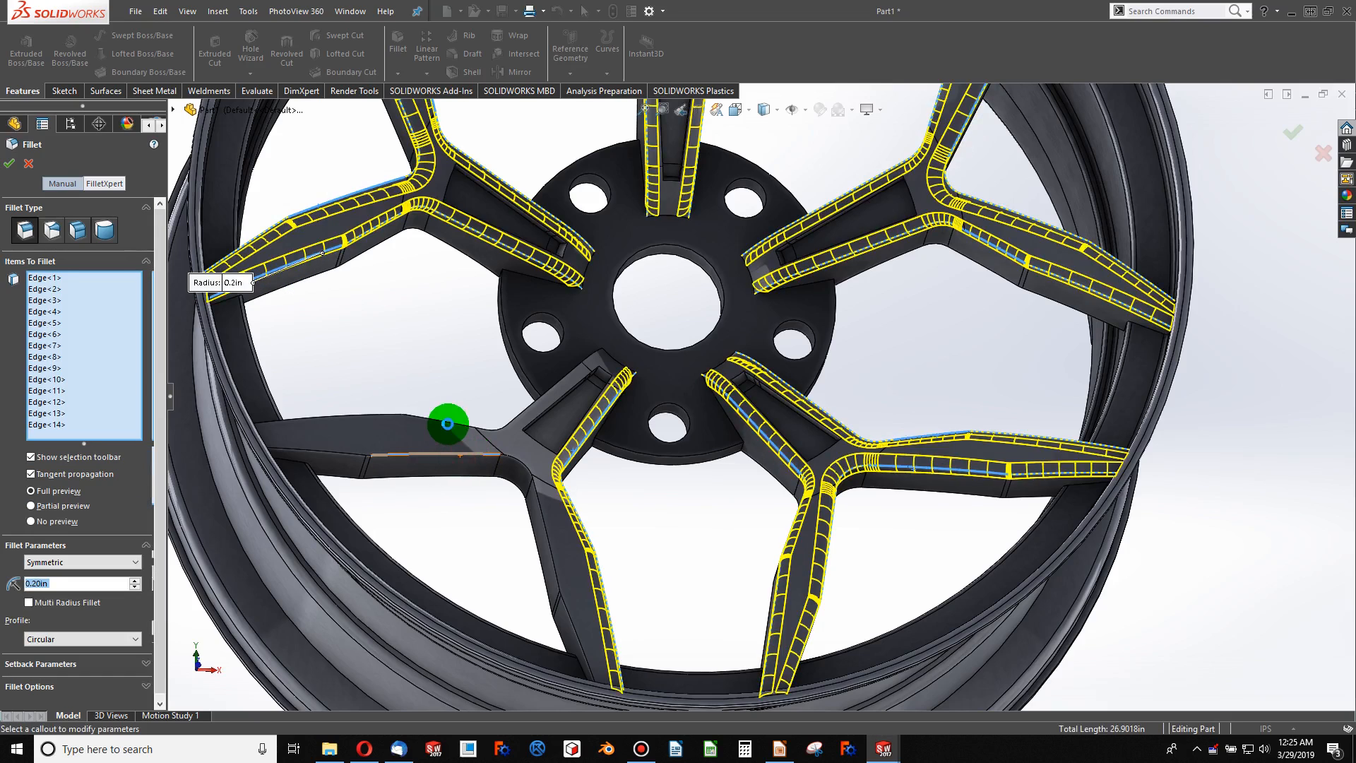
{"action": "left_click", "coordinate": [448, 424]}
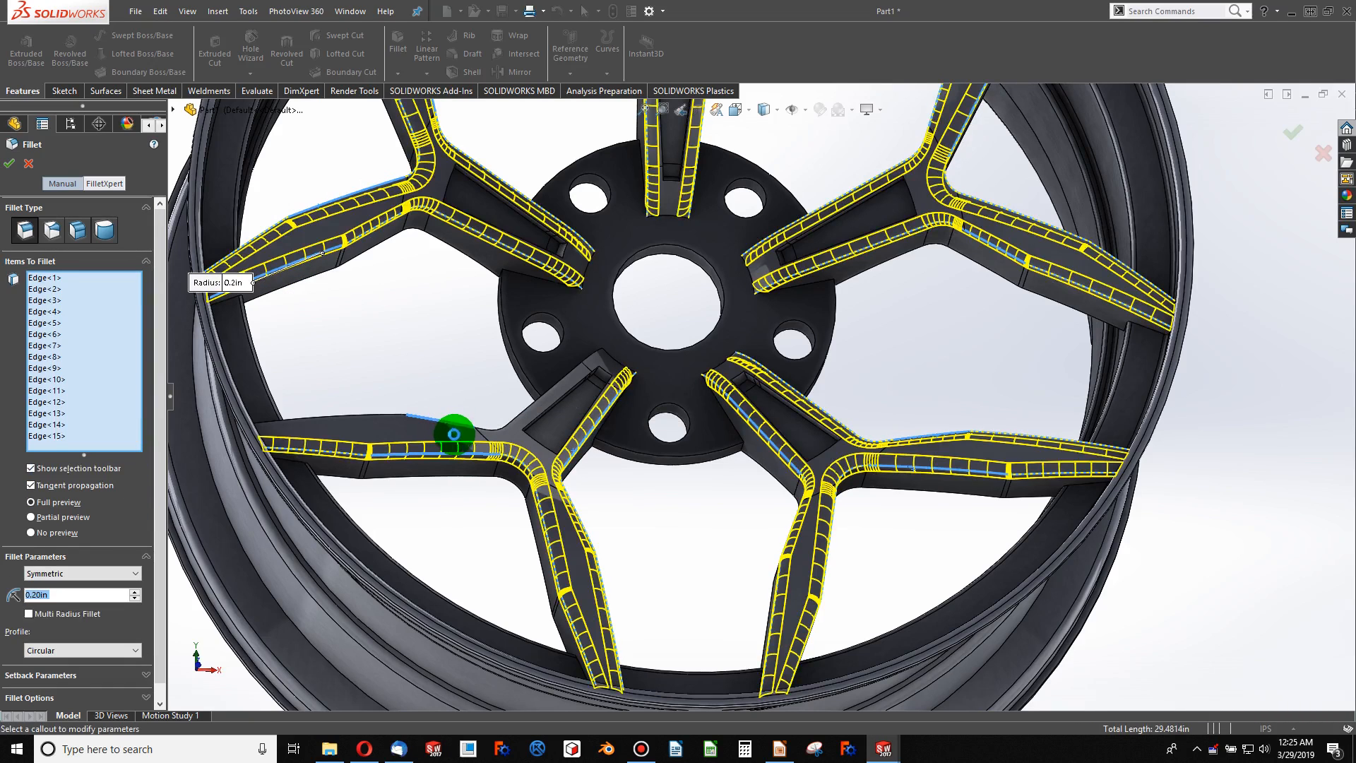
{"action": "scroll", "coordinate": [459, 439], "scroll_direction": "up", "scroll_amount": 5}
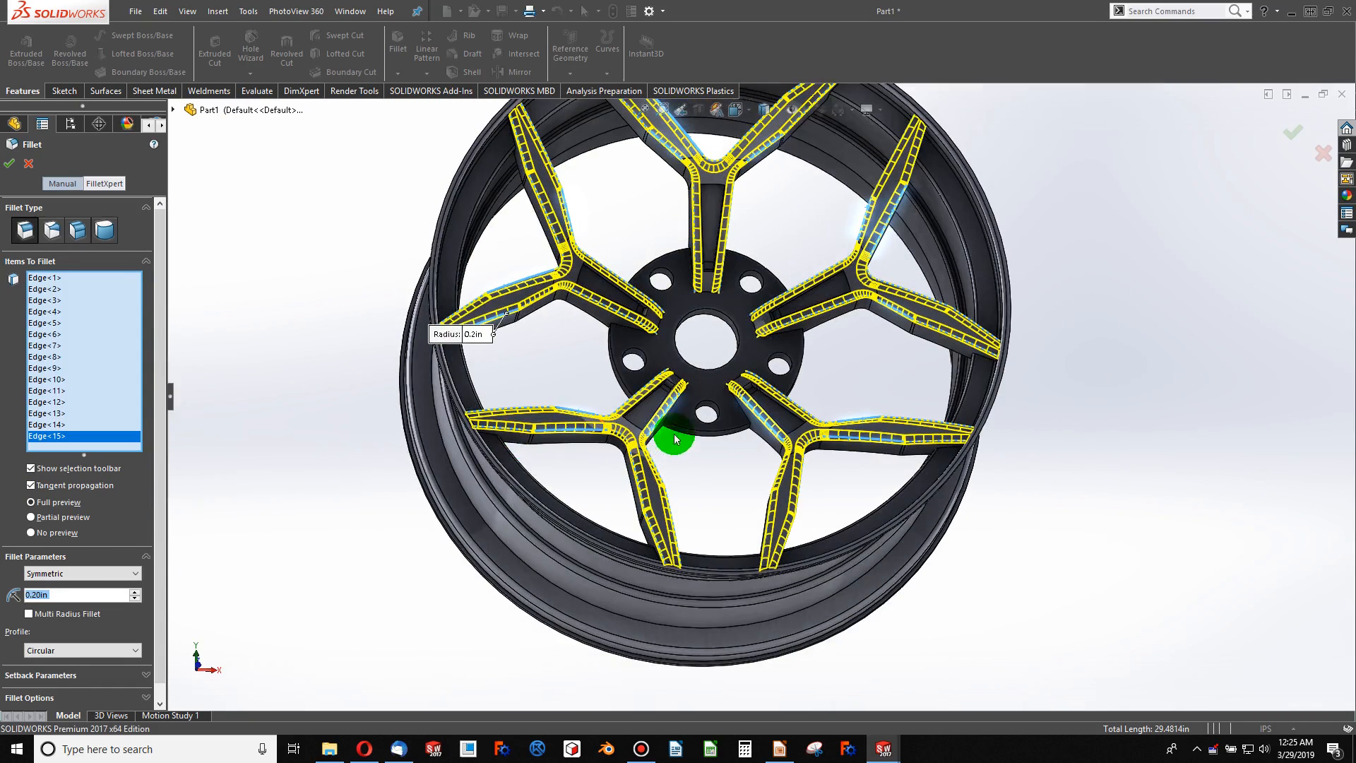
{"action": "scroll", "coordinate": [723, 336], "scroll_direction": "down", "scroll_amount": 2}
{"action": "middle_click_drag", "start_coordinate": [719, 339], "coordinate": [712, 206]}
{"action": "scroll", "coordinate": [712, 206], "scroll_direction": "up", "scroll_amount": 3}
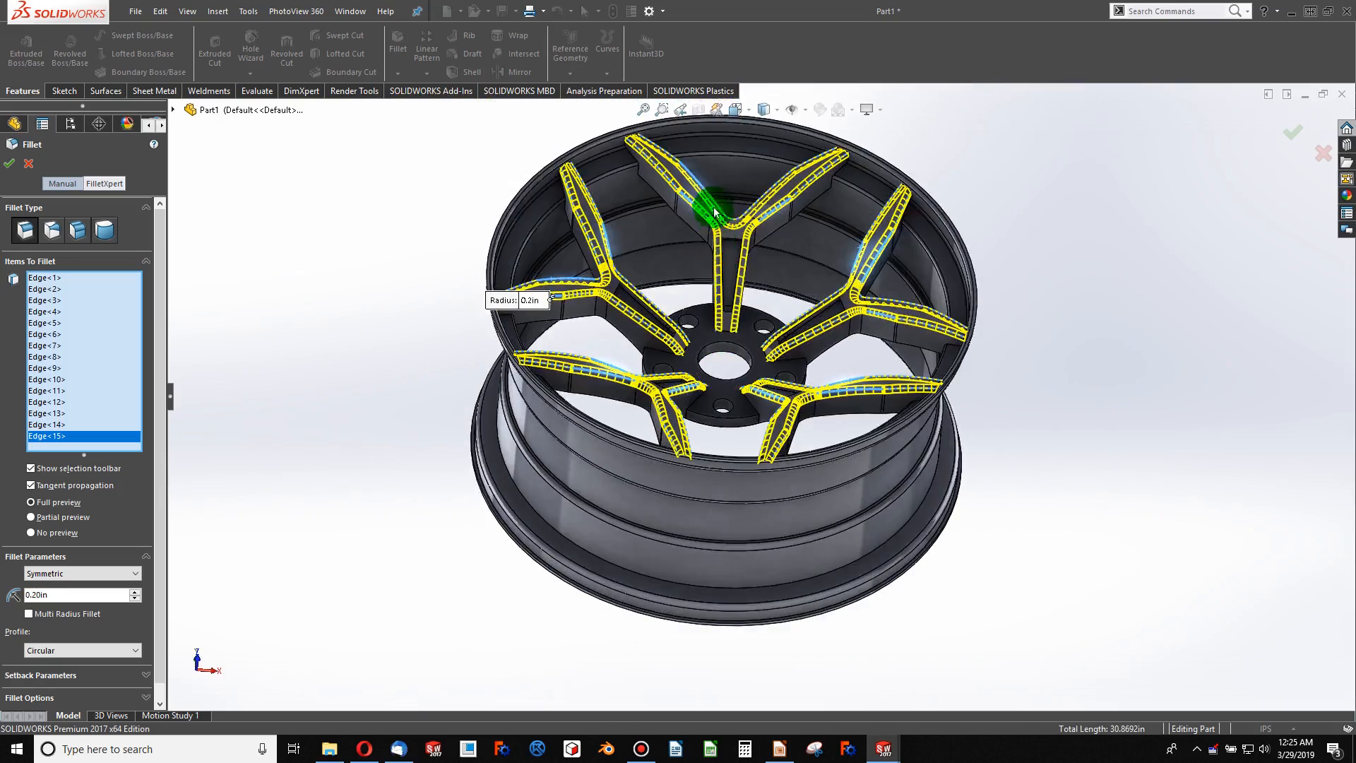
{"action": "scroll", "coordinate": [712, 205], "scroll_direction": "down", "scroll_amount": 3}
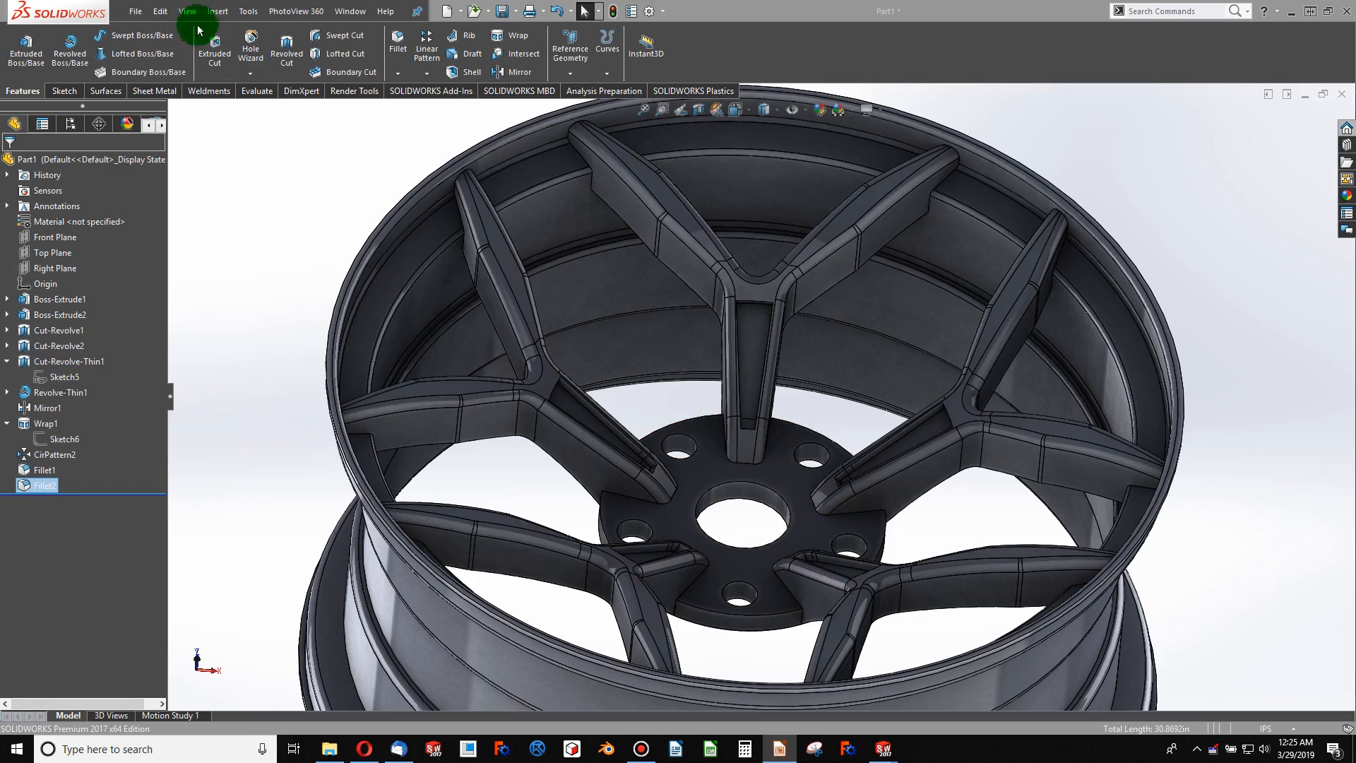
- Start a 0.20 in fillet and select the pocket floor faces of the top and upper-right spokes
{"action": "left_click", "coordinate": [397, 41]}
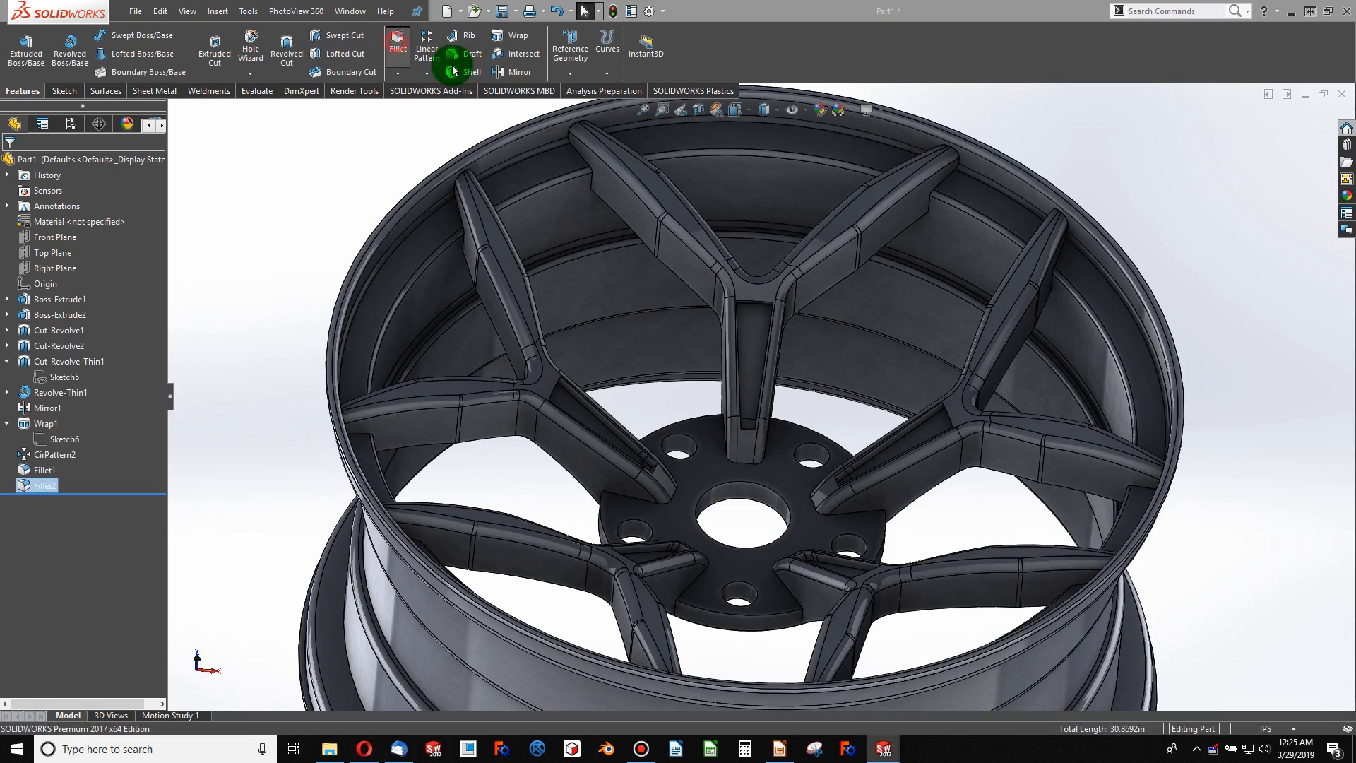
{"action": "left_click", "coordinate": [756, 327]}
{"action": "mouse_move", "coordinate": [895, 444]}
{"action": "middle_mouse_down"}
{"action": "mouse_move", "coordinate": [898, 511]}
{"action": "mouse_move", "coordinate": [905, 466]}
{"action": "middle_mouse_up"}
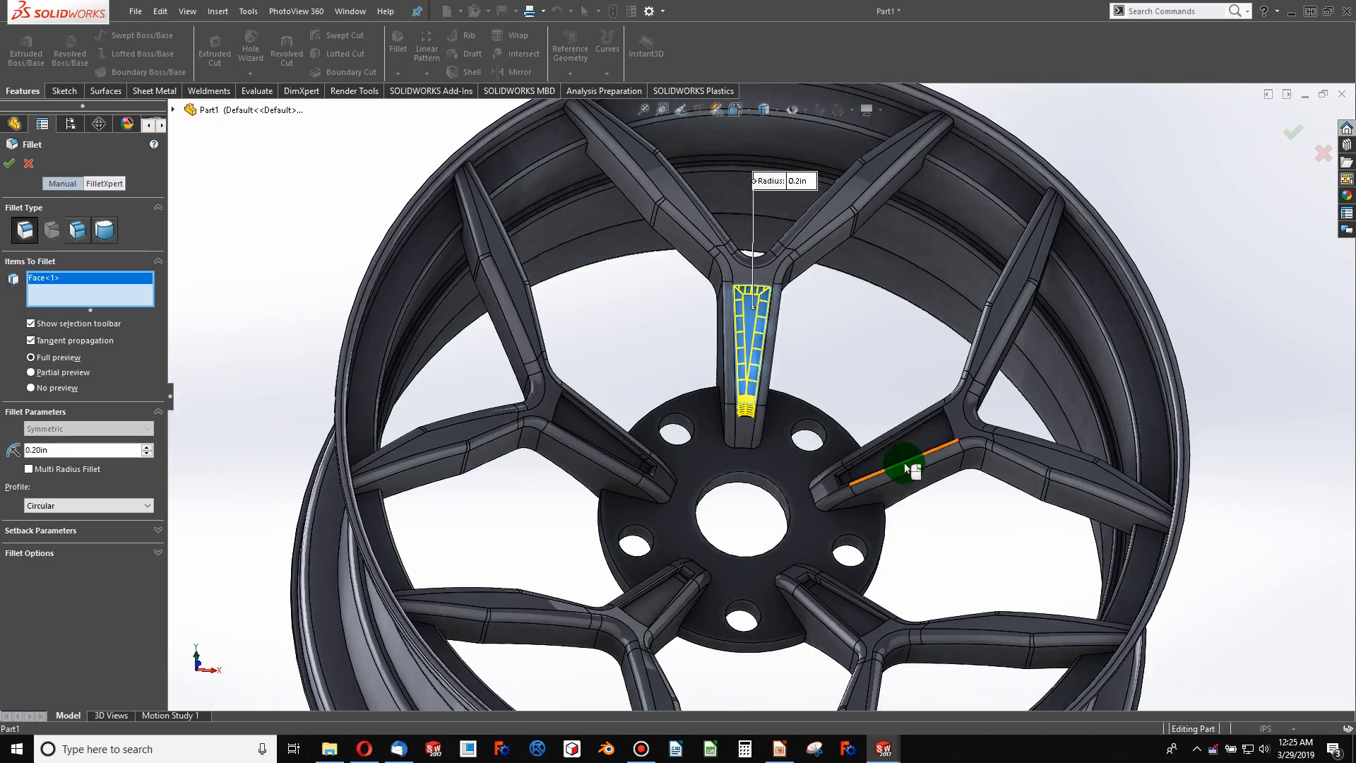
{"action": "left_click", "coordinate": [846, 489]}
{"action": "scroll", "coordinate": [827, 478], "scroll_direction": "down", "scroll_amount": 5}
{"action": "scroll", "coordinate": [802, 393], "scroll_direction": "up", "scroll_amount": 6}
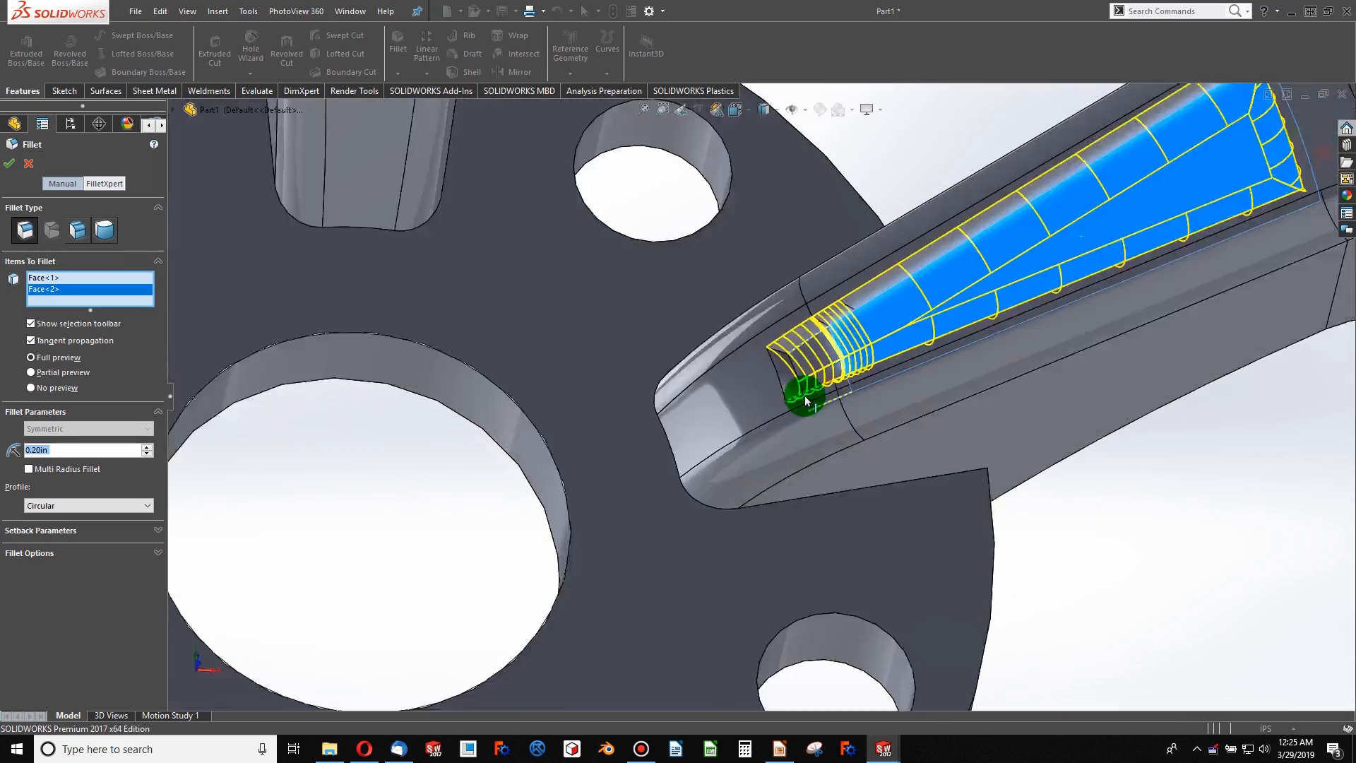
{"action": "scroll", "coordinate": [770, 472], "scroll_direction": "down", "scroll_amount": 3}
- Add the pocket floor faces of the remaining three spokes and create the 0.20 in fillet
{"action": "left_click", "coordinate": [762, 503]}
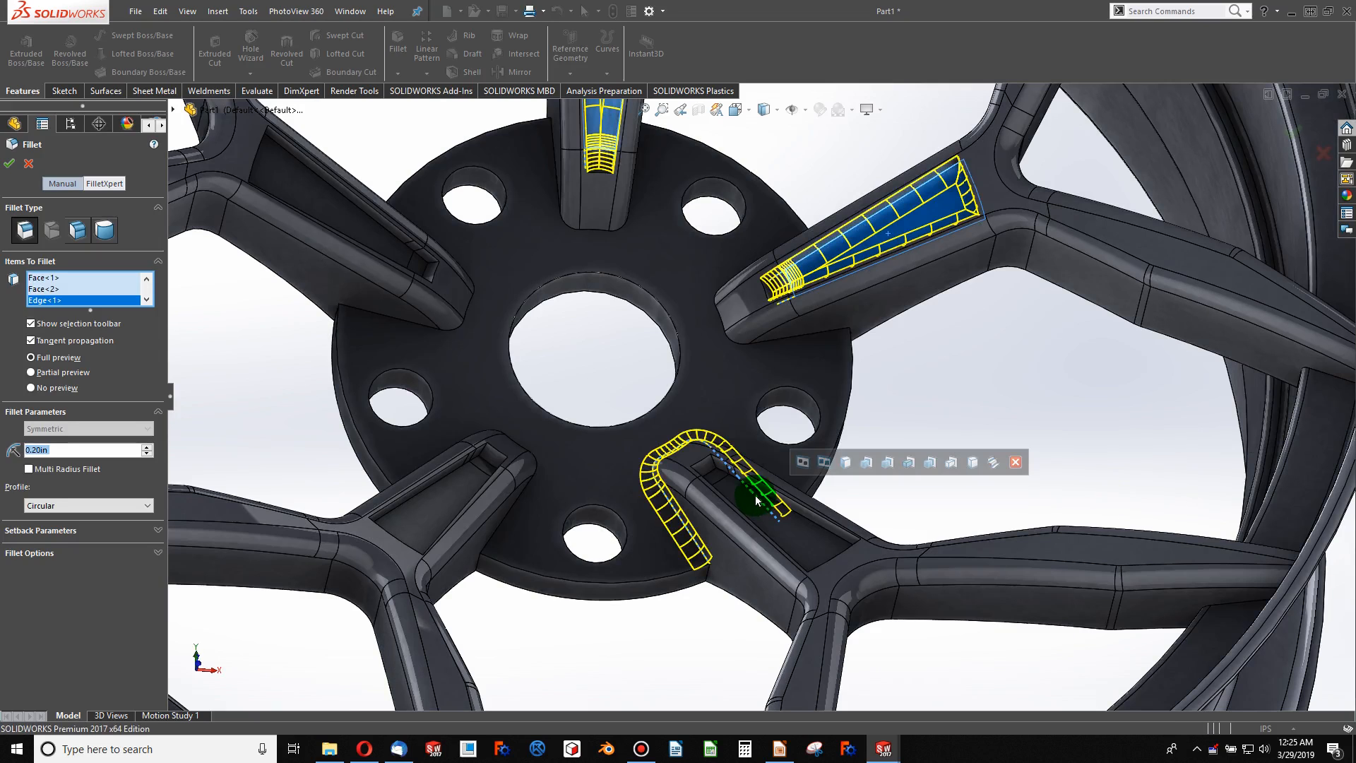
{"action": "left_click", "coordinate": [755, 496]}
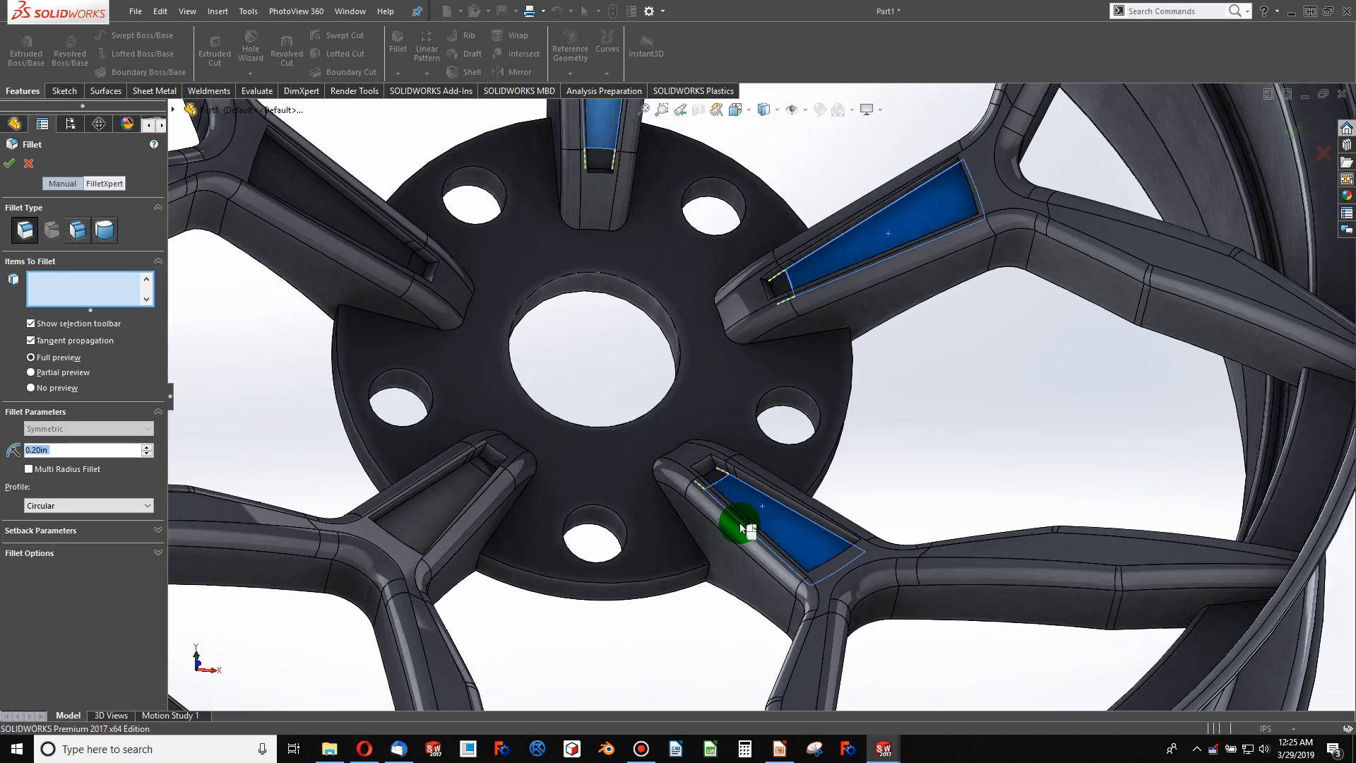
{"action": "left_click", "coordinate": [408, 530]}
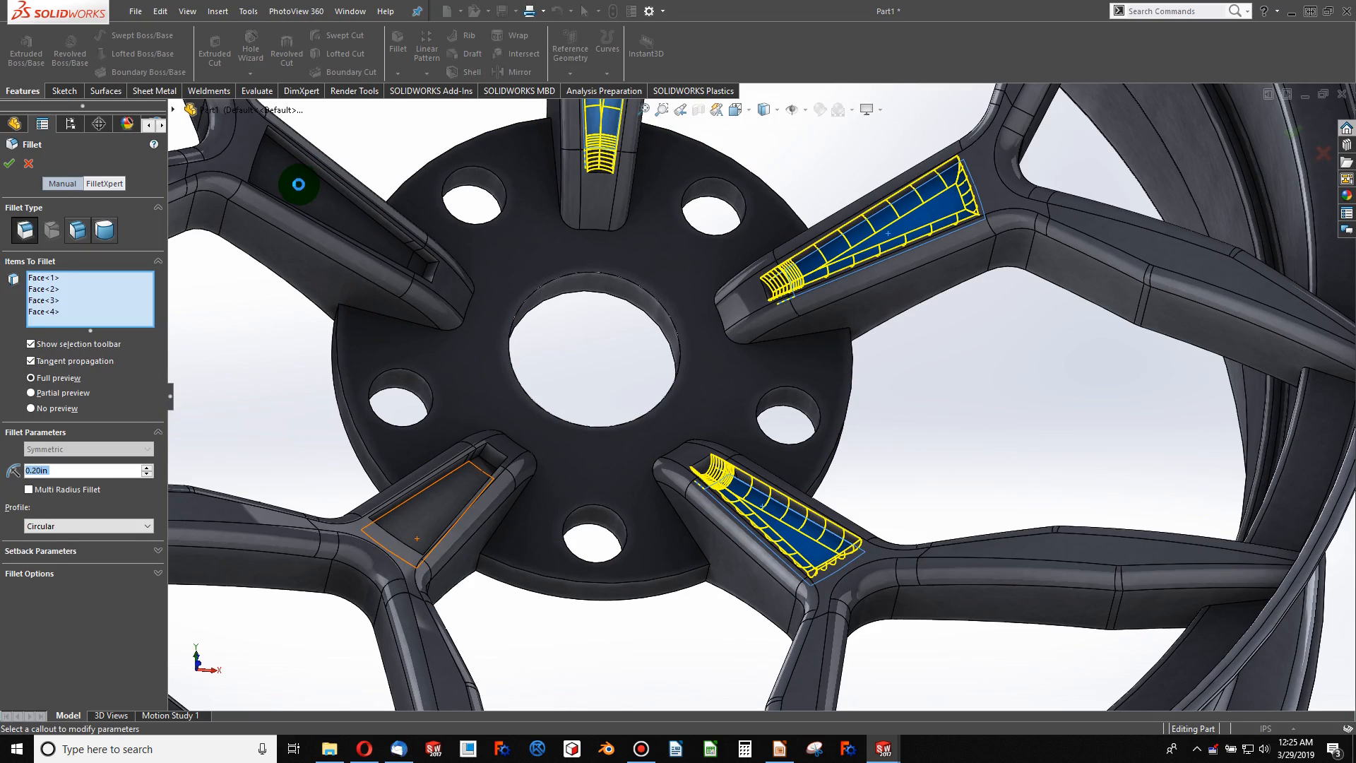
{"action": "left_click", "coordinate": [298, 184]}
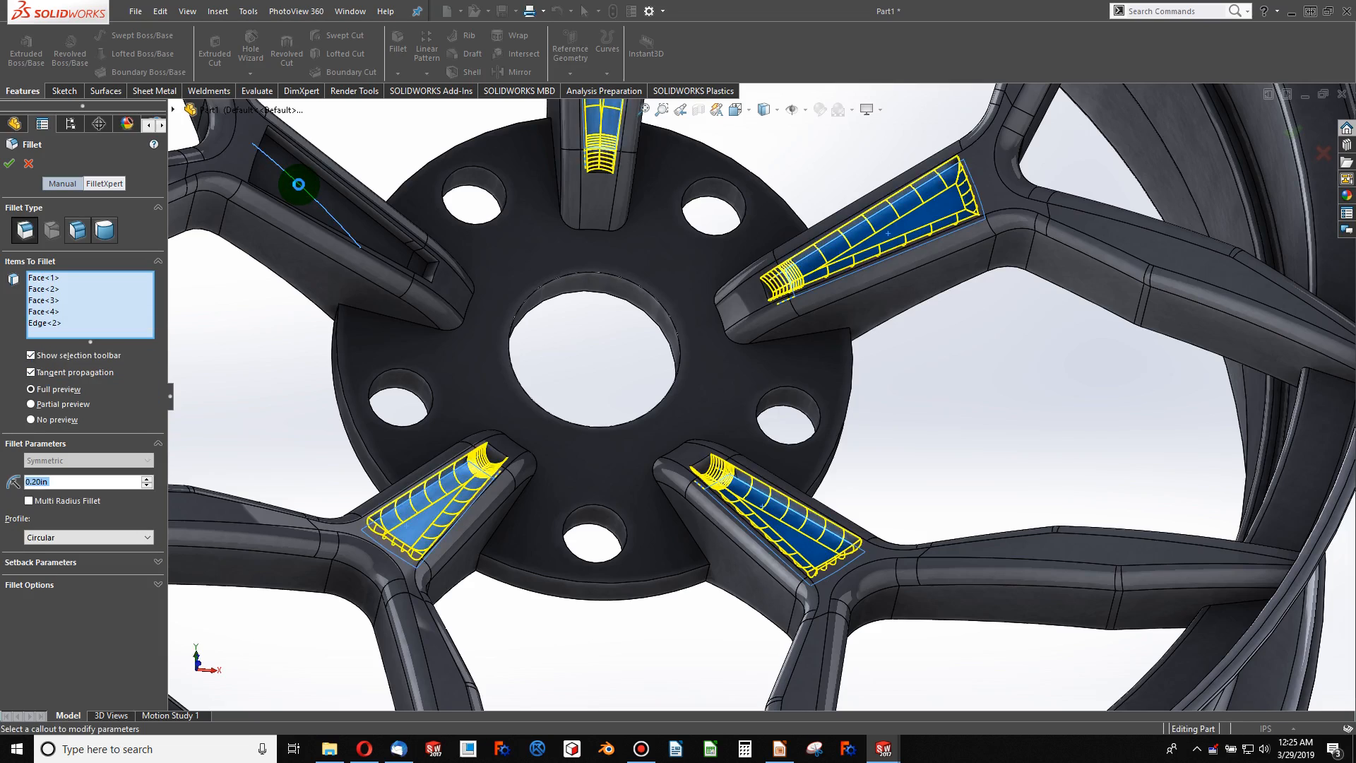
{"action": "left_click", "coordinate": [298, 185]}
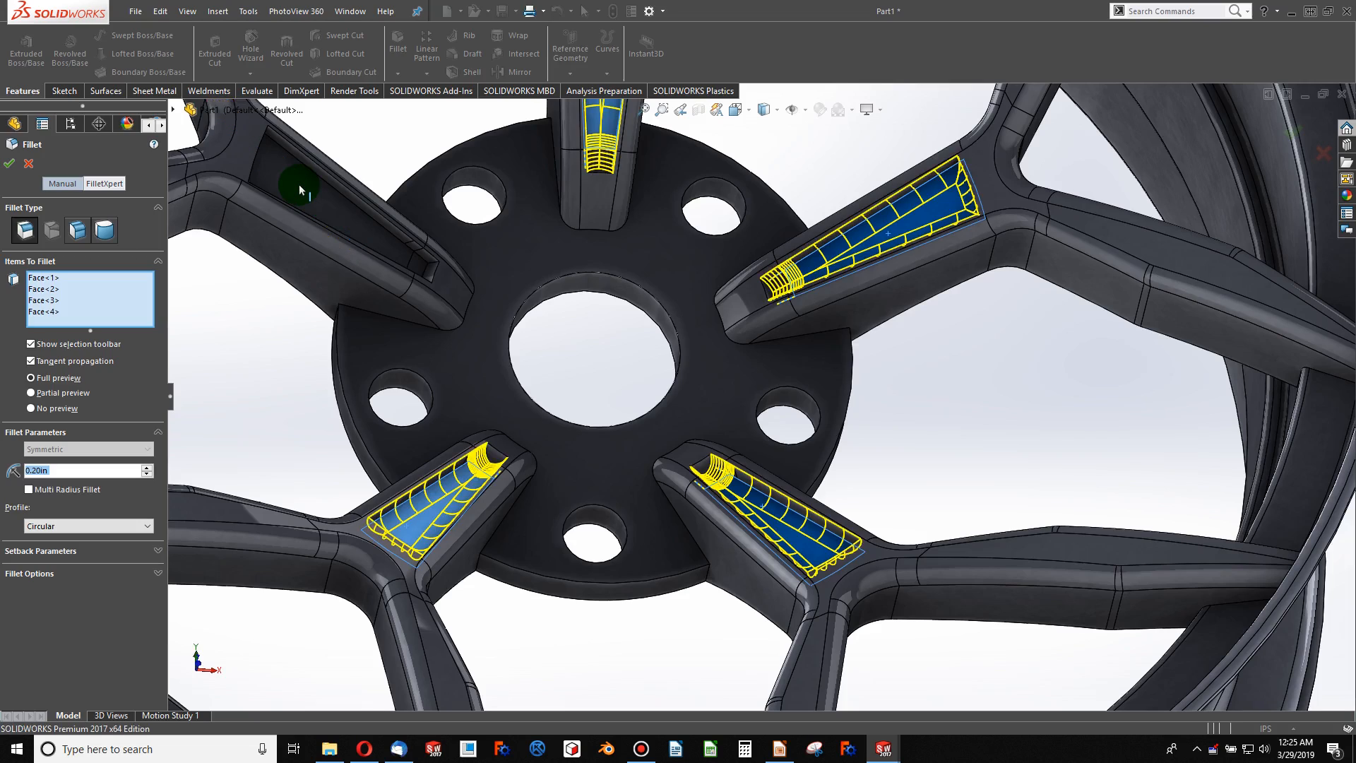
{"action": "left_click", "coordinate": [290, 196]}
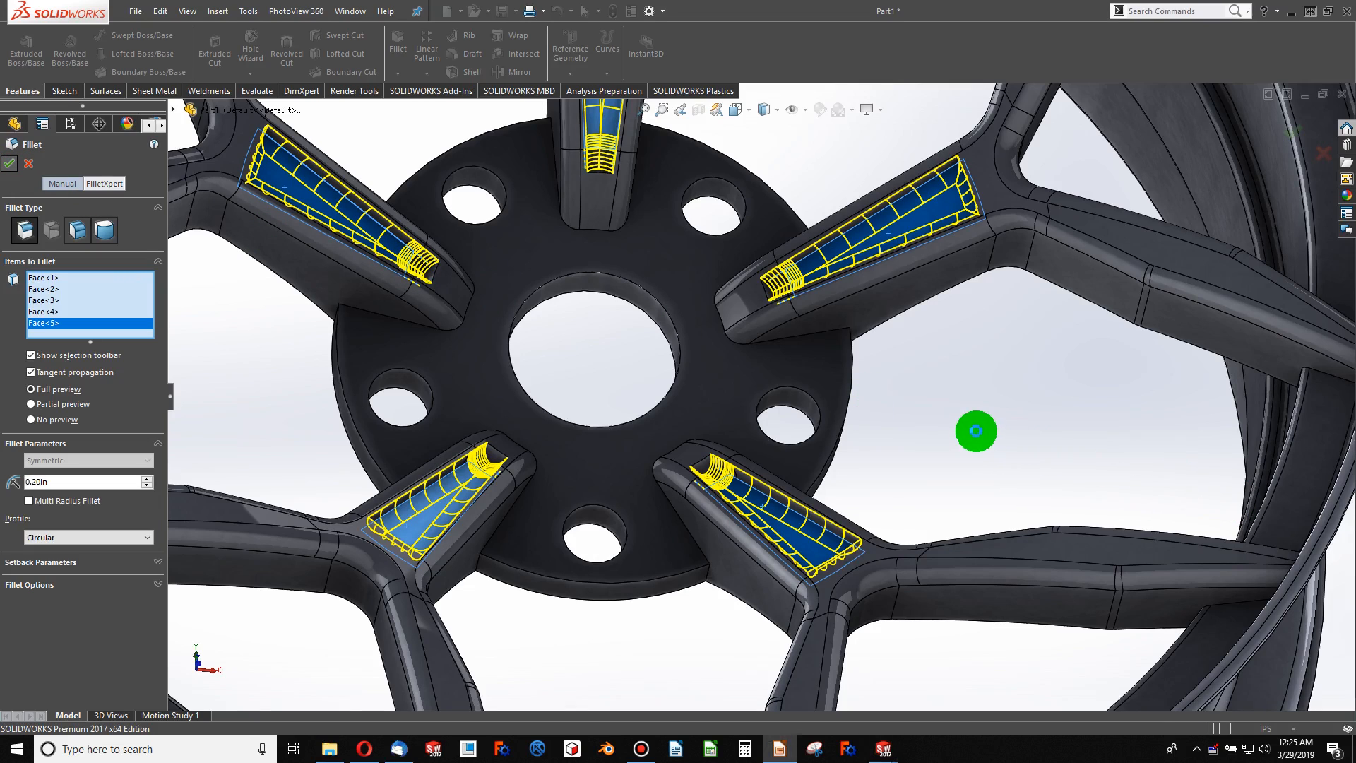
{"action": "key", "text": "Return"}
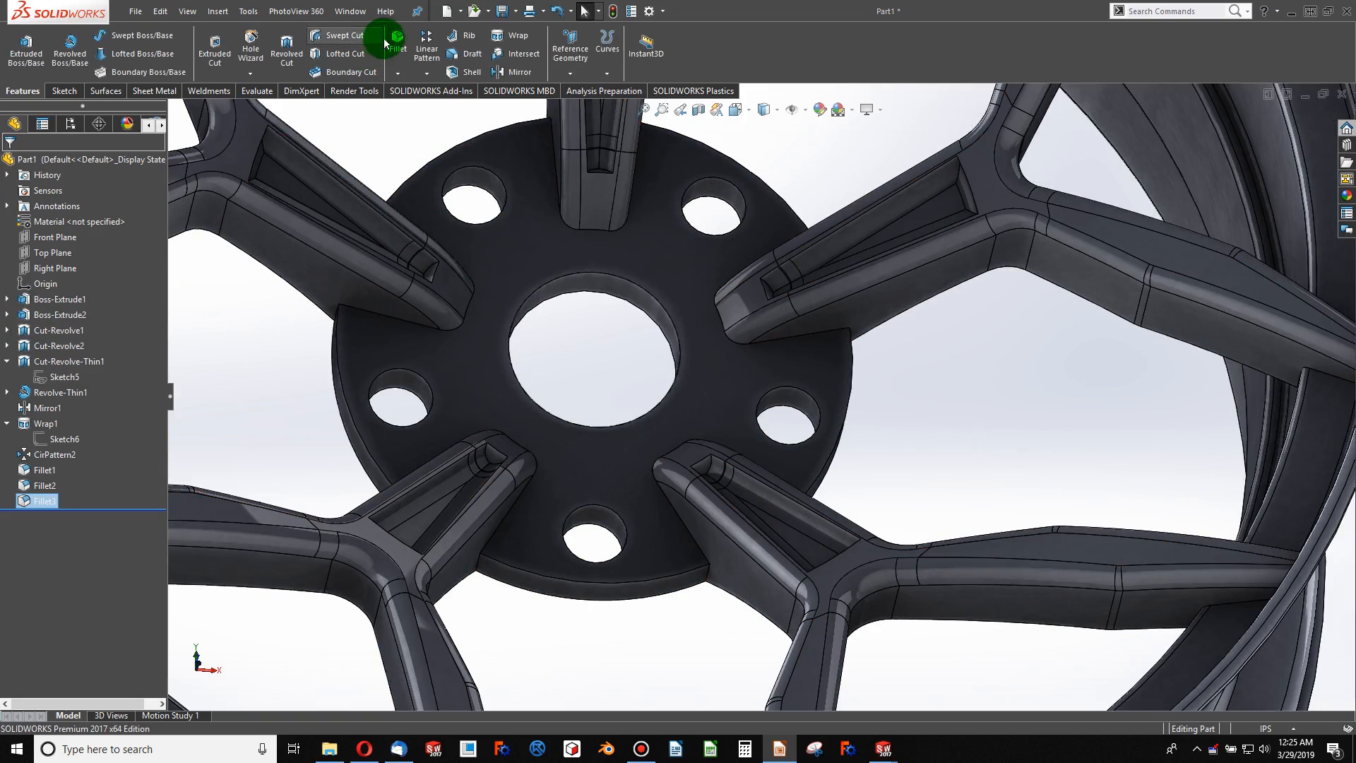
- Fillet the edges where all five spokes meet the hub's front face with a 0.30 in radius
{"action": "left_click", "coordinate": [397, 43]}
{"action": "left_click", "coordinate": [51, 451]}
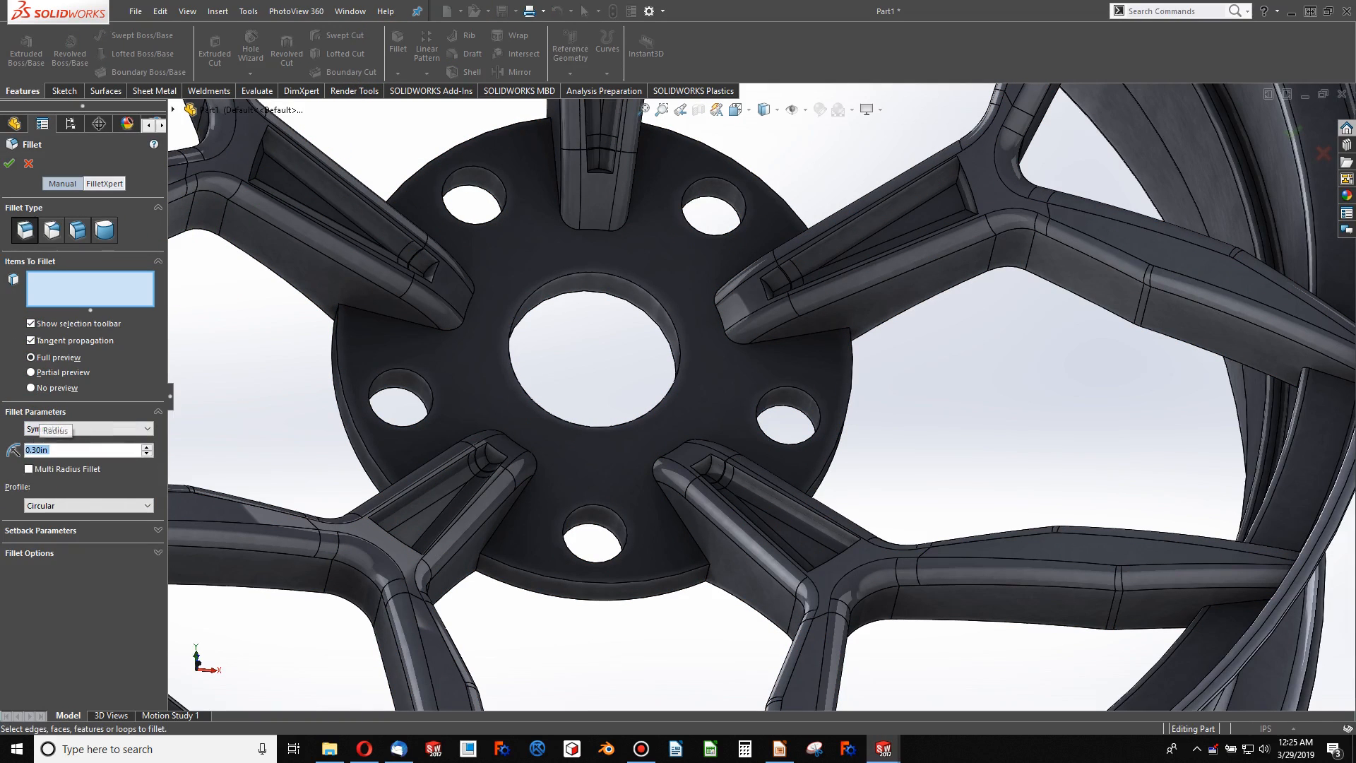
{"action": "left_click", "coordinate": [394, 316]}
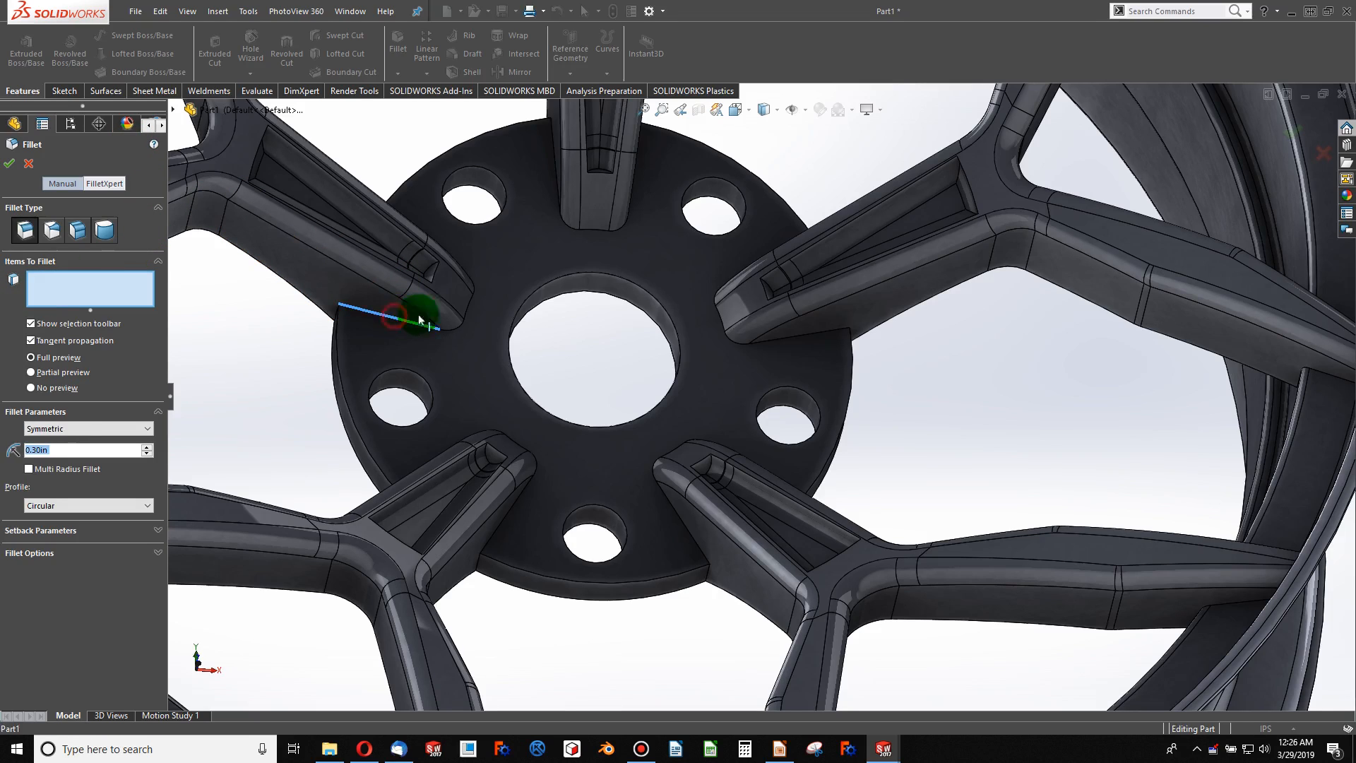
{"action": "left_click", "coordinate": [599, 228]}
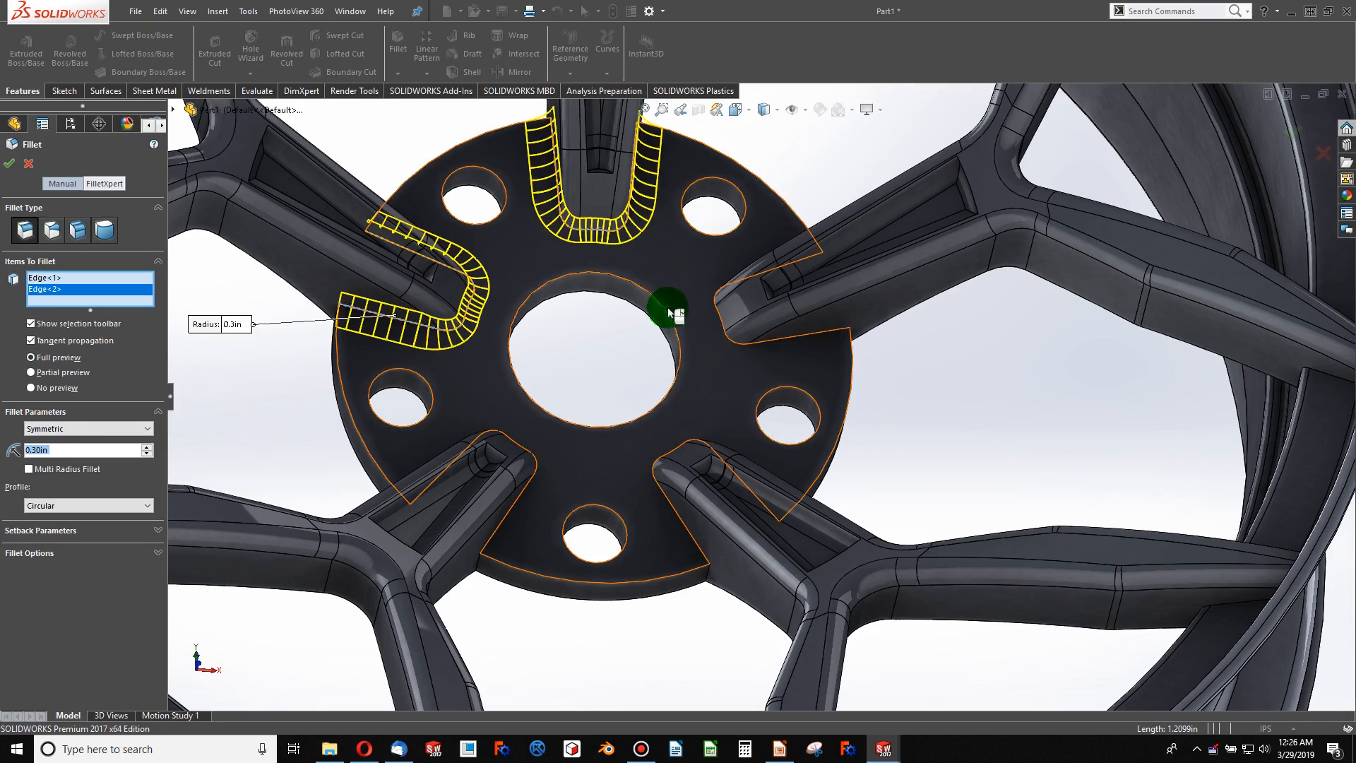
{"action": "left_click", "coordinate": [722, 317]}
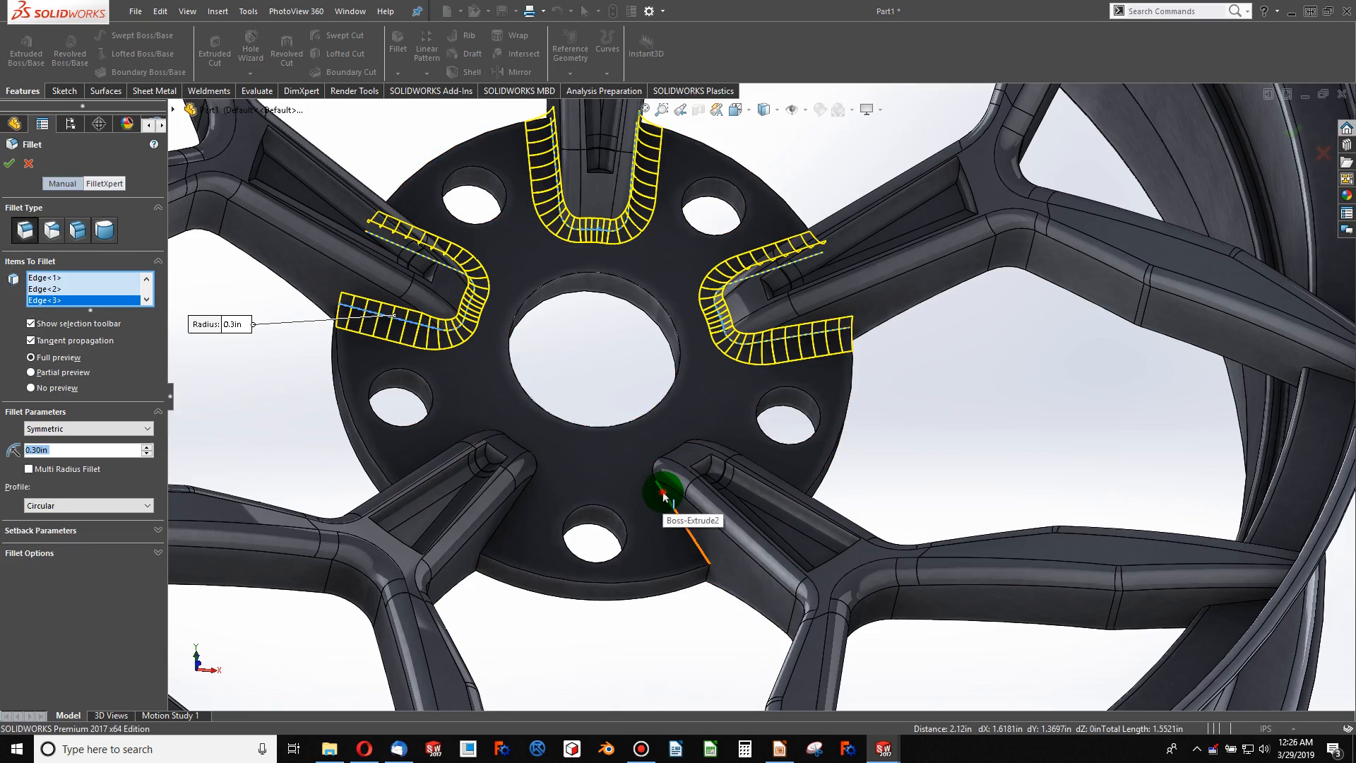
{"action": "left_click", "coordinate": [663, 494]}
{"action": "left_click", "coordinate": [538, 465]}
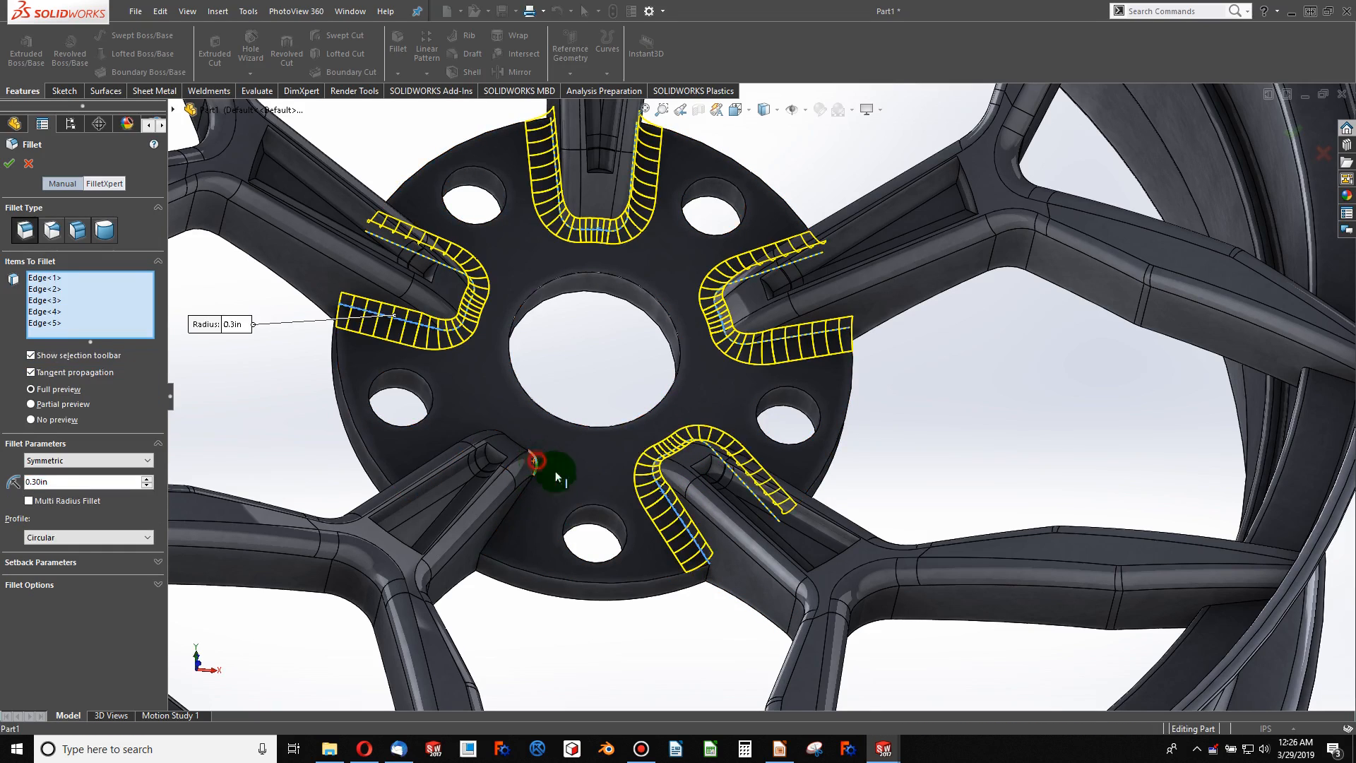
{"action": "left_click", "coordinate": [9, 163]}
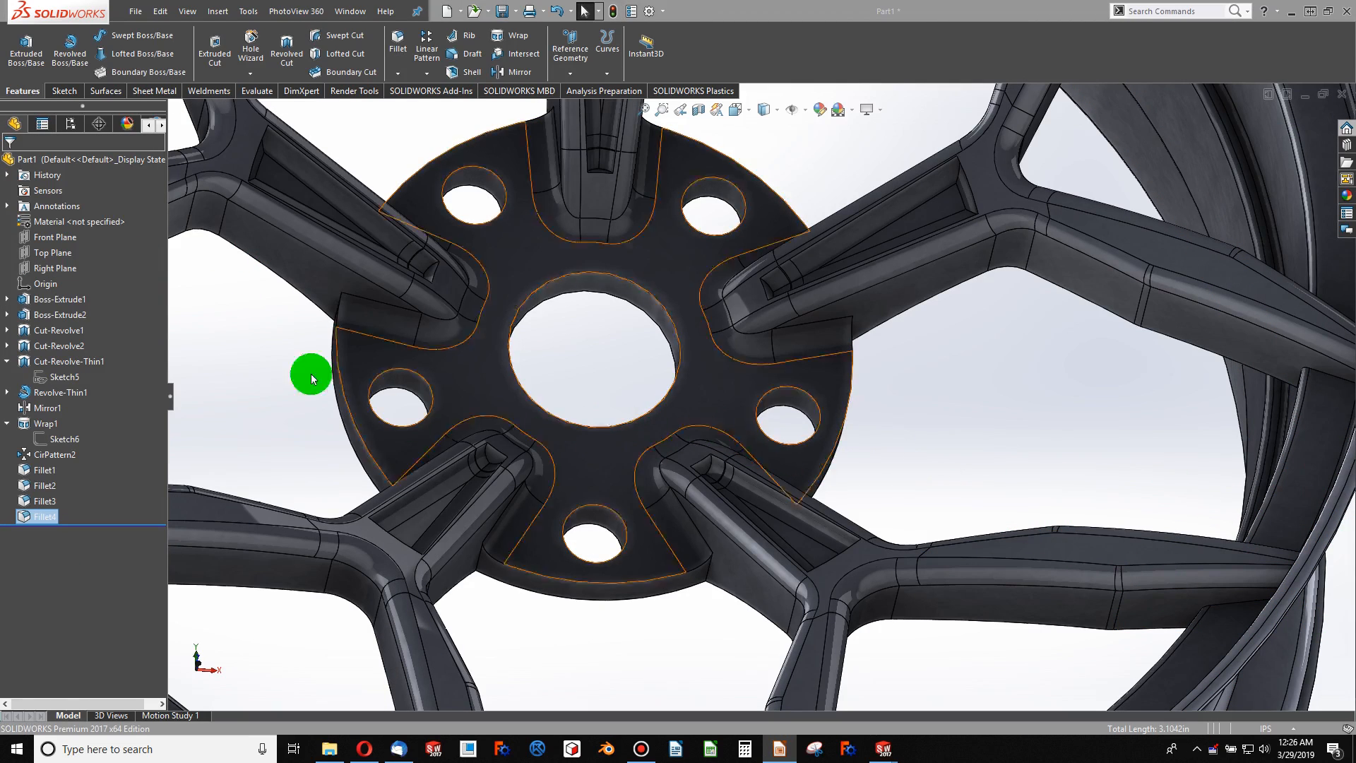
- Start a 0.30 in fillet and select the first four short corner edges where the spoke sides meet the hub's outer rim
{"action": "left_click", "coordinate": [396, 41]}
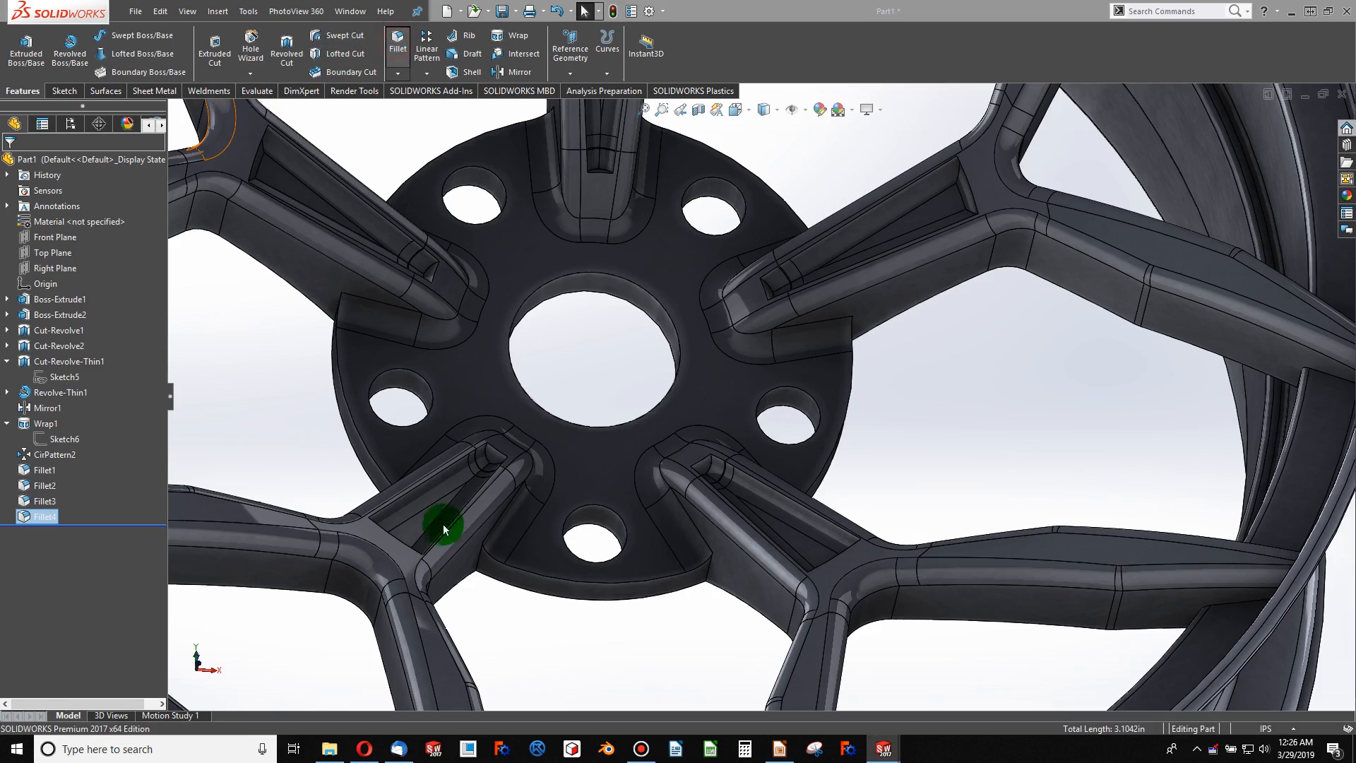
{"action": "left_click", "coordinate": [479, 570]}
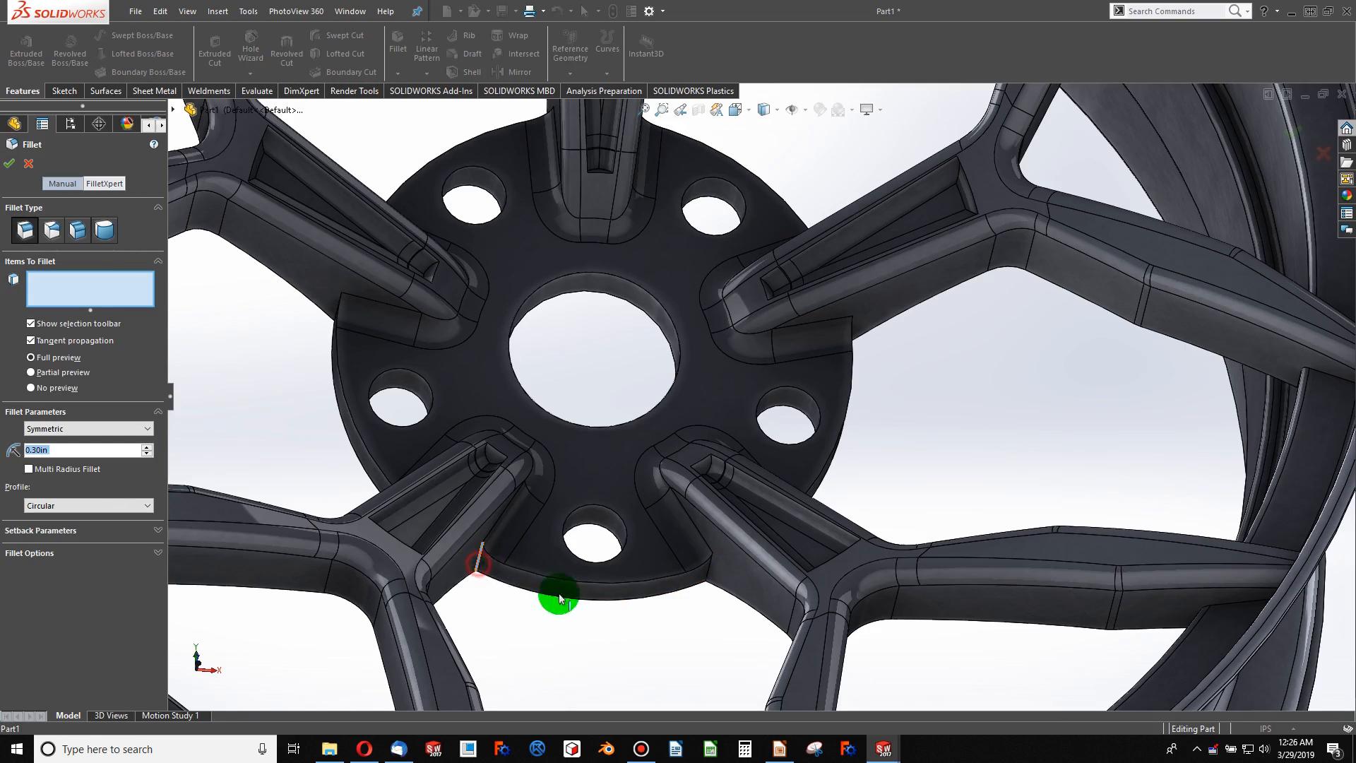
{"action": "left_click", "coordinate": [721, 568]}
{"action": "mouse_move", "coordinate": [778, 585]}
{"action": "middle_mouse_down"}
{"action": "mouse_move", "coordinate": [717, 460]}
{"action": "mouse_move", "coordinate": [710, 651]}
{"action": "mouse_move", "coordinate": [693, 566]}
{"action": "mouse_move", "coordinate": [684, 690]}
{"action": "mouse_move", "coordinate": [672, 642]}
{"action": "mouse_move", "coordinate": [971, 660]}
{"action": "mouse_move", "coordinate": [841, 548]}
{"action": "middle_mouse_up"}
{"action": "left_click", "coordinate": [839, 538]}
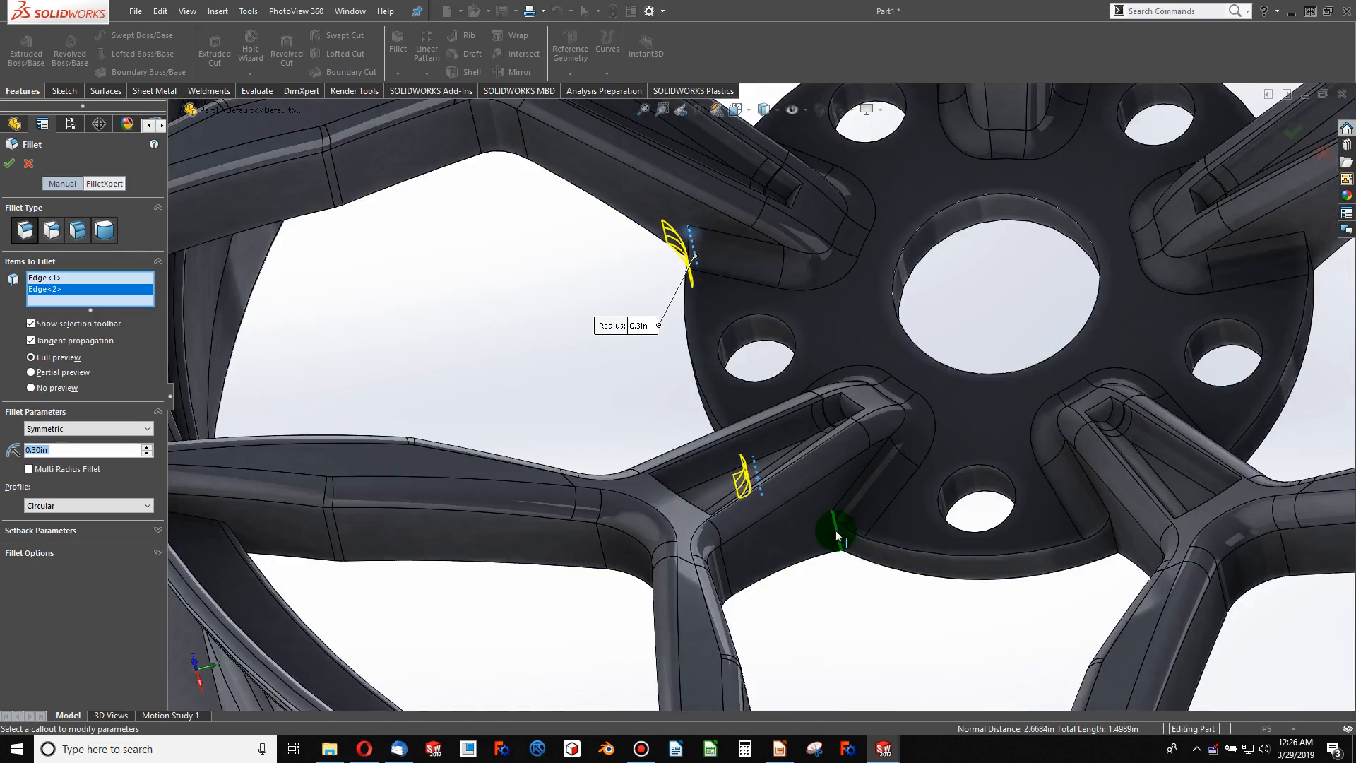
{"action": "left_click", "coordinate": [1115, 538]}
- Add three more short corner edges between the spoke sides and the hub's outer rim to the fillet
{"action": "middle_click_drag", "start_coordinate": [1119, 630], "coordinate": [1139, 378]}
{"action": "left_click", "coordinate": [1131, 383]}
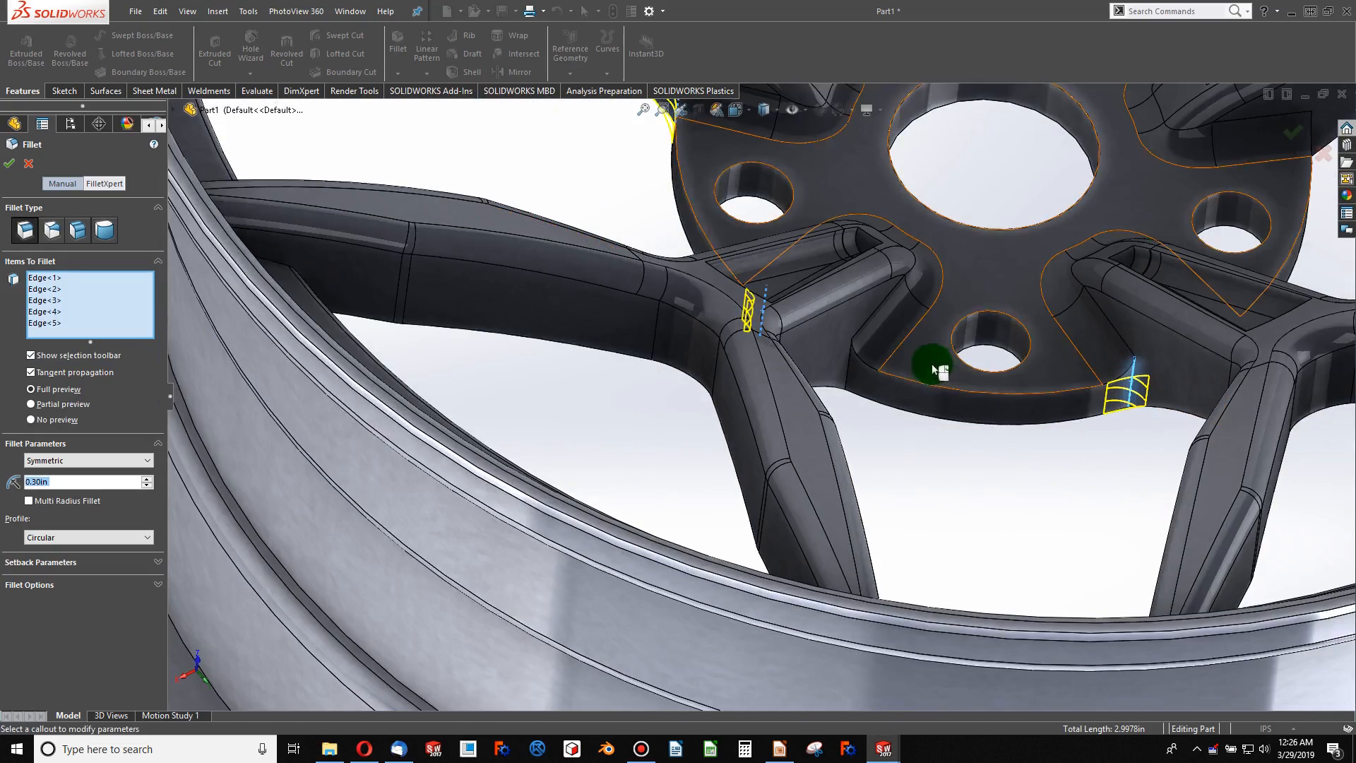
{"action": "left_click", "coordinate": [849, 381]}
{"action": "middle_click_drag", "start_coordinate": [1059, 409], "coordinate": [887, 422]}
{"action": "left_click", "coordinate": [890, 418]}
{"action": "left_click", "coordinate": [872, 415]}
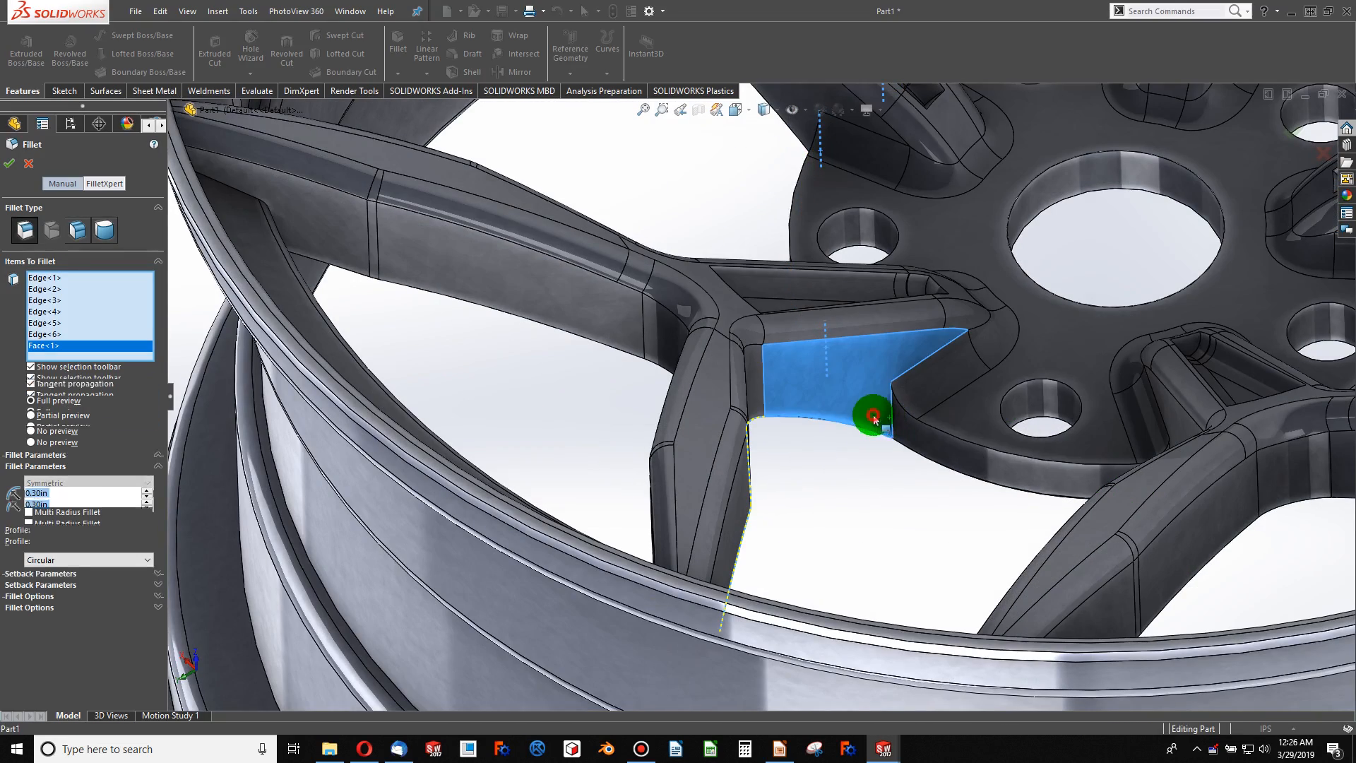
{"action": "left_click", "coordinate": [892, 415]}
- Add the last three spoke-to-hub corner edges and create the 0.30 in fillet on all ten edges
{"action": "middle_click_drag", "start_coordinate": [894, 437], "coordinate": [1035, 436]}
{"action": "left_click", "coordinate": [1165, 369]}
{"action": "scroll", "coordinate": [1058, 320], "scroll_direction": "up", "scroll_amount": 3}
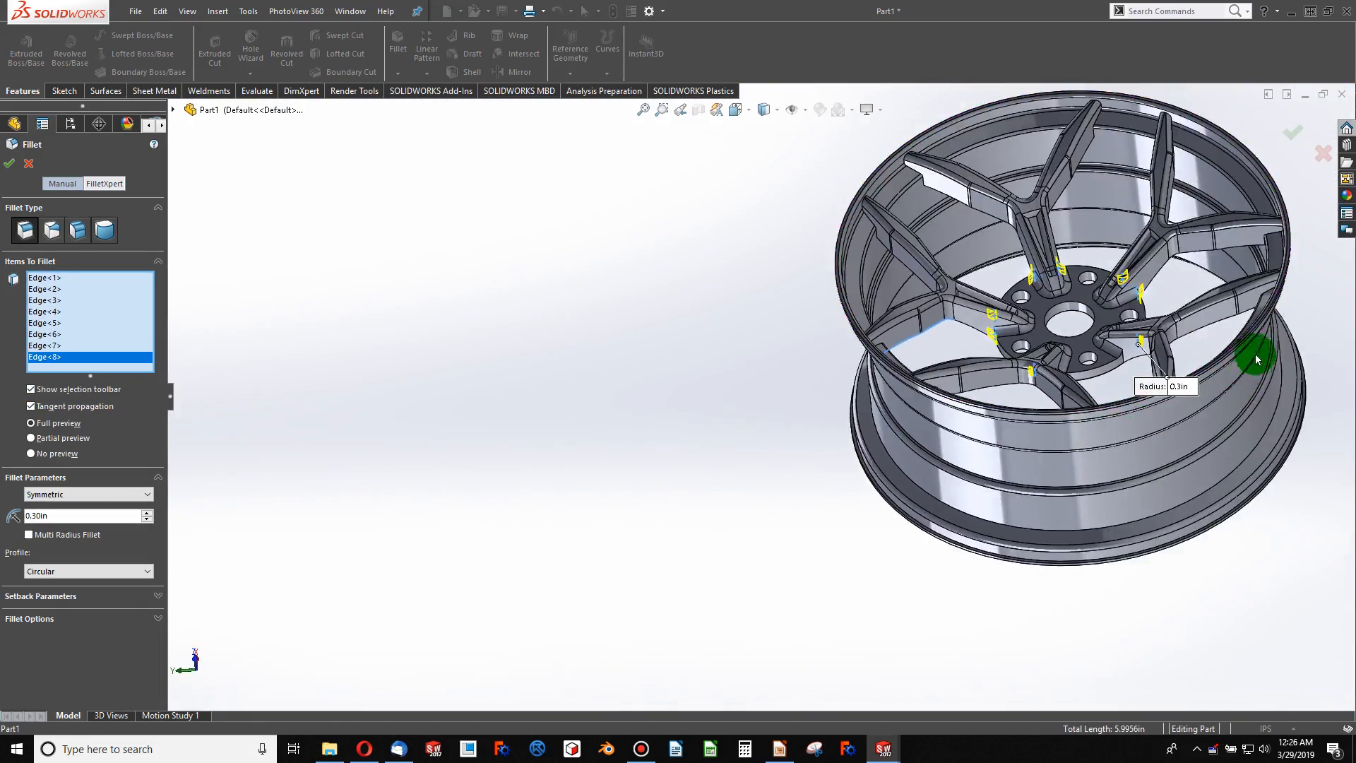
{"action": "scroll", "coordinate": [1201, 346], "scroll_direction": "down", "scroll_amount": 5}
{"action": "scroll", "coordinate": [805, 438], "scroll_direction": "down", "scroll_amount": 3}
{"action": "left_click", "coordinate": [749, 514]}
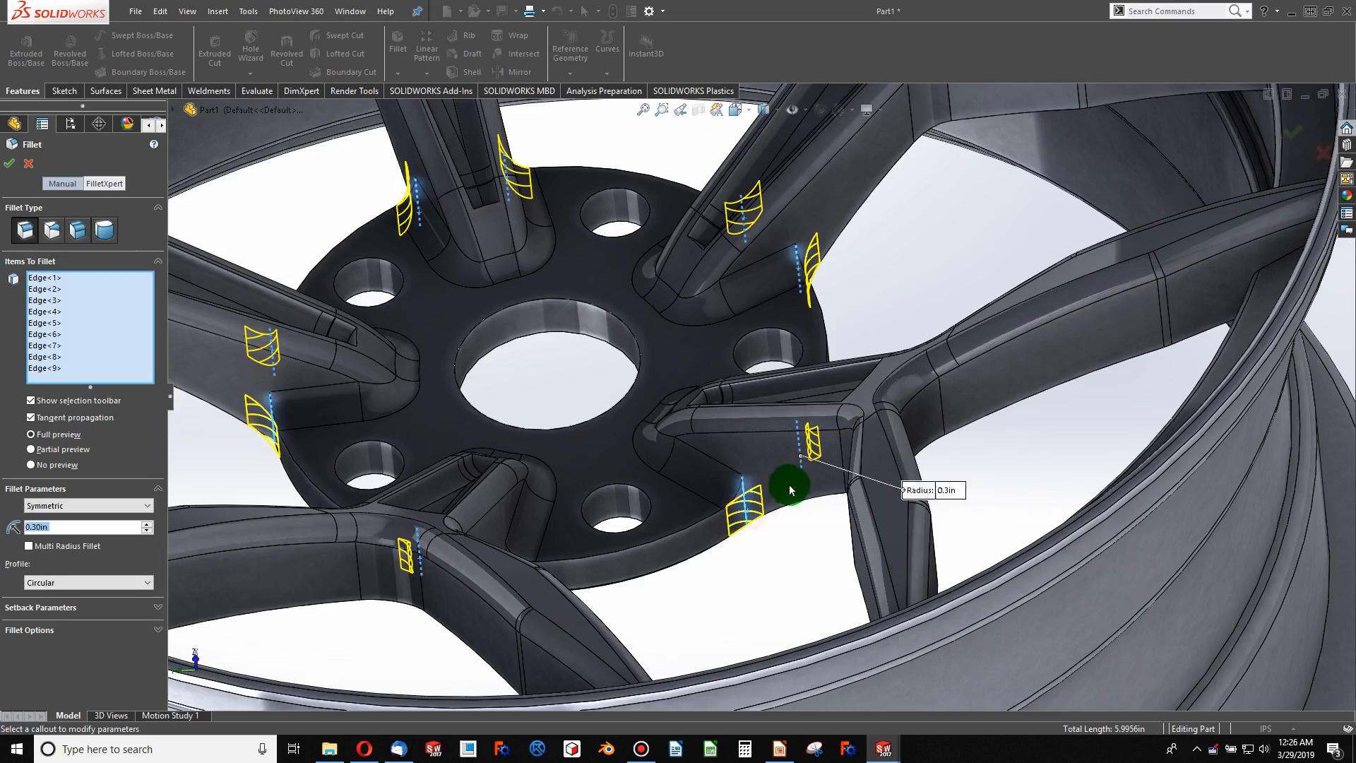
{"action": "middle_click_drag", "start_coordinate": [781, 339], "coordinate": [541, 322]}
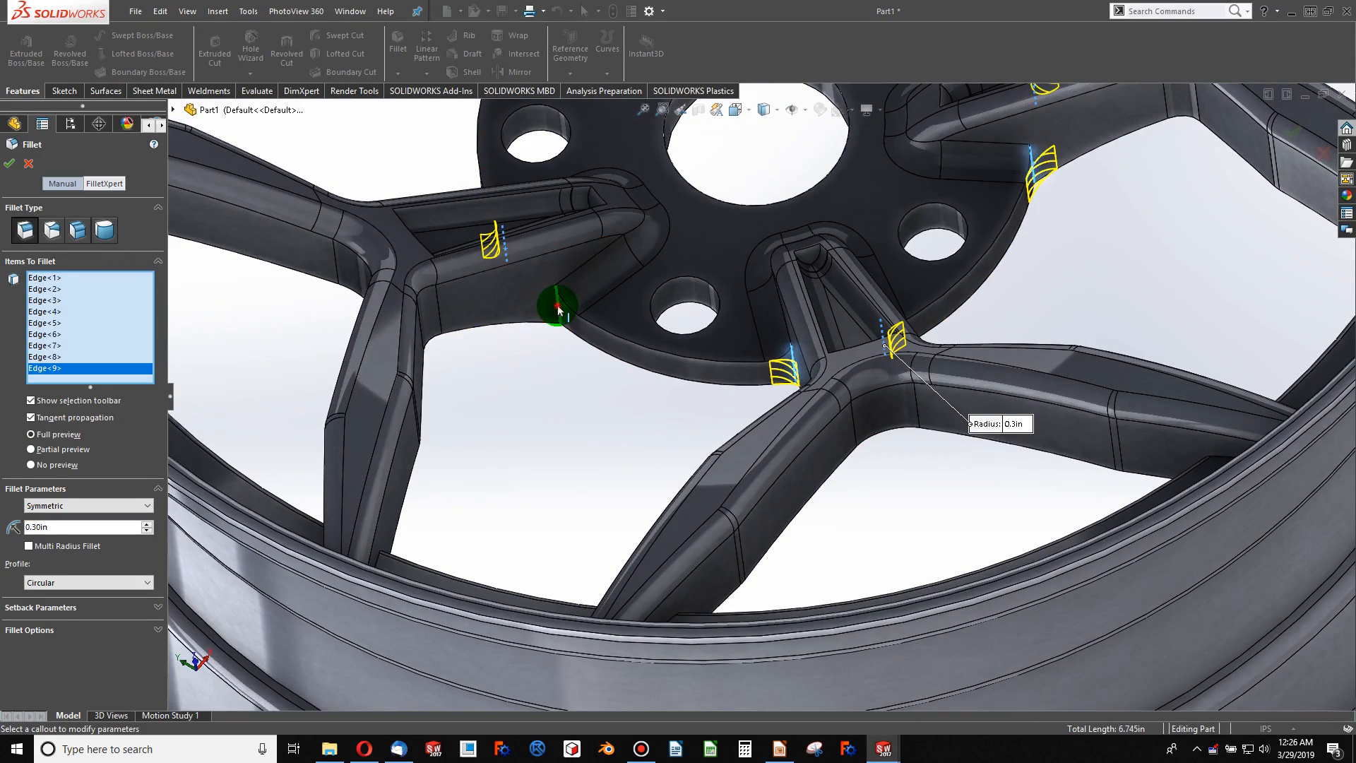
{"action": "left_click", "coordinate": [558, 309]}
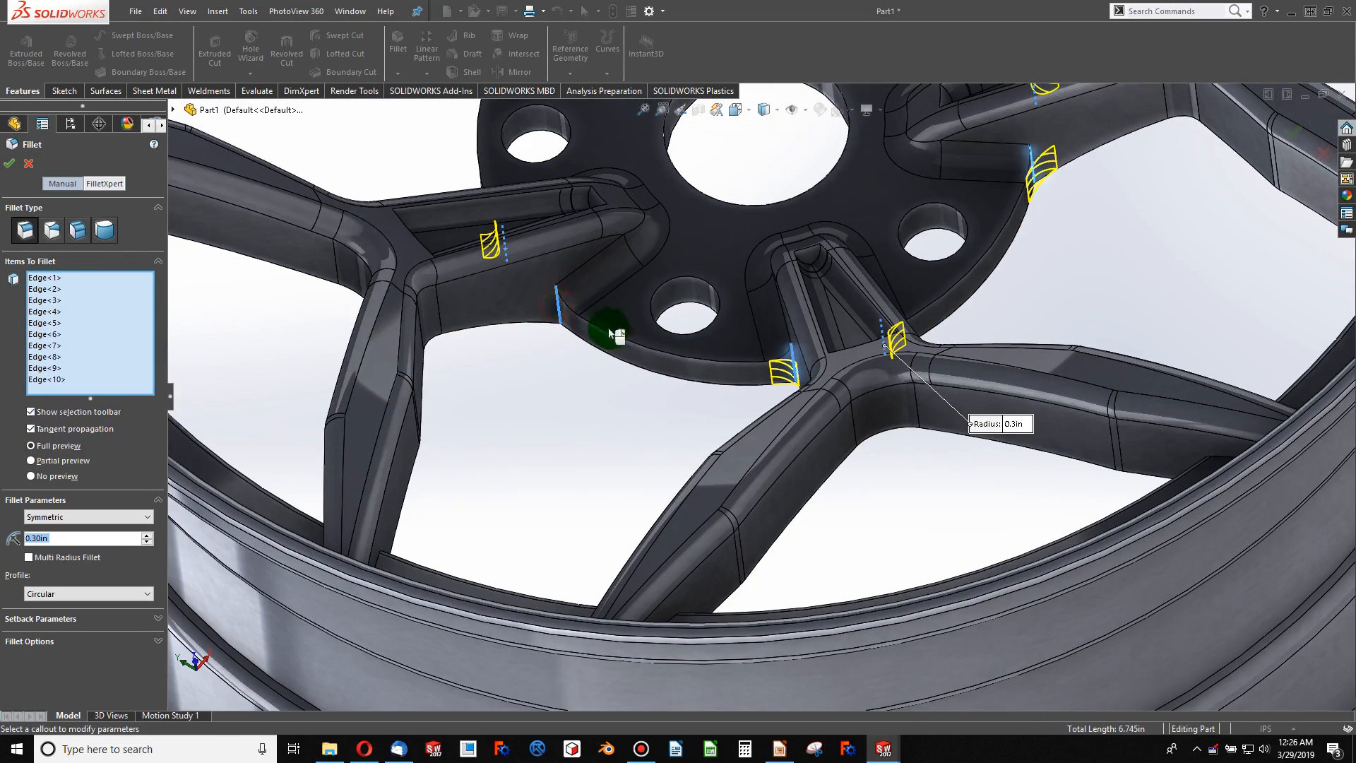
{"action": "left_click", "coordinate": [12, 168]}
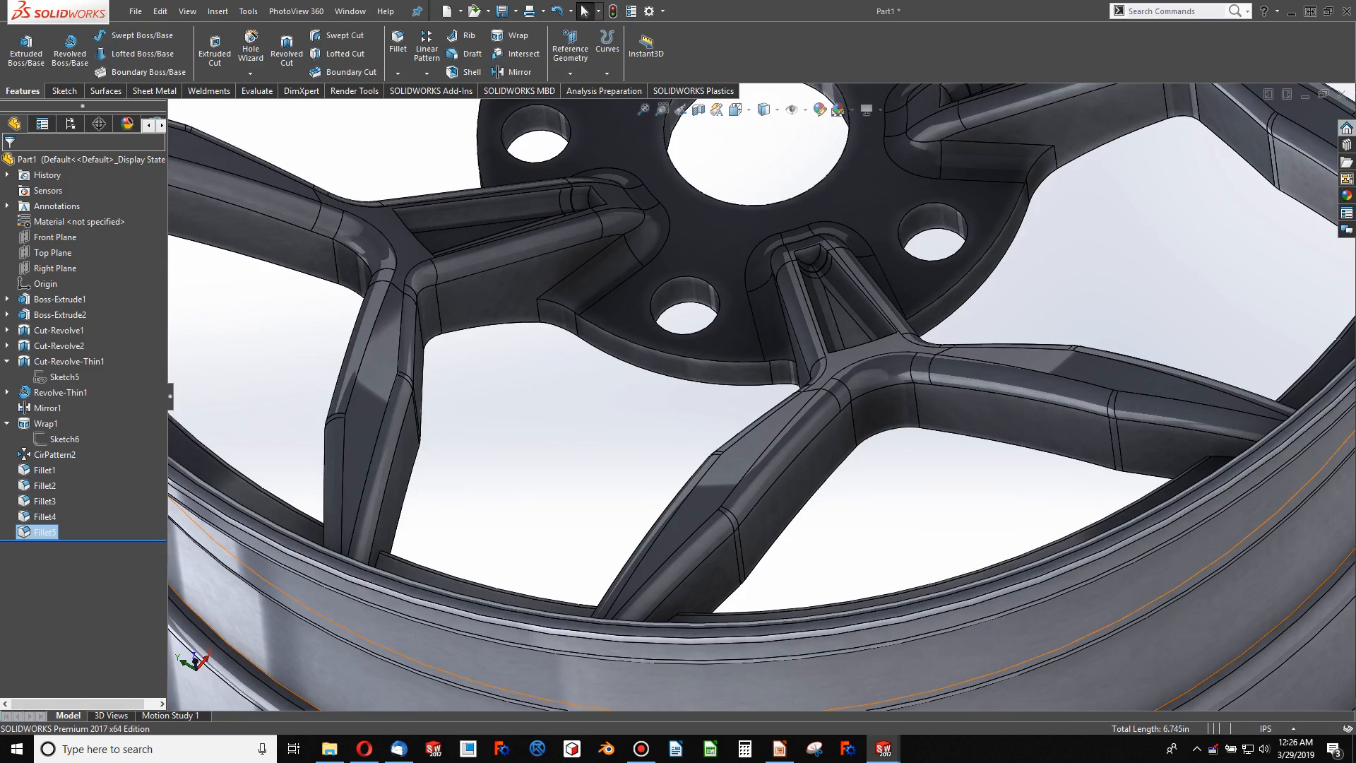
- Fillet the five outer front arc edges of the hub between the spokes with a 0.125 in radius
{"action": "scroll", "coordinate": [1013, 454], "scroll_direction": "up", "scroll_amount": 3}
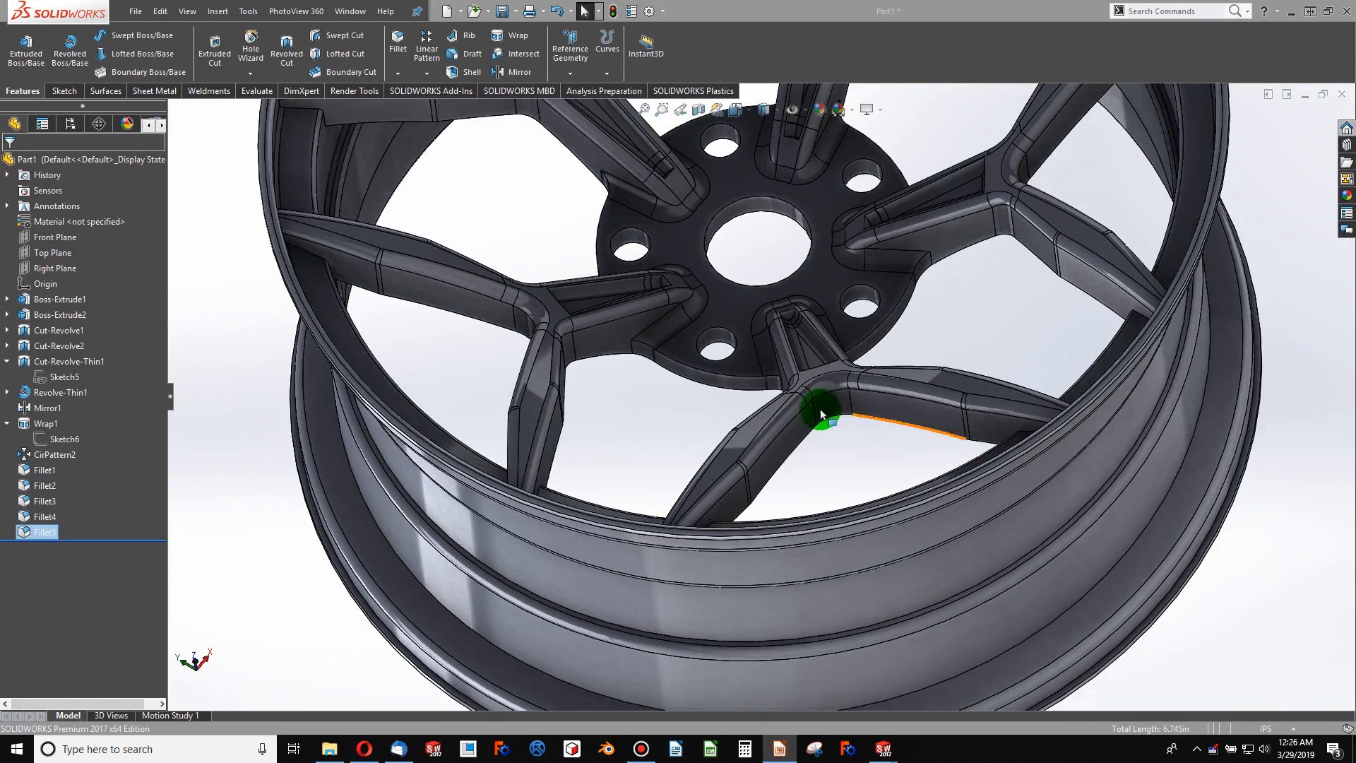
{"action": "left_click", "coordinate": [398, 44]}
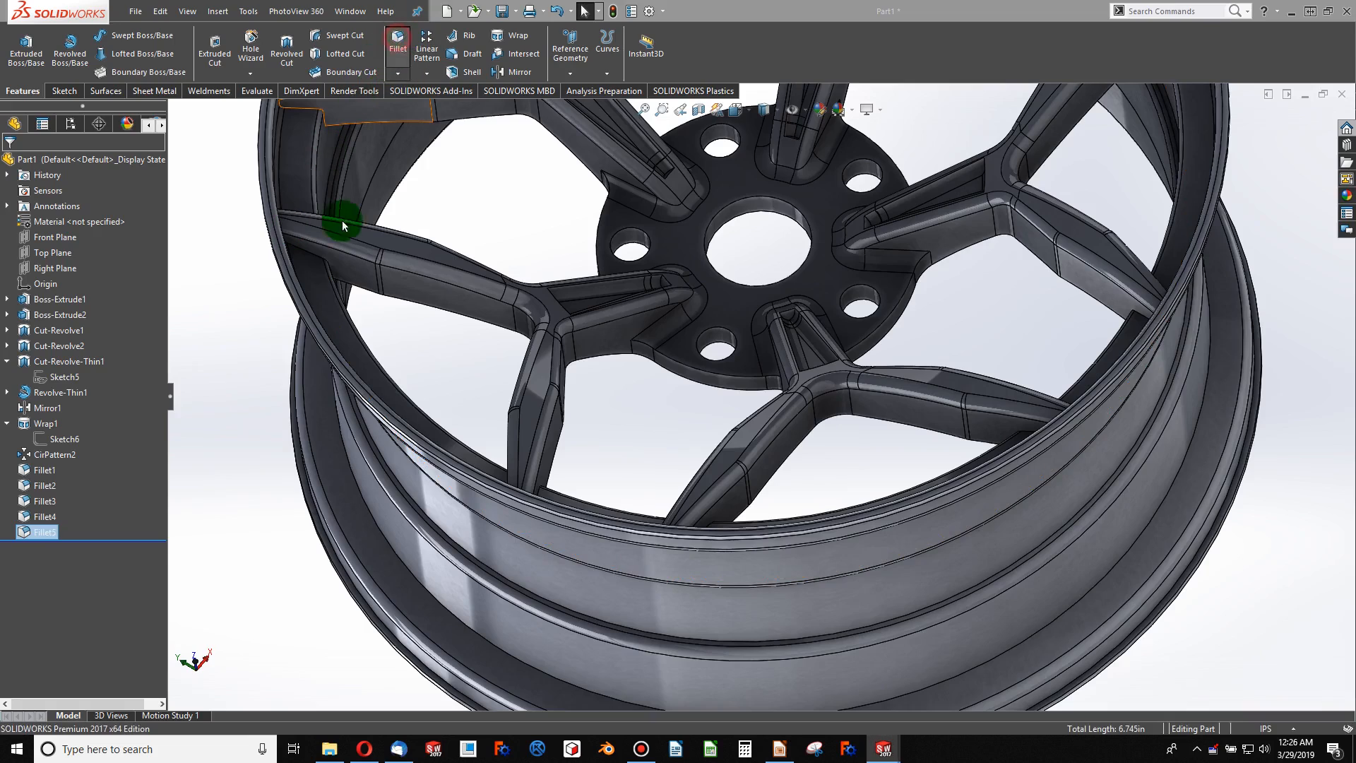
{"action": "type", "text": ".125in"}
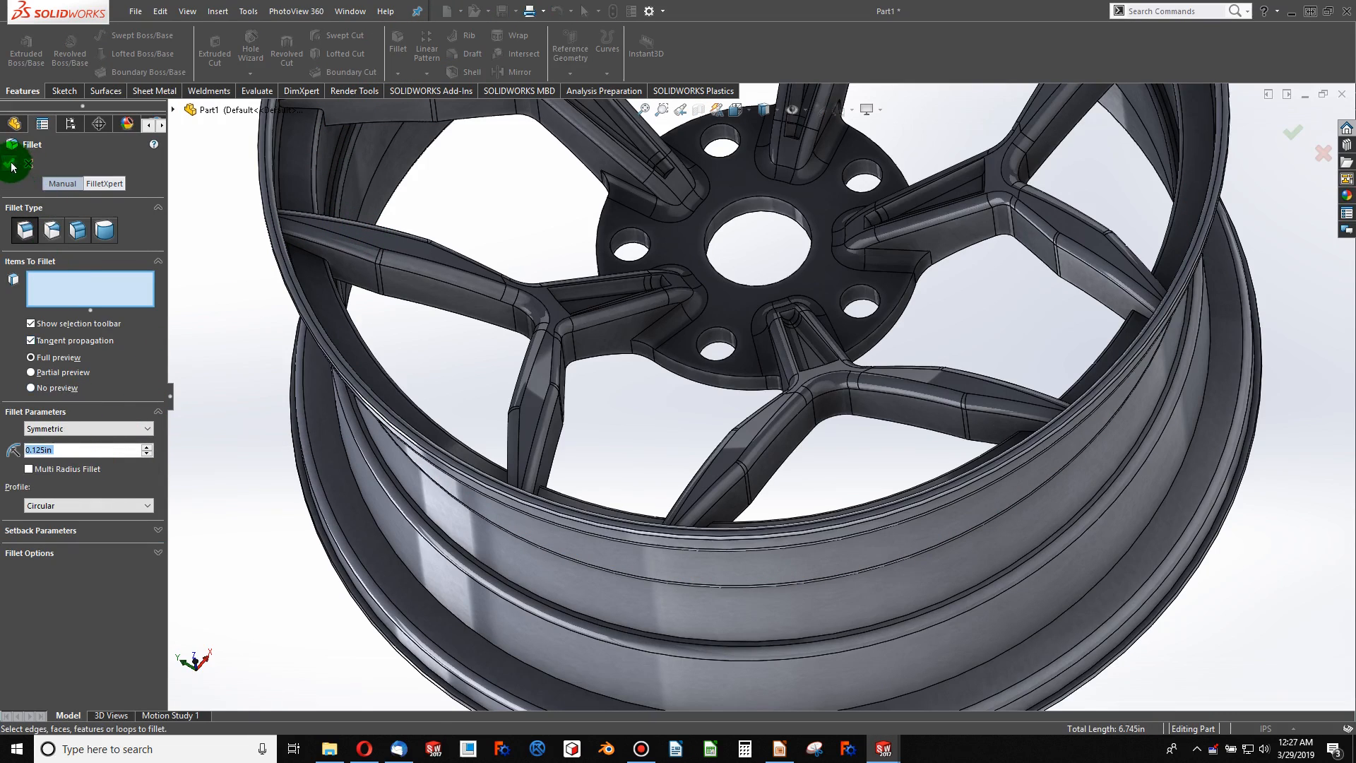
{"action": "left_click", "coordinate": [690, 371]}
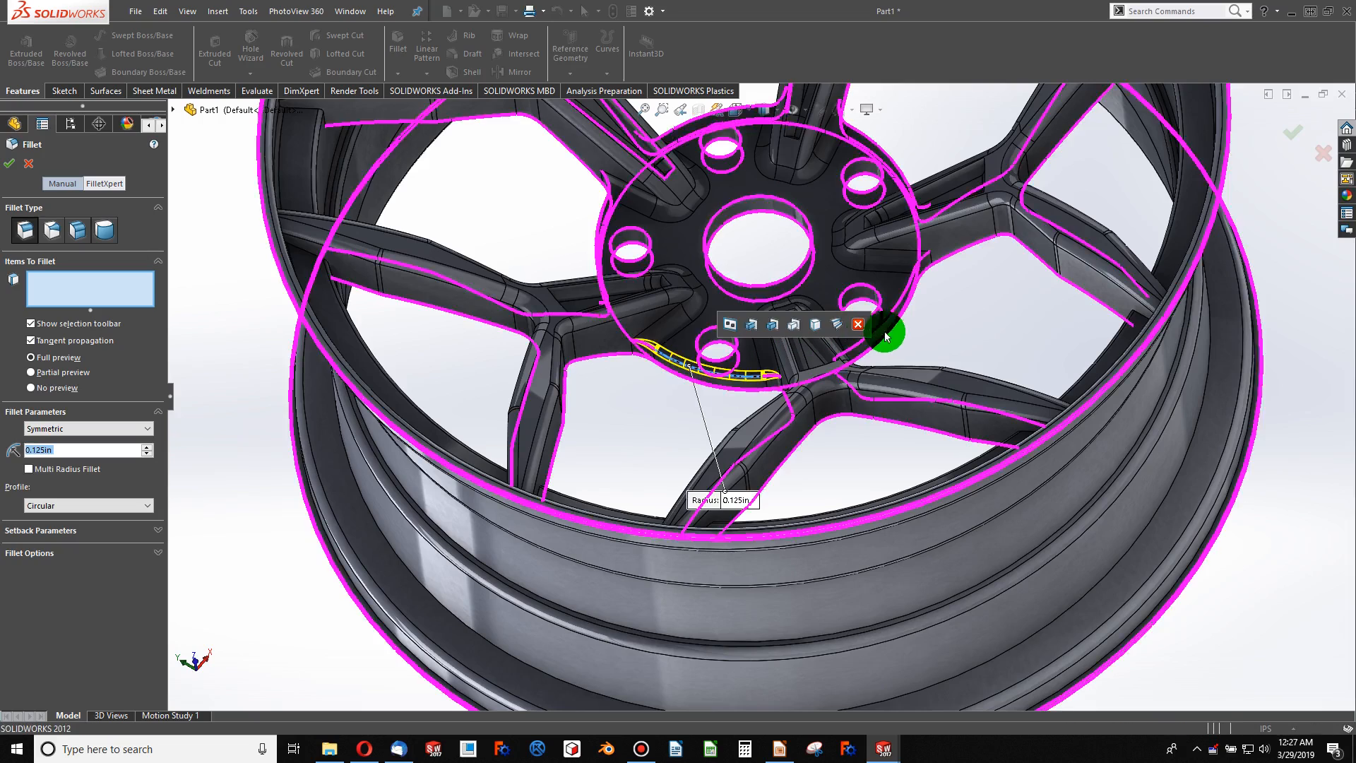
{"action": "left_click", "coordinate": [894, 161]}
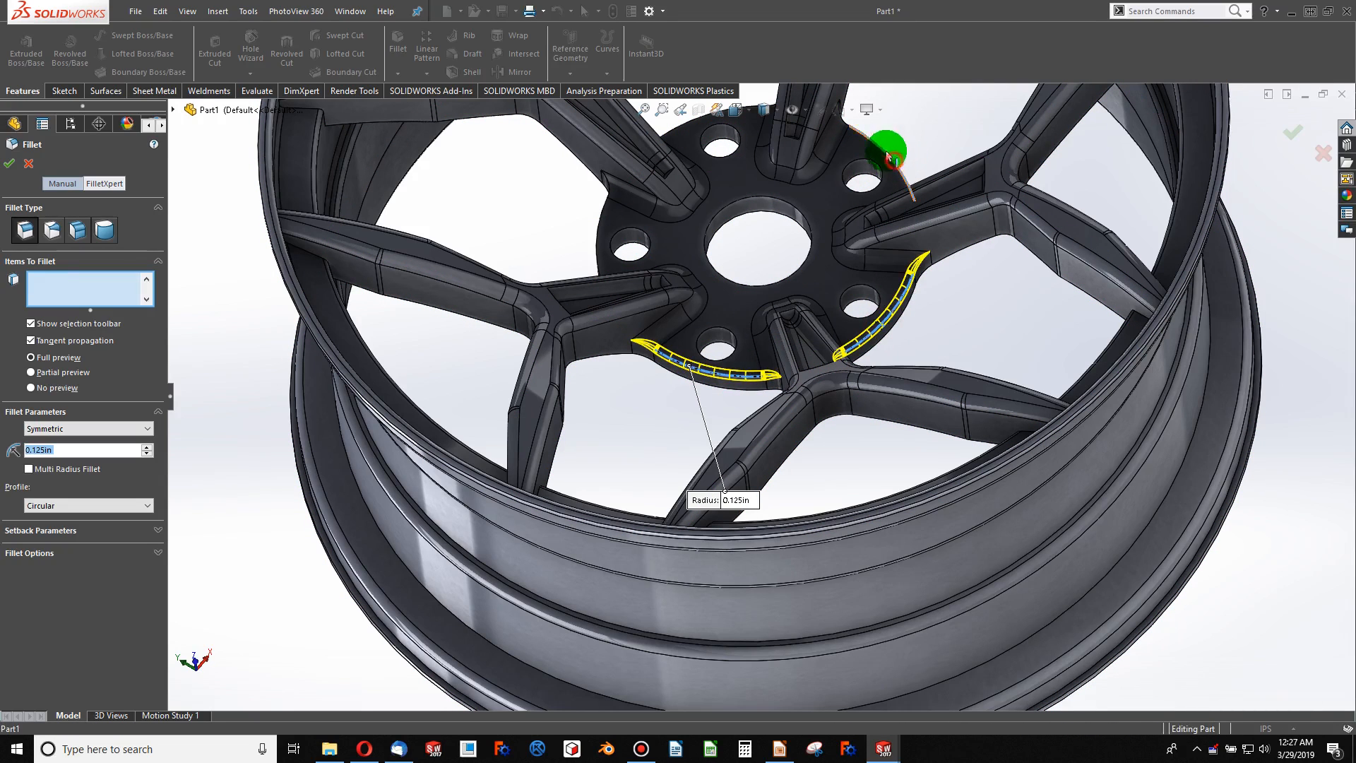
{"action": "left_click", "coordinate": [674, 135]}
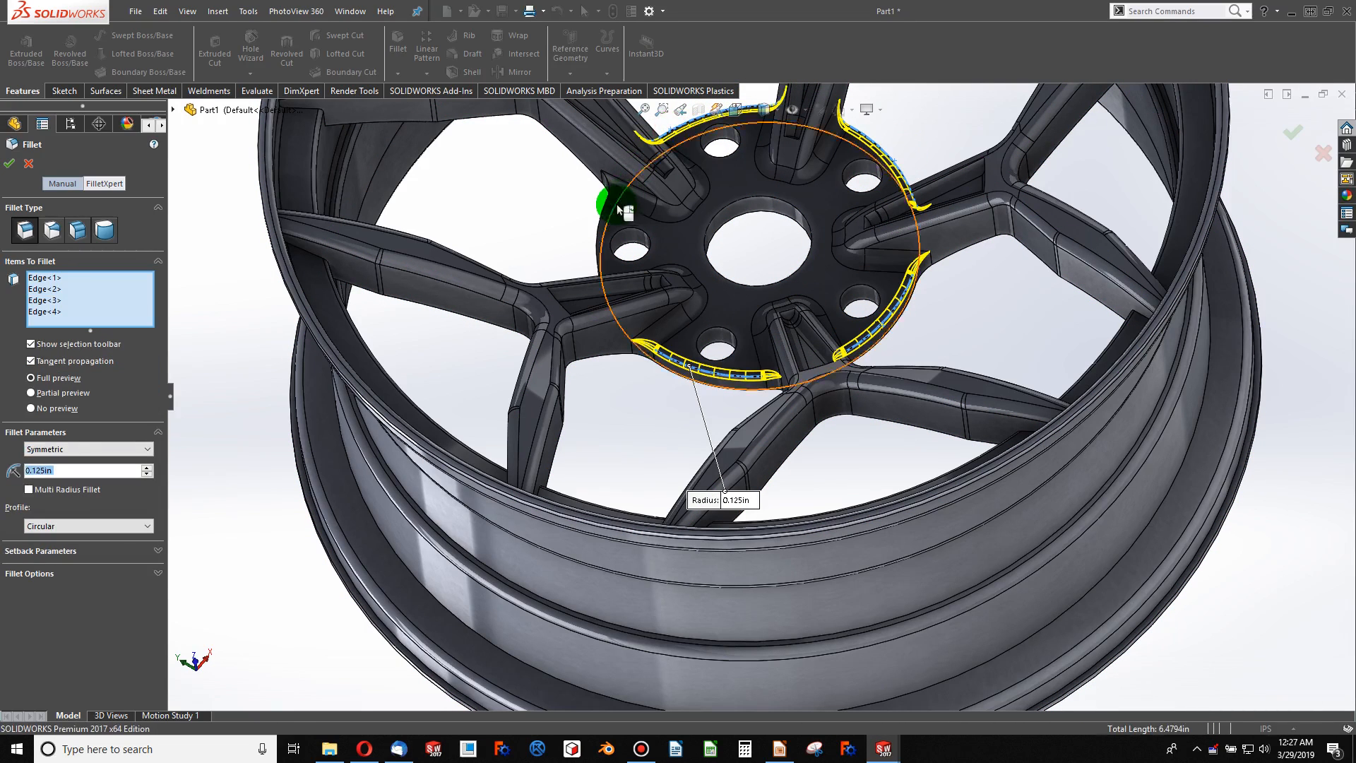
{"action": "left_click", "coordinate": [599, 219]}
{"action": "scroll", "coordinate": [682, 226], "scroll_direction": "up", "scroll_amount": 3}
{"action": "scroll", "coordinate": [701, 213], "scroll_direction": "down", "scroll_amount": 3}
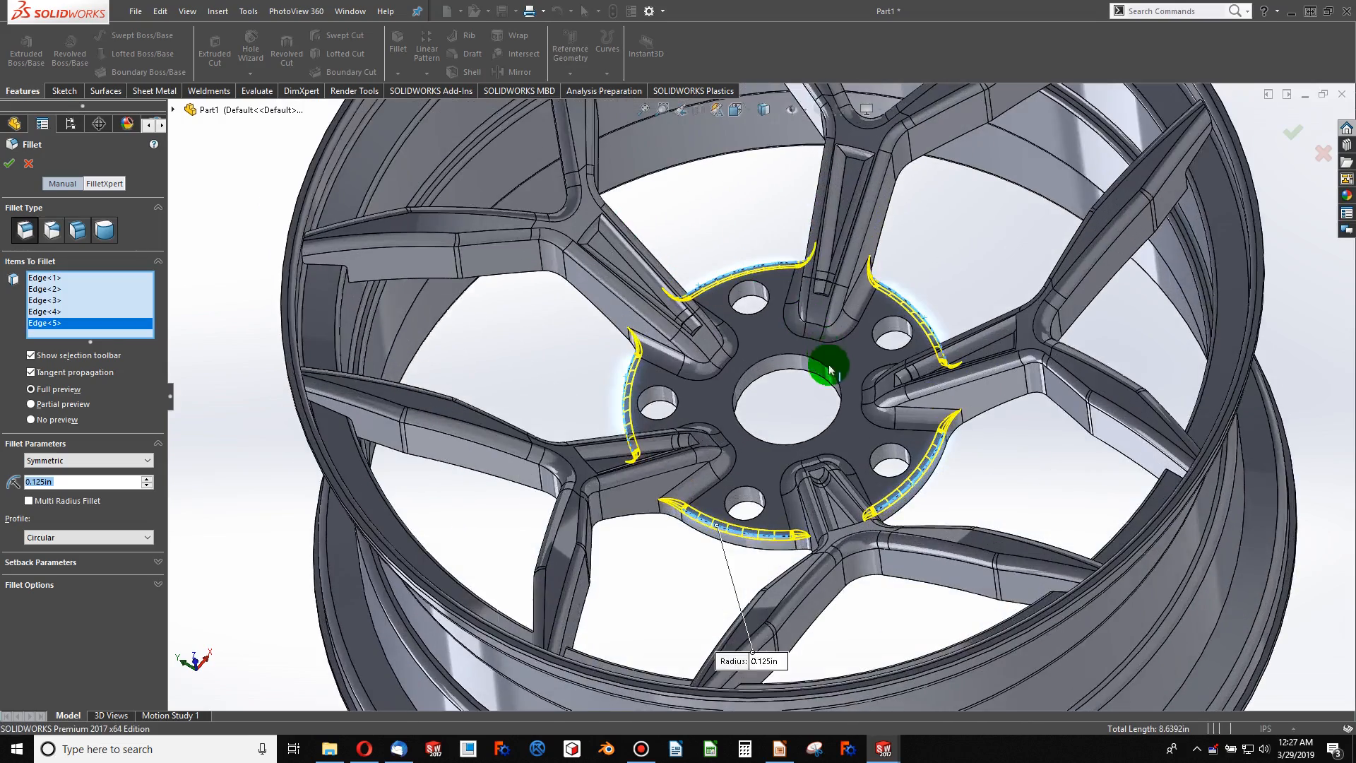
{"action": "left_click", "coordinate": [12, 165]}
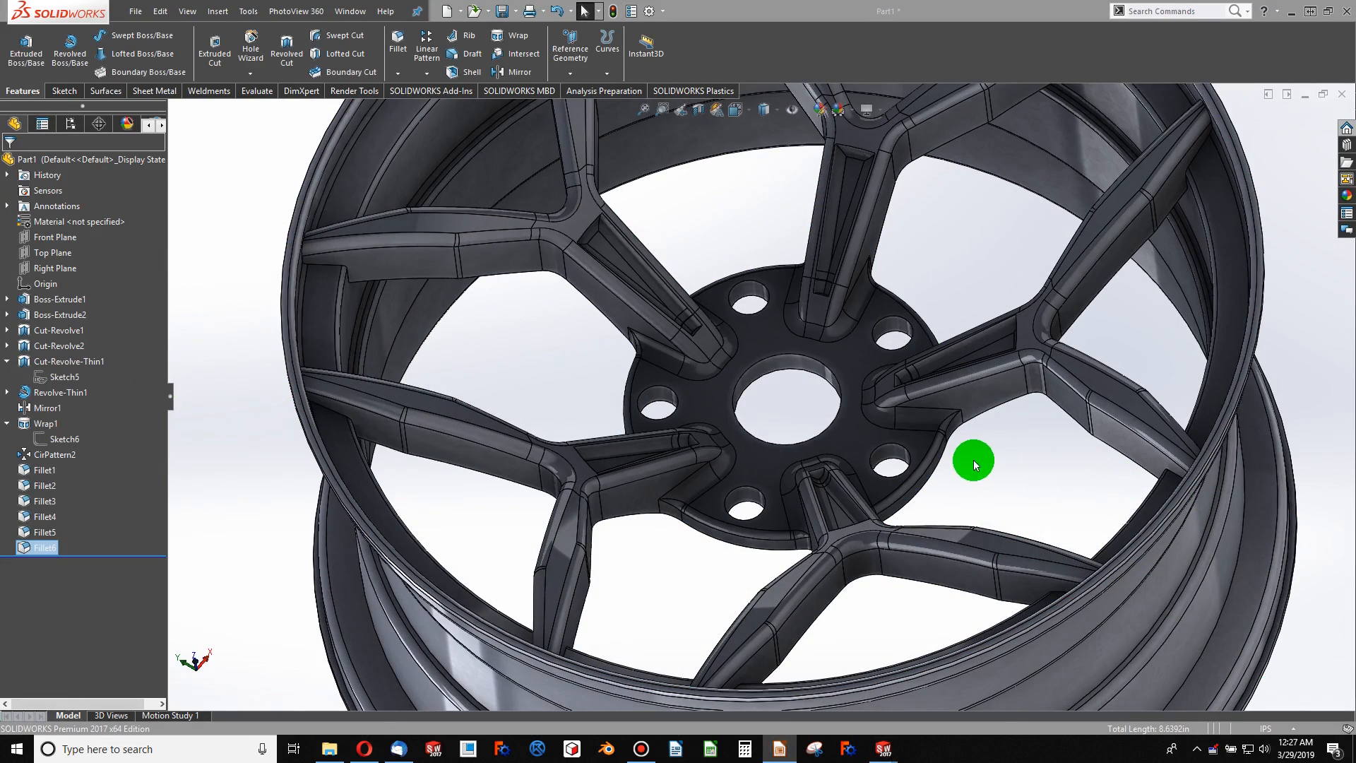
{"action": "middle_click_drag", "start_coordinate": [974, 462], "coordinate": [657, 457]}
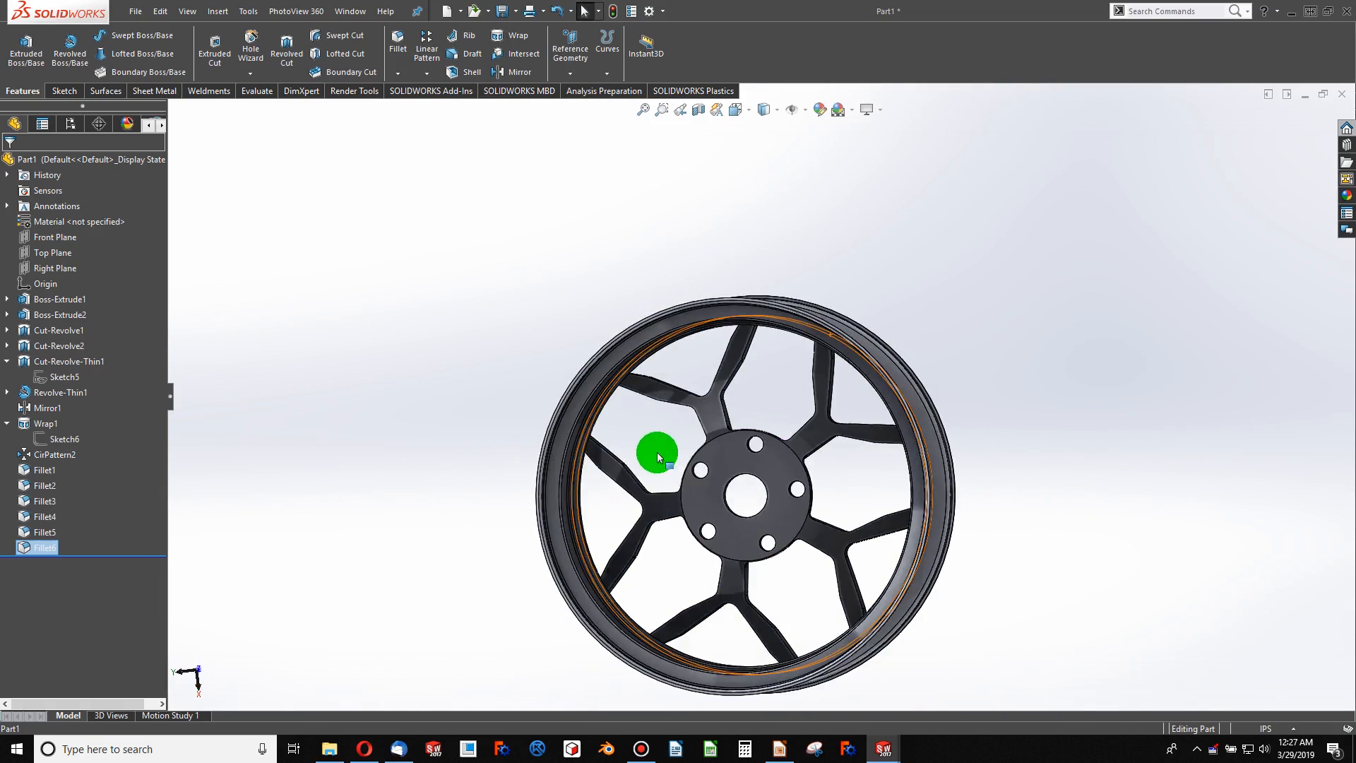
- Fillet the edges around the connected back face of the five branched spokes with a 0.30 in radius
{"action": "left_click", "coordinate": [398, 43]}
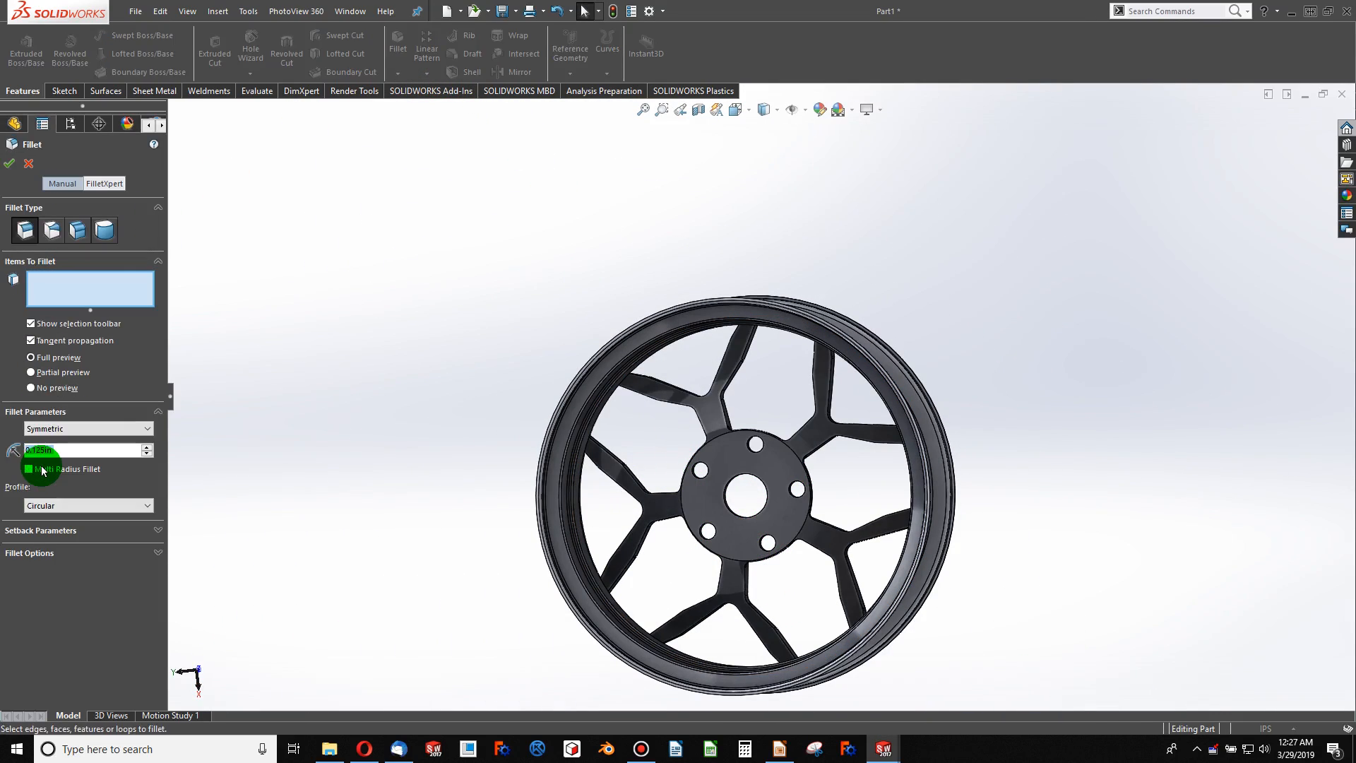
{"action": "type", "text": "a"}
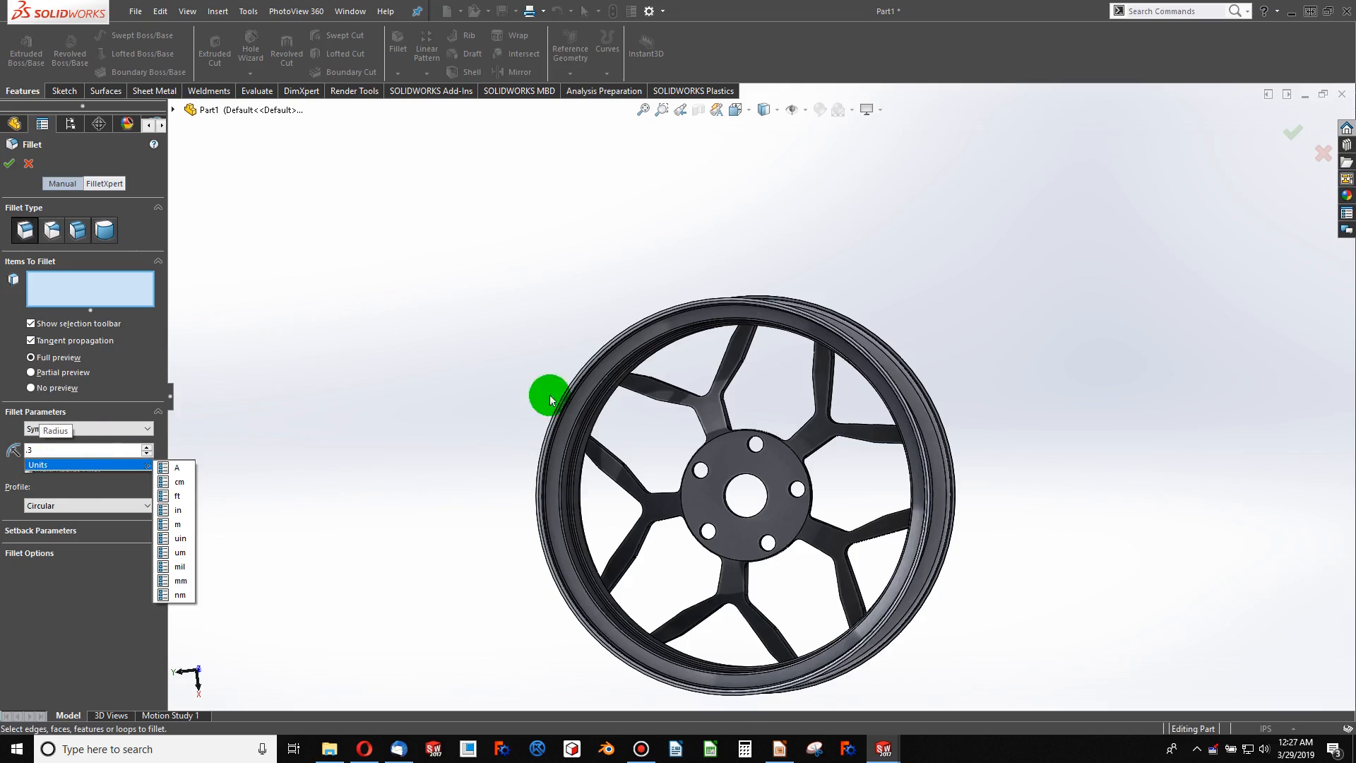
{"action": "scroll", "coordinate": [625, 404], "scroll_direction": "down", "scroll_amount": 5}
{"action": "key", "text": "Return"}
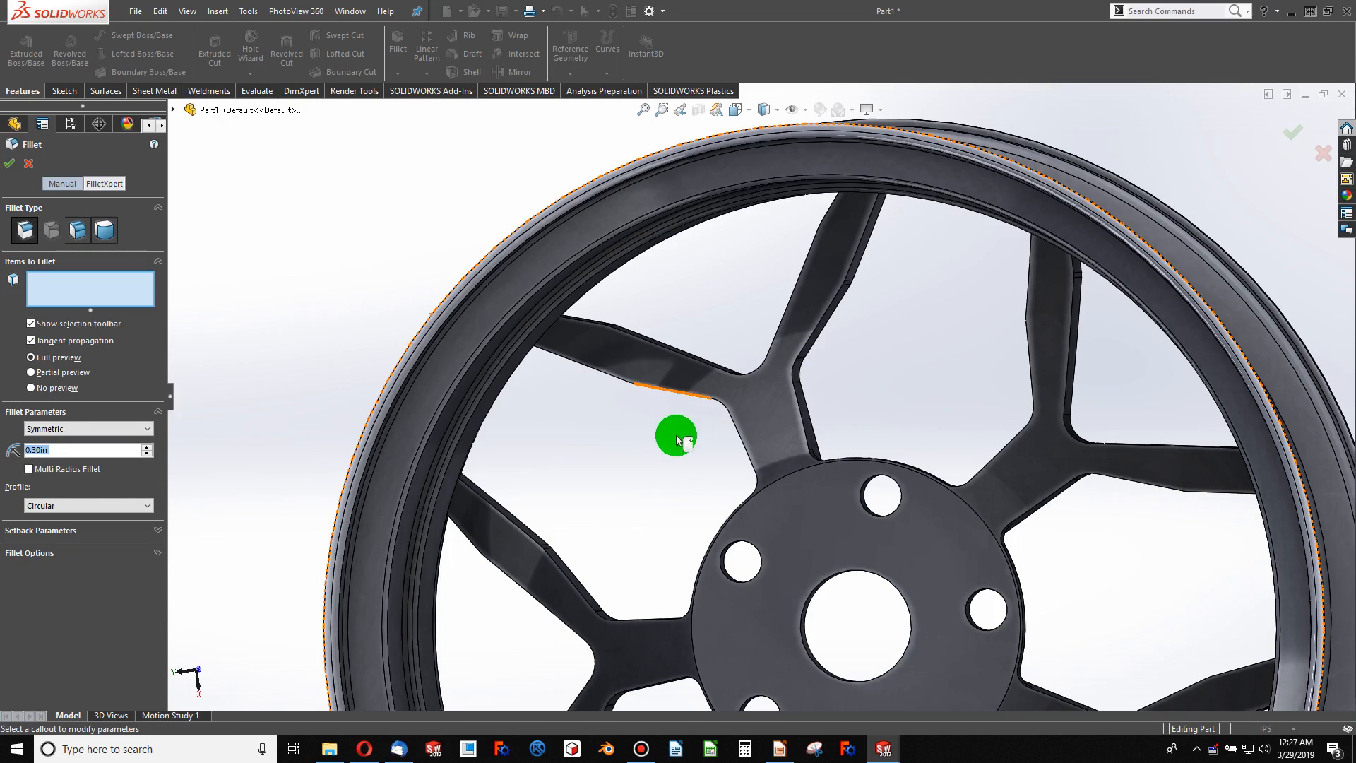
{"action": "scroll", "coordinate": [676, 440], "scroll_direction": "up", "scroll_amount": 3}
{"action": "left_click", "coordinate": [718, 478]}
{"action": "scroll", "coordinate": [750, 455], "scroll_direction": "up", "scroll_amount": 1}
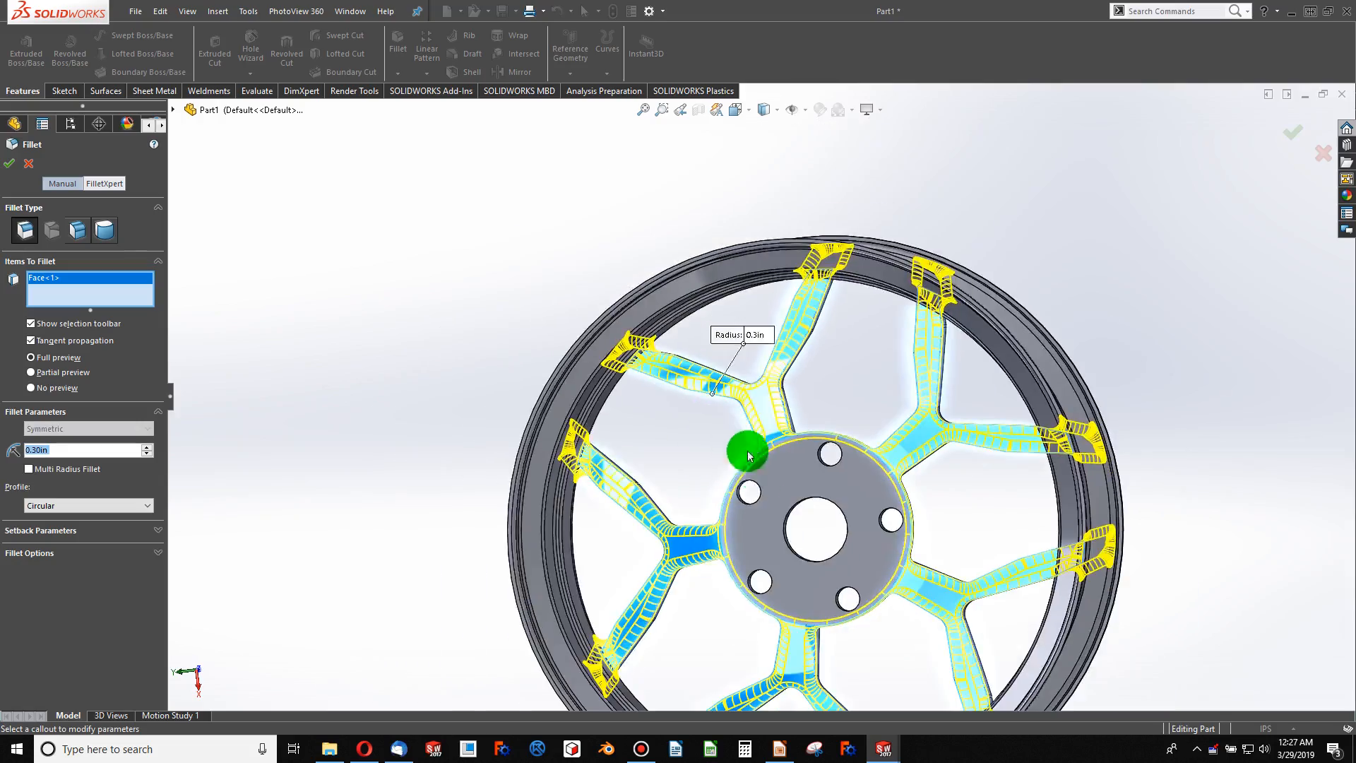
{"action": "mouse_move", "coordinate": [750, 455]}
{"action": "middle_mouse_down"}
{"action": "mouse_move", "coordinate": [786, 614]}
{"action": "mouse_move", "coordinate": [812, 494]}
{"action": "middle_mouse_up"}
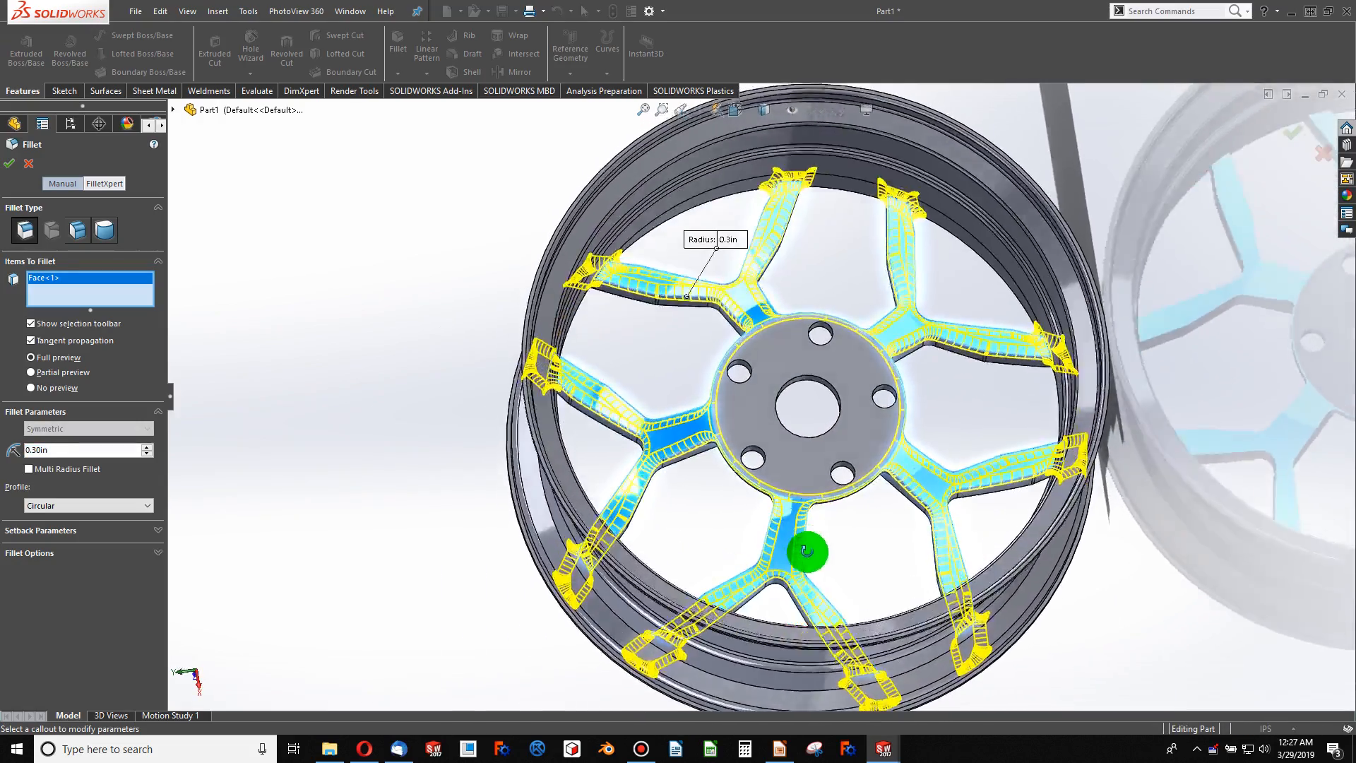
{"action": "mouse_move", "coordinate": [807, 551]}
{"action": "middle_mouse_down"}
{"action": "mouse_move", "coordinate": [832, 612]}
{"action": "mouse_move", "coordinate": [956, 544]}
{"action": "mouse_move", "coordinate": [1106, 386]}
{"action": "mouse_move", "coordinate": [1059, 282]}
{"action": "mouse_move", "coordinate": [1029, 300]}
{"action": "mouse_move", "coordinate": [987, 438]}
{"action": "mouse_move", "coordinate": [1037, 518]}
{"action": "mouse_move", "coordinate": [803, 342]}
{"action": "mouse_move", "coordinate": [19, 108]}
{"action": "middle_mouse_up"}
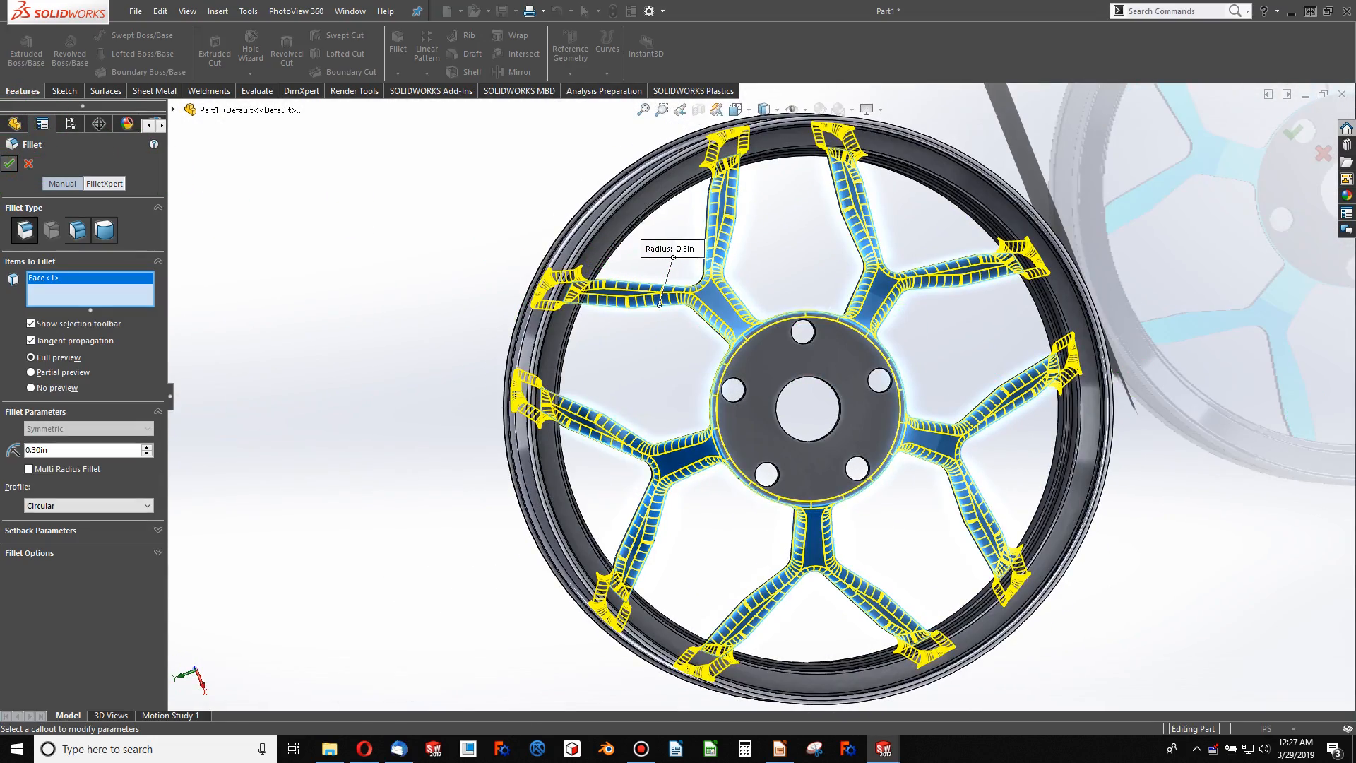
{"action": "key", "text": "Return"}
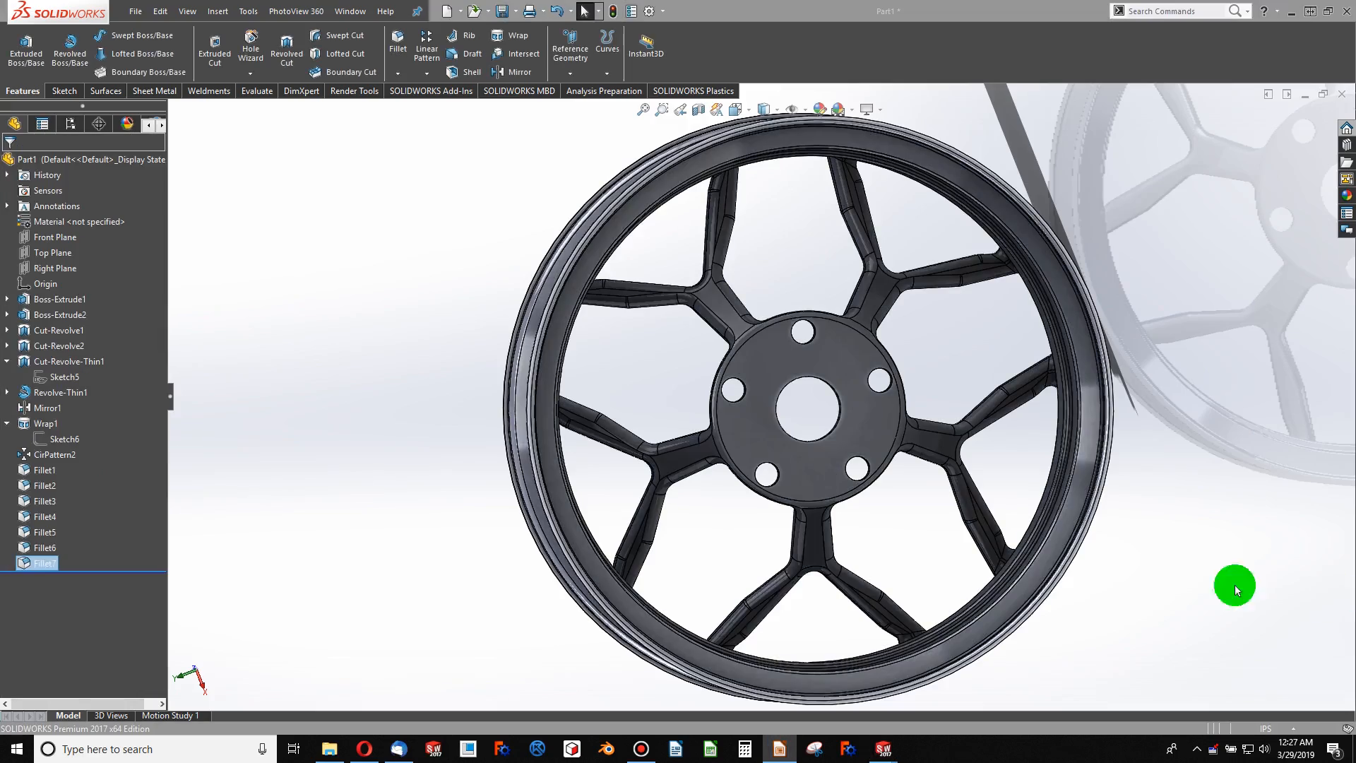
- Start a chamfer and select the front circular edges of the five lug holes in the hub
{"action": "middle_click_drag", "start_coordinate": [836, 200], "coordinate": [1017, 548]}
{"action": "scroll", "coordinate": [866, 445], "scroll_direction": "down", "scroll_amount": 4}
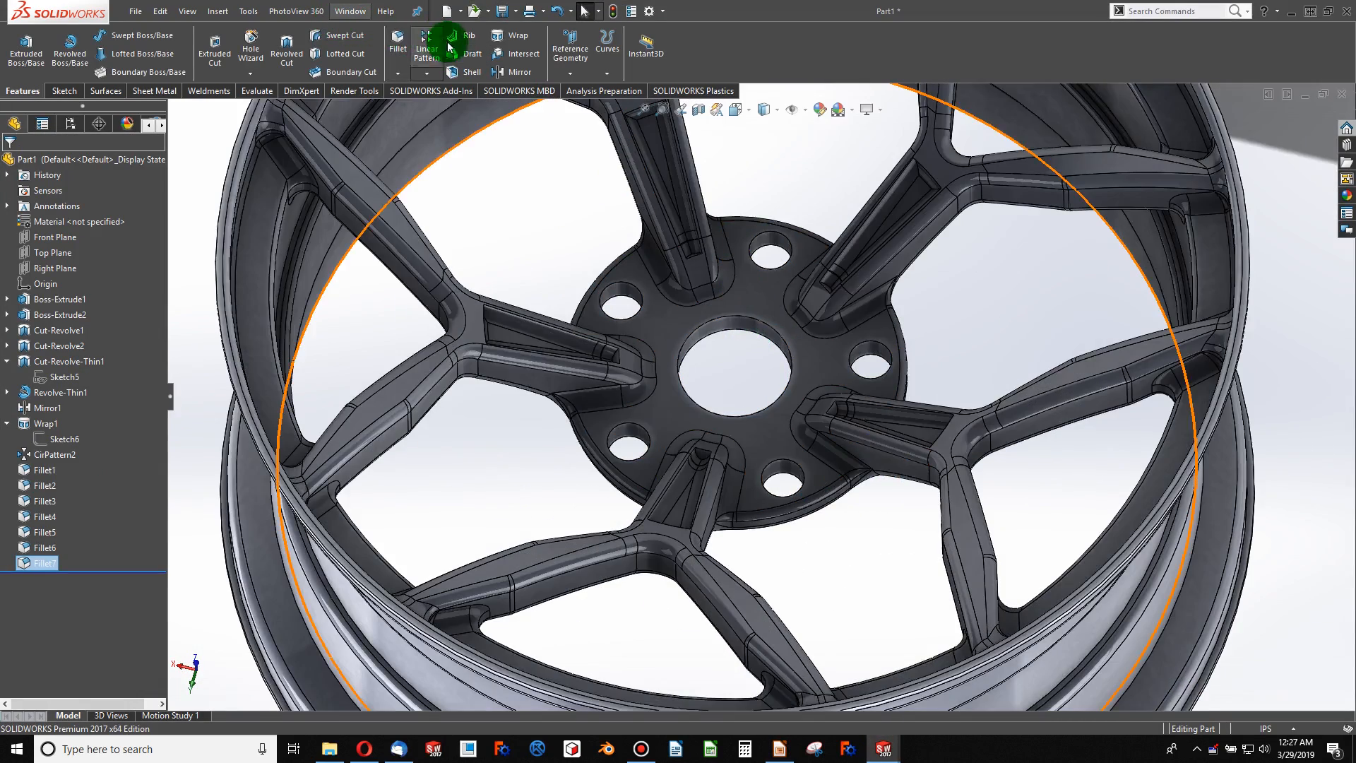
{"action": "left_click", "coordinate": [398, 76]}
{"action": "left_click", "coordinate": [424, 100]}
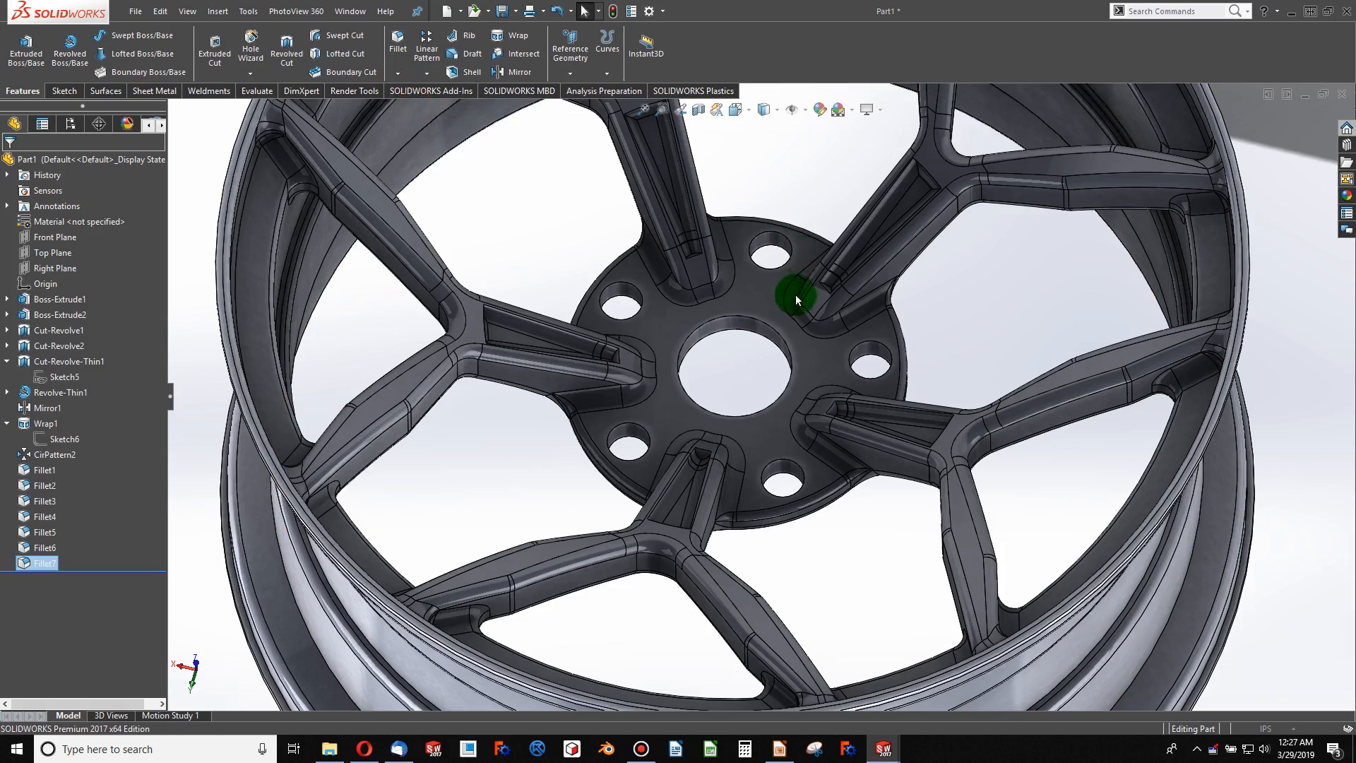
{"action": "scroll", "coordinate": [790, 294], "scroll_direction": "down", "scroll_amount": 3}
{"action": "left_click", "coordinate": [756, 208]}
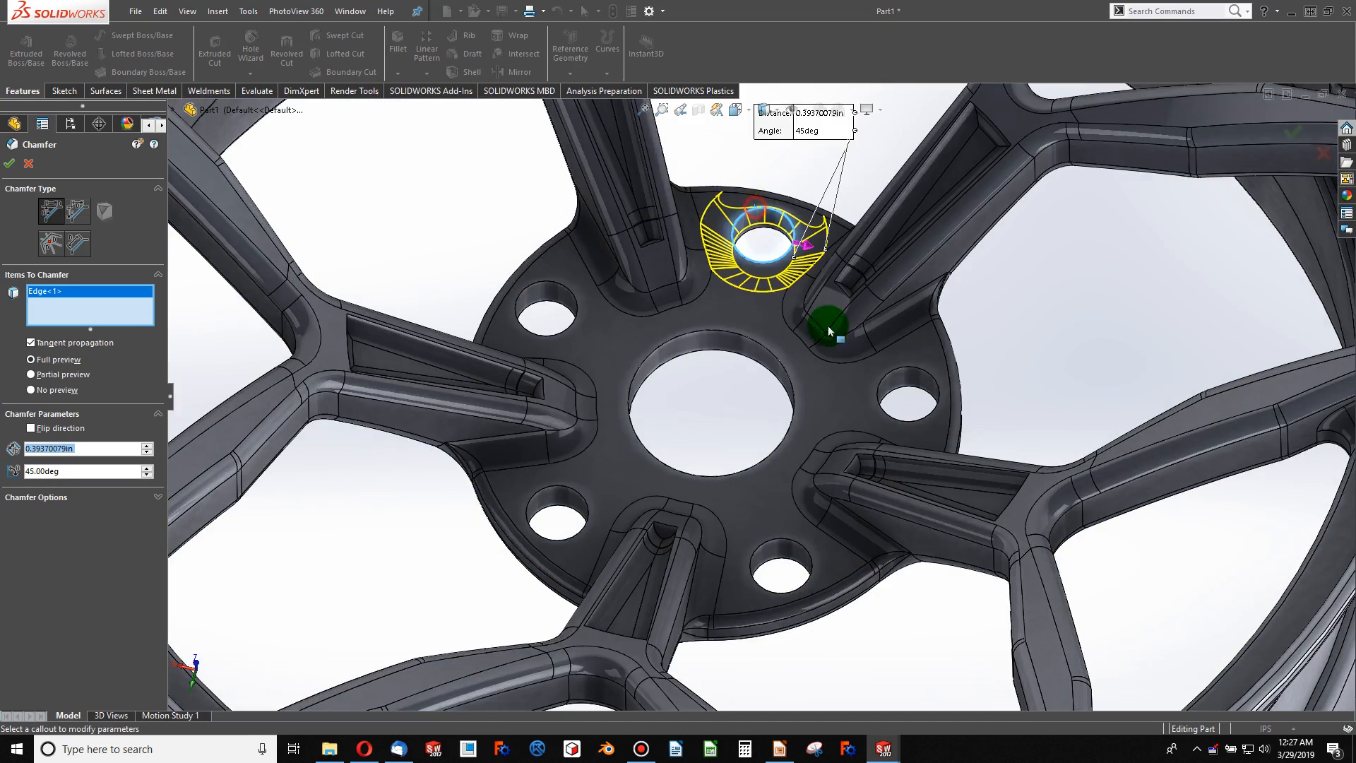
{"action": "left_click", "coordinate": [905, 385]}
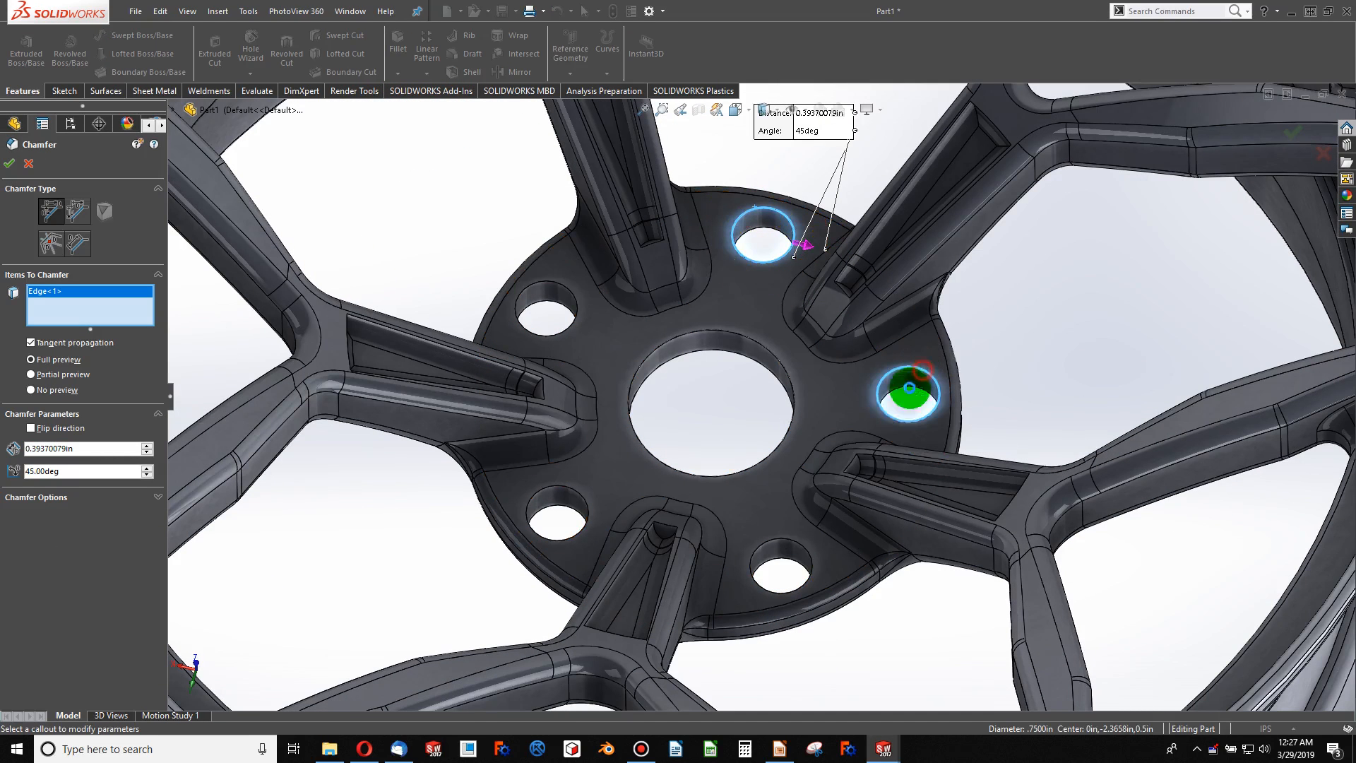
{"action": "left_click", "coordinate": [793, 541]}
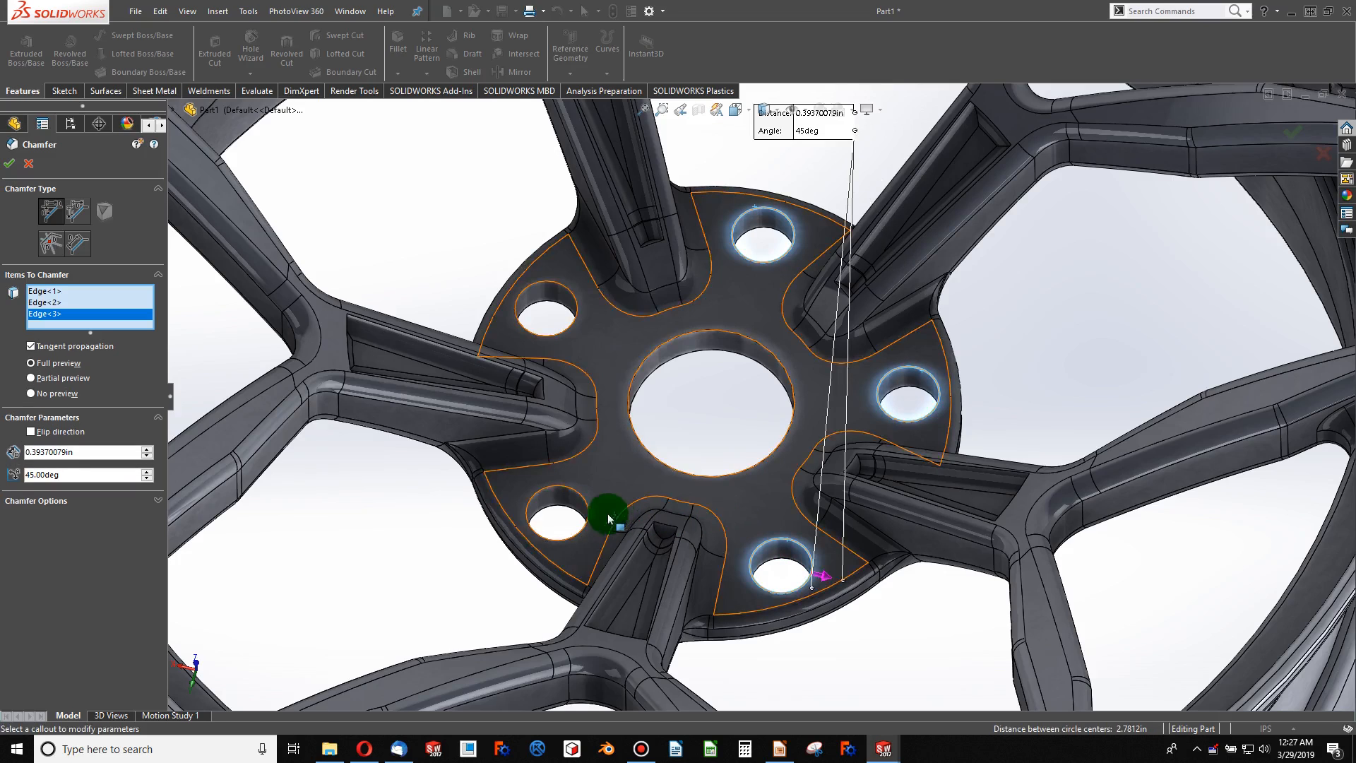
{"action": "left_click", "coordinate": [577, 494]}
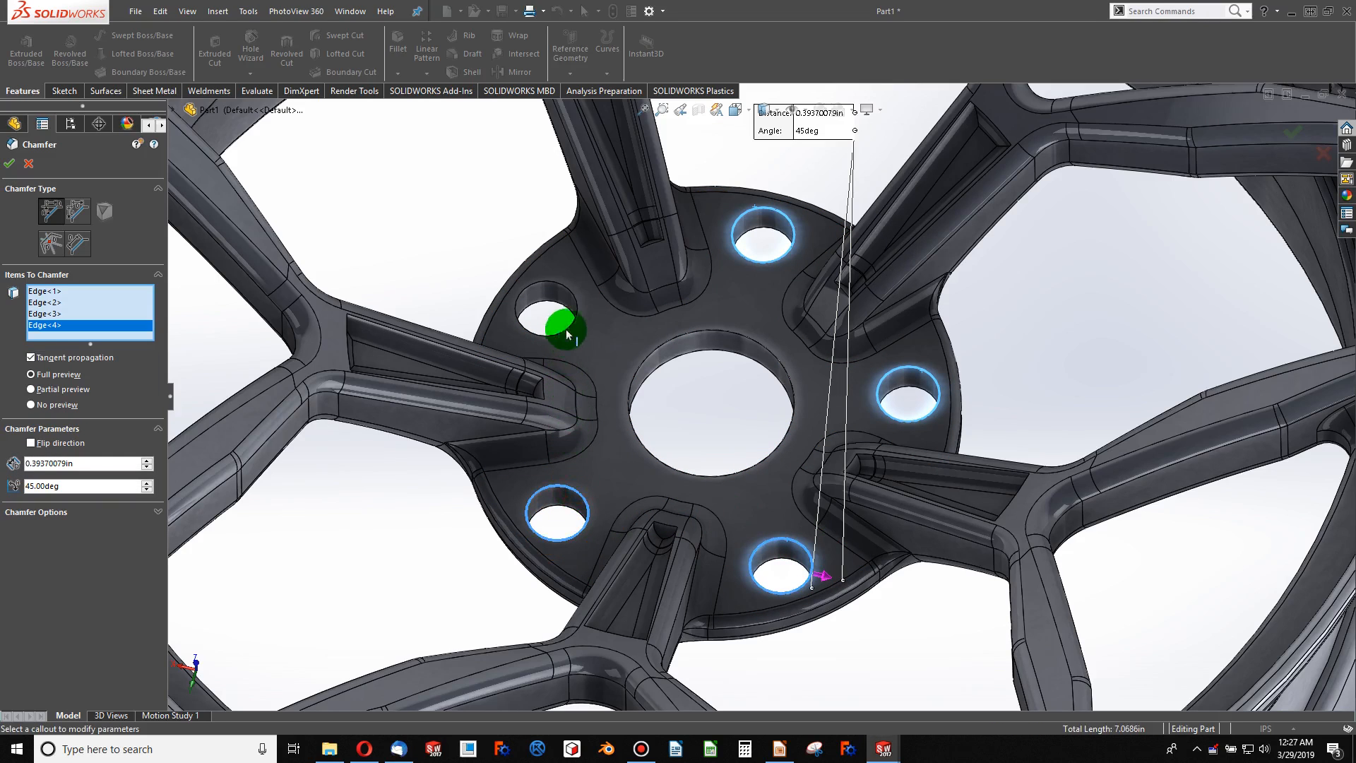
{"action": "left_click", "coordinate": [565, 302]}
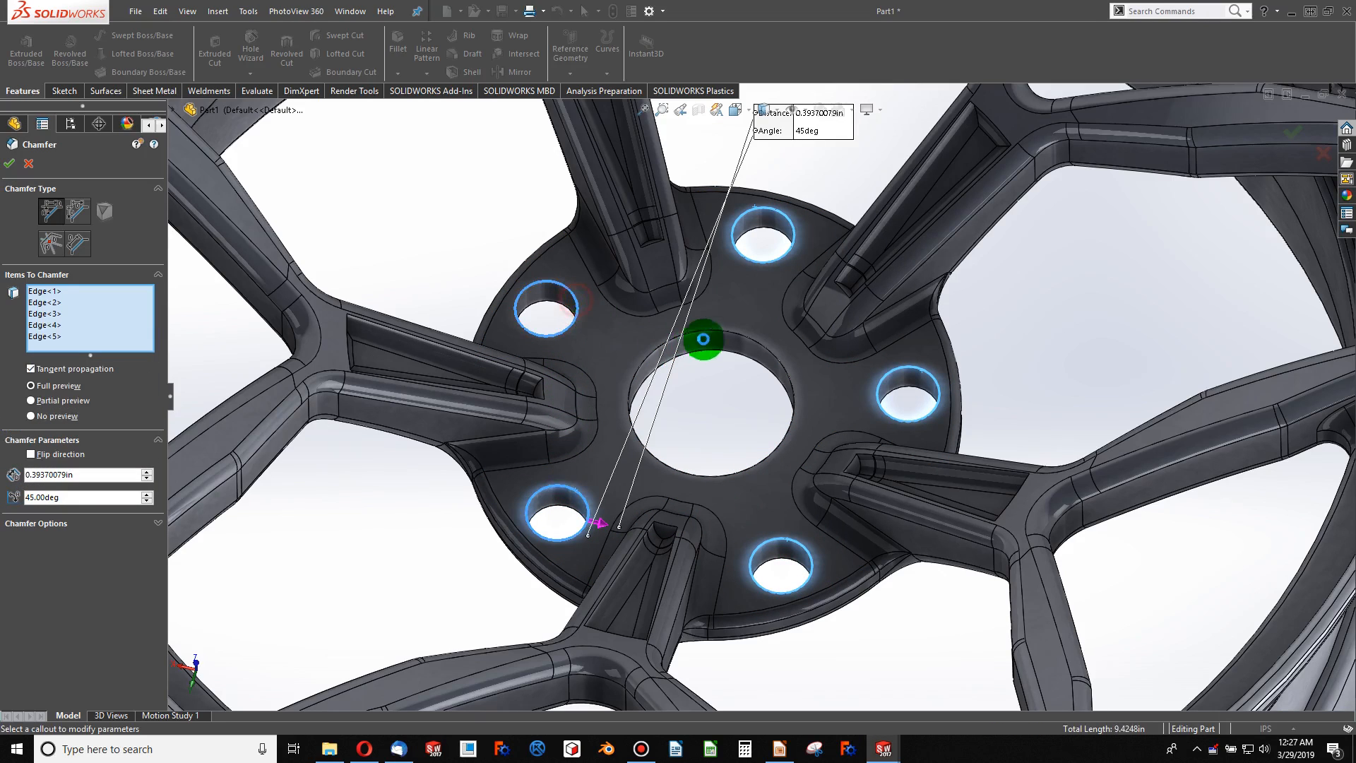
- Add the central bore's front edge and create the chamfer on all six edges with a 0.15 in distance at 45 degrees
{"action": "left_click", "coordinate": [738, 338]}
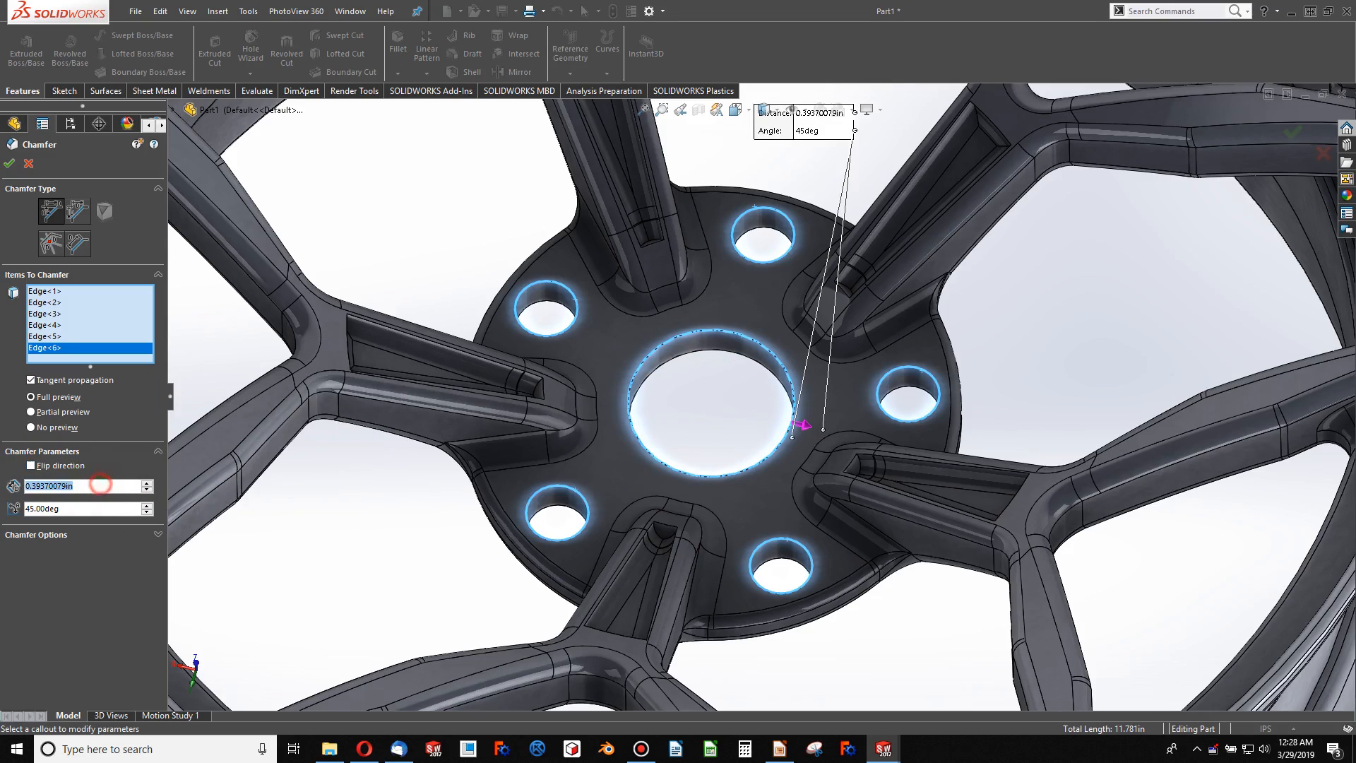
{"action": "type", "text": "15"}
{"action": "key", "text": "Return"}
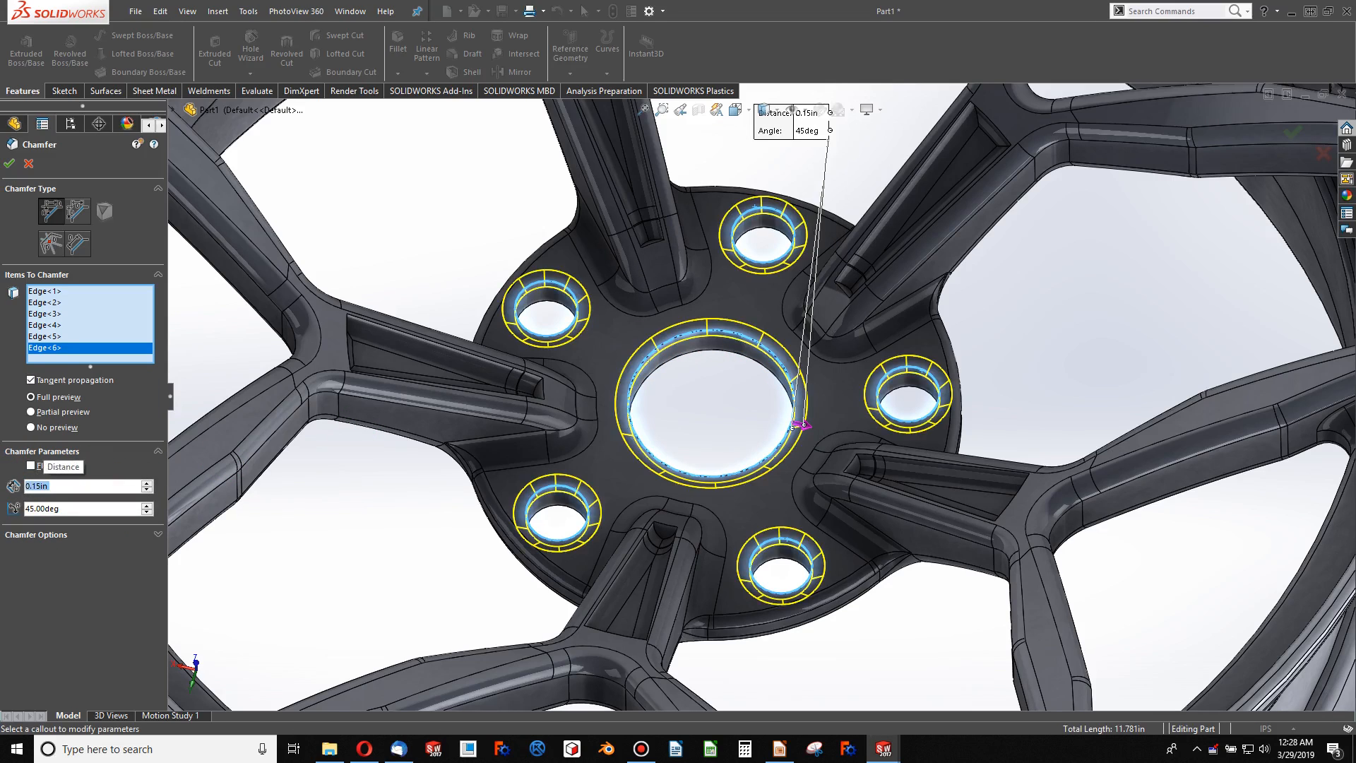
{"action": "left_click", "coordinate": [9, 164]}
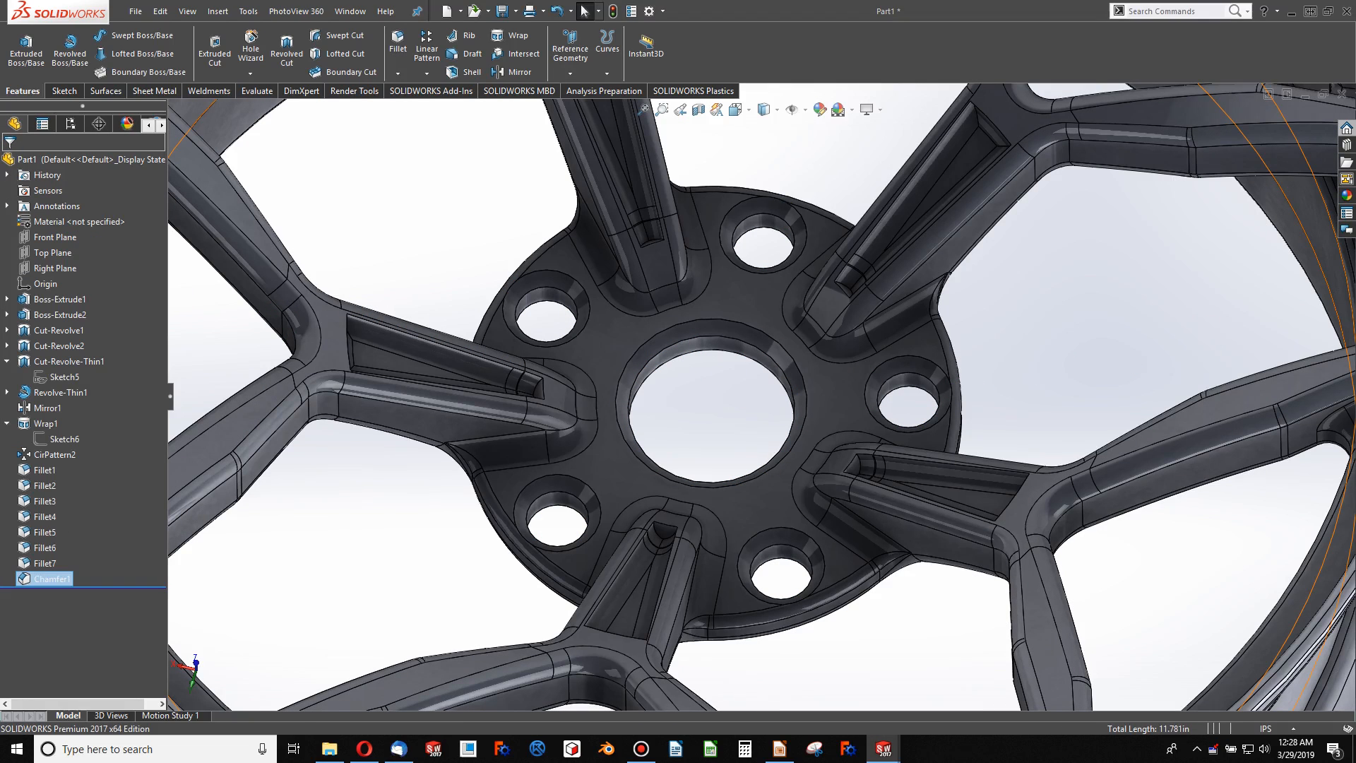
- Start a 0.125 in fillet on the circular edge where the rim's outer barrel meets the spoke-side flange
{"action": "left_click", "coordinate": [779, 749]}
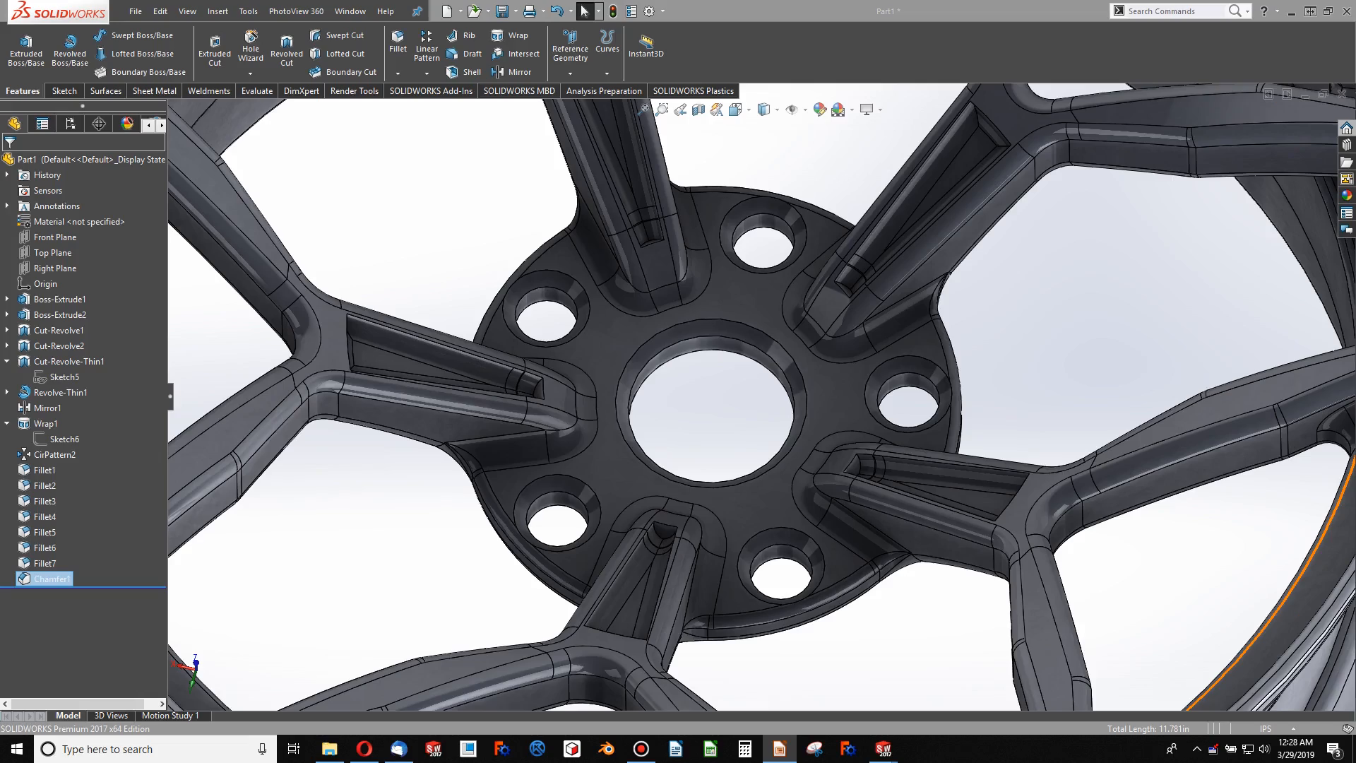
{"action": "scroll", "coordinate": [896, 333], "scroll_direction": "up", "scroll_amount": 10}
{"action": "middle_click_drag", "start_coordinate": [897, 332], "coordinate": [651, 197]}
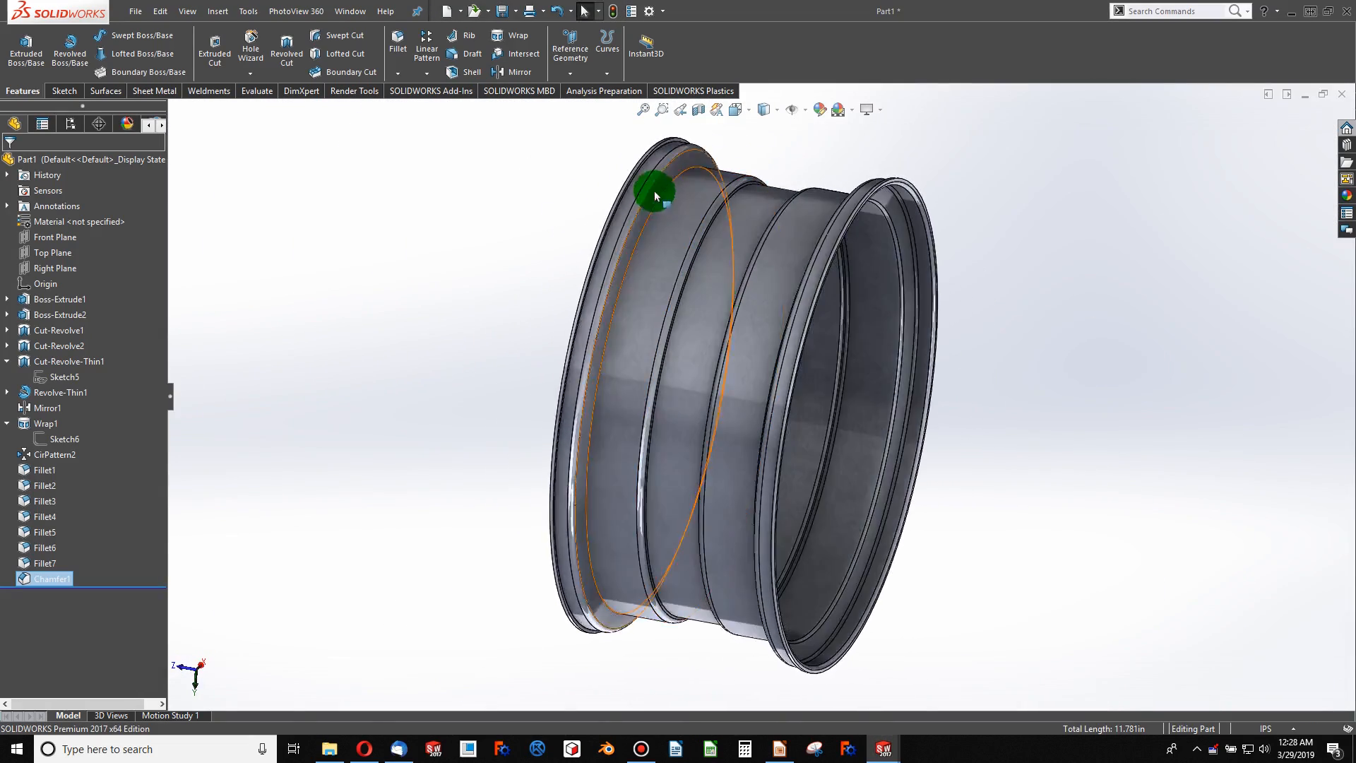
{"action": "scroll", "coordinate": [766, 269], "scroll_direction": "down", "scroll_amount": 6}
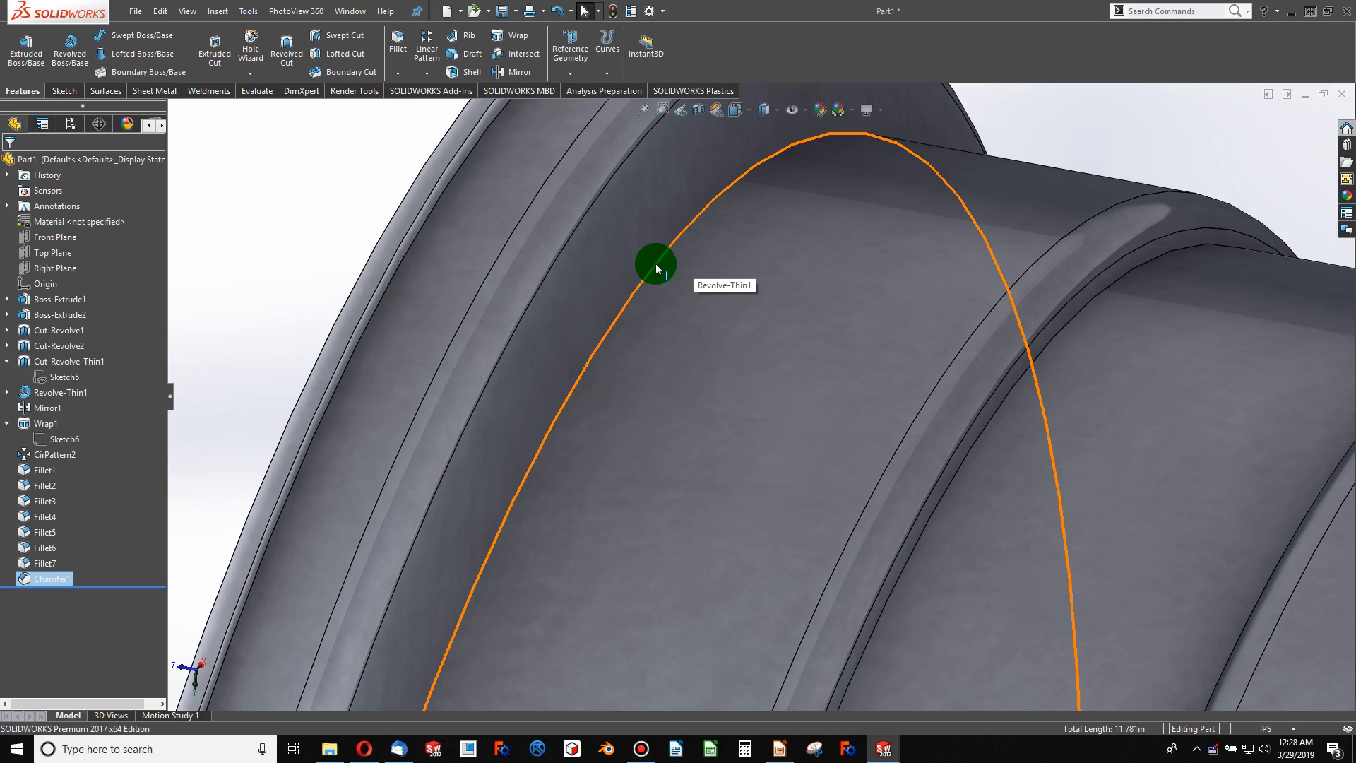
{"action": "scroll", "coordinate": [656, 269], "scroll_direction": "up", "scroll_amount": 5}
{"action": "middle_click_drag", "start_coordinate": [656, 267], "coordinate": [660, 303]}
{"action": "scroll", "coordinate": [672, 262], "scroll_direction": "down", "scroll_amount": 4}
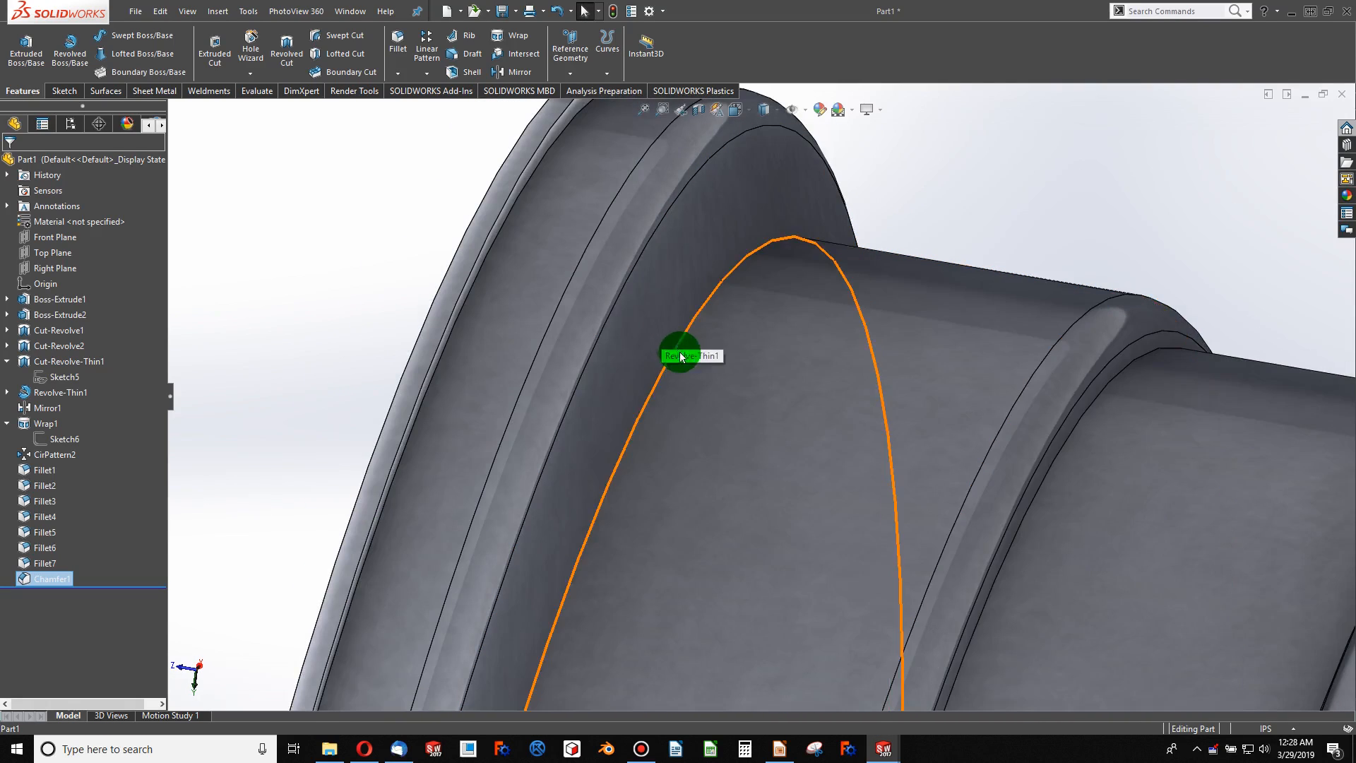
{"action": "left_click", "coordinate": [674, 357]}
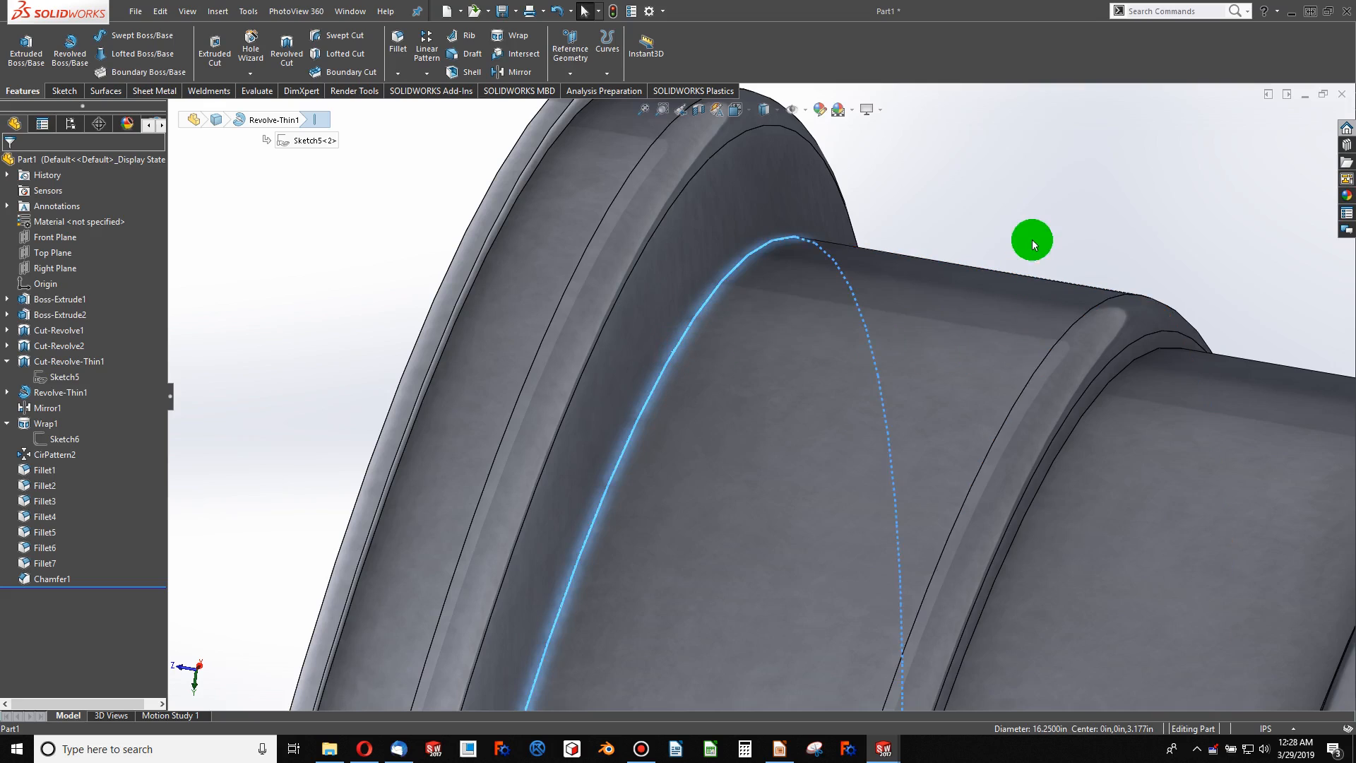
{"action": "scroll", "coordinate": [692, 358], "scroll_direction": "down", "scroll_amount": 8}
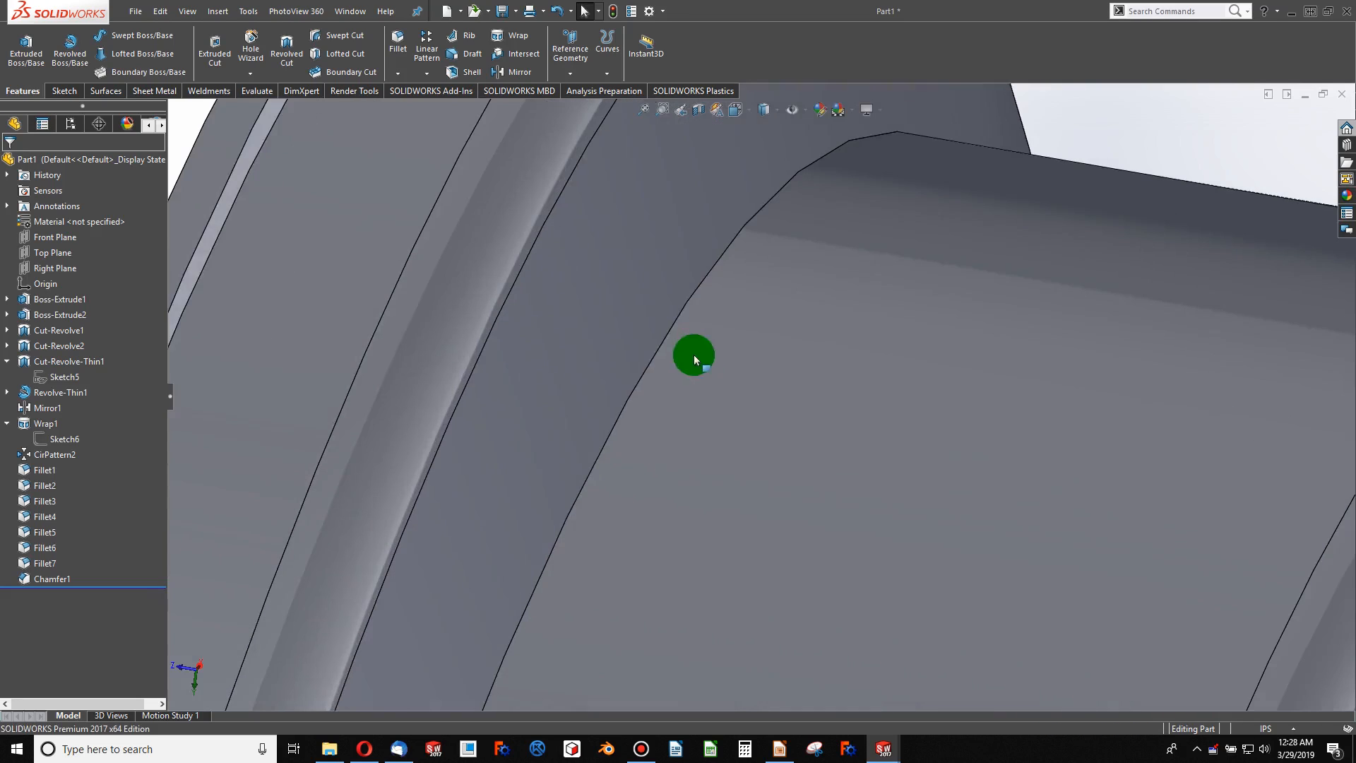
{"action": "scroll", "coordinate": [897, 311], "scroll_direction": "up", "scroll_amount": 6}
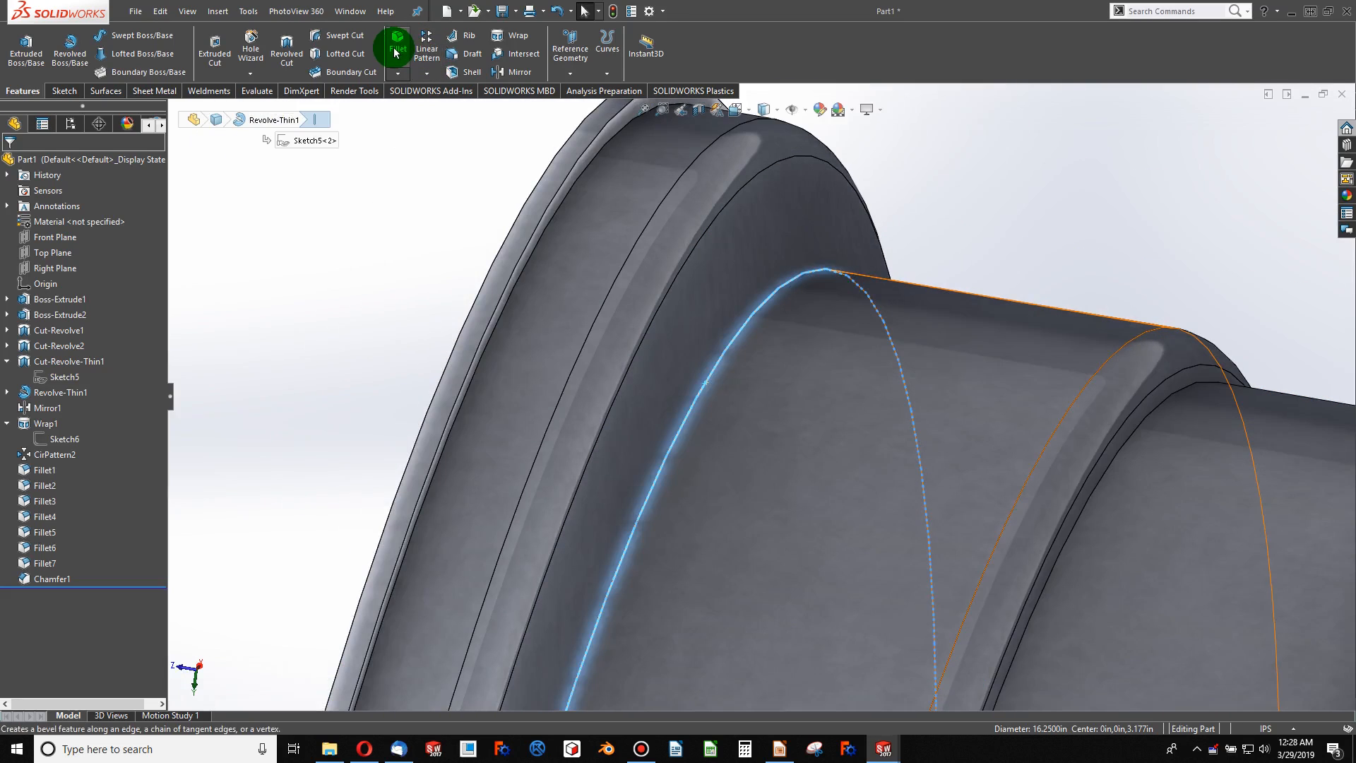
{"action": "left_click", "coordinate": [395, 51]}
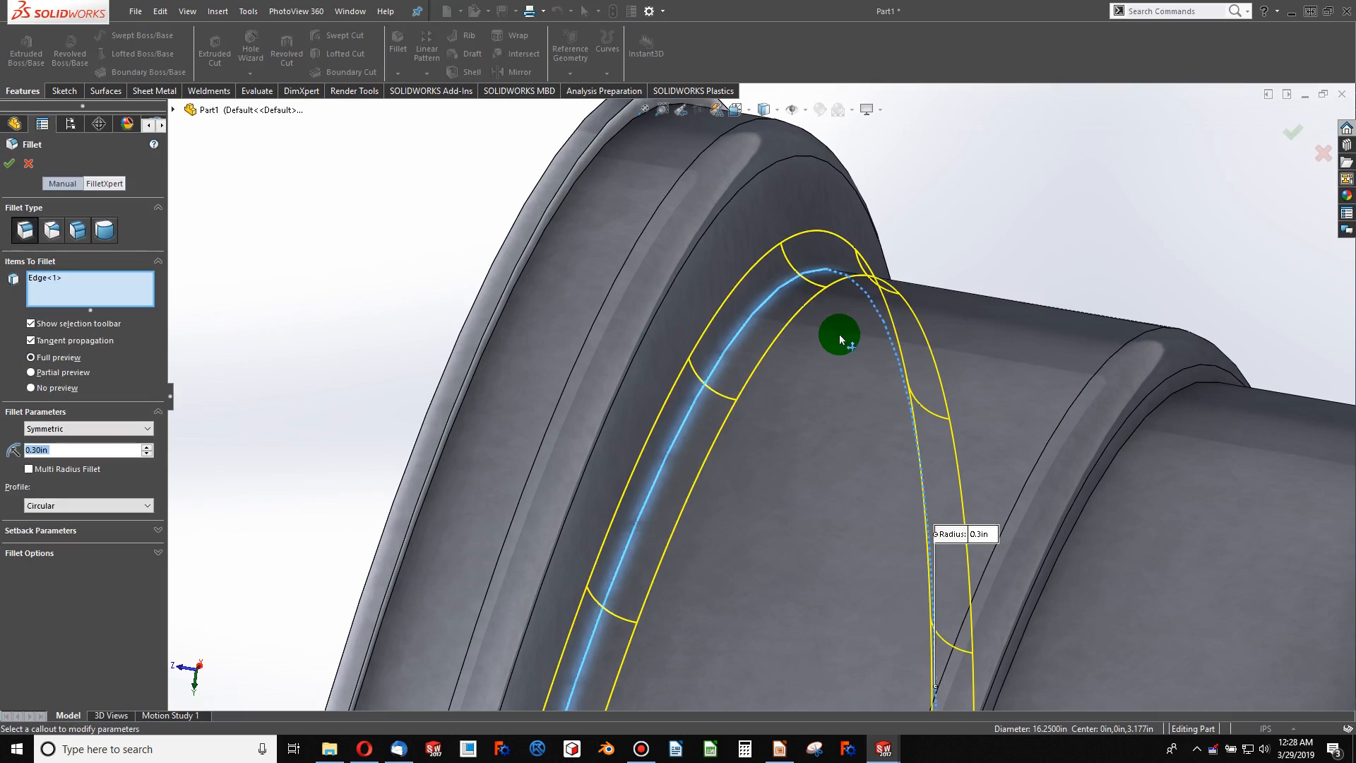
{"action": "type", "text": "0.125"}
{"action": "key", "text": "Return"}
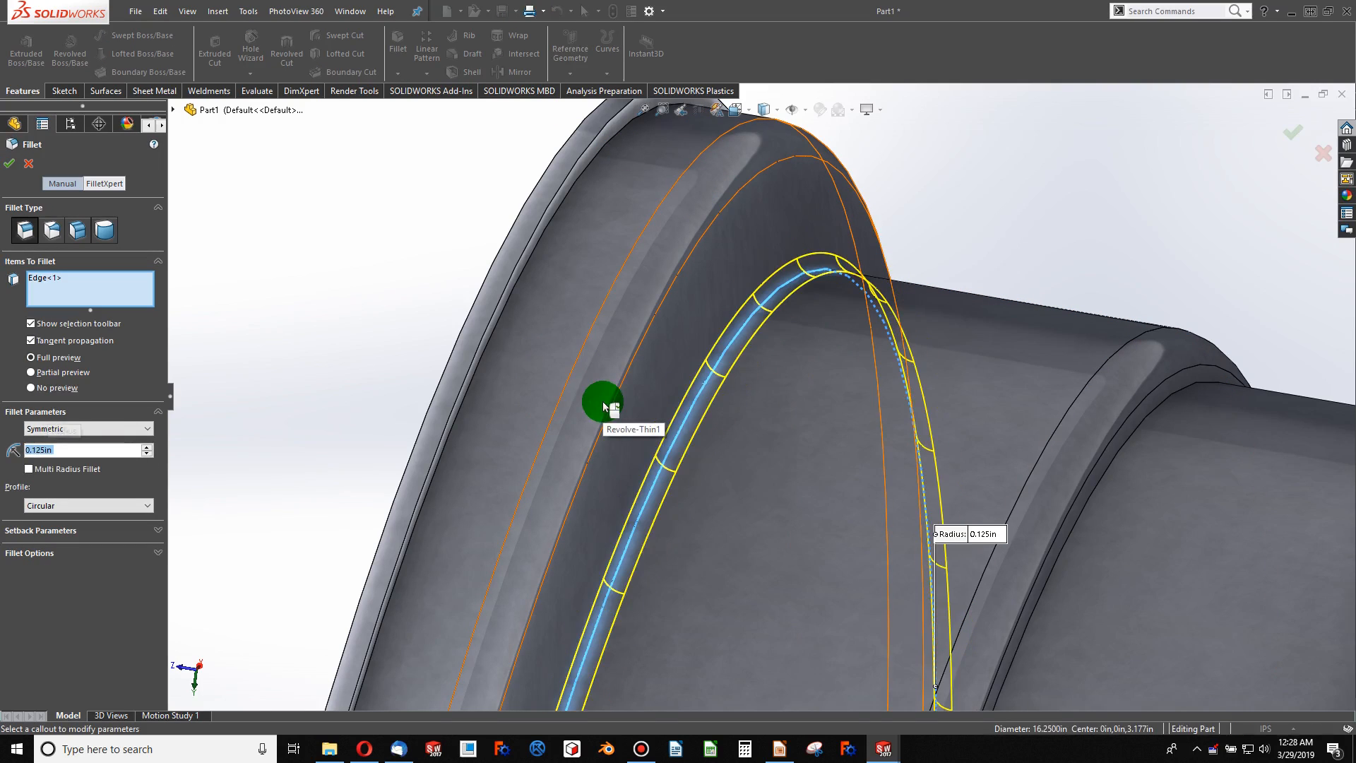
- Add the edge at the base of the spoke-side barrel ridge and the recessed central barrel face to the fillet
{"action": "left_click", "coordinate": [1105, 481]}
{"action": "scroll", "coordinate": [1126, 509], "scroll_direction": "up", "scroll_amount": 5}
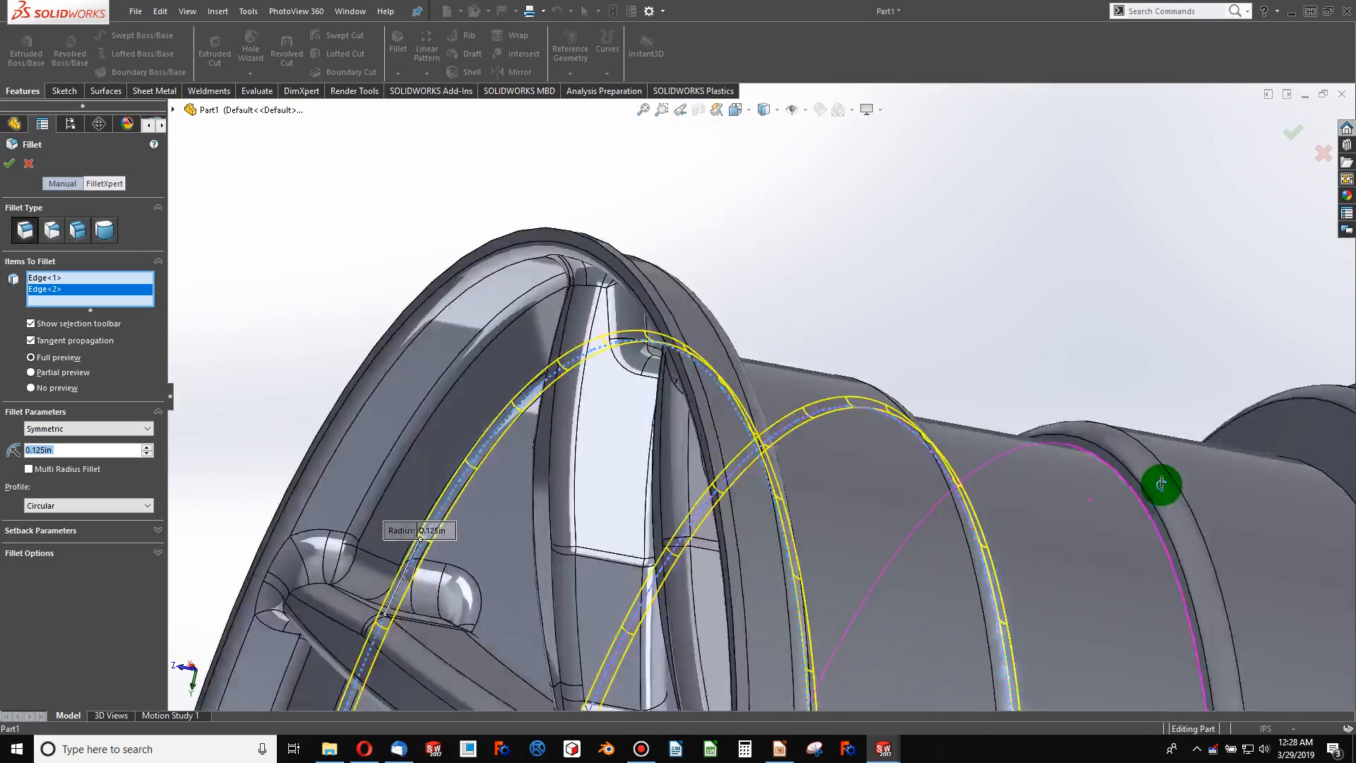
{"action": "middle_click_drag", "start_coordinate": [1161, 485], "coordinate": [1144, 454]}
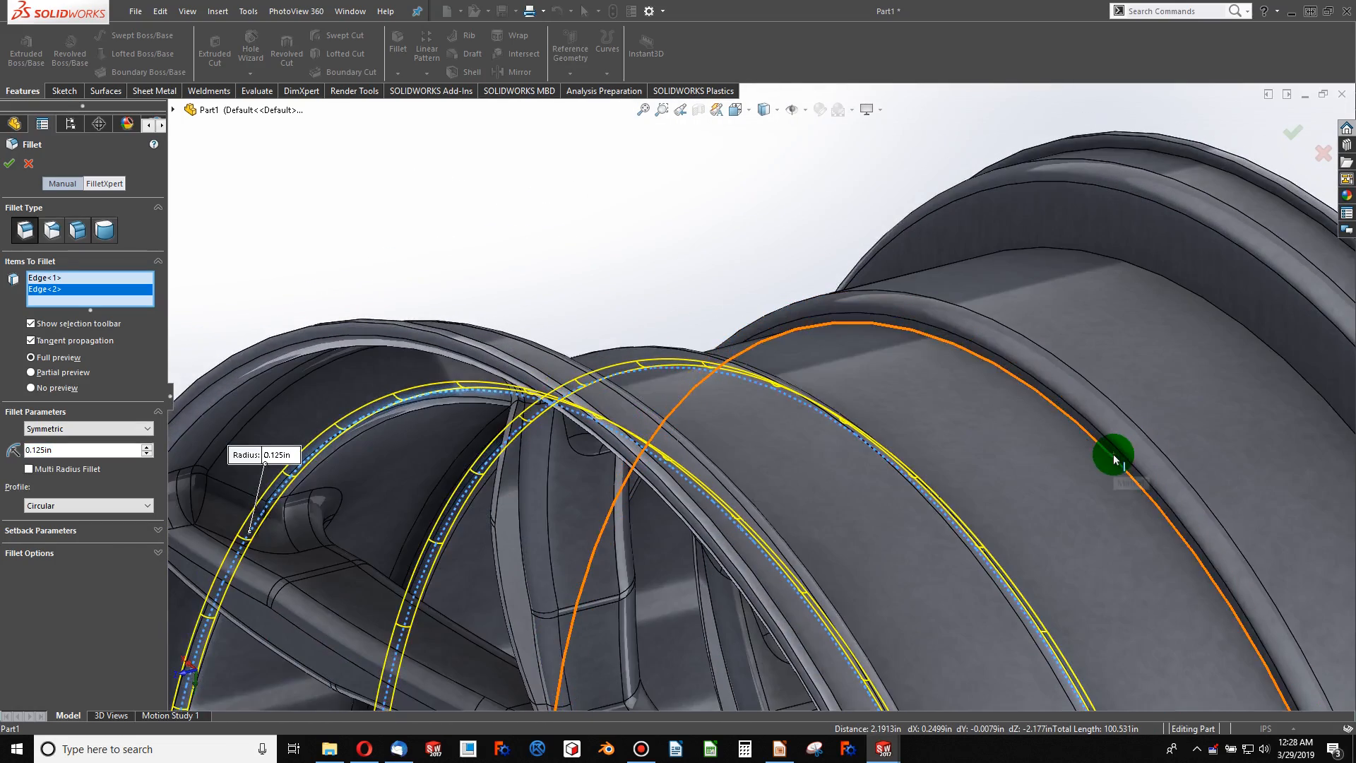
{"action": "scroll", "coordinate": [1058, 438], "scroll_direction": "down", "scroll_amount": 8}
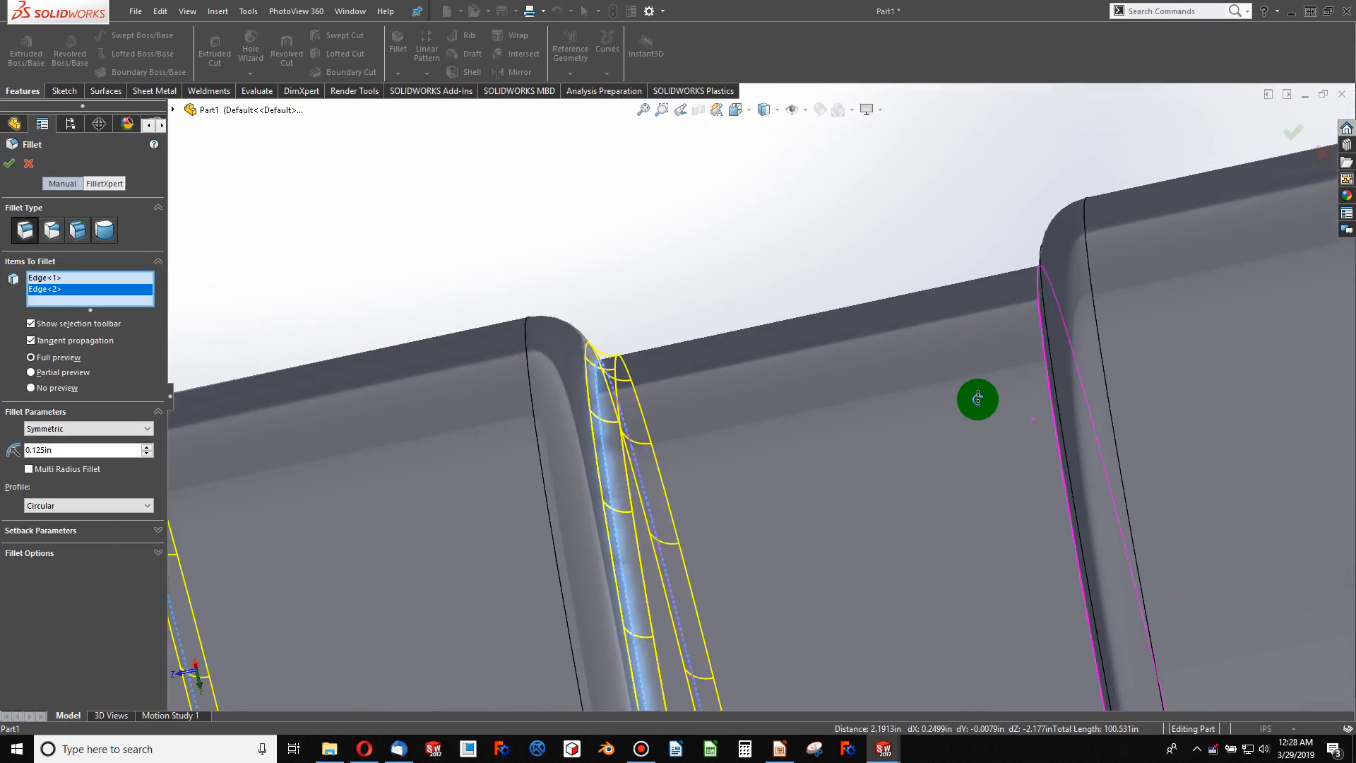
{"action": "middle_click_drag", "start_coordinate": [980, 398], "coordinate": [1009, 339]}
{"action": "left_click", "coordinate": [1008, 339]}
{"action": "scroll", "coordinate": [962, 379], "scroll_direction": "up", "scroll_amount": 3}
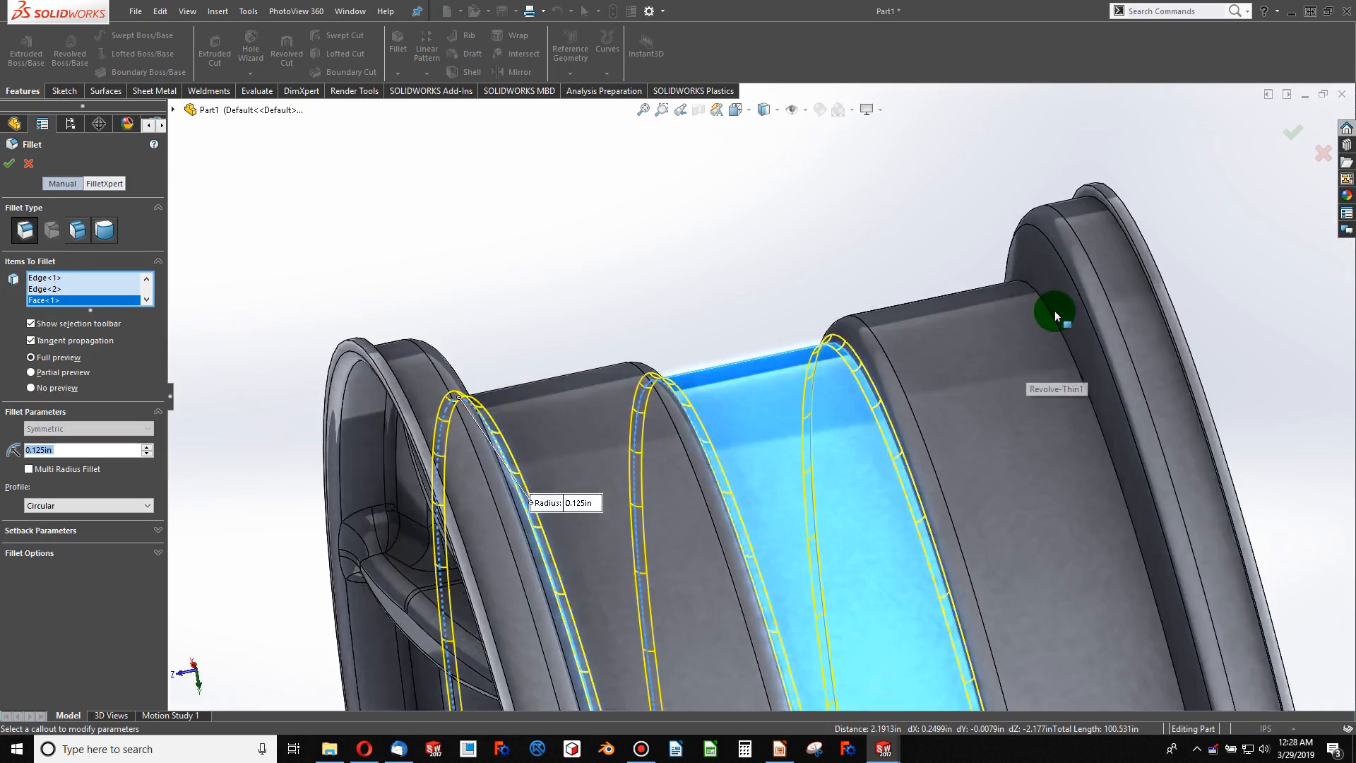
- Add the circular edge where the barrel meets the far flange and create the 0.125 in fillet without the outer flange face
{"action": "scroll", "coordinate": [1011, 316], "scroll_direction": "down", "scroll_amount": 3}
{"action": "left_click", "coordinate": [1011, 316]}
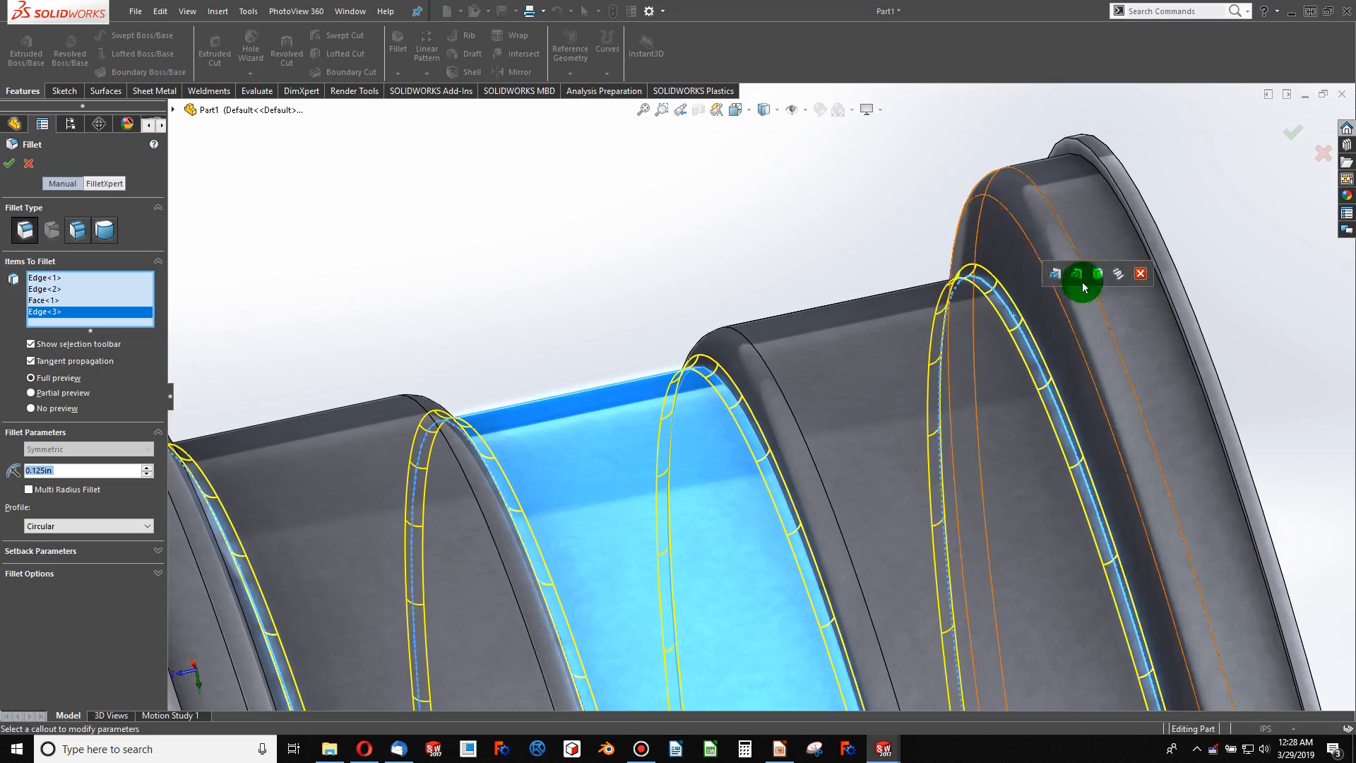
{"action": "left_click", "coordinate": [1103, 180]}
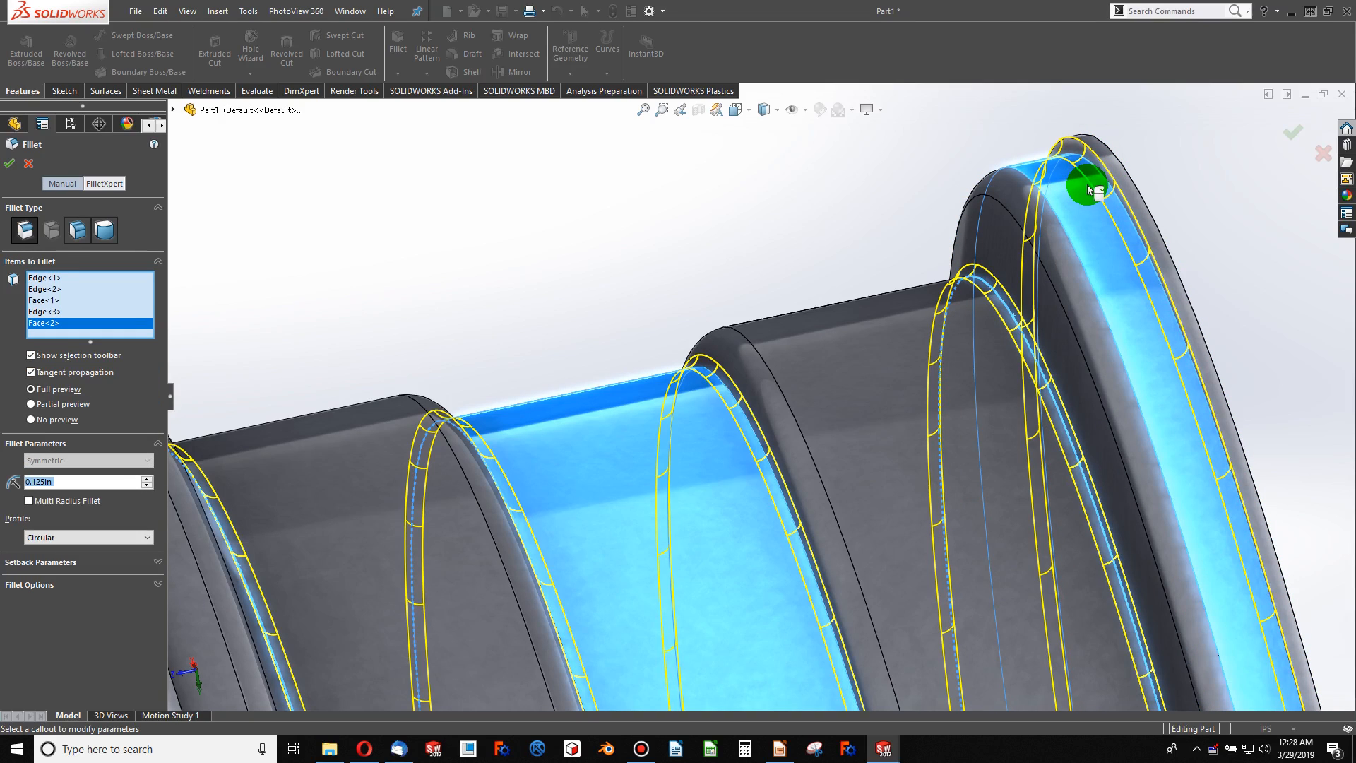
{"action": "left_click", "coordinate": [1044, 191]}
{"action": "scroll", "coordinate": [706, 290], "scroll_direction": "up", "scroll_amount": 3}
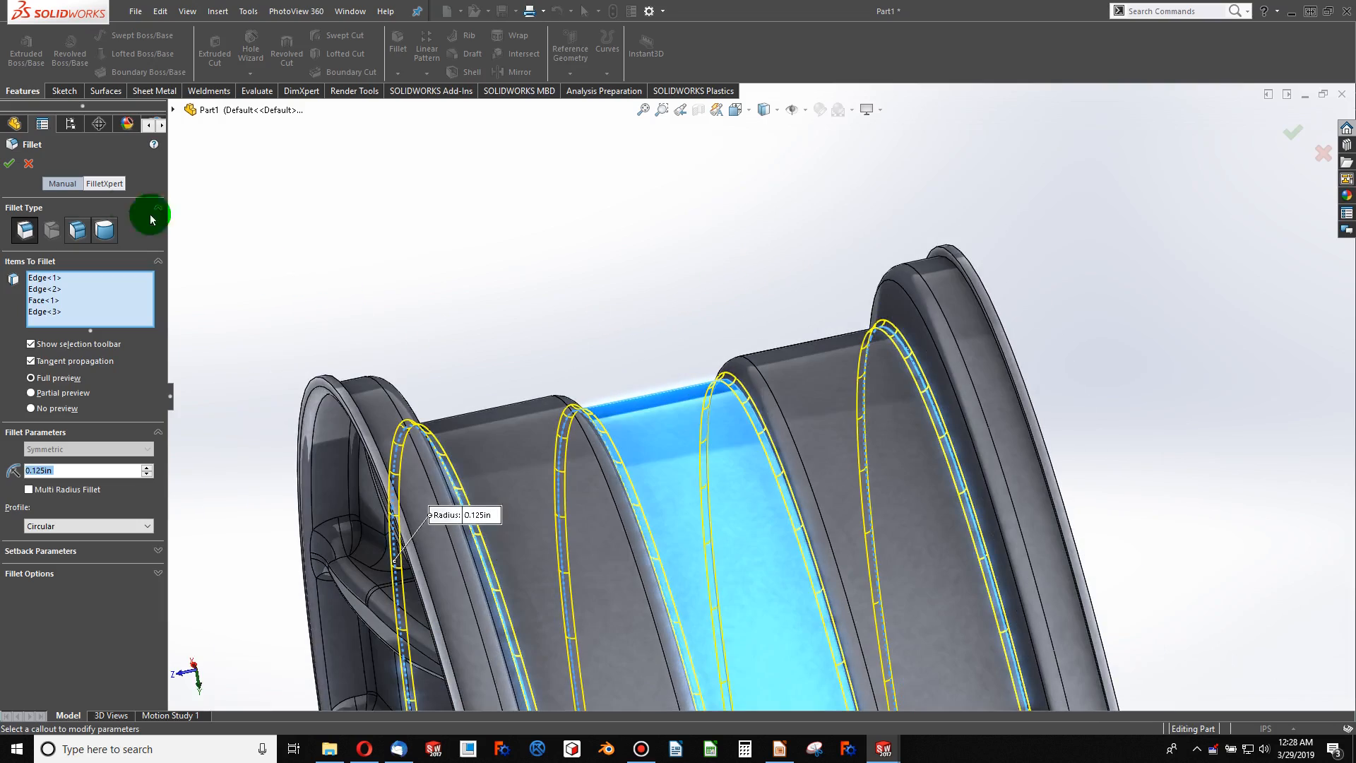
{"action": "left_click", "coordinate": [10, 163]}
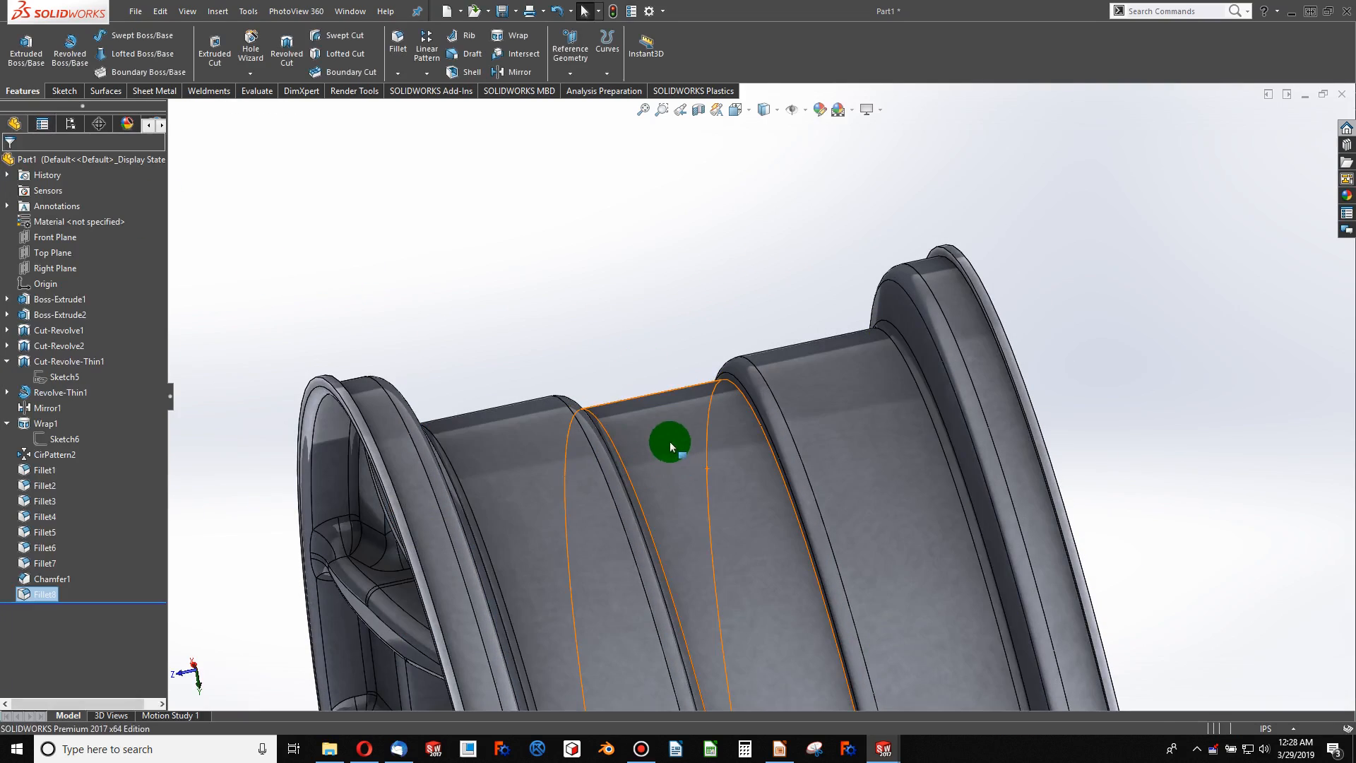
{"action": "middle_click_drag", "start_coordinate": [690, 428], "coordinate": [1130, 589]}
{"action": "scroll", "coordinate": [765, 484], "scroll_direction": "down", "scroll_amount": 4}
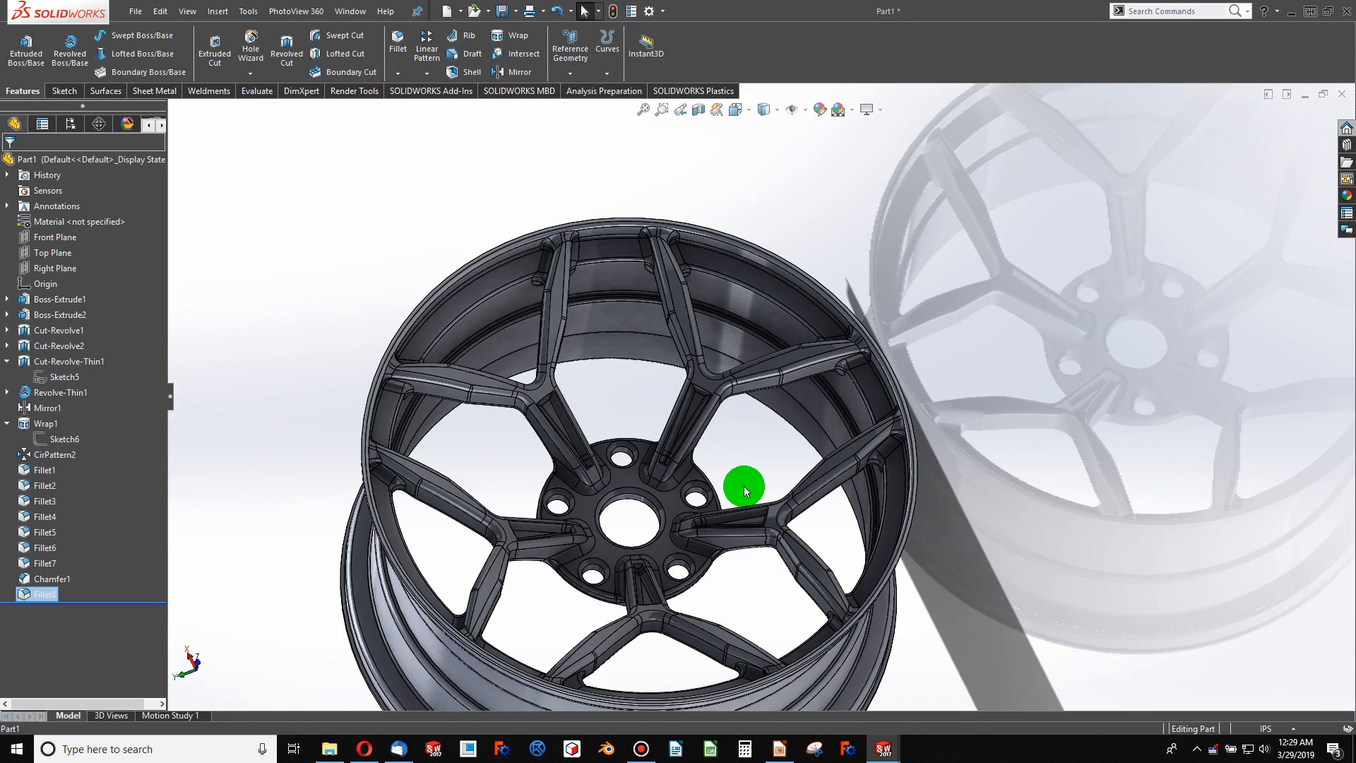
- Start a new sketch on the Right Plane for the spoke-side barrel face between the spoke branches
{"action": "key", "text": "ctrl+7"}
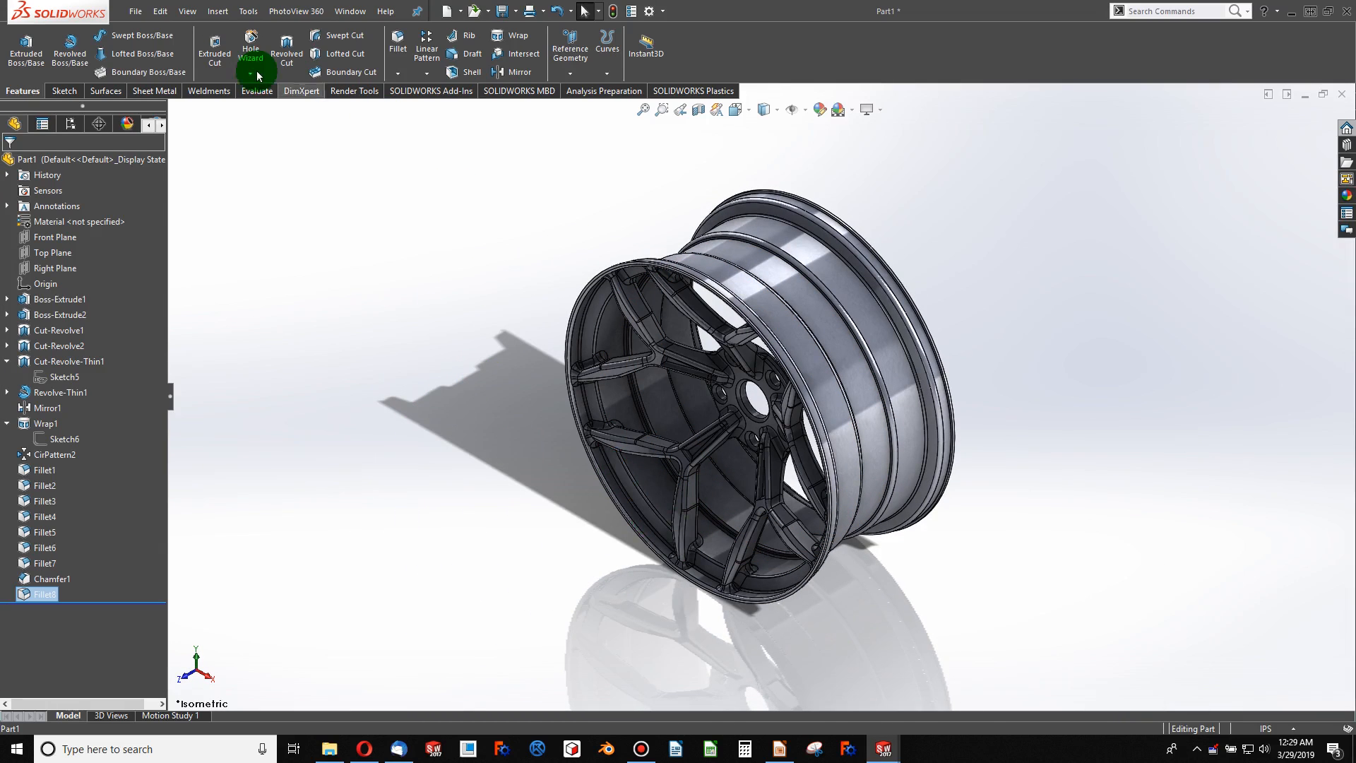
{"action": "left_click", "coordinate": [61, 254]}
{"action": "middle_click_drag", "start_coordinate": [579, 456], "coordinate": [629, 378]}
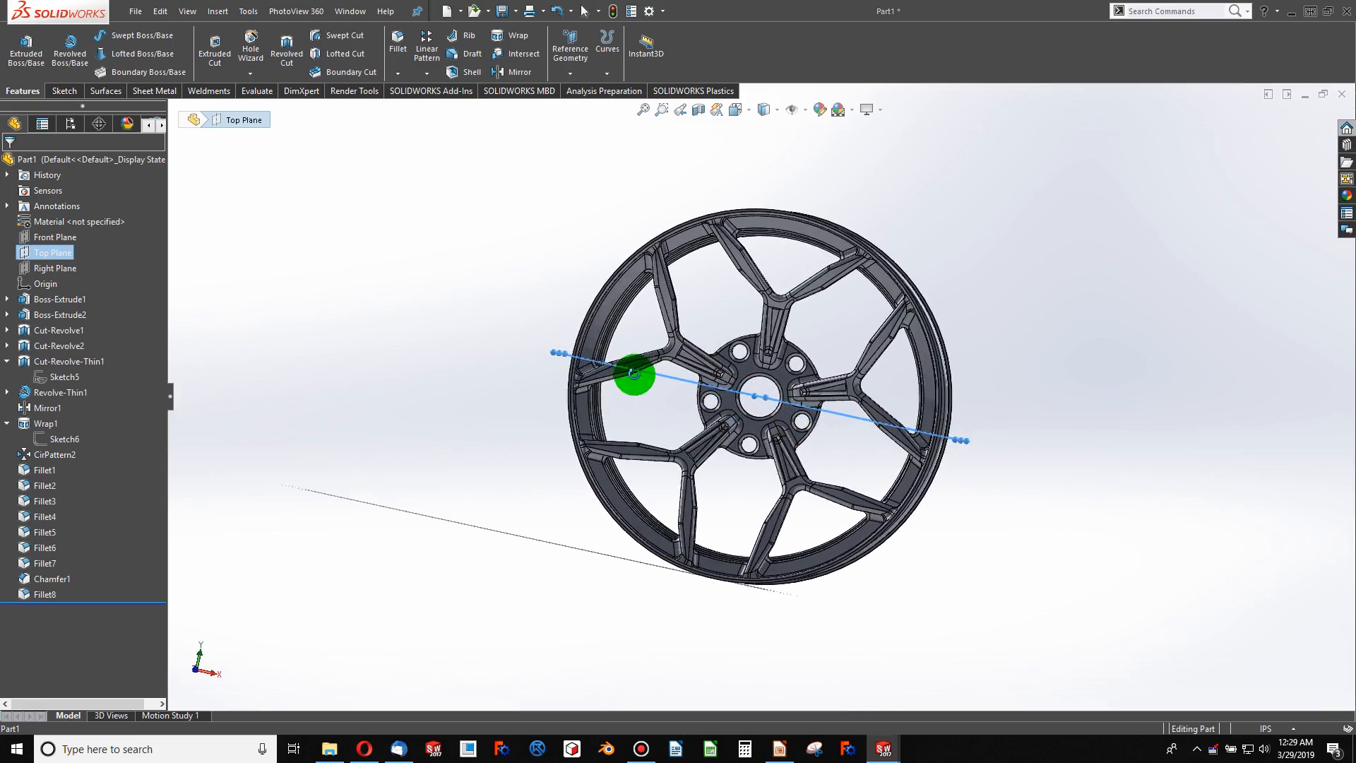
{"action": "left_click", "coordinate": [32, 268]}
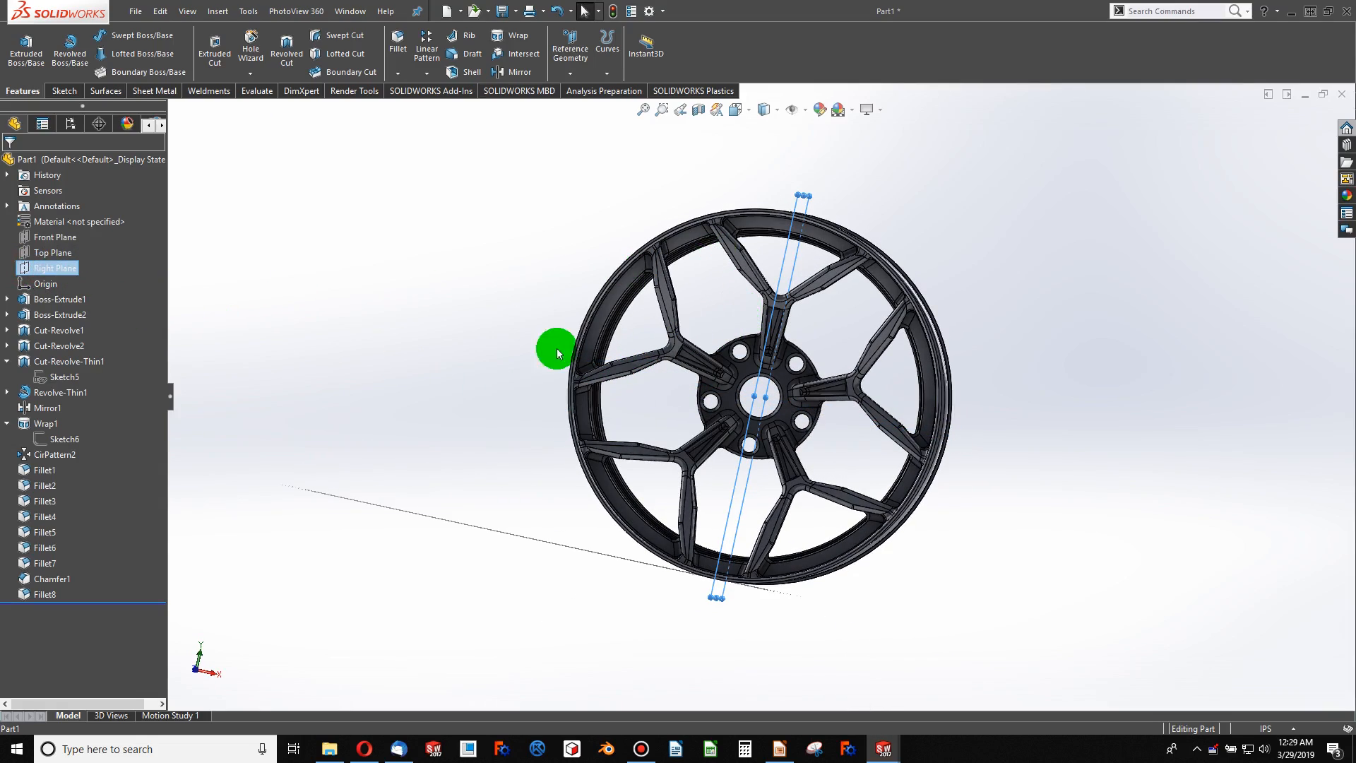
{"action": "mouse_move", "coordinate": [750, 450]}
{"action": "middle_mouse_down"}
{"action": "mouse_move", "coordinate": [748, 536]}
{"action": "mouse_move", "coordinate": [745, 402]}
{"action": "mouse_move", "coordinate": [769, 275]}
{"action": "middle_mouse_up"}
{"action": "scroll", "coordinate": [769, 275], "scroll_direction": "down", "scroll_amount": 10}
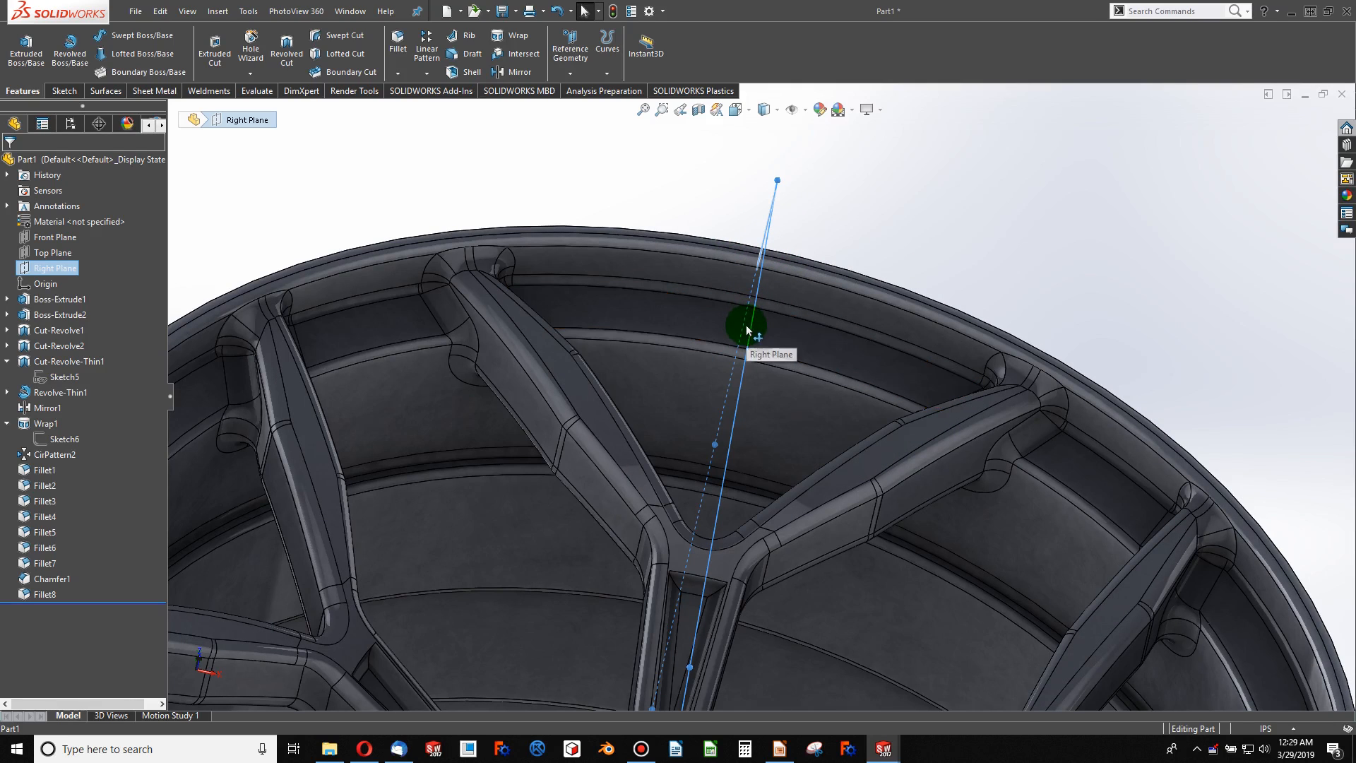
{"action": "mouse_move", "coordinate": [660, 327]}
{"action": "middle_mouse_down"}
{"action": "mouse_move", "coordinate": [705, 387]}
{"action": "mouse_move", "coordinate": [777, 344]}
{"action": "middle_mouse_up"}
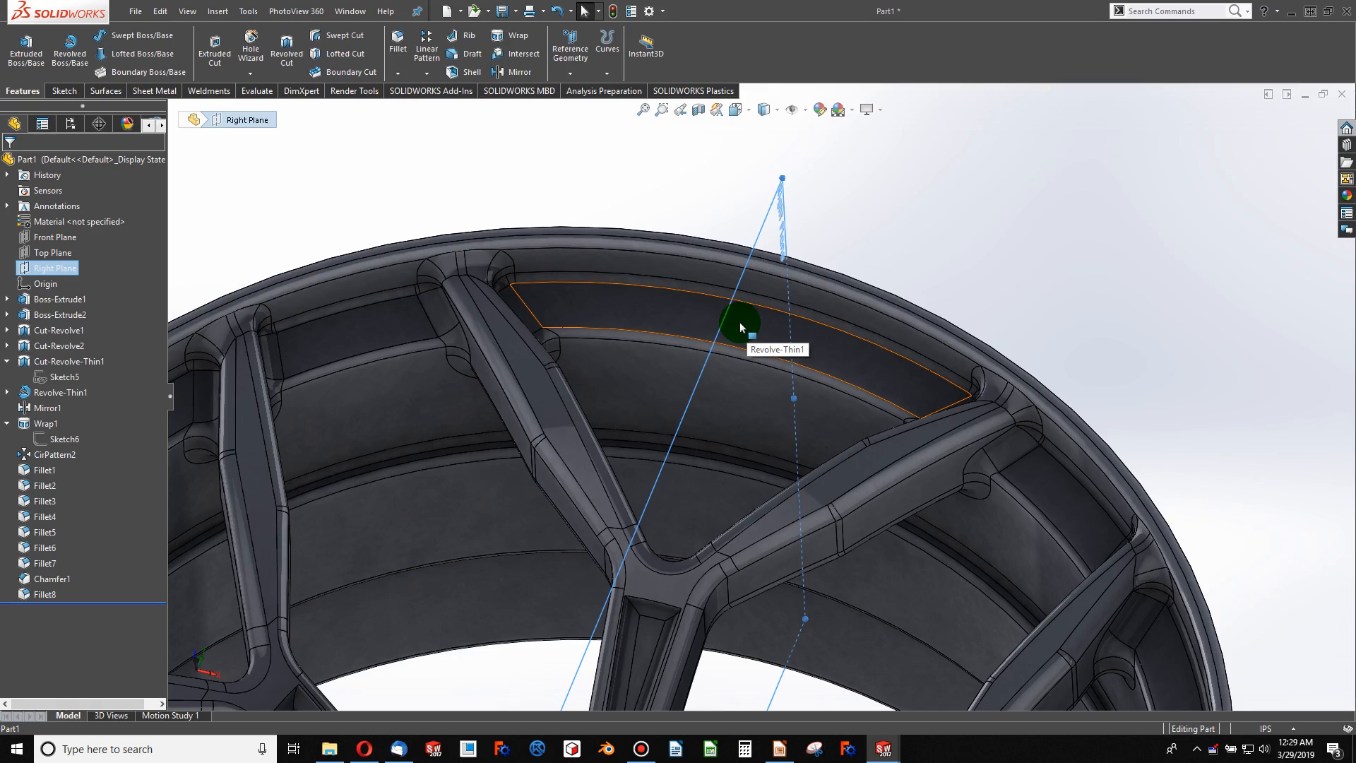
{"action": "left_click", "coordinate": [63, 91]}
{"action": "left_click", "coordinate": [21, 76]}
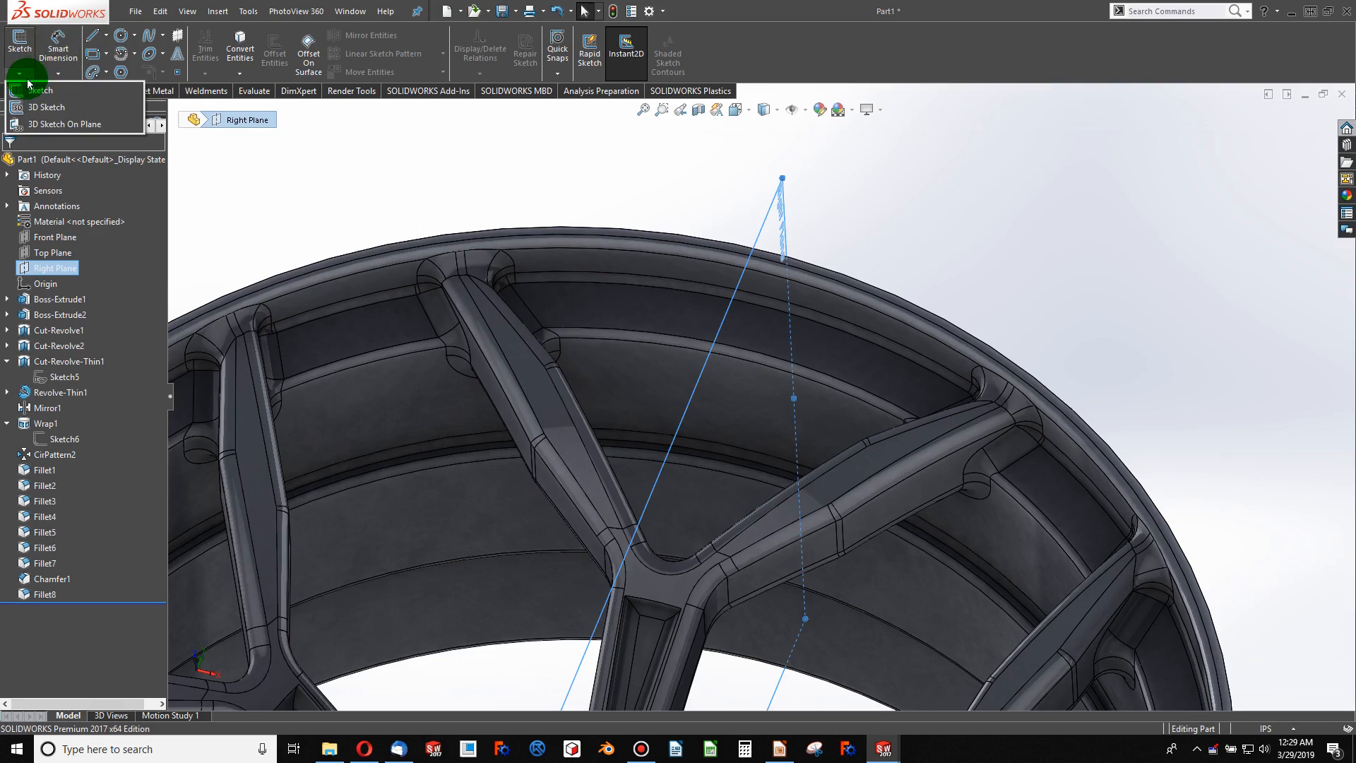
{"action": "left_click", "coordinate": [40, 91]}
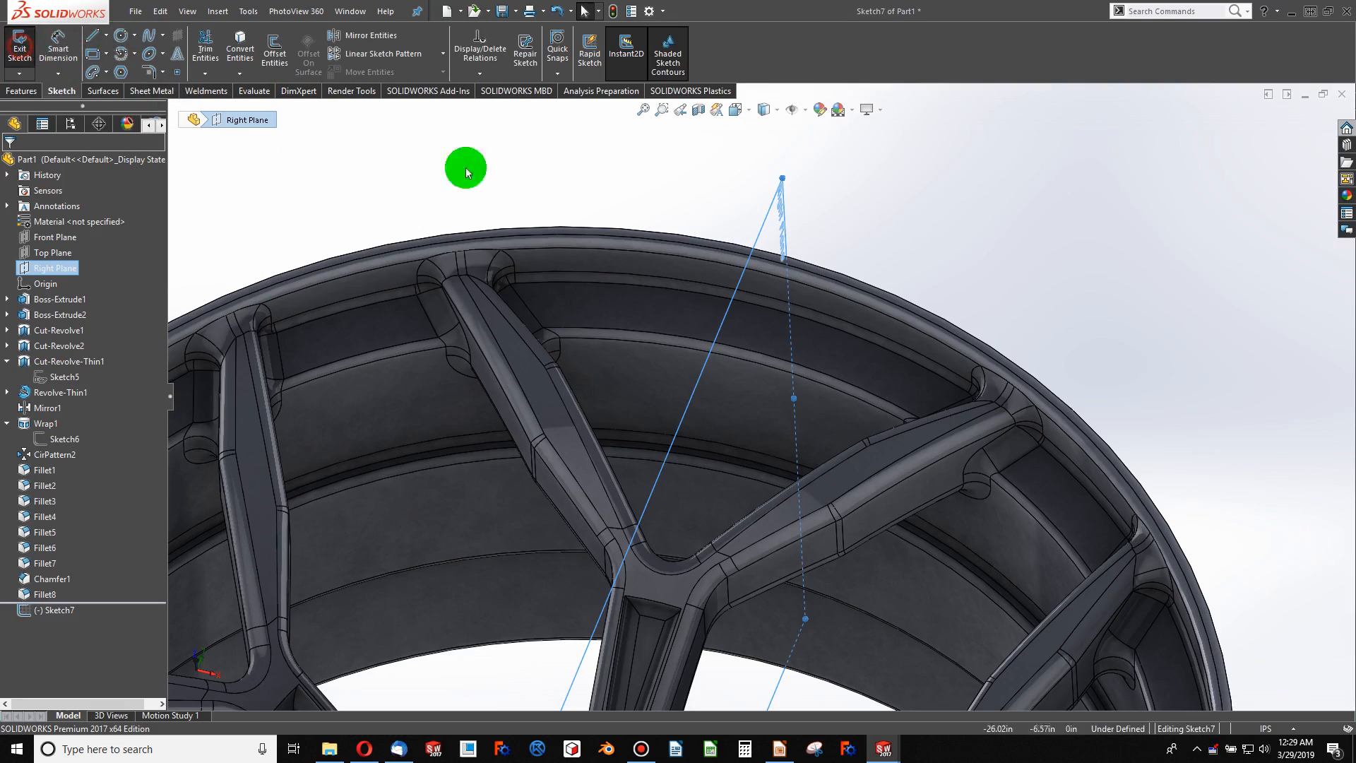
- Draw a construction centerline about 0.74 in long across the narrow spoke-side barrel face between two spoke branches
{"action": "left_click", "coordinate": [108, 44]}
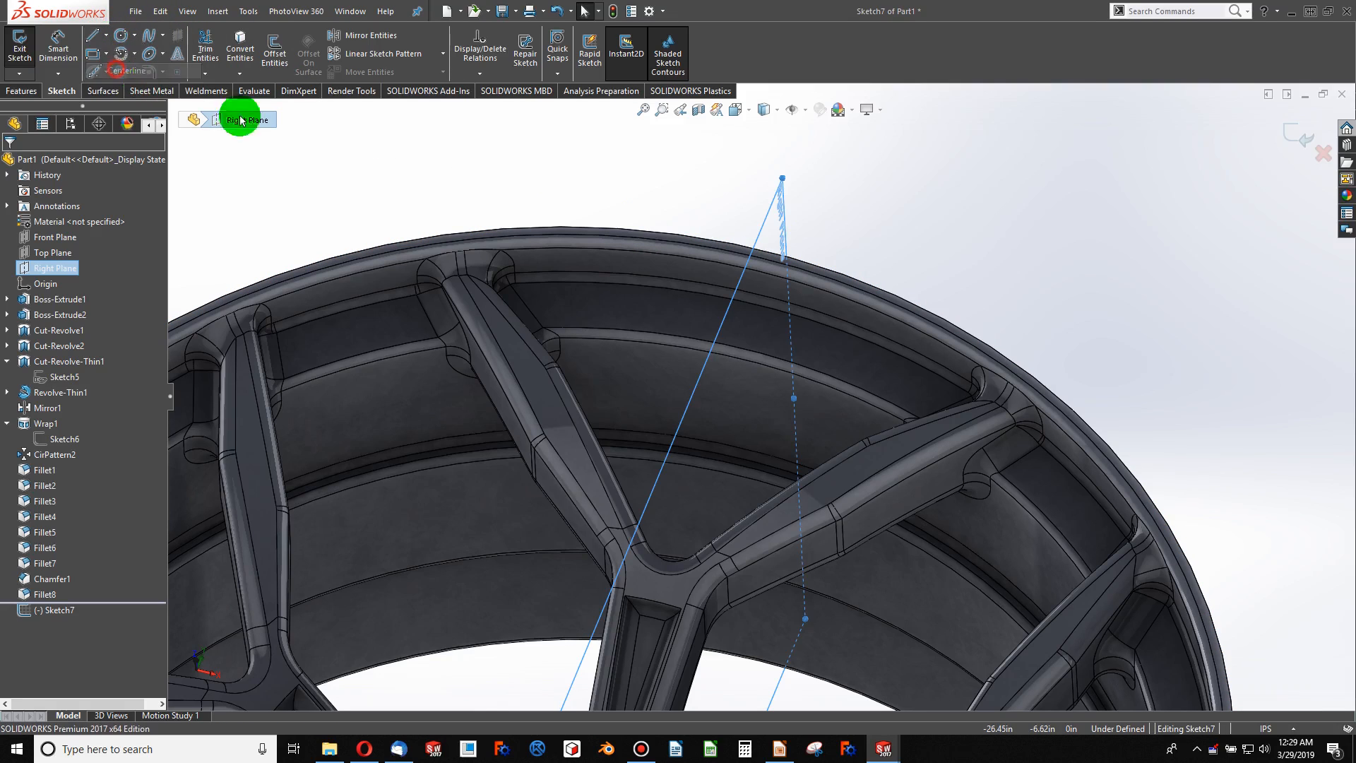
{"action": "scroll", "coordinate": [749, 318], "scroll_direction": "down", "scroll_amount": 2}
{"action": "scroll", "coordinate": [749, 317], "scroll_direction": "down", "scroll_amount": 2}
{"action": "left_click_drag", "start_coordinate": [697, 328], "coordinate": [669, 443]}
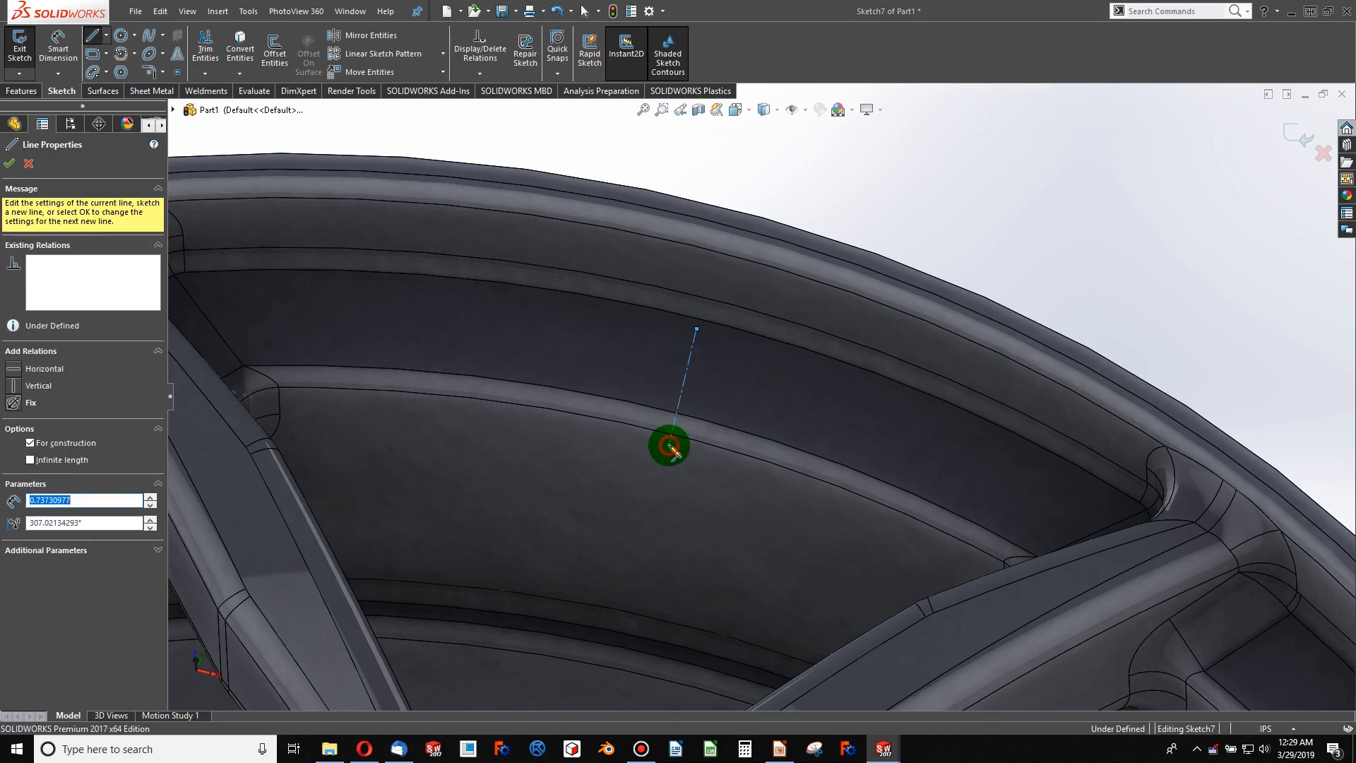
{"action": "key", "text": "Escape"}
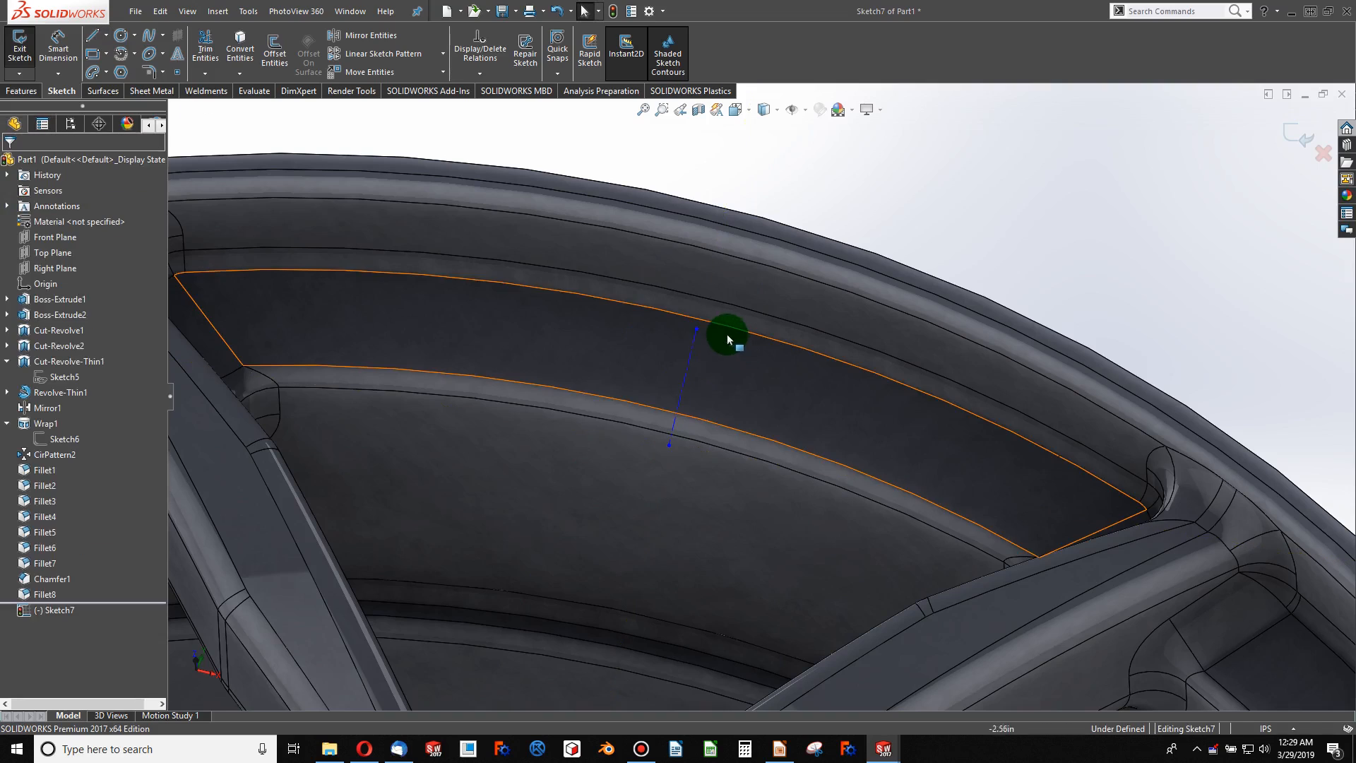
- Pierce the centerline's two endpoints to the outer and inner circular edges of the narrow barrel face
{"action": "left_click", "coordinate": [695, 332]}
{"action": "left_click", "coordinate": [696, 330], "text": "ctrl"}
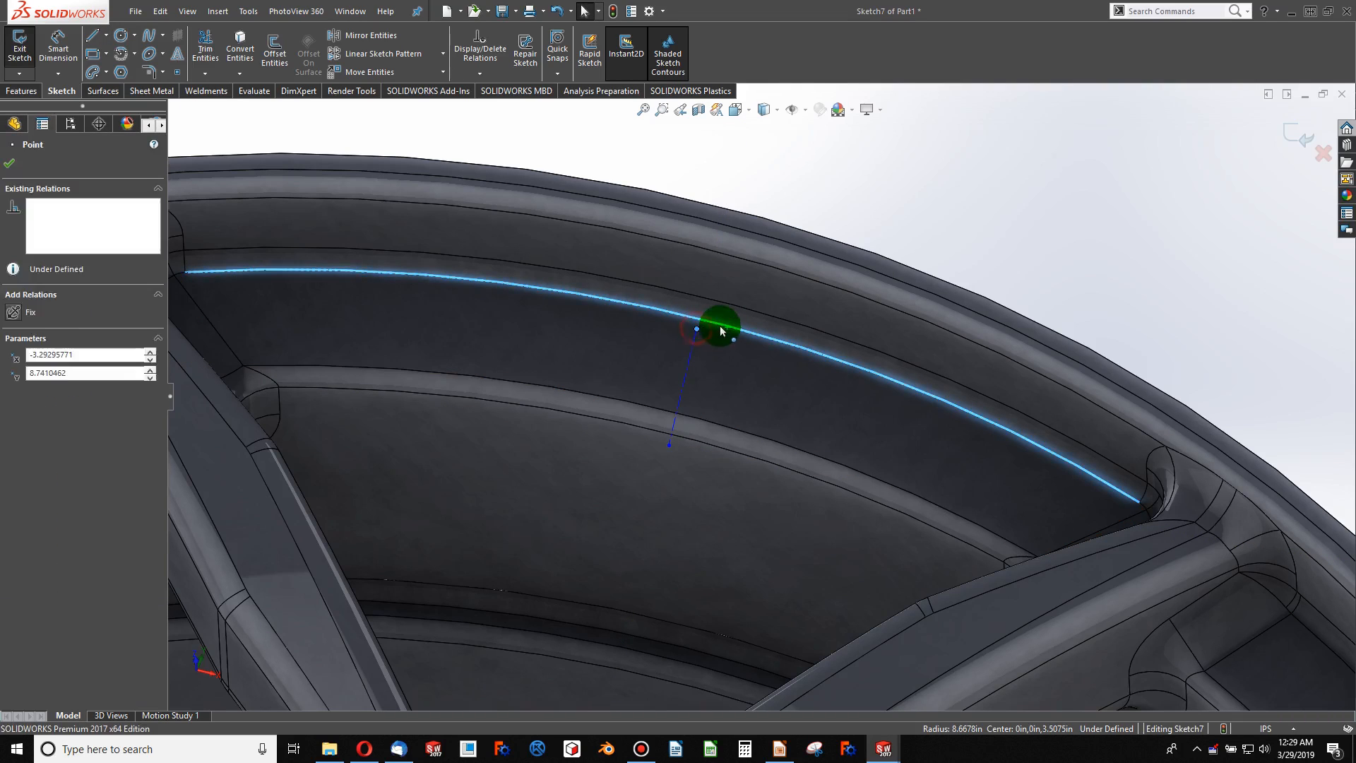
{"action": "left_click", "coordinate": [83, 409]}
{"action": "left_click", "coordinate": [13, 425]}
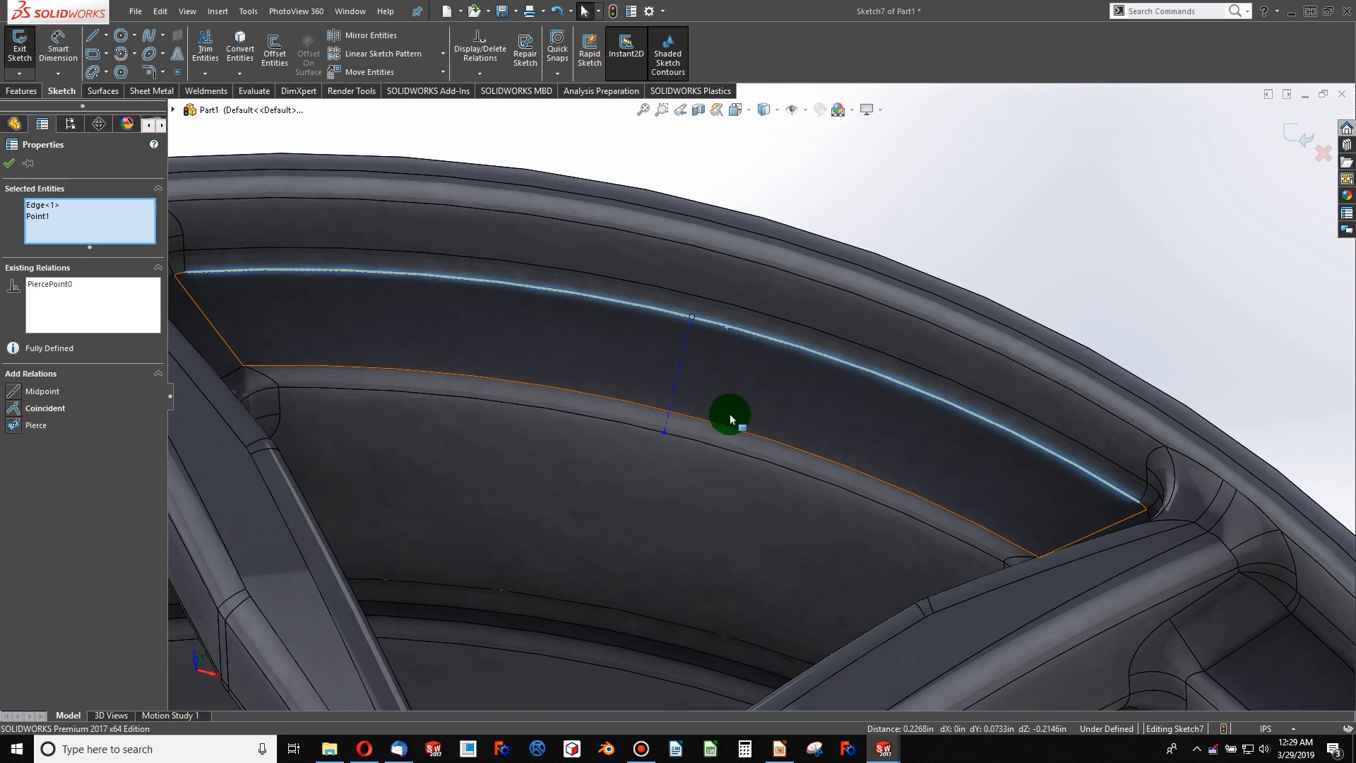
{"action": "left_click", "coordinate": [728, 425]}
{"action": "left_click", "coordinate": [664, 432], "text": "ctrl"}
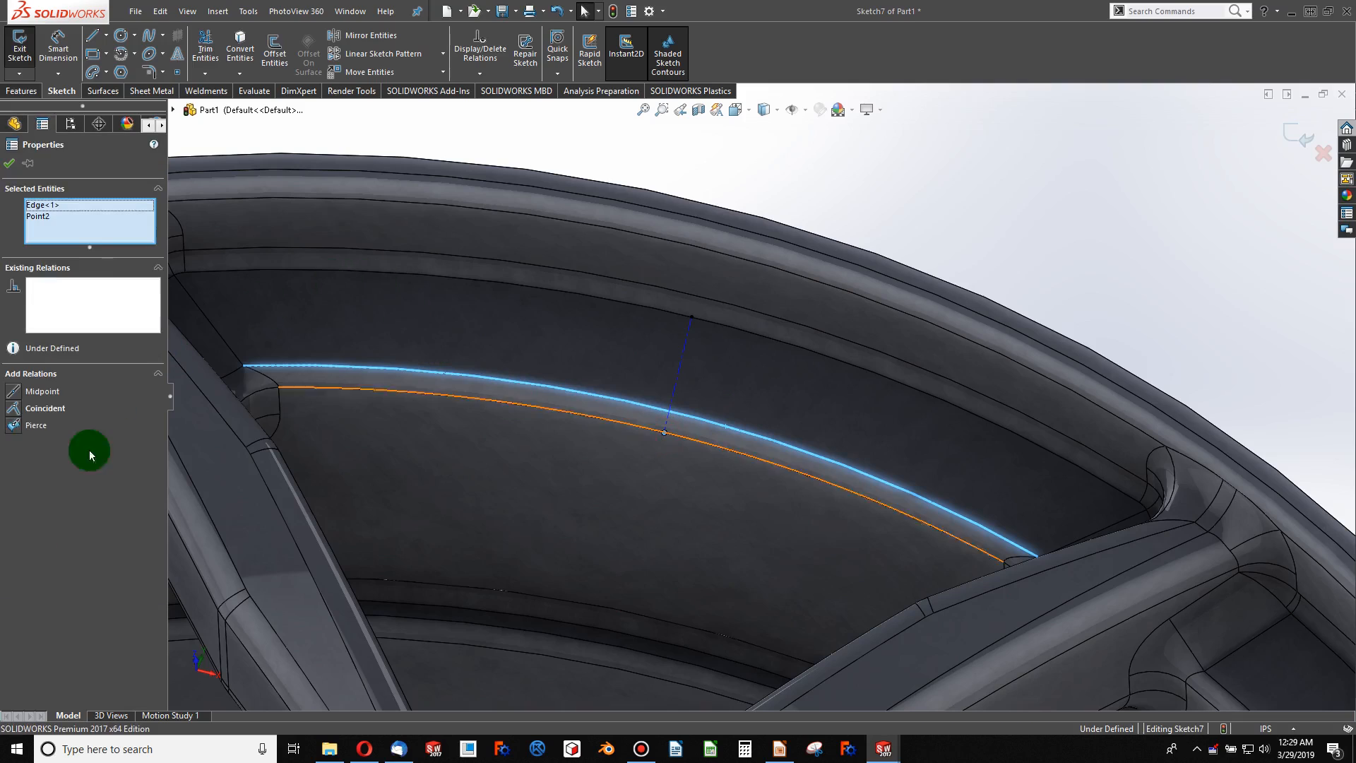
{"action": "left_click", "coordinate": [14, 426]}
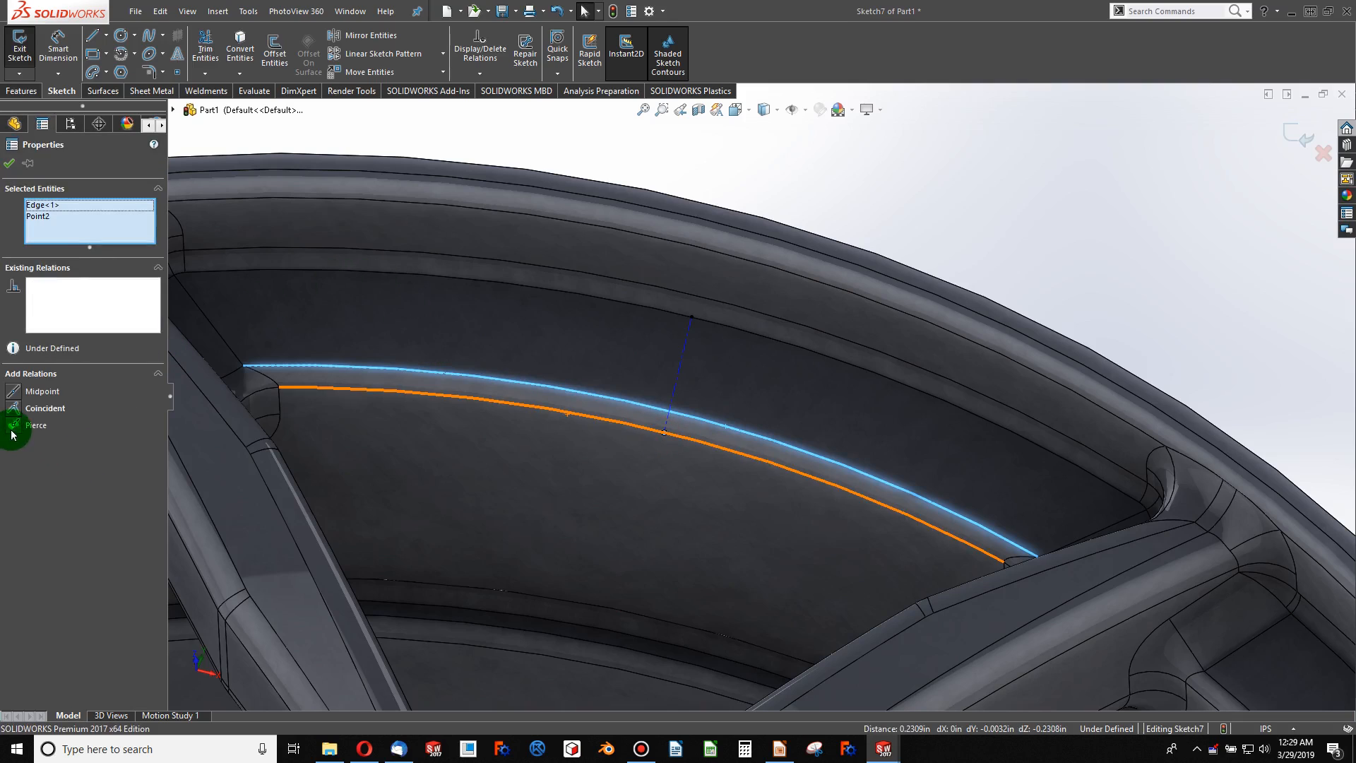
- Place a sketch point at the centerline's midpoint and exit the sketch
{"action": "left_click", "coordinate": [179, 72]}
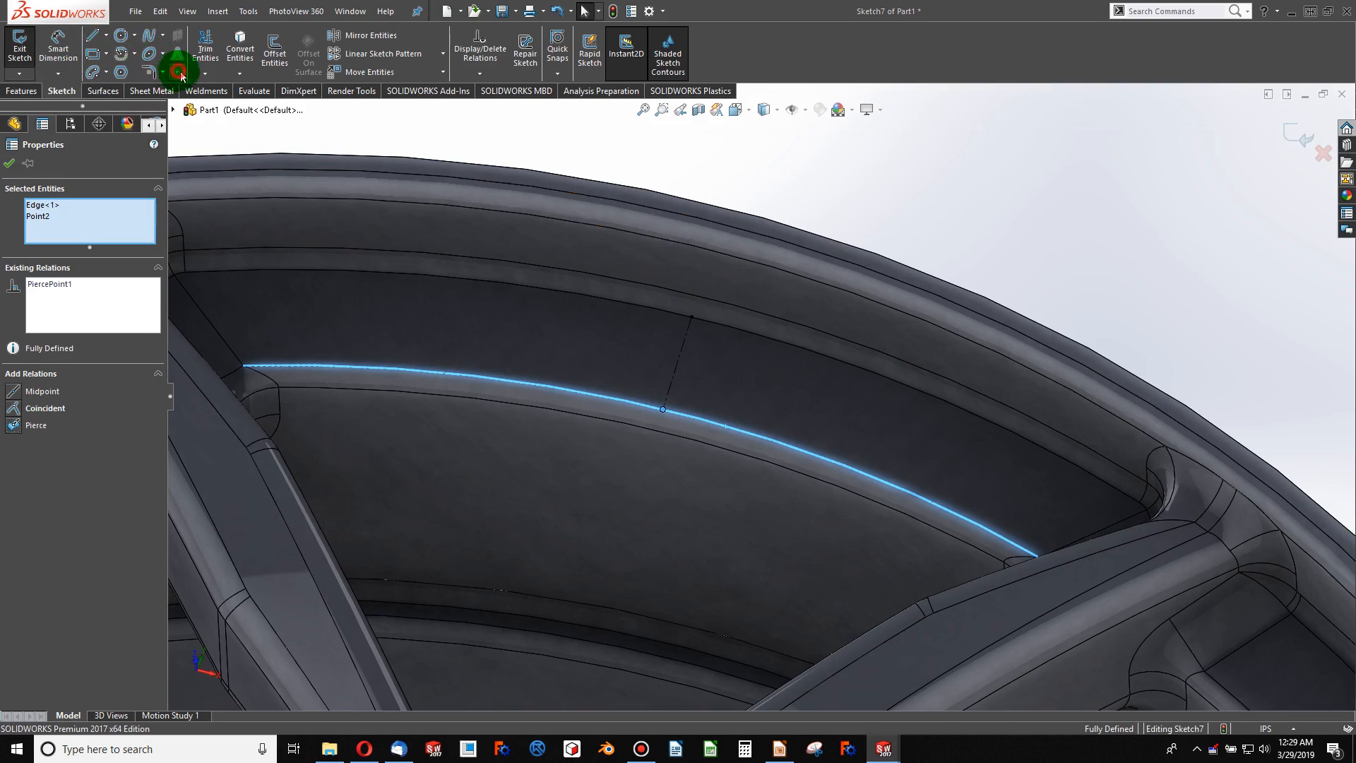
{"action": "left_click", "coordinate": [677, 363]}
{"action": "key", "text": "Escape"}
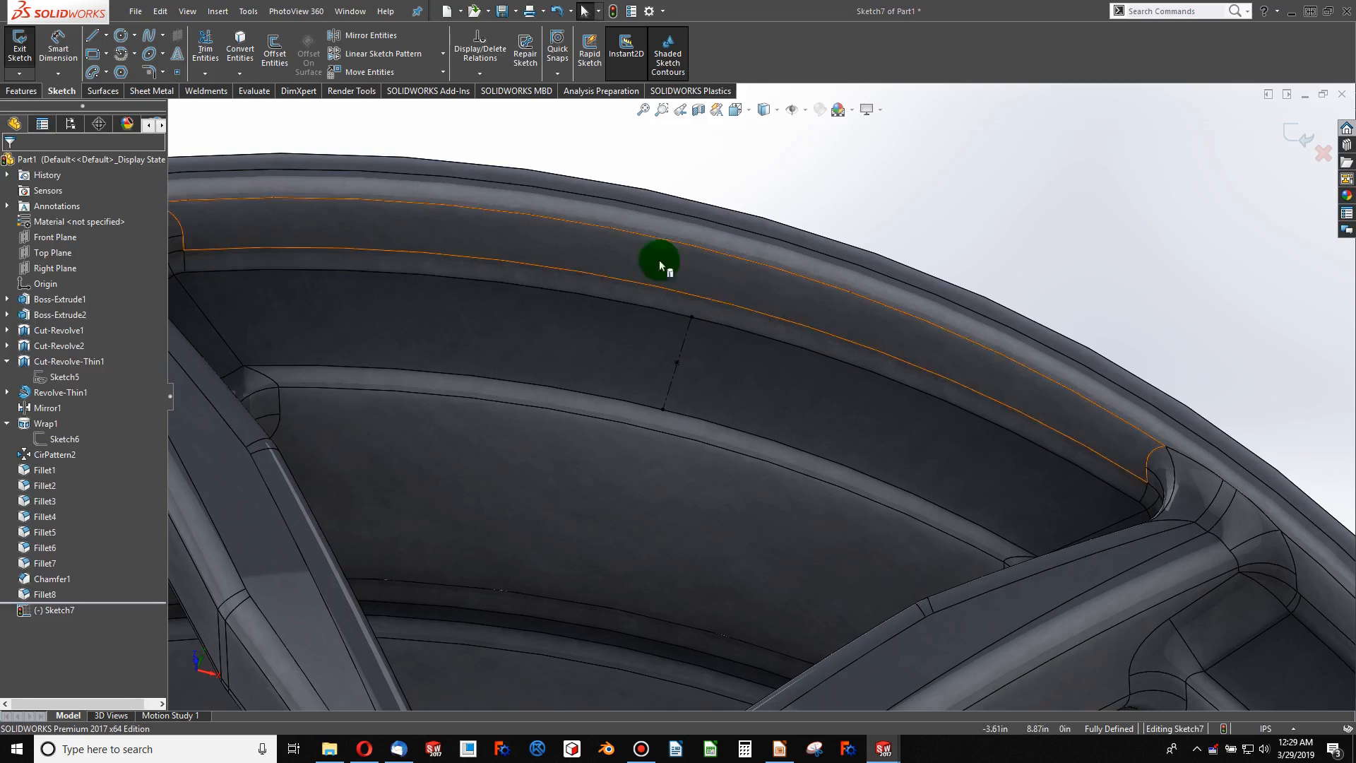
{"action": "left_click", "coordinate": [612, 12]}
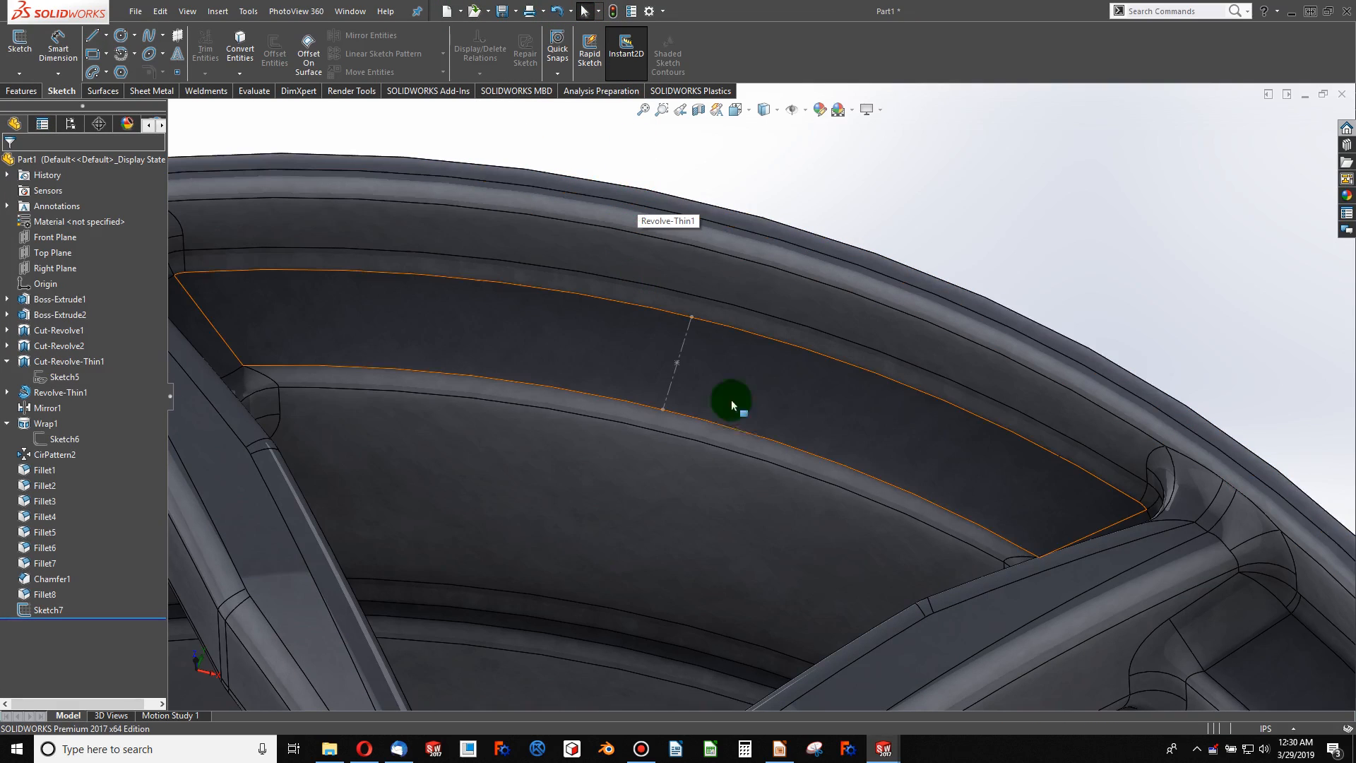
{"action": "left_click", "coordinate": [677, 363]}
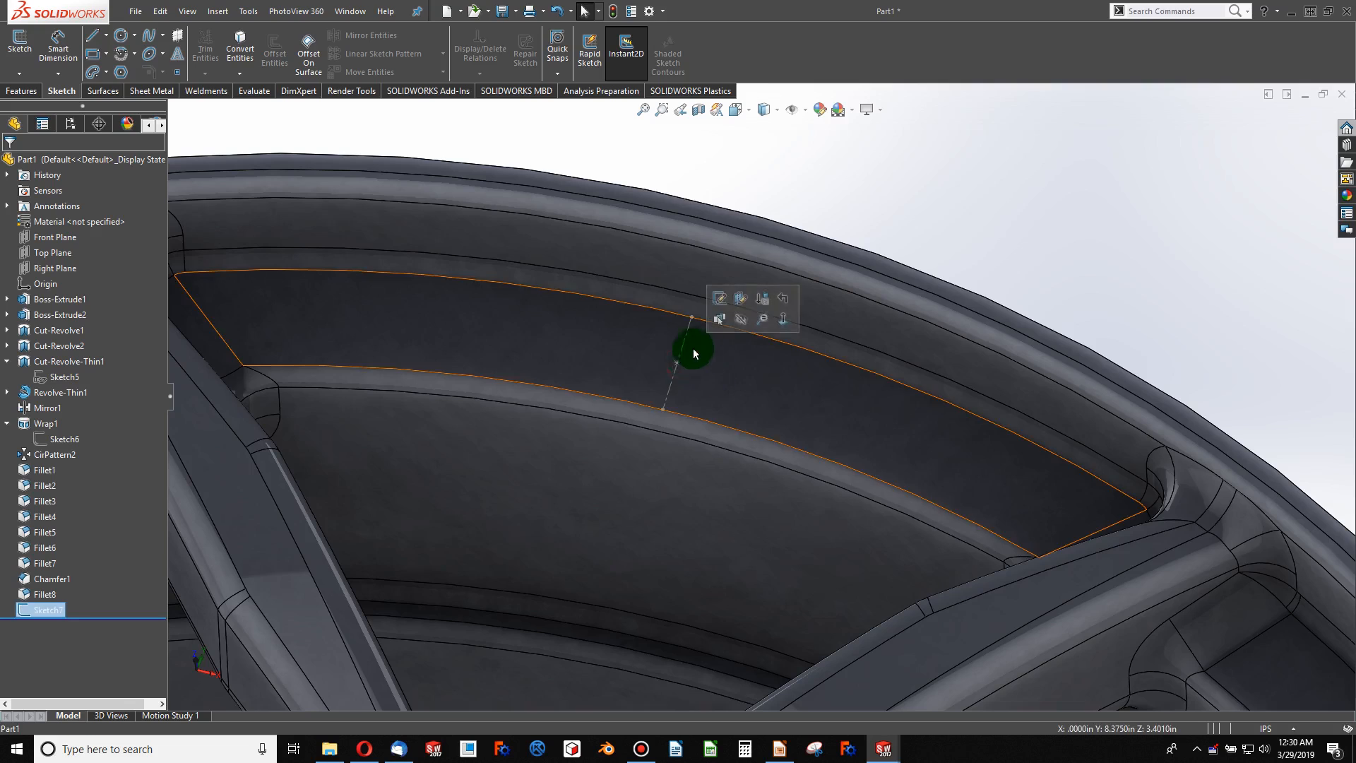
{"action": "left_click", "coordinate": [357, 134]}
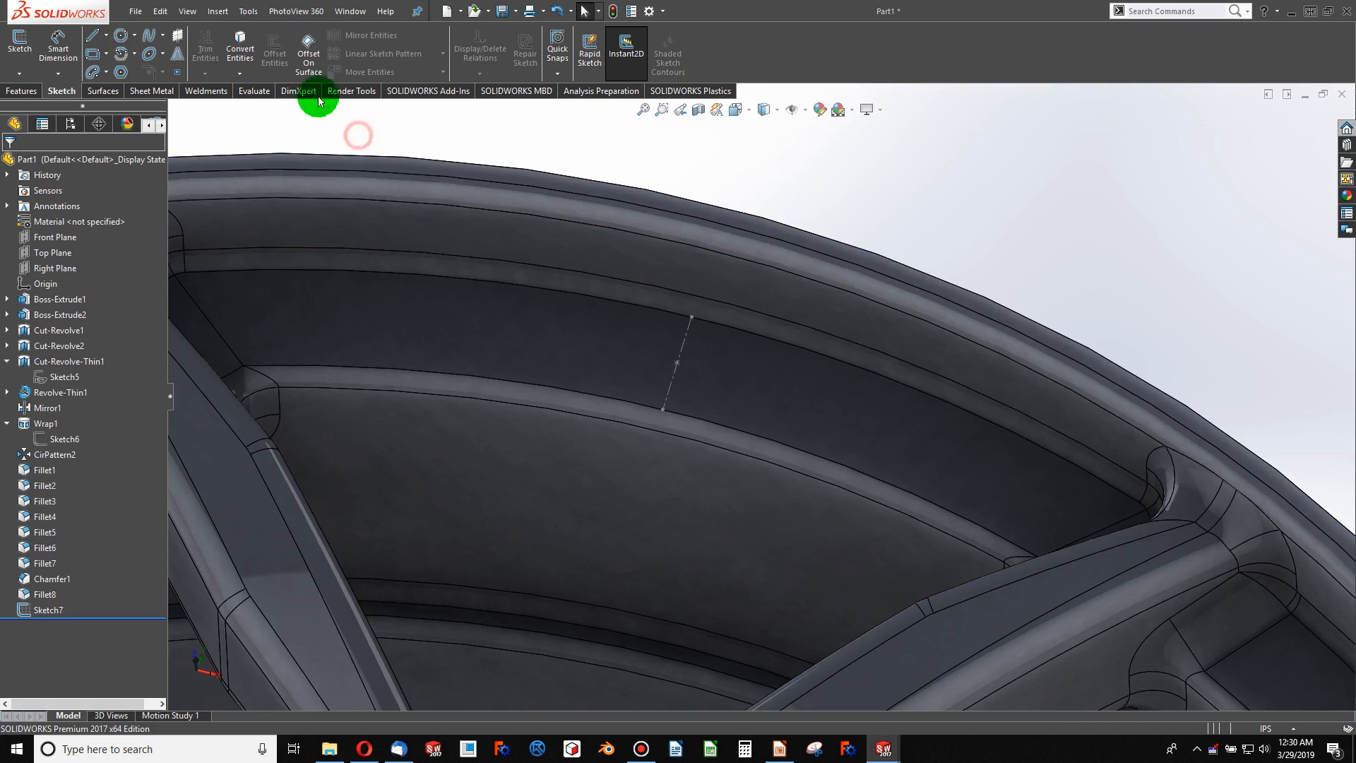
- Start a Hole Wizard hole with ANSI Inch fractional drill size 3/8, Through All, positioned by a 3D sketch
{"action": "left_click", "coordinate": [21, 91]}
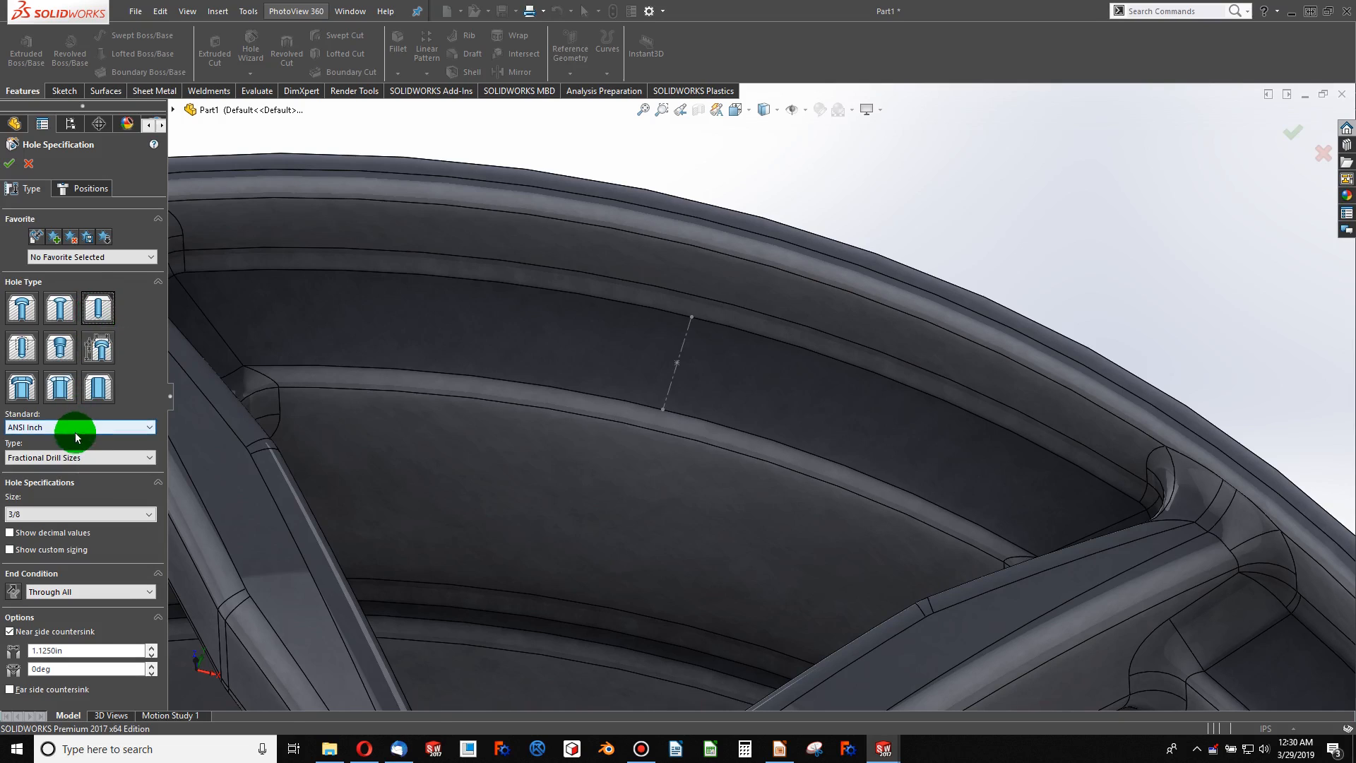
{"action": "left_click", "coordinate": [69, 459]}
{"action": "left_click", "coordinate": [66, 468]}
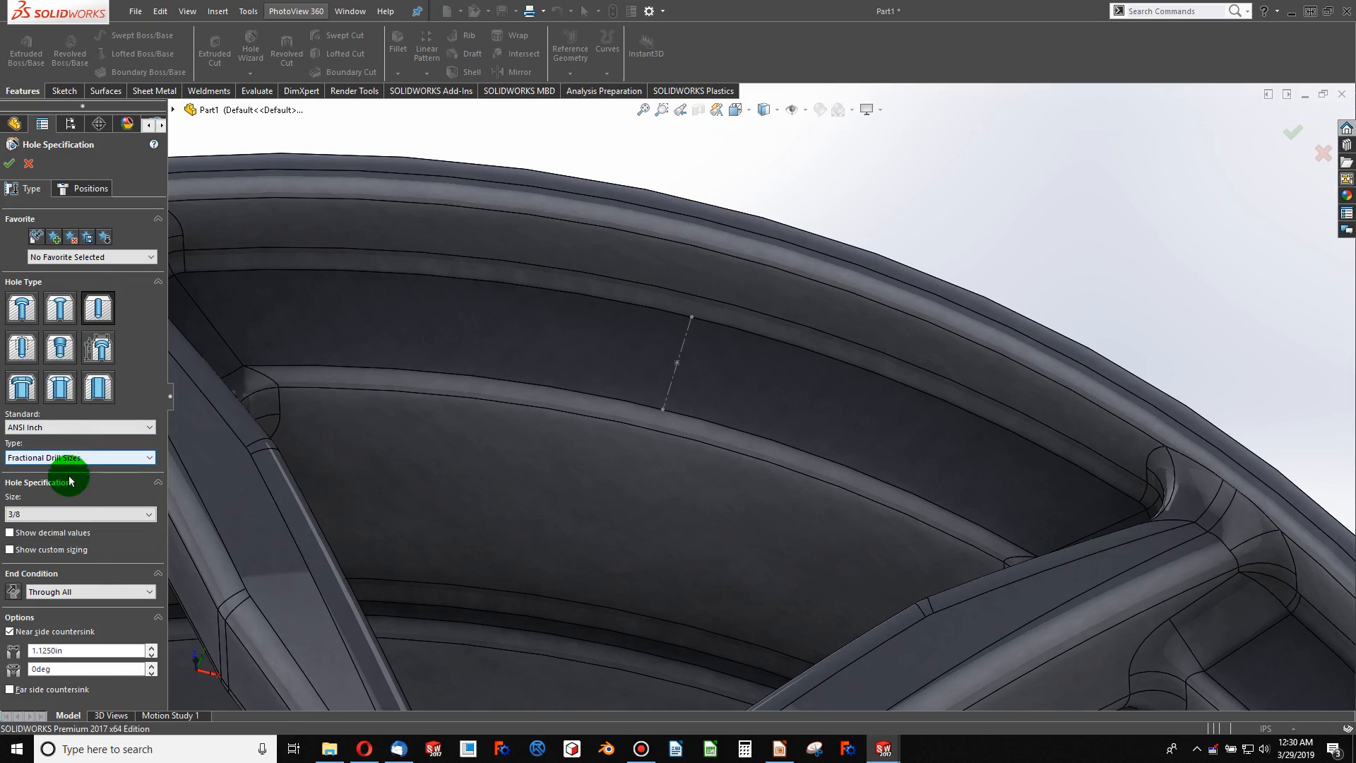
{"action": "left_click", "coordinate": [29, 513]}
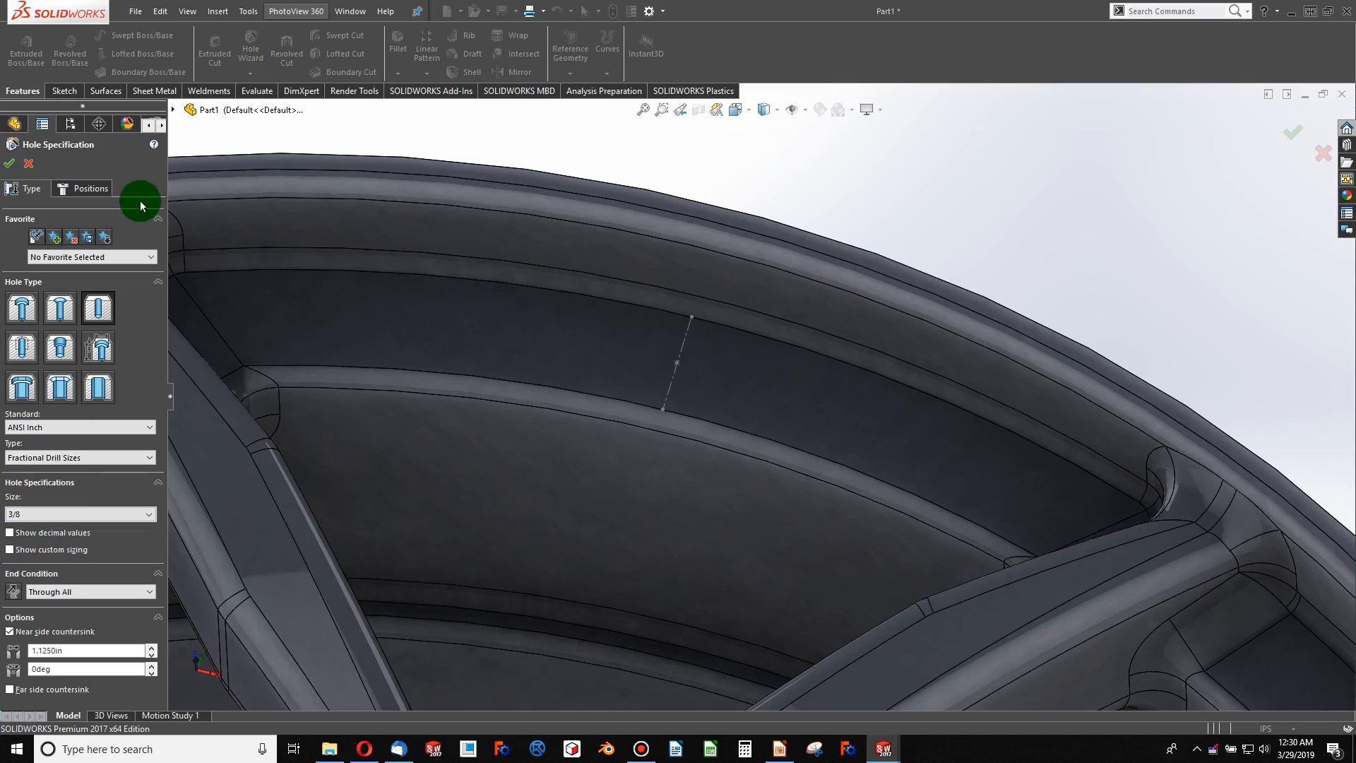
{"action": "left_click", "coordinate": [90, 185]}
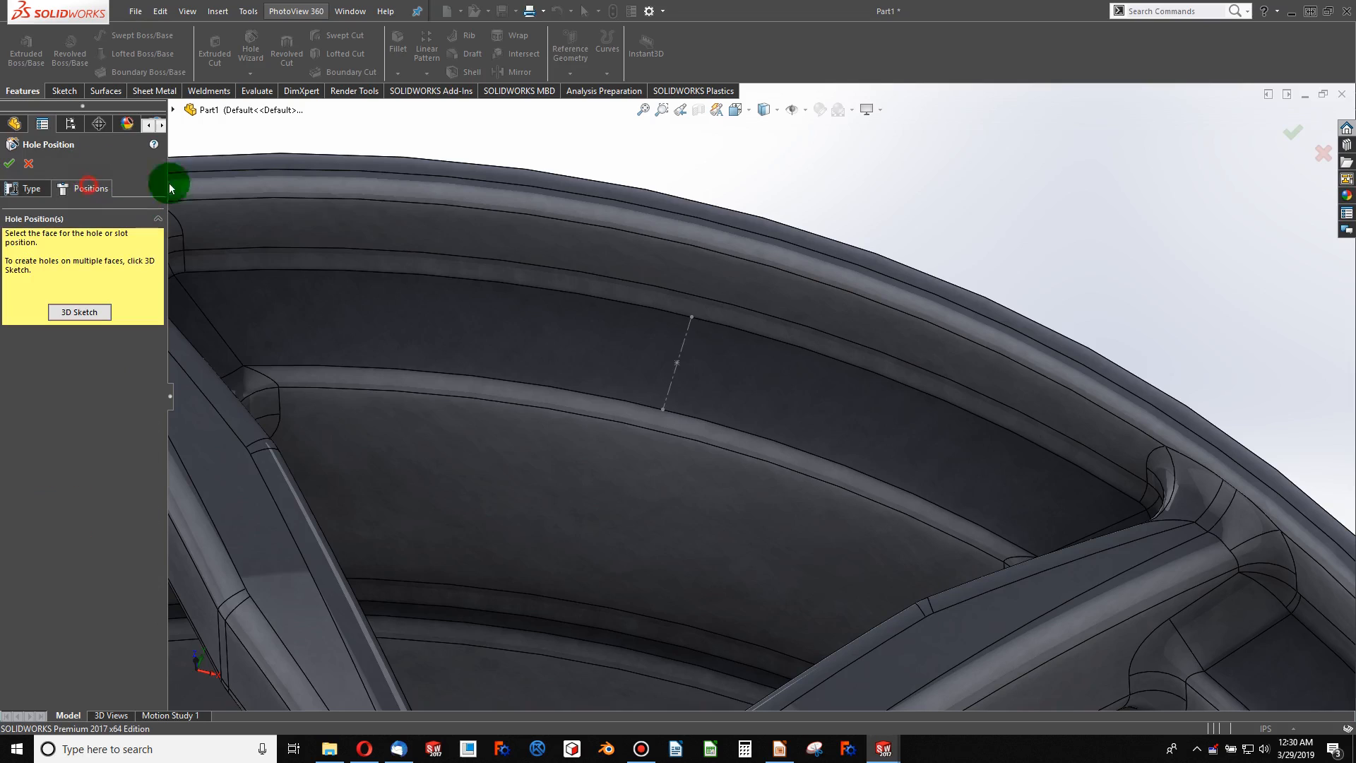
{"action": "left_click", "coordinate": [76, 317]}
- Try to create the hole with its position point directly on the centerline's midpoint
{"action": "left_click", "coordinate": [631, 379]}
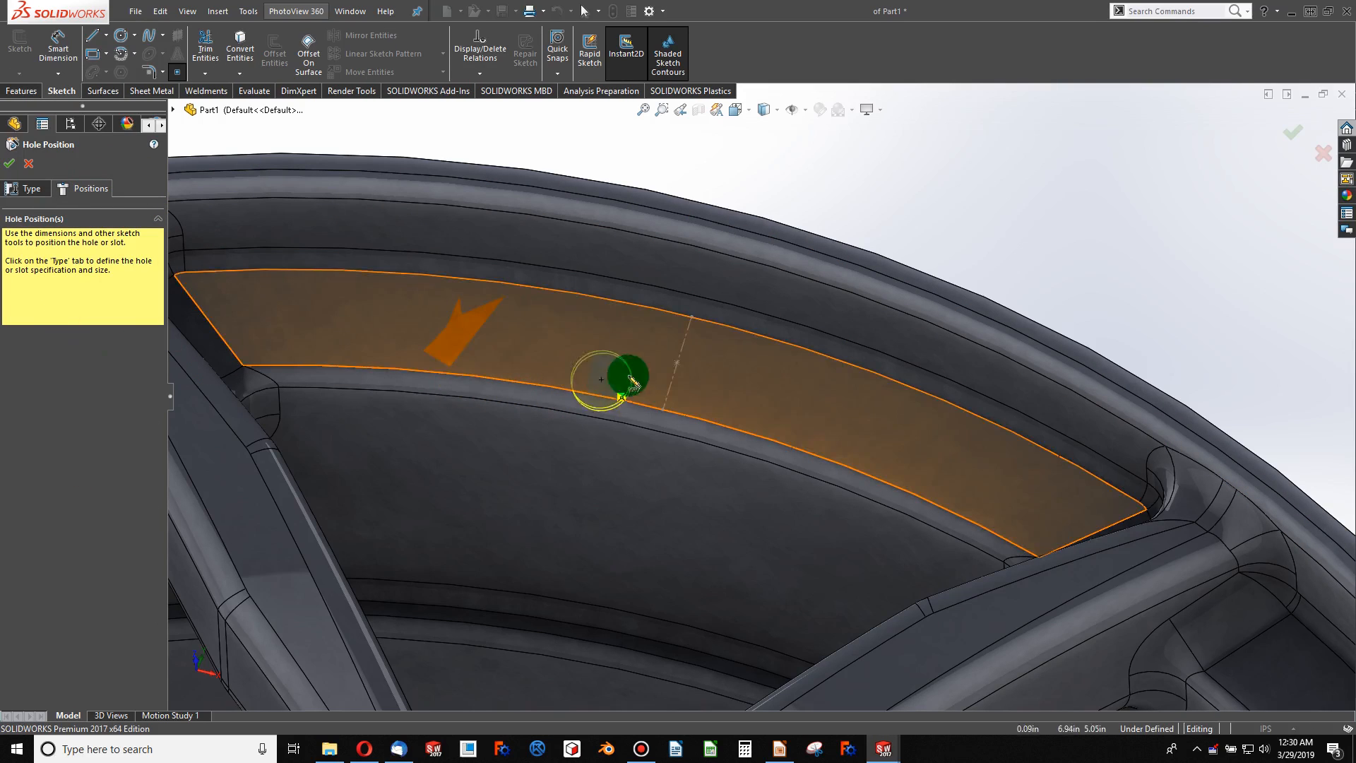
{"action": "left_click", "coordinate": [678, 364]}
{"action": "left_click", "coordinate": [681, 364]}
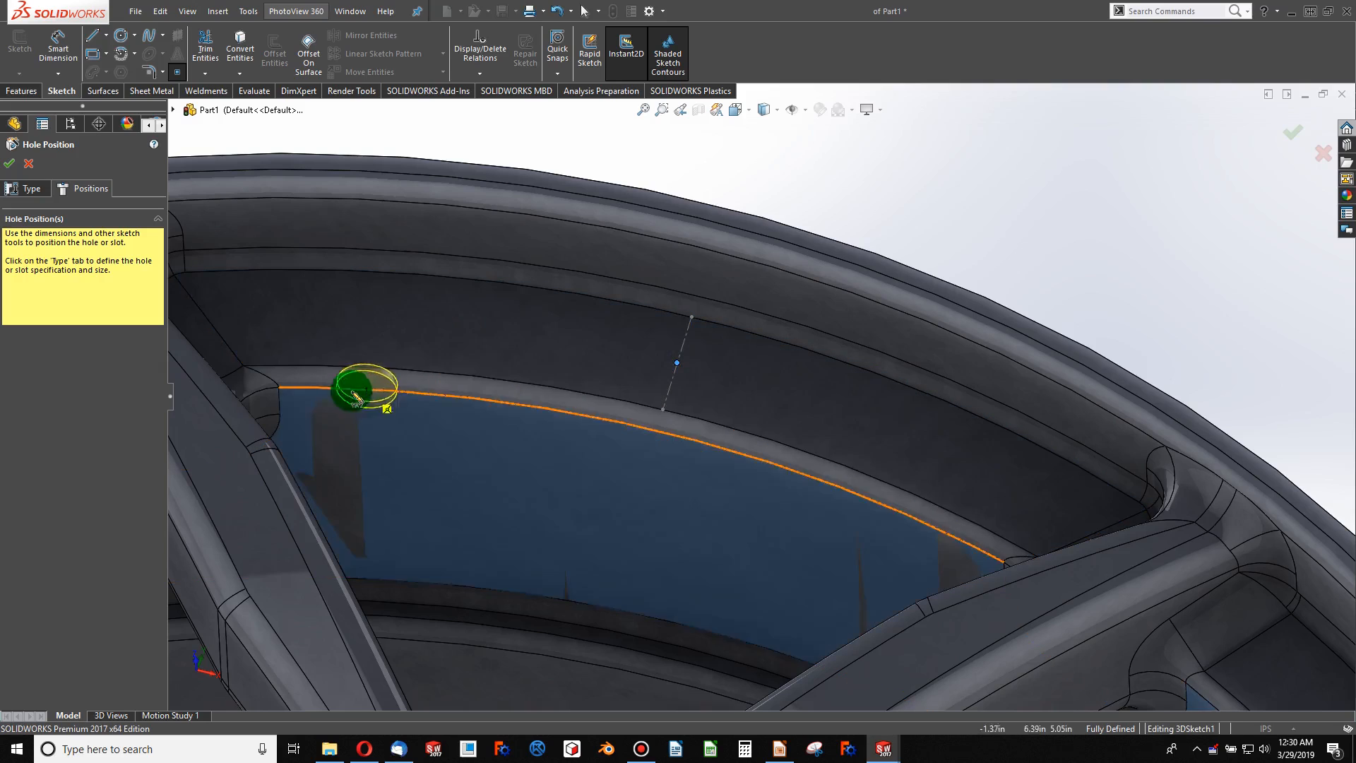
{"action": "left_click", "coordinate": [9, 164]}
{"action": "left_click", "coordinate": [683, 322]}
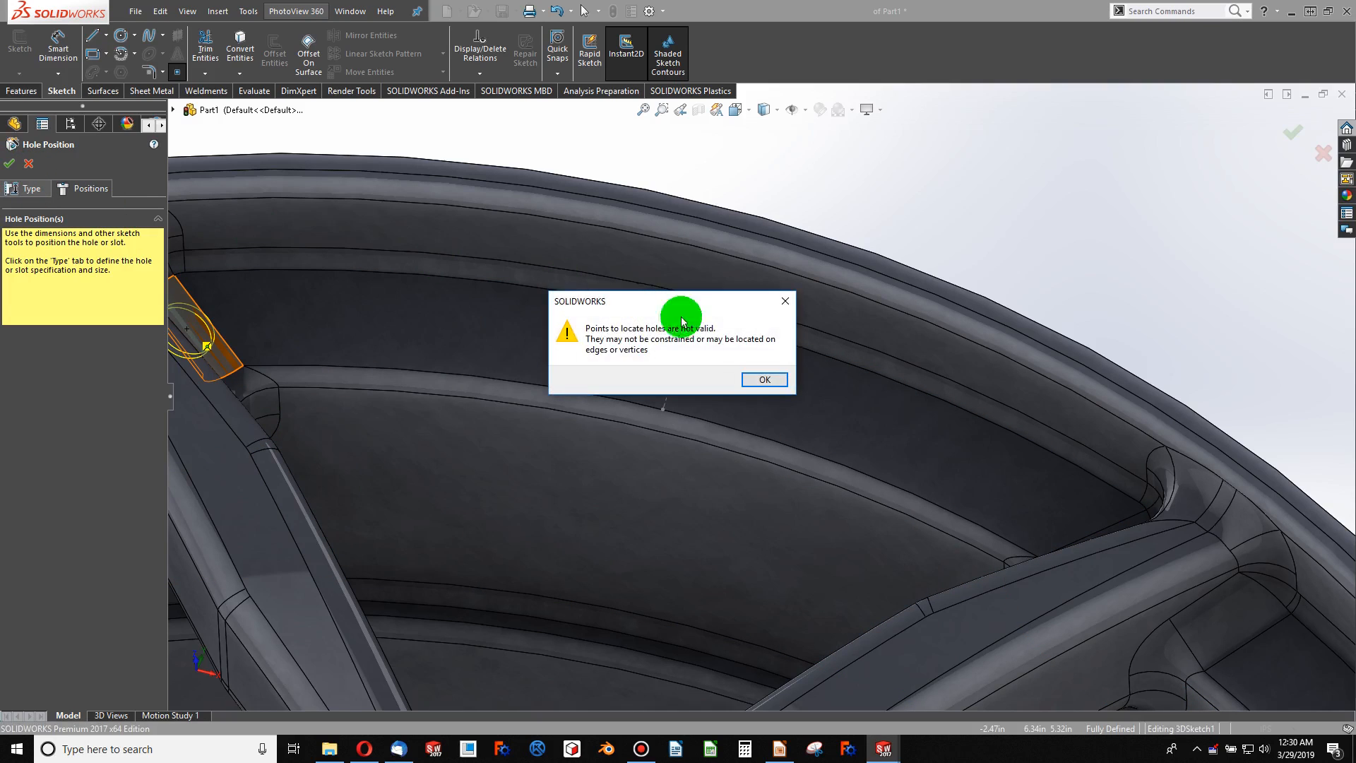
{"action": "left_click", "coordinate": [770, 382]}
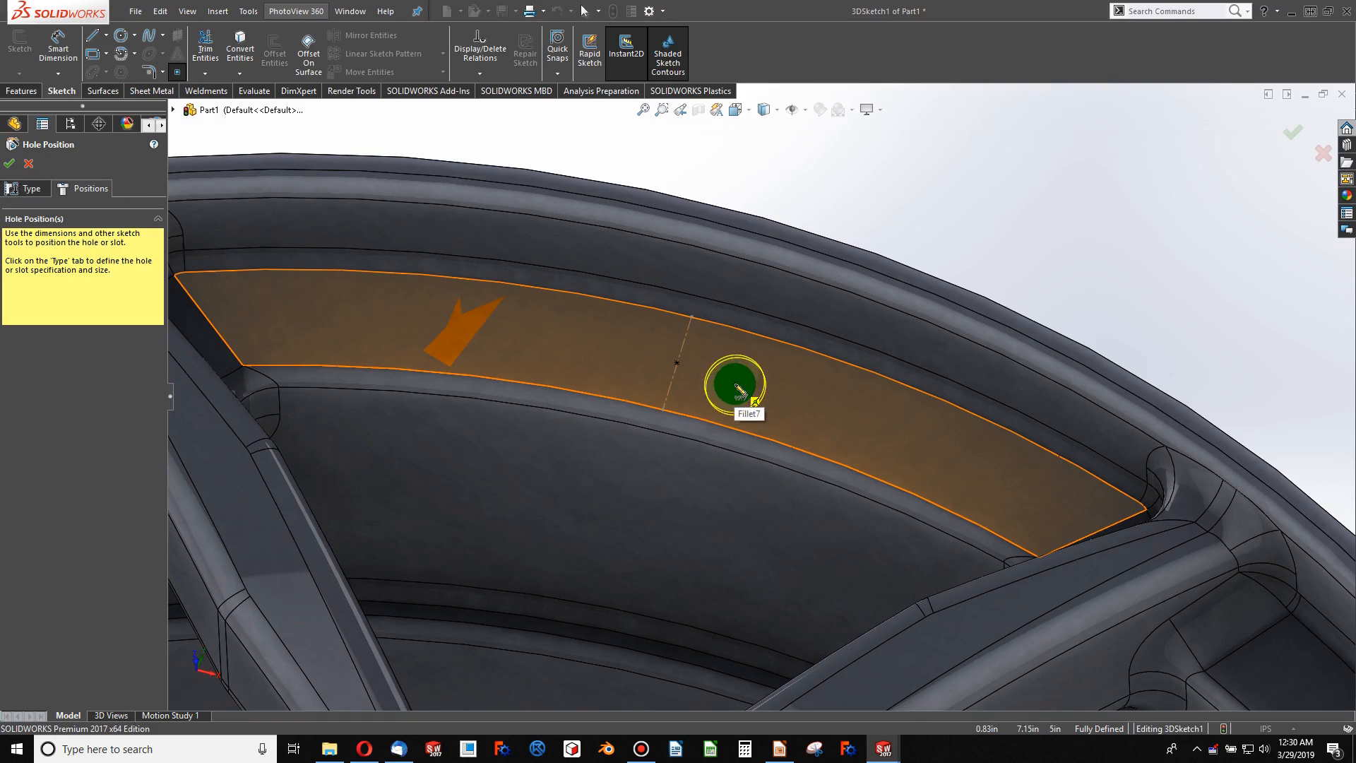
- Place the hole on the narrow barrel face beside the centerline and create it
{"action": "left_click", "coordinate": [735, 385]}
{"action": "left_click", "coordinate": [8, 161]}
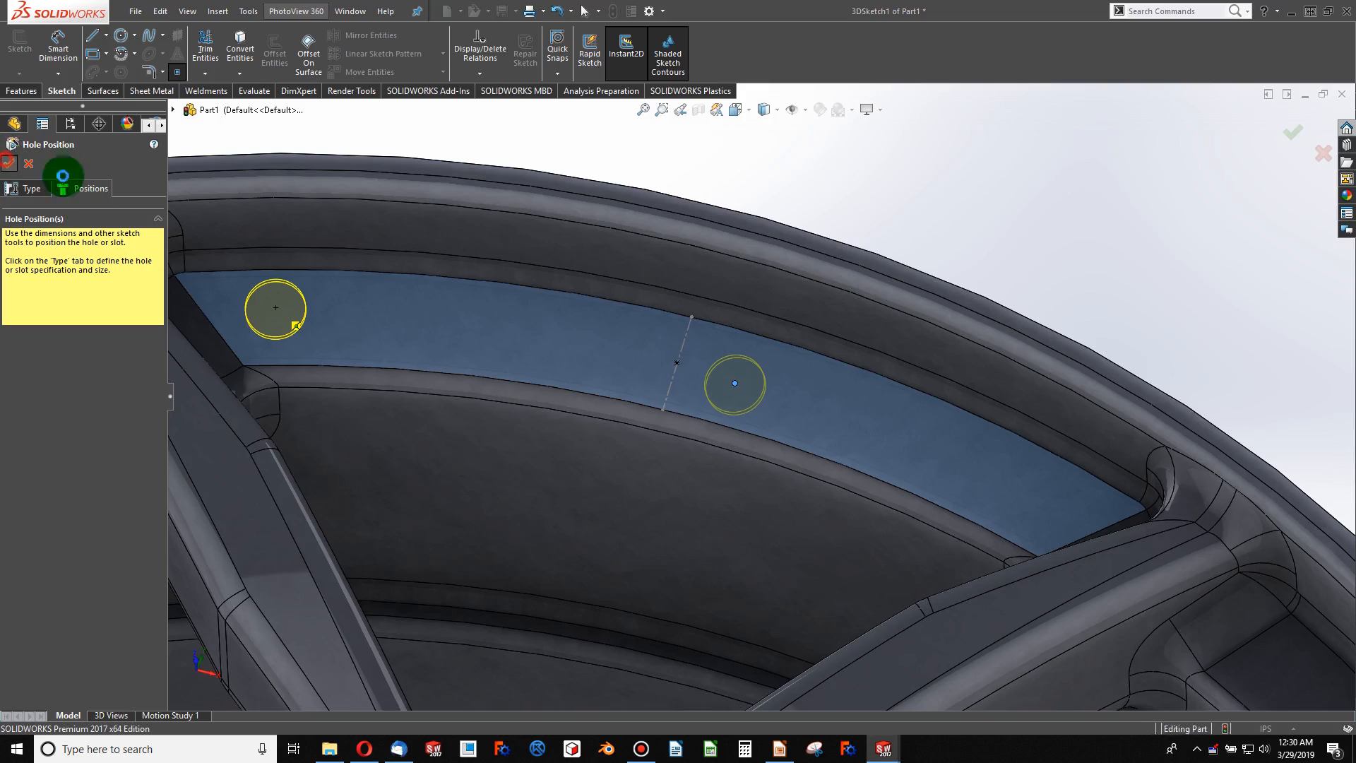
{"action": "scroll", "coordinate": [723, 373], "scroll_direction": "down", "scroll_amount": 2}
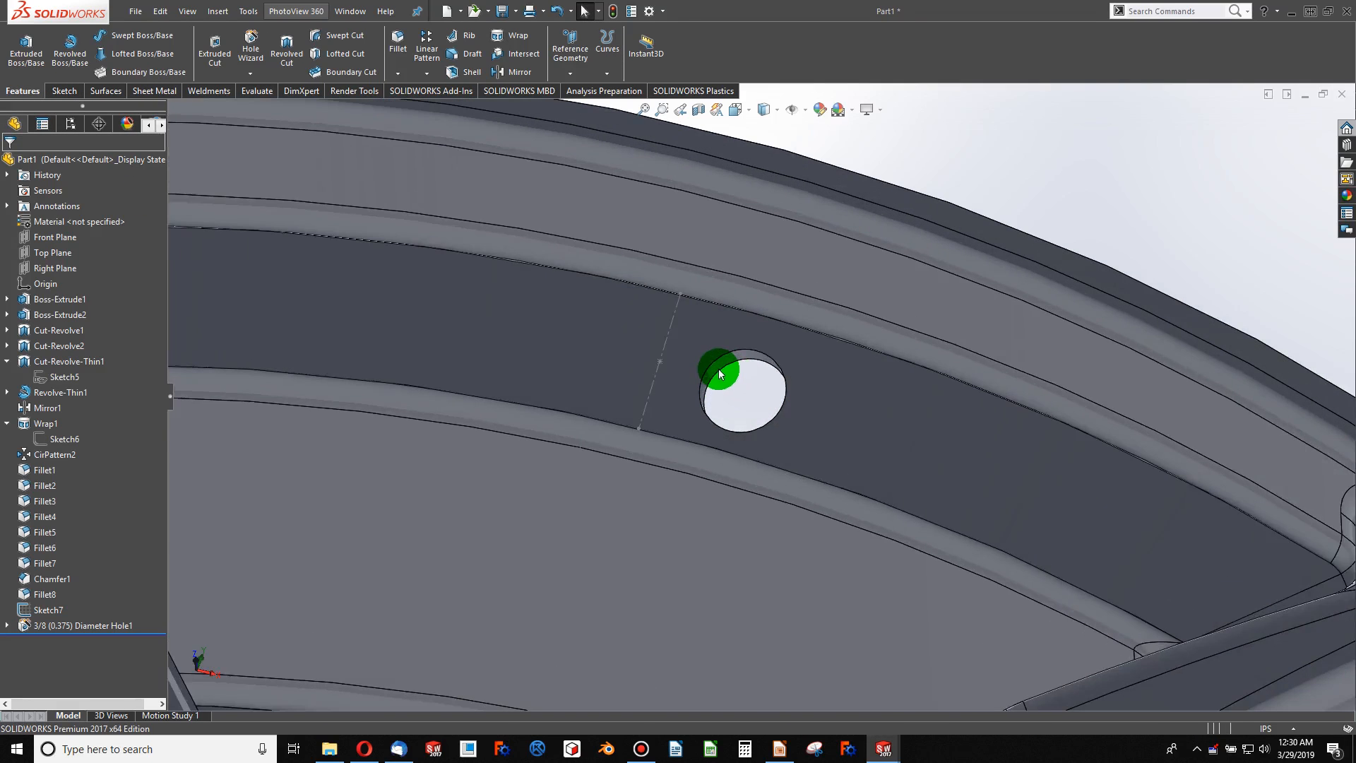
- Edit the hole's 3D position sketch, make its point coincident with the centerline's midpoint, and rebuild the part
{"action": "left_click", "coordinate": [9, 626]}
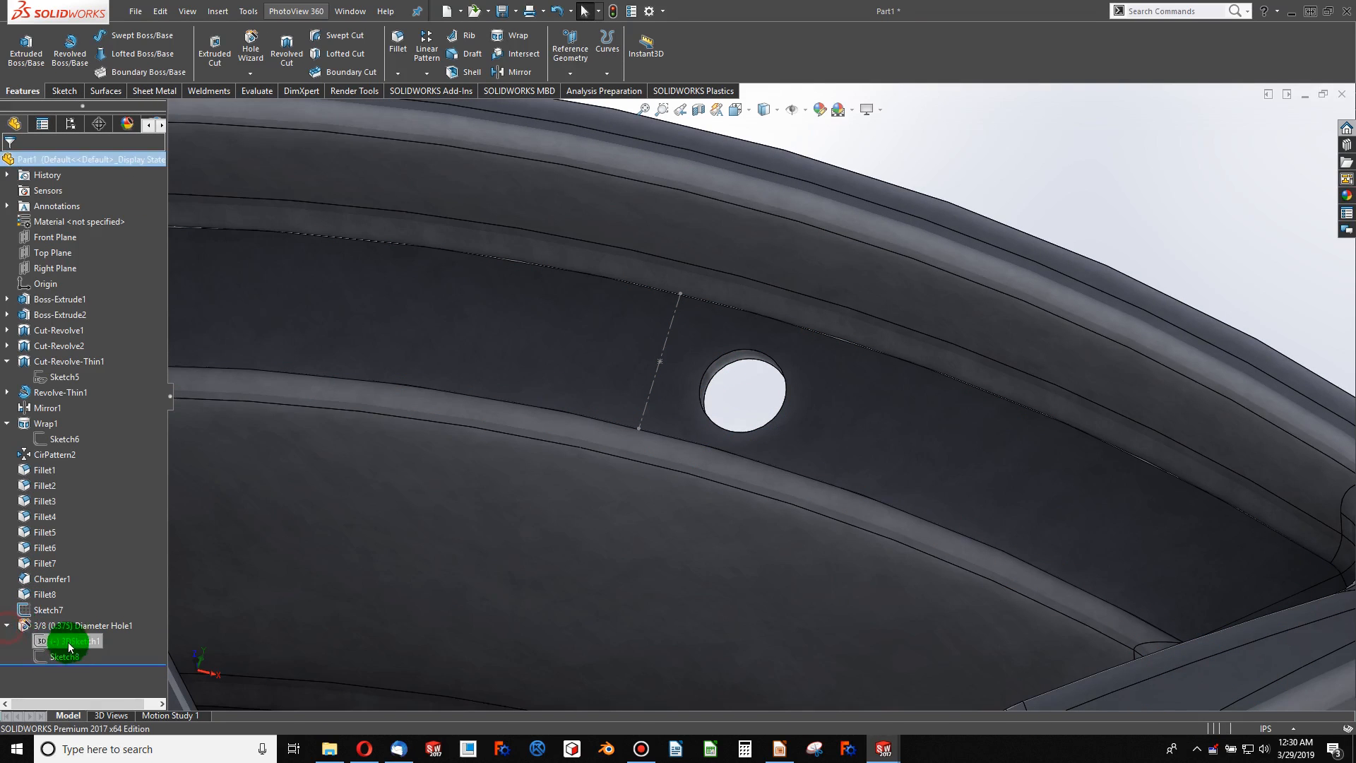
{"action": "left_click", "coordinate": [75, 641]}
{"action": "left_click", "coordinate": [89, 600]}
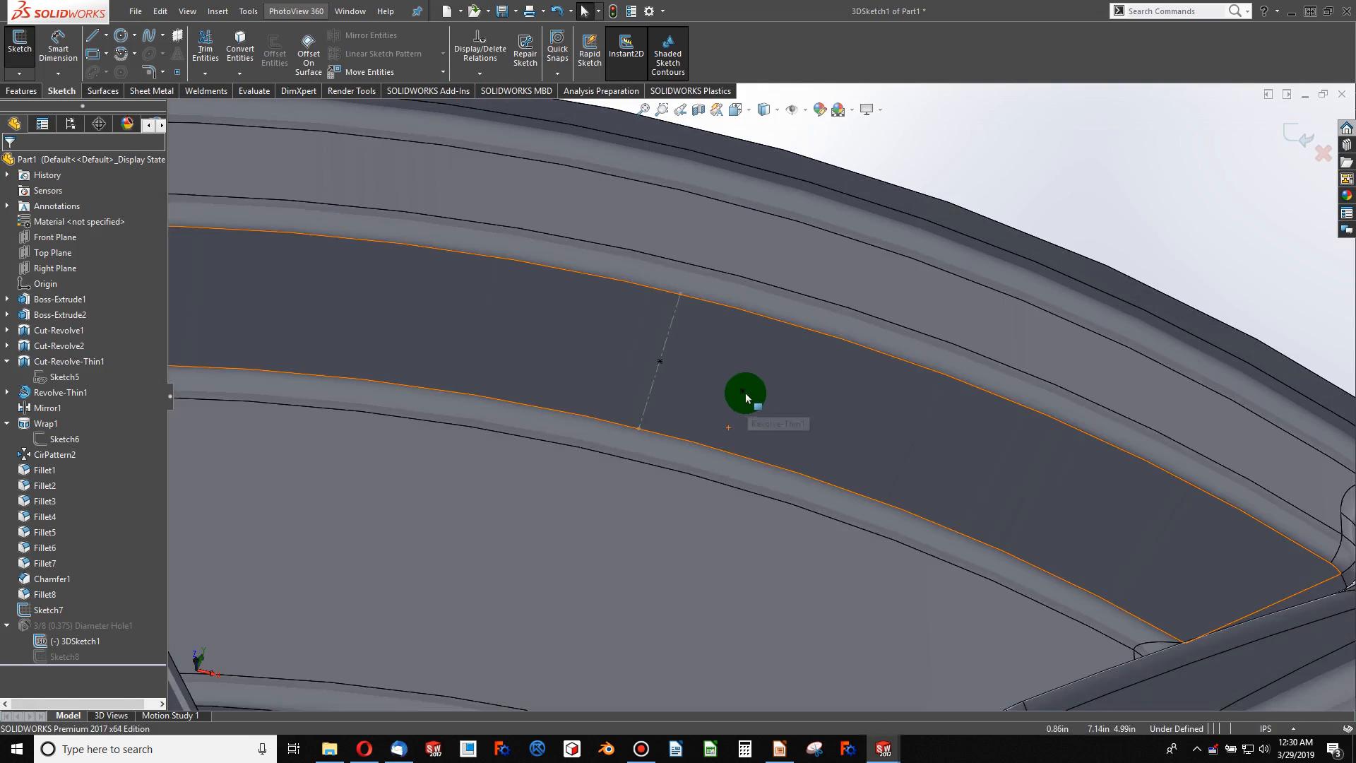
{"action": "left_click", "coordinate": [745, 396]}
{"action": "left_click", "coordinate": [659, 361], "text": "ctrl"}
{"action": "left_click", "coordinate": [68, 442]}
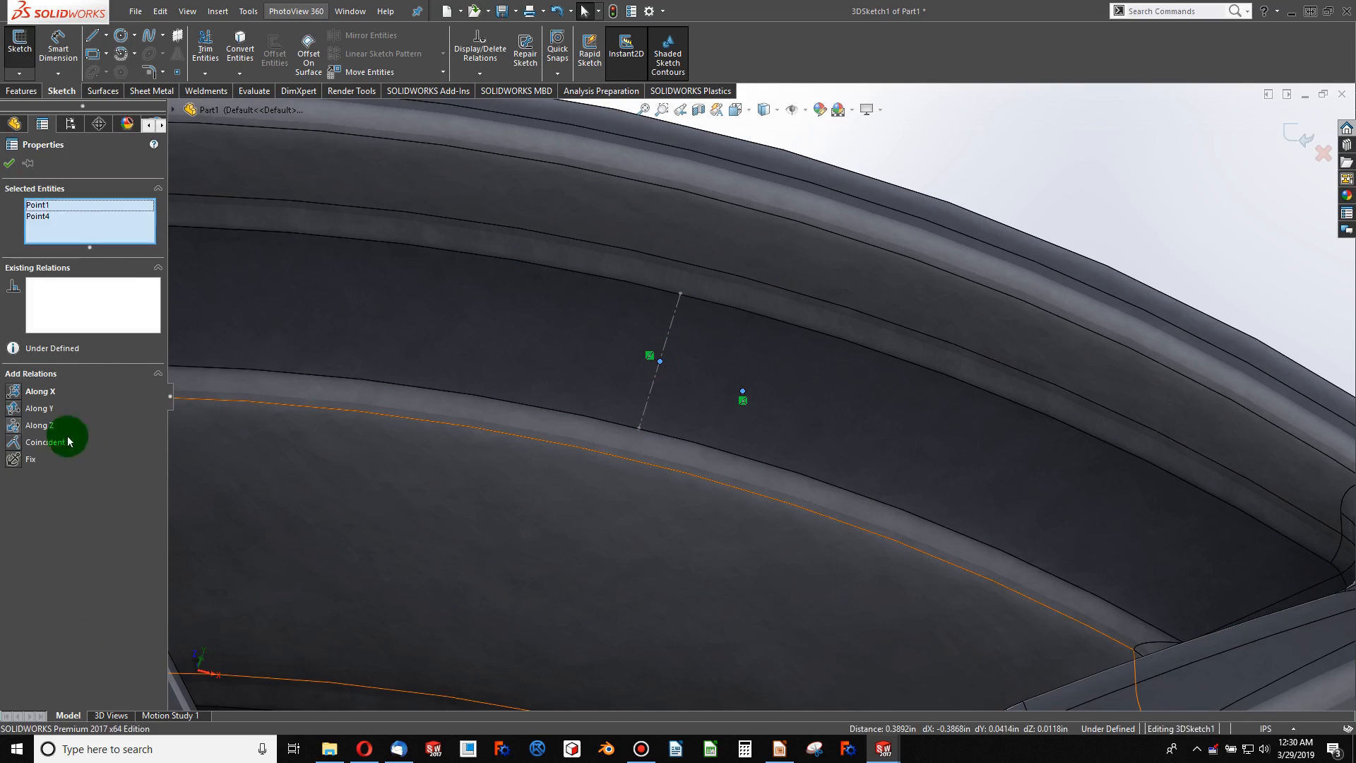
{"action": "left_click", "coordinate": [21, 447]}
{"action": "scroll", "coordinate": [433, 332], "scroll_direction": "up", "scroll_amount": 2}
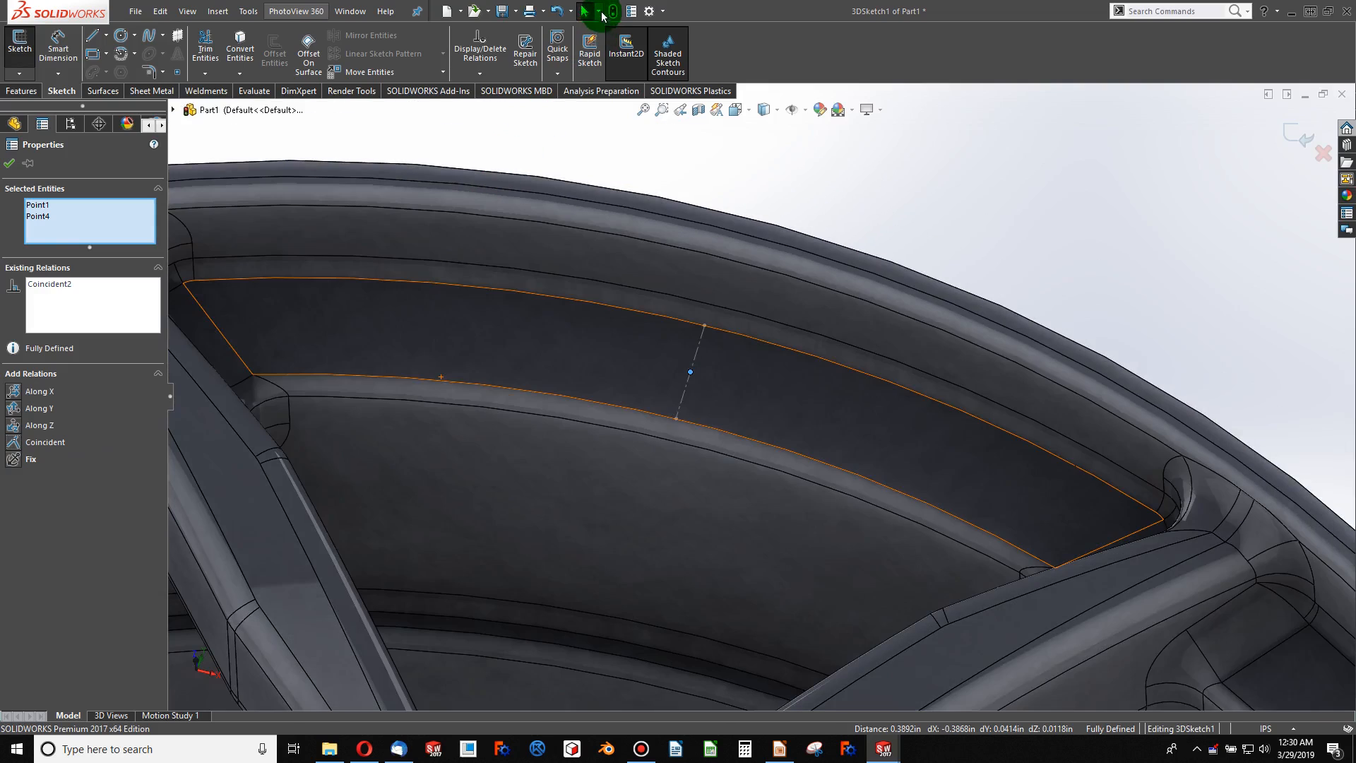
{"action": "left_click", "coordinate": [609, 10]}
{"action": "scroll", "coordinate": [646, 364], "scroll_direction": "up", "scroll_amount": 1}
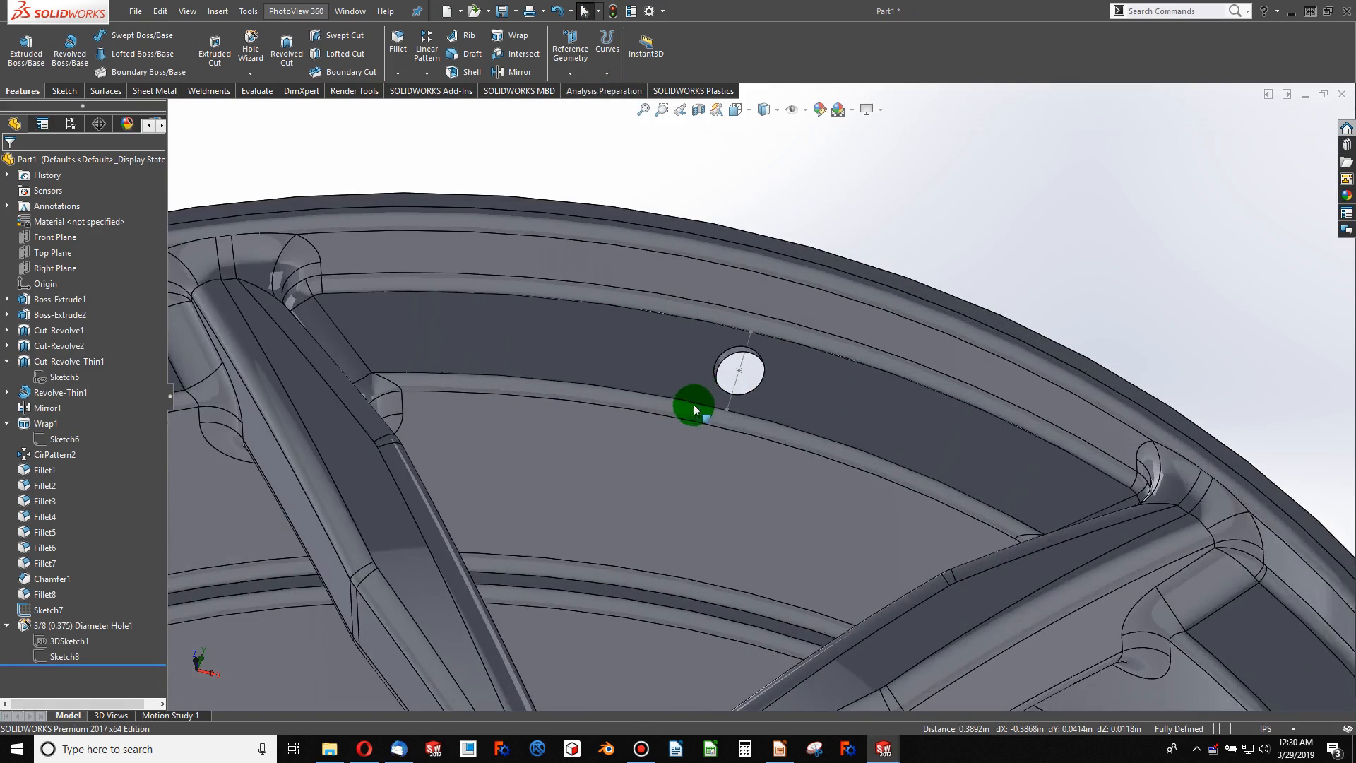
- Hide the centerline sketch that runs through the 3/8 in hole on the barrel face and look over the whole wheel
{"action": "right_click", "coordinate": [744, 367]}
{"action": "key", "text": "Escape"}
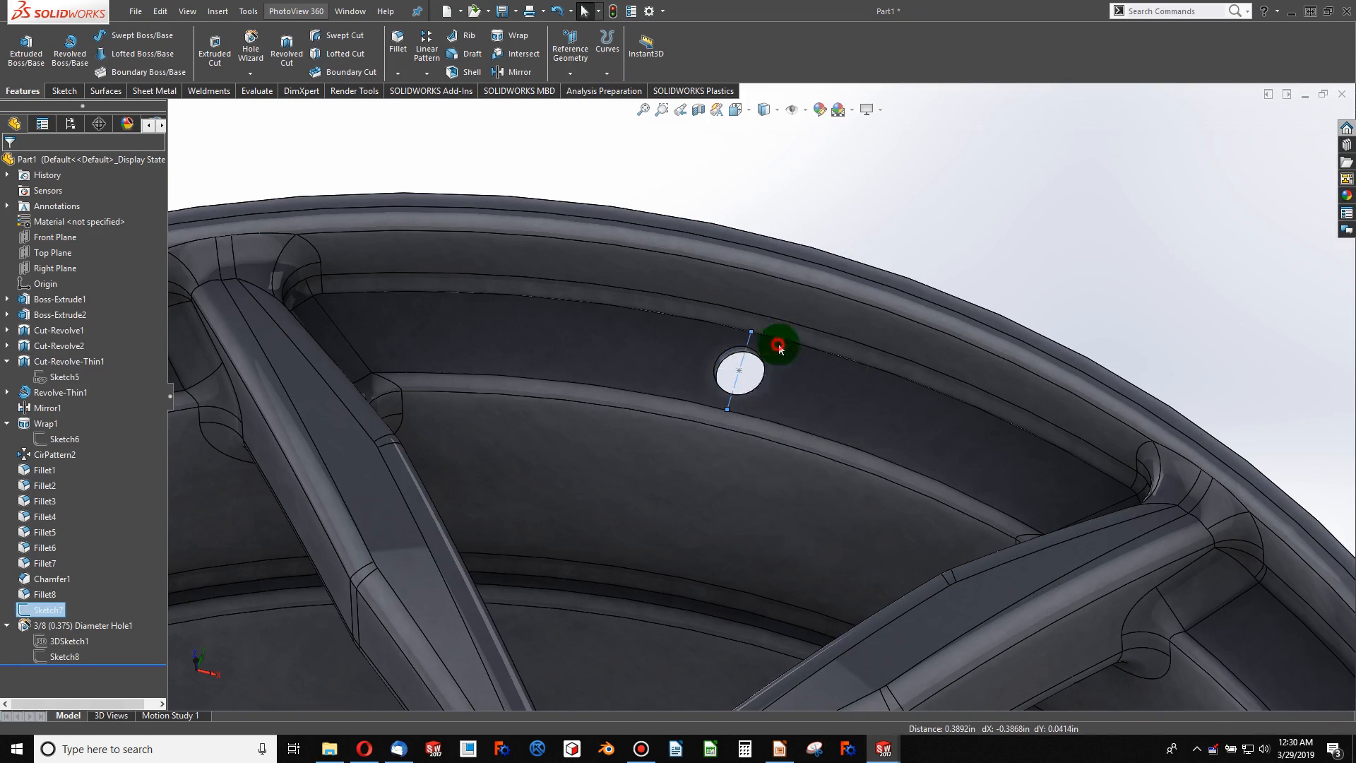
{"action": "scroll", "coordinate": [744, 415], "scroll_direction": "up", "scroll_amount": 6}
{"action": "scroll", "coordinate": [716, 502], "scroll_direction": "down", "scroll_amount": 2}
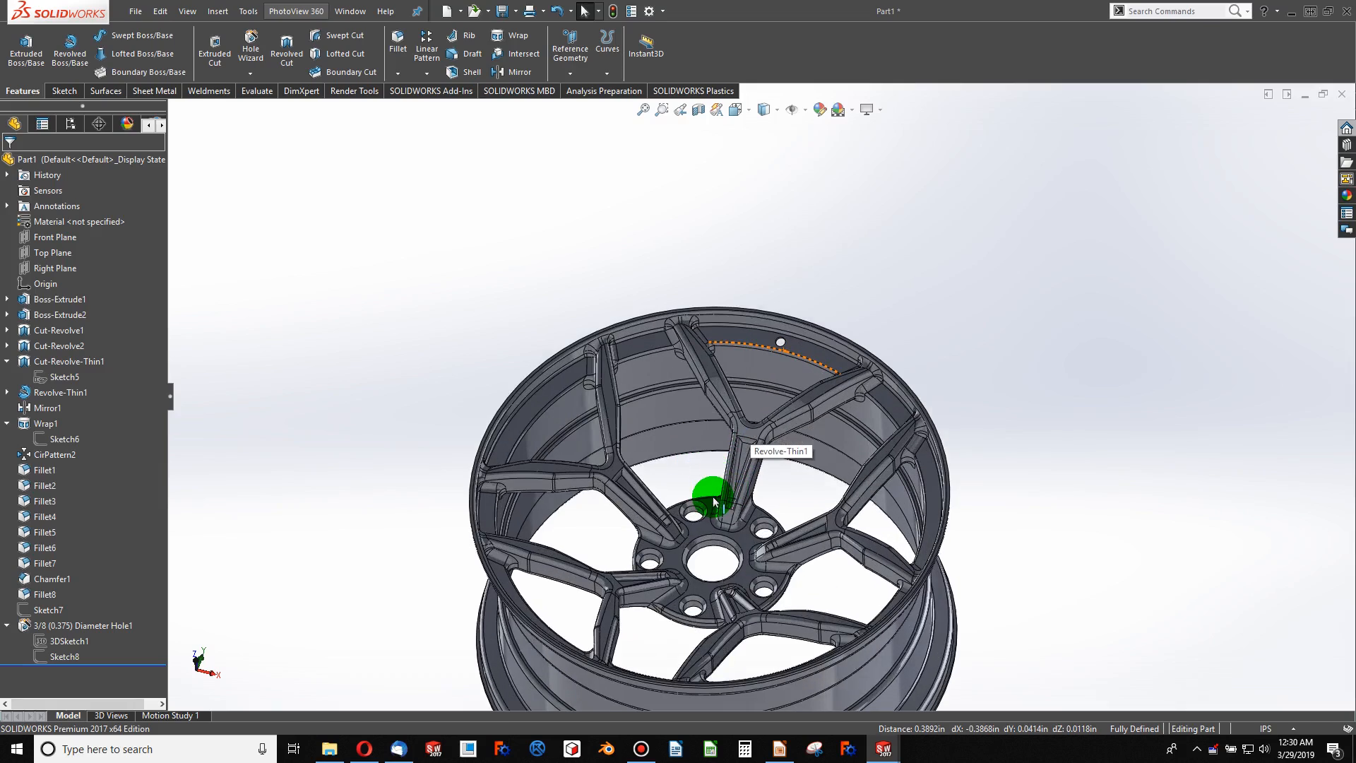
{"action": "middle_click_drag", "start_coordinate": [714, 504], "coordinate": [687, 463]}
{"action": "scroll", "coordinate": [699, 573], "scroll_direction": "up", "scroll_amount": 3}
{"action": "scroll", "coordinate": [703, 571], "scroll_direction": "down", "scroll_amount": 4}
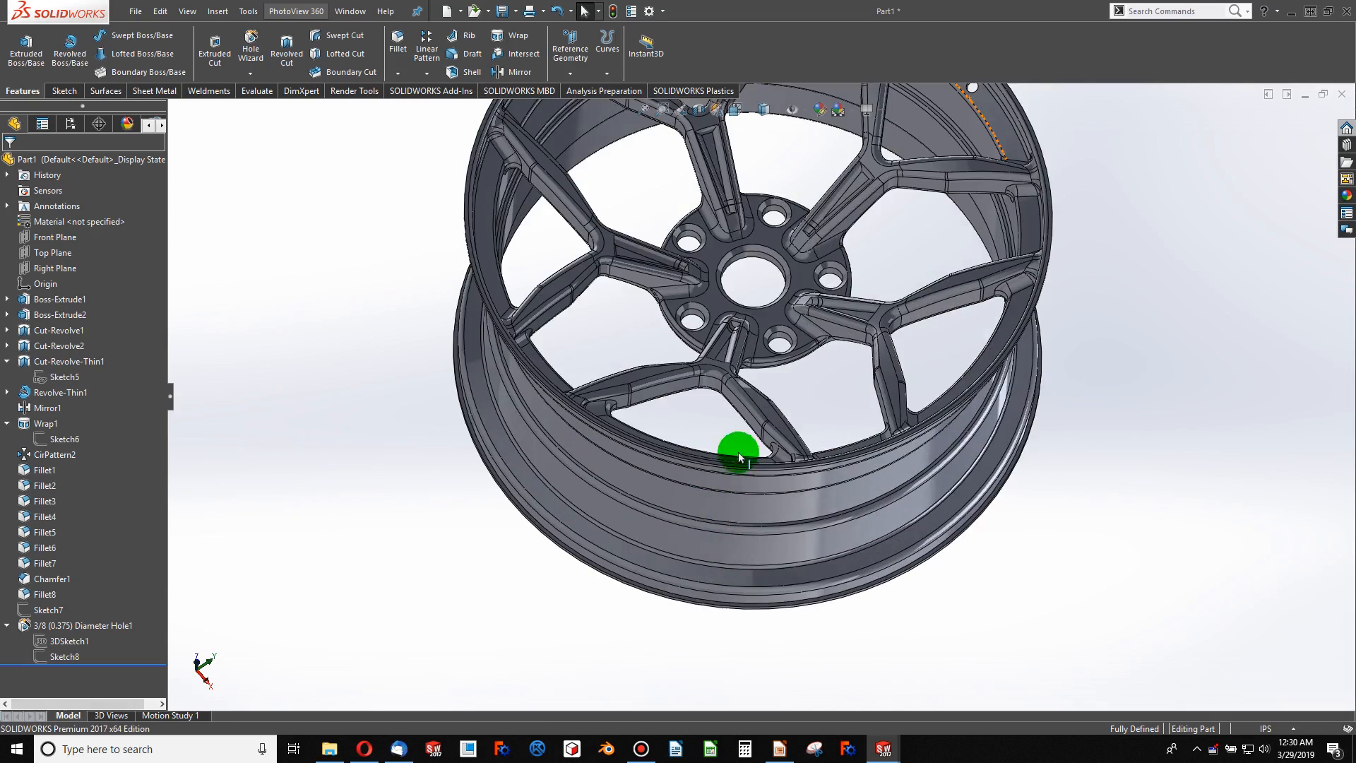
{"action": "scroll", "coordinate": [621, 425], "scroll_direction": "up", "scroll_amount": 4}
{"action": "scroll", "coordinate": [853, 261], "scroll_direction": "down", "scroll_amount": 2}
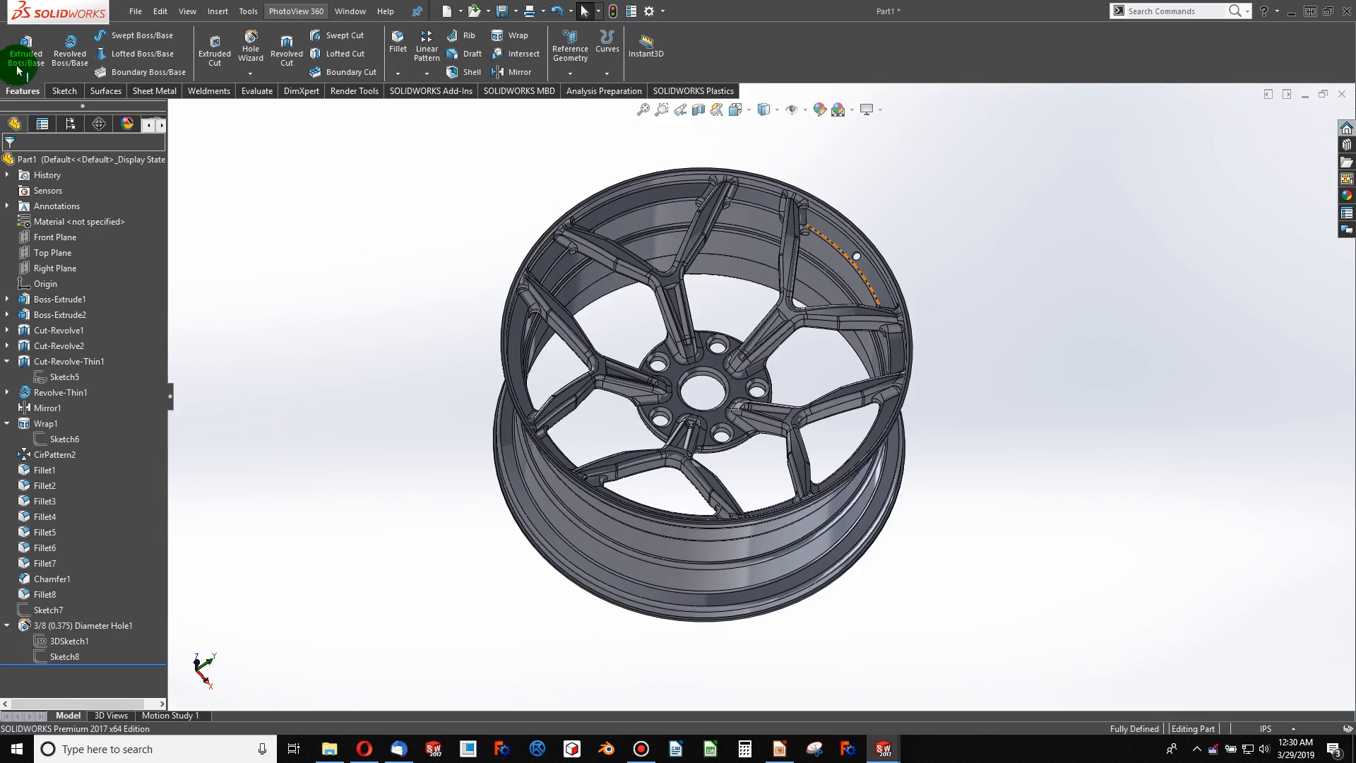
- Assign the 6061 Alloy material from the Aluminium Alloys category to the wheel part
{"action": "right_click", "coordinate": [51, 228]}
{"action": "key", "text": "Escape"}
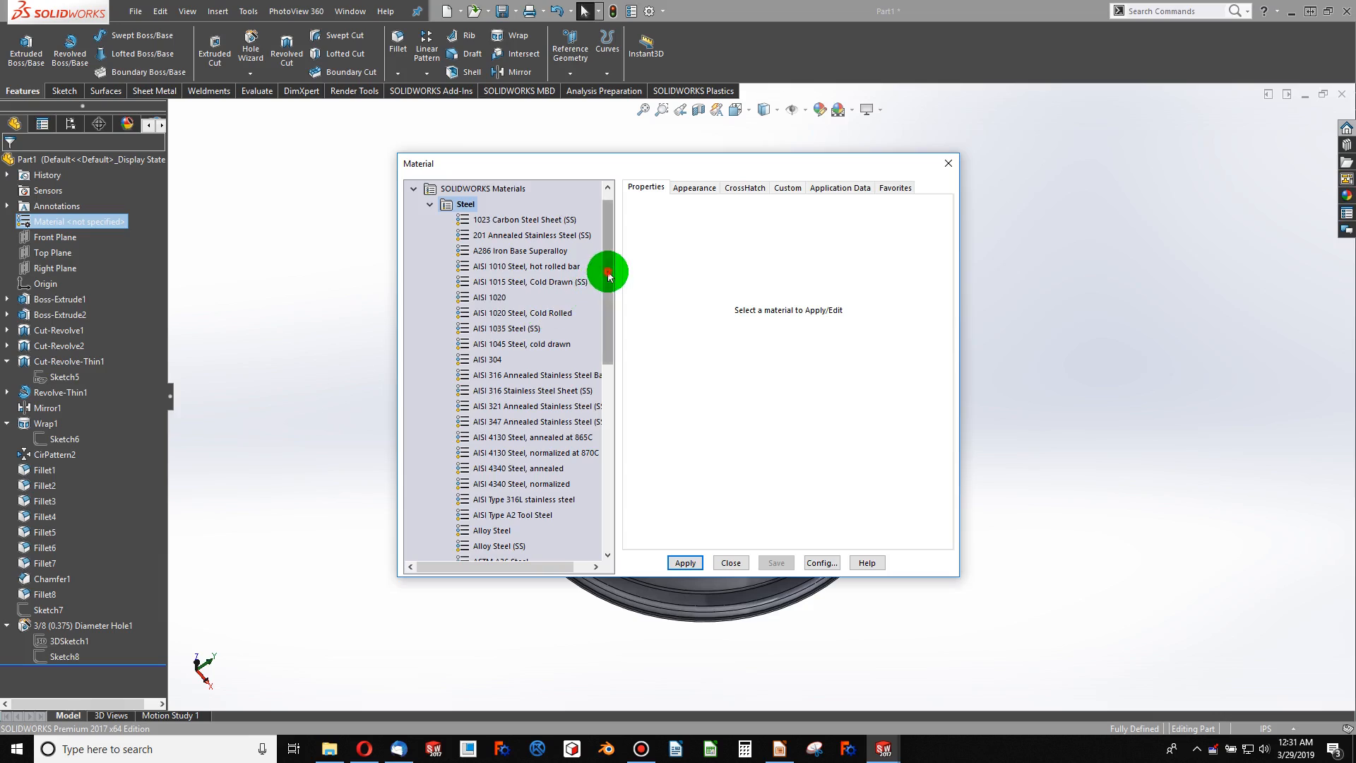
{"action": "left_click_drag", "start_coordinate": [605, 269], "coordinate": [510, 389]}
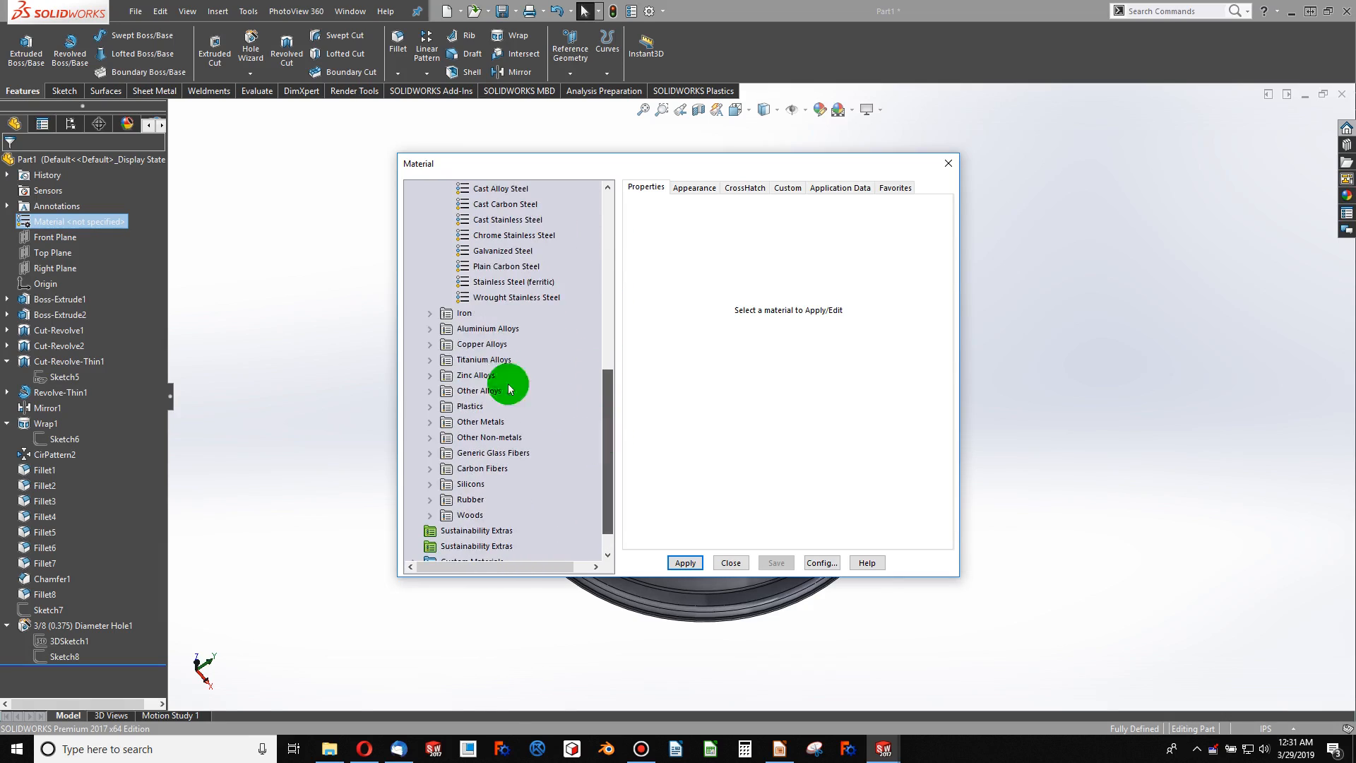
{"action": "left_click", "coordinate": [429, 329]}
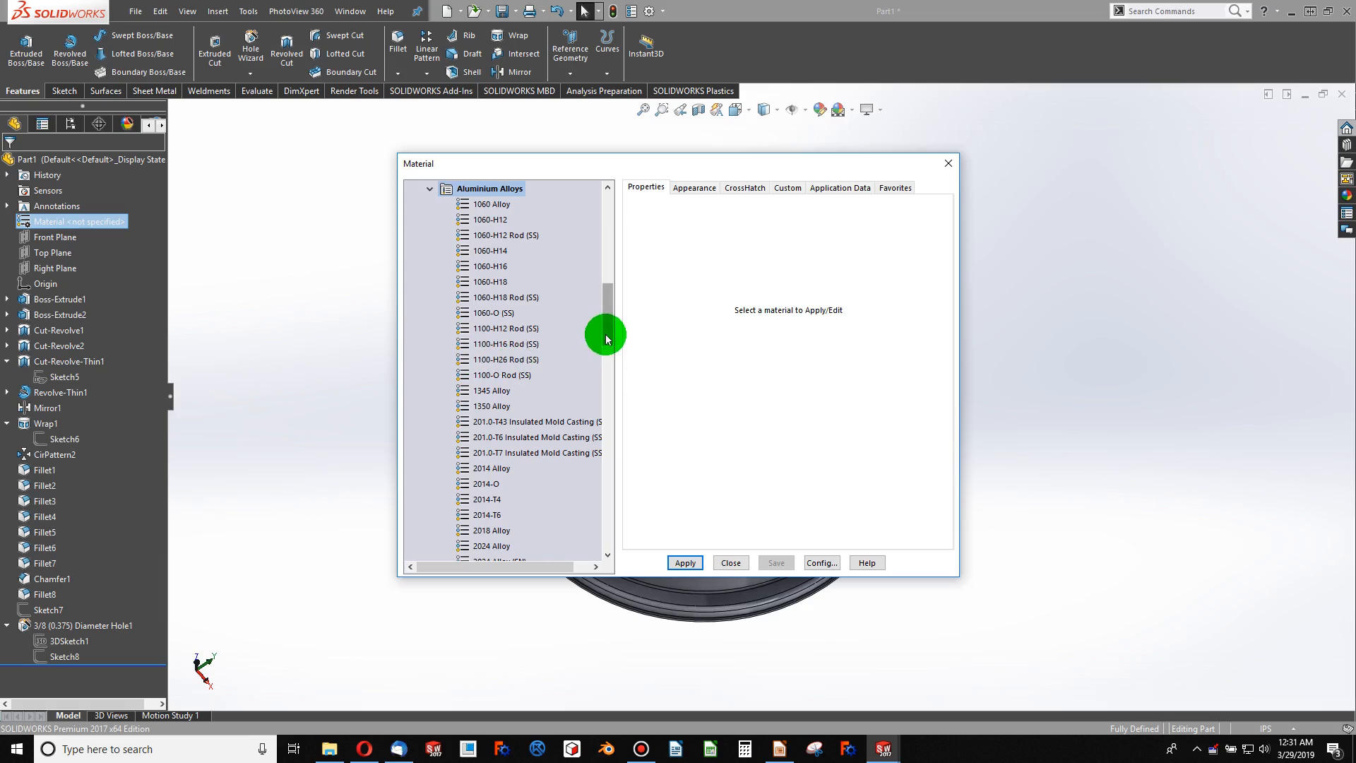
{"action": "left_click_drag", "start_coordinate": [606, 339], "coordinate": [602, 500]}
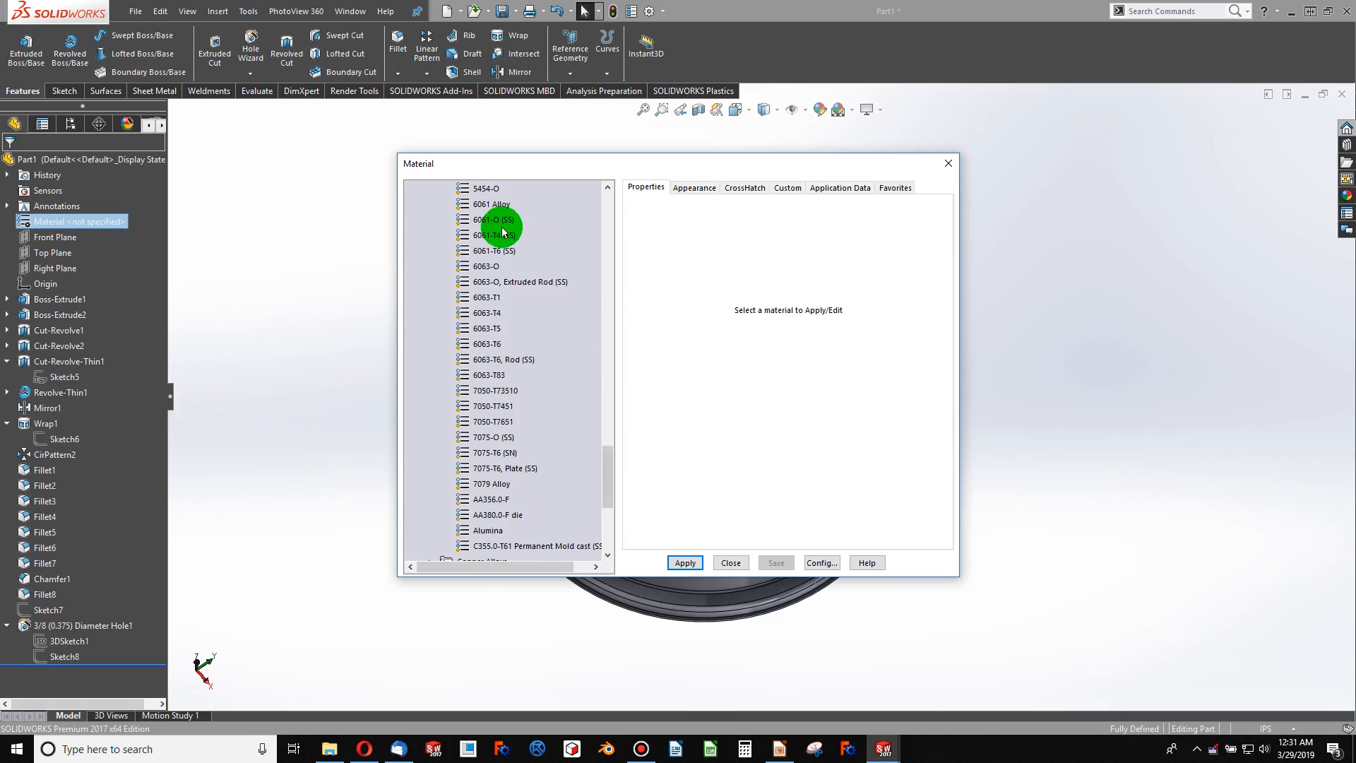
{"action": "left_click", "coordinate": [500, 205]}
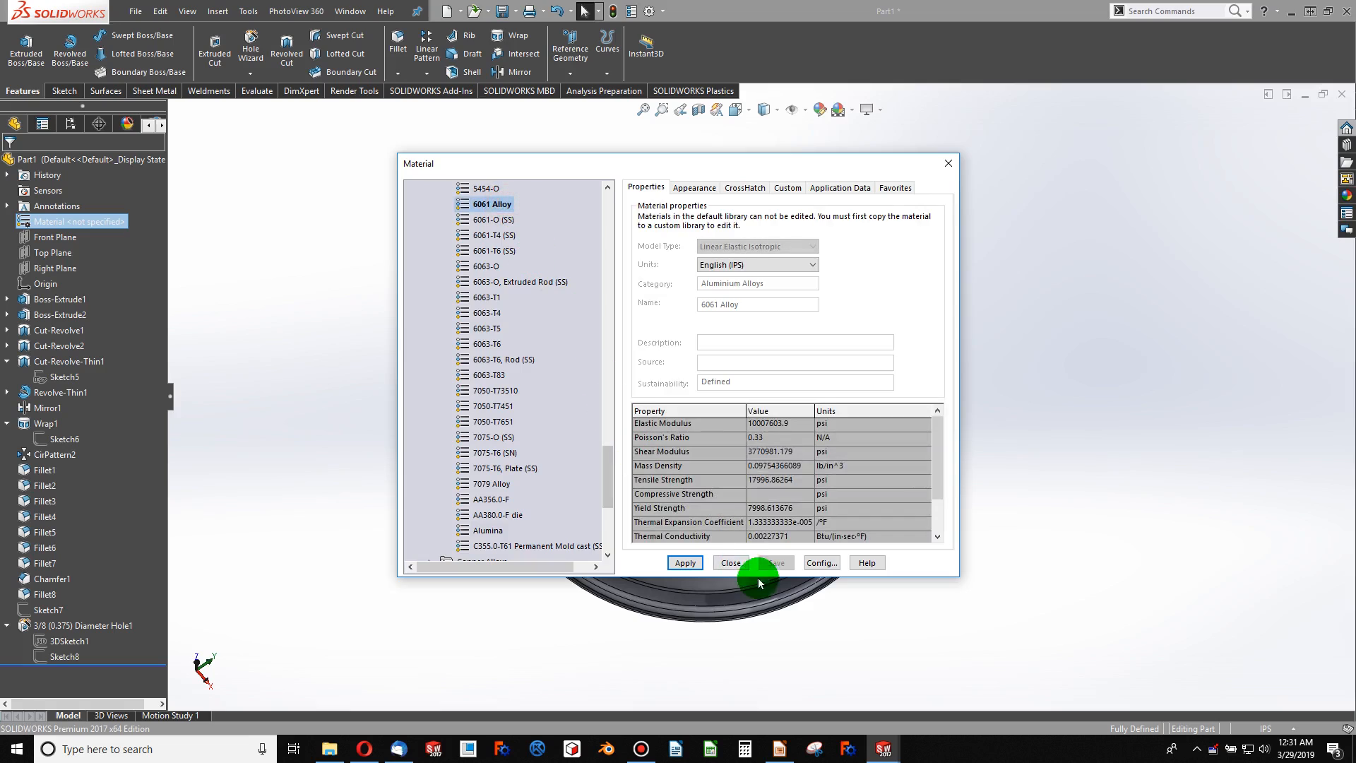
{"action": "left_click", "coordinate": [697, 565]}
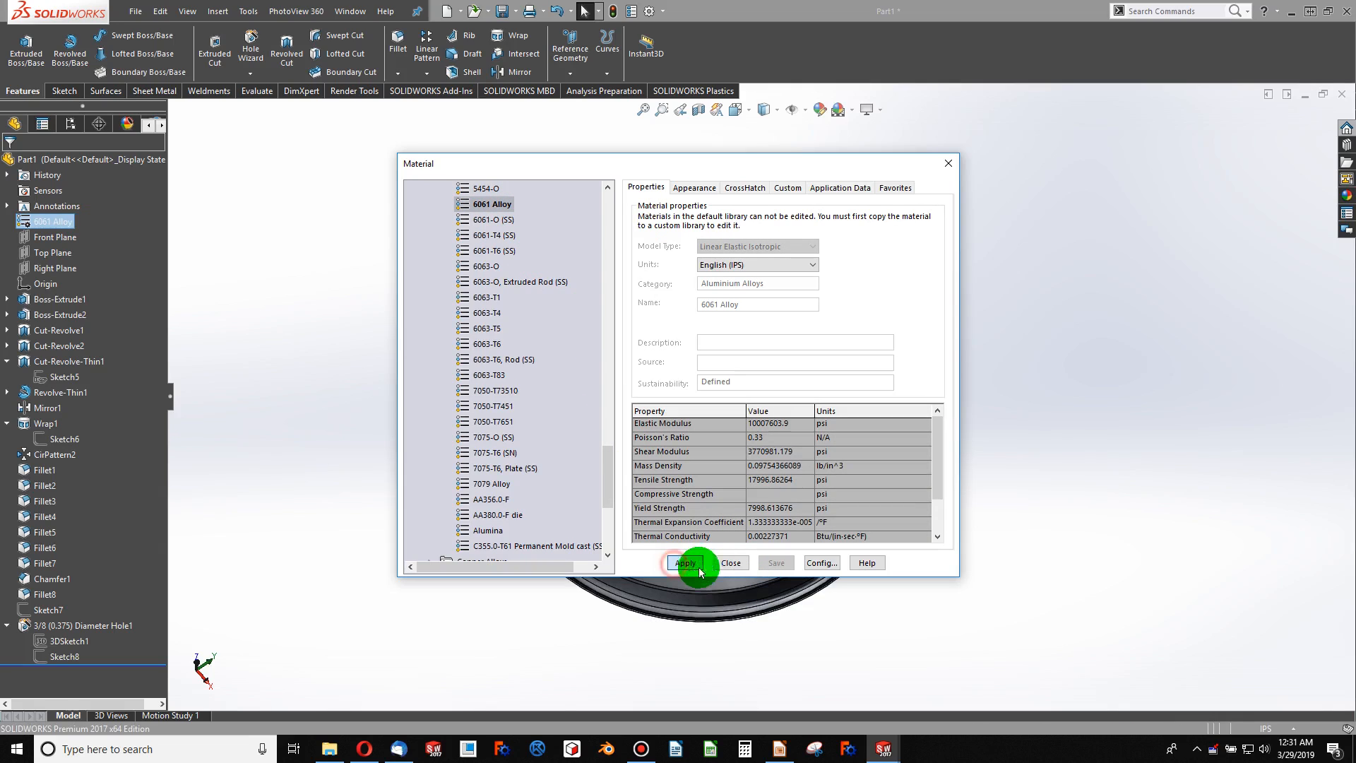
{"action": "left_click", "coordinate": [728, 563]}
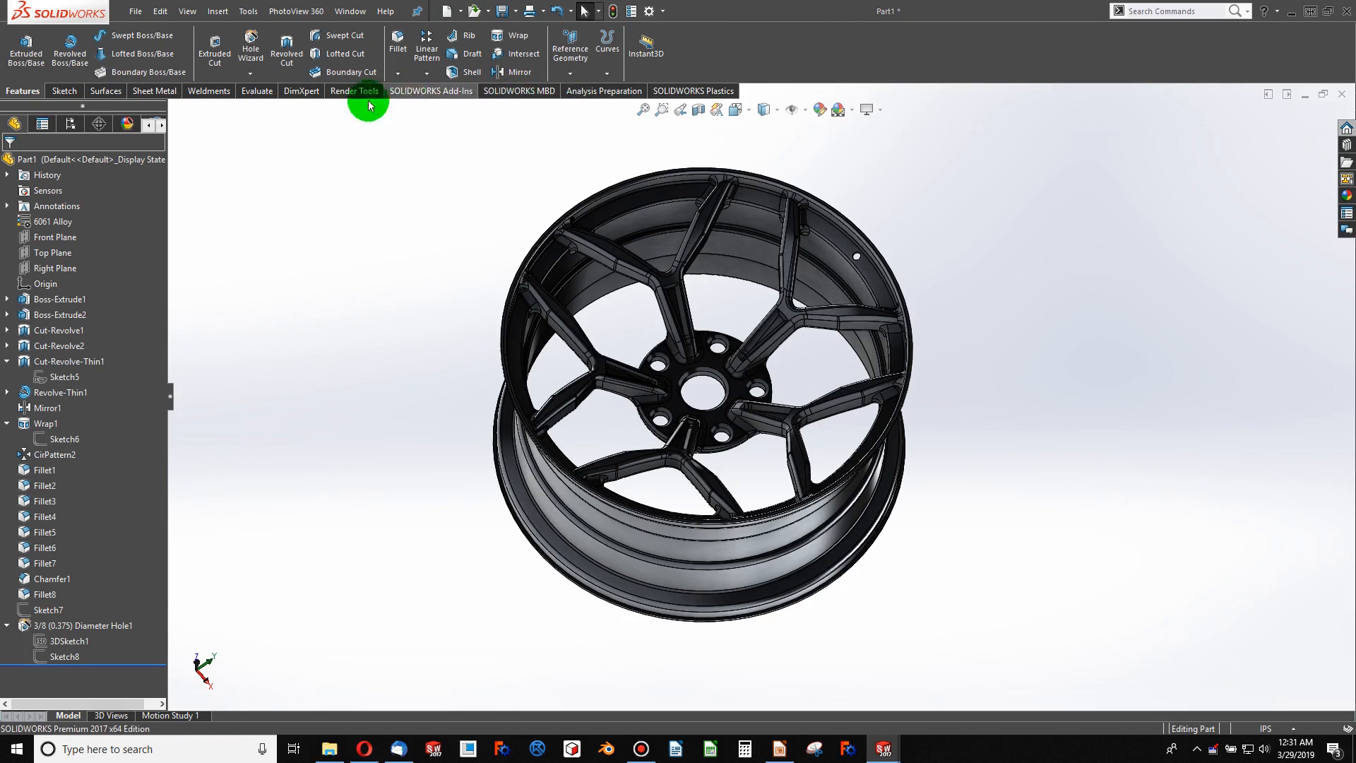
- Check the wheel's mass in its mass properties report
{"action": "left_click", "coordinate": [258, 91]}
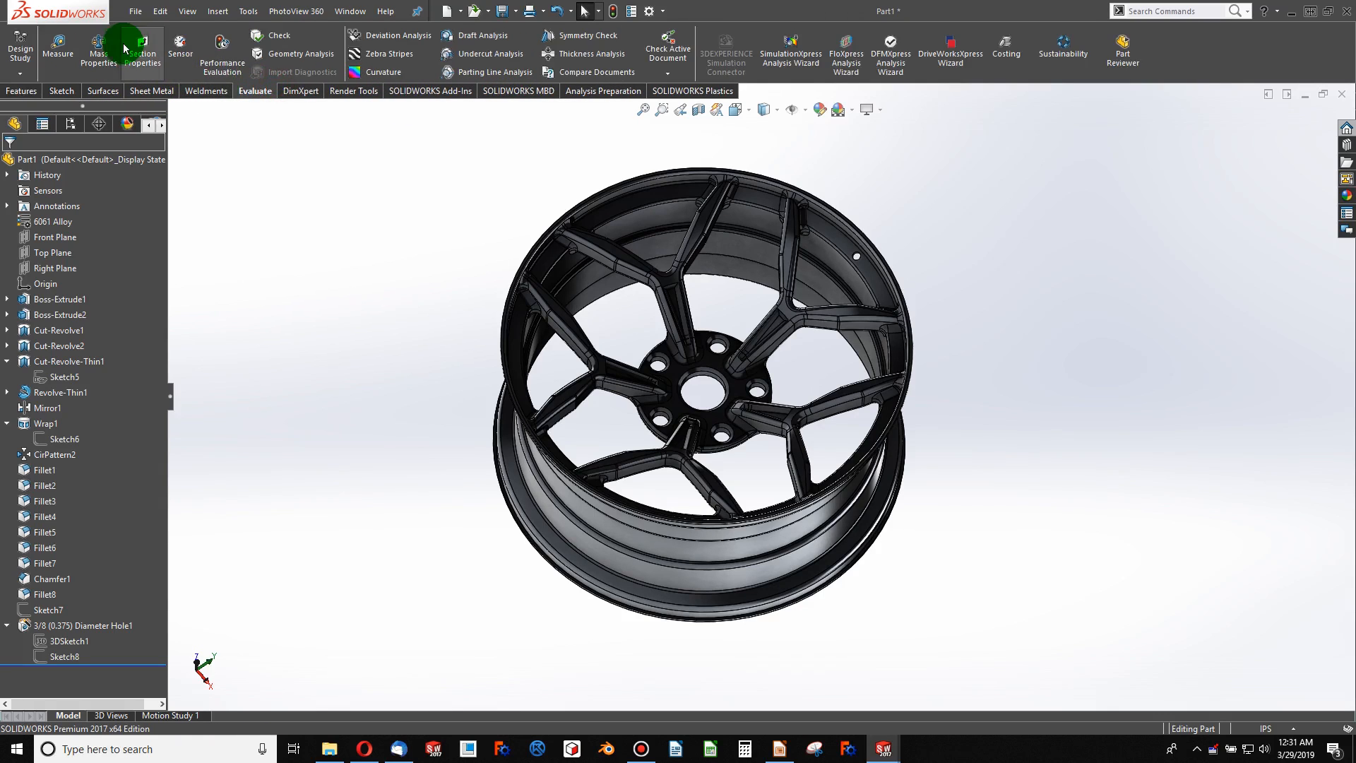
{"action": "left_click", "coordinate": [99, 48]}
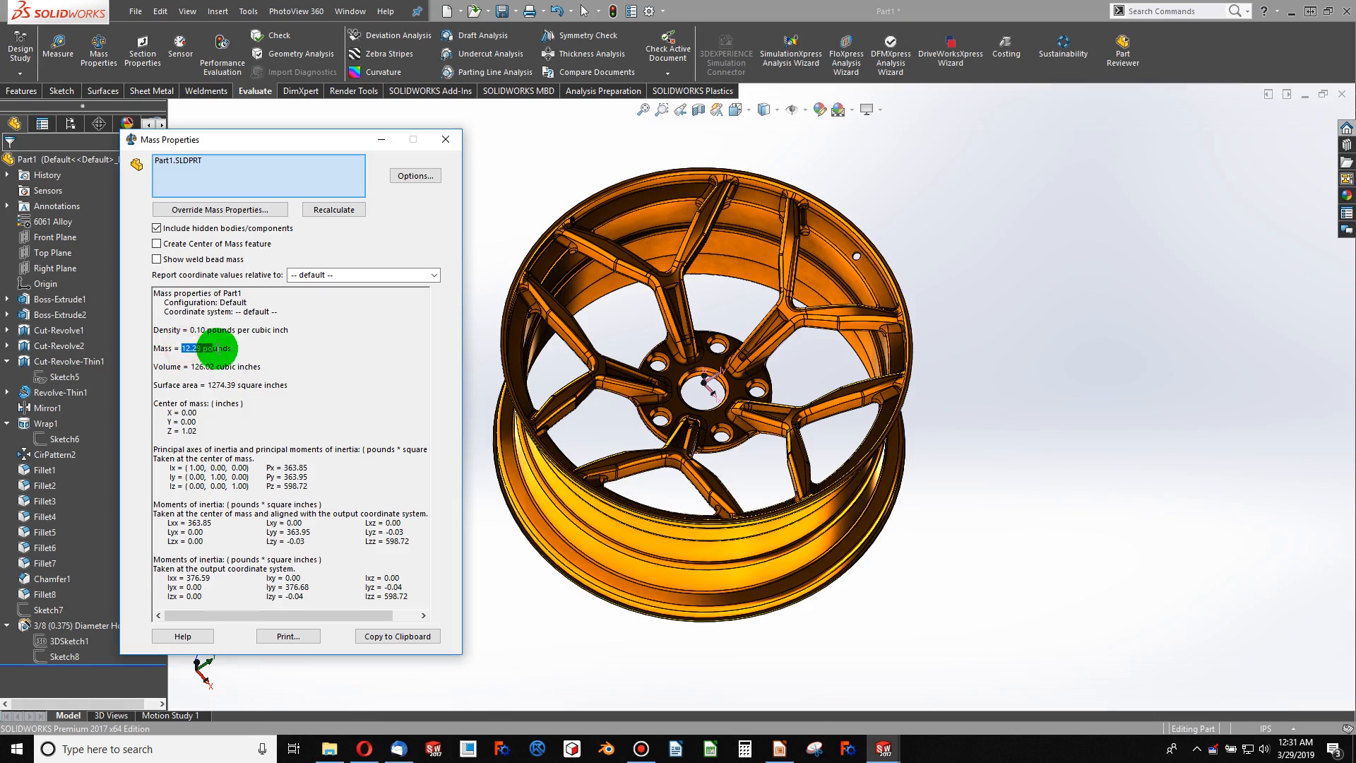
{"action": "left_click", "coordinate": [450, 144]}
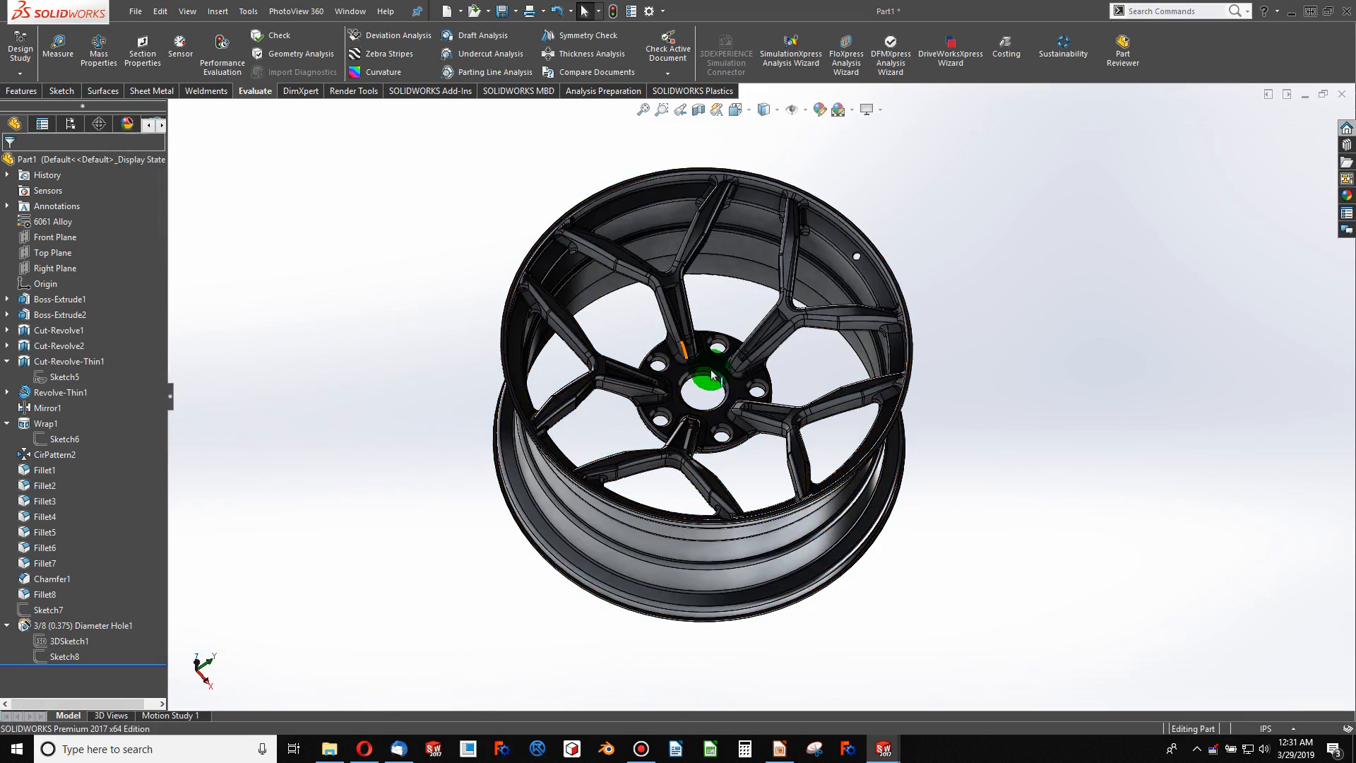
{"action": "middle_click_drag", "start_coordinate": [705, 388], "coordinate": [687, 500]}
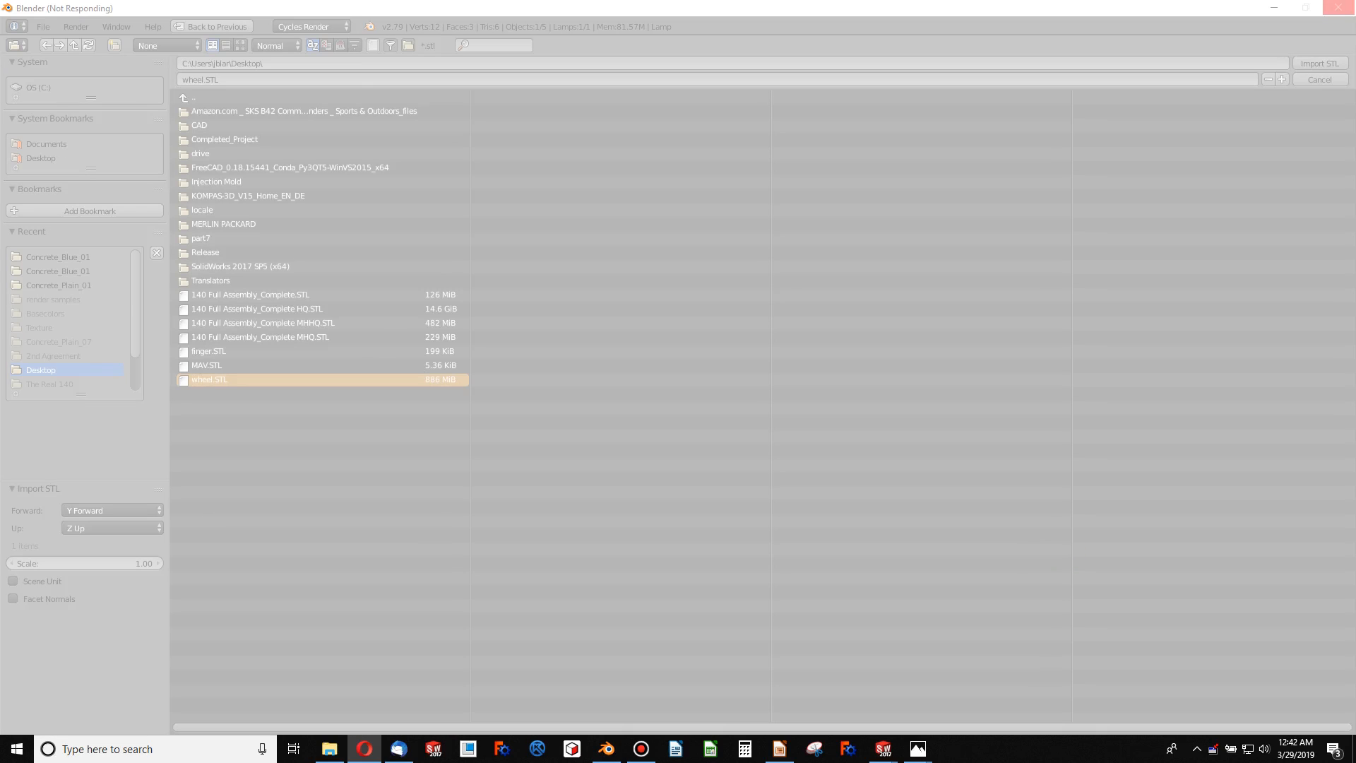
- Switch to Blender, smooth-shade the floor plane and the wheel, and give the wheel a Principled BSDF material with metallic 1.000 and roughness 0.200
{"action": "left_click", "coordinate": [680, 606]}
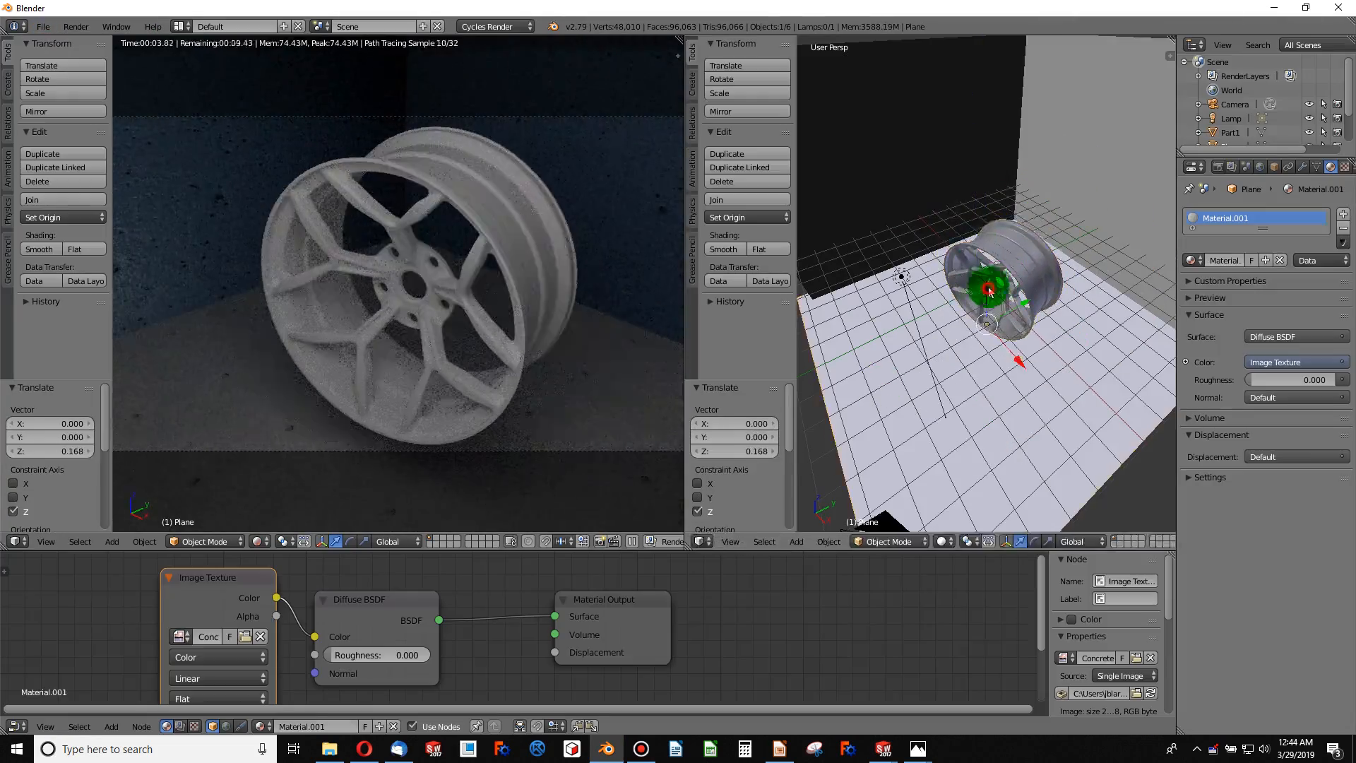
{"action": "left_click", "coordinate": [728, 219]}
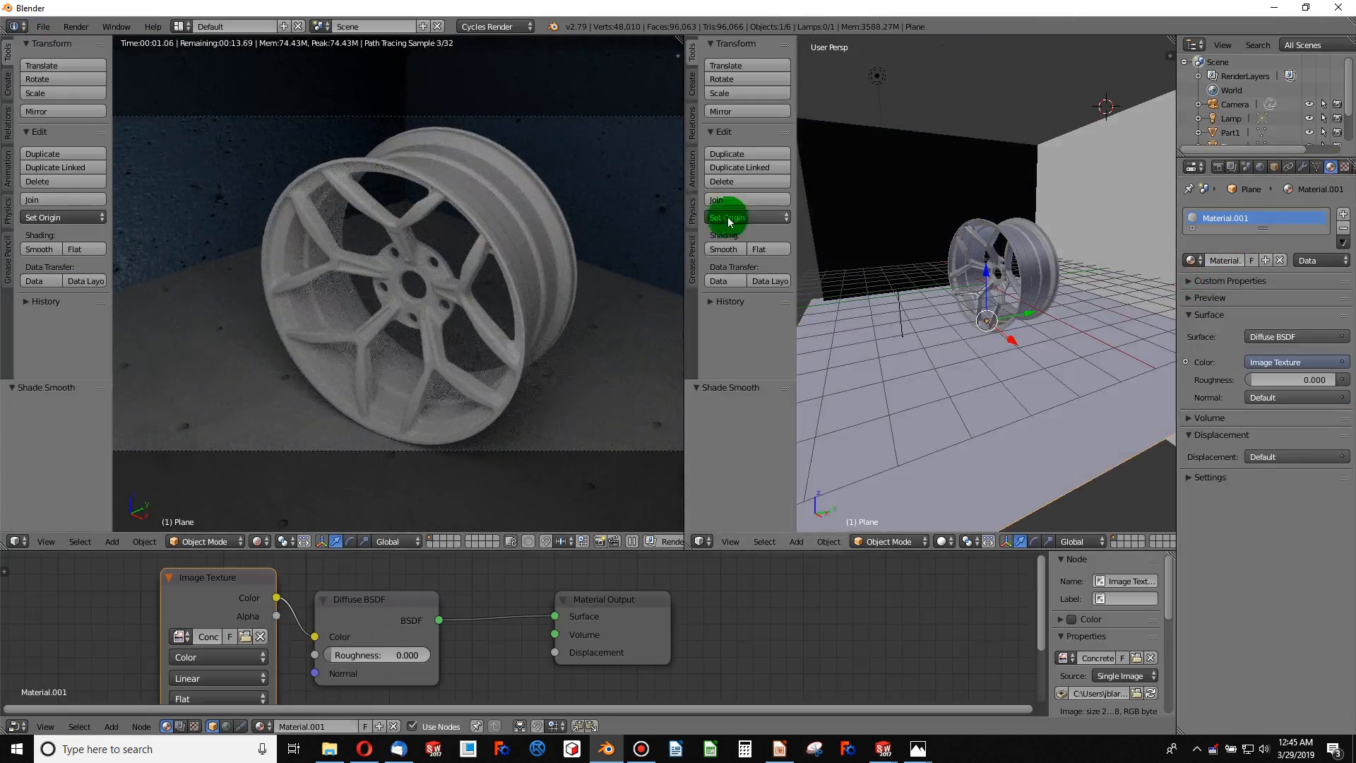
{"action": "left_click", "coordinate": [1297, 337]}
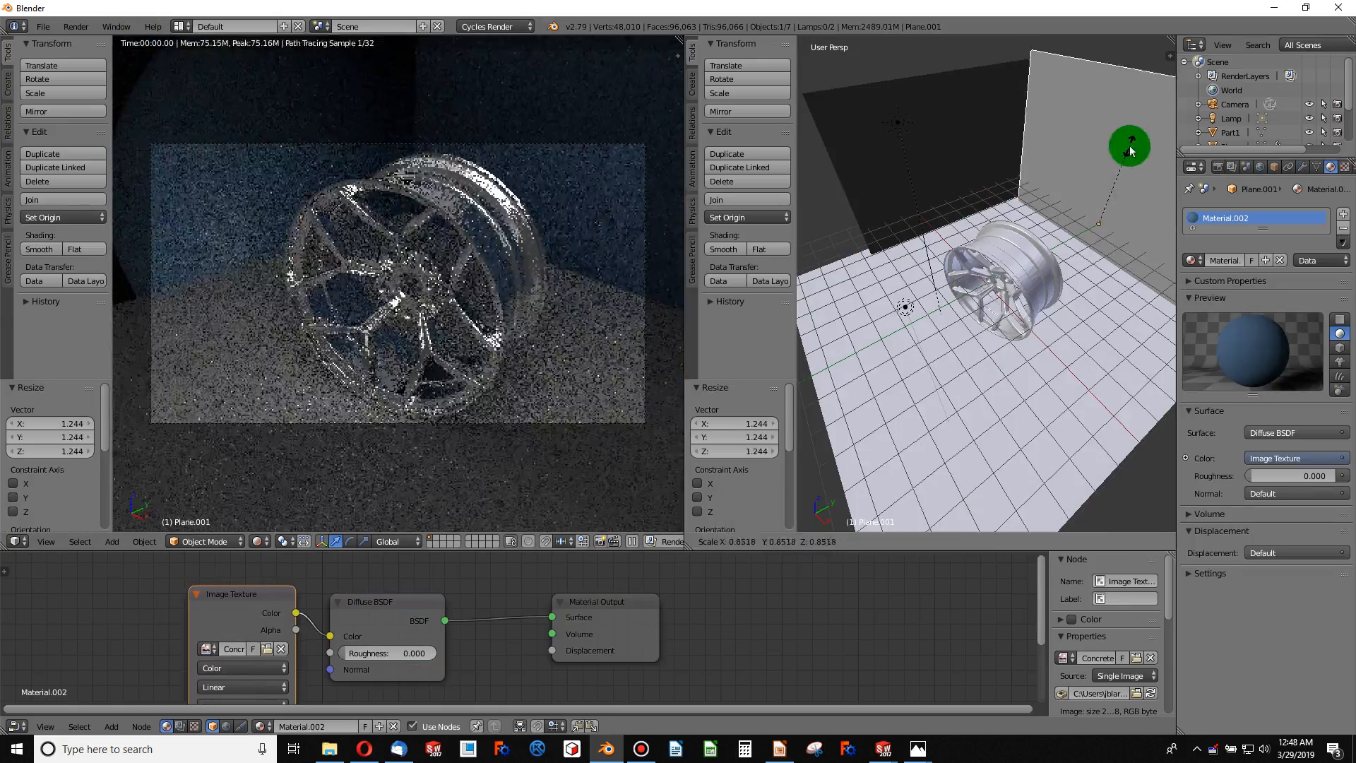
{"action": "left_click", "coordinate": [28, 69]}
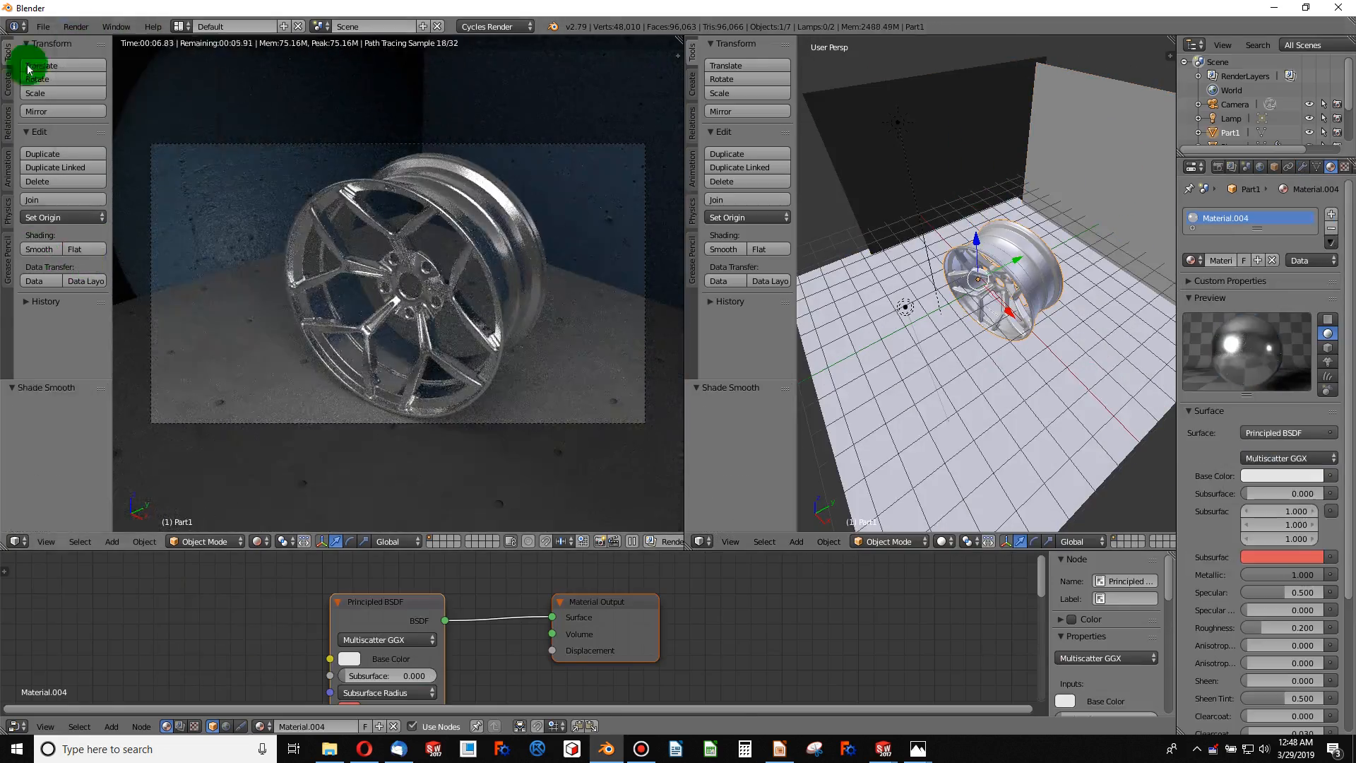